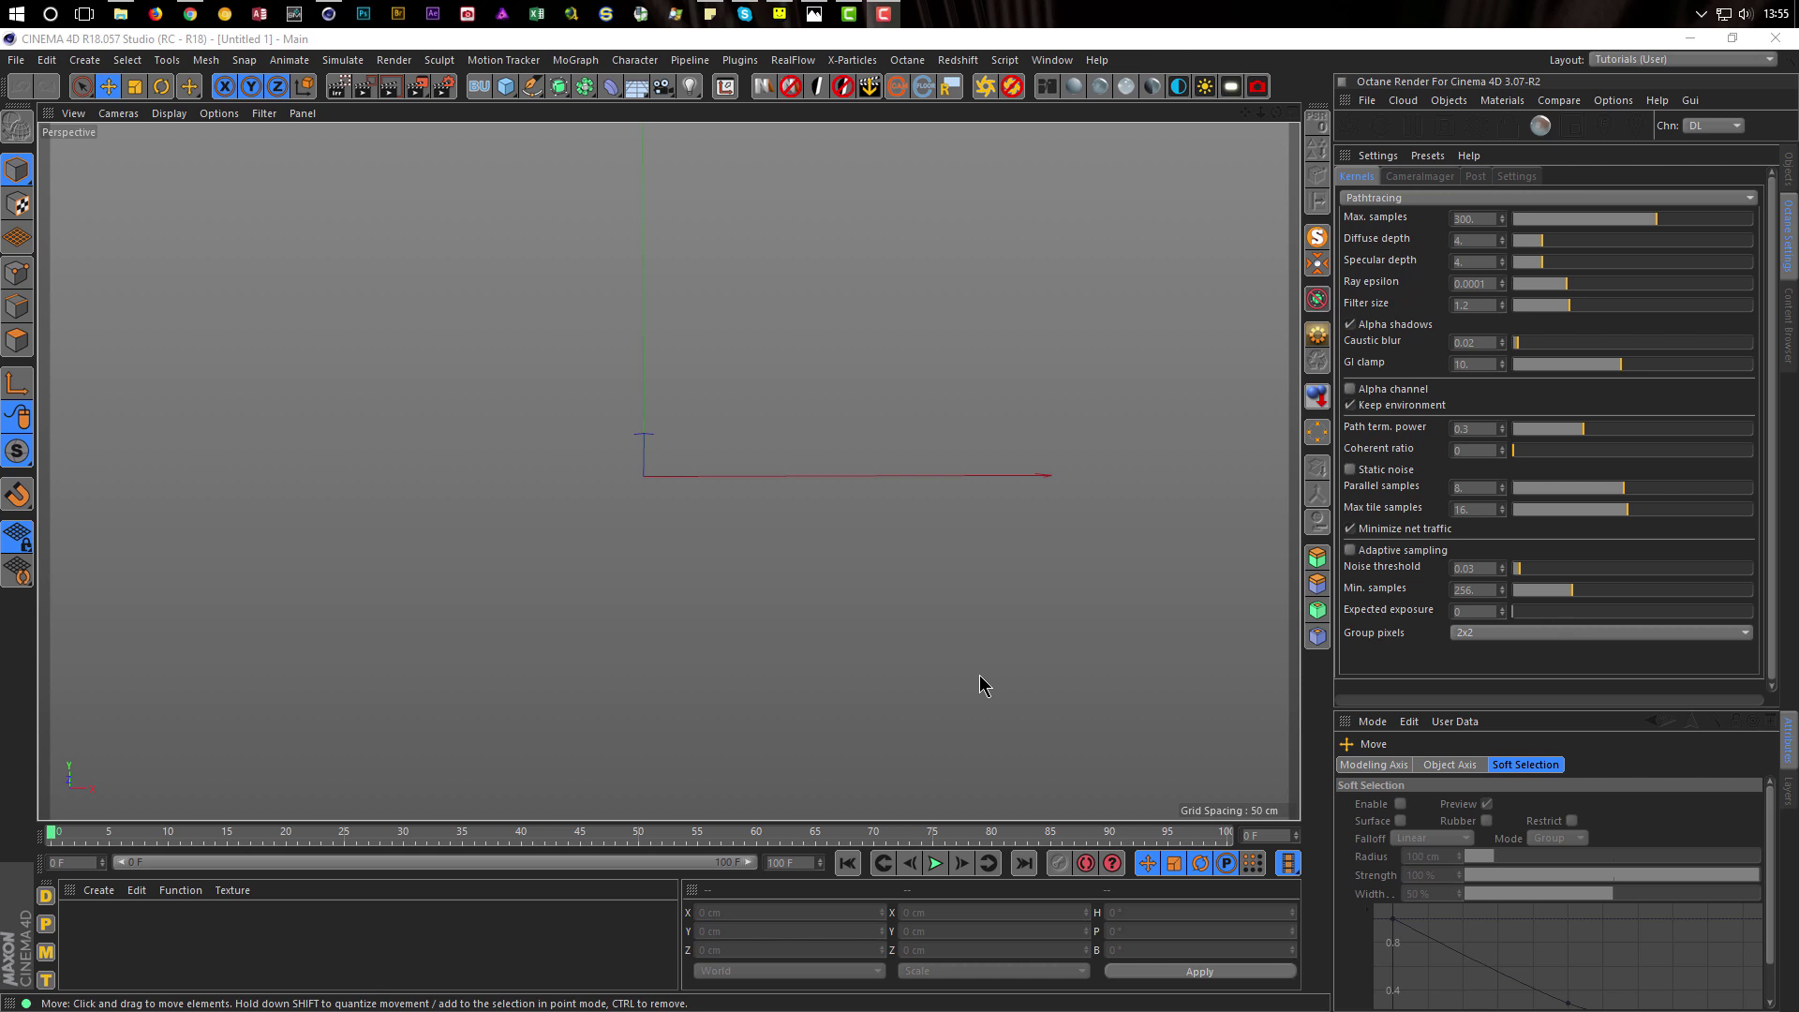
Show the scene's object list, switch to Chrome and play the Instagram video of the hairy floating sphere as reference
{"action": "left_click", "coordinate": [1790, 174]}
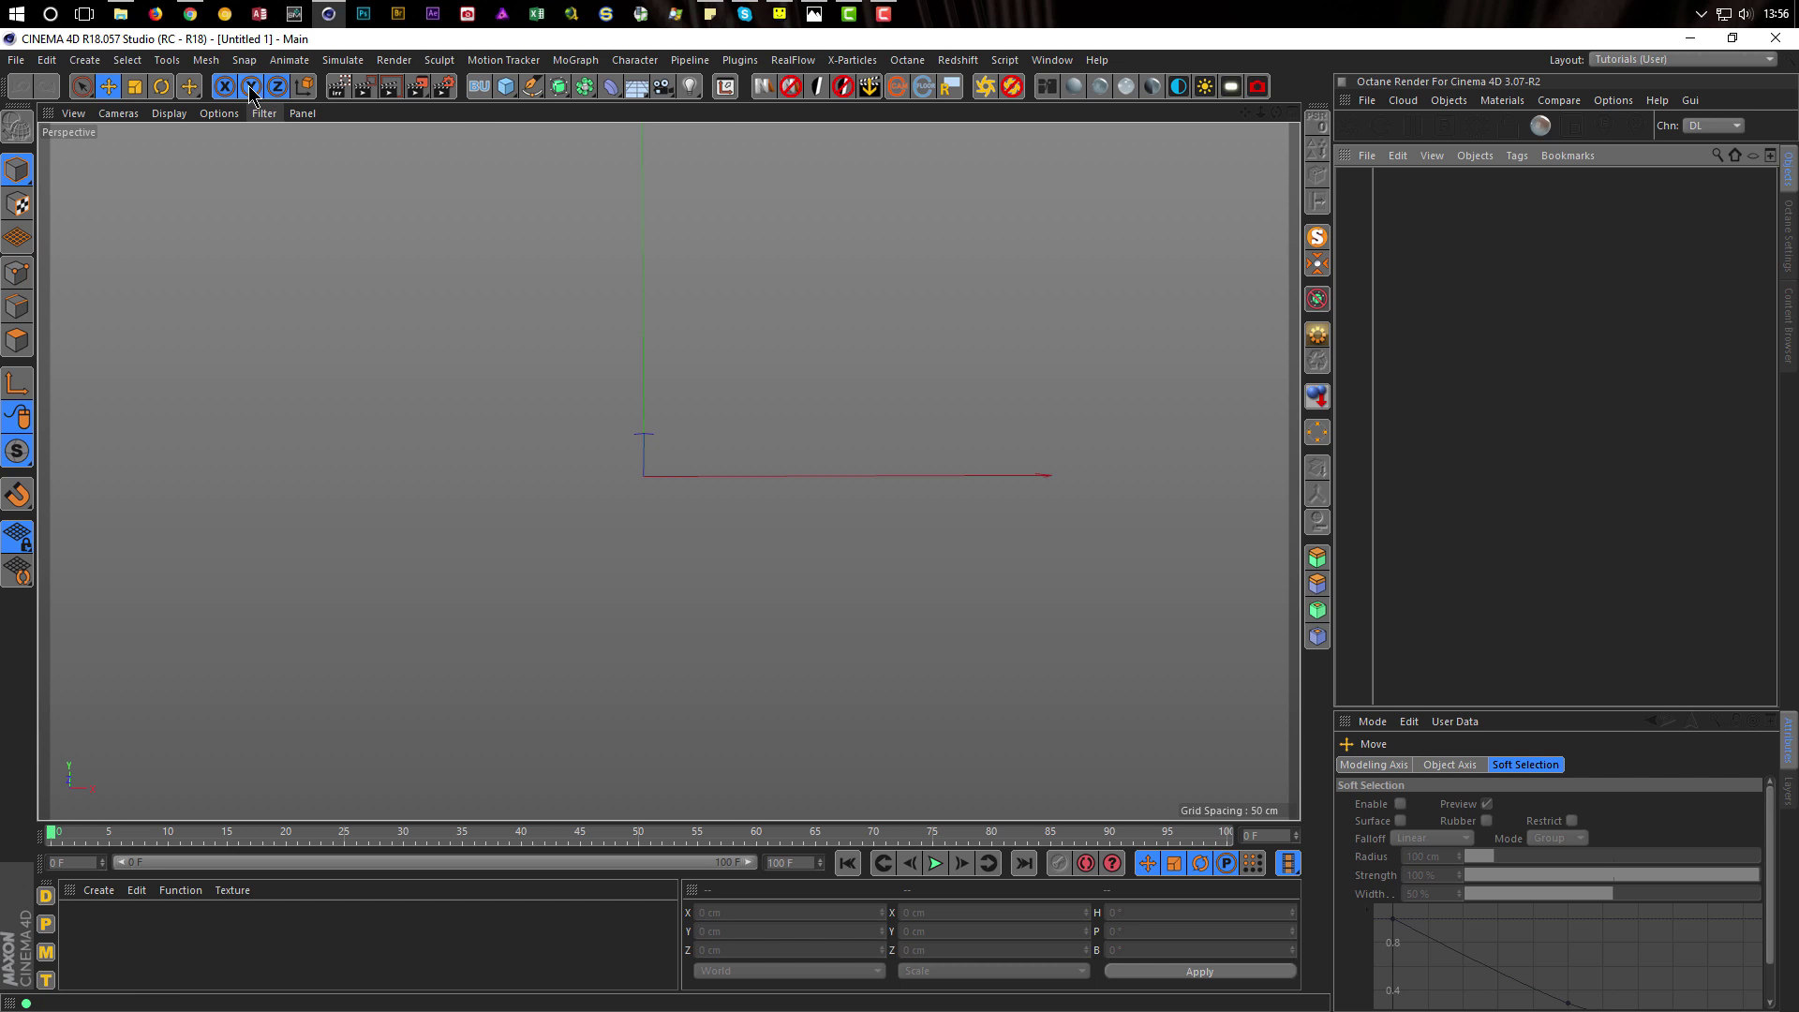
{"action": "left_click", "coordinate": [190, 13]}
{"action": "left_click", "coordinate": [743, 551]}
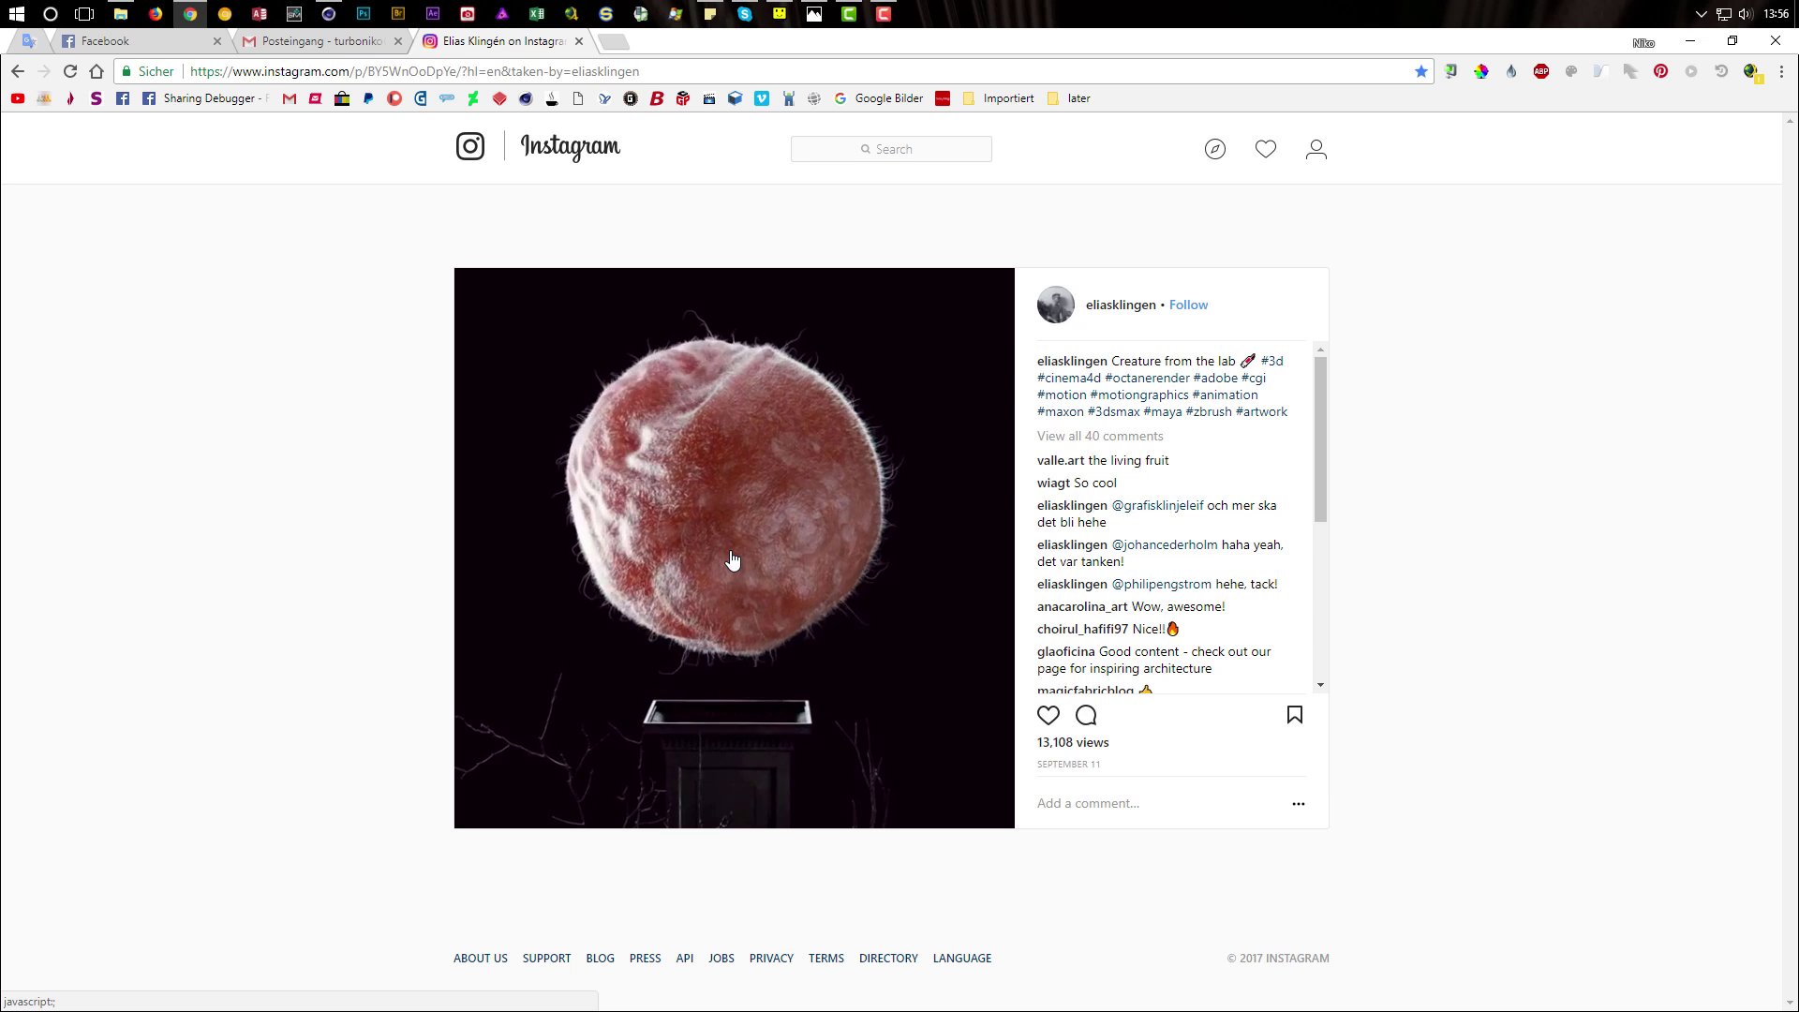
Open the reference artist's Instagram profile separately, browse the gallery of posts, and close the profile again
{"action": "middle_click", "coordinate": [1113, 308]}
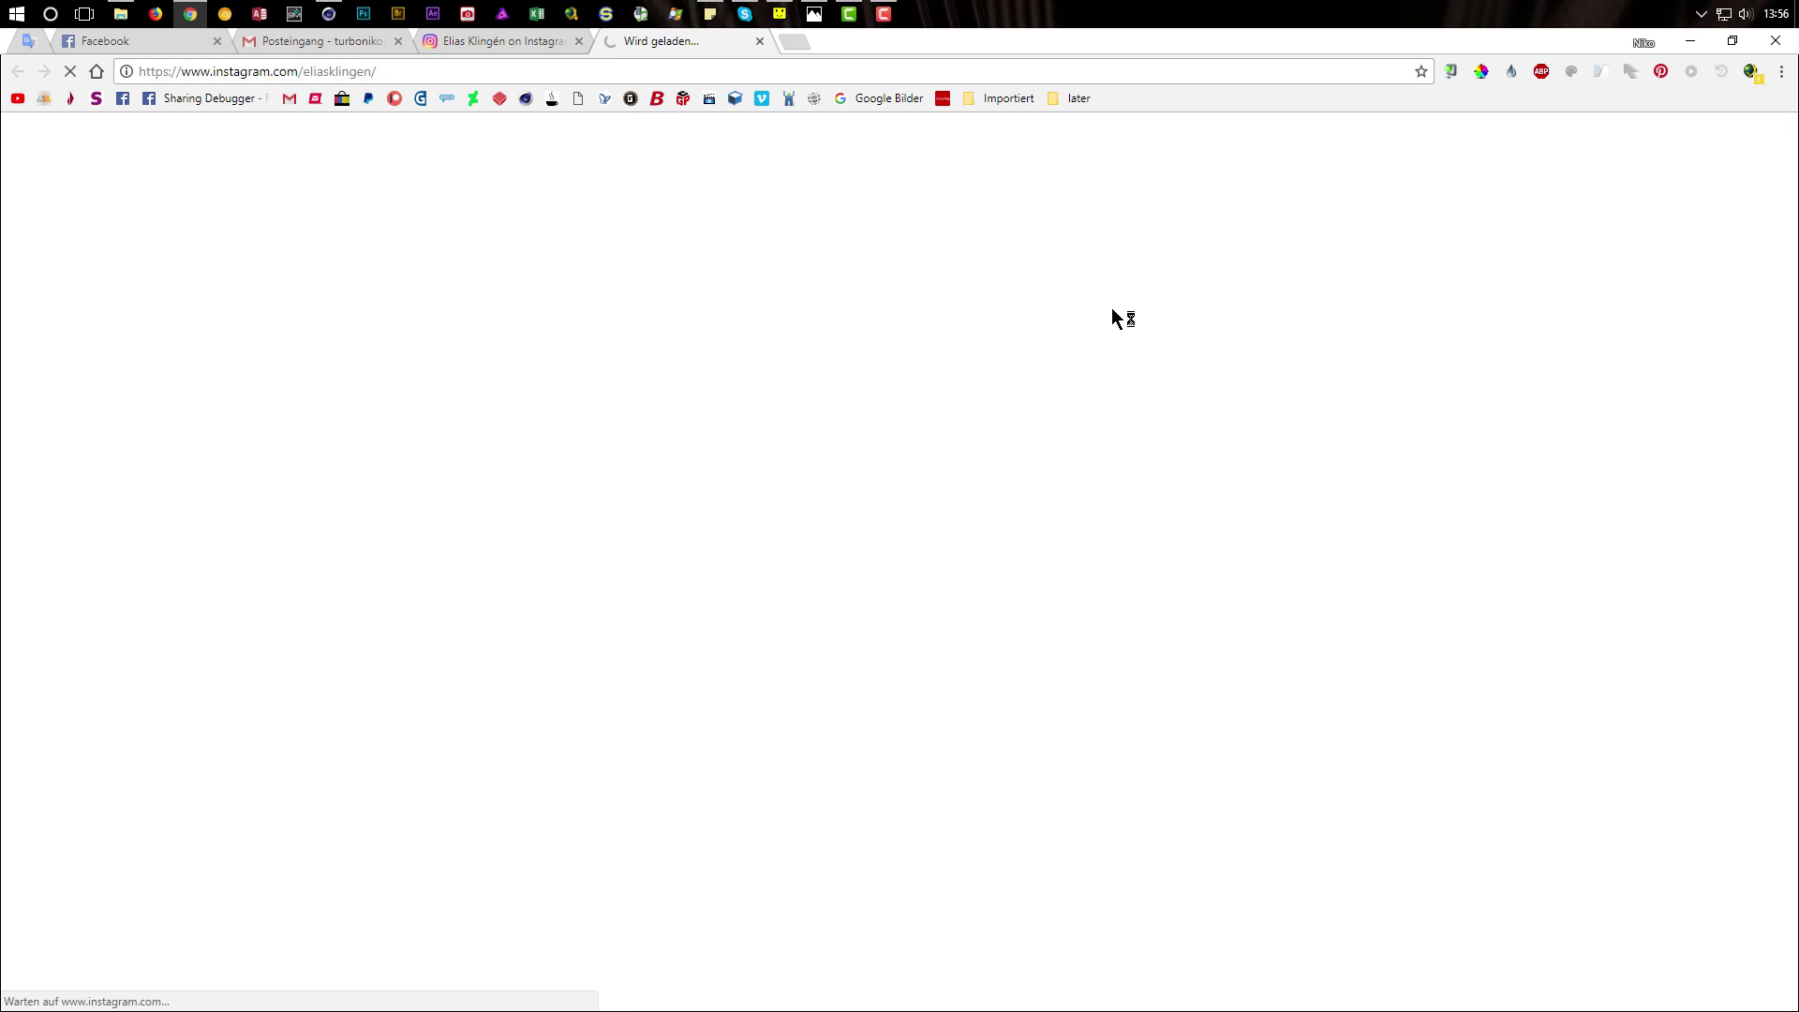
{"action": "scroll", "coordinate": [1388, 558], "scroll_direction": "down", "scroll_amount": 4}
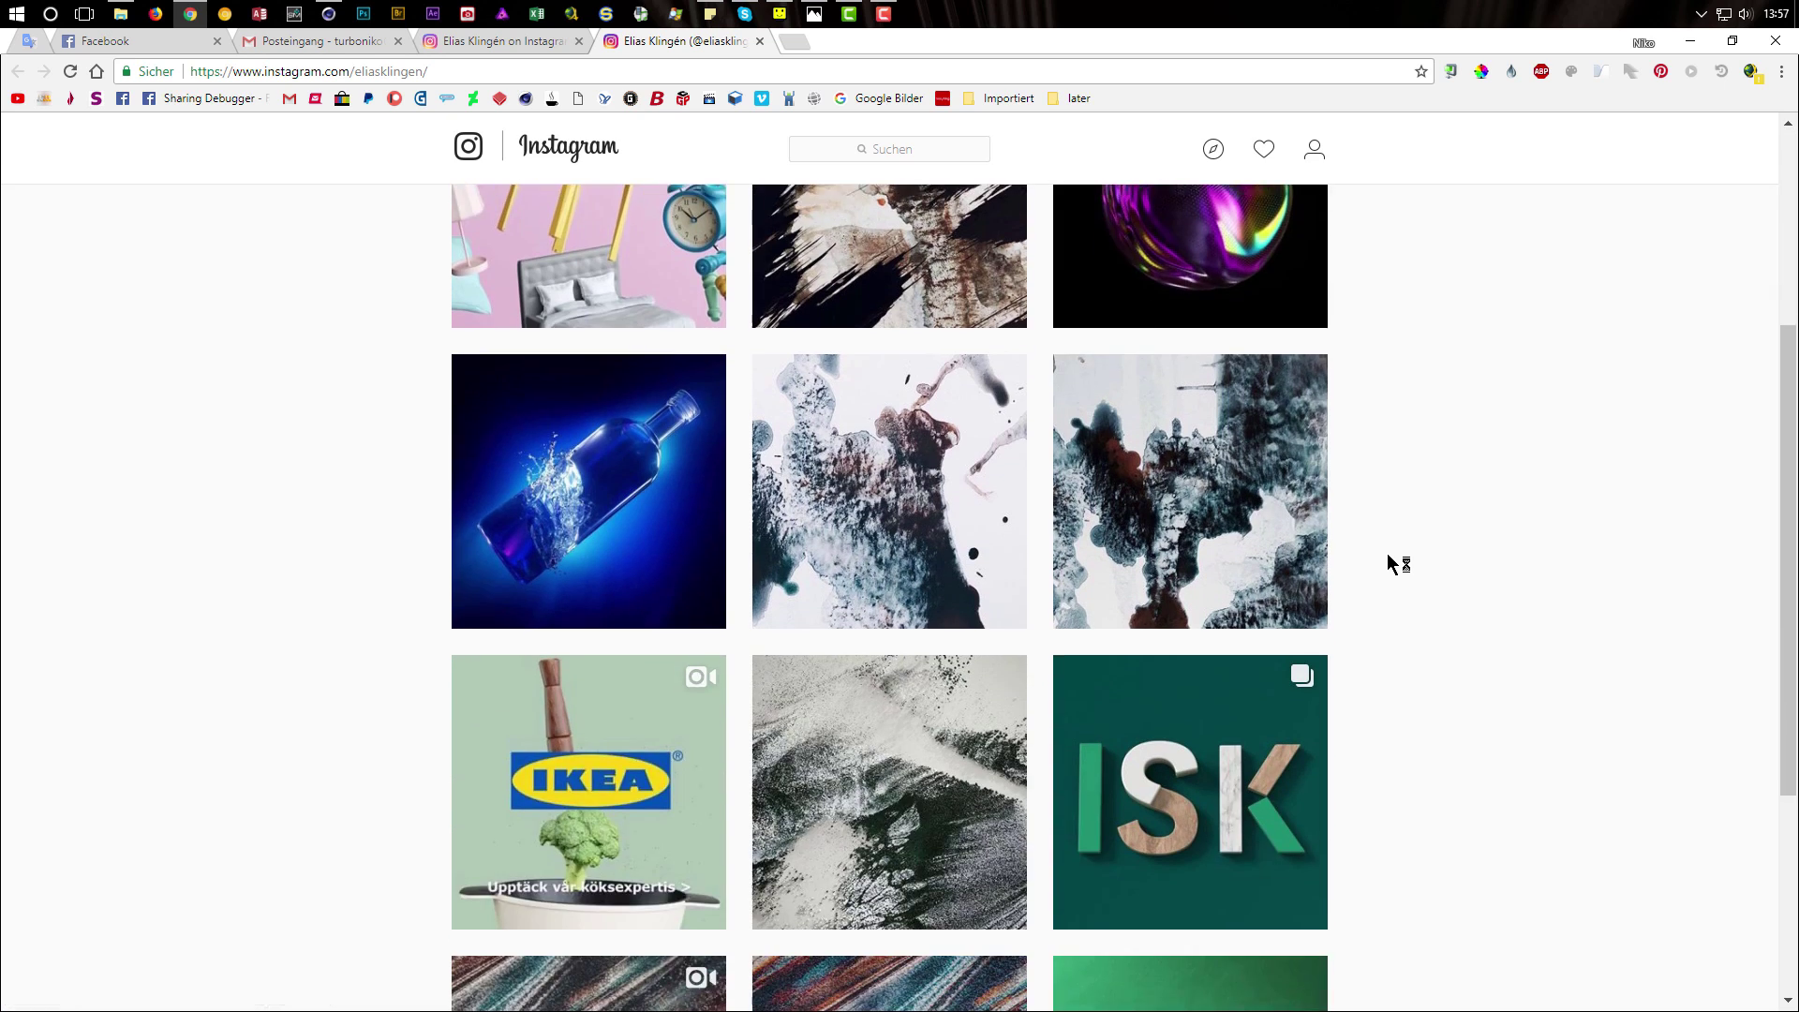
{"action": "scroll", "coordinate": [1388, 555], "scroll_direction": "down", "scroll_amount": 4}
{"action": "scroll", "coordinate": [1384, 550], "scroll_direction": "down", "scroll_amount": 5}
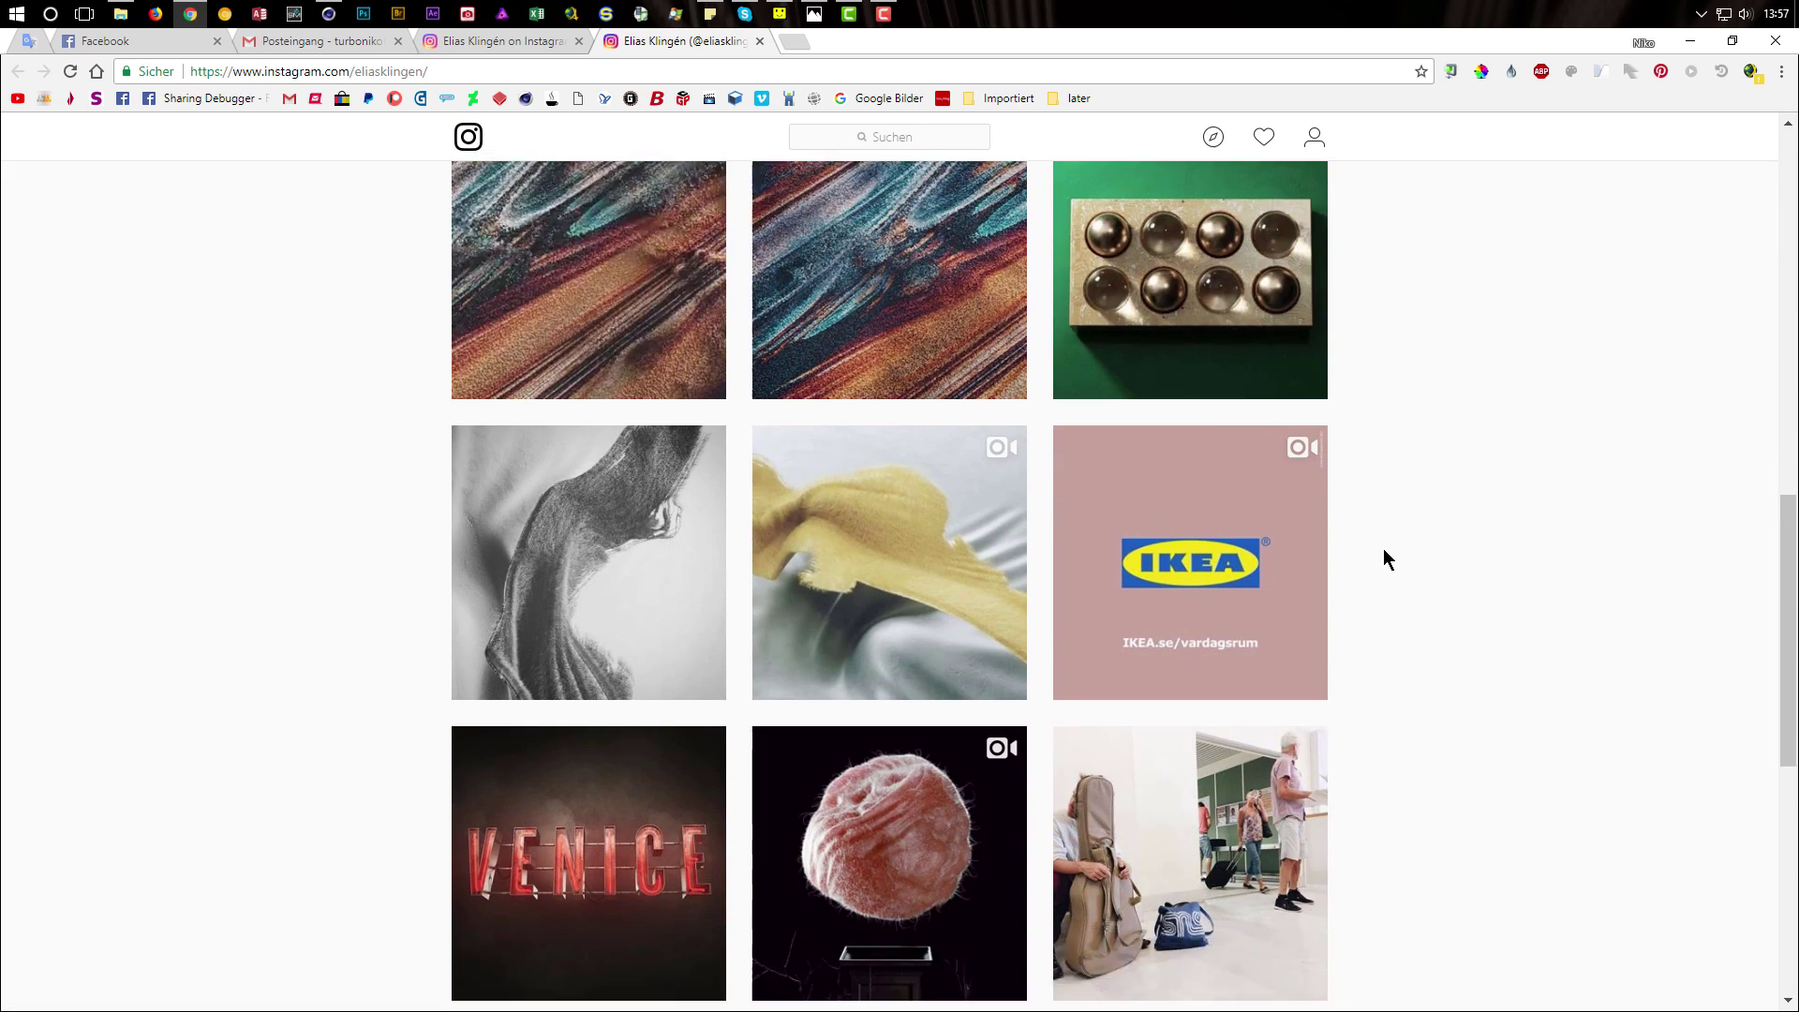
{"action": "scroll", "coordinate": [1388, 560], "scroll_direction": "down", "scroll_amount": 2}
{"action": "scroll", "coordinate": [1388, 558], "scroll_direction": "up", "scroll_amount": 15}
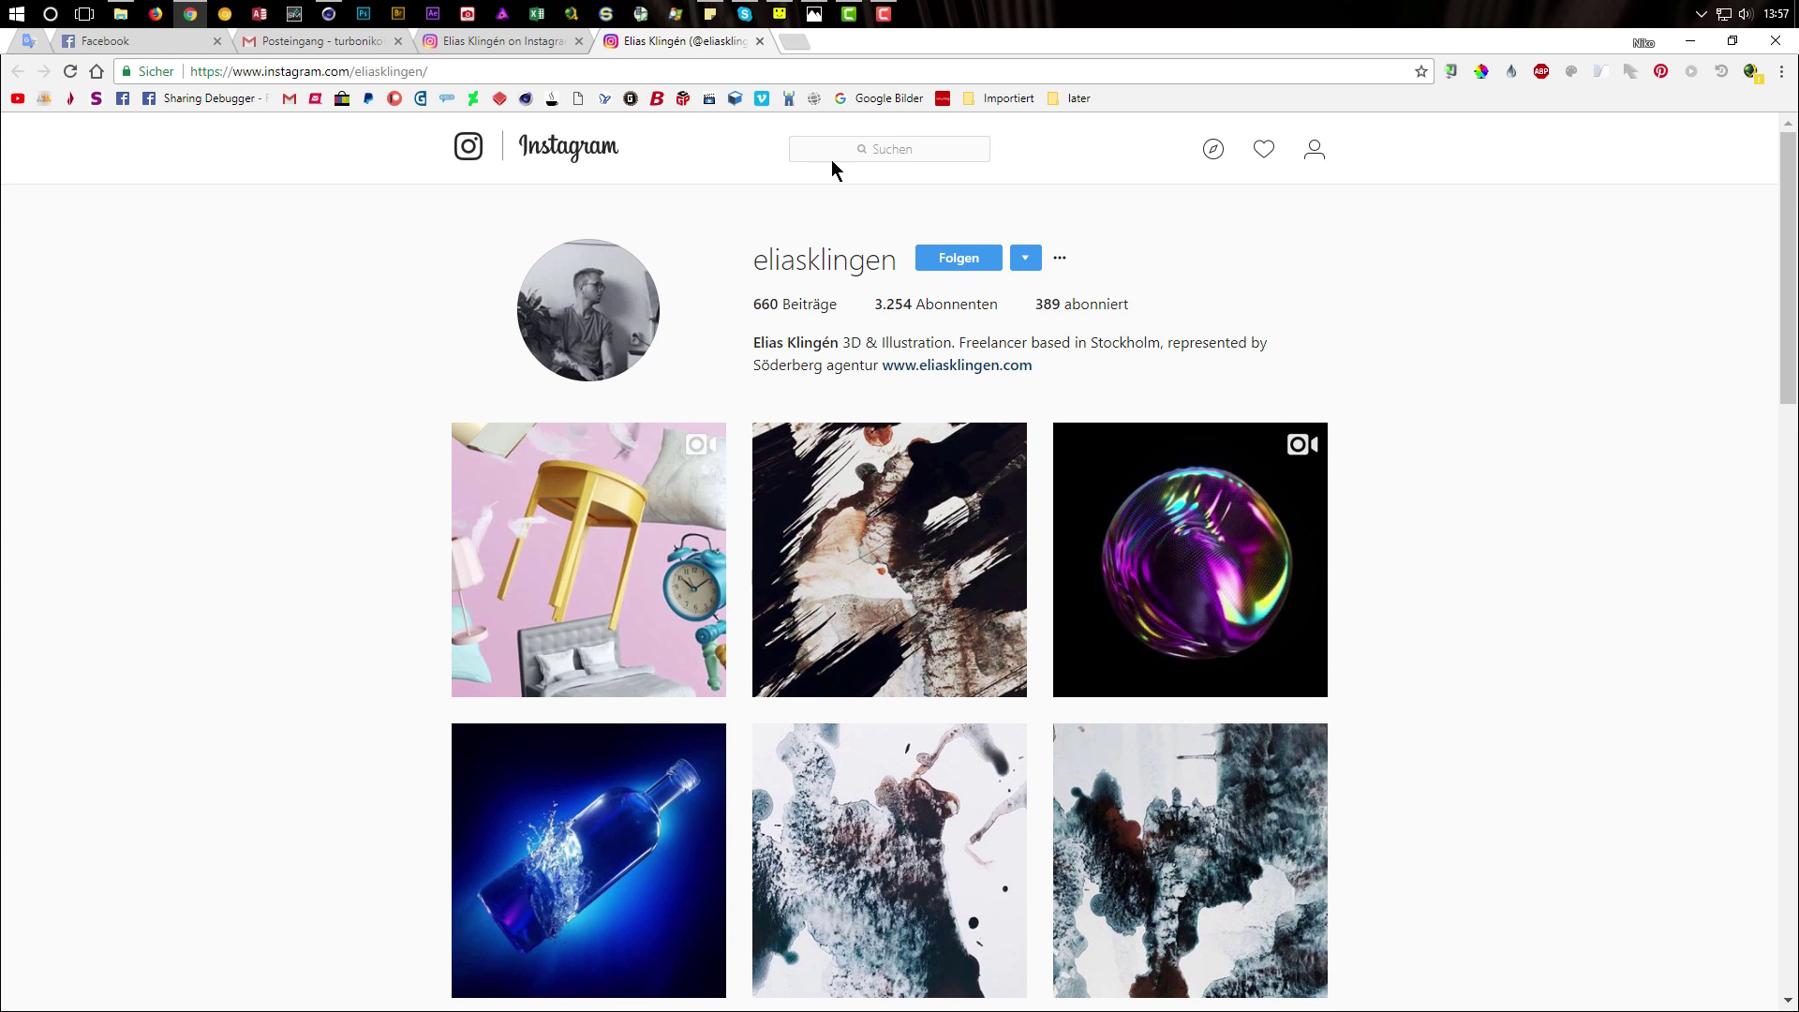
{"action": "left_click", "coordinate": [760, 43]}
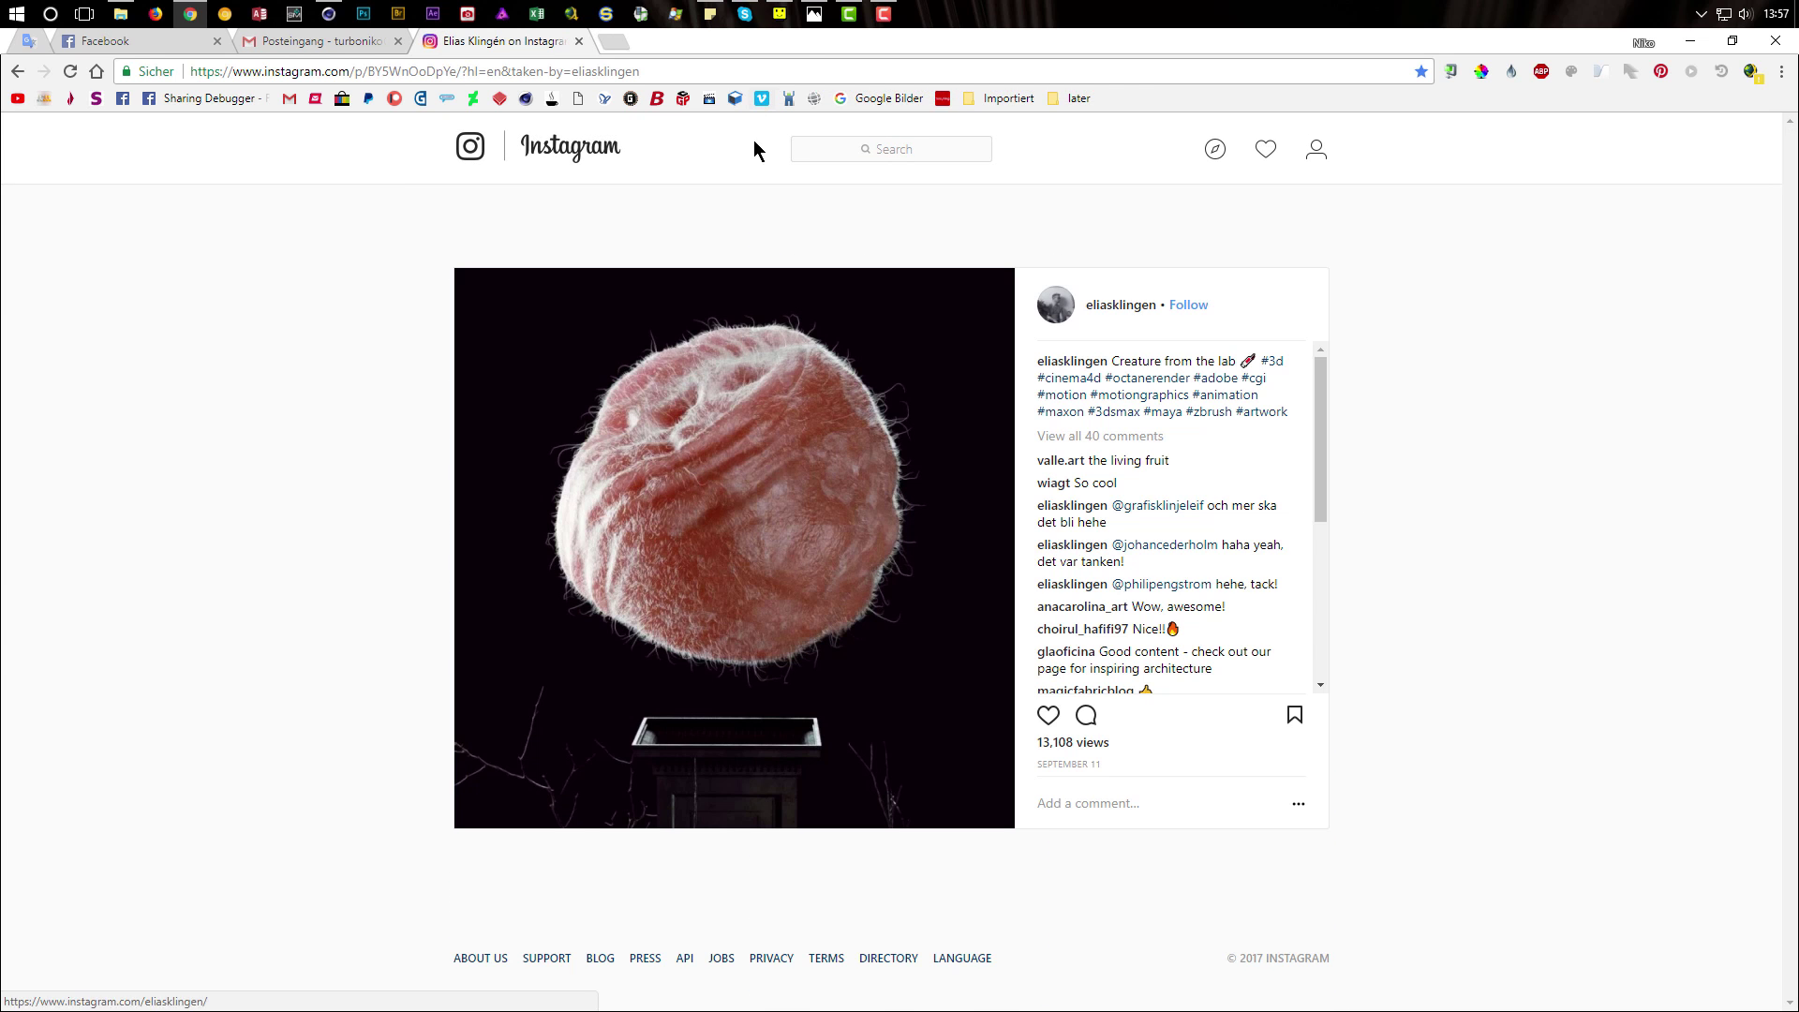
Return to Cinema 4D, add a sphere and set its segments to 300, giving the attributes area more height
{"action": "left_click", "coordinate": [330, 14]}
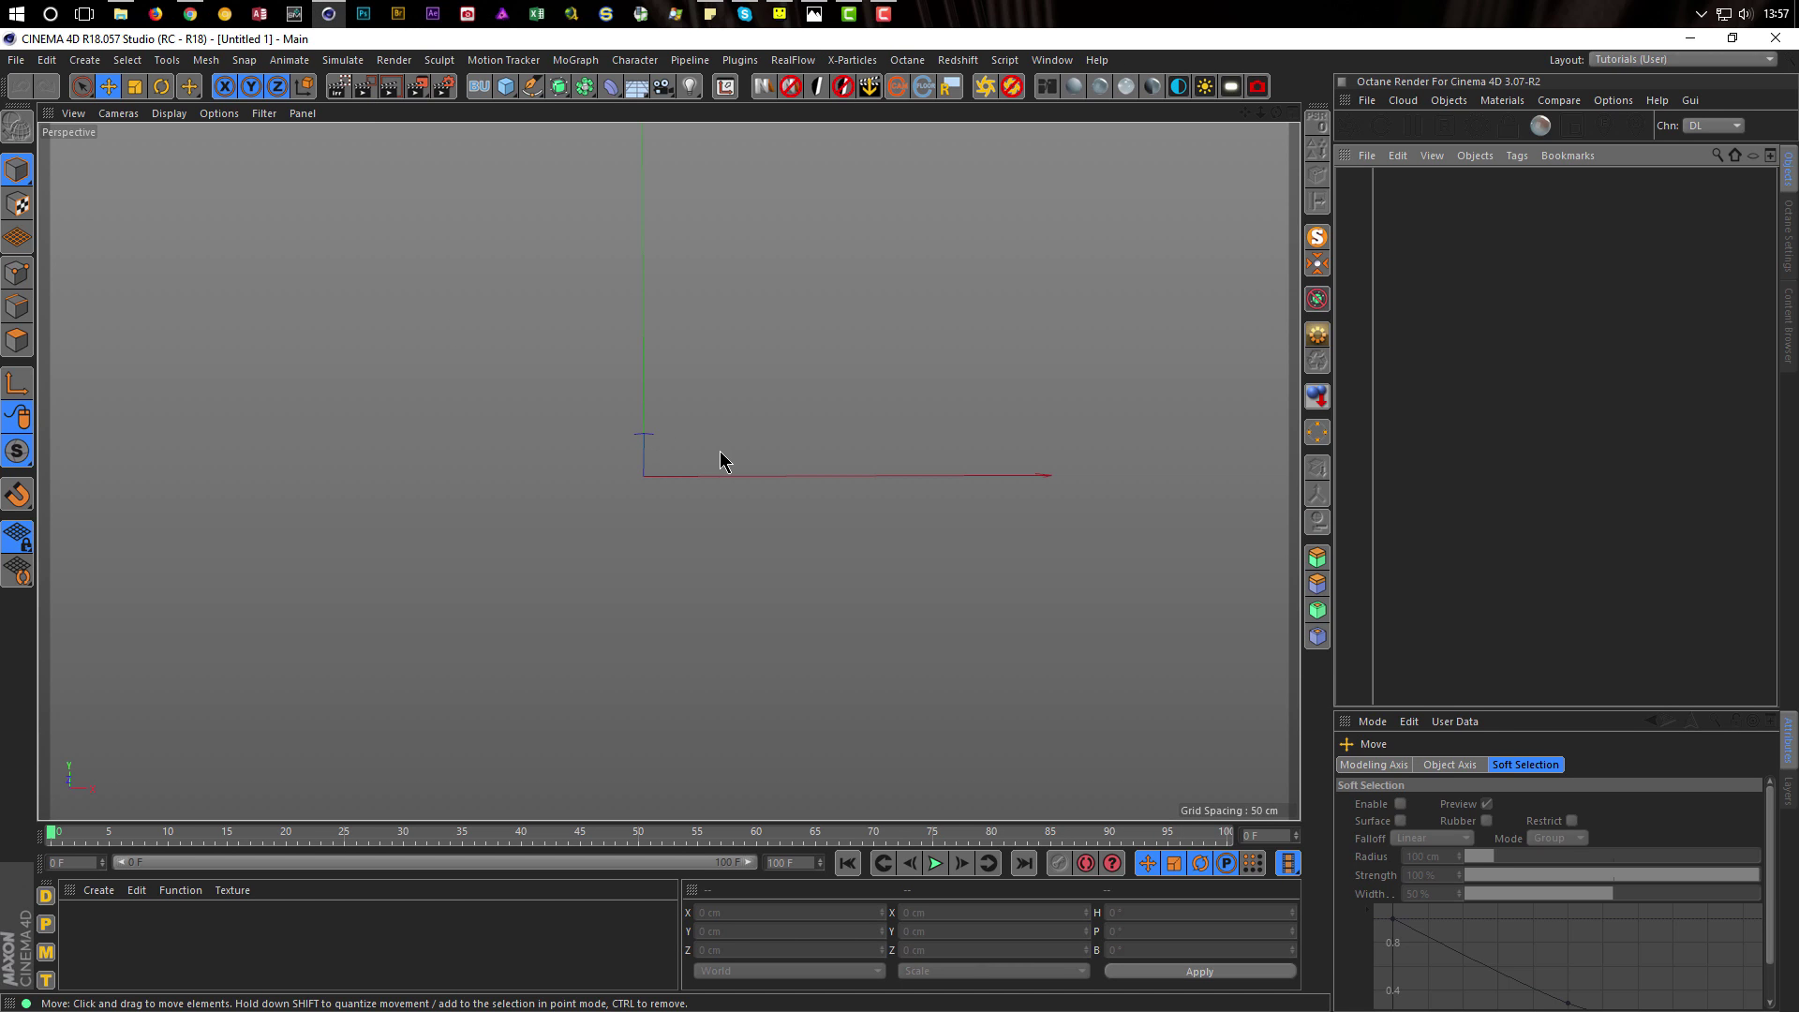
{"action": "left_click", "coordinate": [509, 98]}
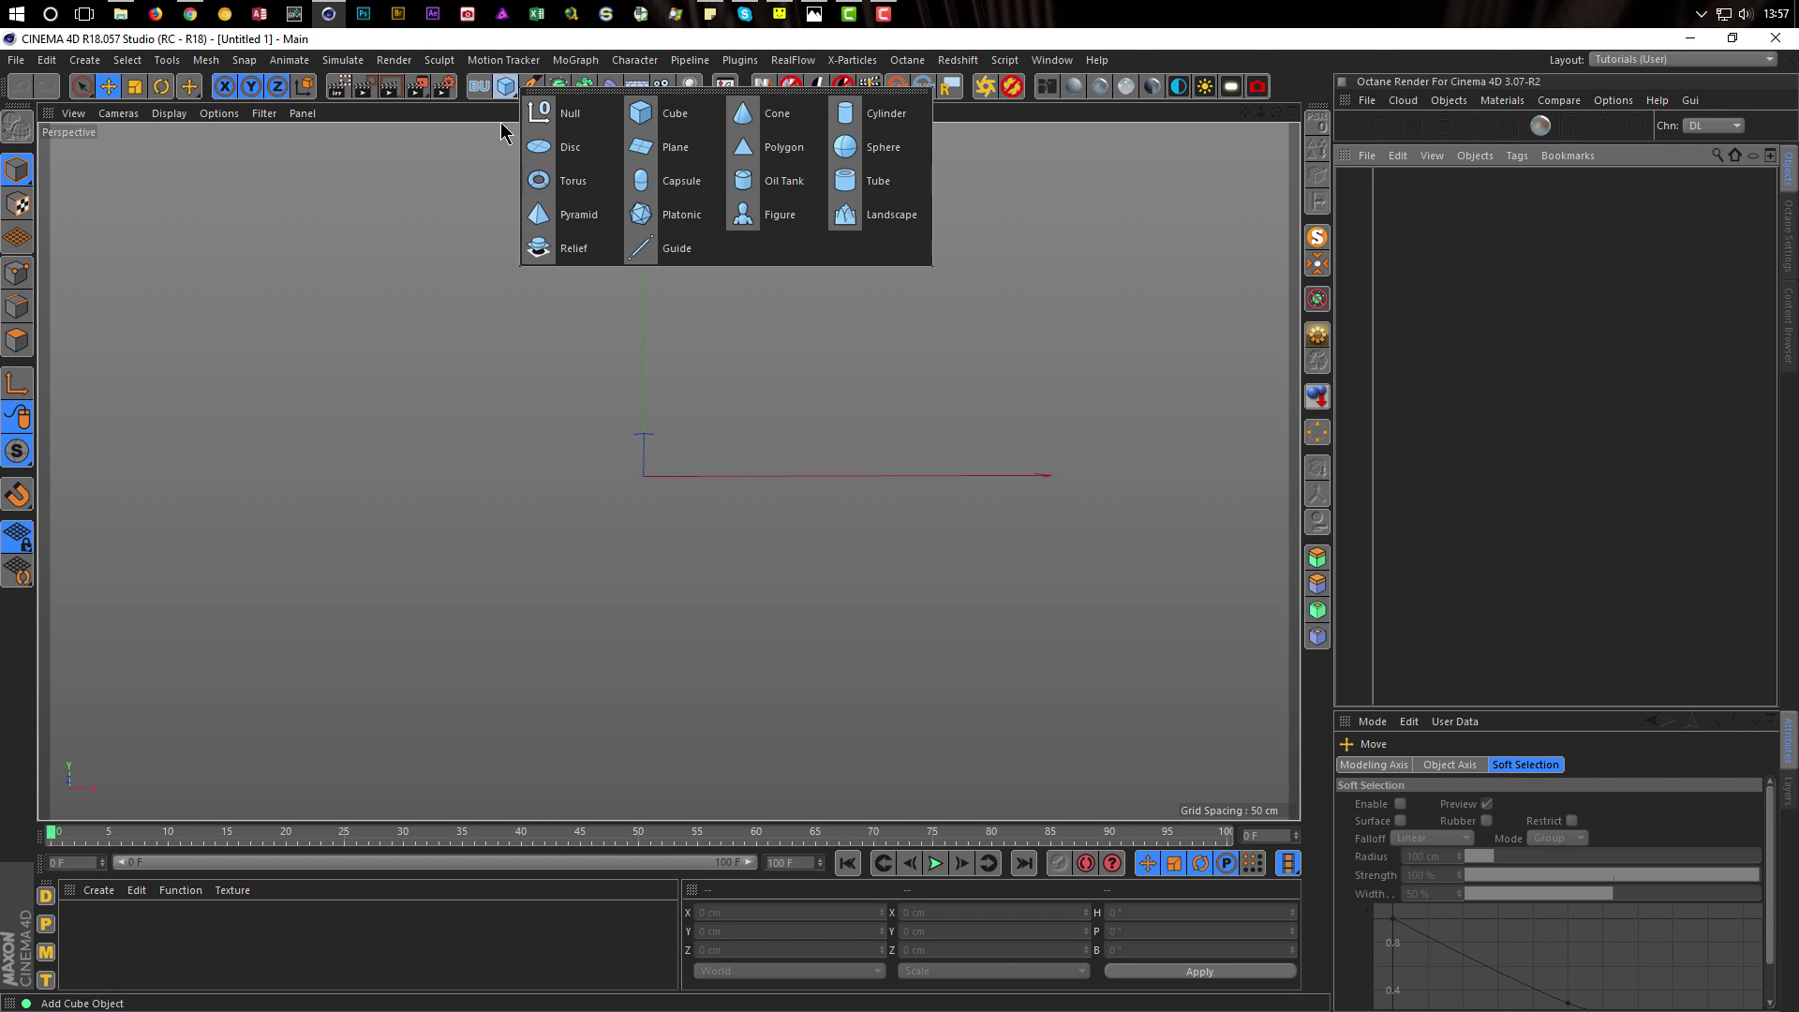
{"action": "left_click", "coordinate": [861, 164]}
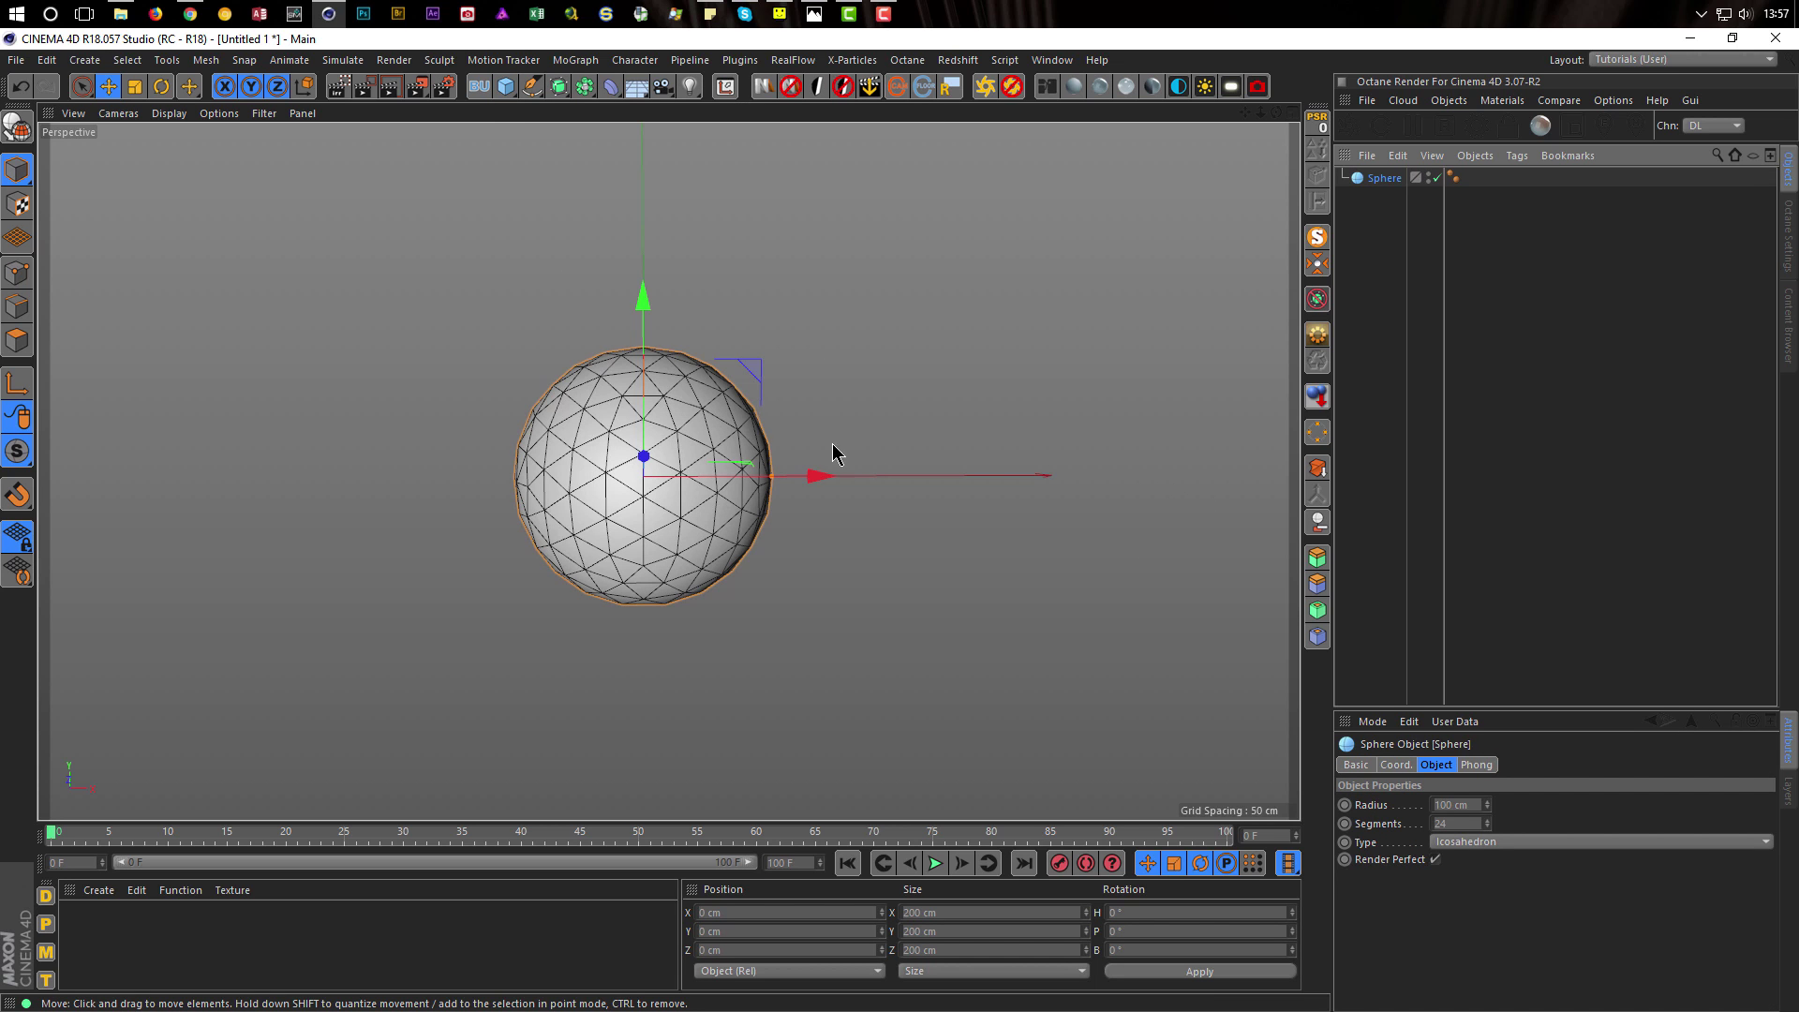
{"action": "left_click", "coordinate": [1462, 823]}
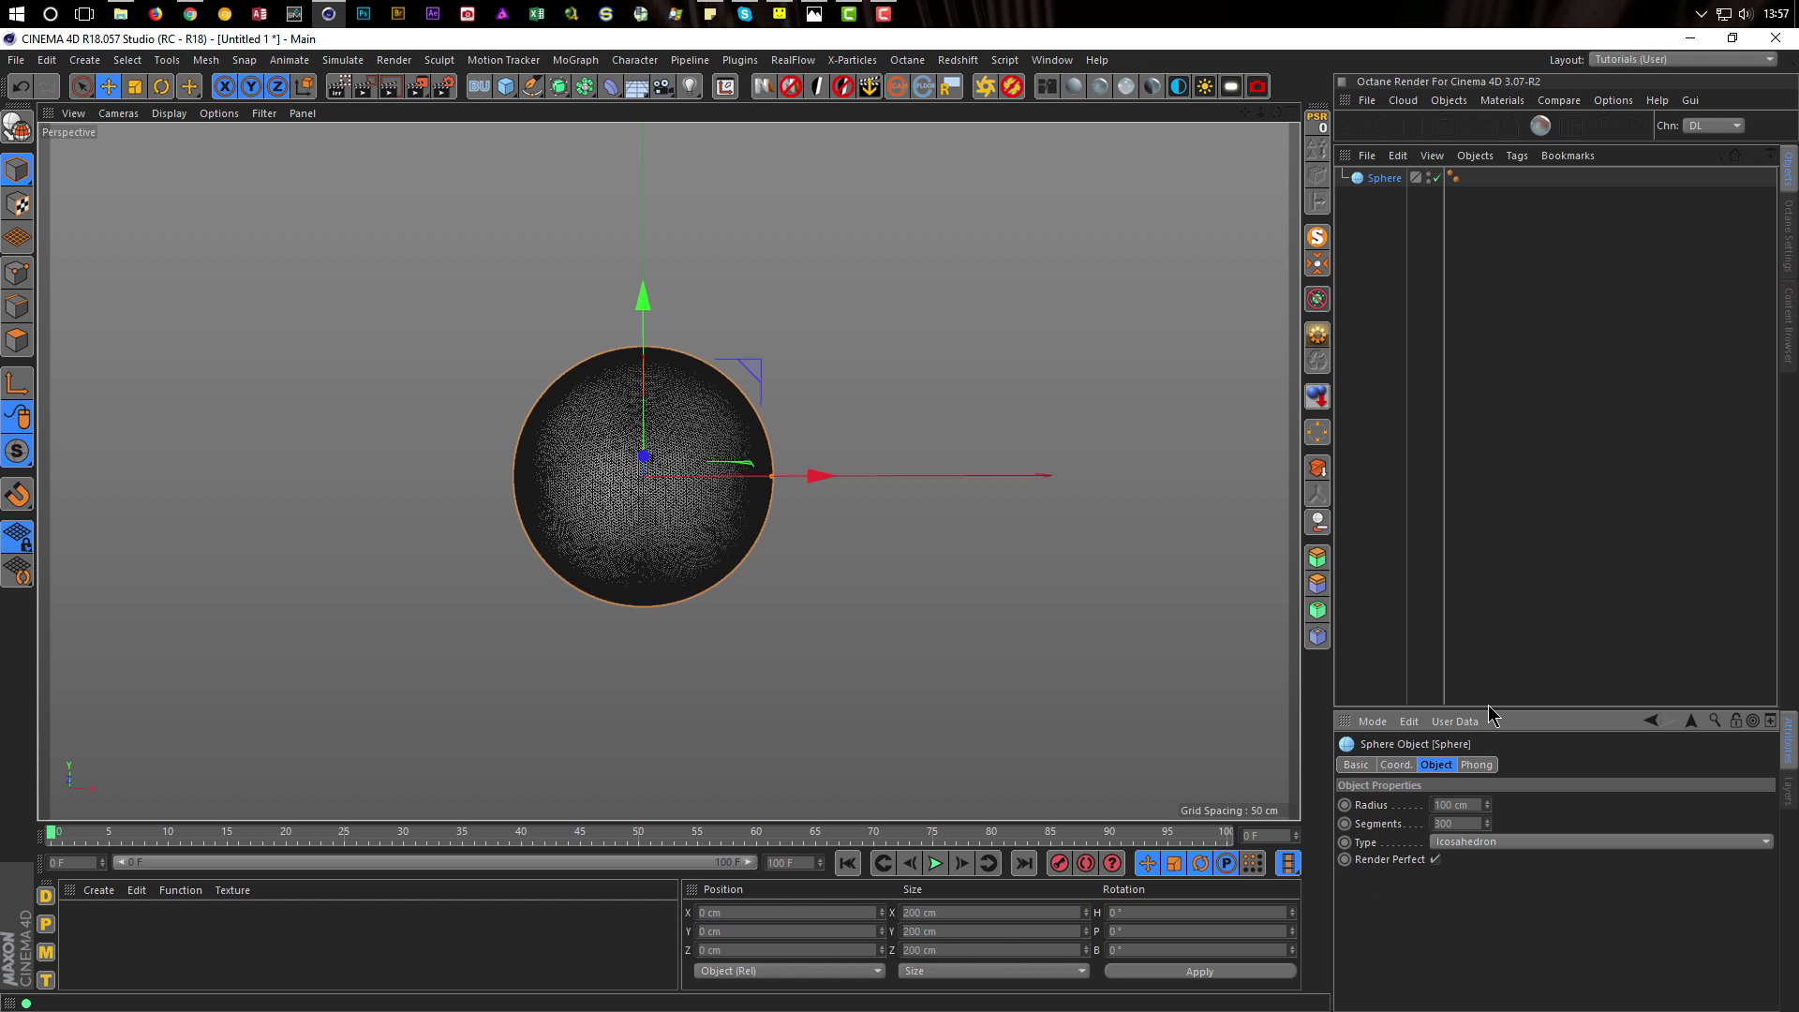
{"action": "left_click_drag", "start_coordinate": [1495, 710], "coordinate": [1495, 413]}
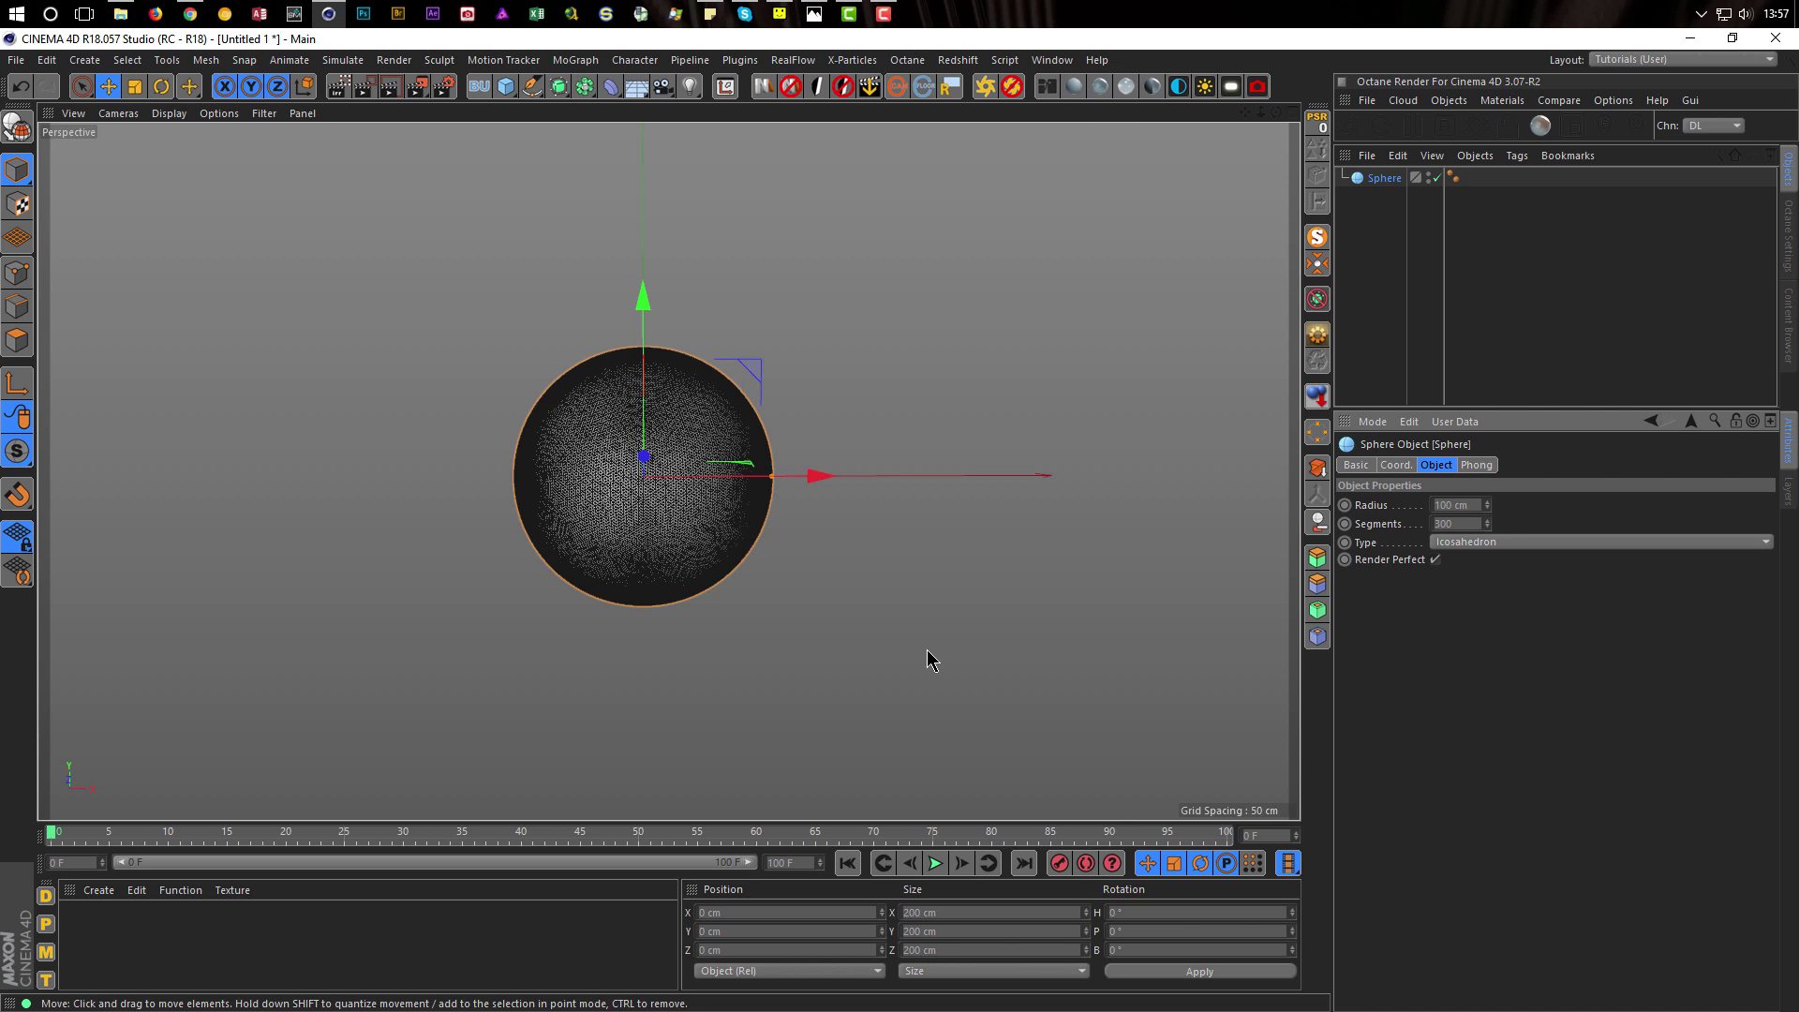
Save the project in the Temp folder under the name texture
{"action": "key", "text": "ctrl+s"}
{"action": "type", "text": "t"}
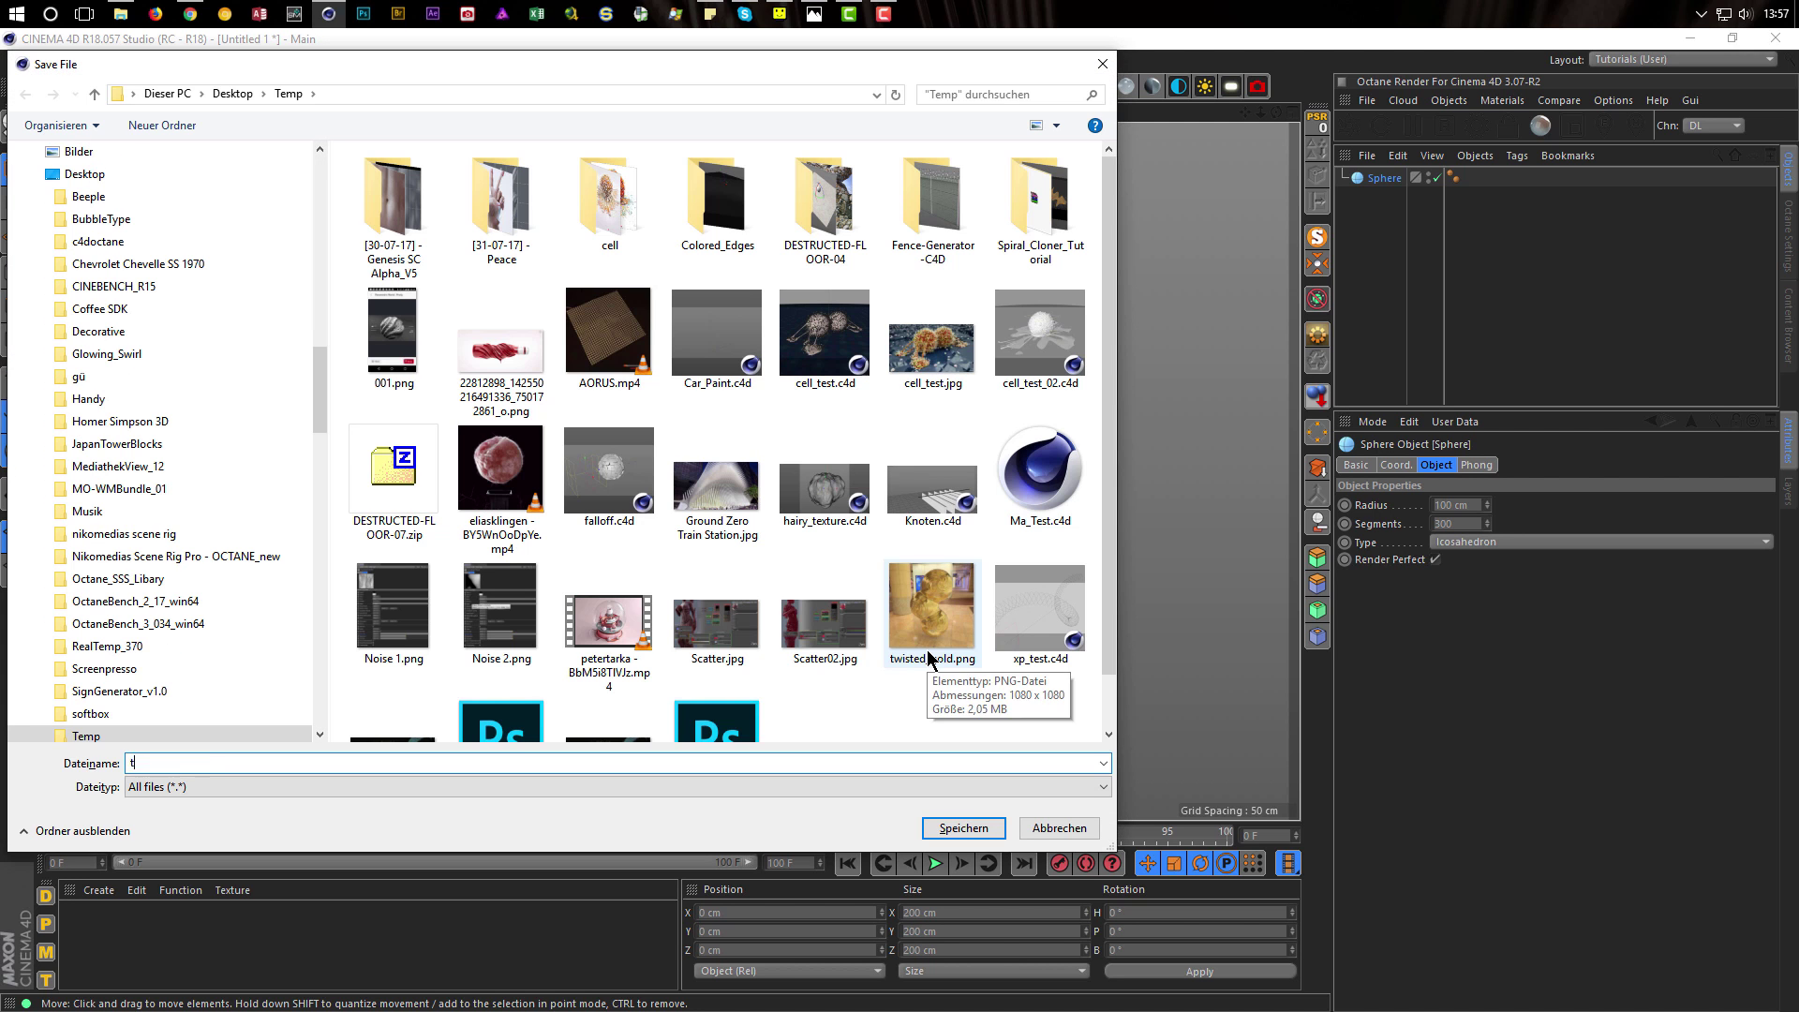
{"action": "type", "text": "exture"}
{"action": "key", "text": "Return"}
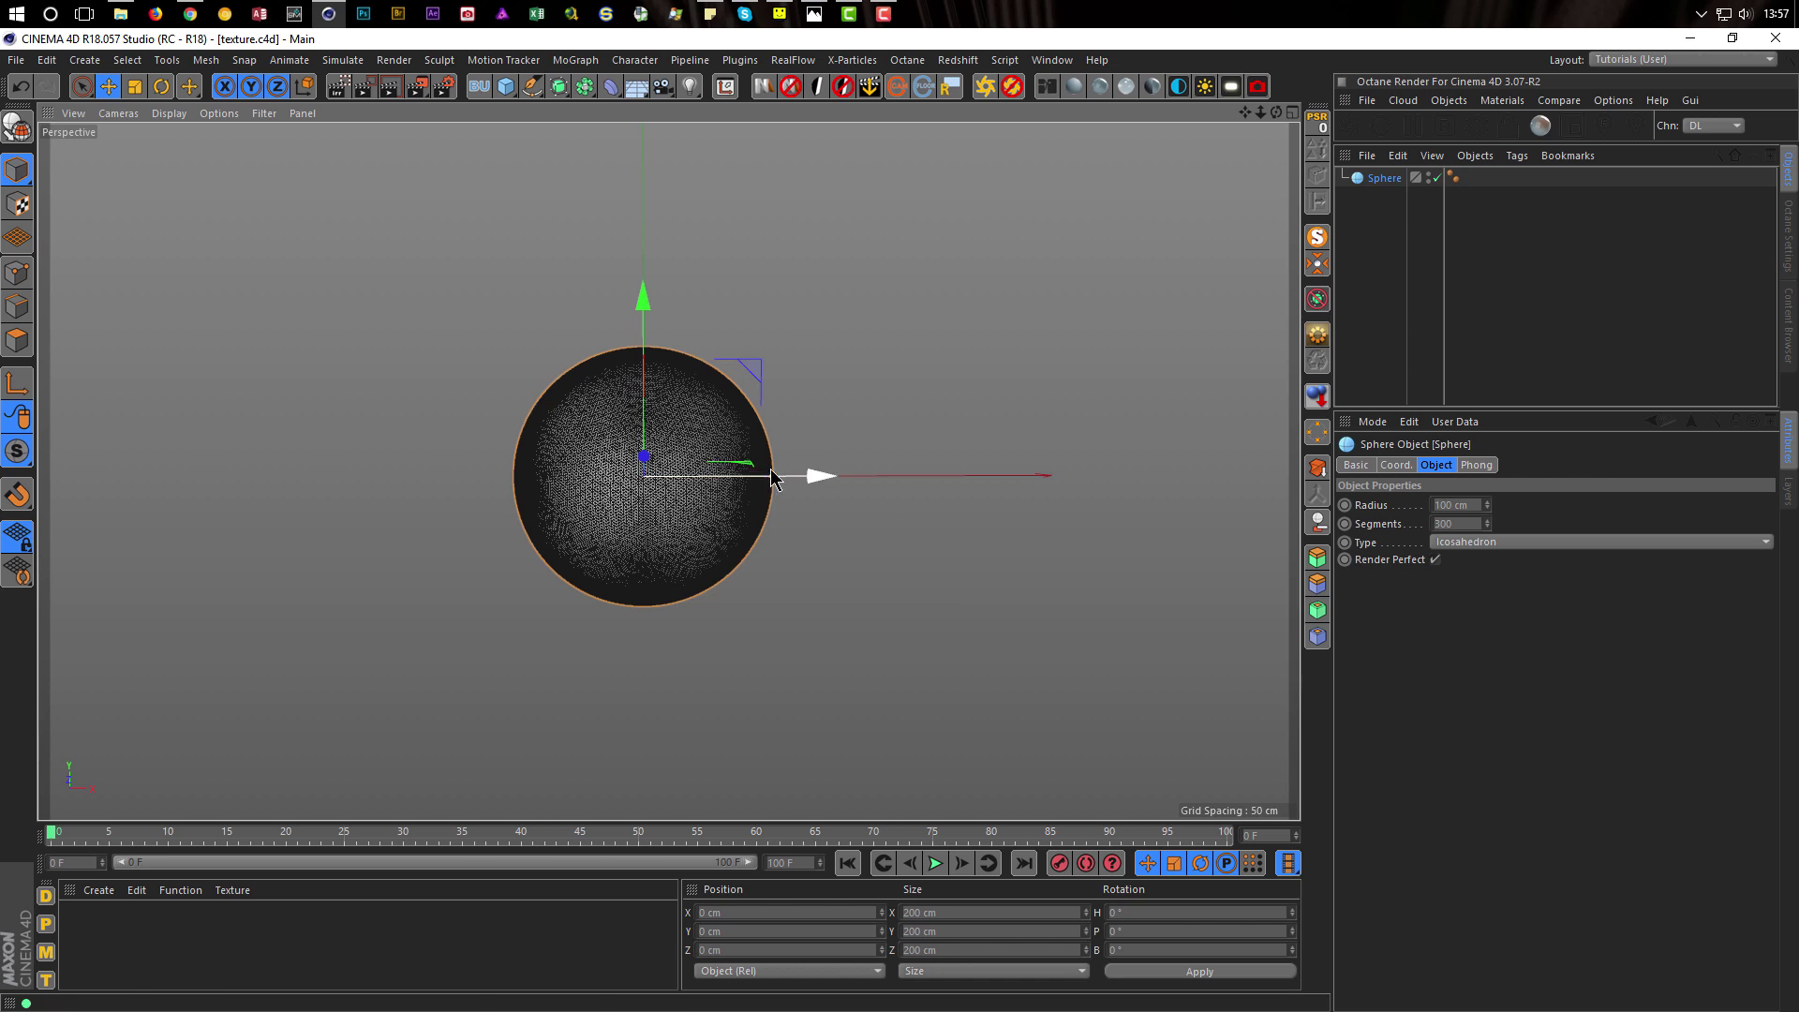
Open the render settings and switch off the ratio lock for the presets from Low through High GI
{"action": "left_click", "coordinate": [444, 86]}
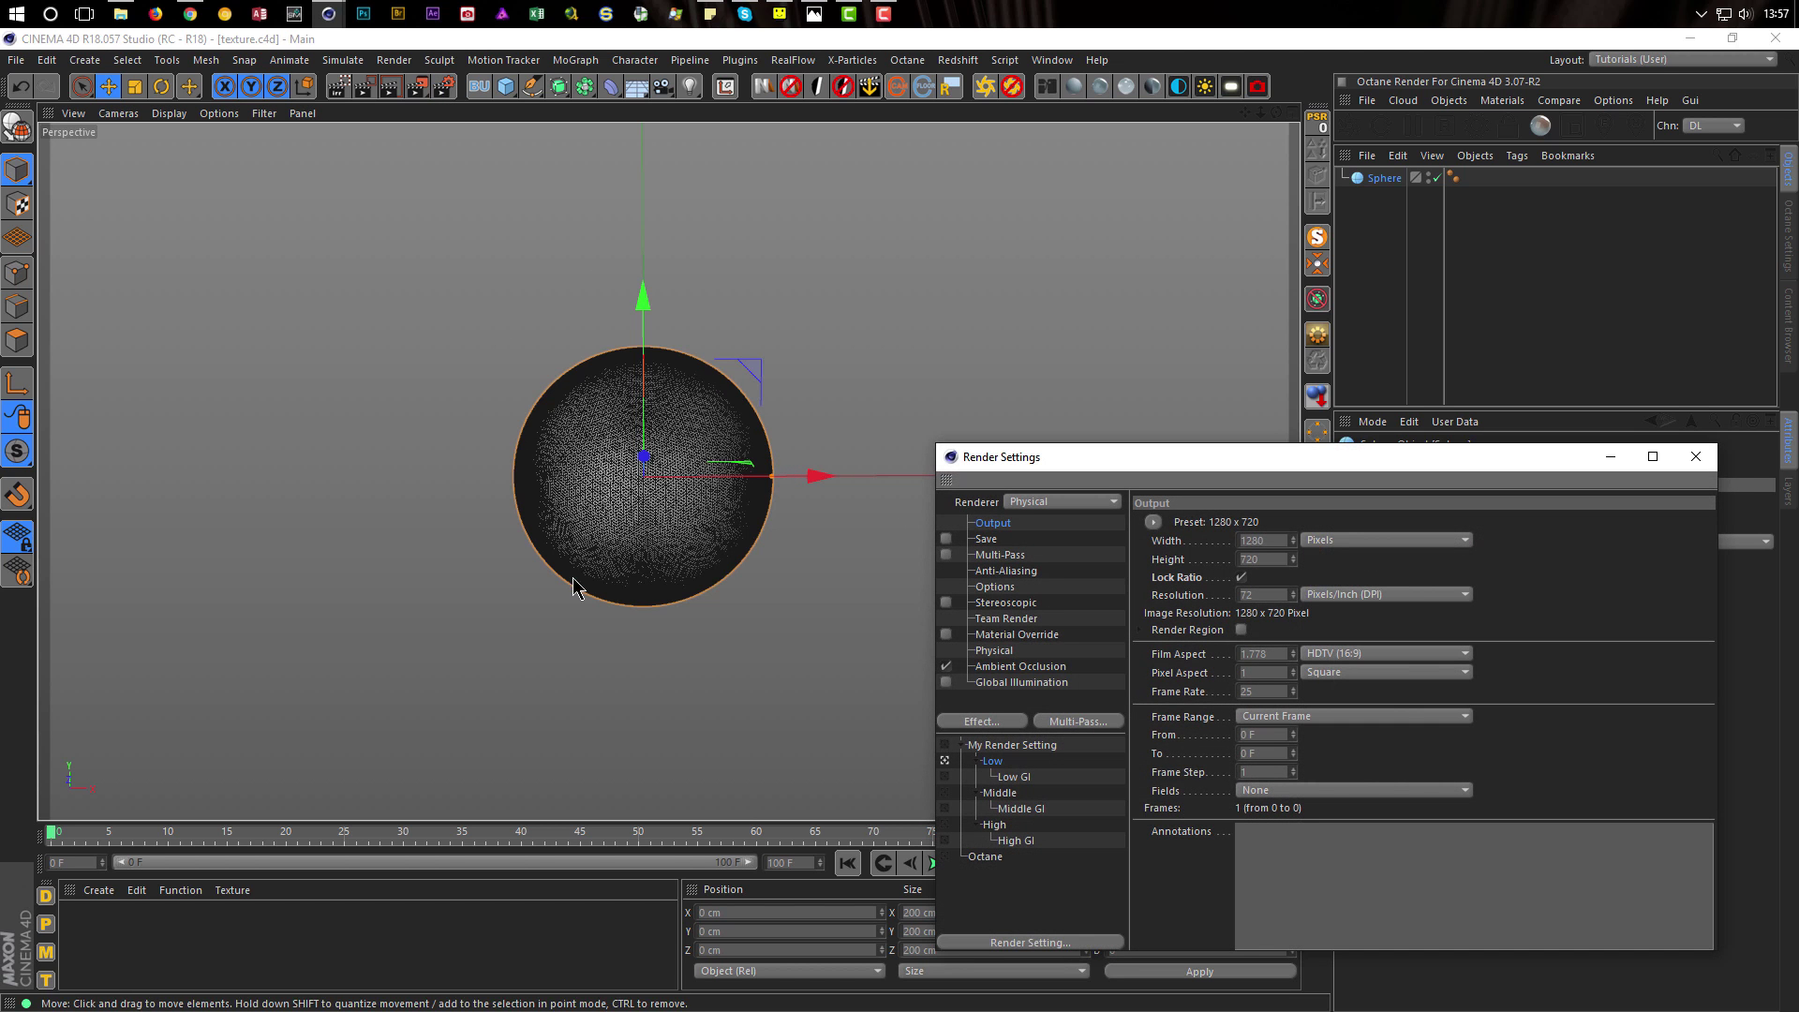
{"action": "left_click", "coordinate": [986, 747]}
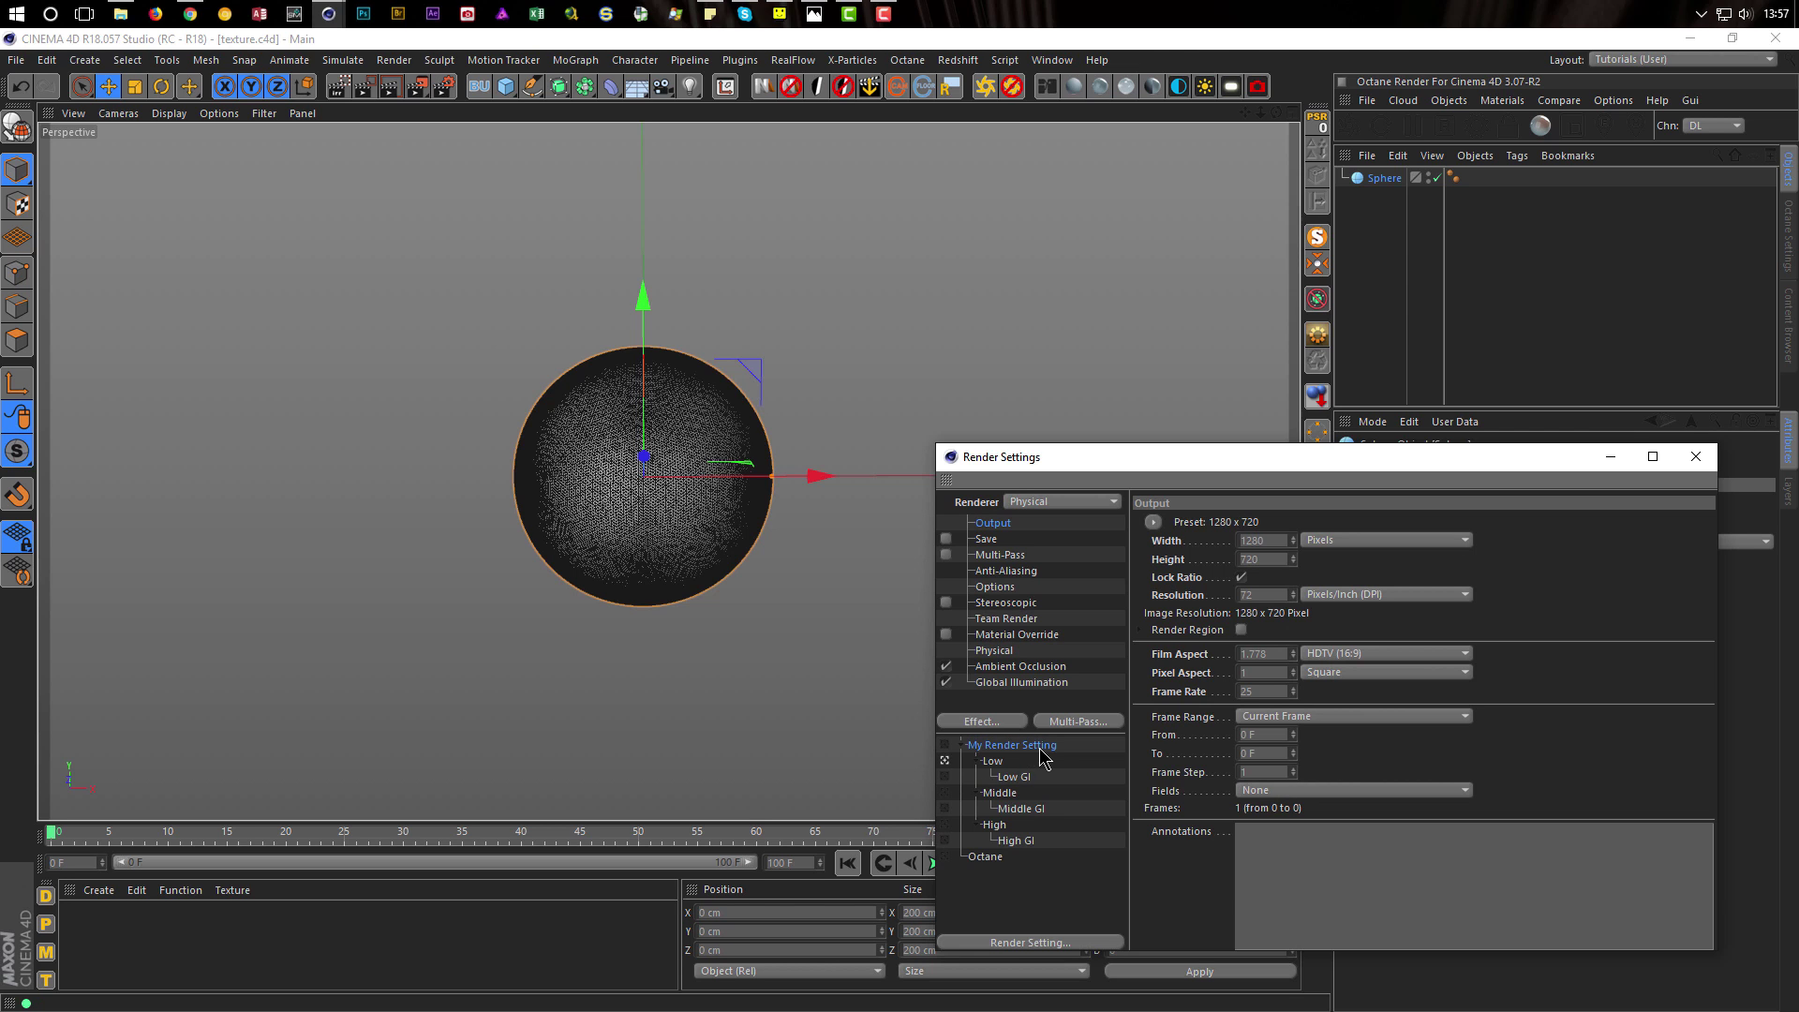
{"action": "left_click", "coordinate": [999, 760]}
{"action": "left_click", "coordinate": [1015, 841], "text": "shift"}
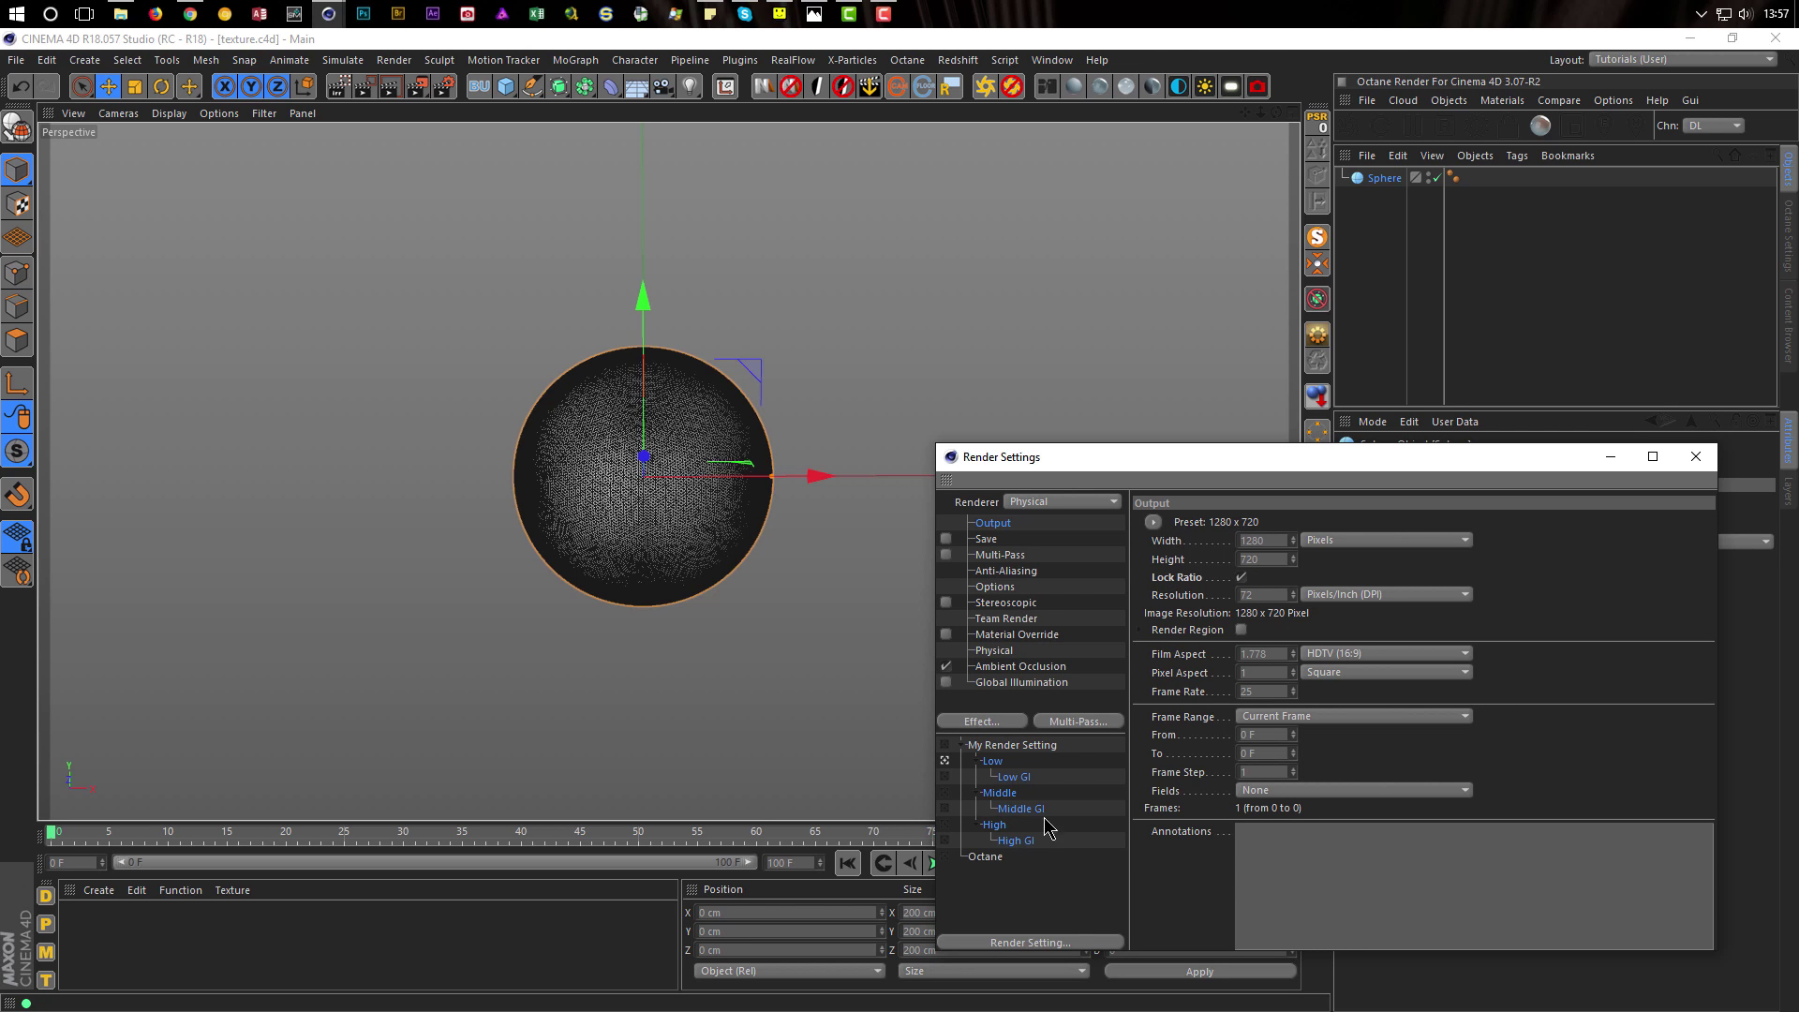
{"action": "left_click", "coordinate": [1242, 578]}
{"action": "left_click", "coordinate": [1036, 746]}
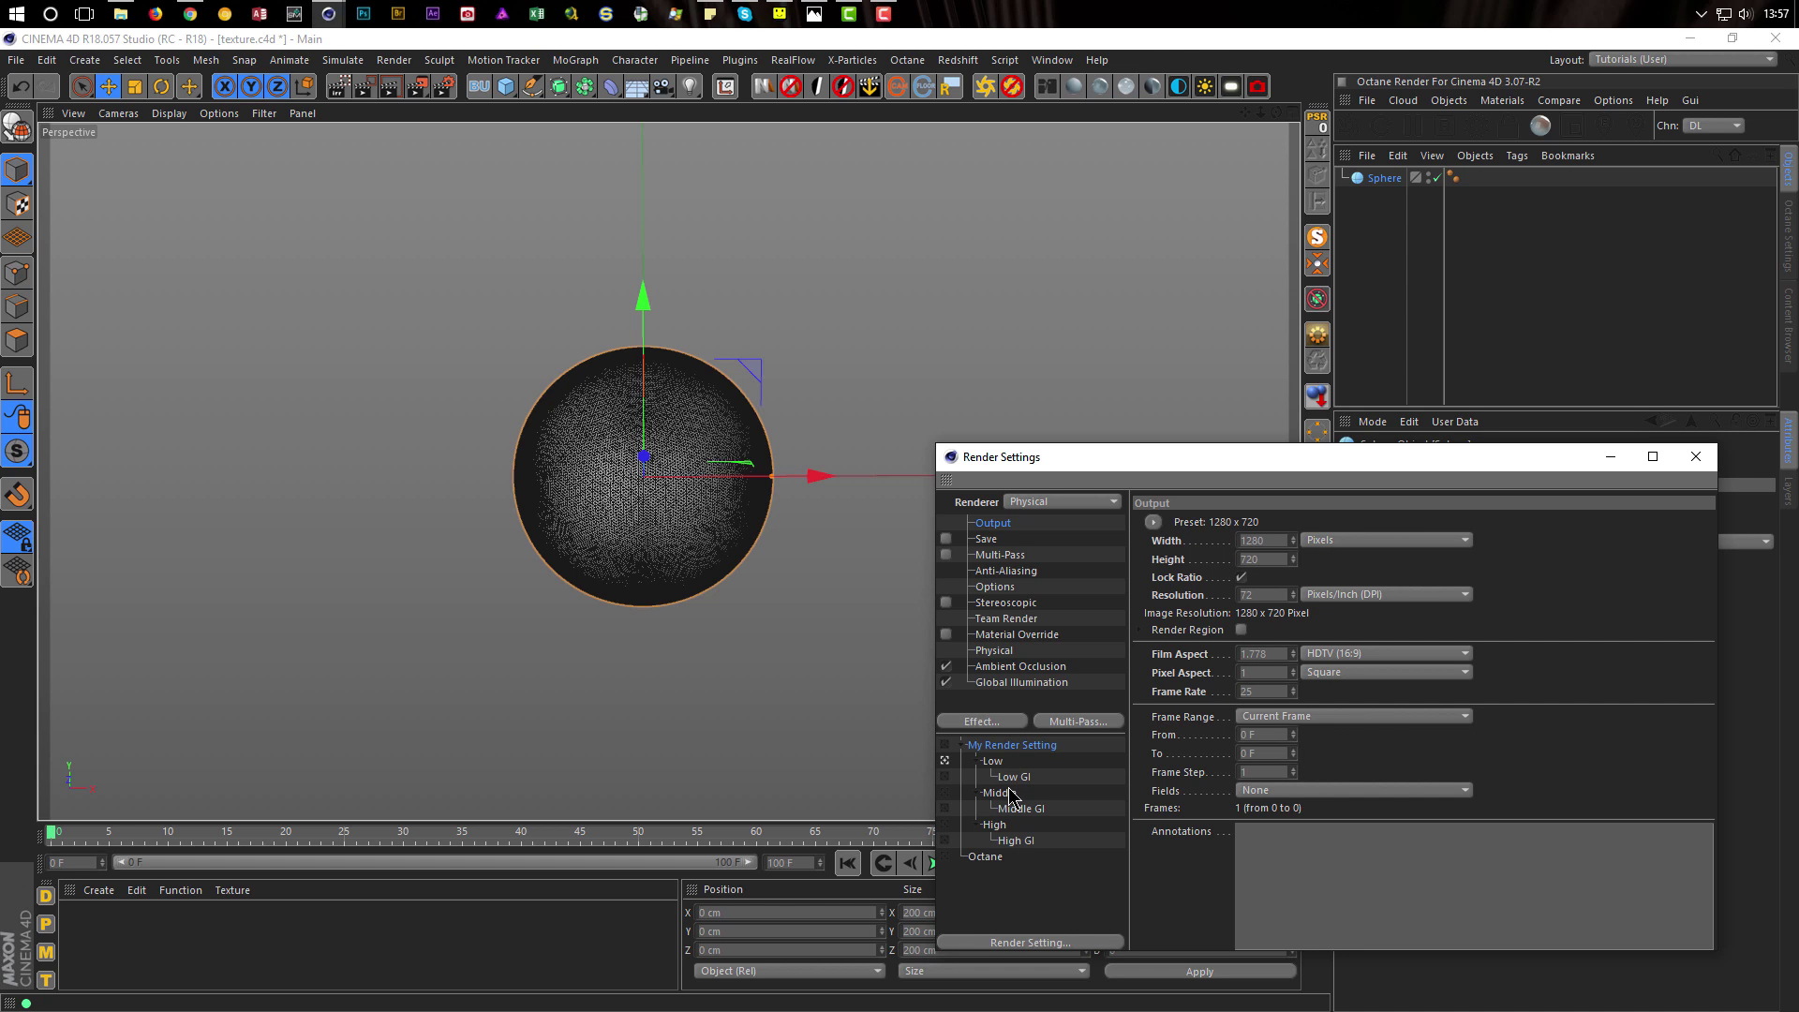
Turn off Lock Ratio in My Render Setting, set the output width to 720 pixels, and check the Low, Middle and Middle GI presets
{"action": "left_click", "coordinate": [1241, 577]}
{"action": "left_click", "coordinate": [1260, 540]}
{"action": "type", "text": "720"}
{"action": "key", "text": "Return"}
{"action": "left_click", "coordinate": [1001, 791]}
{"action": "left_click", "coordinate": [1023, 808]}
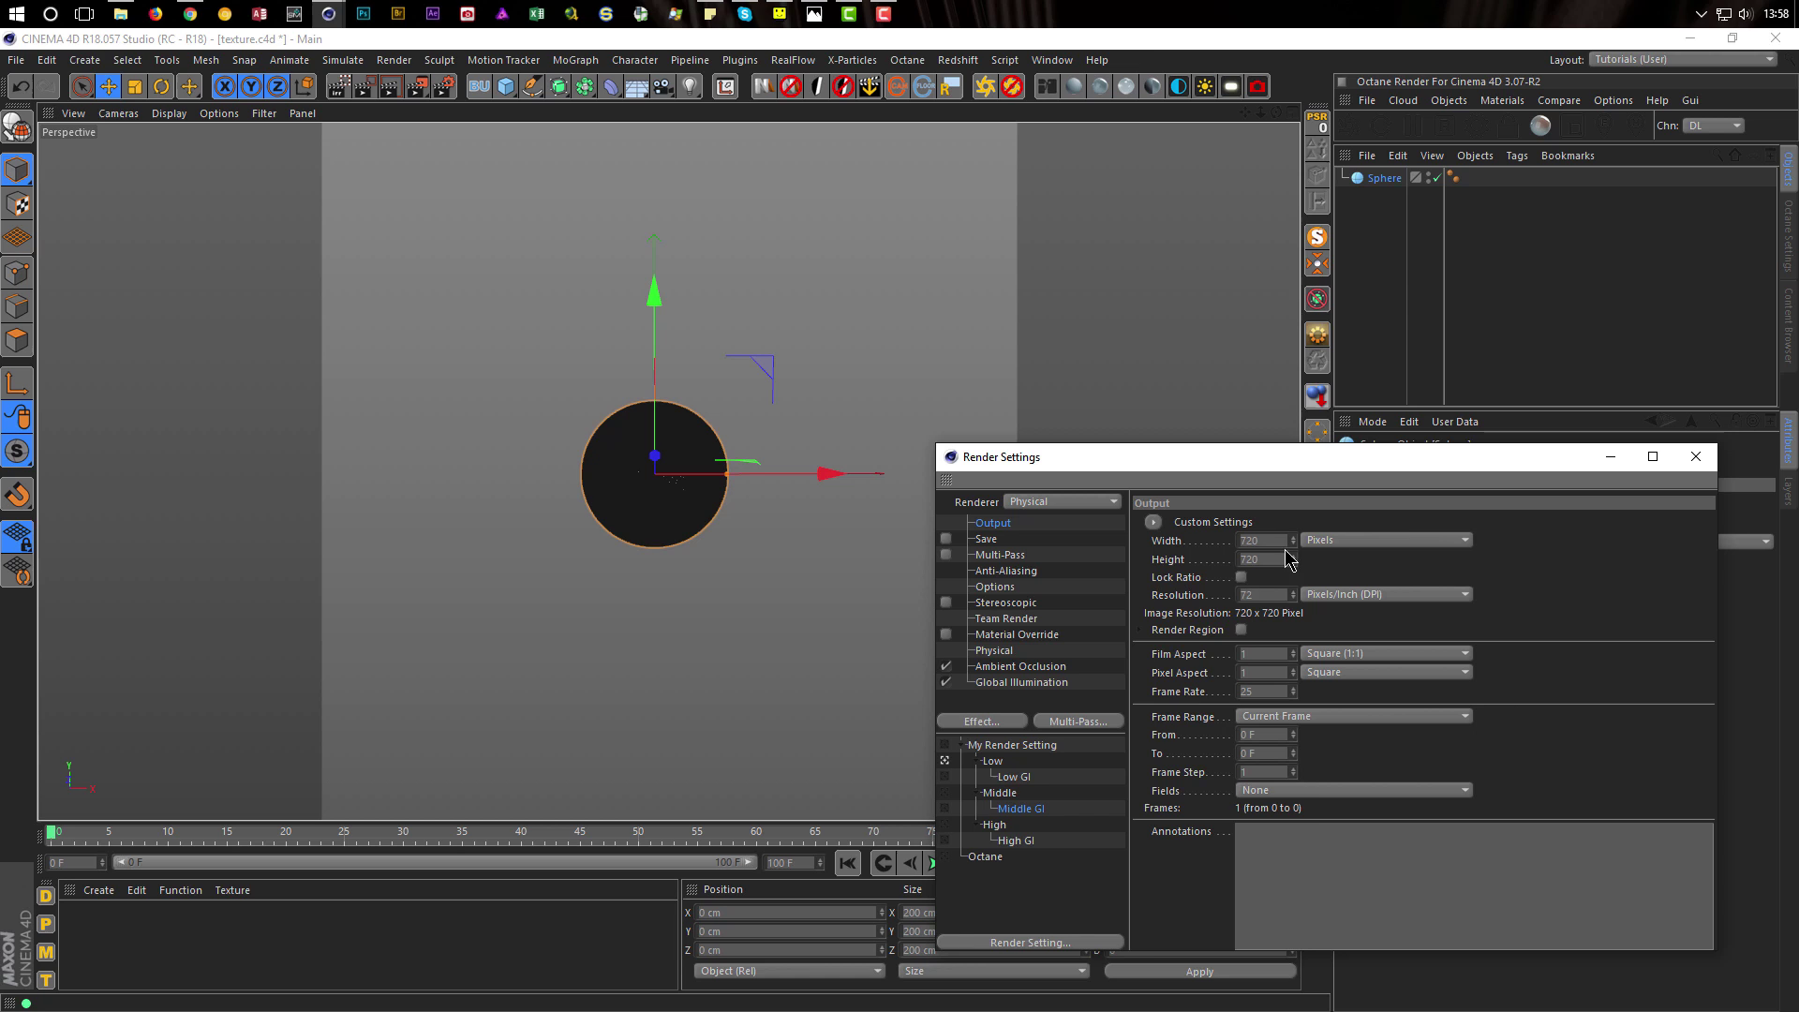
{"action": "left_click", "coordinate": [999, 763]}
{"action": "left_click_drag", "start_coordinate": [1282, 466], "coordinate": [766, 289]}
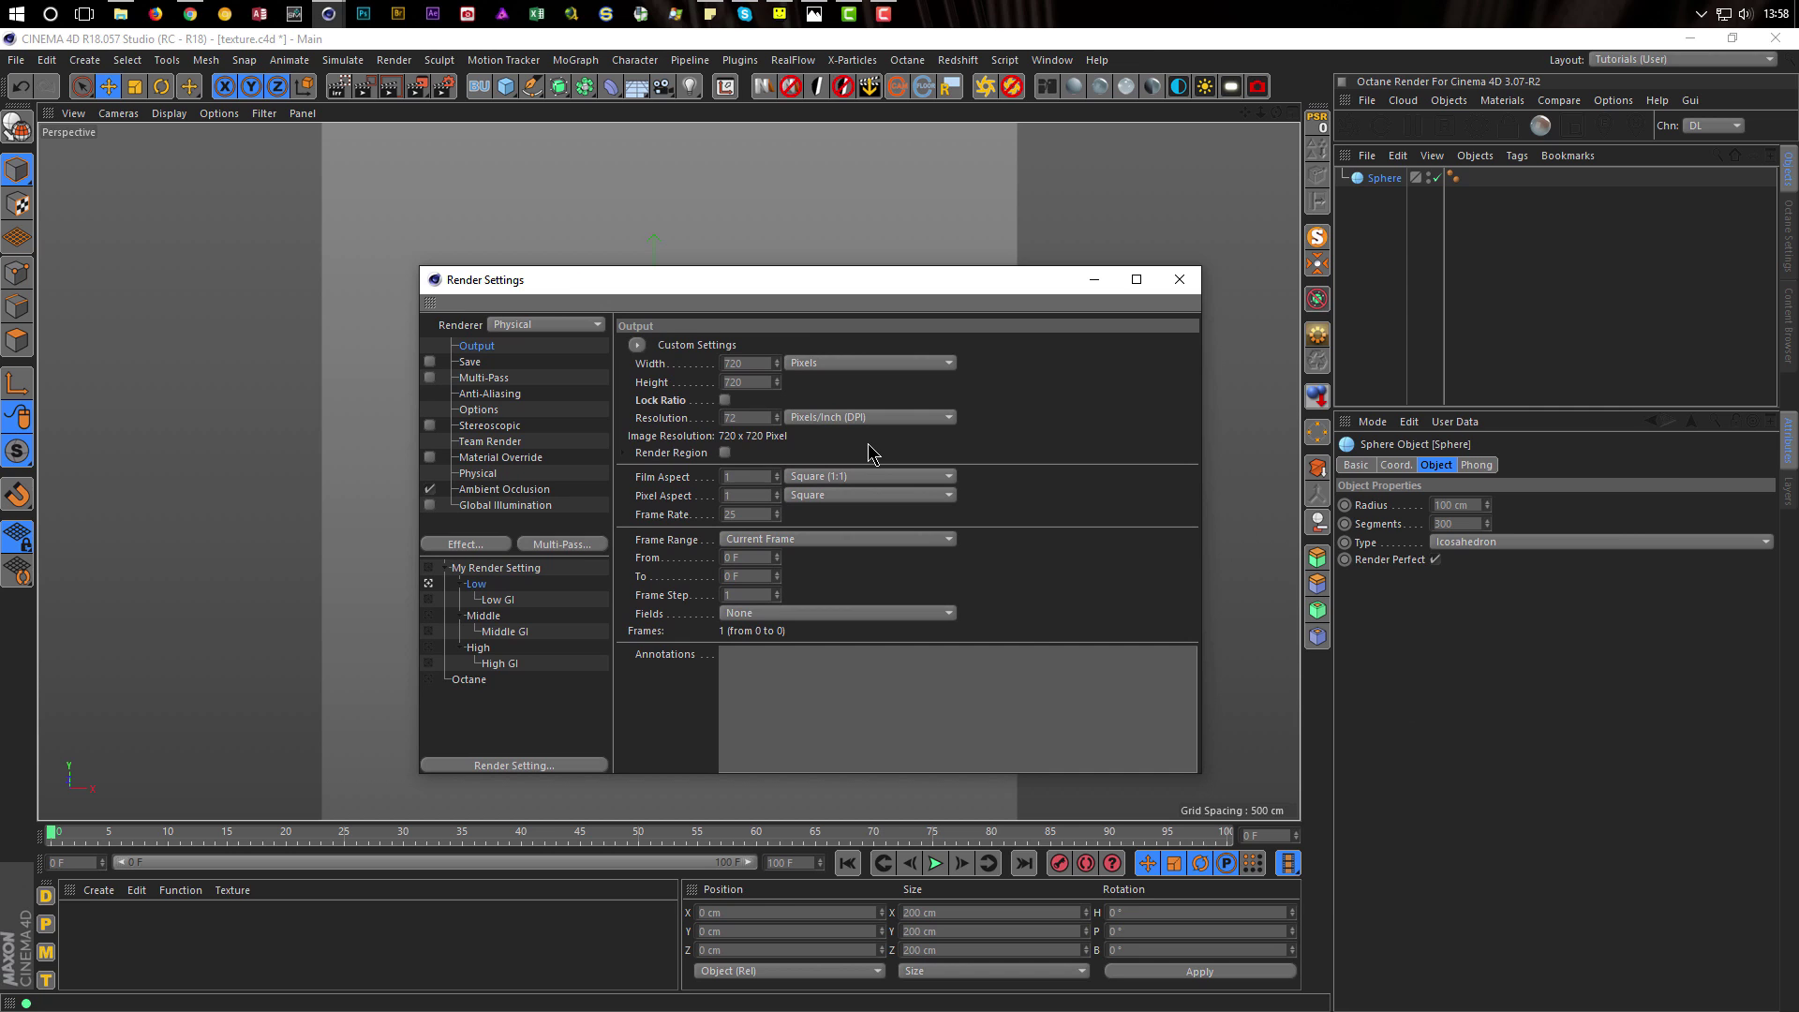
Open the project settings and set the project FPS to 30
{"action": "key", "text": "ctrl+d"}
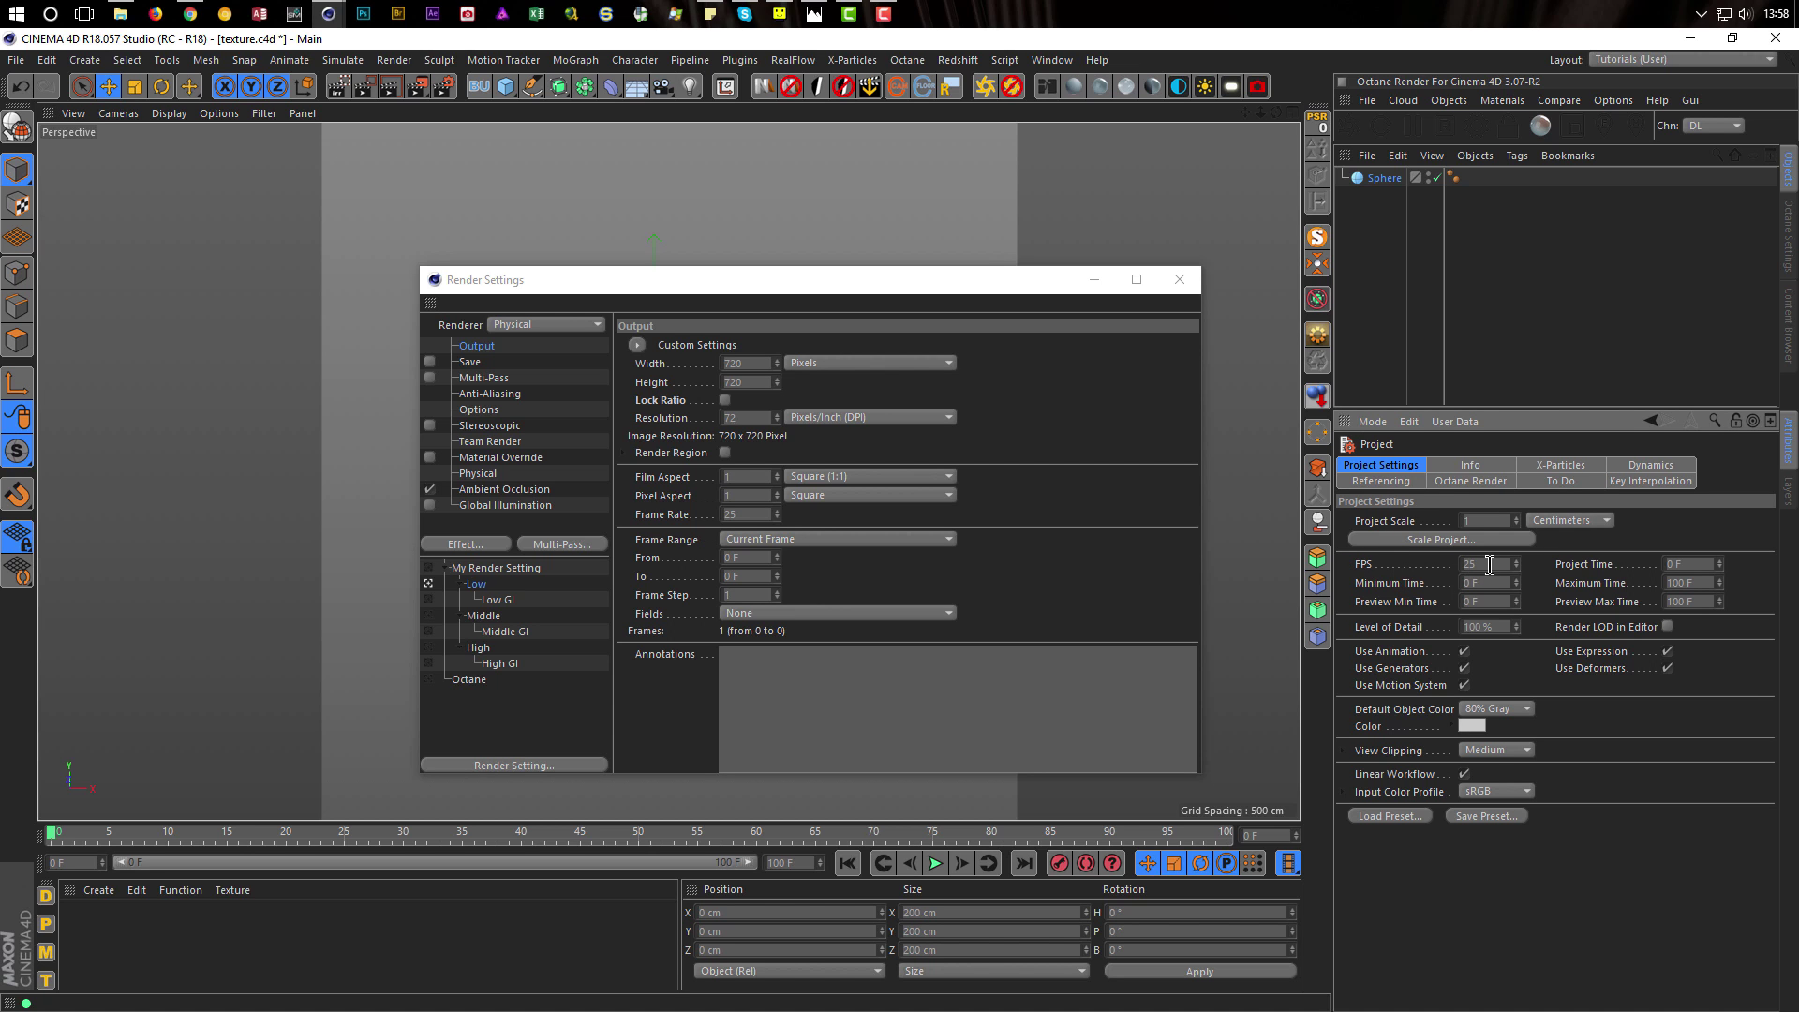
{"action": "double_click", "coordinate": [744, 515]}
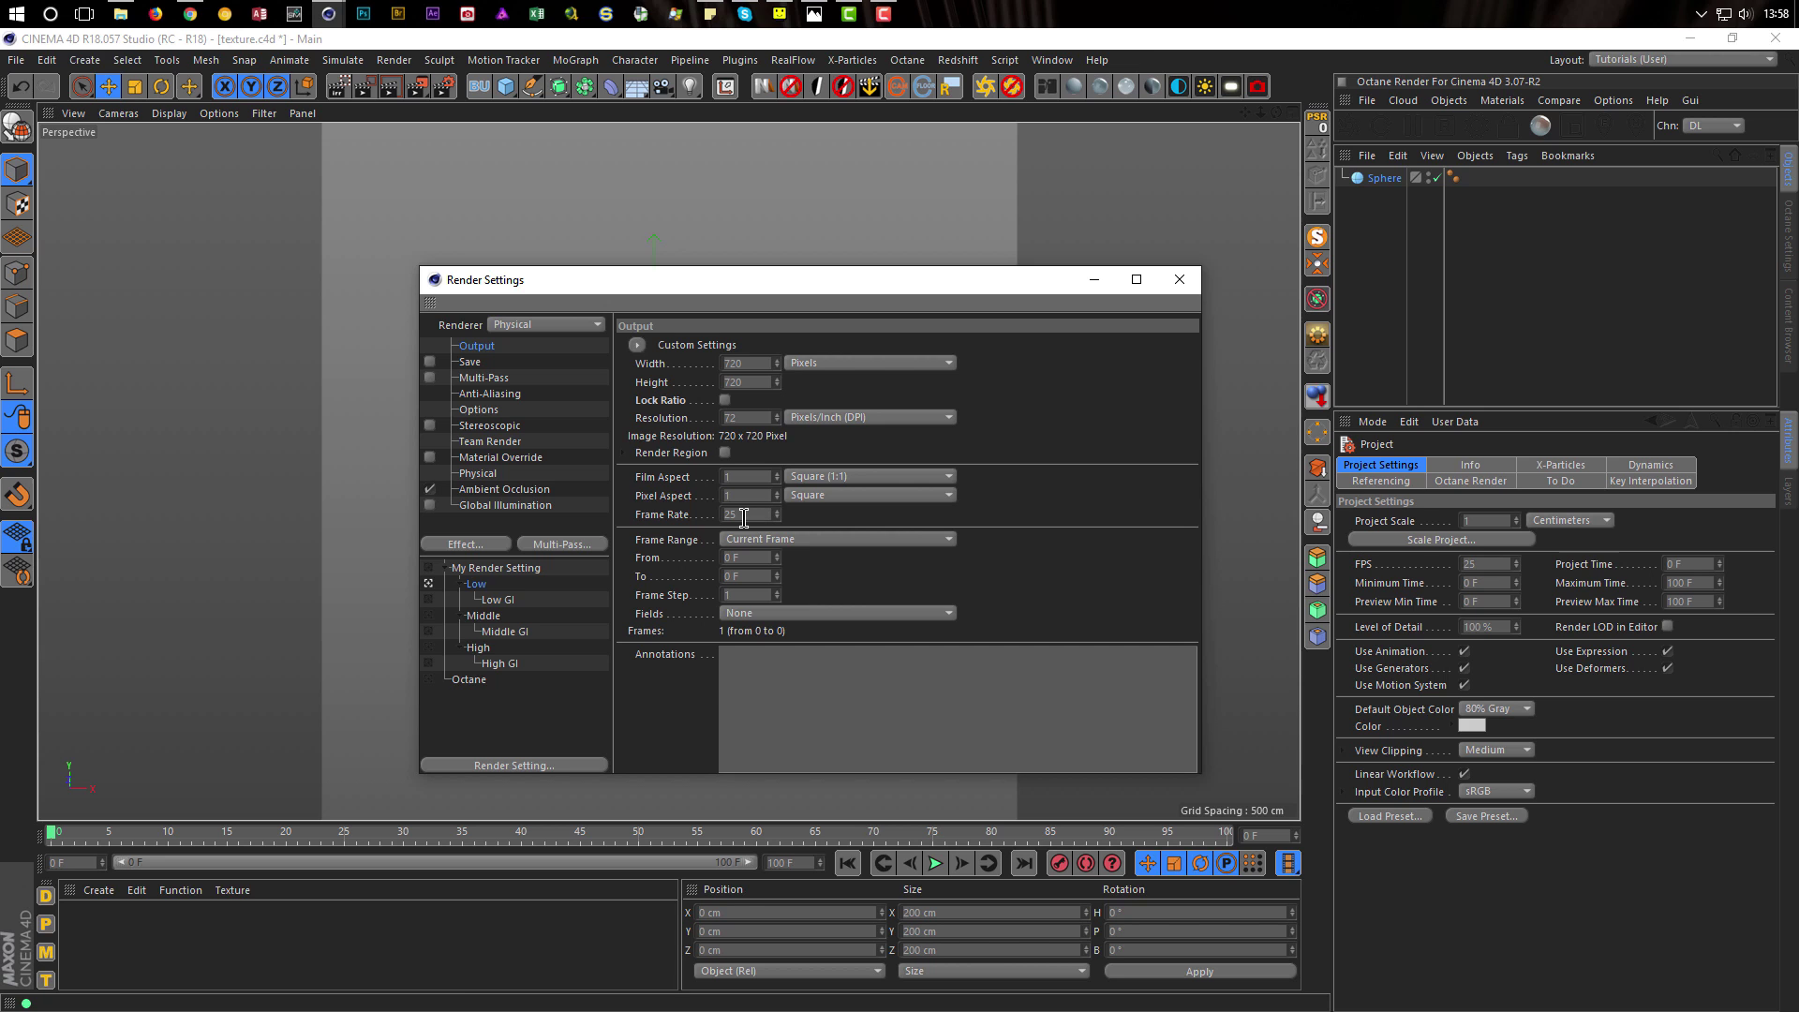
{"action": "double_click", "coordinate": [1479, 563]}
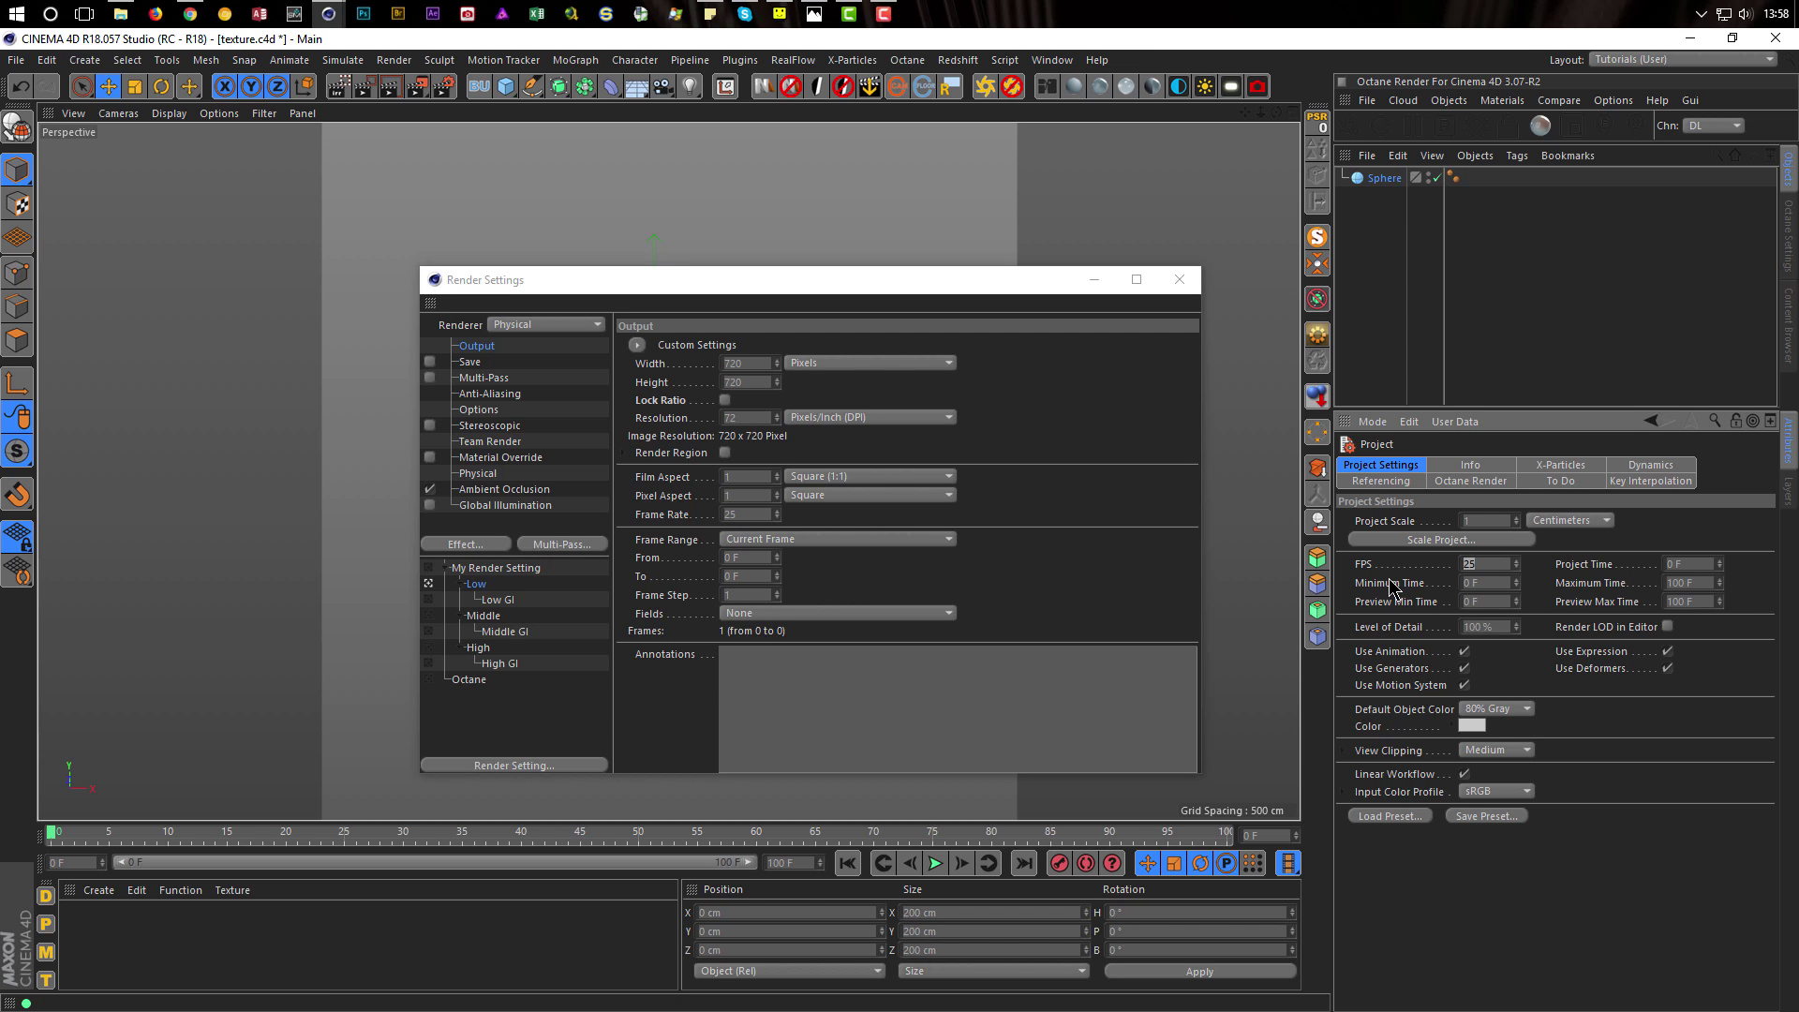
{"action": "key", "text": "Return"}
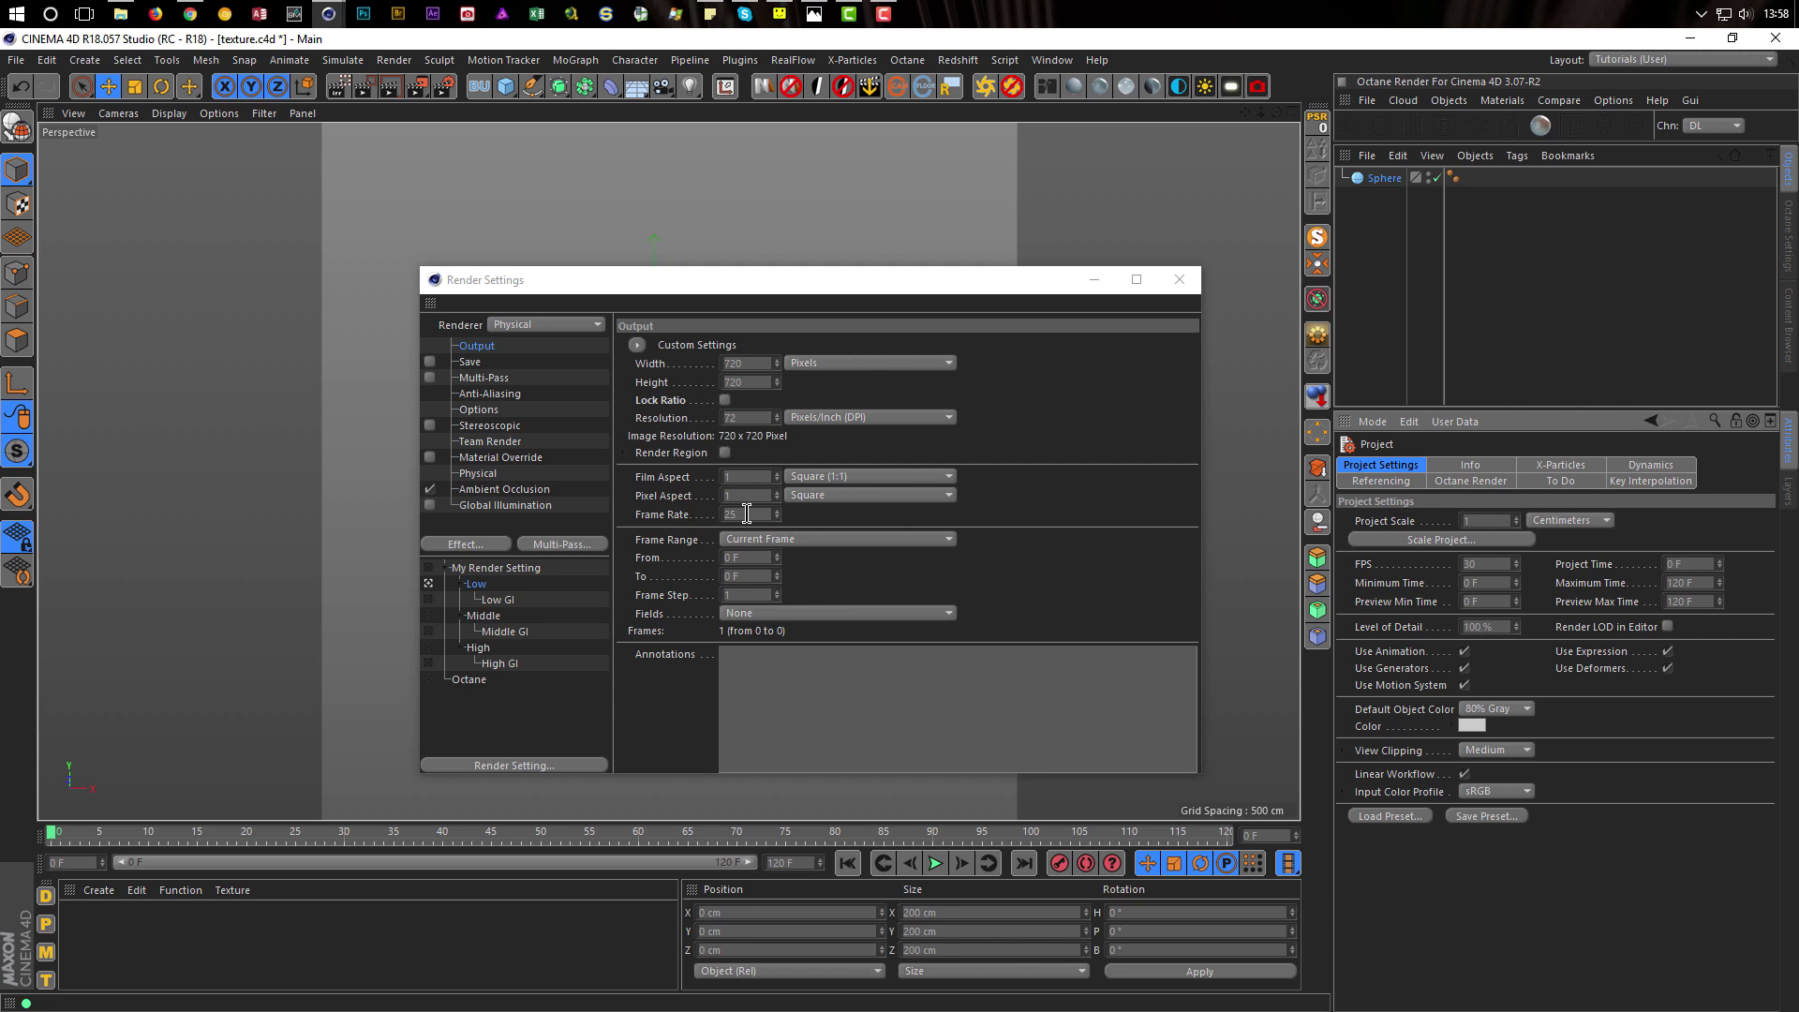
Set the render frame range of the Low preset to All Frames
{"action": "left_click", "coordinate": [787, 539]}
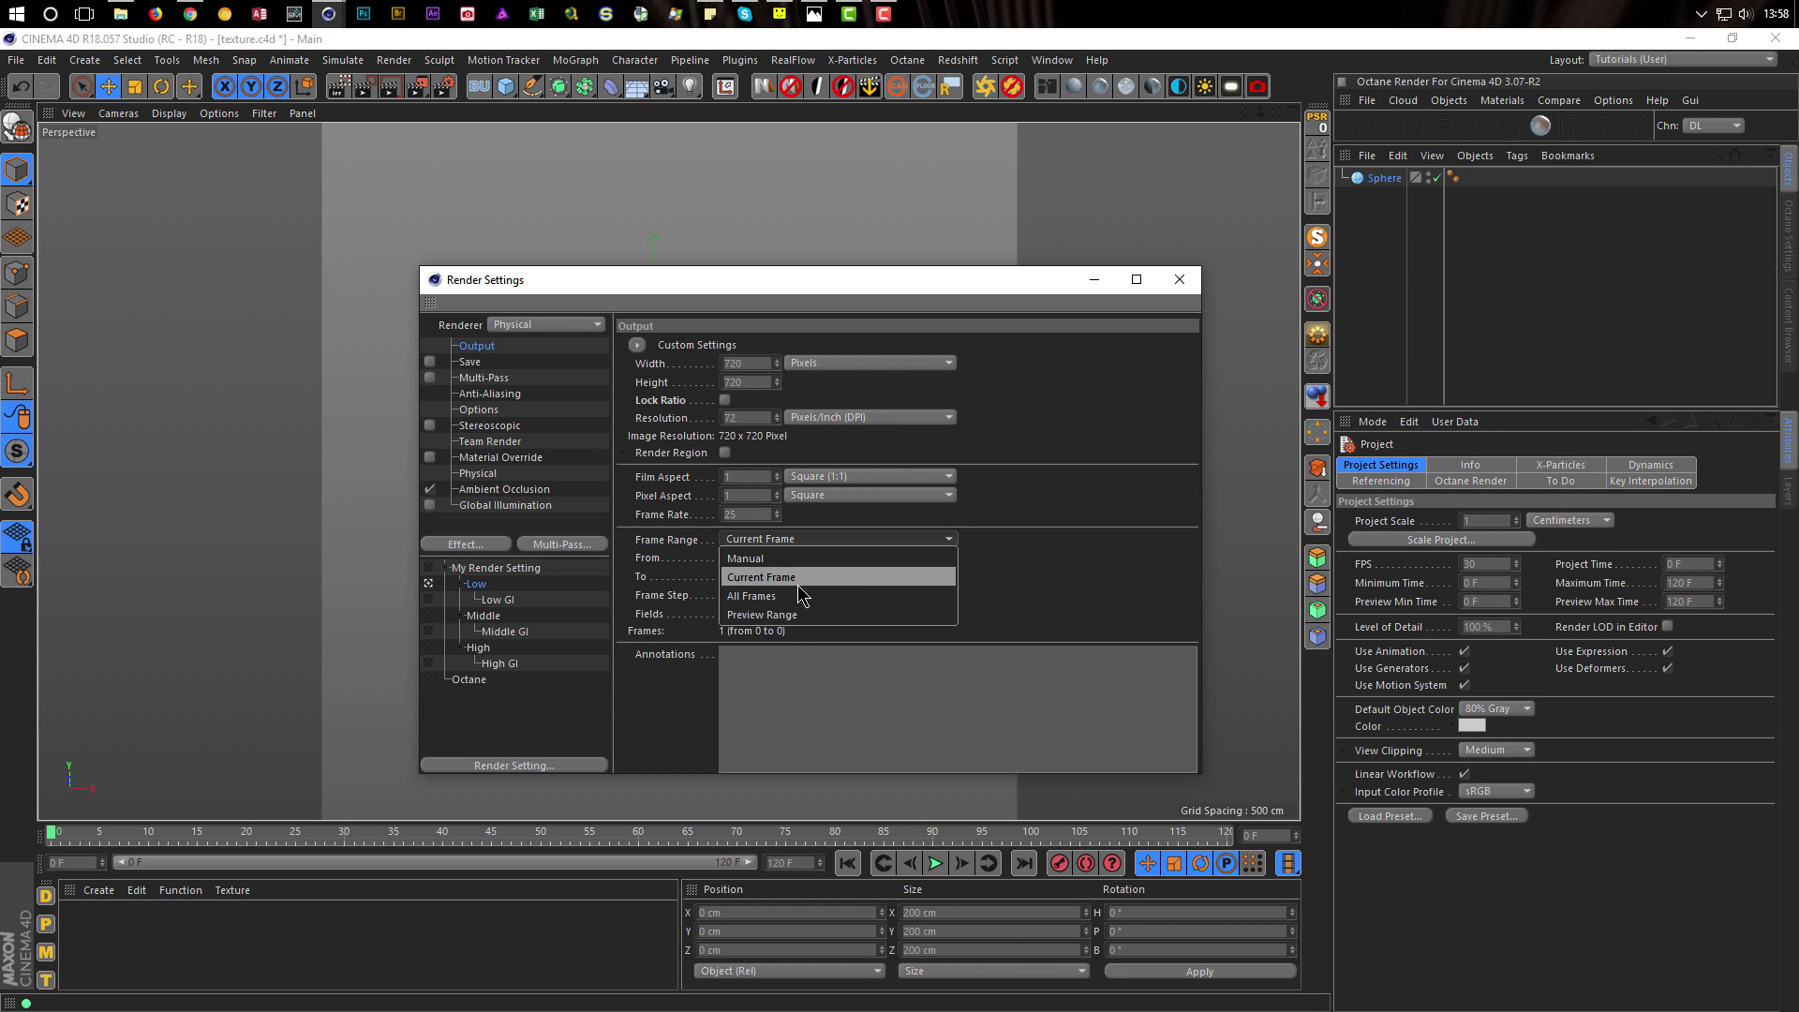
{"action": "left_click", "coordinate": [802, 592]}
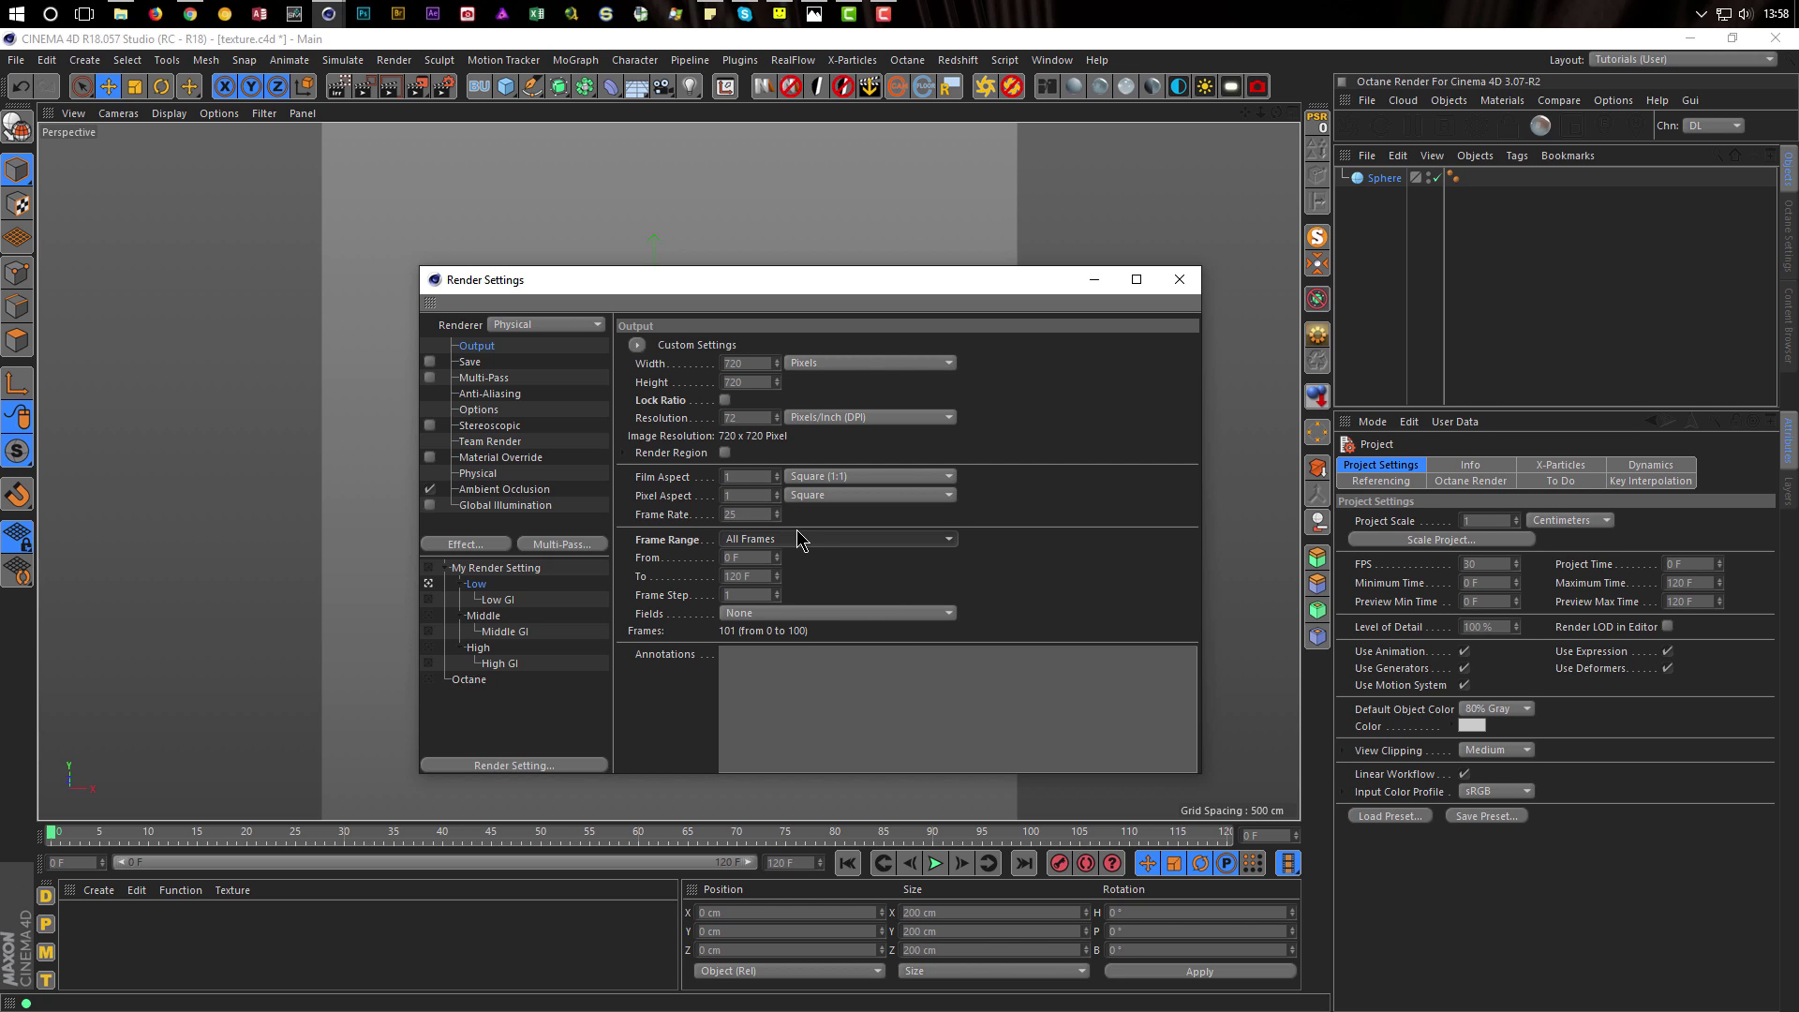
{"action": "left_click", "coordinate": [1509, 564]}
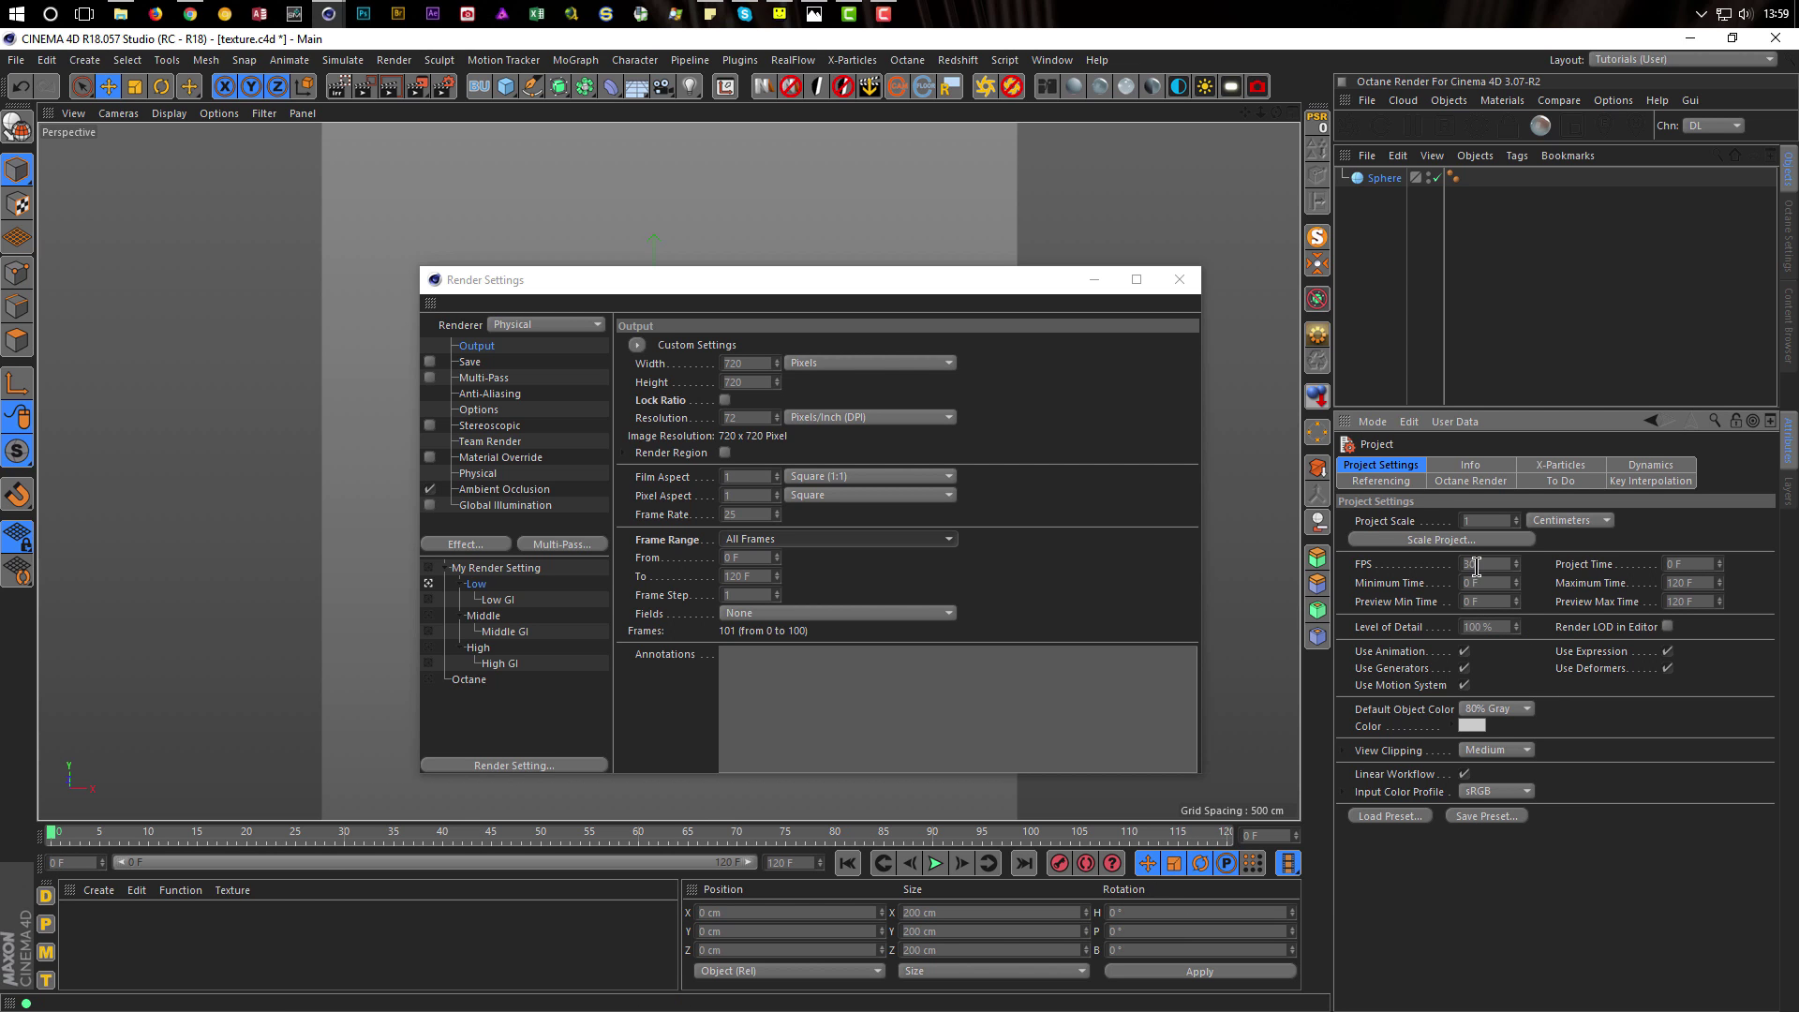
Set the end of the timeline to frame 100 at the current project frame rate
{"action": "left_click", "coordinate": [802, 869]}
{"action": "type", "text": "100"}
{"action": "key", "text": "Return"}
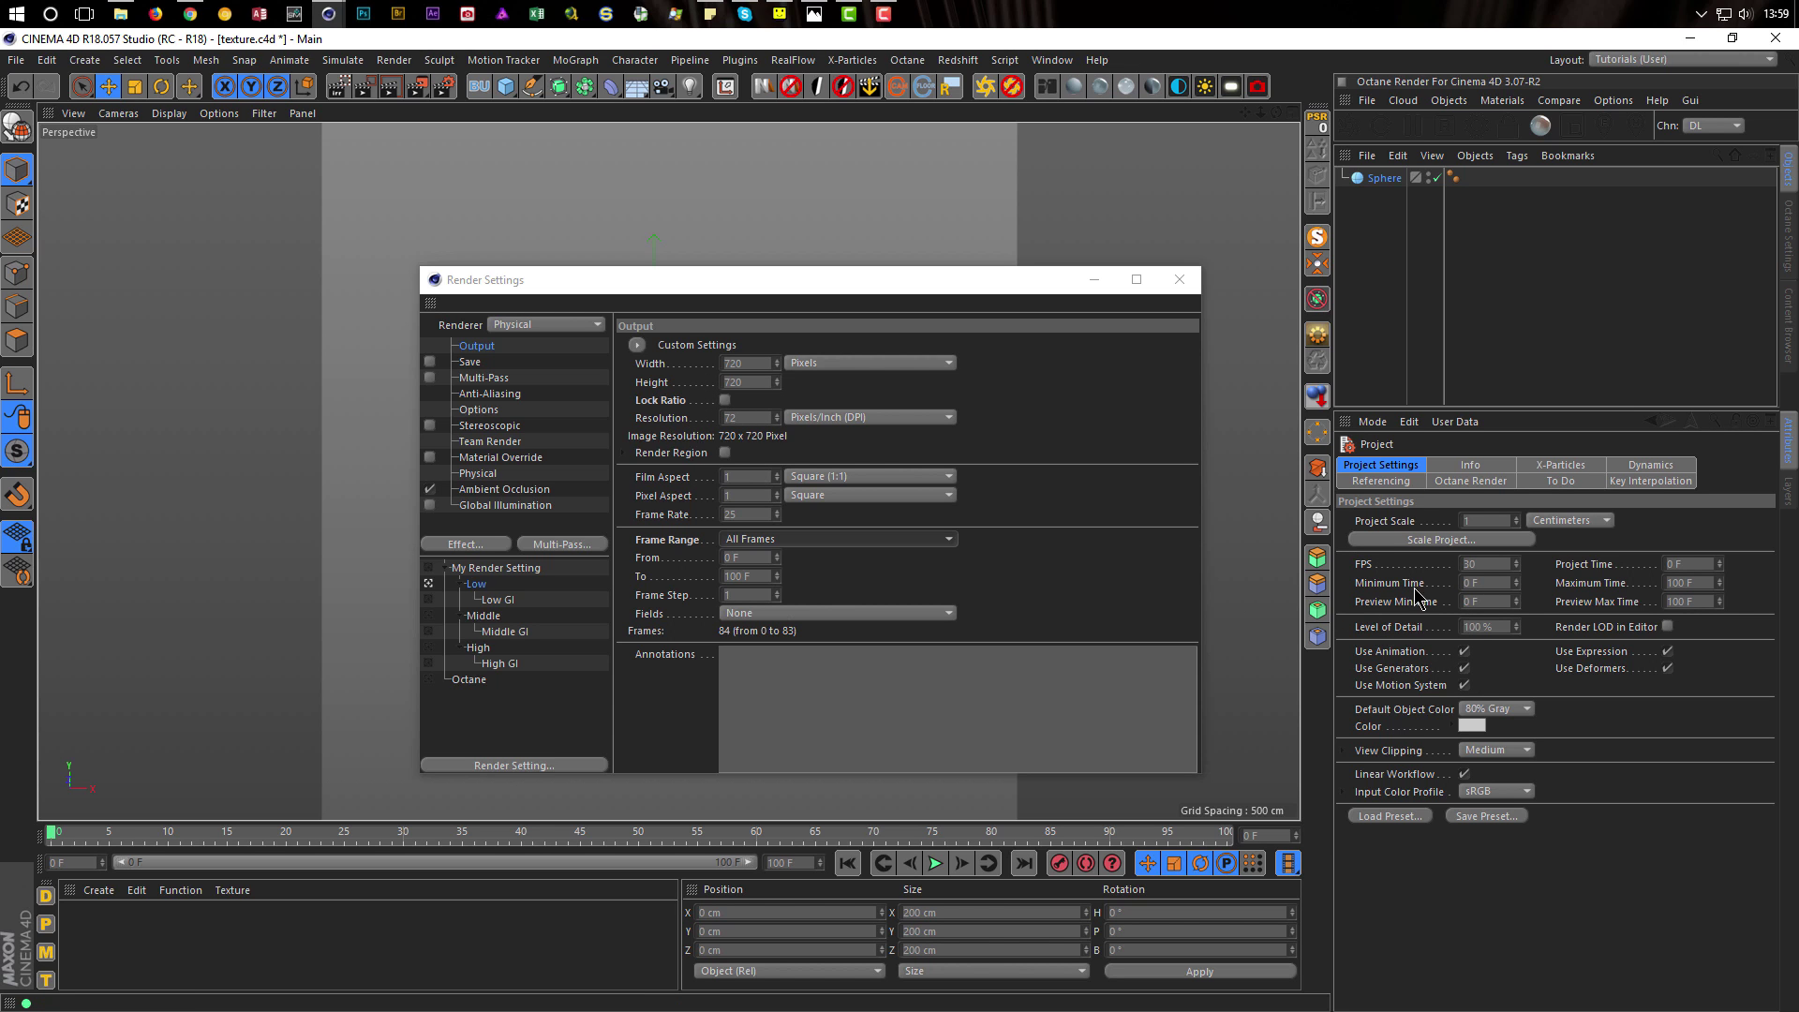
Set the project FPS to 25, end the timeline at frame 100 with the preview range covering it, and close the render settings
{"action": "left_click", "coordinate": [1497, 564]}
{"action": "type", "text": "25"}
{"action": "key", "text": "Return"}
{"action": "left_click", "coordinate": [792, 863]}
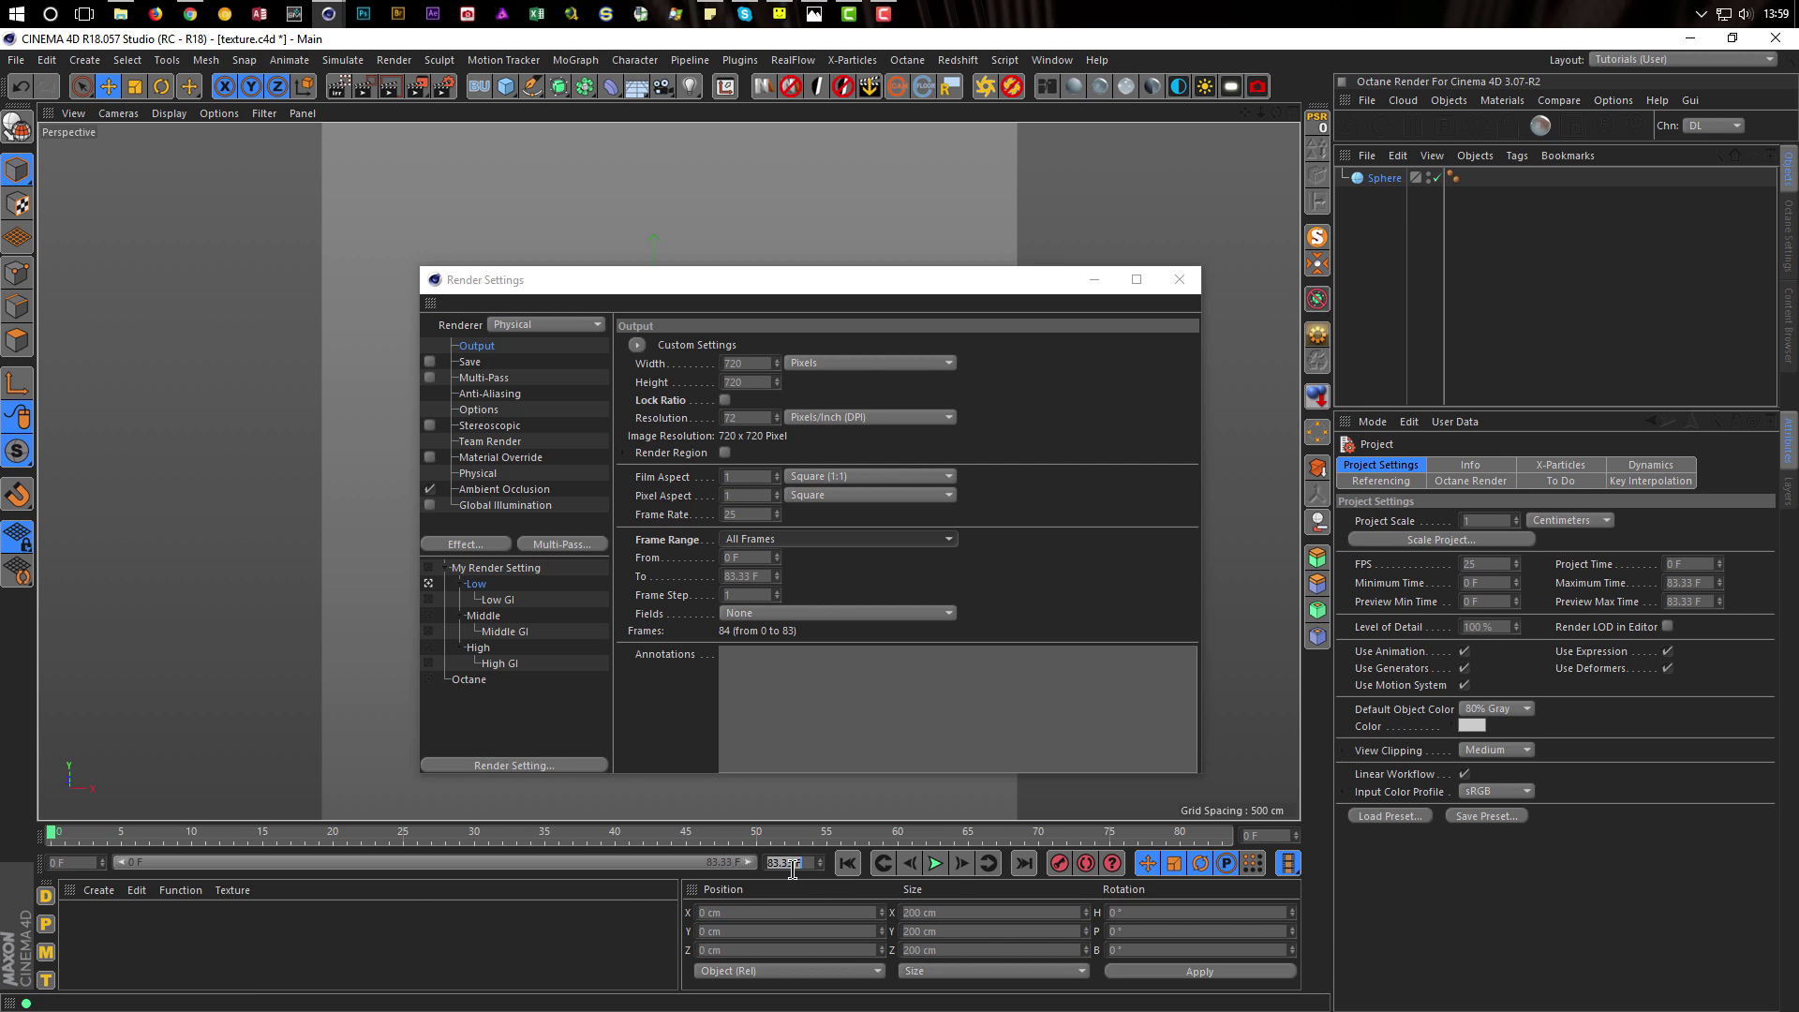
{"action": "type", "text": "100"}
{"action": "key", "text": "Return"}
{"action": "left_click_drag", "start_coordinate": [650, 863], "coordinate": [749, 863]}
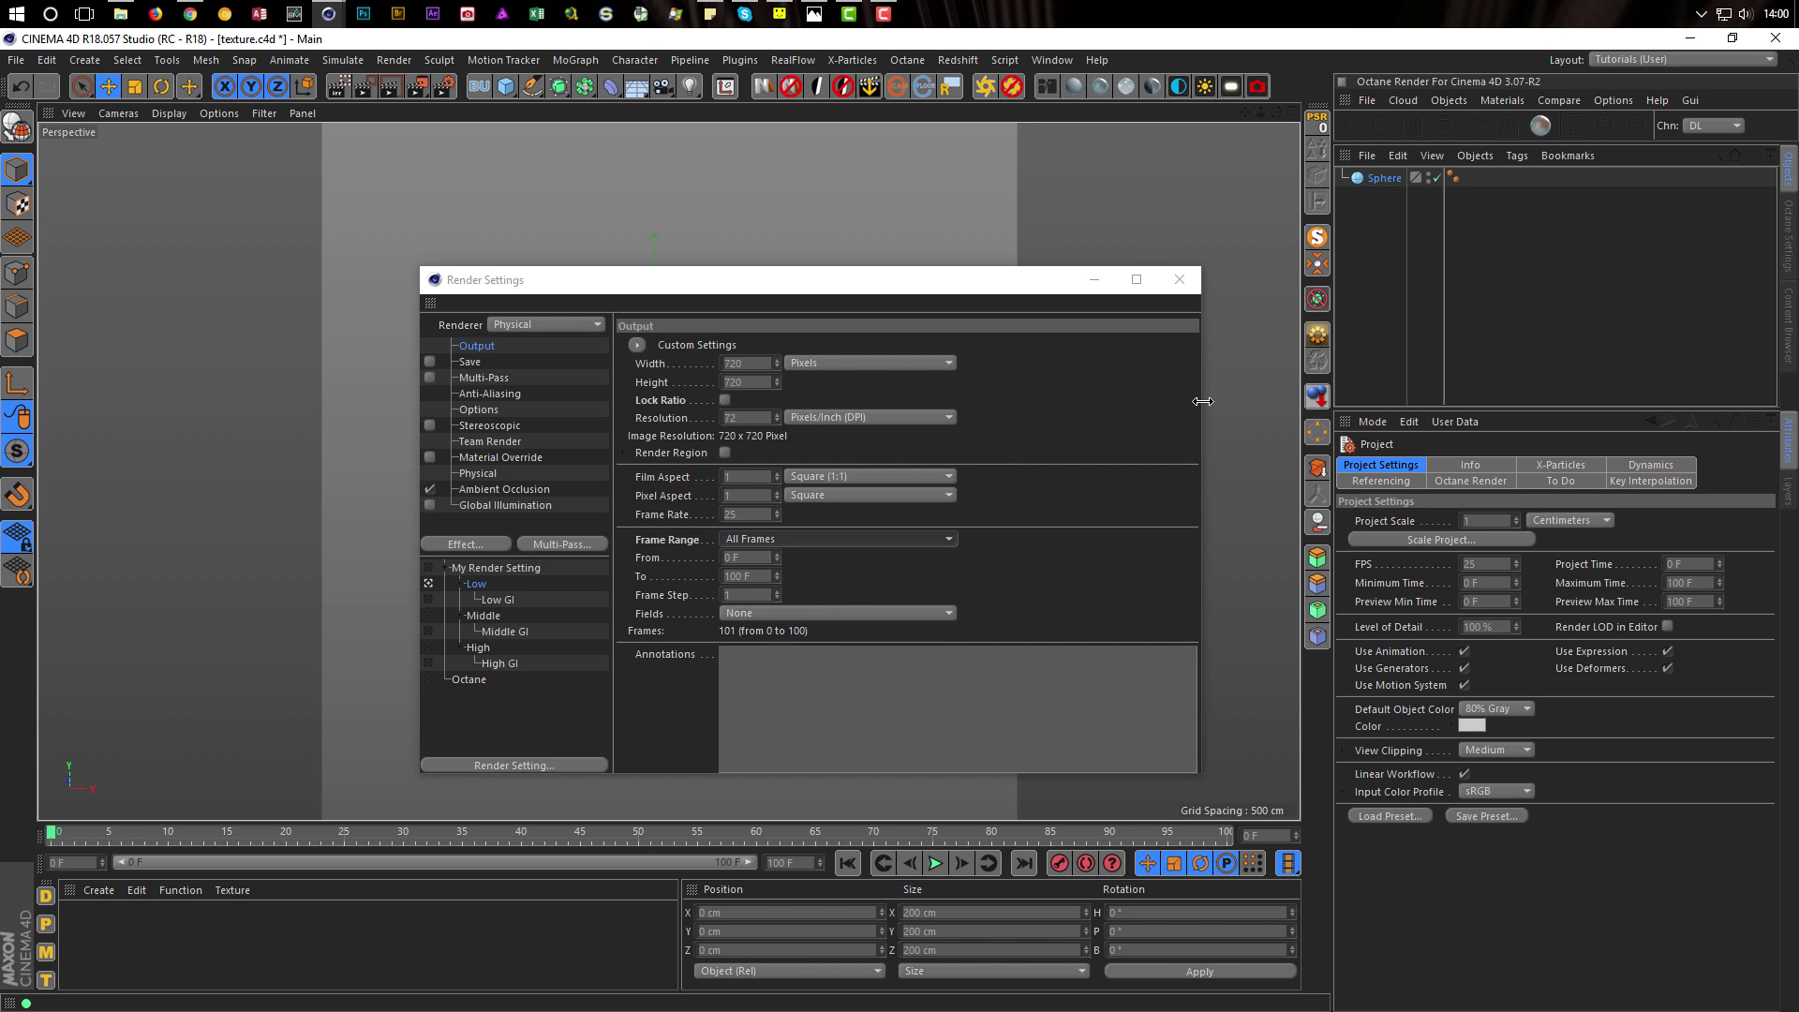
{"action": "left_click", "coordinate": [1181, 281]}
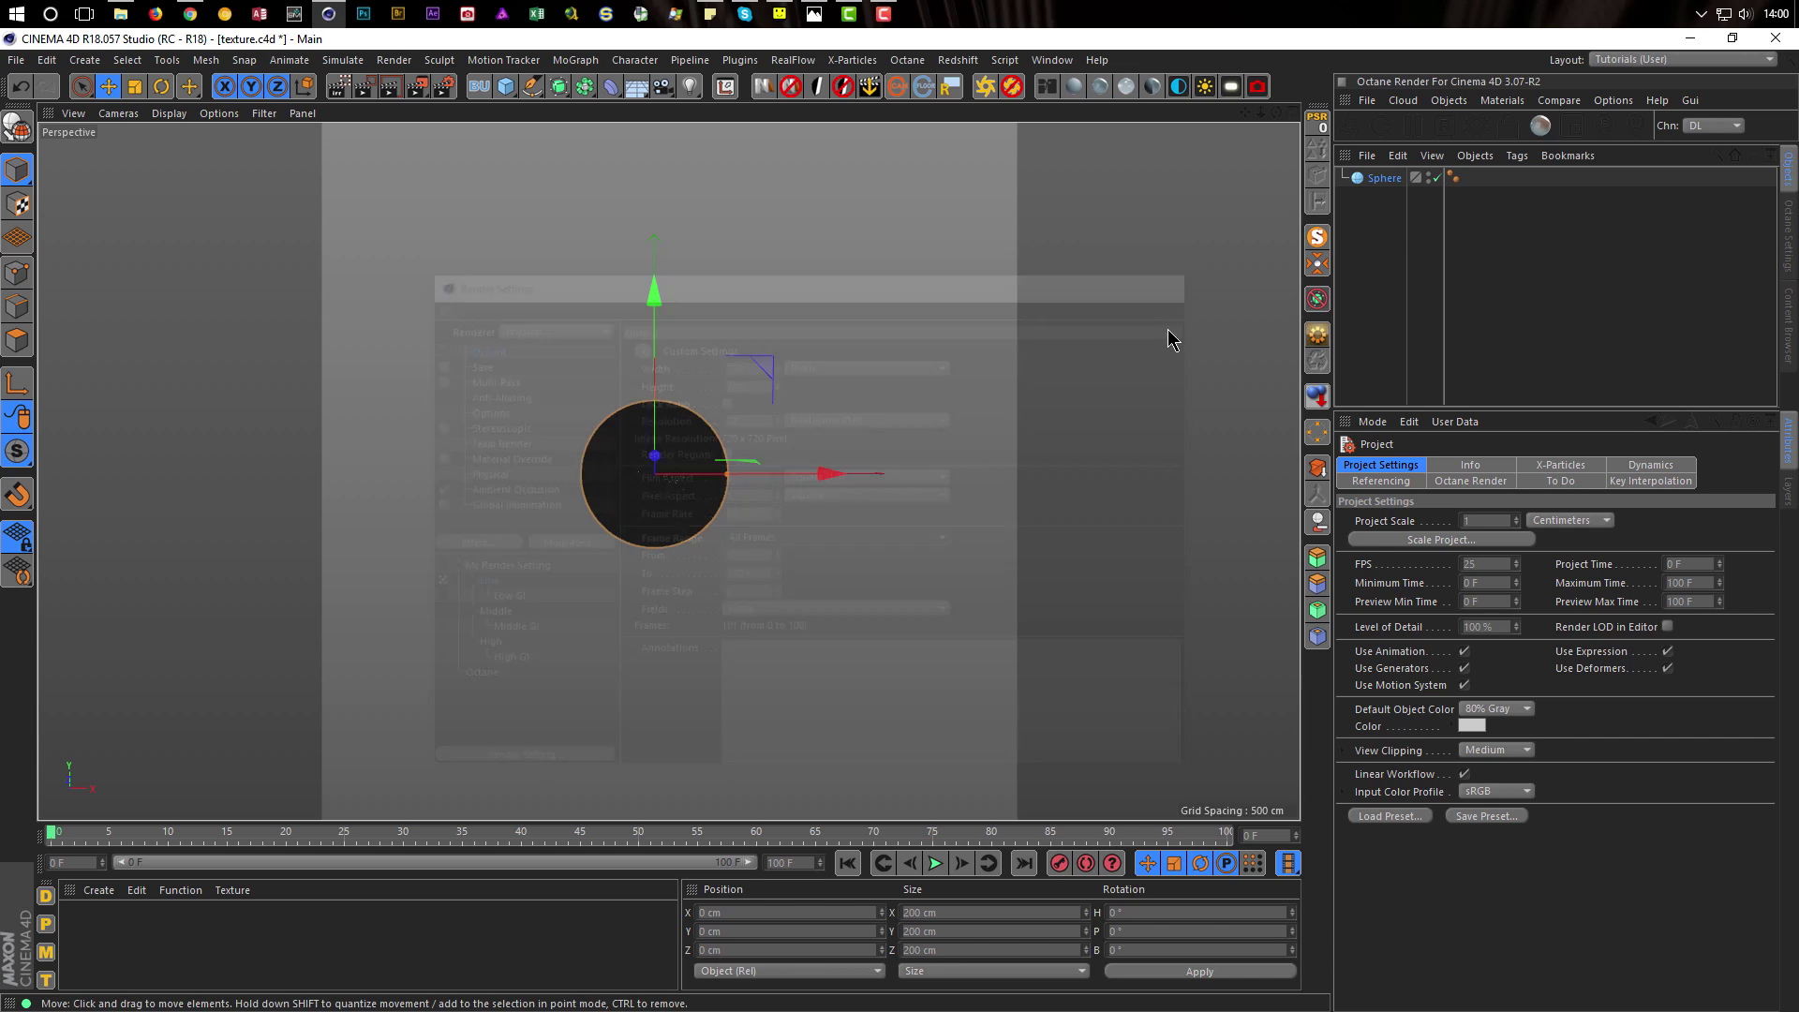
Add a Displacer deformer as a child of the sphere
{"action": "scroll", "coordinate": [759, 455], "scroll_direction": "up", "scroll_amount": 8}
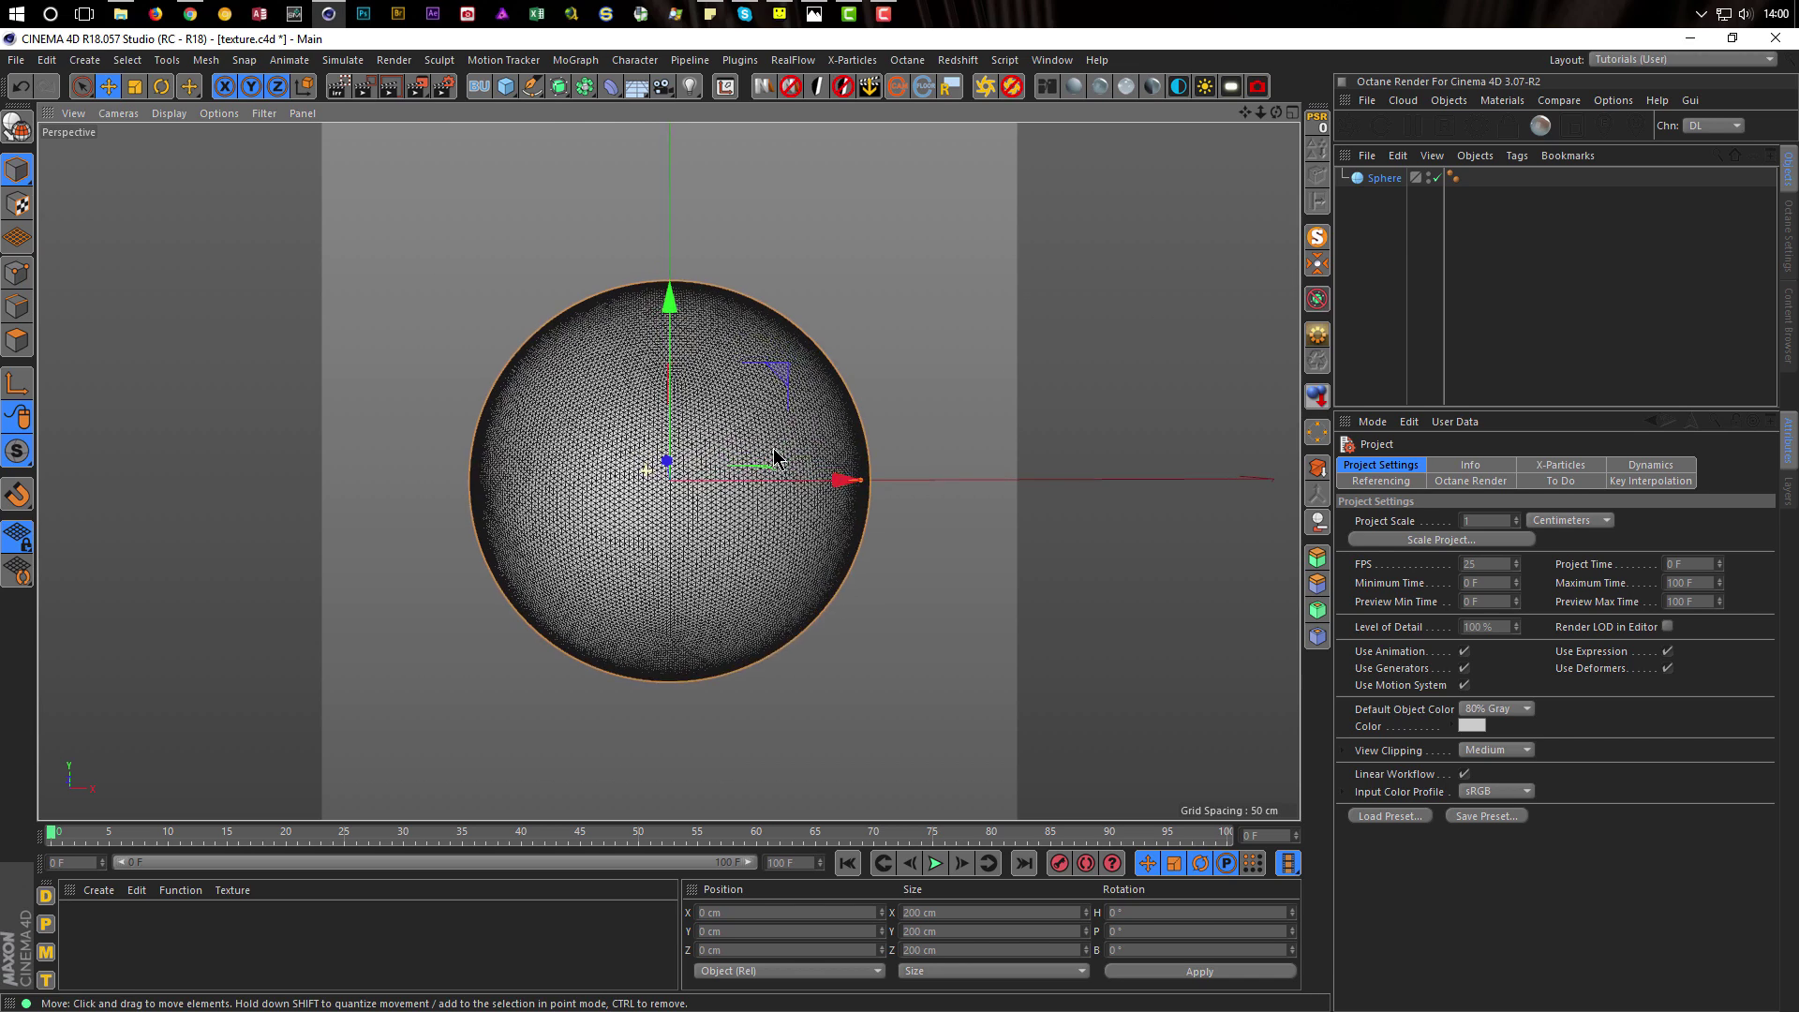
{"action": "middle_click_drag", "start_coordinate": [766, 445], "coordinate": [760, 429], "text": "alt"}
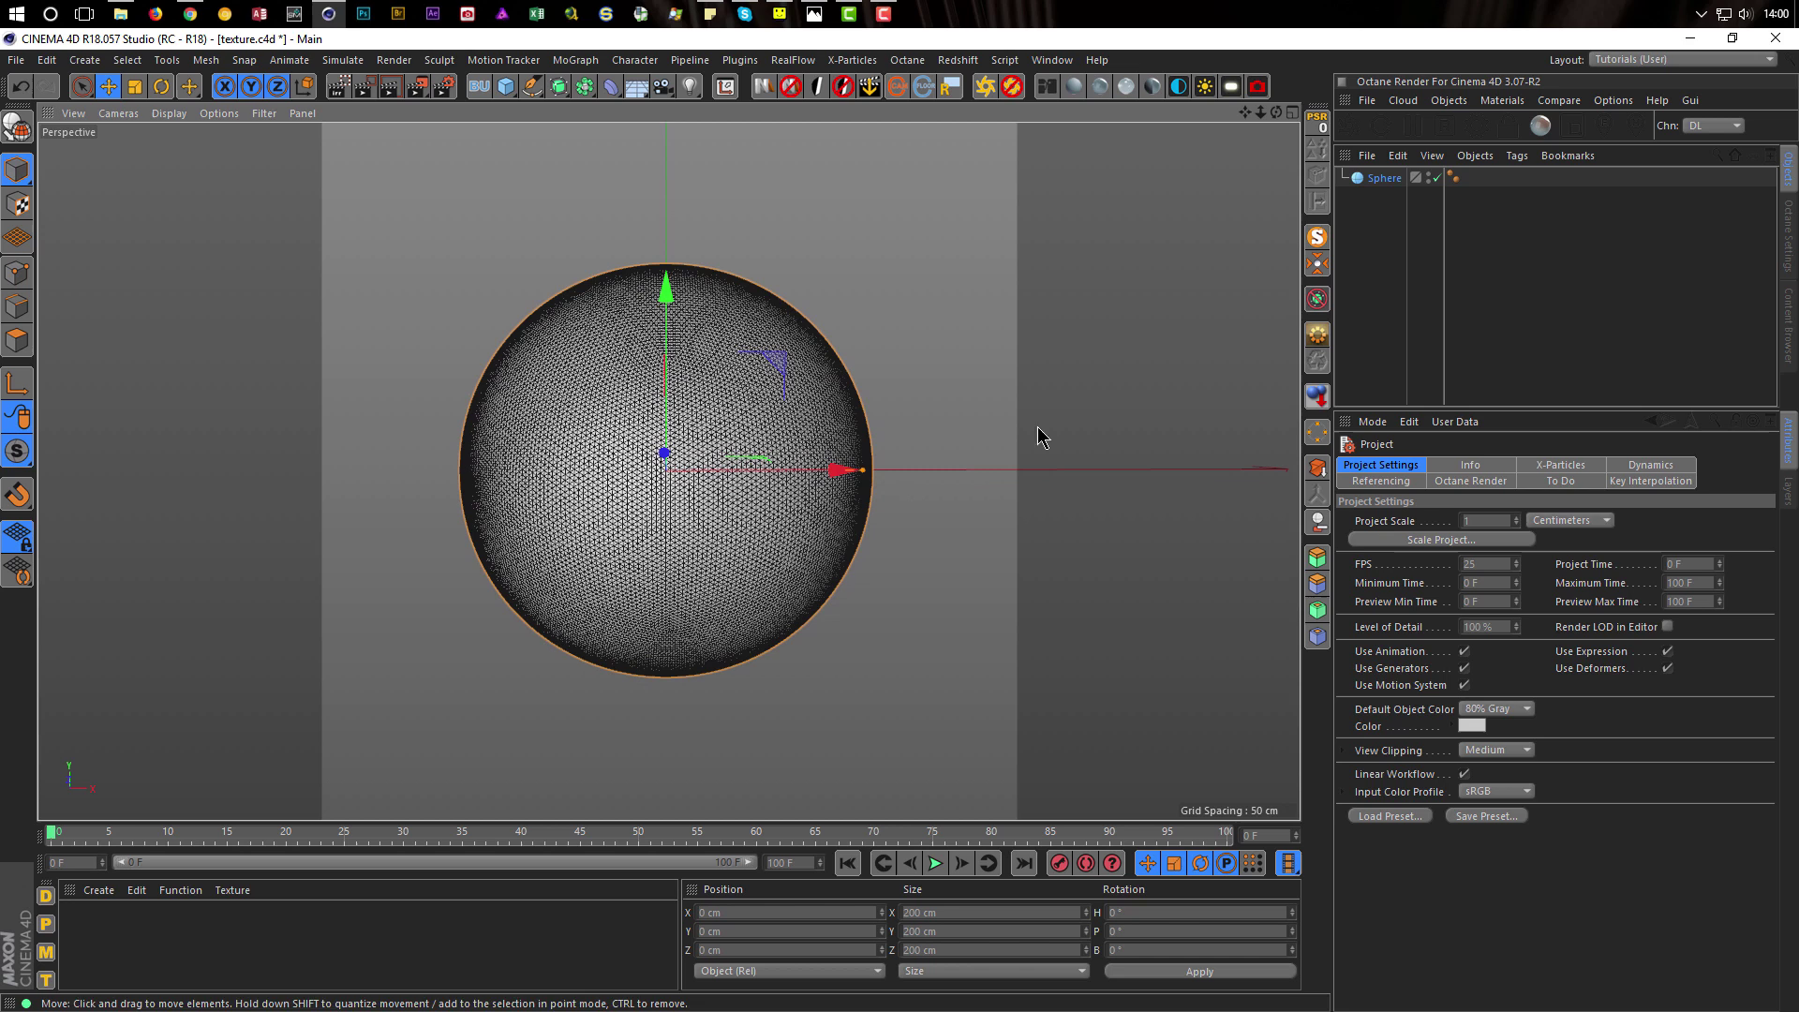
{"action": "left_click", "coordinate": [1386, 180]}
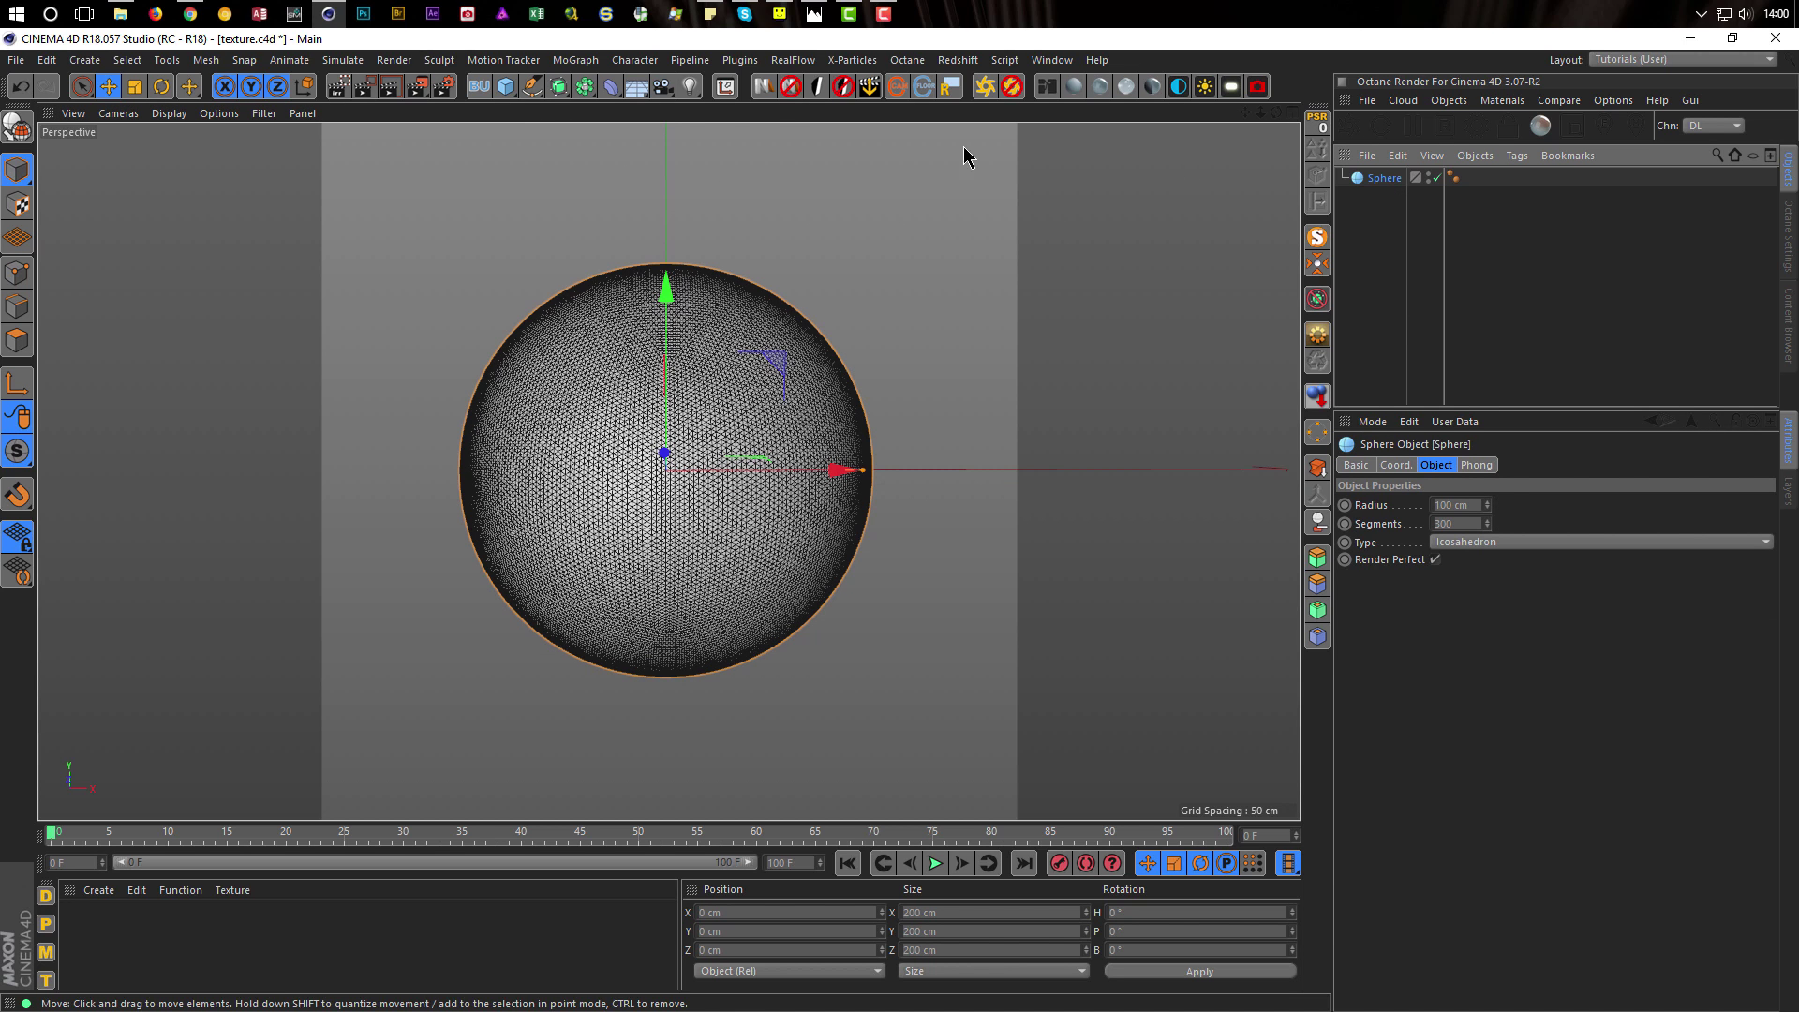
{"action": "left_click", "coordinate": [614, 90]}
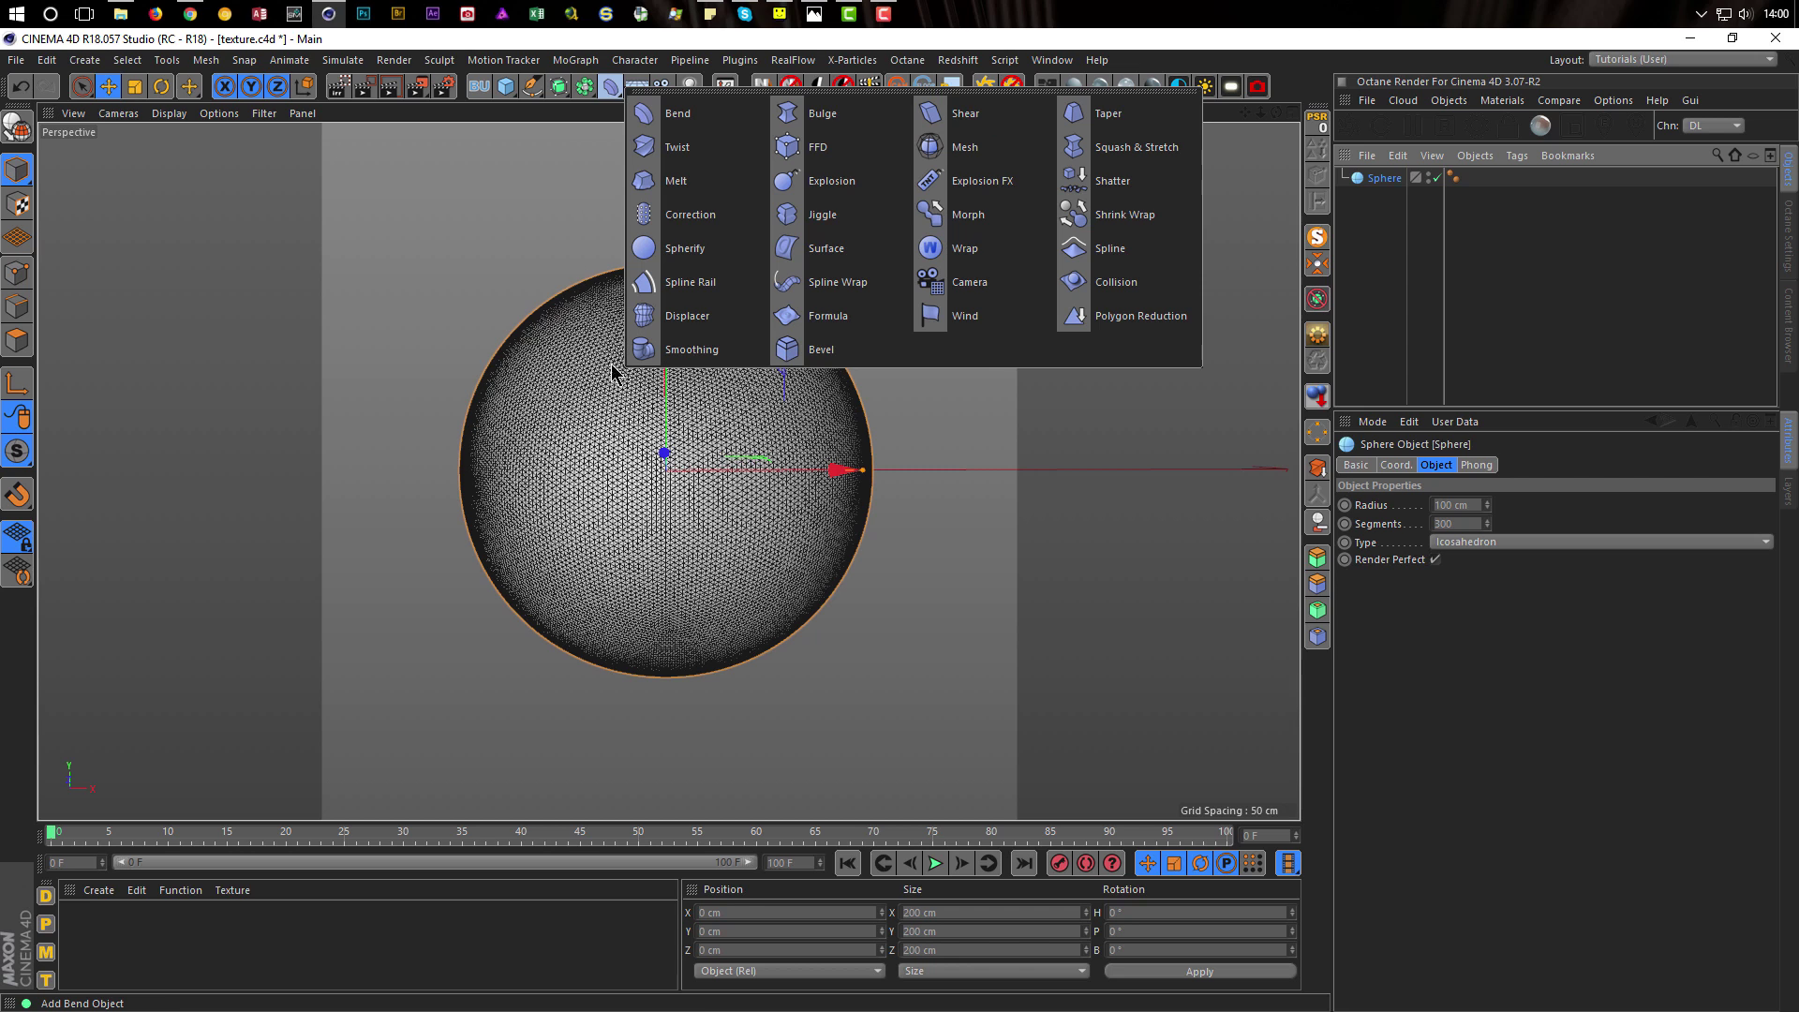
{"action": "left_click", "coordinate": [667, 313], "text": "shift"}
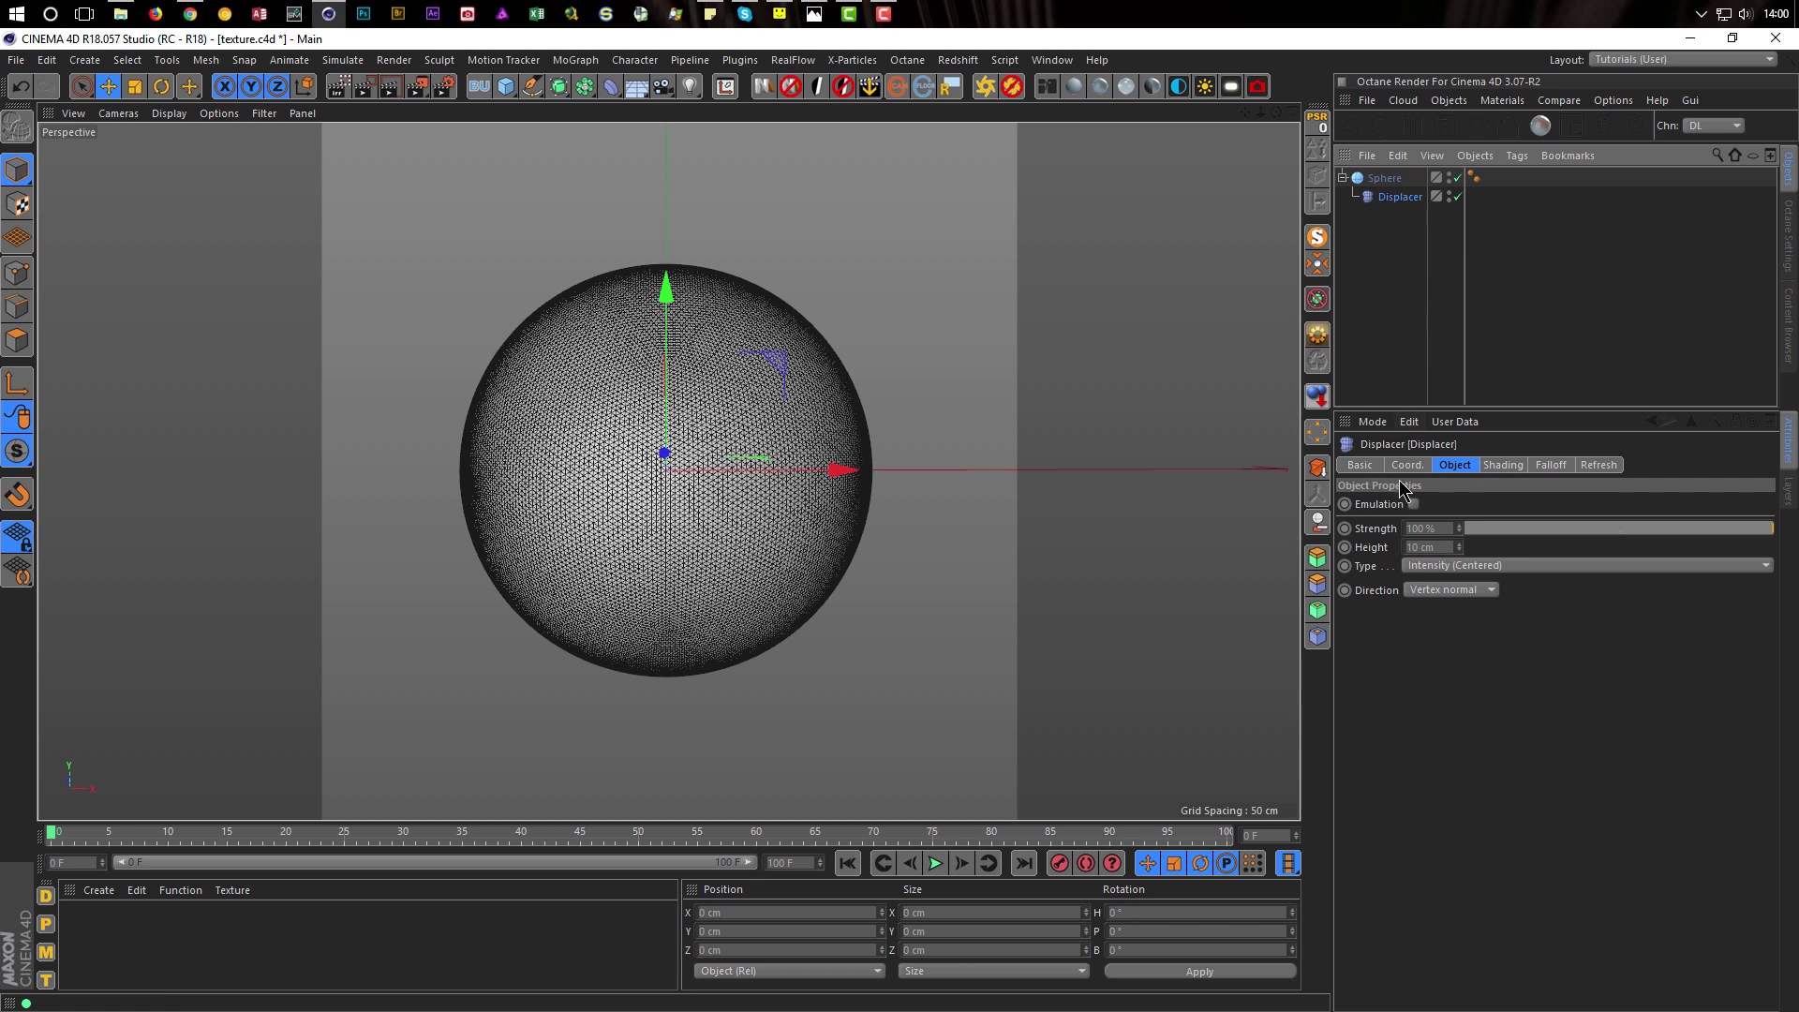
Load a Noise shader into the Displacer's shading channel
{"action": "left_click", "coordinate": [1507, 466]}
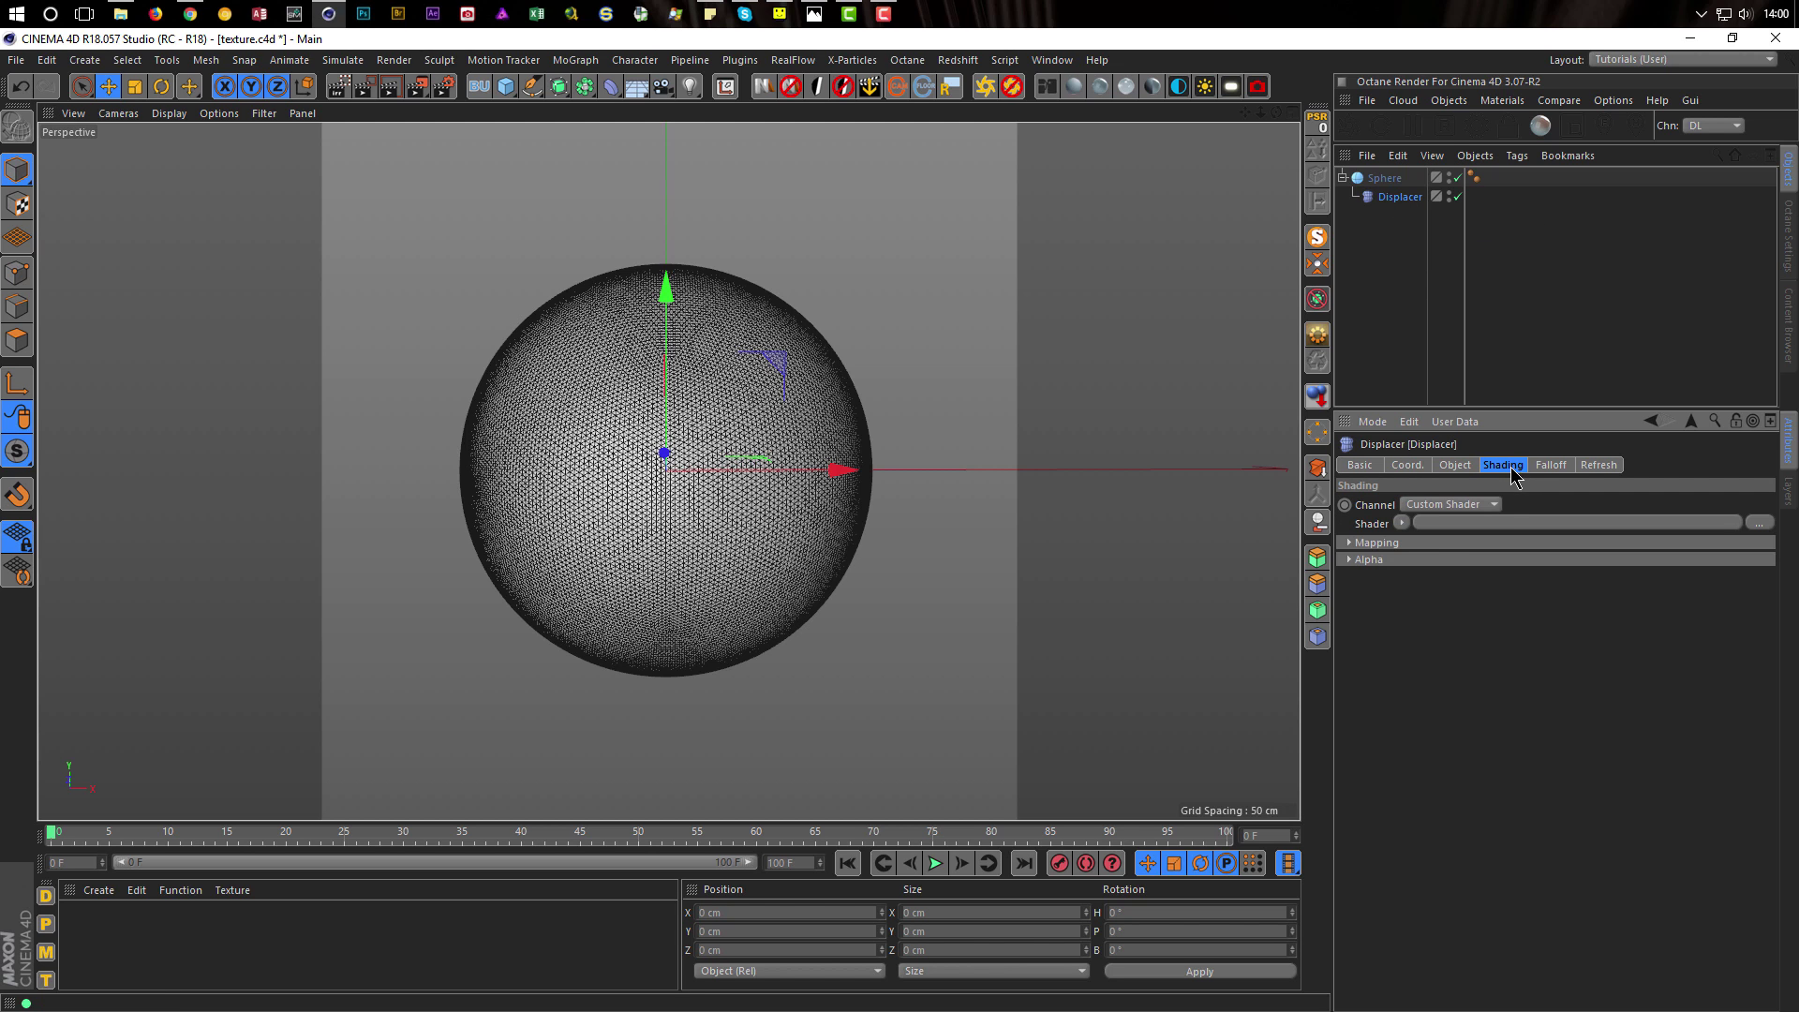
{"action": "left_click", "coordinate": [1401, 523]}
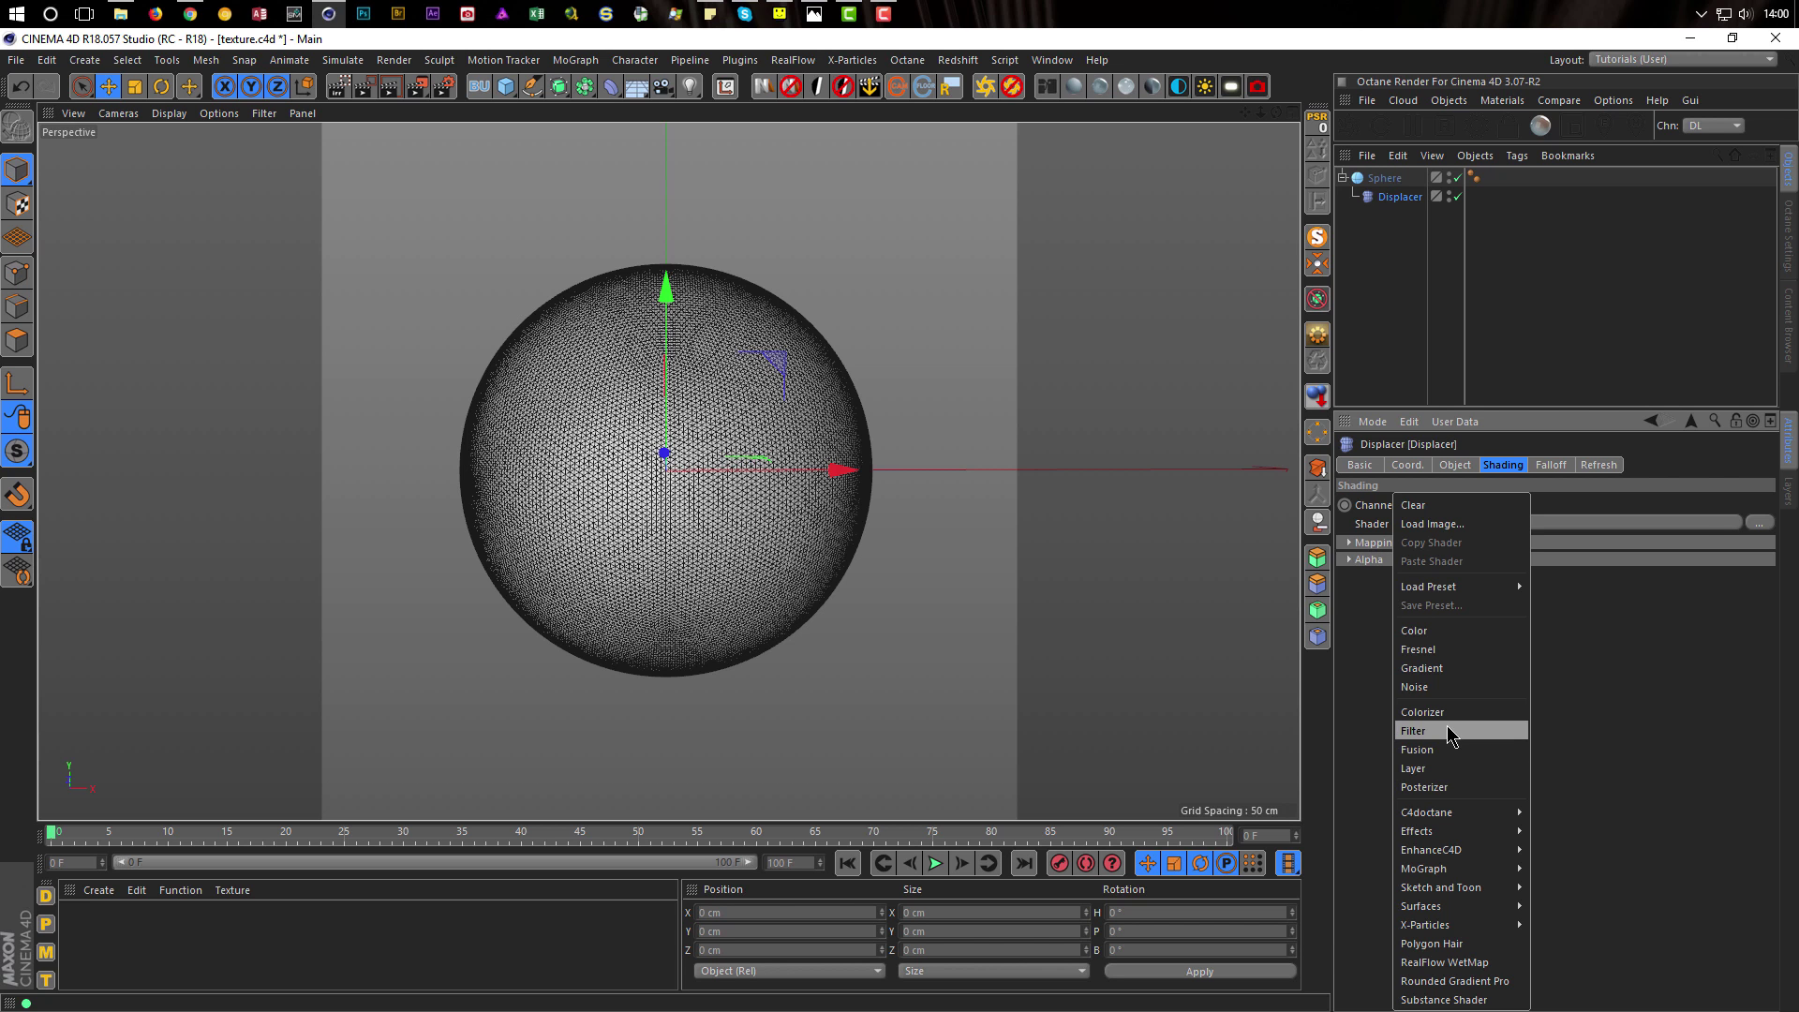
{"action": "left_click", "coordinate": [1460, 687]}
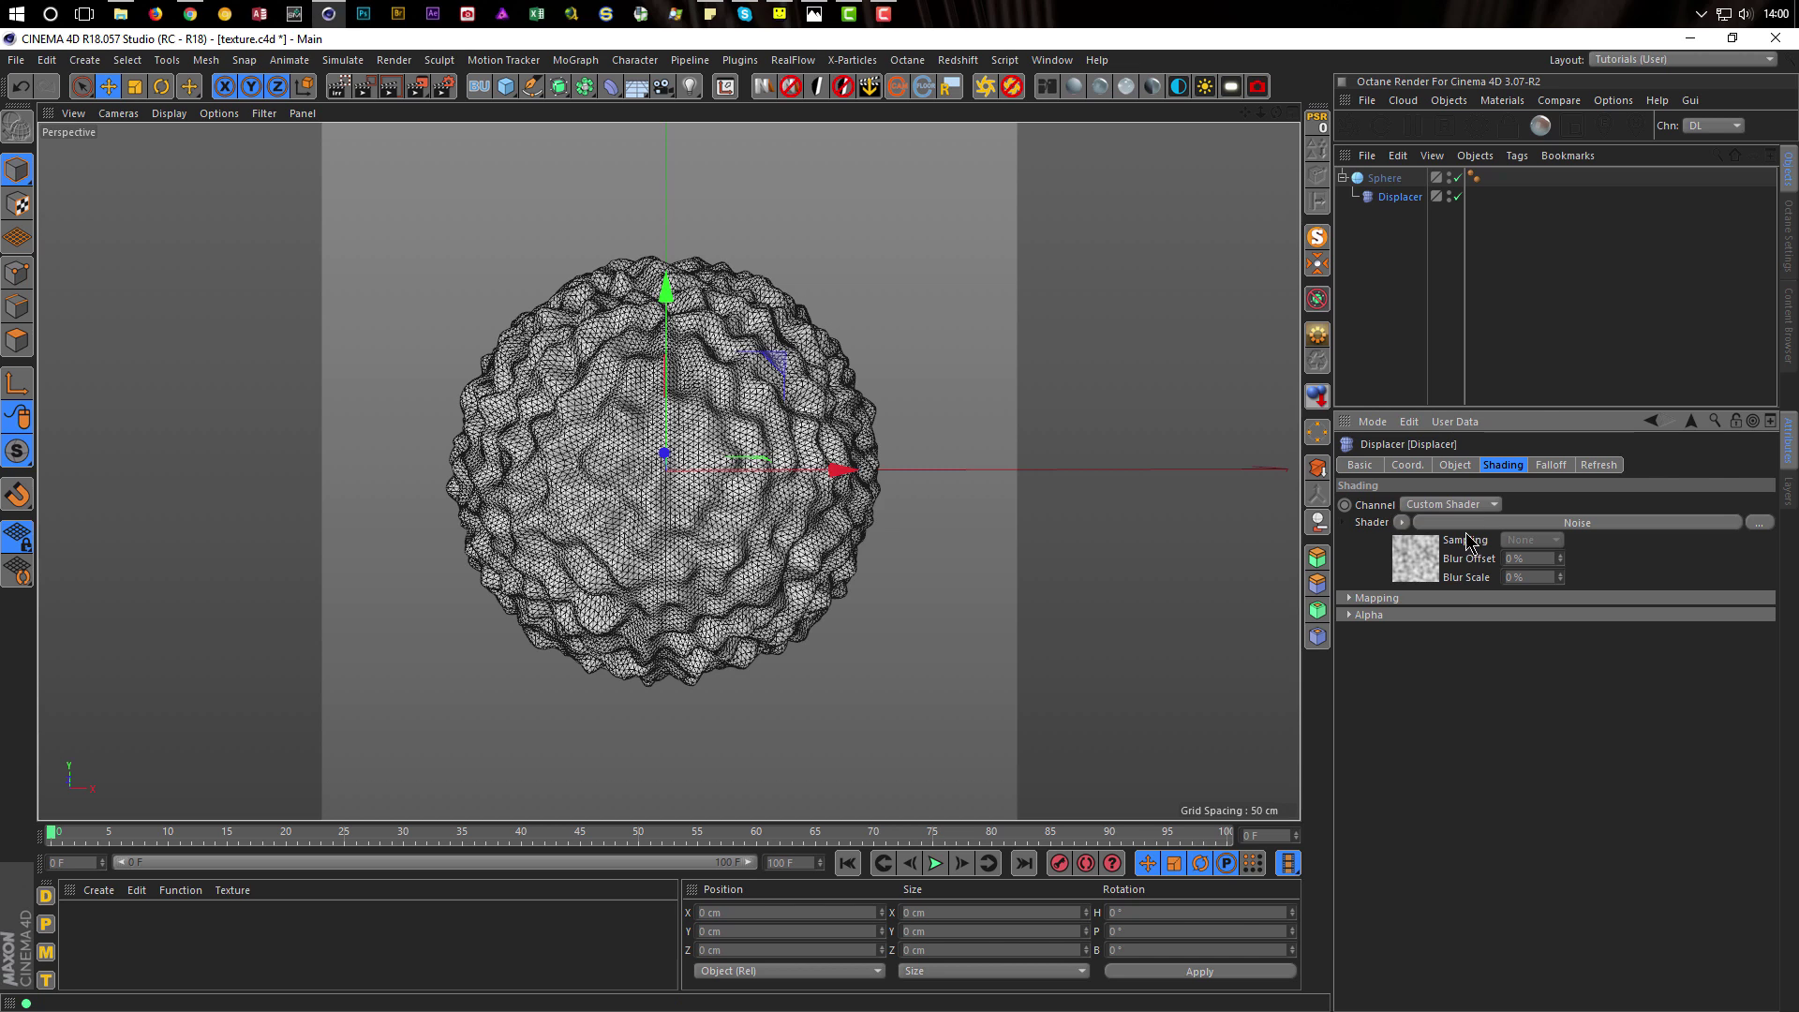
Set the Displacer's displacement direction to Spherical
{"action": "left_click", "coordinate": [1465, 466]}
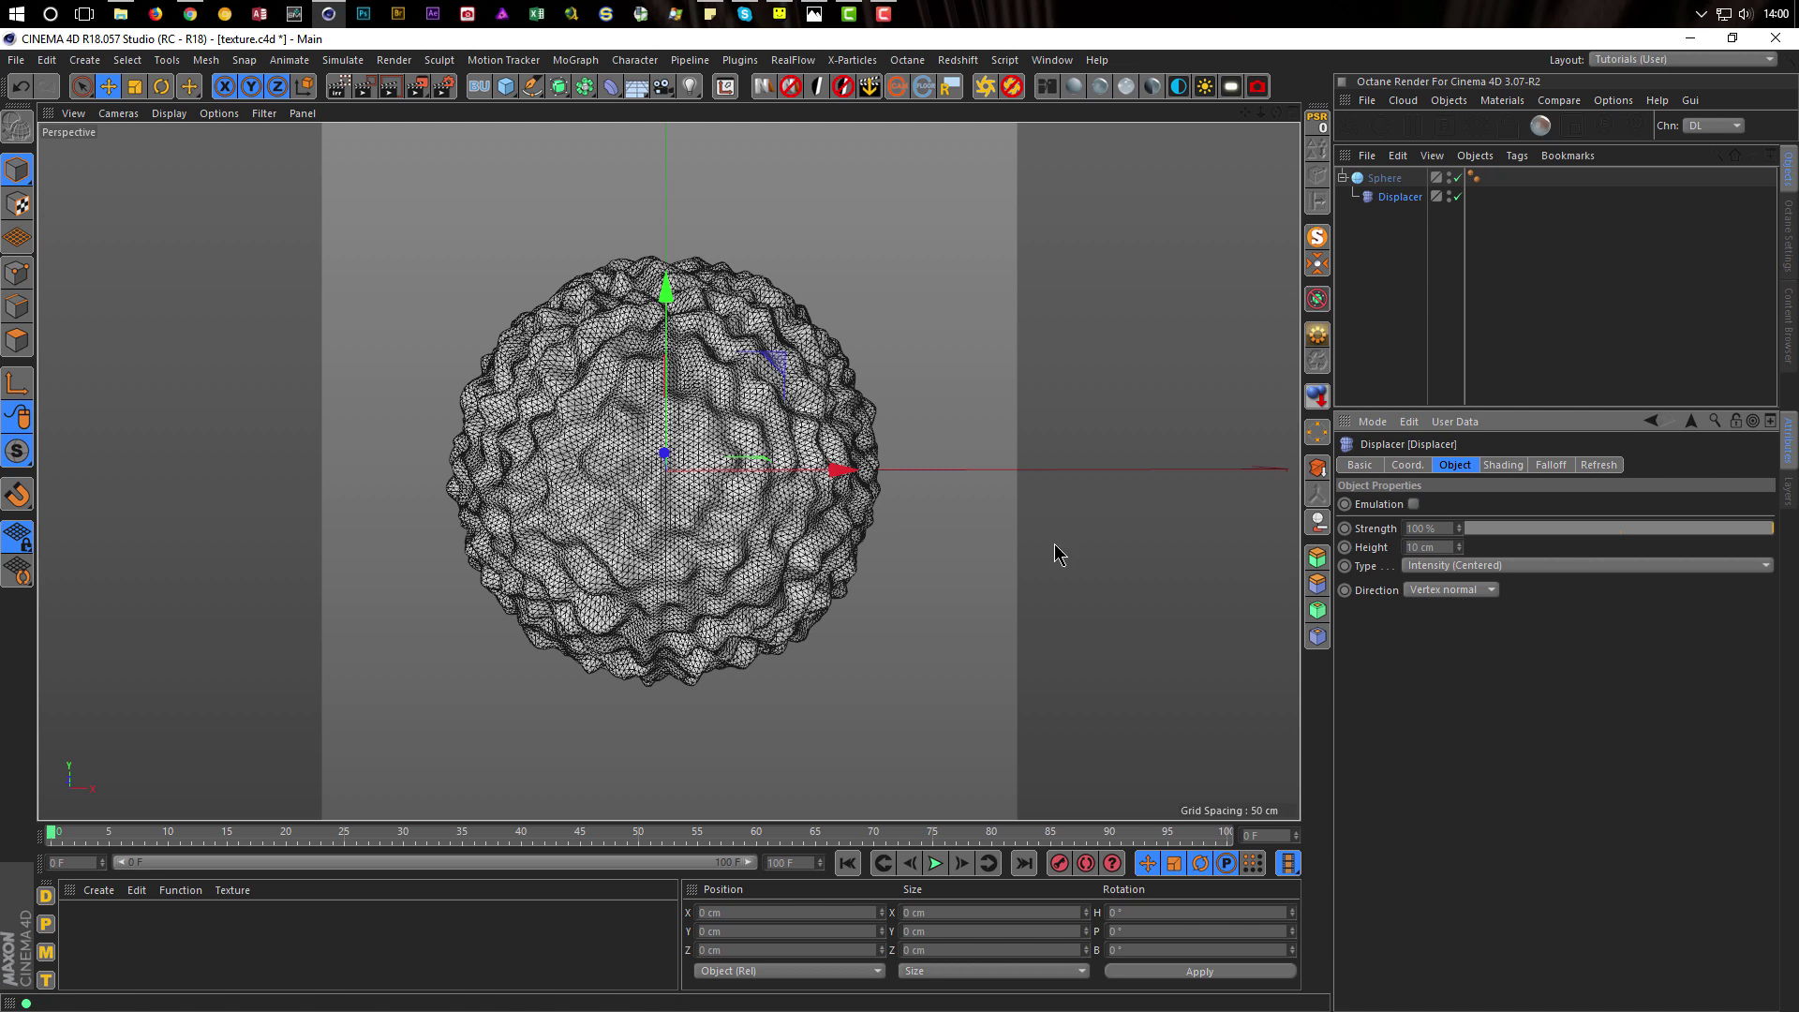
{"action": "left_click", "coordinate": [1451, 590]}
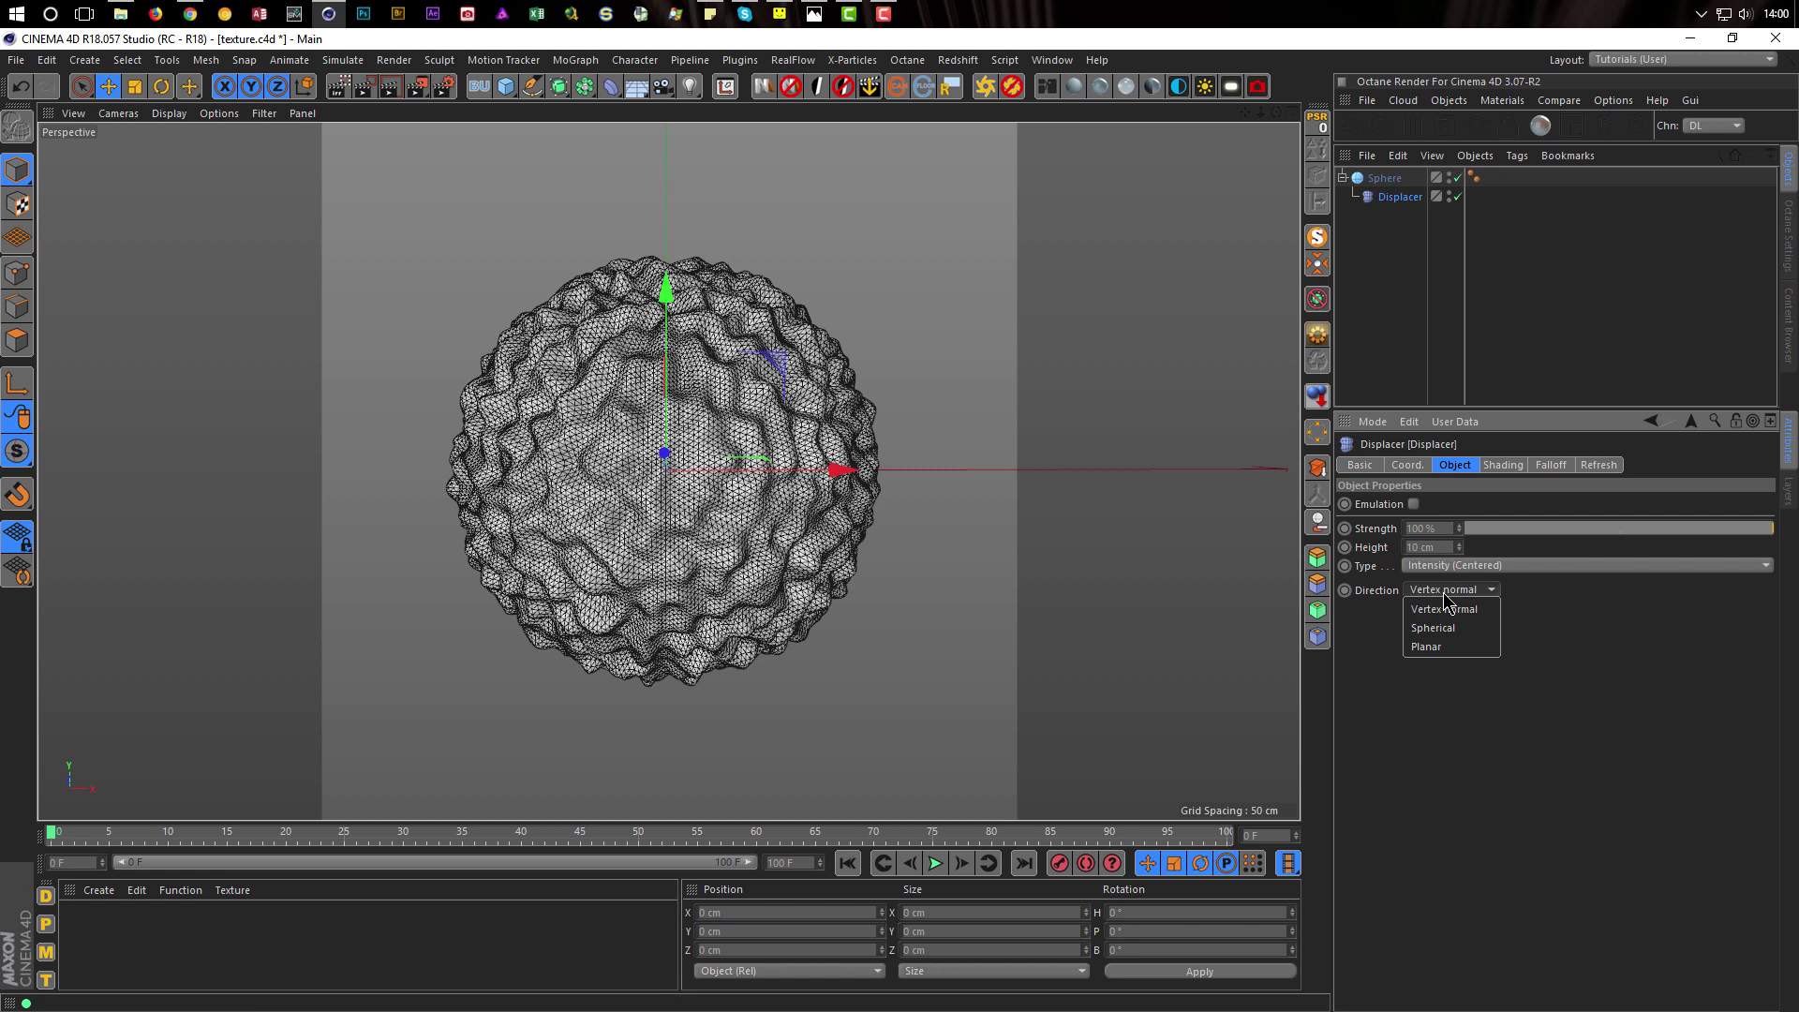
{"action": "left_click", "coordinate": [1458, 629]}
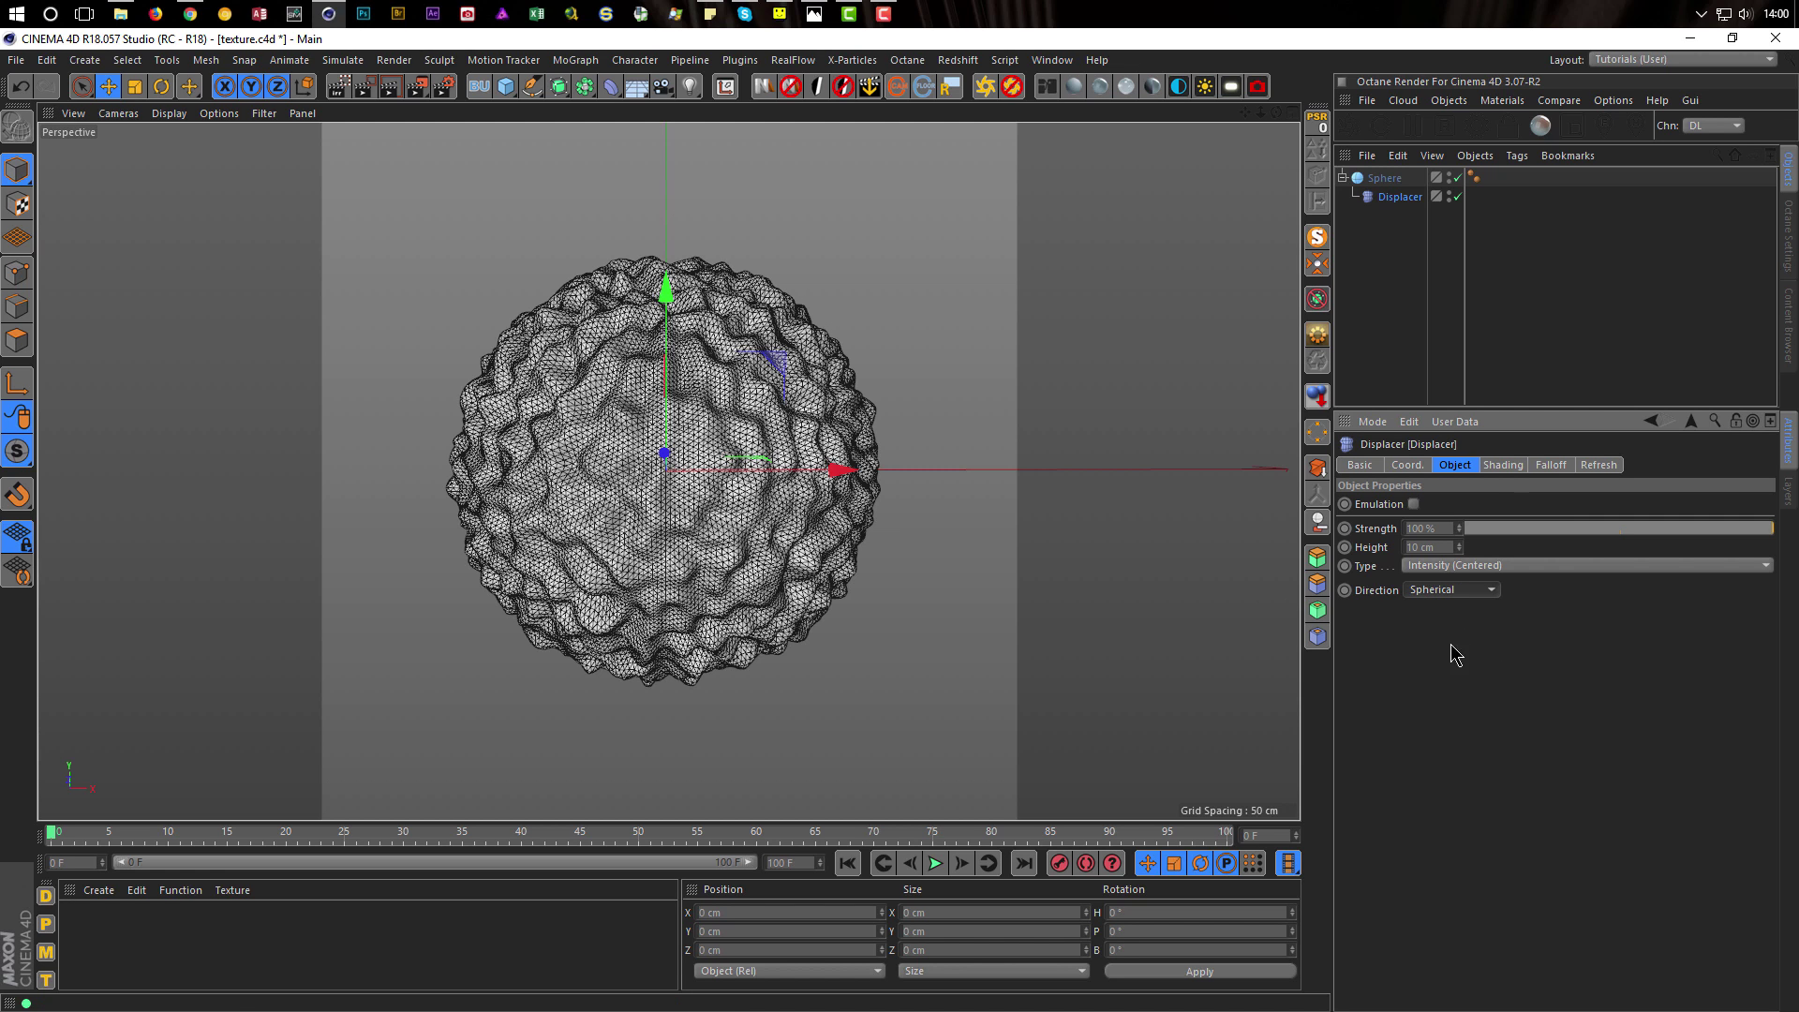
Open the Displacer's Noise shader settings and change the noise type to Naki
{"action": "left_click", "coordinate": [1505, 466]}
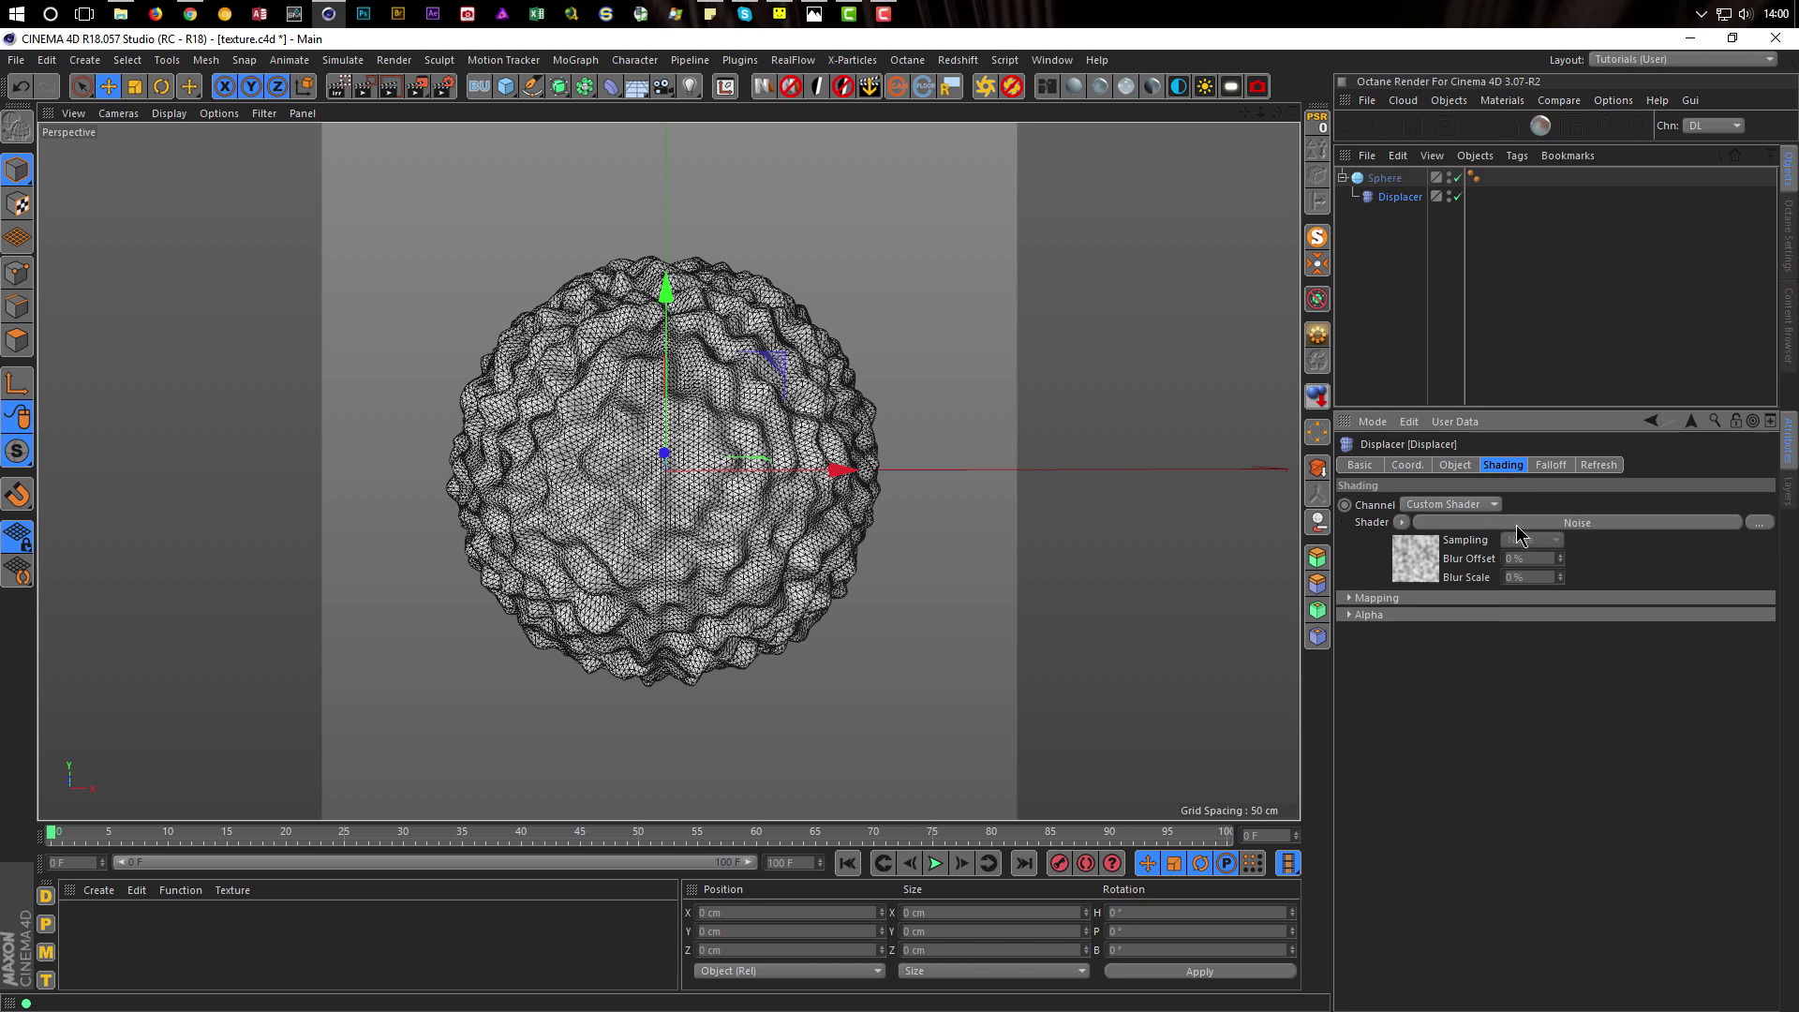
{"action": "left_click", "coordinate": [1432, 568]}
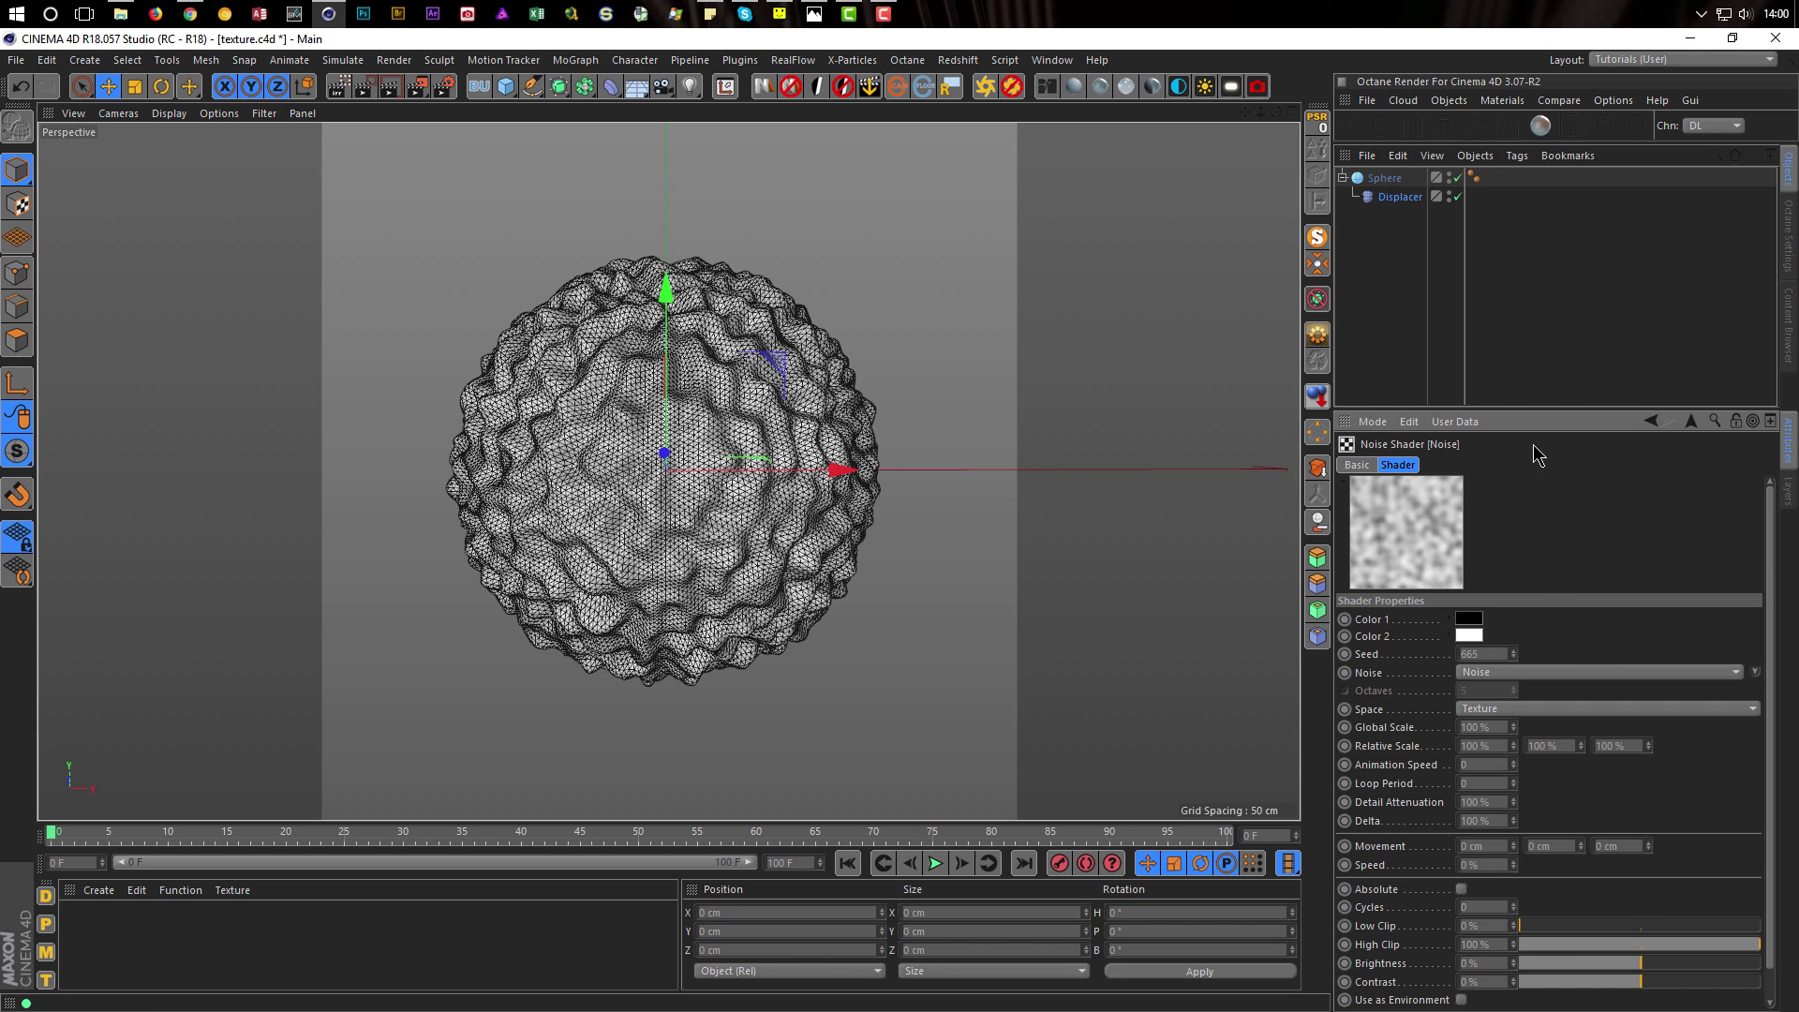
{"action": "left_click_drag", "start_coordinate": [1545, 409], "coordinate": [1545, 322]}
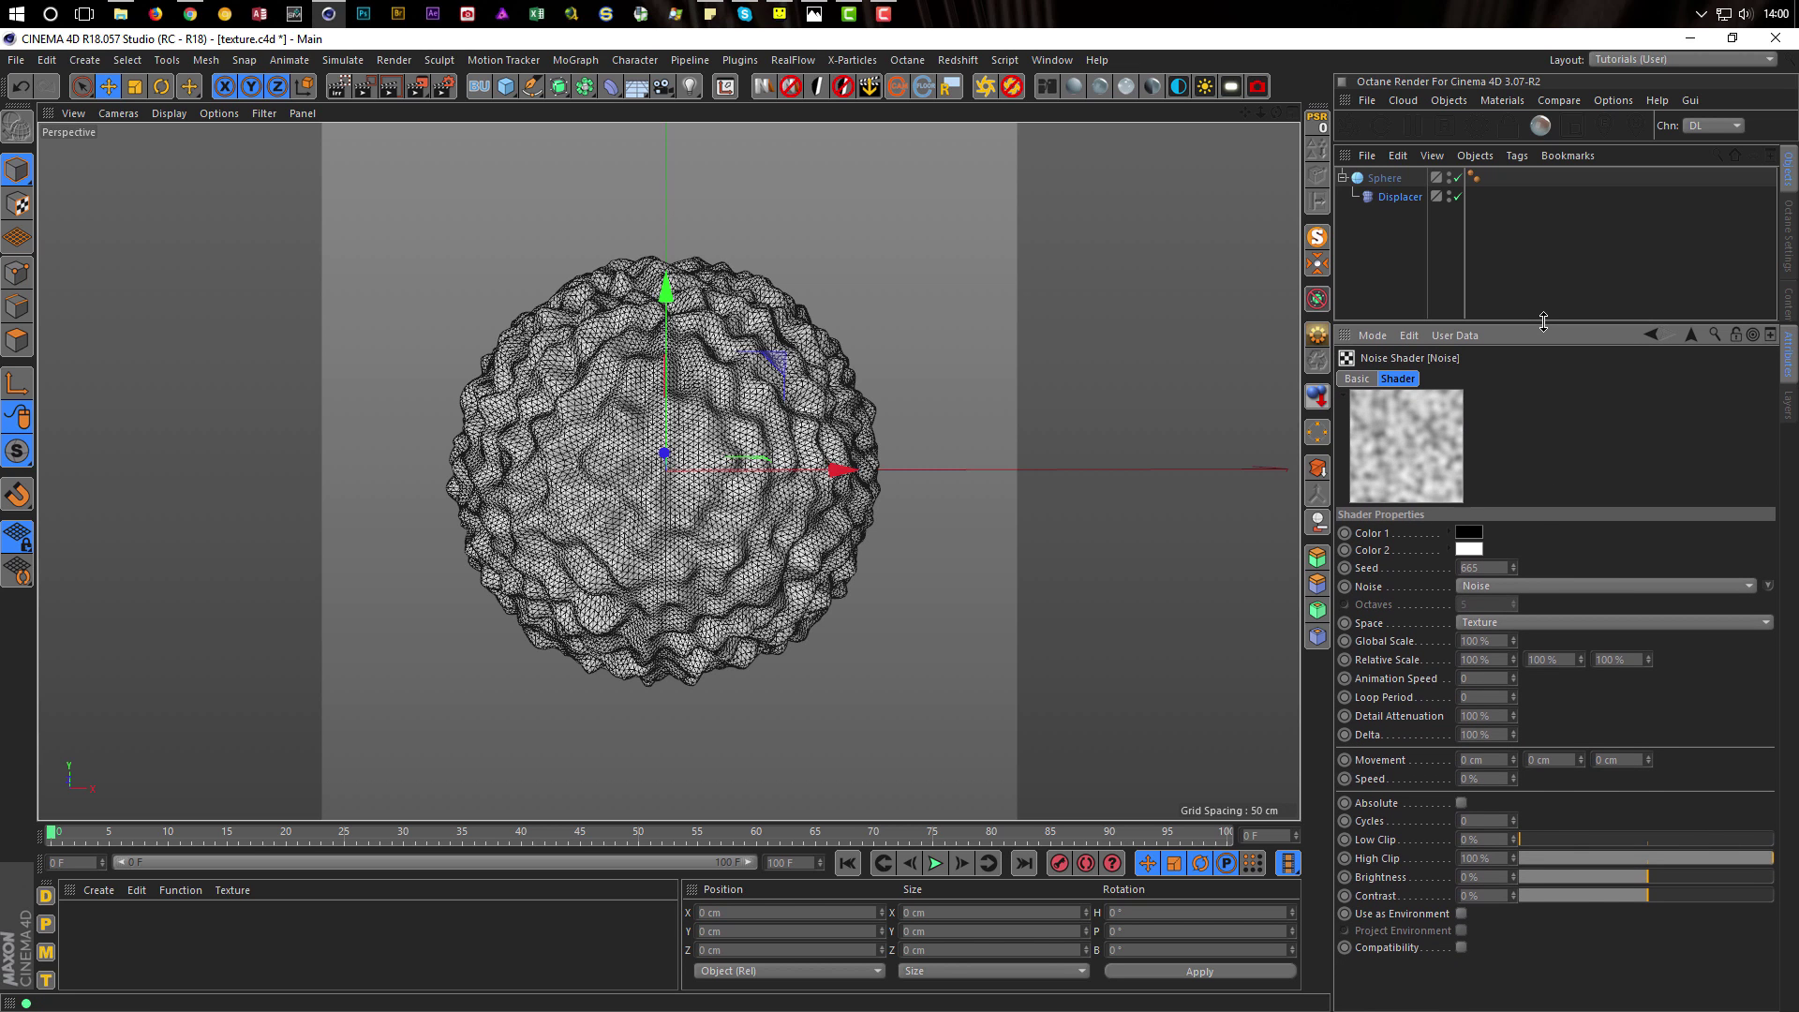
{"action": "left_click", "coordinate": [1528, 586]}
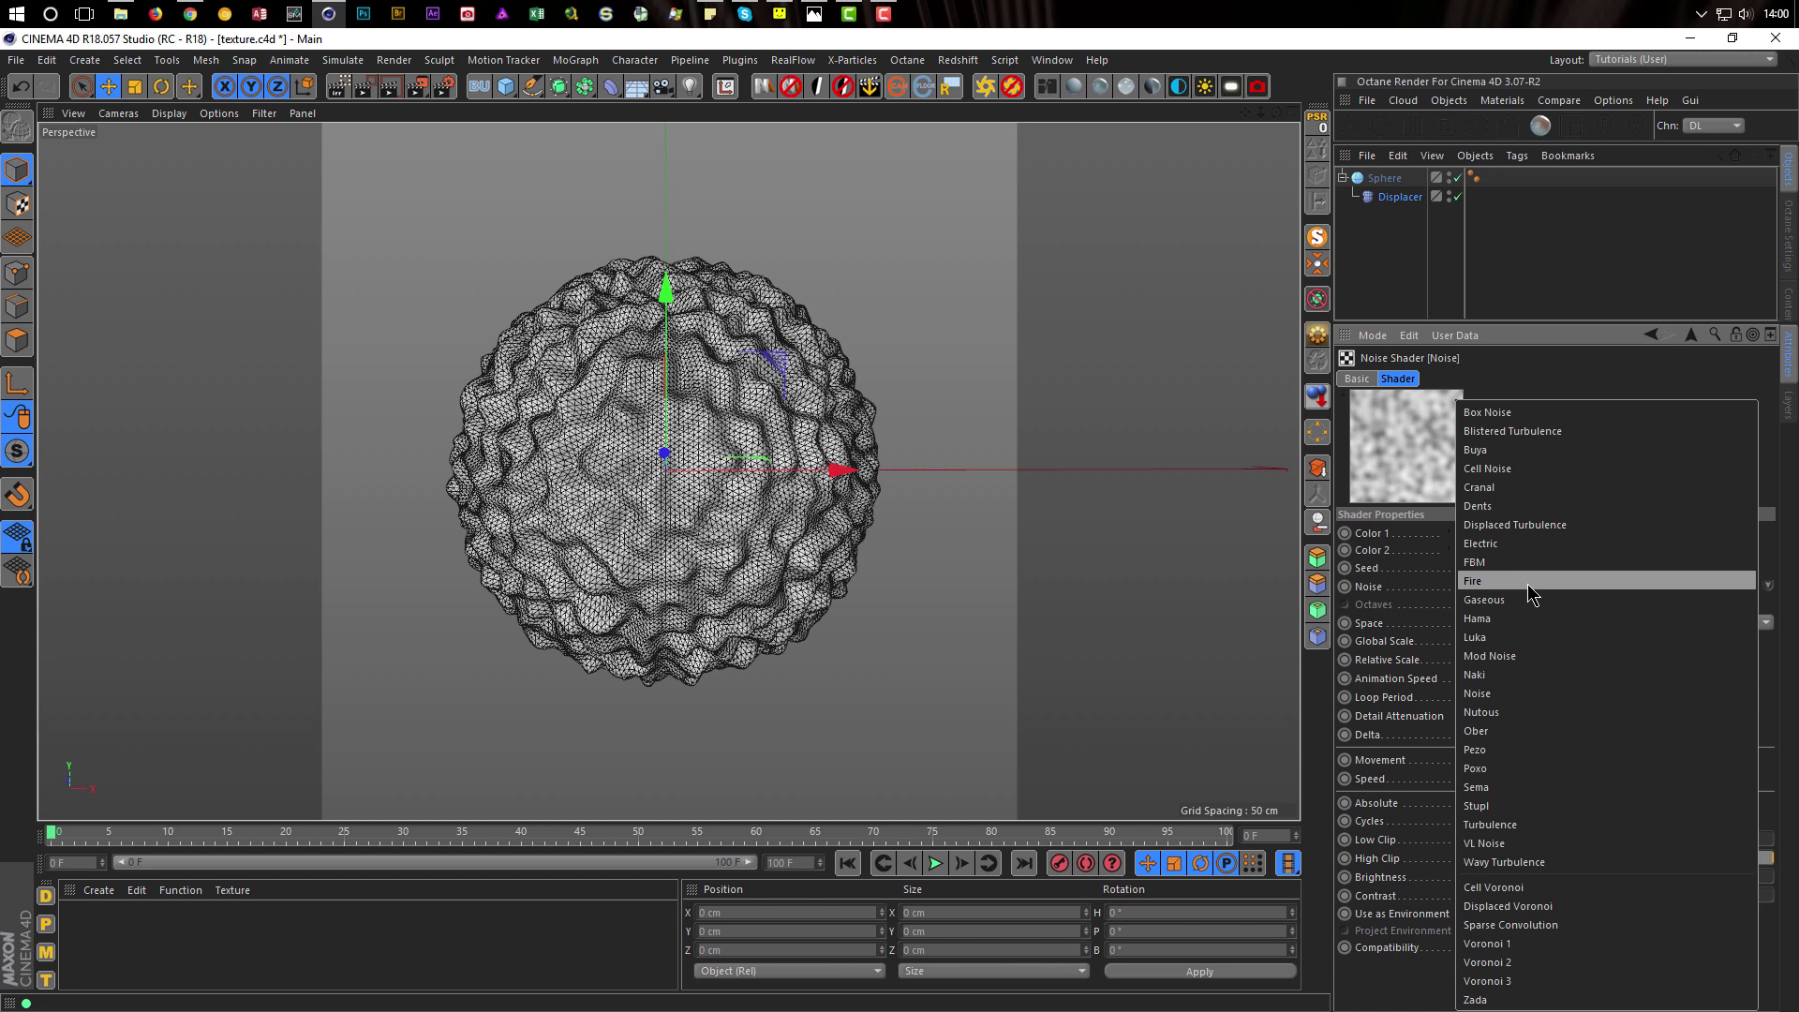
{"action": "left_click", "coordinate": [1485, 675]}
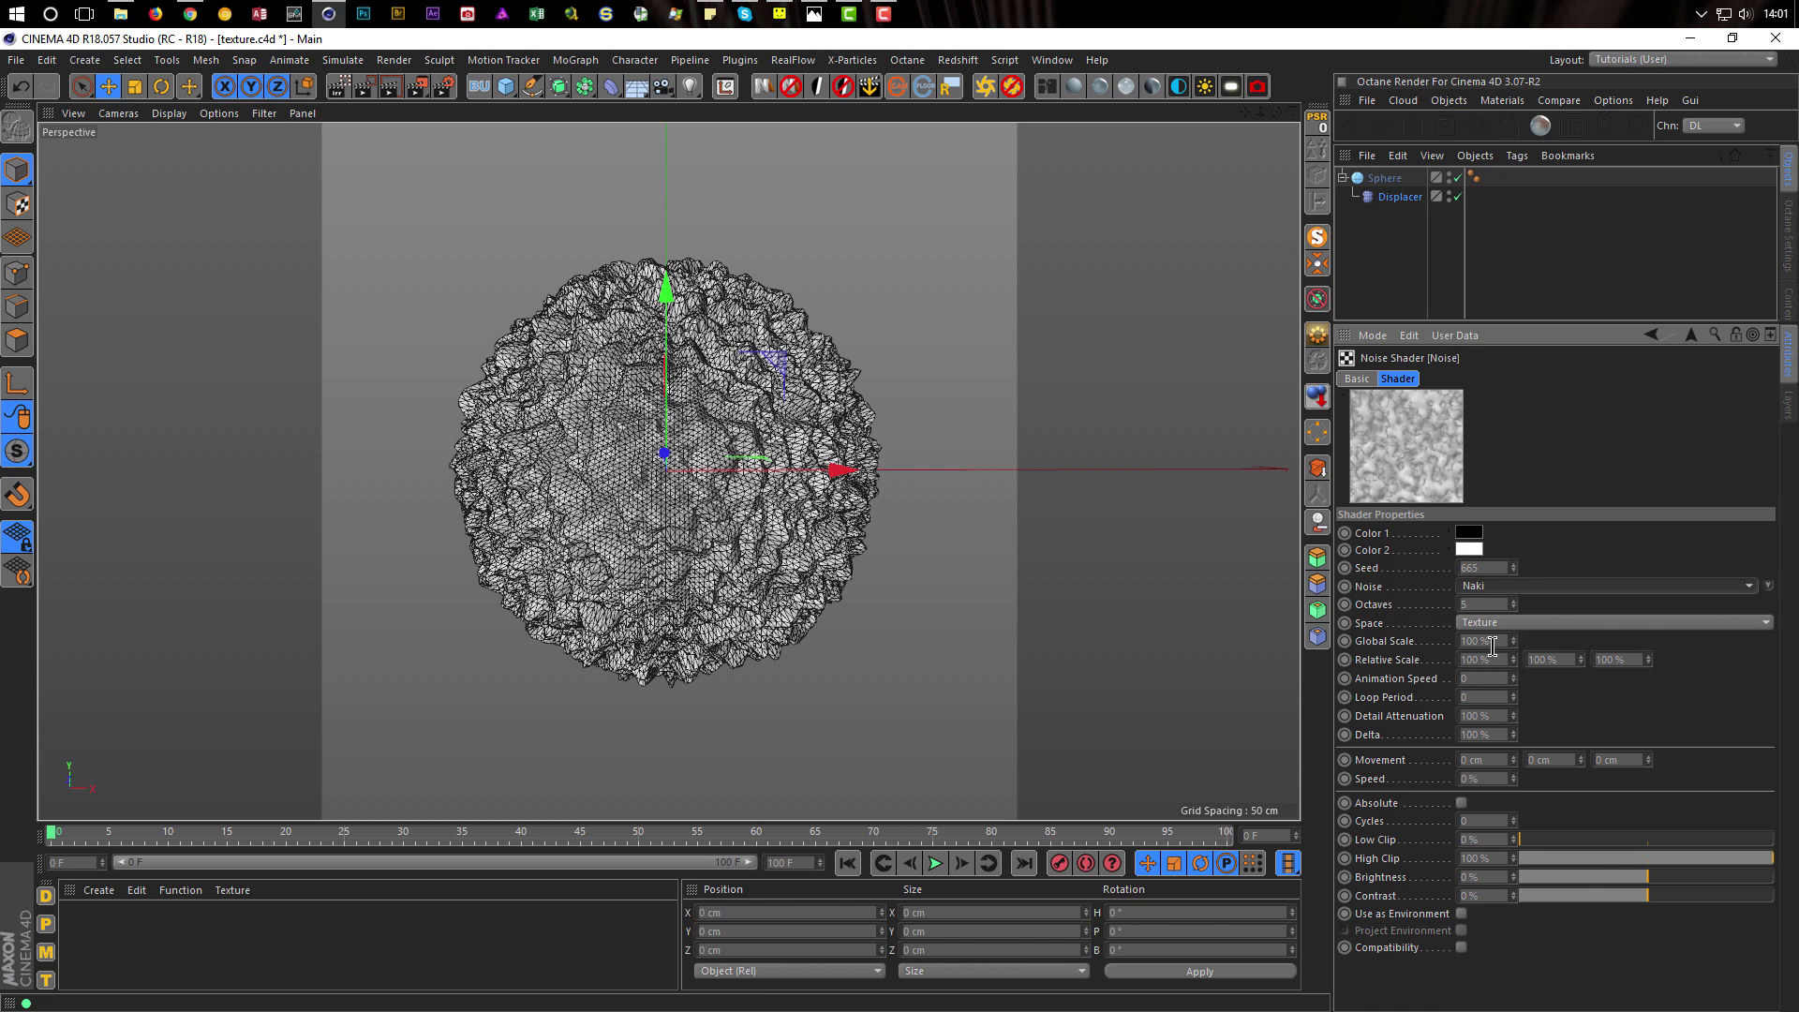
Set the noise's global scale to 300 % and inspect the displaced sphere up close
{"action": "left_click", "coordinate": [1500, 642]}
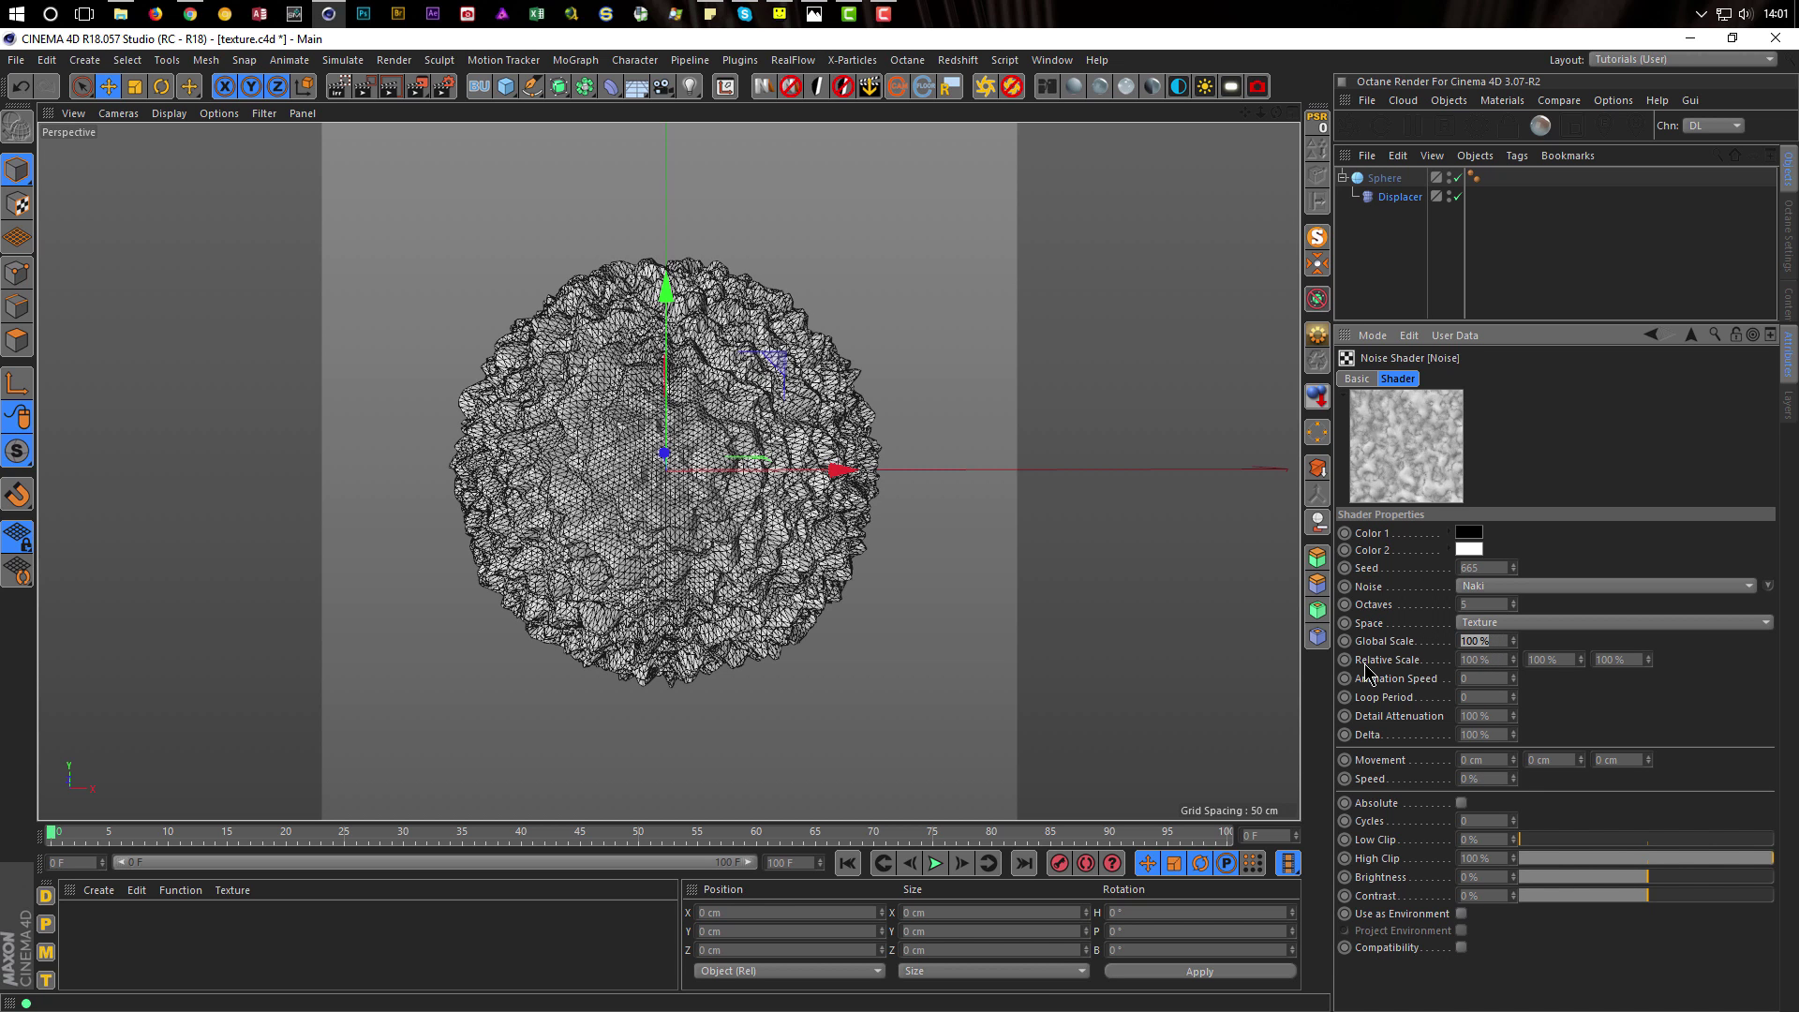
{"action": "type", "text": "300"}
{"action": "key", "text": "Return"}
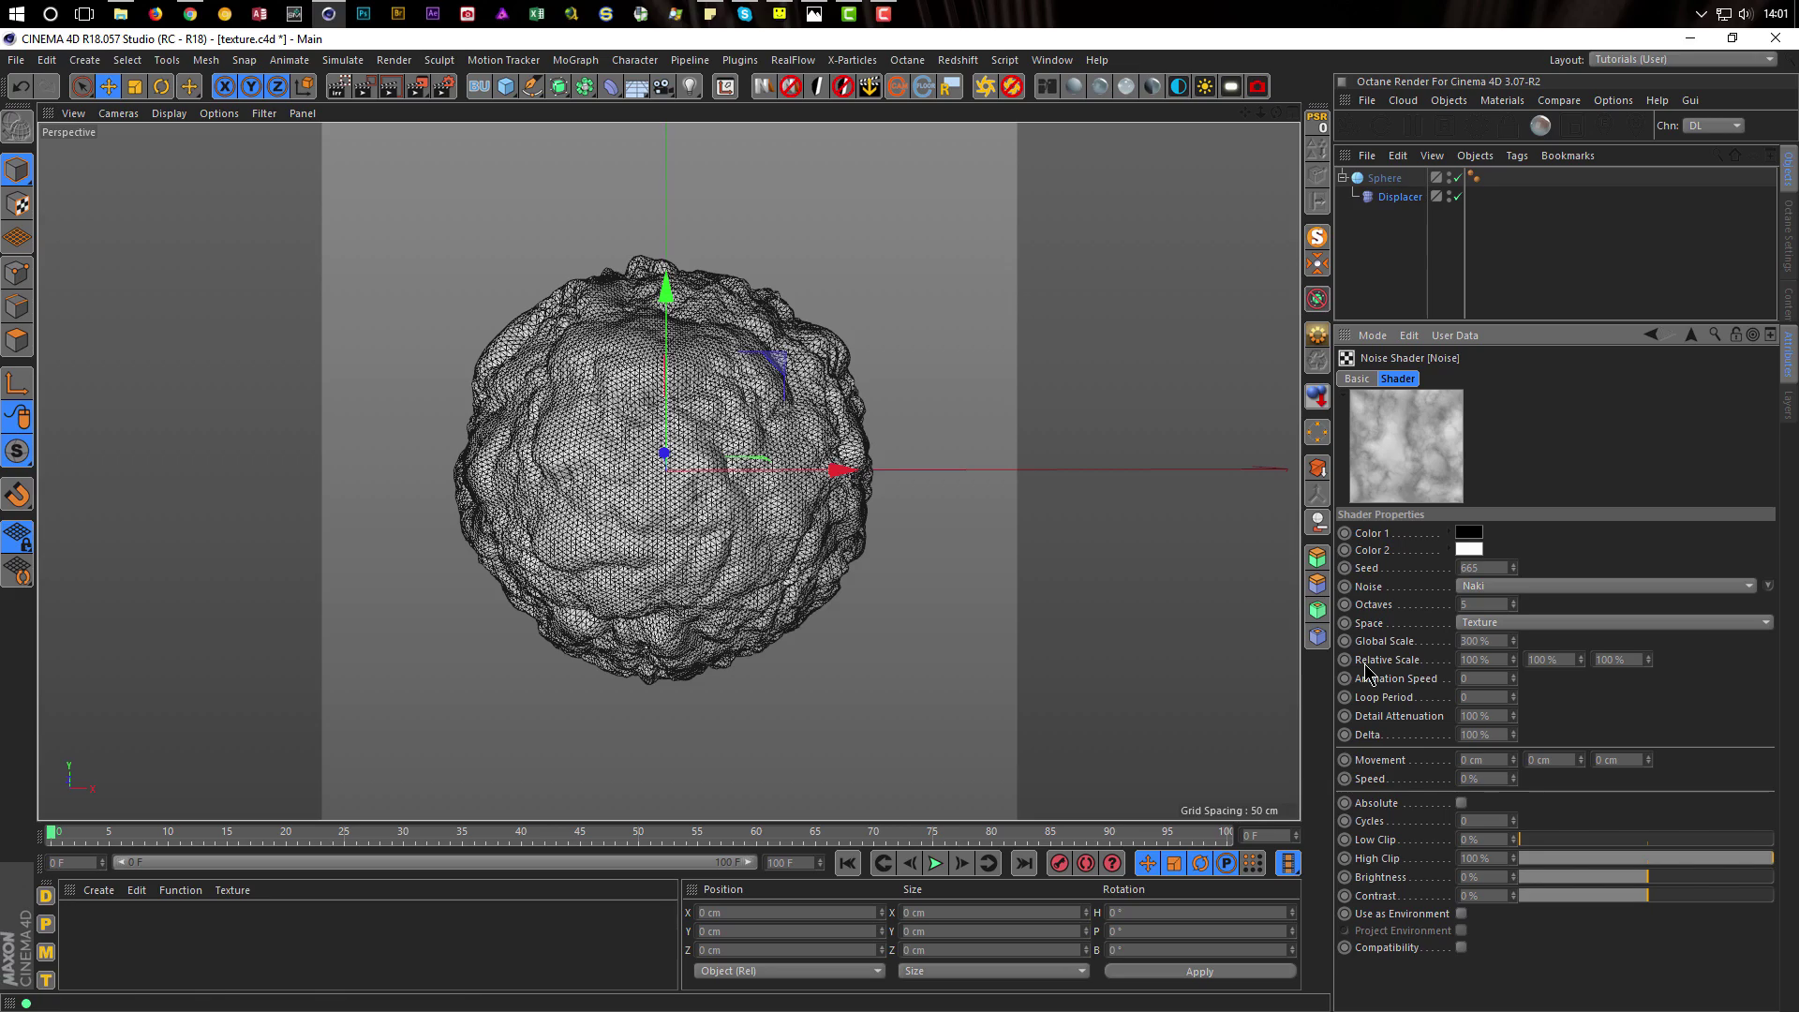
{"action": "right_click_drag", "start_coordinate": [735, 453], "coordinate": [781, 455], "text": "alt"}
{"action": "middle_click_drag", "start_coordinate": [788, 453], "coordinate": [861, 437], "text": "alt"}
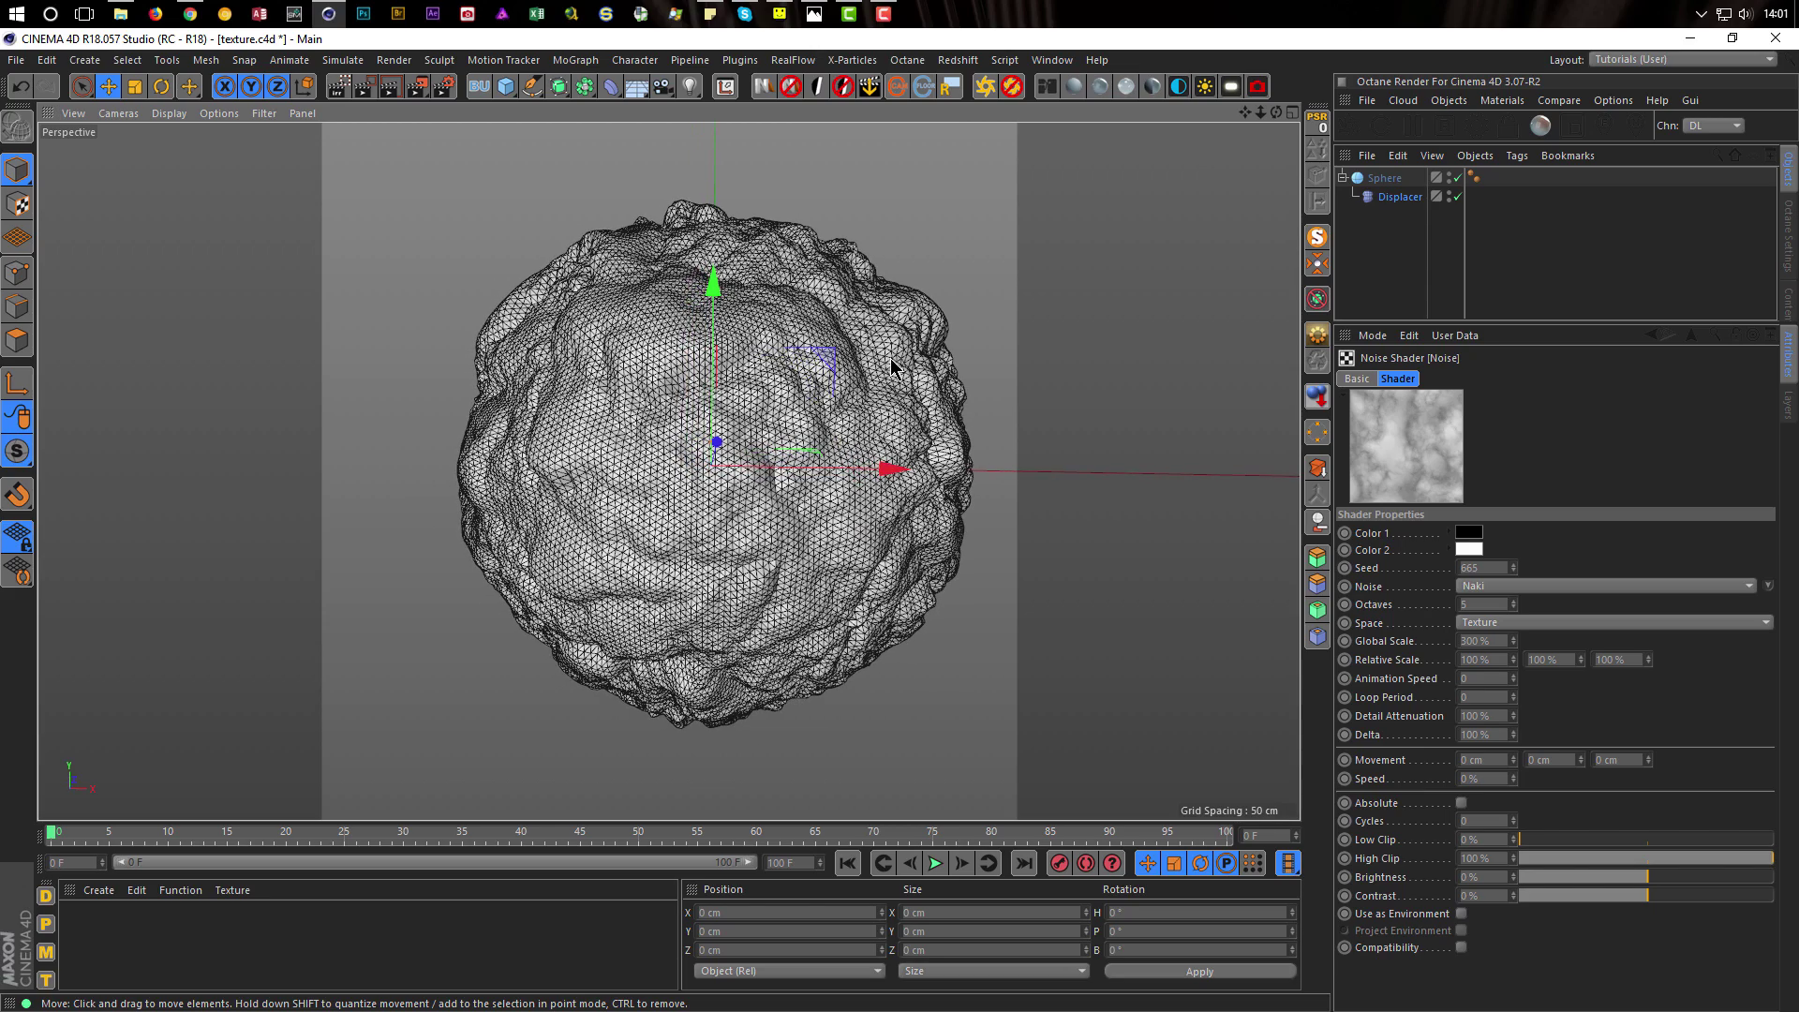
{"action": "left_click_drag", "start_coordinate": [825, 406], "coordinate": [802, 413], "text": "alt"}
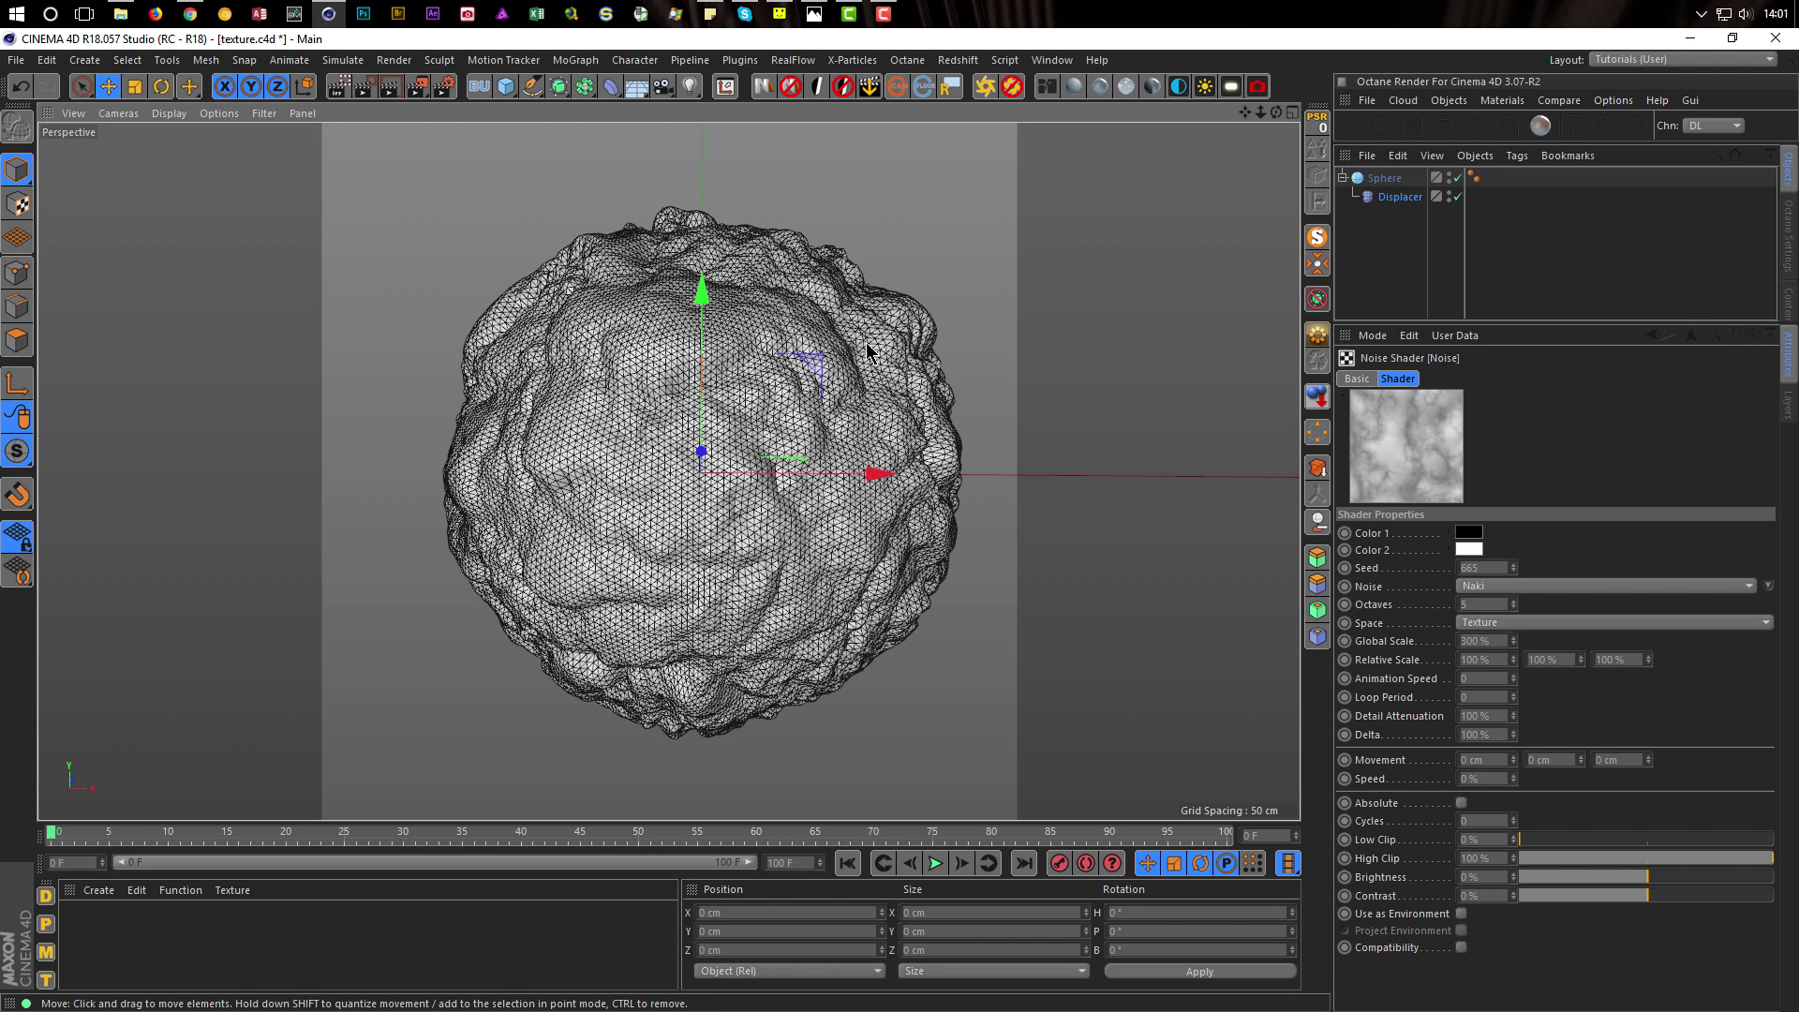
Set the noise octaves to 3 and check the sphere's surface from different angles
{"action": "left_click_drag", "start_coordinate": [1480, 605], "coordinate": [1409, 619]}
{"action": "key", "text": "Return"}
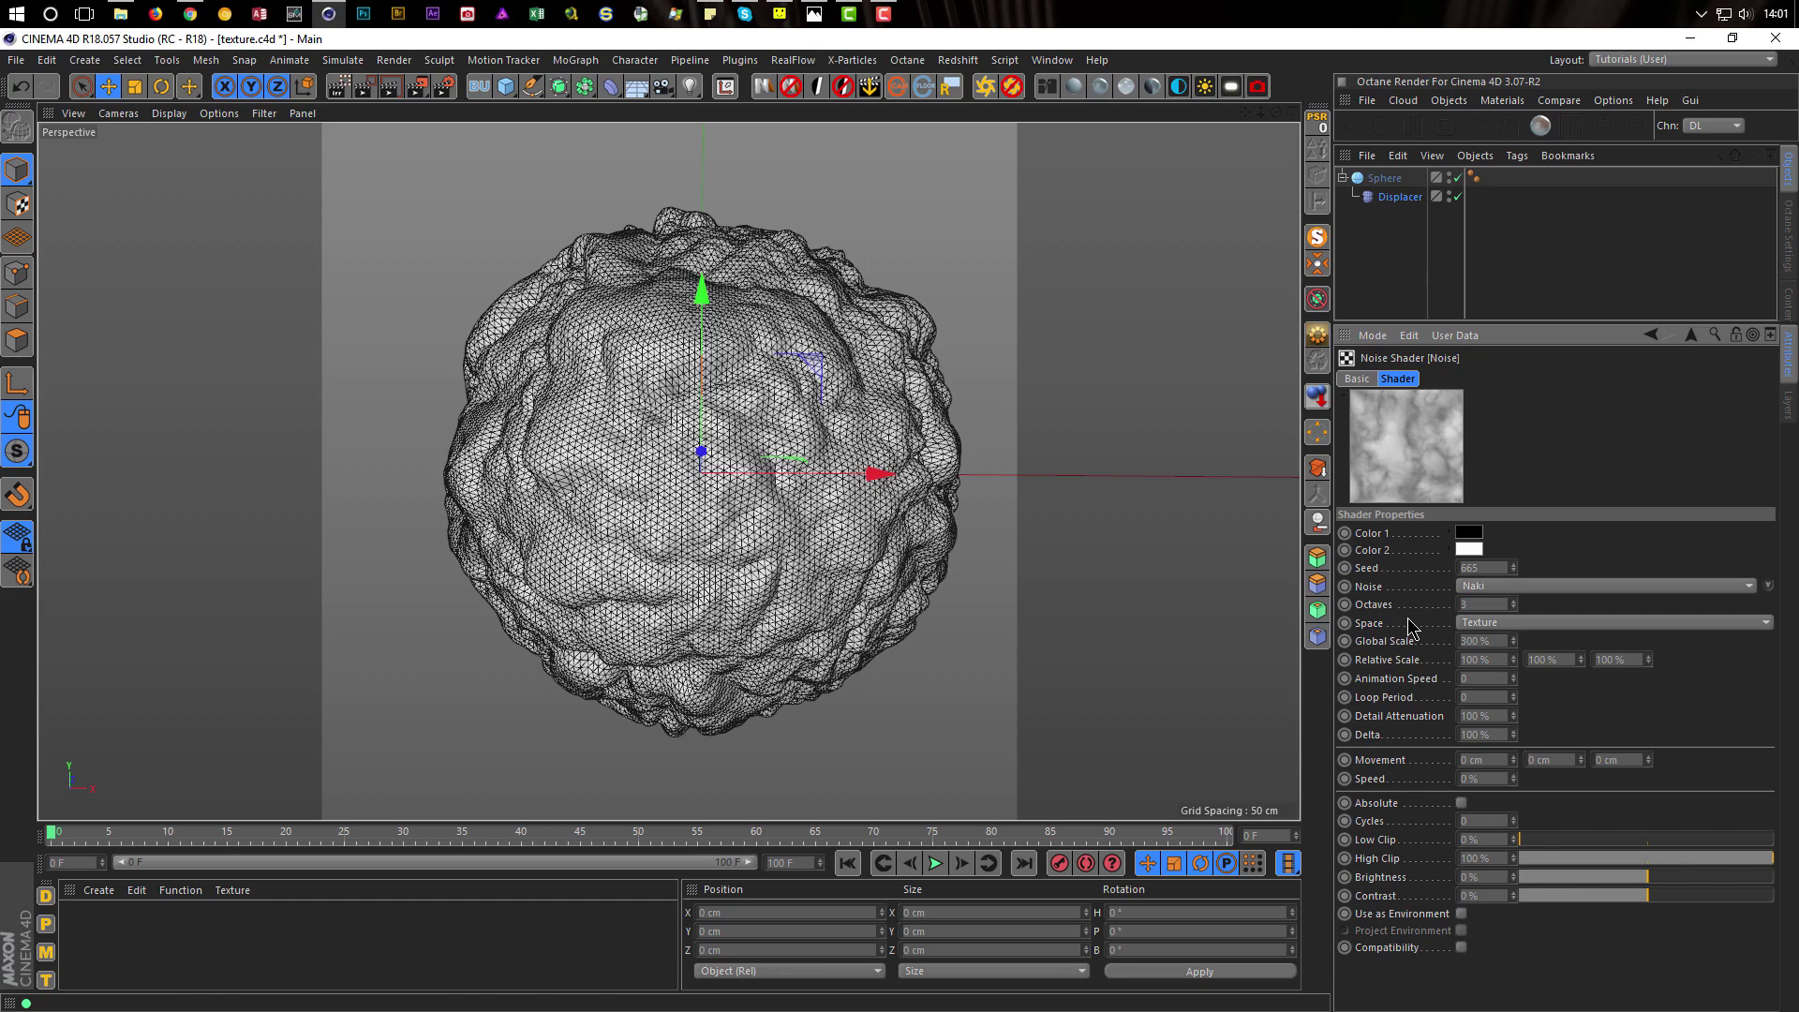
{"action": "mouse_move", "coordinate": [763, 455]}
{"action": "left_mouse_down", "text": "alt"}
{"action": "mouse_move", "coordinate": [839, 473]}
{"action": "mouse_move", "coordinate": [743, 455]}
{"action": "left_mouse_up", "text": "alt"}
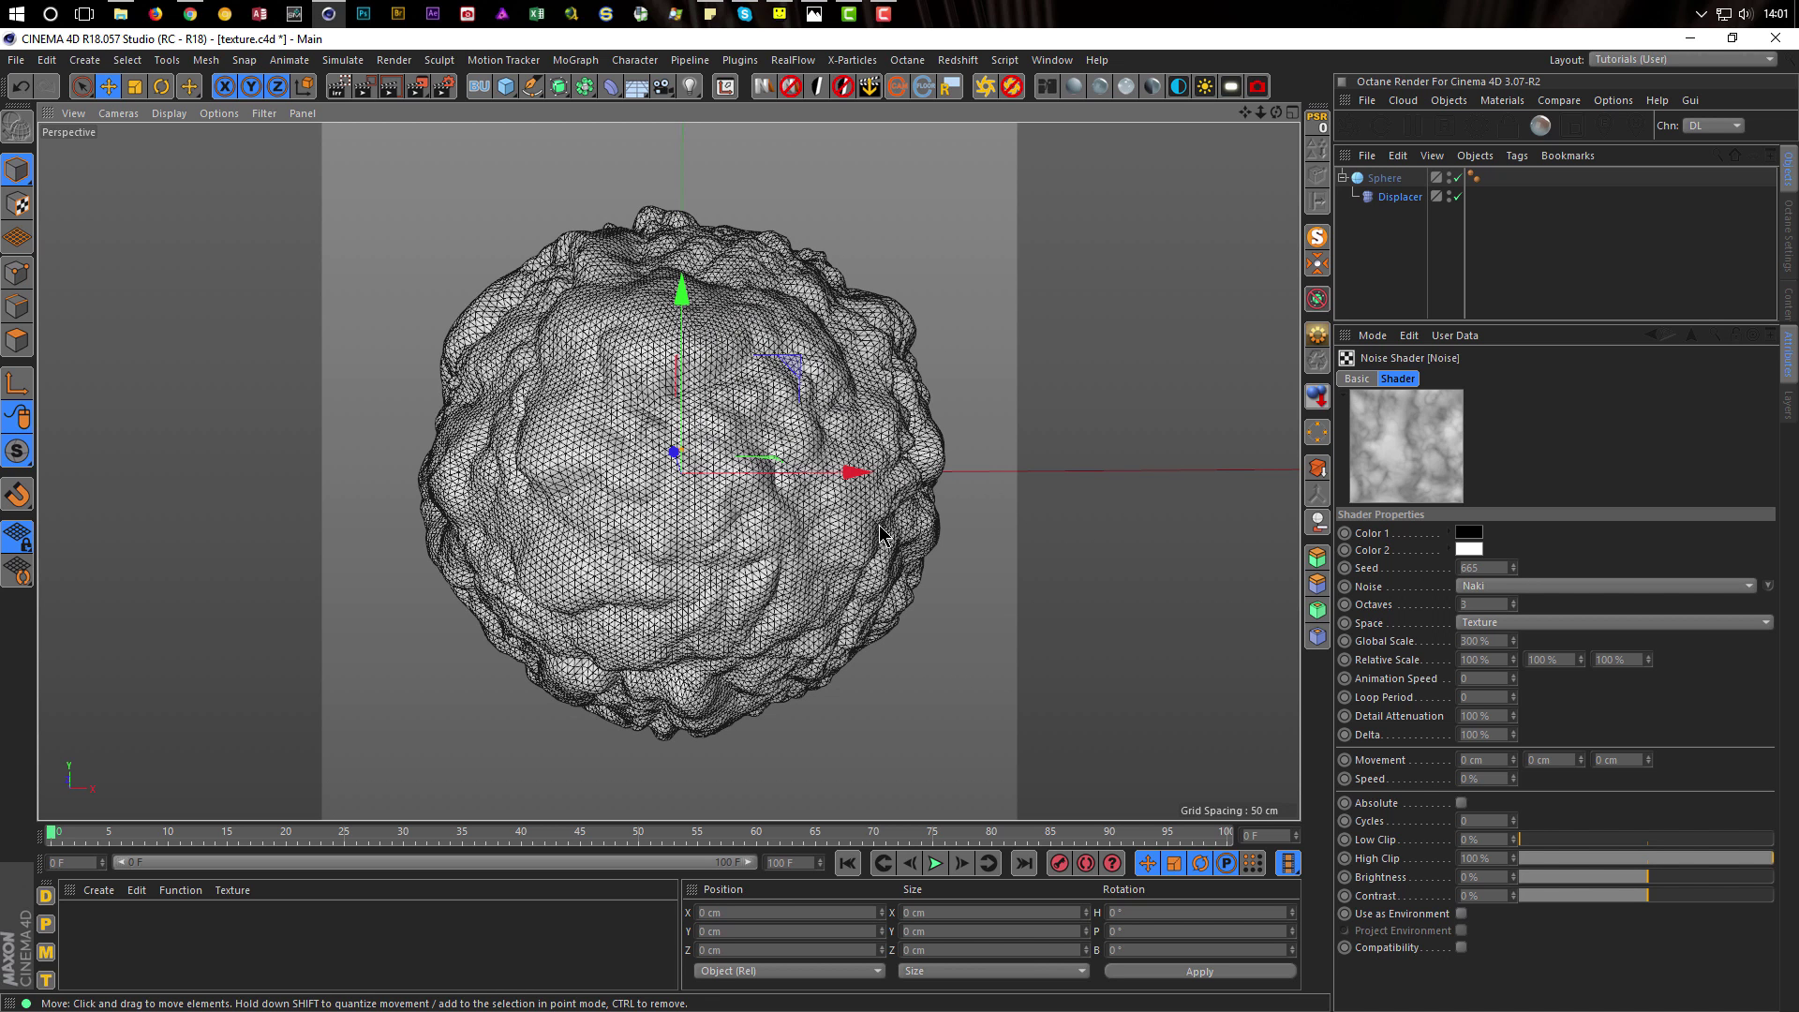
{"action": "scroll", "coordinate": [772, 459], "scroll_direction": "down", "scroll_amount": 1}
{"action": "left_click_drag", "start_coordinate": [758, 462], "coordinate": [788, 474], "text": "alt"}
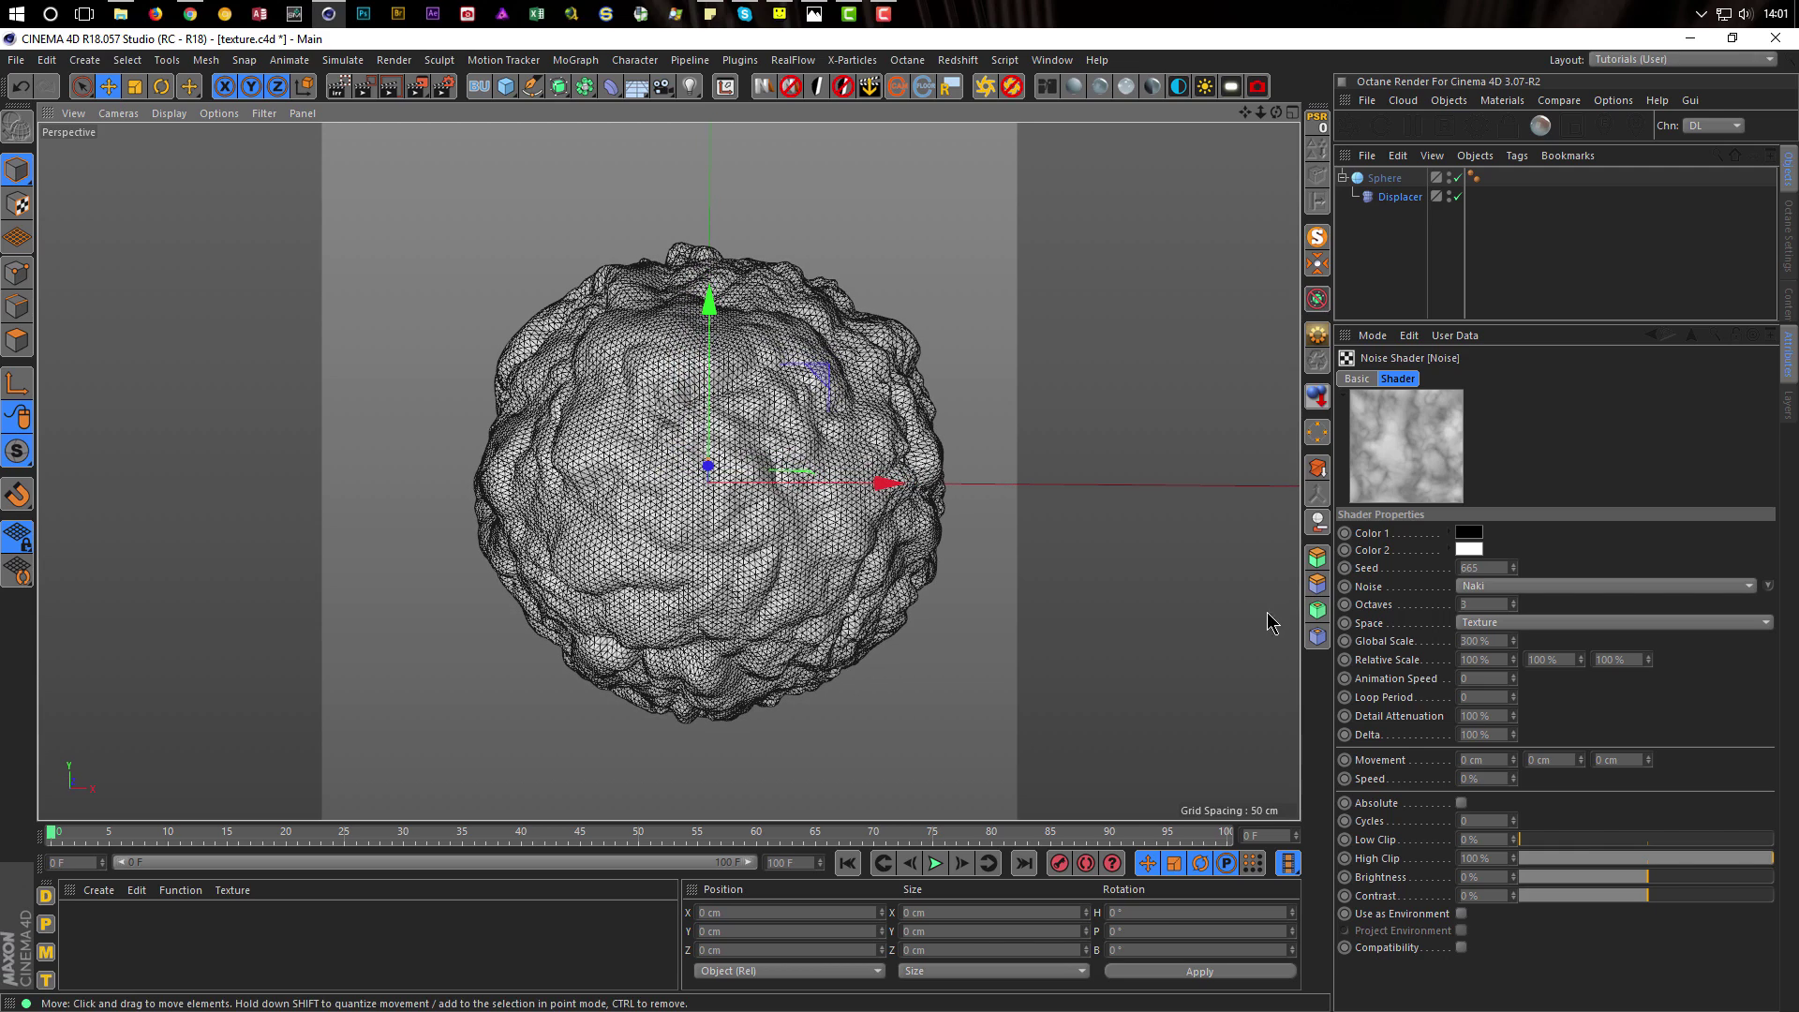
Set the noise animation speed to 1 and play the timeline in Cycle mode
{"action": "left_click", "coordinate": [1491, 679]}
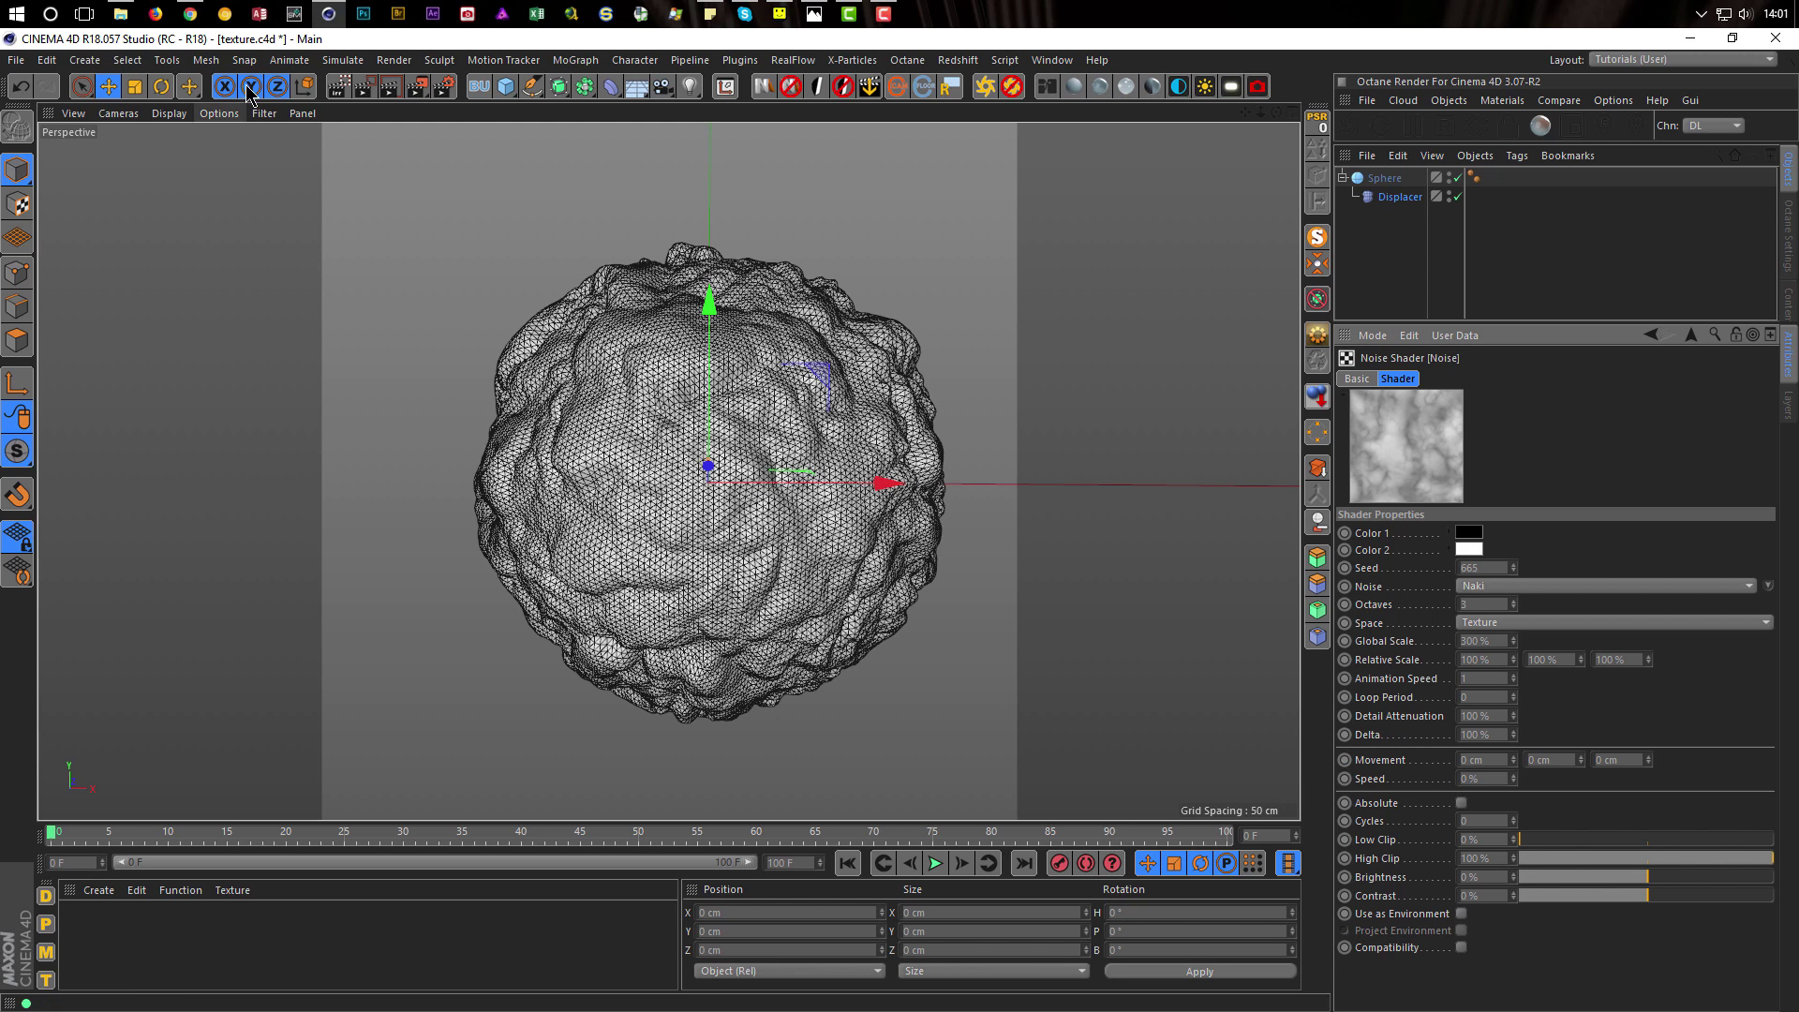
{"action": "left_click", "coordinate": [289, 60]}
{"action": "mouse_move", "coordinate": [469, 177]}
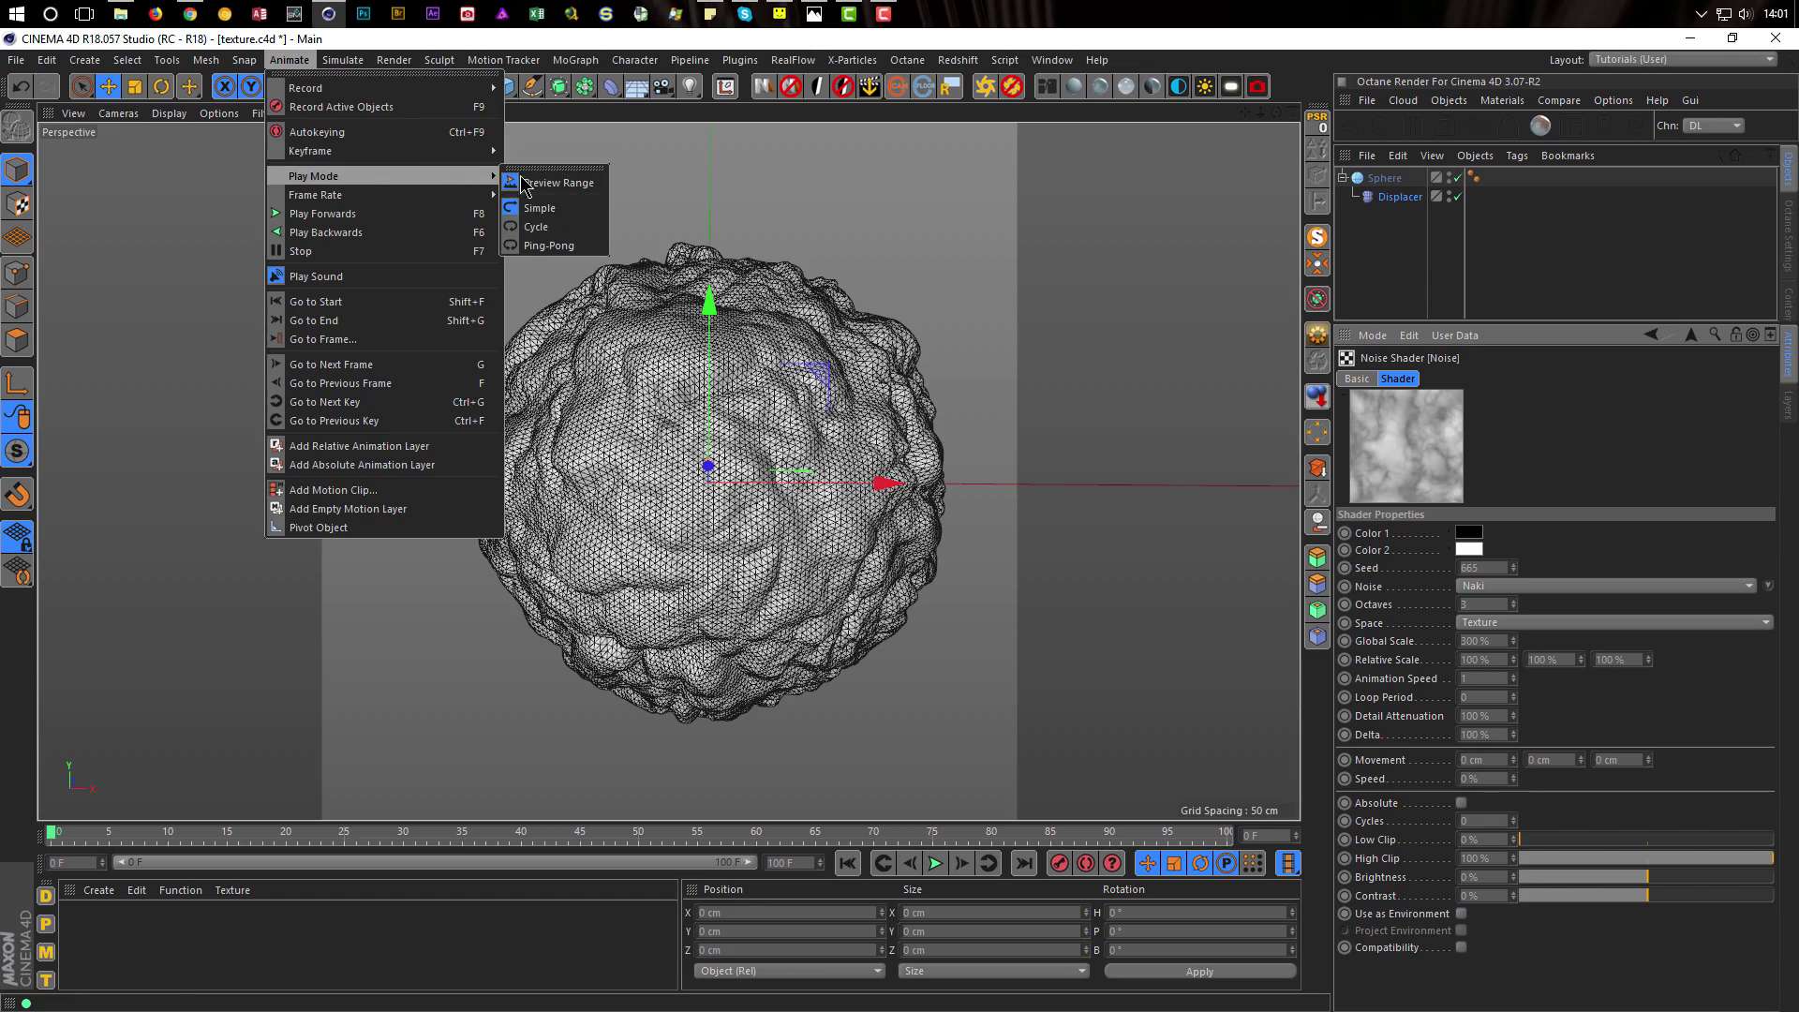
{"action": "left_click", "coordinate": [573, 229]}
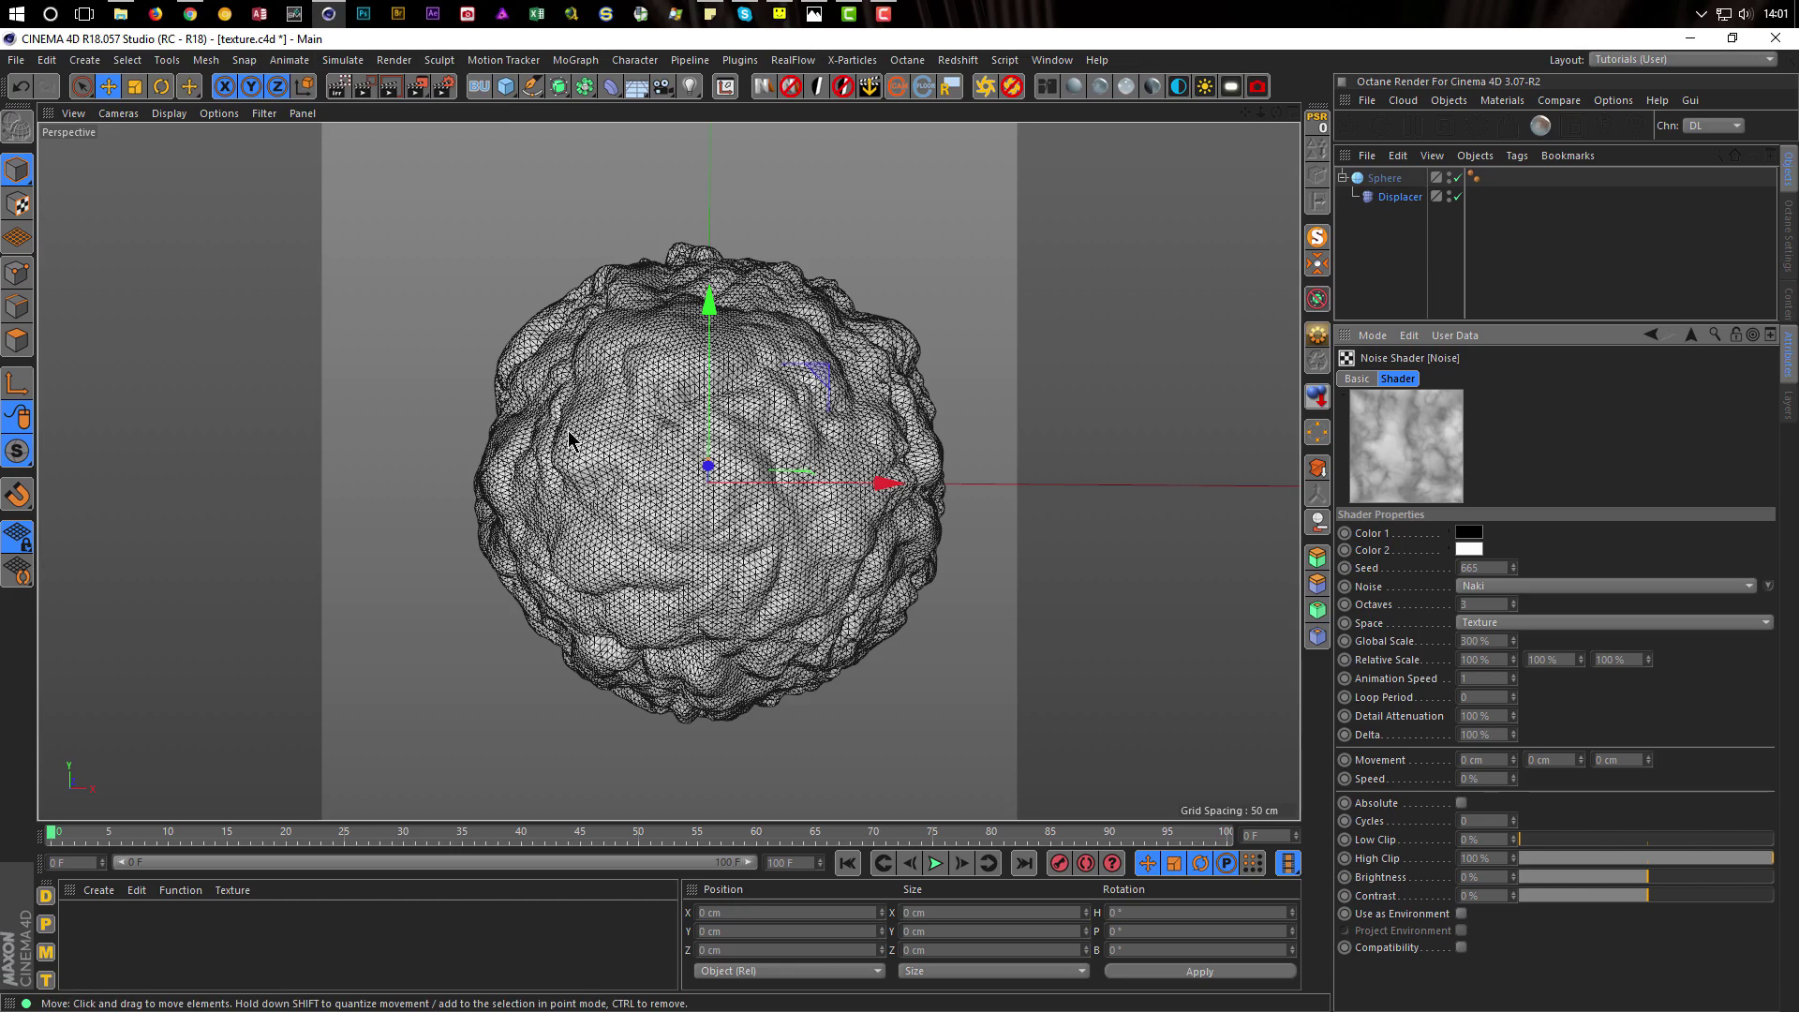
{"action": "left_click", "coordinate": [935, 863]}
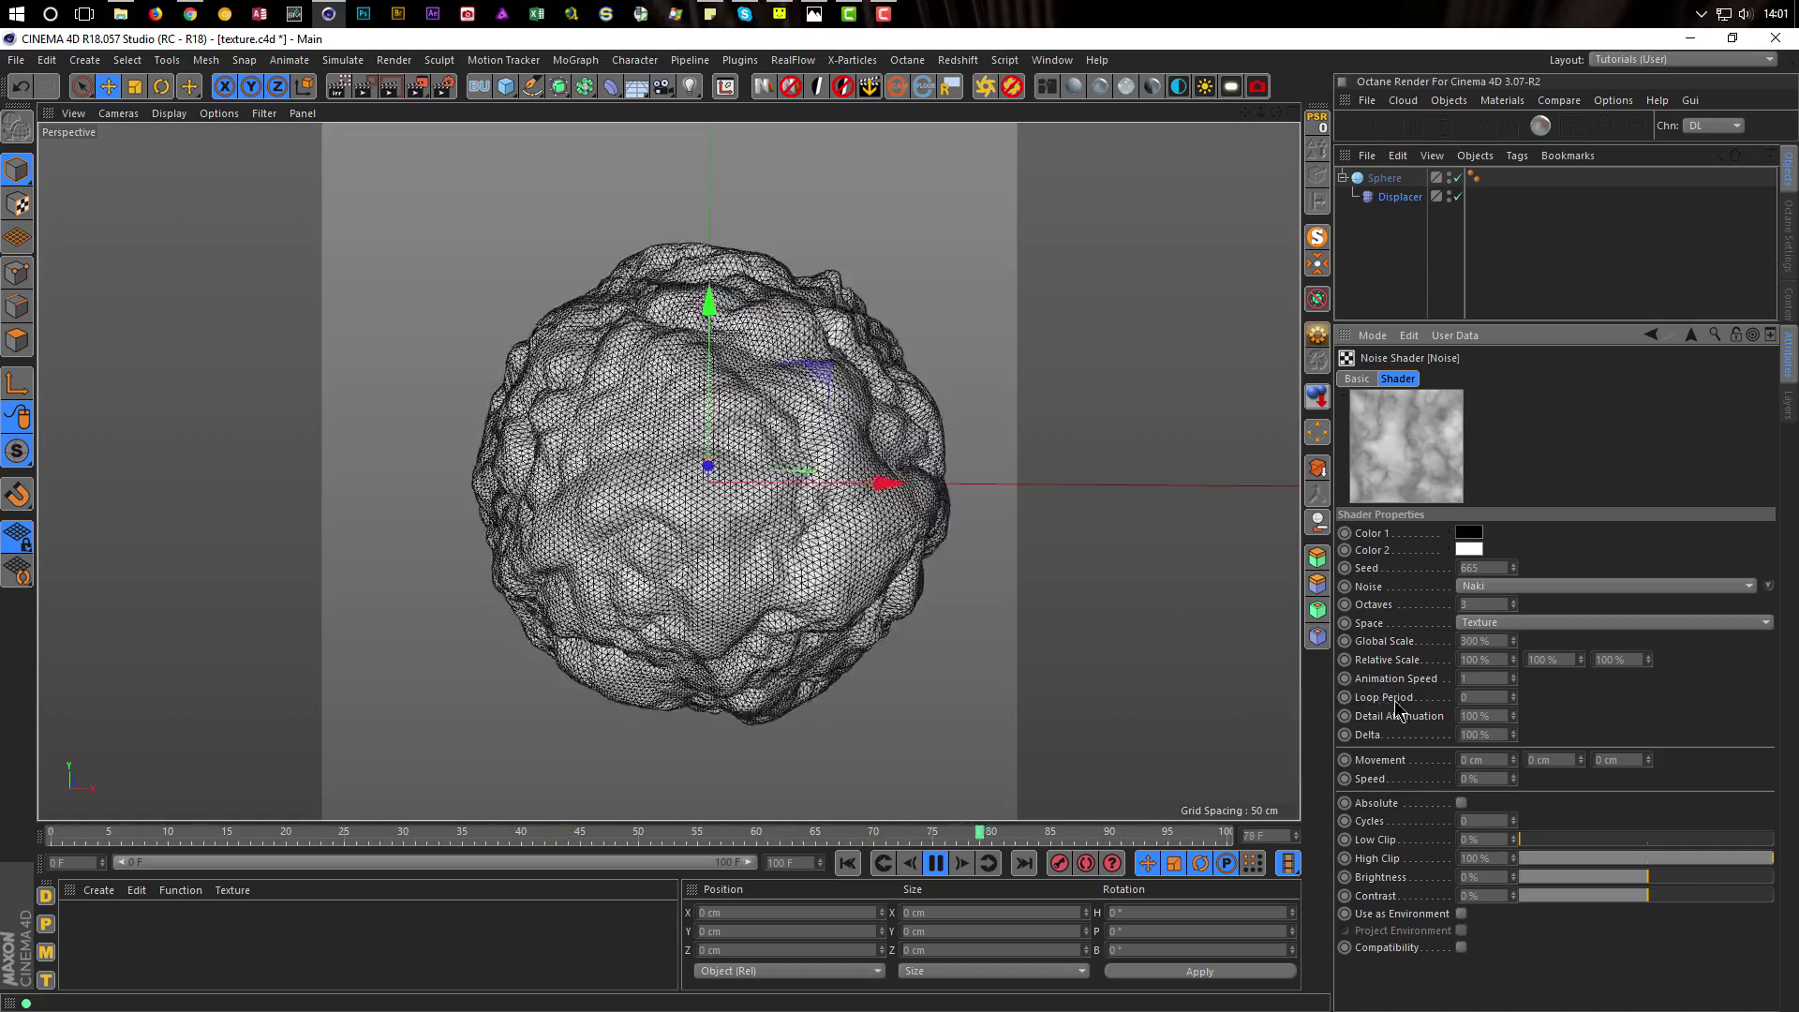
Set the noise's loop period to 1 and its animation speed to 0.1
{"action": "left_click", "coordinate": [1481, 697]}
{"action": "type", "text": "1"}
{"action": "key", "text": "Return"}
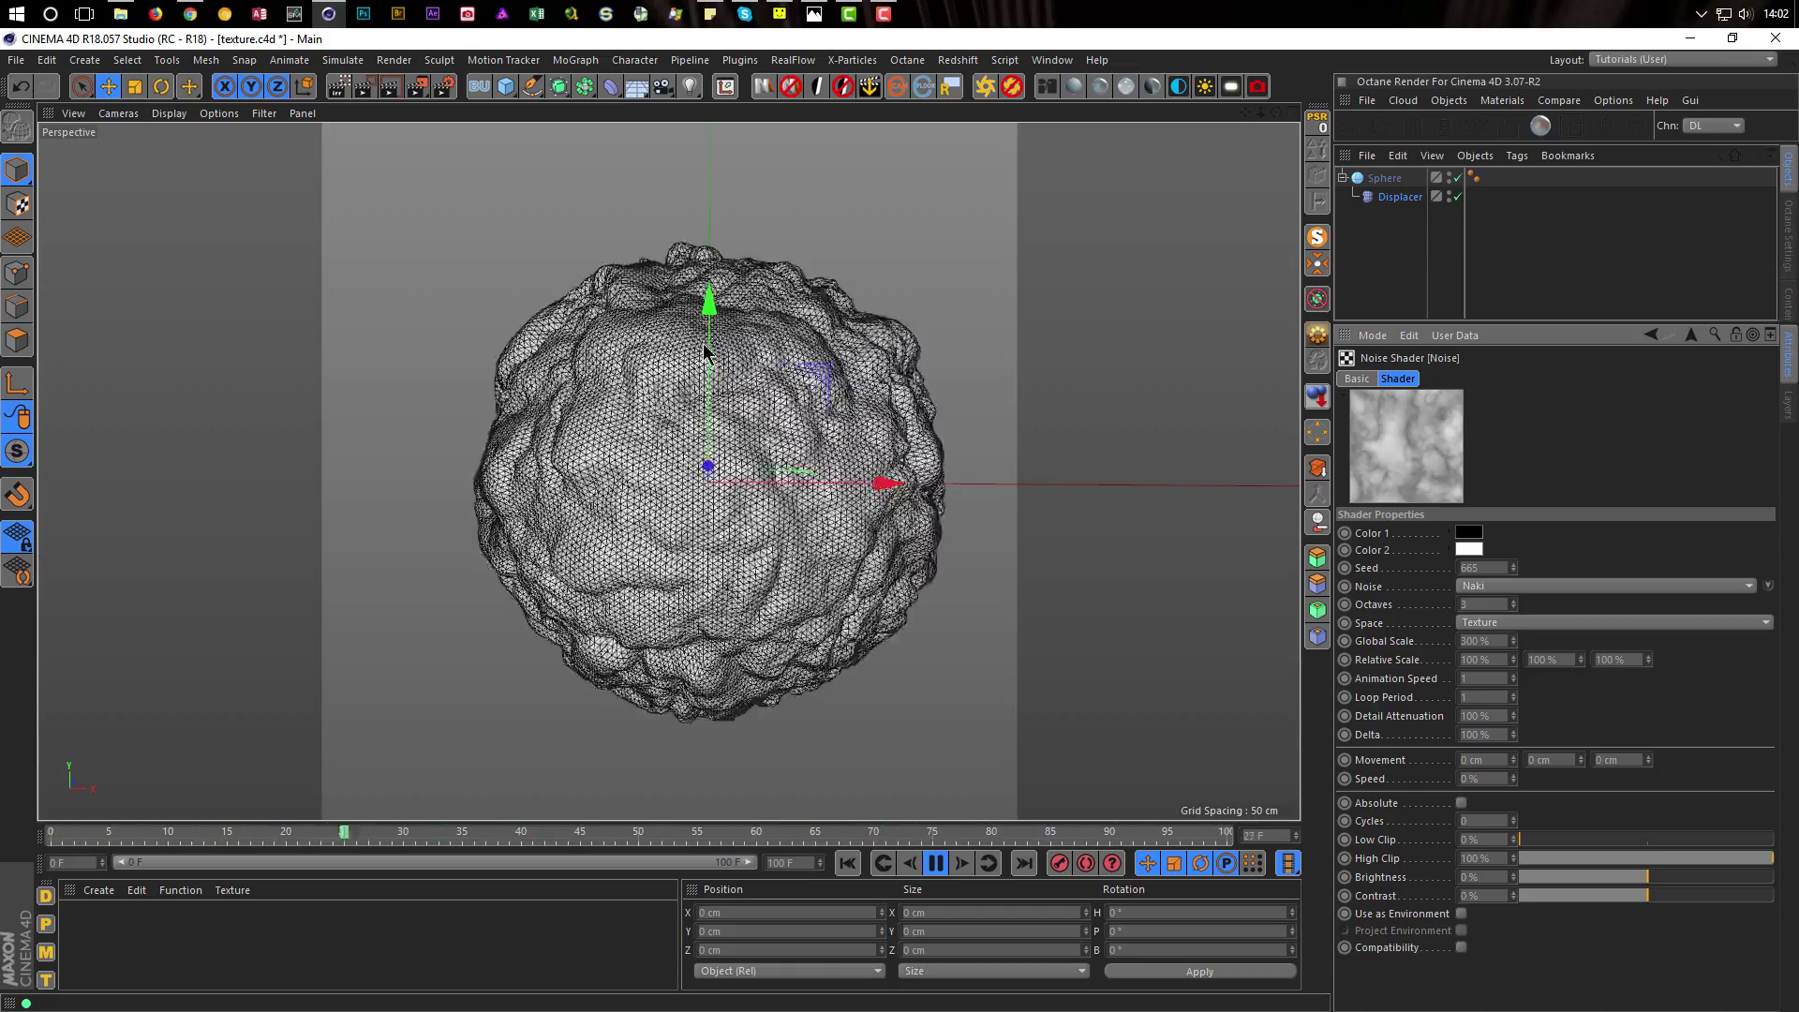
{"action": "left_click_drag", "start_coordinate": [1492, 679], "coordinate": [1387, 703]}
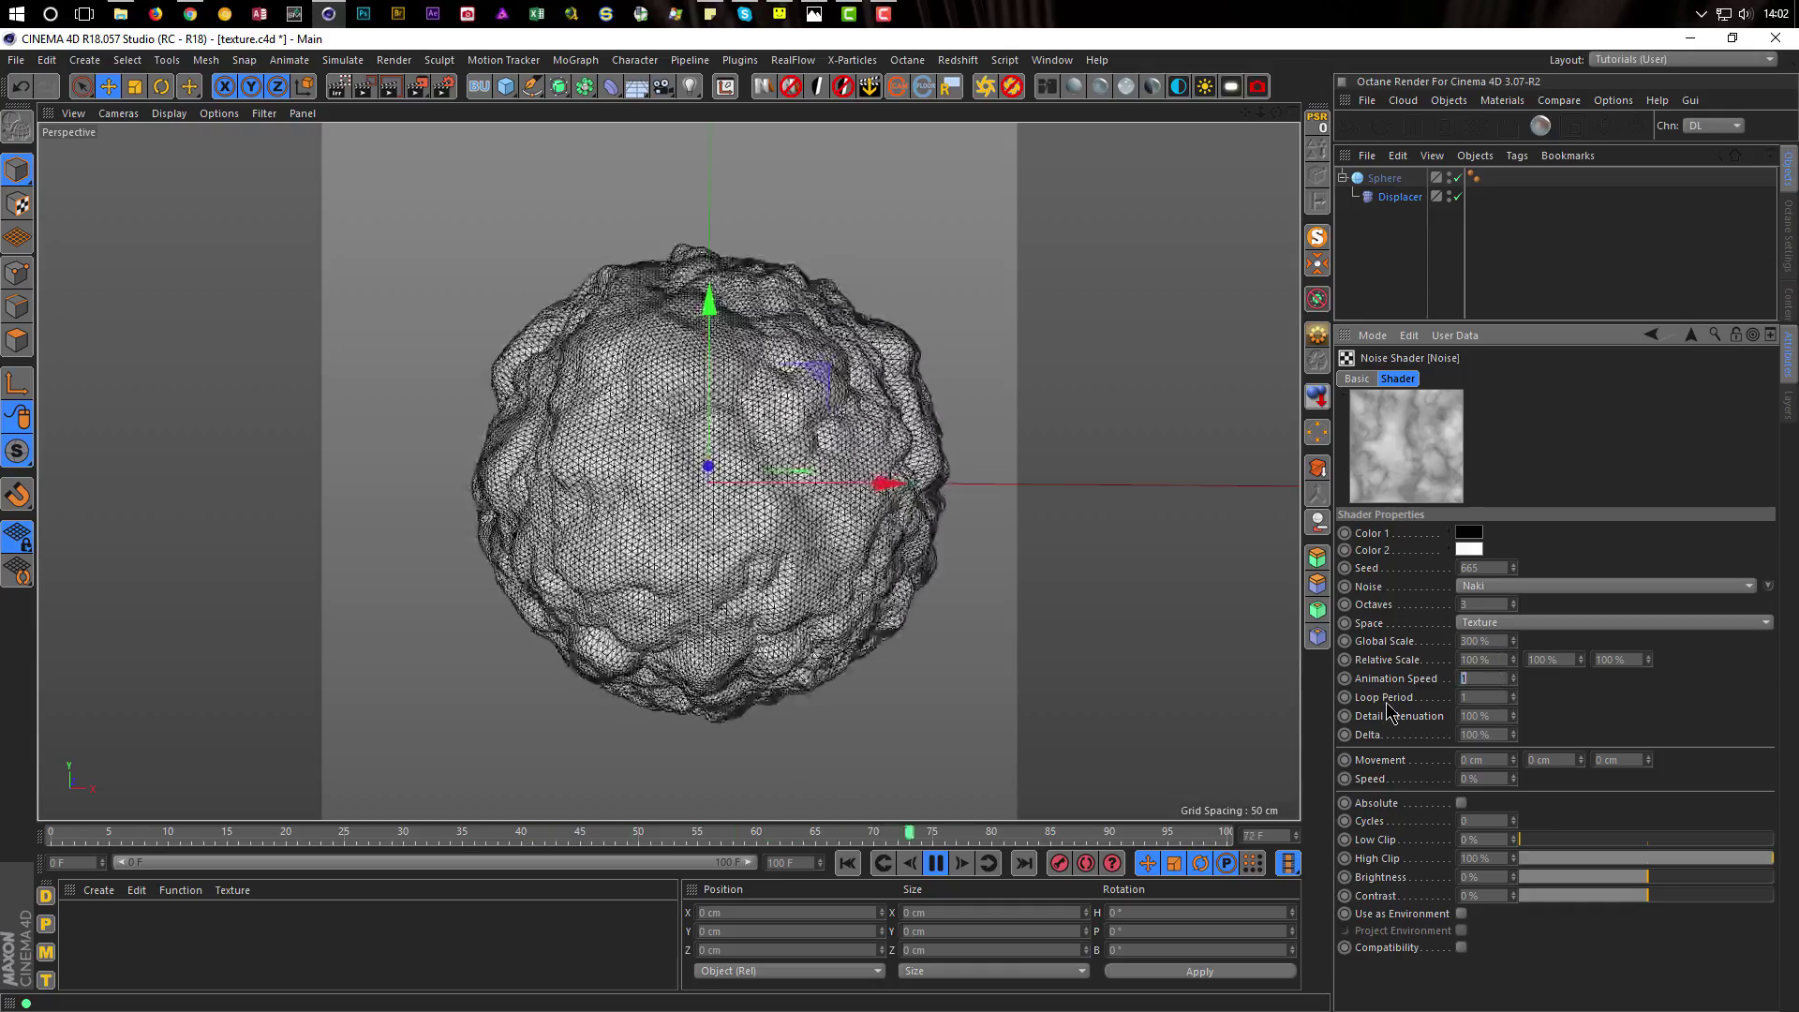
{"action": "type", "text": "0.1"}
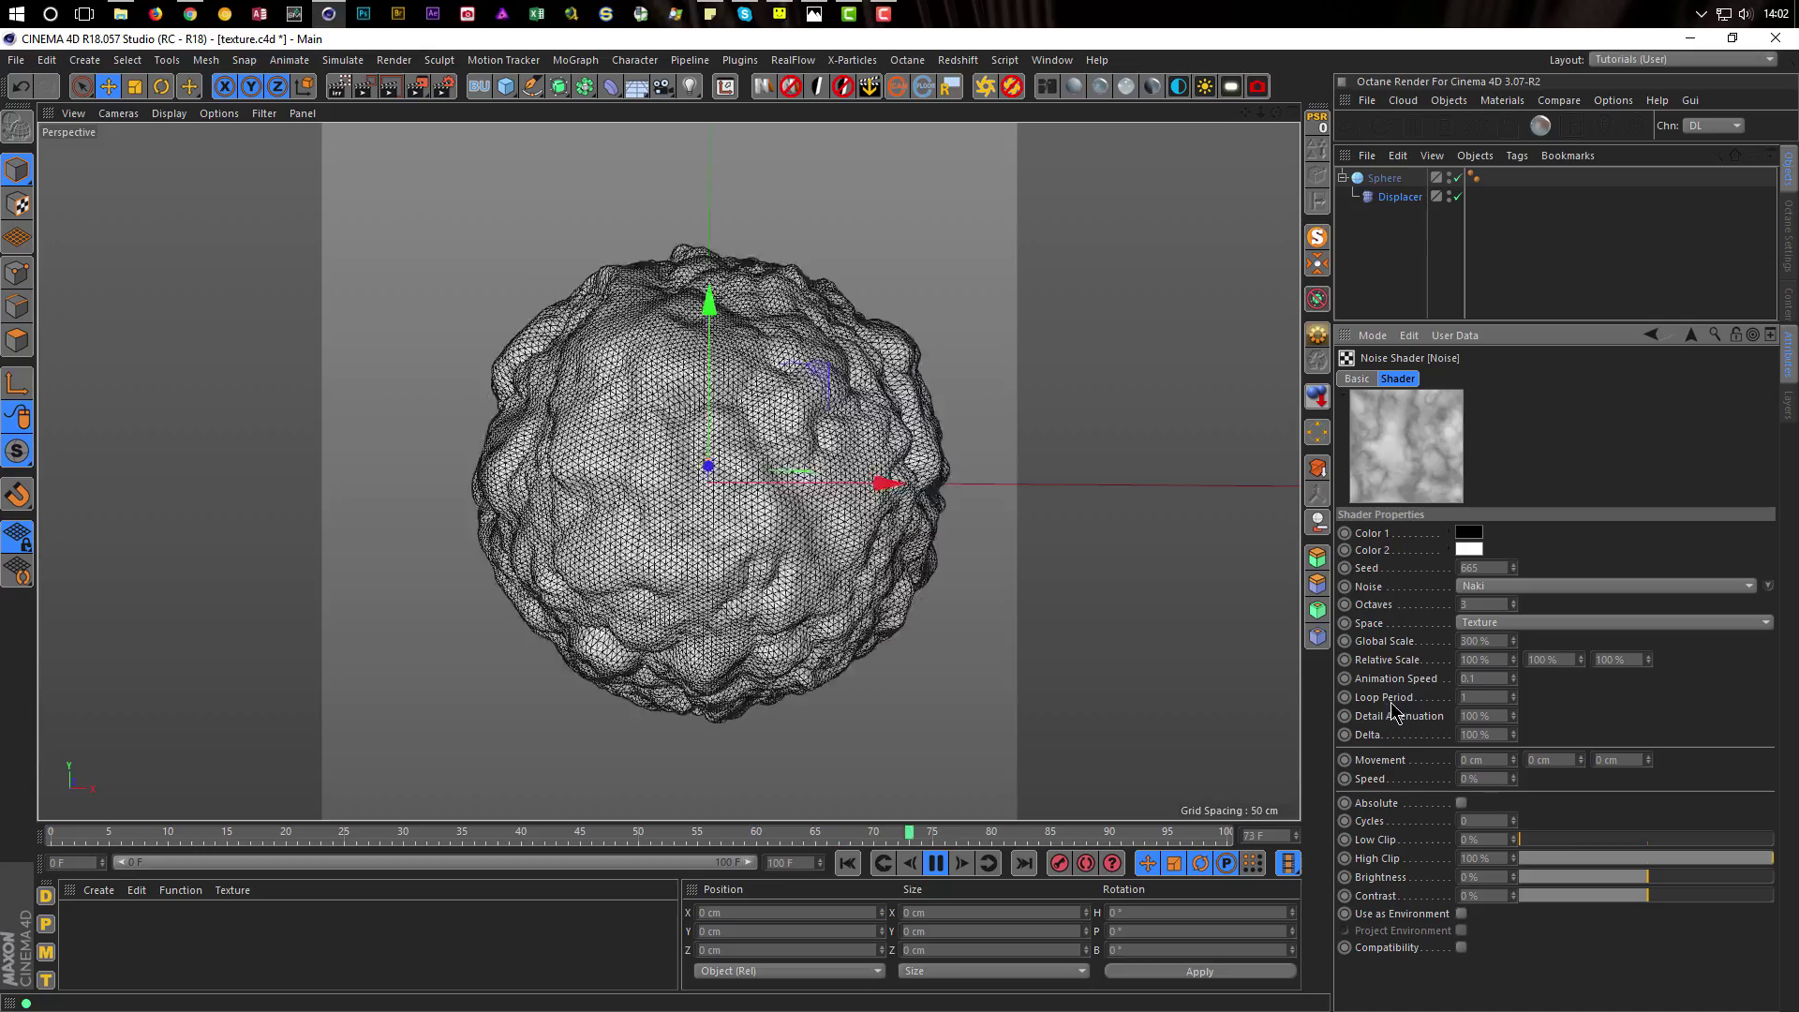
{"action": "left_click_drag", "start_coordinate": [1489, 677], "coordinate": [1423, 679]}
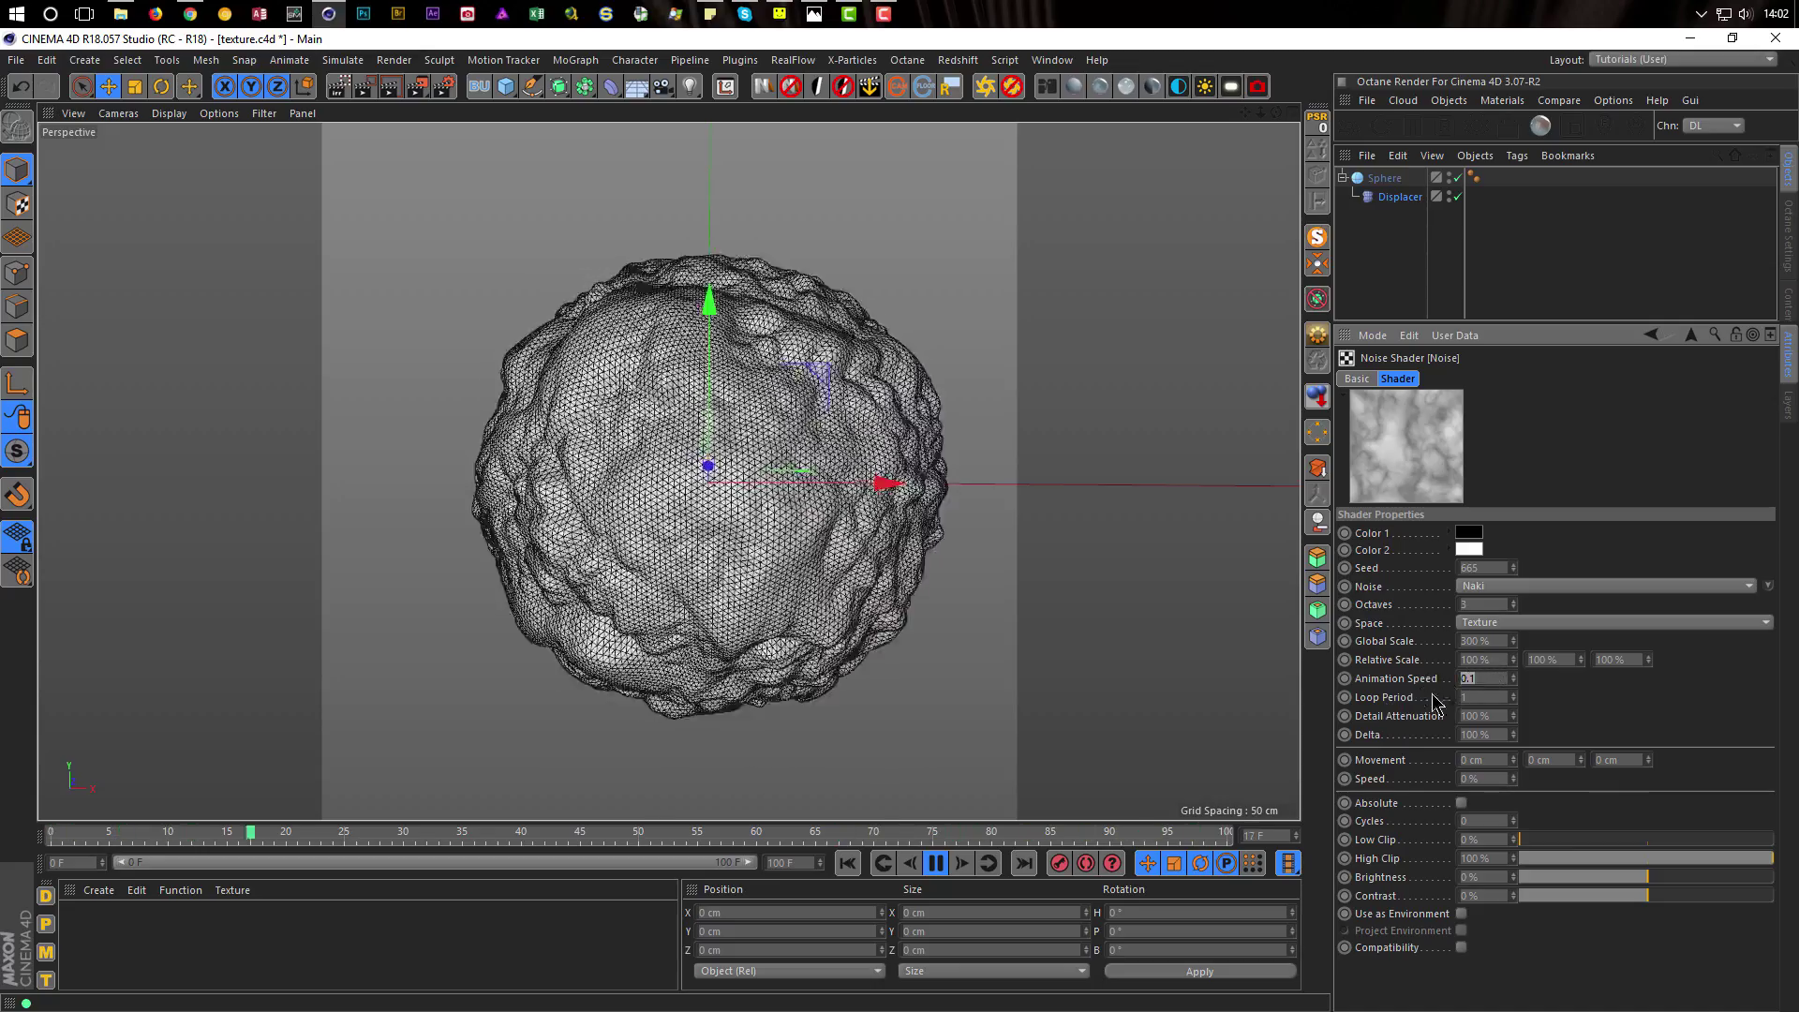
Raise the noise's loop period during playback, trying 2, 3 and 4 before setting it to 6
{"action": "left_click", "coordinate": [1490, 704]}
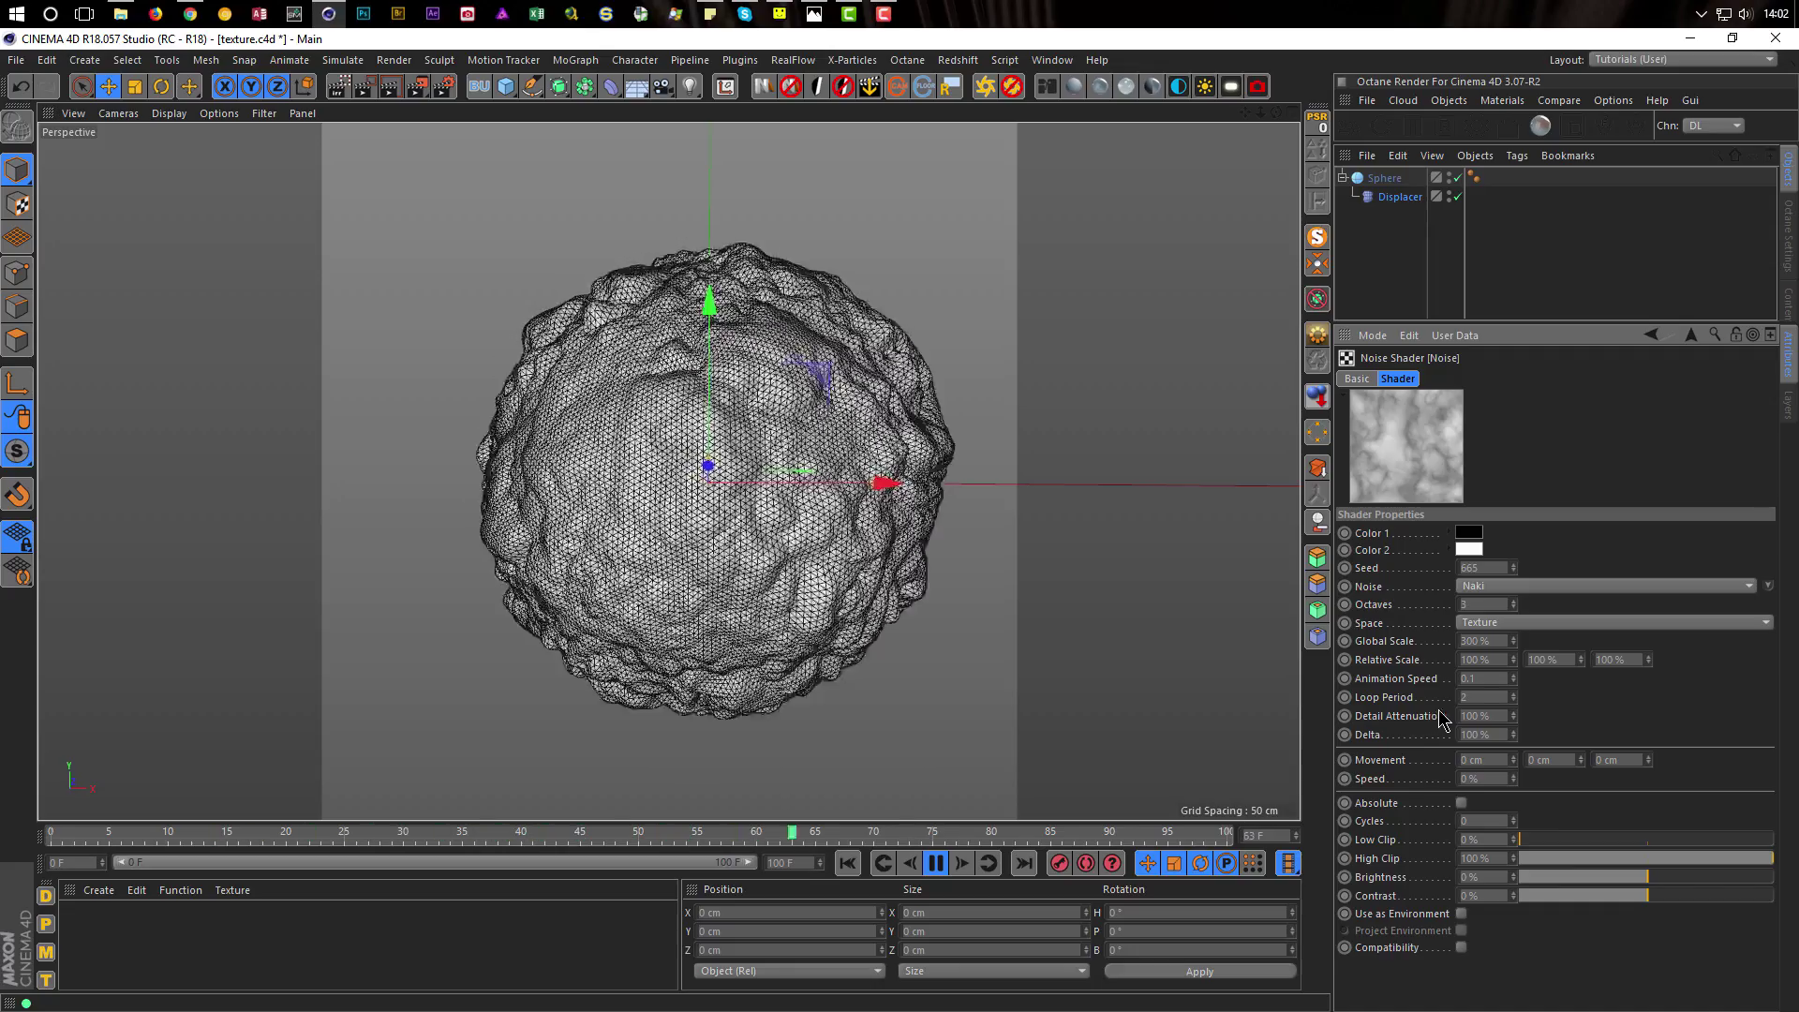
{"action": "left_click", "coordinate": [1468, 698]}
{"action": "key", "text": "Return"}
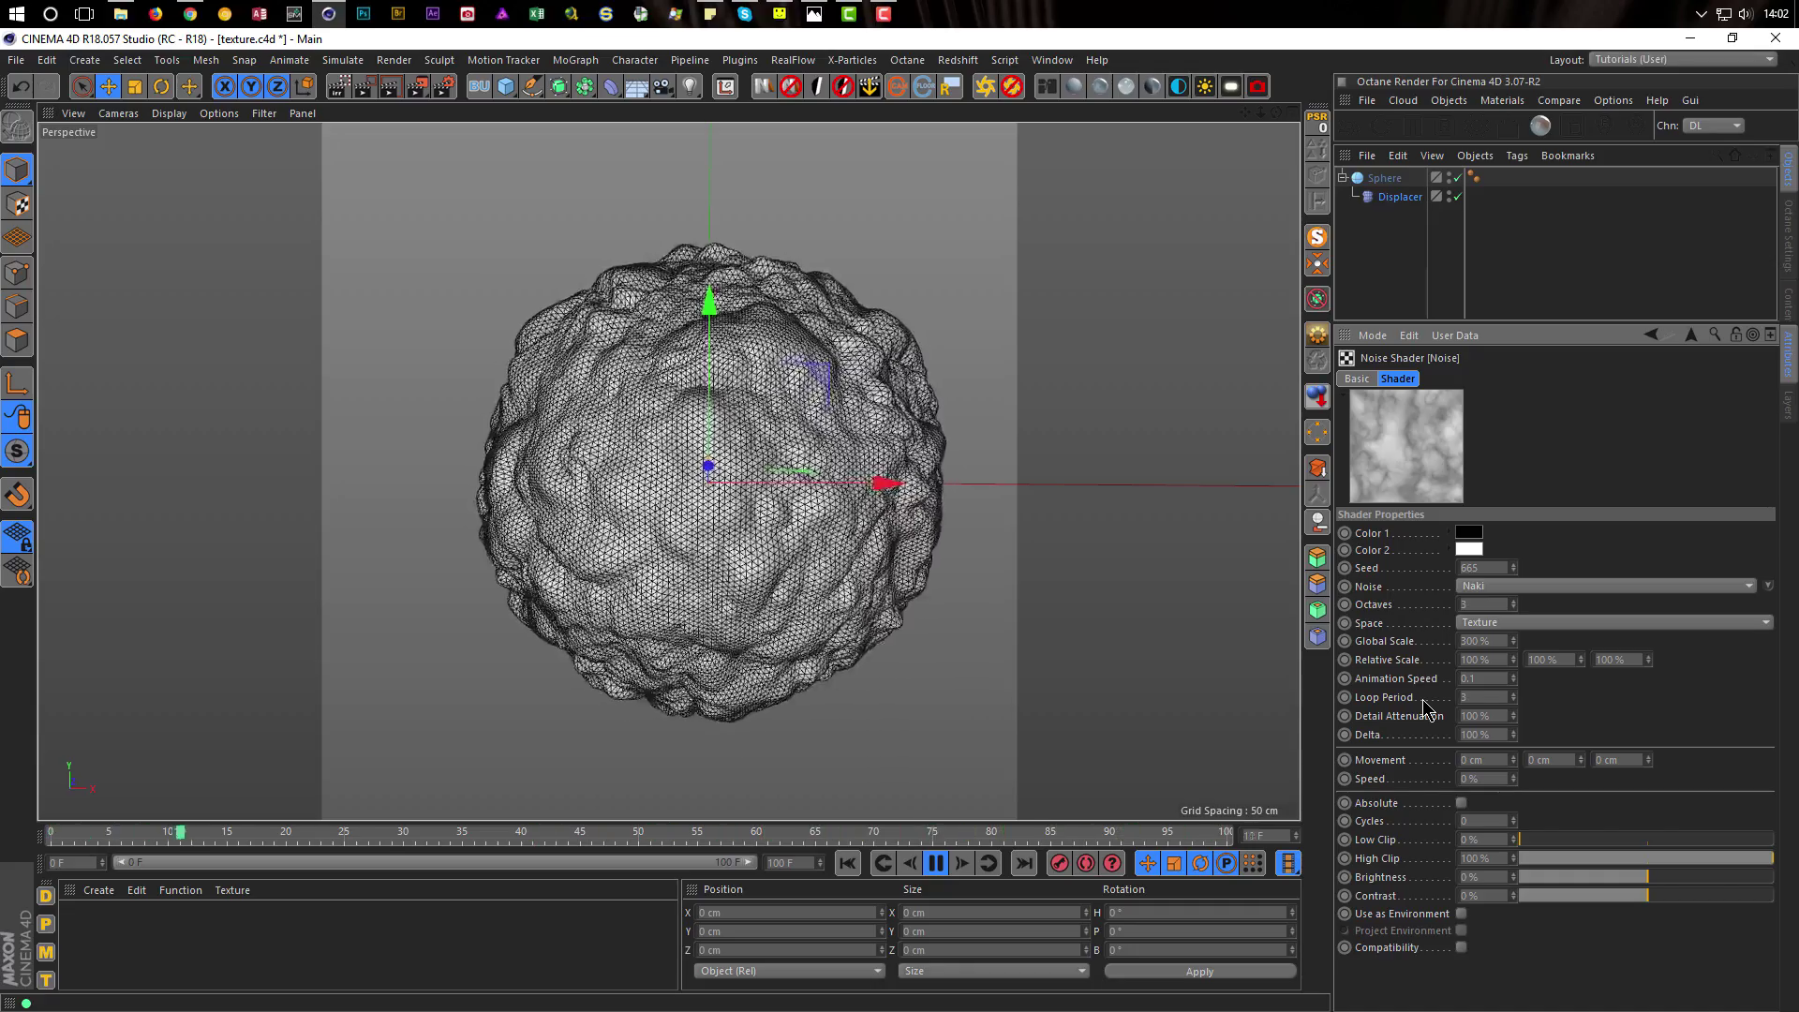
{"action": "left_click_drag", "start_coordinate": [1490, 700], "coordinate": [1387, 712]}
{"action": "type", "text": "4"}
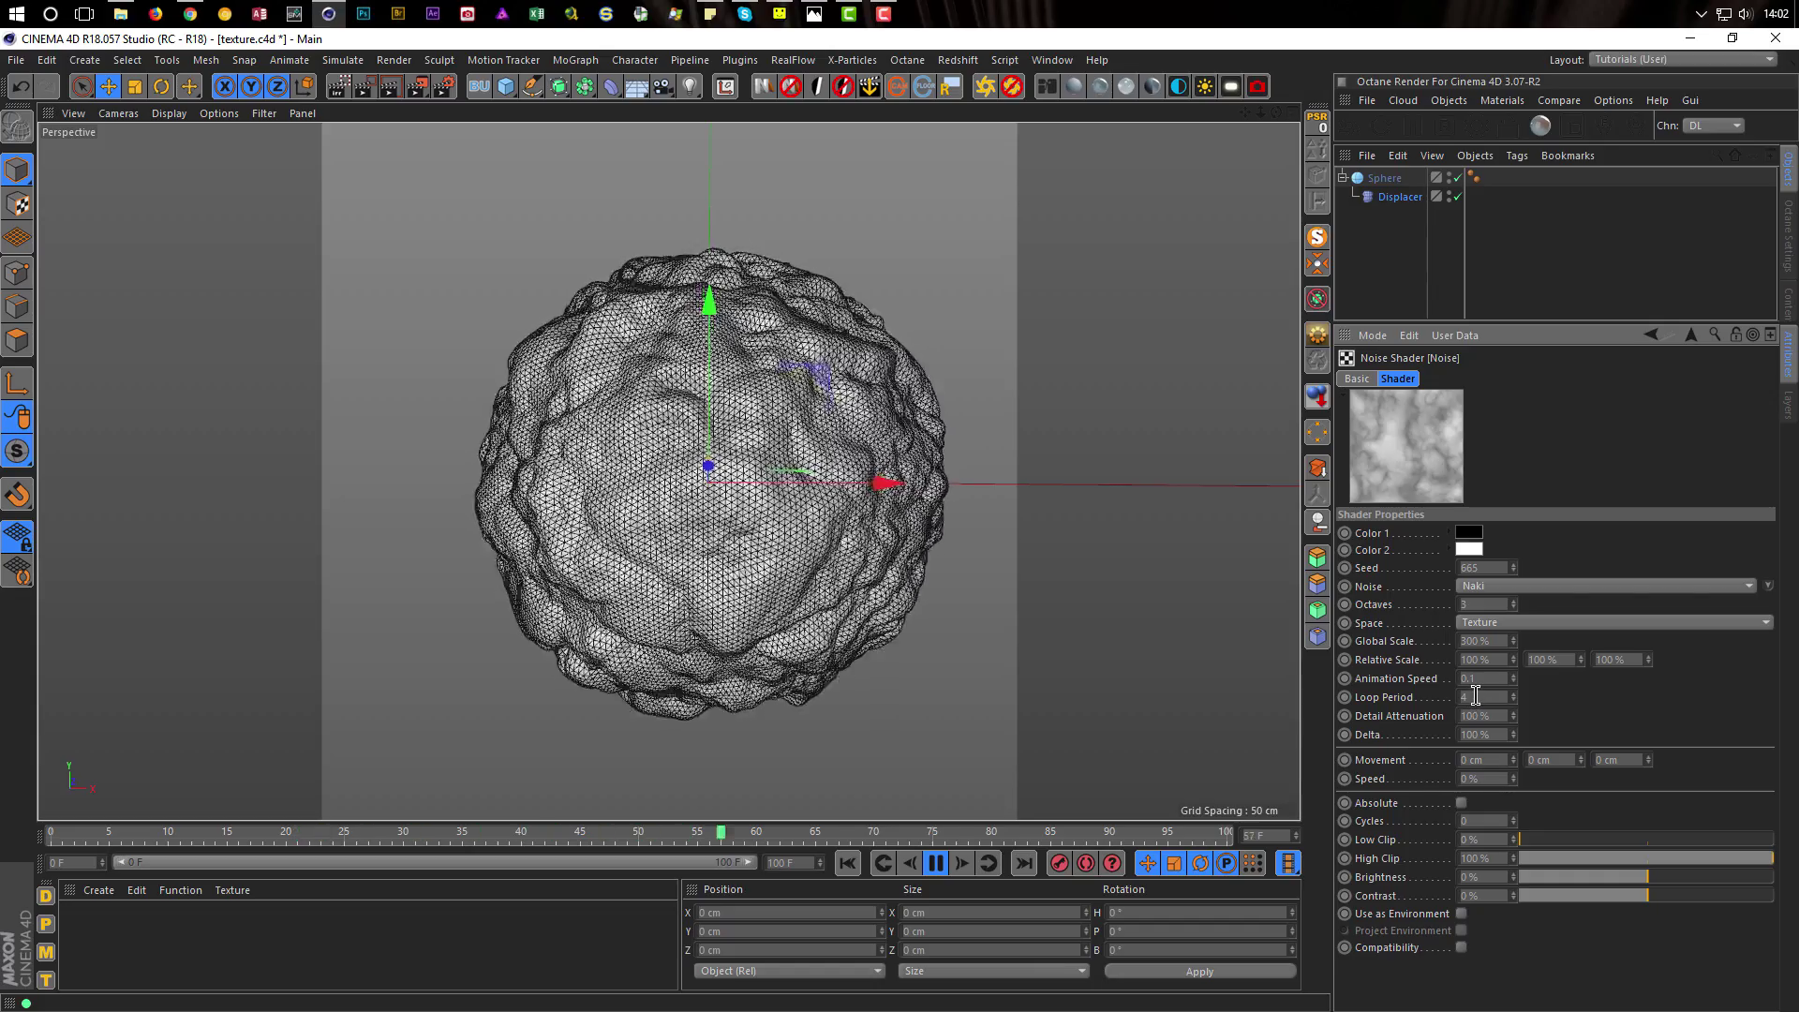
{"action": "left_click_drag", "start_coordinate": [1476, 696], "coordinate": [1434, 700]}
{"action": "type", "text": "8"}
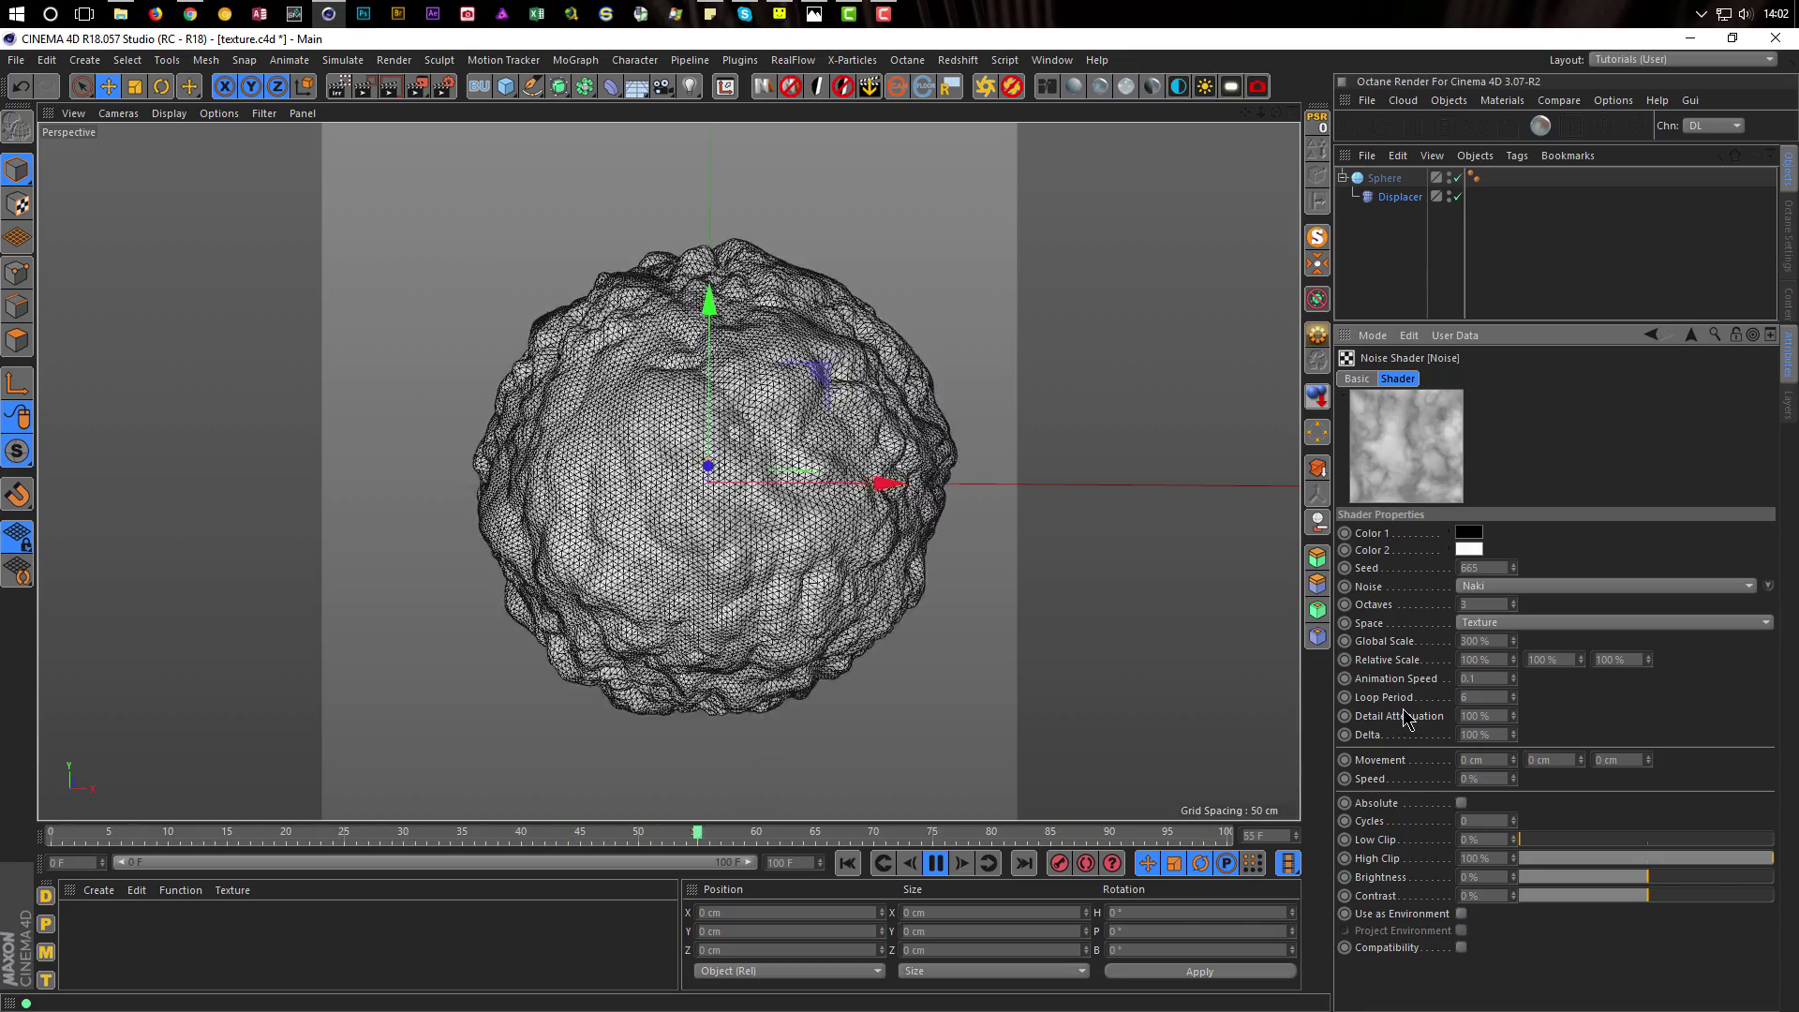
Try the noise with a loop period of 22 at animation speeds 1 and 0.5, and with a loop period of 8
{"action": "double_click", "coordinate": [1490, 699]}
{"action": "type", "text": "40"}
{"action": "key", "text": "Return"}
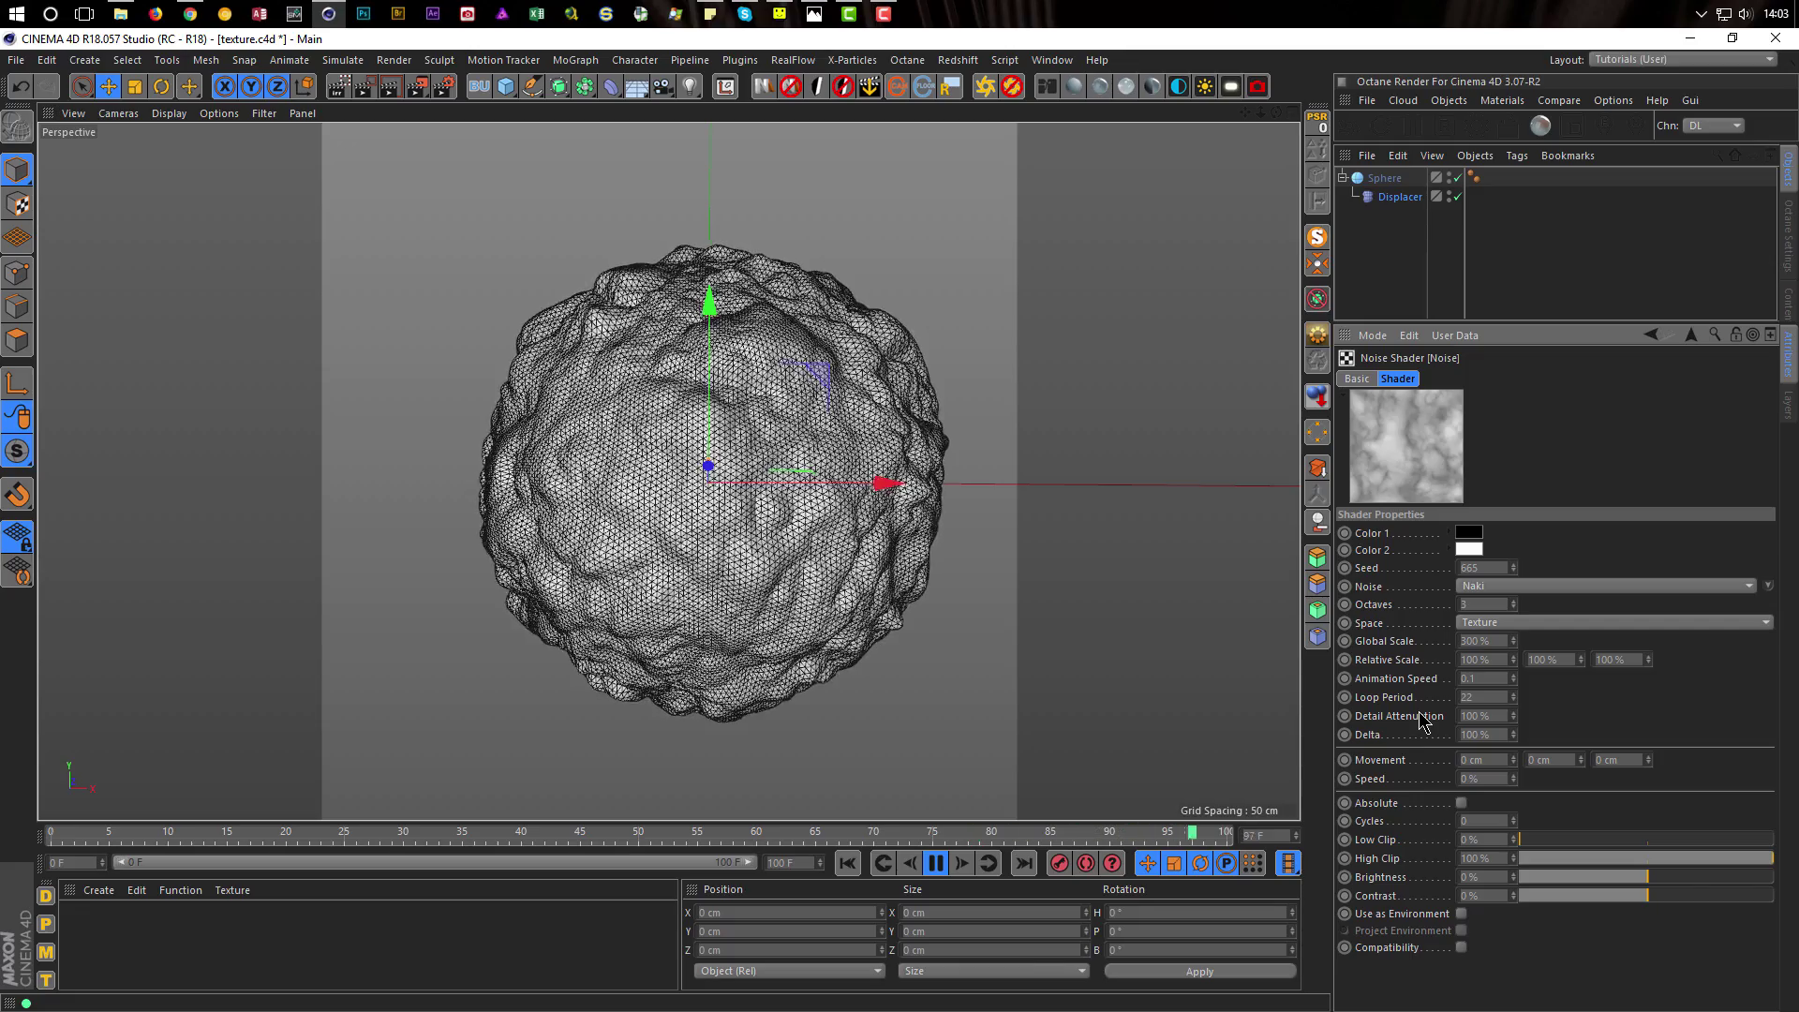
{"action": "left_click_drag", "start_coordinate": [1481, 678], "coordinate": [1398, 693]}
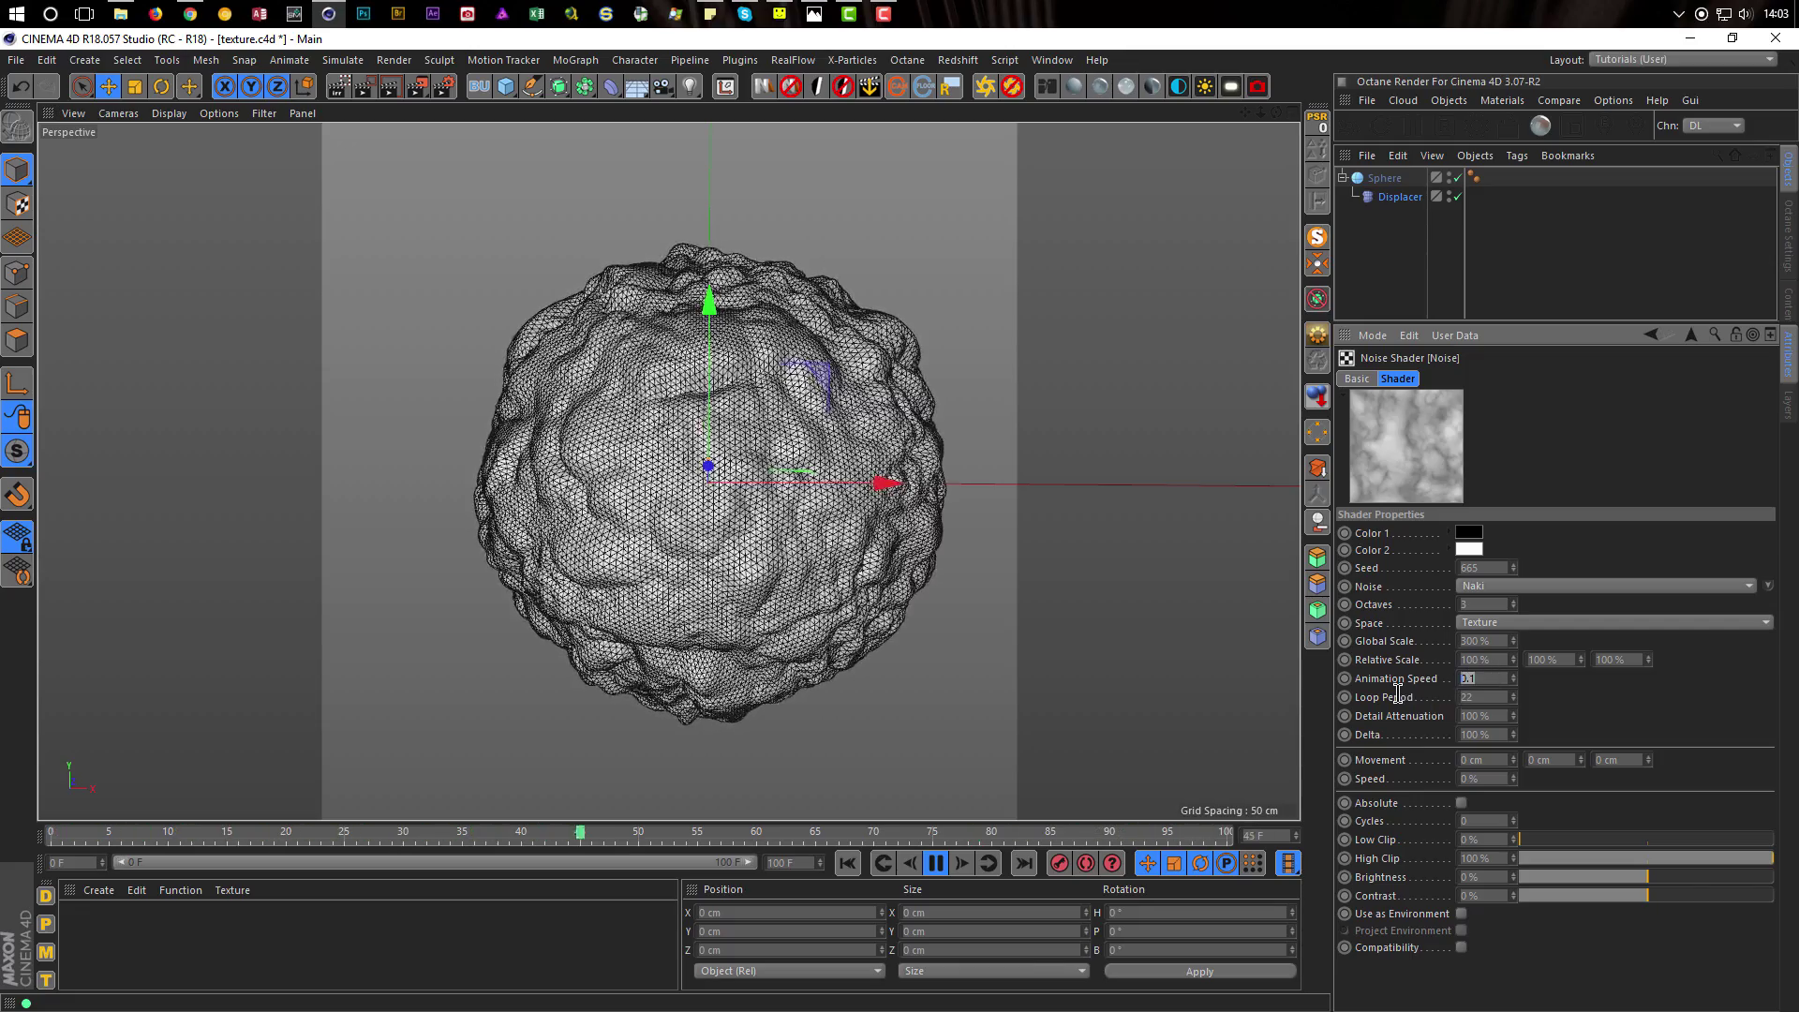
{"action": "type", "text": "1"}
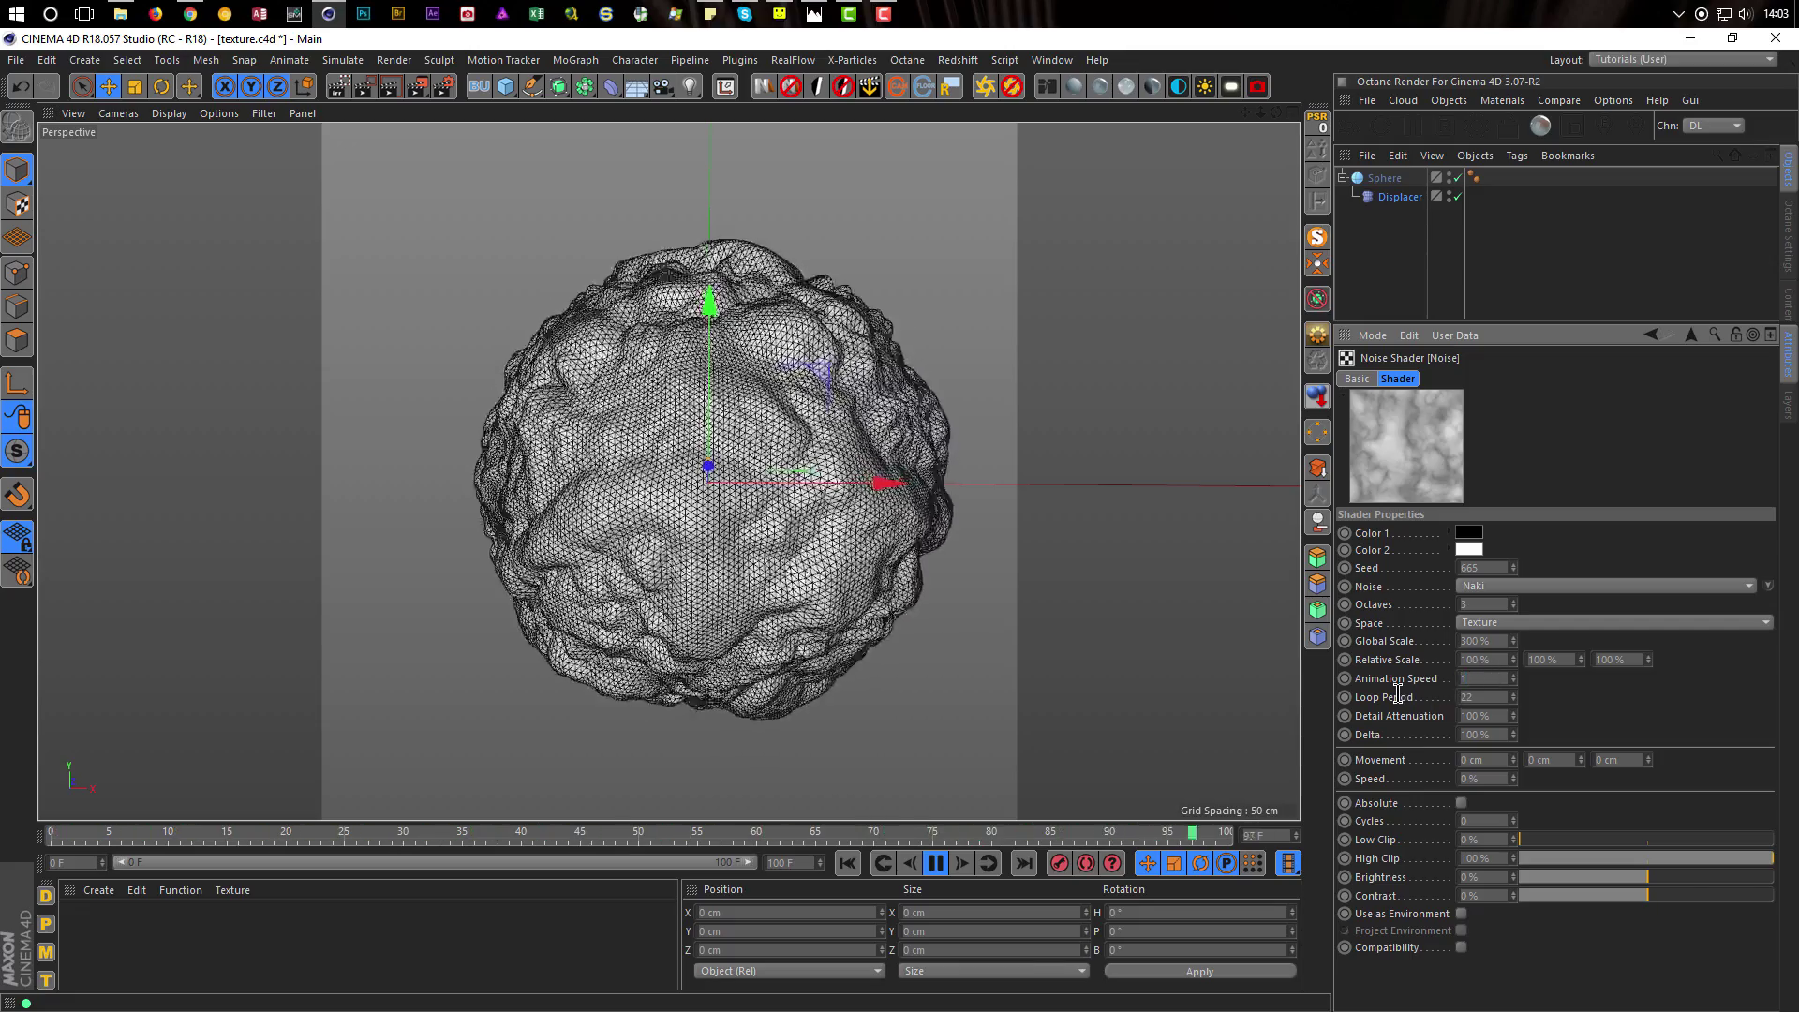
{"action": "left_click_drag", "start_coordinate": [1486, 678], "coordinate": [1409, 704]}
{"action": "type", "text": "0.5"}
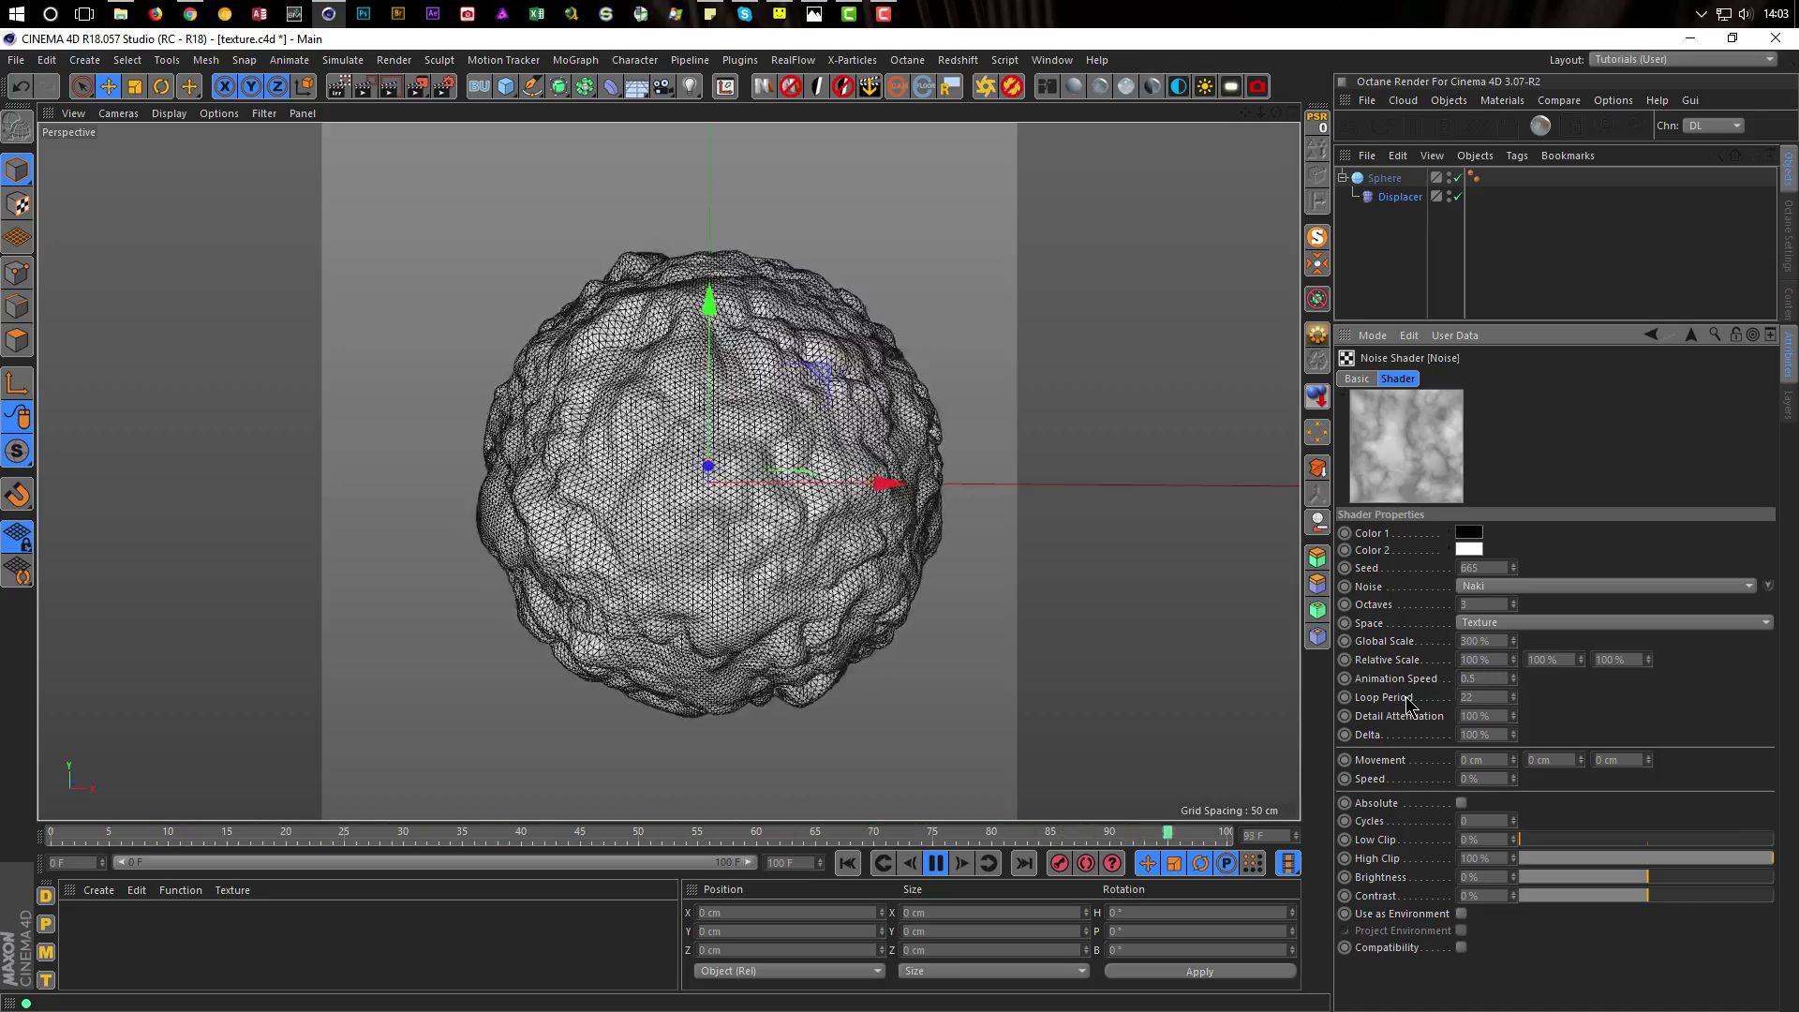
{"action": "left_click_drag", "start_coordinate": [1479, 699], "coordinate": [1413, 715]}
{"action": "type", "text": "8"}
{"action": "key", "text": "Return"}
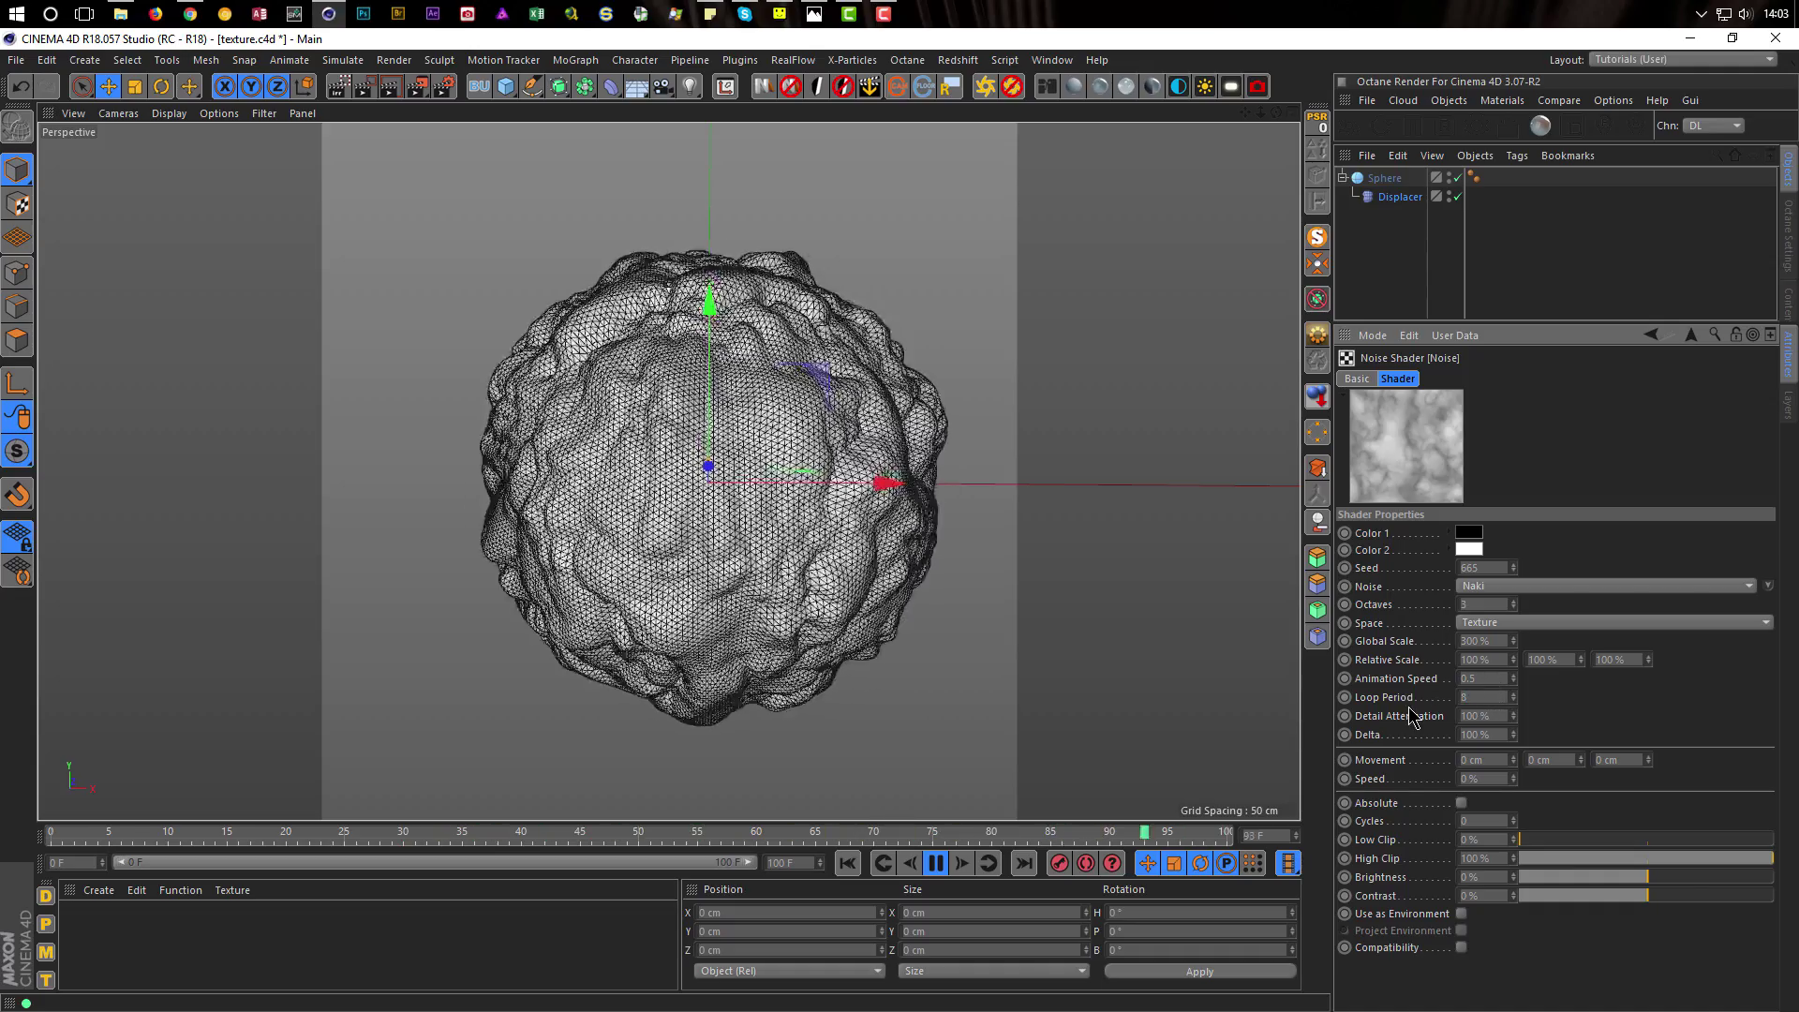
Set the noise's animation speed to 0.1 and its loop period to 4, and stop the playback
{"action": "left_click_drag", "start_coordinate": [1498, 679], "coordinate": [1399, 689]}
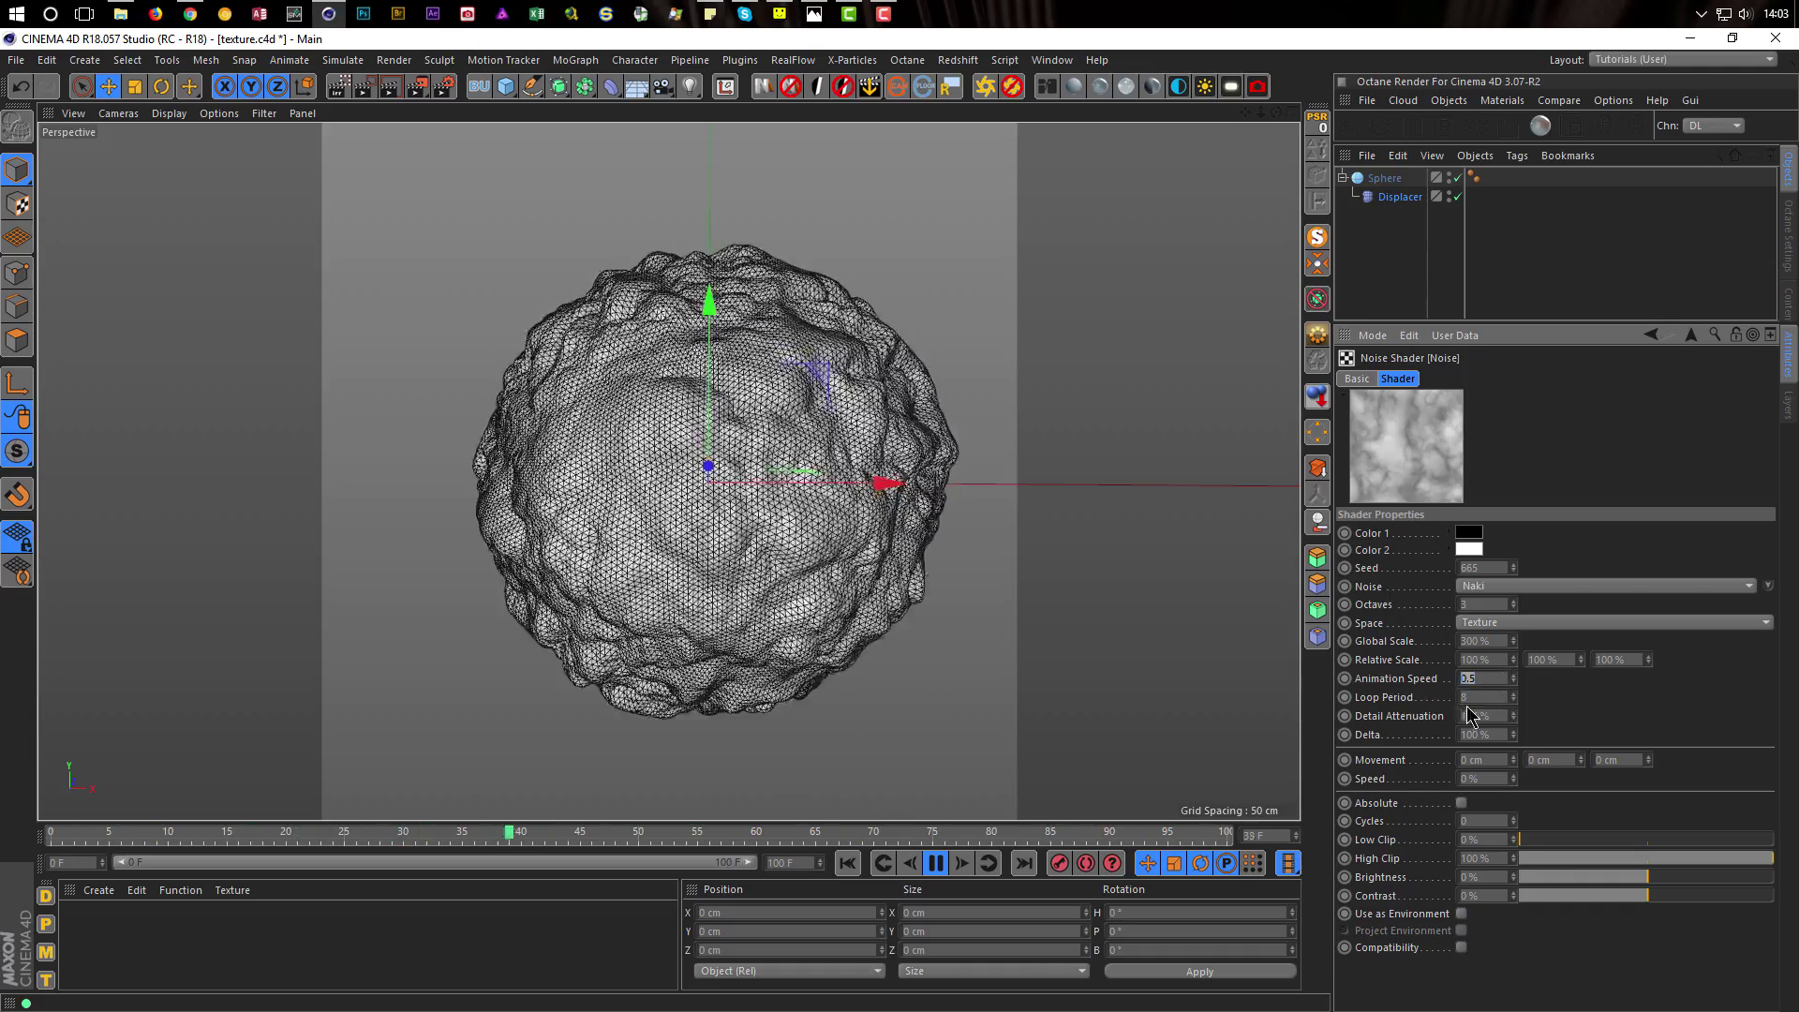
{"action": "type", "text": "0.1"}
{"action": "key", "text": "Return"}
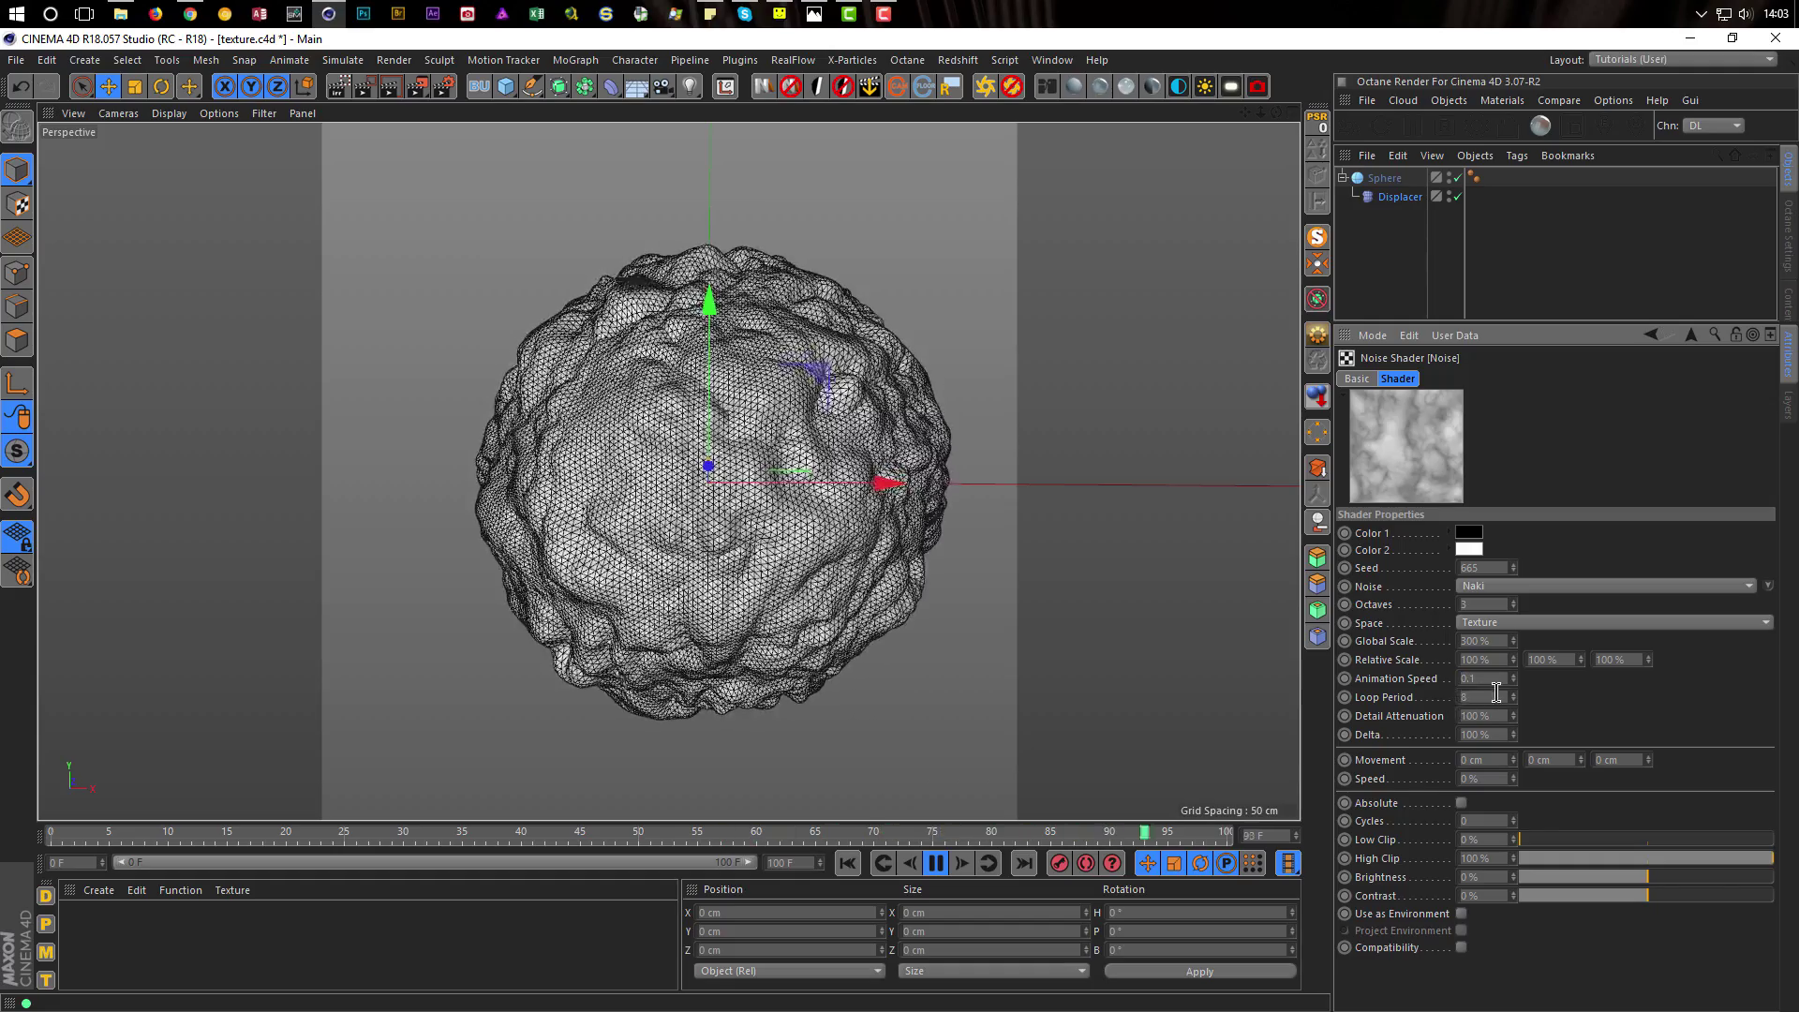
{"action": "left_click_drag", "start_coordinate": [1480, 698], "coordinate": [1410, 728]}
{"action": "type", "text": "4"}
{"action": "key", "text": "Return"}
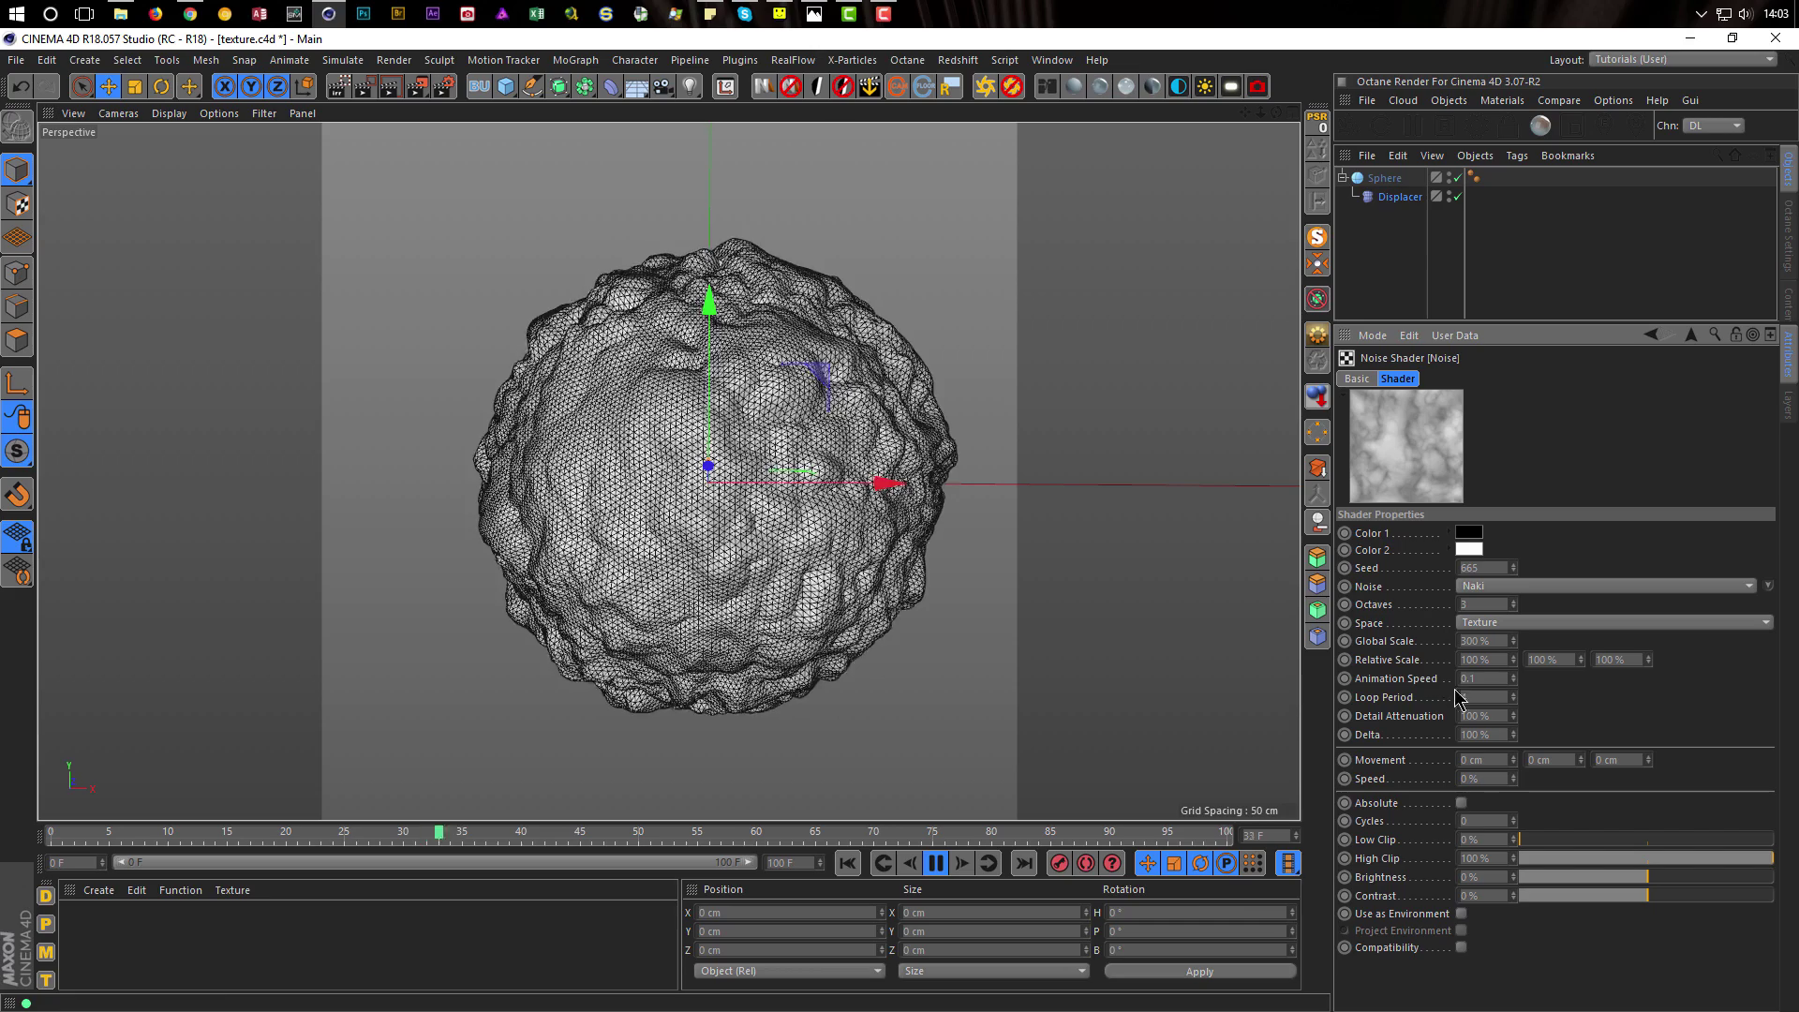
{"action": "left_click", "coordinate": [936, 863]}
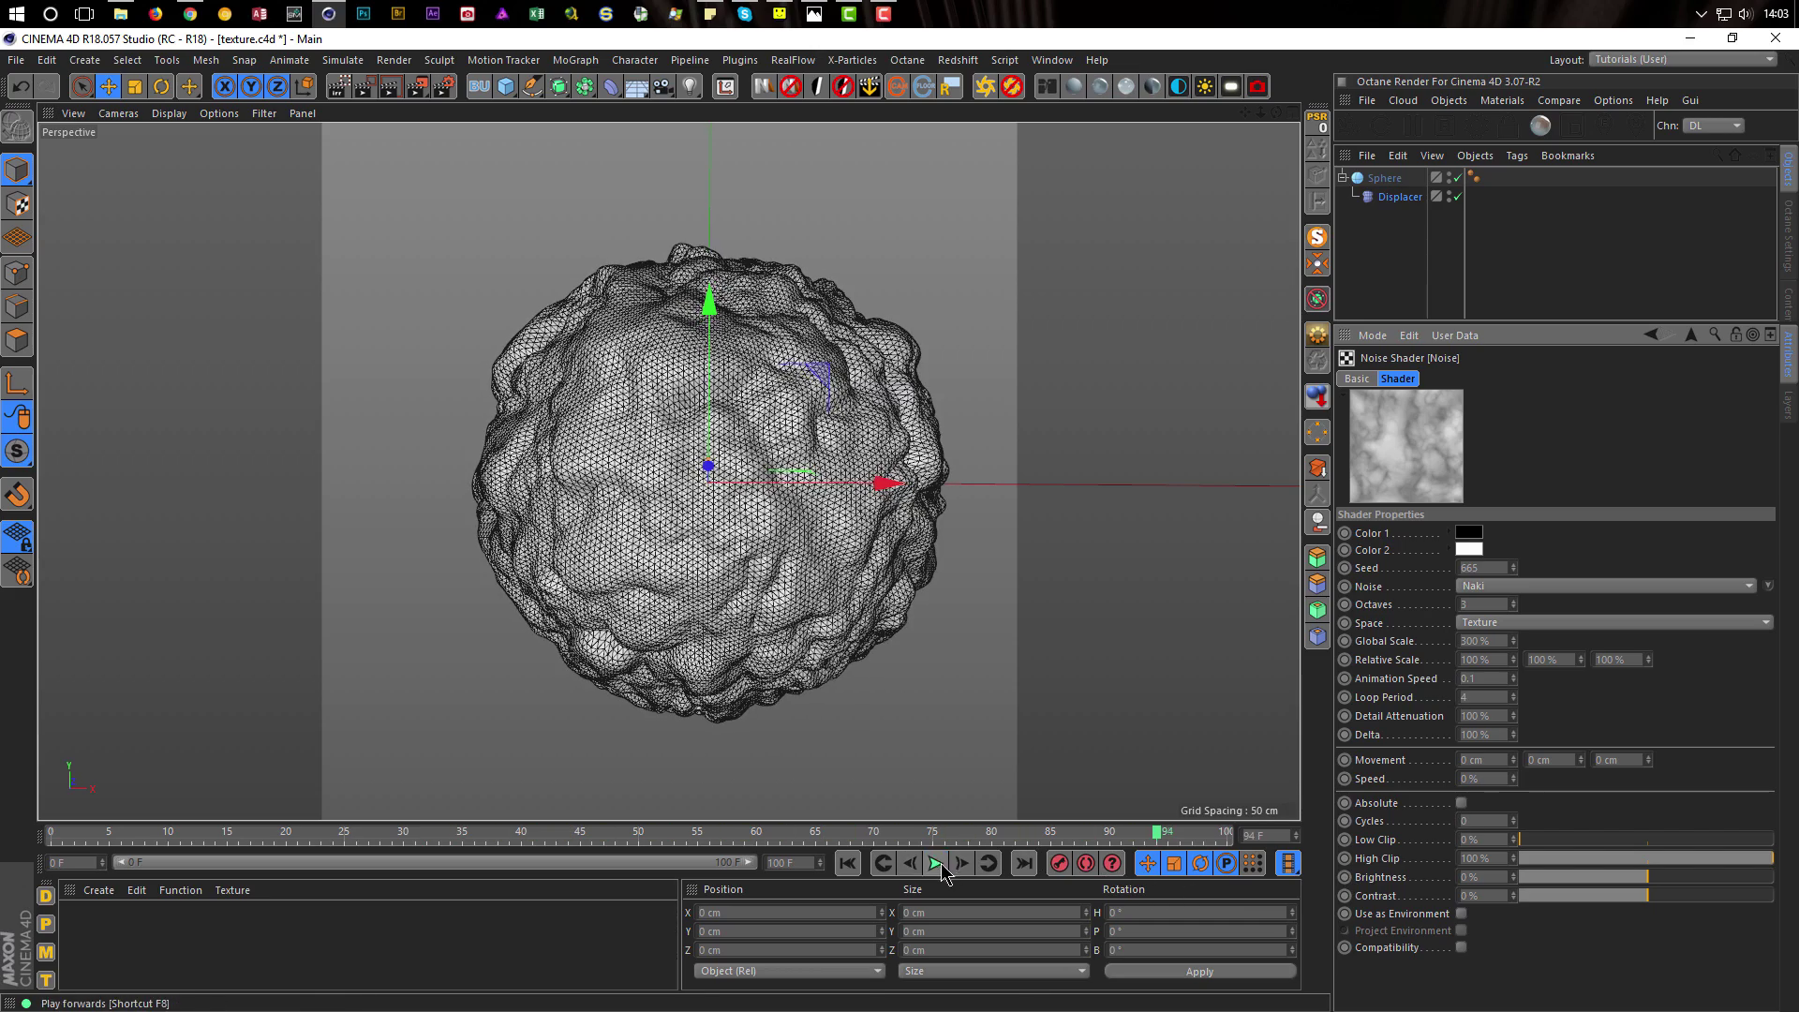
Duplicate the Displacer beneath the original under the Sphere and set the copy's displacement type to Intensity
{"action": "left_click", "coordinate": [1405, 199]}
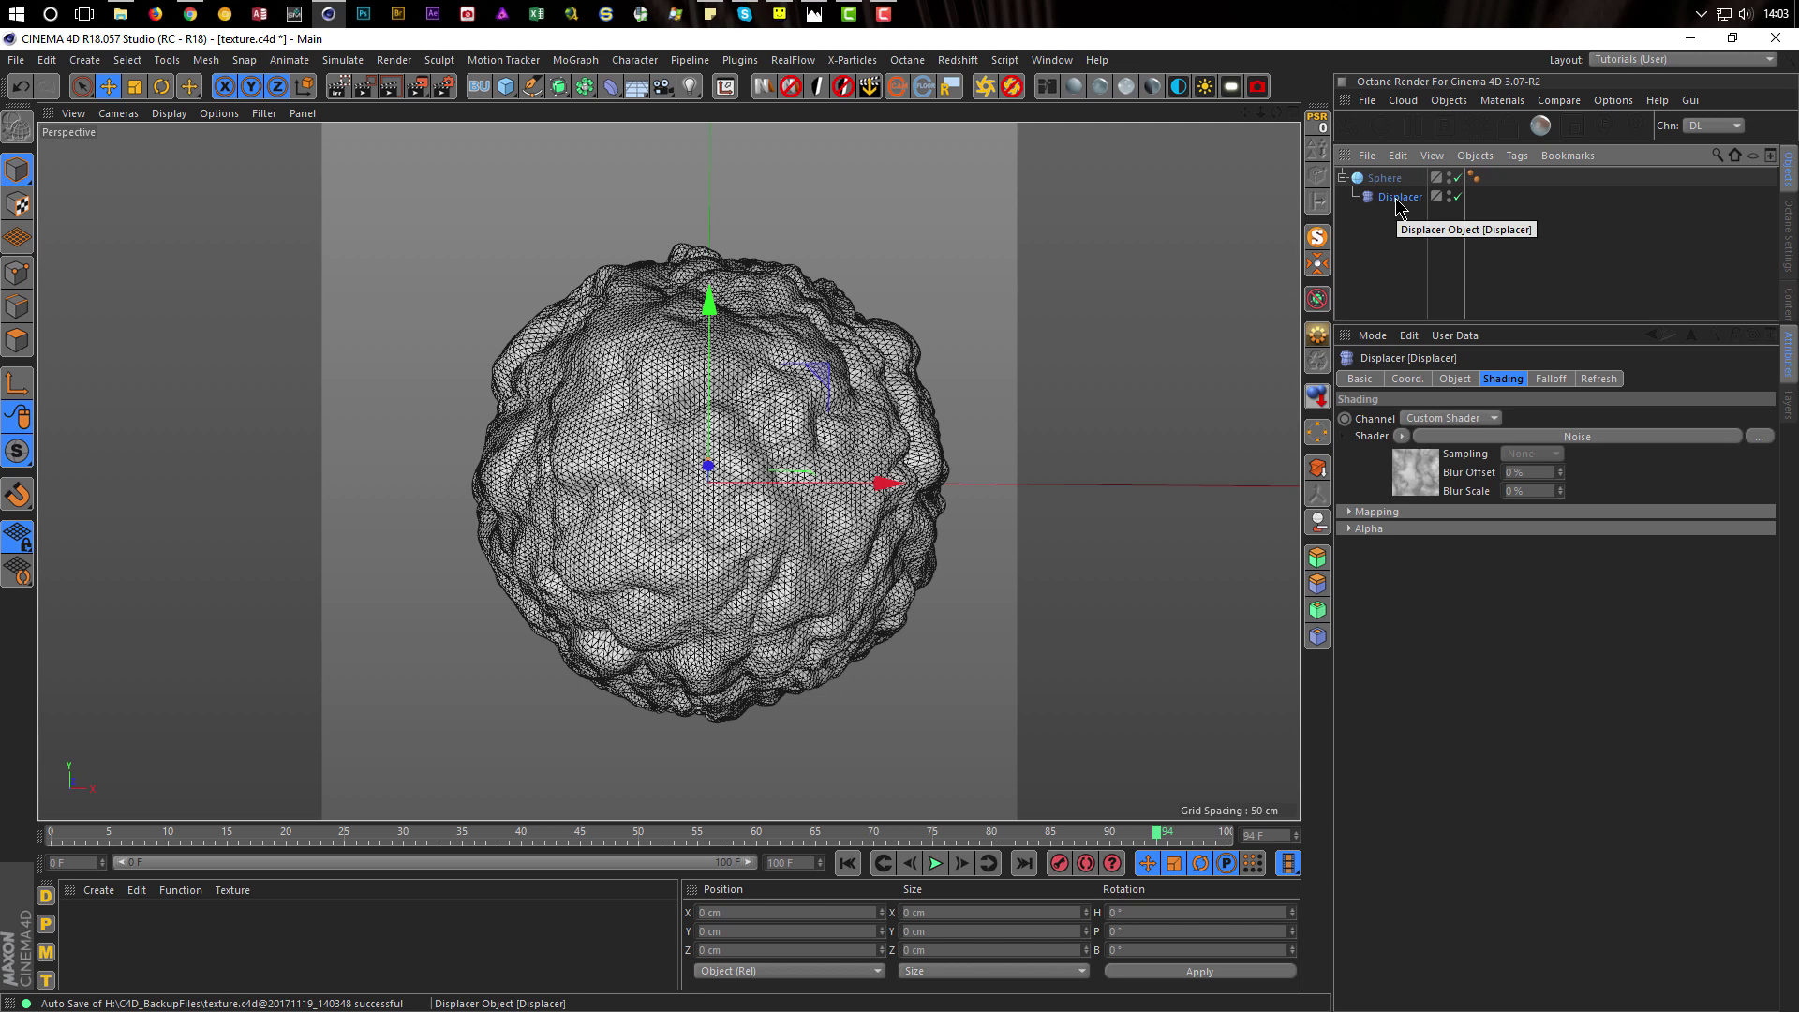
{"action": "left_click_drag", "start_coordinate": [1400, 208], "coordinate": [1396, 225], "text": "ctrl"}
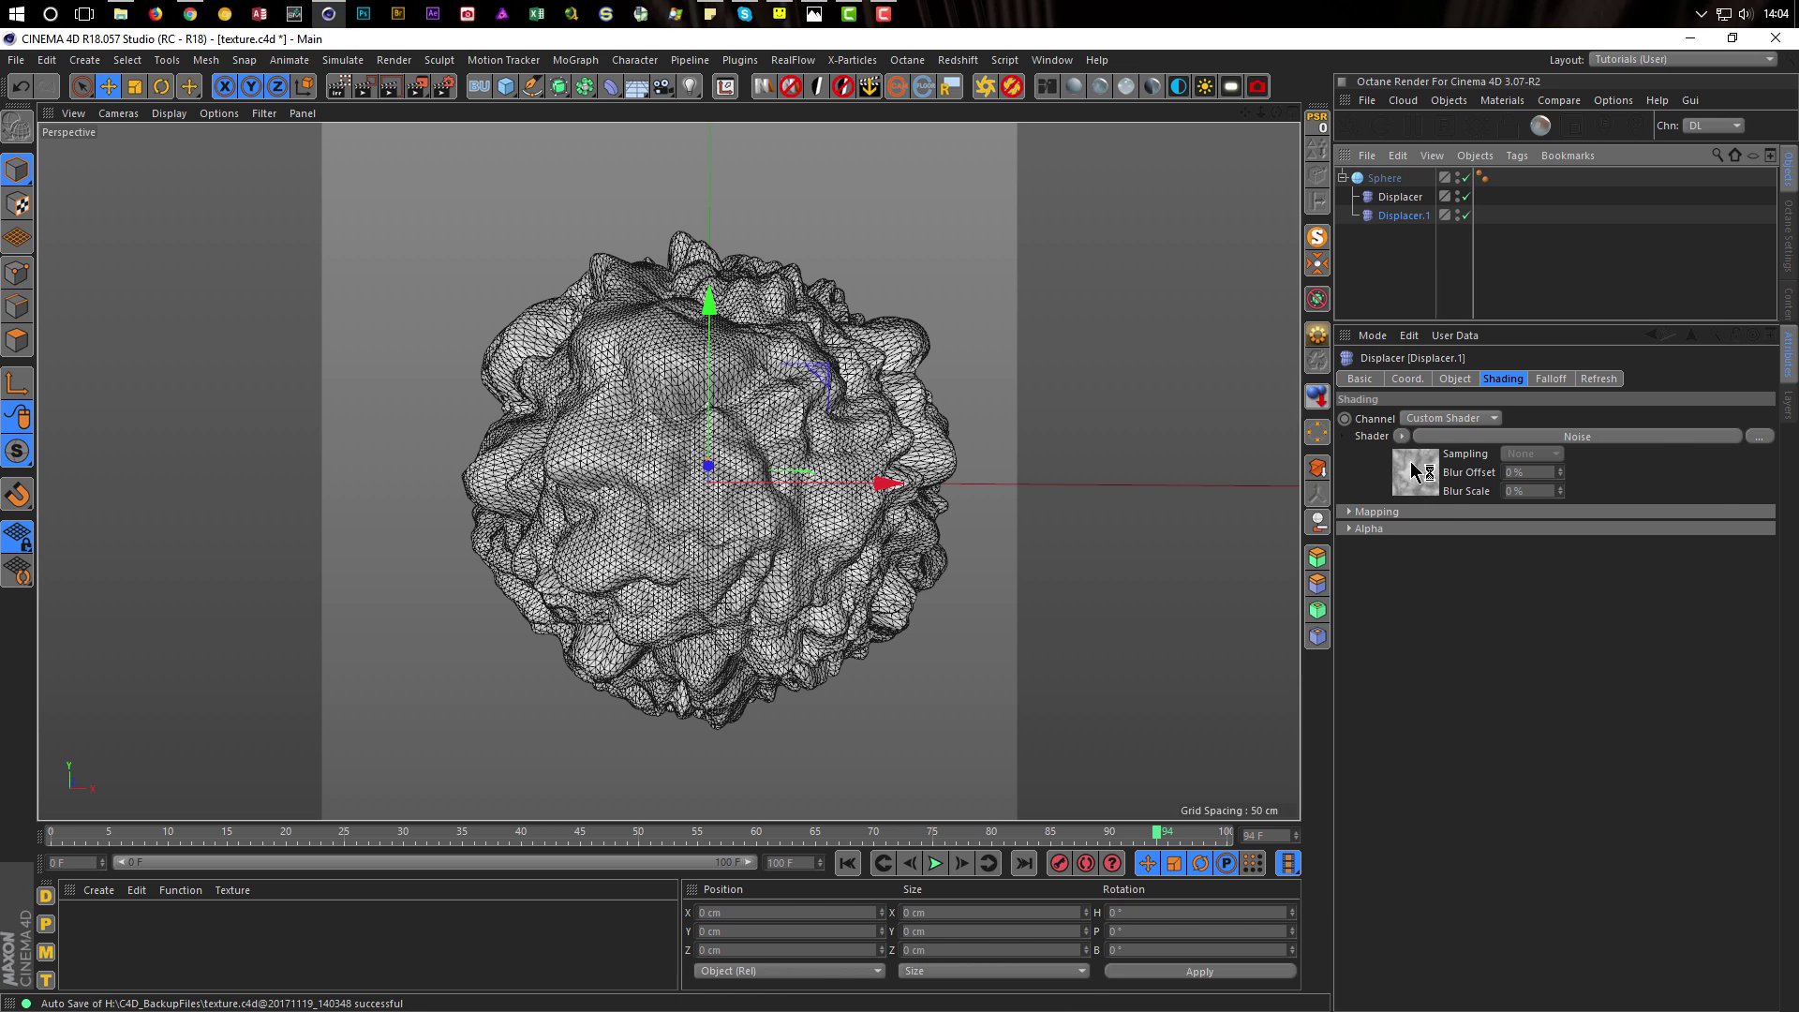
{"action": "left_click", "coordinate": [1457, 379]}
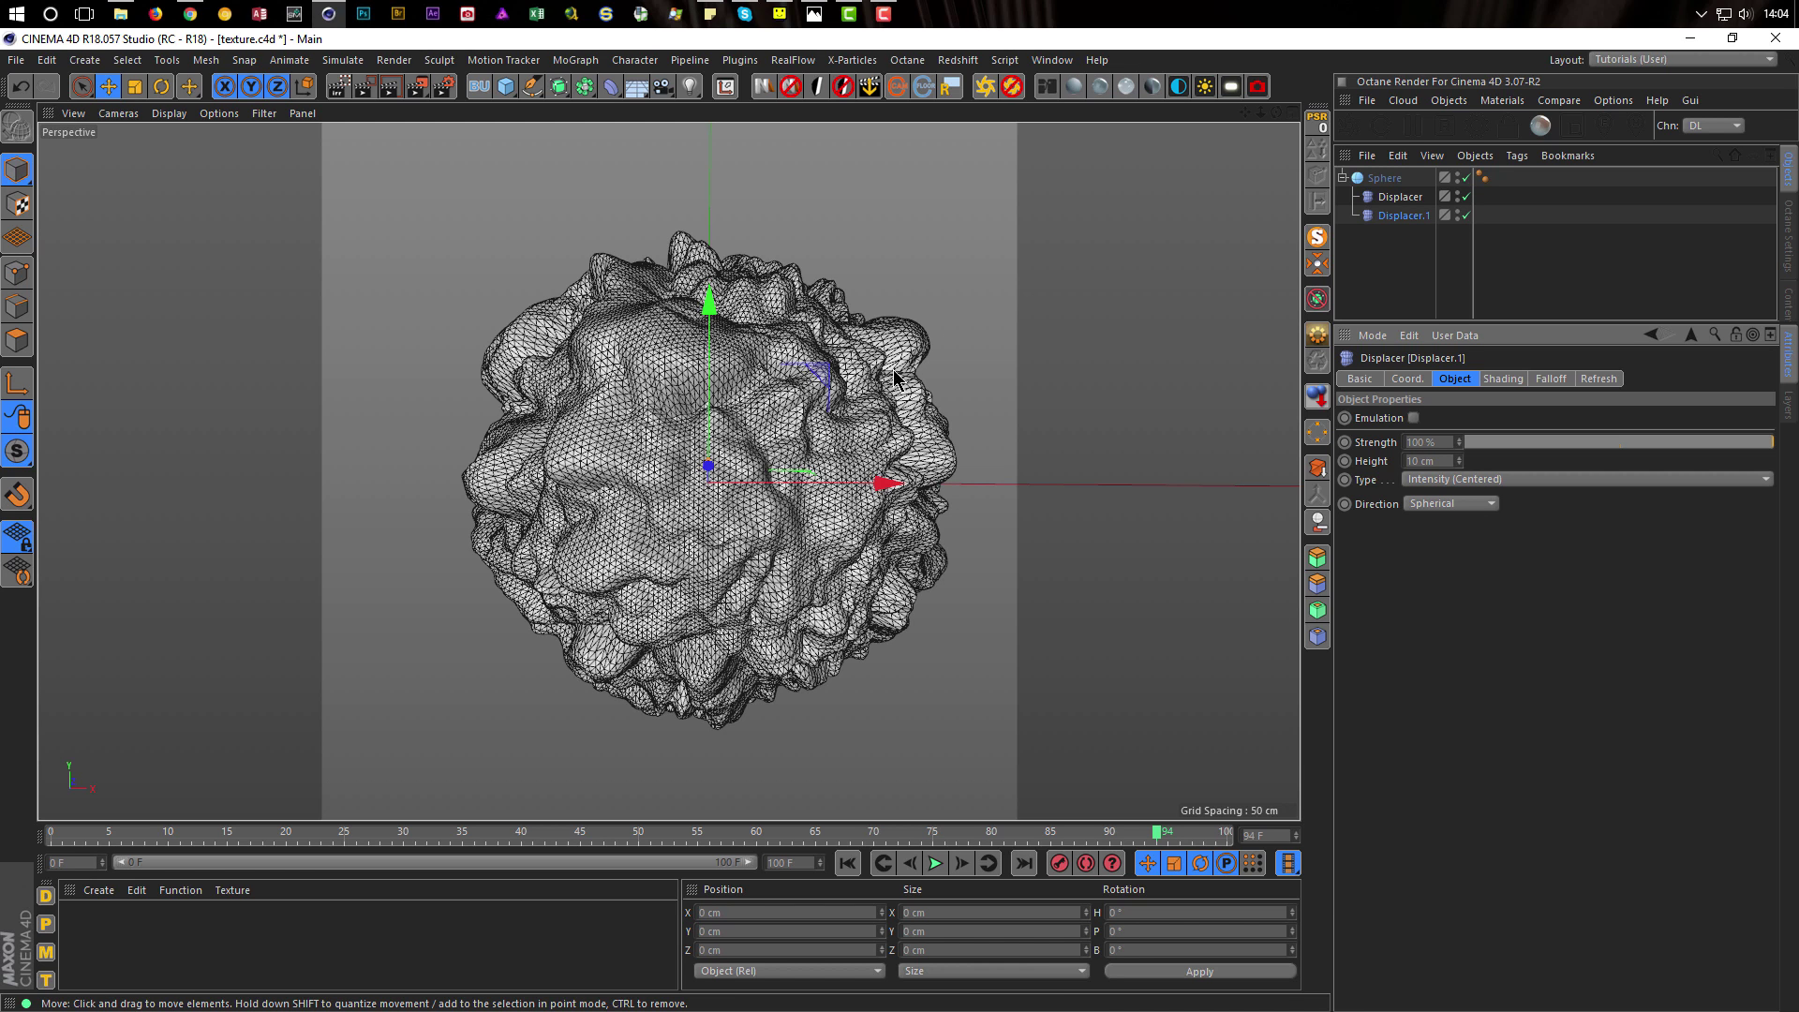
{"action": "left_click", "coordinate": [1468, 487]}
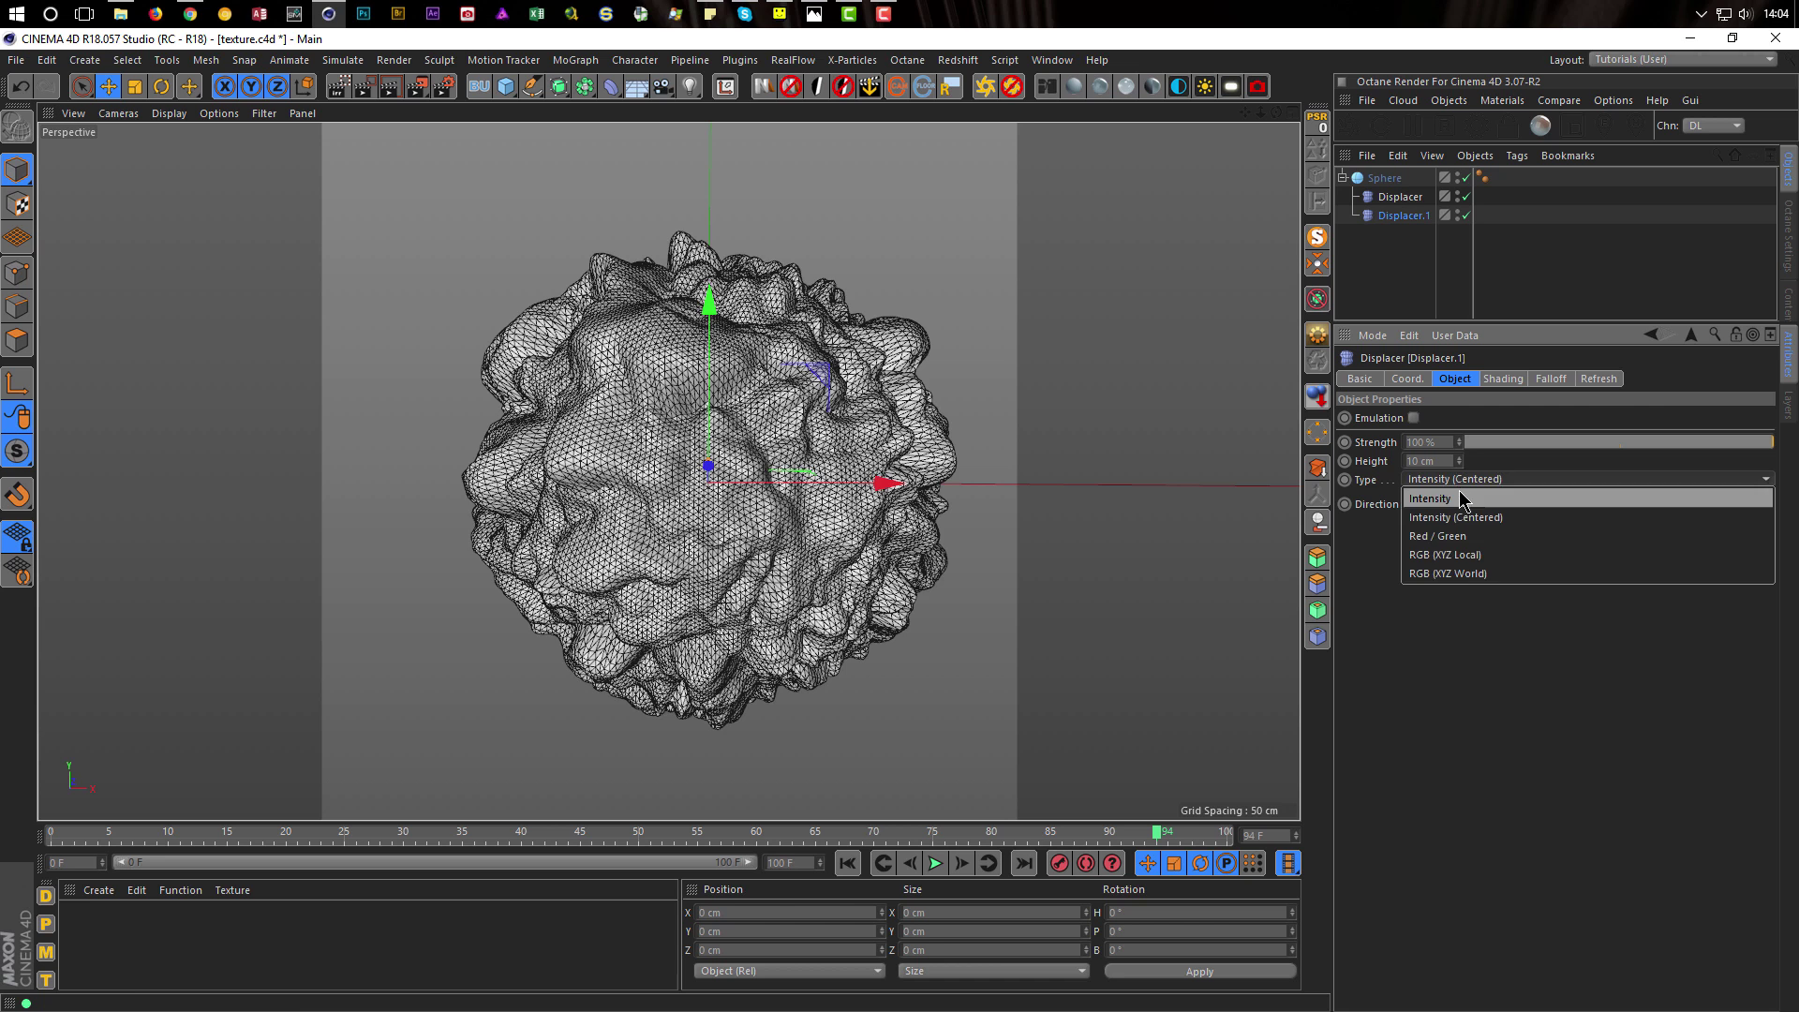
{"action": "left_click", "coordinate": [1462, 503]}
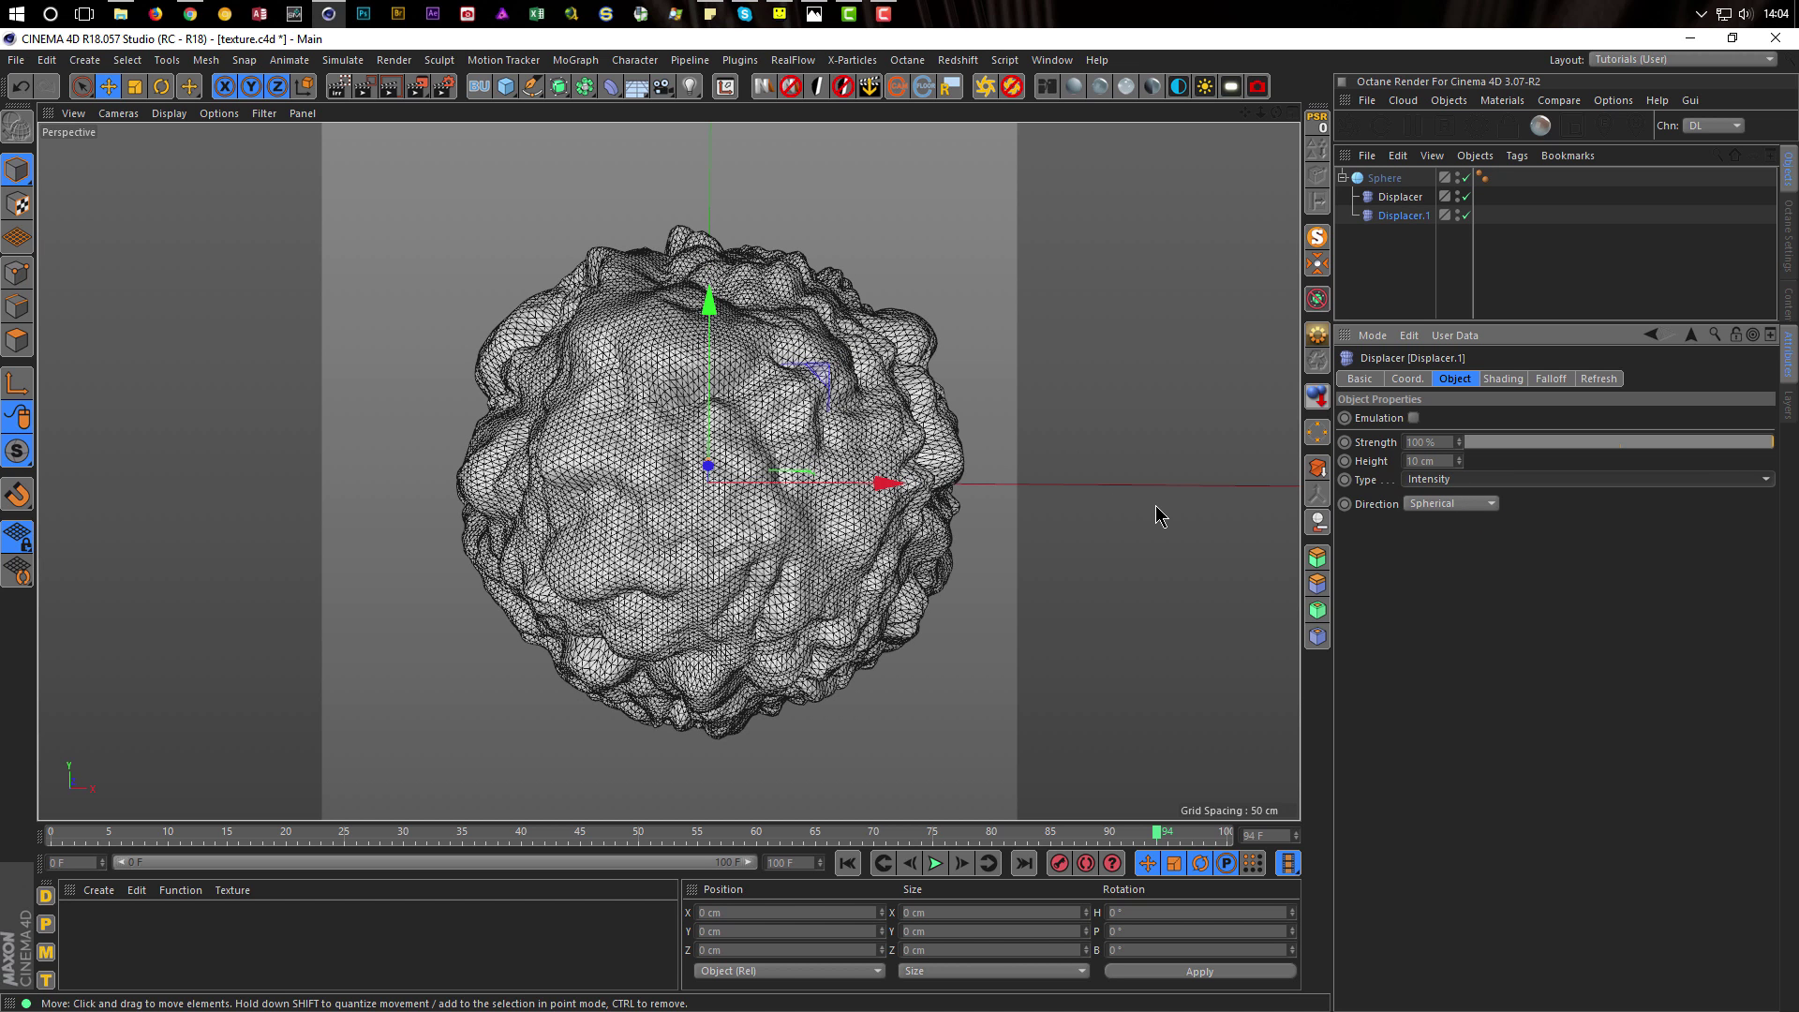
Change the noise type in the duplicate displacer's shader to Cranal
{"action": "left_click", "coordinate": [1504, 381]}
{"action": "left_click", "coordinate": [1417, 478]}
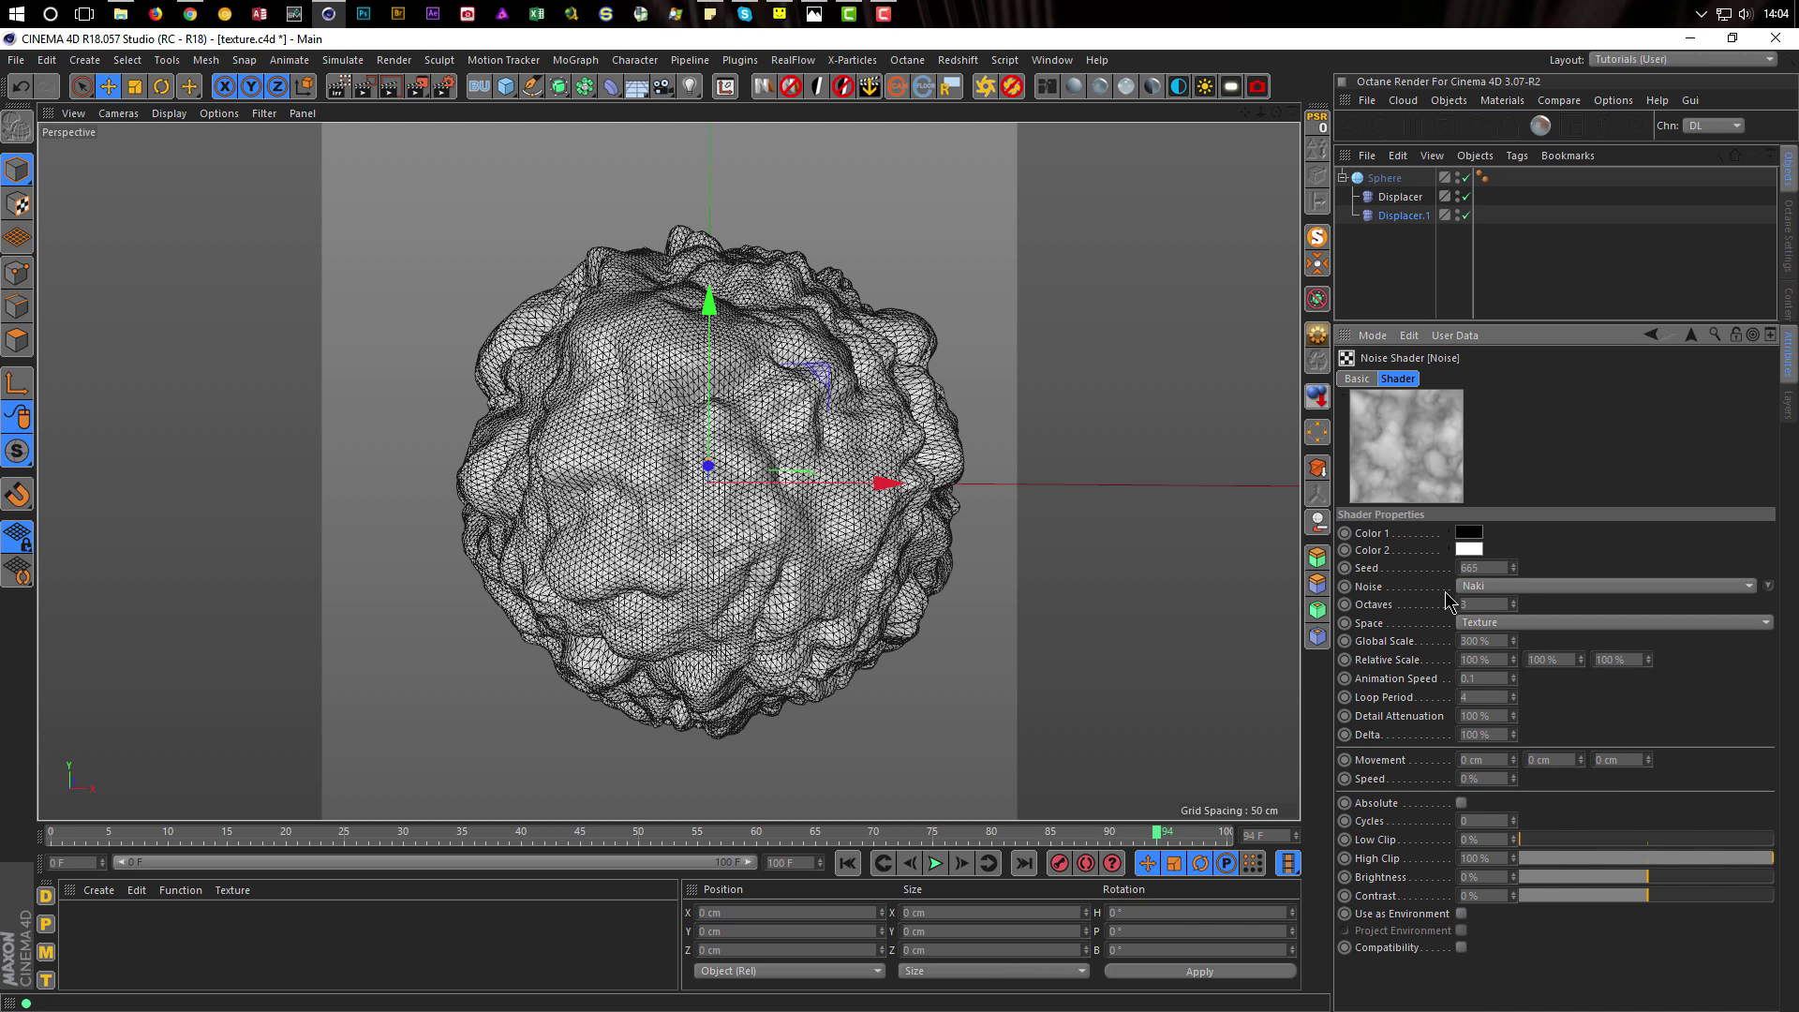
{"action": "left_click", "coordinate": [1517, 591]}
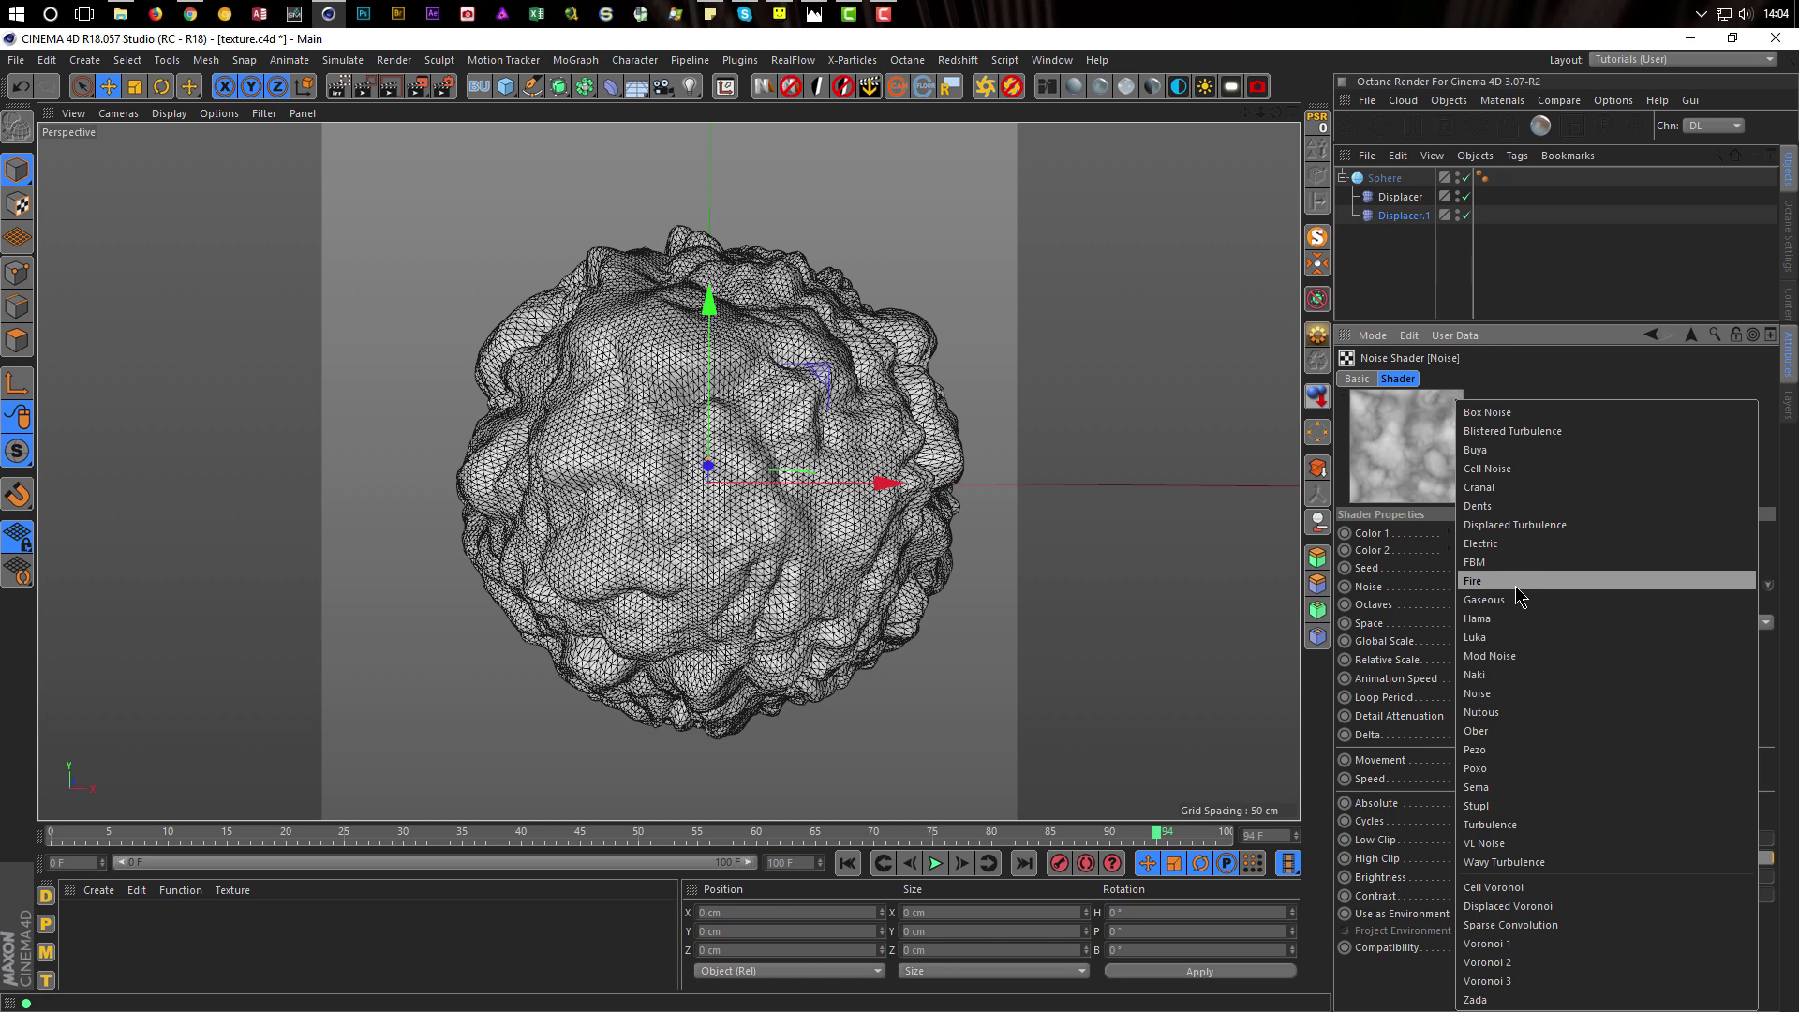
{"action": "left_click", "coordinate": [1567, 488]}
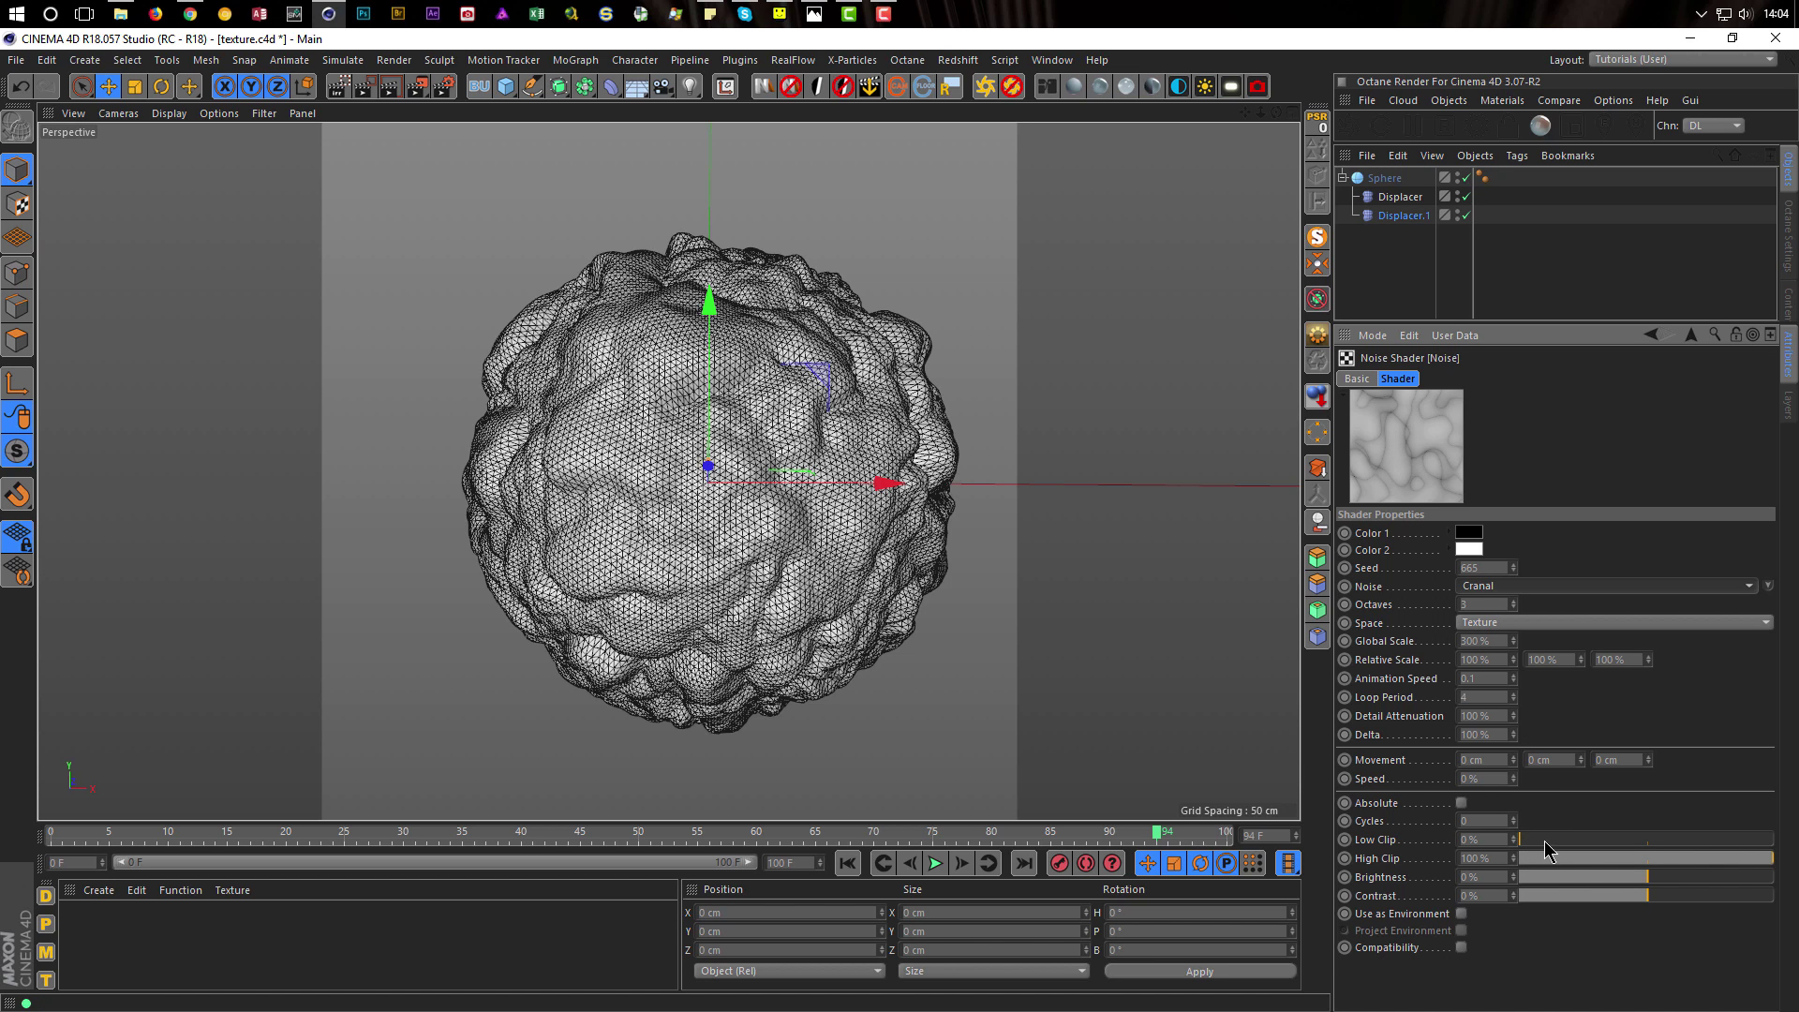
Set the Cranal noise's global scale to 1000%, its octaves to 1 and its low clip to 50%
{"action": "left_click_drag", "start_coordinate": [1545, 840], "coordinate": [1623, 838]}
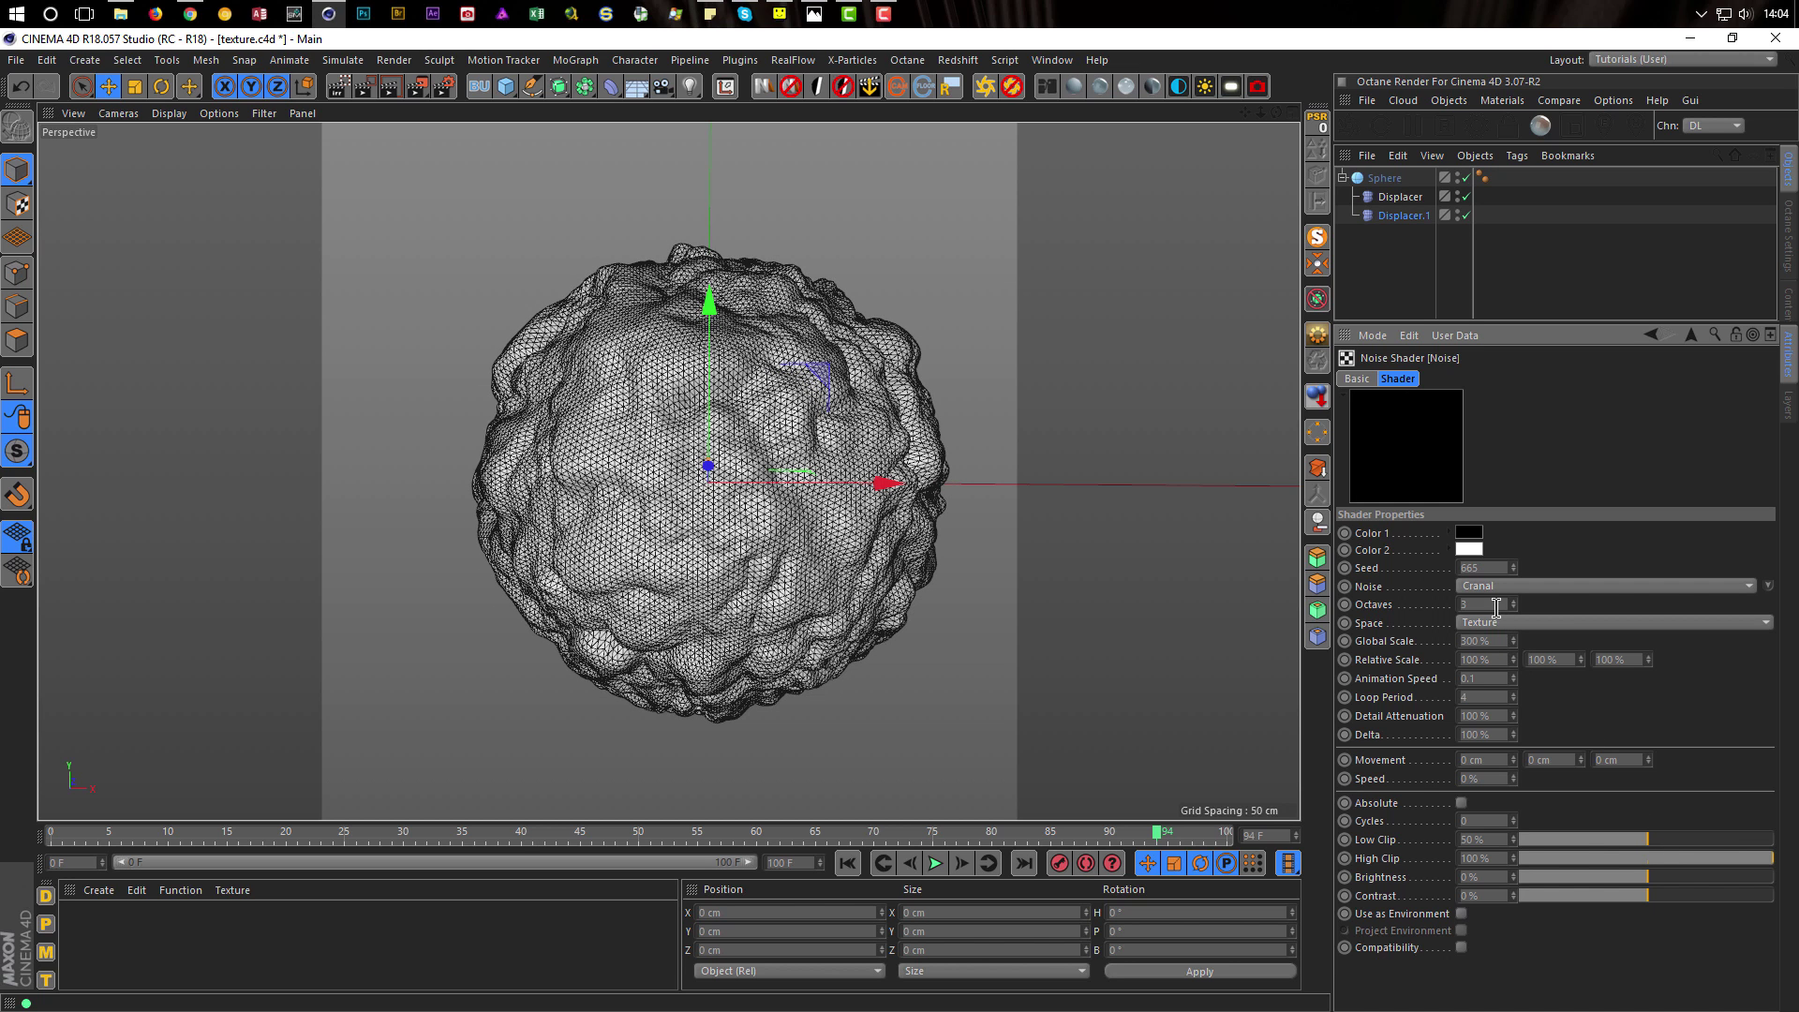
{"action": "left_click", "coordinate": [1496, 644]}
{"action": "key", "text": "Return"}
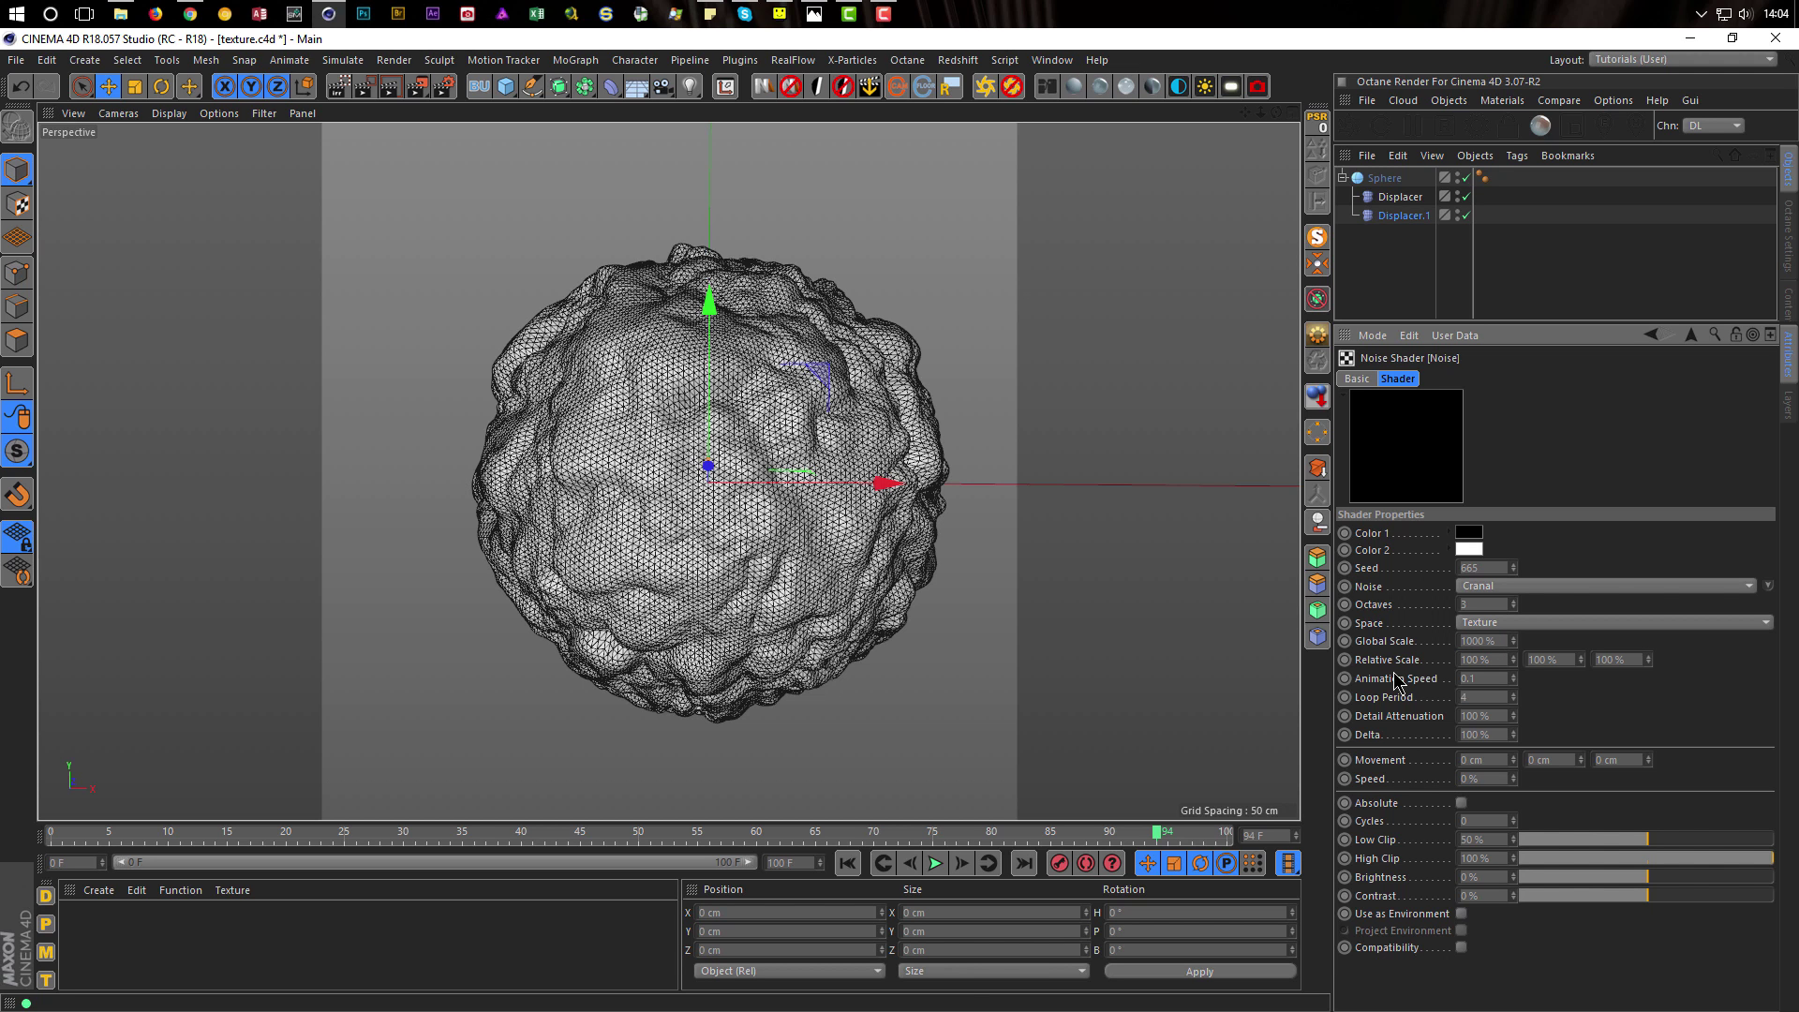
{"action": "left_click_drag", "start_coordinate": [1648, 843], "coordinate": [1608, 840]}
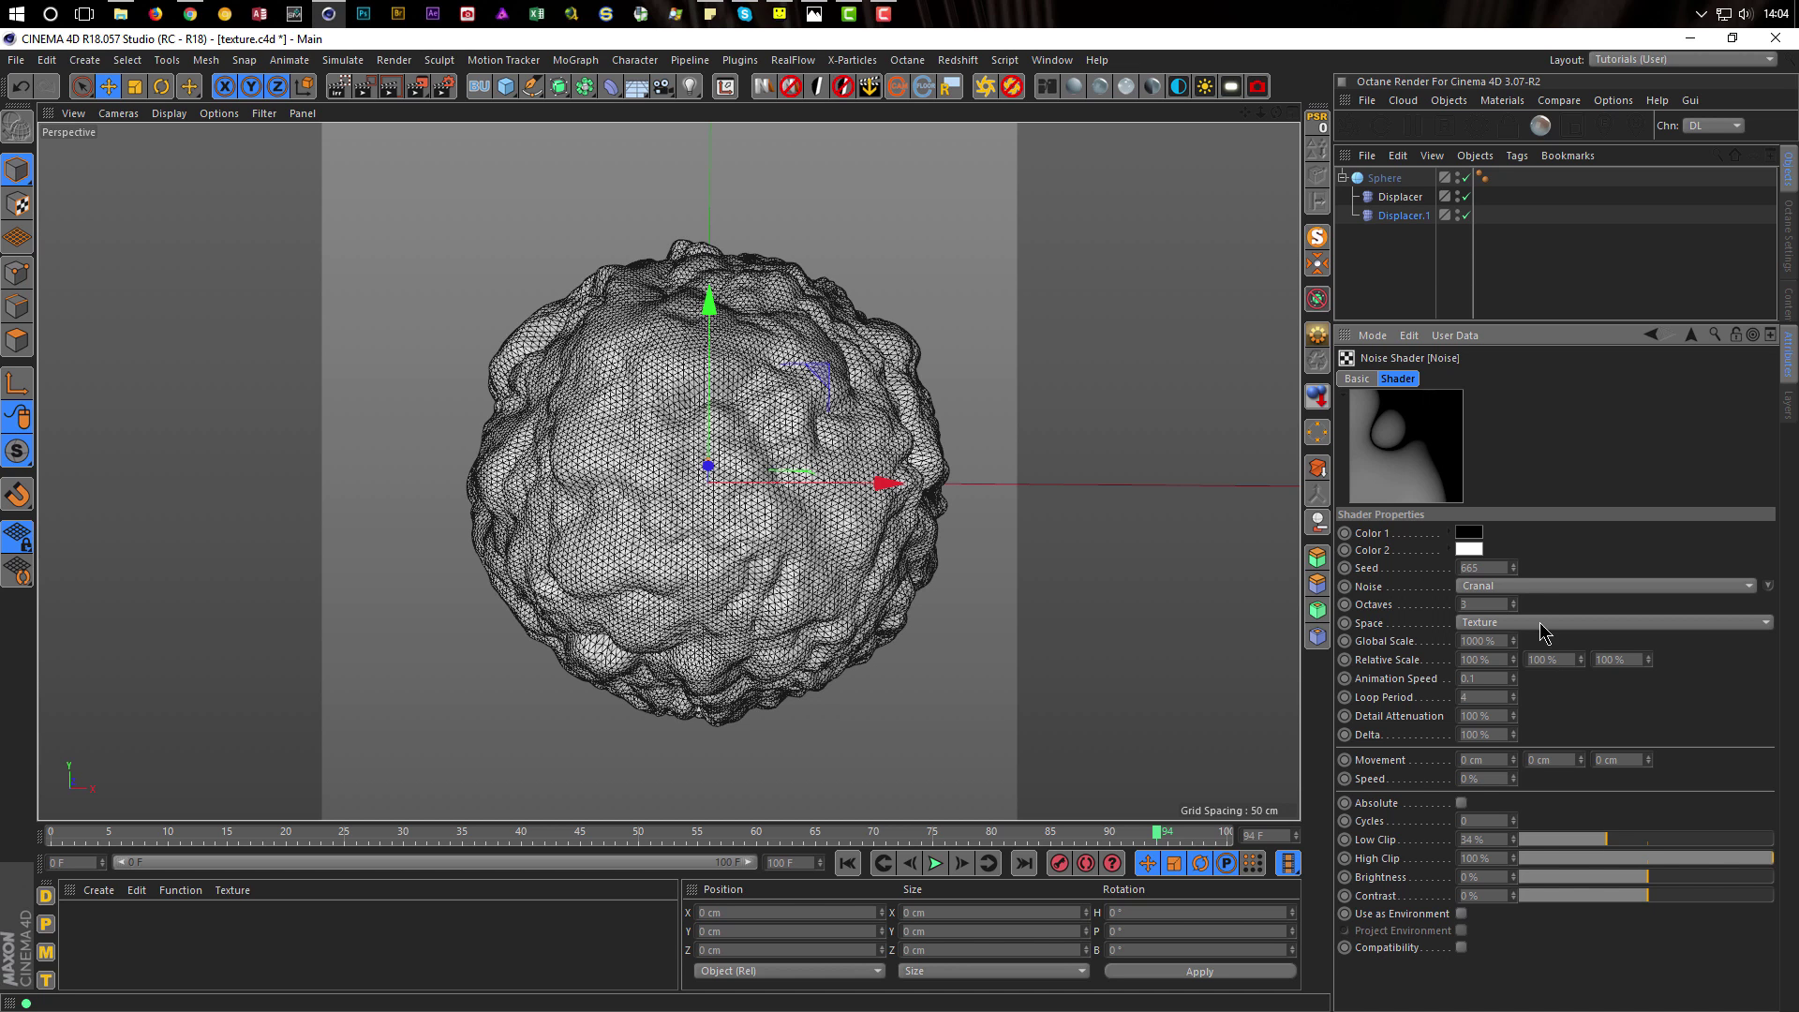
{"action": "left_click", "coordinate": [1486, 605]}
{"action": "key", "text": "Return"}
{"action": "left_click_drag", "start_coordinate": [1605, 843], "coordinate": [1651, 849]}
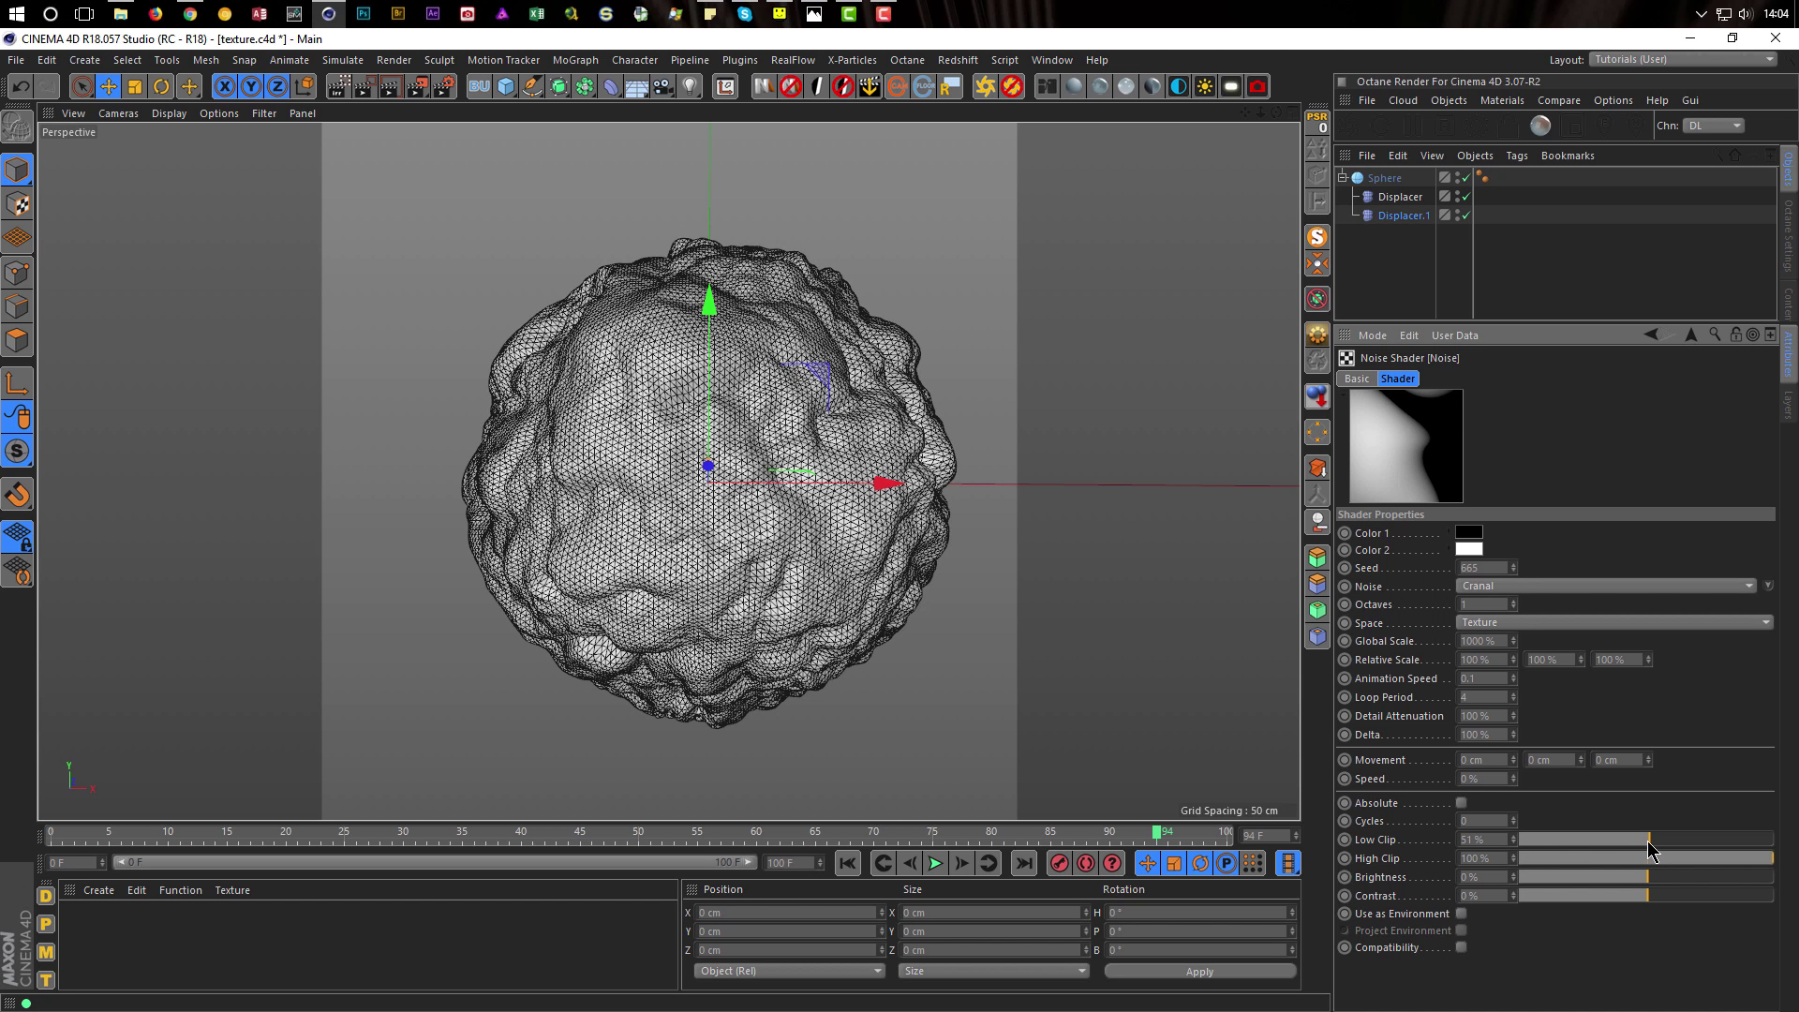
{"action": "left_click_drag", "start_coordinate": [1649, 846], "coordinate": [1649, 845]}
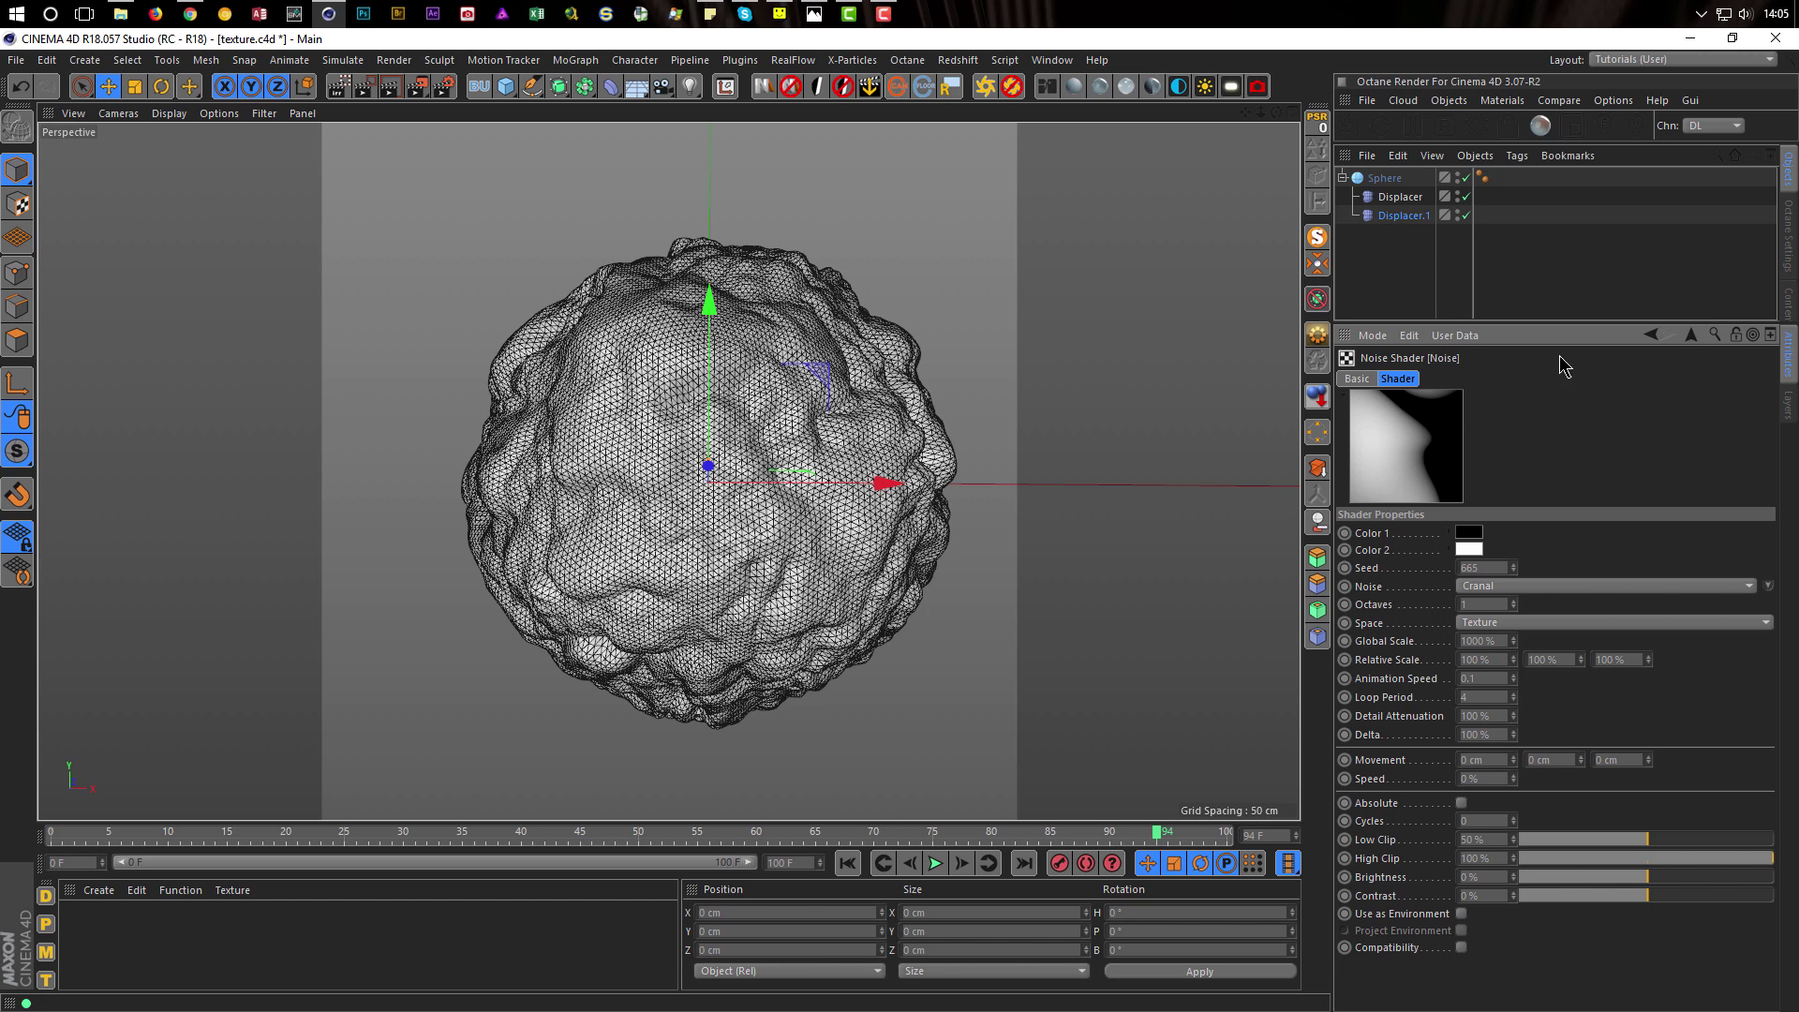
Set the duplicate displacer's height to 35 cm
{"action": "left_click", "coordinate": [1691, 334]}
{"action": "left_click", "coordinate": [1453, 379]}
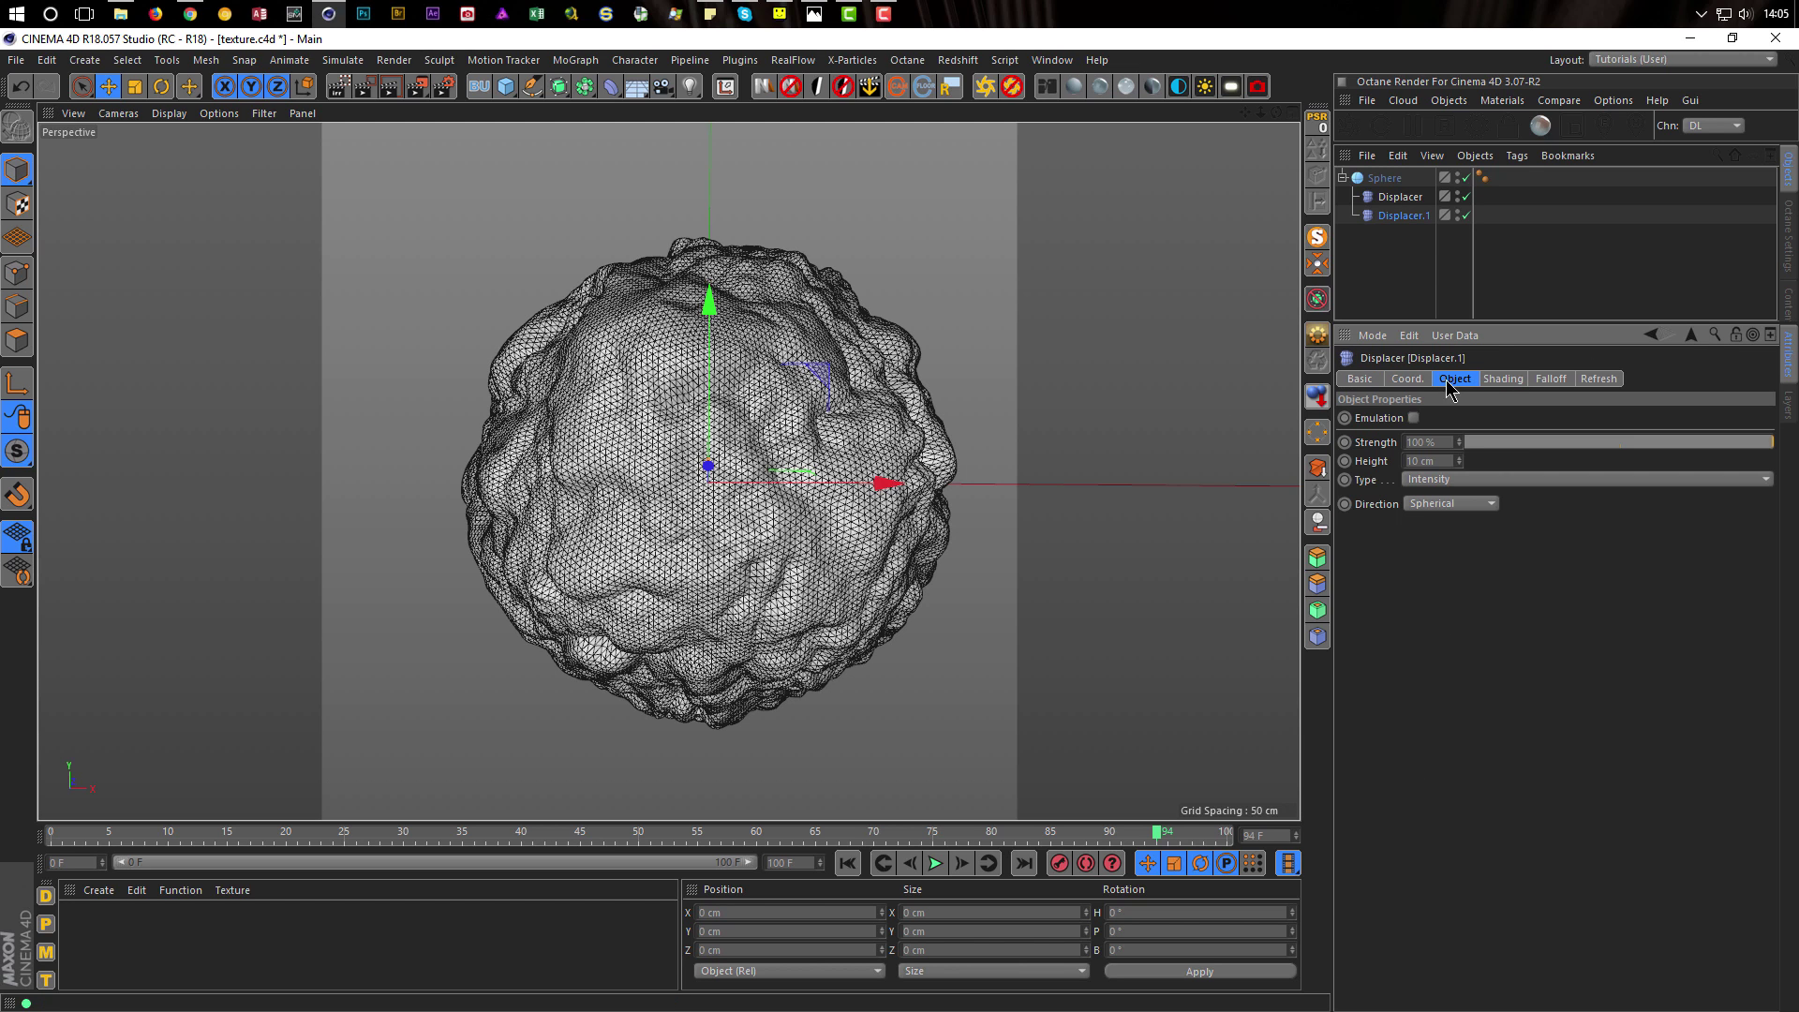
{"action": "left_click", "coordinate": [1443, 459]}
{"action": "key", "text": "Return"}
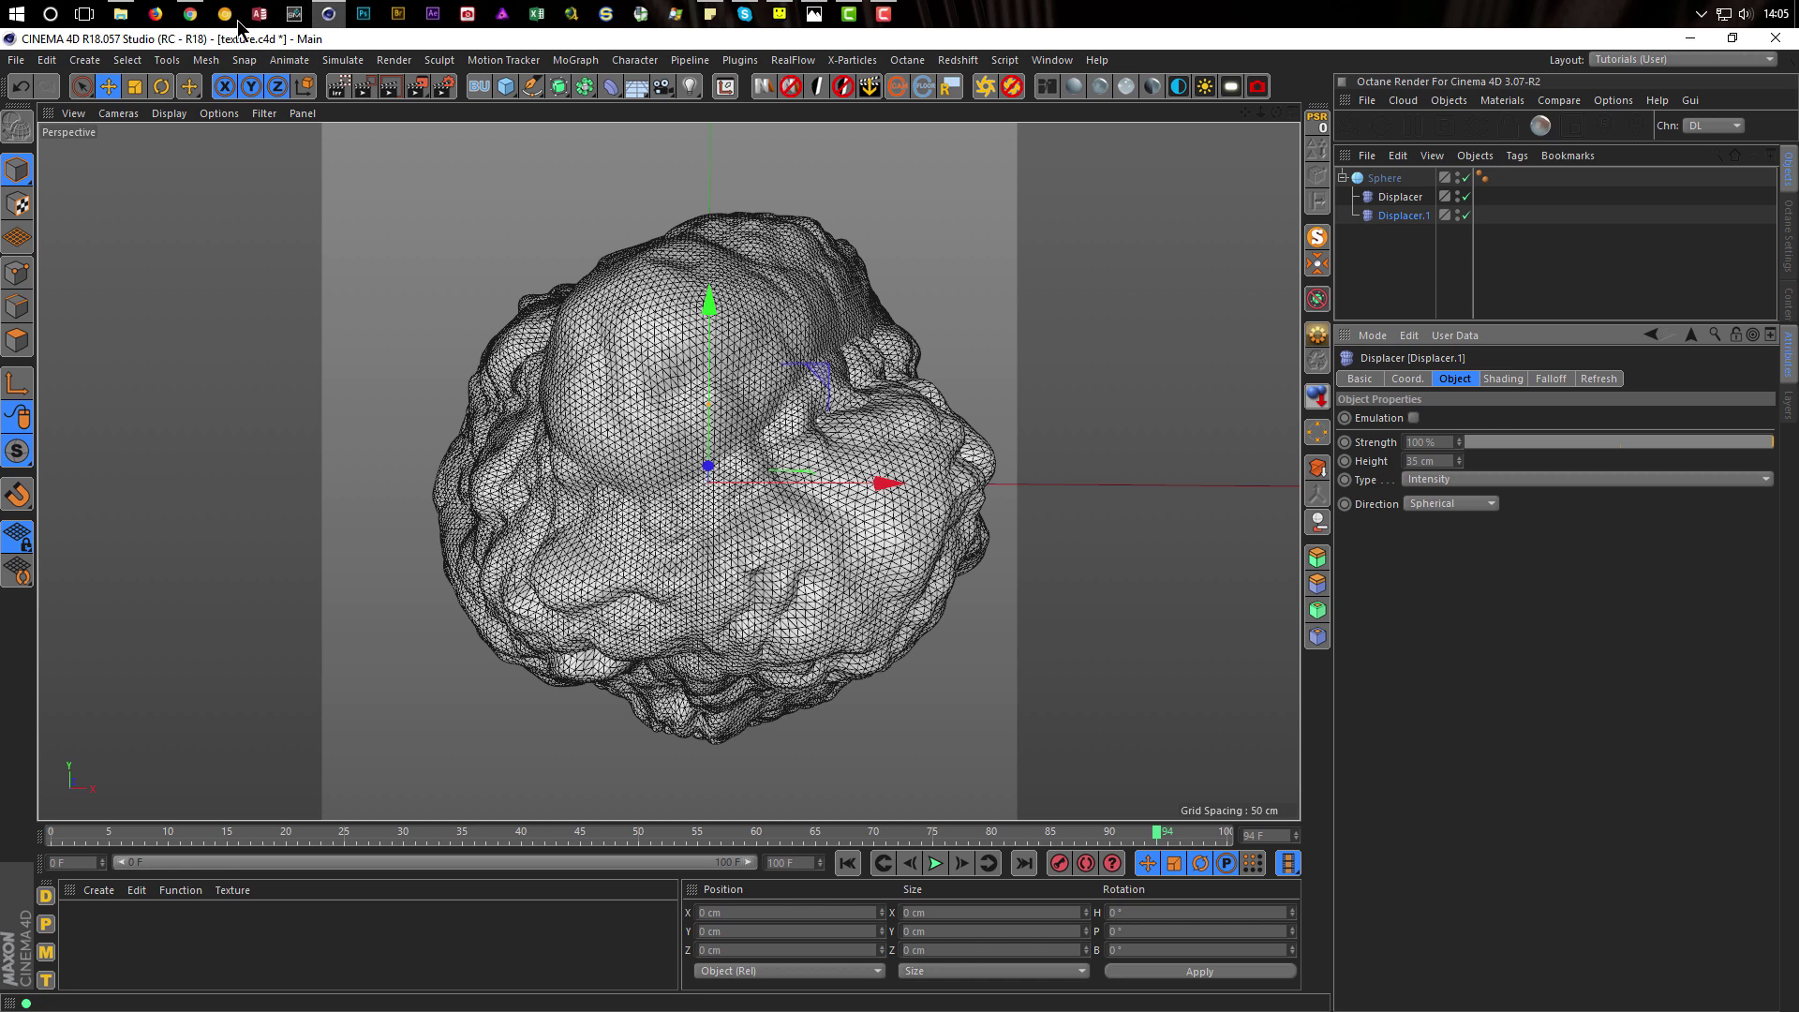
Switch to the browser and play the Instagram reference video to study the sphere's large-scale deformation, then pause it
{"action": "left_click", "coordinate": [191, 15]}
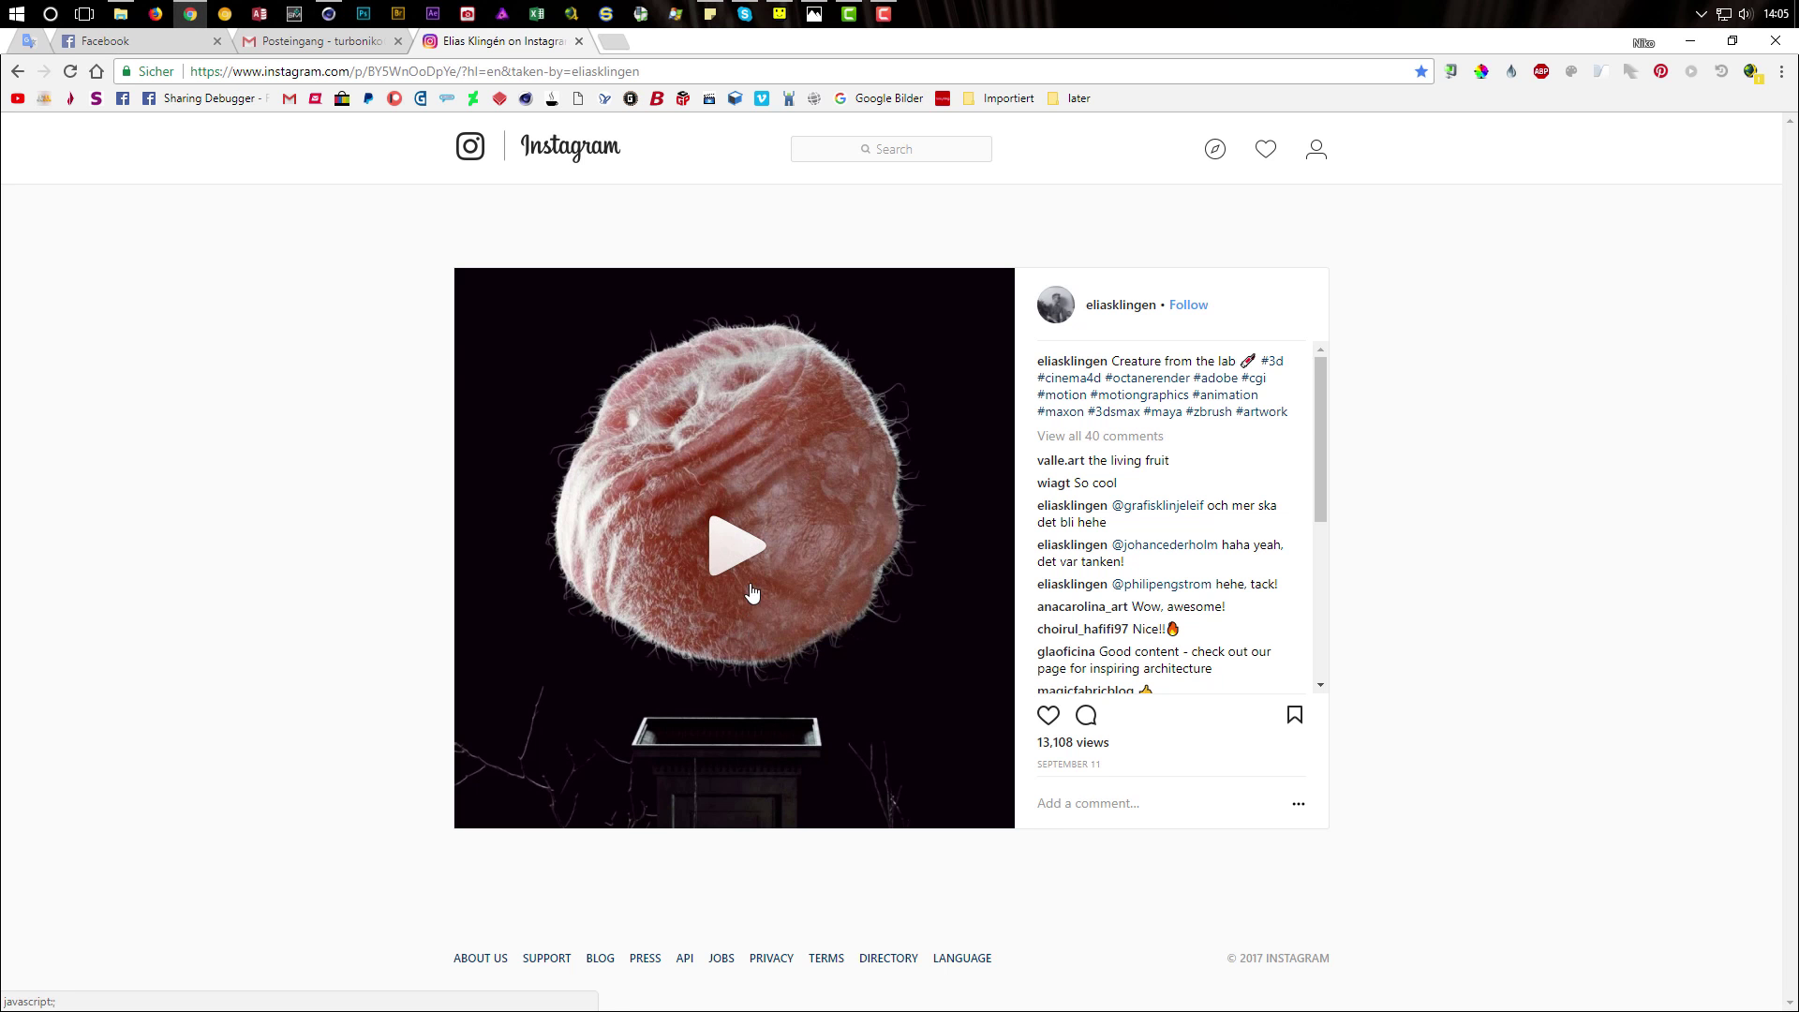
{"action": "left_click", "coordinate": [726, 563]}
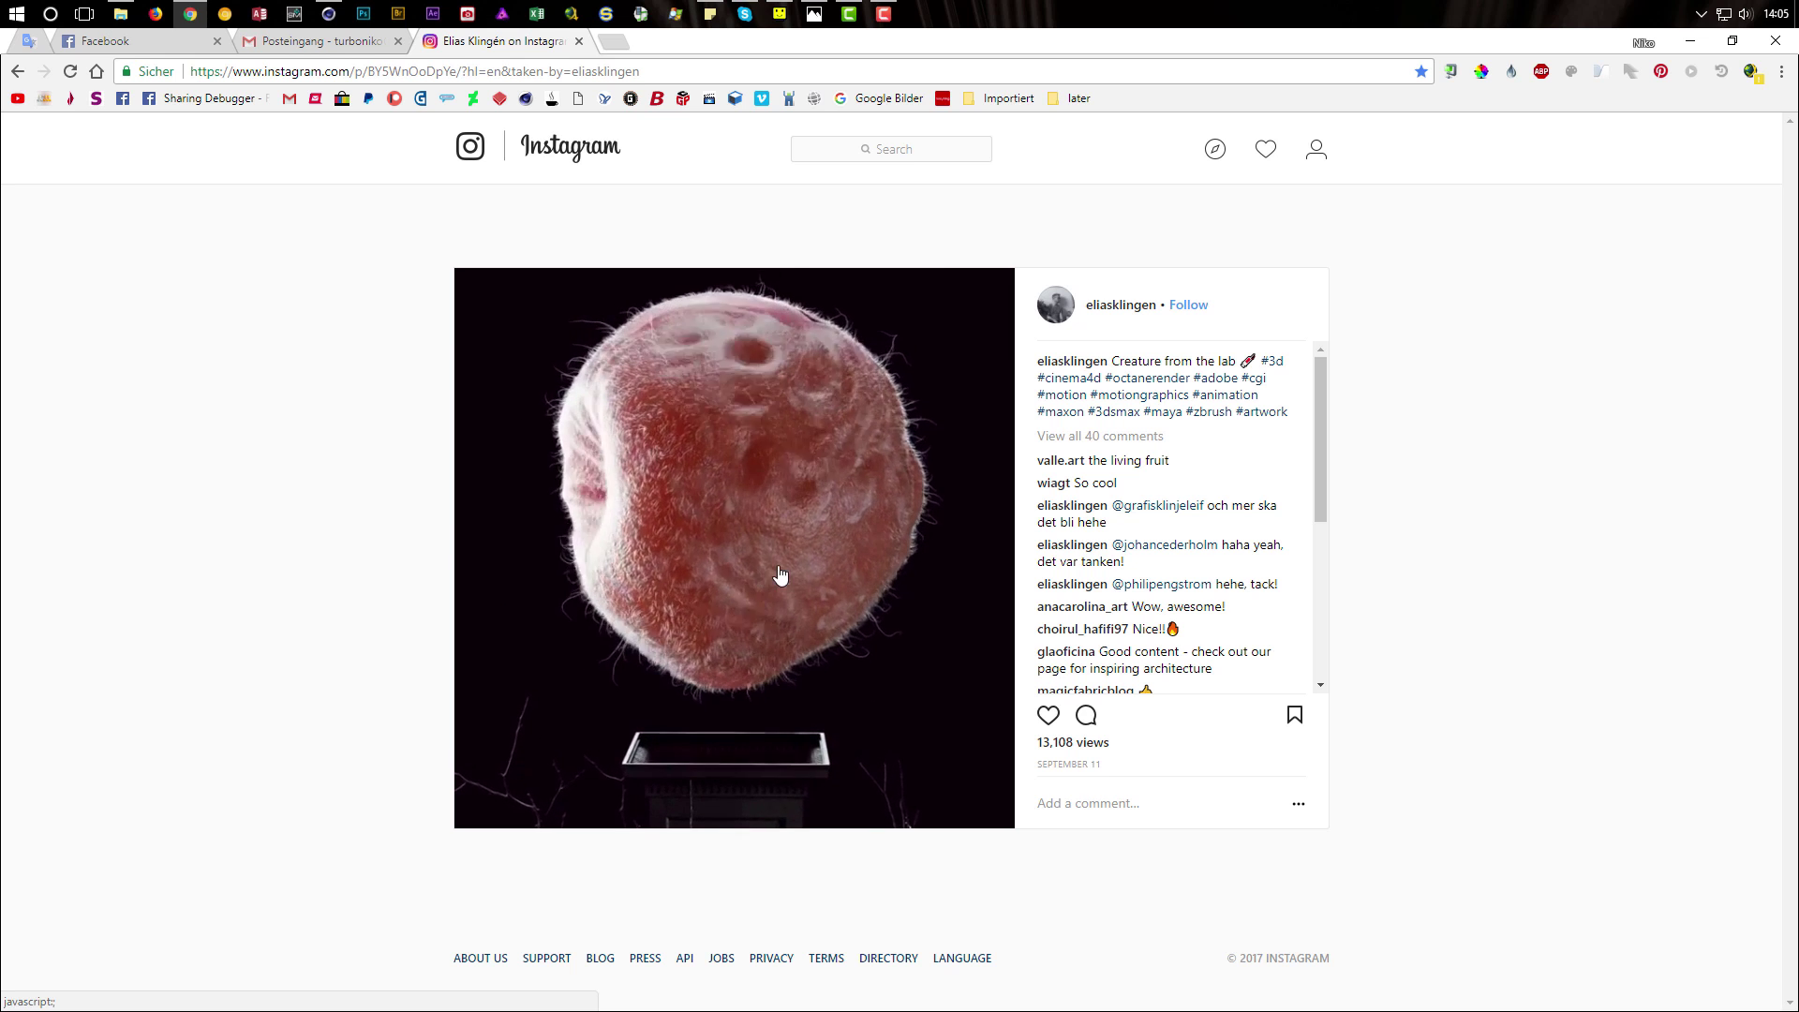
{"action": "left_click", "coordinate": [769, 494]}
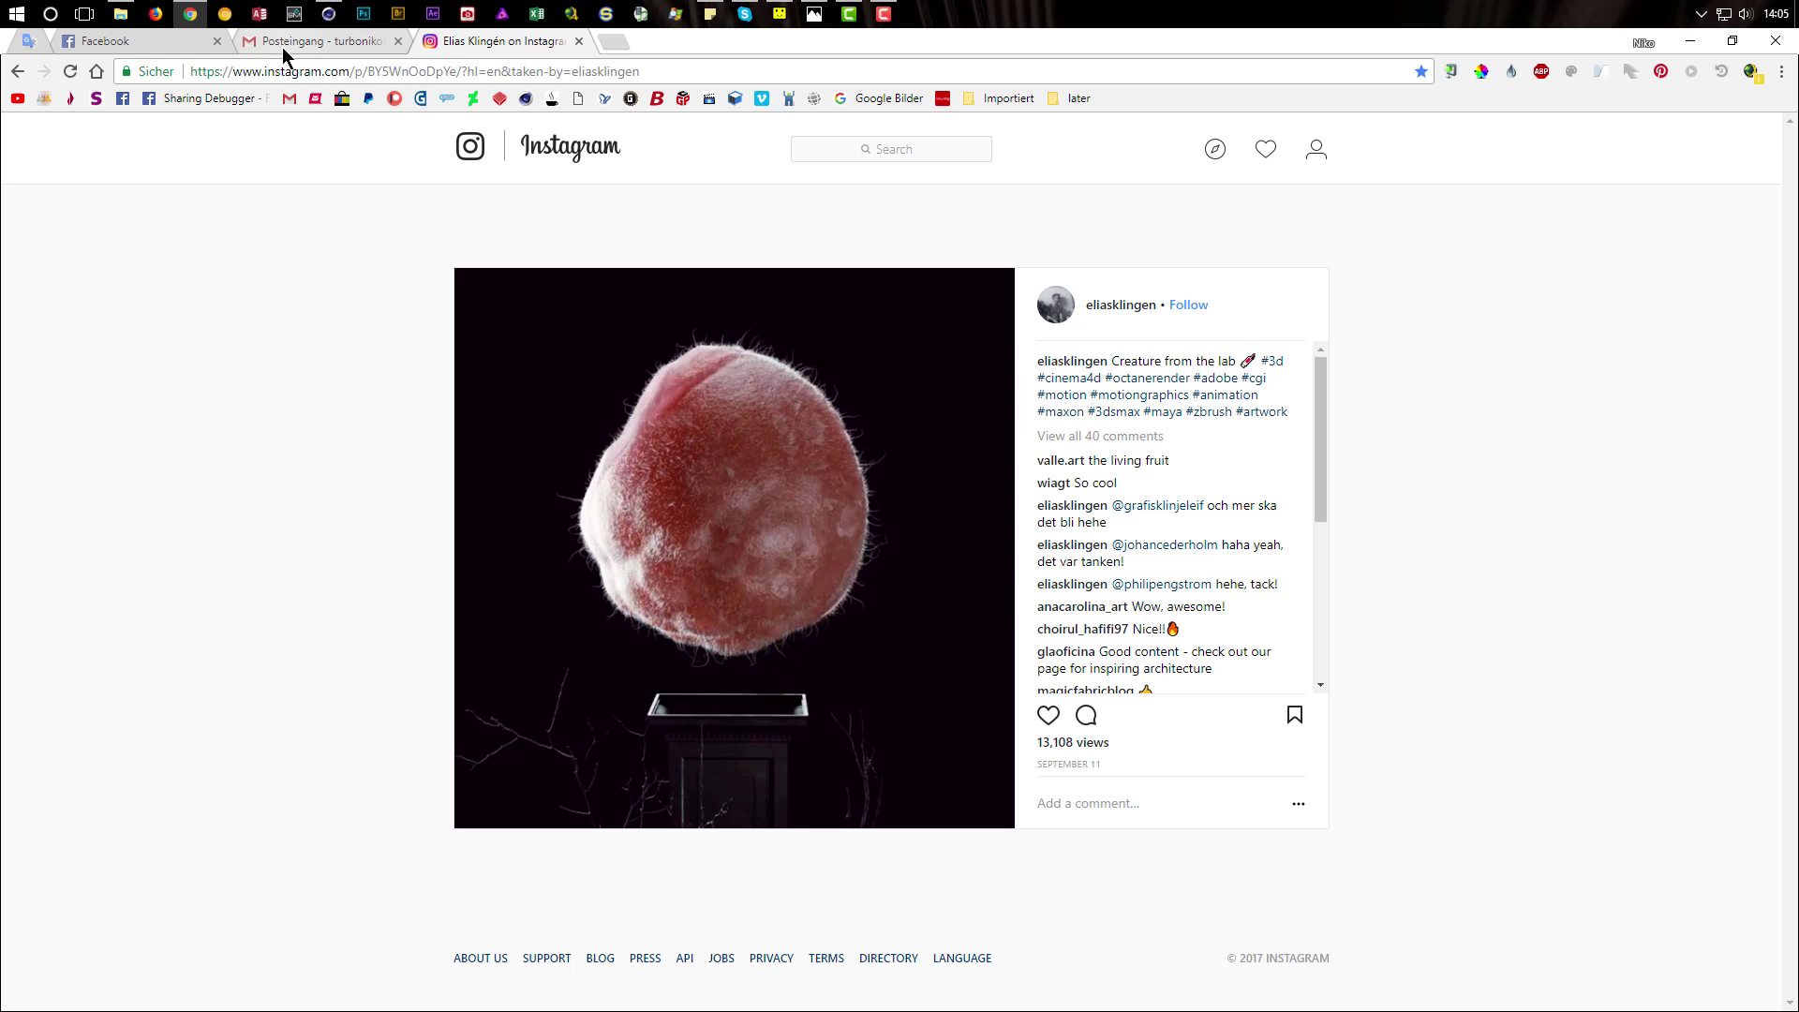
Switch back to Cinema 4D, disable the duplicate displacer and select the main sphere
{"action": "left_click", "coordinate": [327, 14]}
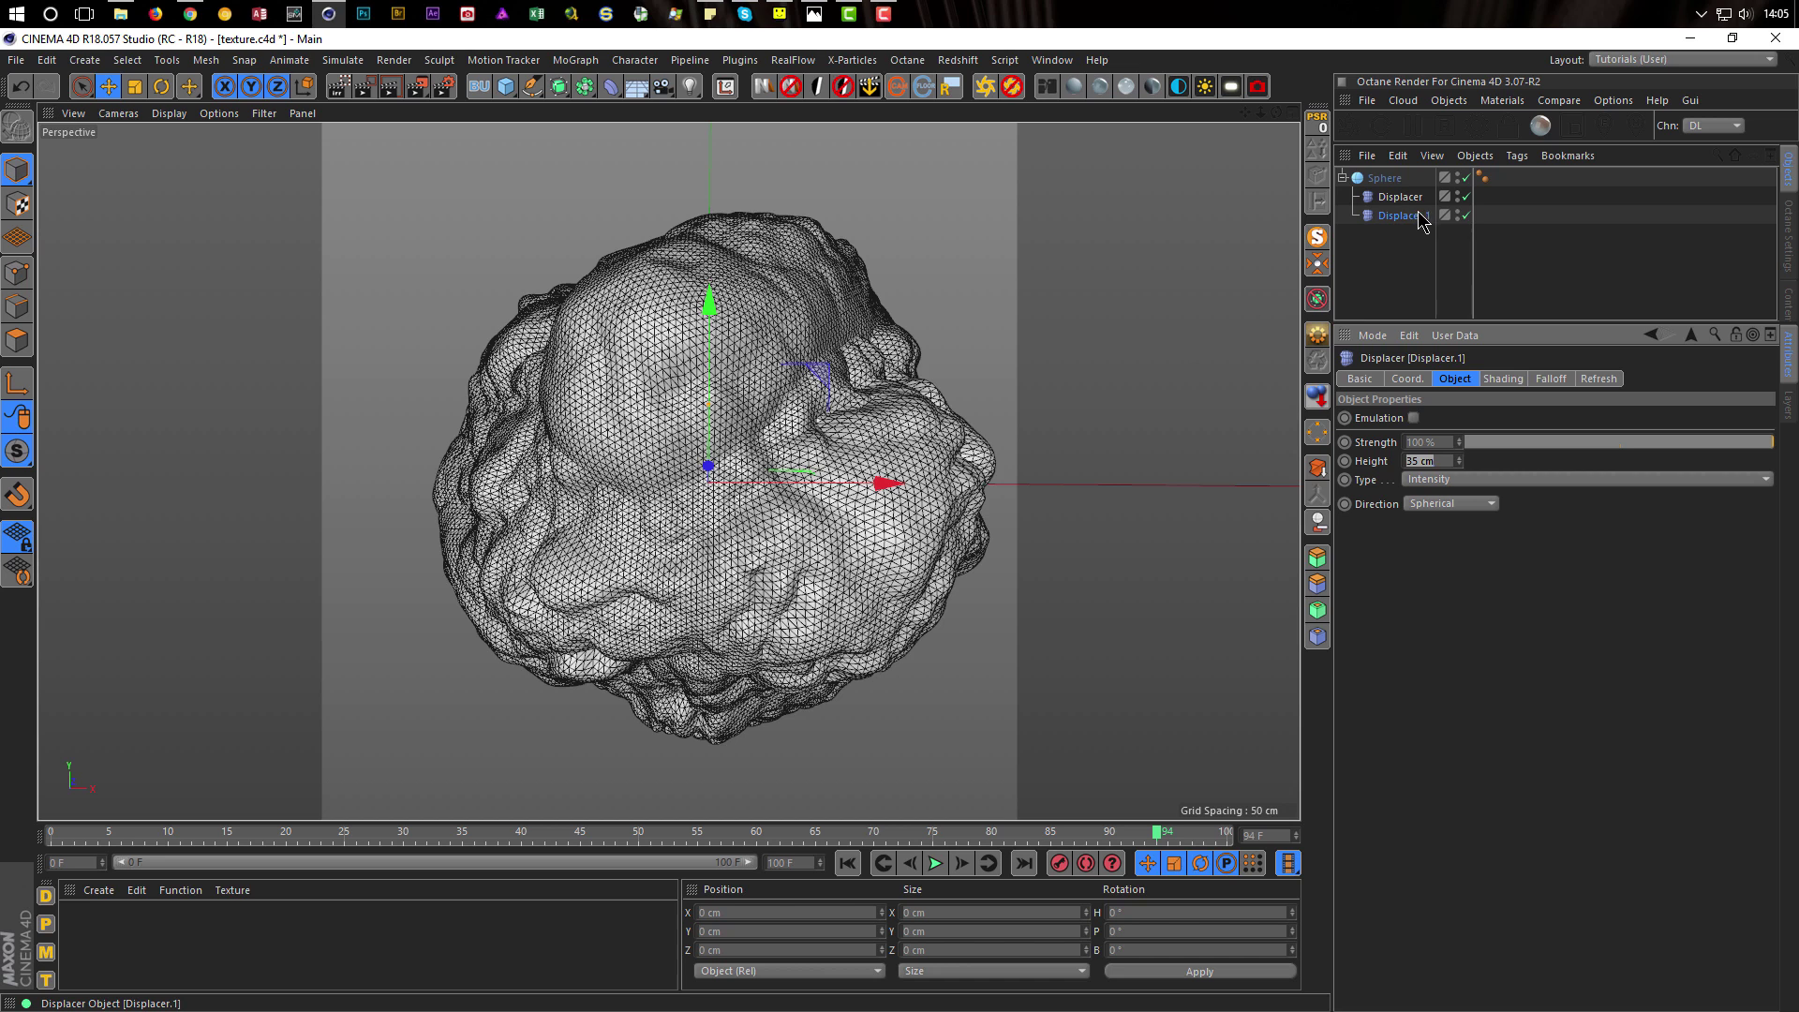
{"action": "left_click", "coordinate": [1467, 215]}
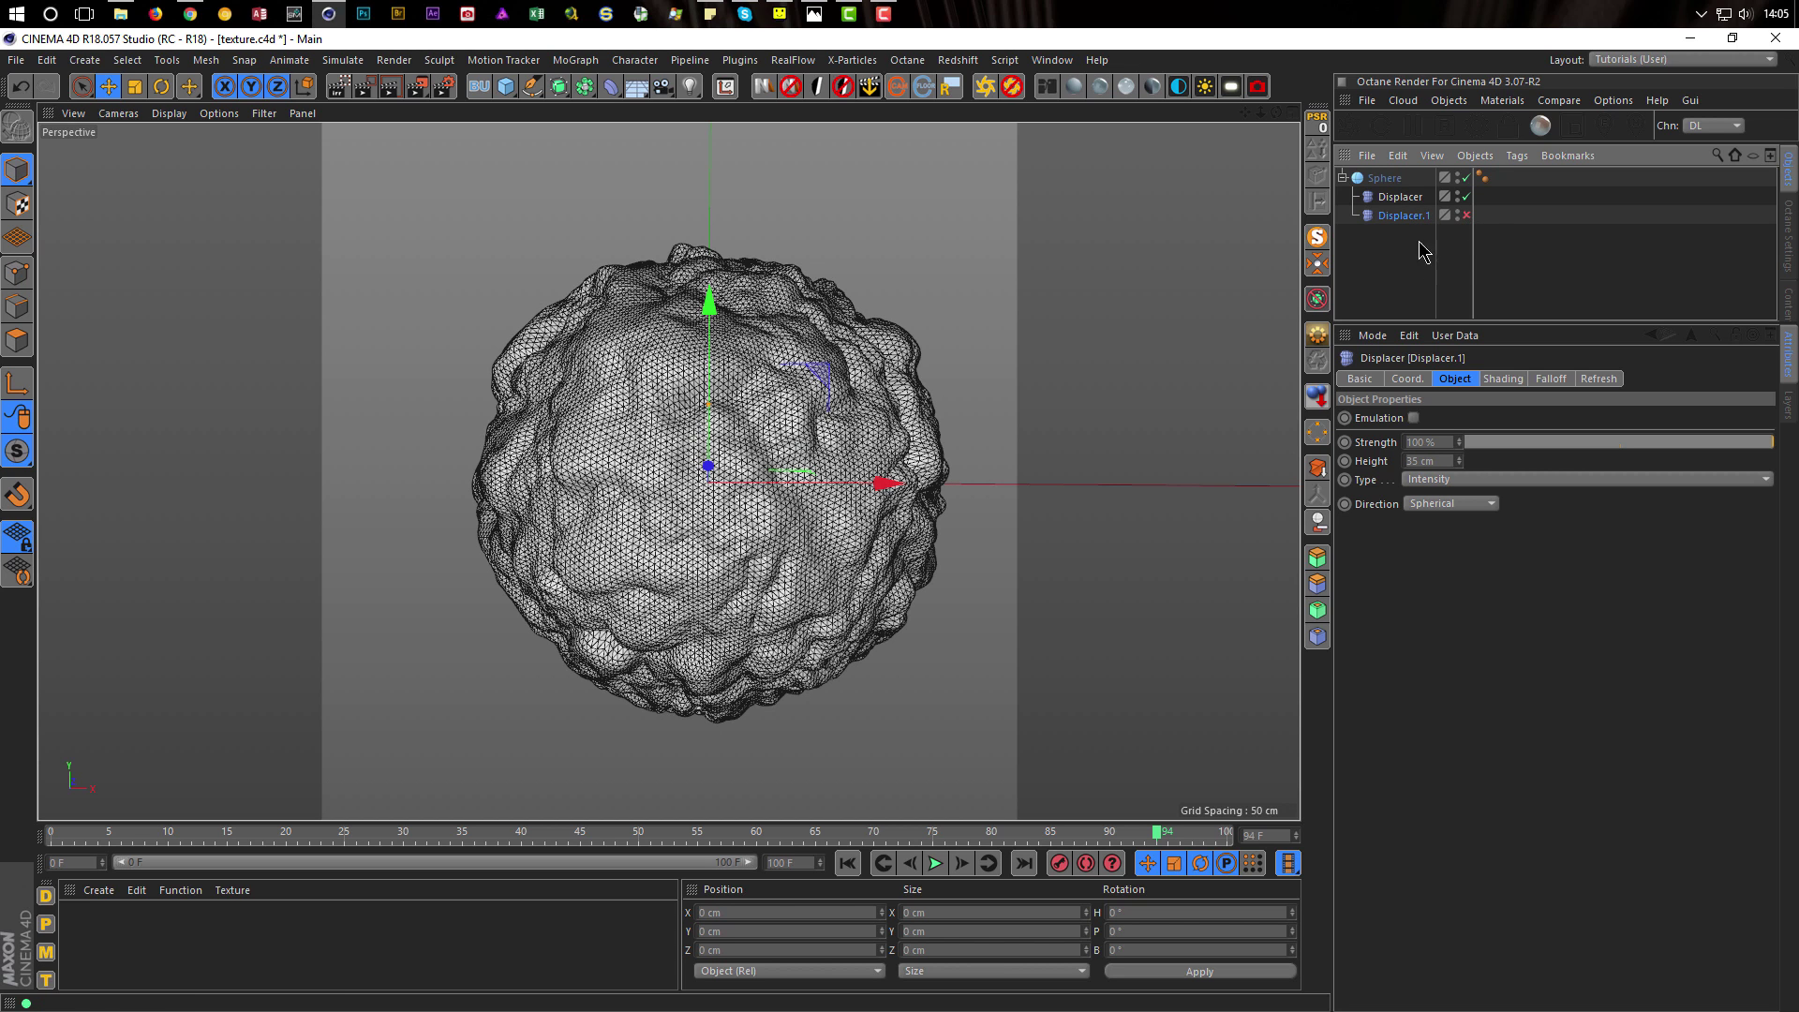
{"action": "left_click", "coordinate": [1385, 178]}
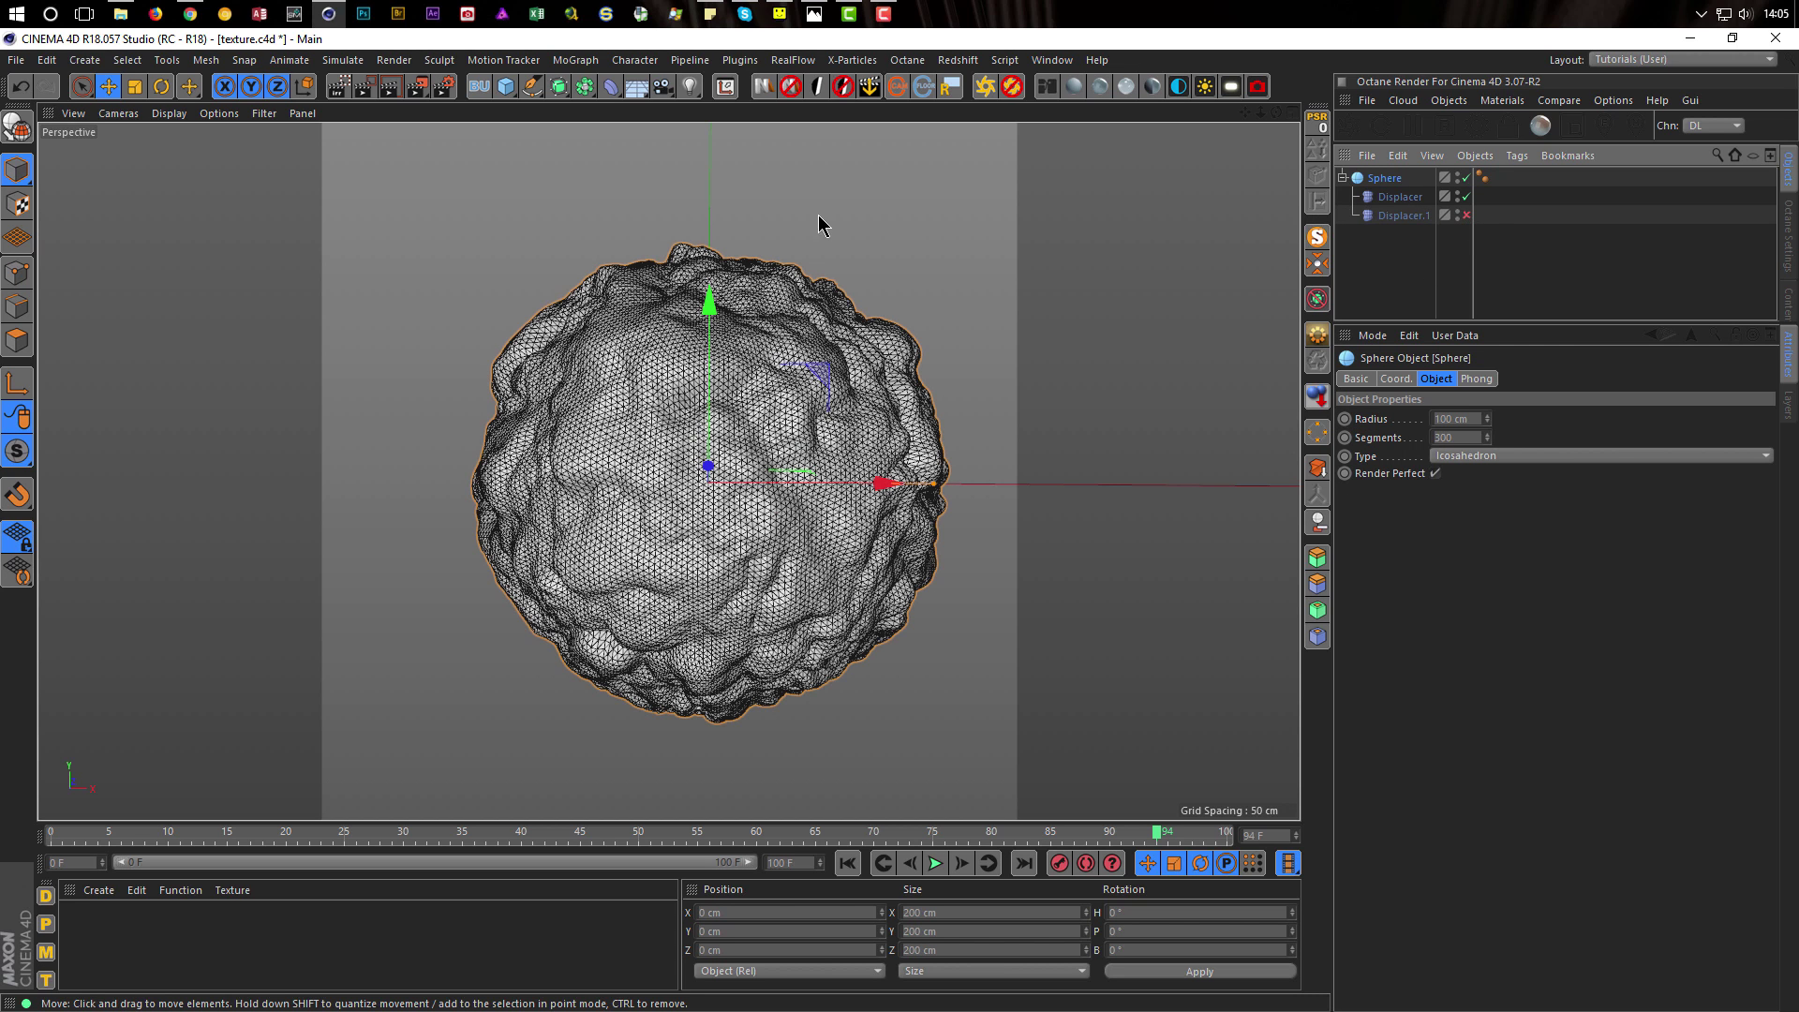
Add a new sphere to the scene and set its radius to 40 cm
{"action": "left_click_drag", "start_coordinate": [506, 86], "coordinate": [857, 157]}
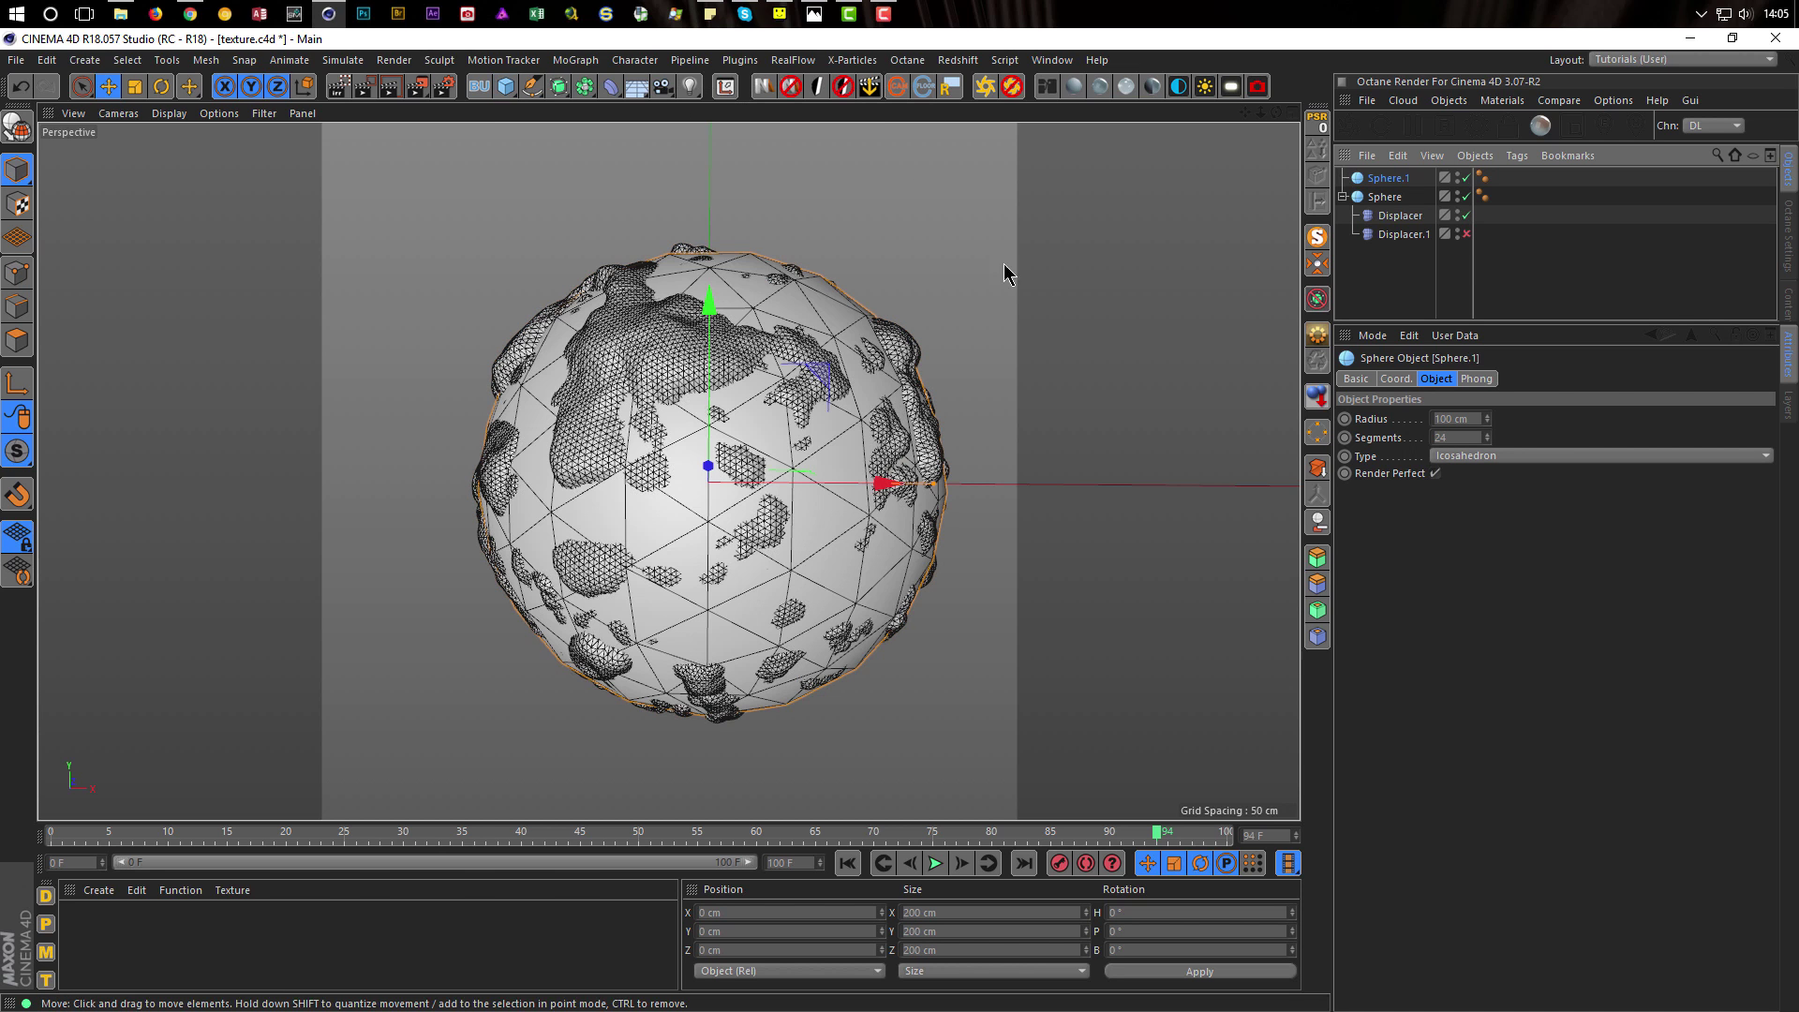
{"action": "left_click", "coordinate": [1478, 421]}
{"action": "type", "text": "4"}
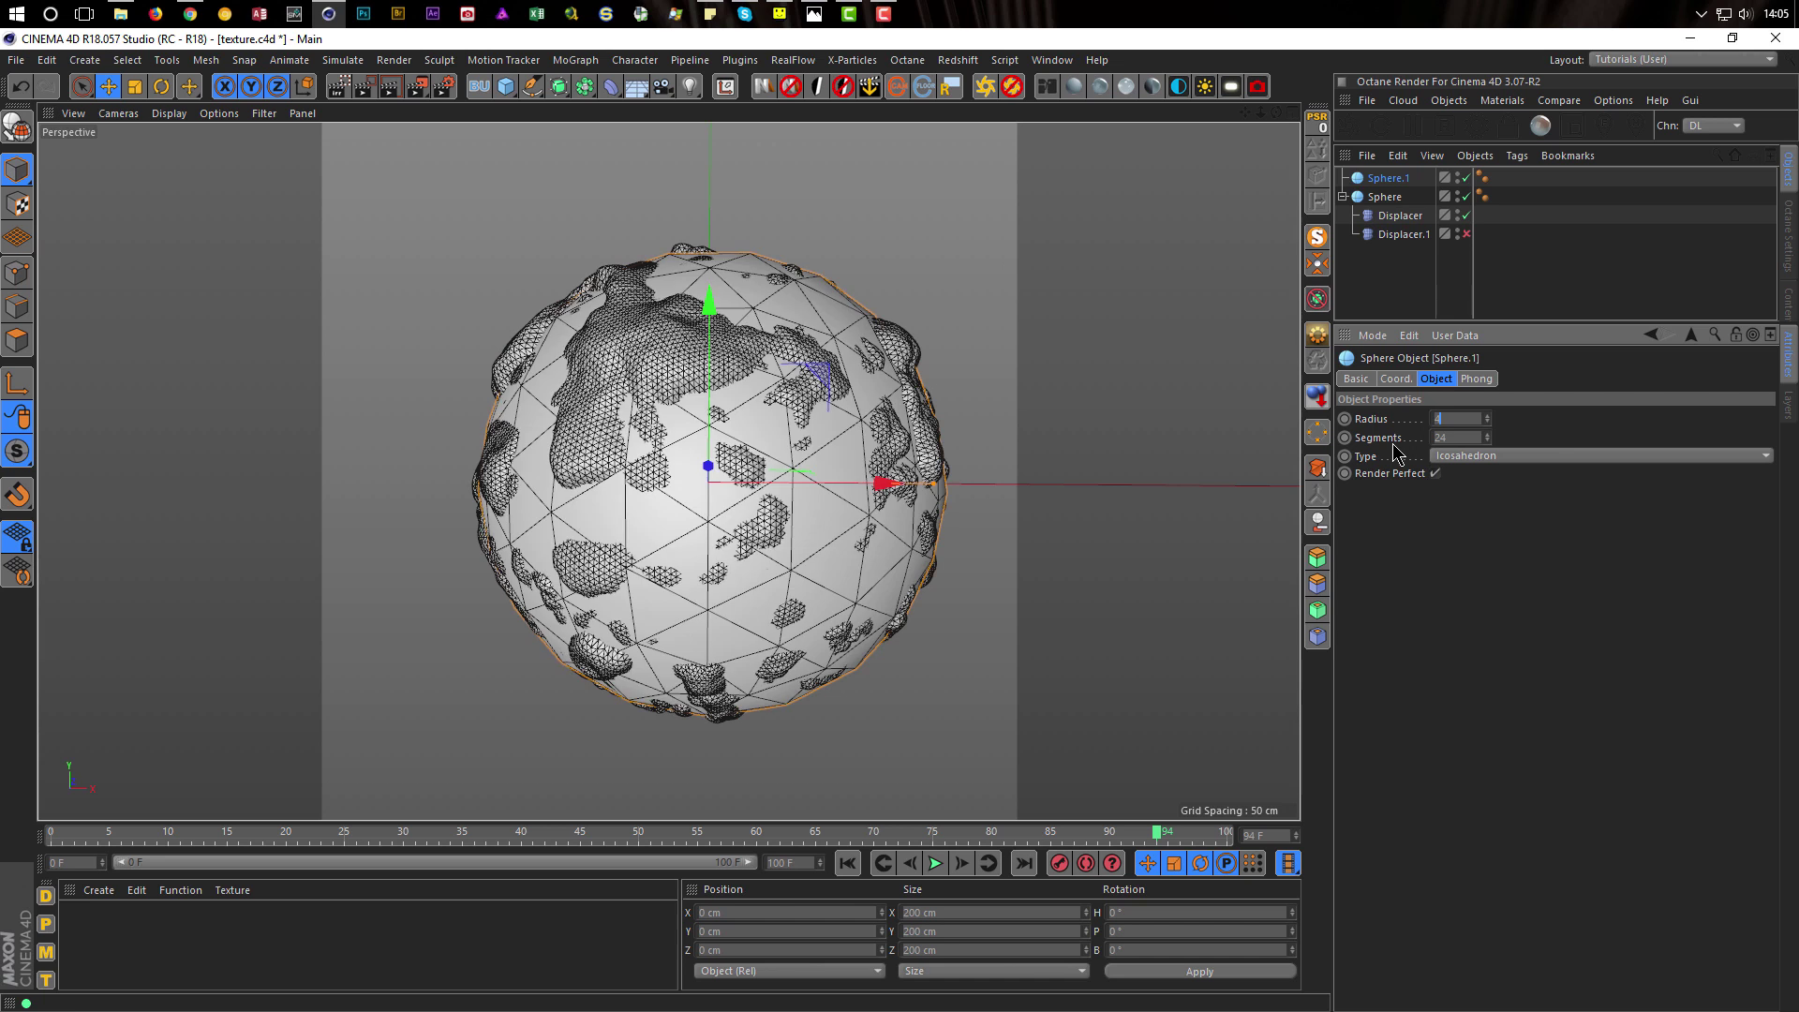
{"action": "type", "text": "0"}
{"action": "key", "text": "Return"}
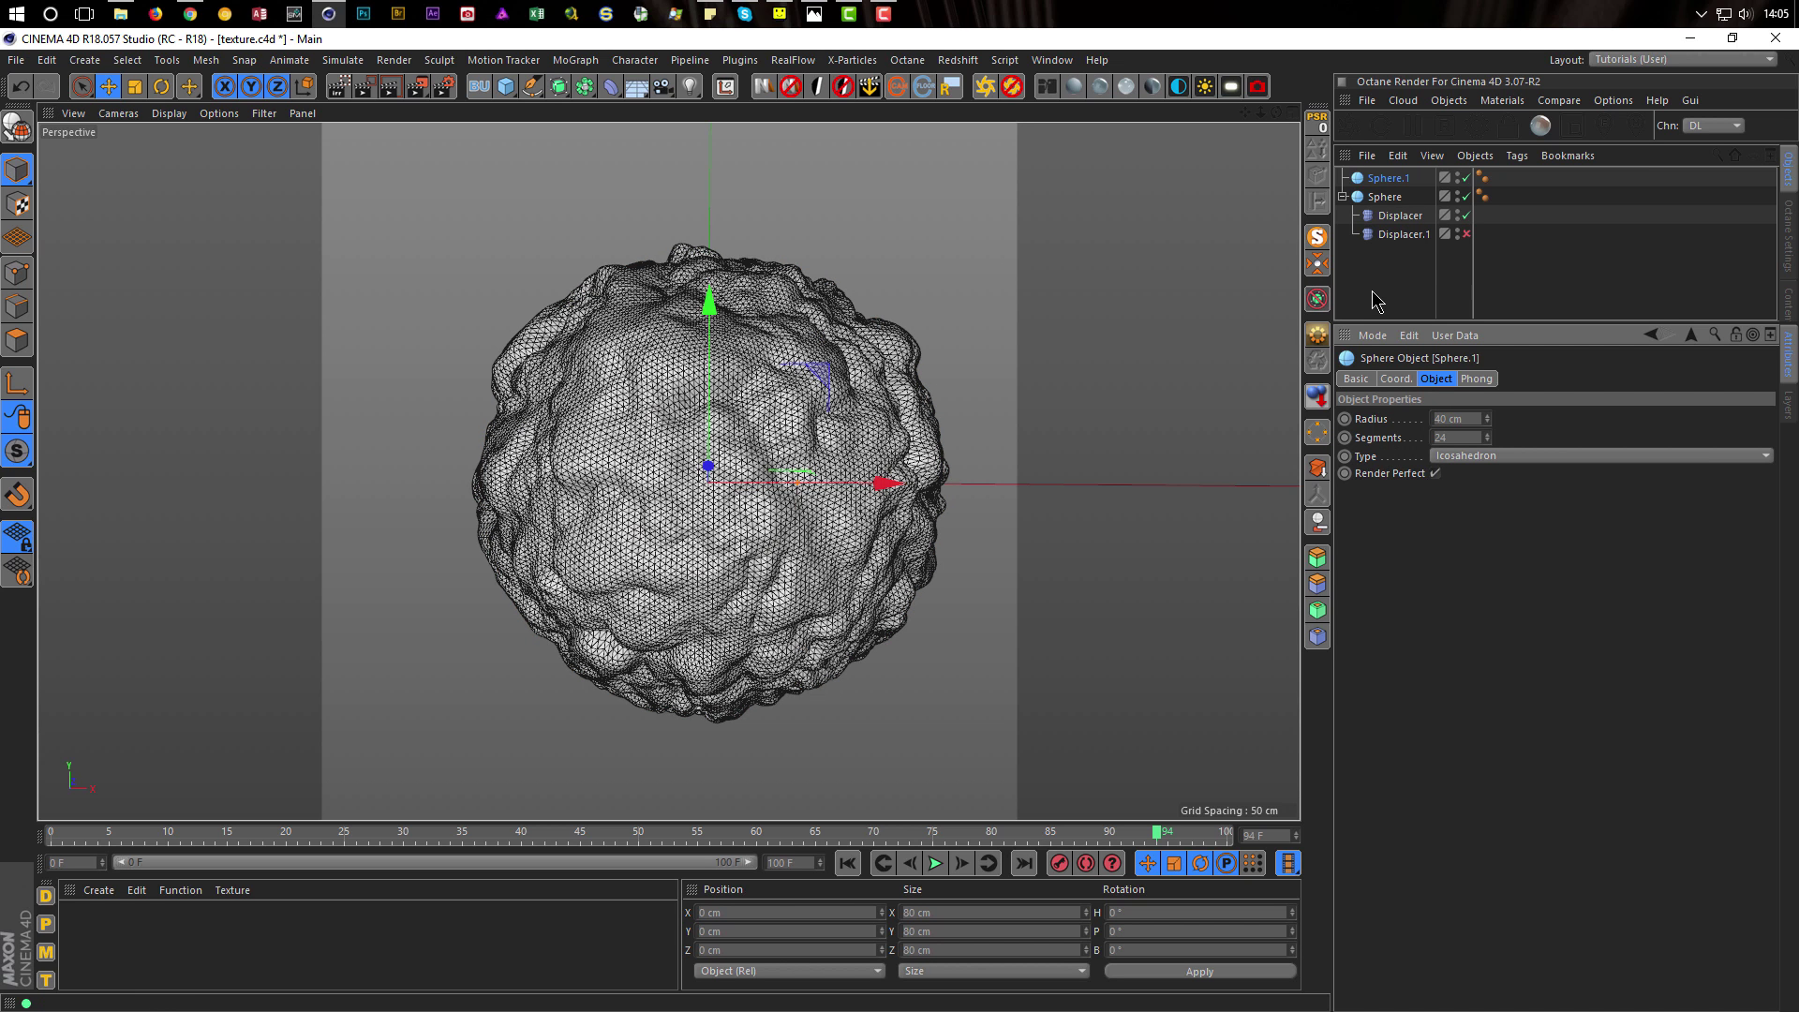
Hide the large displaced sphere and make three copies of the 40 cm sphere
{"action": "double_click", "coordinate": [1459, 197], "text": "alt"}
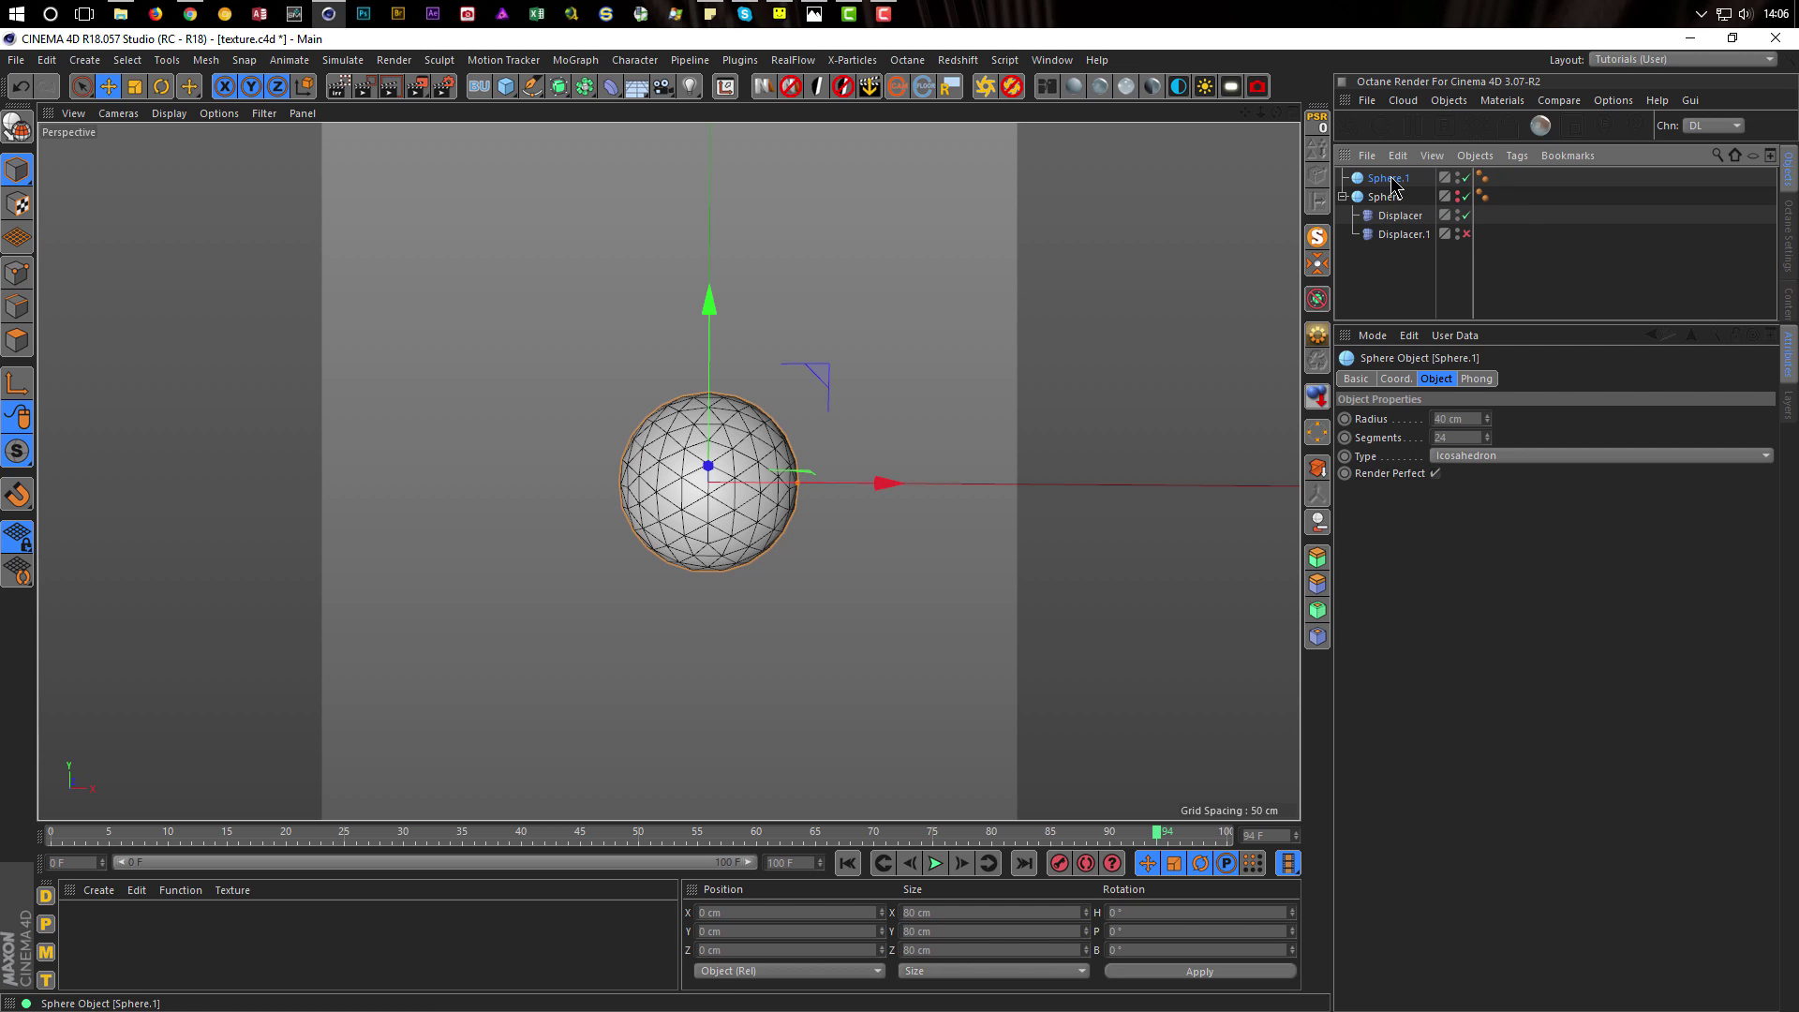
{"action": "left_click_drag", "start_coordinate": [1388, 187], "coordinate": [1388, 241], "text": "ctrl"}
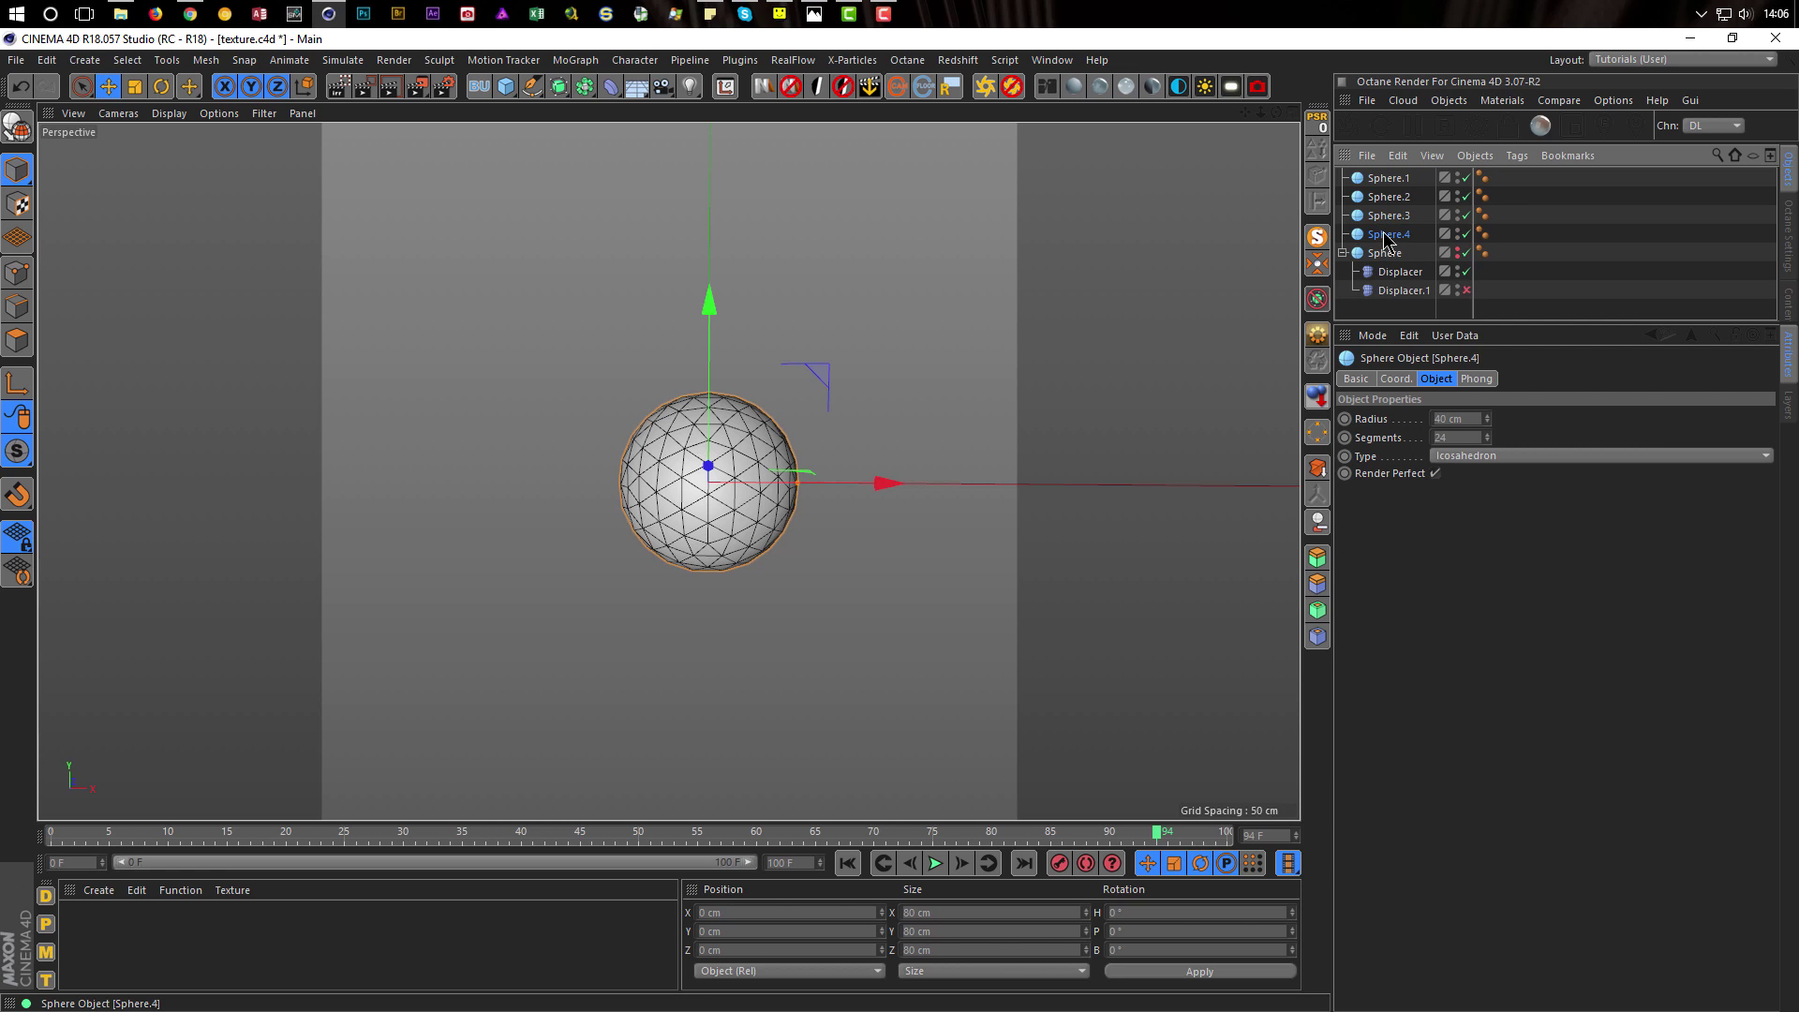
Add a Vibrate tag to all four small 40 cm spheres at once
{"action": "left_click", "coordinate": [1389, 178]}
{"action": "left_click", "coordinate": [1389, 234], "text": "shift"}
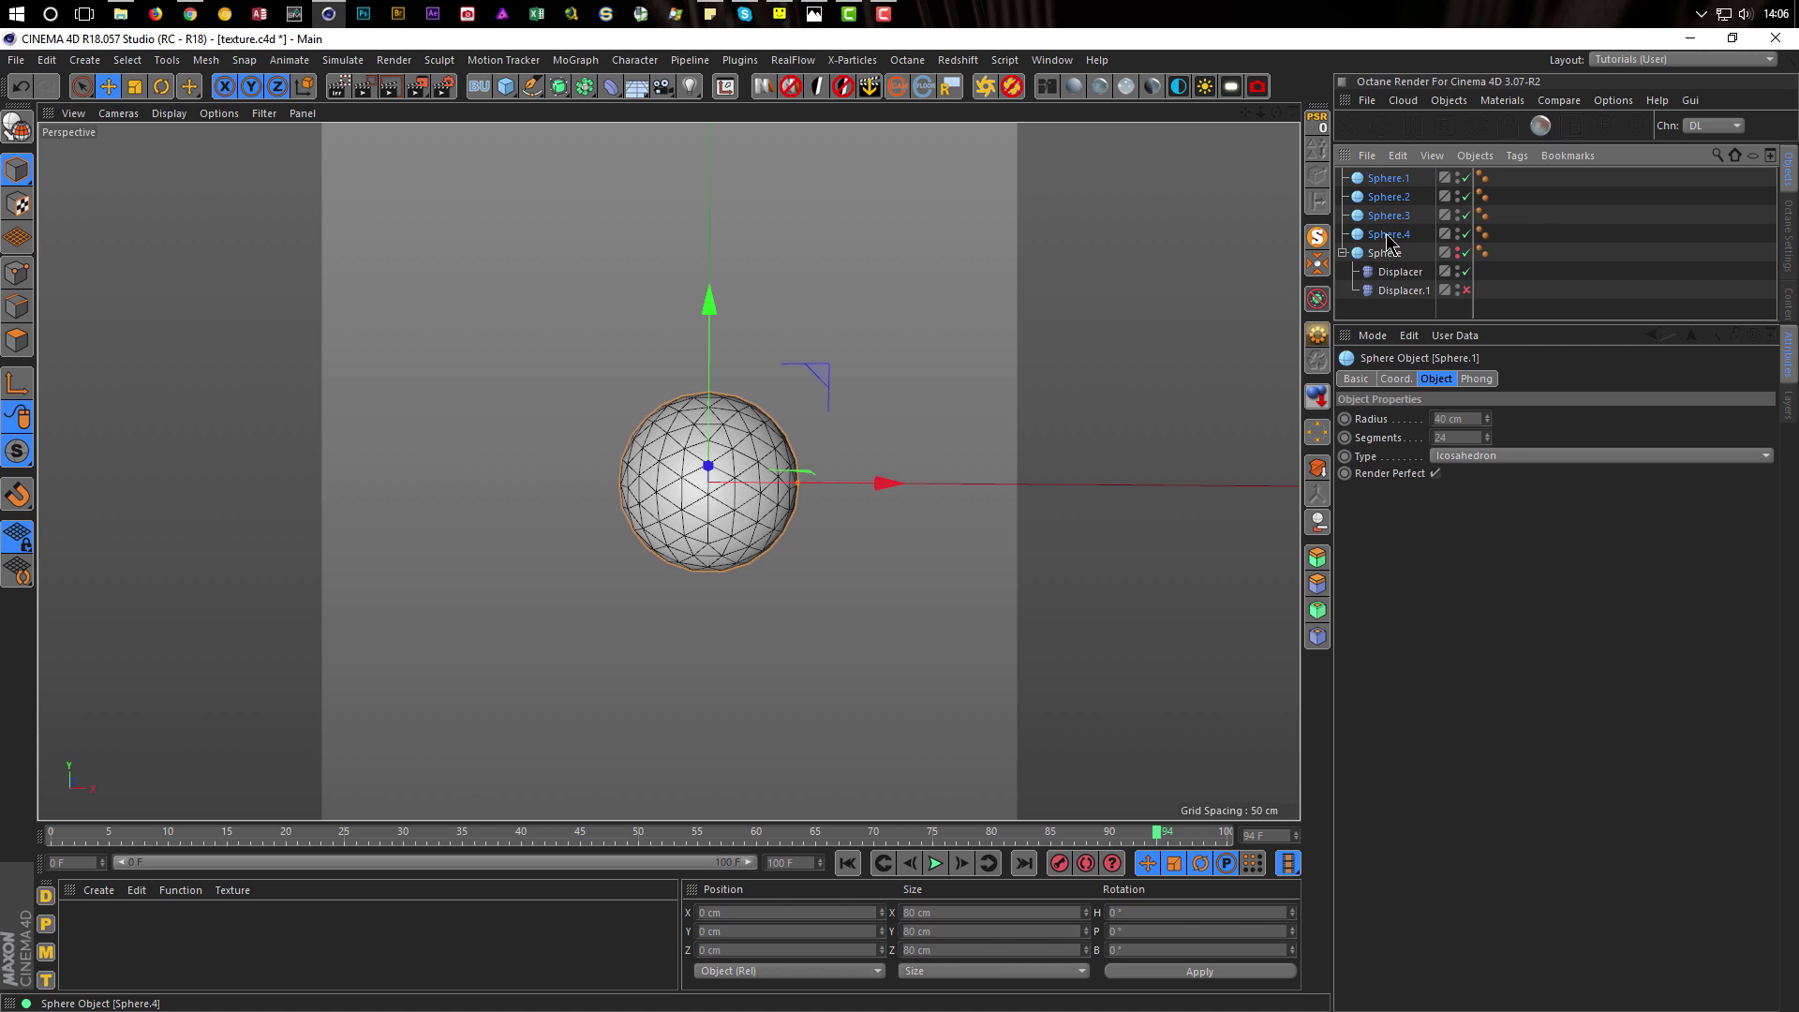
{"action": "right_click", "coordinate": [1396, 185]}
{"action": "mouse_move", "coordinate": [1514, 166]}
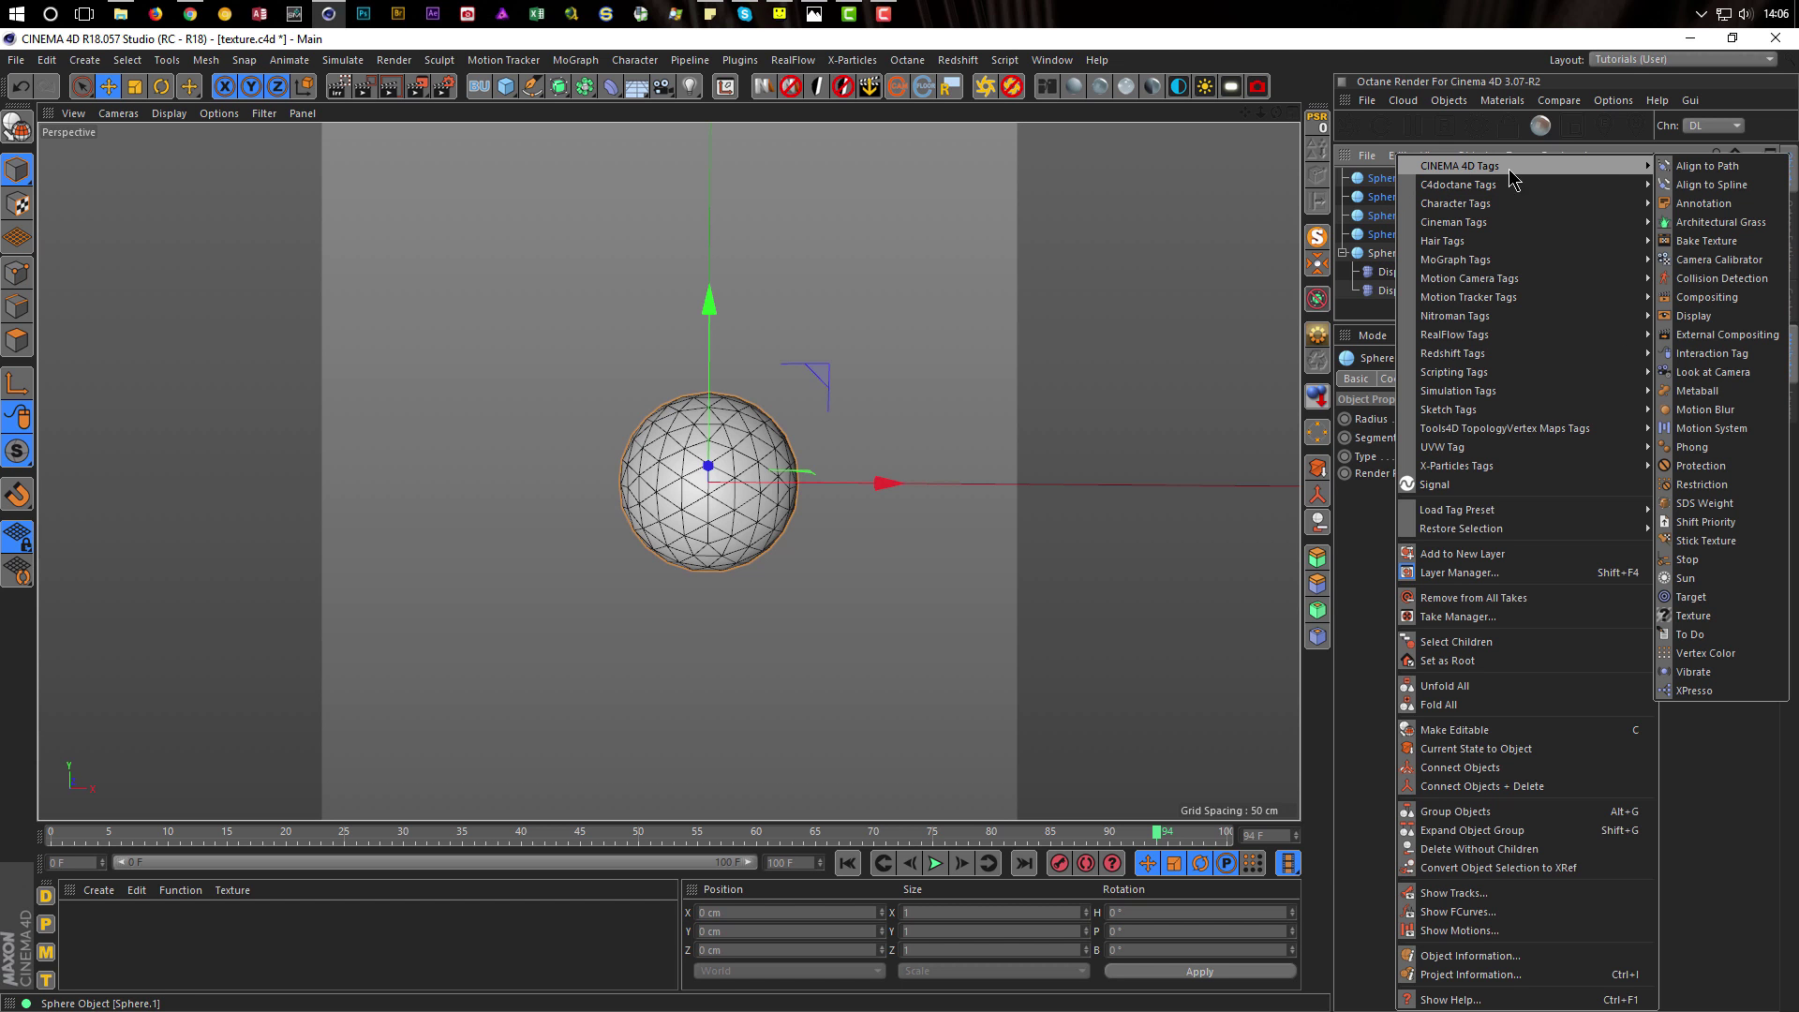
{"action": "left_click", "coordinate": [1694, 672]}
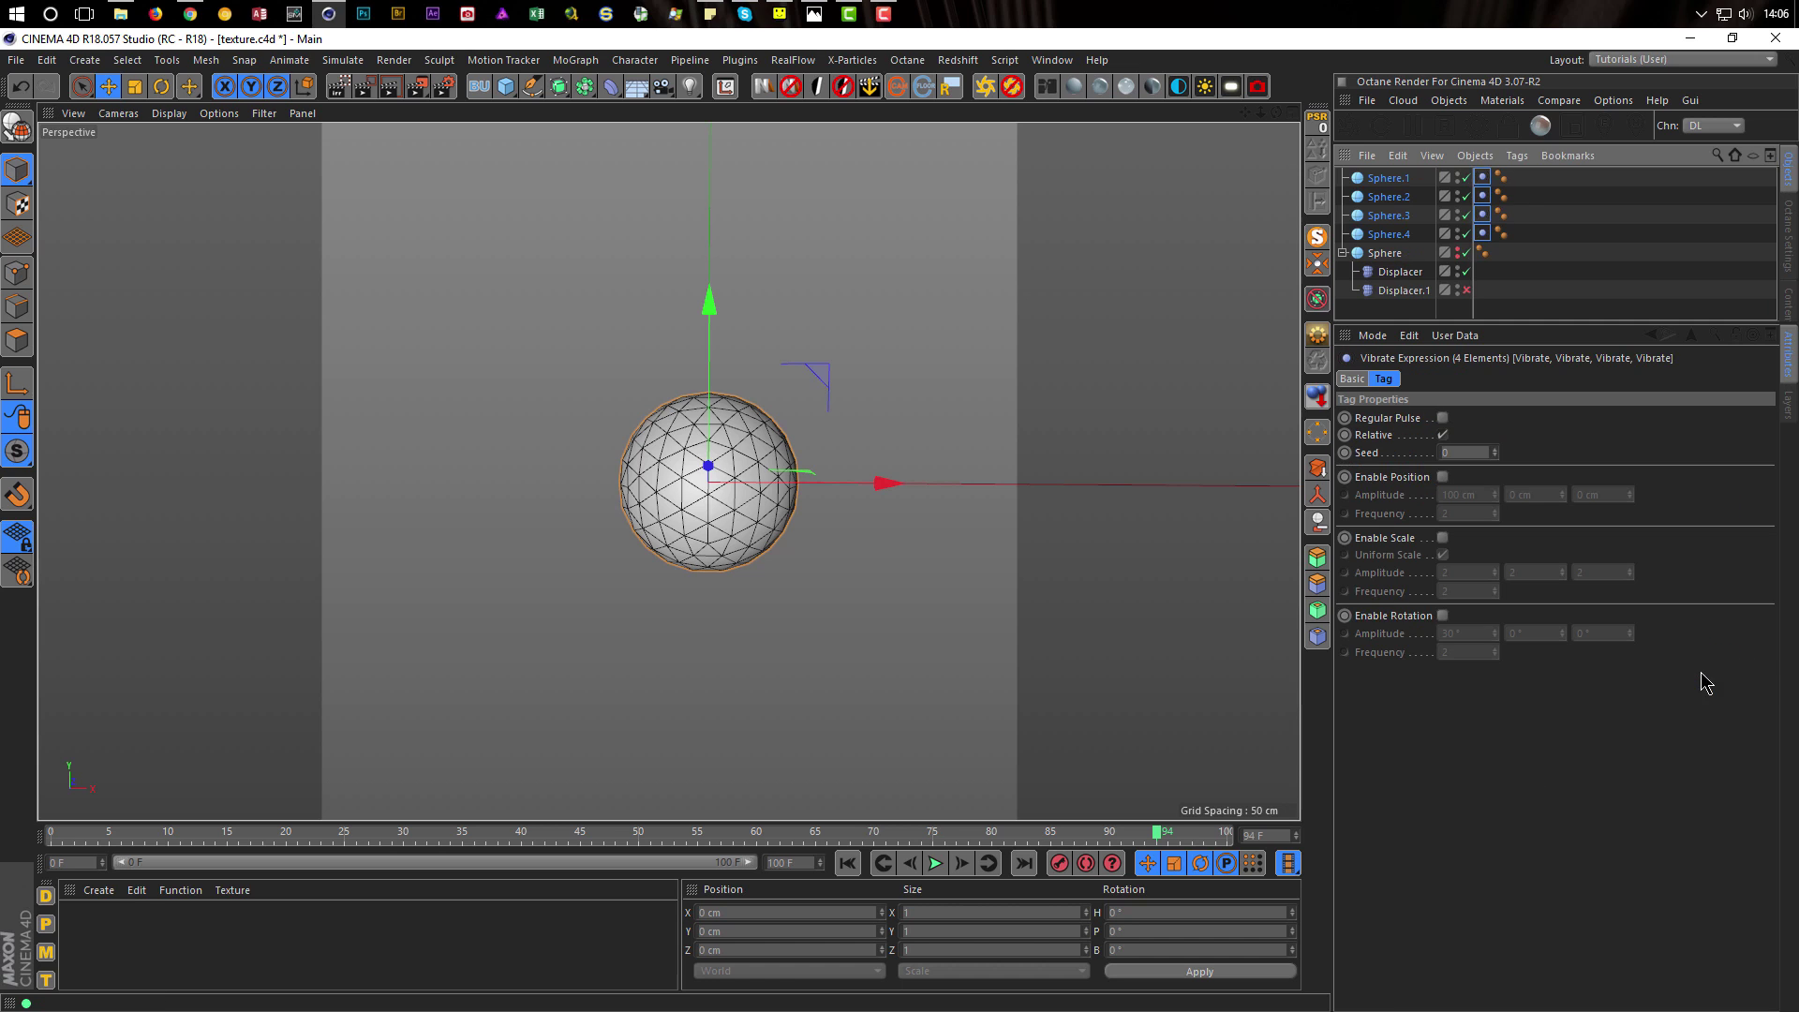
Enable position vibration on the four Vibrate tags with 130 cm amplitude on every axis and frequency 0.5, and play the animation
{"action": "left_click", "coordinate": [1442, 477]}
{"action": "double_click", "coordinate": [1514, 495]}
{"action": "double_click", "coordinate": [1482, 494]}
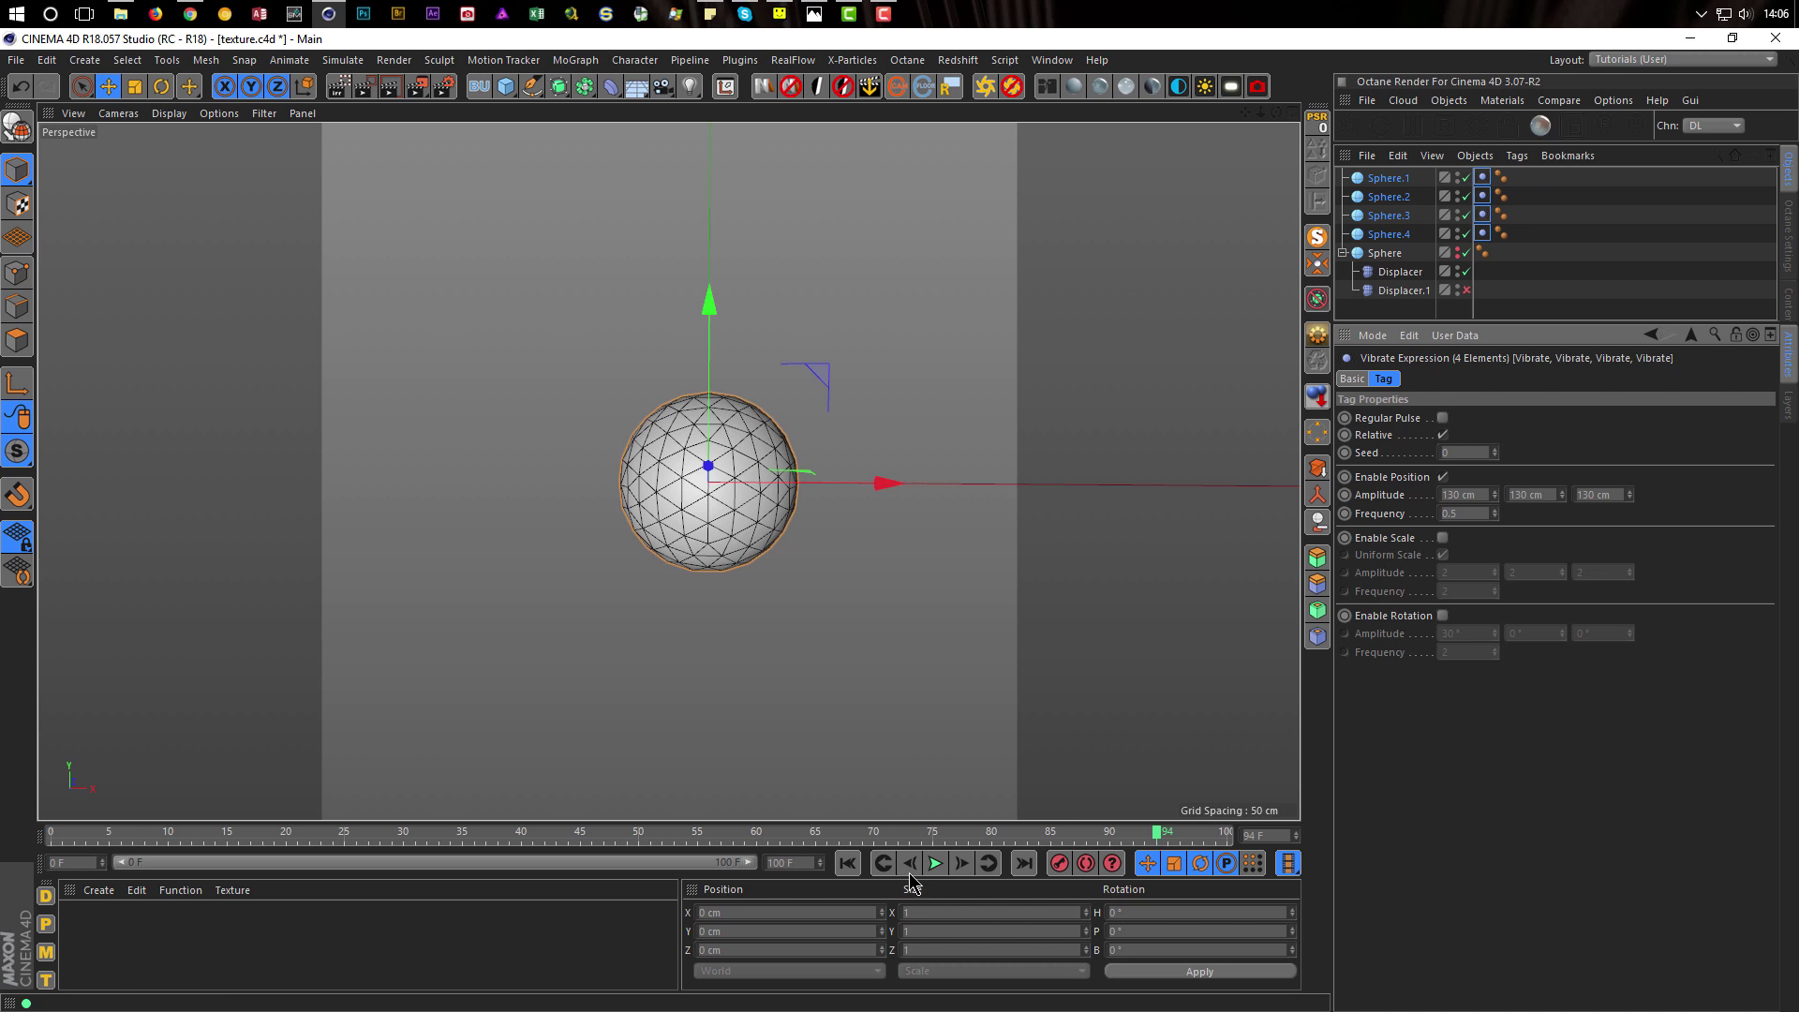
{"action": "left_click", "coordinate": [935, 863]}
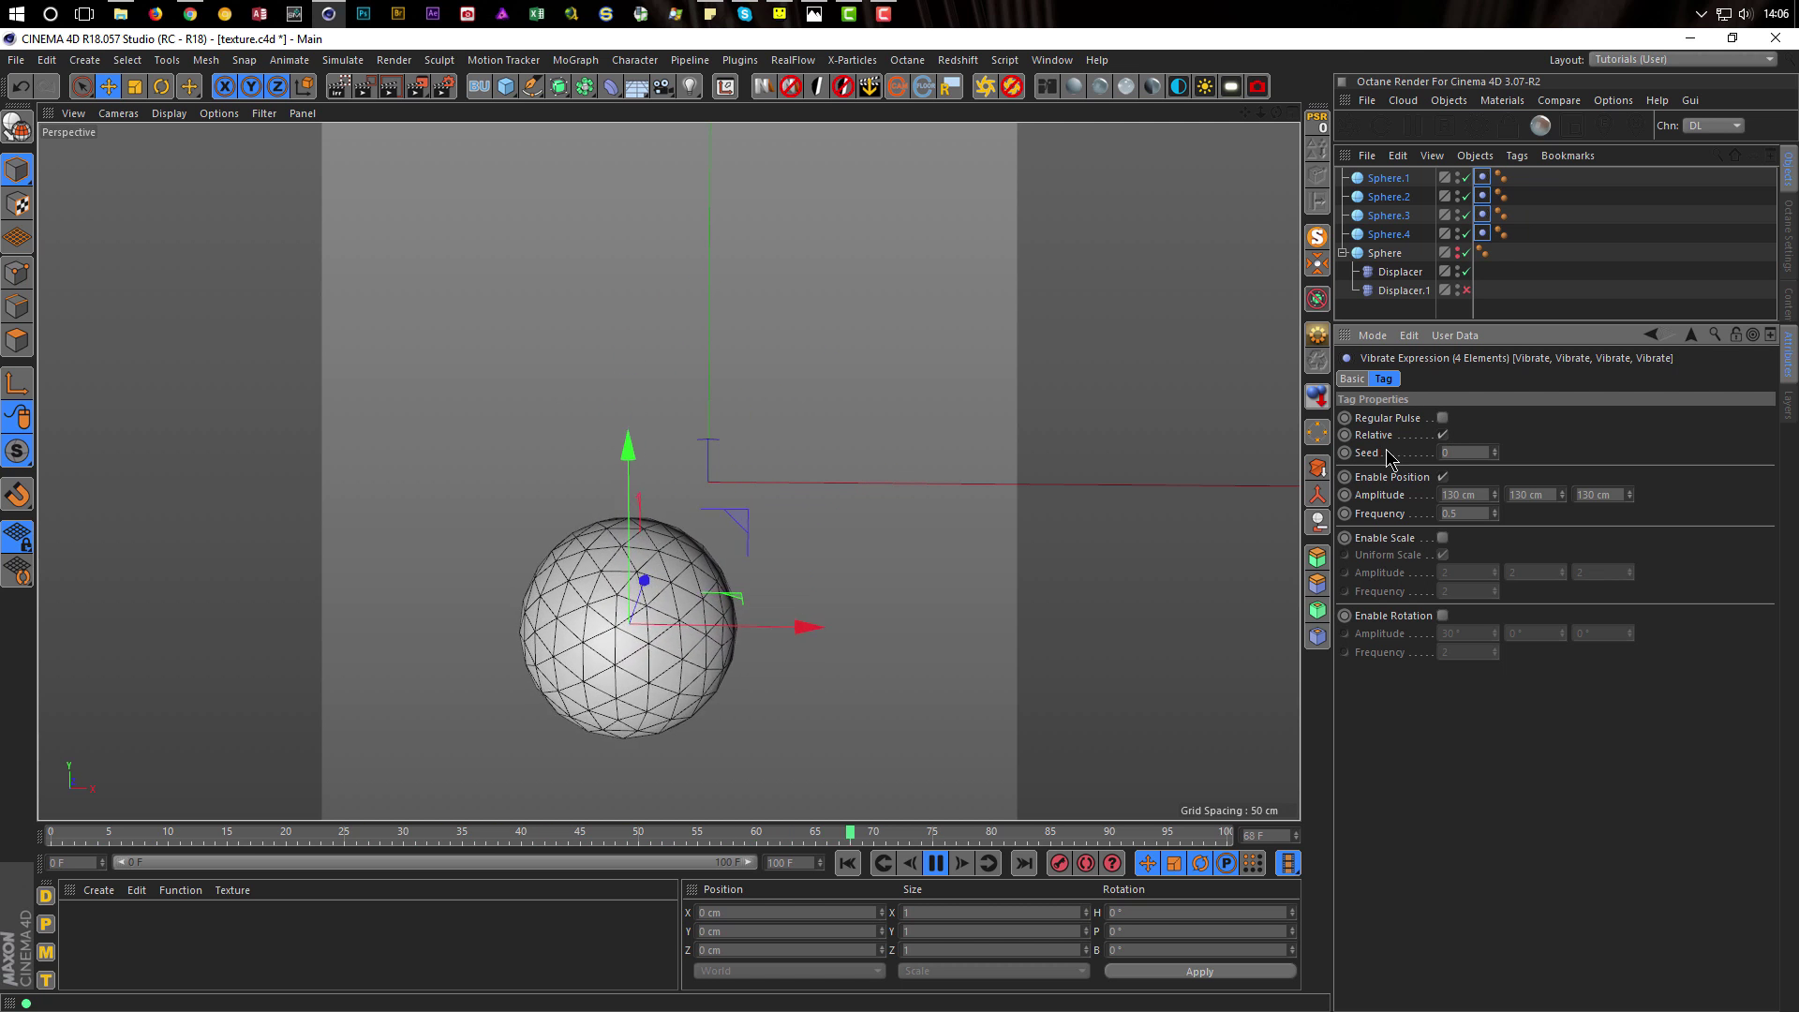
Give the four Vibrate tags different seeds using the expression num*11
{"action": "left_click", "coordinate": [1466, 452]}
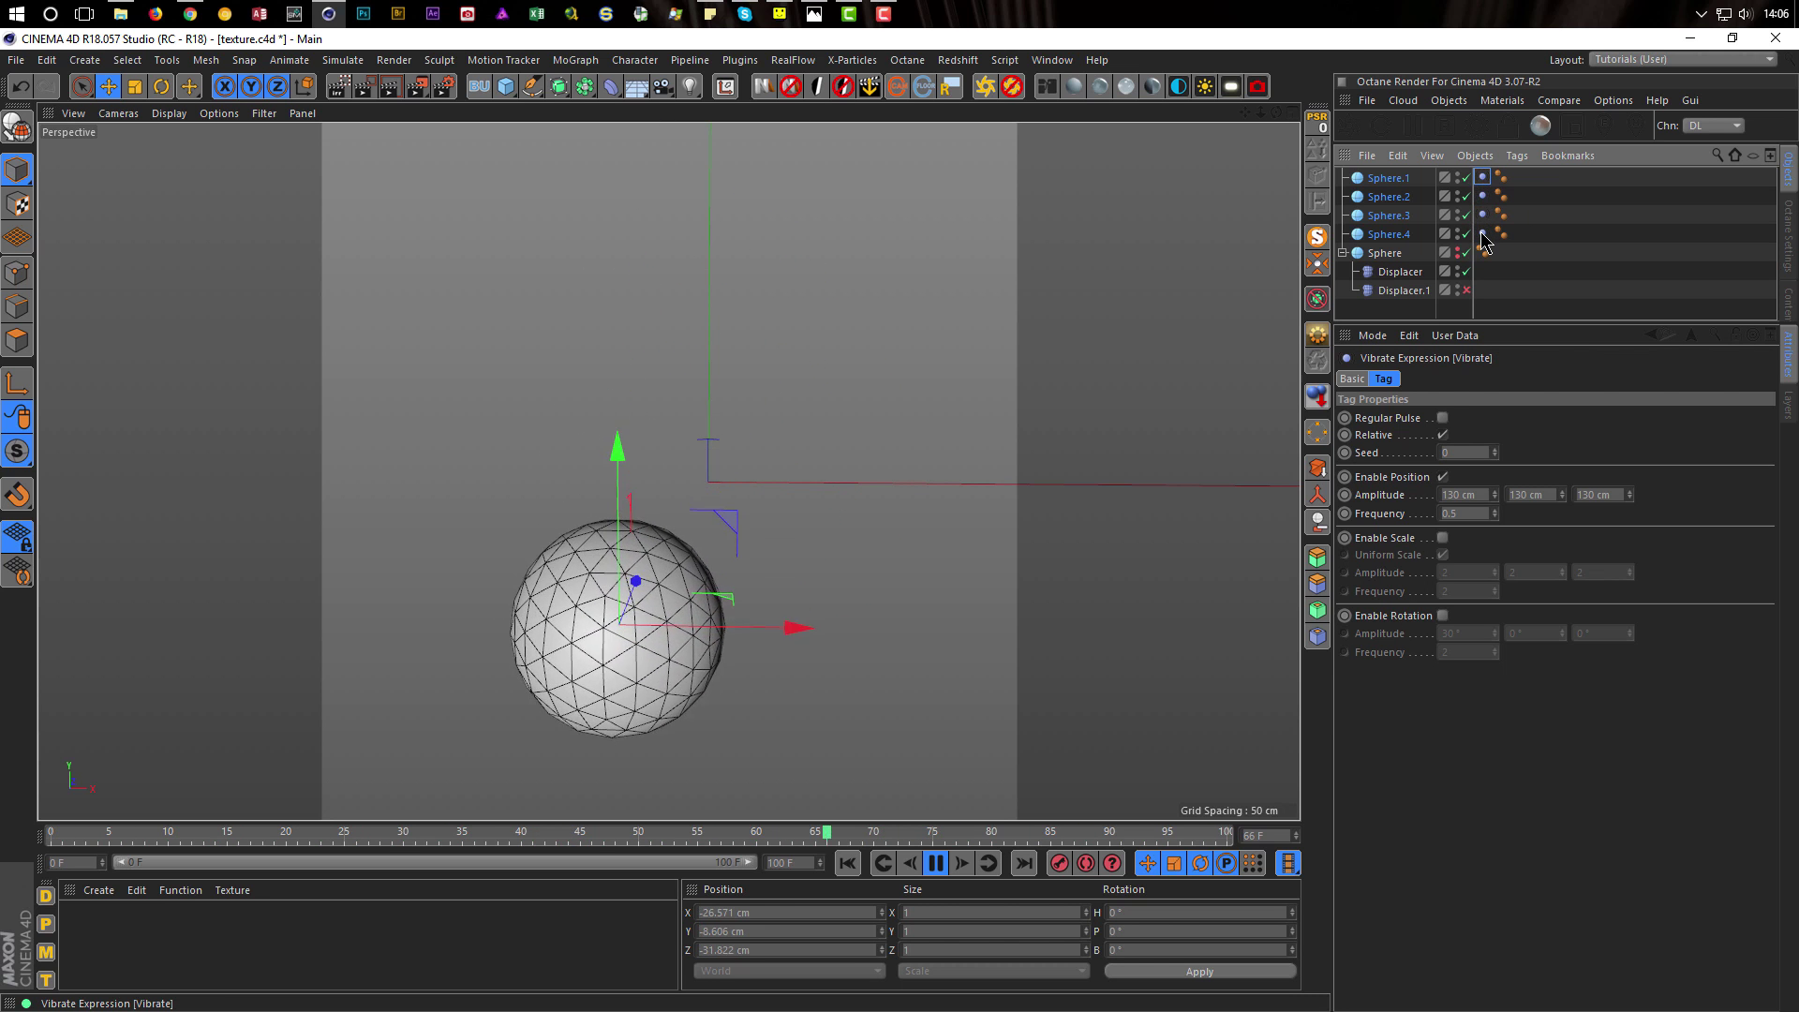
{"action": "left_click", "coordinate": [1483, 177]}
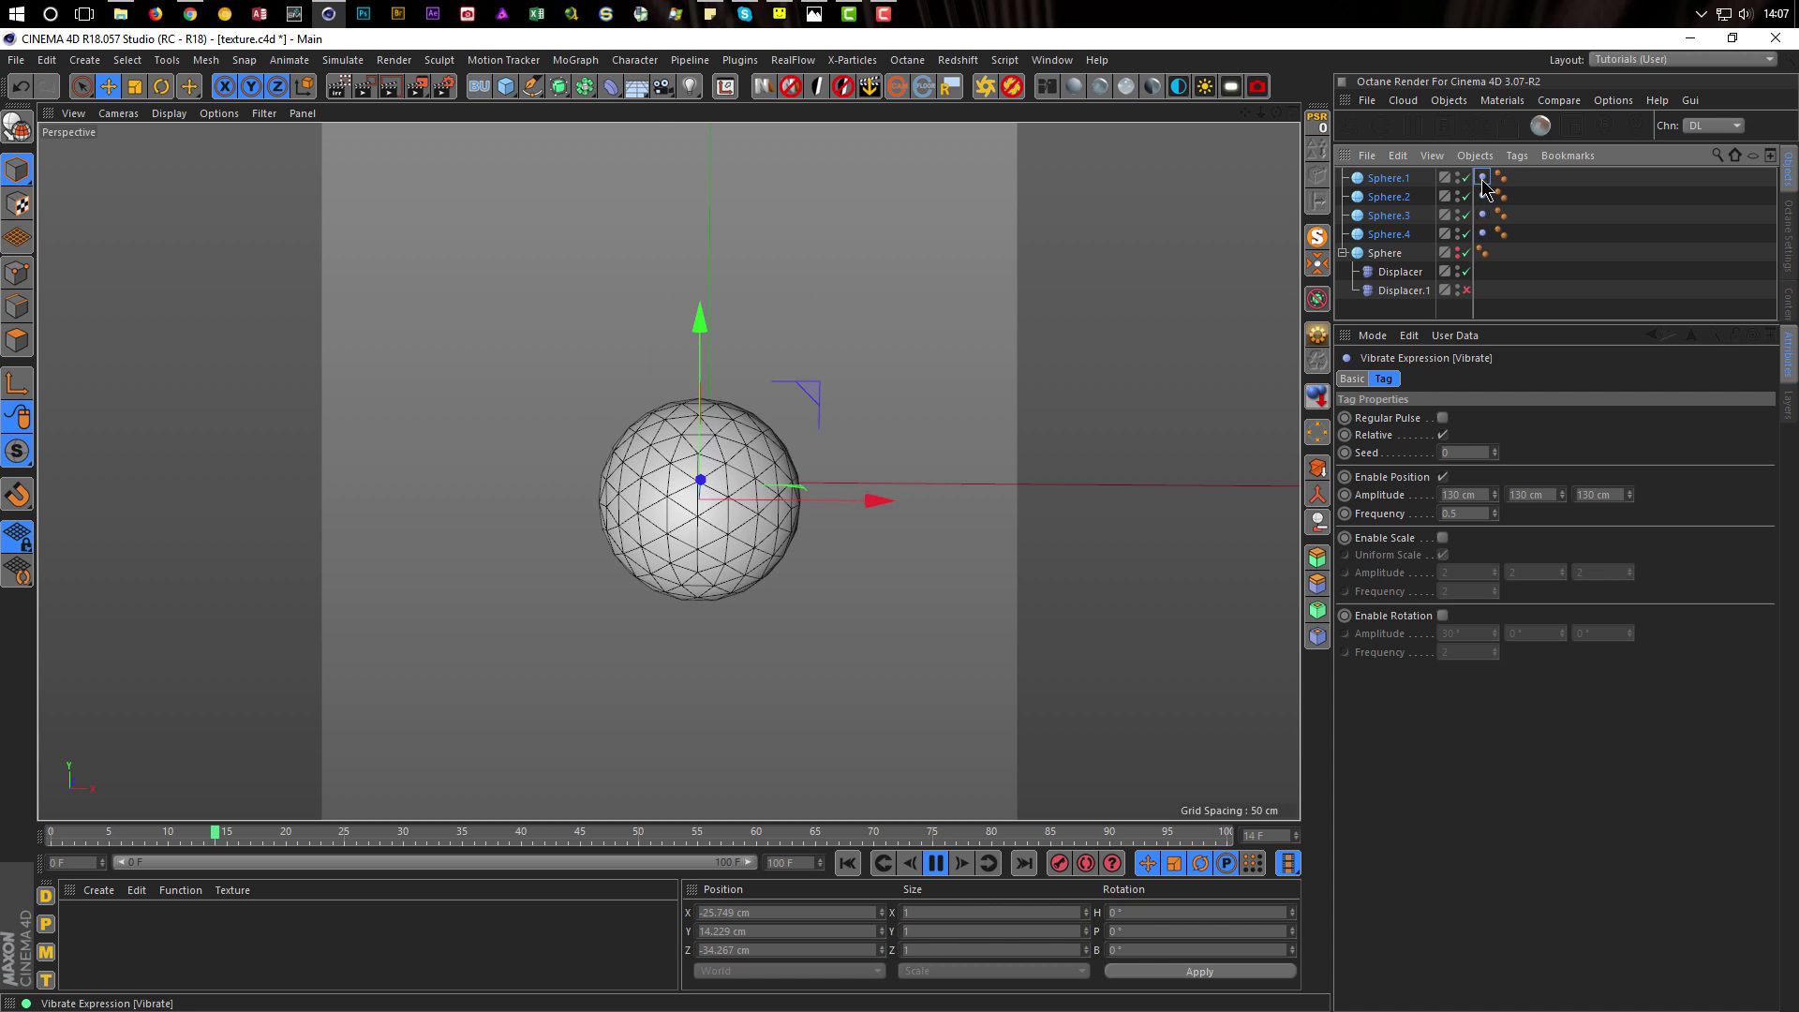
{"action": "left_click", "coordinate": [1482, 234], "text": "shift"}
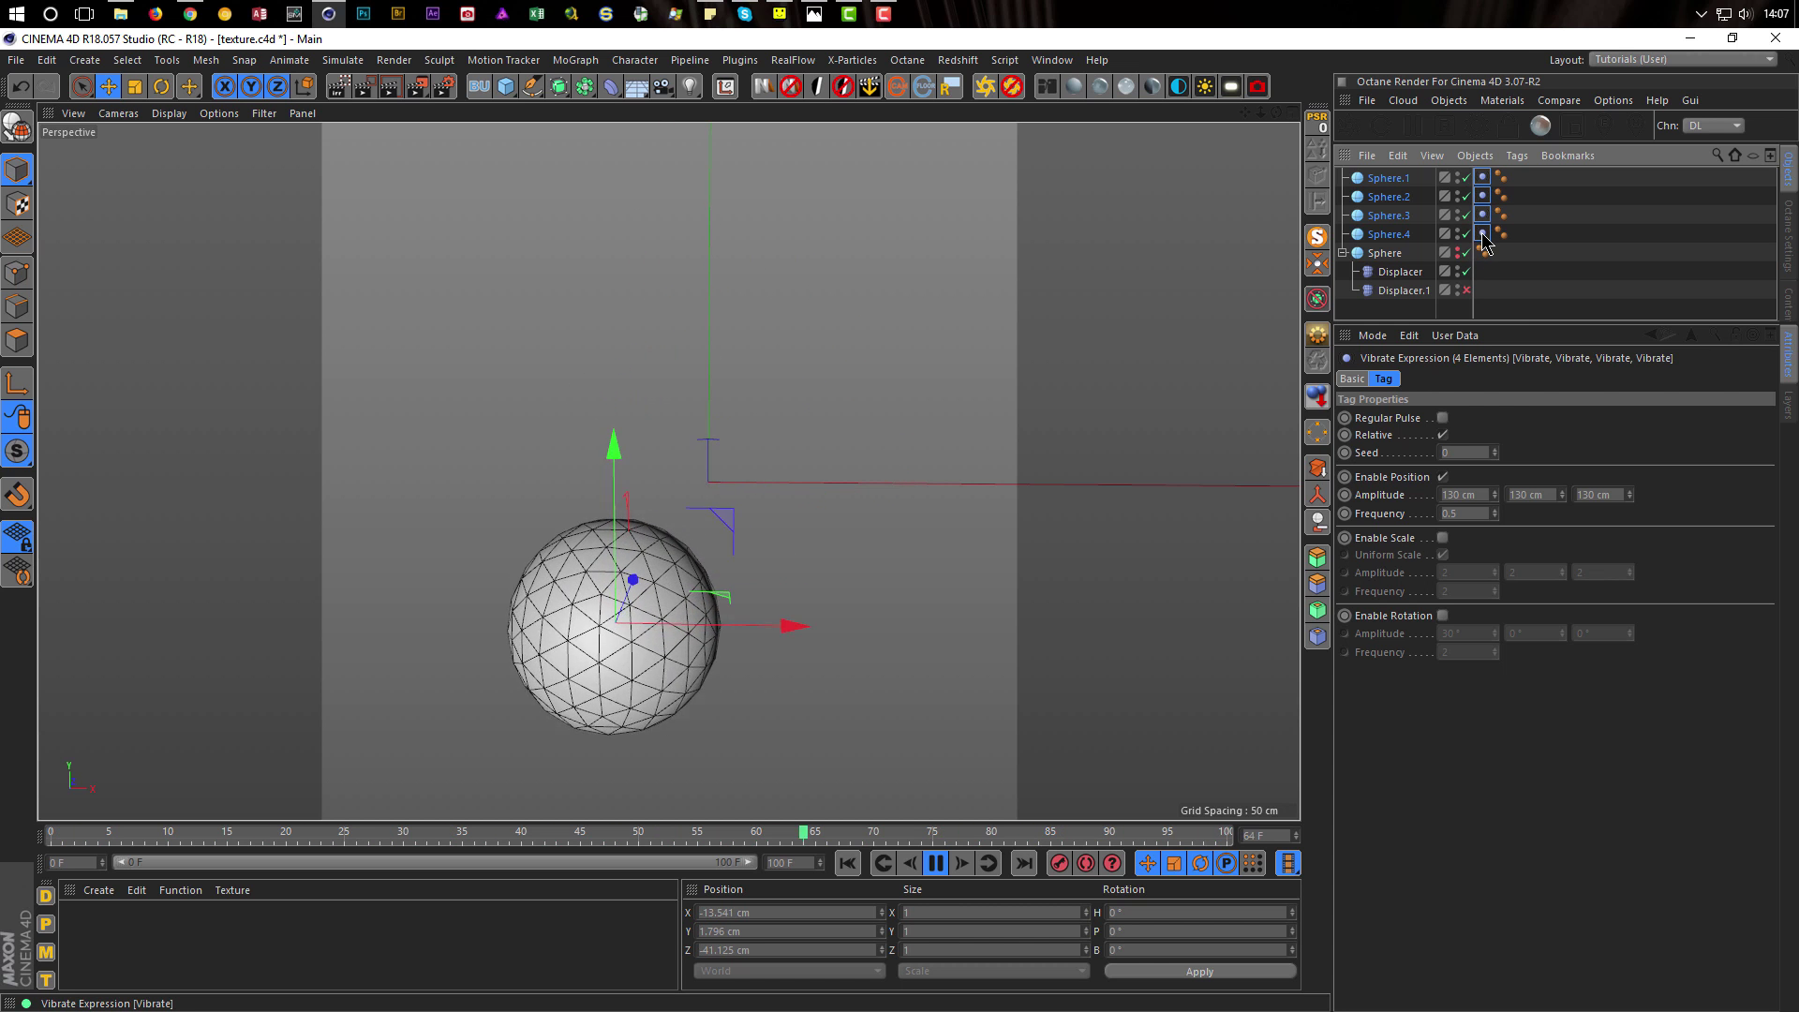
{"action": "left_click", "coordinate": [1454, 451]}
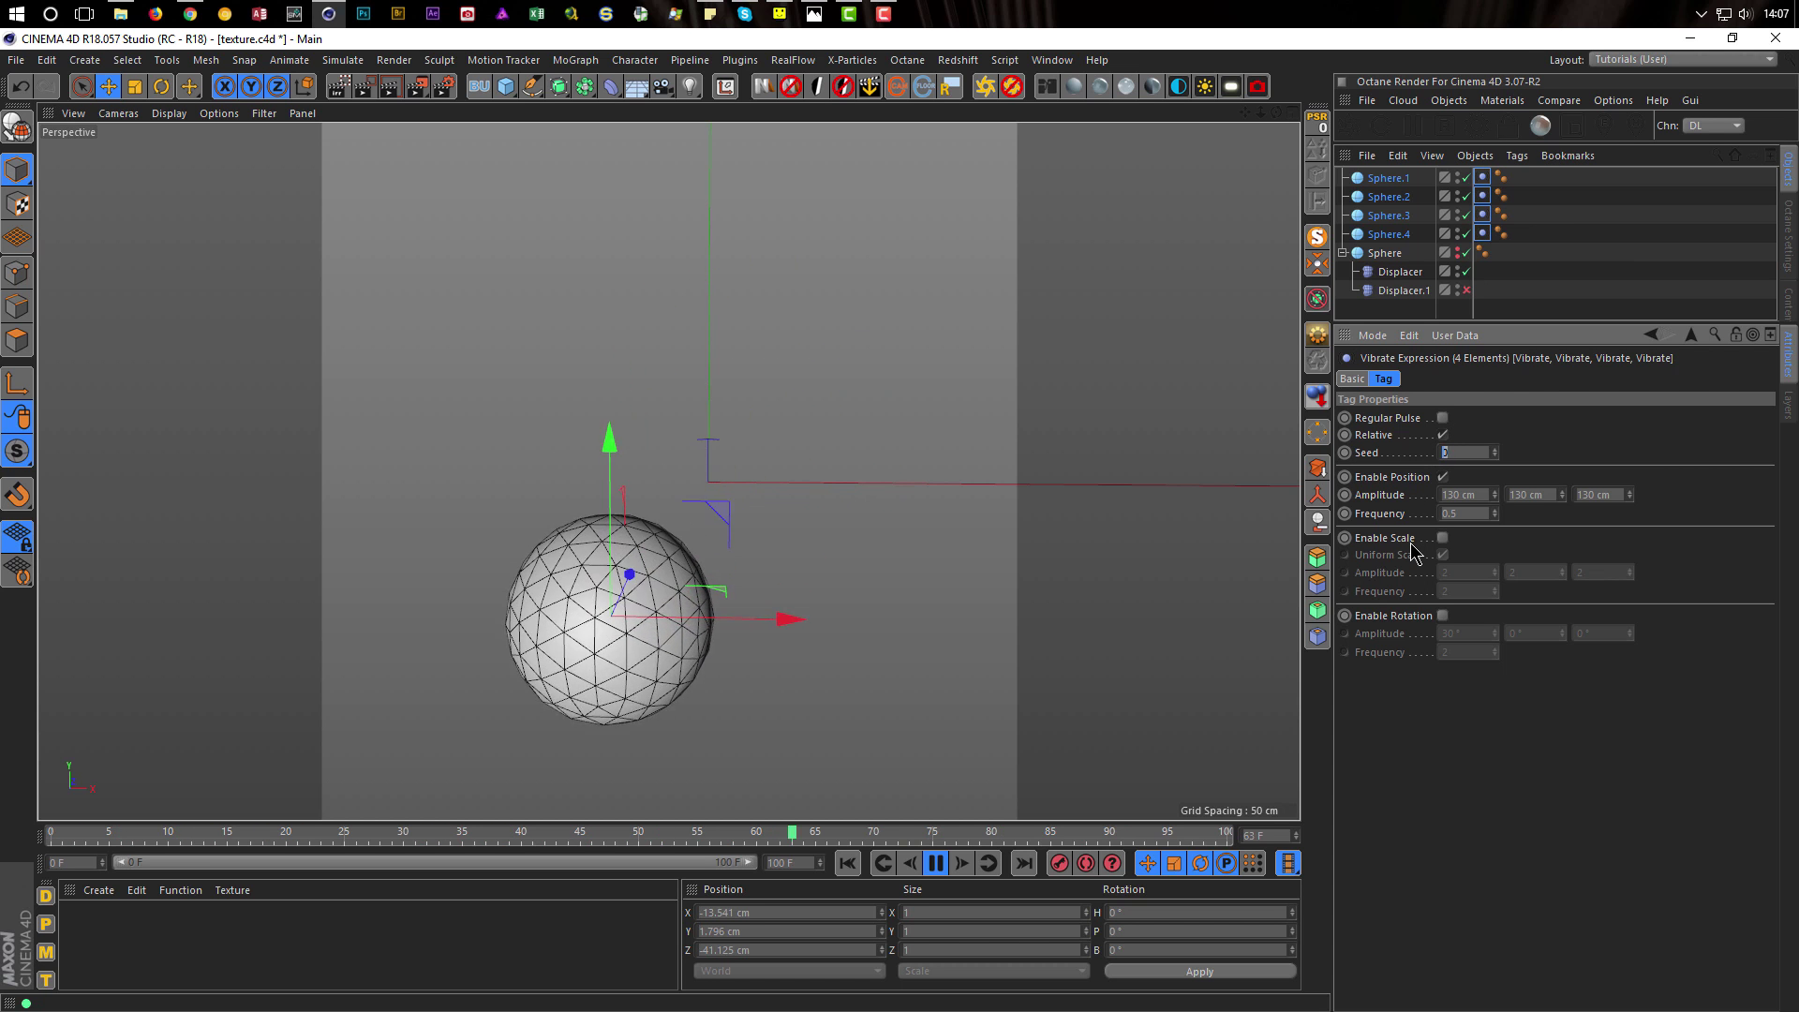
{"action": "type", "text": "num"}
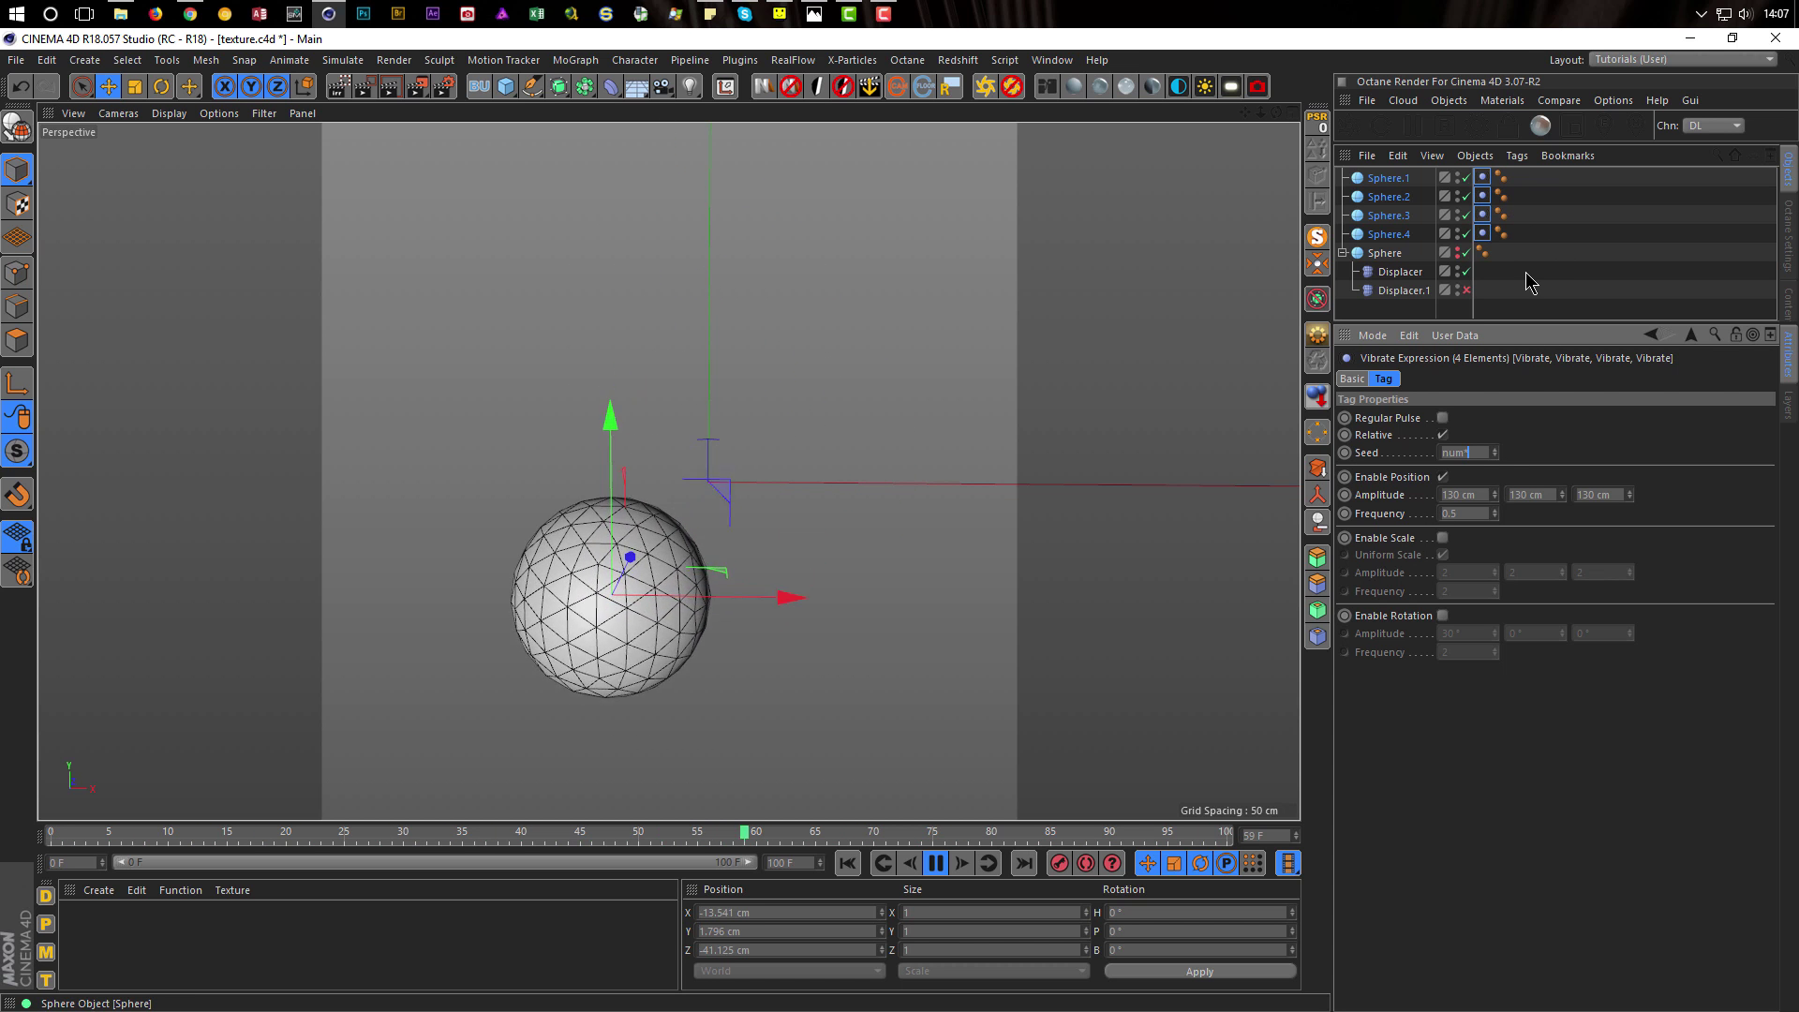
{"action": "type", "text": "11"}
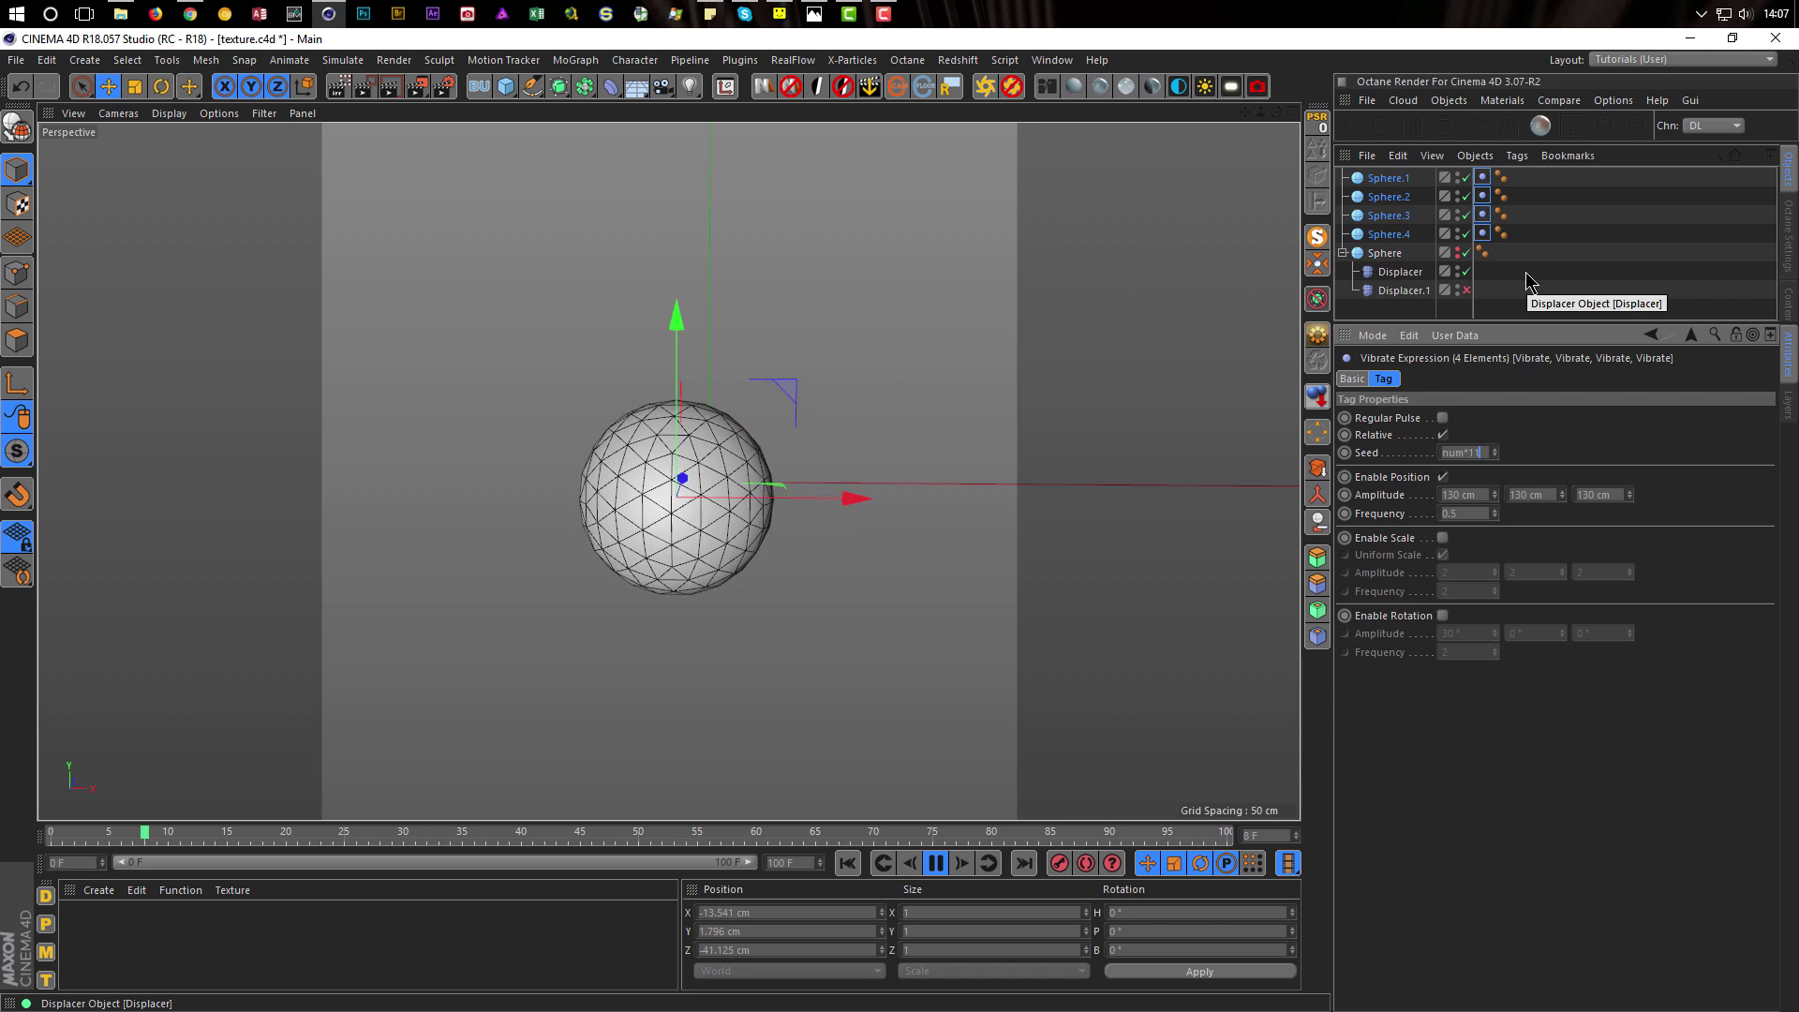
{"action": "key", "text": "Return"}
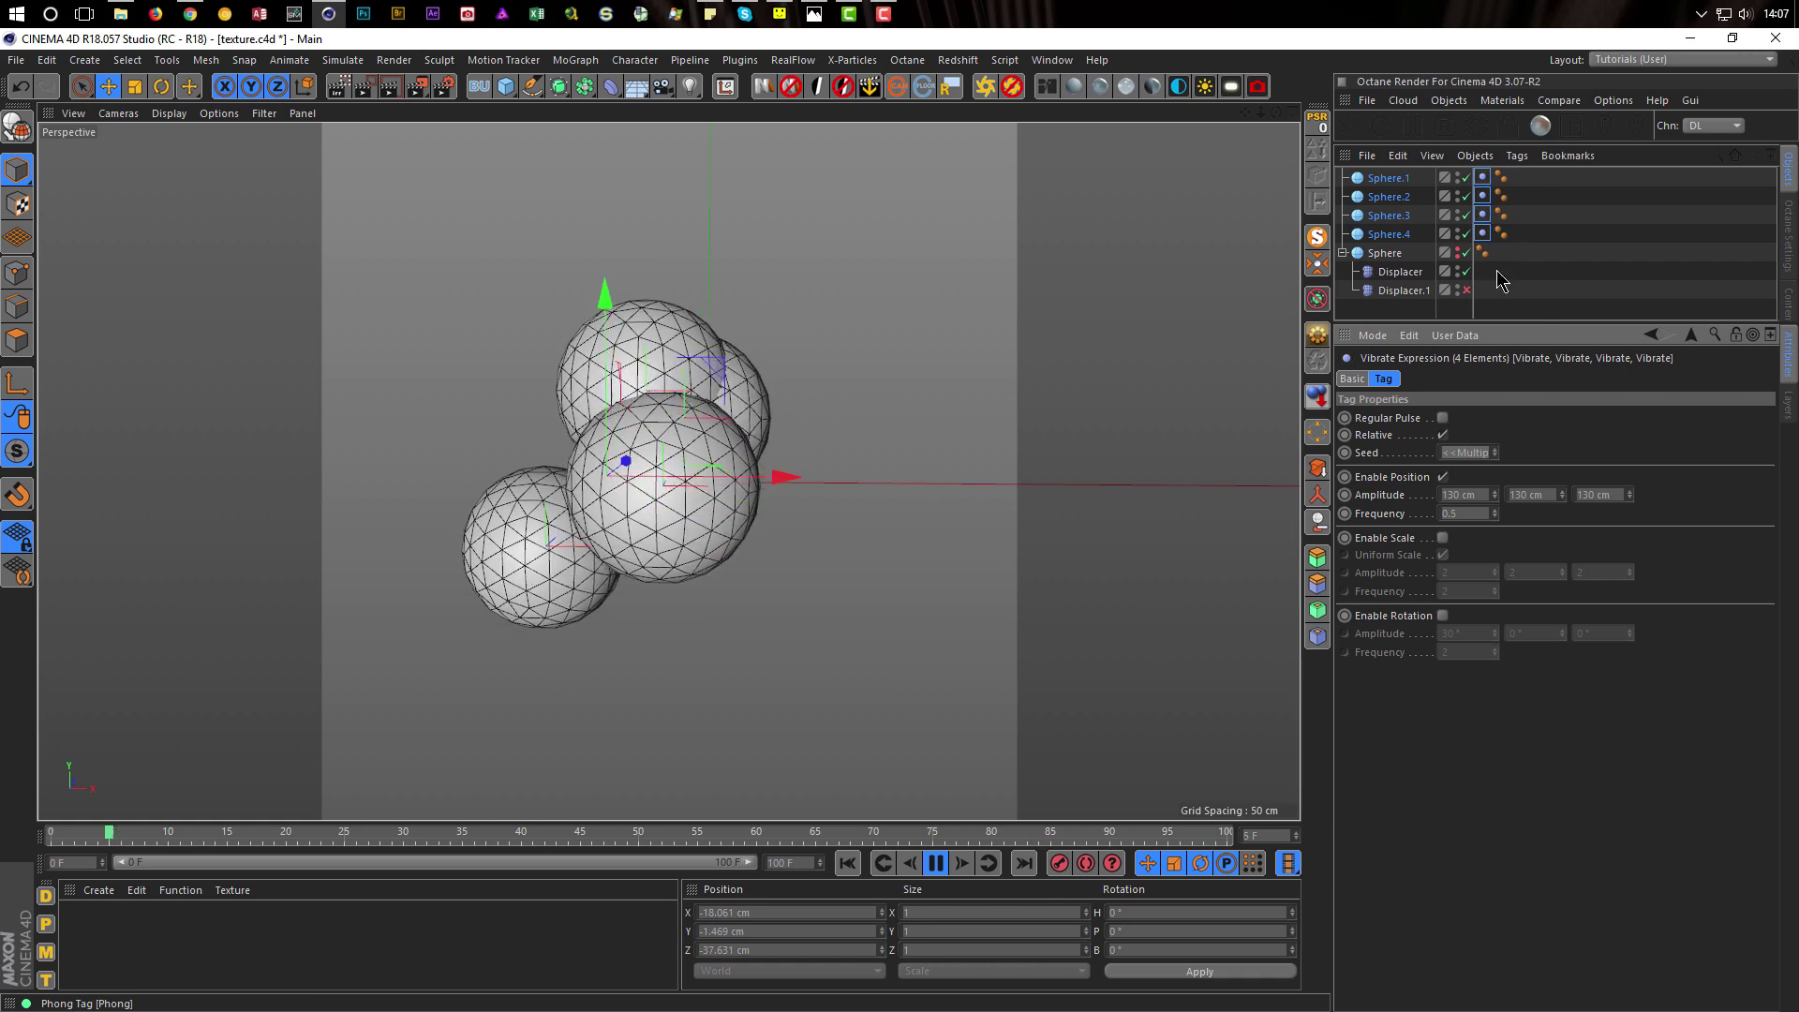
Check the seed value of each small sphere's Vibrate tag
{"action": "left_click", "coordinate": [1484, 178]}
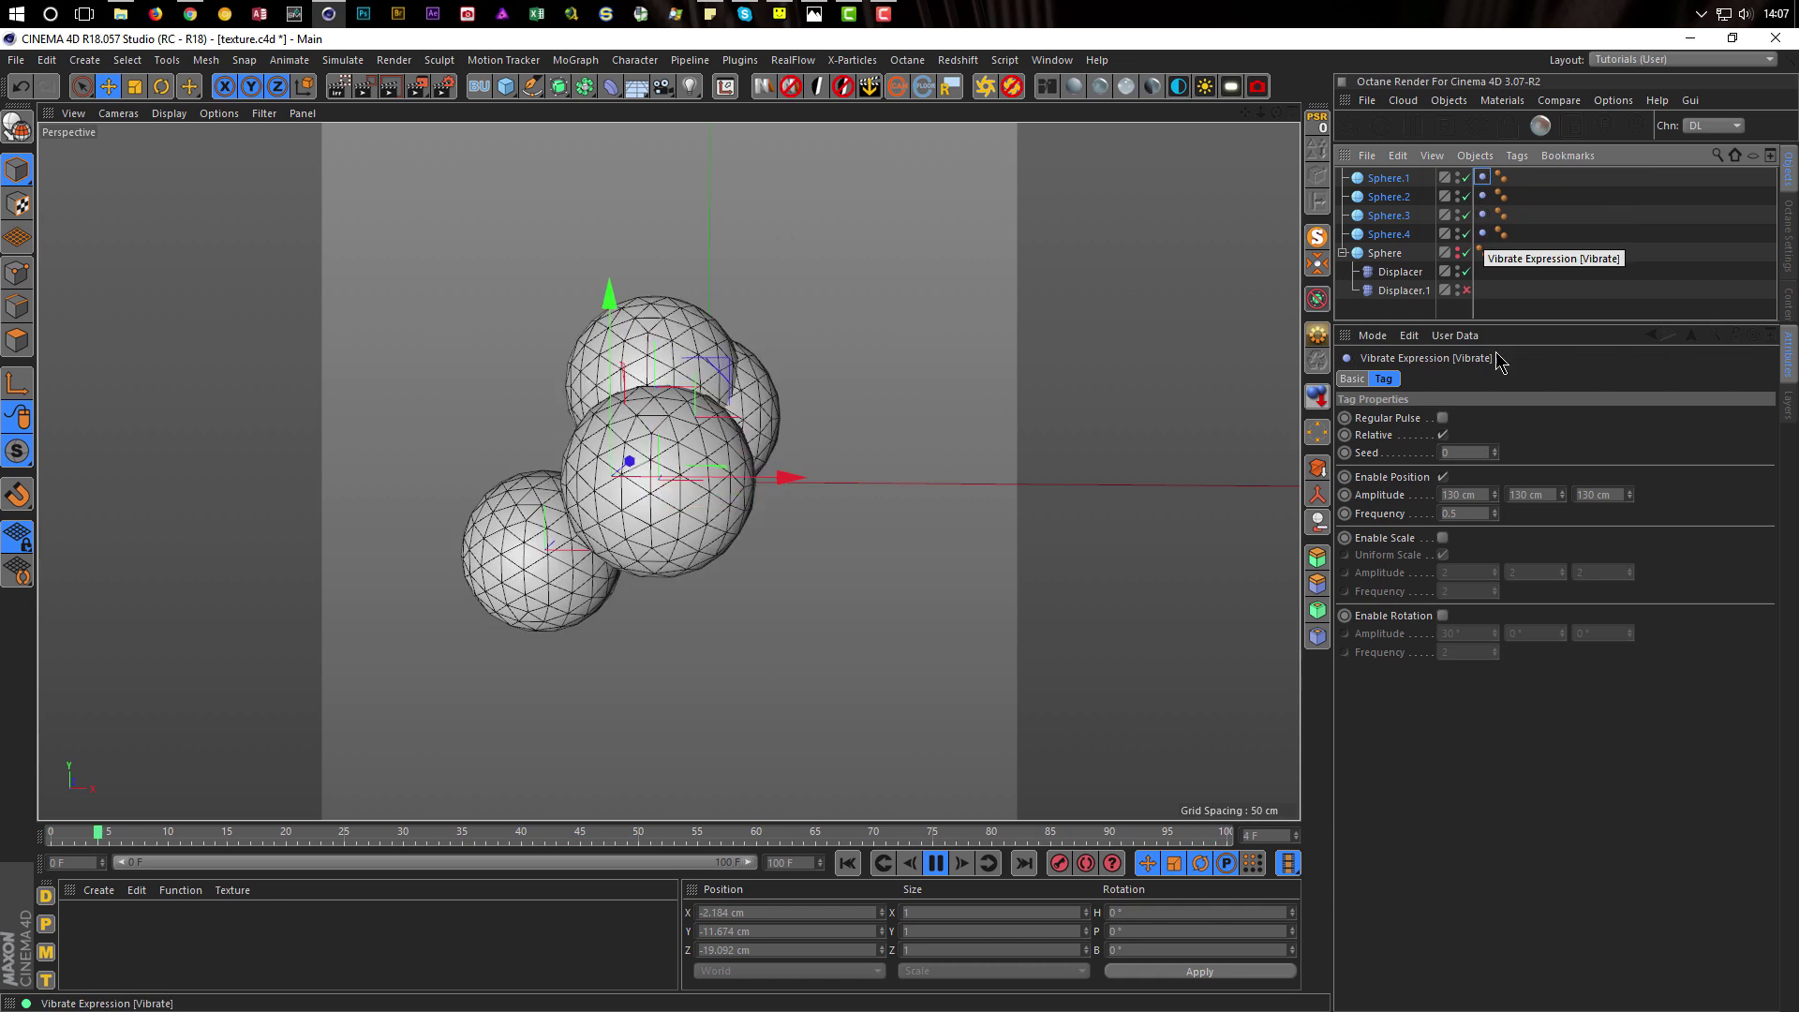
{"action": "left_click", "coordinate": [1484, 196]}
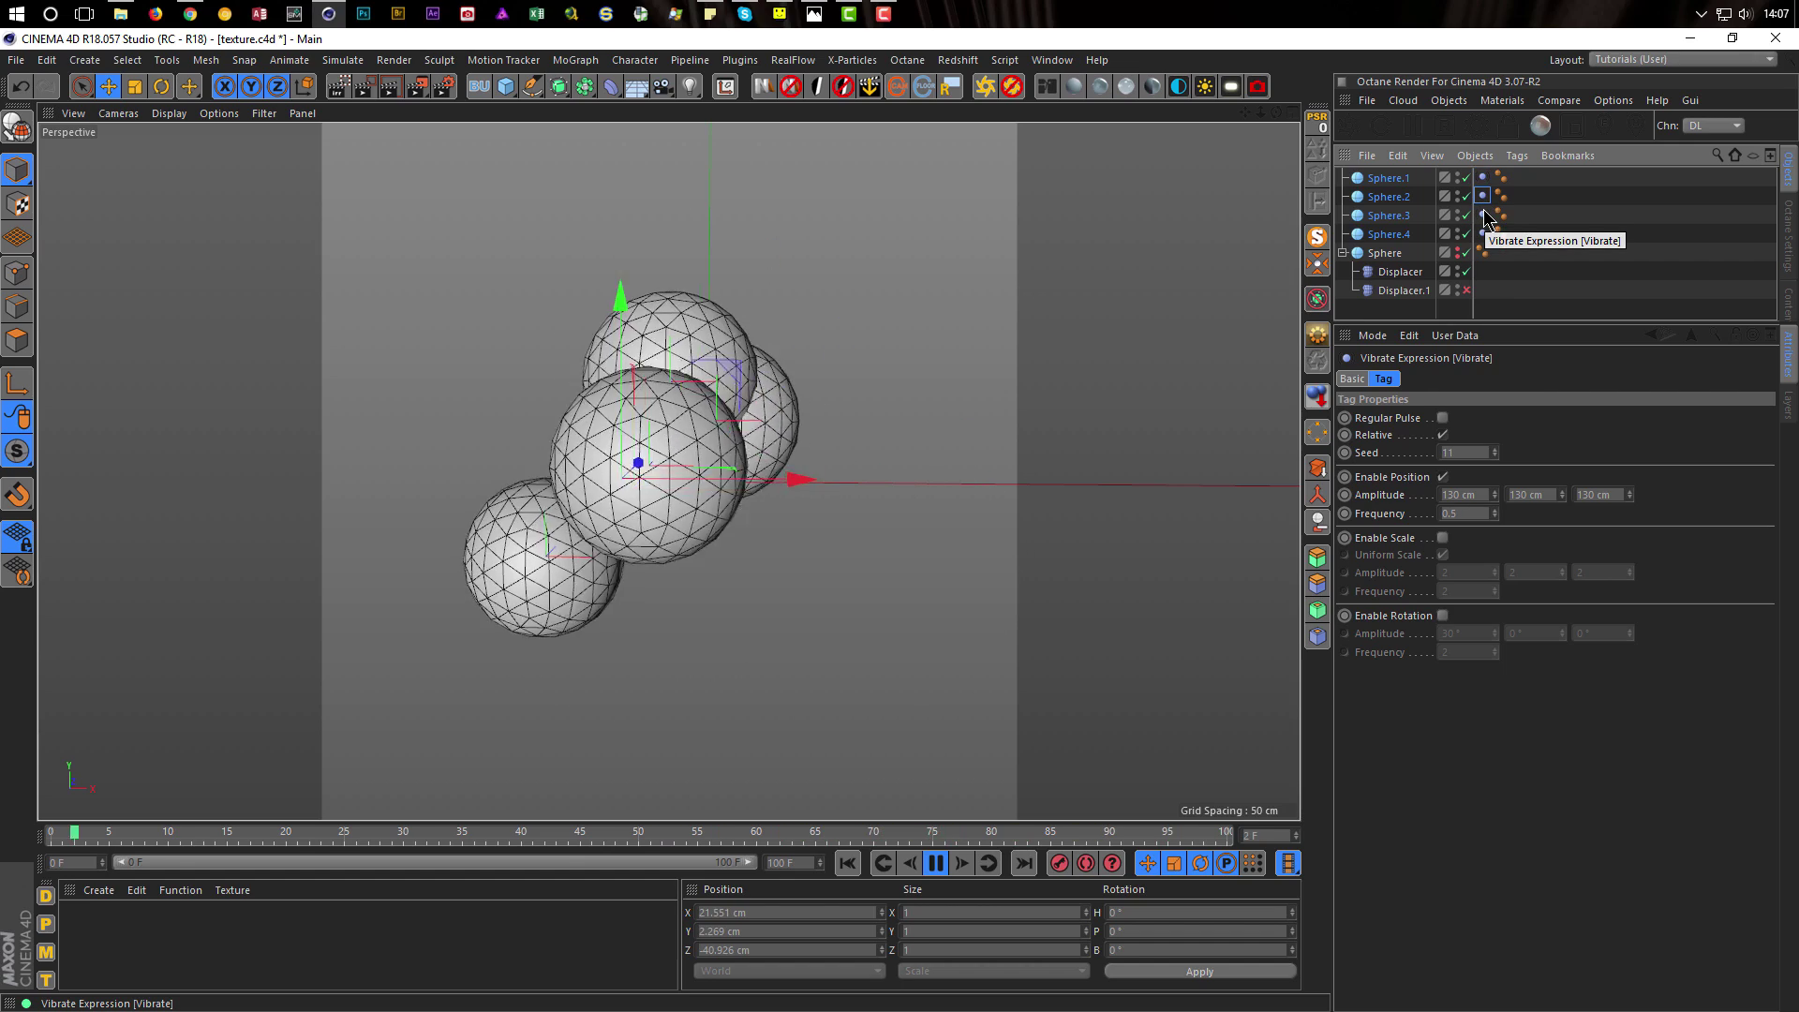
{"action": "left_click", "coordinate": [1484, 216]}
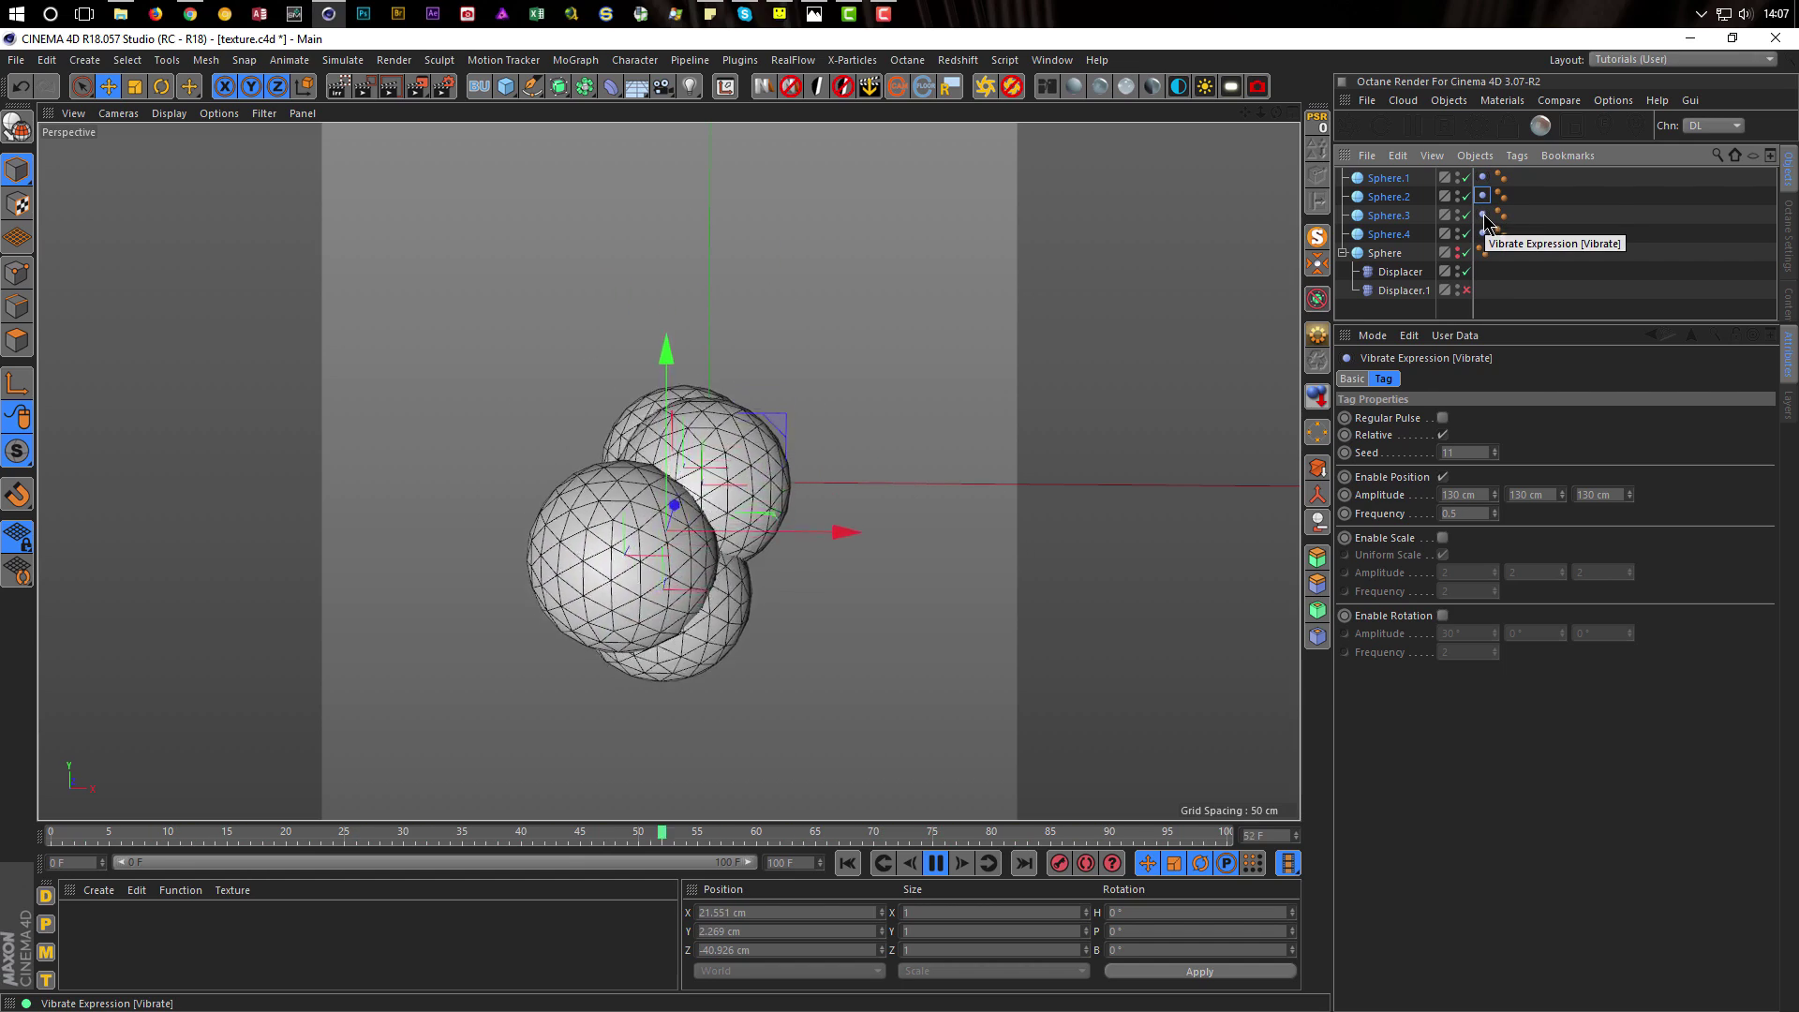
{"action": "left_click", "coordinate": [1484, 234]}
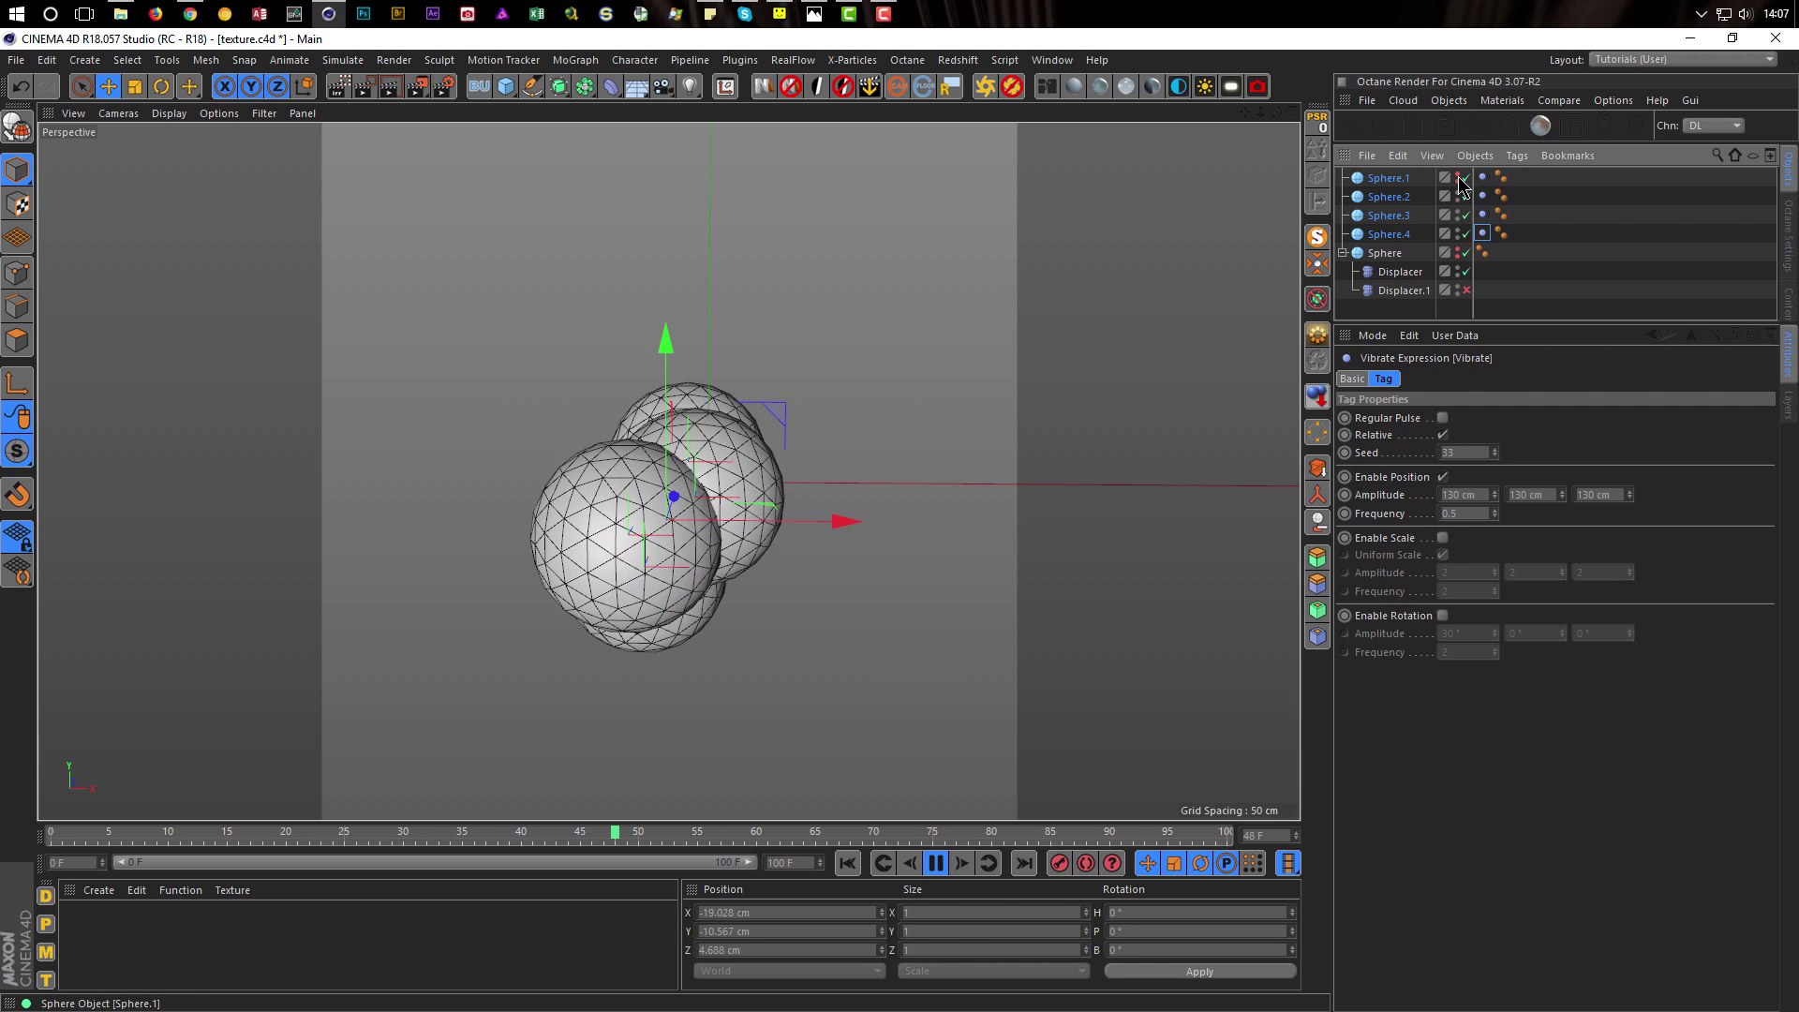
Hide the four small spheres, show the large displaced sphere again and stop playback
{"action": "left_click", "coordinate": [1466, 290]}
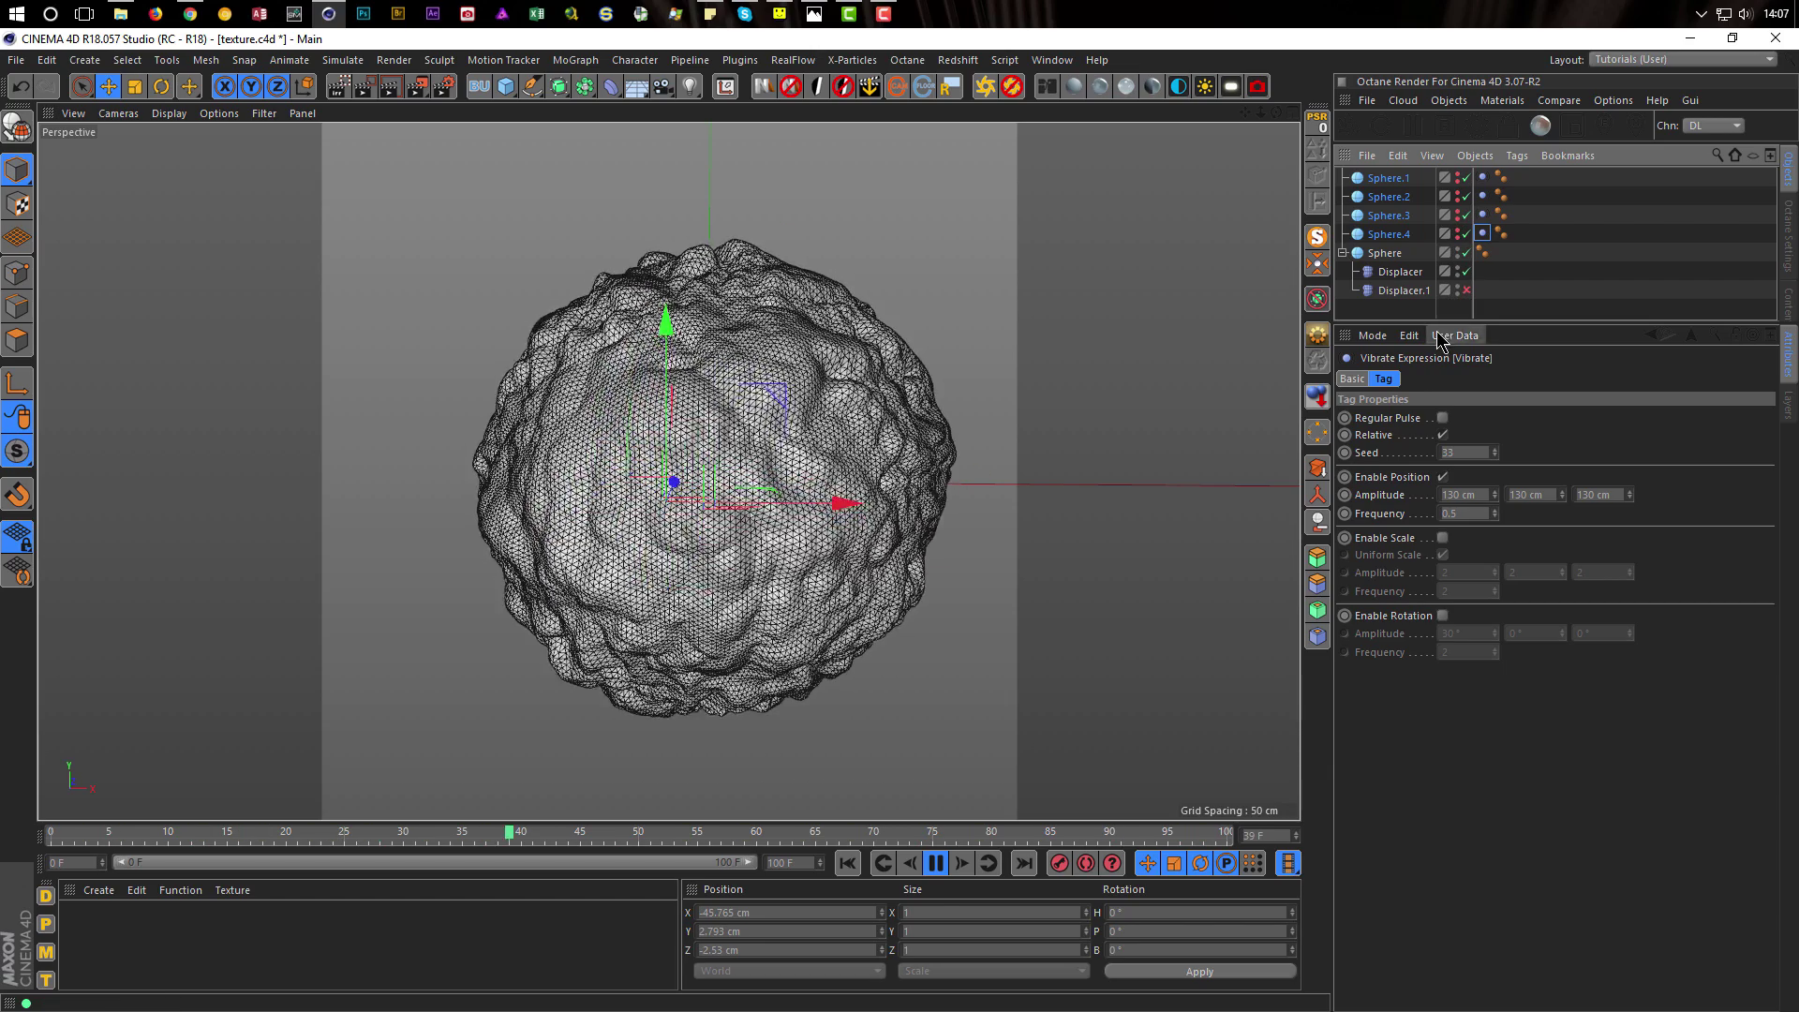
{"action": "left_click", "coordinate": [935, 862]}
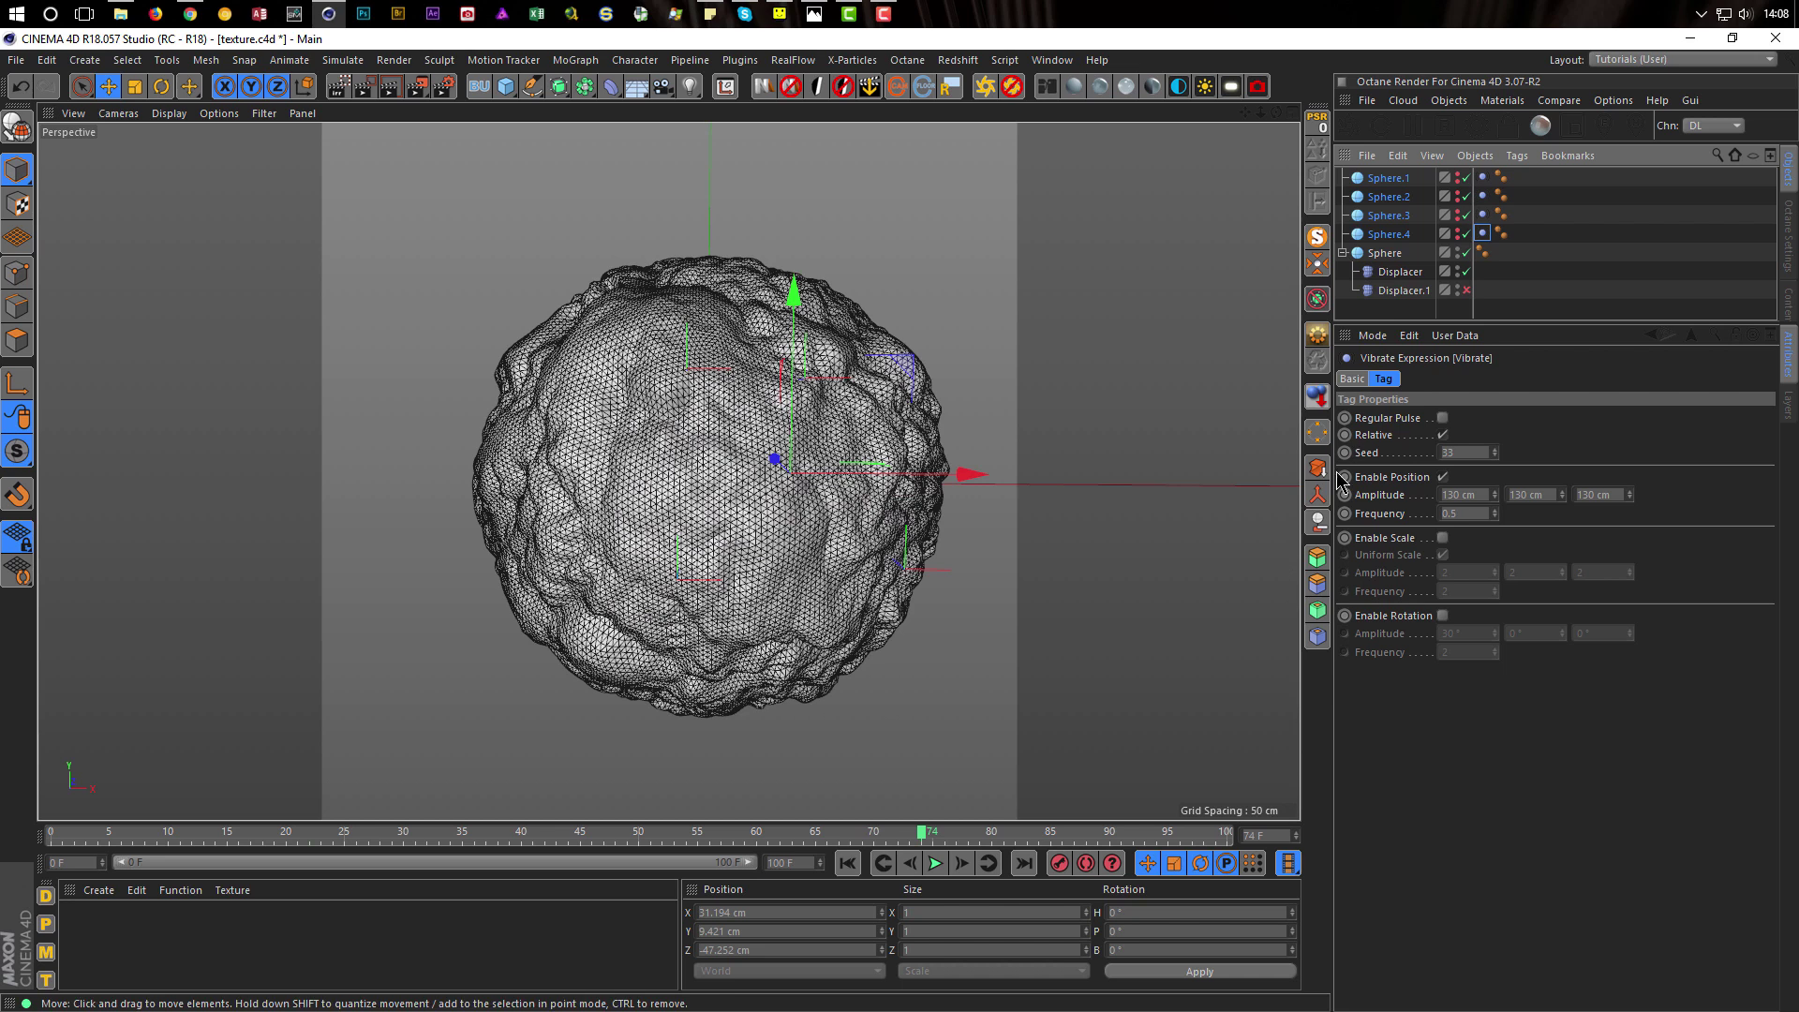
Add a Collision deformer and place it as the first child of the large sphere, above its displacers
{"action": "left_click", "coordinate": [1384, 254]}
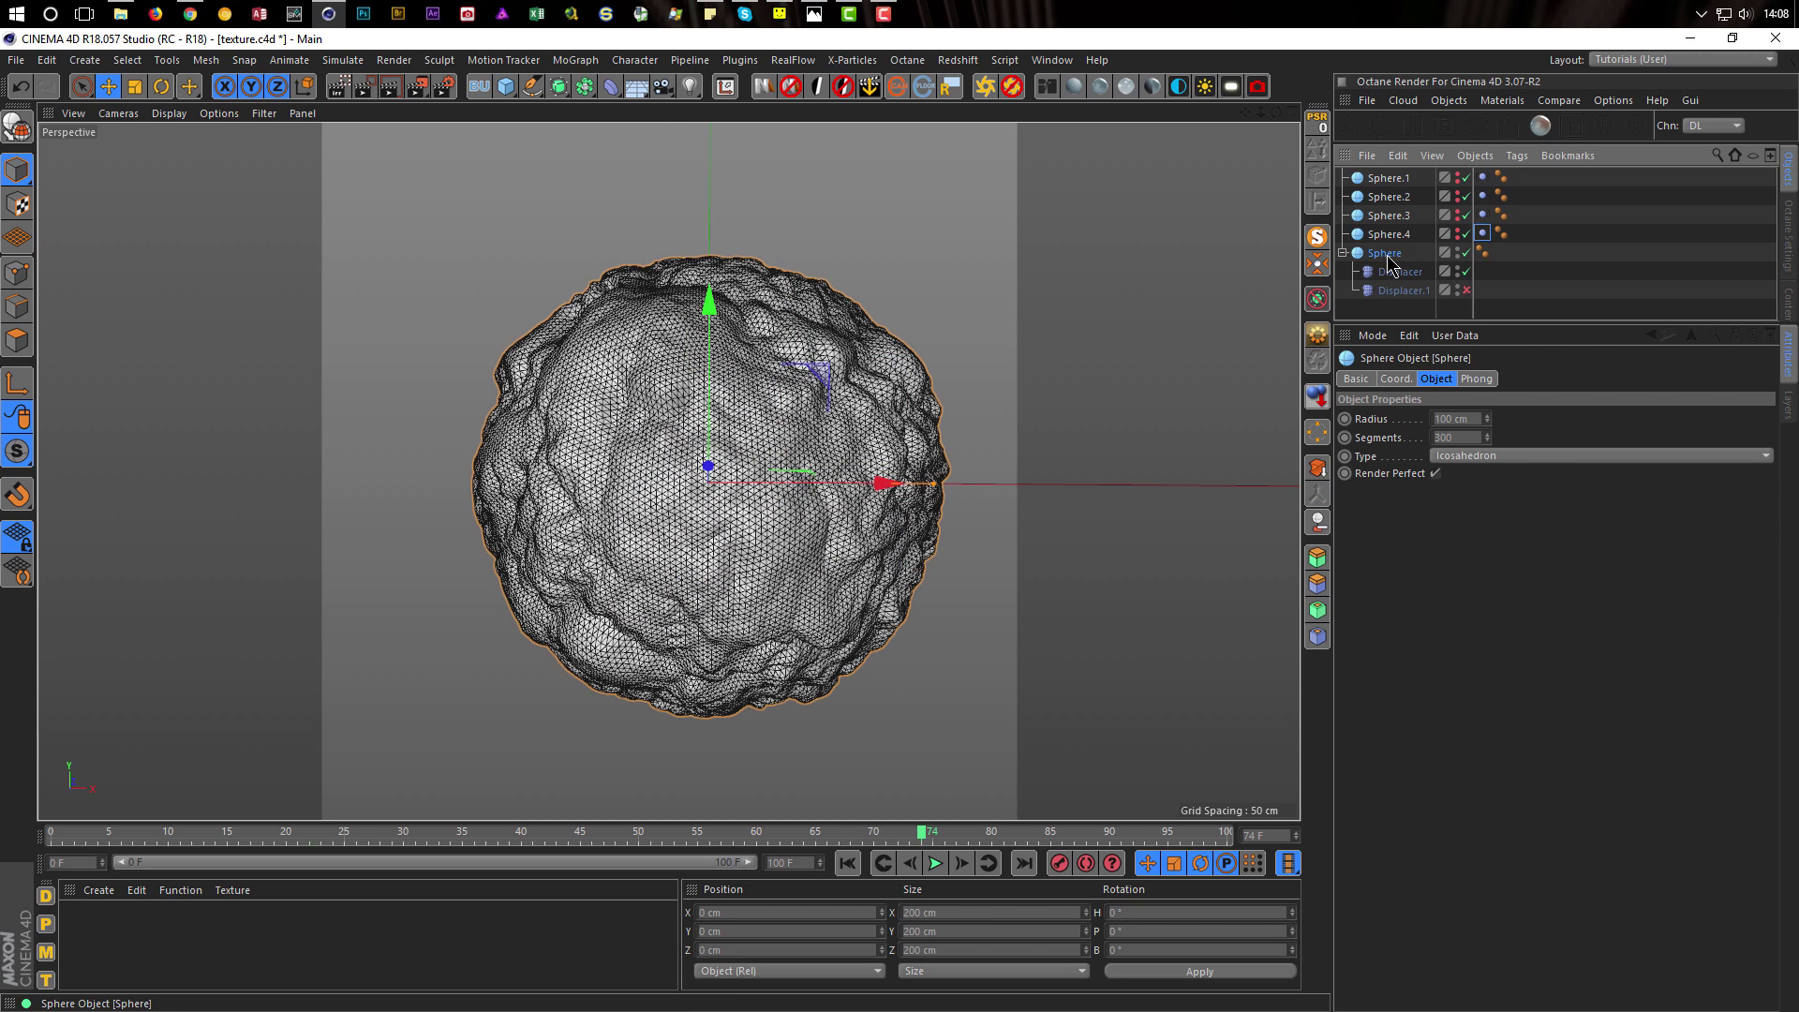
{"action": "left_click", "coordinate": [610, 86]}
{"action": "left_click", "coordinate": [1103, 294]}
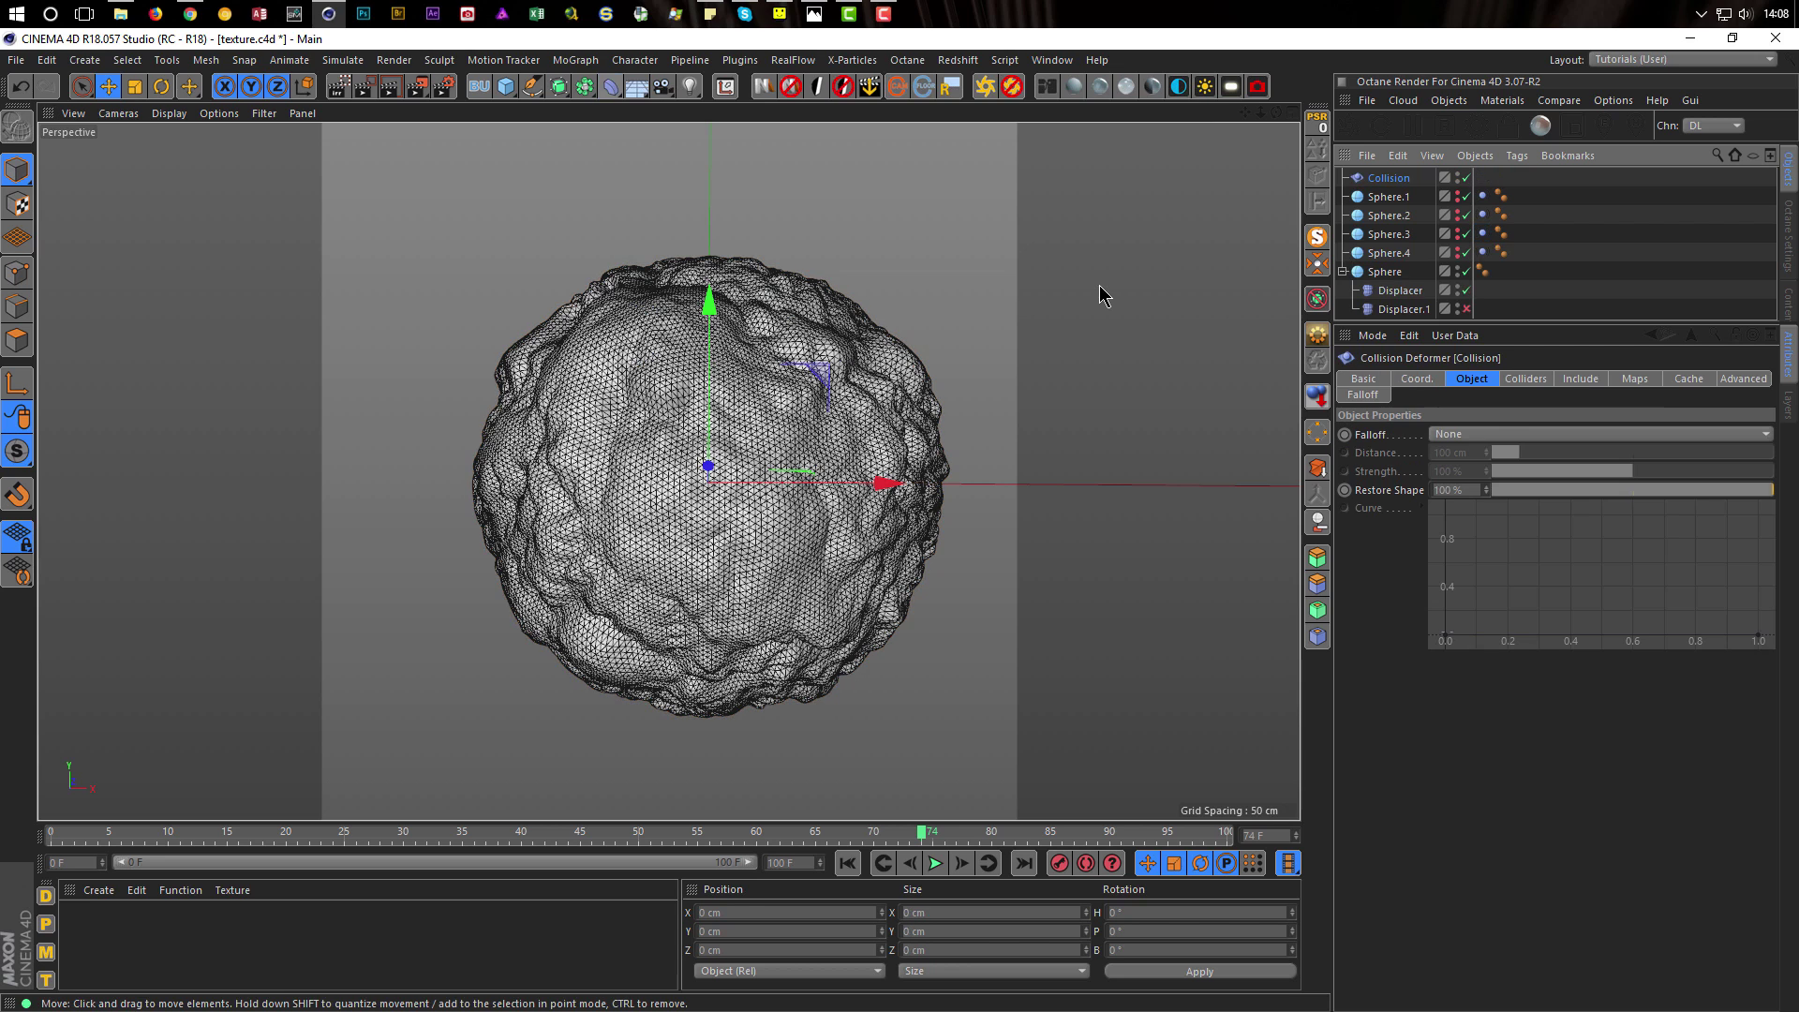
{"action": "left_click", "coordinate": [1526, 381]}
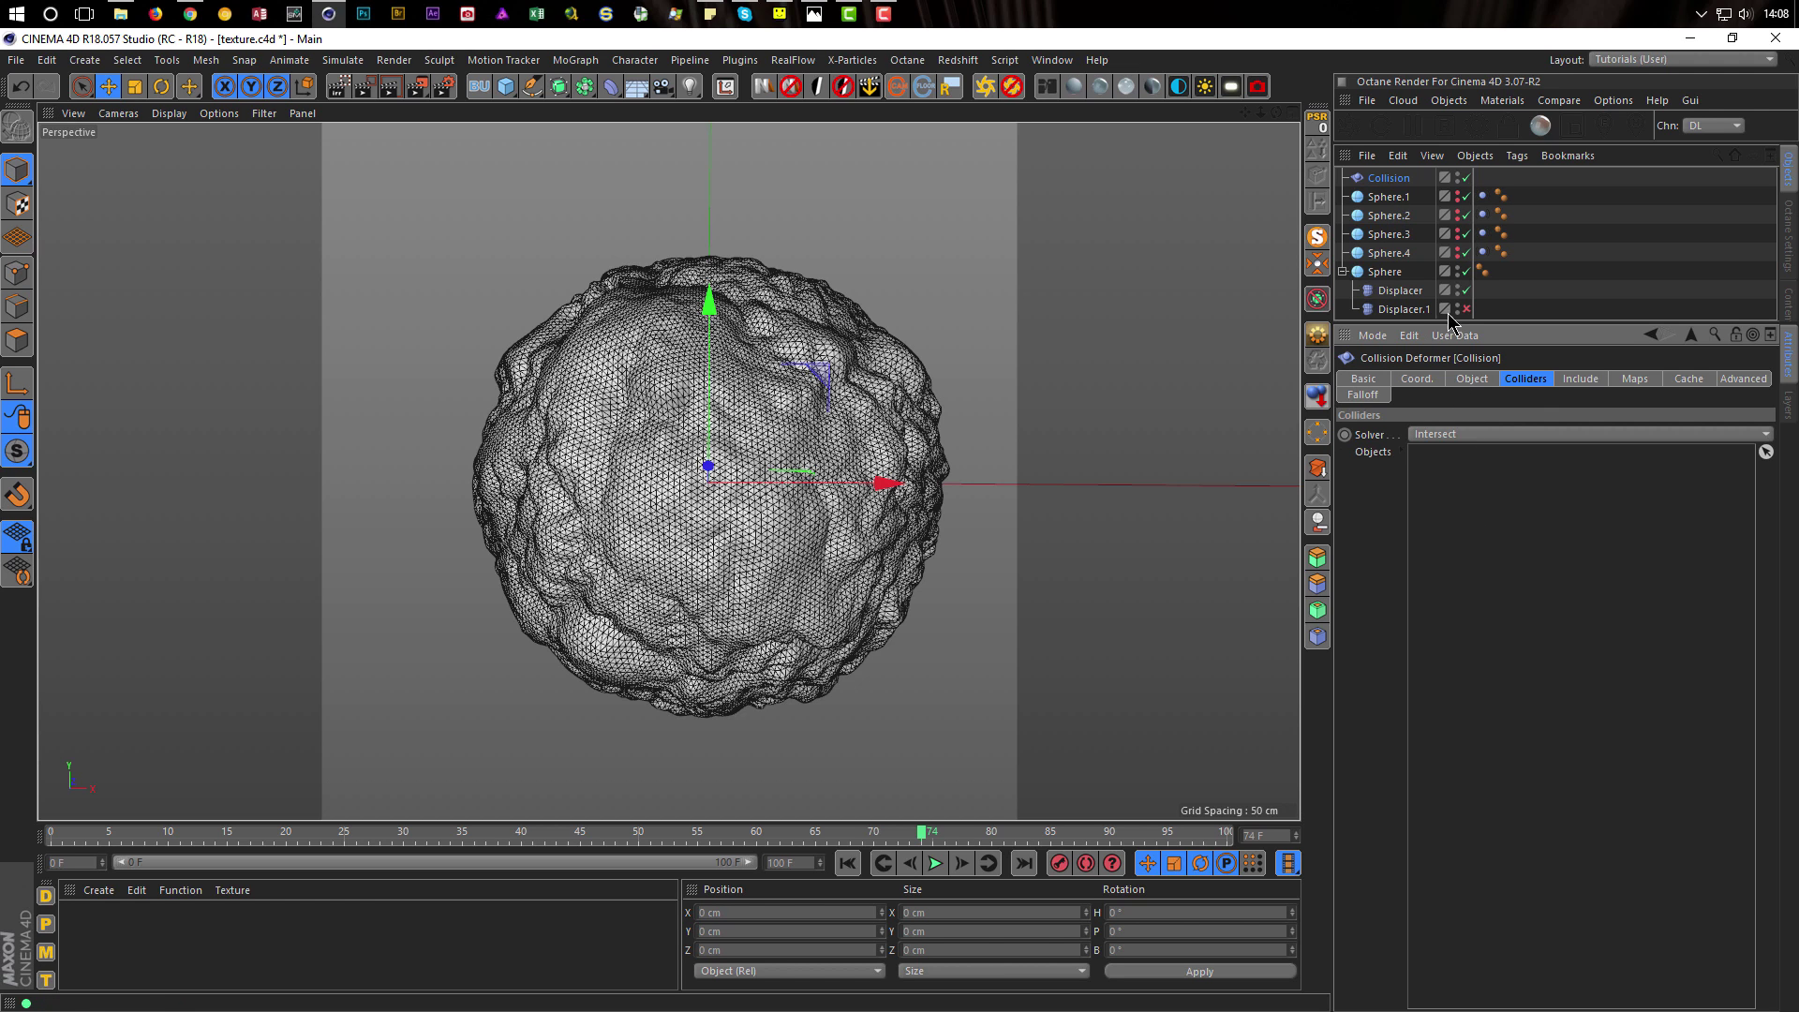
{"action": "left_click", "coordinate": [1394, 198]}
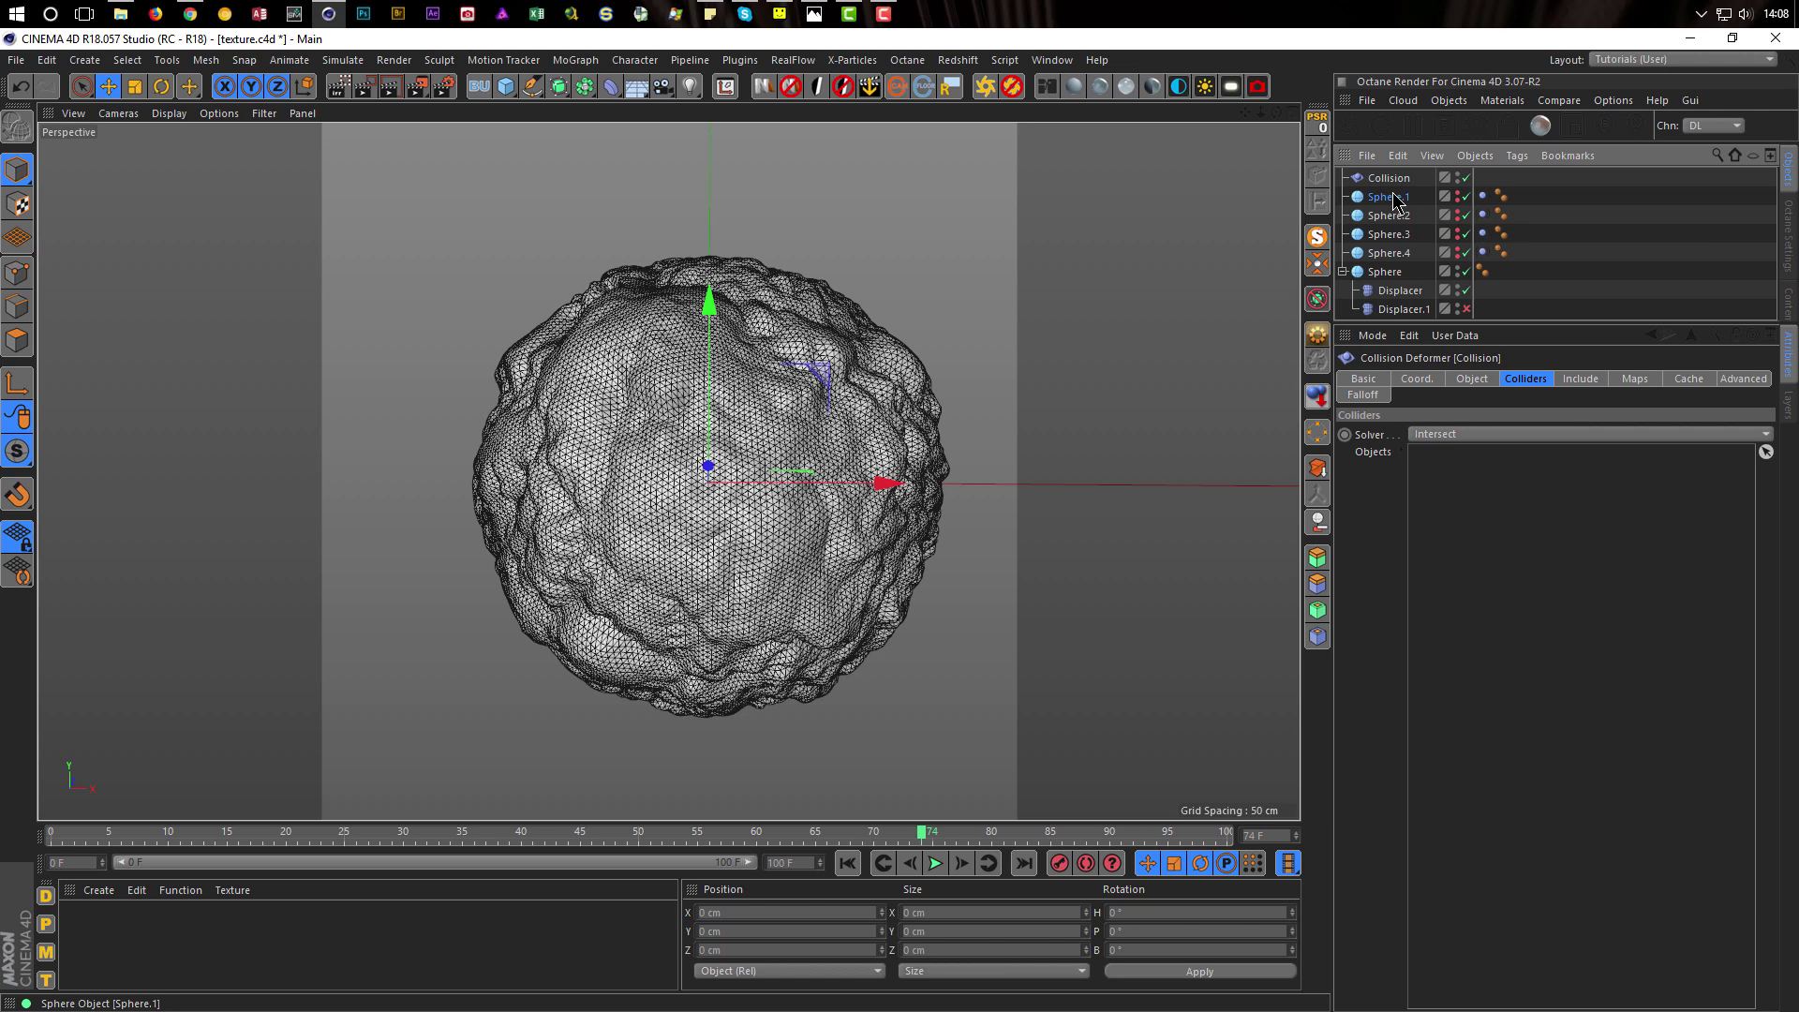
{"action": "left_click", "coordinate": [1390, 253], "text": "shift"}
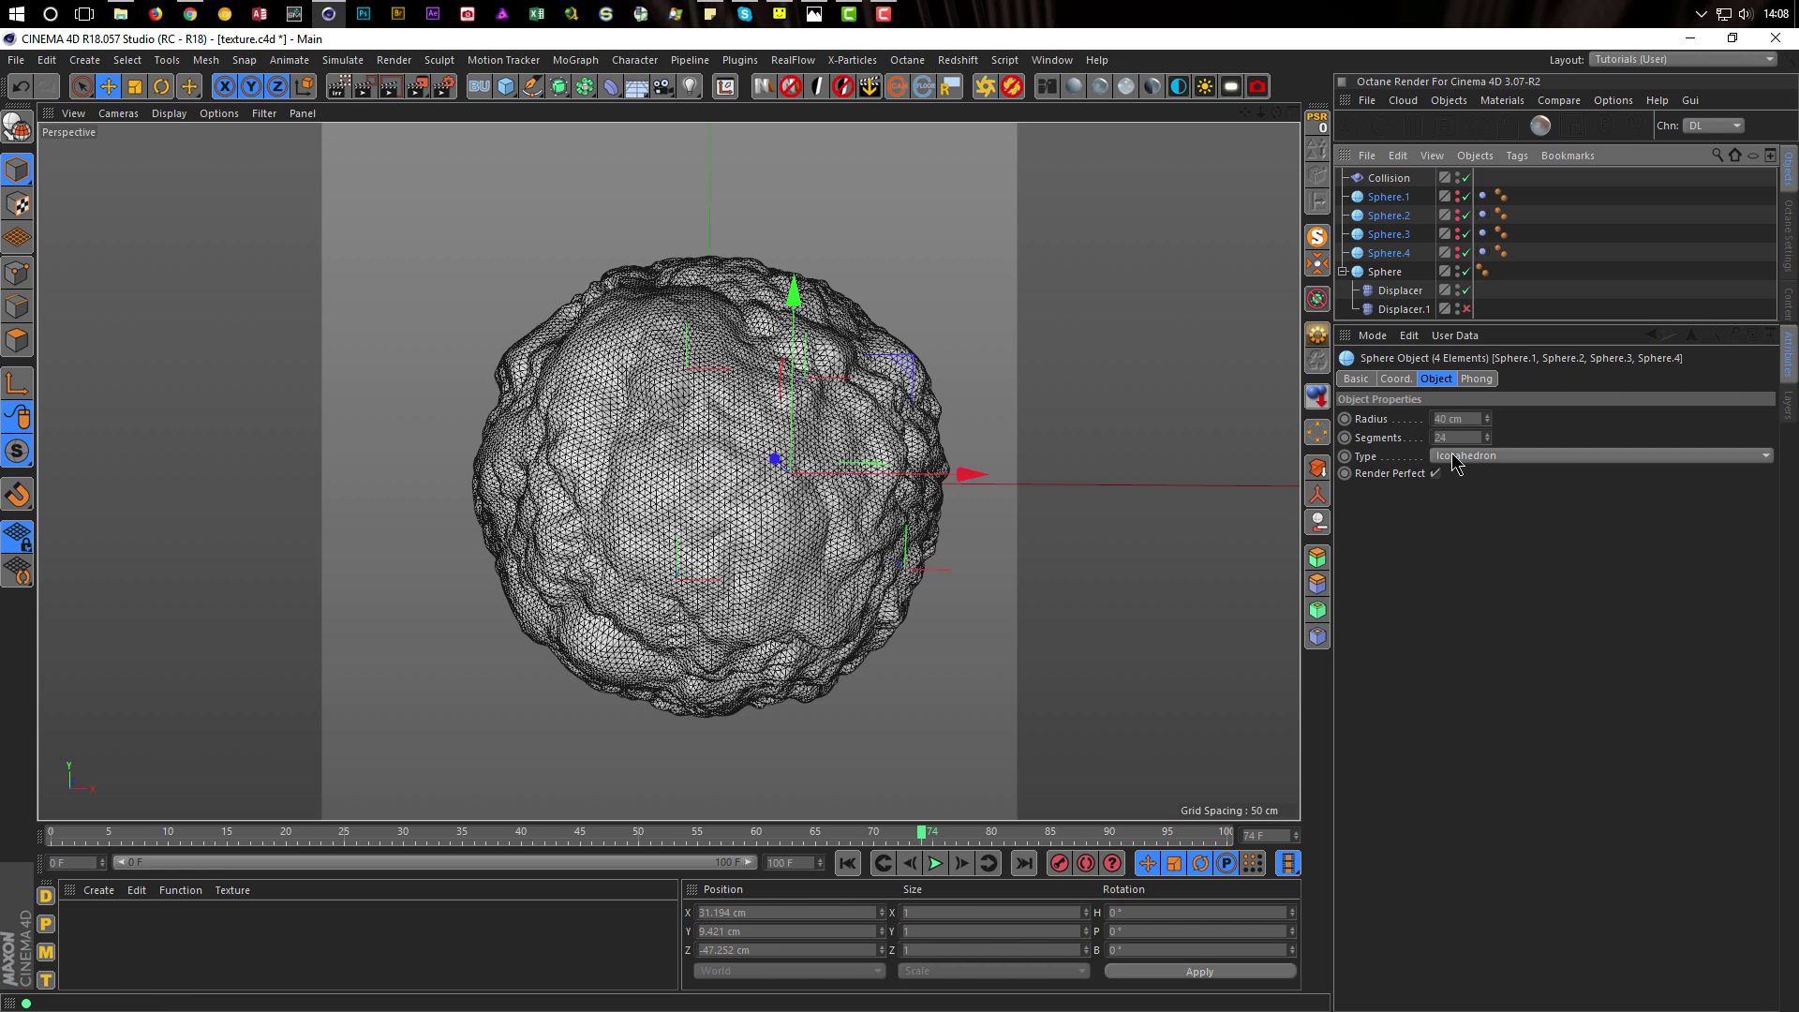
{"action": "left_click_drag", "start_coordinate": [1405, 323], "coordinate": [1406, 366]}
{"action": "left_click", "coordinate": [1385, 180]}
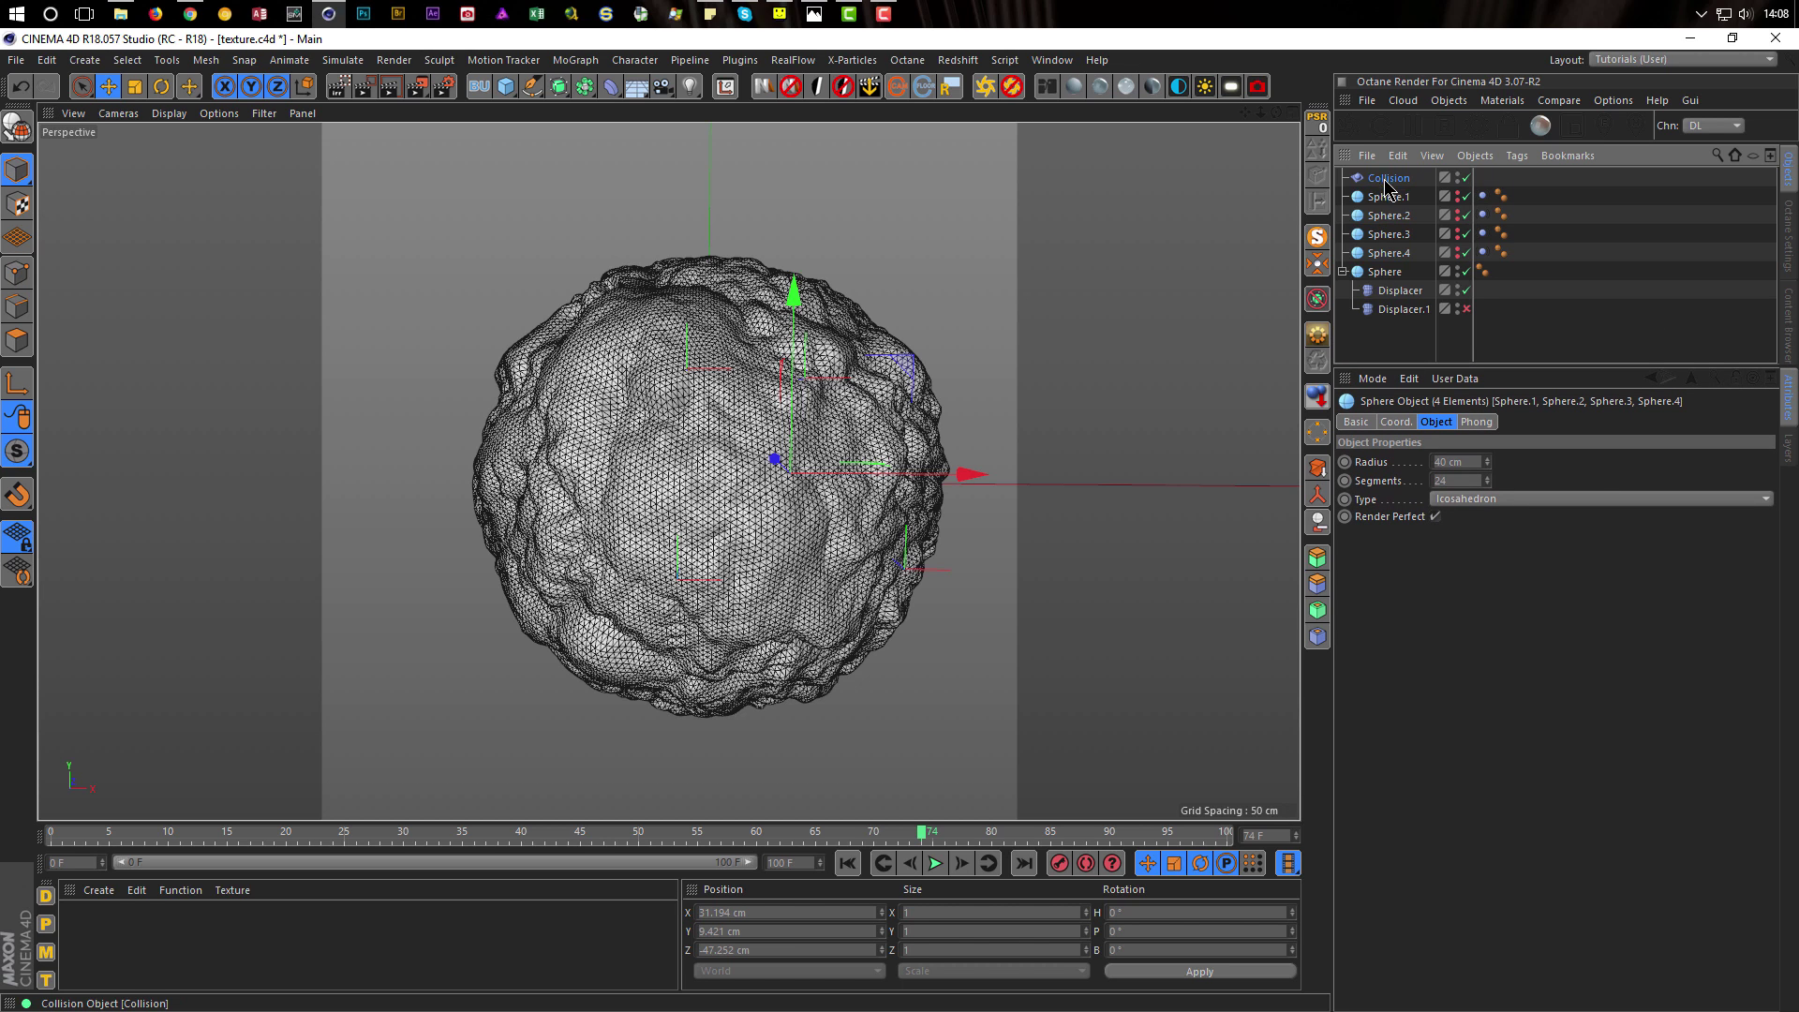
{"action": "left_click_drag", "start_coordinate": [1385, 274], "coordinate": [1390, 272]}
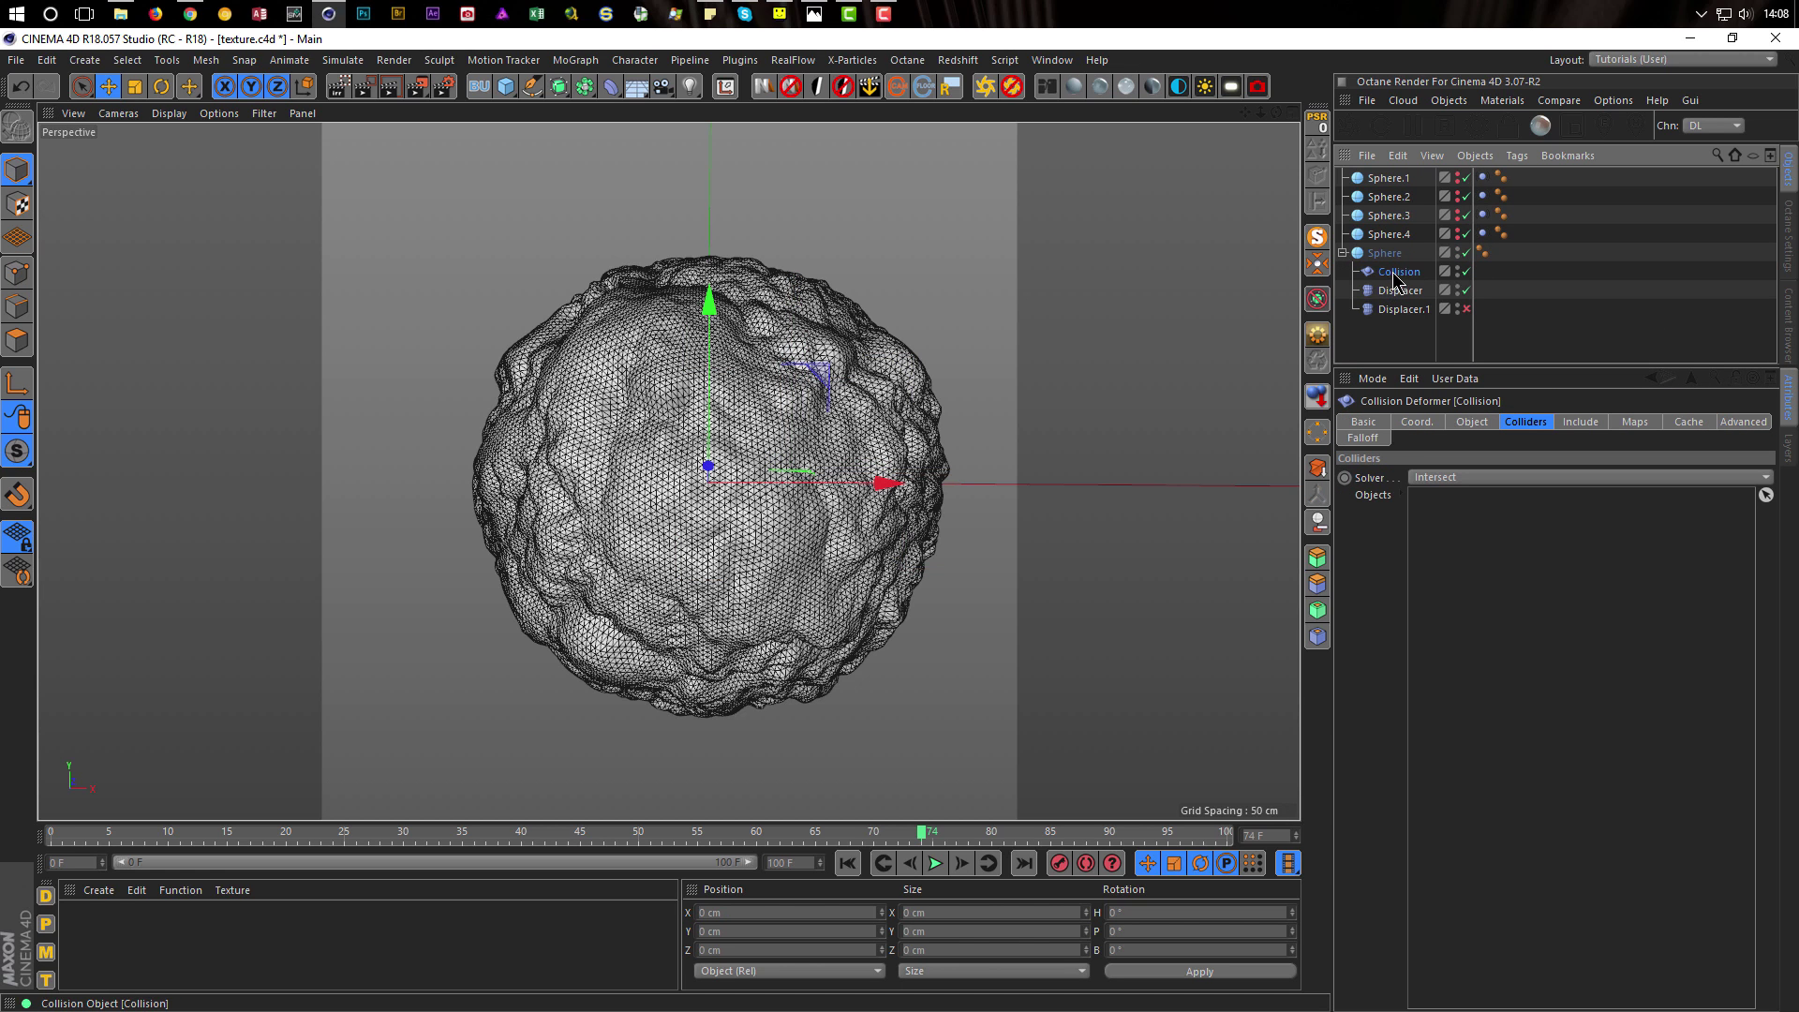
{"action": "double_click", "coordinate": [1389, 179]}
{"action": "left_click", "coordinate": [1363, 180]}
{"action": "left_click", "coordinate": [1387, 236], "text": "shift"}
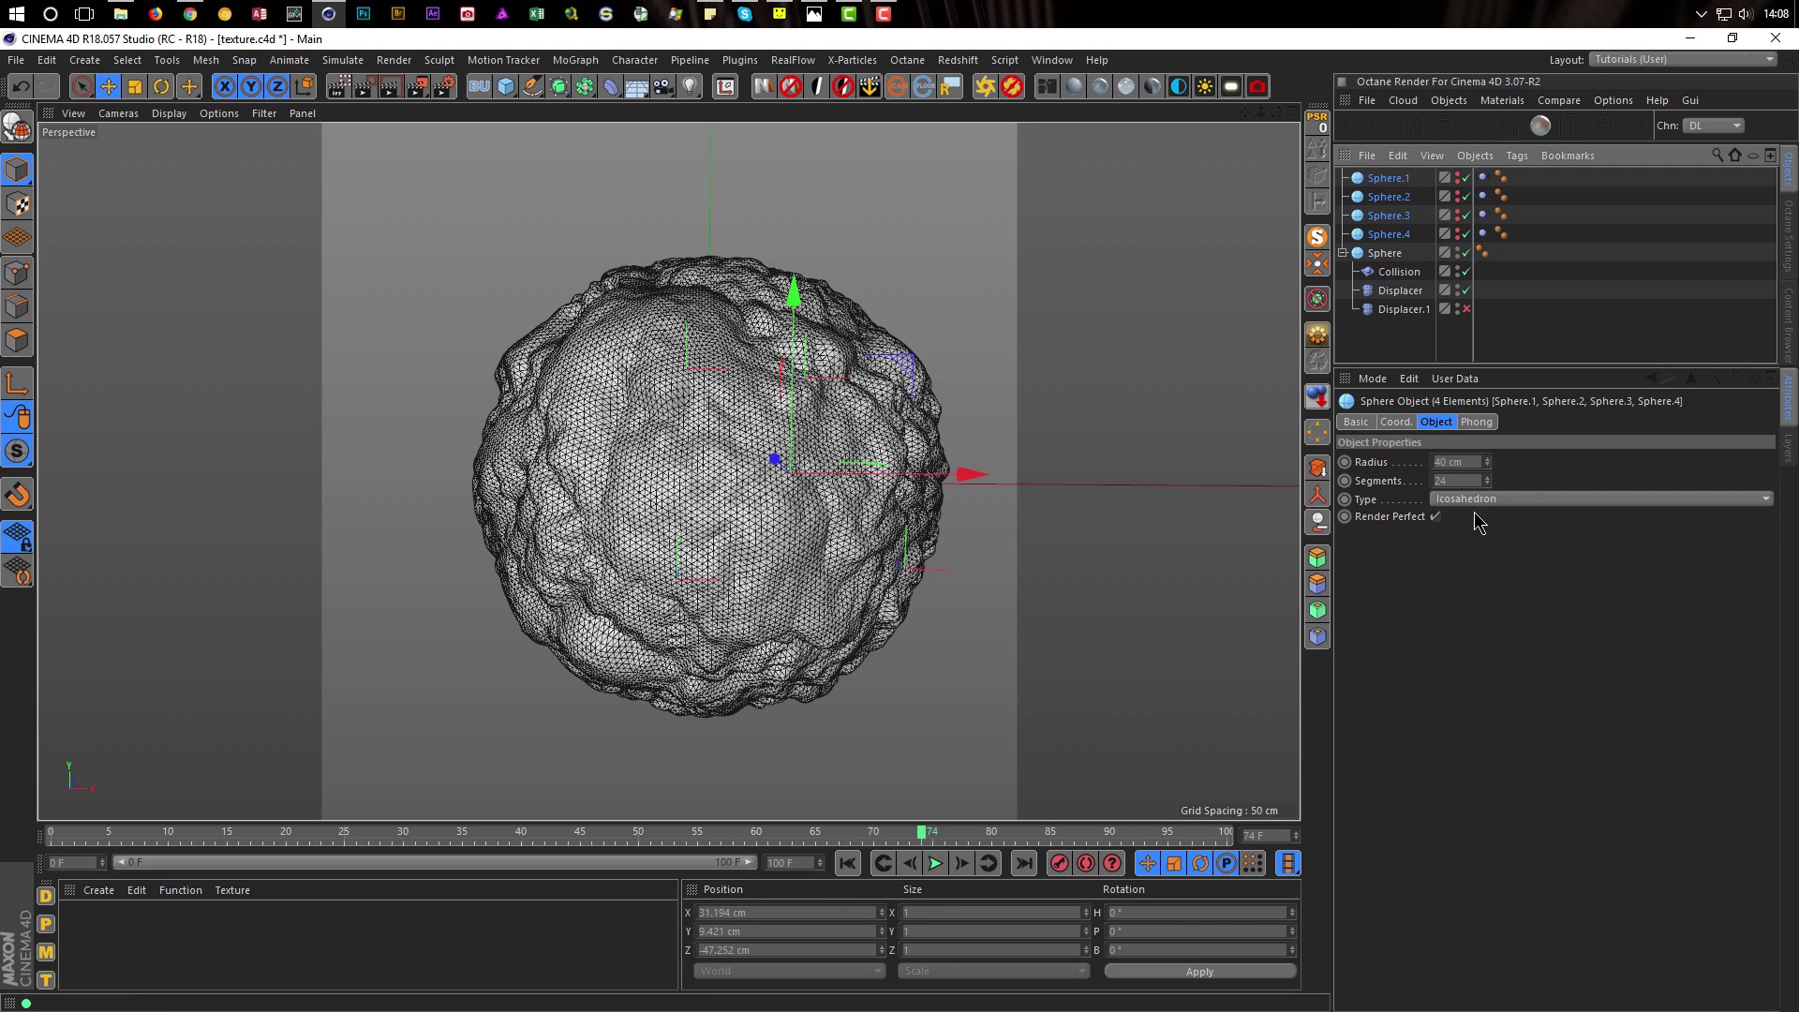
{"action": "left_click", "coordinate": [1399, 271]}
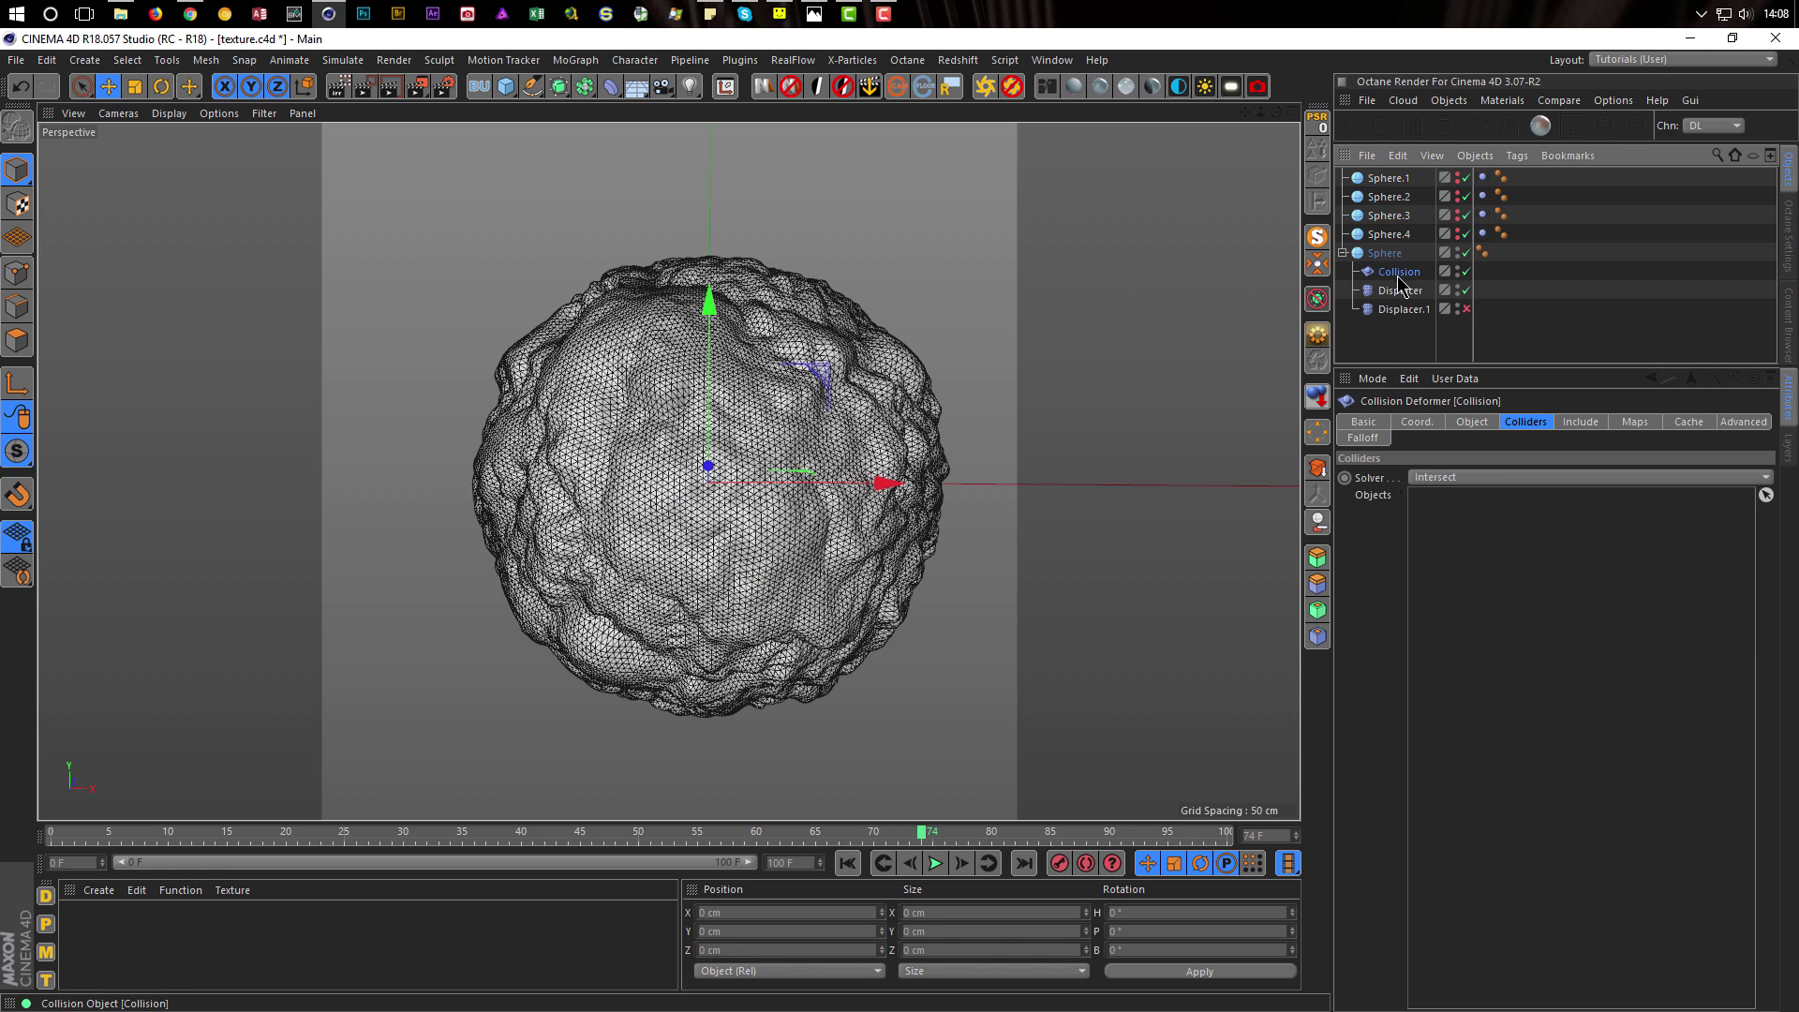
{"action": "left_click", "coordinate": [1377, 180]}
{"action": "left_click_drag", "start_coordinate": [1429, 529], "coordinate": [1431, 525]}
{"action": "left_click_drag", "start_coordinate": [1396, 197], "coordinate": [1434, 520]}
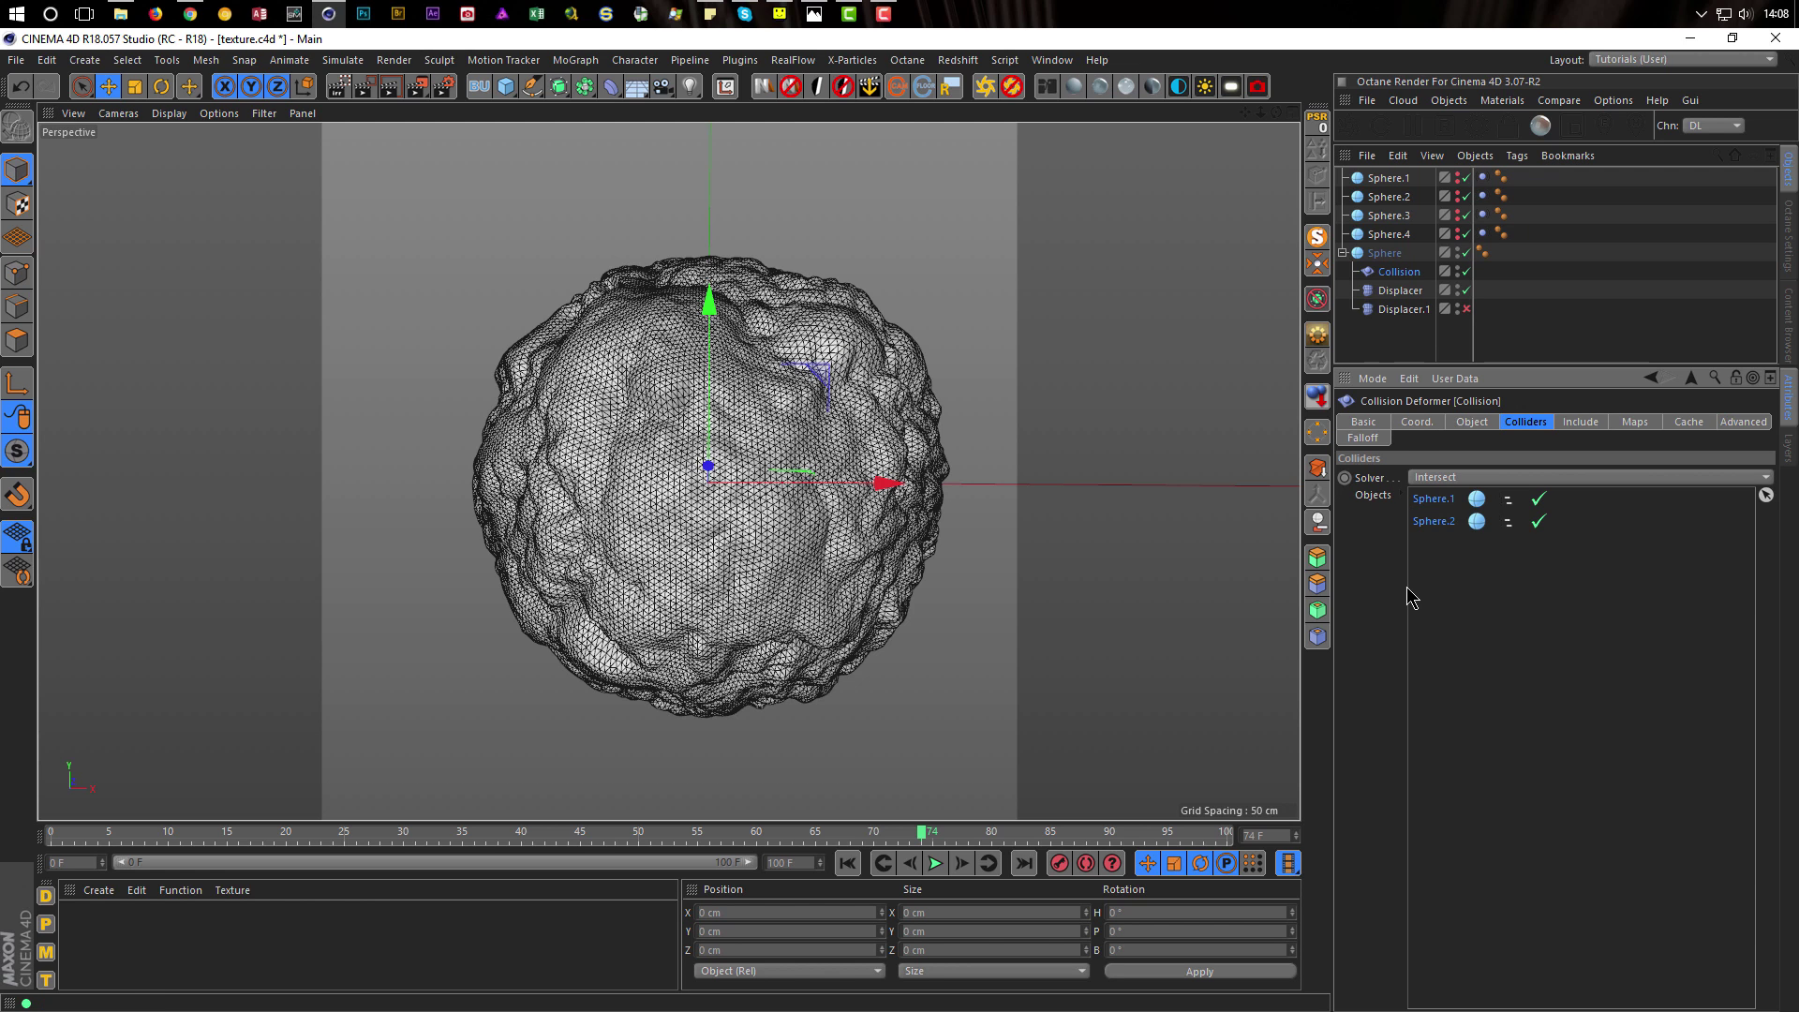
{"action": "key", "text": "ctrl+z"}
{"action": "key", "text": "ctrl+z"}
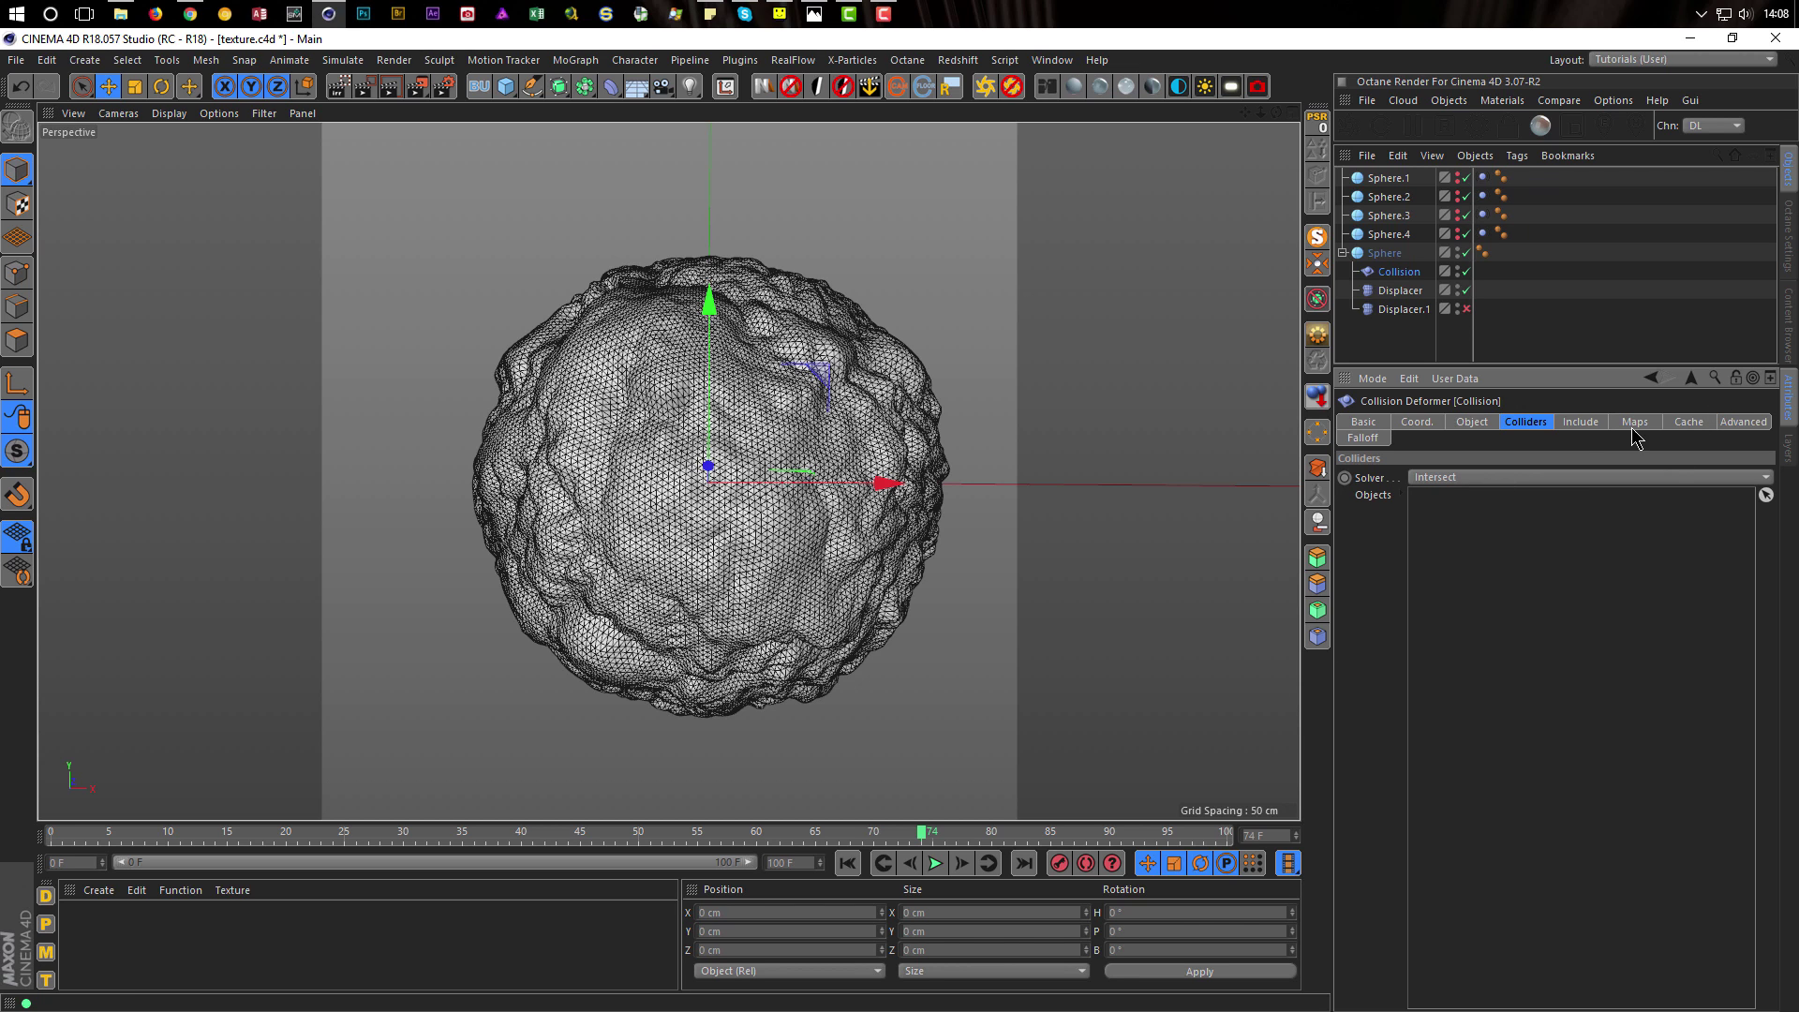
Add Sphere.1 through Sphere.4 together as colliders of the Collision deformer and play the animation
{"action": "left_click", "coordinate": [1392, 181]}
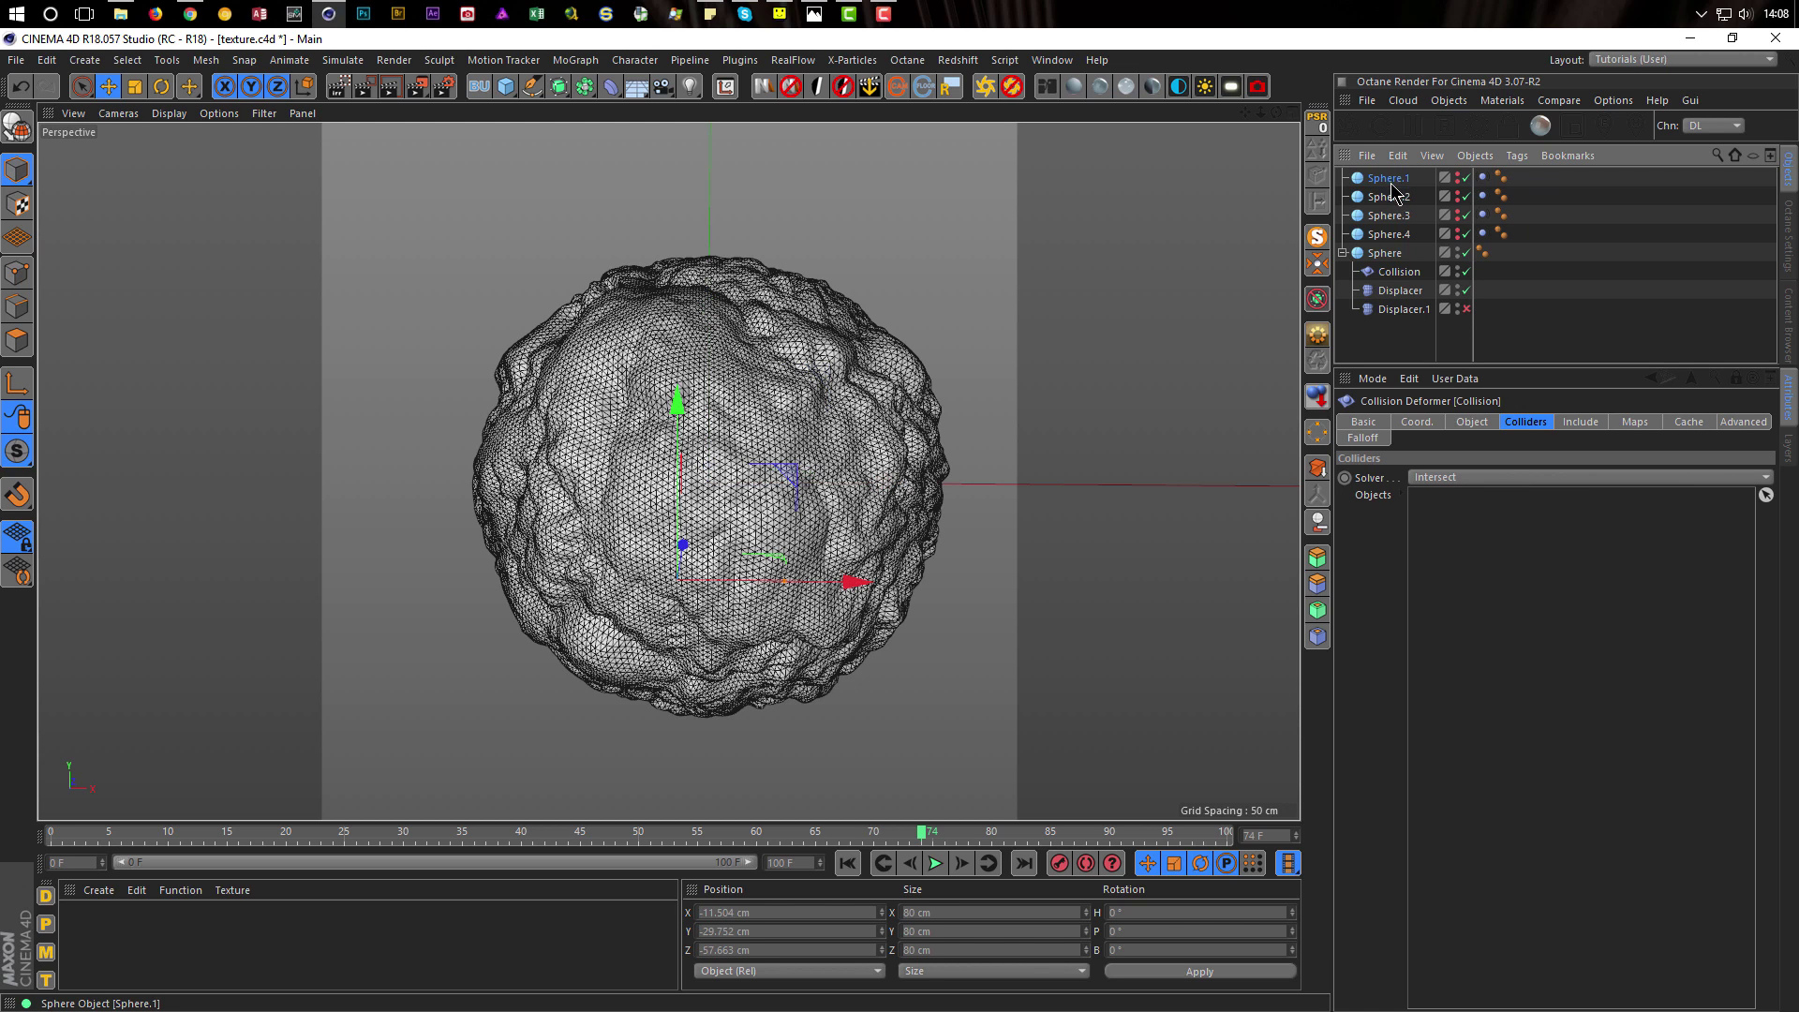
{"action": "left_click", "coordinate": [1391, 236], "text": "shift"}
{"action": "left_click_drag", "start_coordinate": [1404, 243], "coordinate": [1490, 593]}
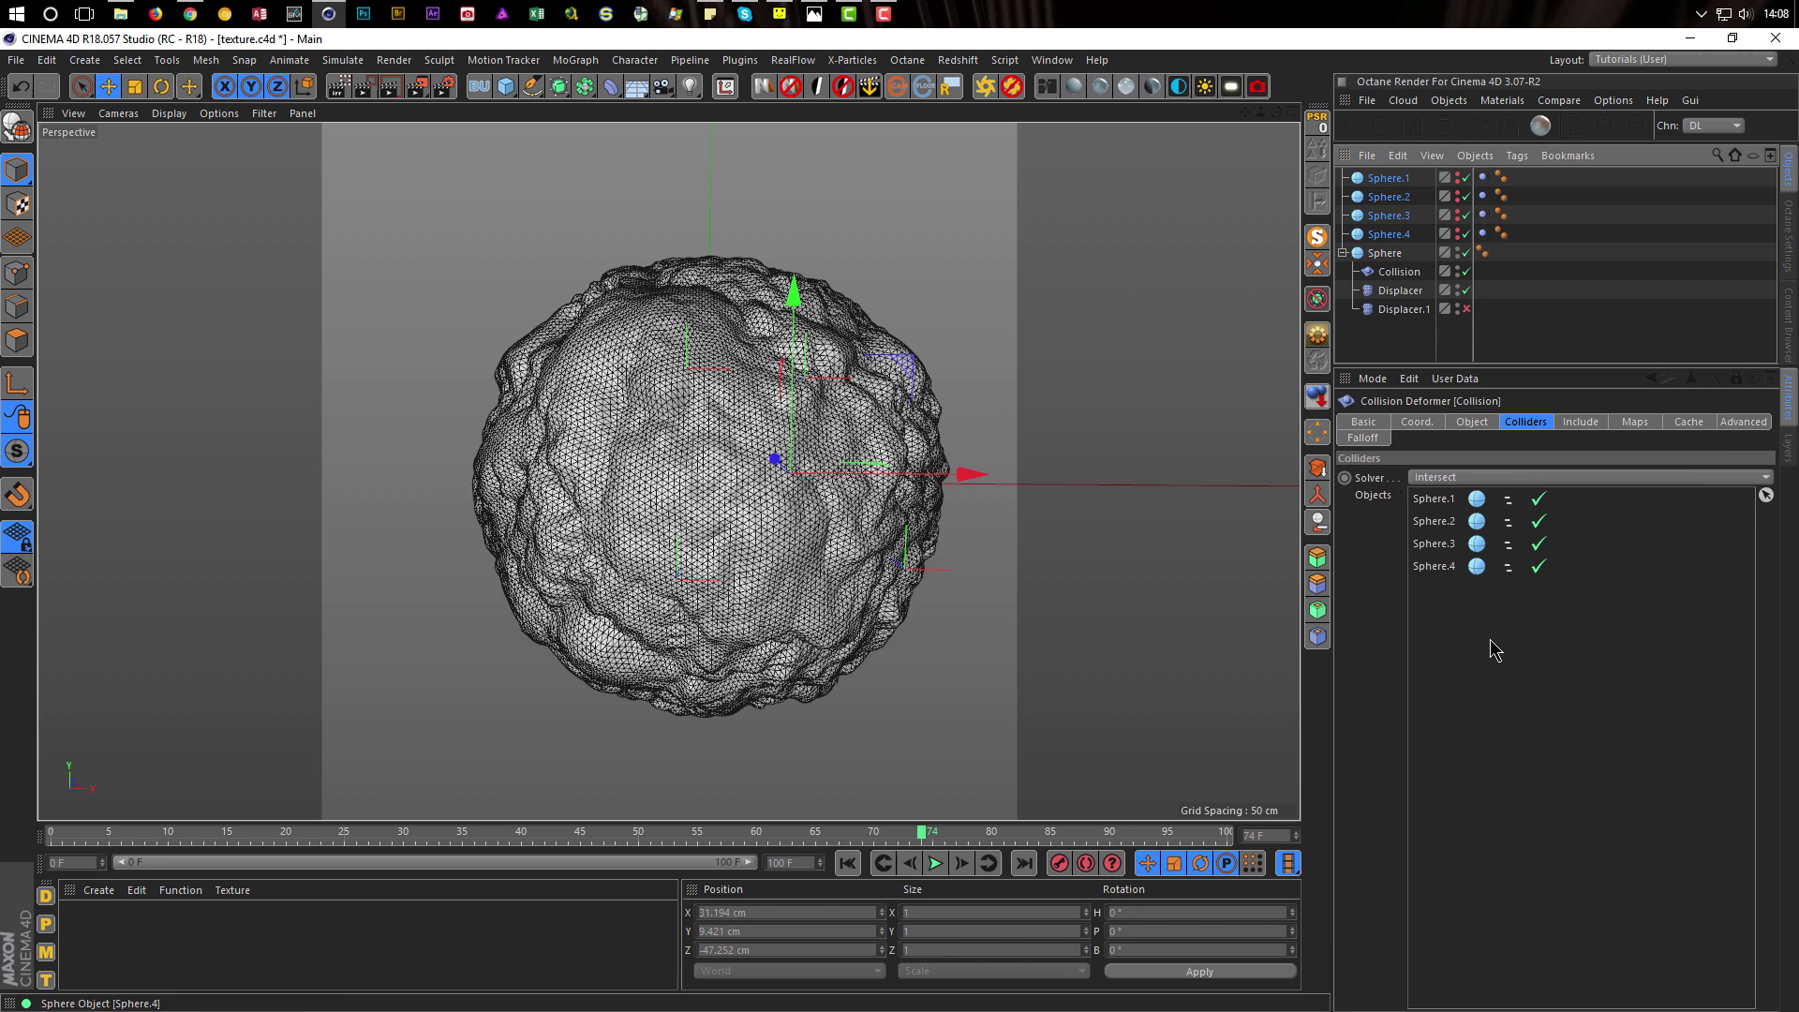
{"action": "left_click", "coordinate": [1735, 380]}
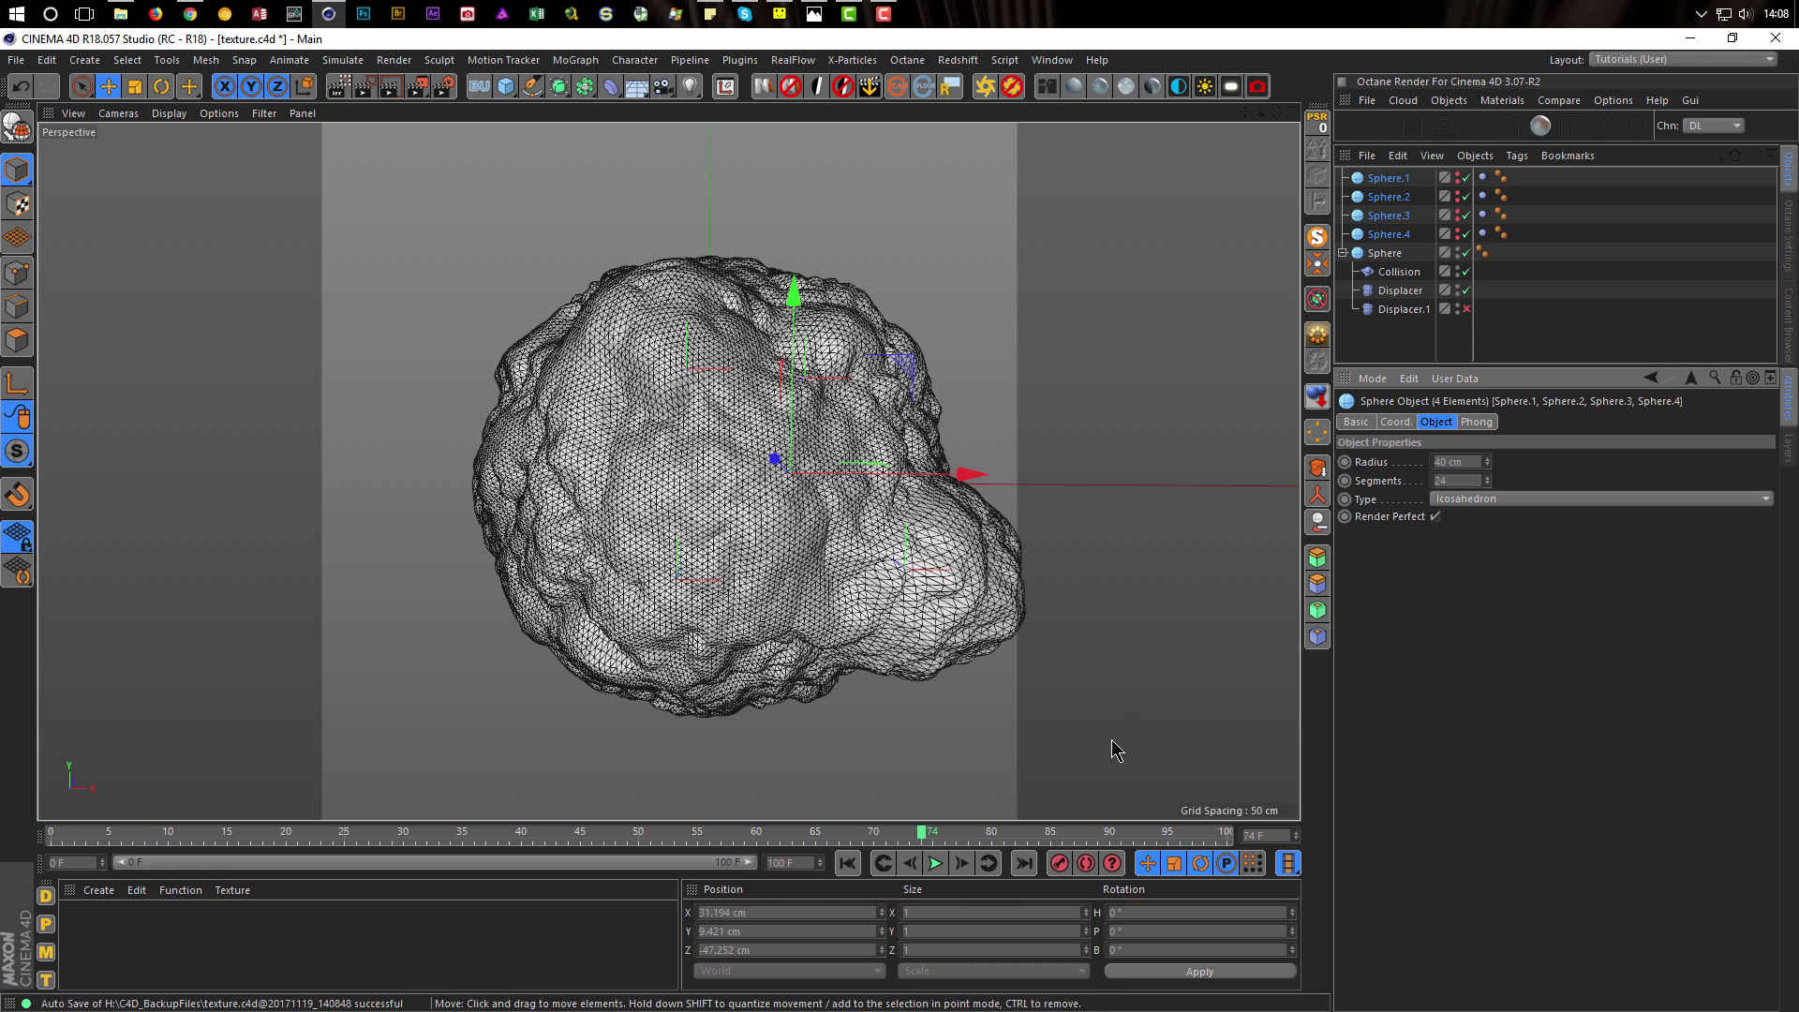
{"action": "left_click", "coordinate": [941, 867]}
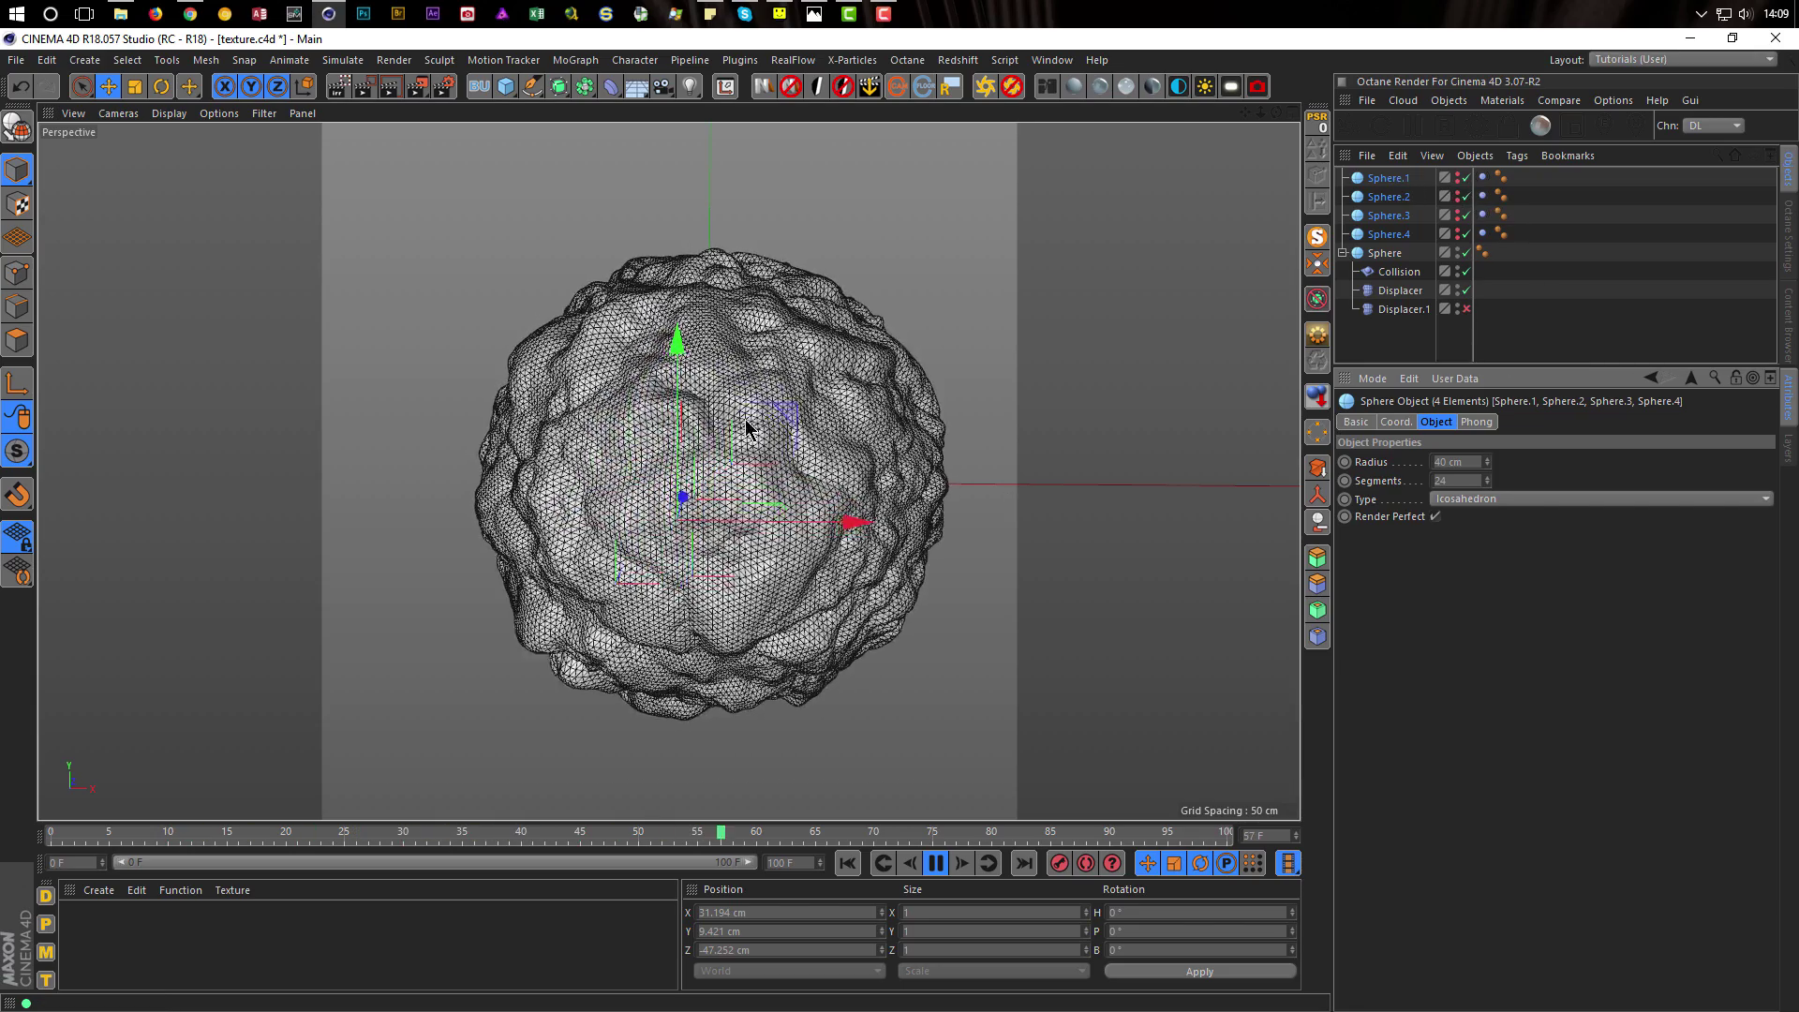
Delete the four small vibrating spheres, keeping the large sphere with its deformers
{"action": "left_click", "coordinate": [1392, 179]}
{"action": "left_click", "coordinate": [1389, 234], "text": "shift"}
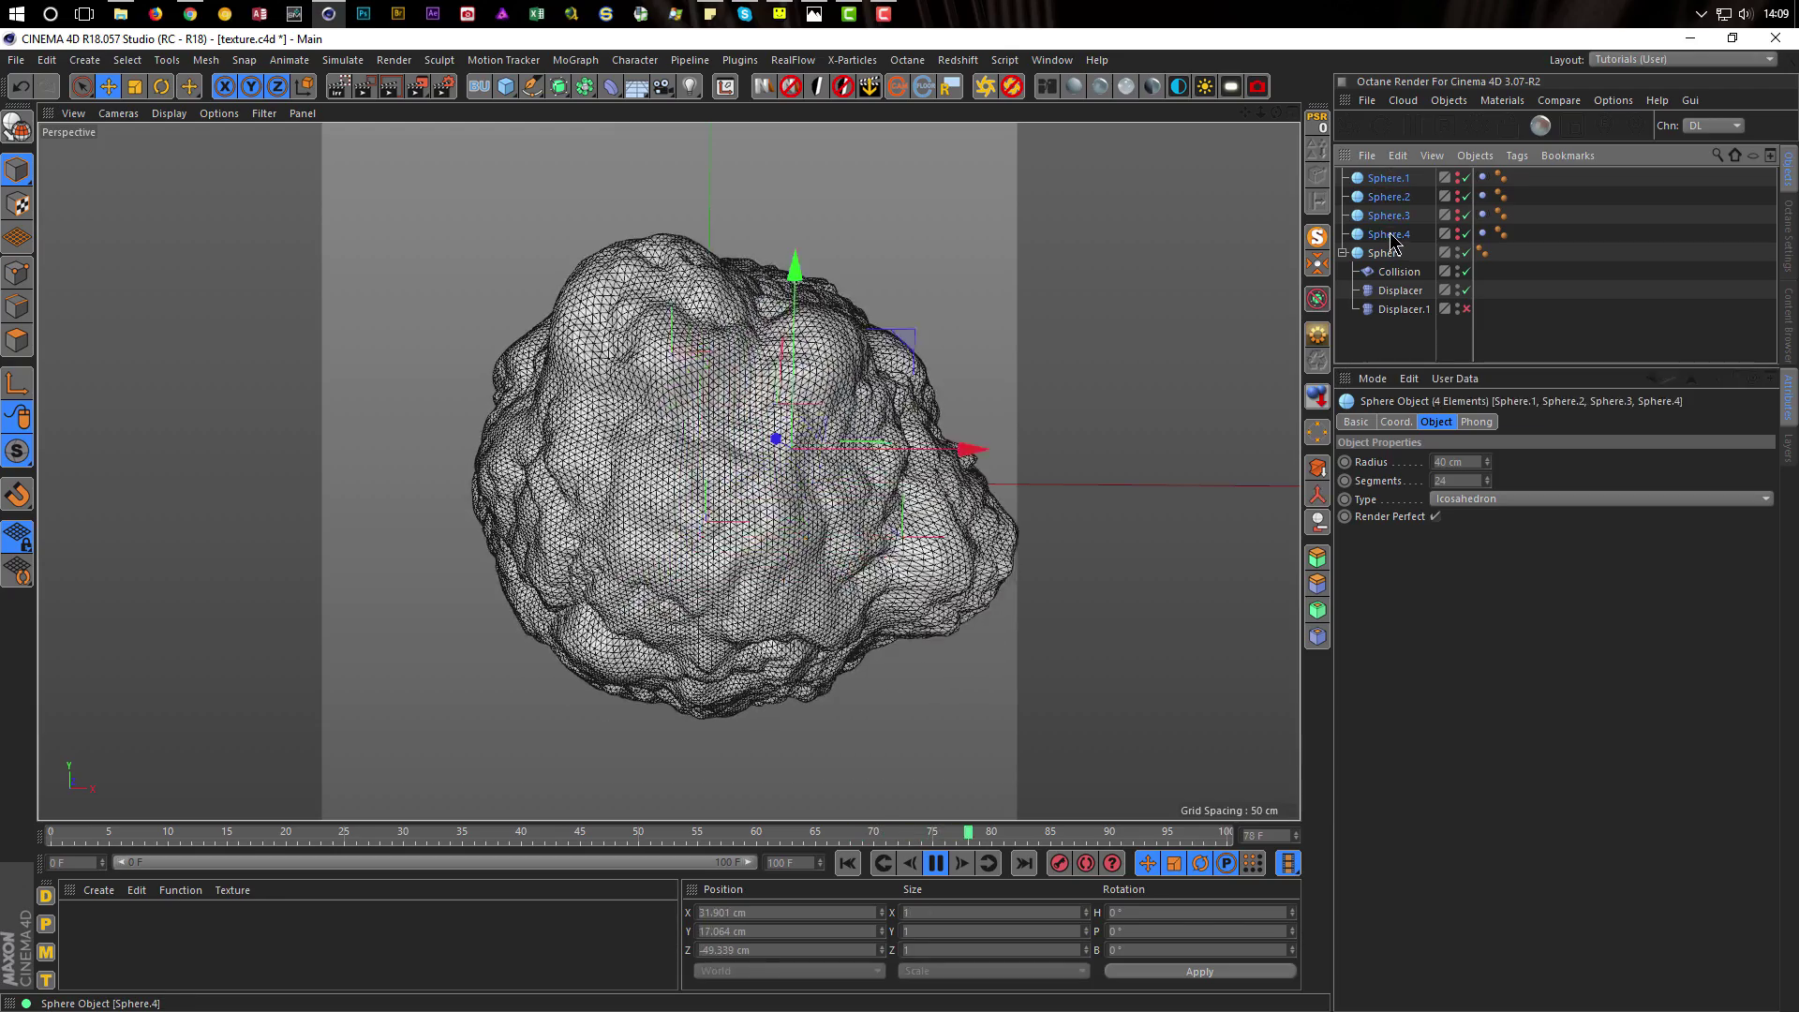
{"action": "key", "text": "Delete"}
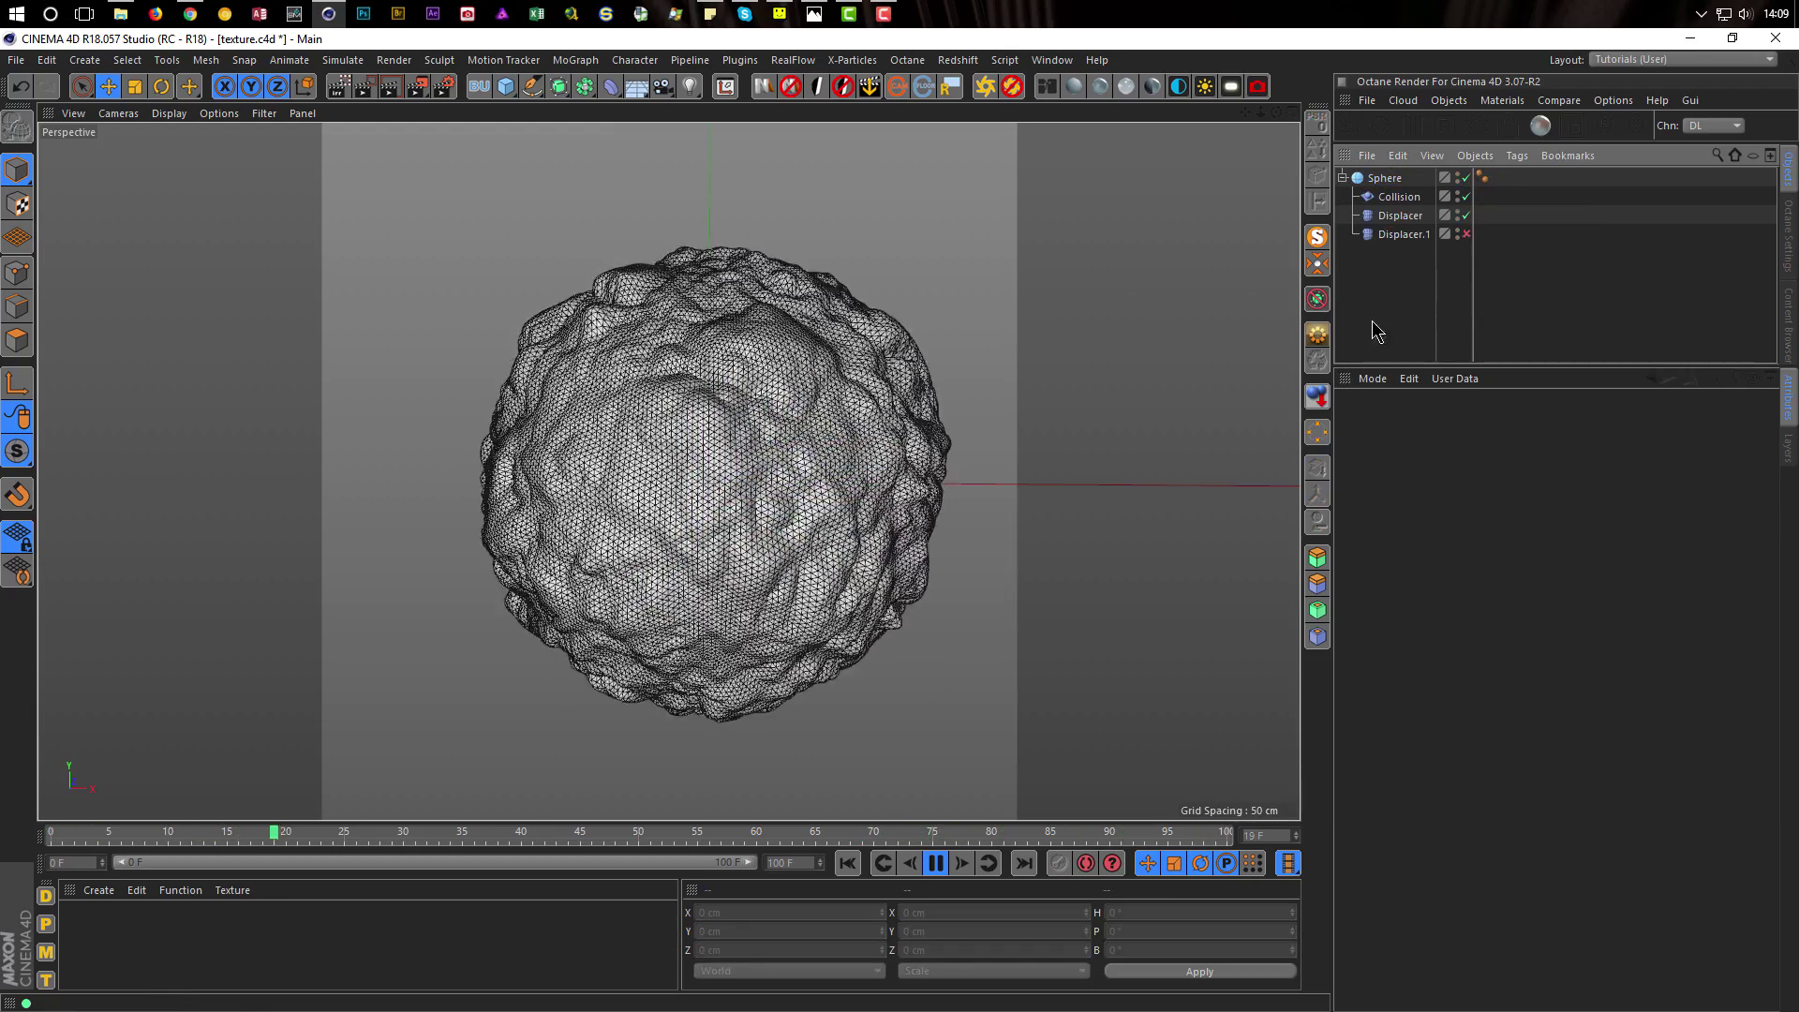
Set the Global Scale of Displacer.1's noise shader to 800 % while the animation plays
{"action": "left_click", "coordinate": [935, 863]}
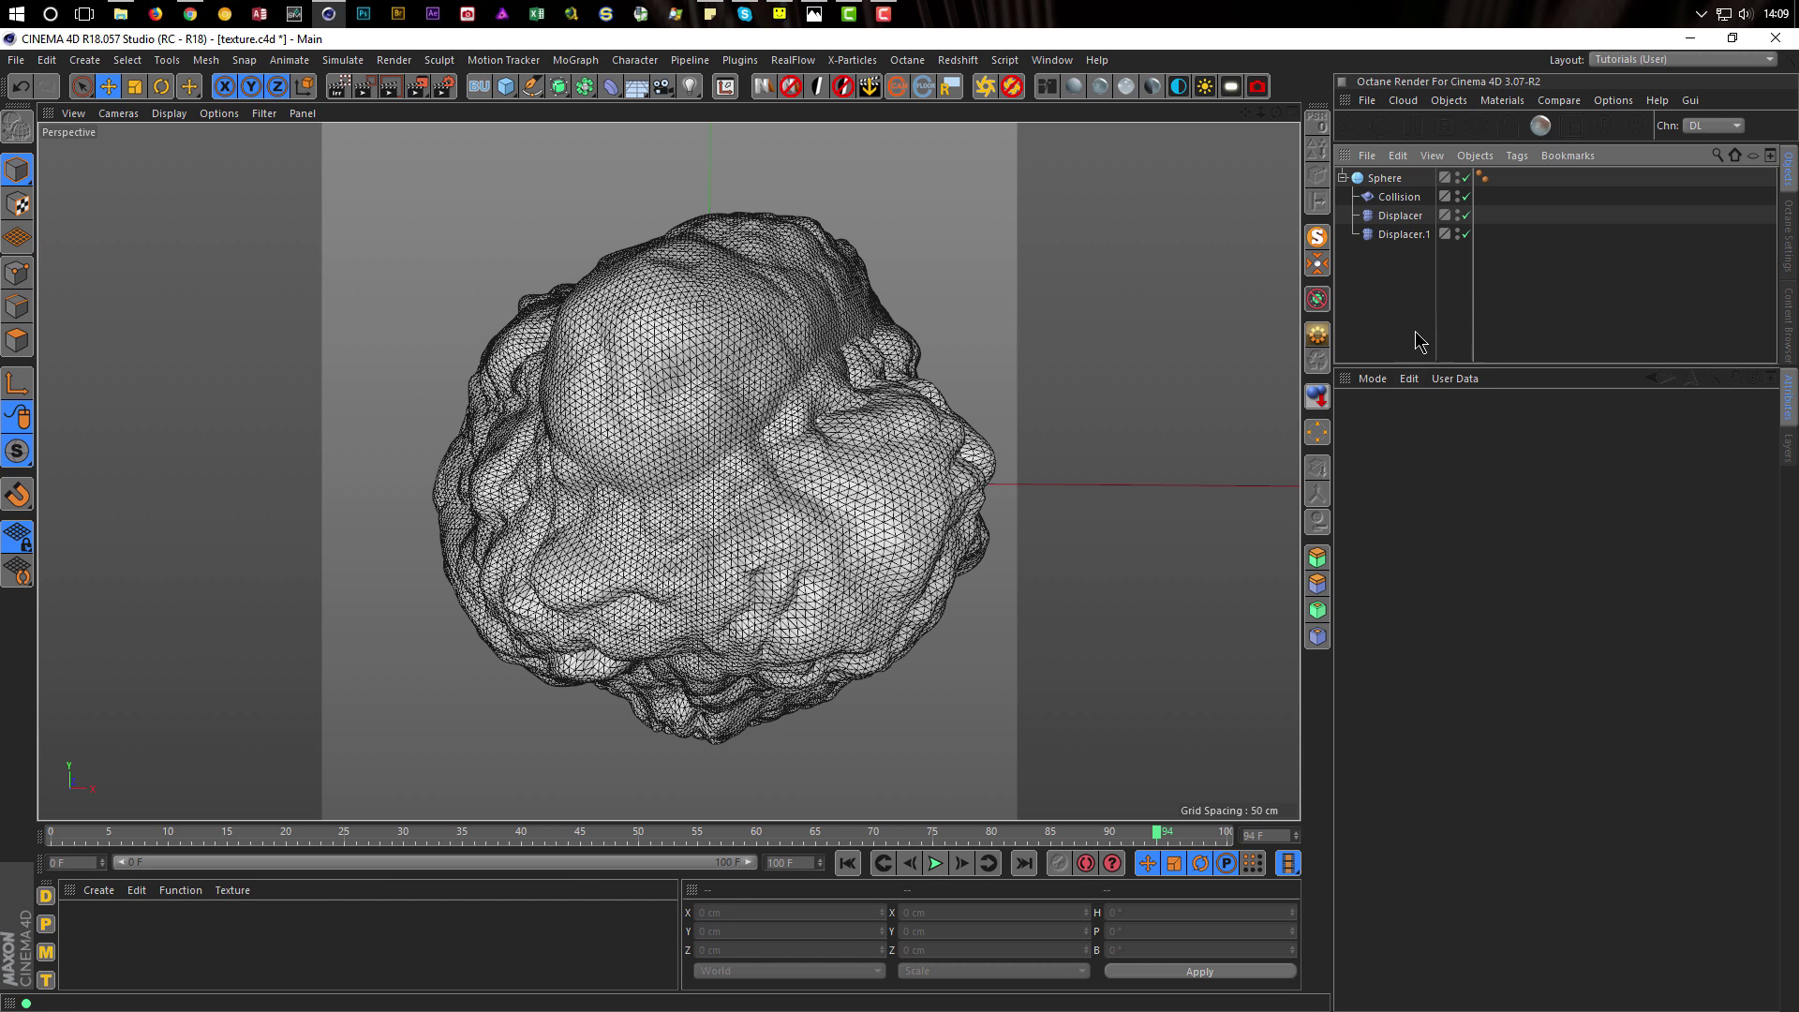
{"action": "left_click", "coordinate": [1403, 235]}
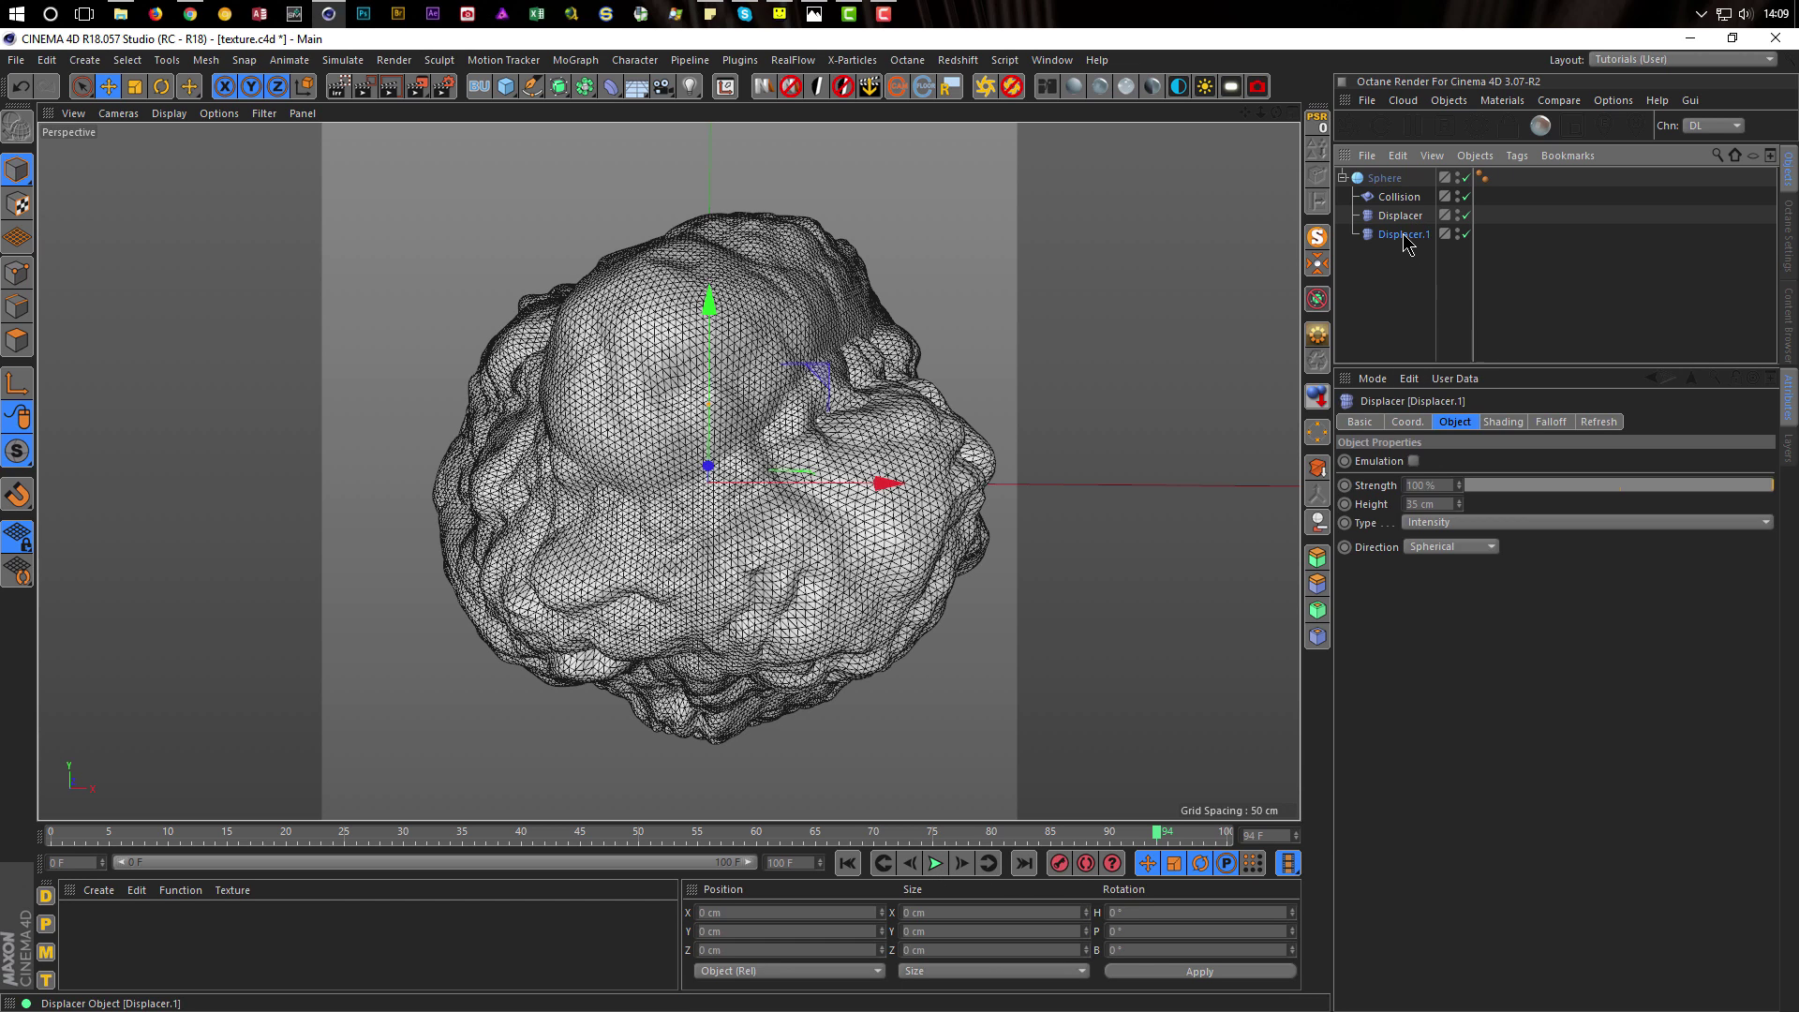
{"action": "left_click", "coordinate": [1500, 422]}
{"action": "left_click", "coordinate": [1421, 528]}
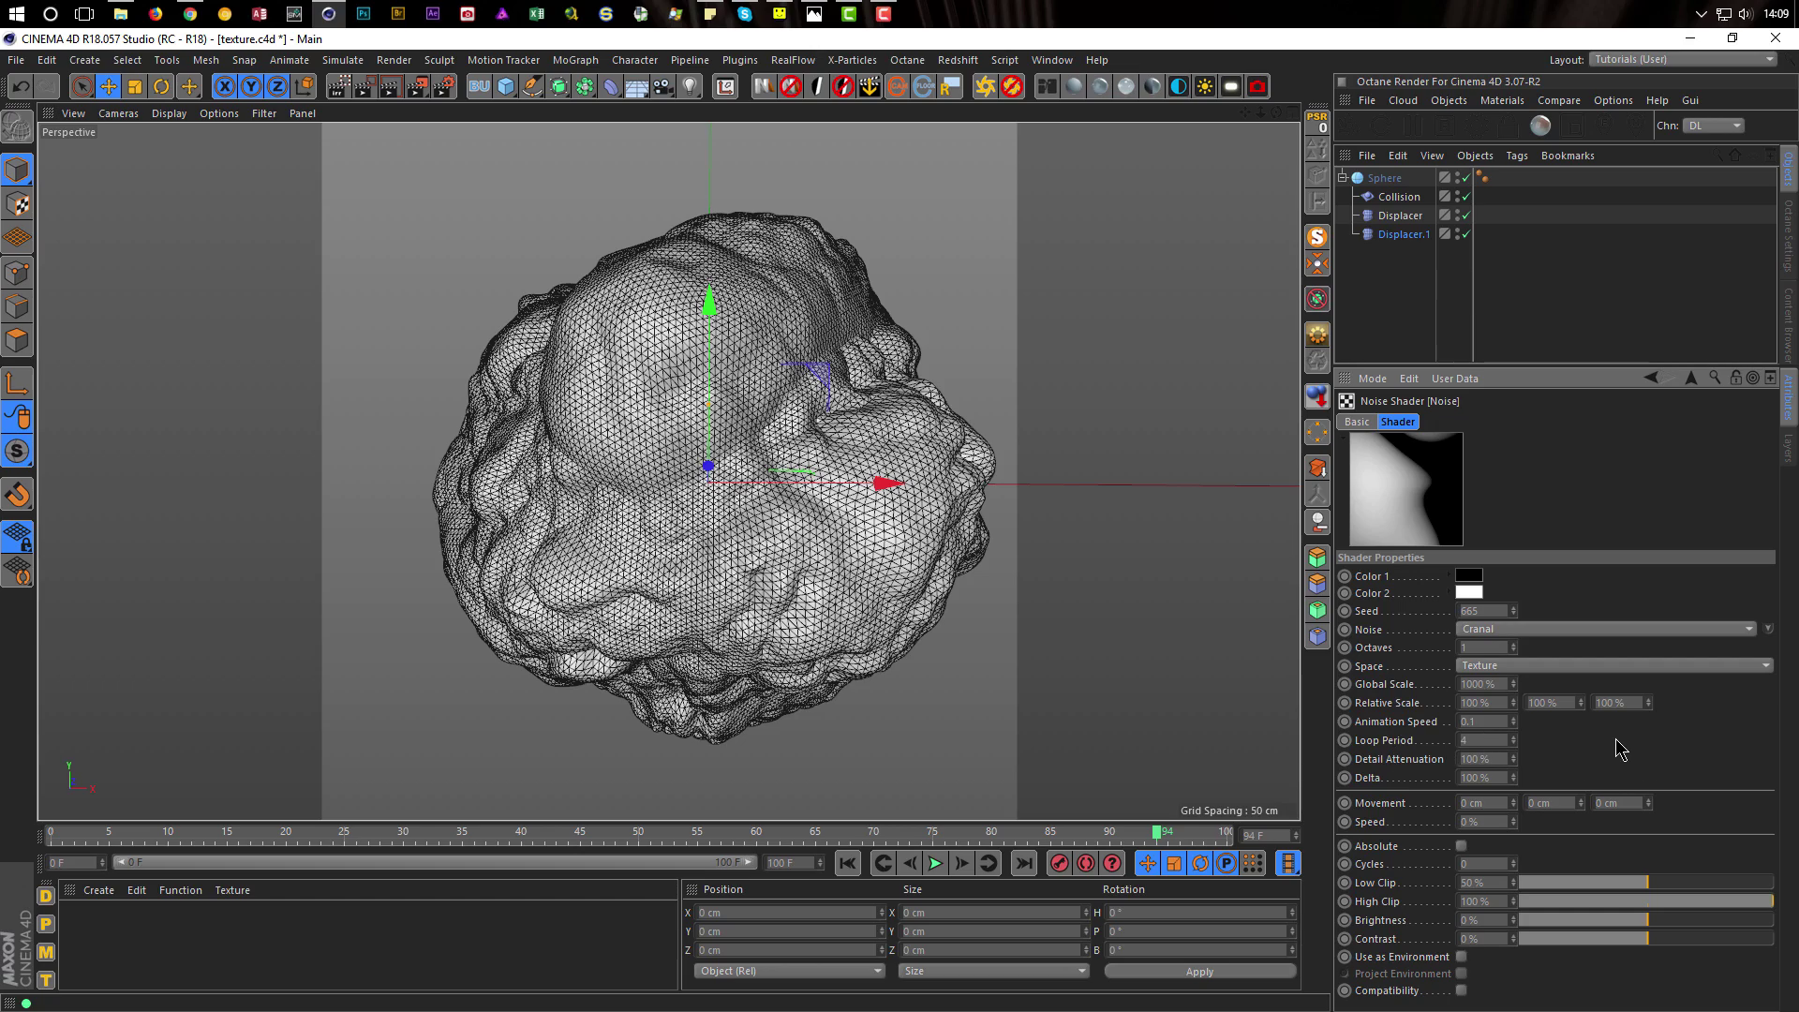
{"action": "left_click", "coordinate": [938, 864]}
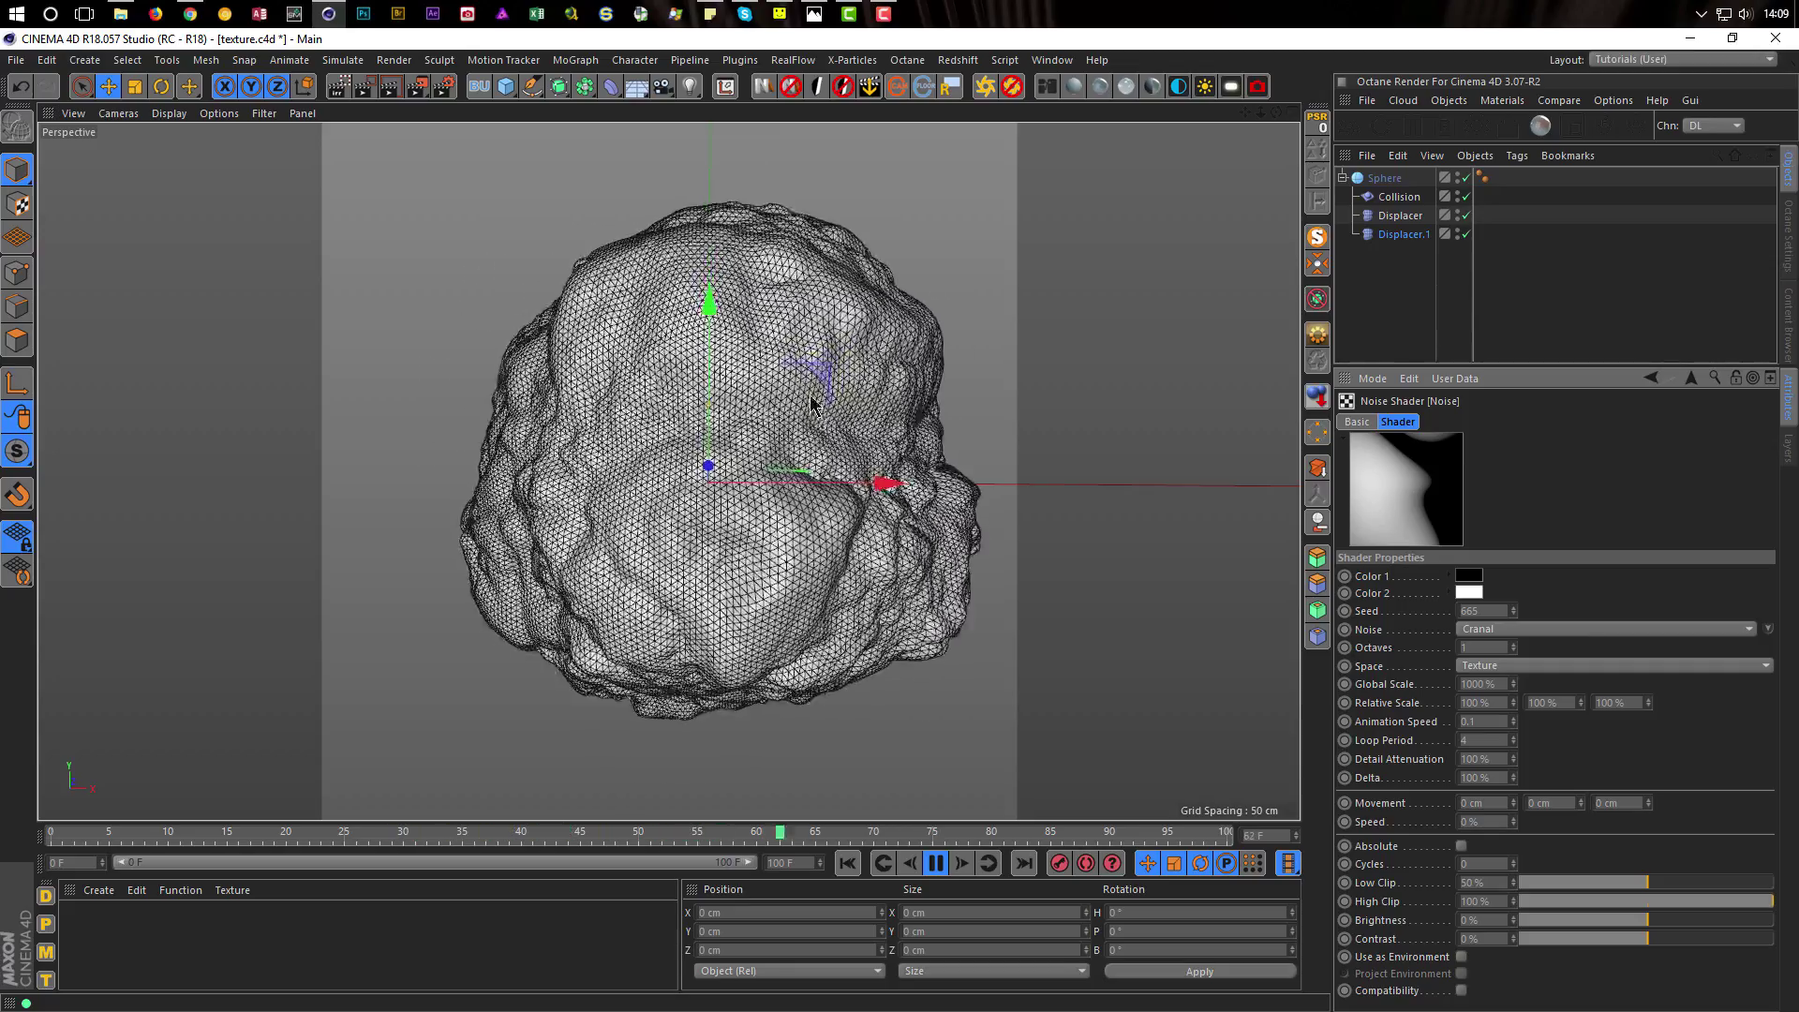
{"action": "left_click_drag", "start_coordinate": [1504, 690], "coordinate": [1403, 713]}
{"action": "type", "text": "800"}
{"action": "key", "text": "Return"}
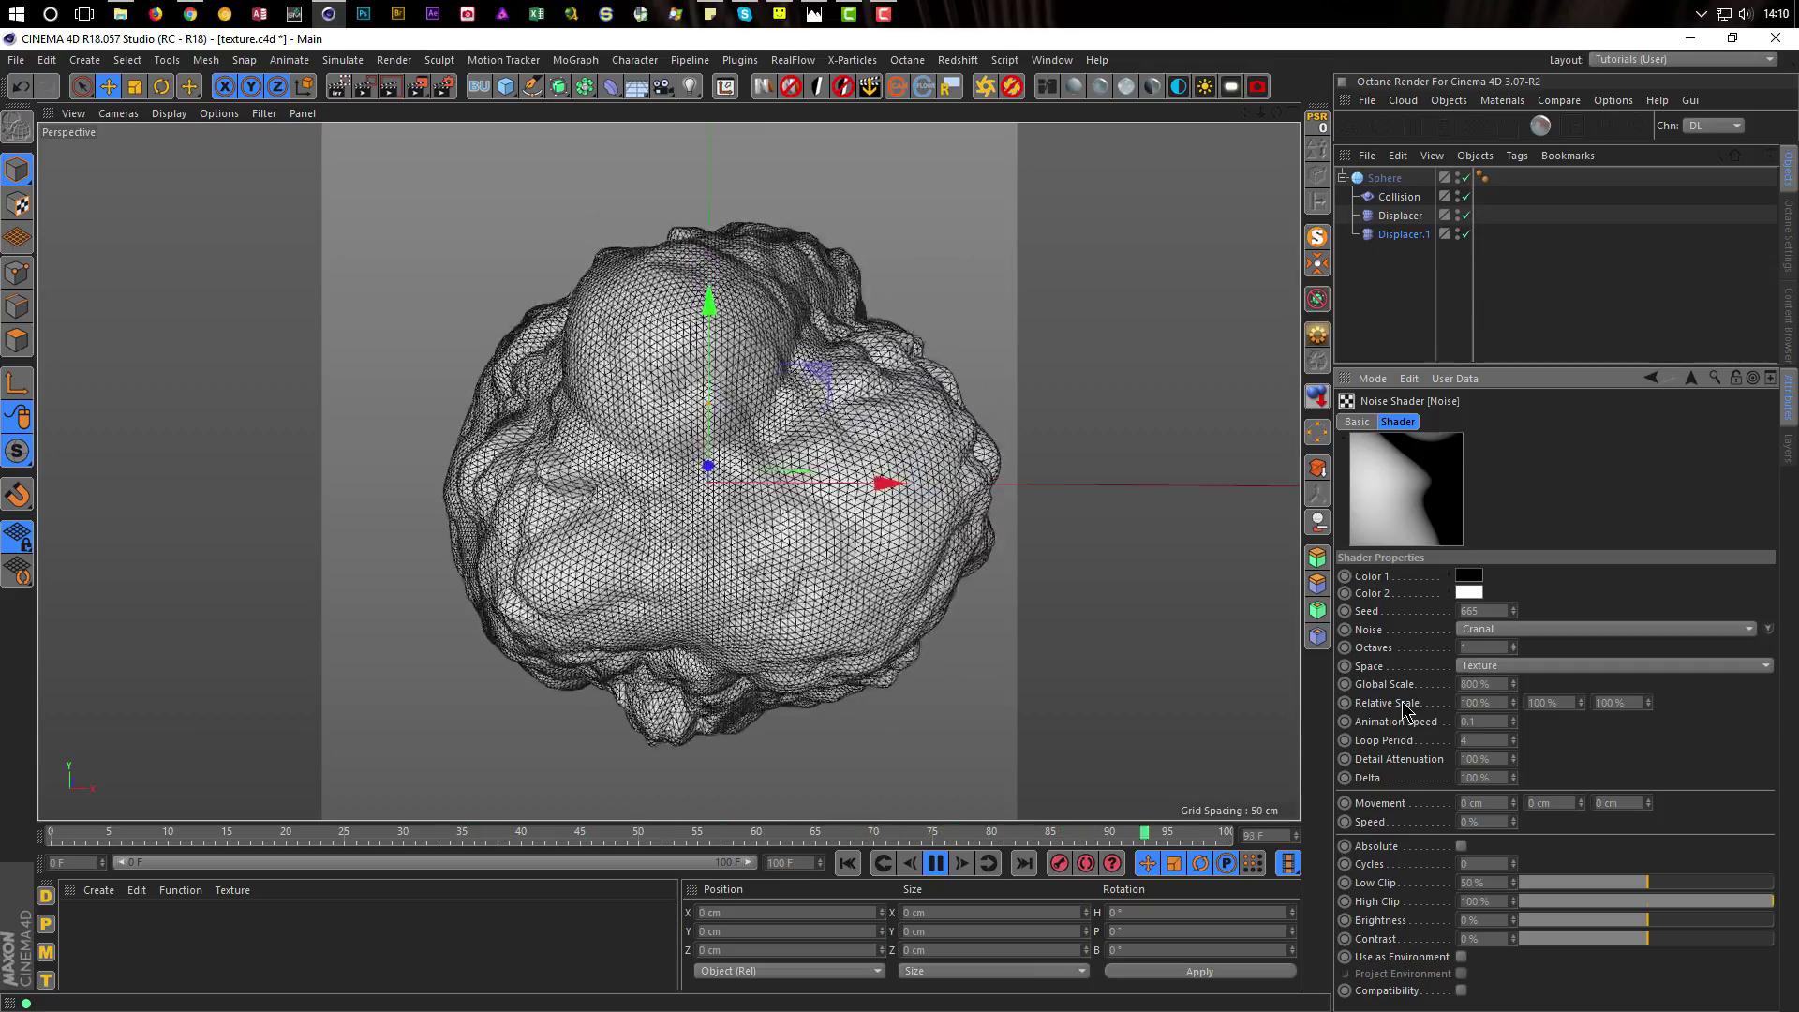
Try a Global Scale of 500 % on Displacer.1's noise and return it to 800 %
{"action": "left_click_drag", "start_coordinate": [1503, 688], "coordinate": [1420, 694]}
{"action": "type", "text": "500"}
{"action": "key", "text": "Return"}
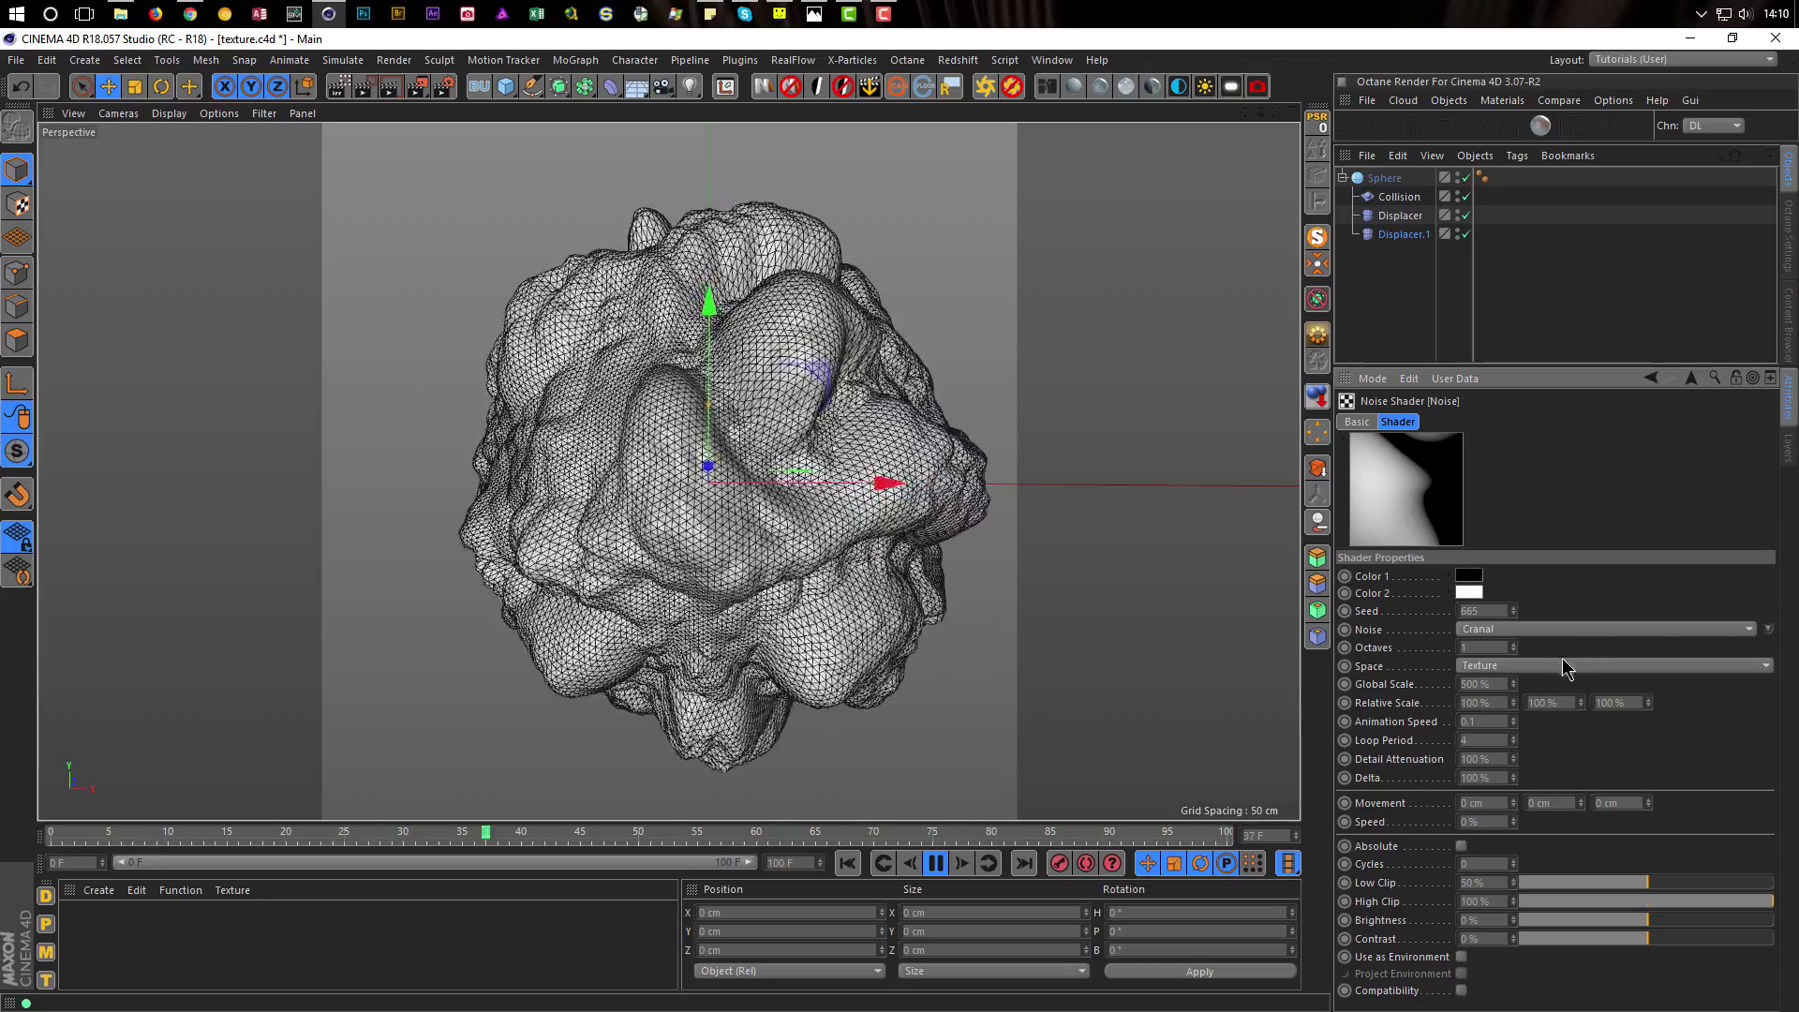
{"action": "left_click_drag", "start_coordinate": [1528, 684], "coordinate": [1406, 712]}
{"action": "type", "text": "80"}
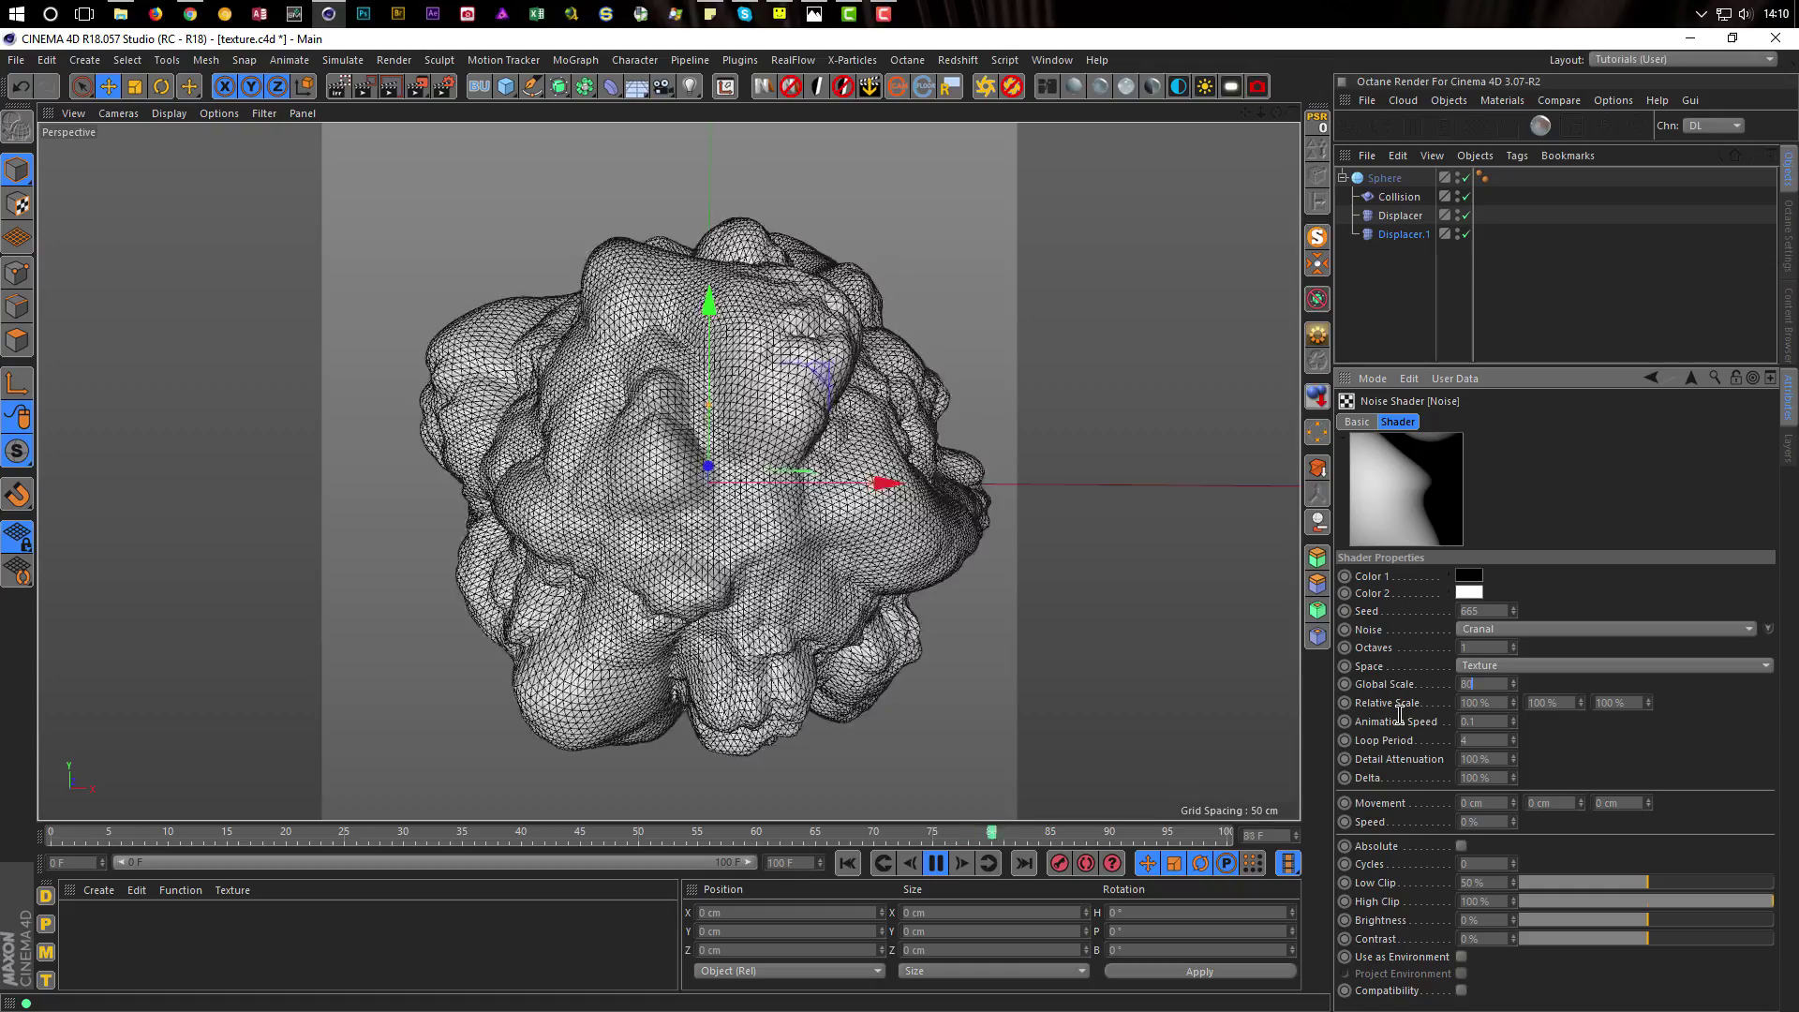
{"action": "type", "text": "0"}
{"action": "key", "text": "Return"}
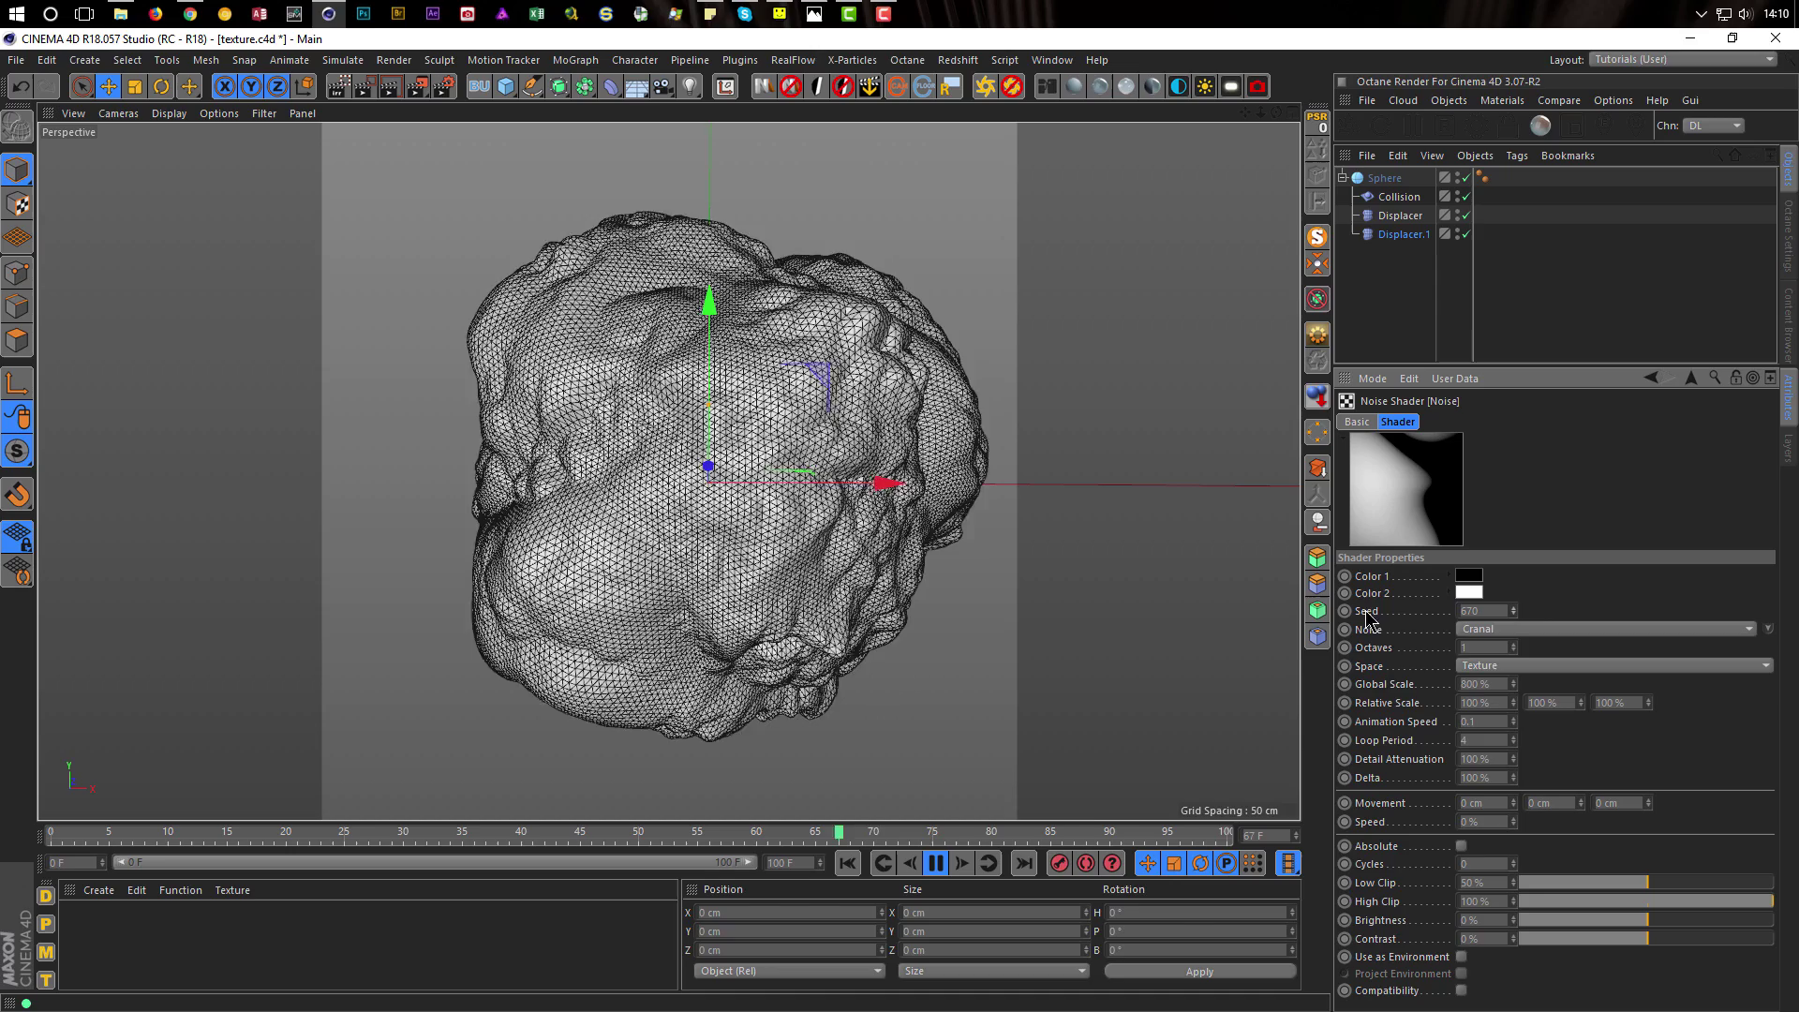
Stop playback and delete the Collision deformer from the sphere
{"action": "left_click", "coordinate": [935, 864]}
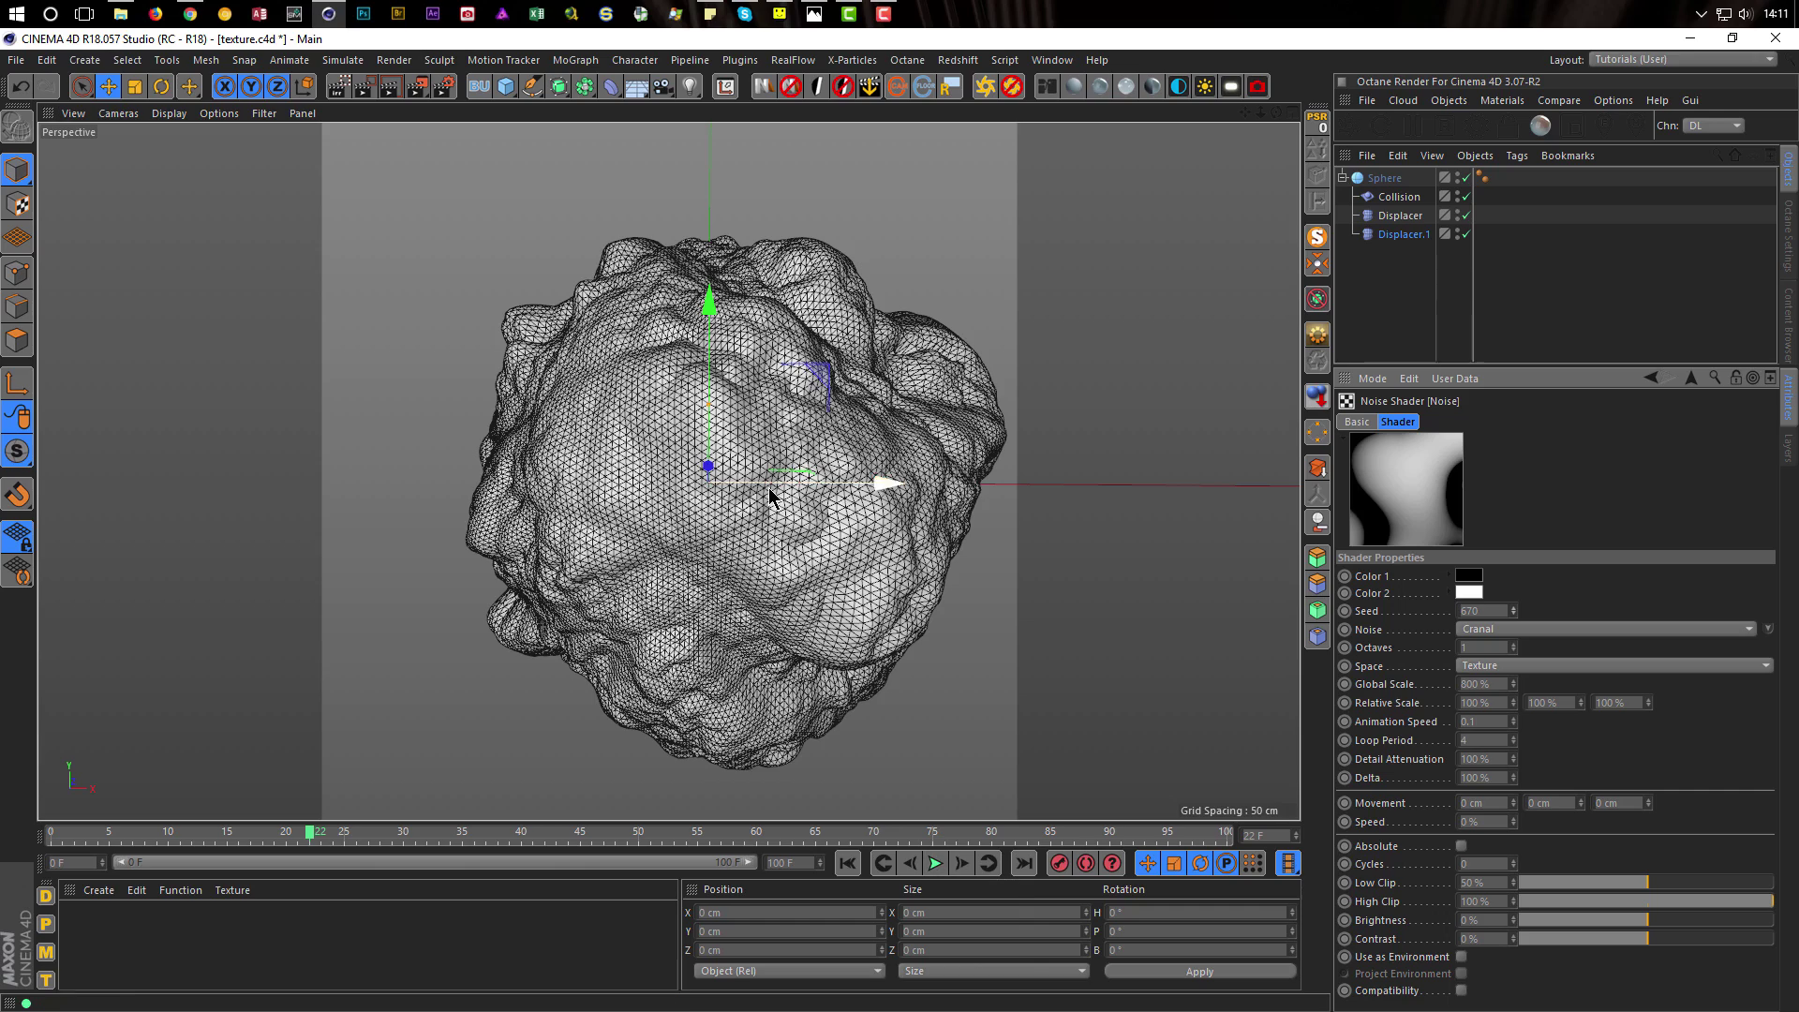
{"action": "middle_click_drag", "start_coordinate": [764, 482], "coordinate": [756, 459], "text": "alt"}
{"action": "left_click_drag", "start_coordinate": [756, 459], "coordinate": [734, 458], "text": "alt"}
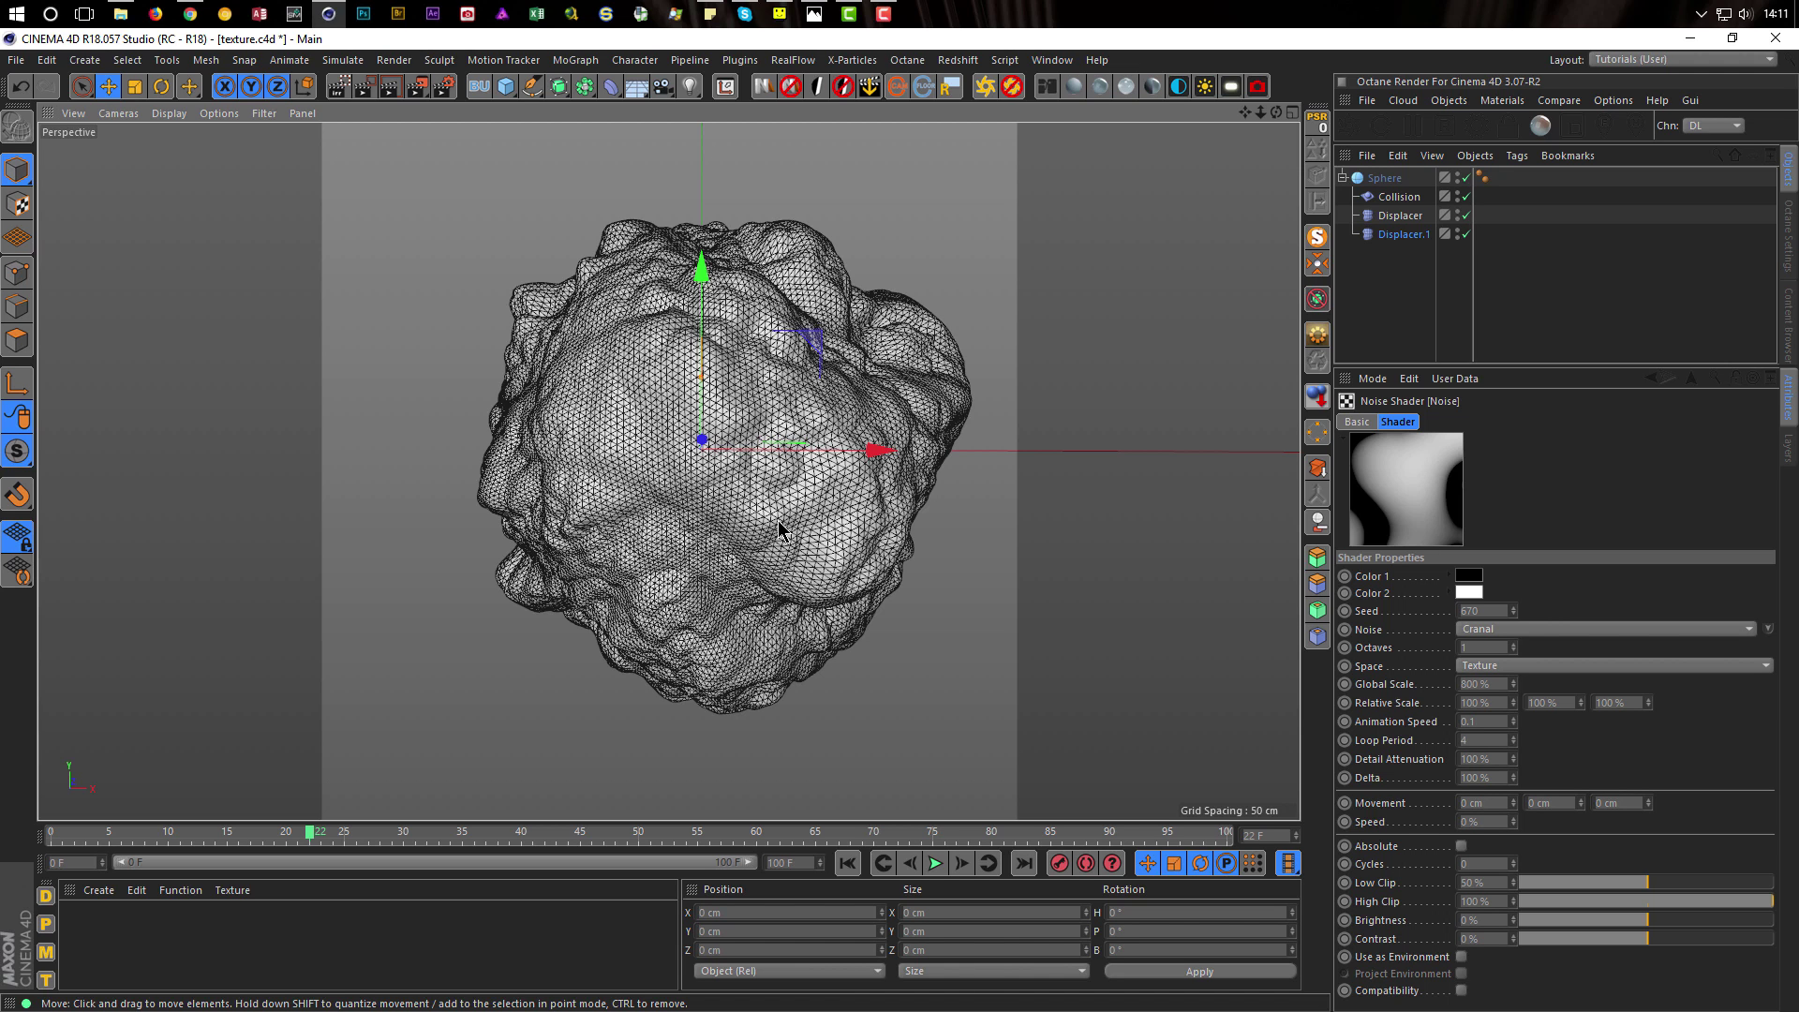
{"action": "left_click", "coordinate": [1399, 197]}
{"action": "key", "text": "Delete"}
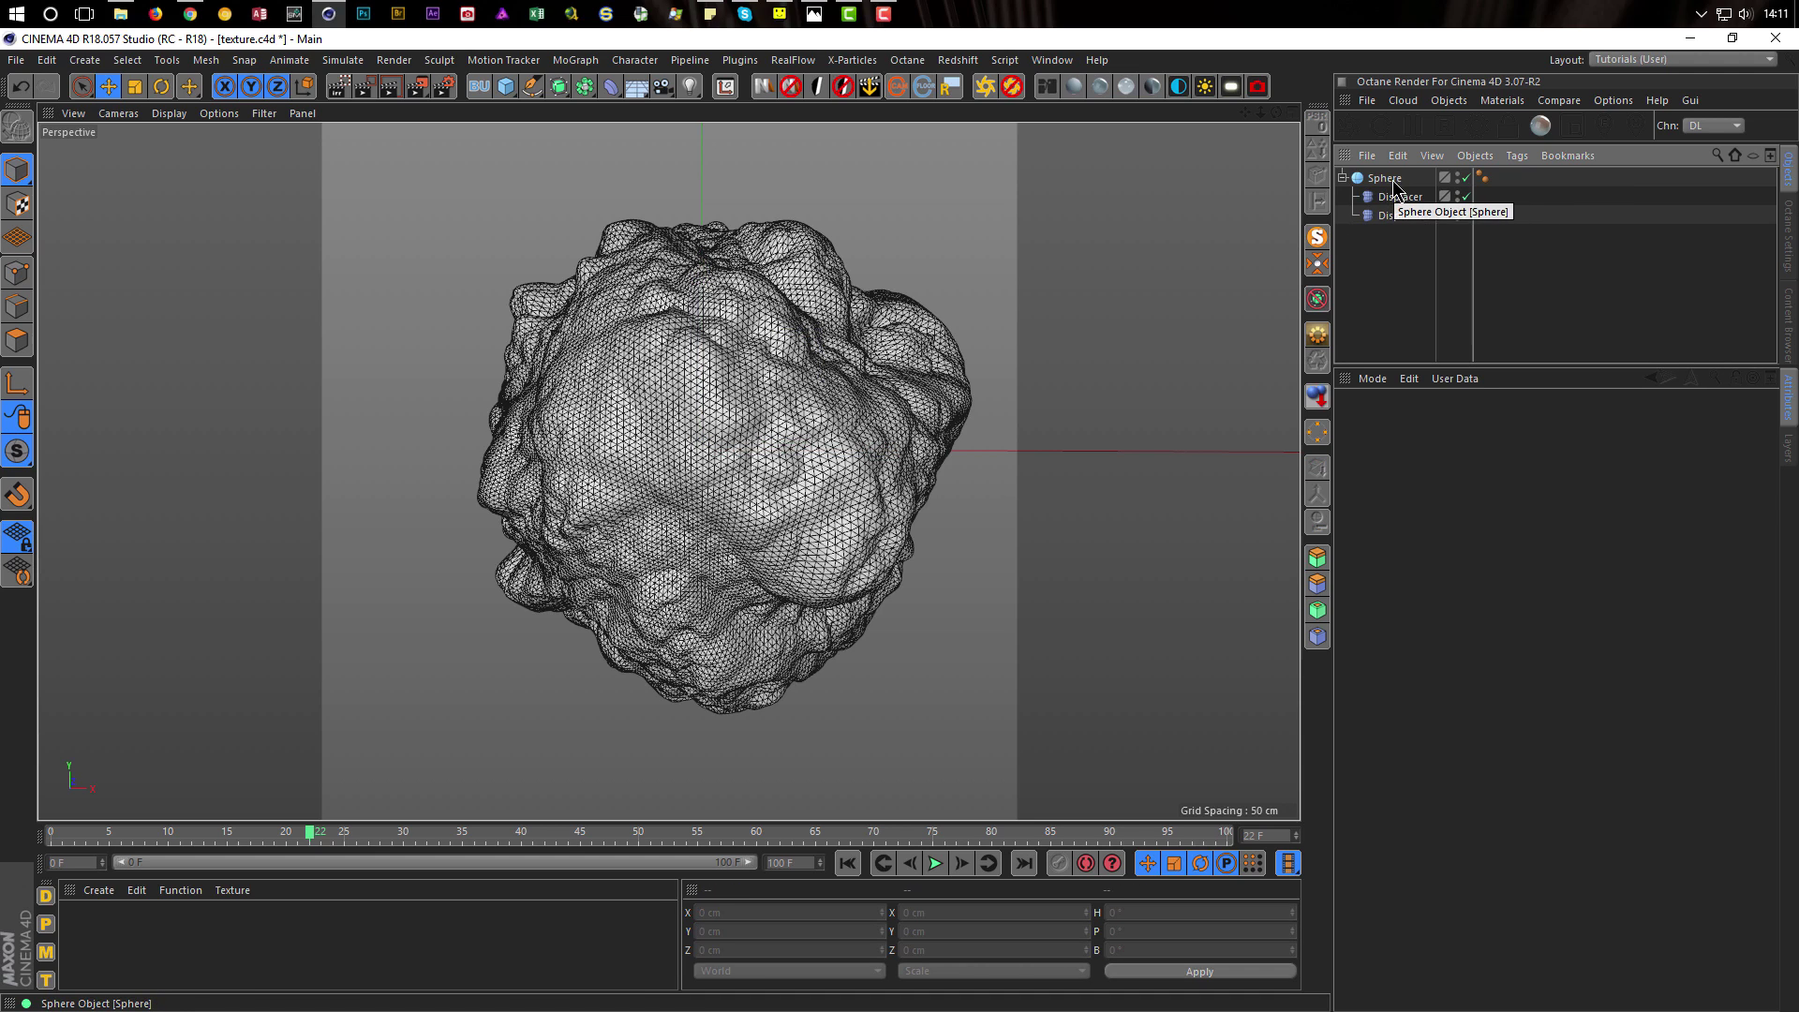
Compare both displacer orders during playback, leave Displacer.1 above Displacer under the sphere, and stop playback
{"action": "left_click", "coordinate": [935, 864]}
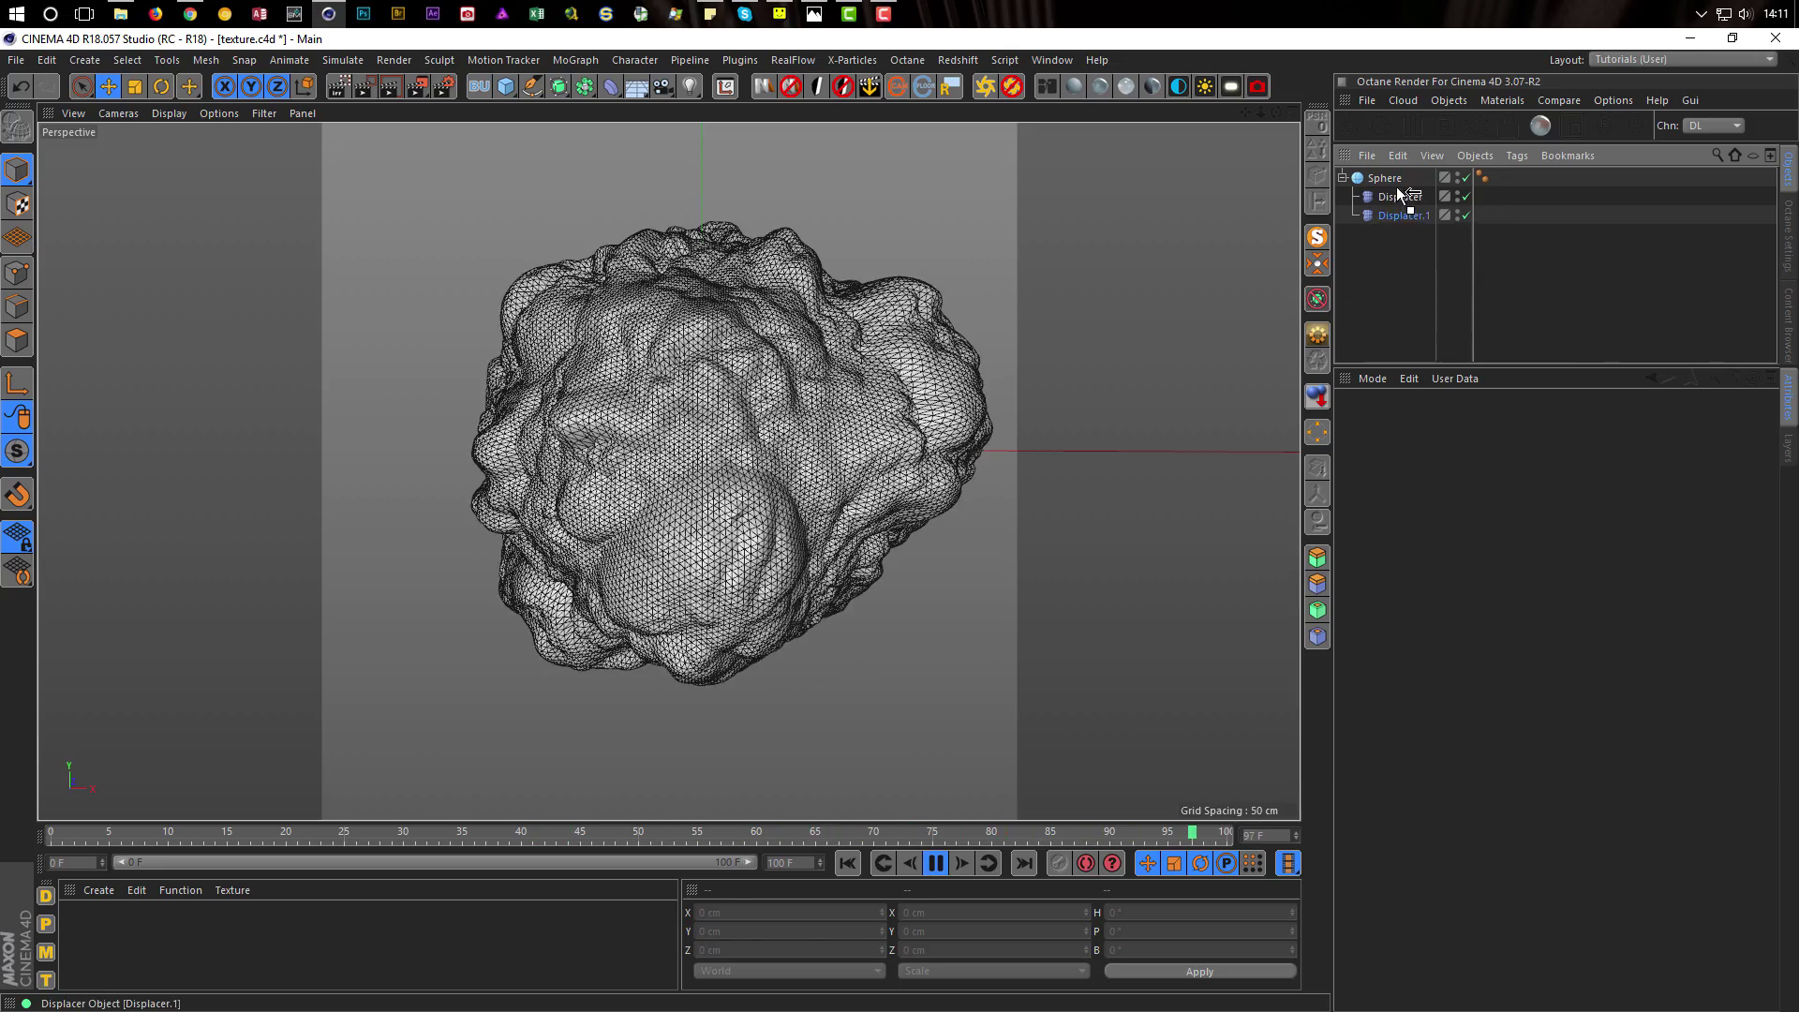
{"action": "left_click_drag", "start_coordinate": [1404, 215], "coordinate": [1396, 190]}
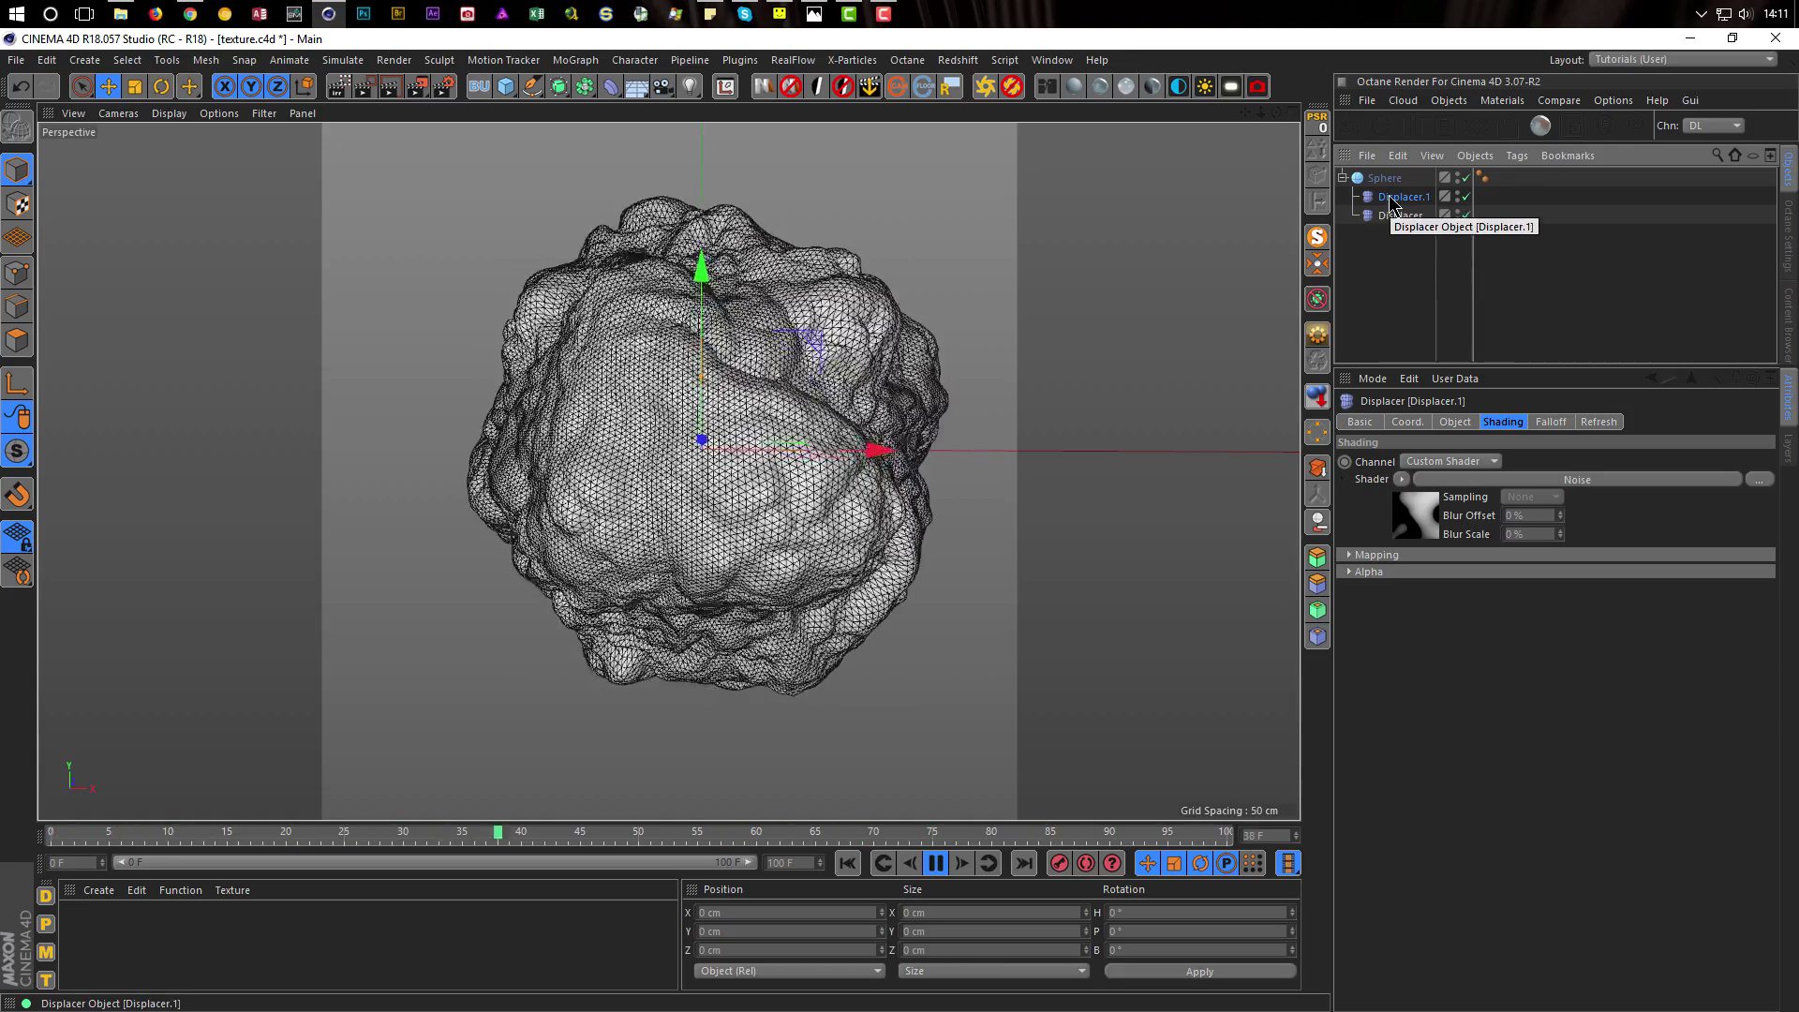
{"action": "left_click_drag", "start_coordinate": [1386, 219], "coordinate": [1387, 189]}
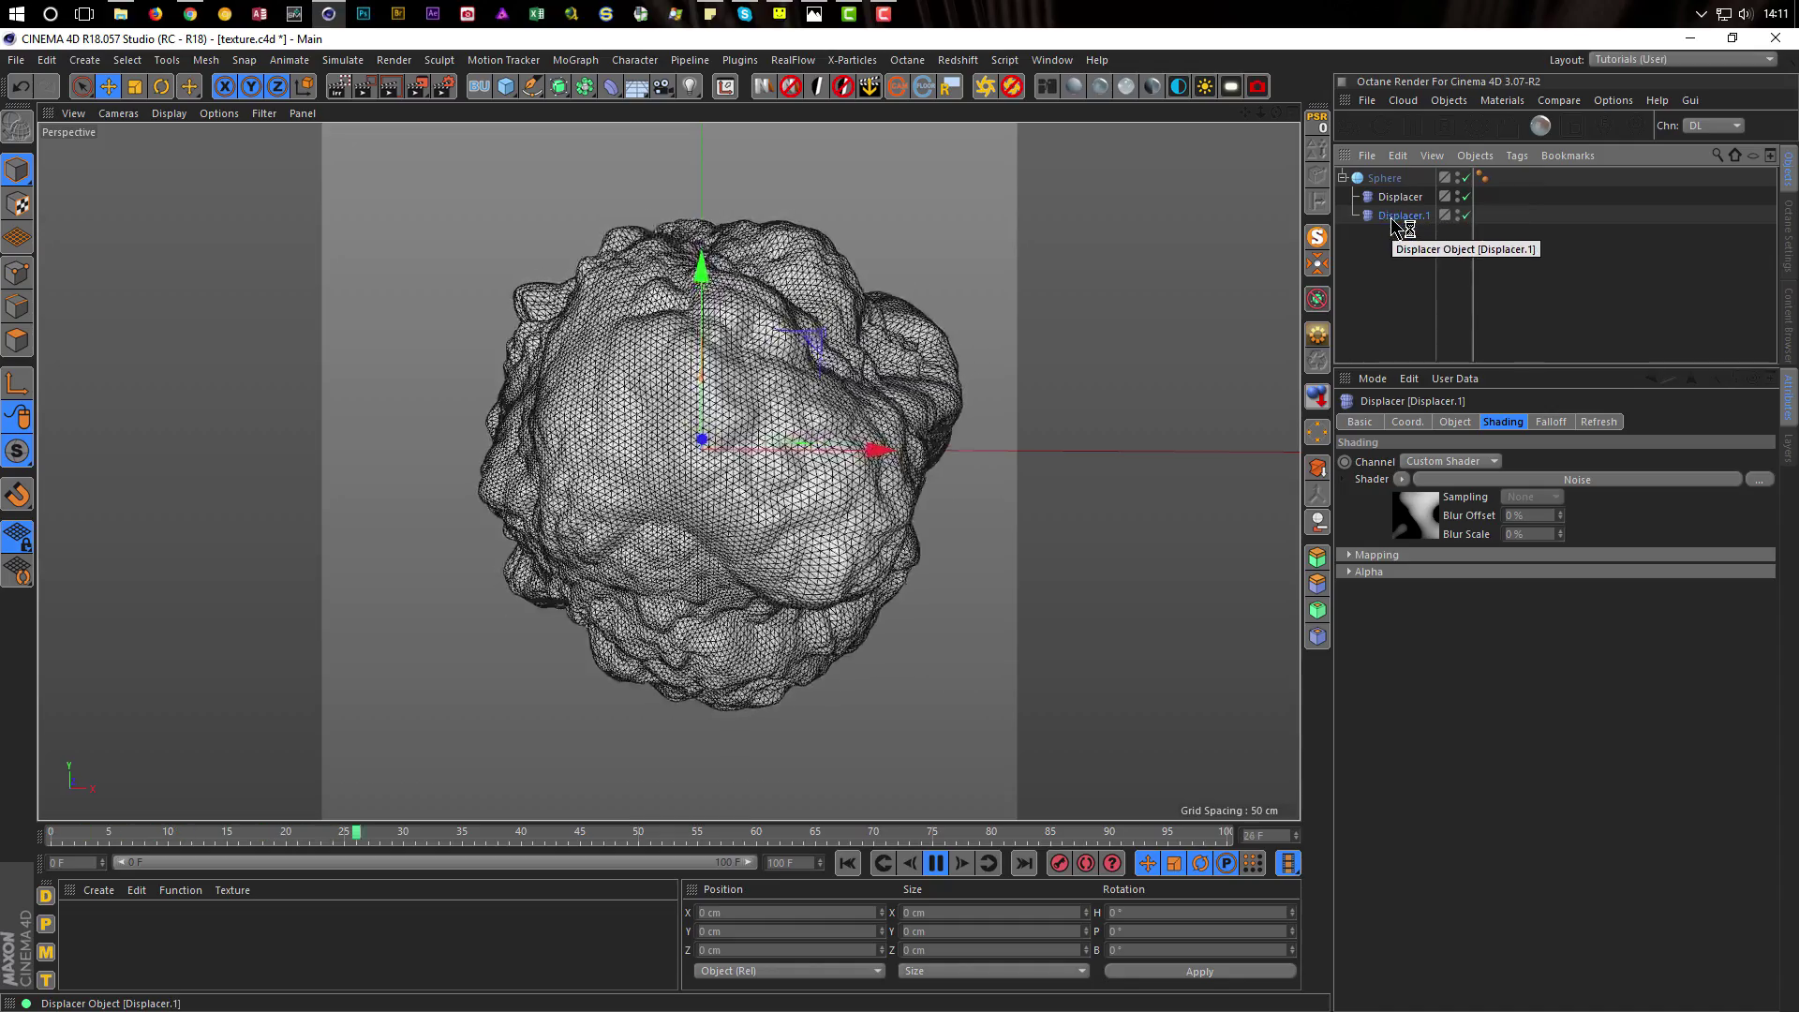
{"action": "left_click_drag", "start_coordinate": [1394, 218], "coordinate": [1388, 187]}
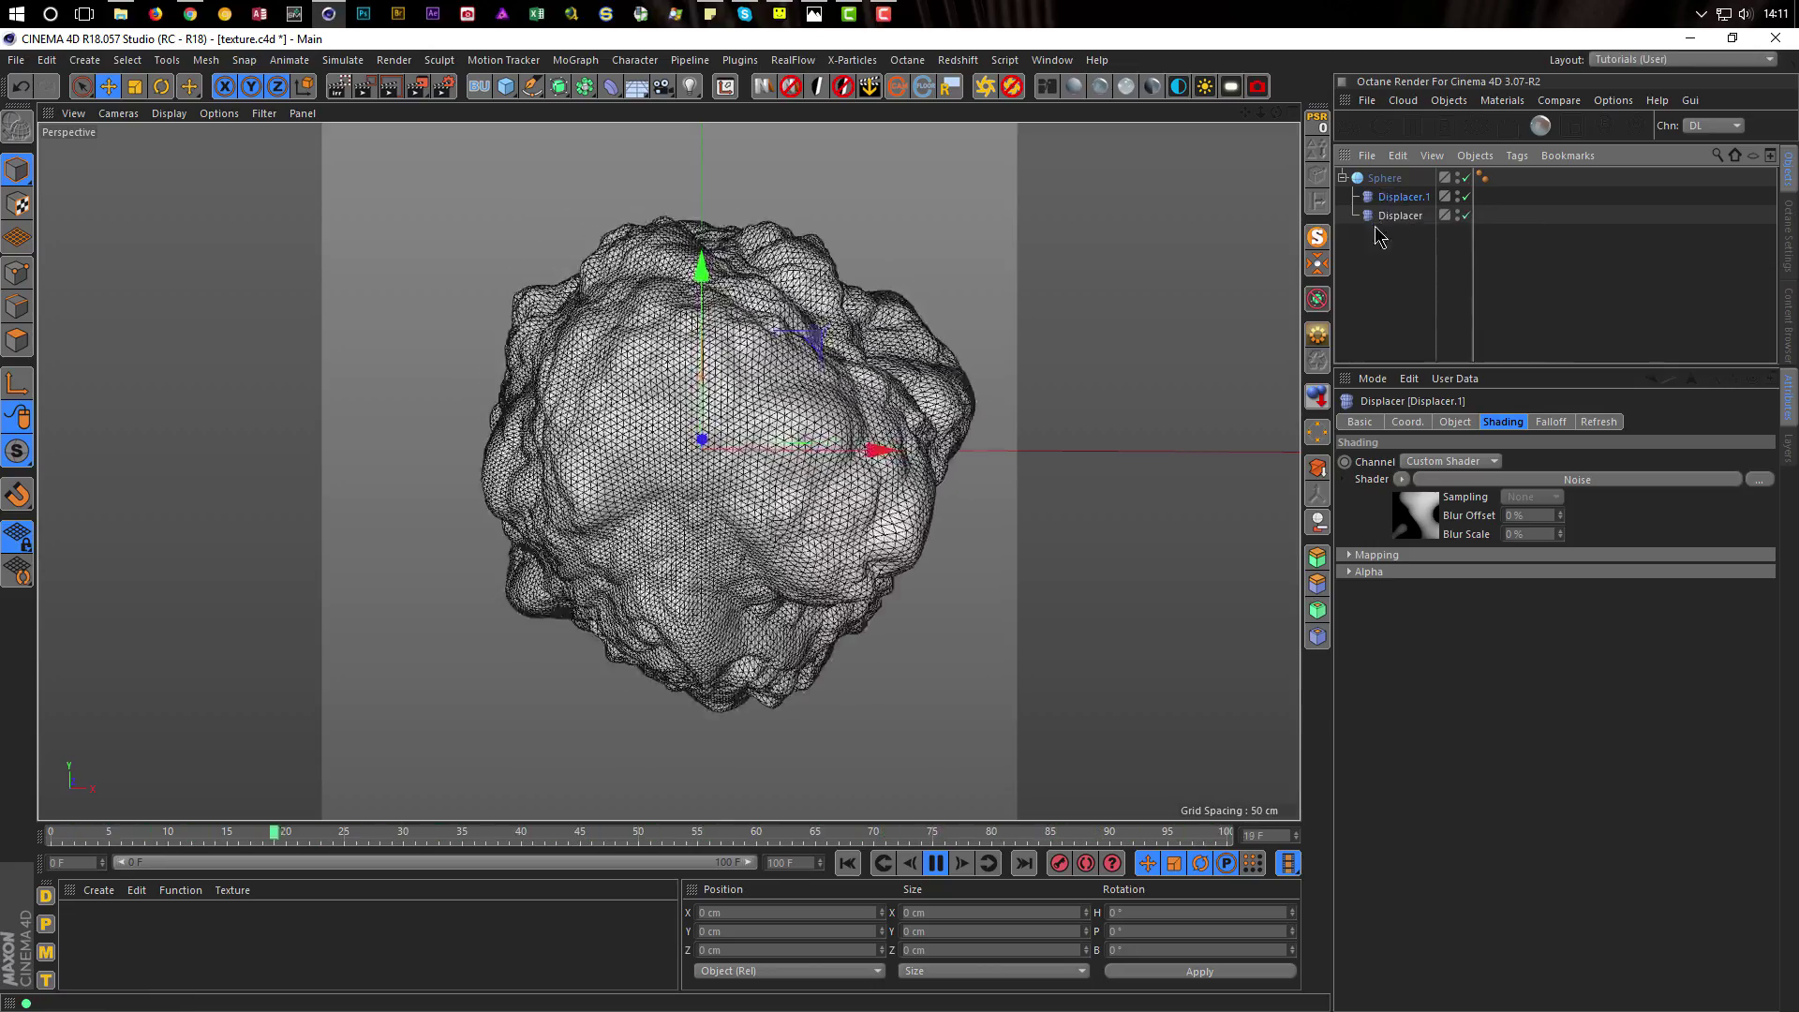
{"action": "left_click", "coordinate": [935, 863]}
Turn on the interactive render region and resize it to frame the whole displaced sphere
{"action": "scroll", "coordinate": [835, 391], "scroll_direction": "up", "scroll_amount": 3}
{"action": "left_click_drag", "start_coordinate": [842, 399], "coordinate": [794, 452], "text": "alt"}
{"action": "scroll", "coordinate": [798, 433], "scroll_direction": "down", "scroll_amount": 2}
{"action": "key", "text": "ctrl+r"}
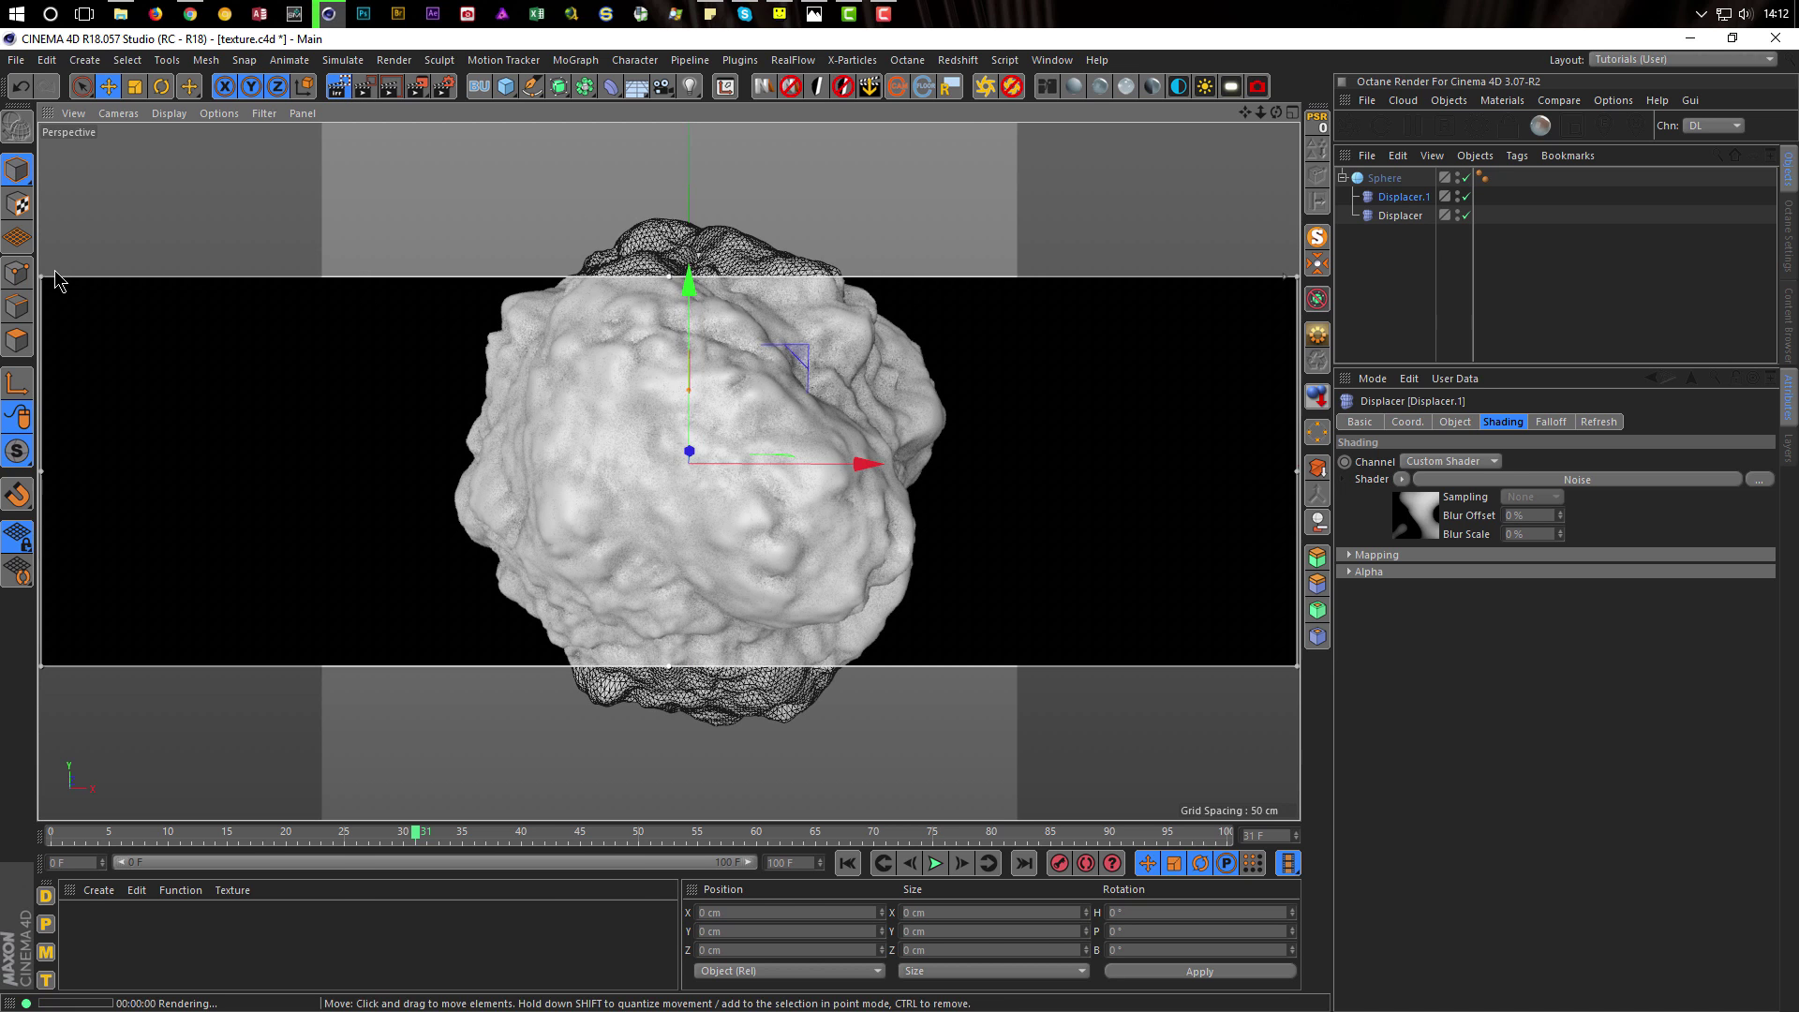
{"action": "left_click_drag", "start_coordinate": [44, 276], "coordinate": [409, 190]}
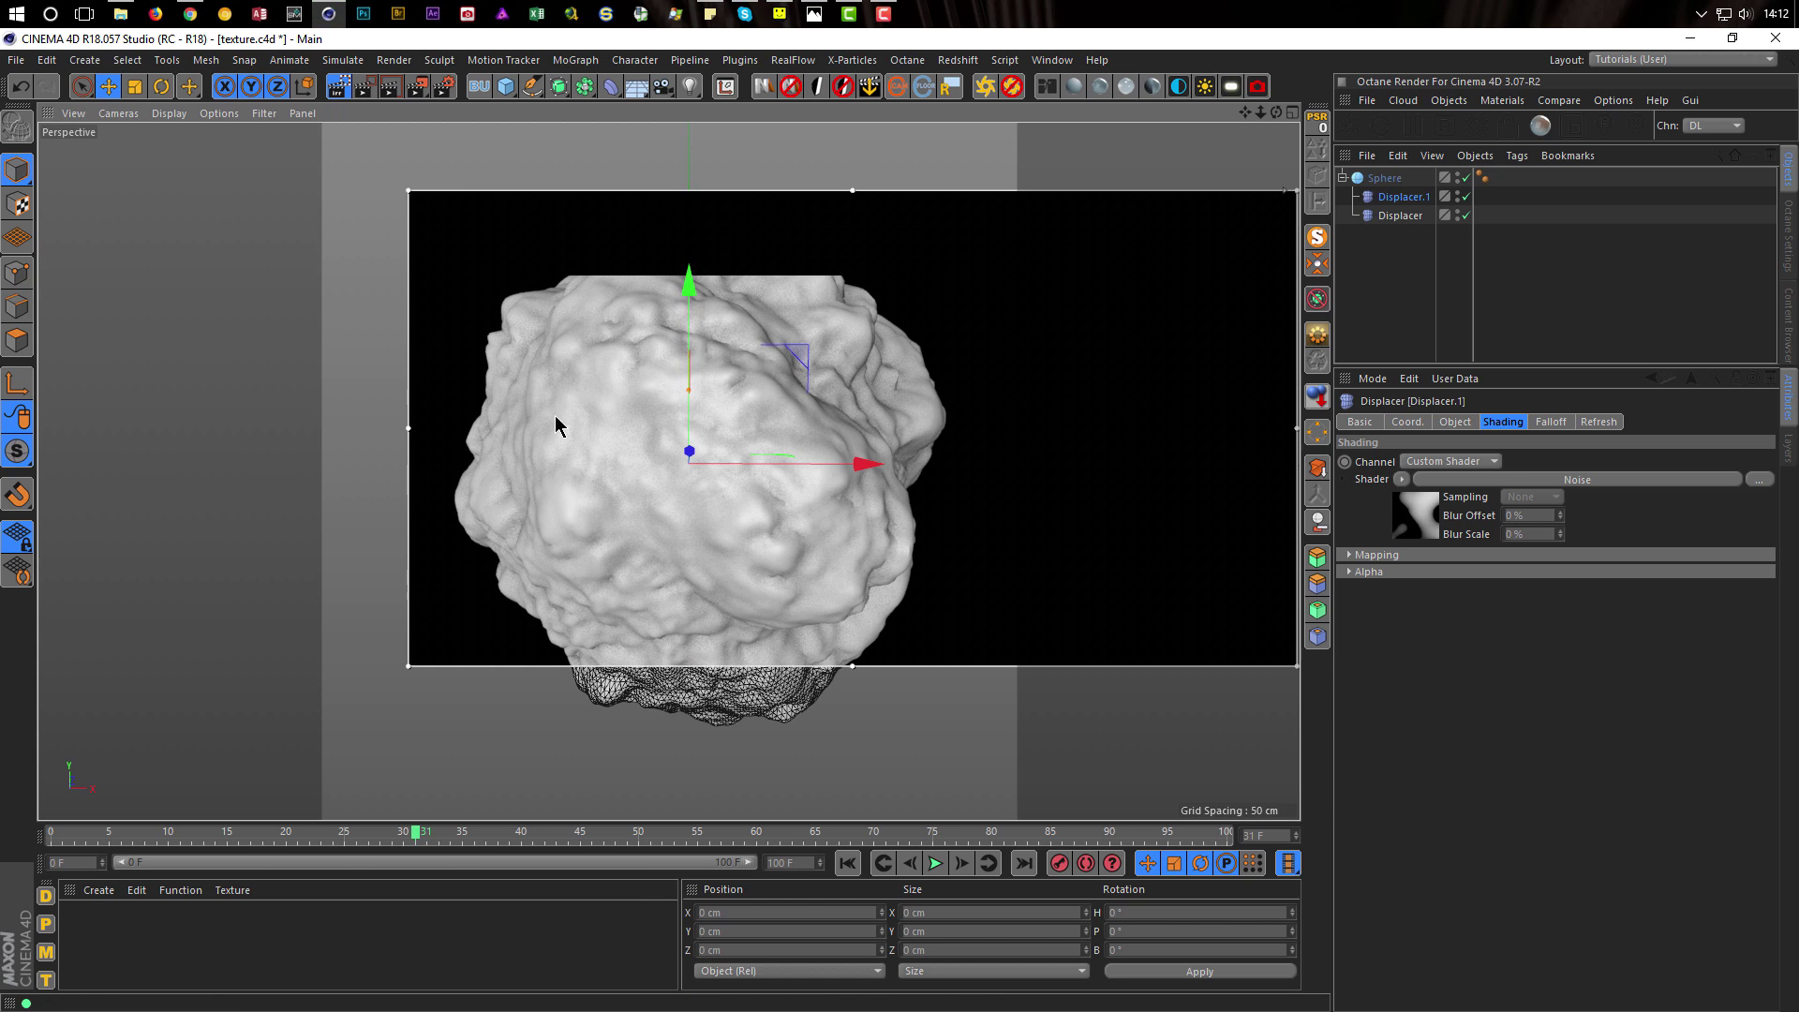
{"action": "left_click_drag", "start_coordinate": [1299, 666], "coordinate": [985, 757]}
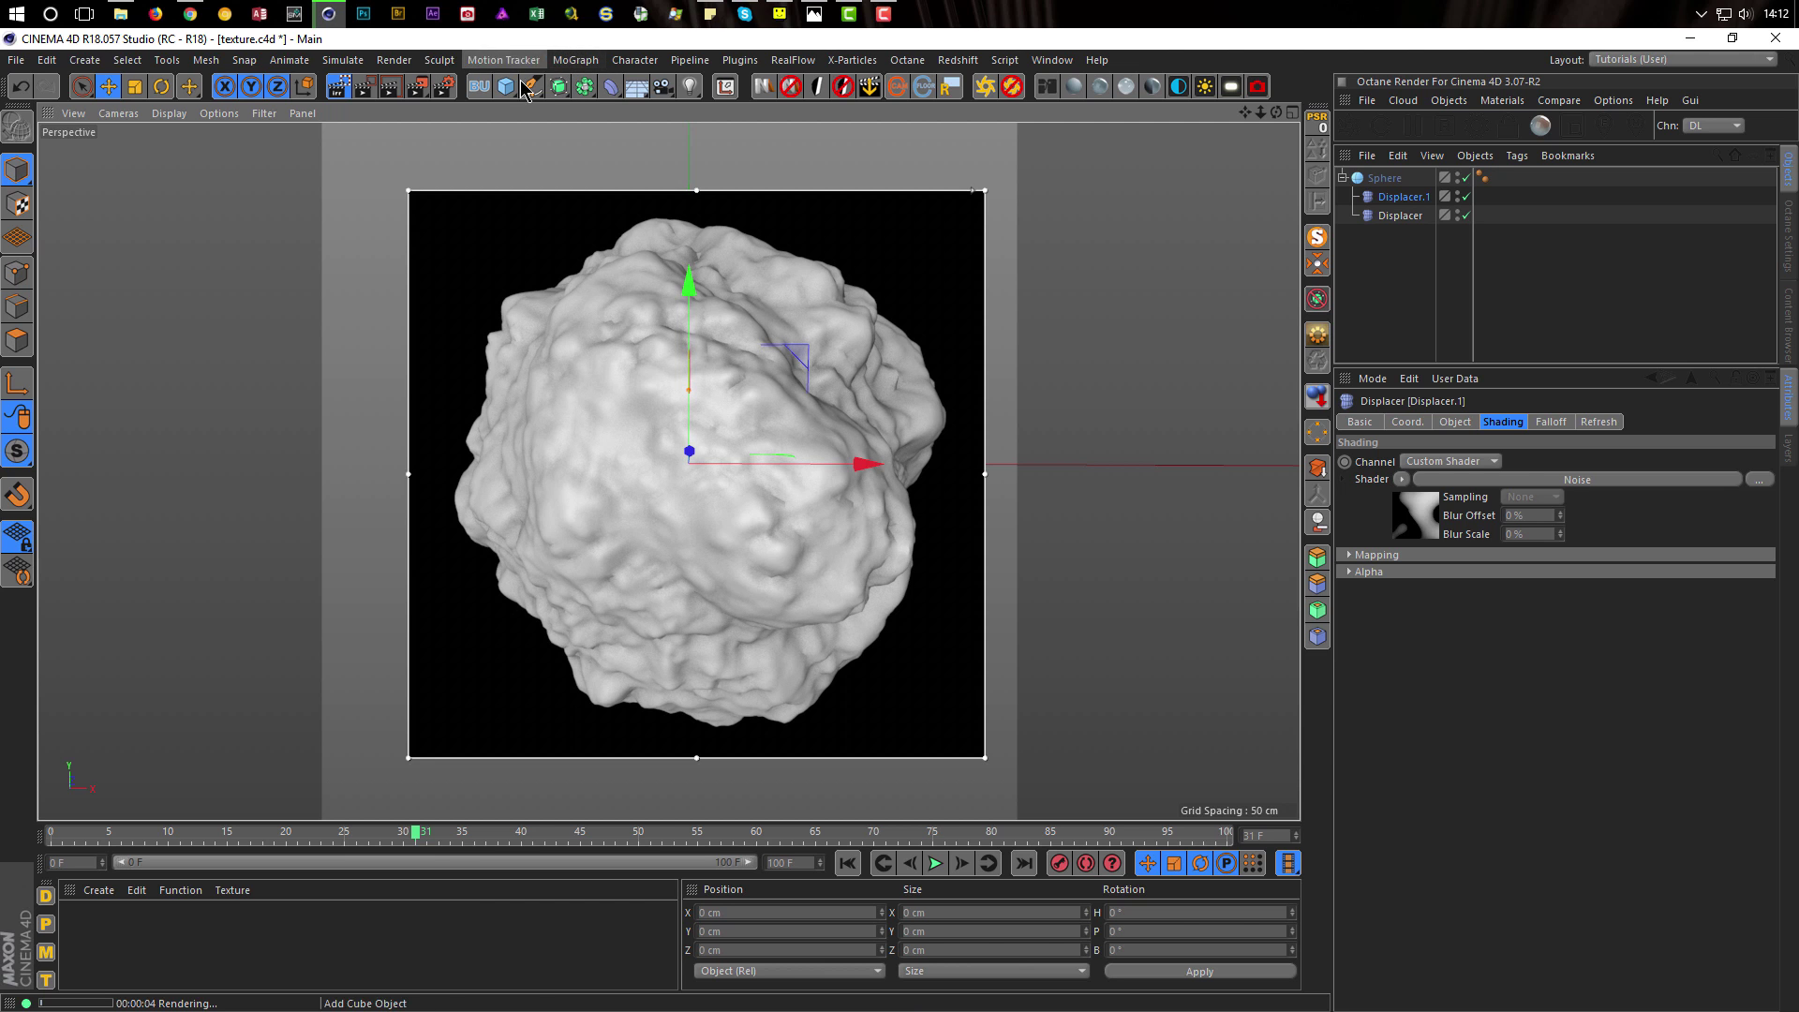
Add a Smoothing deformer as the sphere's last child, below both displacers, and turn off the interactive render region
{"action": "left_click", "coordinate": [621, 86]}
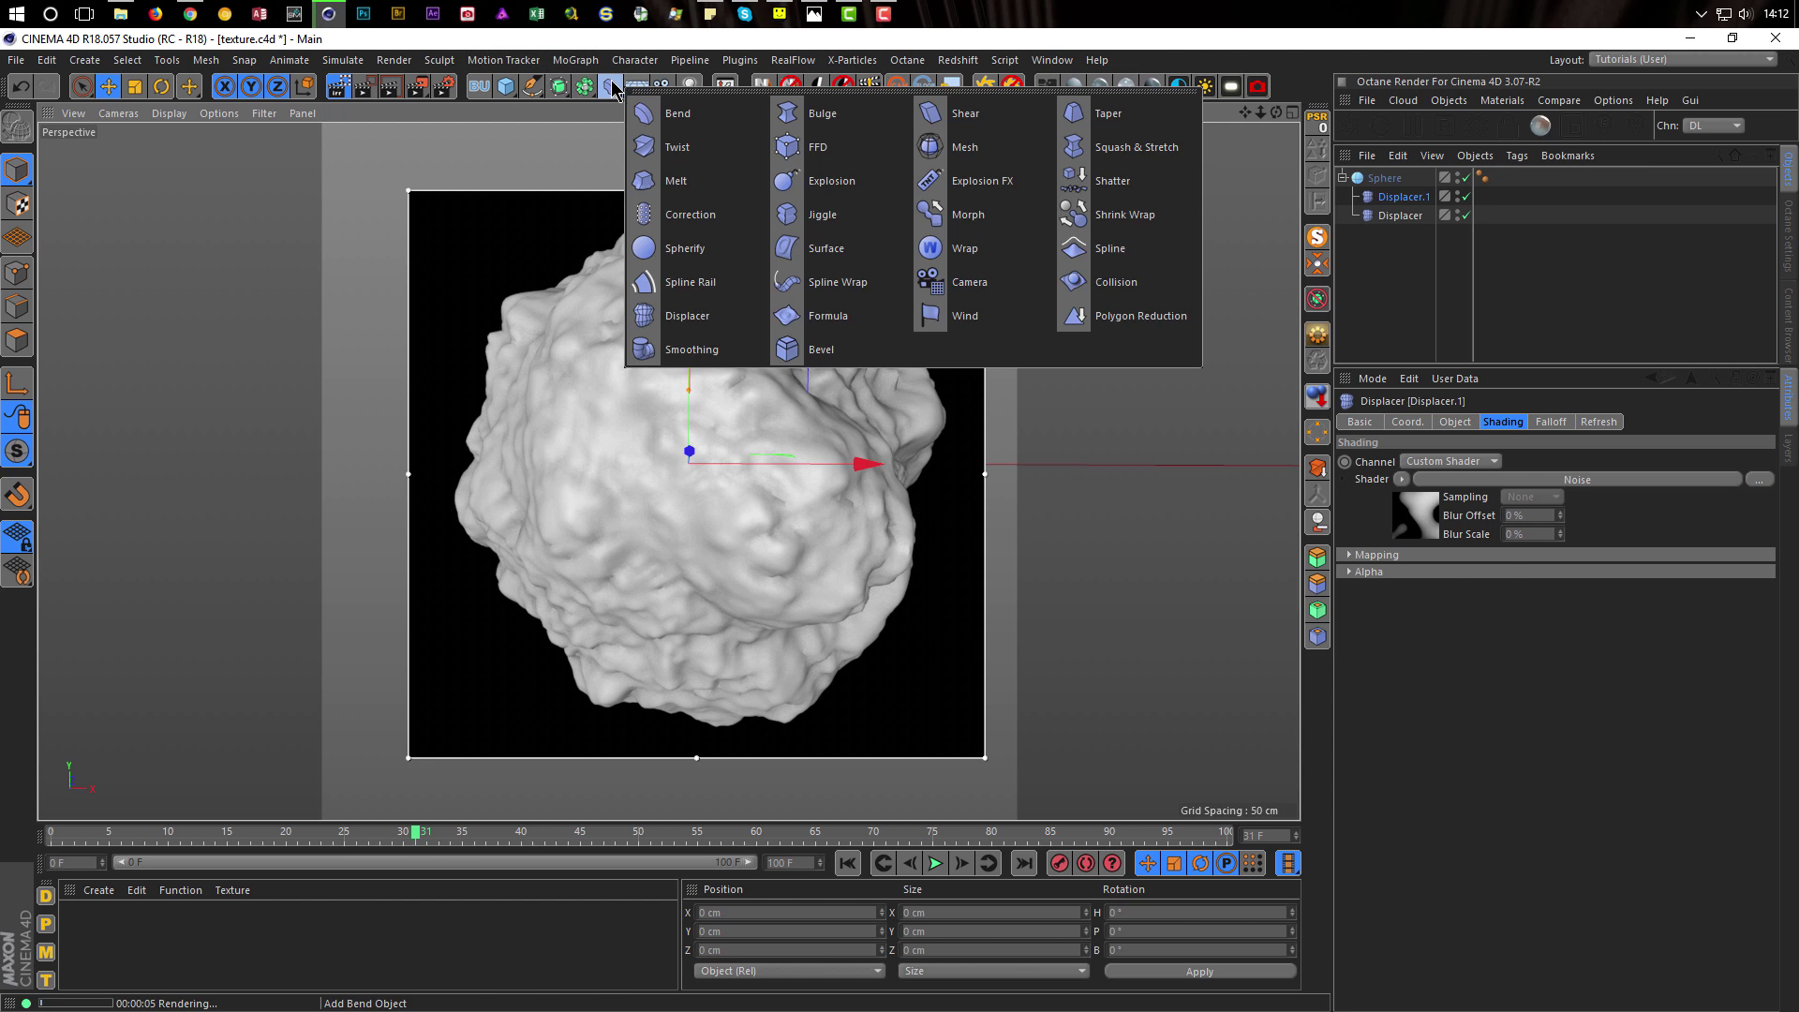
{"action": "left_click", "coordinate": [683, 350]}
{"action": "left_click_drag", "start_coordinate": [1394, 178], "coordinate": [1396, 258]}
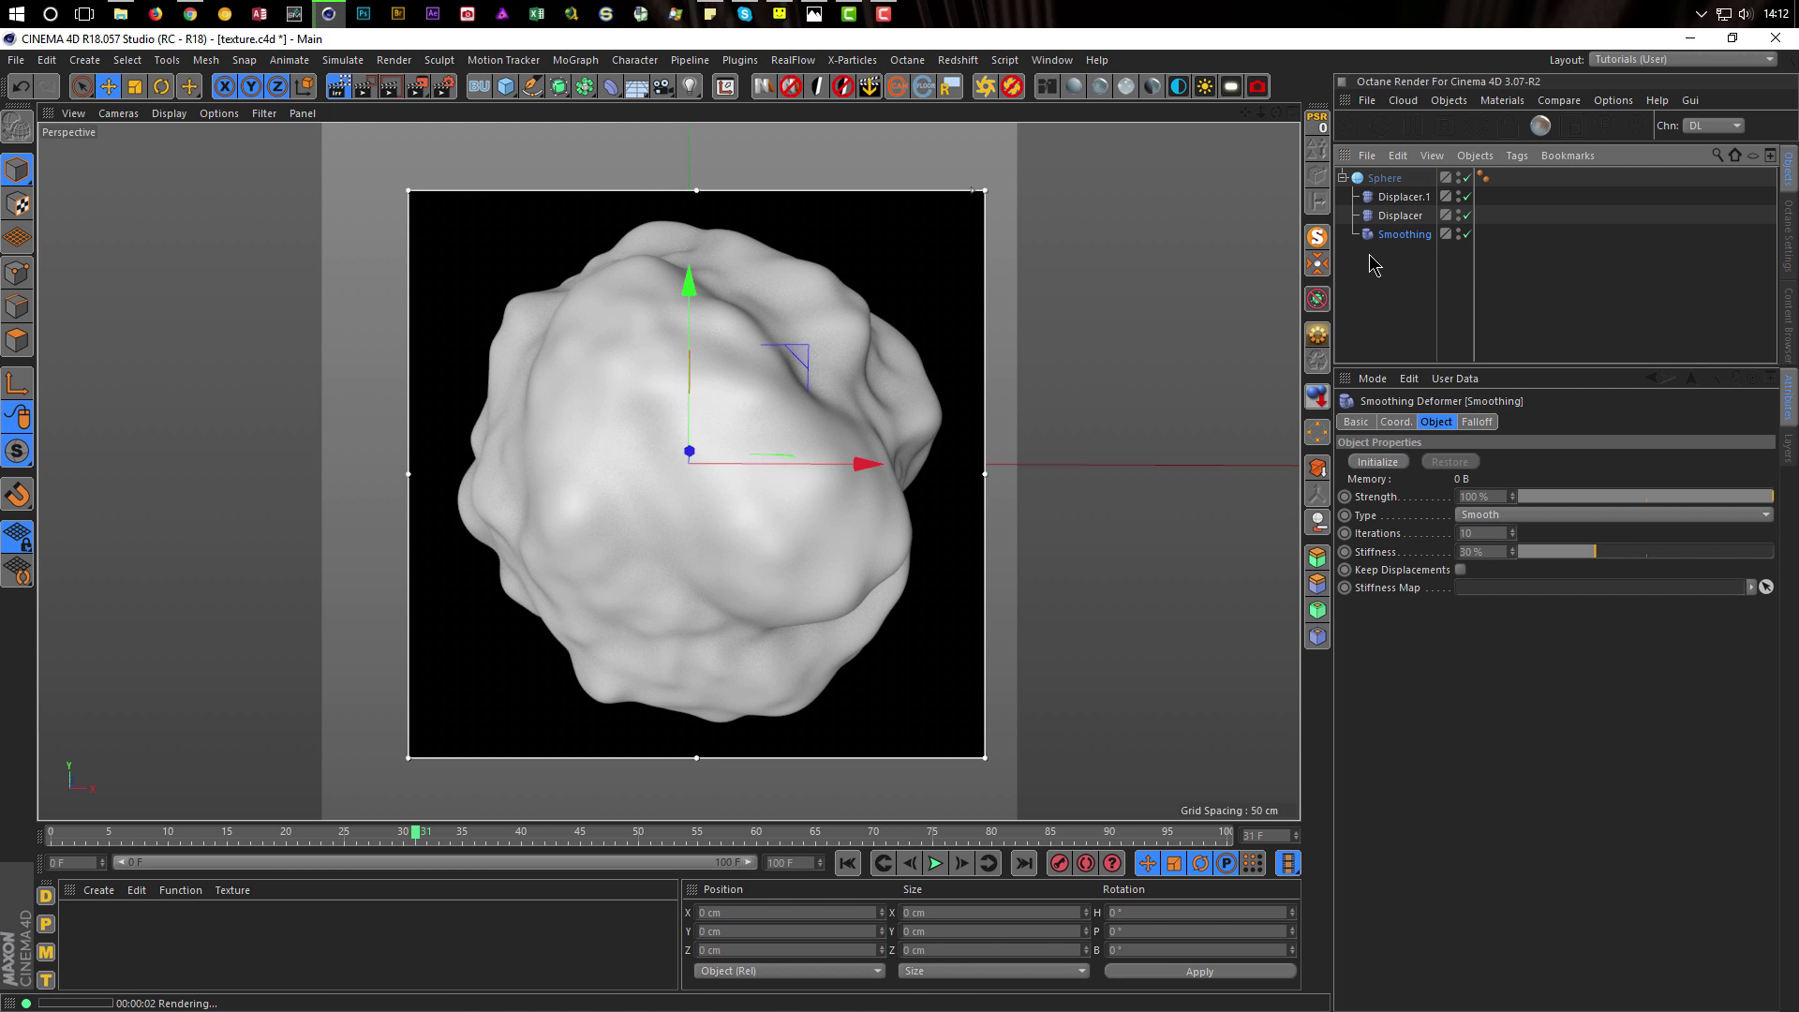
{"action": "left_click", "coordinate": [340, 89]}
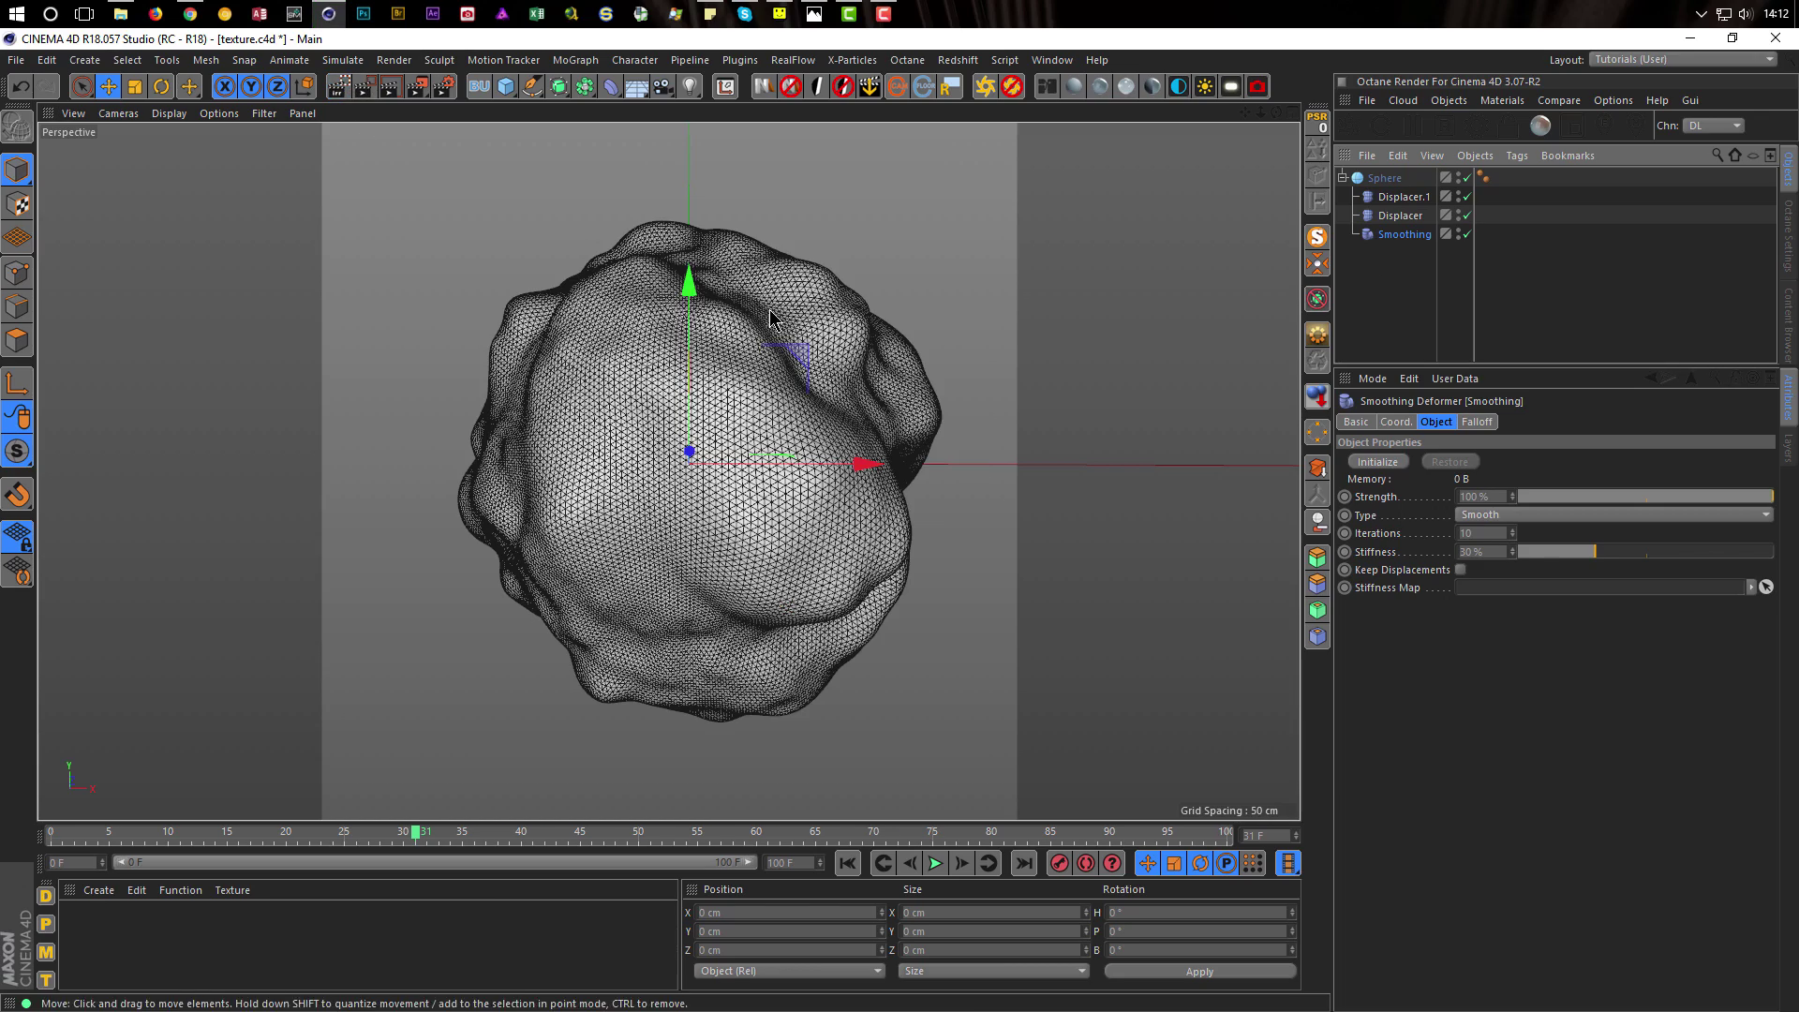
Set the Smoothing deformer's stiffness to 0 % and strength to 22 %, checking the rendered surface, and save the scene
{"action": "left_click_drag", "start_coordinate": [1543, 553], "coordinate": [1494, 581]}
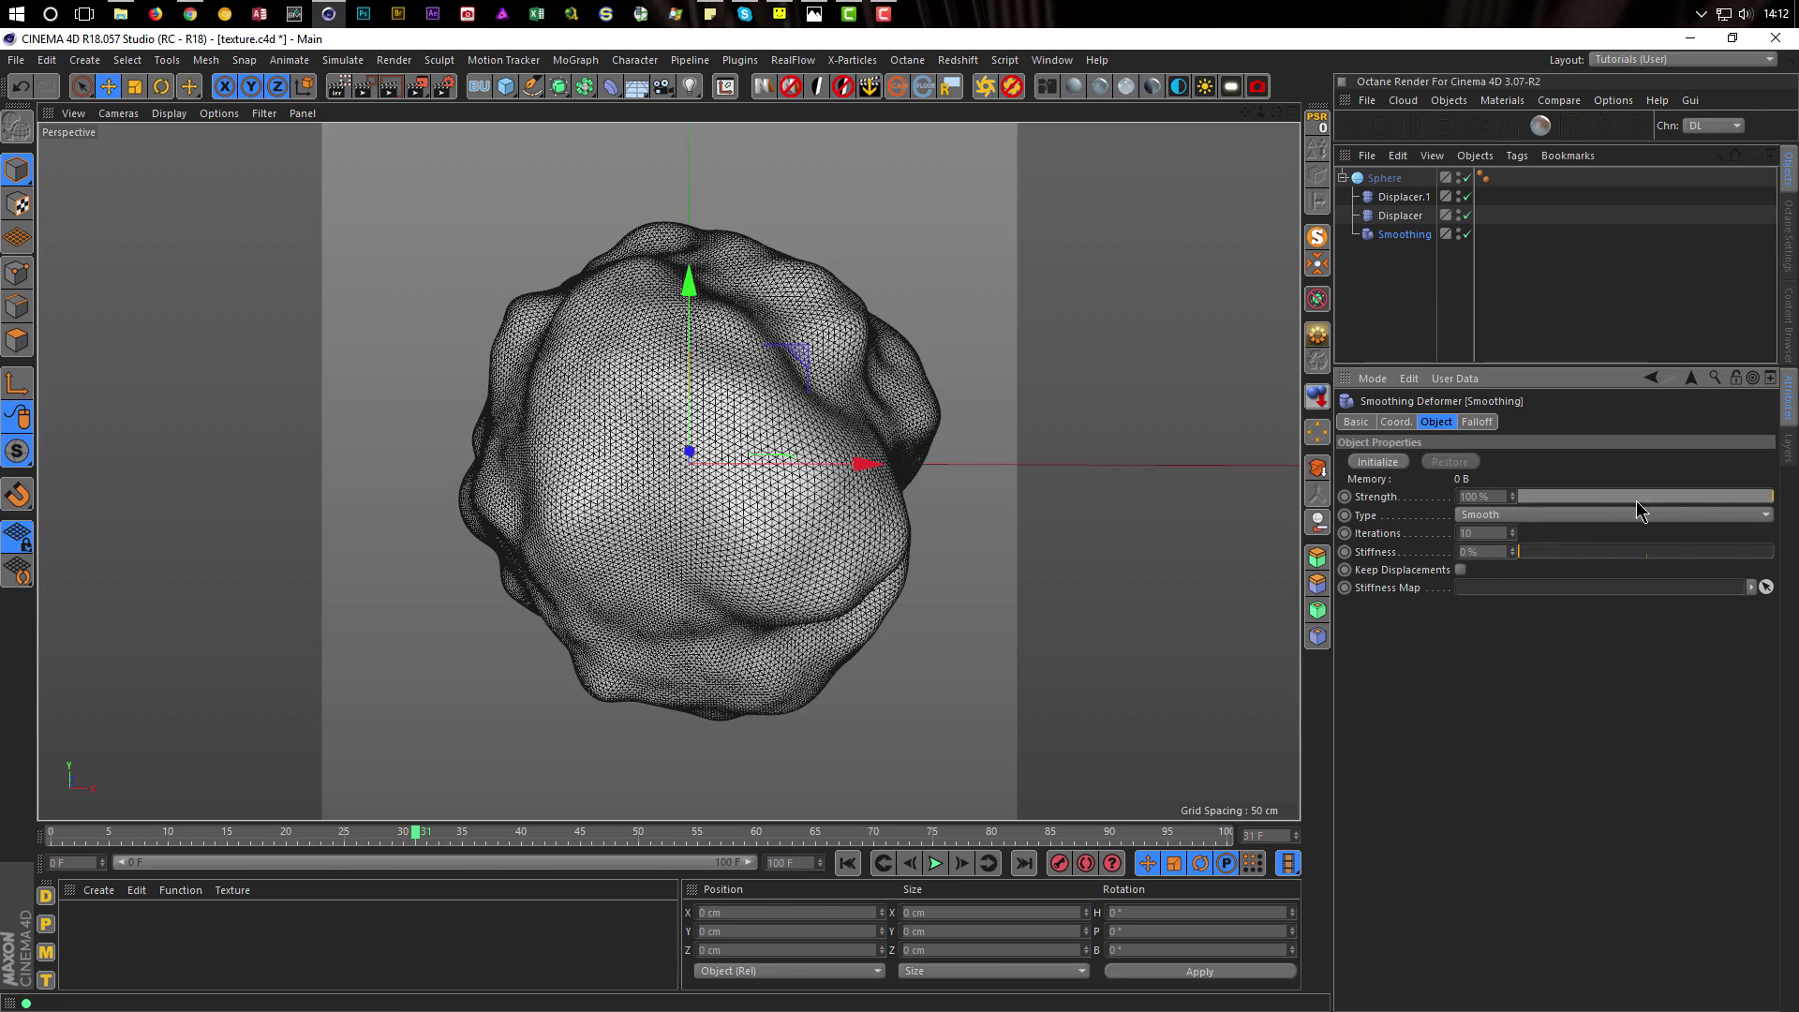
{"action": "left_click_drag", "start_coordinate": [1767, 498], "coordinate": [1564, 493]}
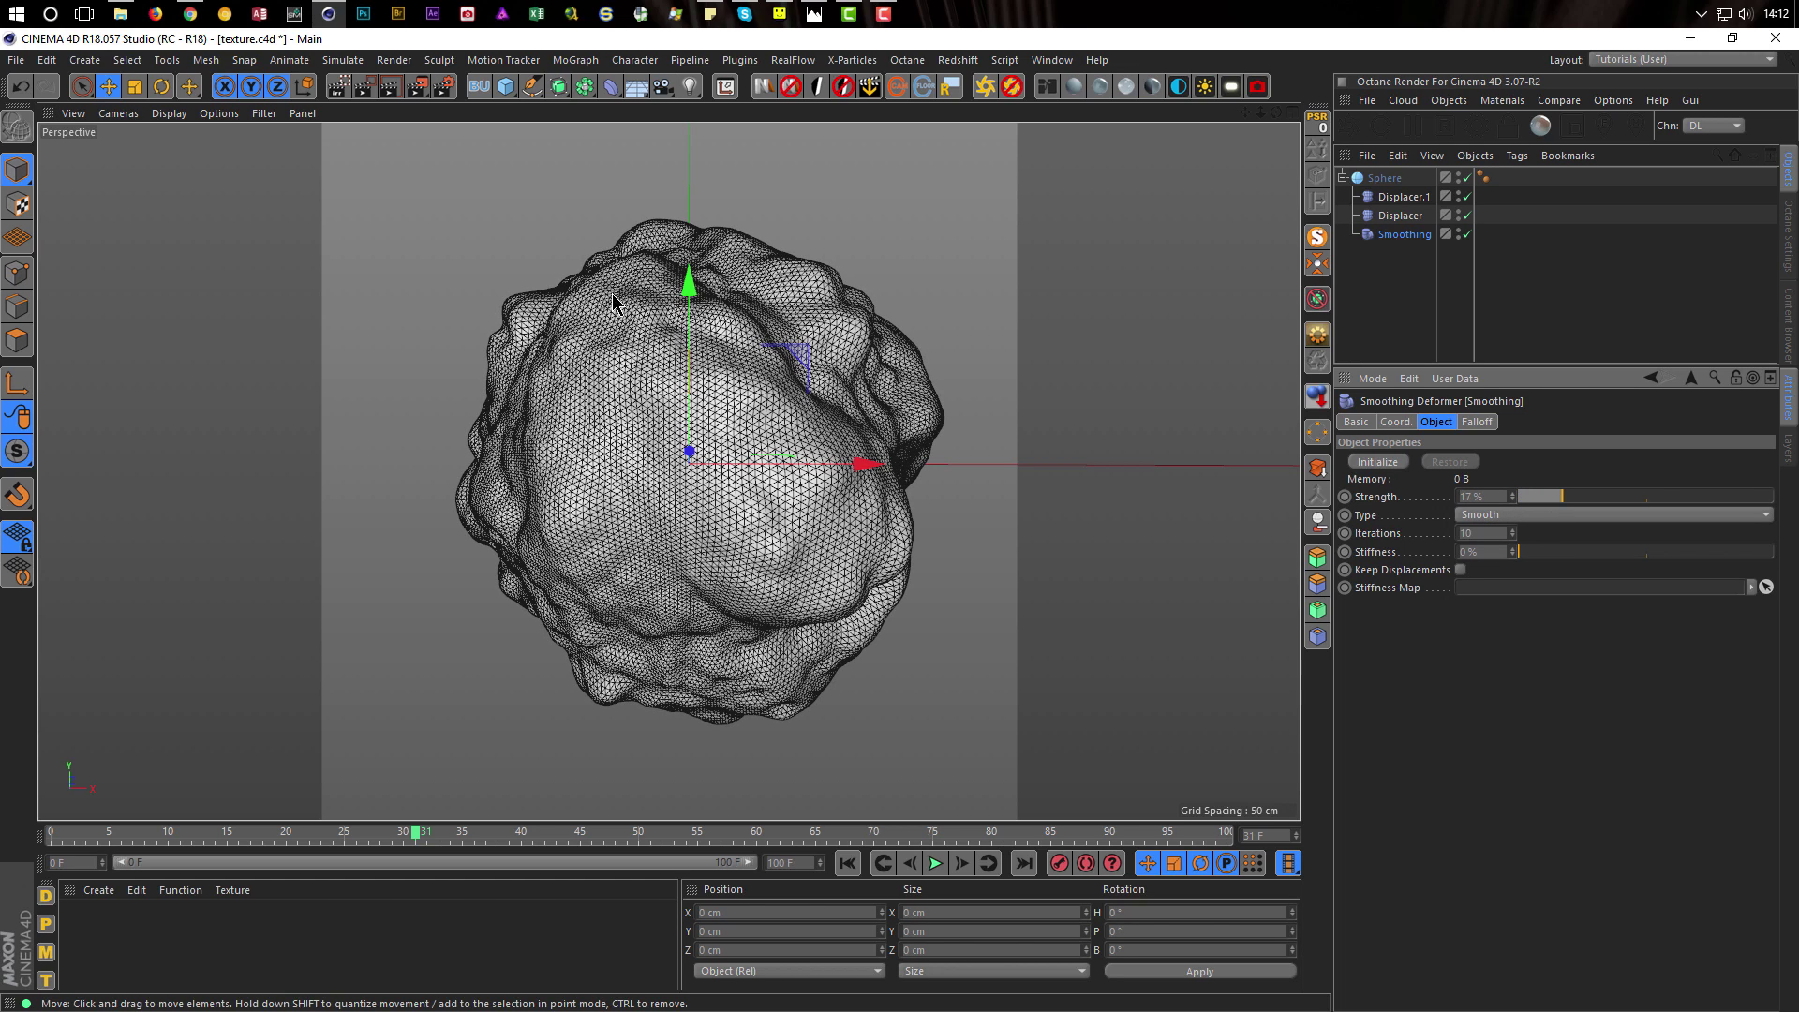
{"action": "left_click", "coordinate": [338, 87]}
{"action": "left_click", "coordinate": [1565, 497]}
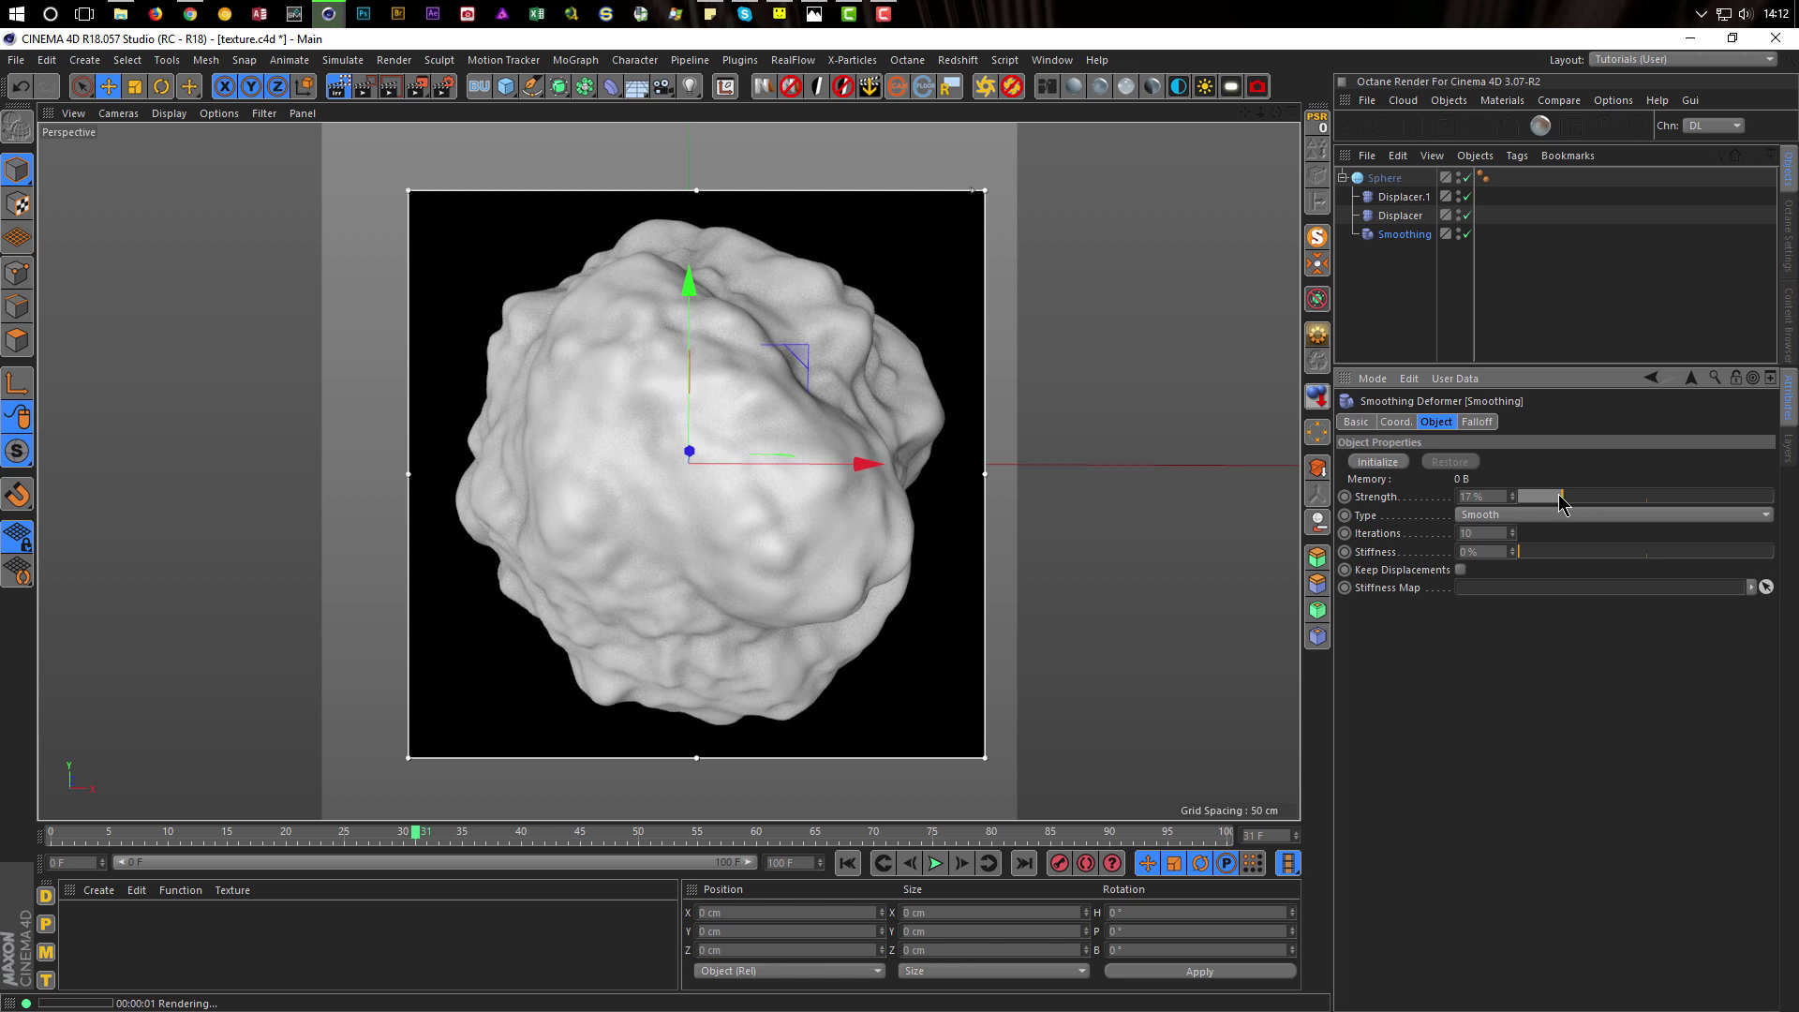
{"action": "mouse_move", "coordinate": [1566, 498]}
{"action": "left_mouse_down"}
{"action": "mouse_move", "coordinate": [1549, 504]}
{"action": "mouse_move", "coordinate": [1579, 494]}
{"action": "left_mouse_up"}
{"action": "left_click_drag", "start_coordinate": [1579, 502], "coordinate": [1575, 499]}
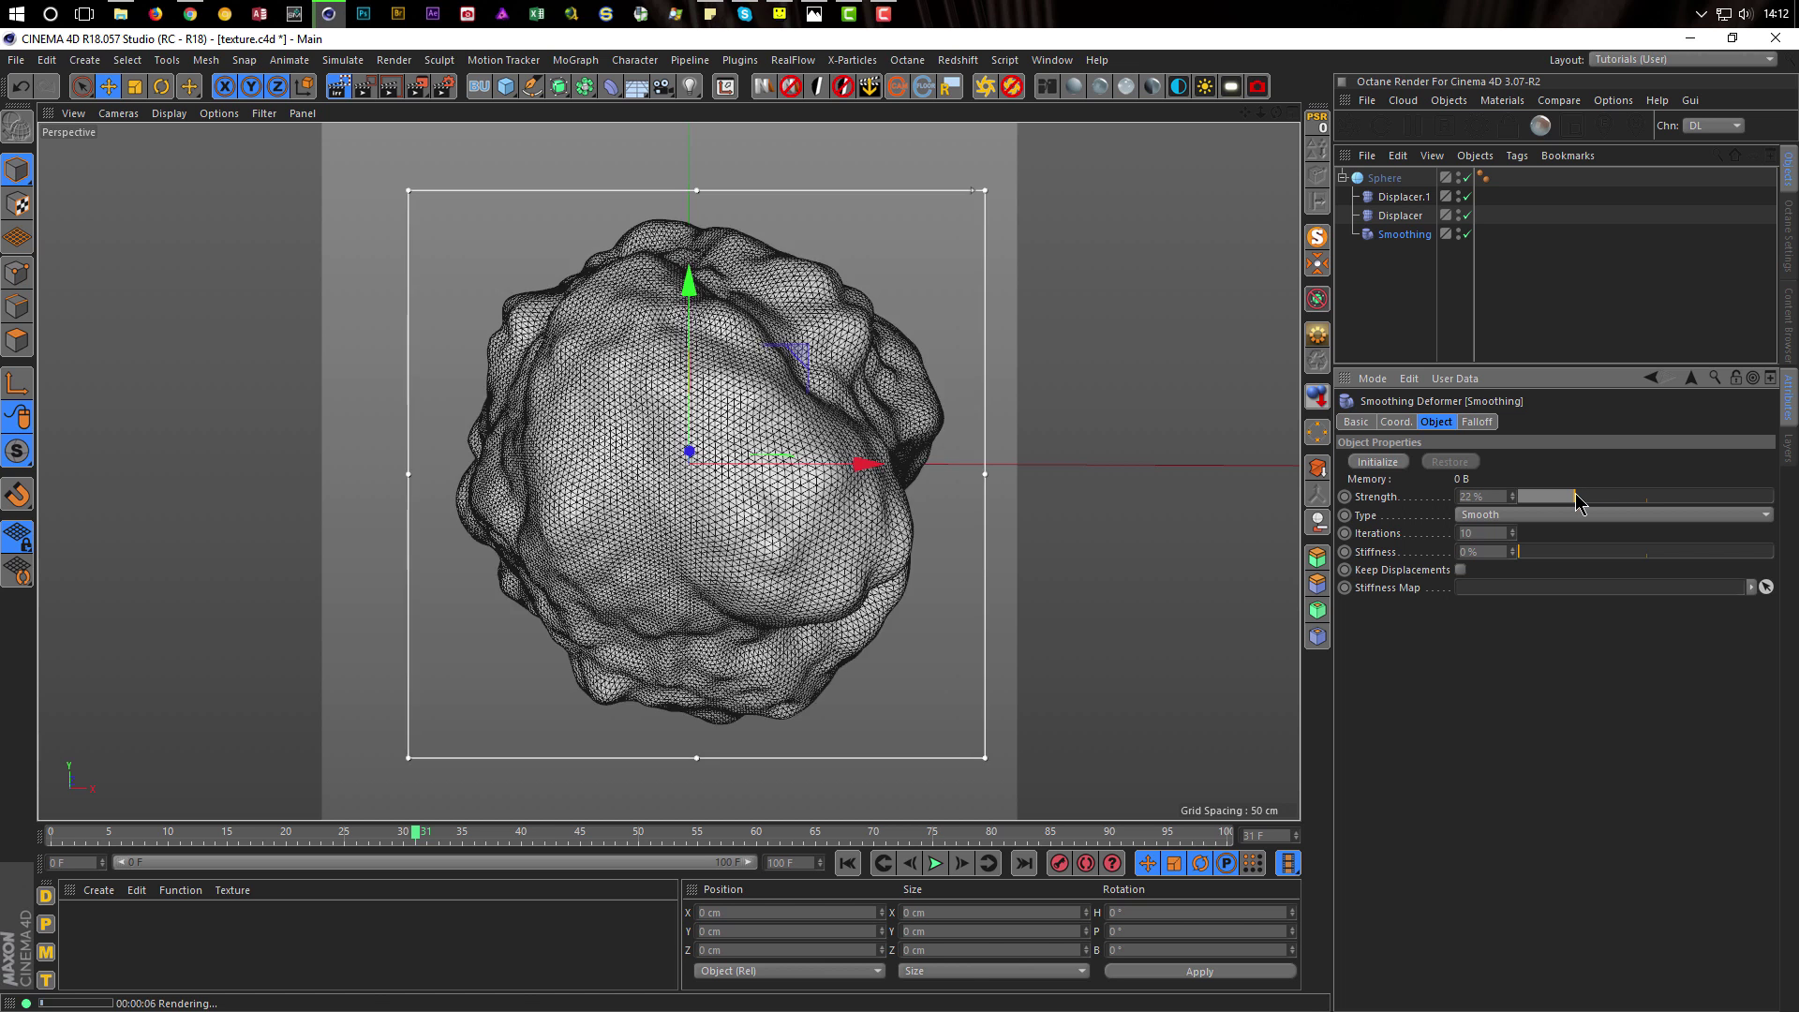
{"action": "left_click", "coordinate": [343, 91]}
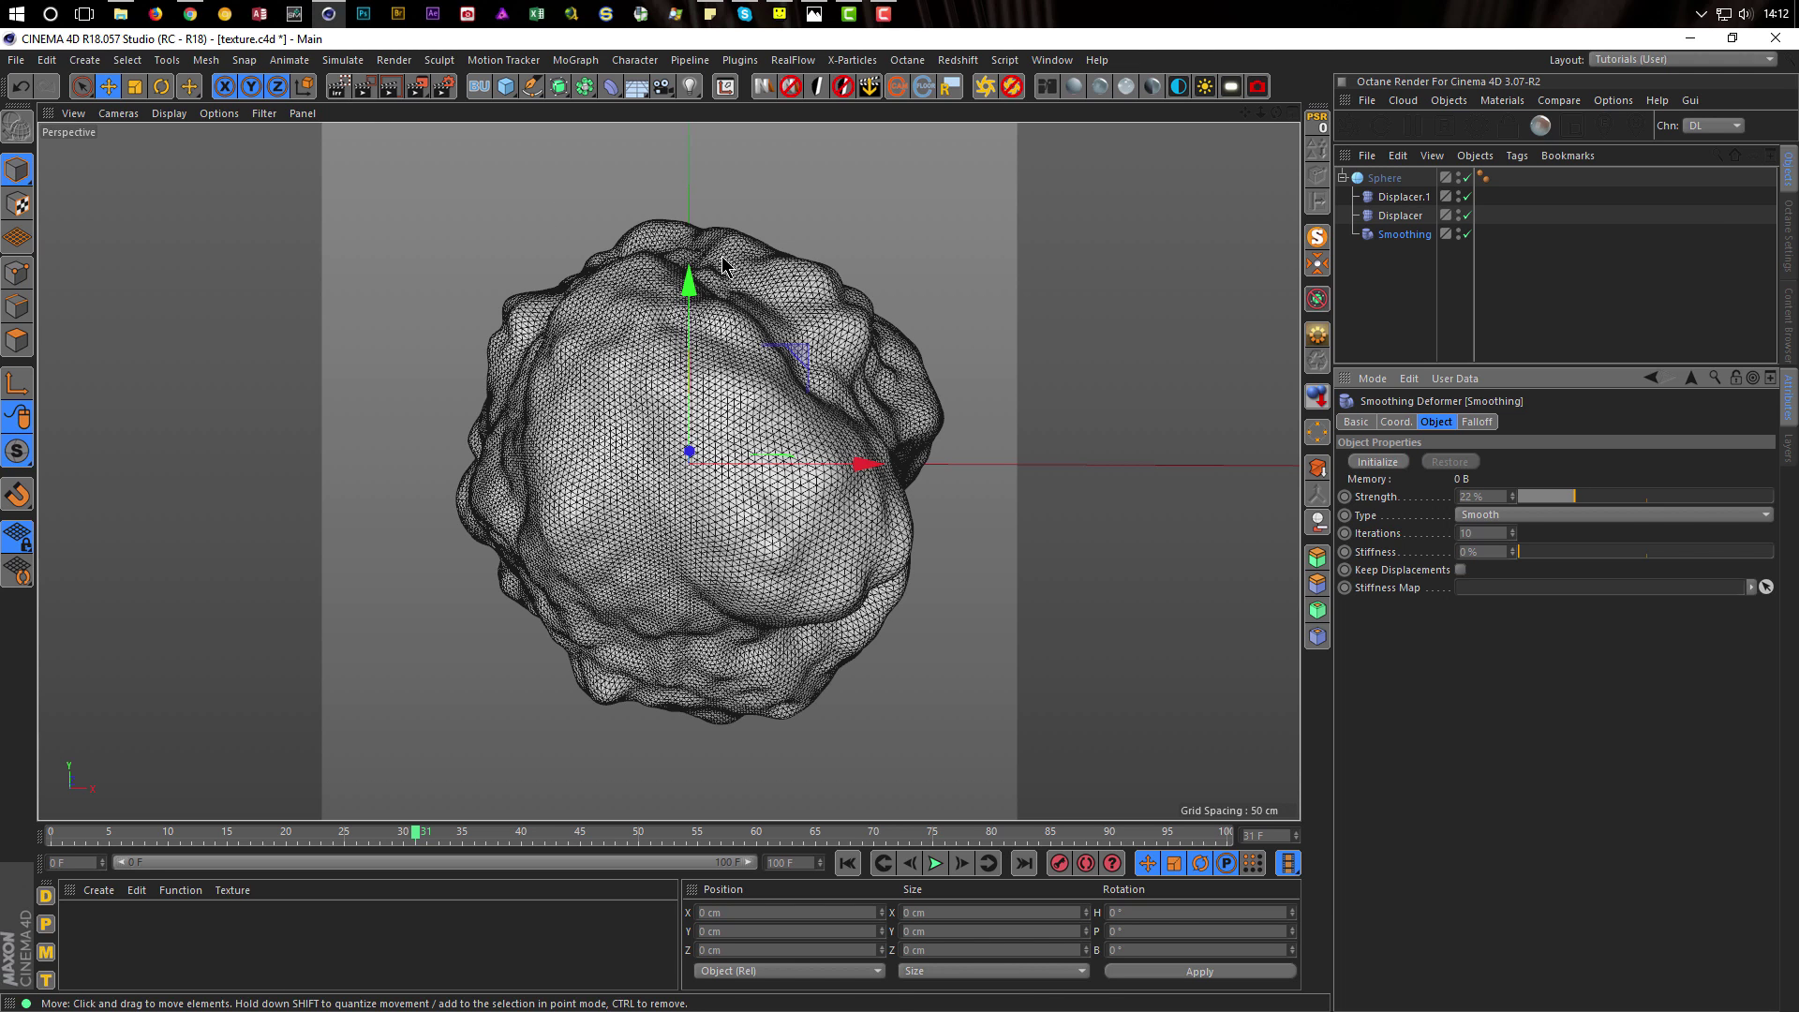
{"action": "key", "text": "ctrl+s"}
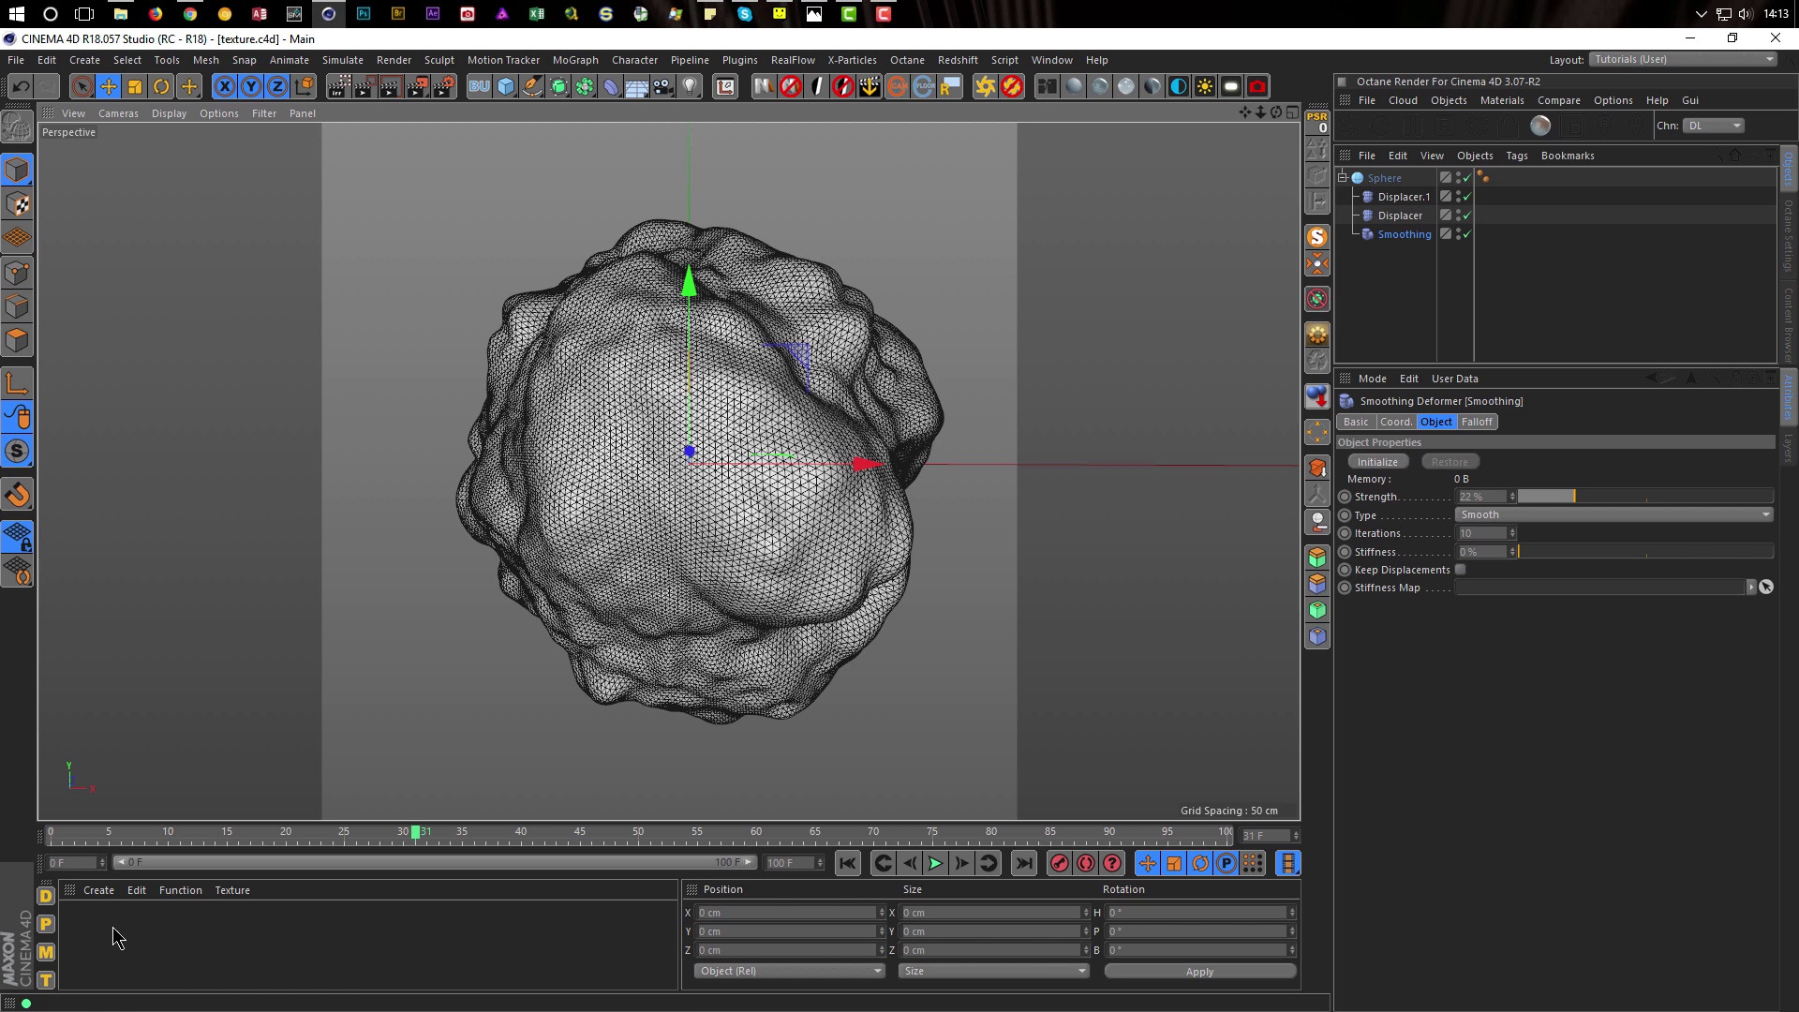
Create a Glossy Plastic material and open its Reflectance channel for editing
{"action": "left_click", "coordinate": [48, 924]}
{"action": "double_click", "coordinate": [87, 925]}
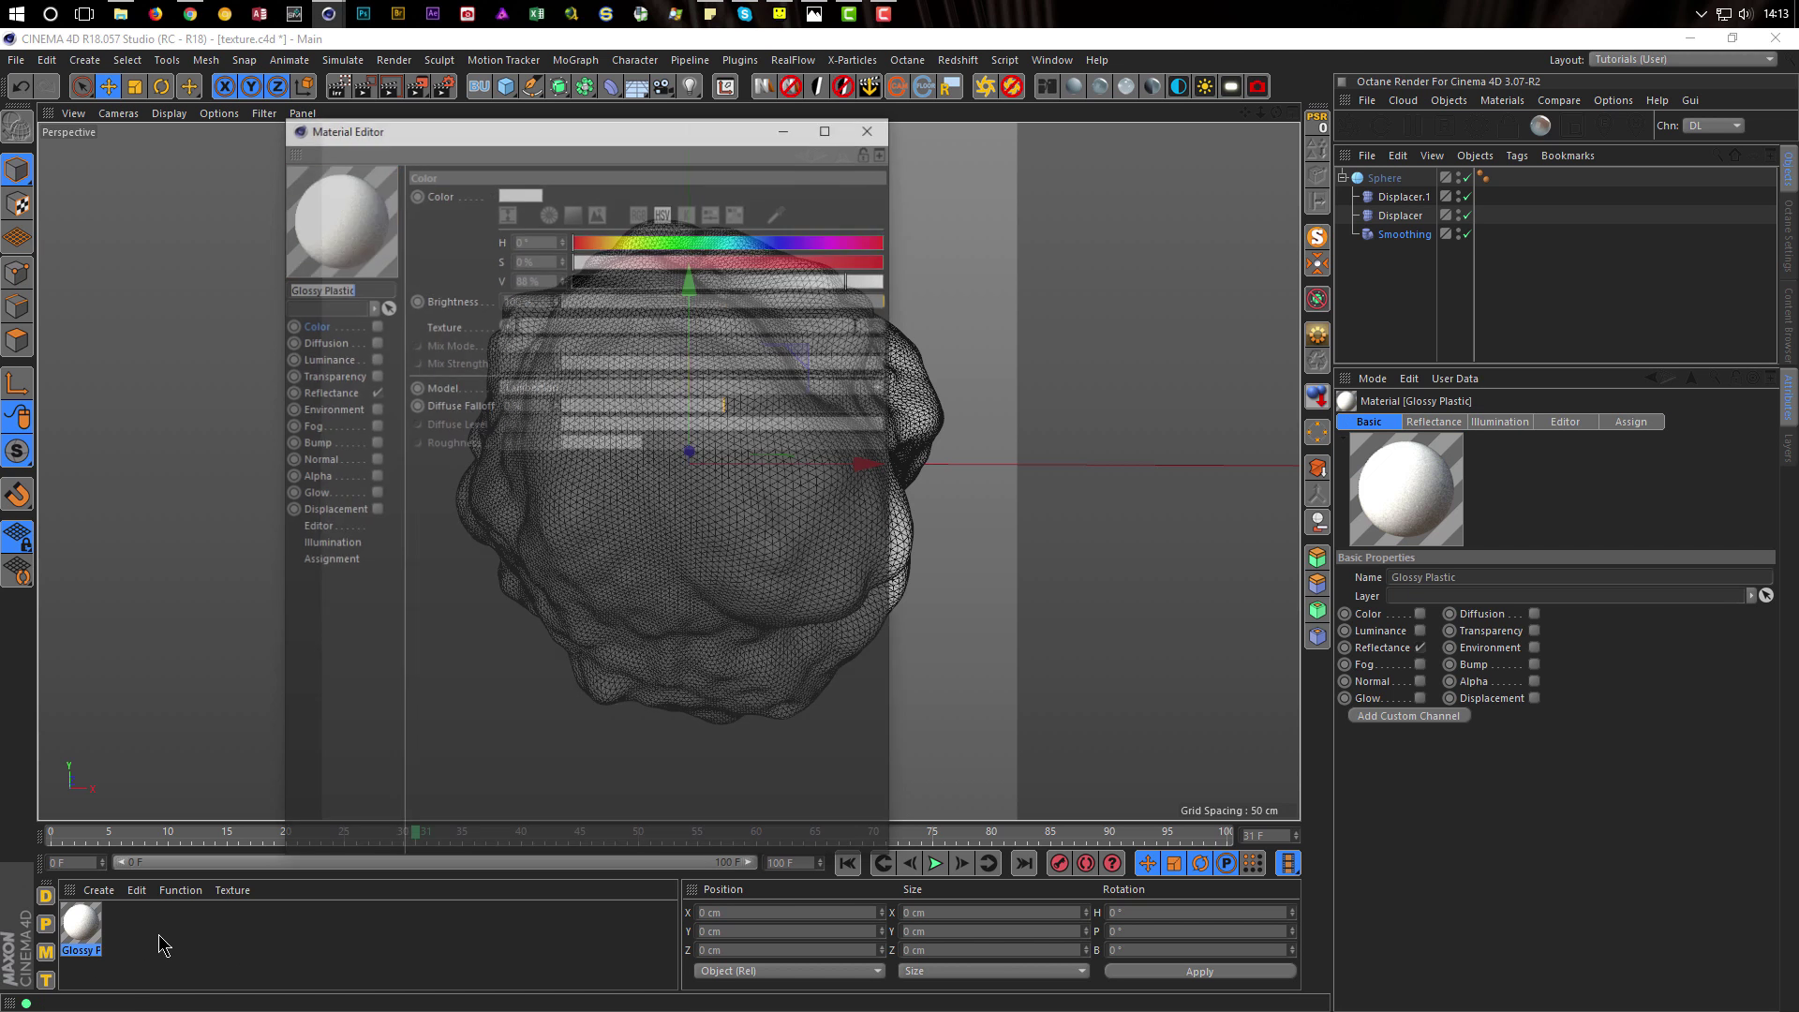
{"action": "left_click_drag", "start_coordinate": [740, 131], "coordinate": [1529, 228]}
{"action": "left_click", "coordinate": [1111, 490]}
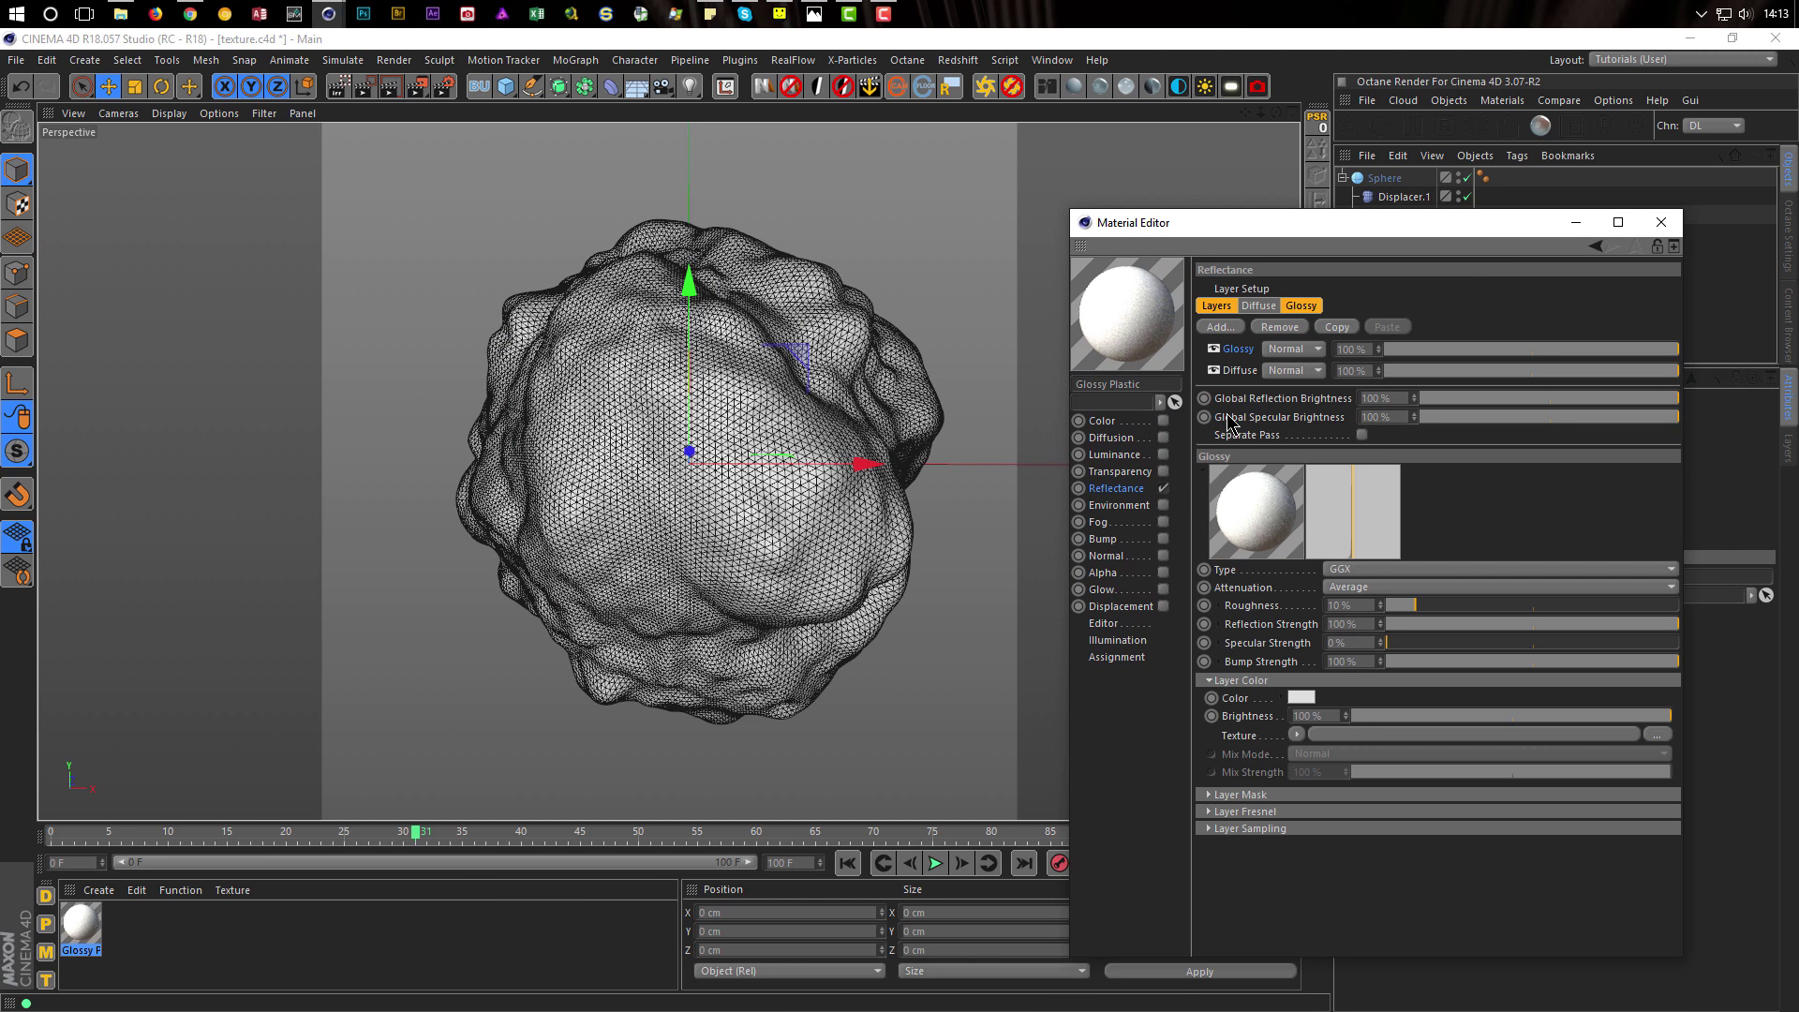
Review the material's Glossy and Diffuse reflectance layers and disable the Diffuse layer
{"action": "left_click", "coordinate": [1239, 371]}
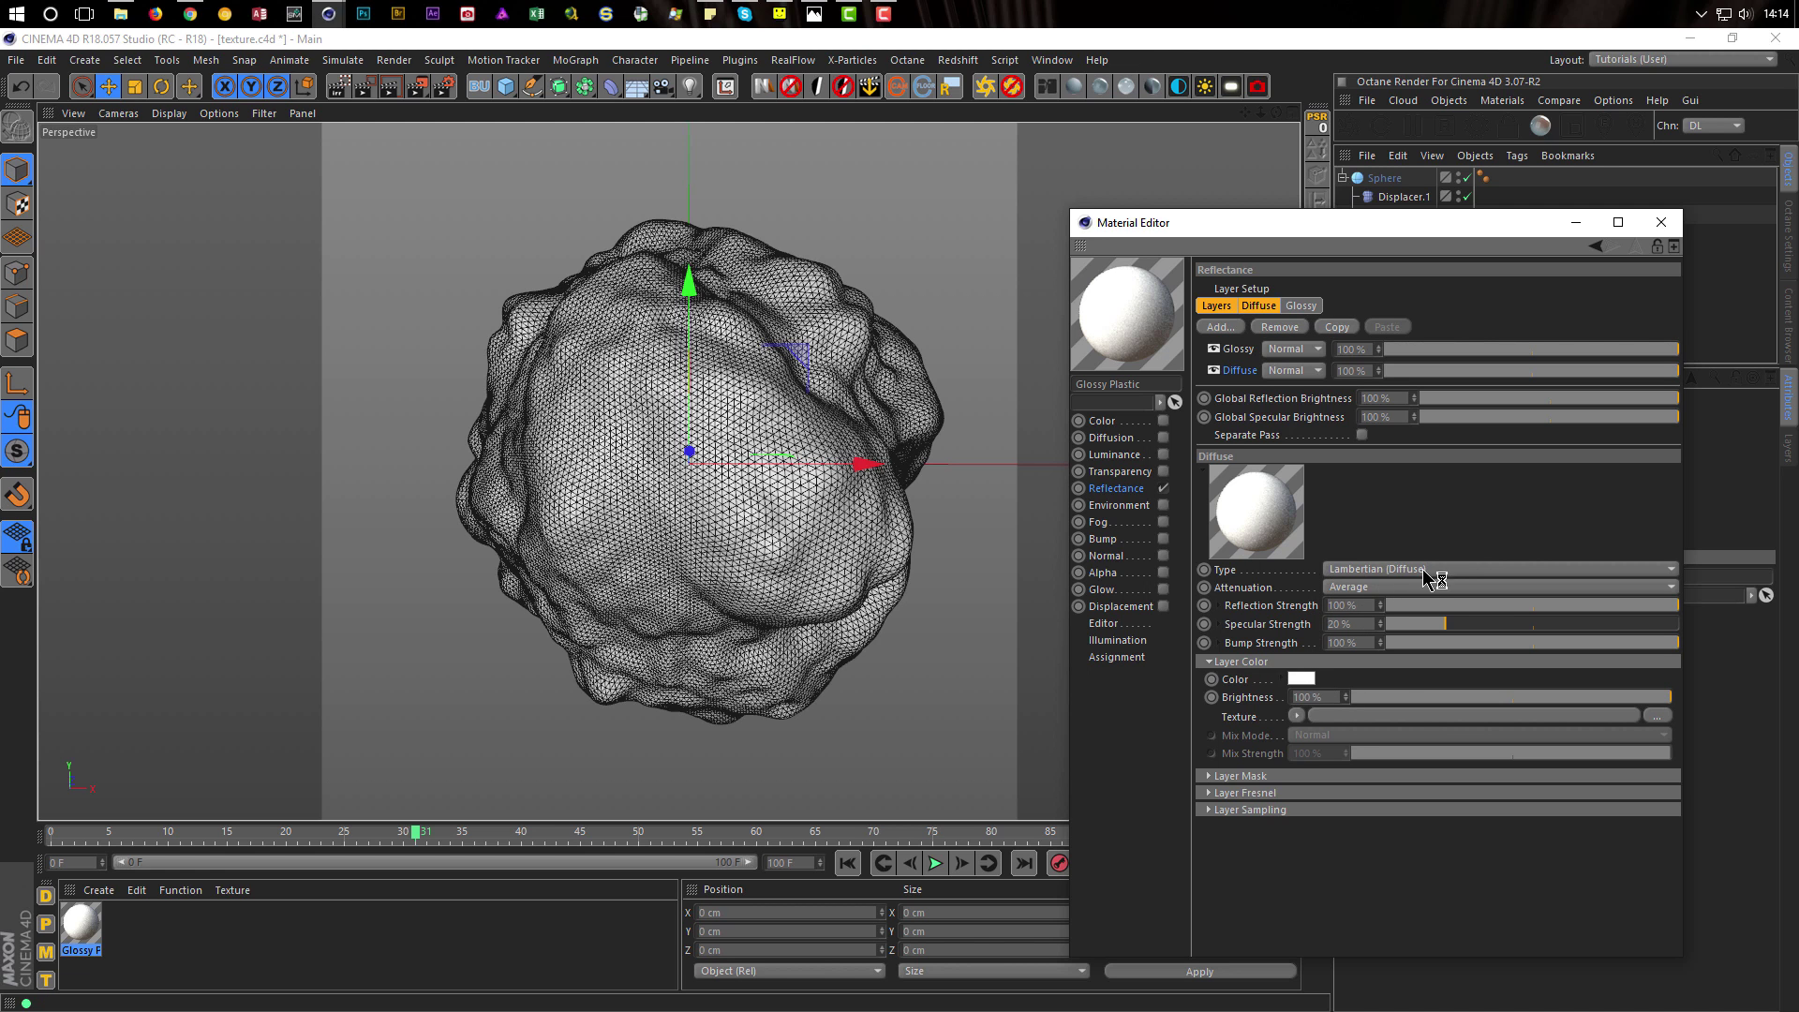
{"action": "left_click", "coordinate": [1238, 349]}
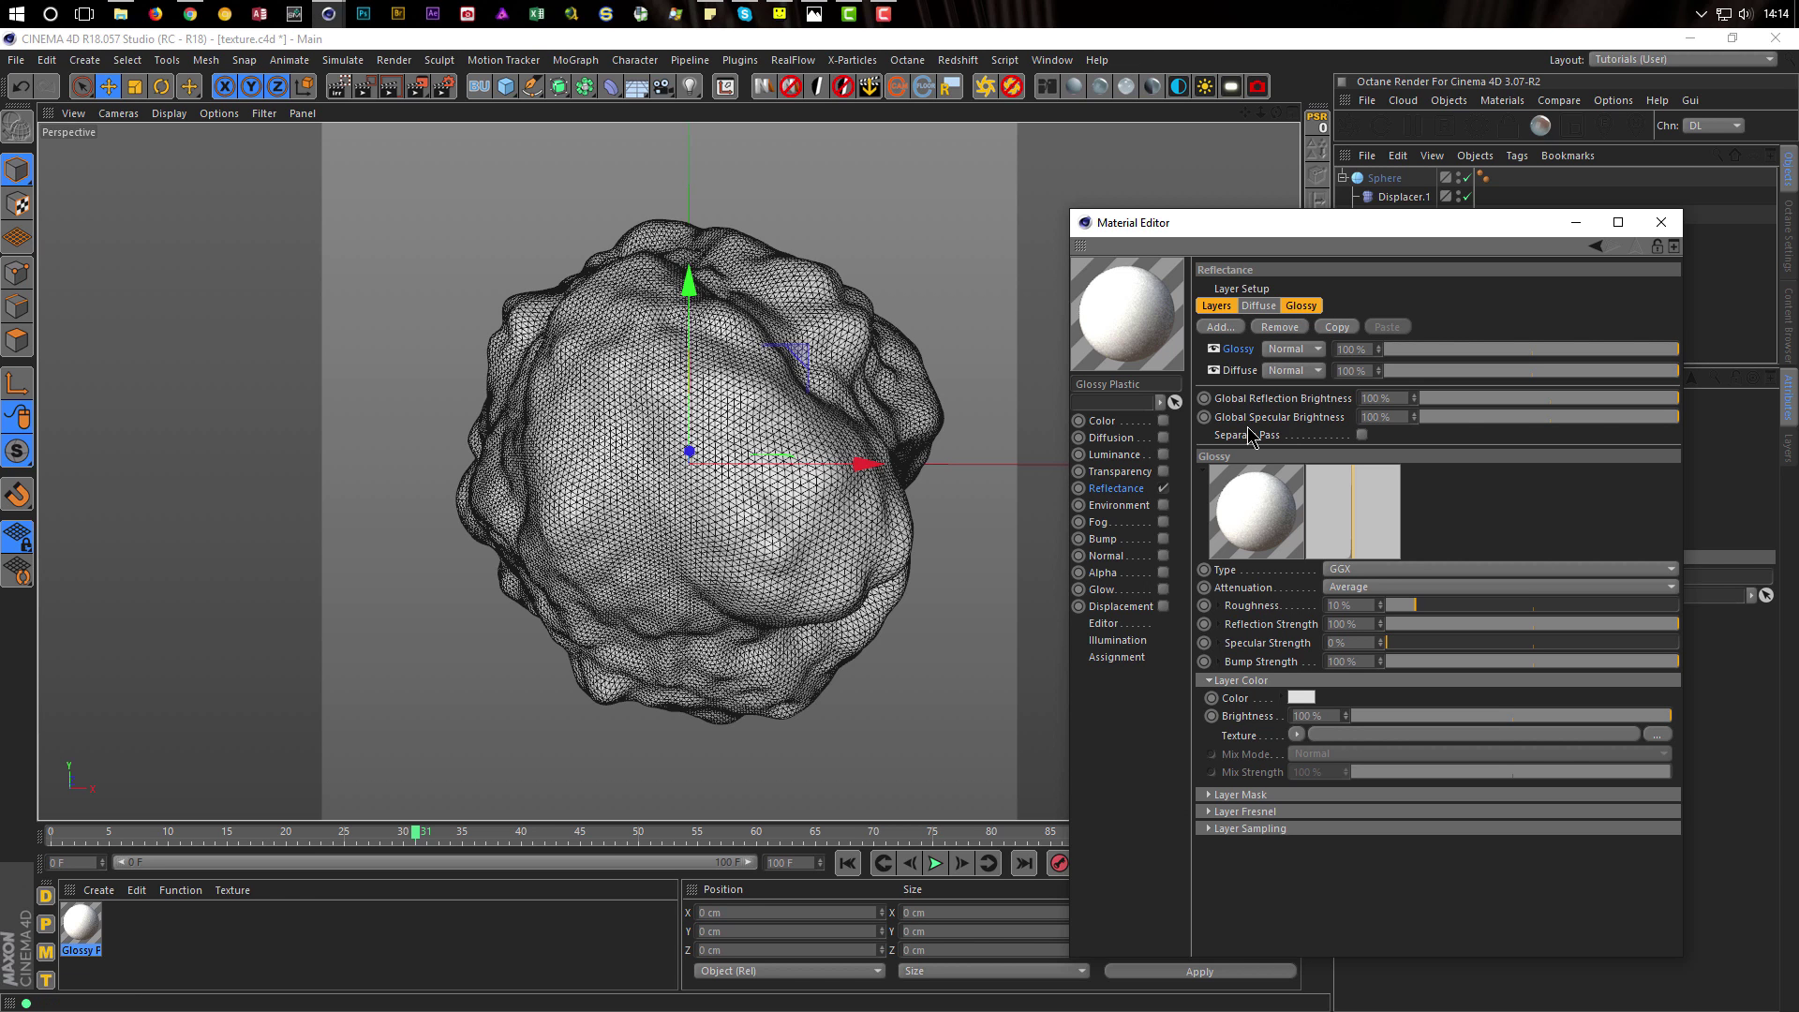
{"action": "left_click", "coordinate": [1239, 372]}
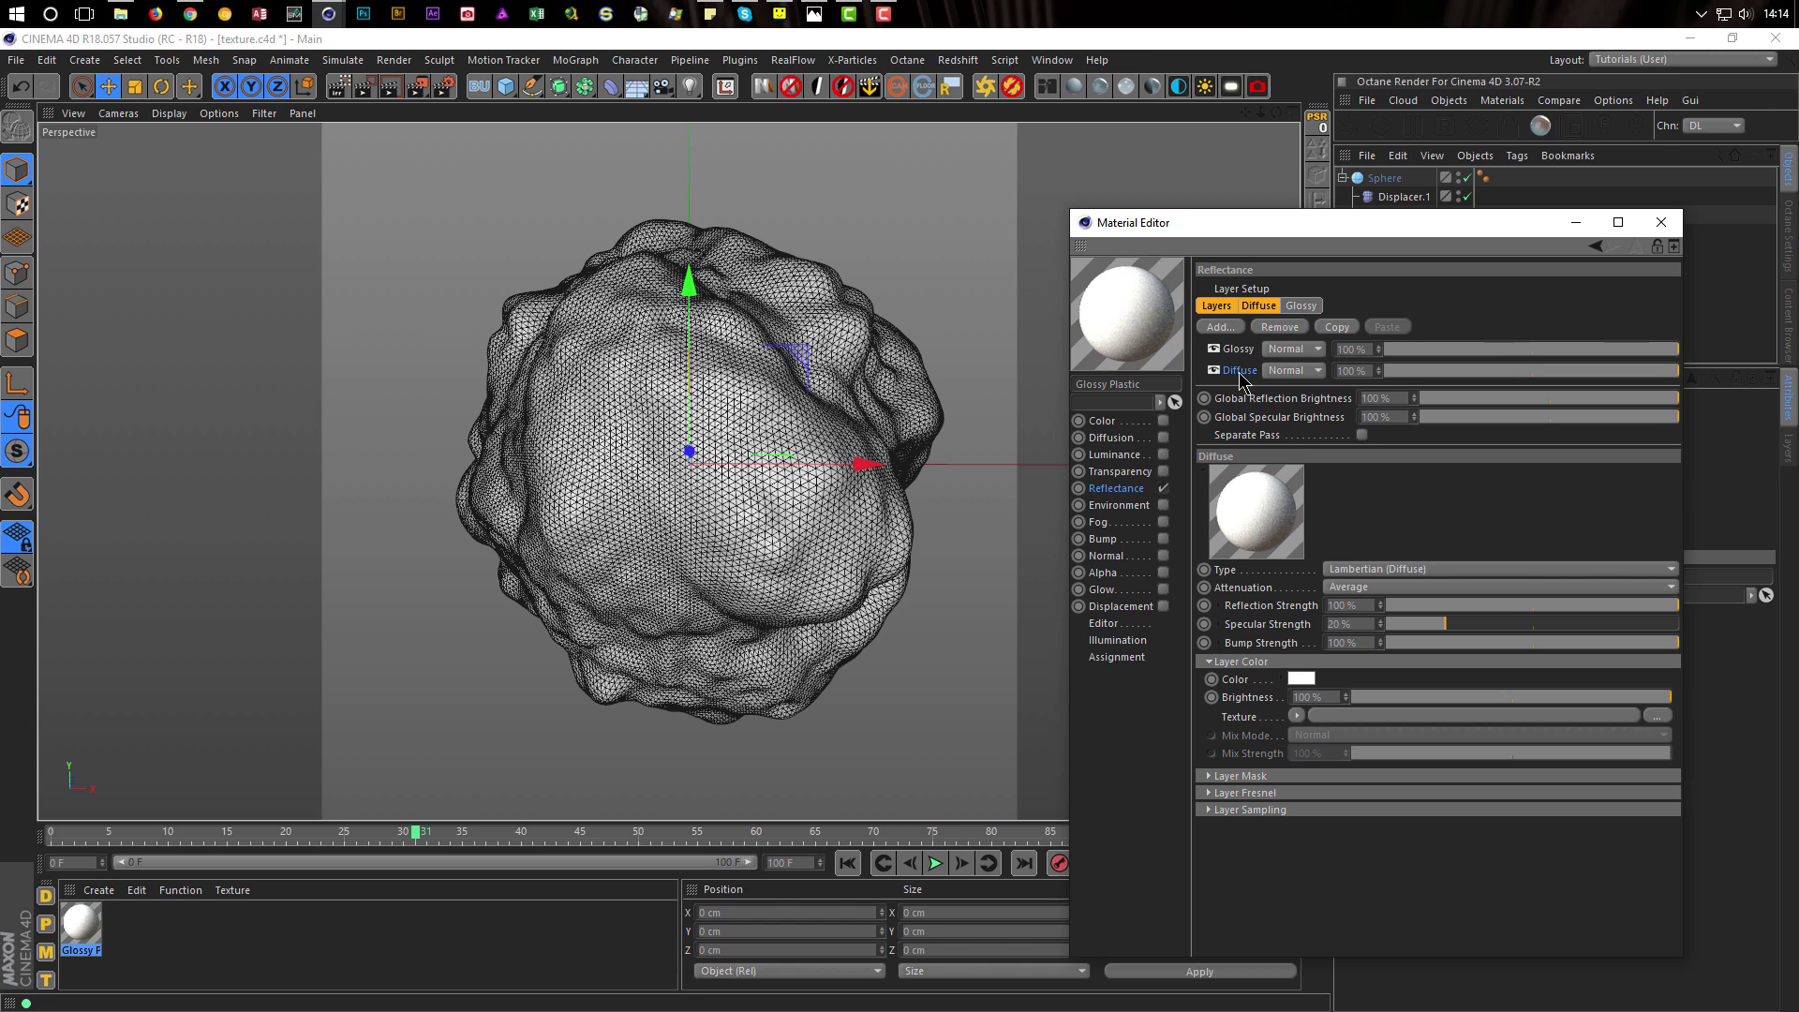
{"action": "left_click", "coordinate": [1215, 370]}
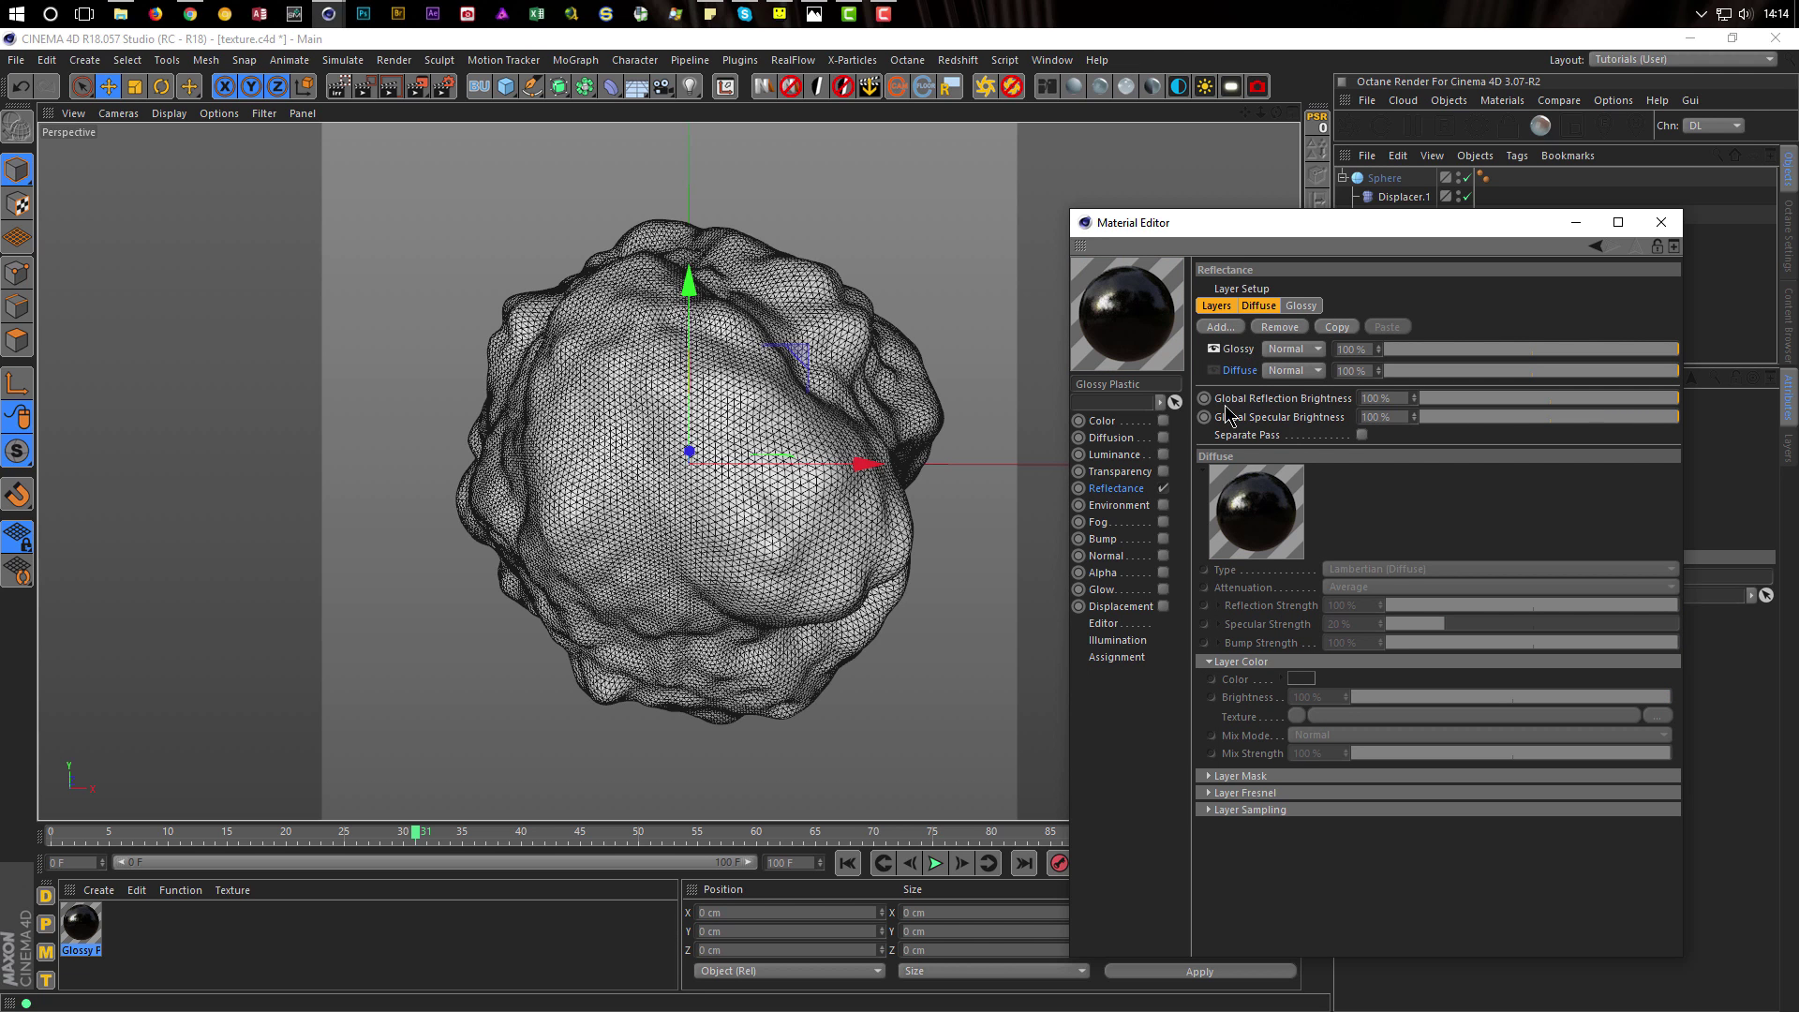
Enable the material's Luminance channel and load a Subsurface Scattering shader with the Cream preset as its texture
{"action": "left_click", "coordinate": [1164, 455]}
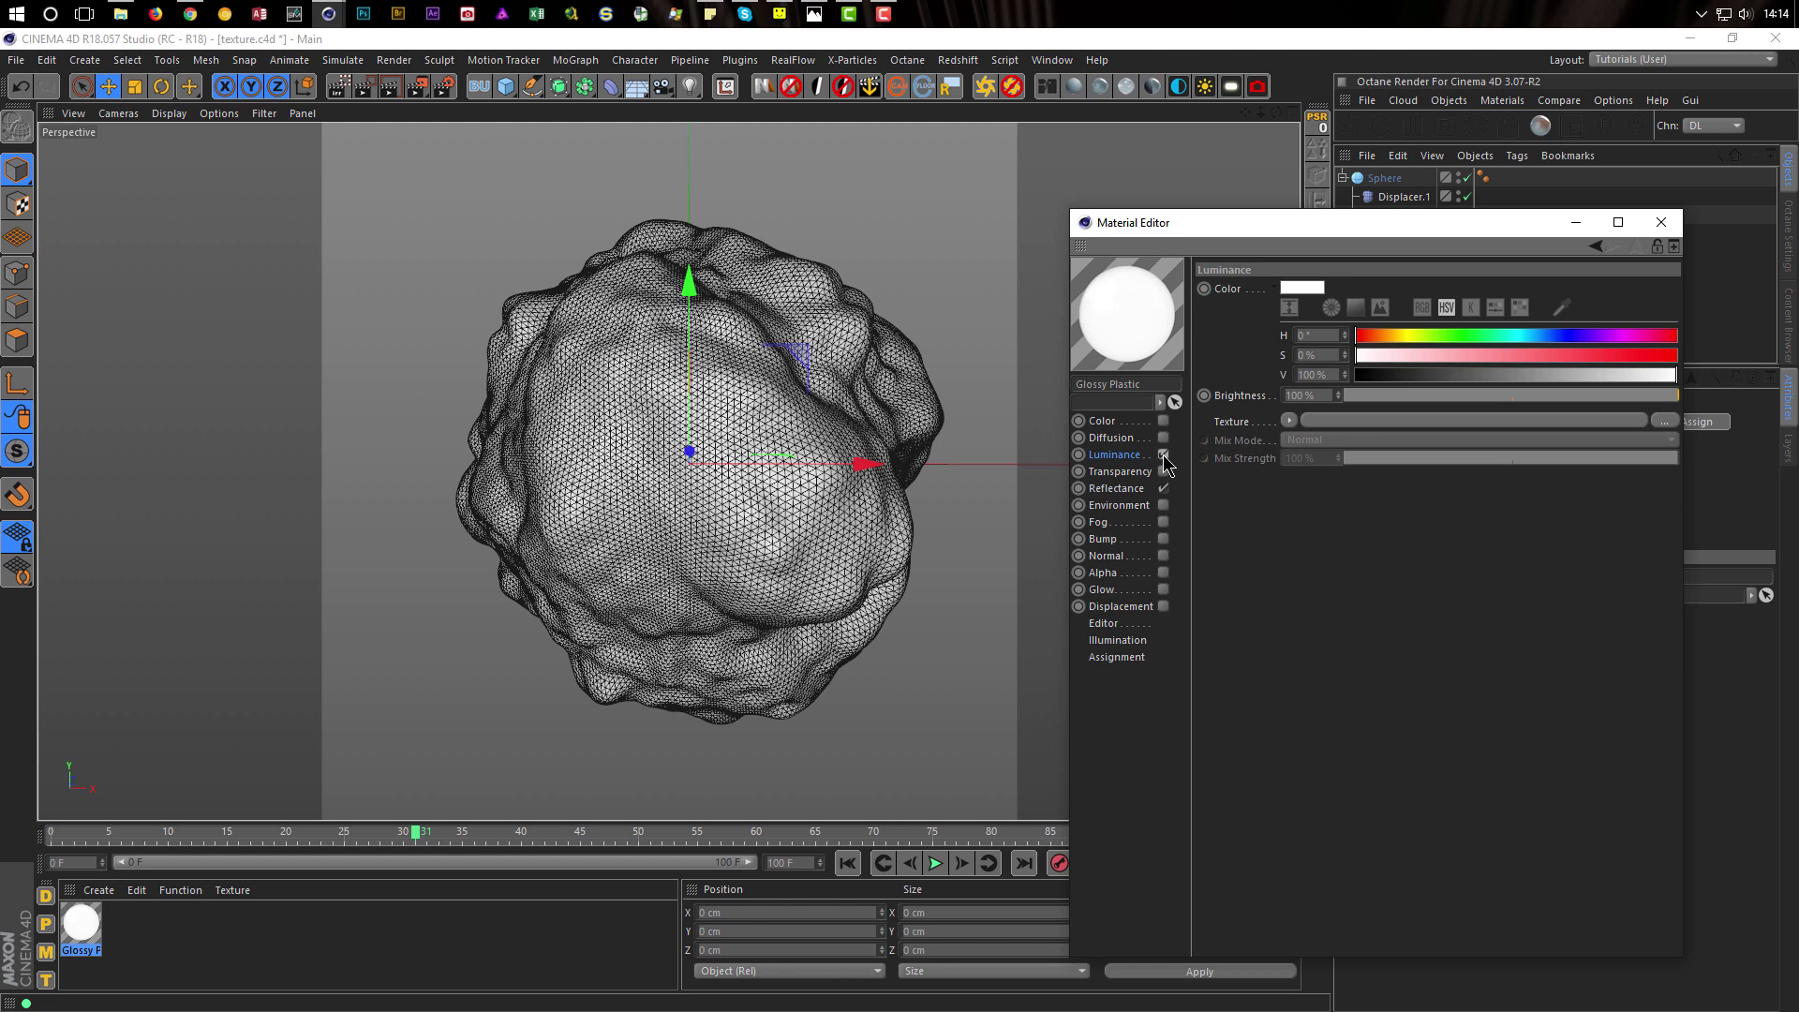
{"action": "left_click", "coordinate": [1290, 420]}
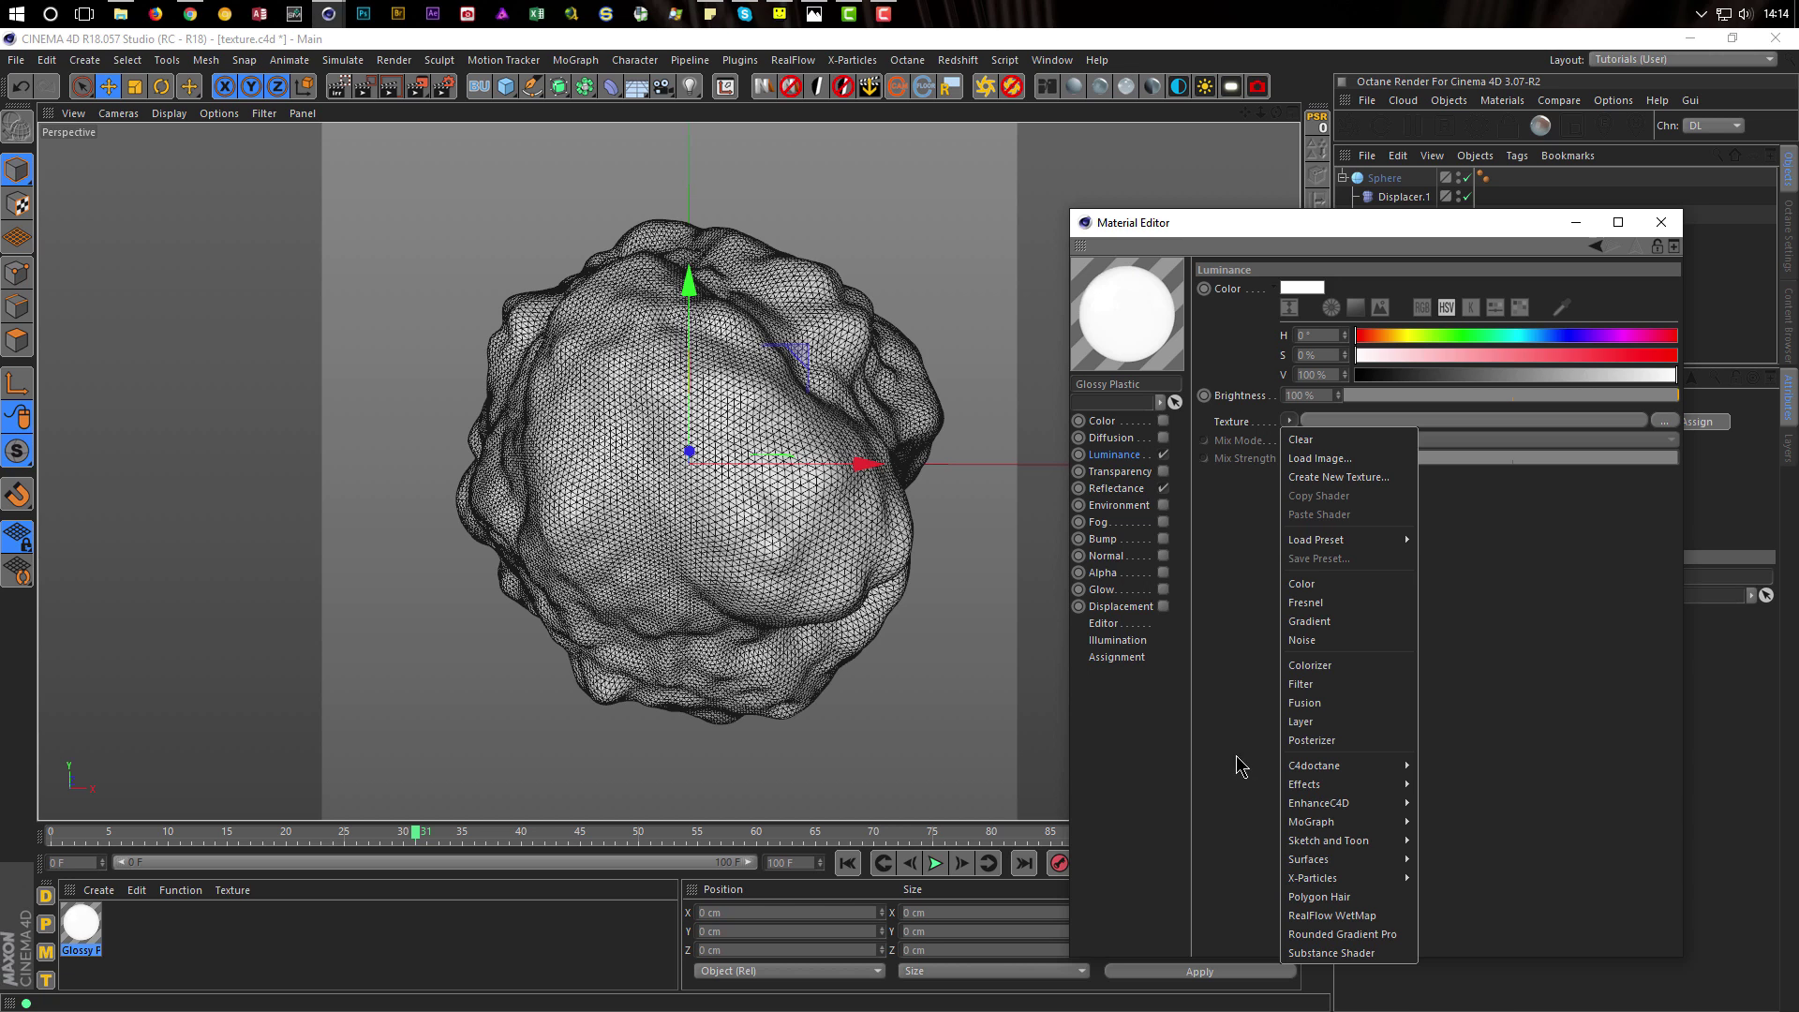
{"action": "mouse_move", "coordinate": [1337, 867]}
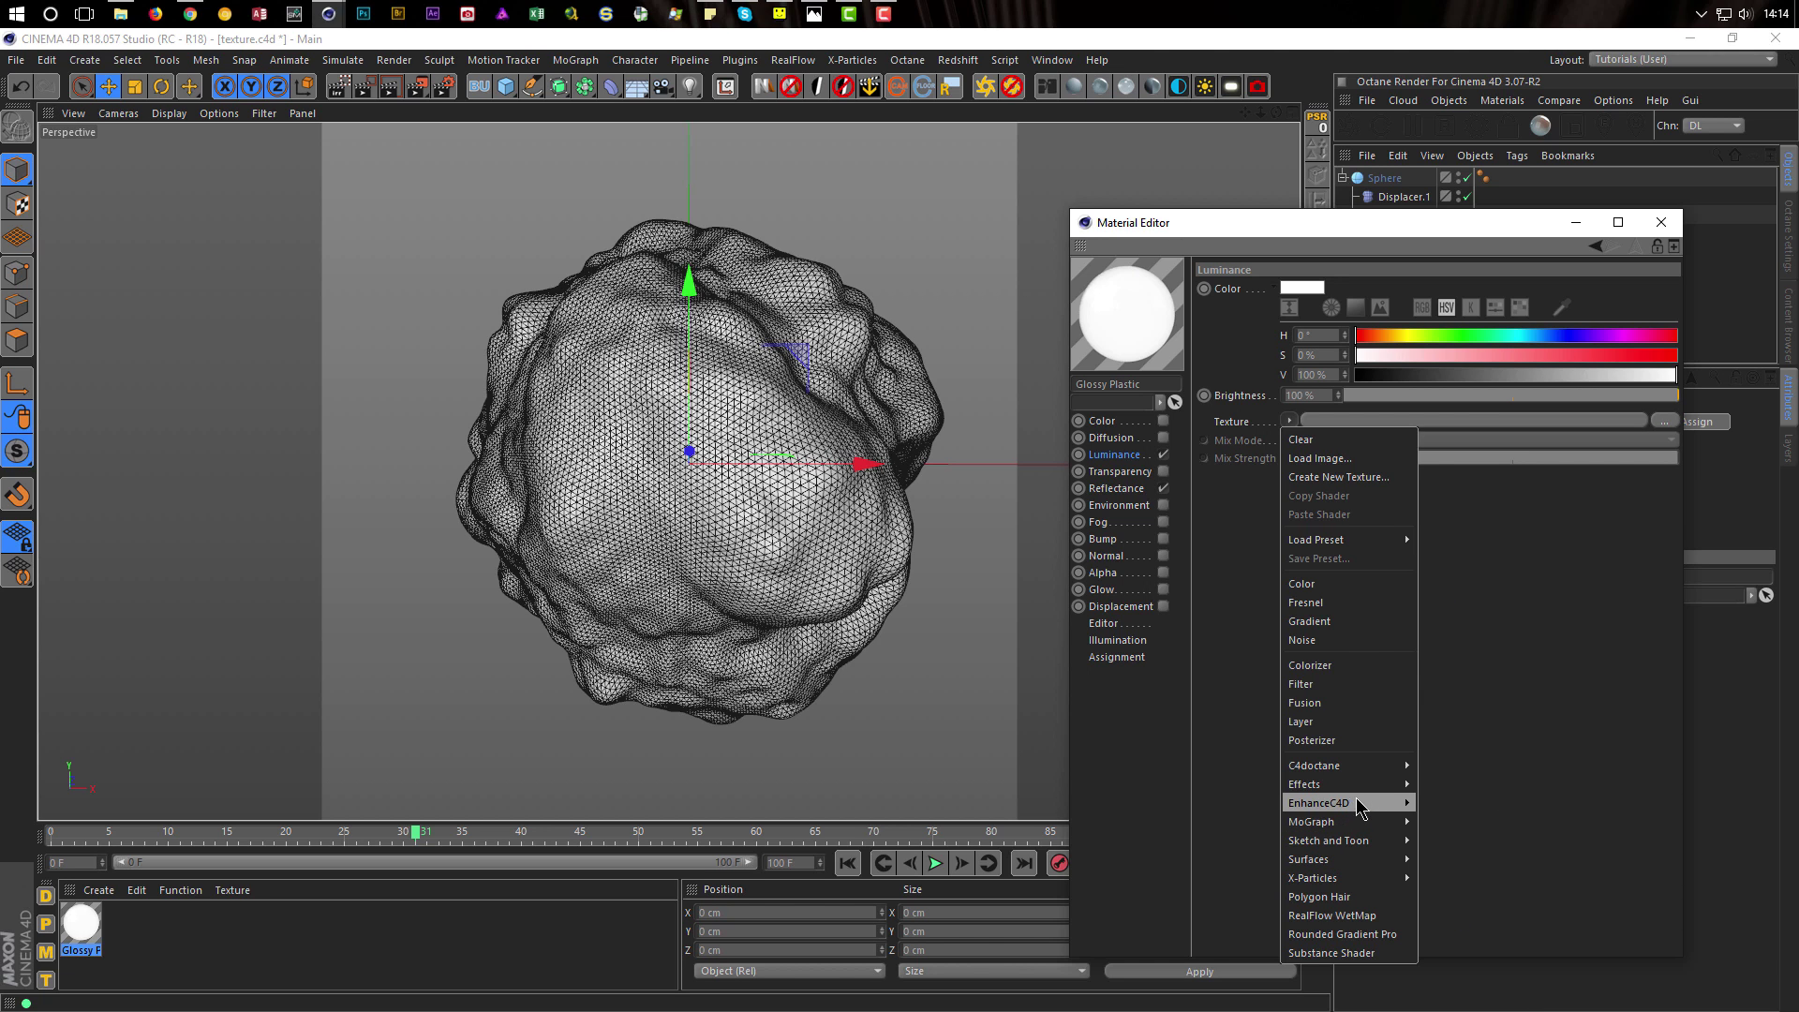
{"action": "mouse_move", "coordinate": [1349, 784]}
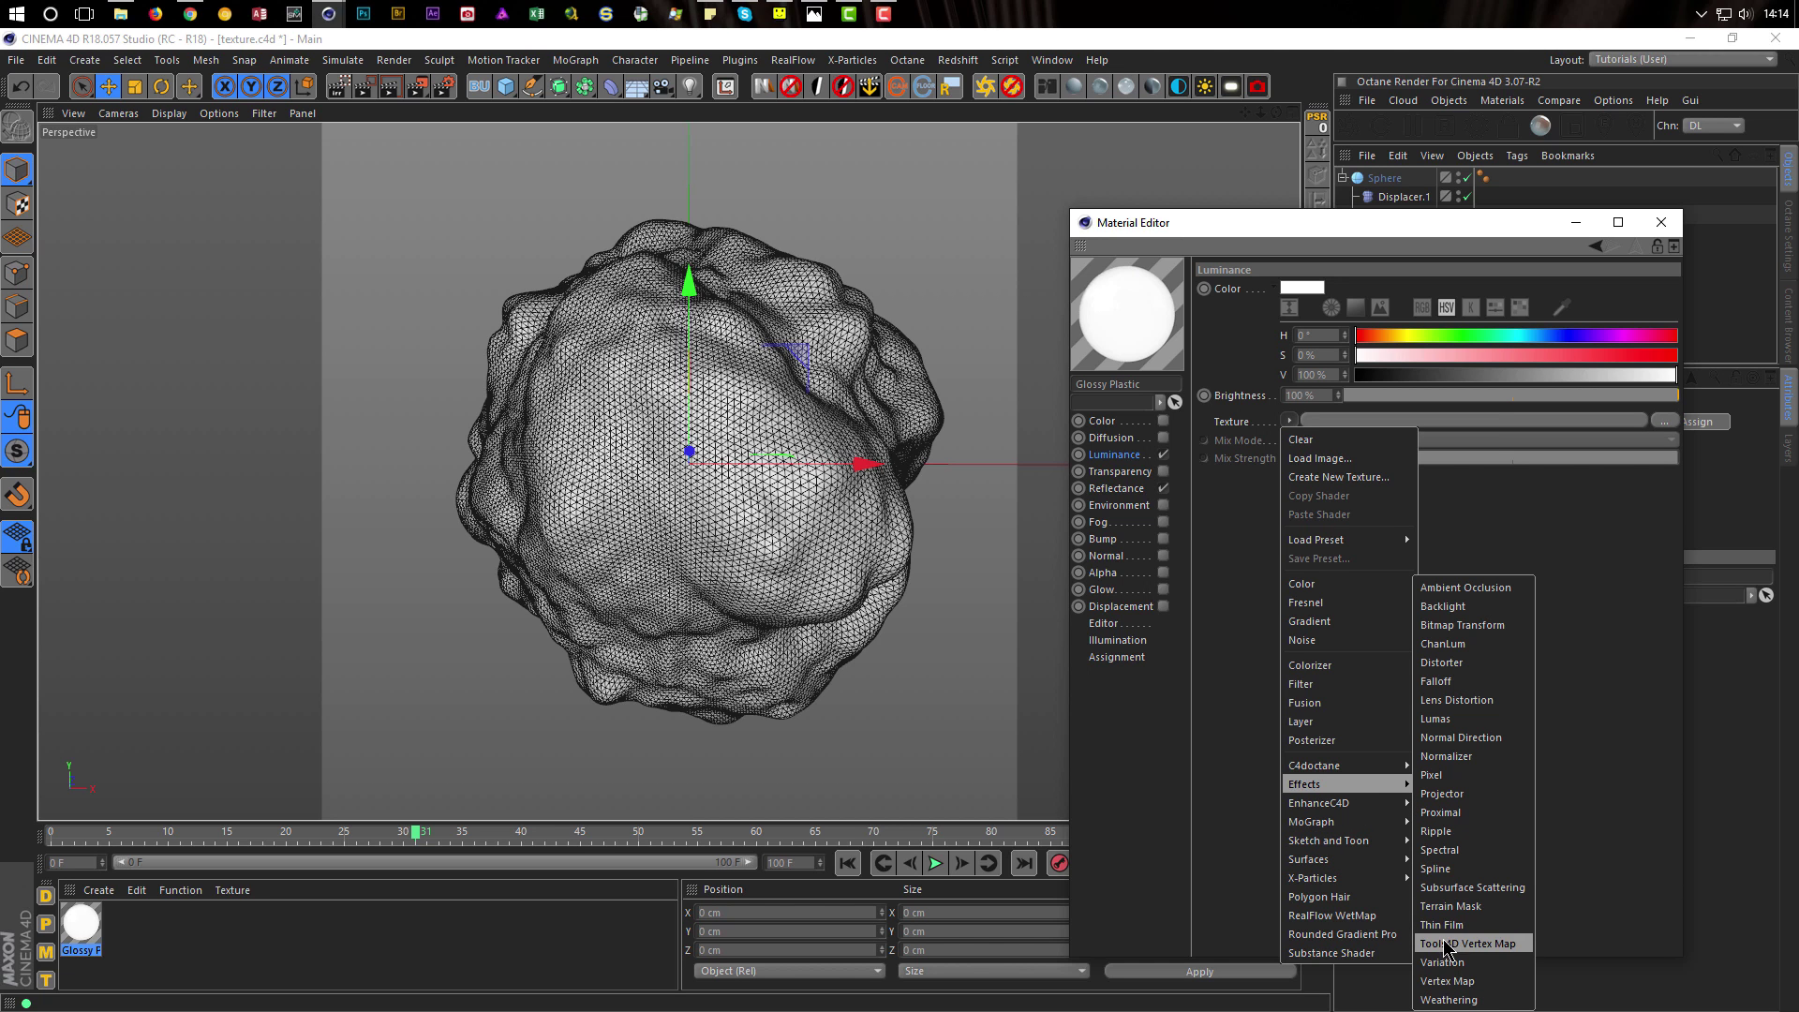
{"action": "left_click", "coordinate": [1462, 890]}
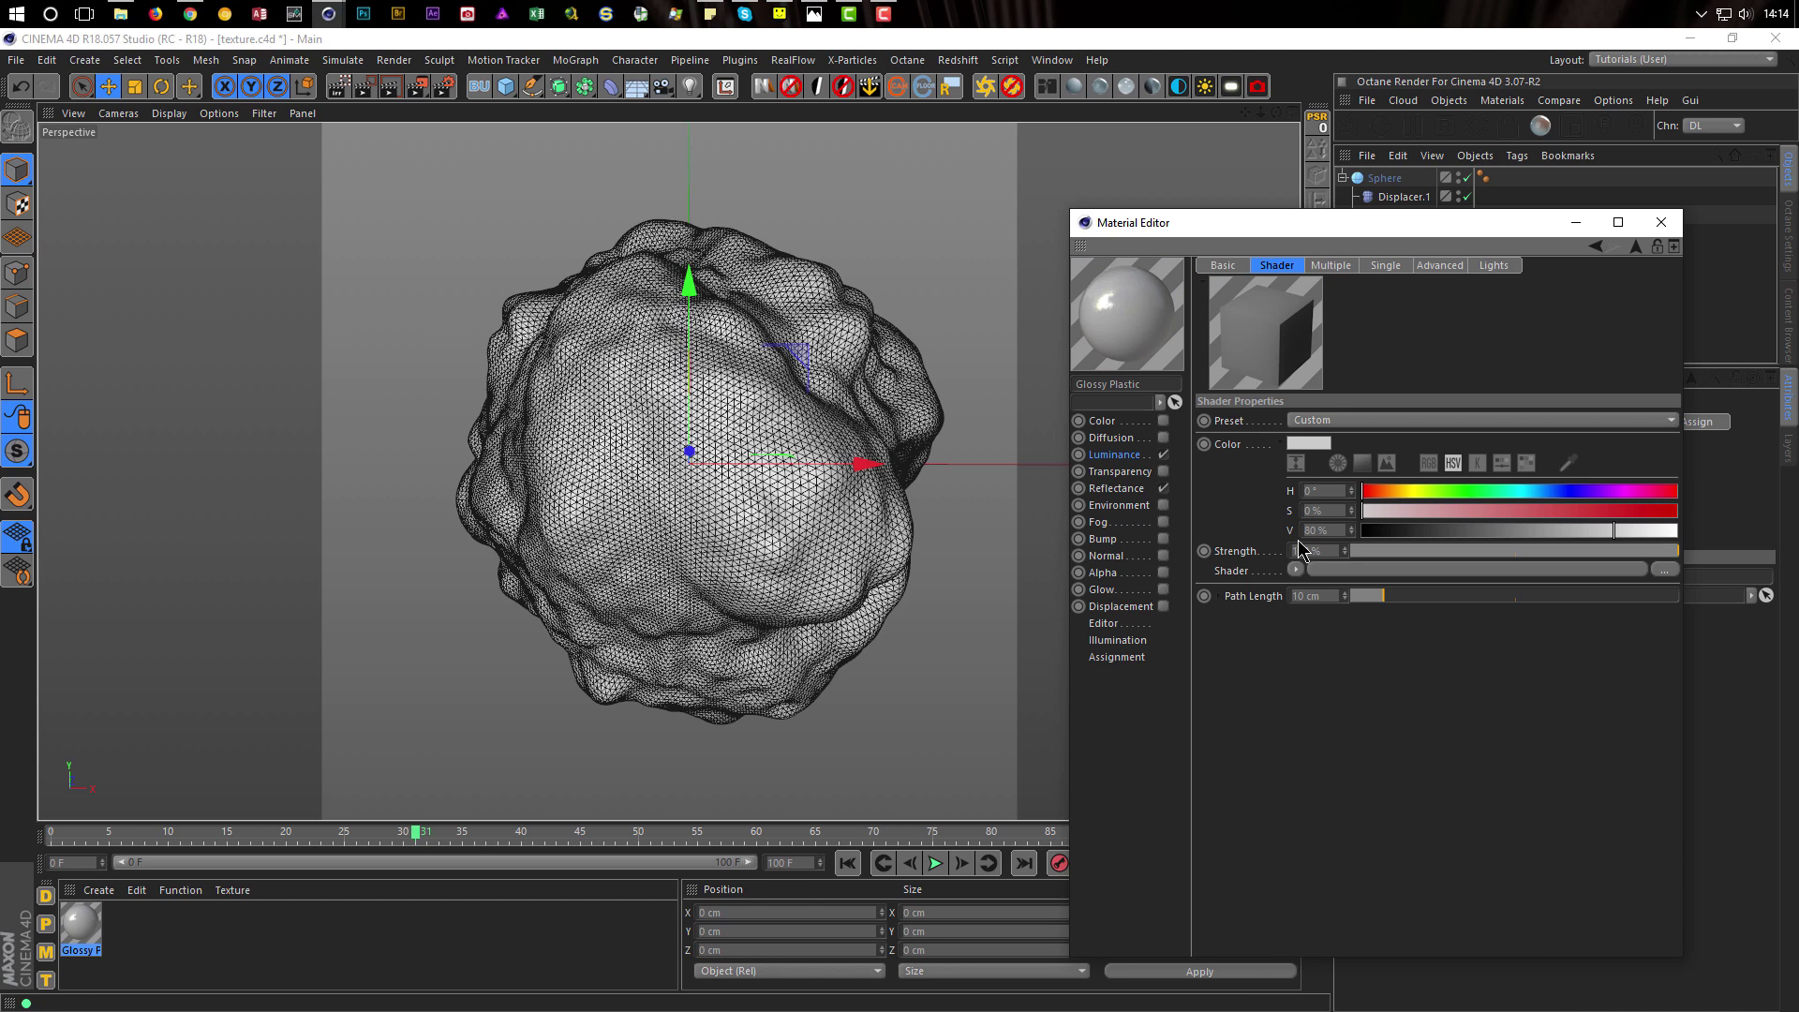
{"action": "left_click", "coordinate": [1337, 423]}
{"action": "left_click", "coordinate": [1333, 495]}
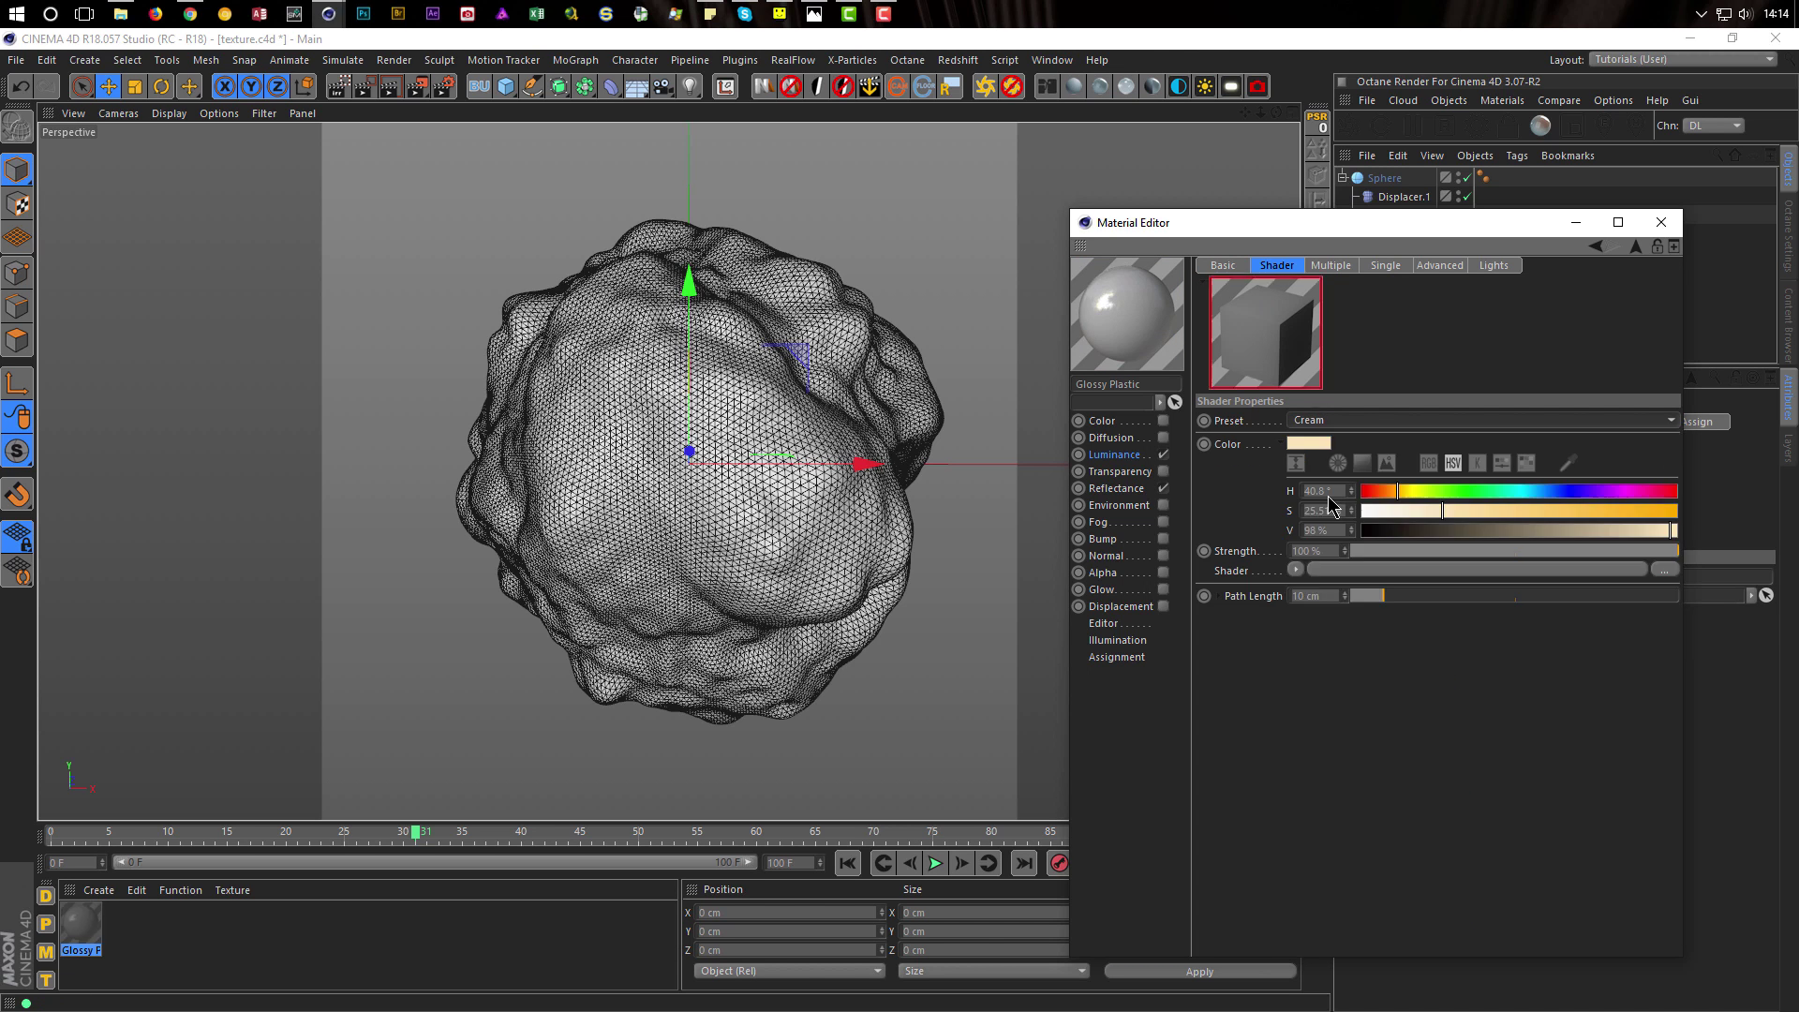
Turn on Fast Evaluation for the shader's multiple scattering and set its color to hue 30° and saturation 90 %
{"action": "left_click", "coordinate": [1329, 267]}
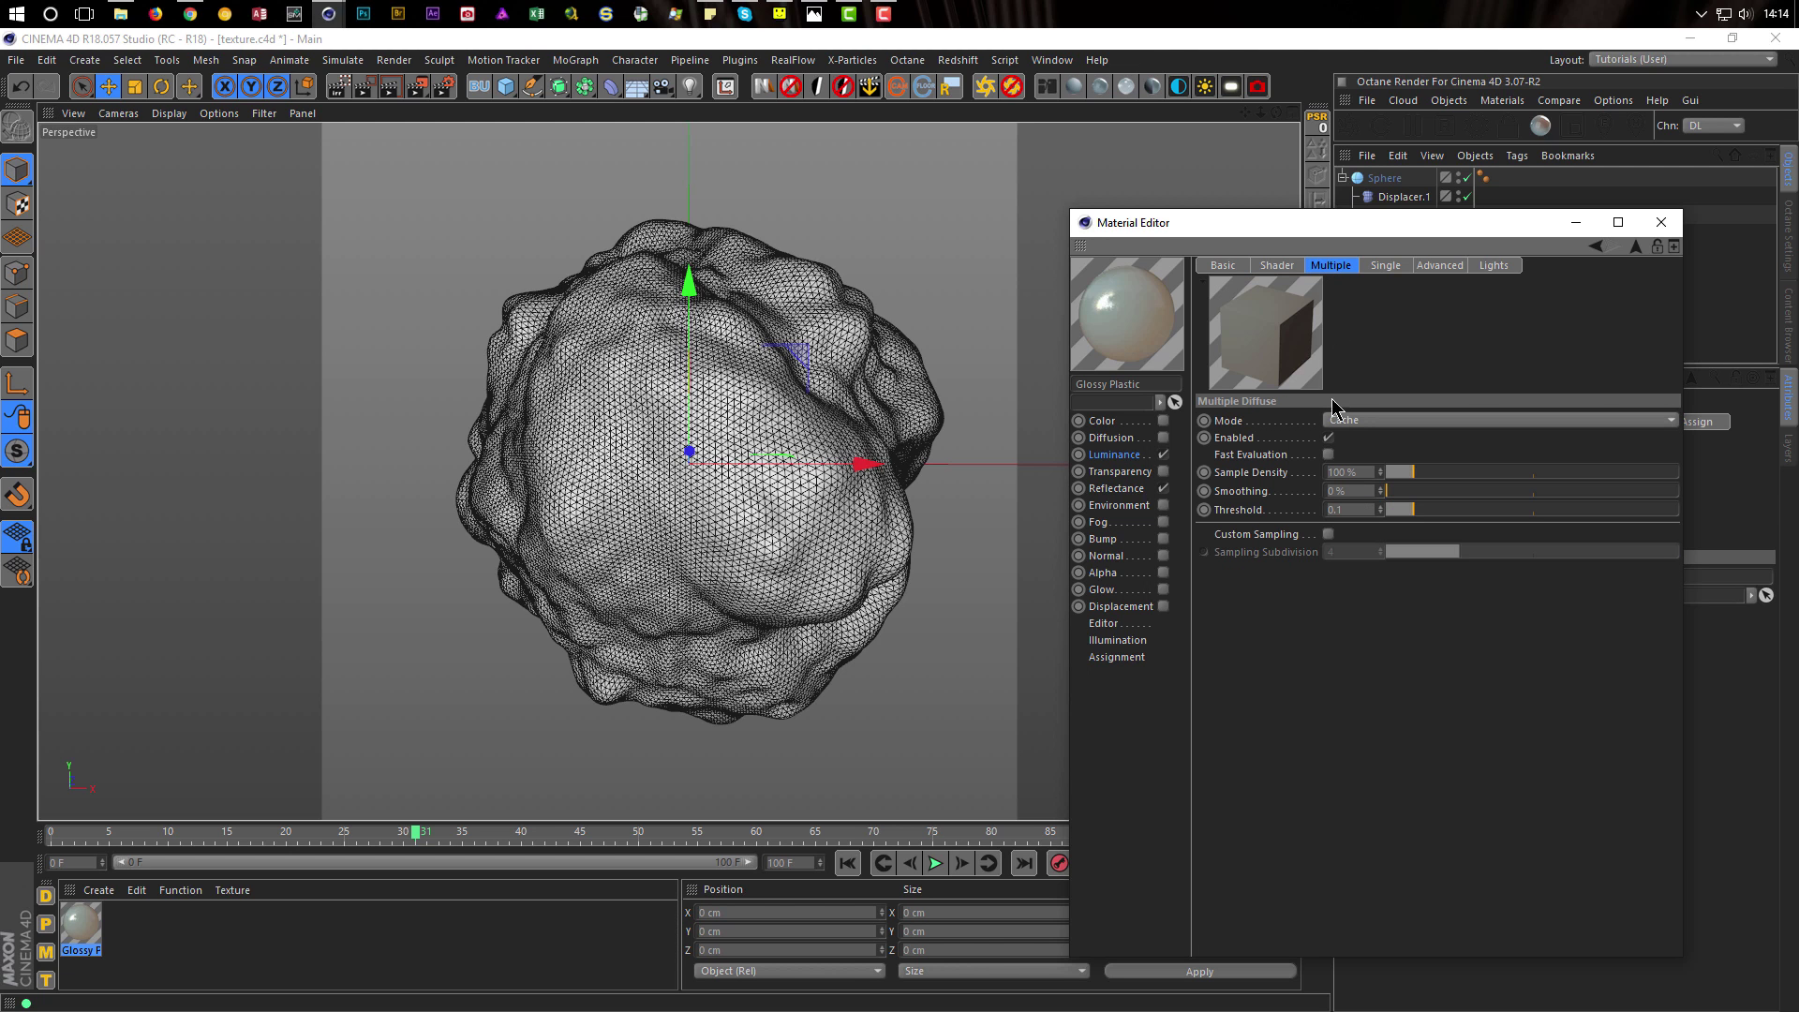
{"action": "left_click", "coordinate": [1328, 455]}
{"action": "left_click", "coordinate": [1283, 269]}
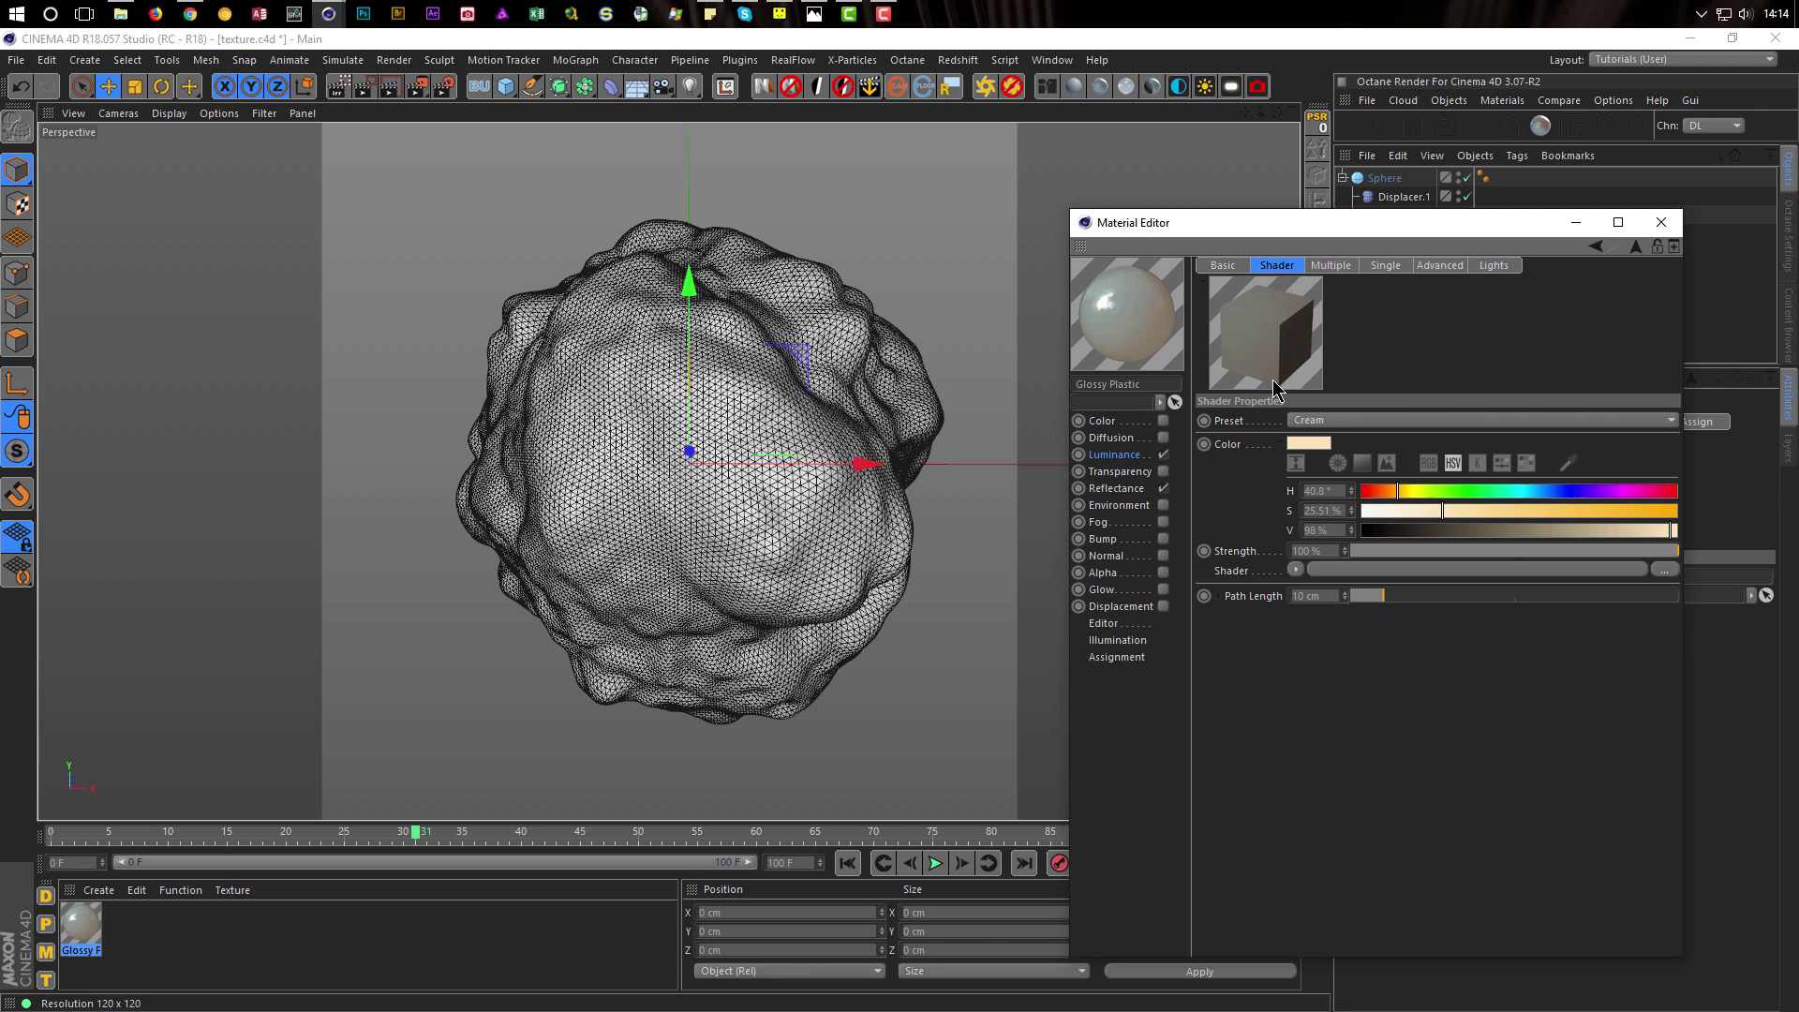
{"action": "left_click_drag", "start_coordinate": [1448, 515], "coordinate": [1645, 511]}
{"action": "left_click_drag", "start_coordinate": [1398, 491], "coordinate": [1387, 490]}
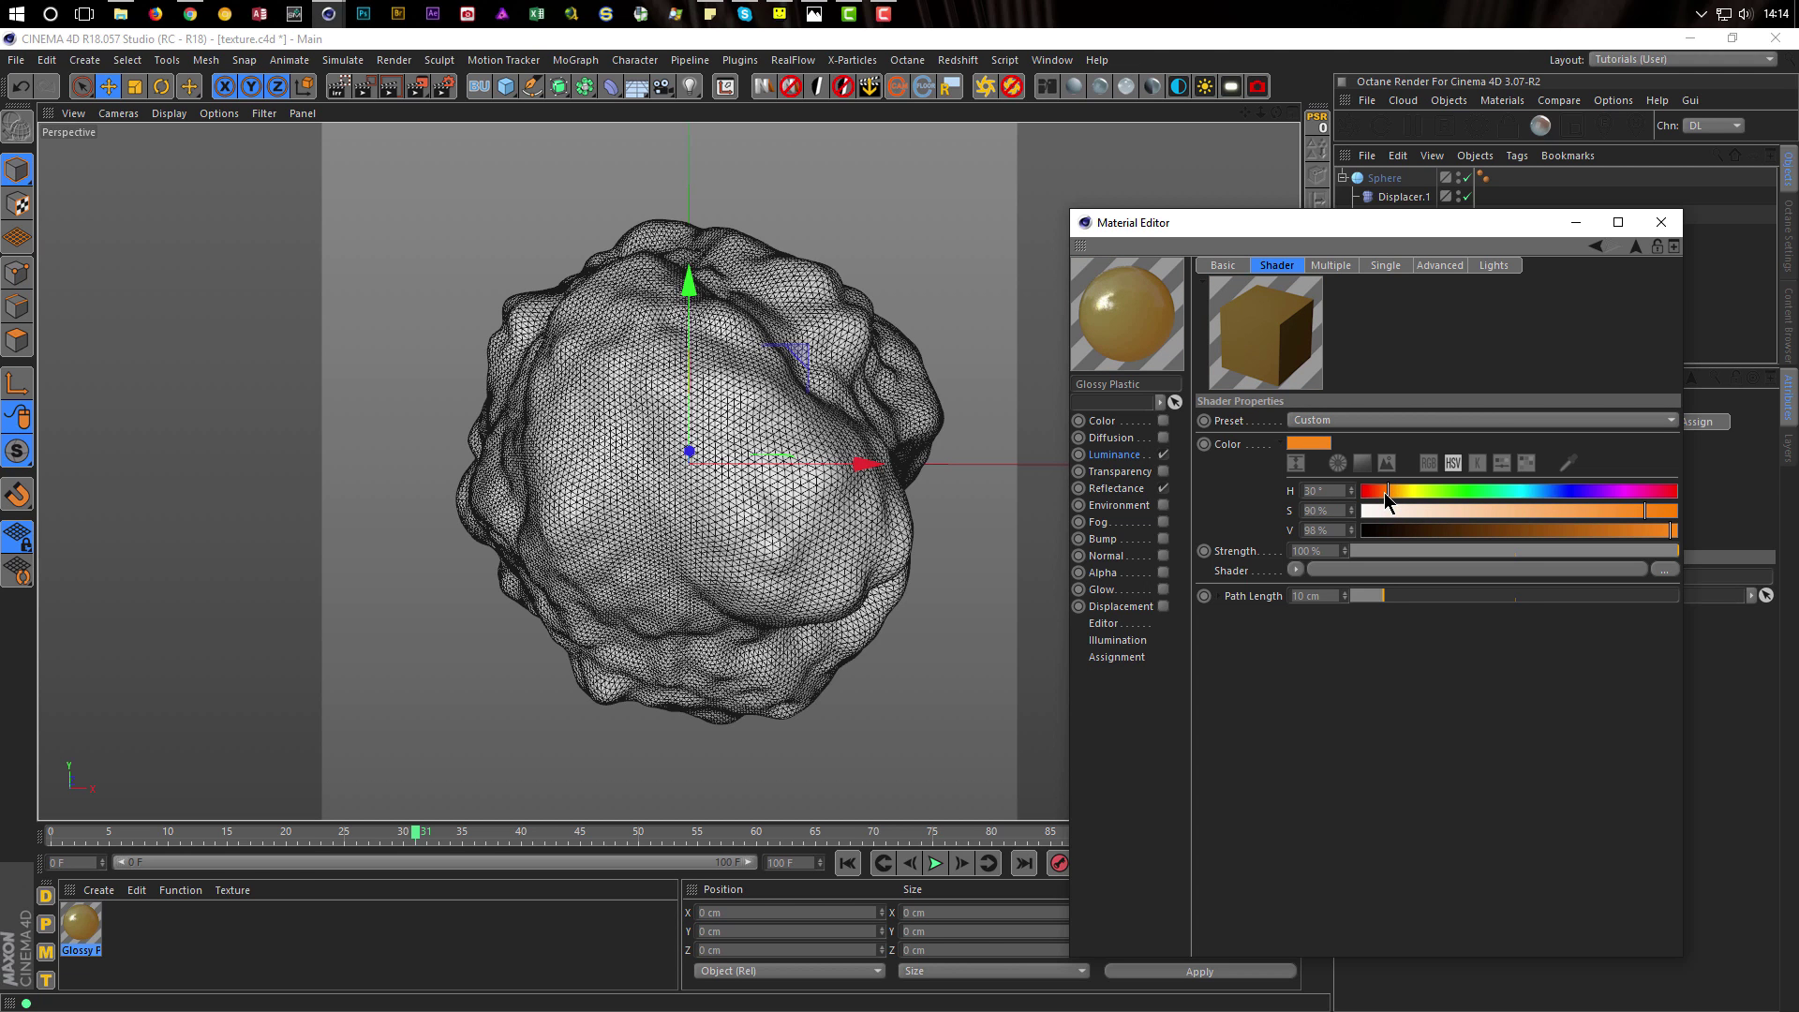
Apply the Glossy Plastic material to the sphere and preview it in the interactive render region
{"action": "left_click_drag", "start_coordinate": [91, 932], "coordinate": [740, 618]}
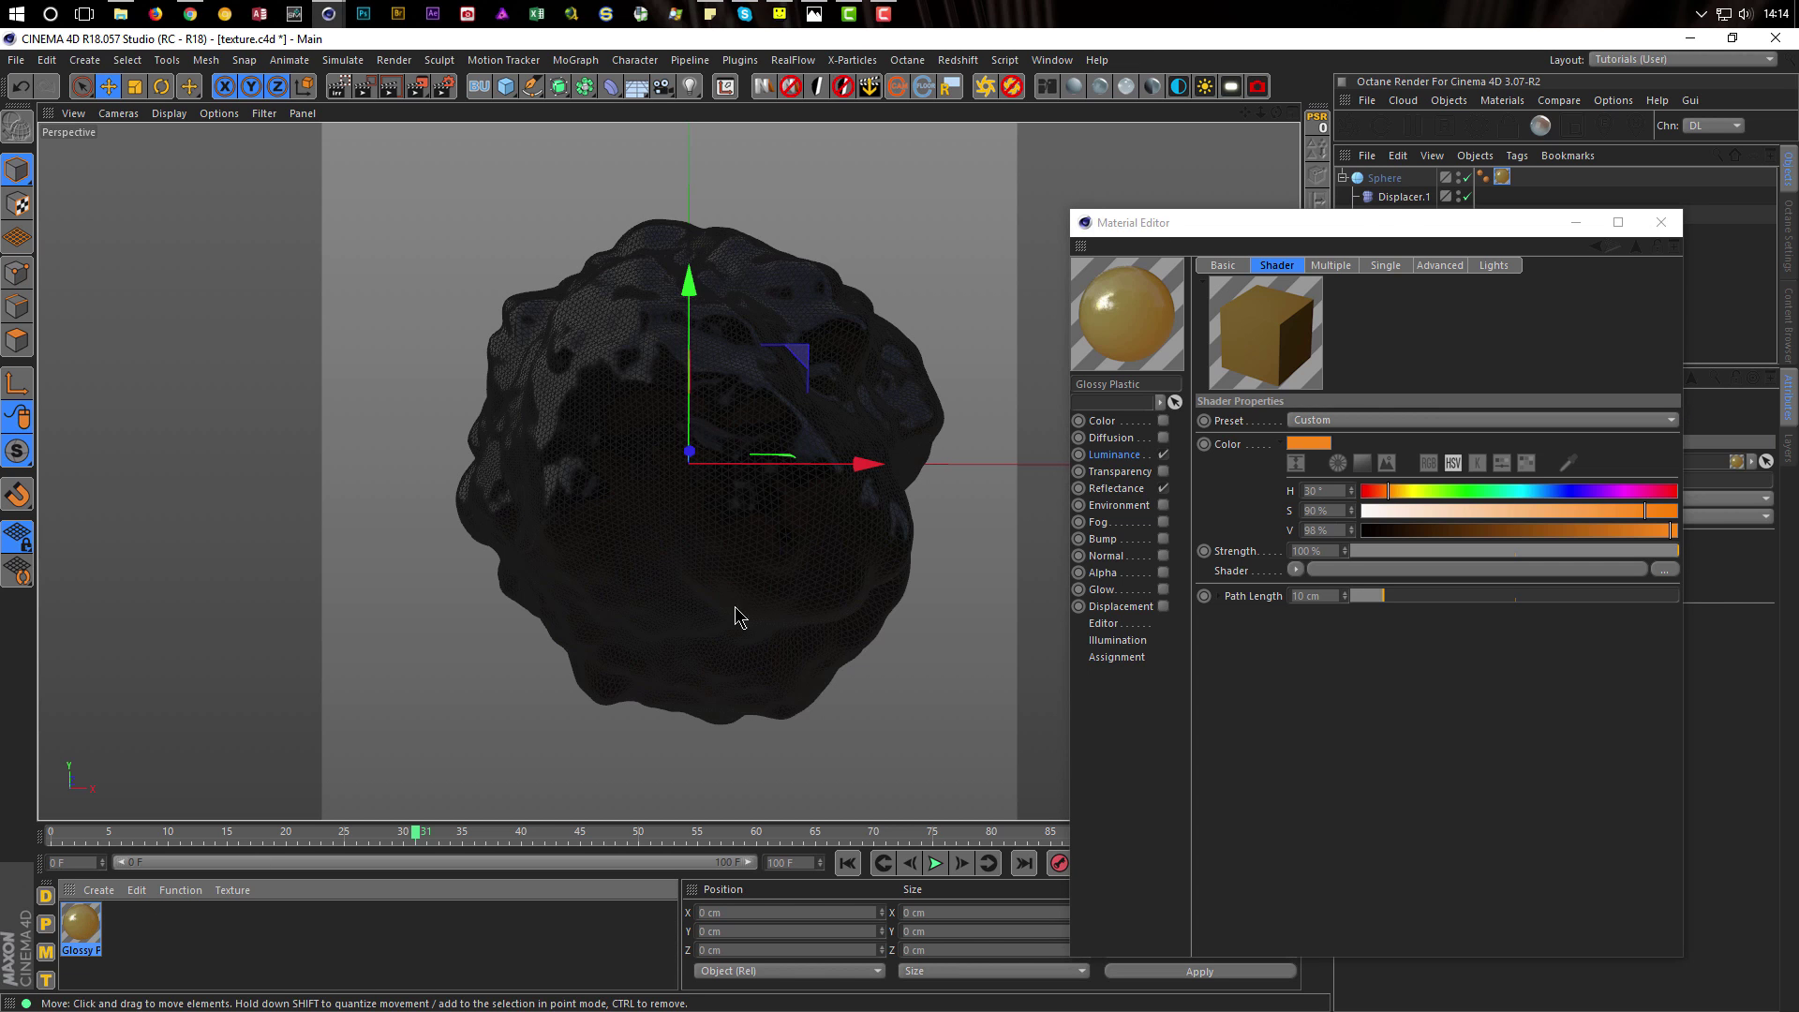
{"action": "left_click_drag", "start_coordinate": [1394, 211], "coordinate": [1317, 427]}
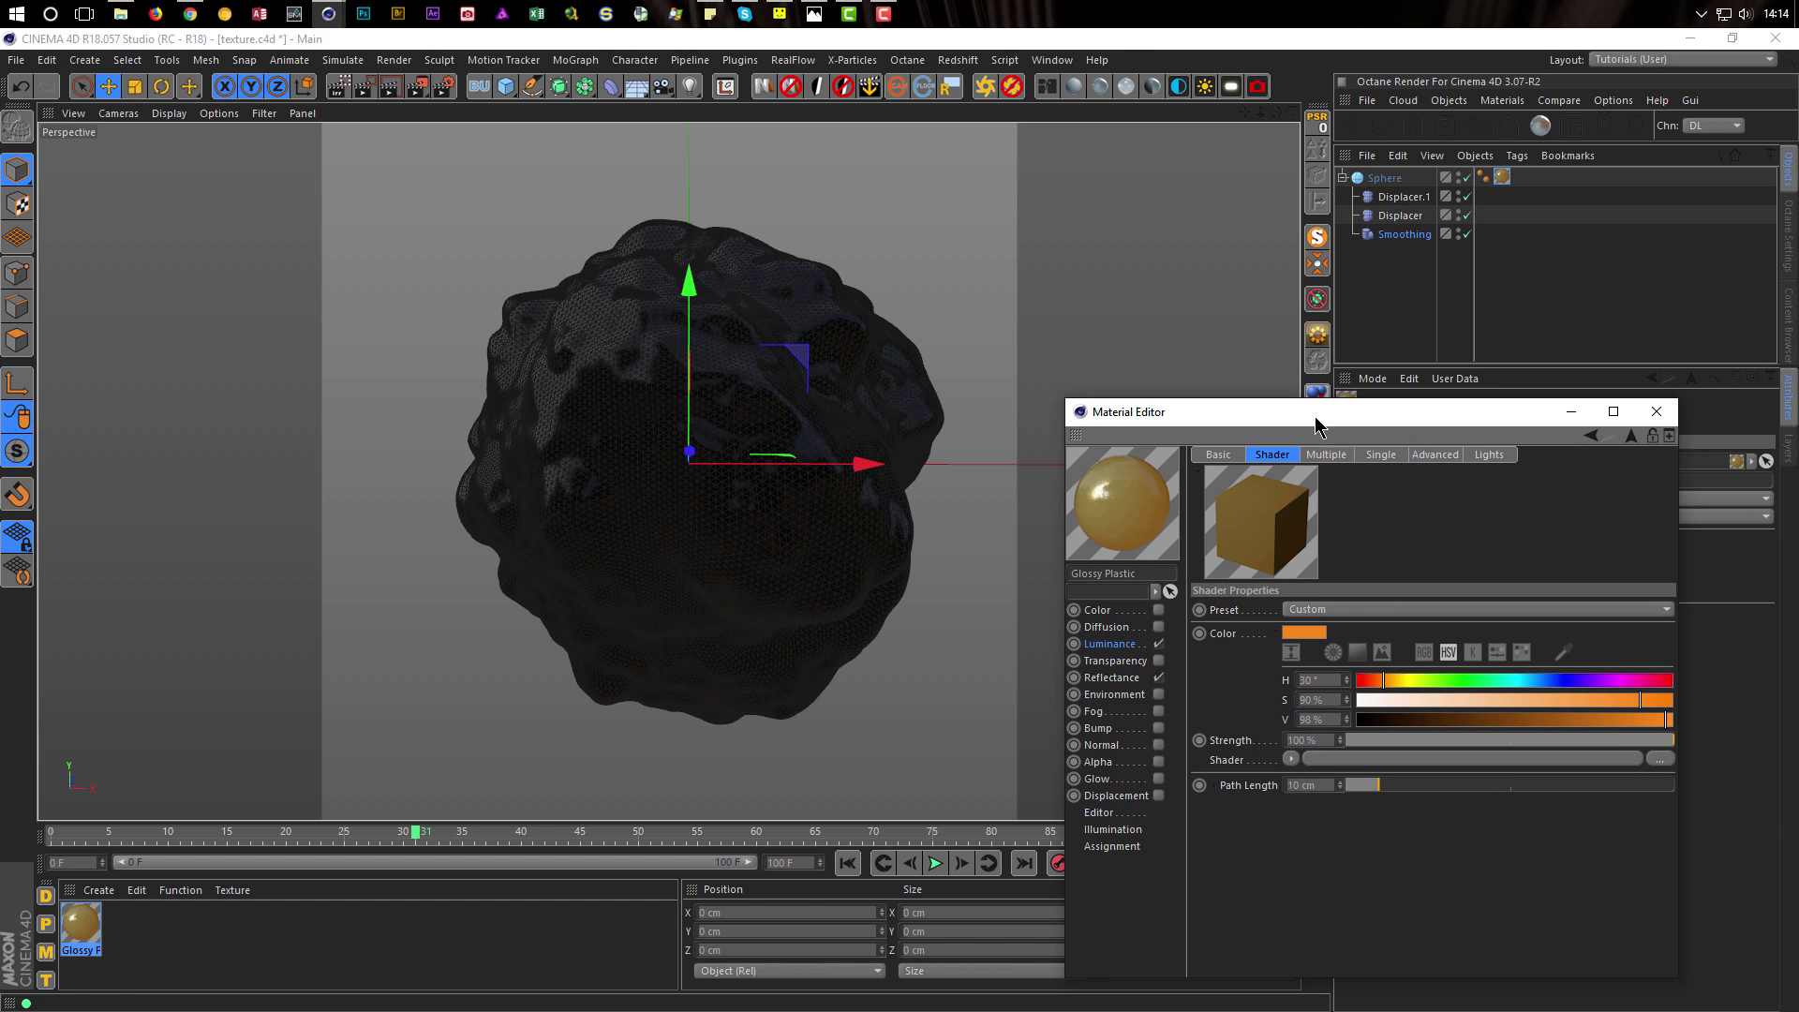
{"action": "left_click_drag", "start_coordinate": [784, 470], "coordinate": [715, 470], "text": "alt"}
{"action": "left_click", "coordinate": [338, 86]}
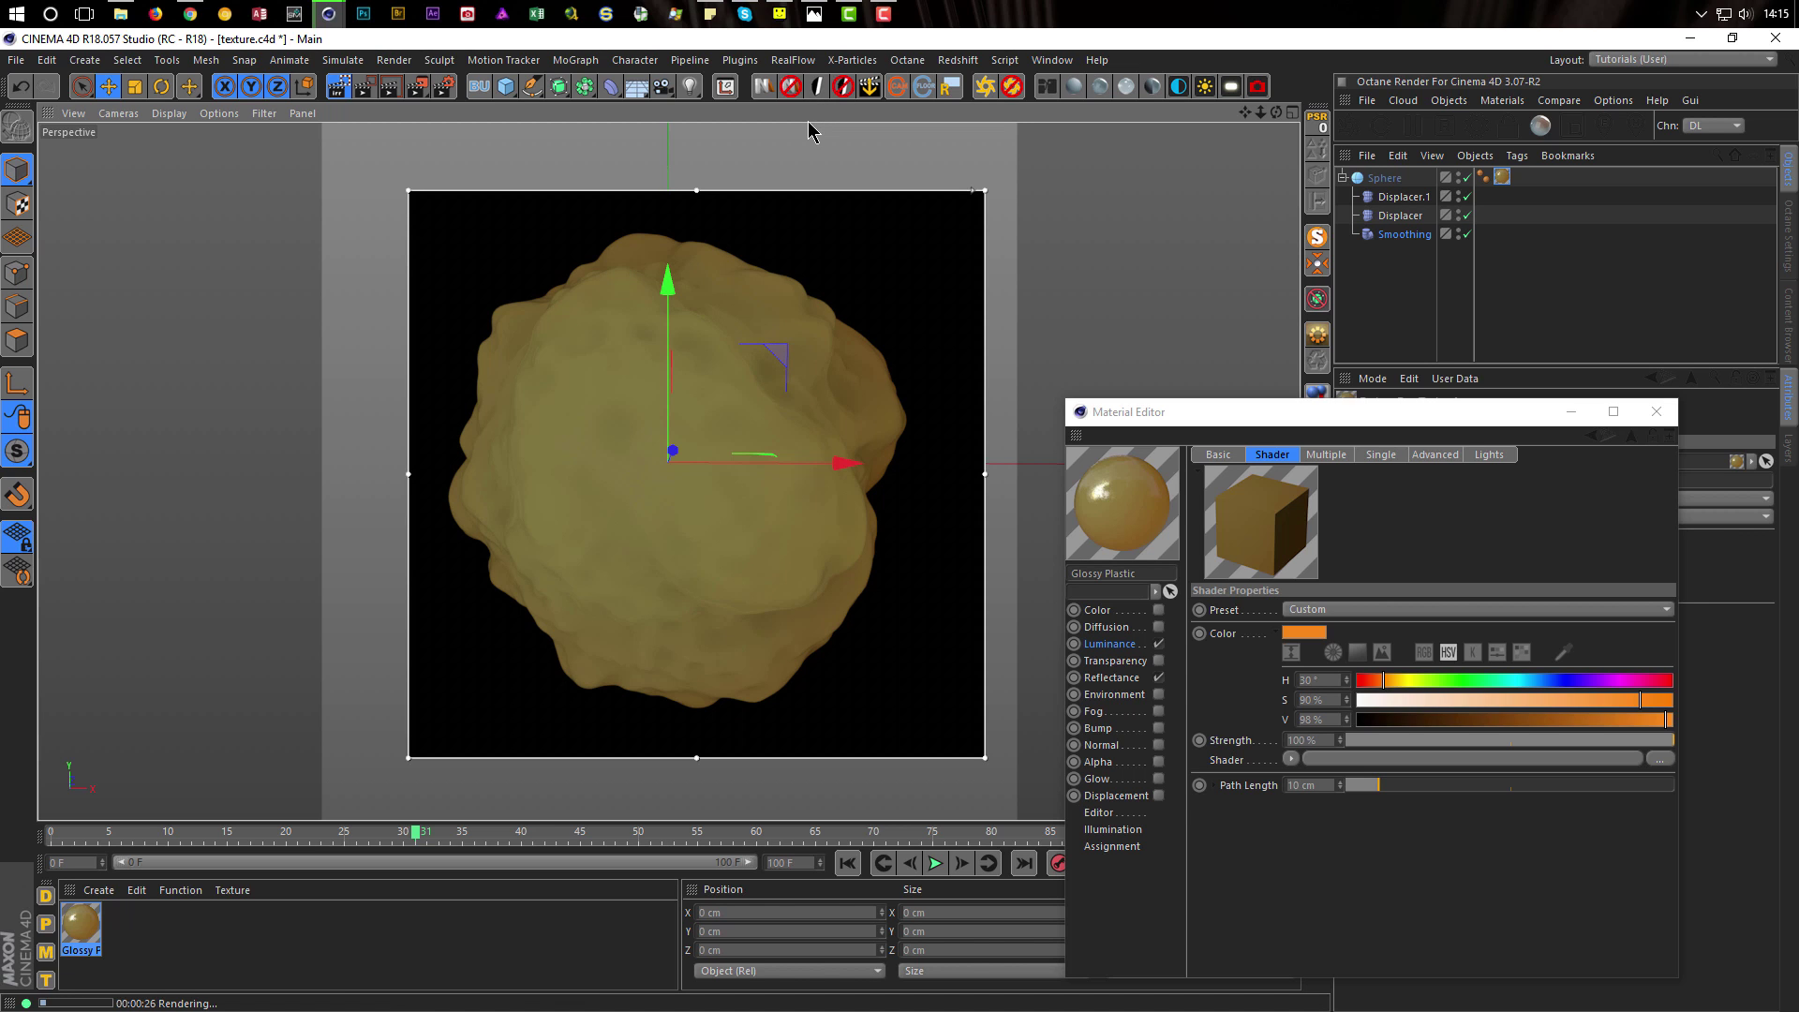
{"action": "left_click_drag", "start_coordinate": [1301, 419], "coordinate": [1233, 705]}
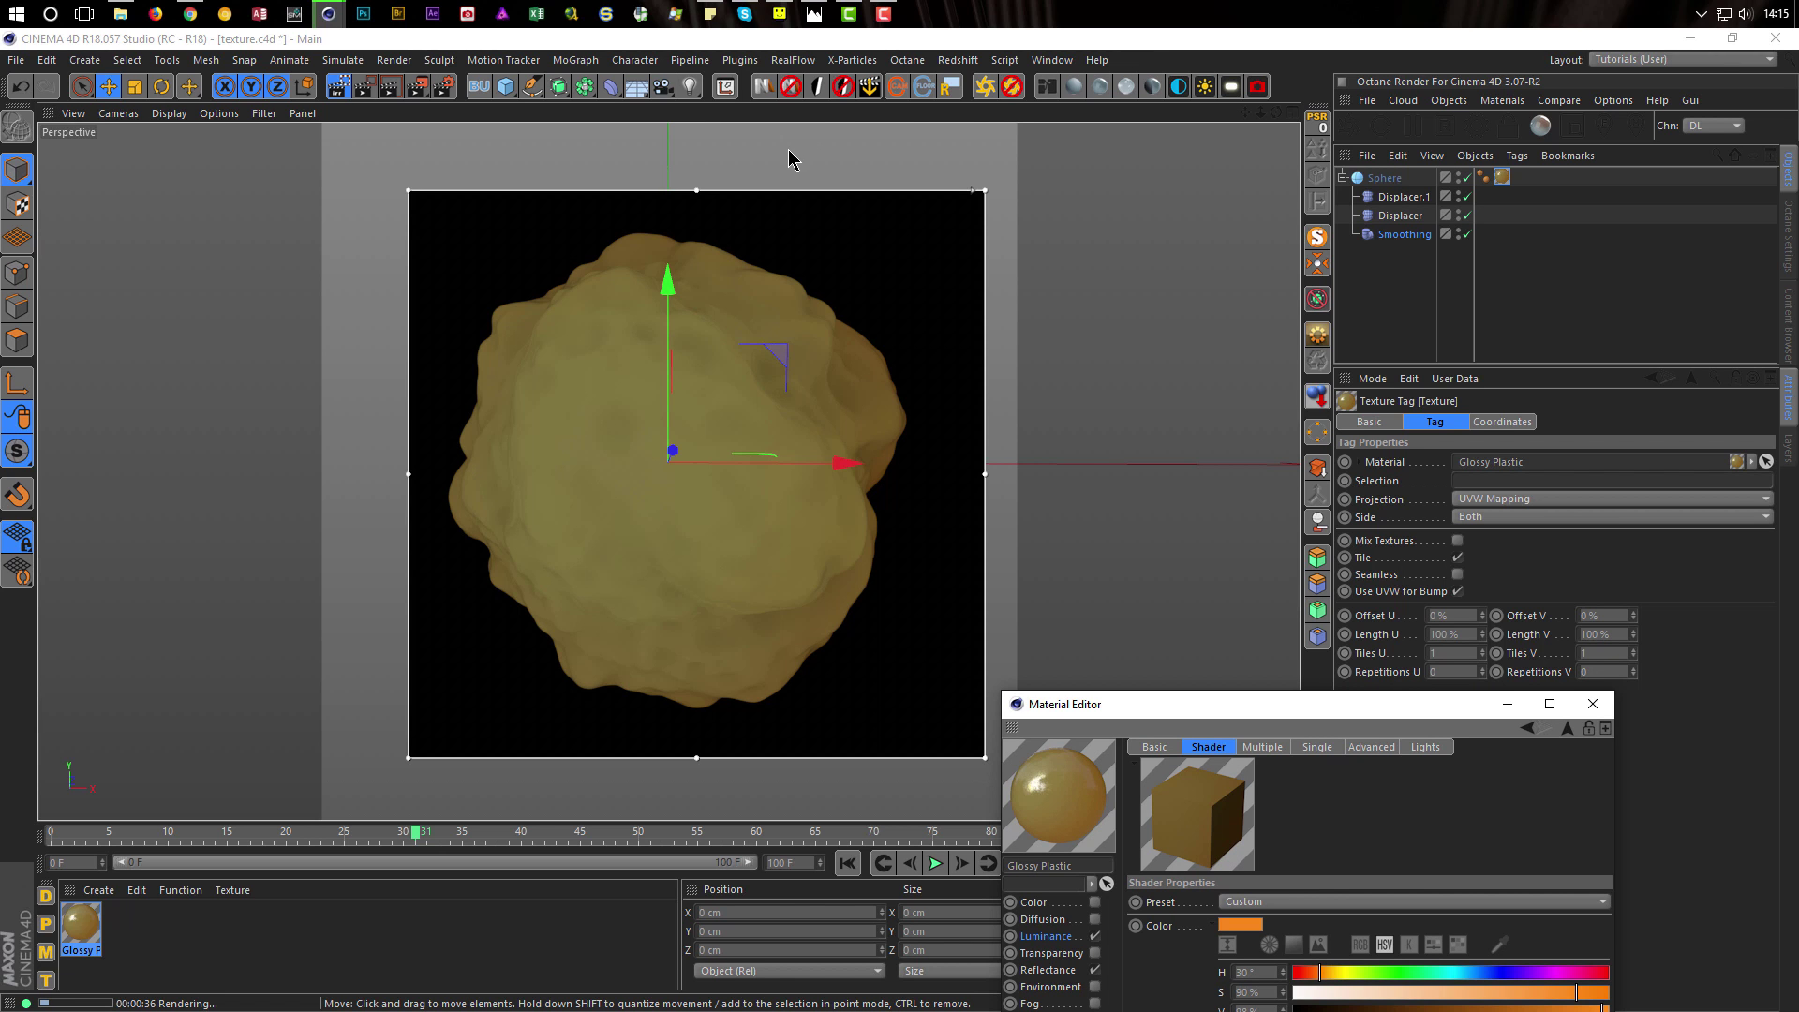
{"action": "left_click", "coordinate": [452, 144]}
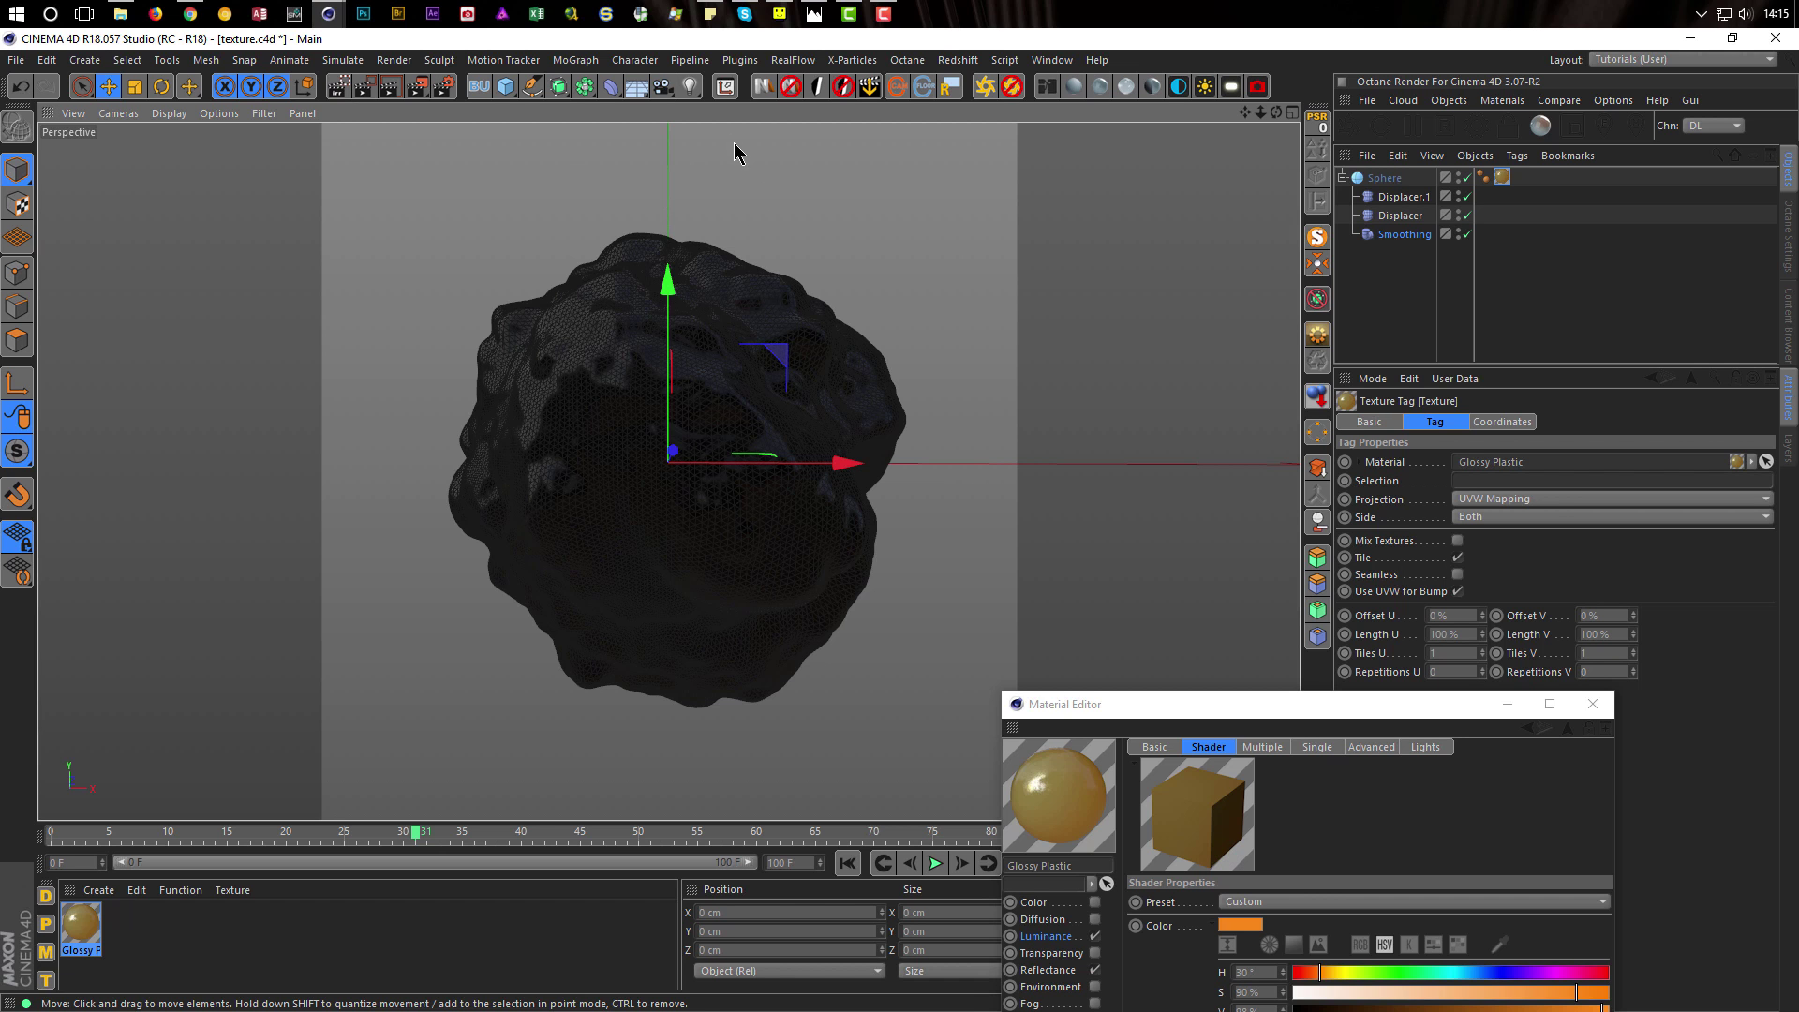
Add a Softbox light to the scene and assign the Sphere as its target object
{"action": "left_click", "coordinate": [816, 86]}
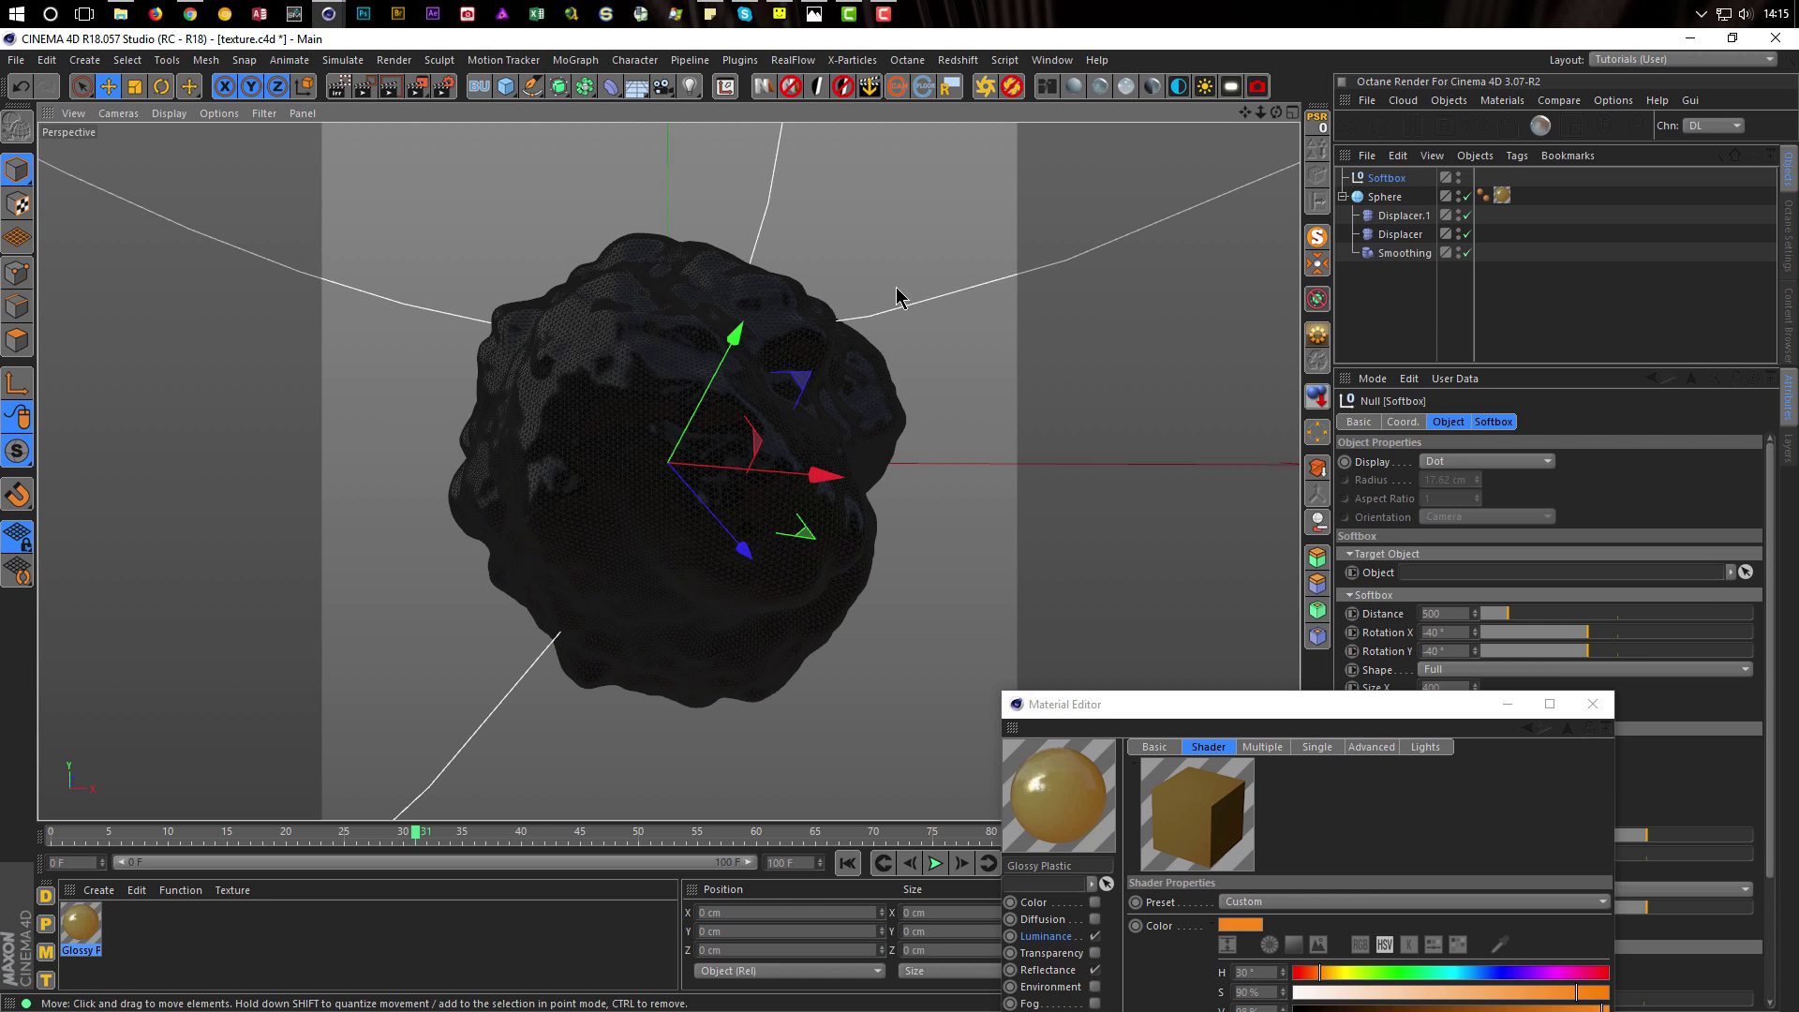
{"action": "middle_click", "coordinate": [1028, 368]}
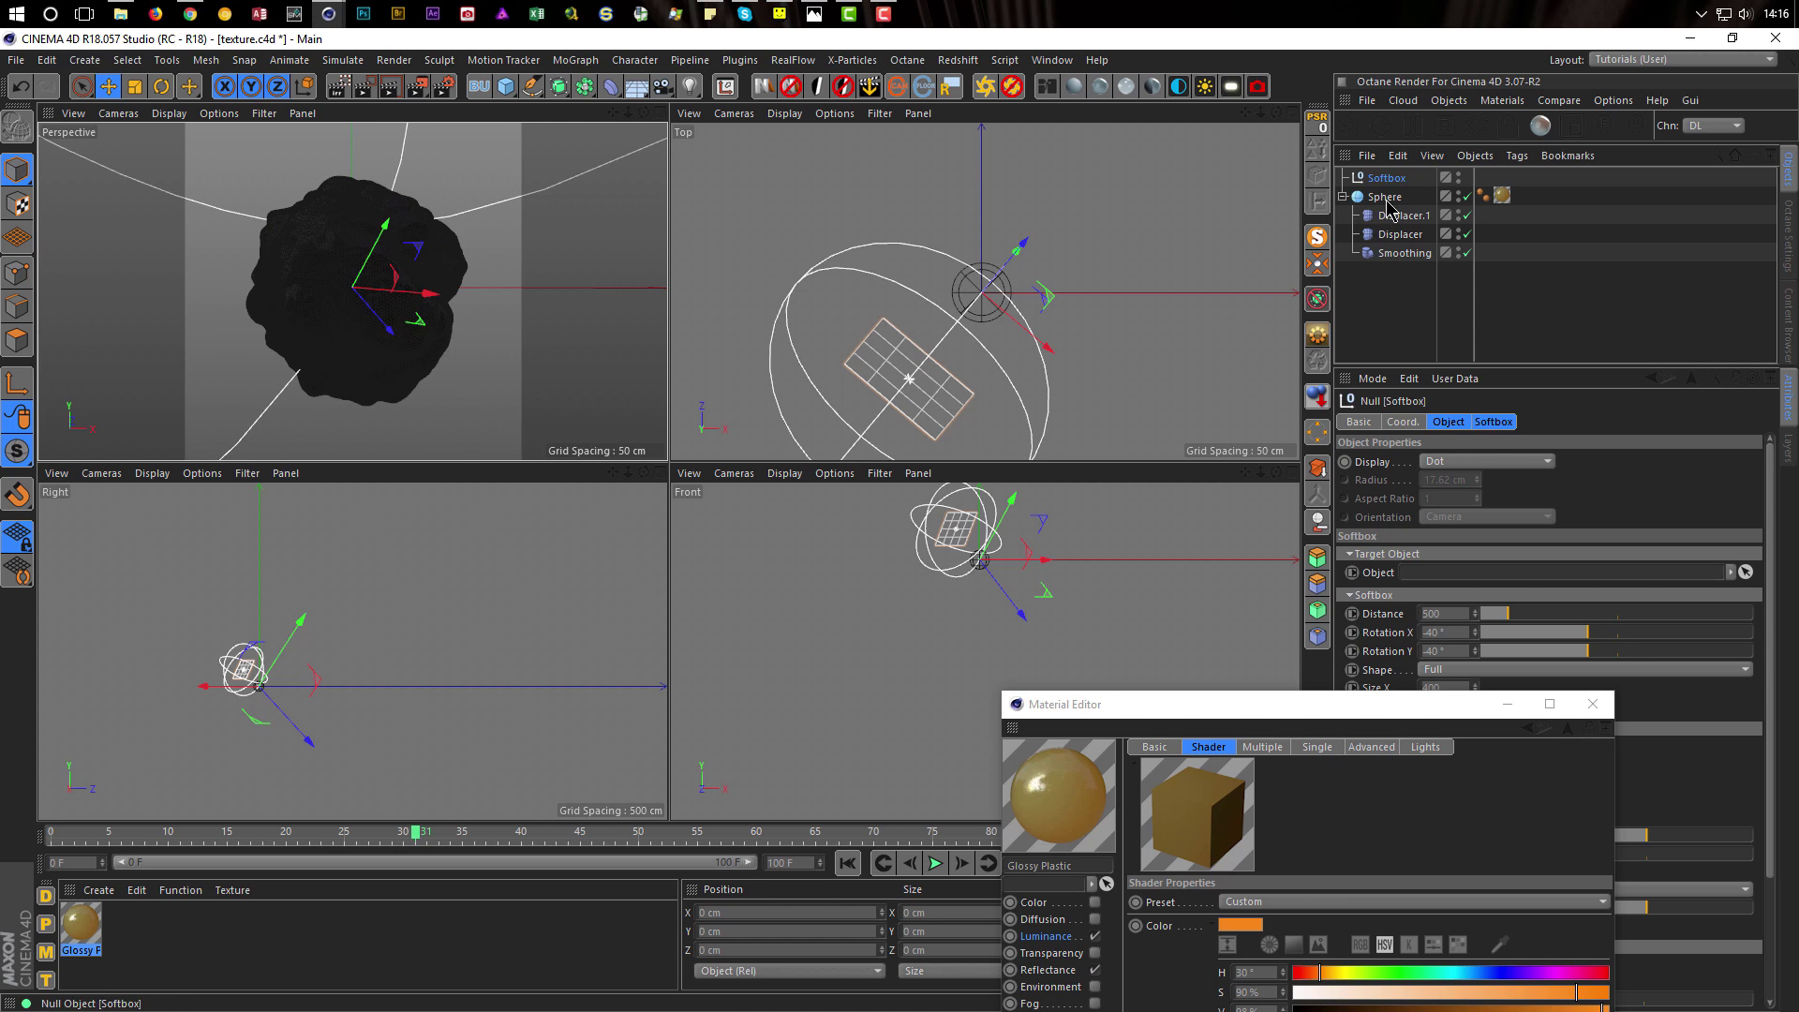
{"action": "left_click_drag", "start_coordinate": [1329, 705], "coordinate": [1010, 750]}
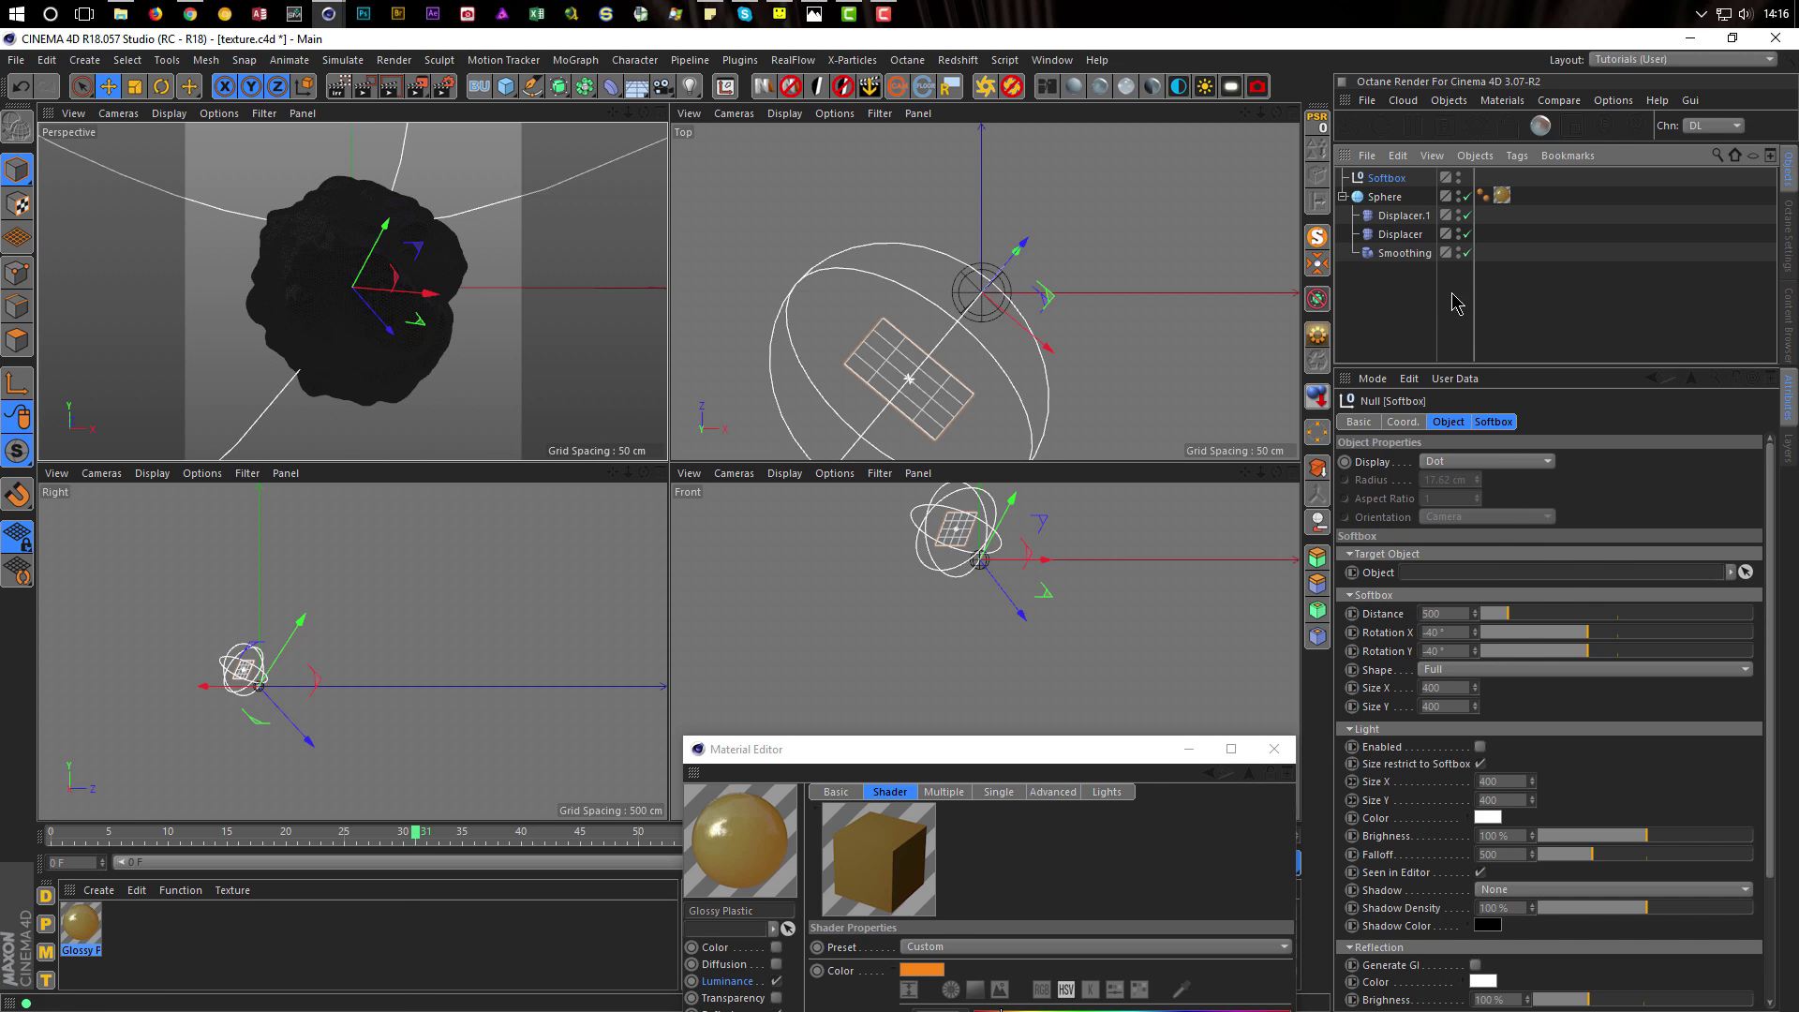
{"action": "left_click_drag", "start_coordinate": [1396, 199], "coordinate": [1421, 581]}
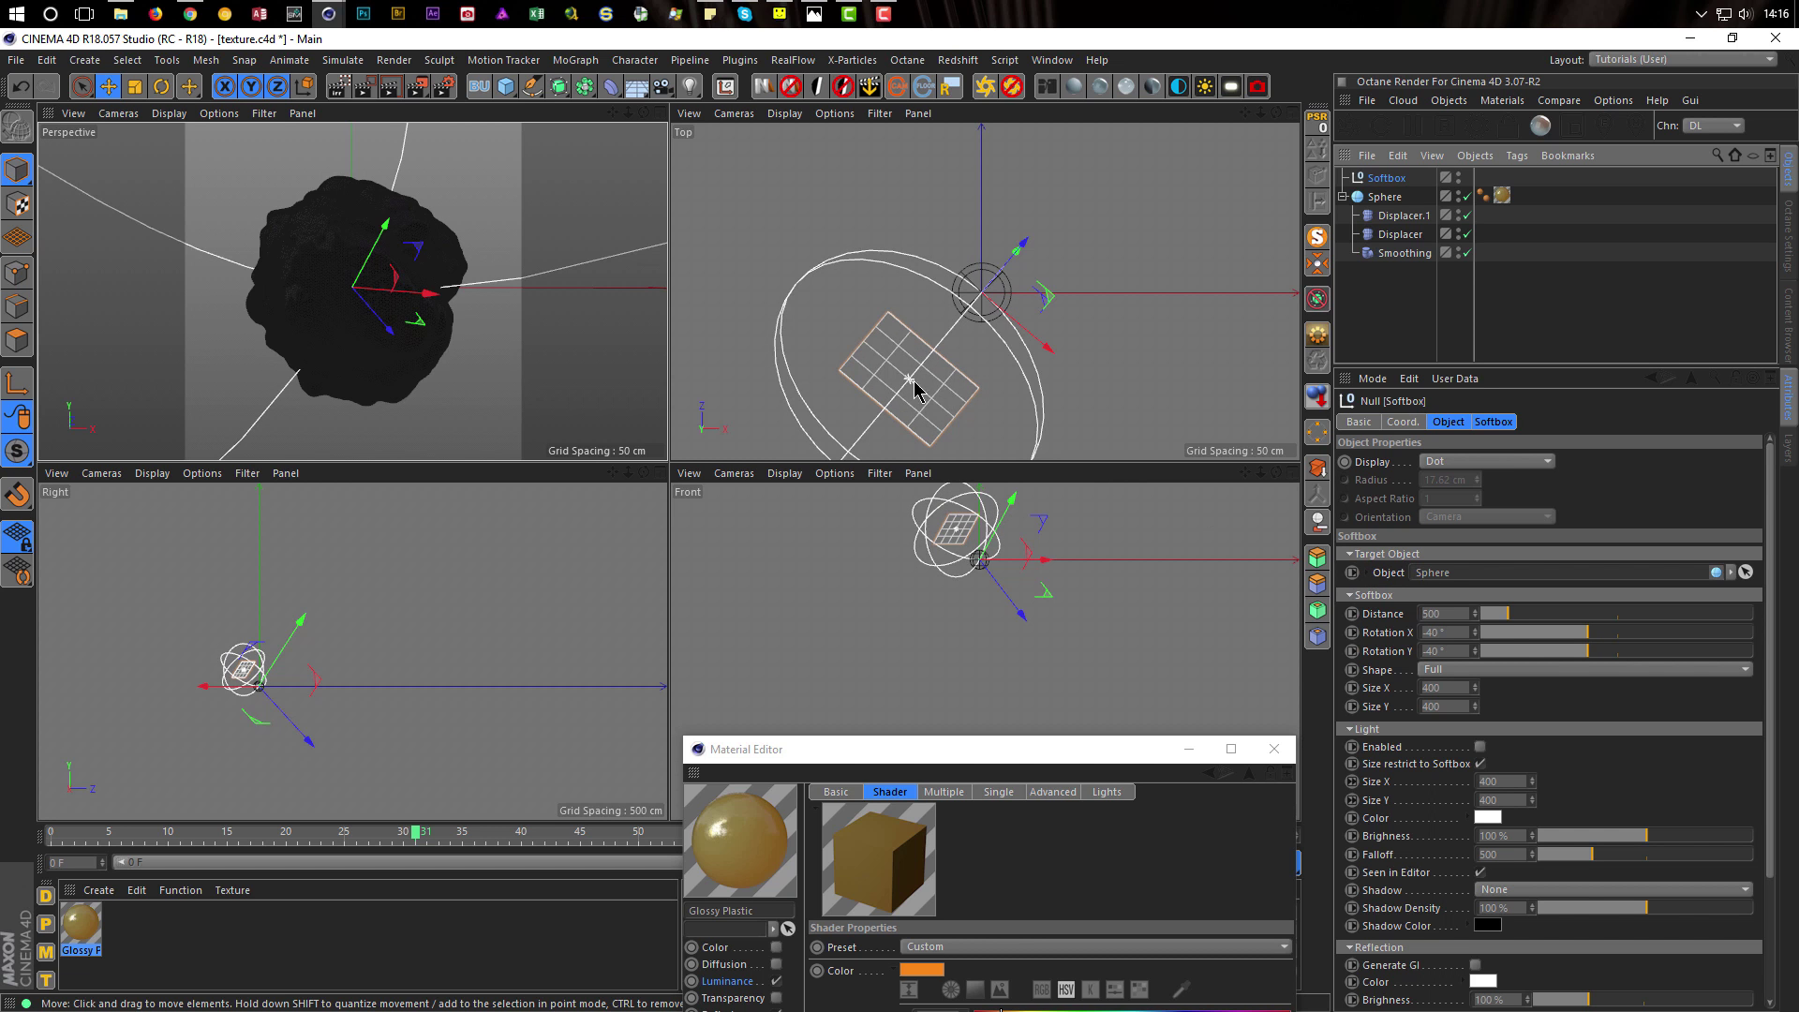
Aim the softbox from beside the sphere with Rotation X about -109°, Rotation Y about -8° and Distance about 360
{"action": "mouse_move", "coordinate": [1584, 634]}
{"action": "left_mouse_down"}
{"action": "mouse_move", "coordinate": [1537, 635]}
{"action": "mouse_move", "coordinate": [1612, 651]}
{"action": "left_mouse_up"}
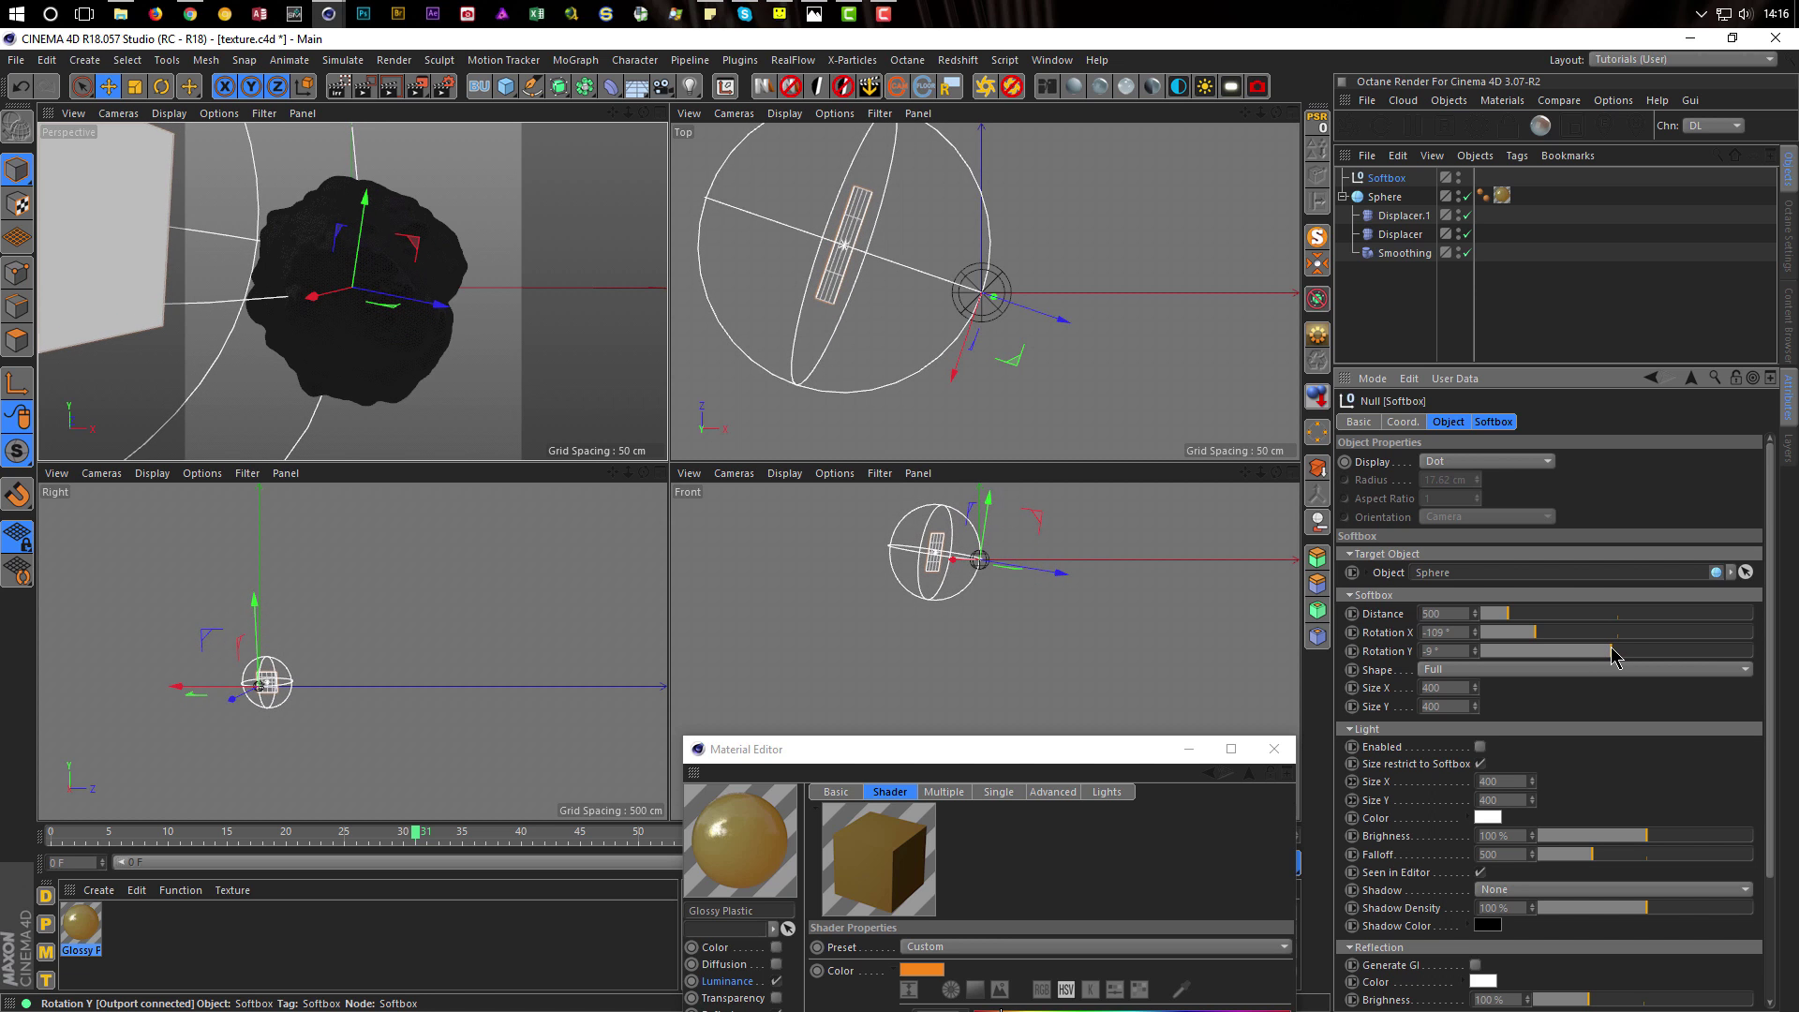
{"action": "left_click_drag", "start_coordinate": [1509, 614], "coordinate": [1502, 615]}
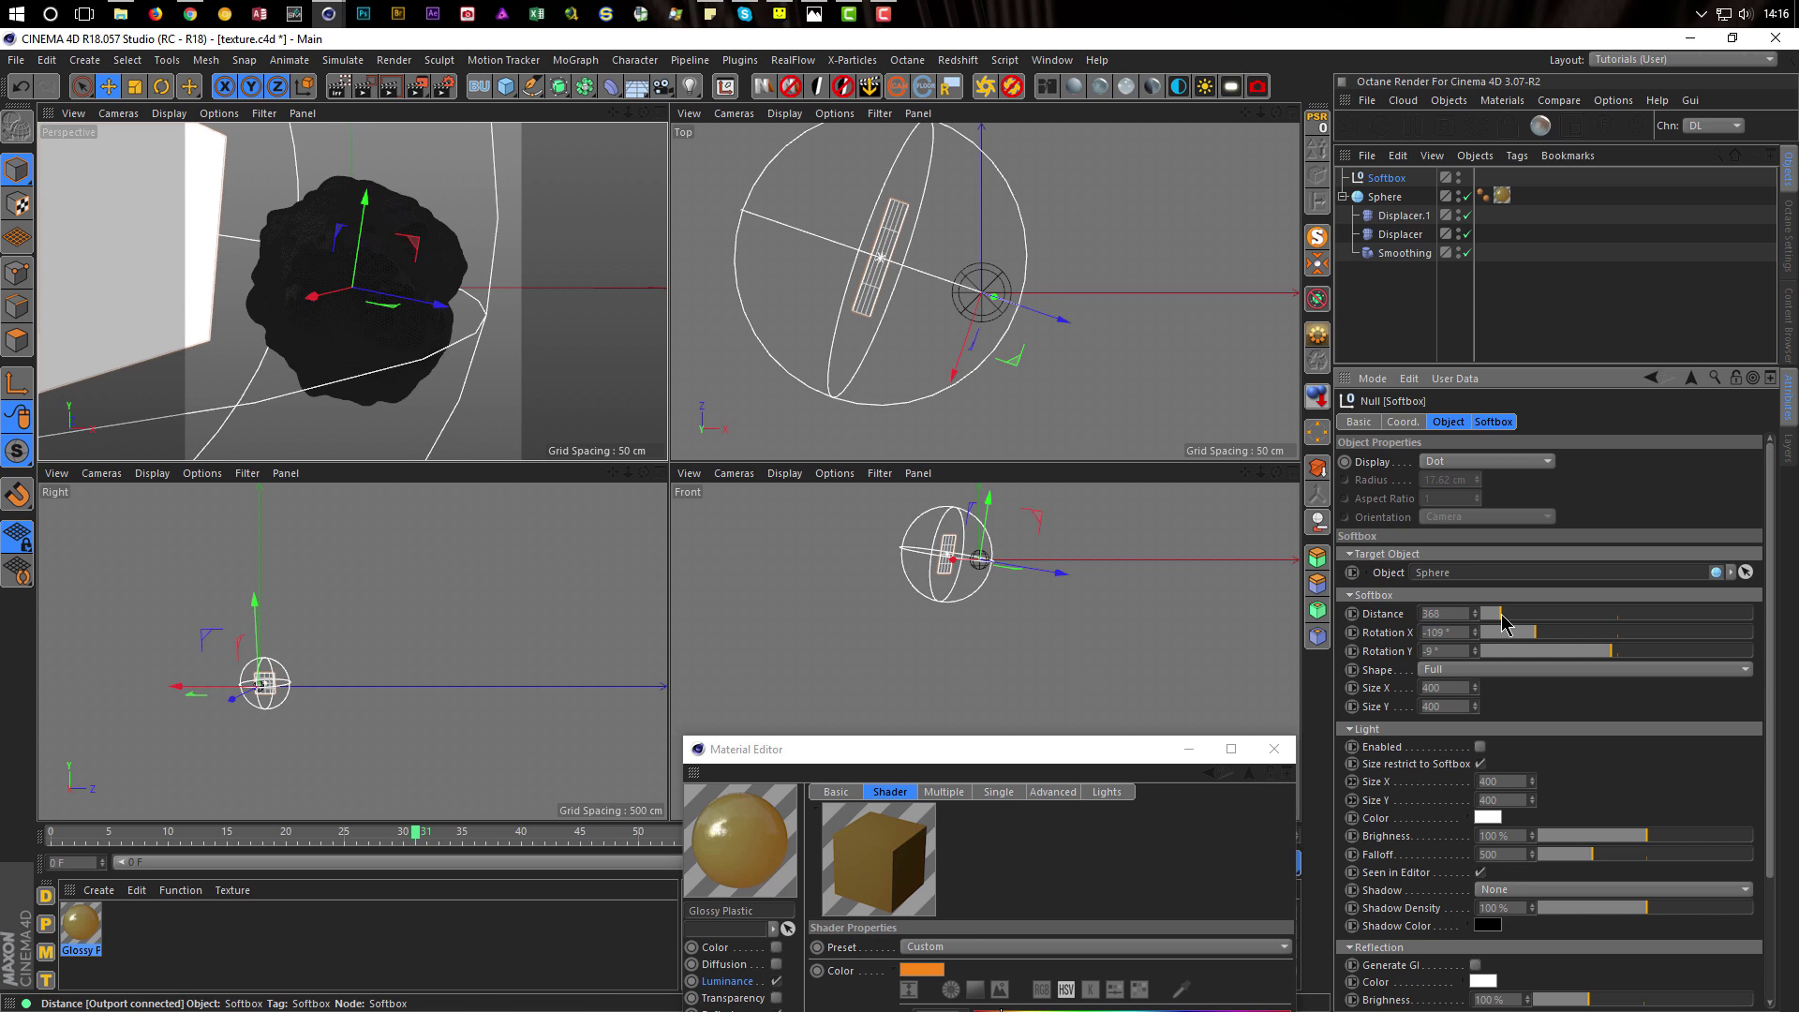
{"action": "middle_click", "coordinate": [459, 359]}
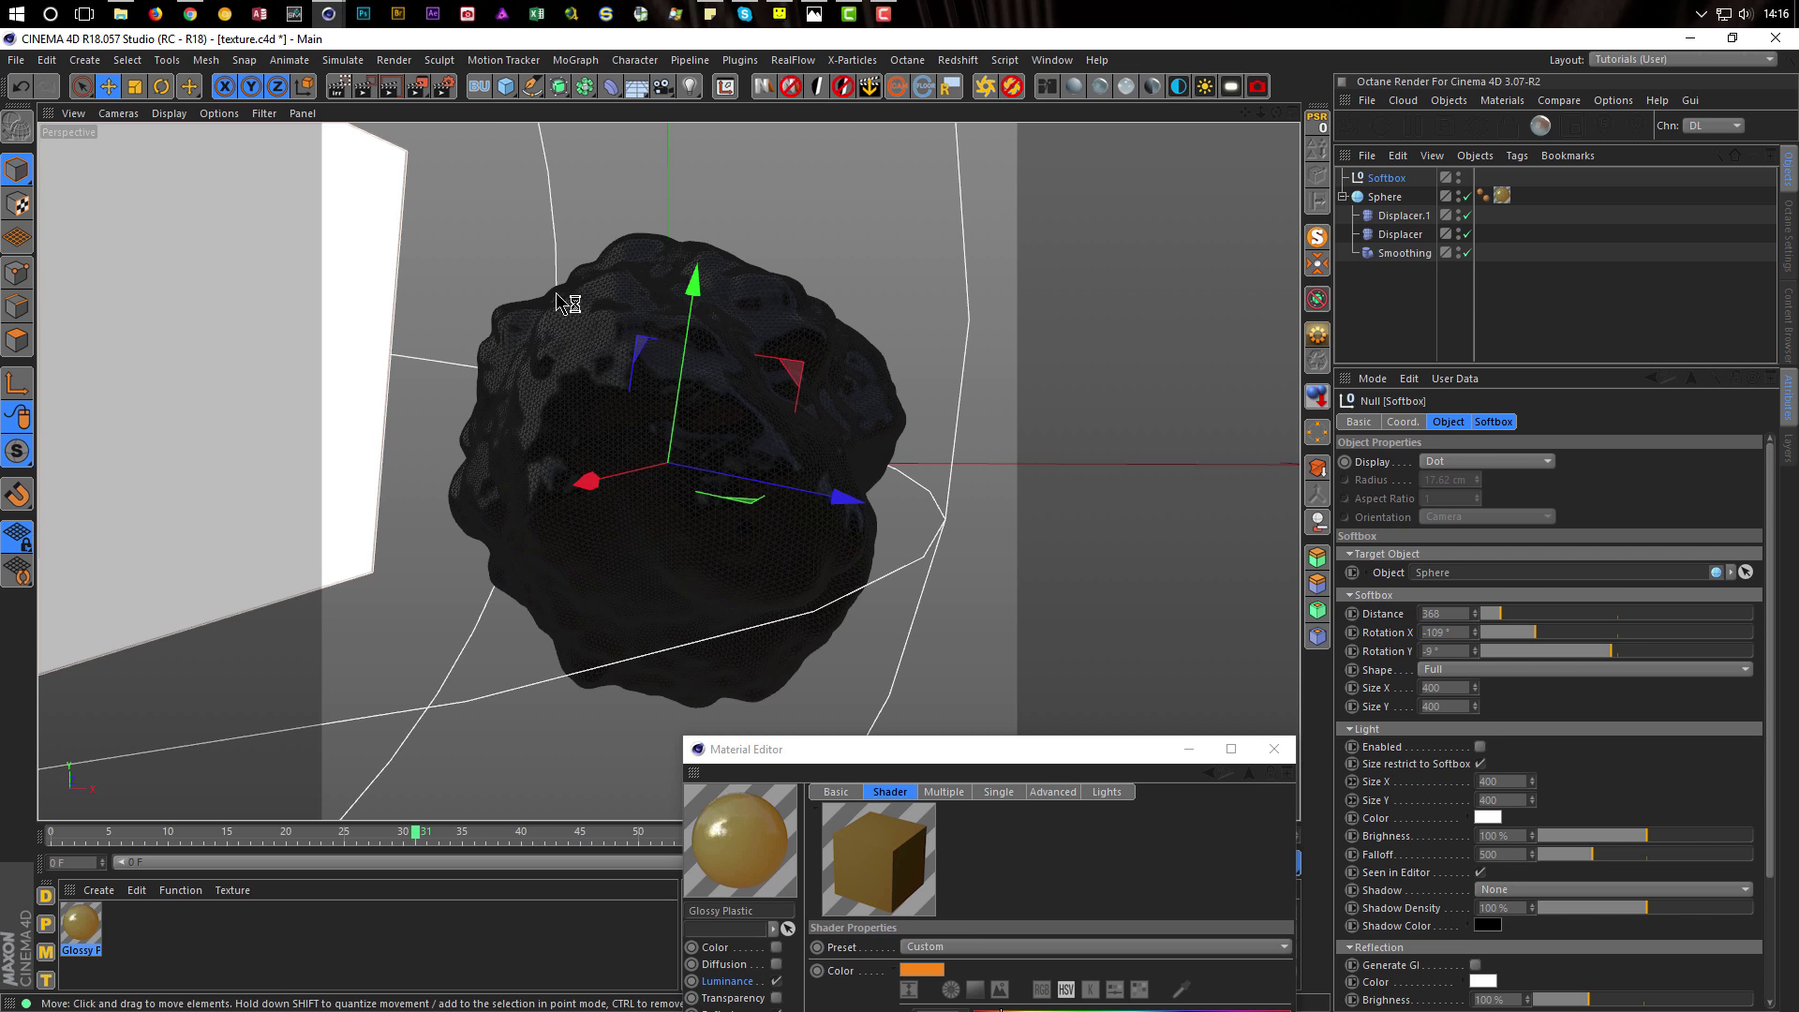
With the interactive render region on, hide the softbox's reflection panel in the editor and enable its light
{"action": "left_click", "coordinate": [349, 86]}
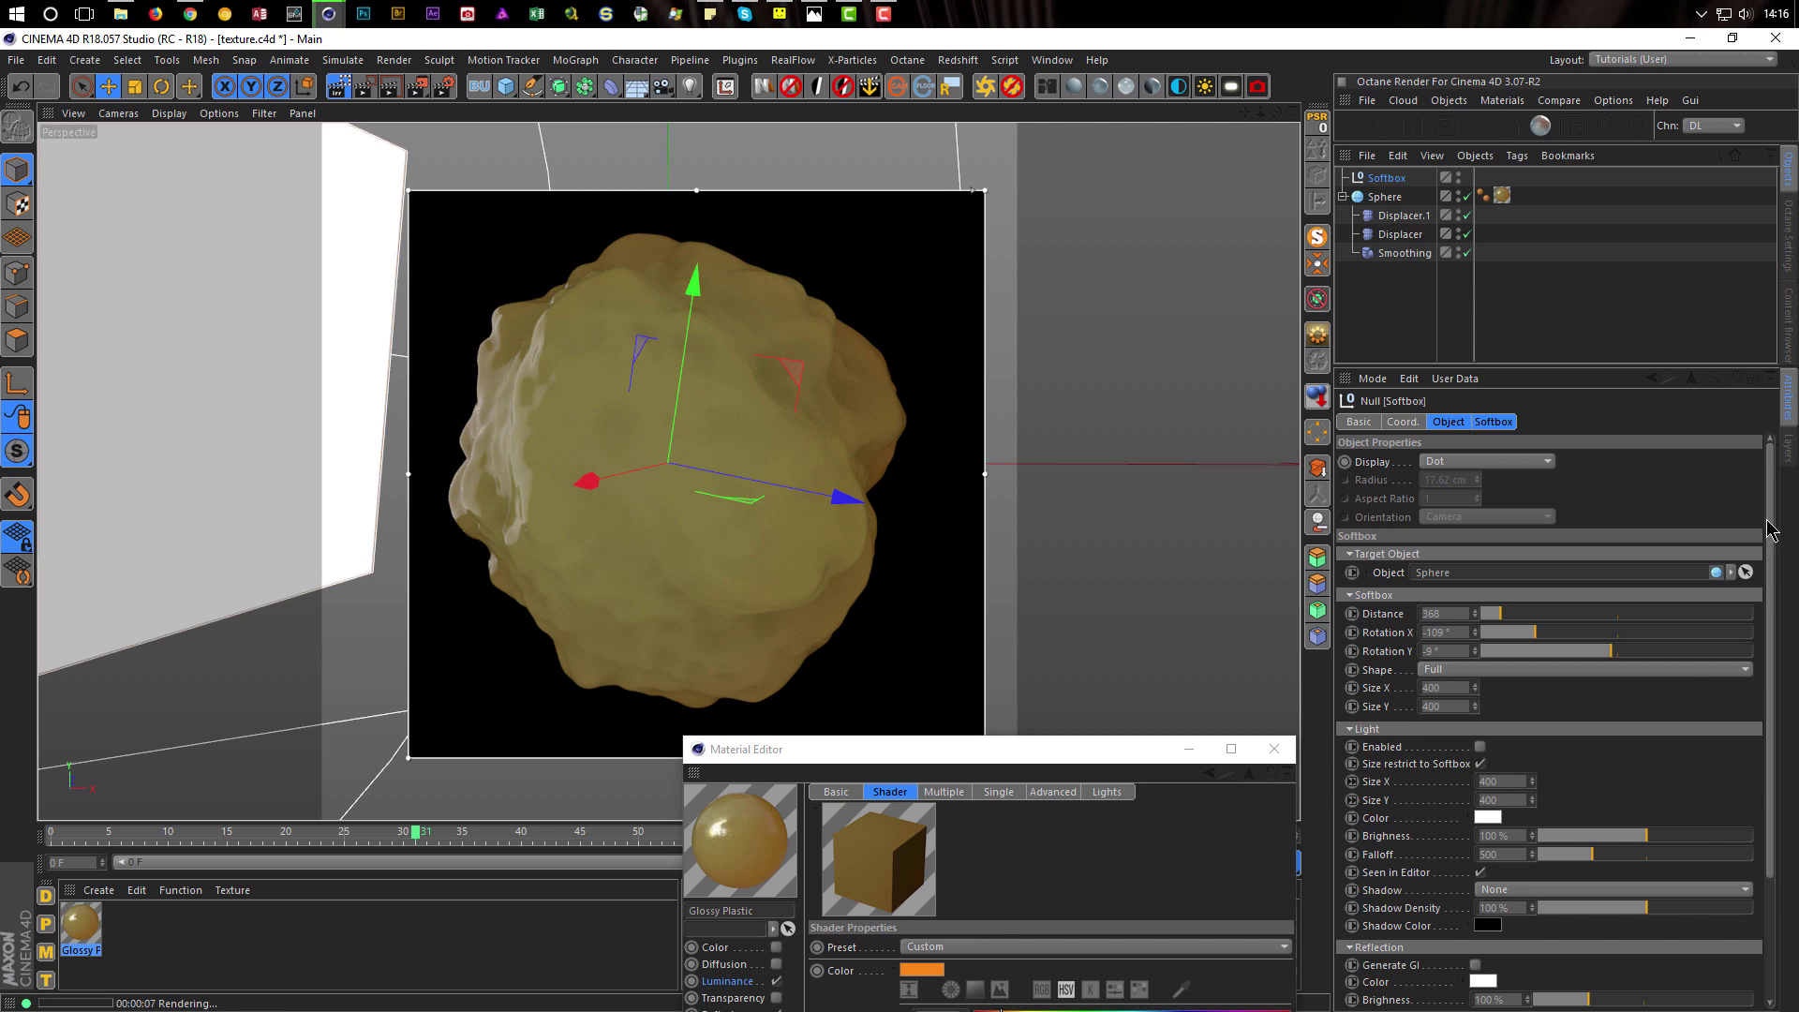
{"action": "scroll", "coordinate": [1490, 439], "scroll_direction": "down", "scroll_amount": 1}
{"action": "scroll", "coordinate": [1496, 434], "scroll_direction": "down", "scroll_amount": 4}
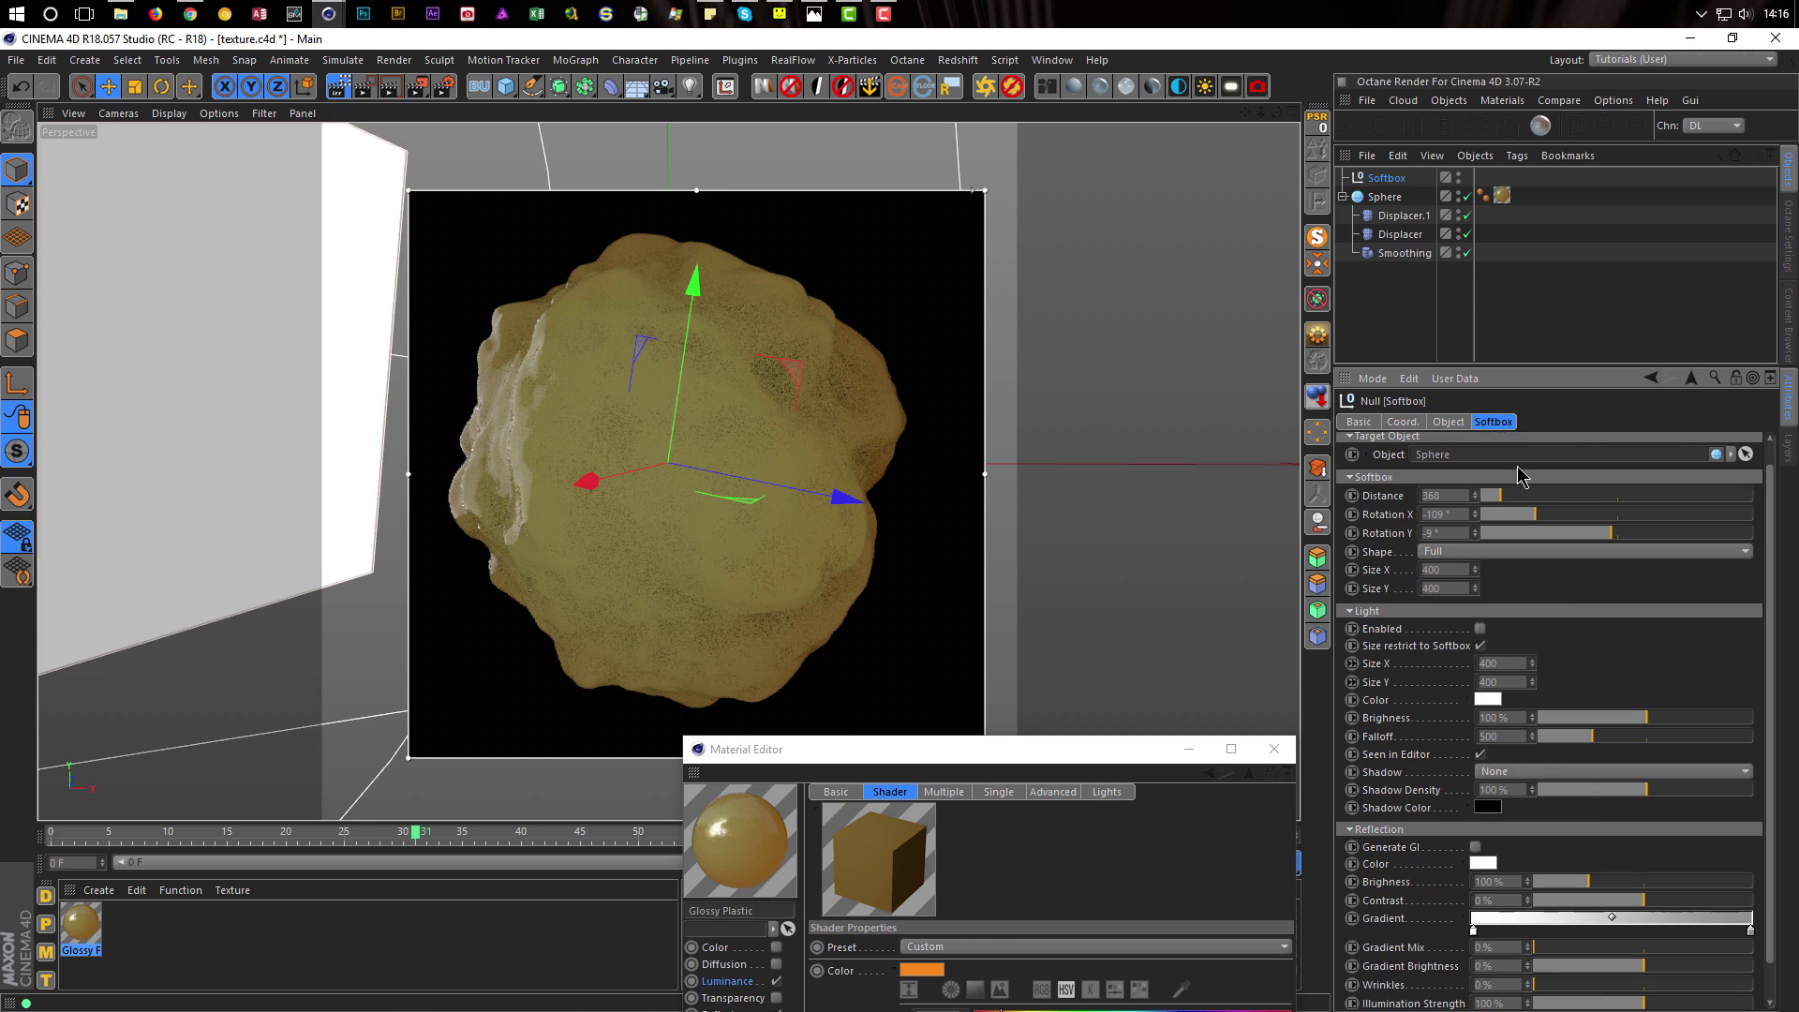
{"action": "left_click_drag", "start_coordinate": [1634, 365], "coordinate": [1631, 291]}
{"action": "left_click", "coordinate": [1477, 971]}
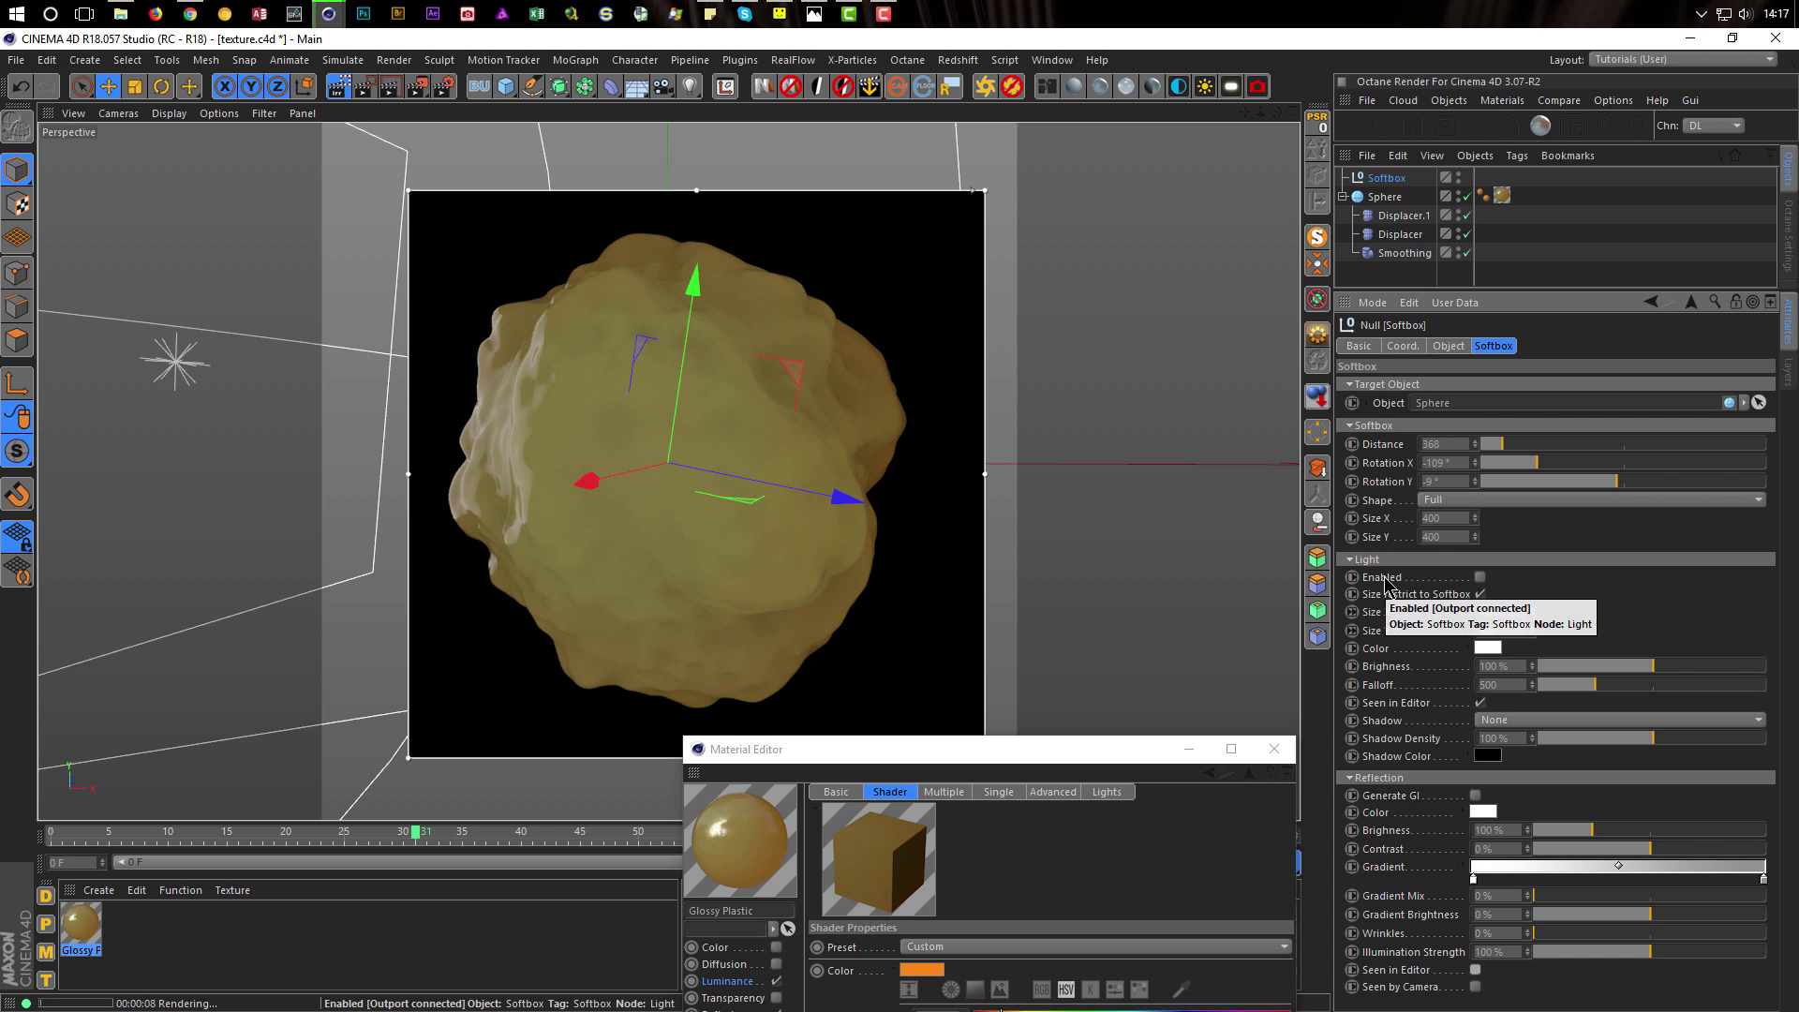
{"action": "left_click", "coordinate": [1480, 577]}
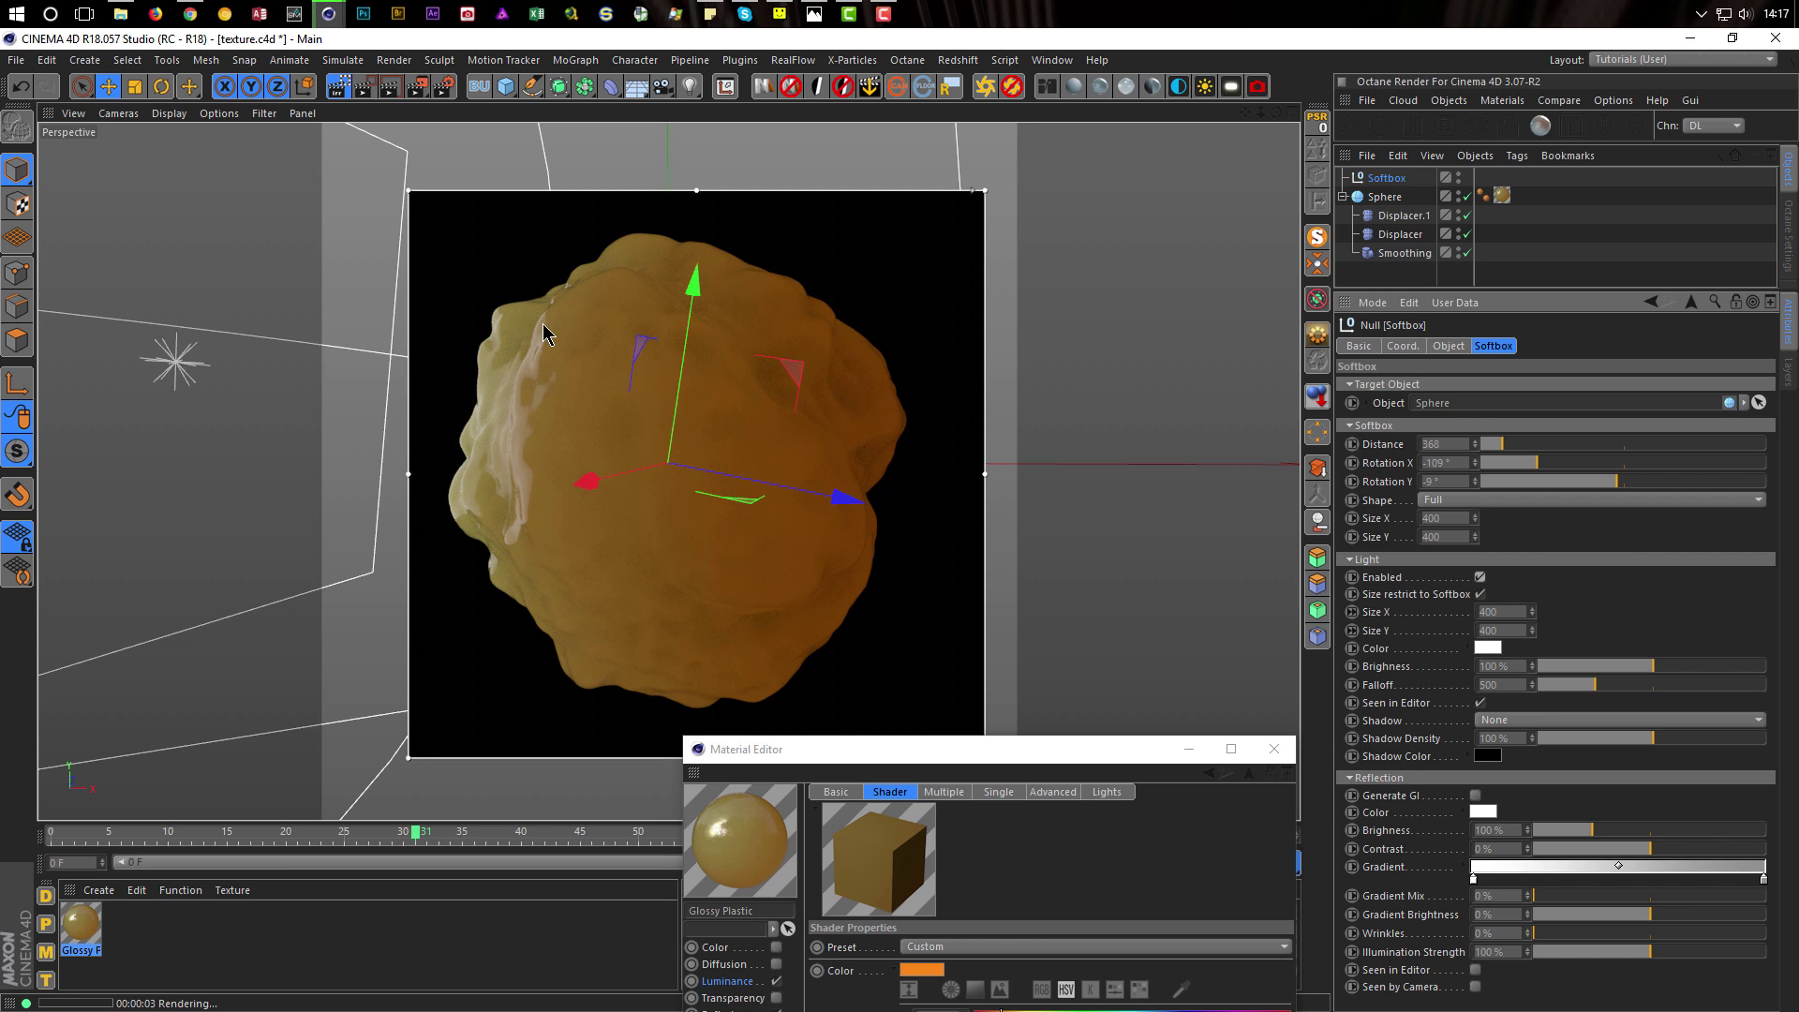
Set the roughness of the material's Glossy reflectance layer to 45 %
{"action": "left_click_drag", "start_coordinate": [1041, 756], "coordinate": [1047, 685]}
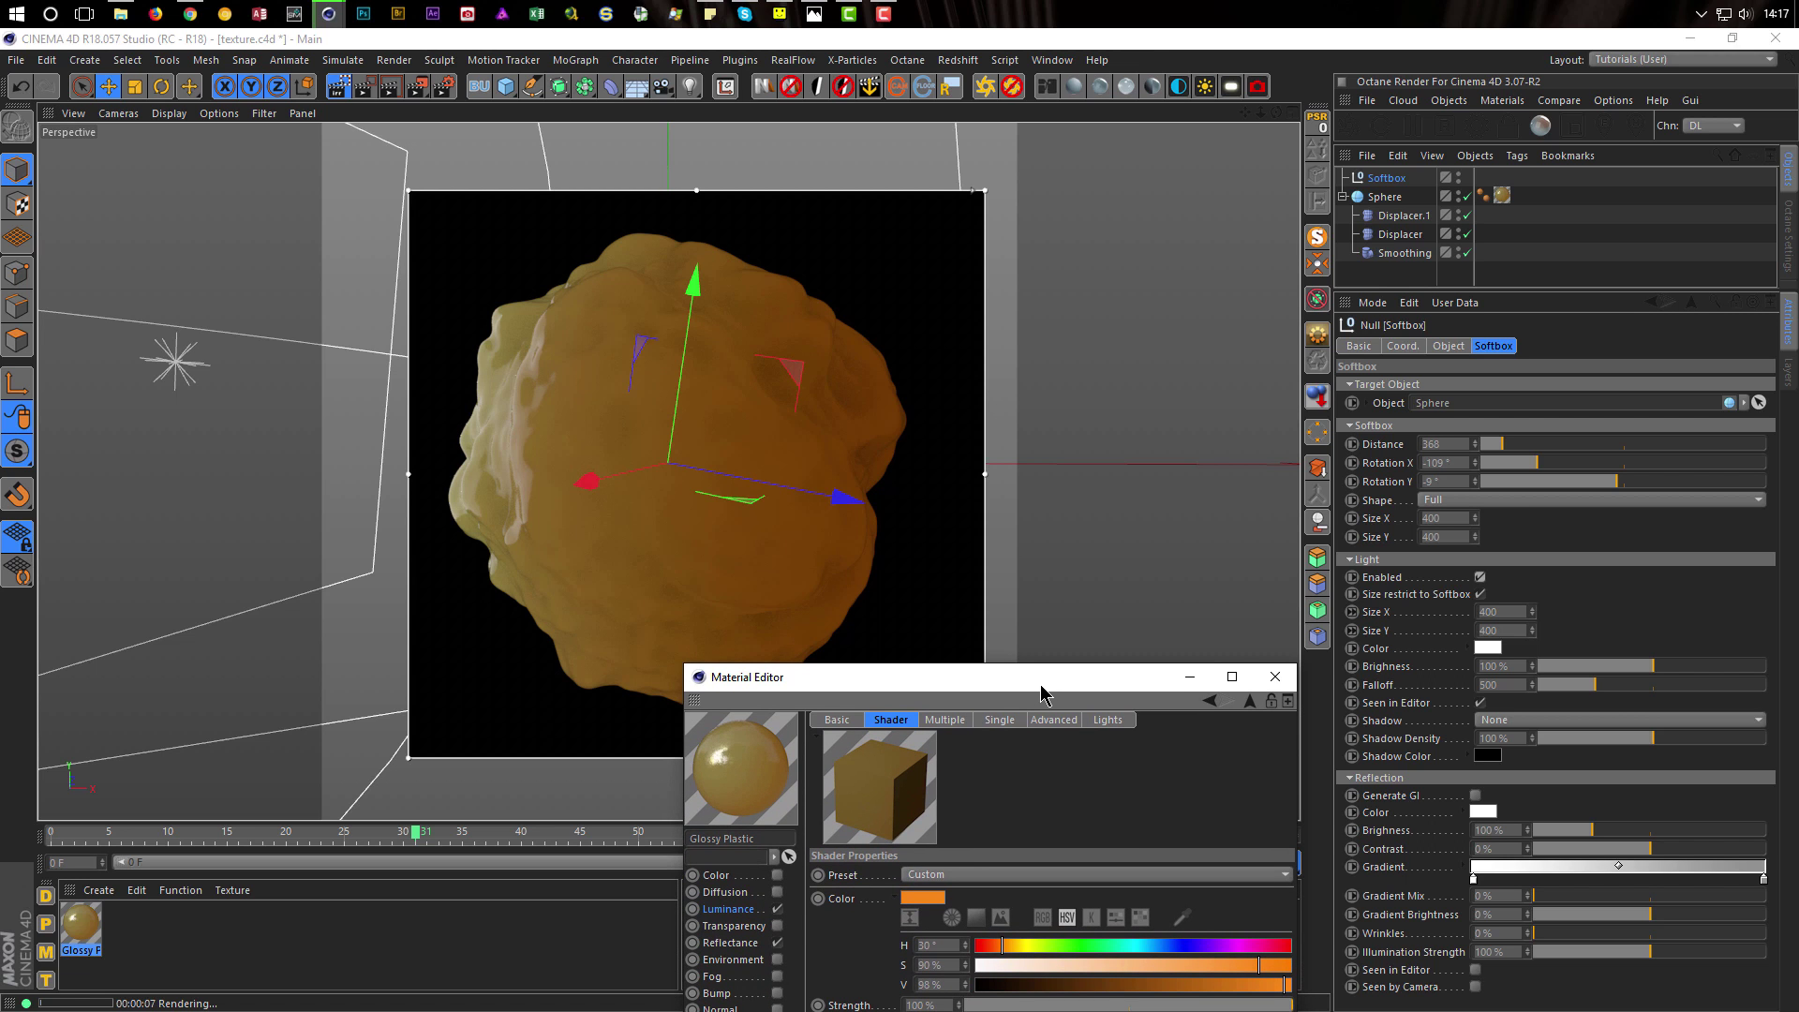
{"action": "left_click_drag", "start_coordinate": [1041, 685], "coordinate": [1124, 358]}
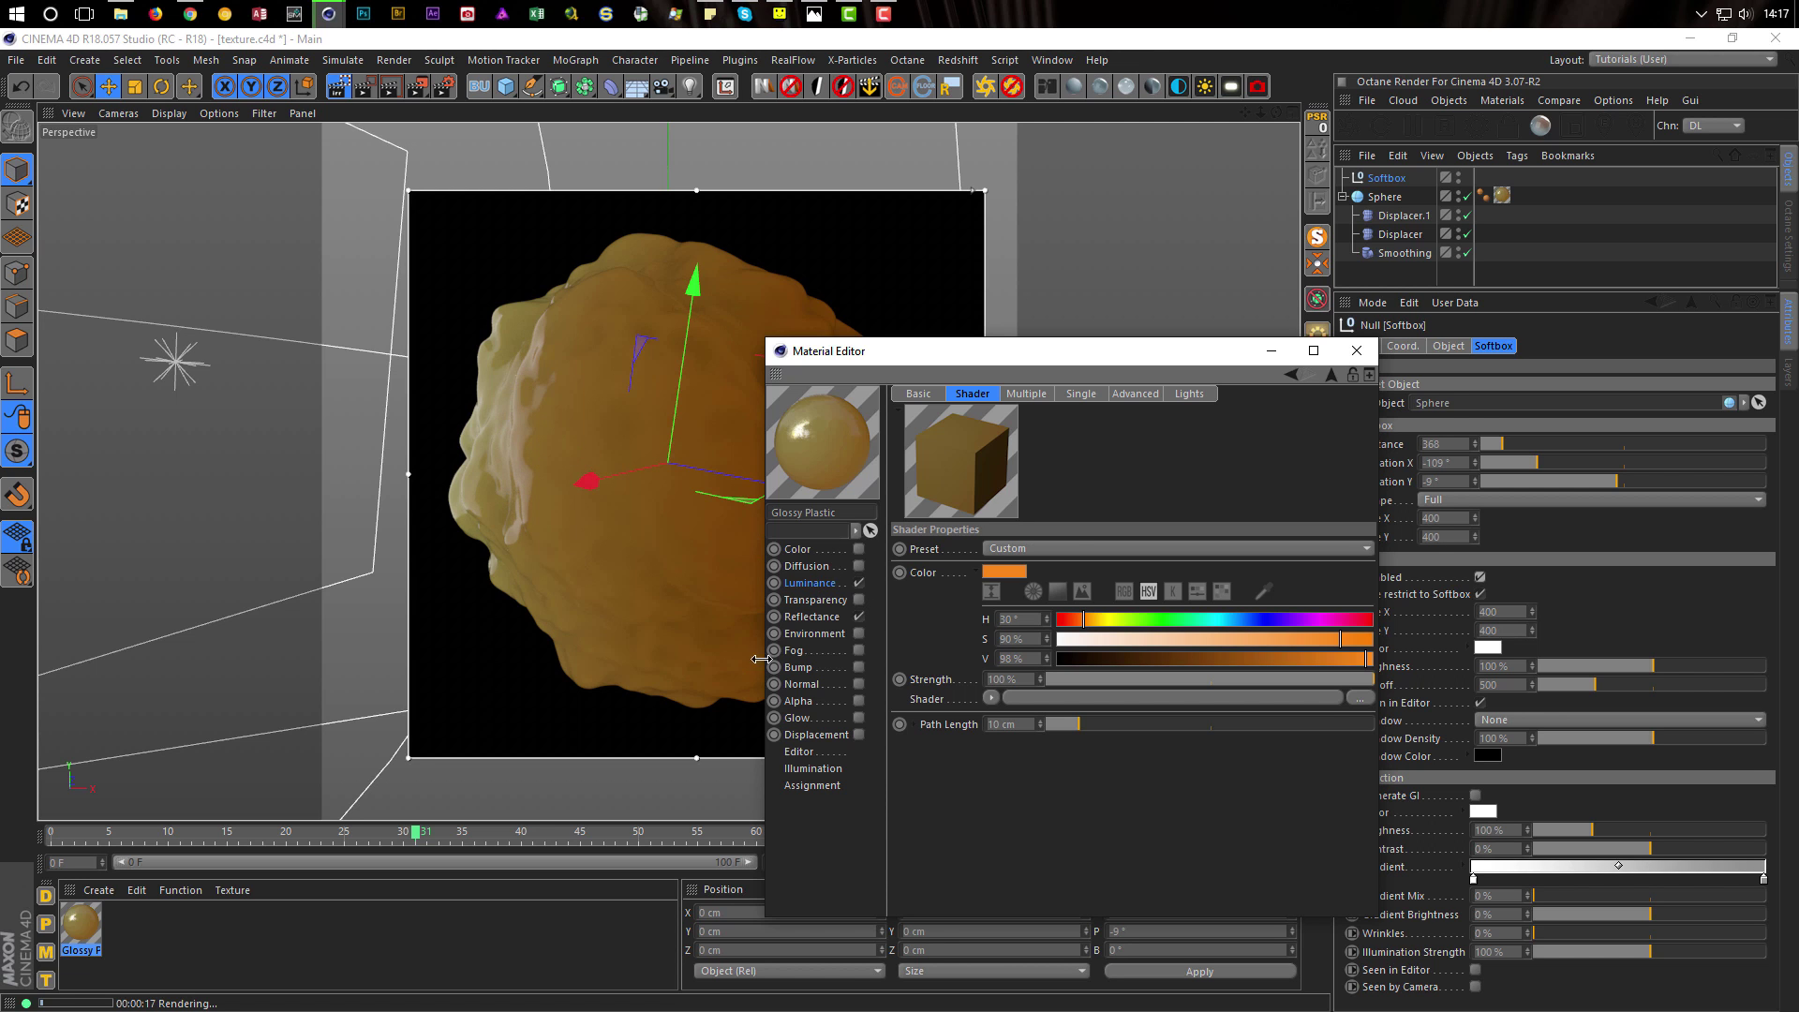
{"action": "left_click", "coordinate": [811, 617]}
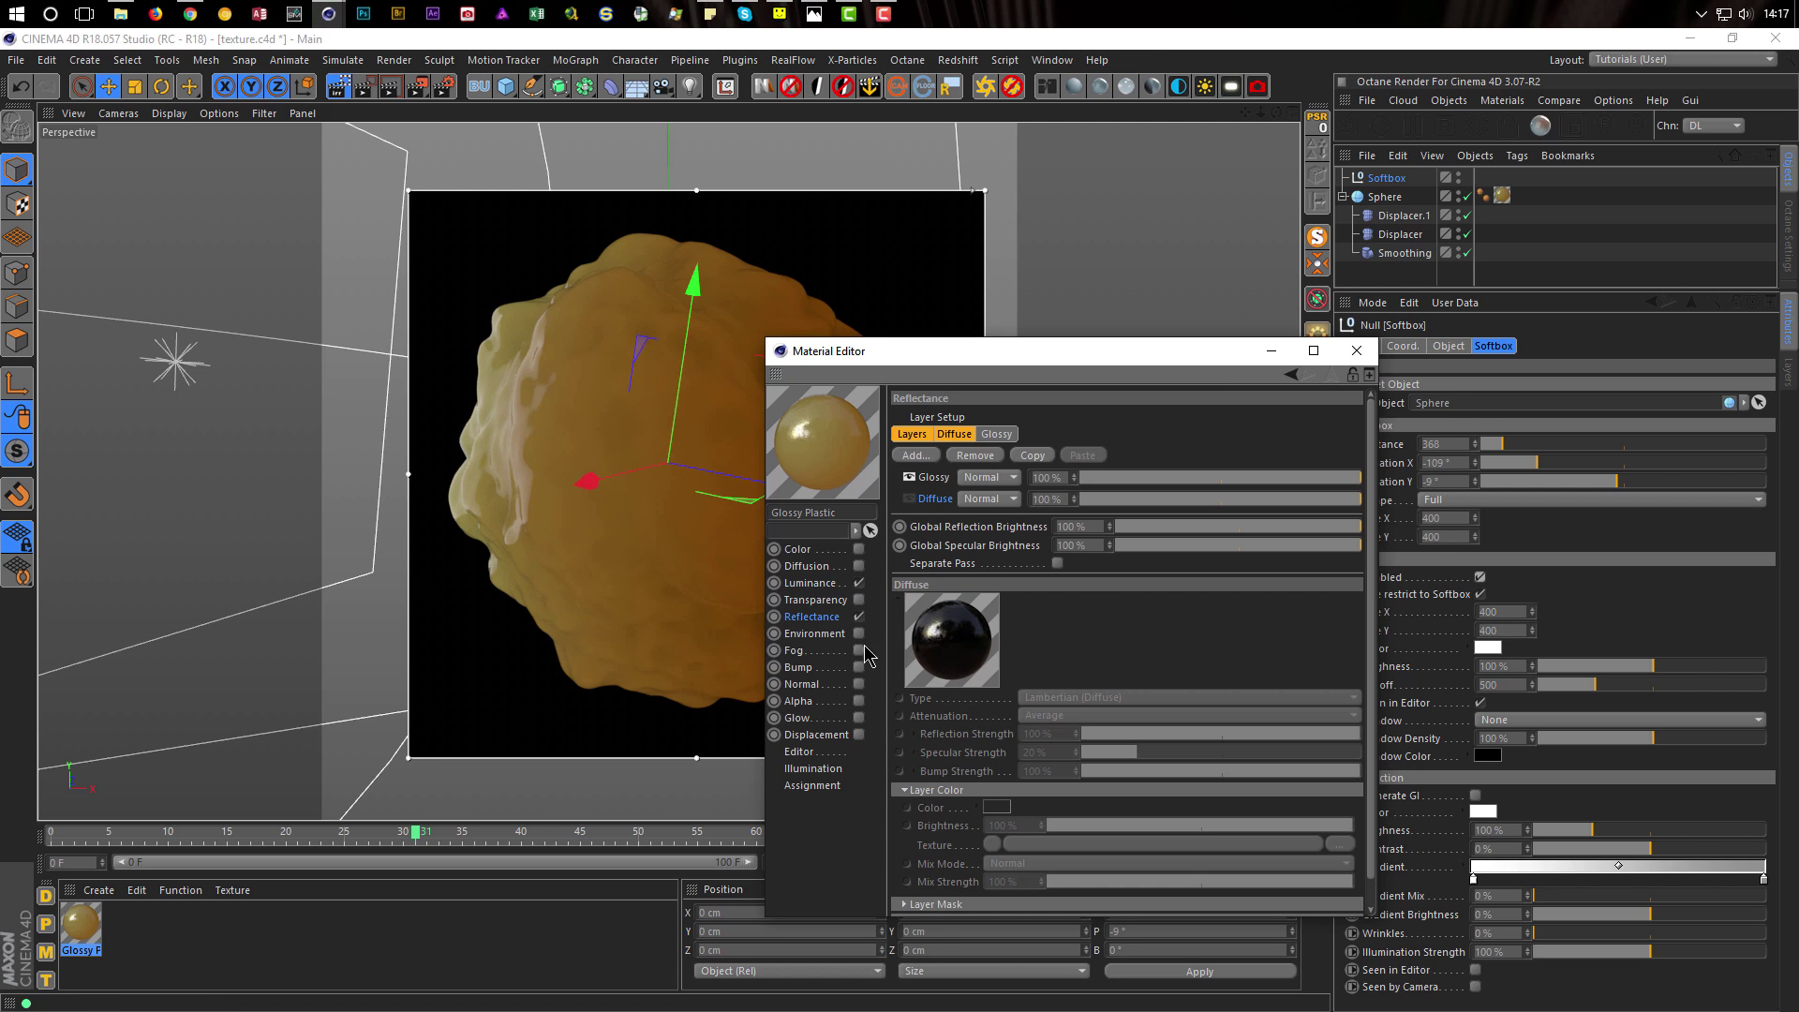
{"action": "left_click", "coordinate": [934, 477]}
{"action": "left_click_drag", "start_coordinate": [1080, 736], "coordinate": [1215, 747]}
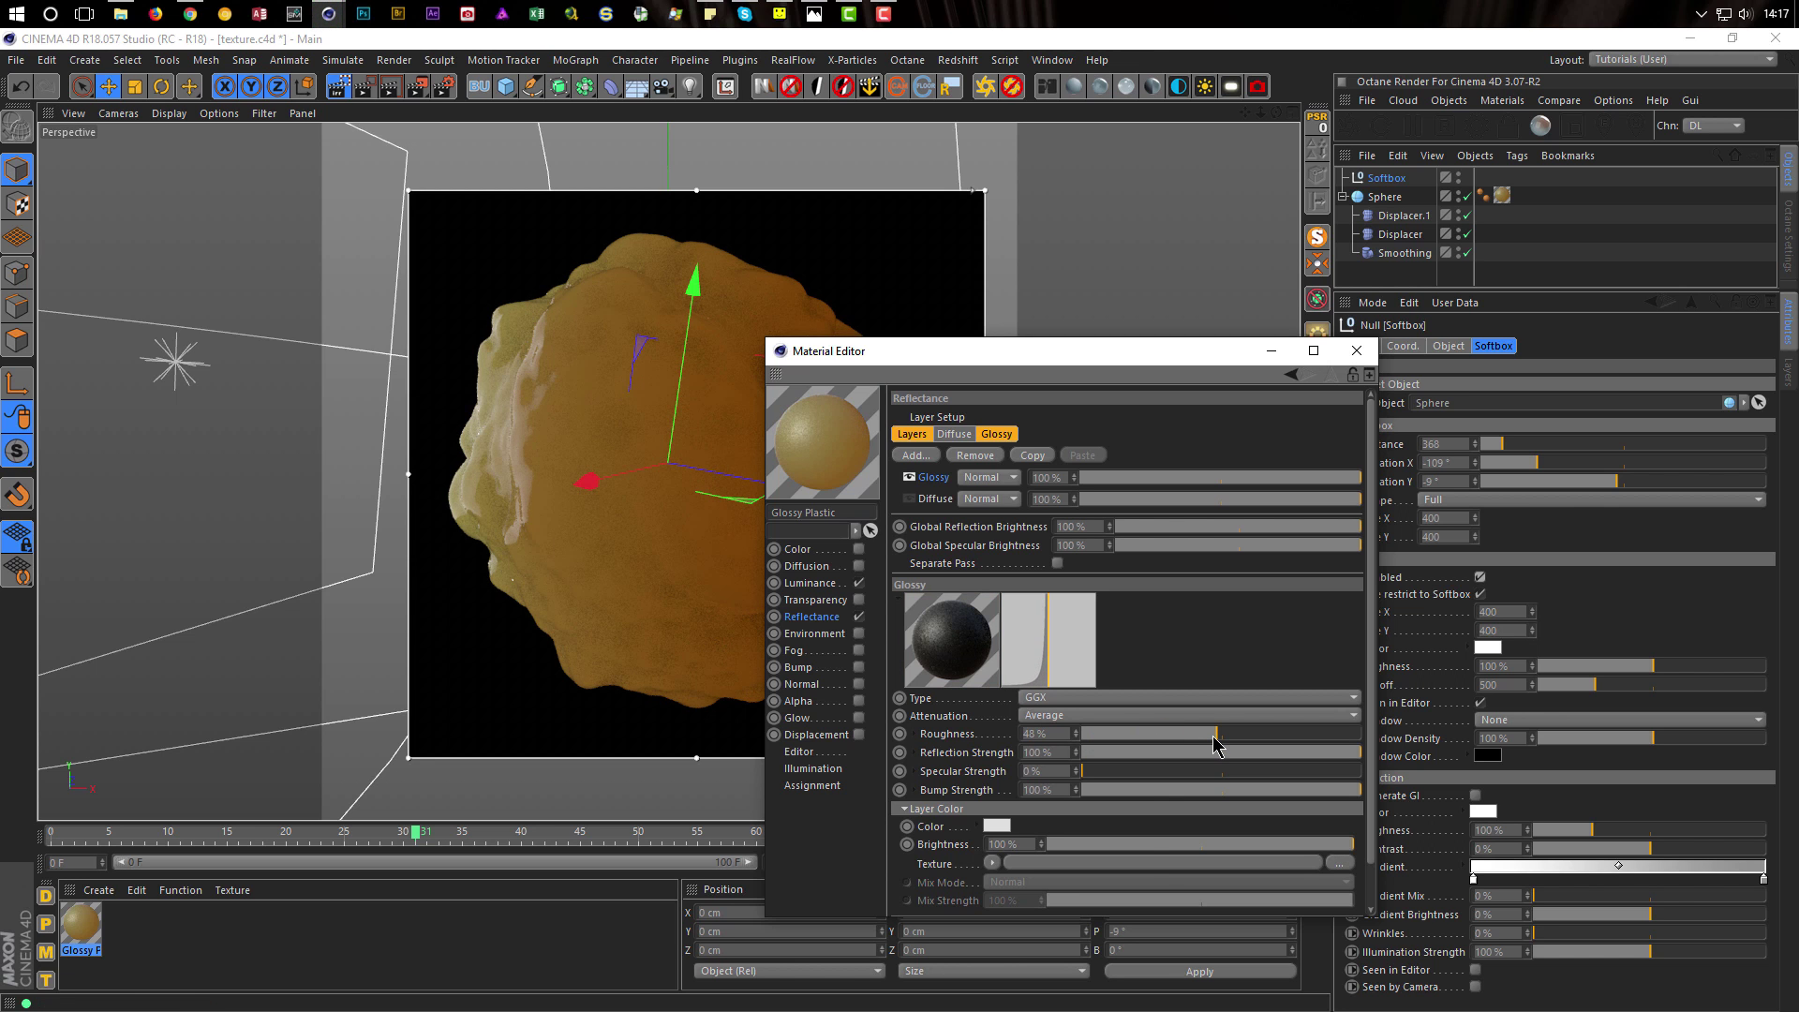
{"action": "left_click_drag", "start_coordinate": [1215, 747], "coordinate": [1208, 737]}
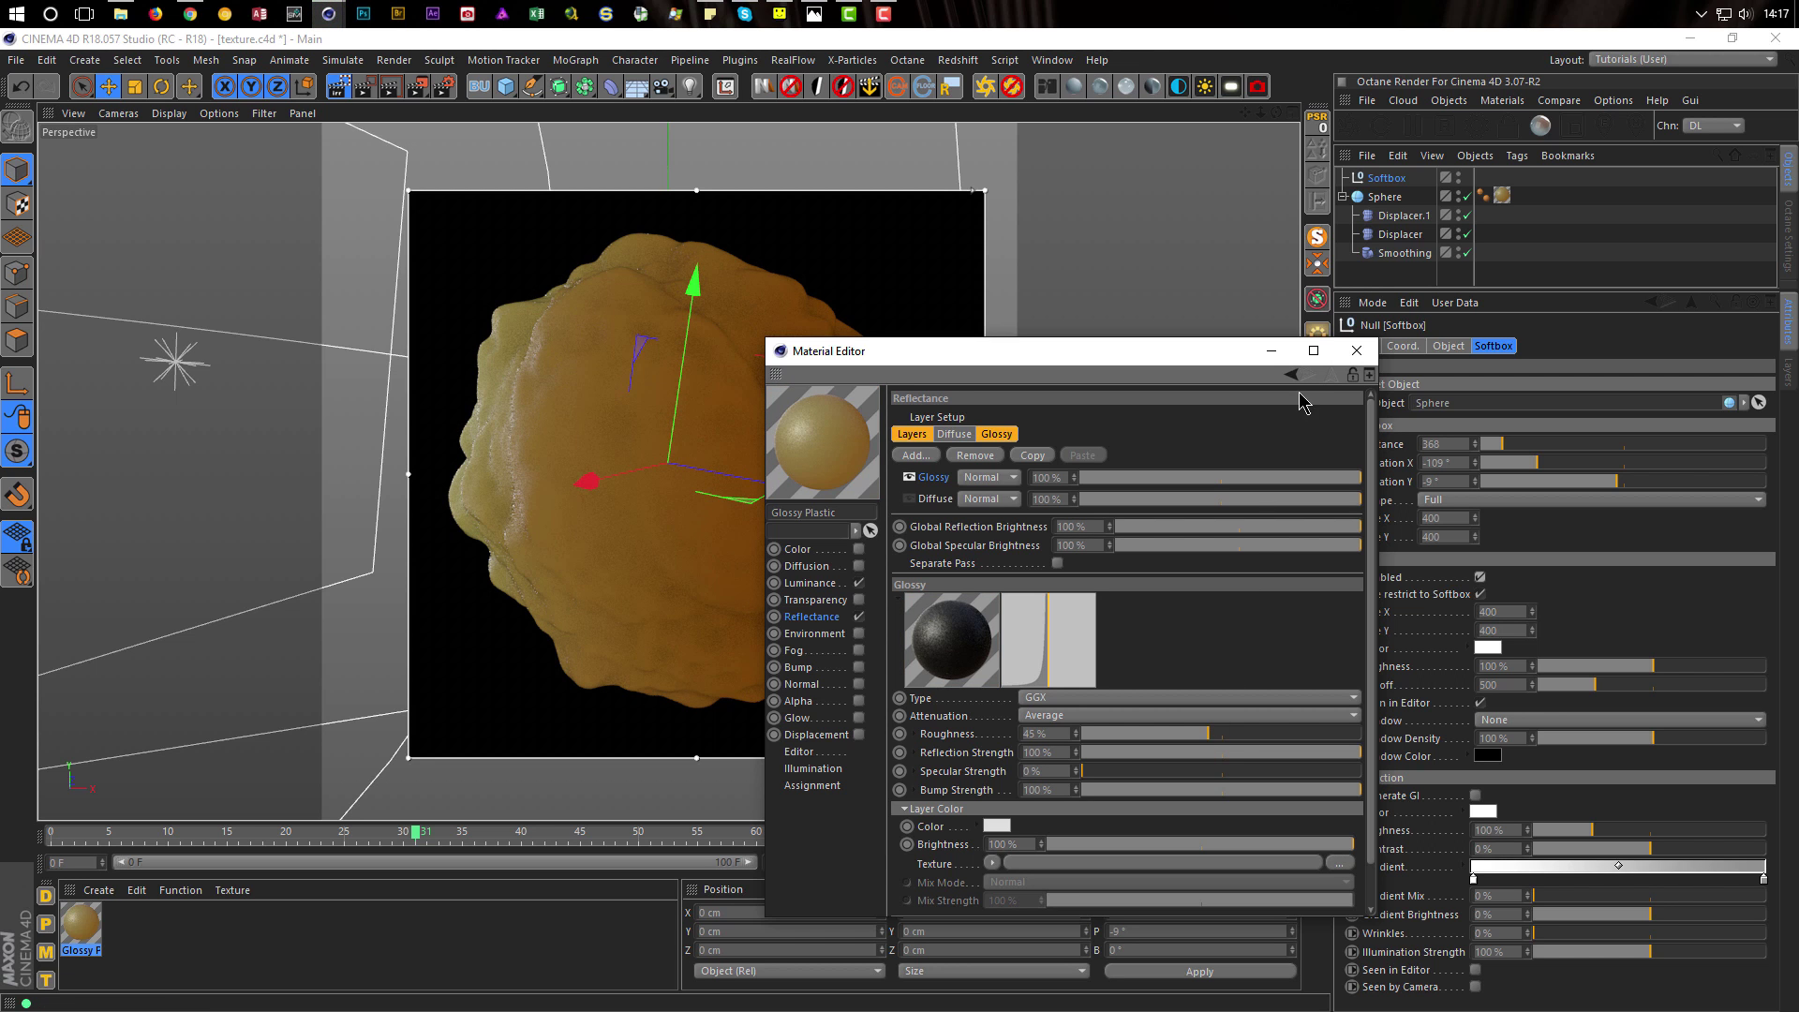
{"action": "left_click_drag", "start_coordinate": [1227, 362], "coordinate": [1055, 868]}
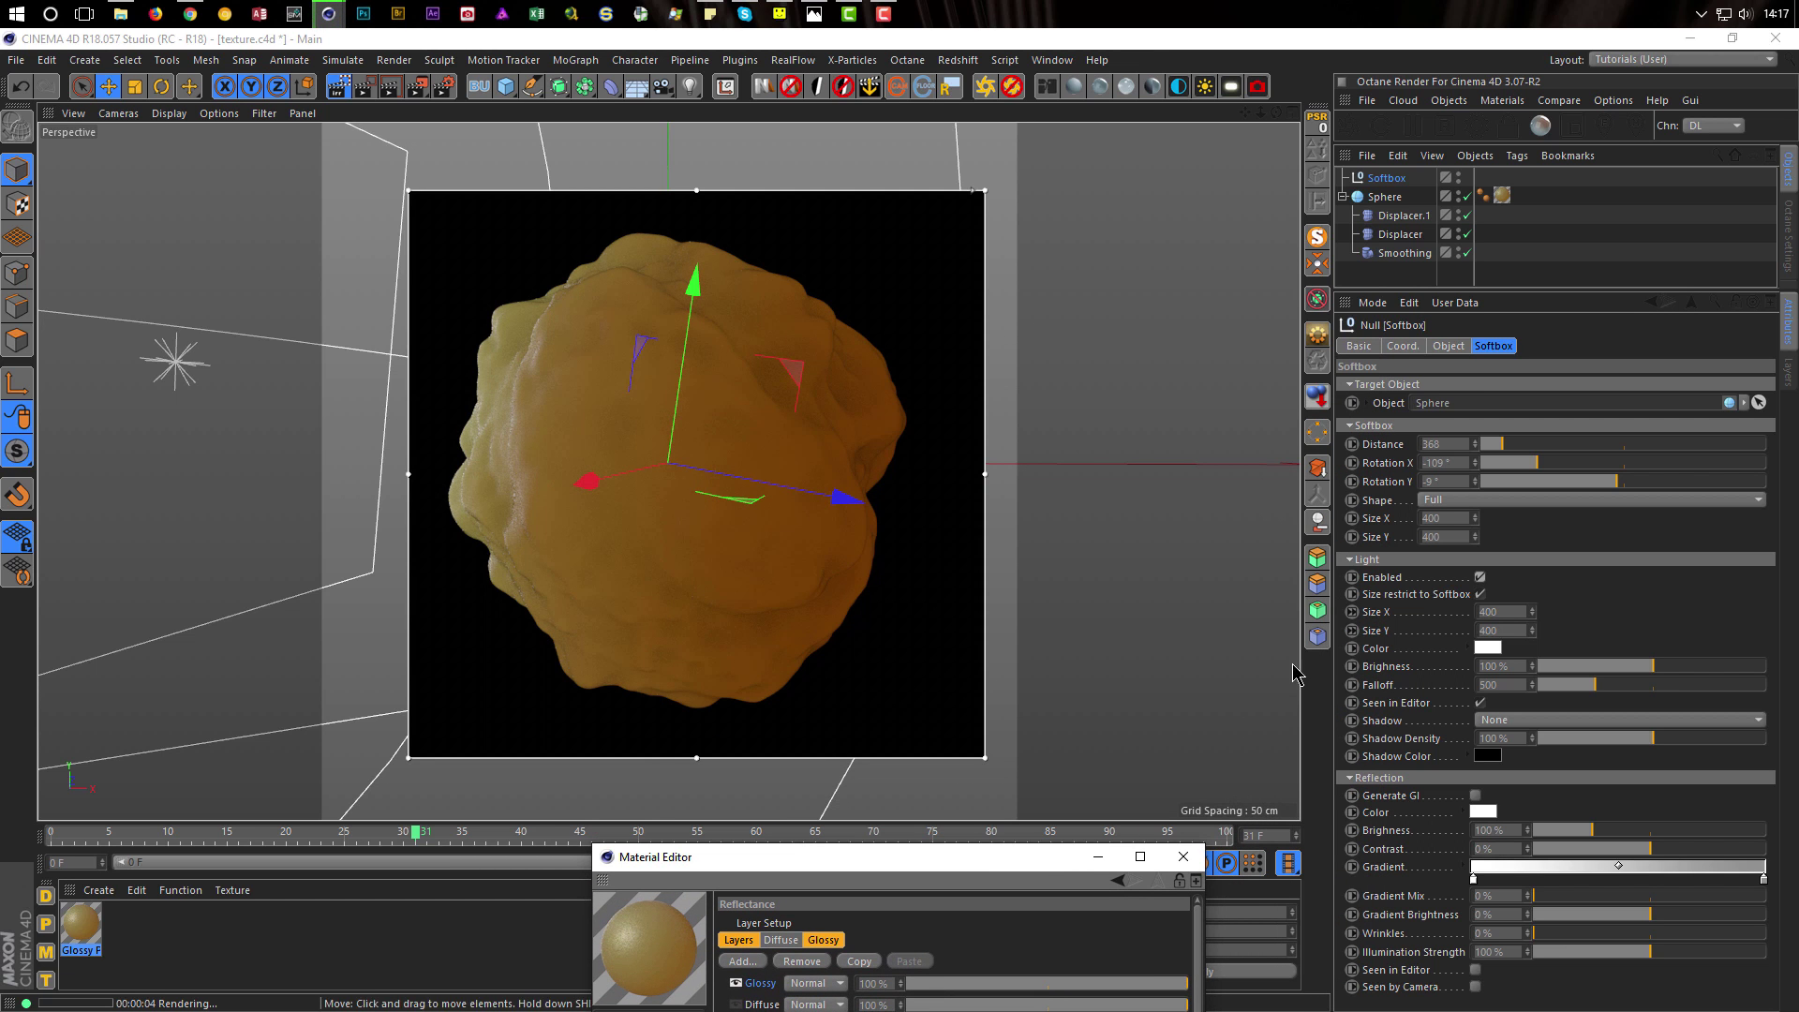
Disable the softbox's light and make Low GI the active render setting
{"action": "left_click", "coordinate": [1480, 578]}
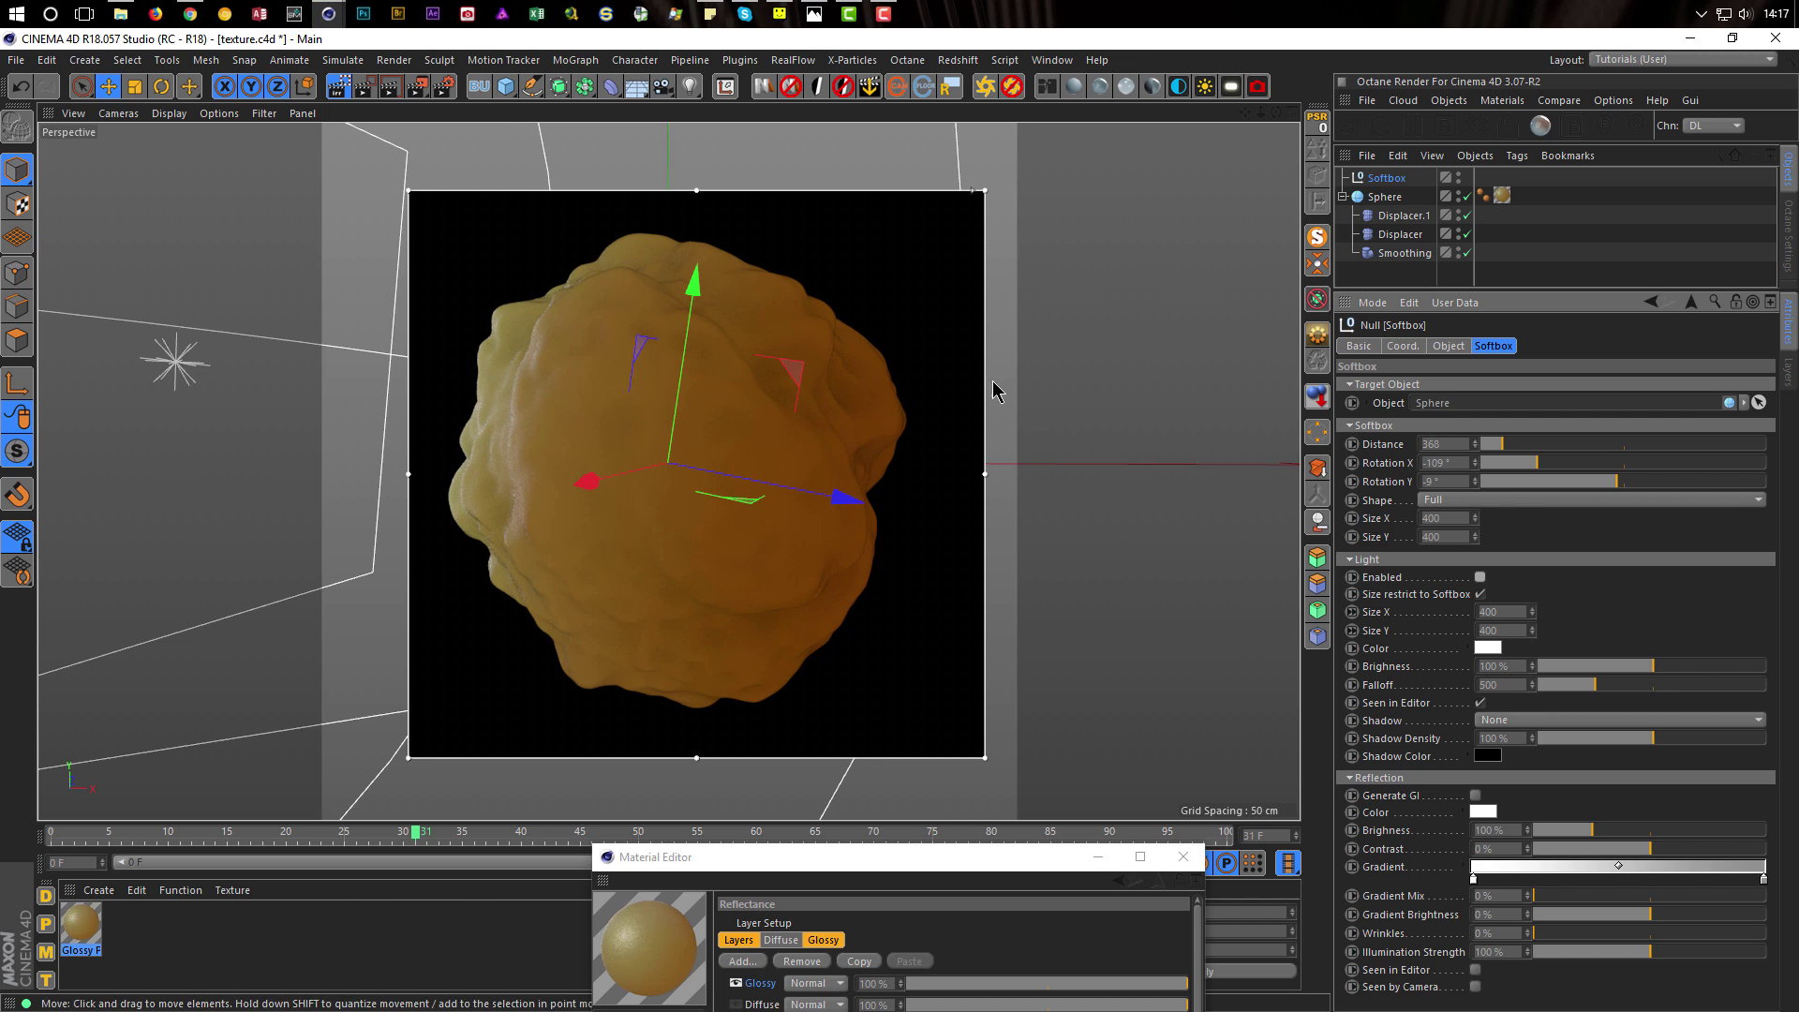
{"action": "left_click", "coordinate": [444, 87]}
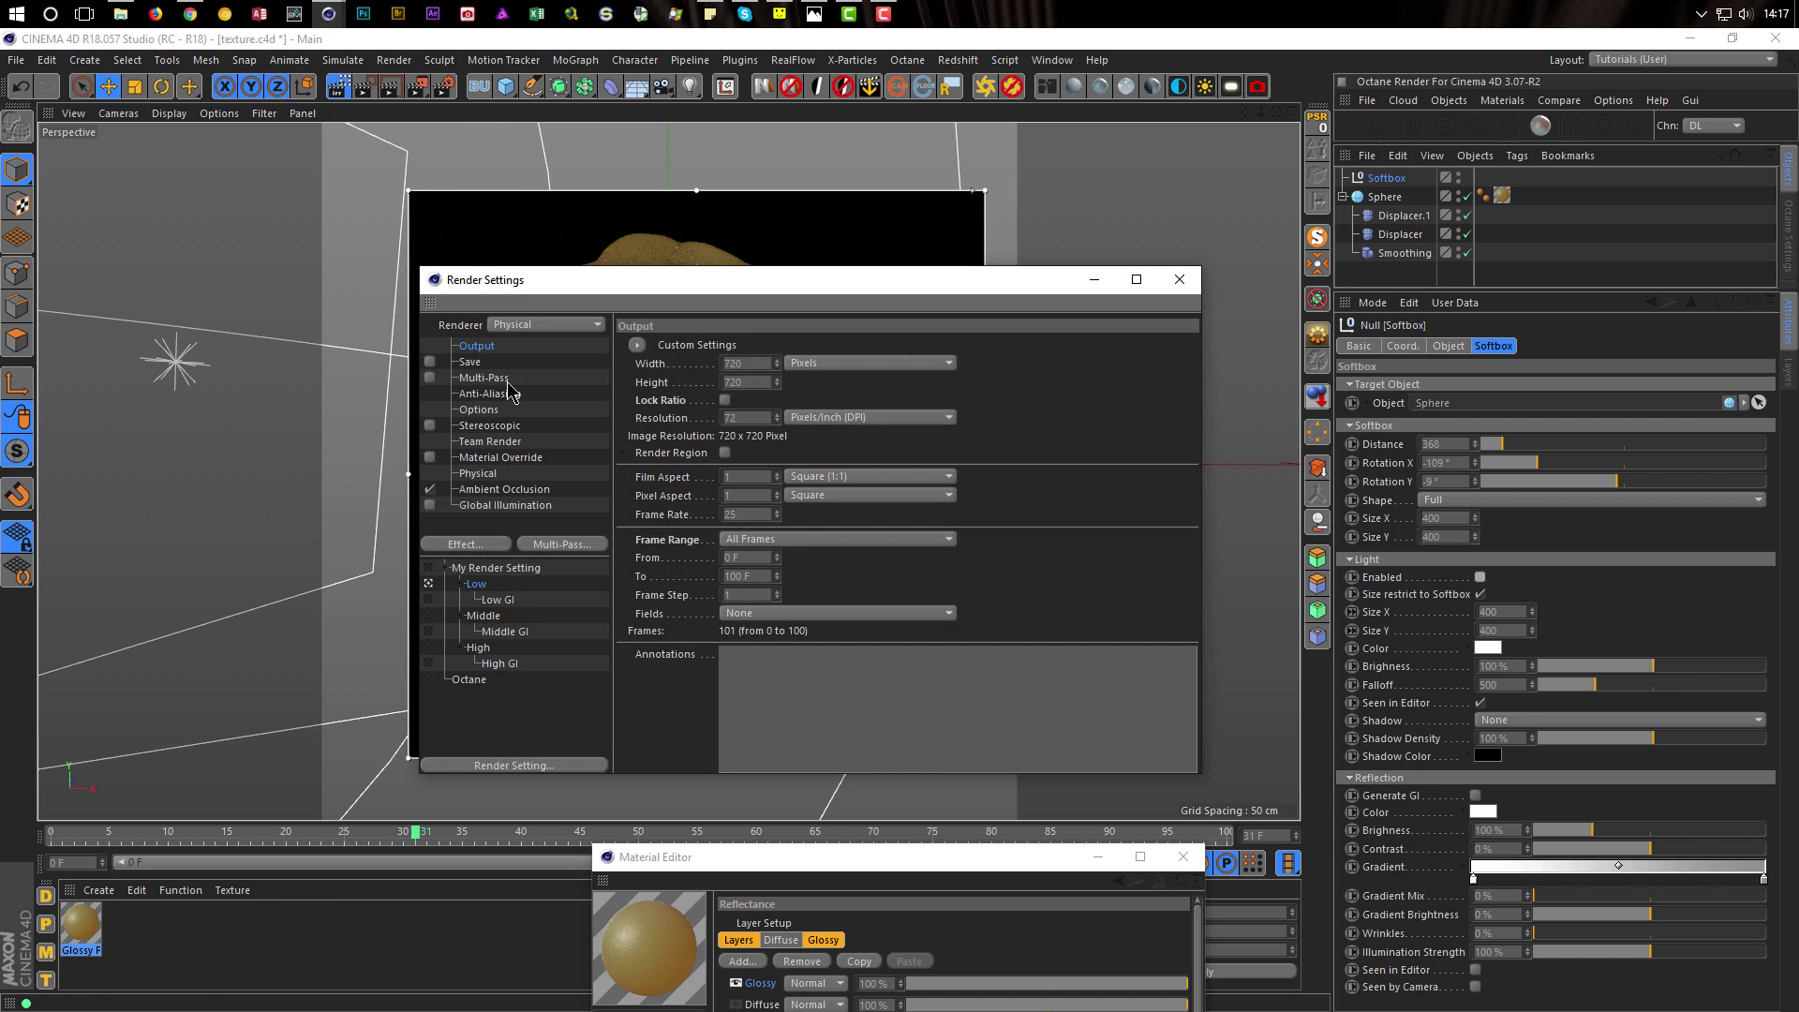
{"action": "left_click", "coordinate": [429, 599]}
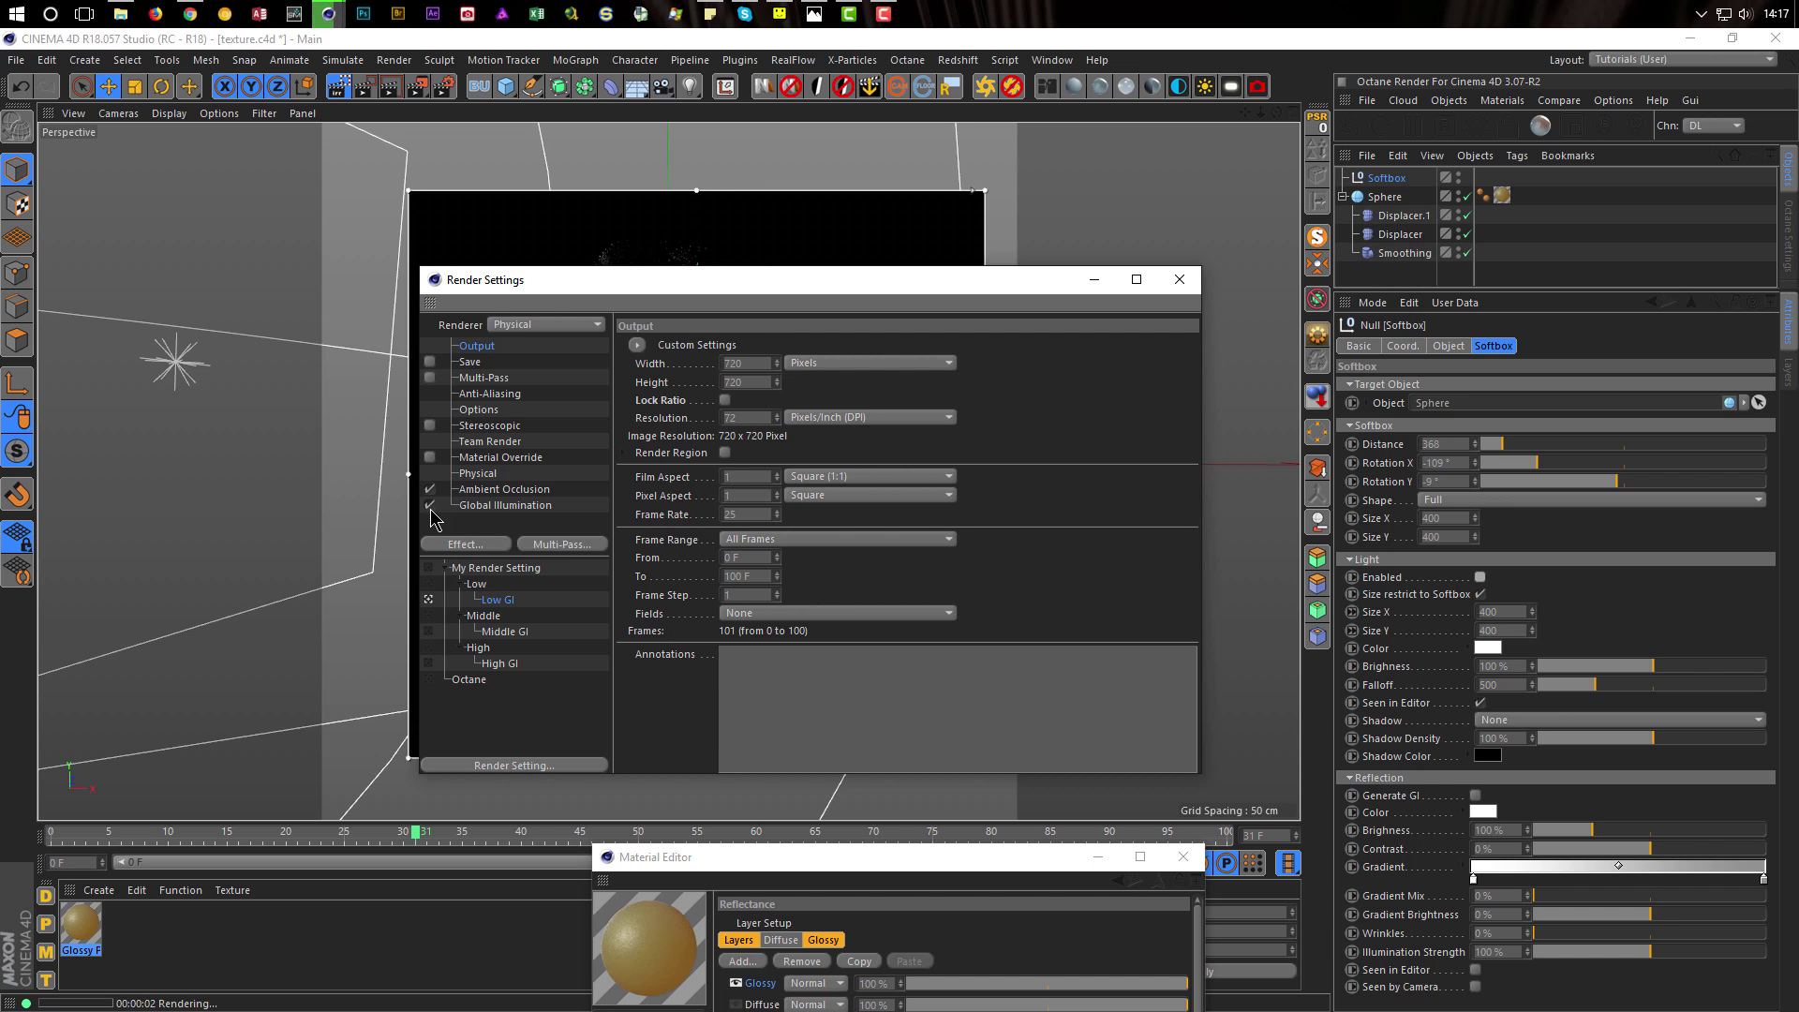
{"action": "left_click", "coordinate": [1180, 280]}
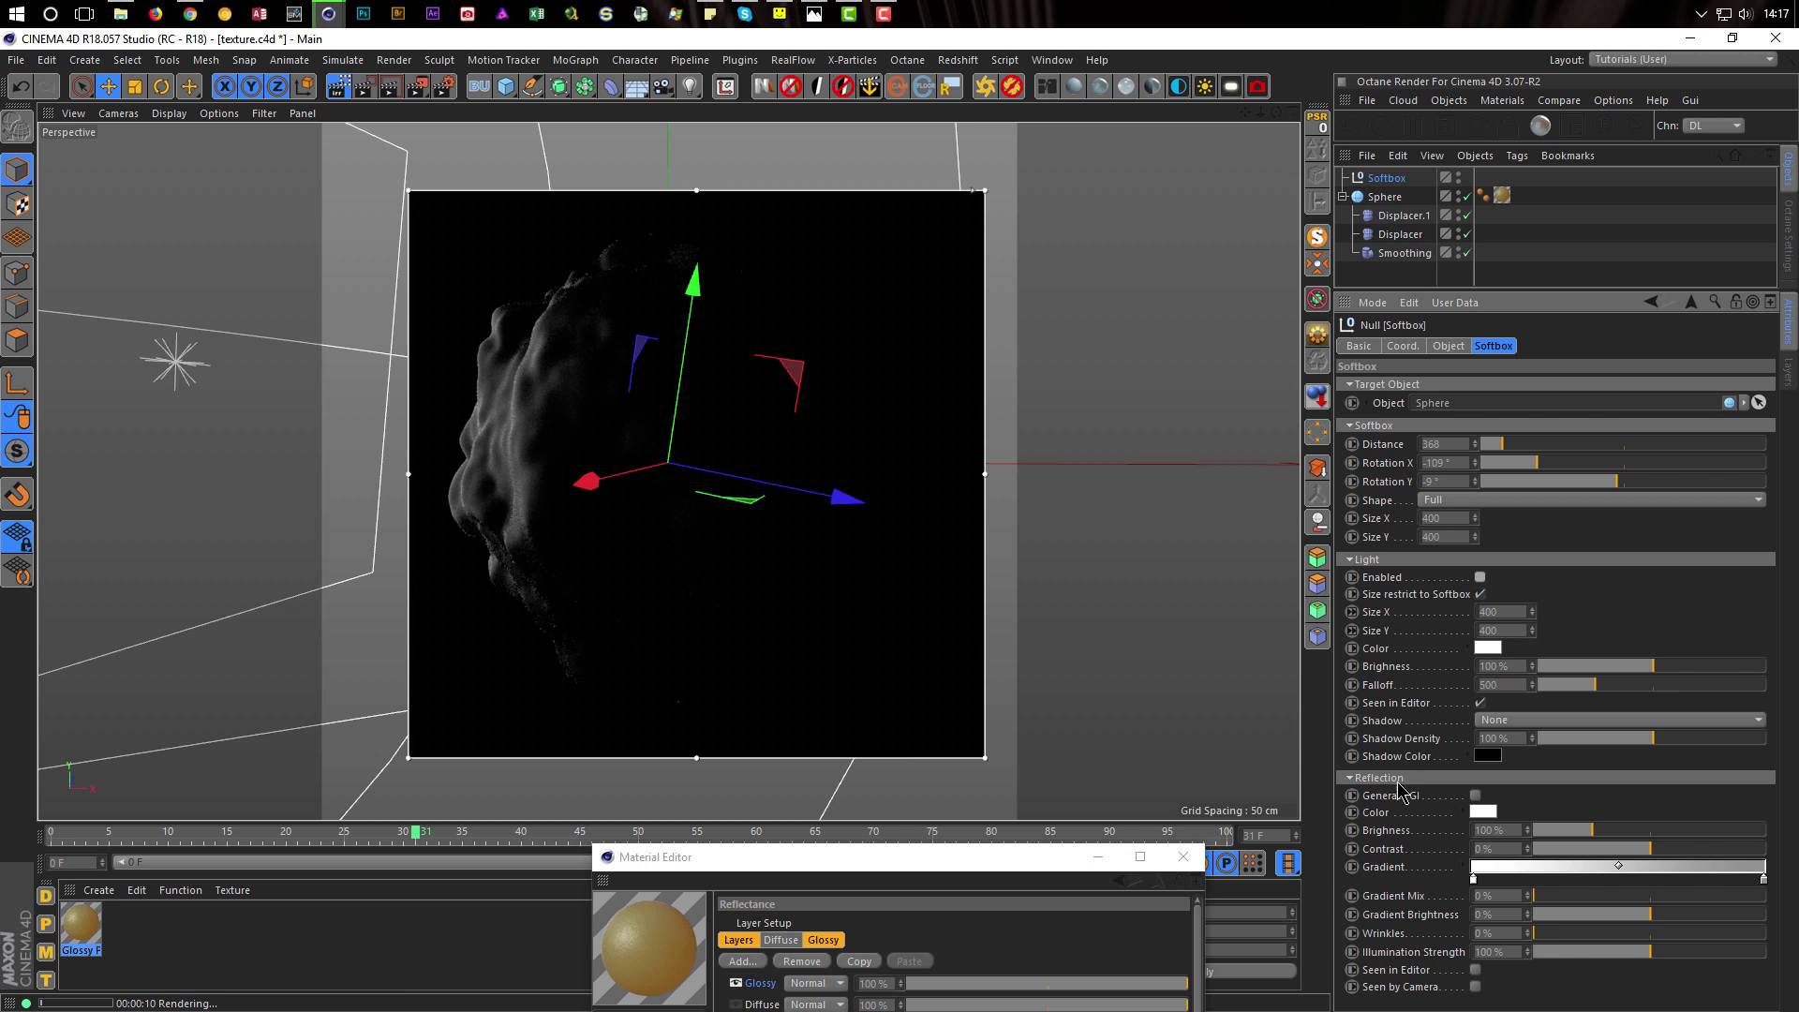
Turn on Generate GI for the softbox's reflection and set its reflection brightness to 250 %
{"action": "left_click", "coordinate": [1477, 796]}
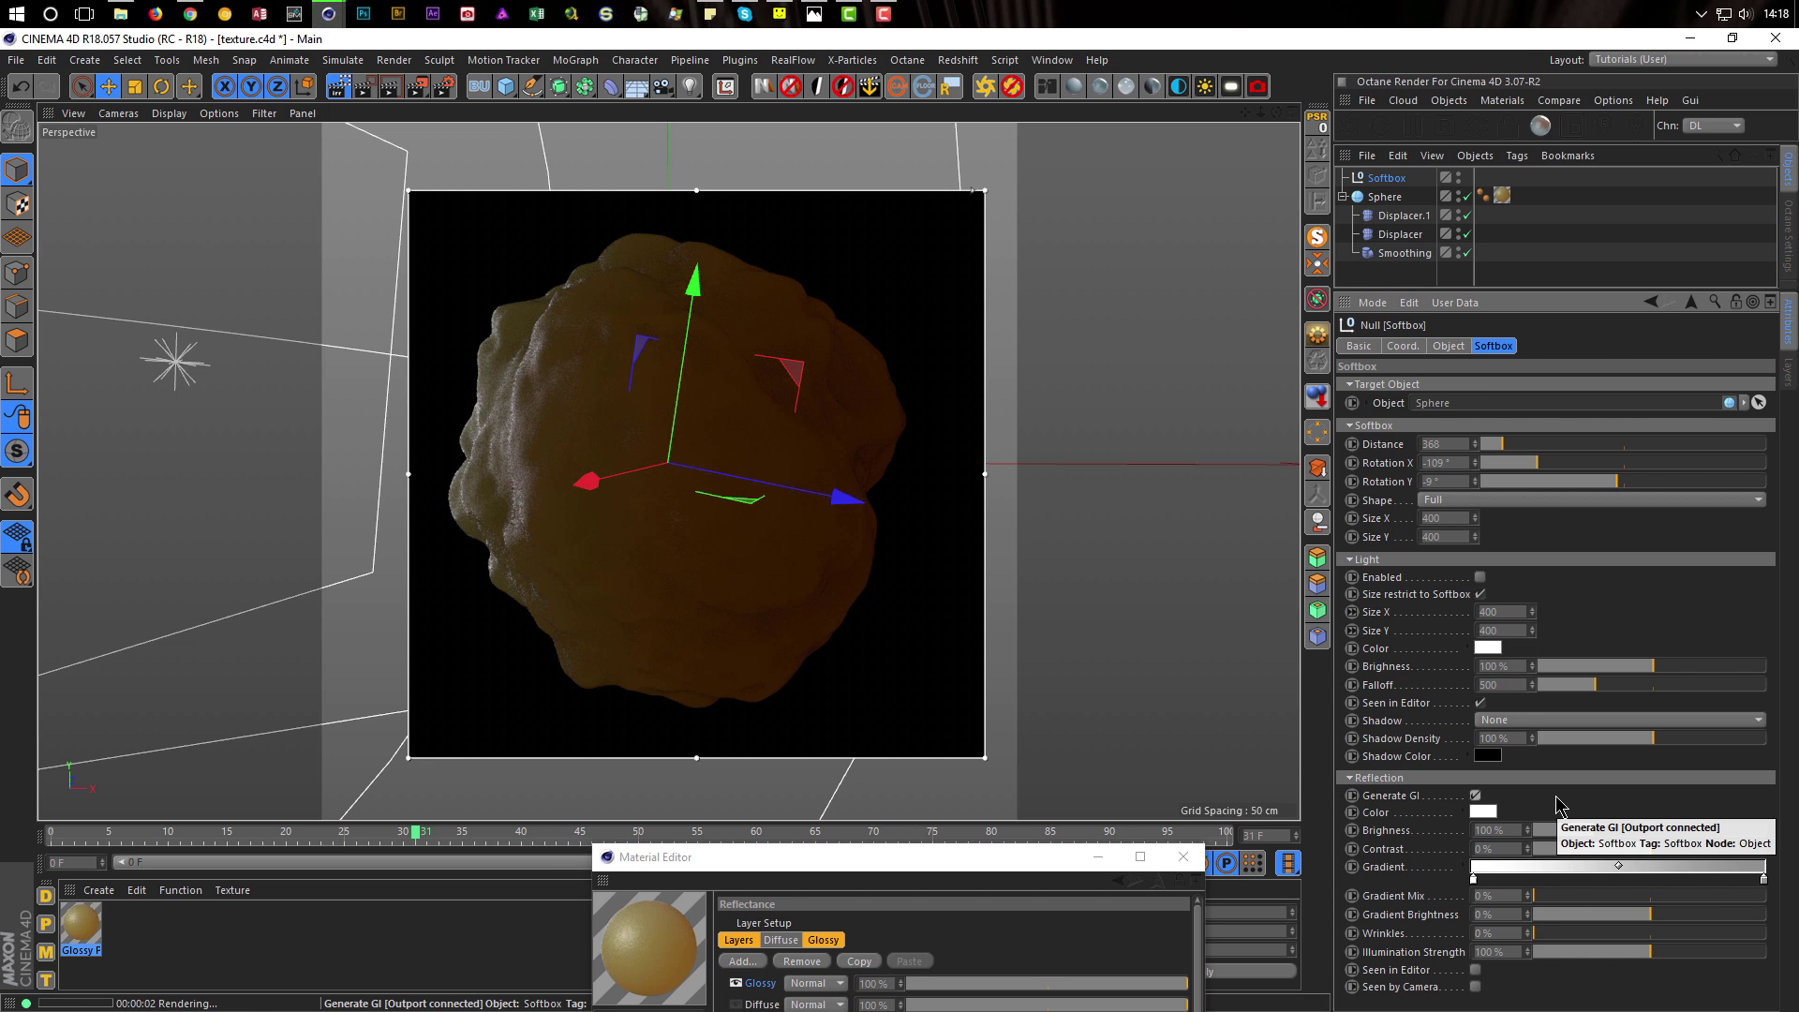
{"action": "left_click_drag", "start_coordinate": [1507, 833], "coordinate": [1450, 853]}
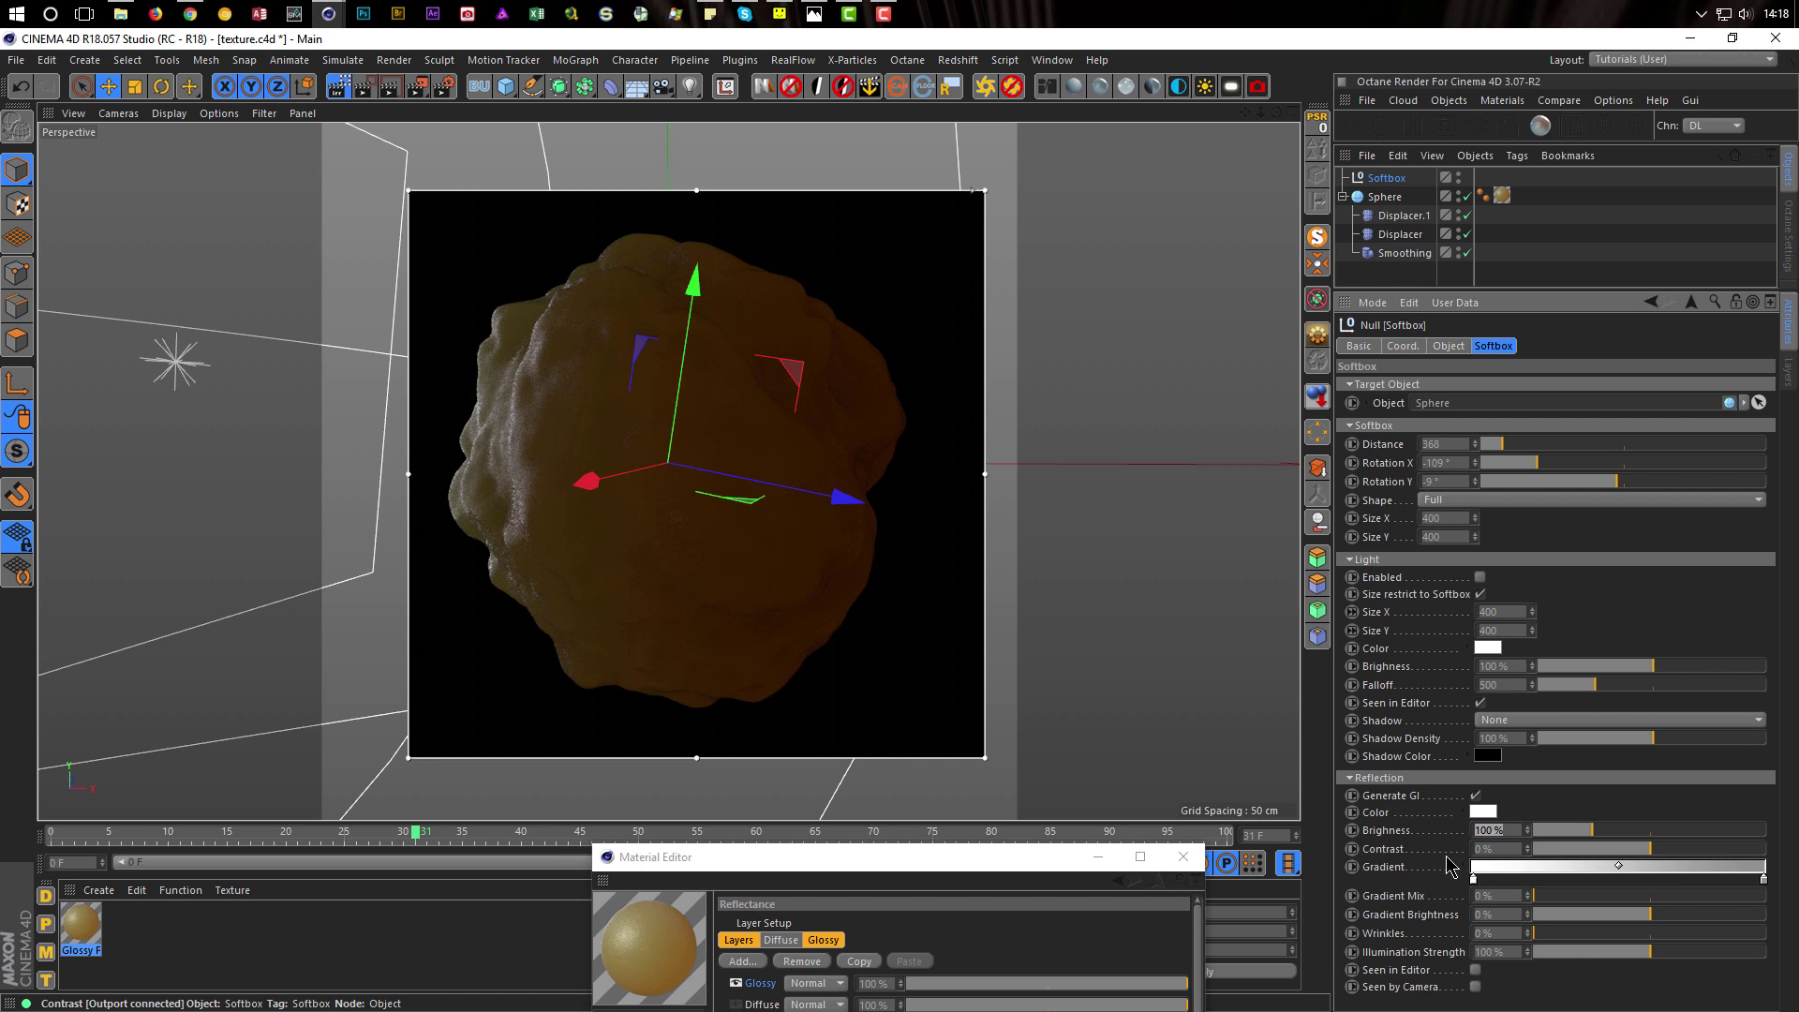
{"action": "type", "text": "250"}
{"action": "key", "text": "Return"}
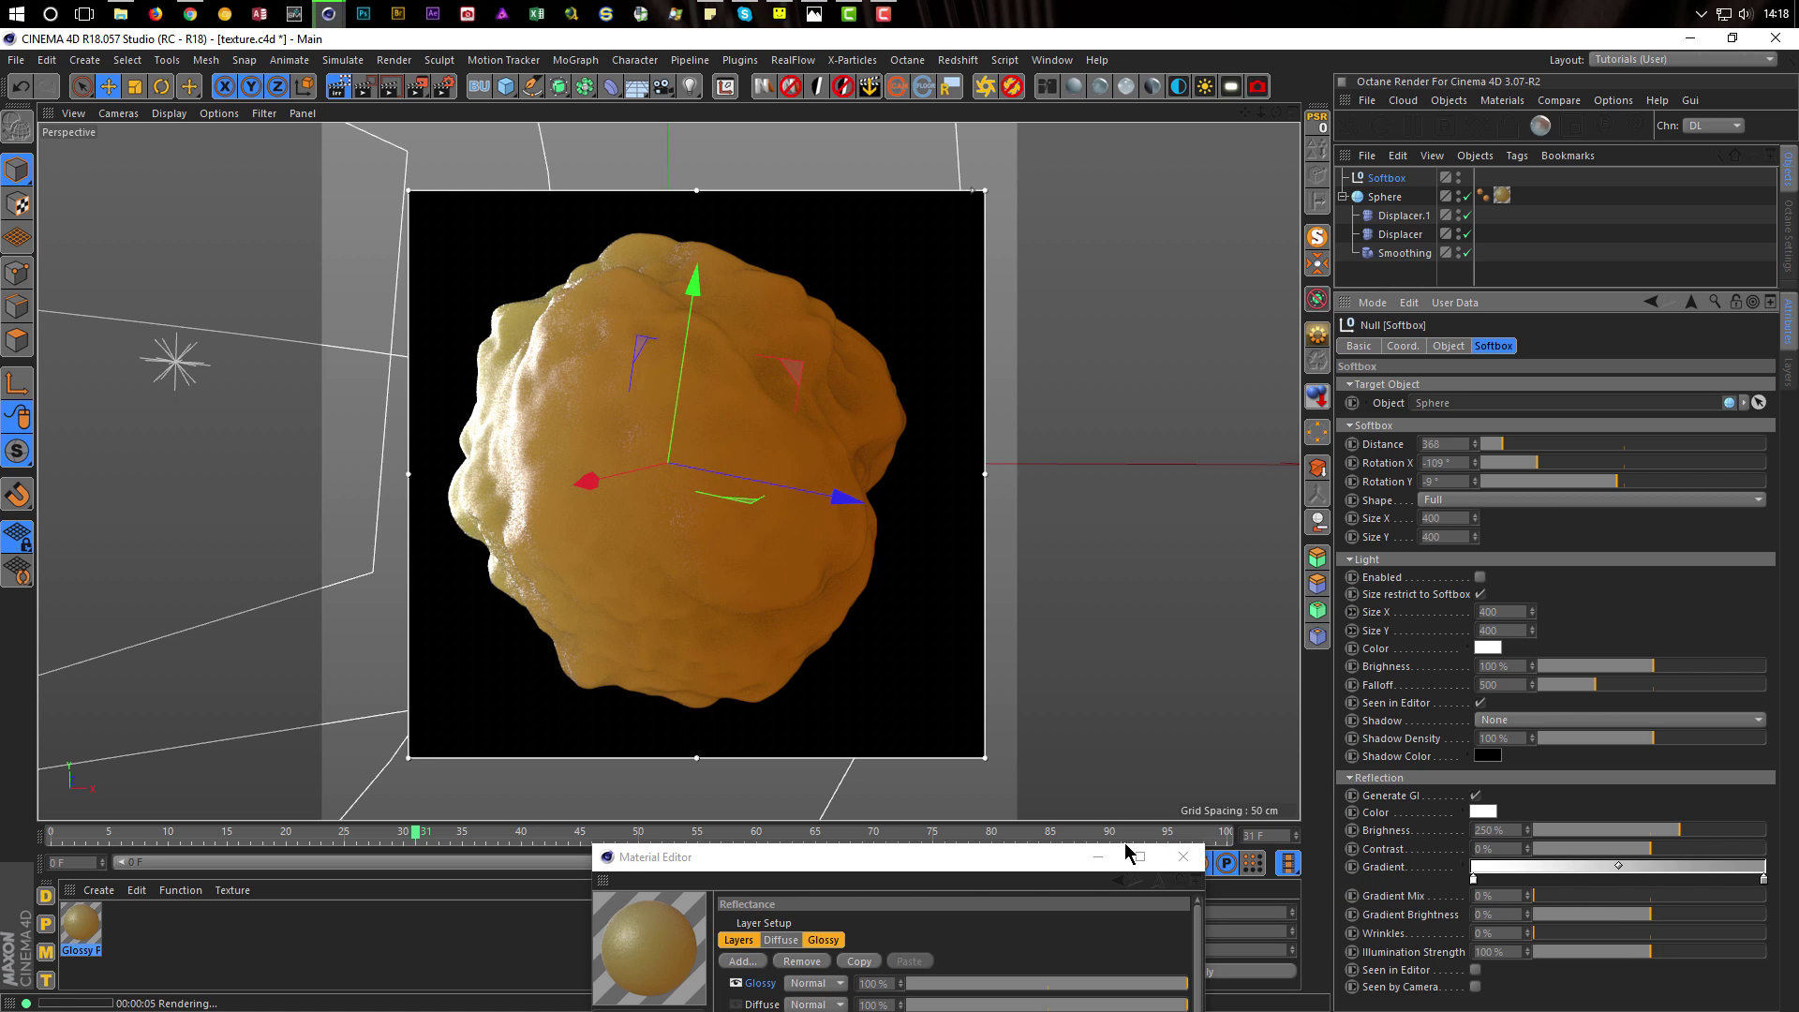
Set the luminance subsurface shader's Path Length to 2 cm, reduce it to 1 cm, and close the Material Editor
{"action": "left_click_drag", "start_coordinate": [1052, 863], "coordinate": [1384, 391]}
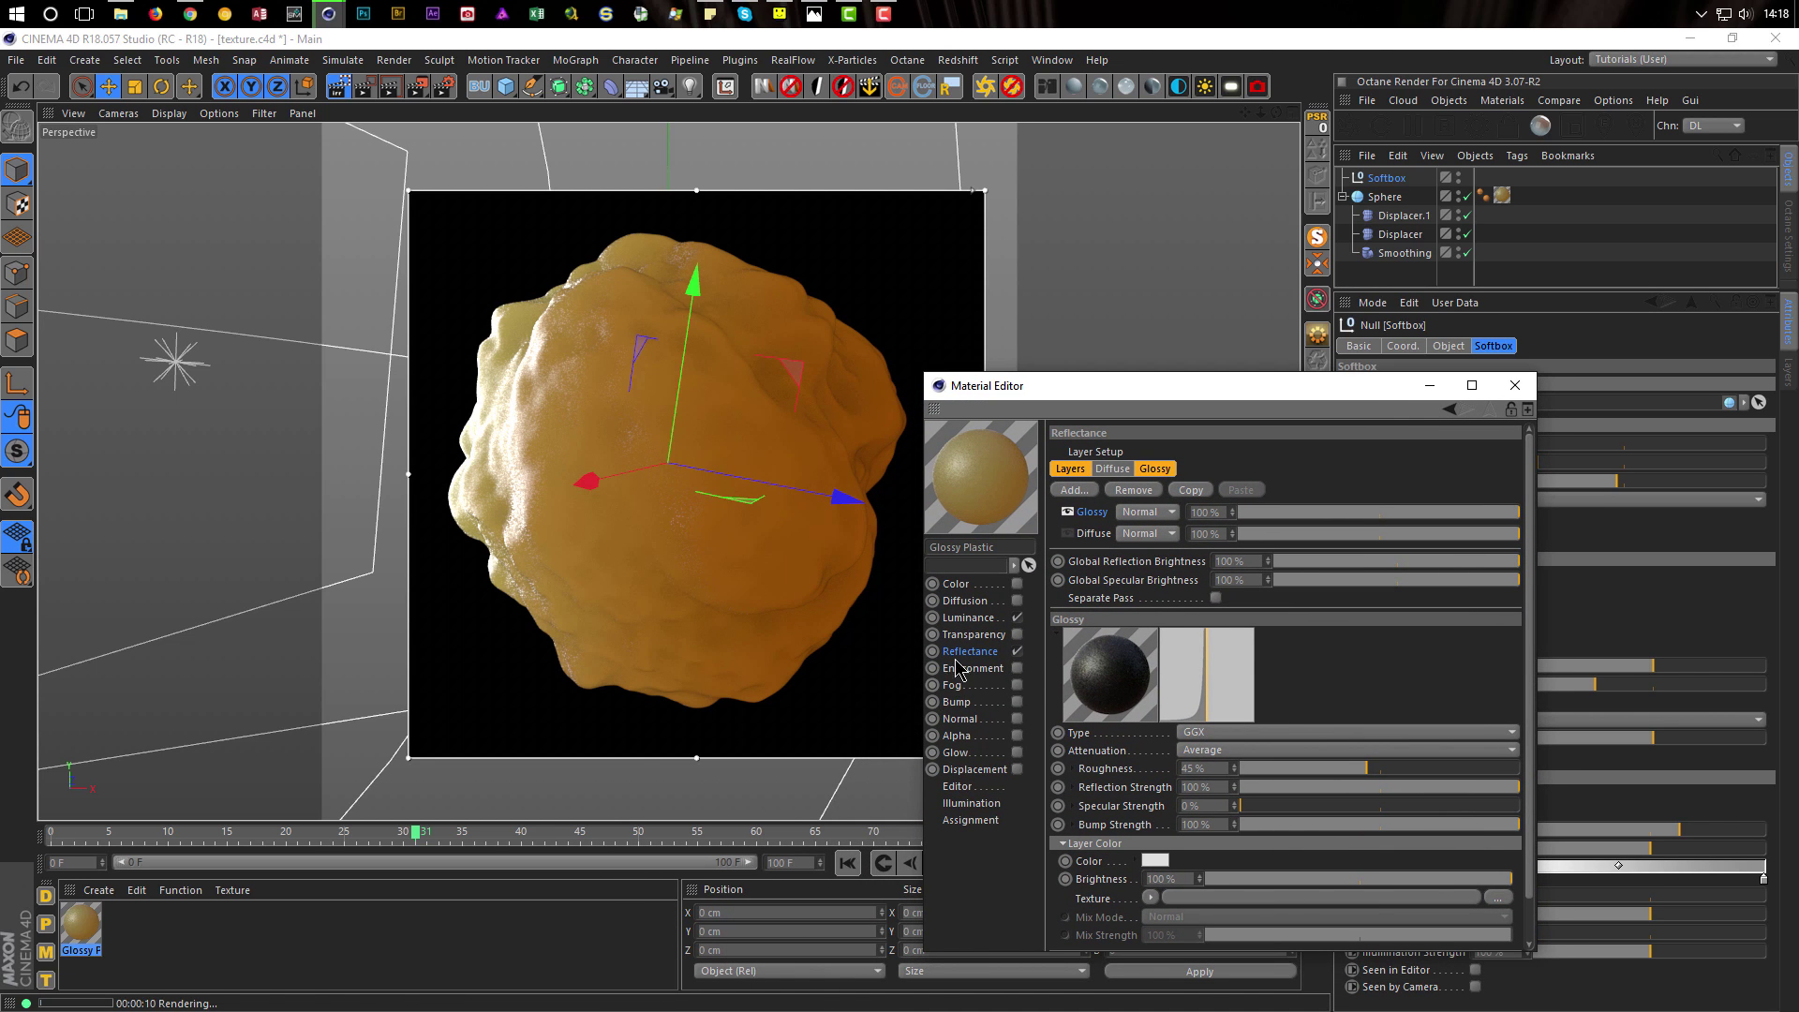
{"action": "left_click", "coordinate": [969, 620]}
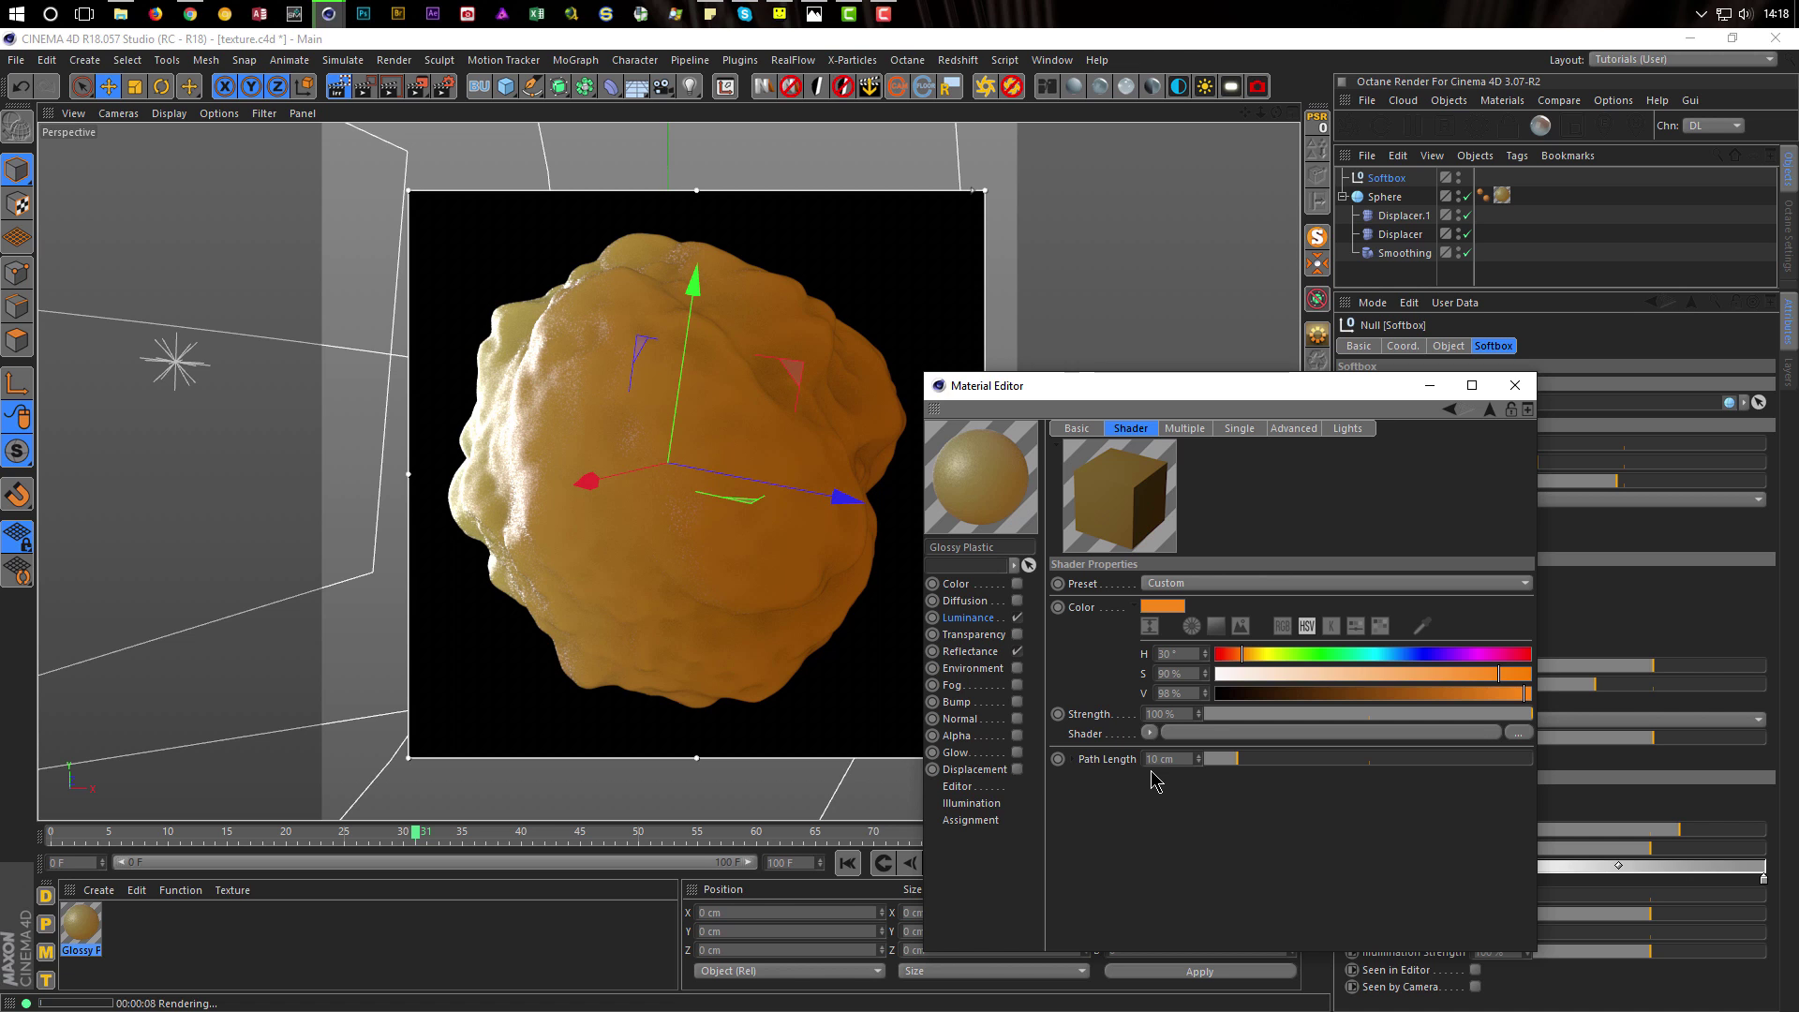
{"action": "left_click", "coordinate": [1181, 759]}
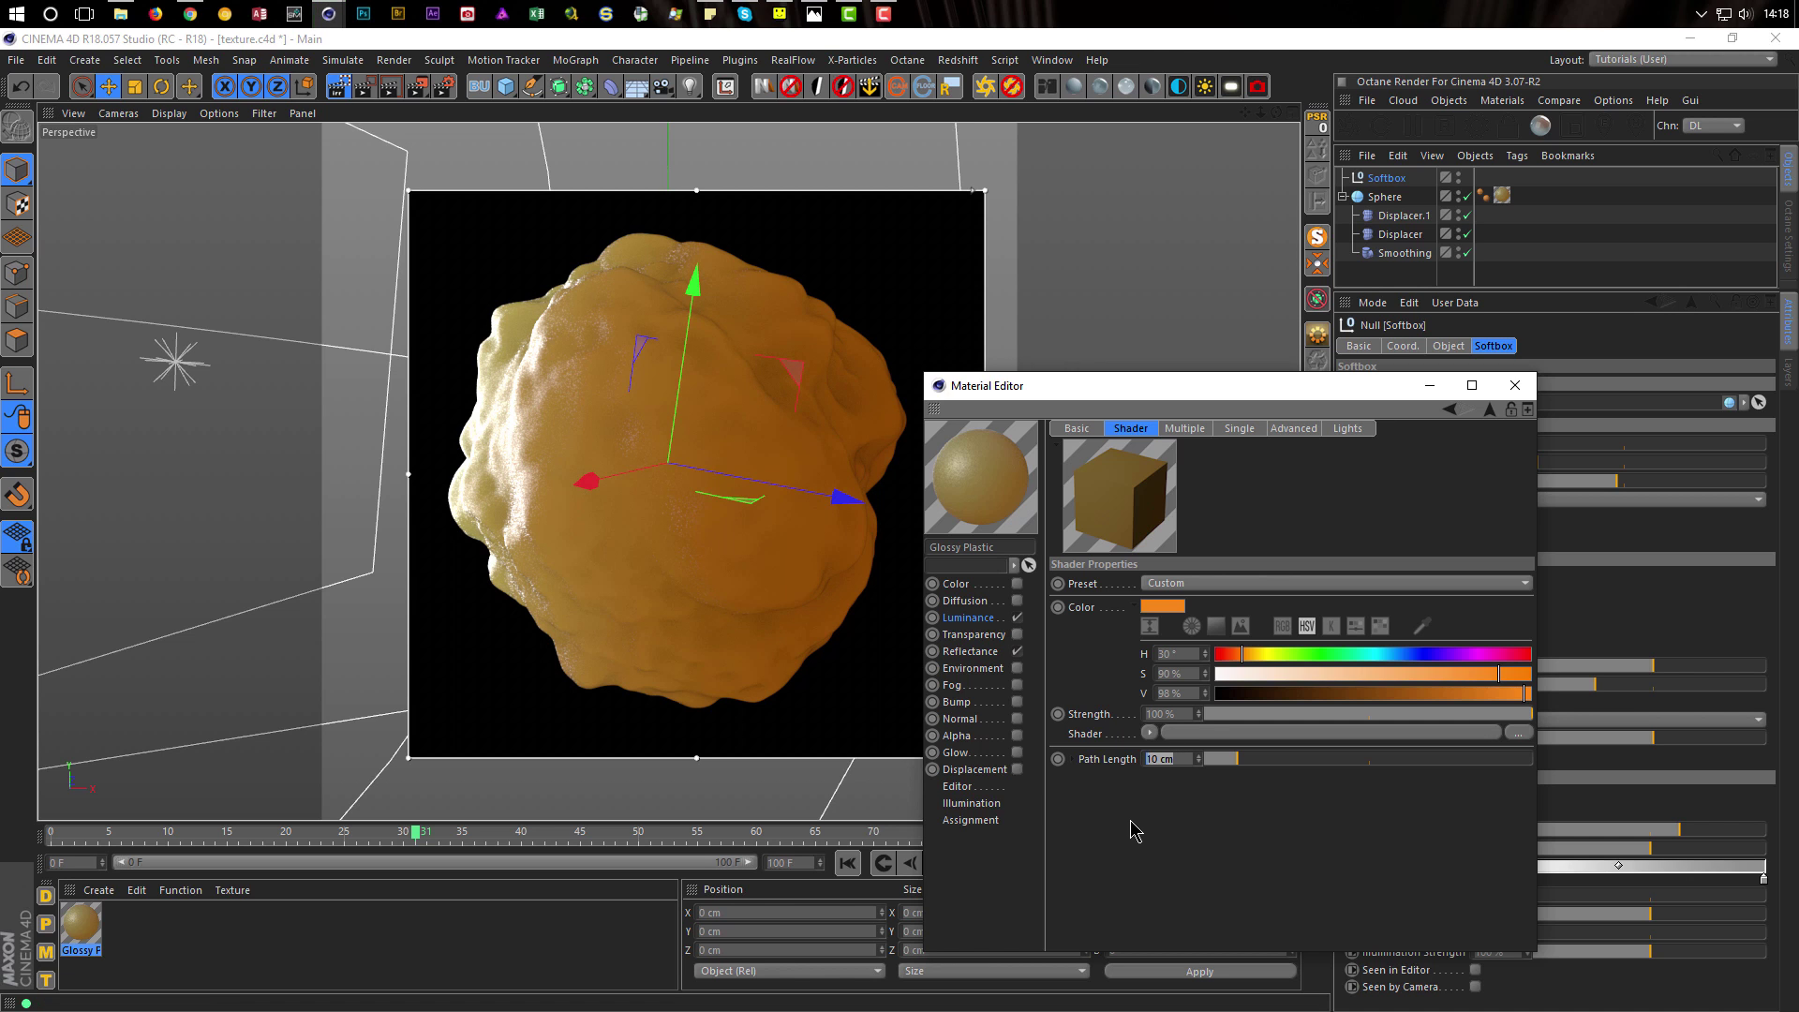
{"action": "type", "text": "2"}
{"action": "key", "text": "Return"}
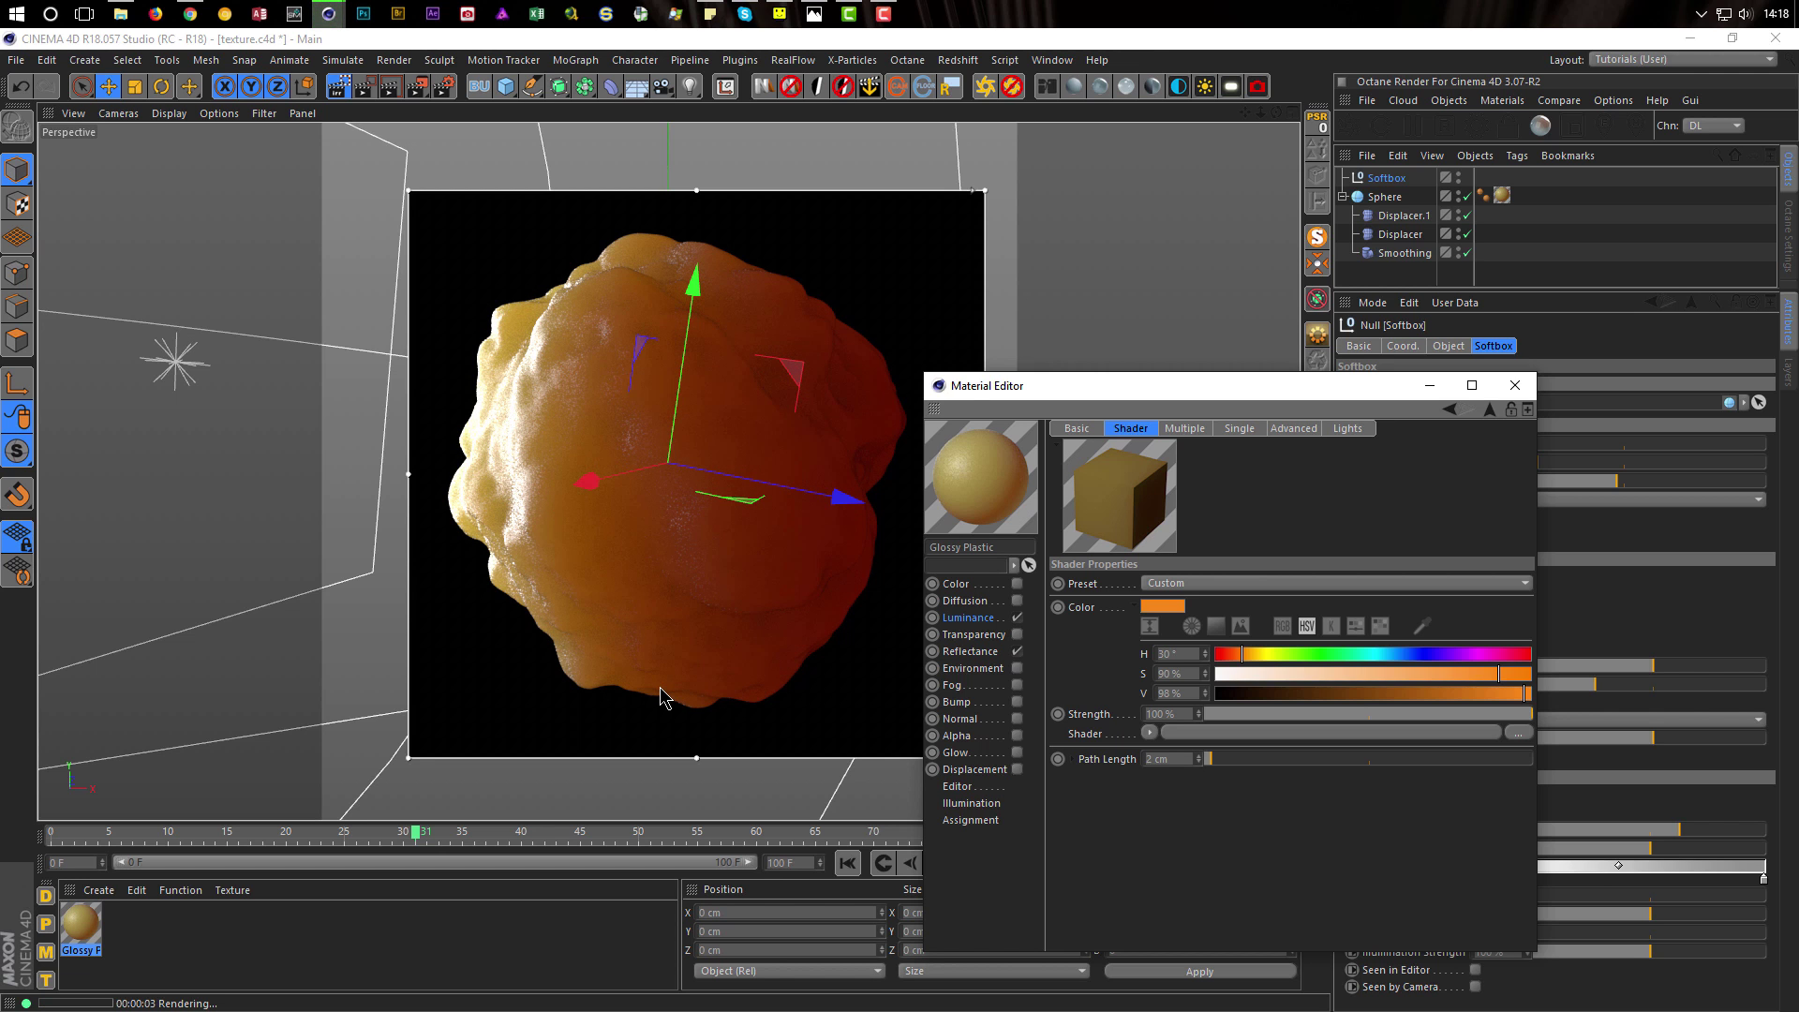
{"action": "left_click", "coordinate": [1183, 760]}
{"action": "type", "text": "1"}
{"action": "key", "text": "Return"}
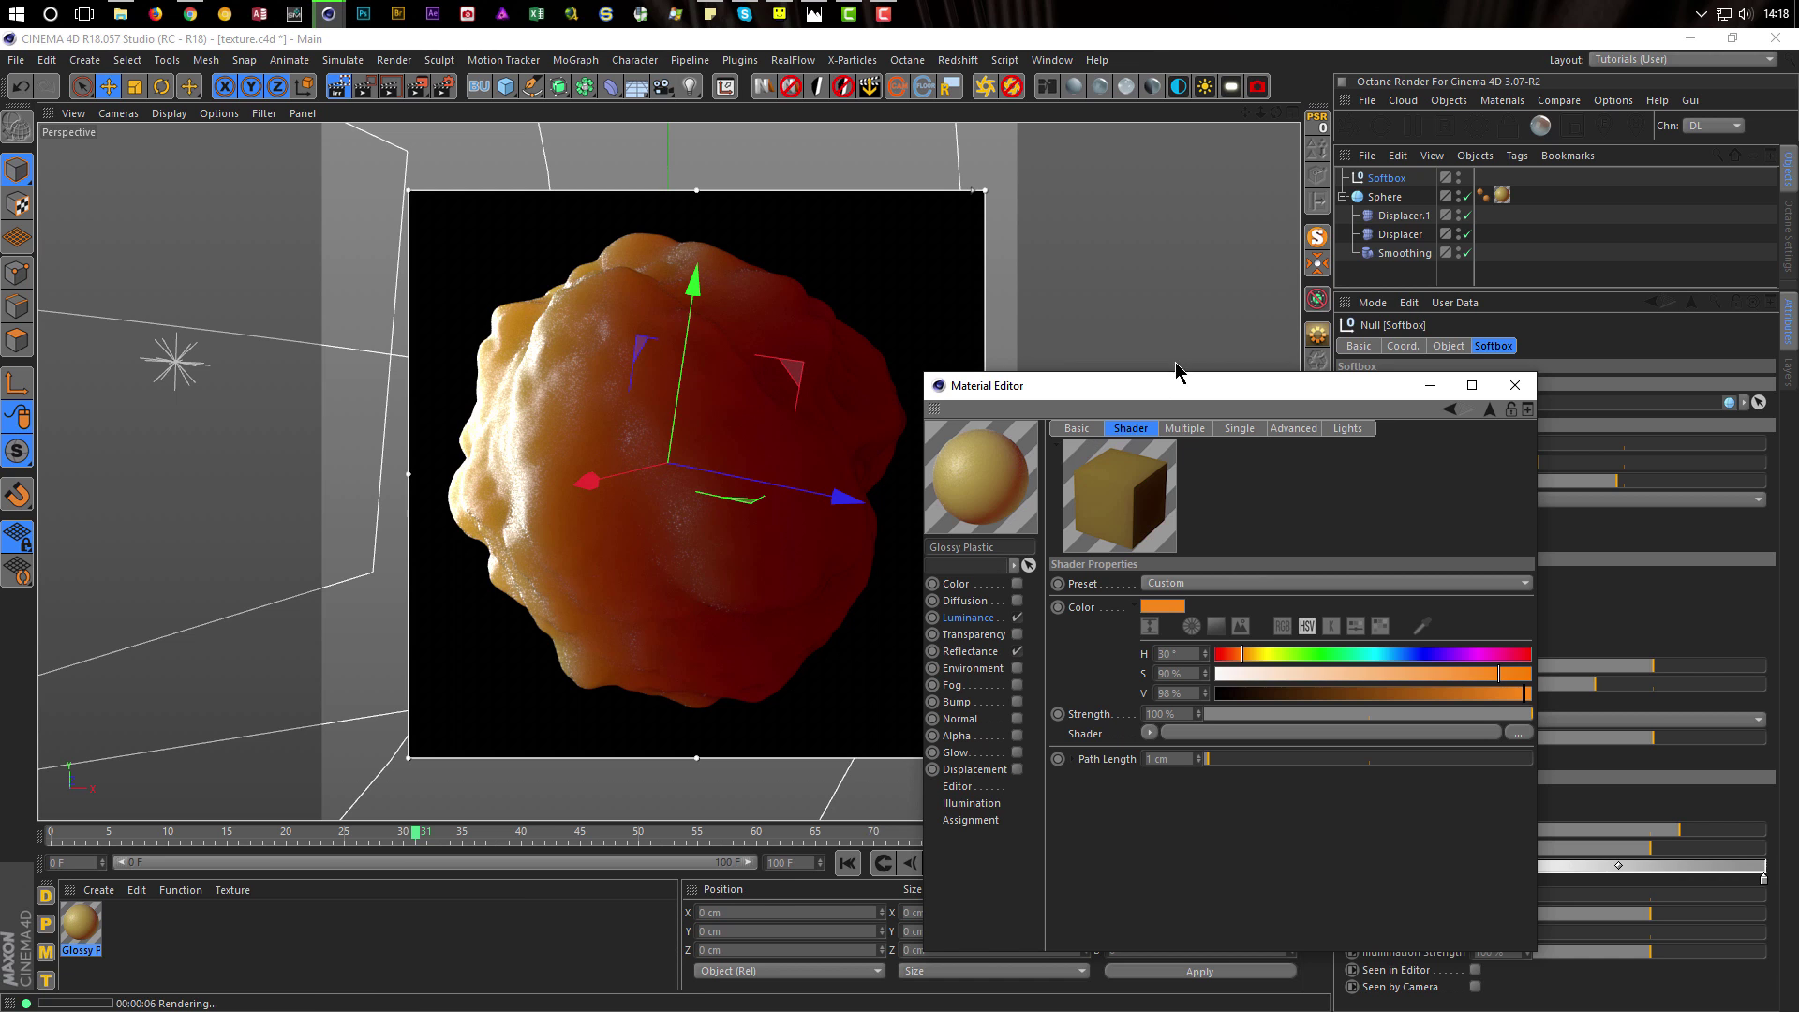
{"action": "left_click_drag", "start_coordinate": [1169, 392], "coordinate": [1057, 429]}
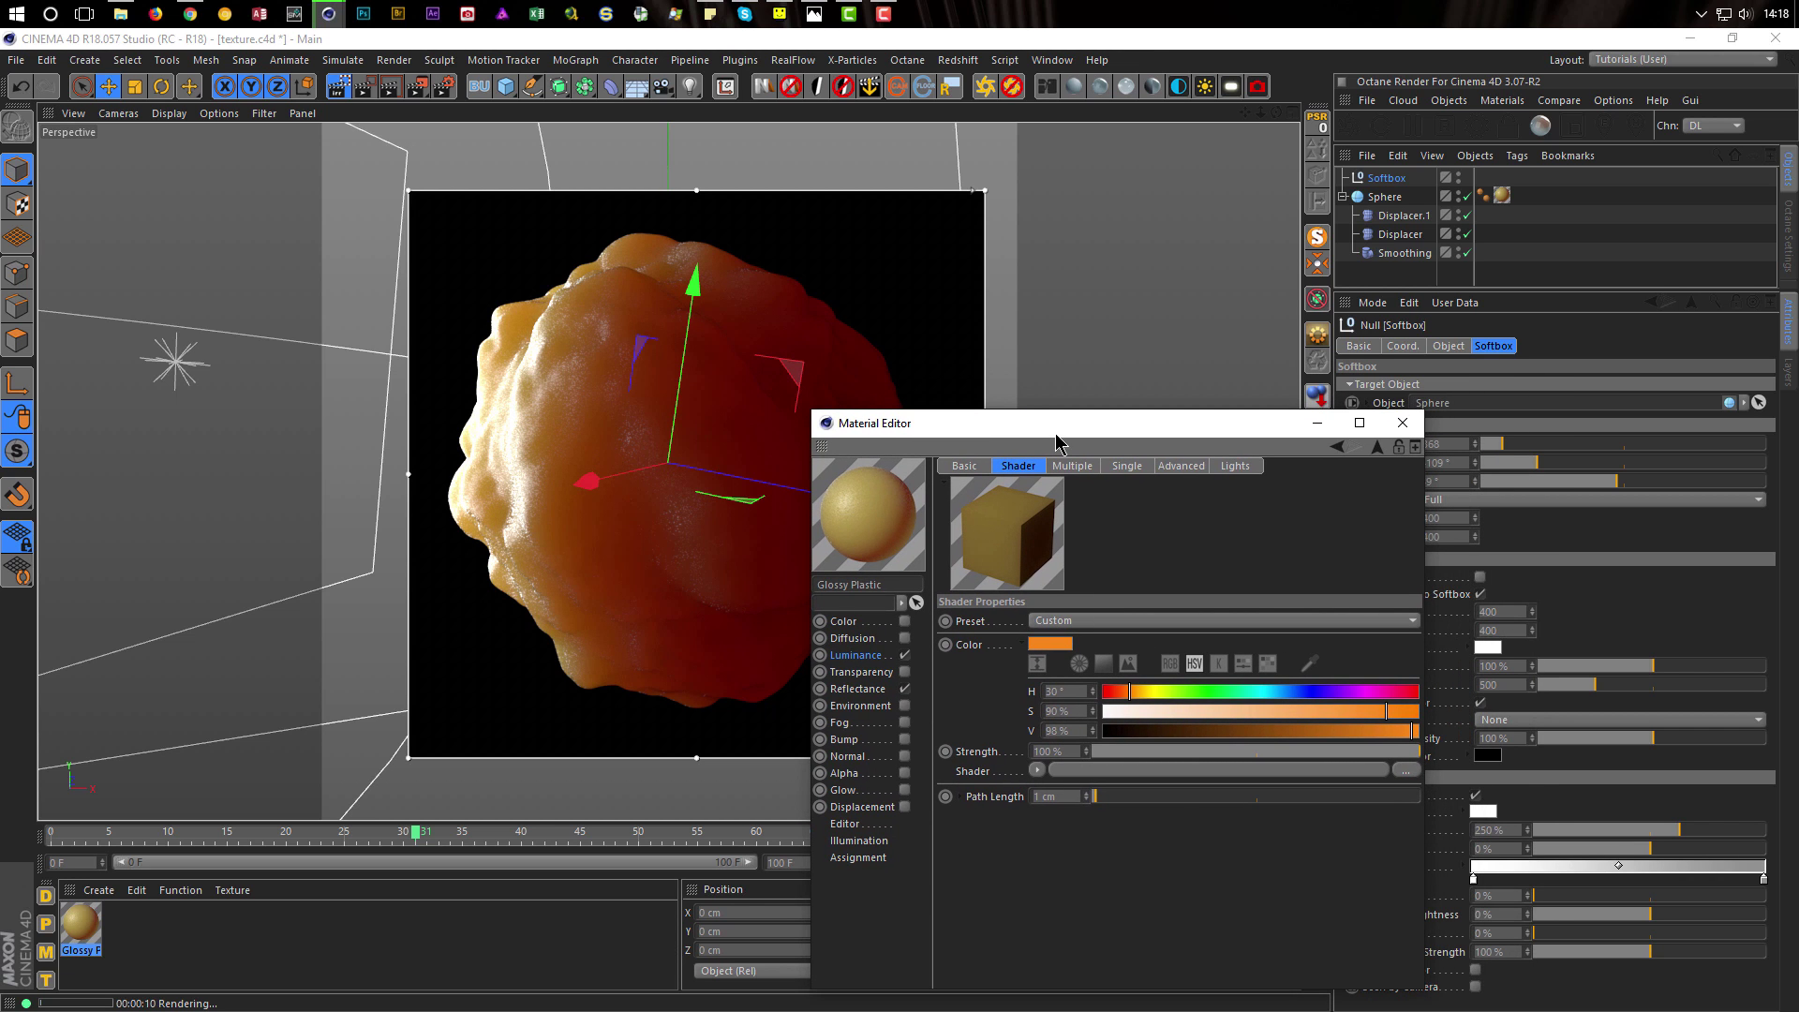
{"action": "left_click", "coordinate": [1404, 423]}
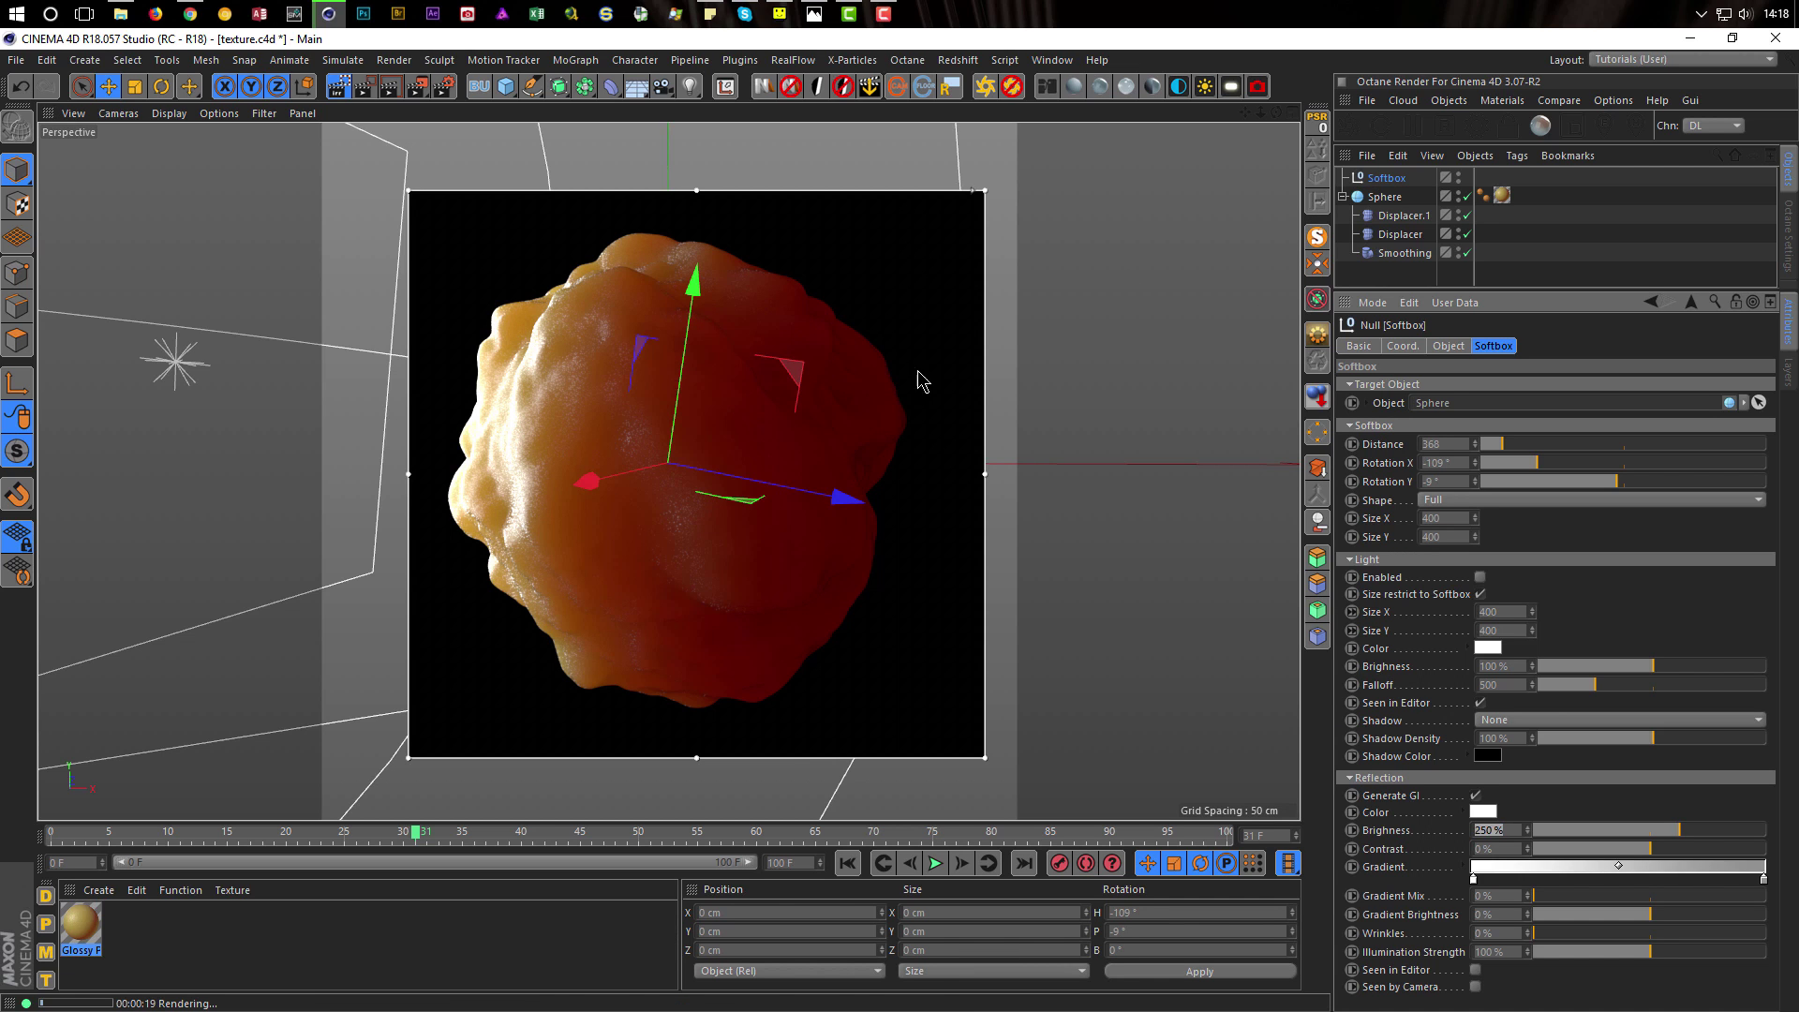
Rename the existing softbox as Softbox Left
{"action": "double_click", "coordinate": [1388, 178]}
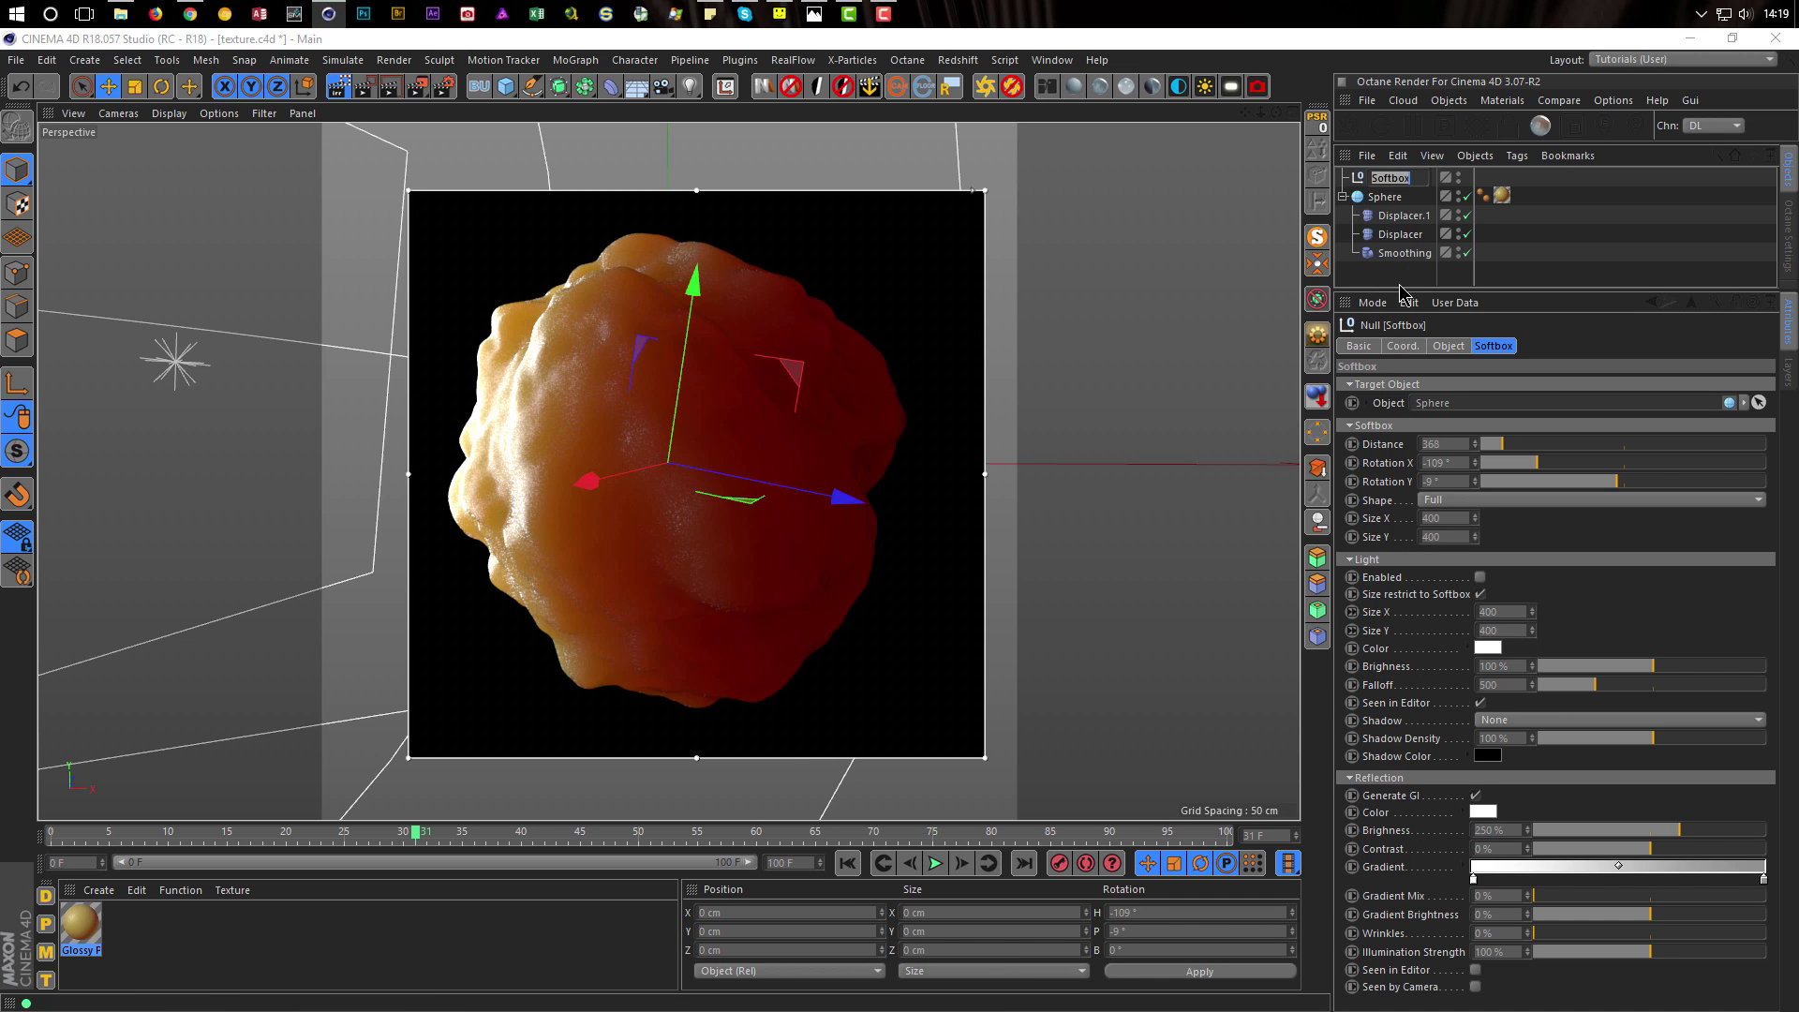
{"action": "key", "text": "Return"}
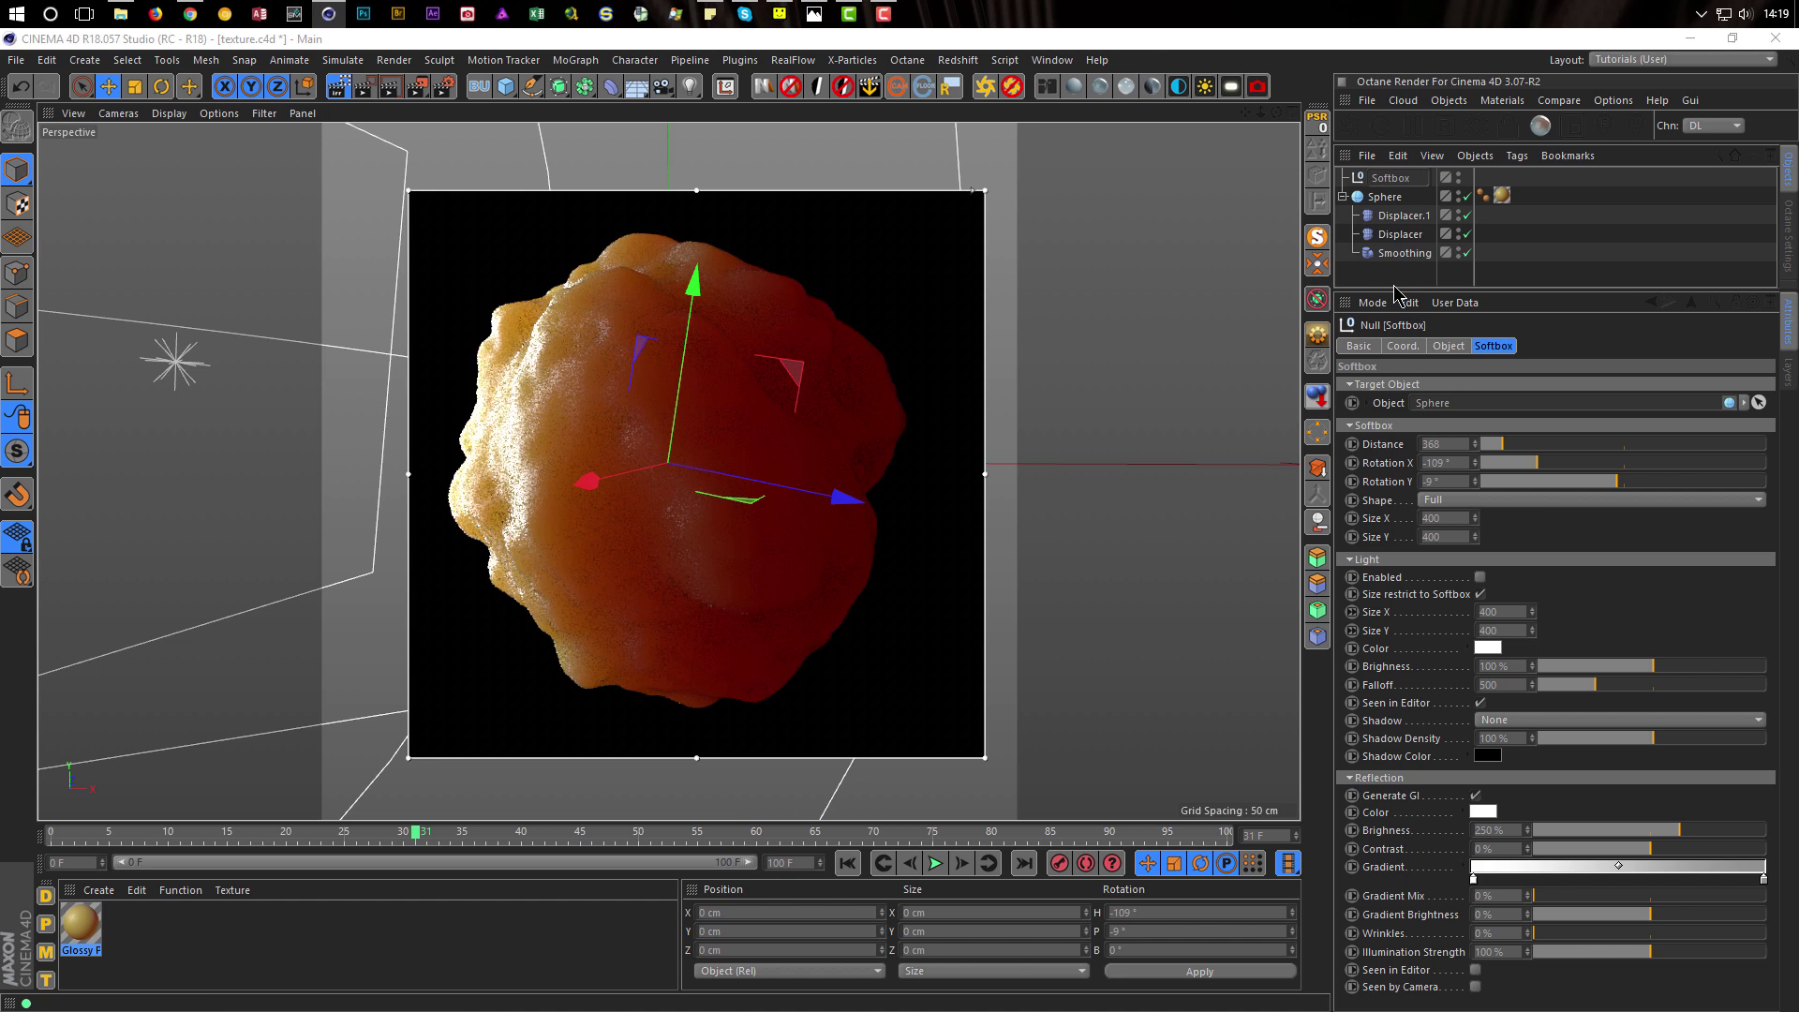
{"action": "type", "text": "Left"}
{"action": "key", "text": "Return"}
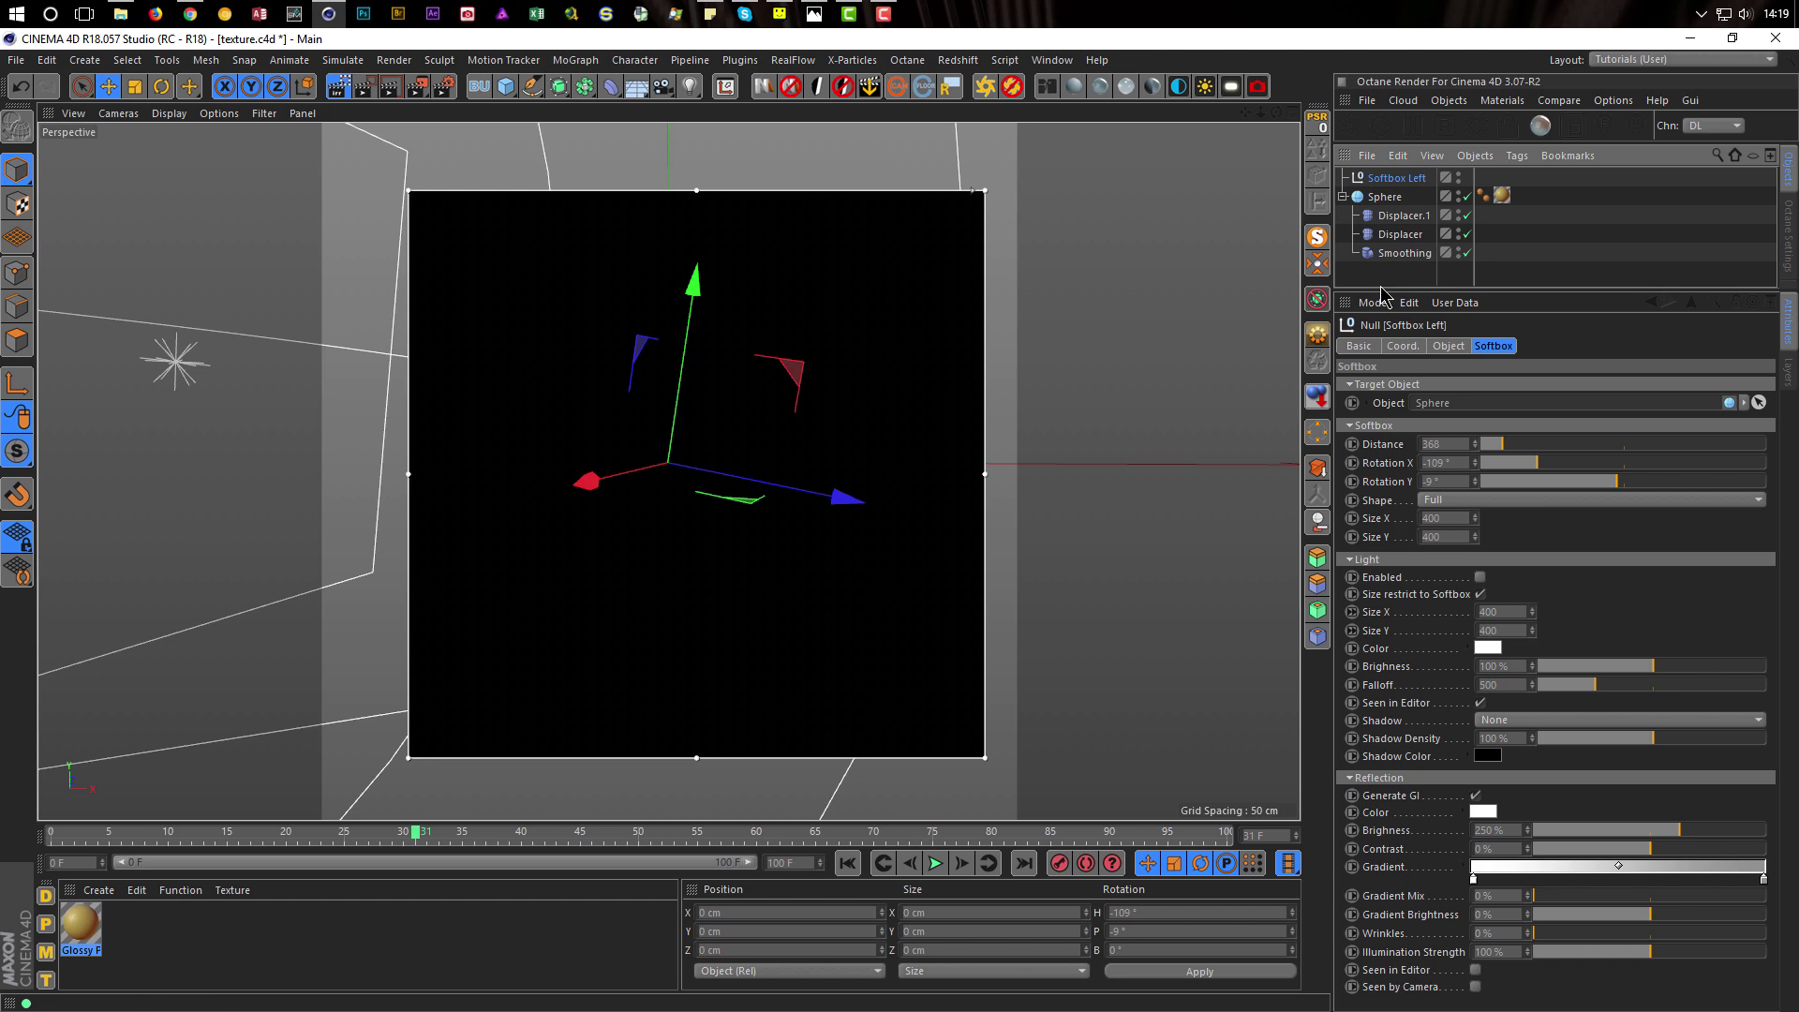
Add a second softbox to the scene and name it Softbox Right
{"action": "left_click", "coordinate": [817, 88]}
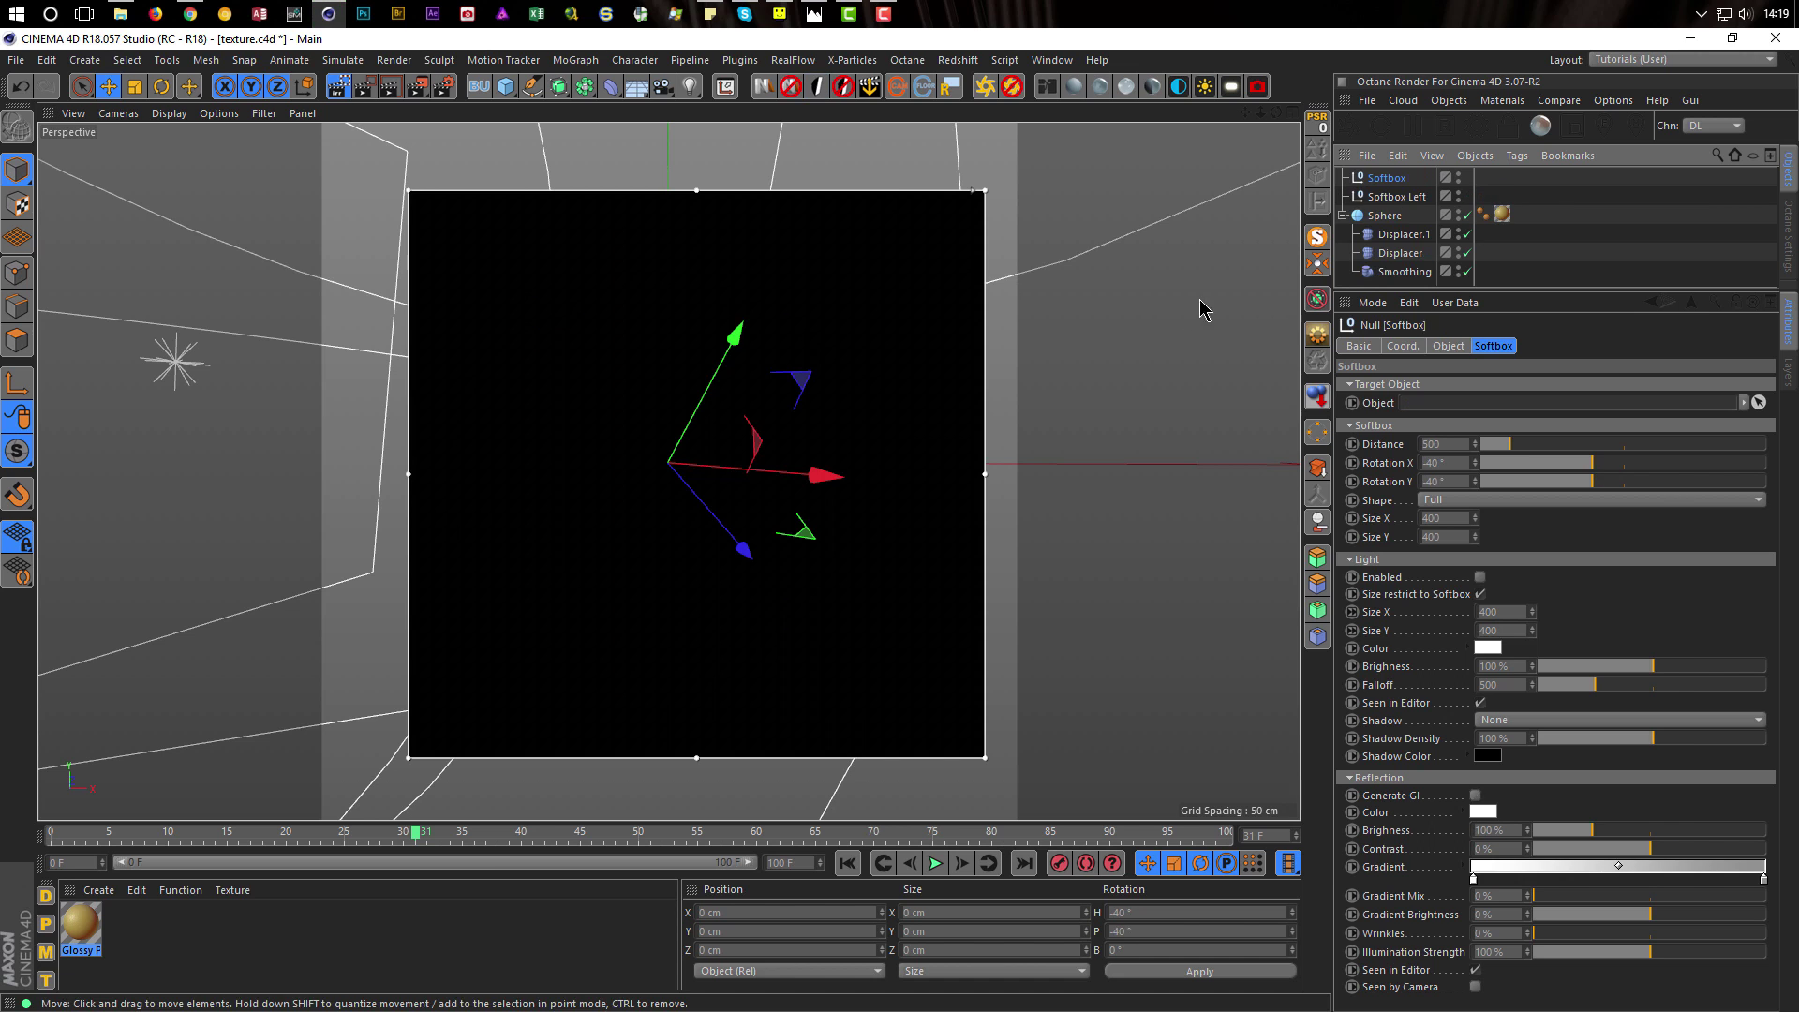
{"action": "double_click", "coordinate": [1388, 178]}
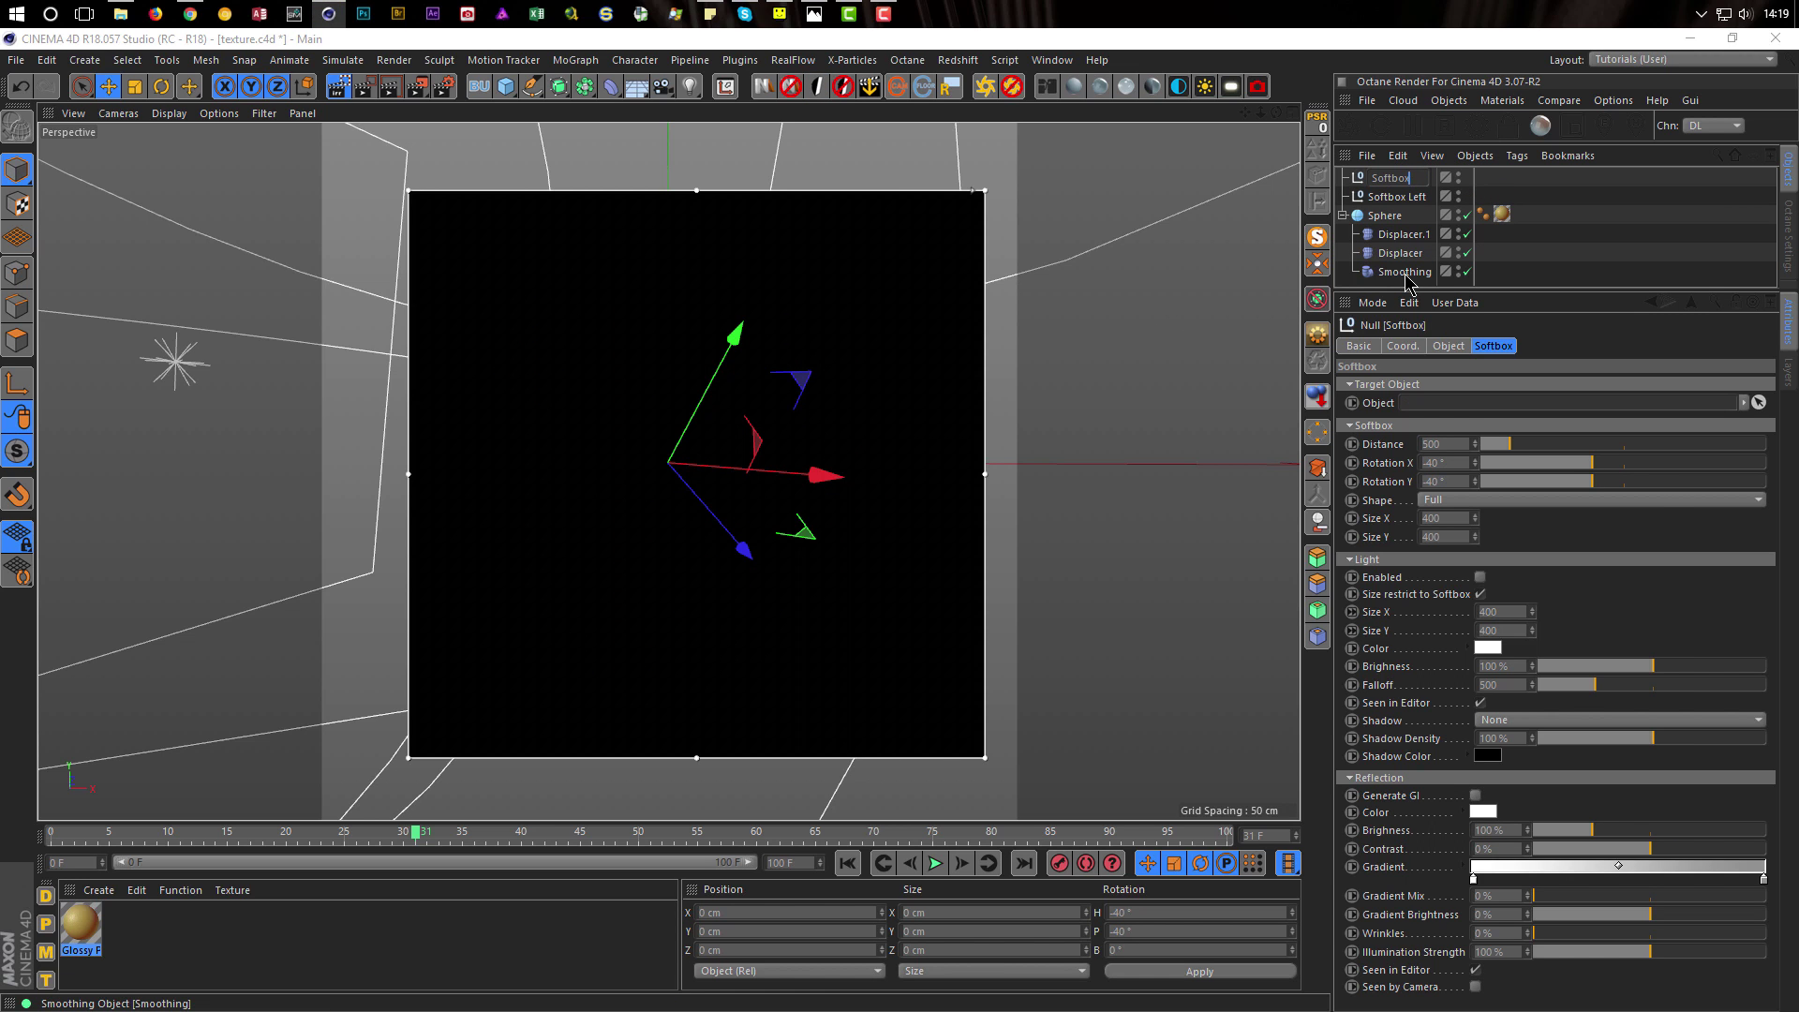
{"action": "type", "text": "Right"}
{"action": "key", "text": "Return"}
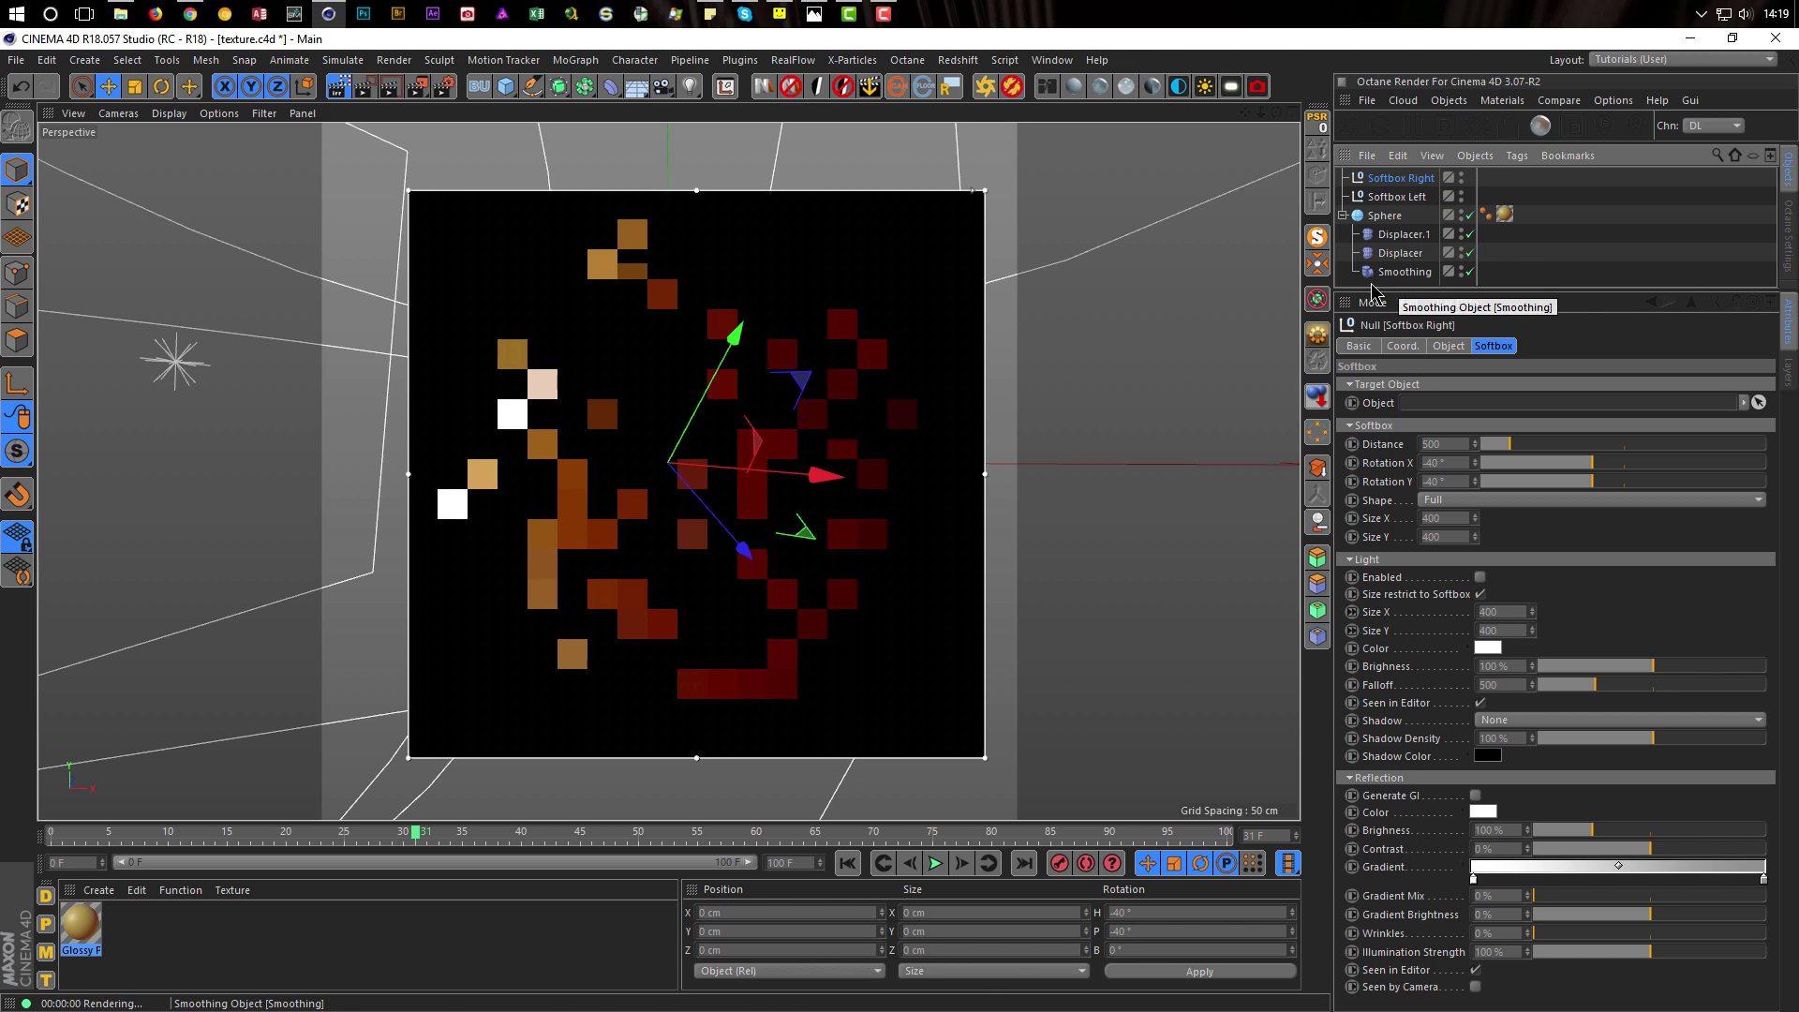
Target Softbox Right at the Sphere and place it opposite the left softbox with Rotation X about 98°, Rotation Y about -12° and Distance about 302
{"action": "left_click", "coordinate": [339, 87]}
{"action": "middle_click", "coordinate": [1182, 553]}
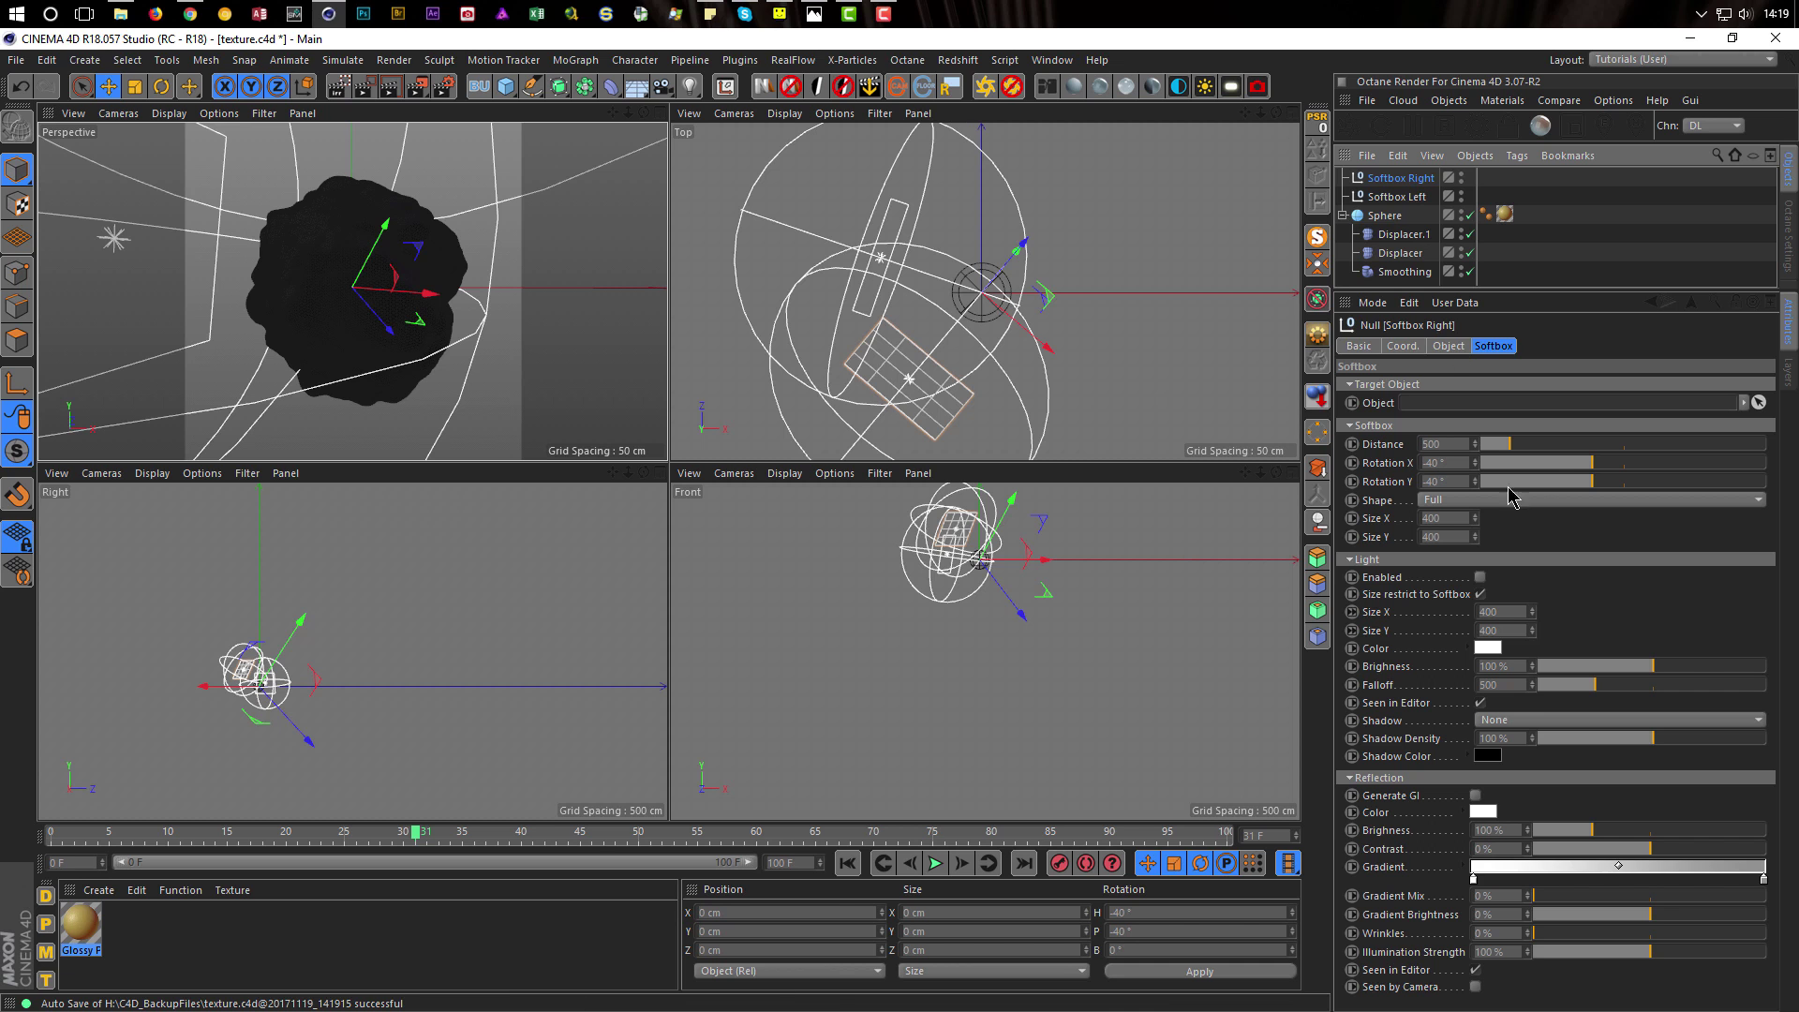
{"action": "left_click_drag", "start_coordinate": [1592, 464], "coordinate": [1704, 429]}
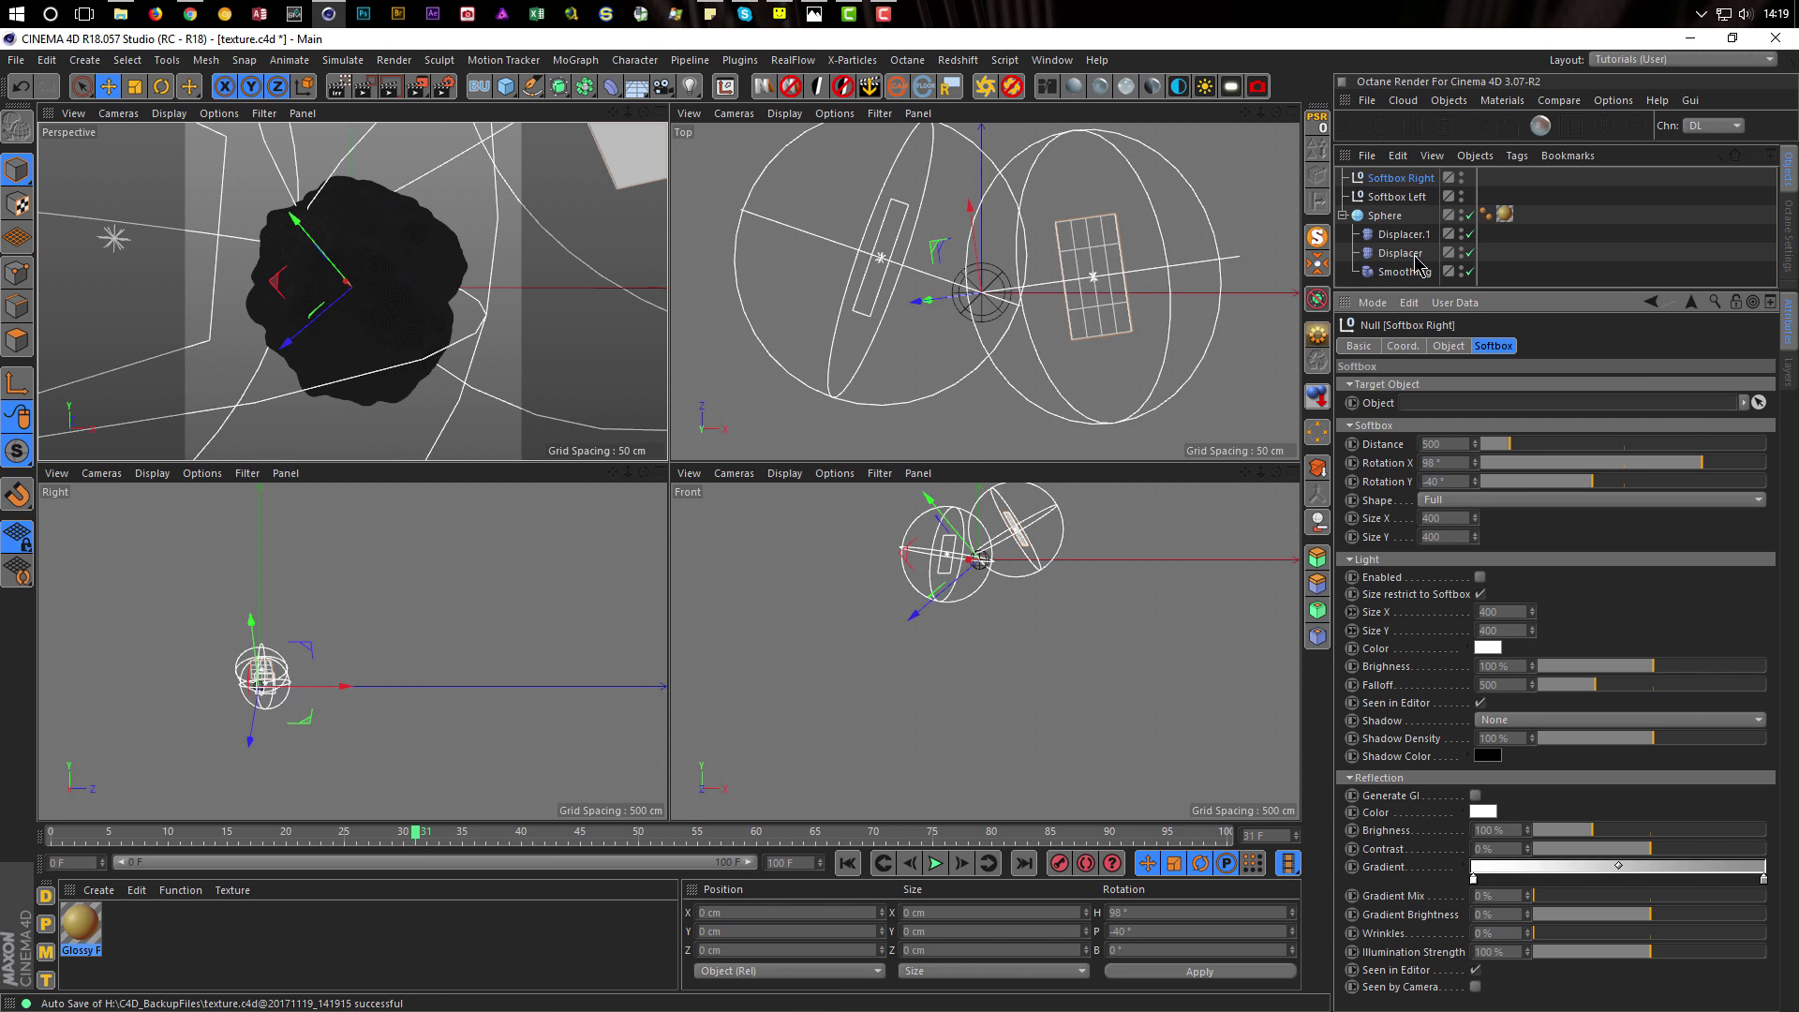
{"action": "left_click_drag", "start_coordinate": [1397, 216], "coordinate": [1422, 410]}
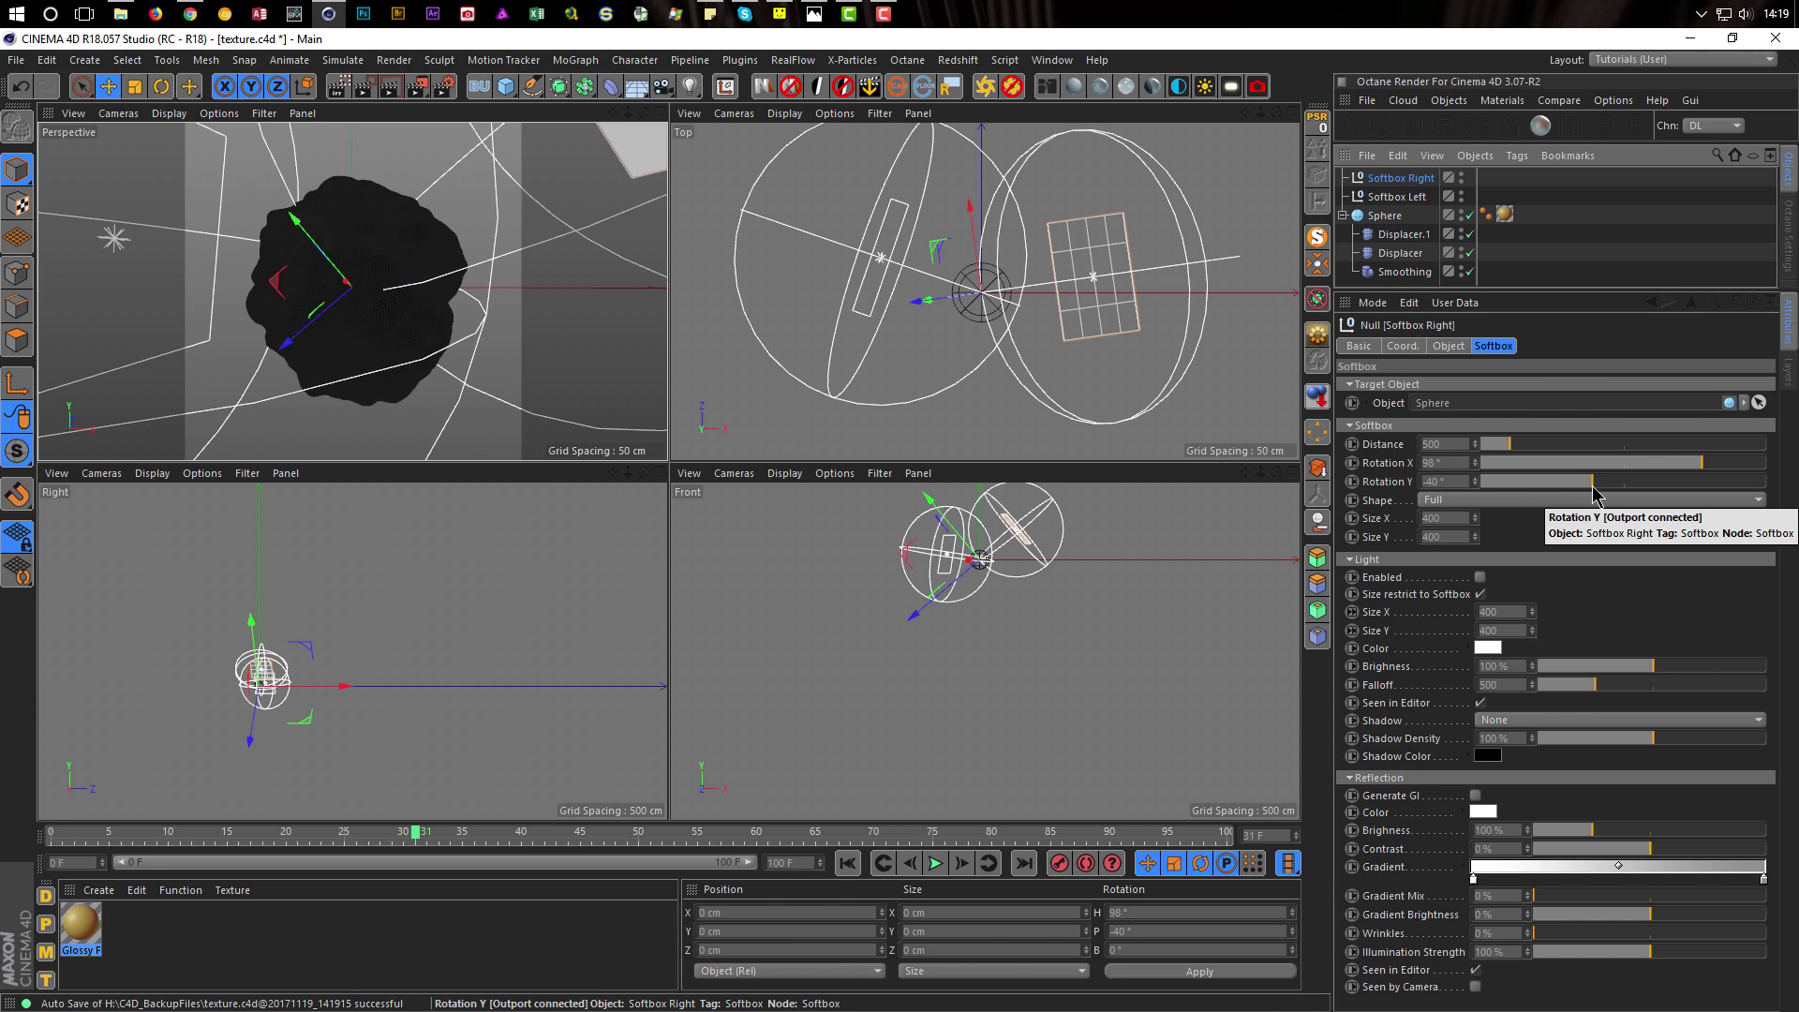
{"action": "left_click_drag", "start_coordinate": [1597, 492], "coordinate": [1618, 489]}
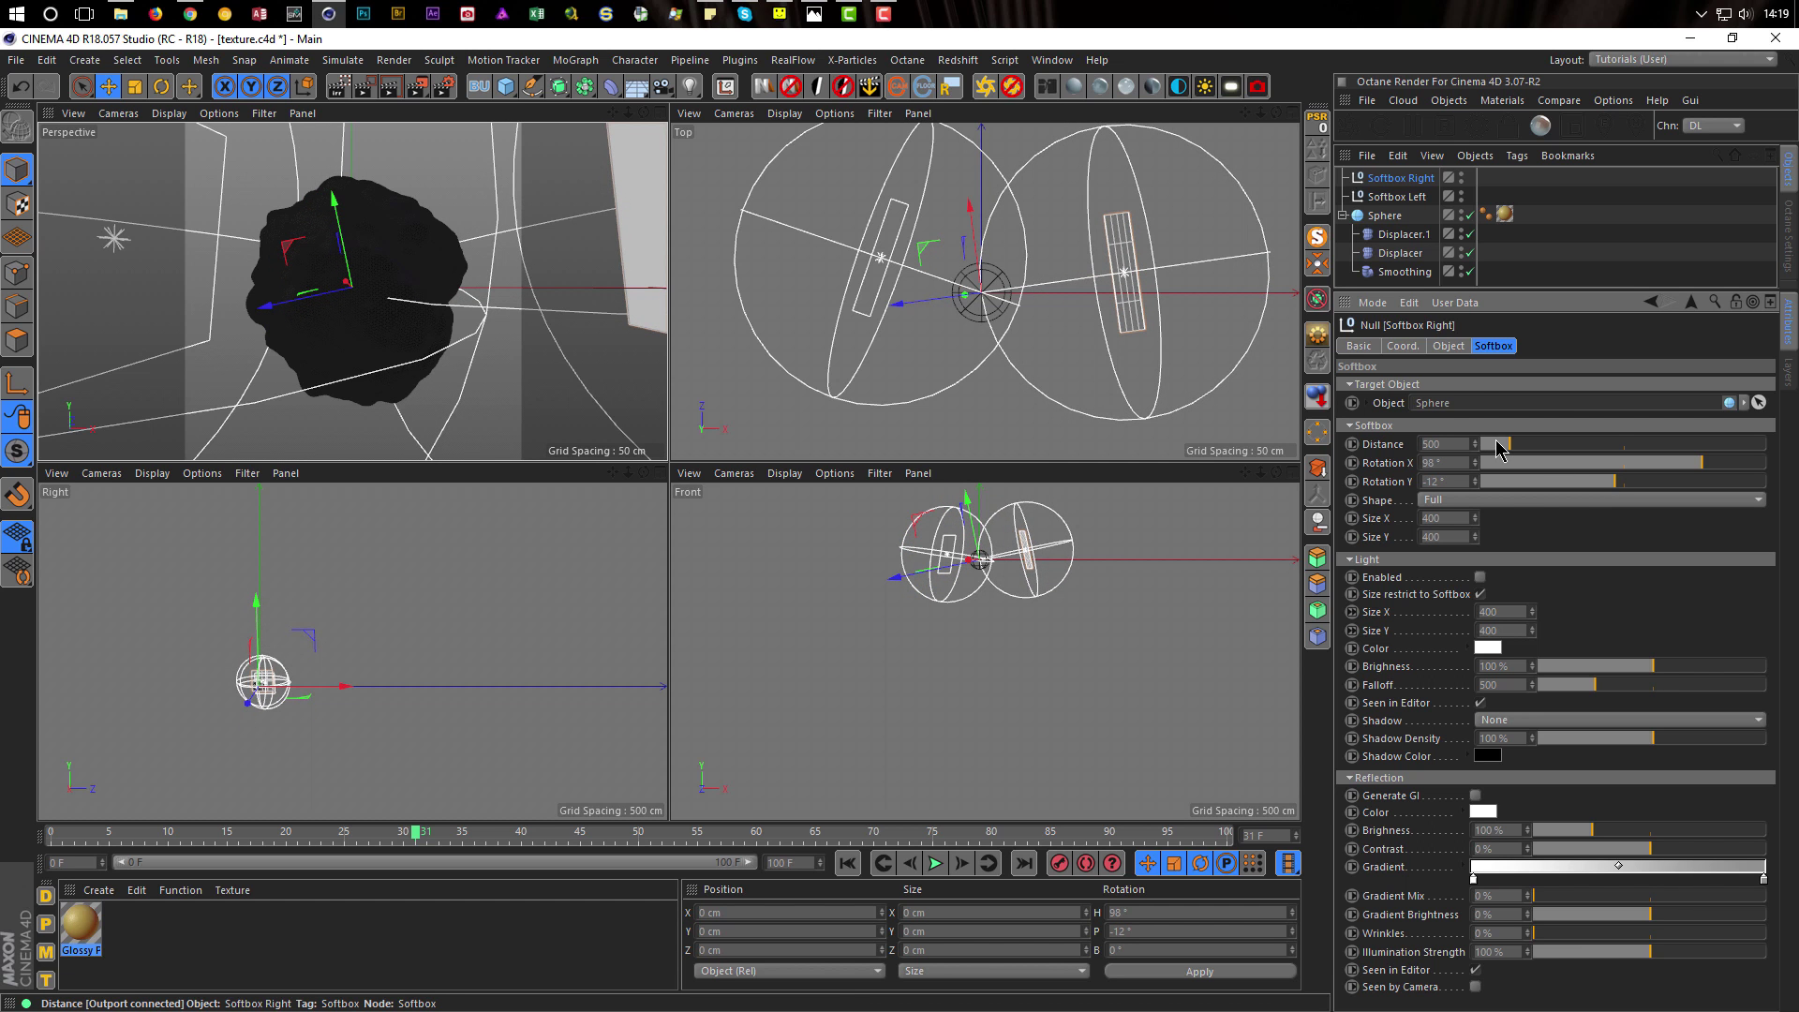
{"action": "left_click_drag", "start_coordinate": [1511, 448], "coordinate": [1499, 451]}
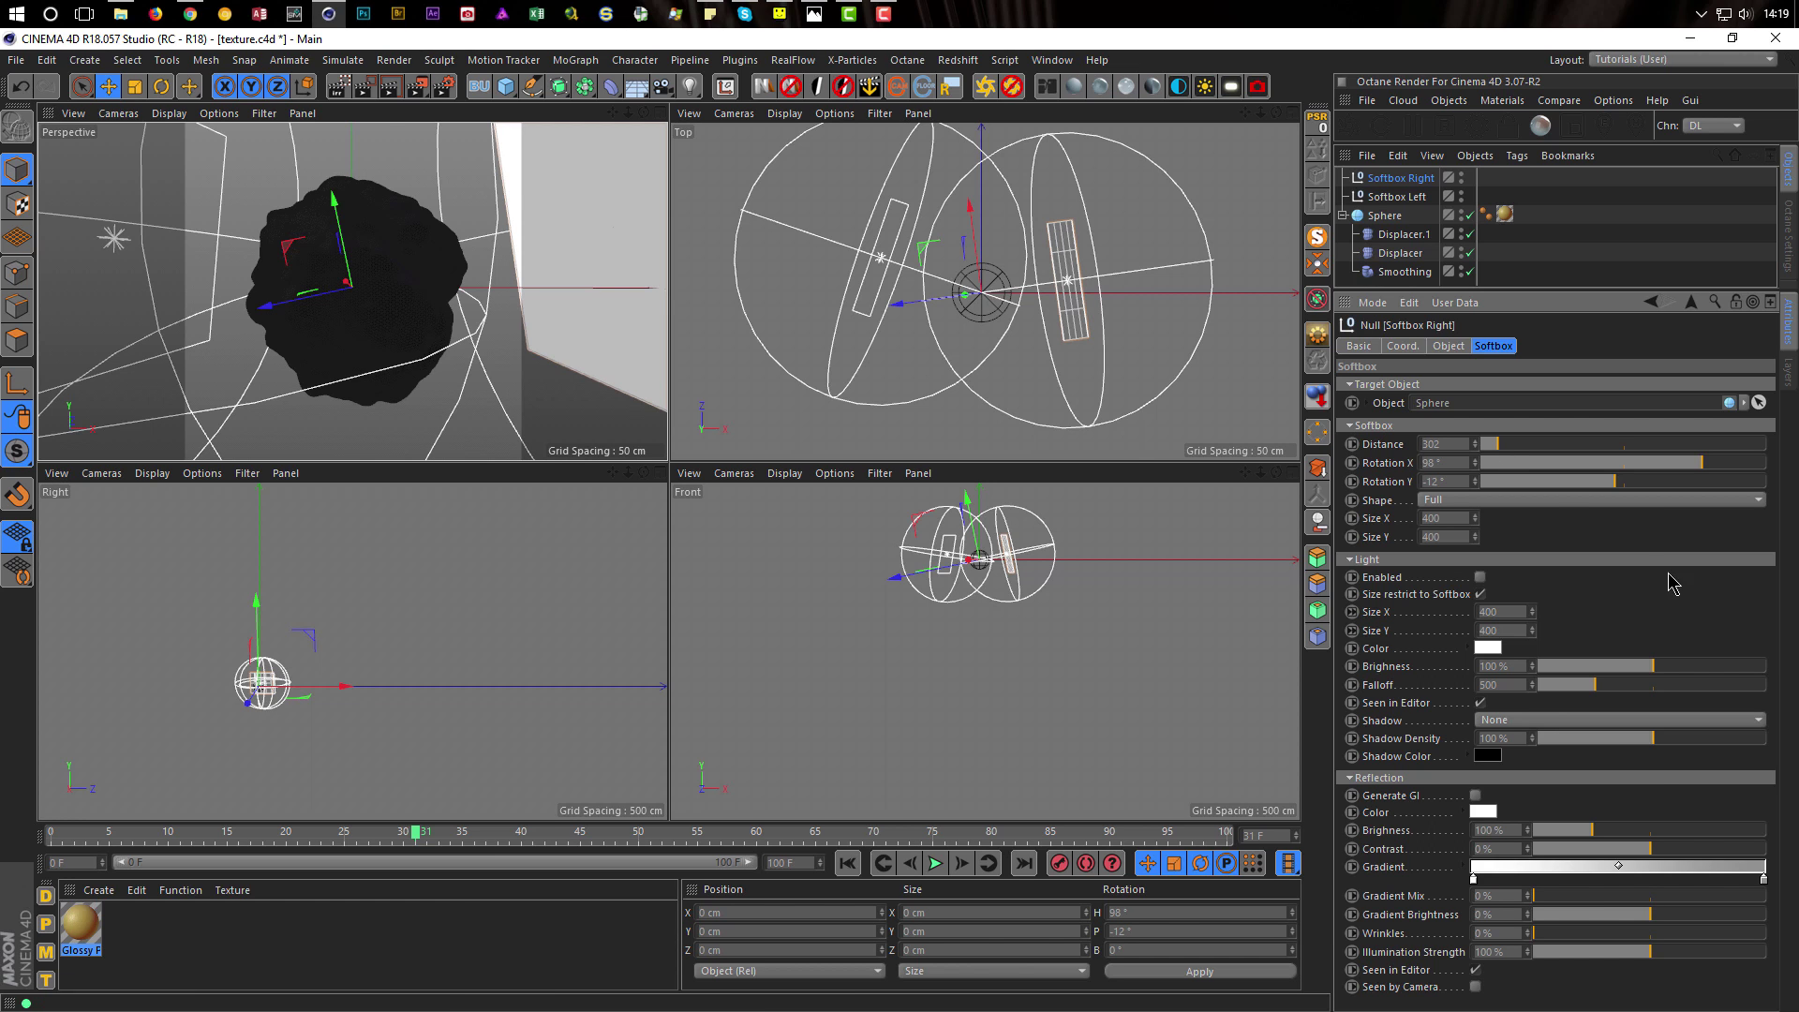
Hide Softbox Right's reflection panel in the editor and restart the interactive render region in the perspective view
{"action": "left_click", "coordinate": [1476, 970]}
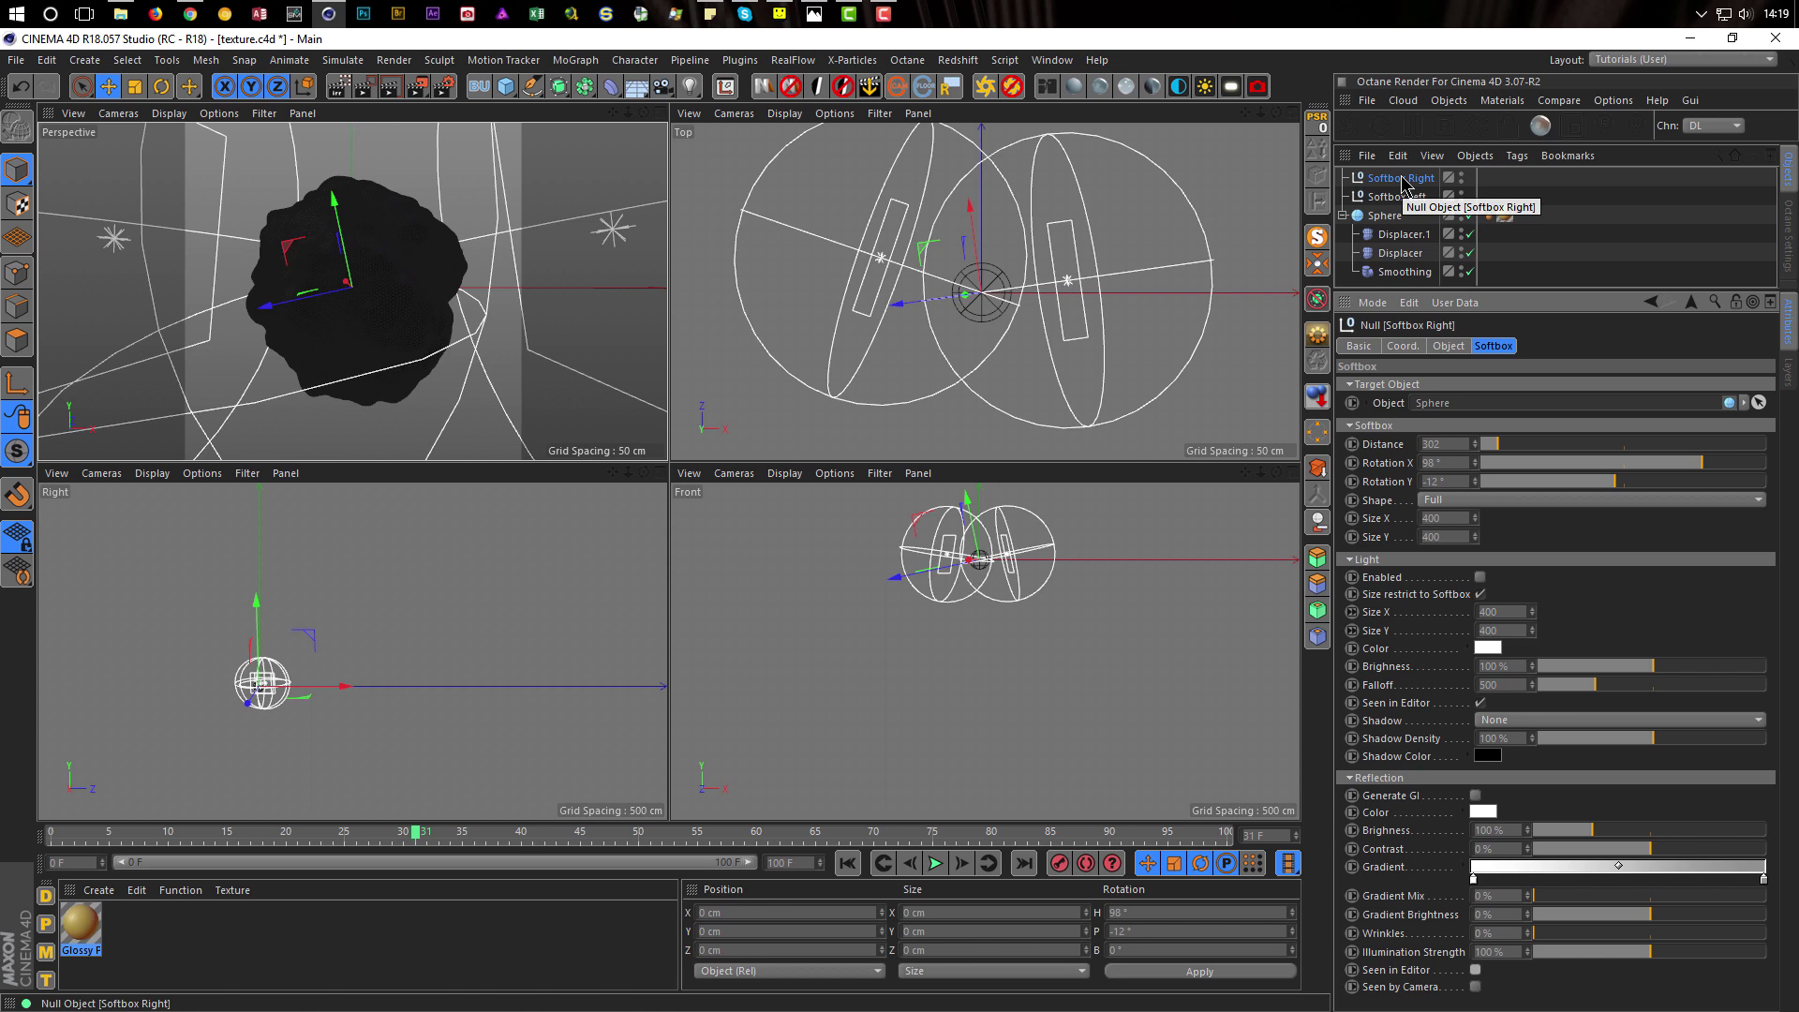
{"action": "middle_click", "coordinate": [504, 304]}
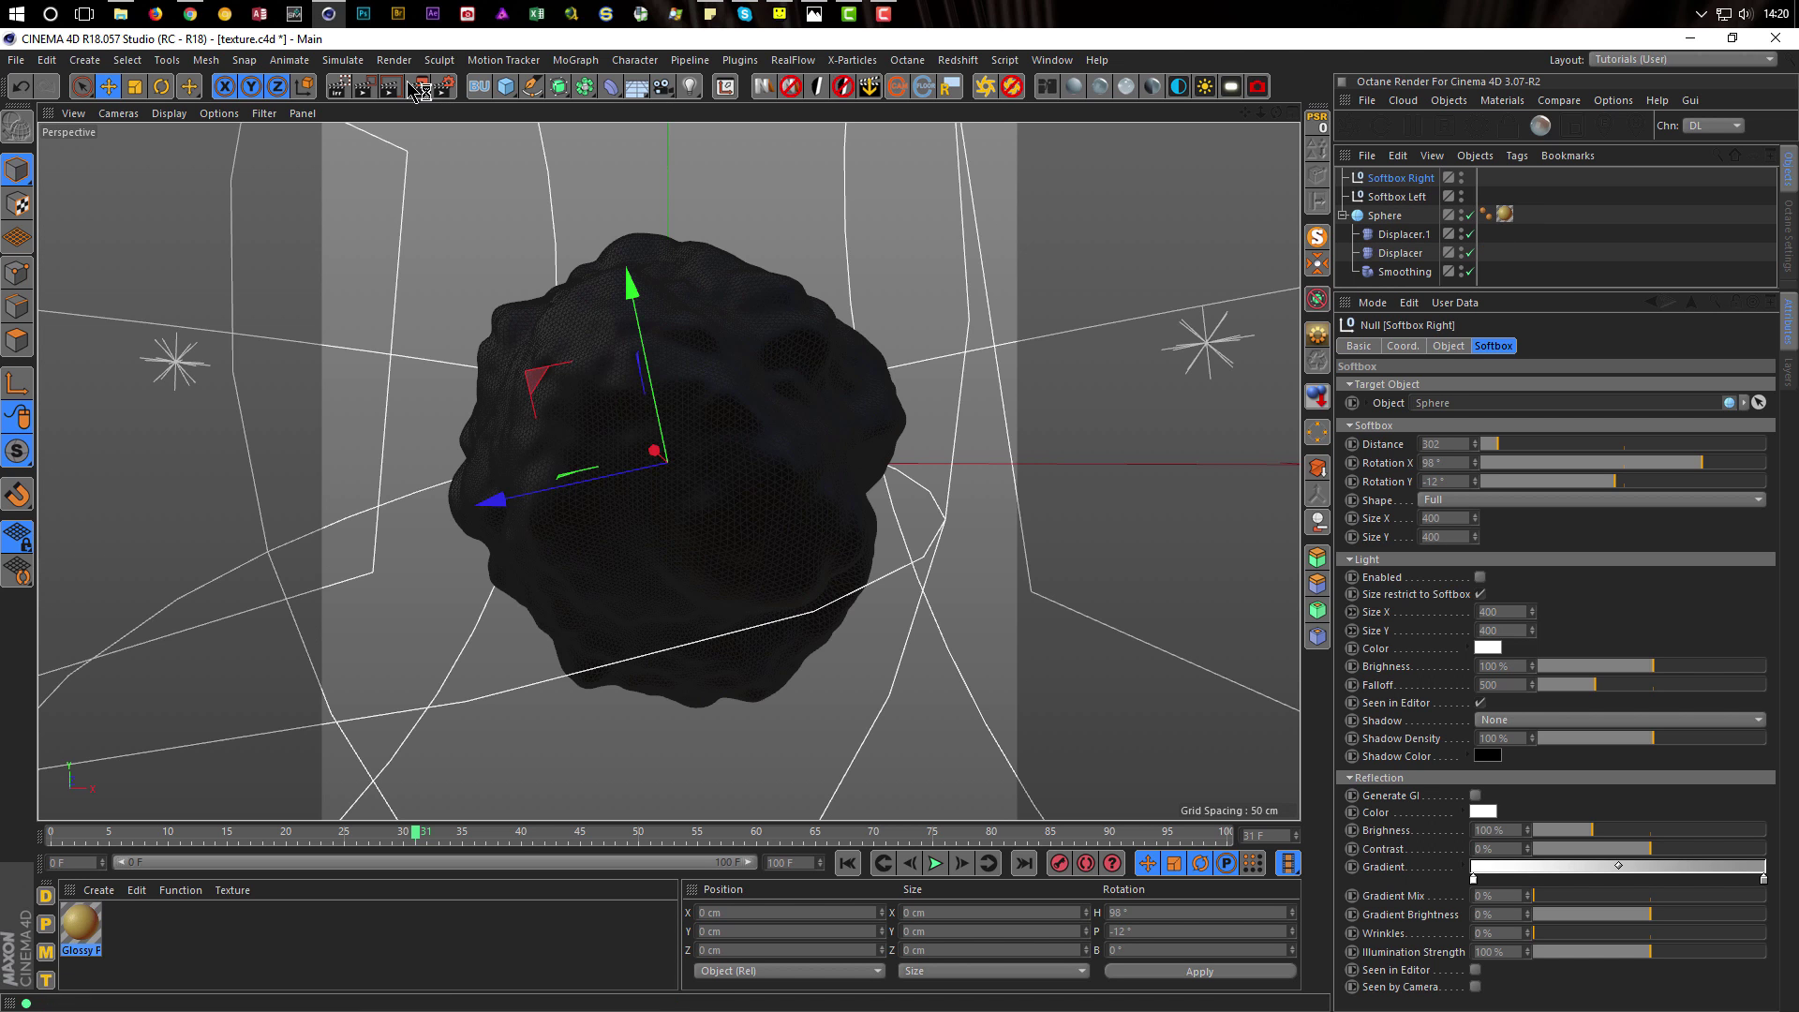
{"action": "left_click", "coordinate": [338, 86]}
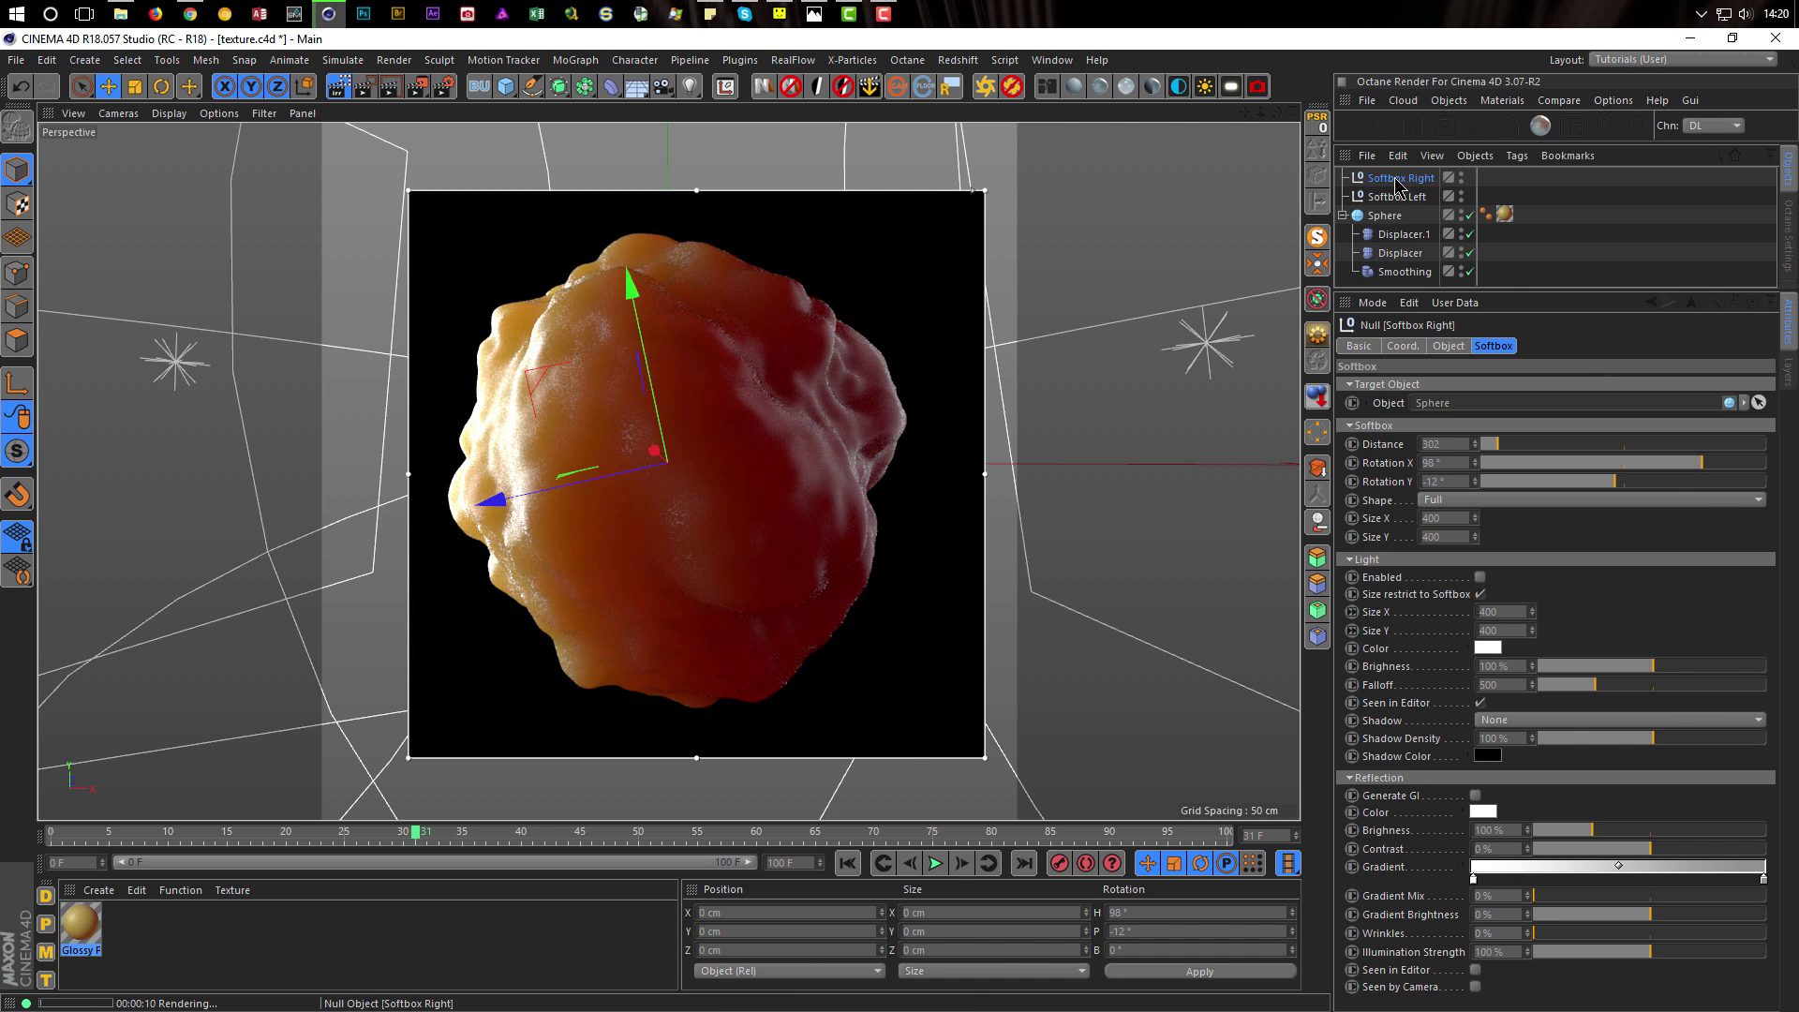
Turn on Generate GI for Softbox Right and set its reflection brightness, trying 50 % before settling on 80 %
{"action": "left_click", "coordinate": [1476, 796]}
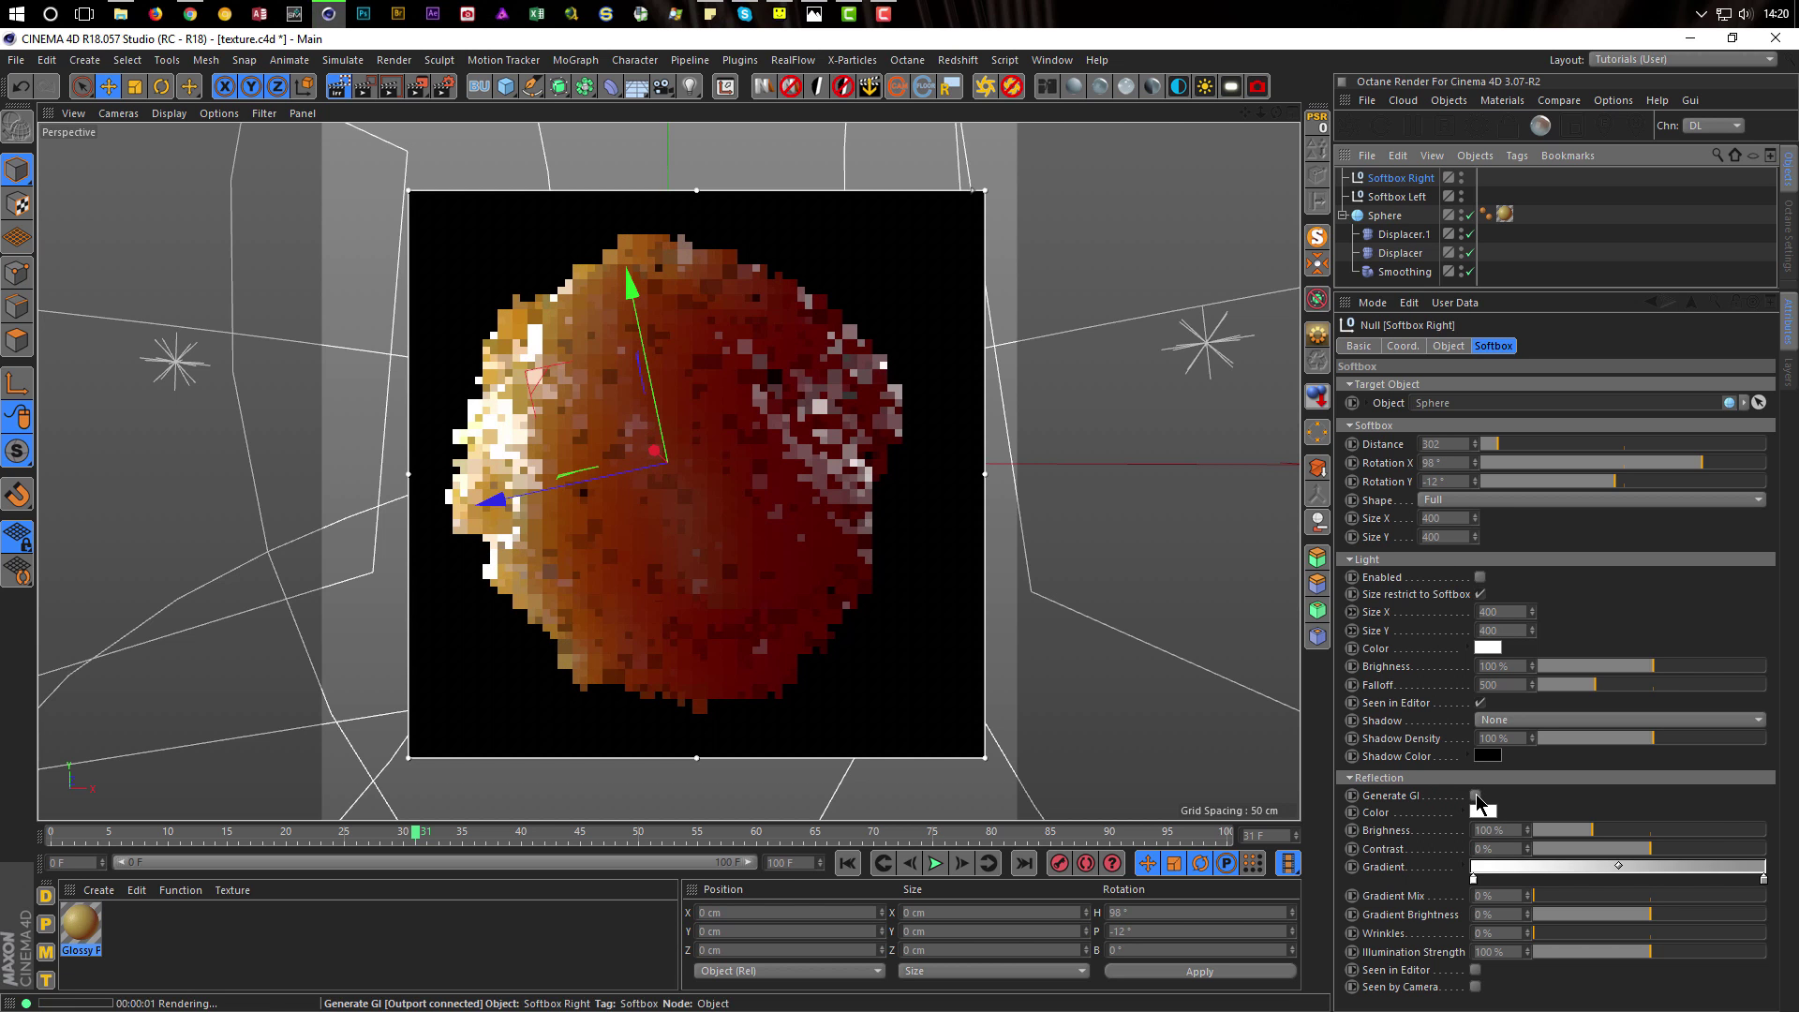
{"action": "left_click", "coordinate": [1477, 796]}
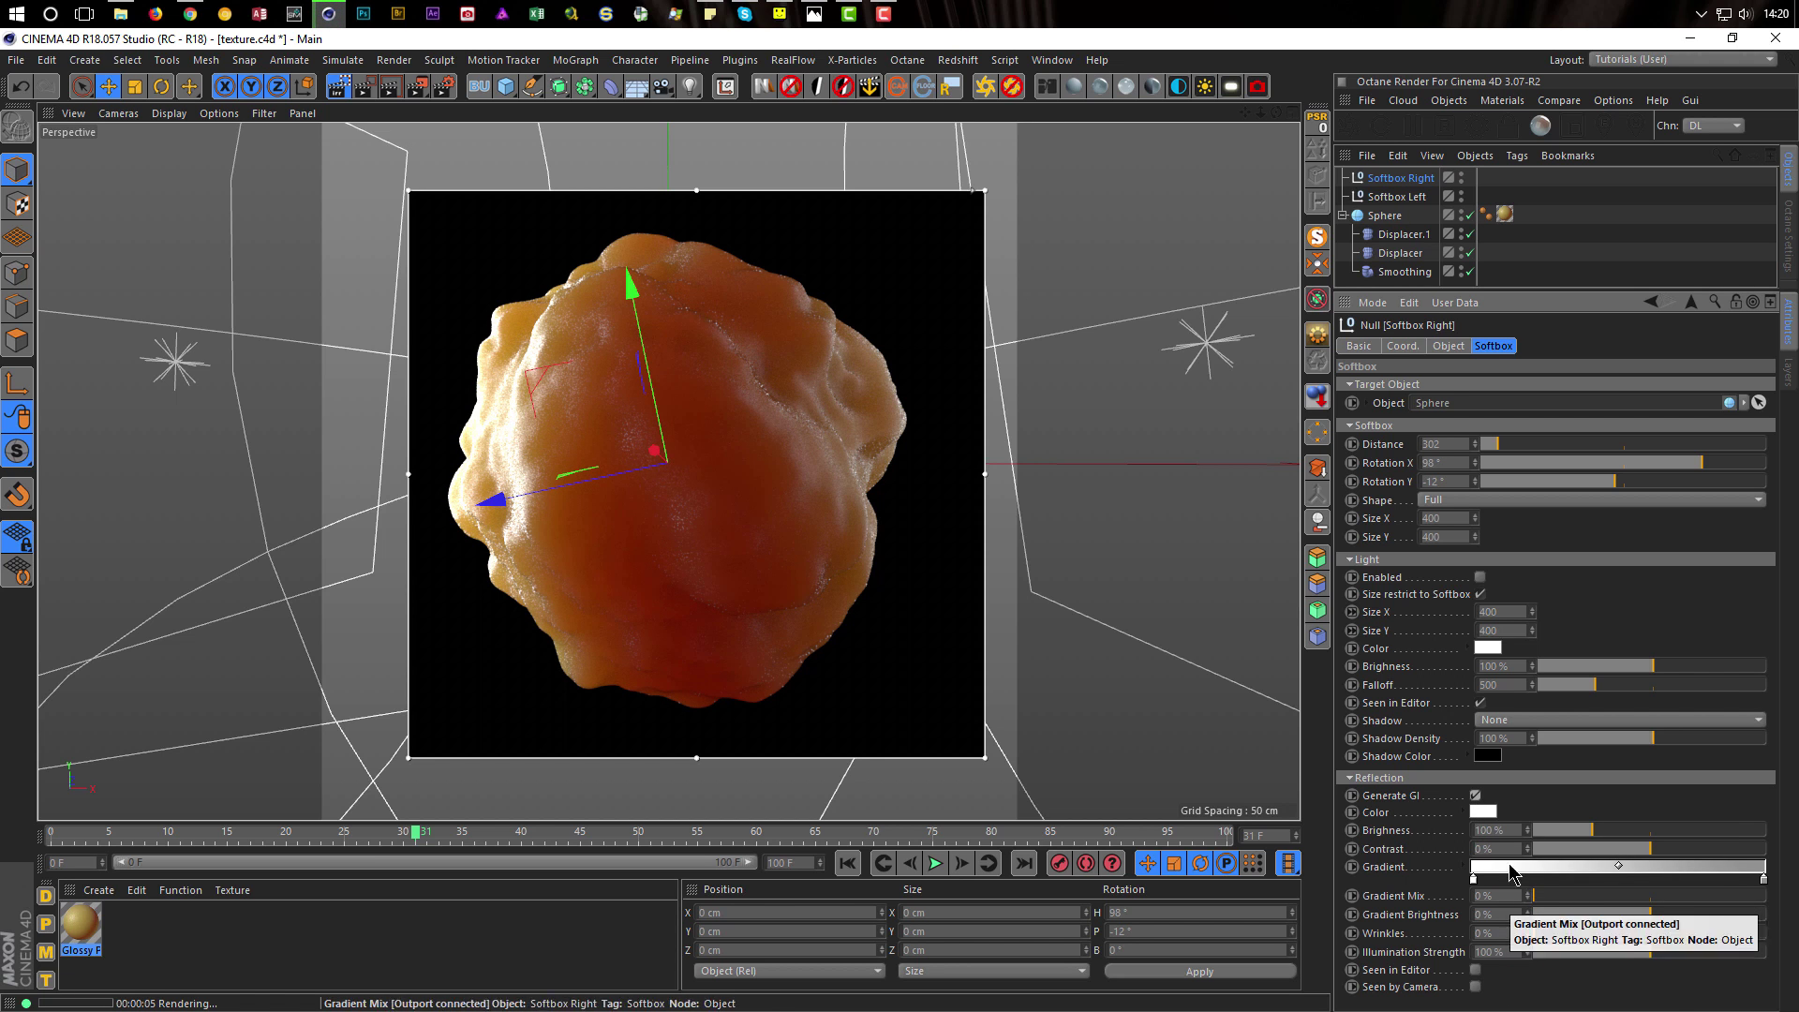
{"action": "left_click_drag", "start_coordinate": [1507, 832], "coordinate": [1445, 851]}
{"action": "type", "text": "50"}
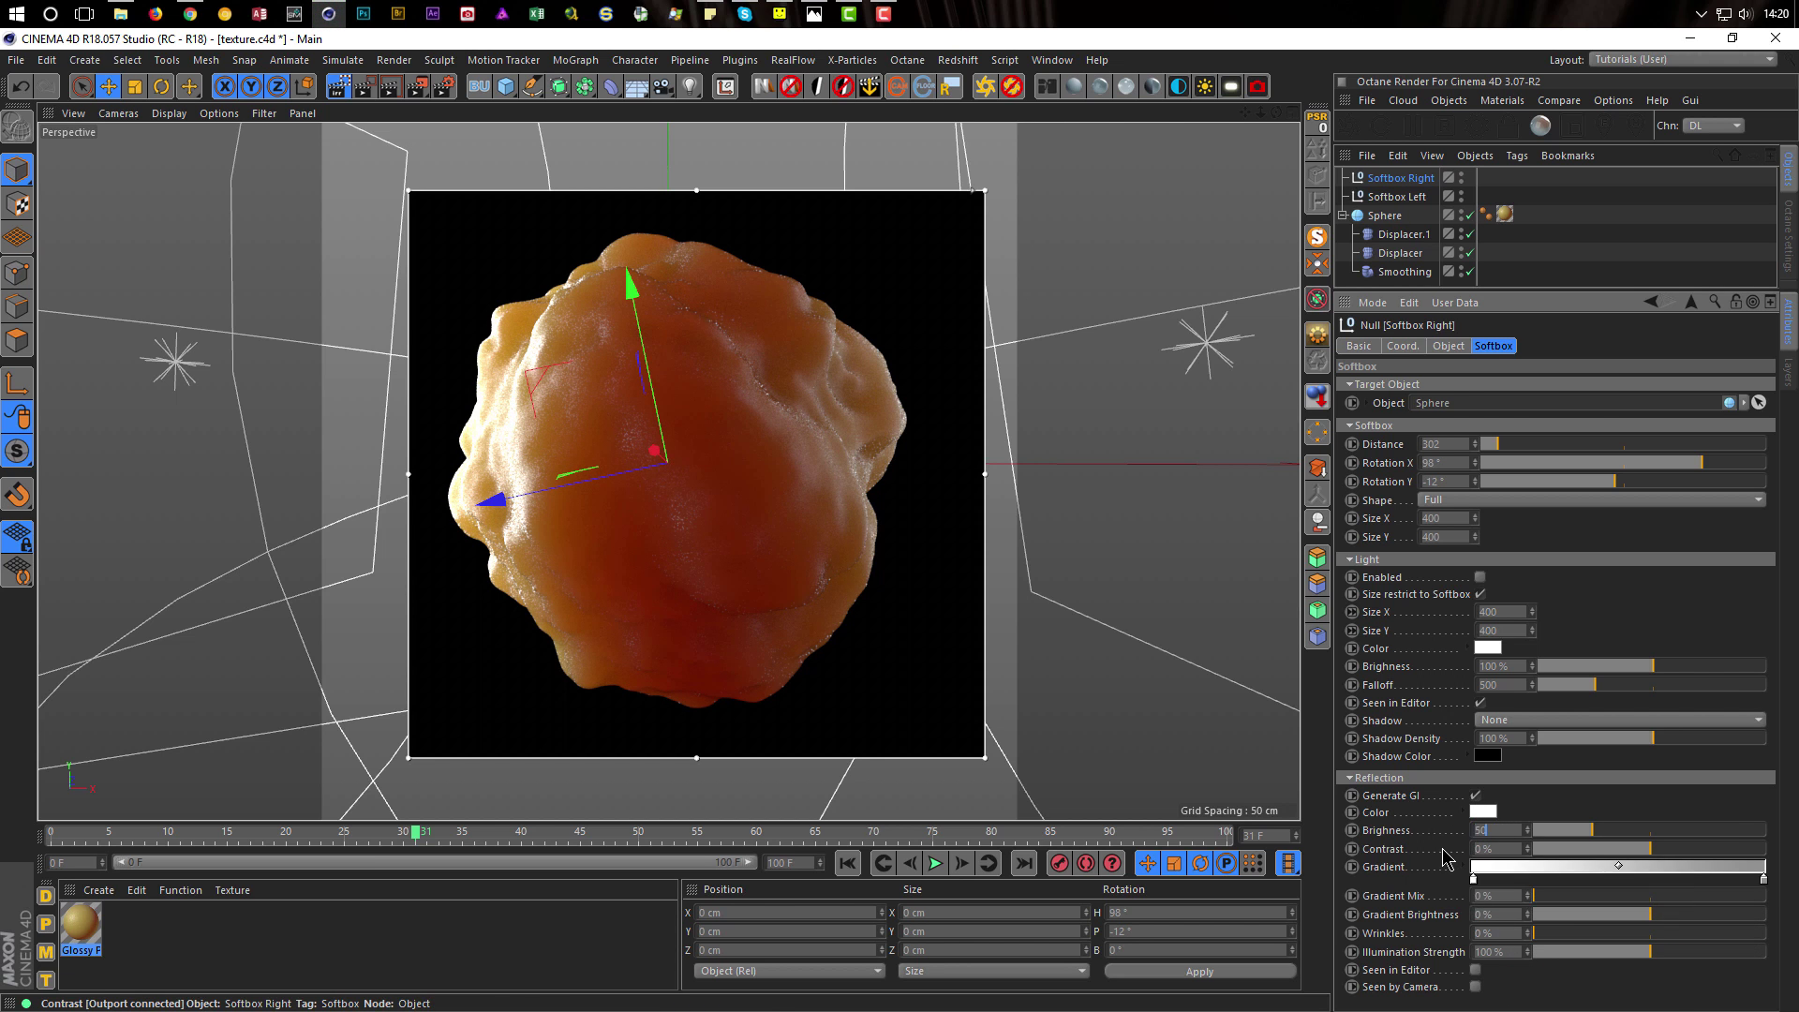
{"action": "key", "text": "Return"}
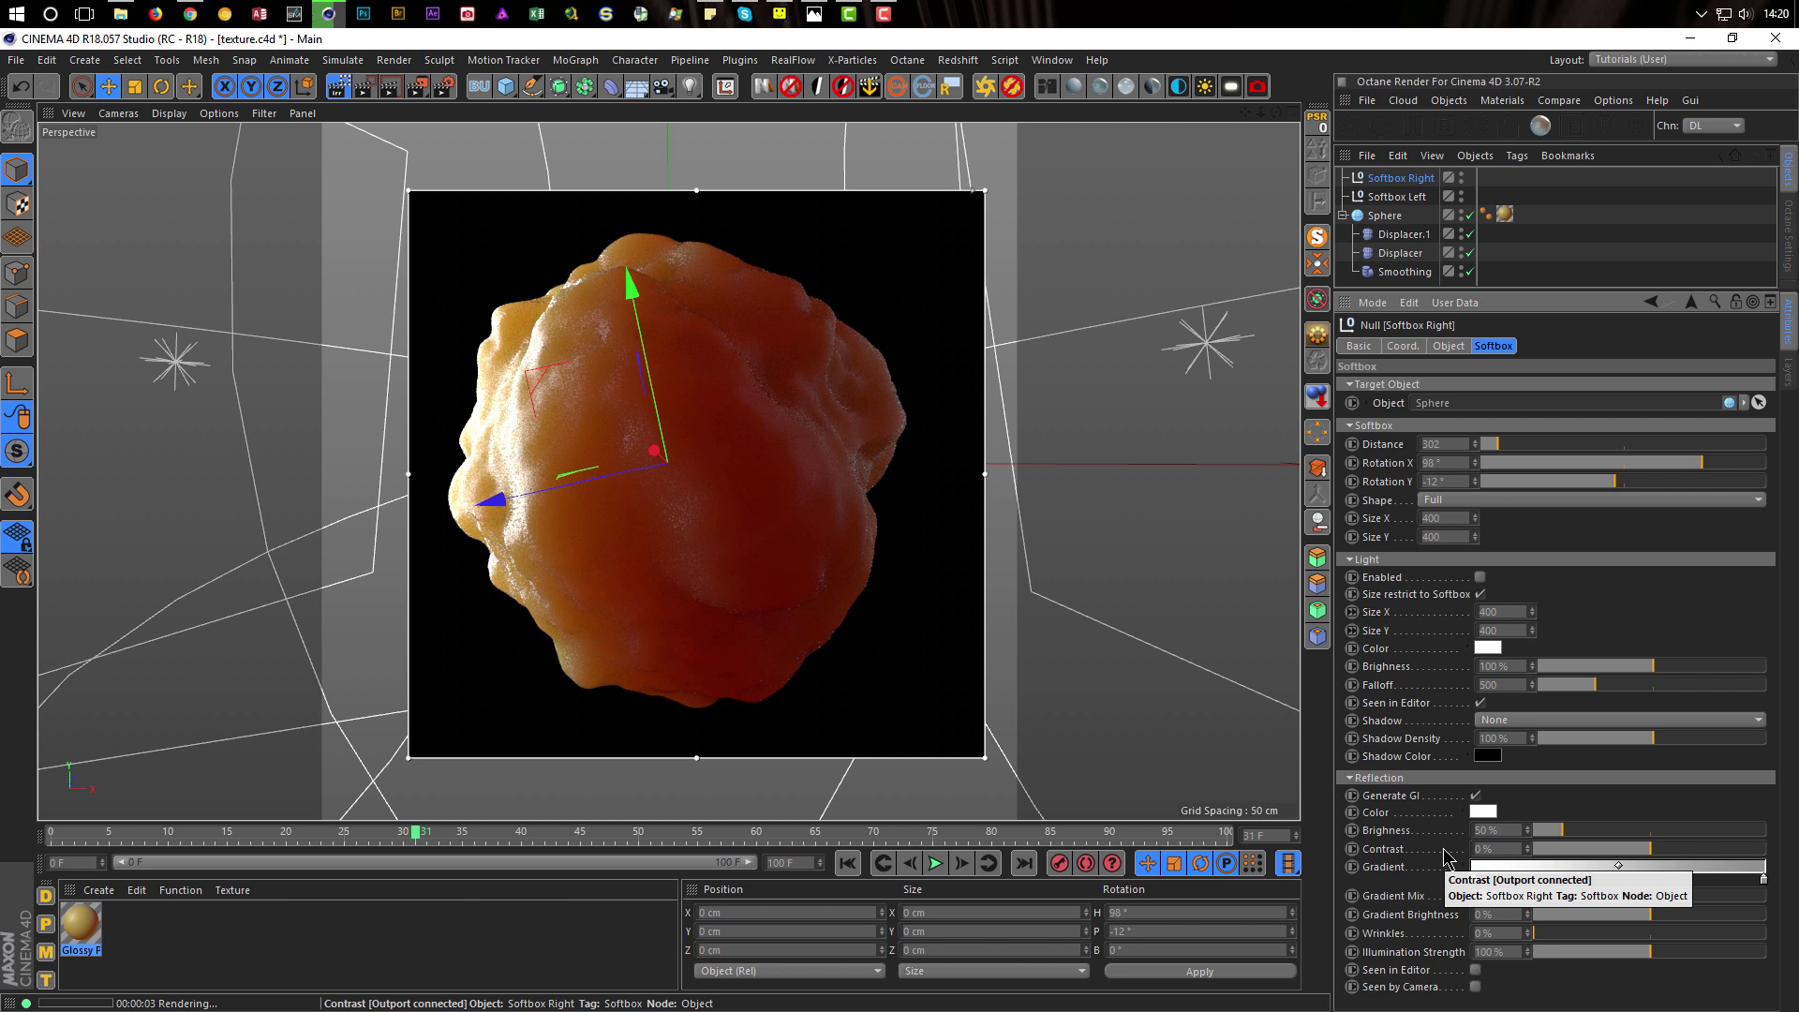
{"action": "left_click_drag", "start_coordinate": [1504, 831], "coordinate": [1448, 850]}
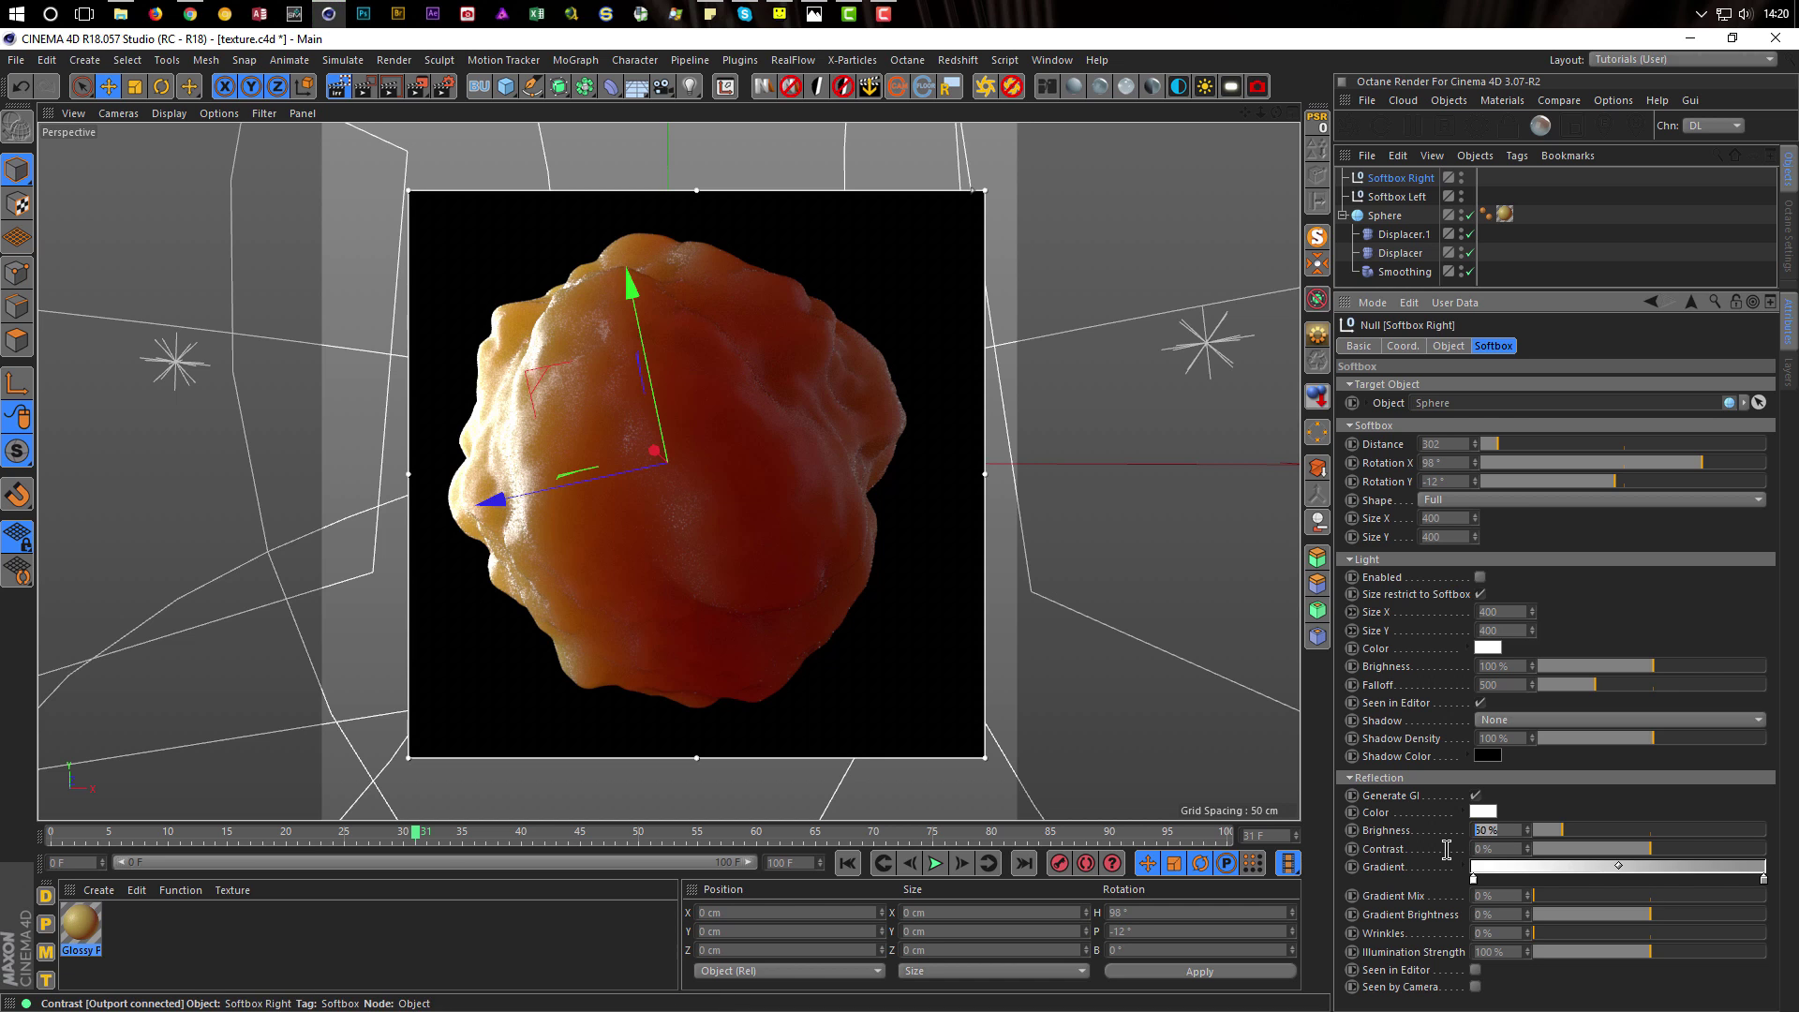
{"action": "type", "text": "80"}
{"action": "key", "text": "Return"}
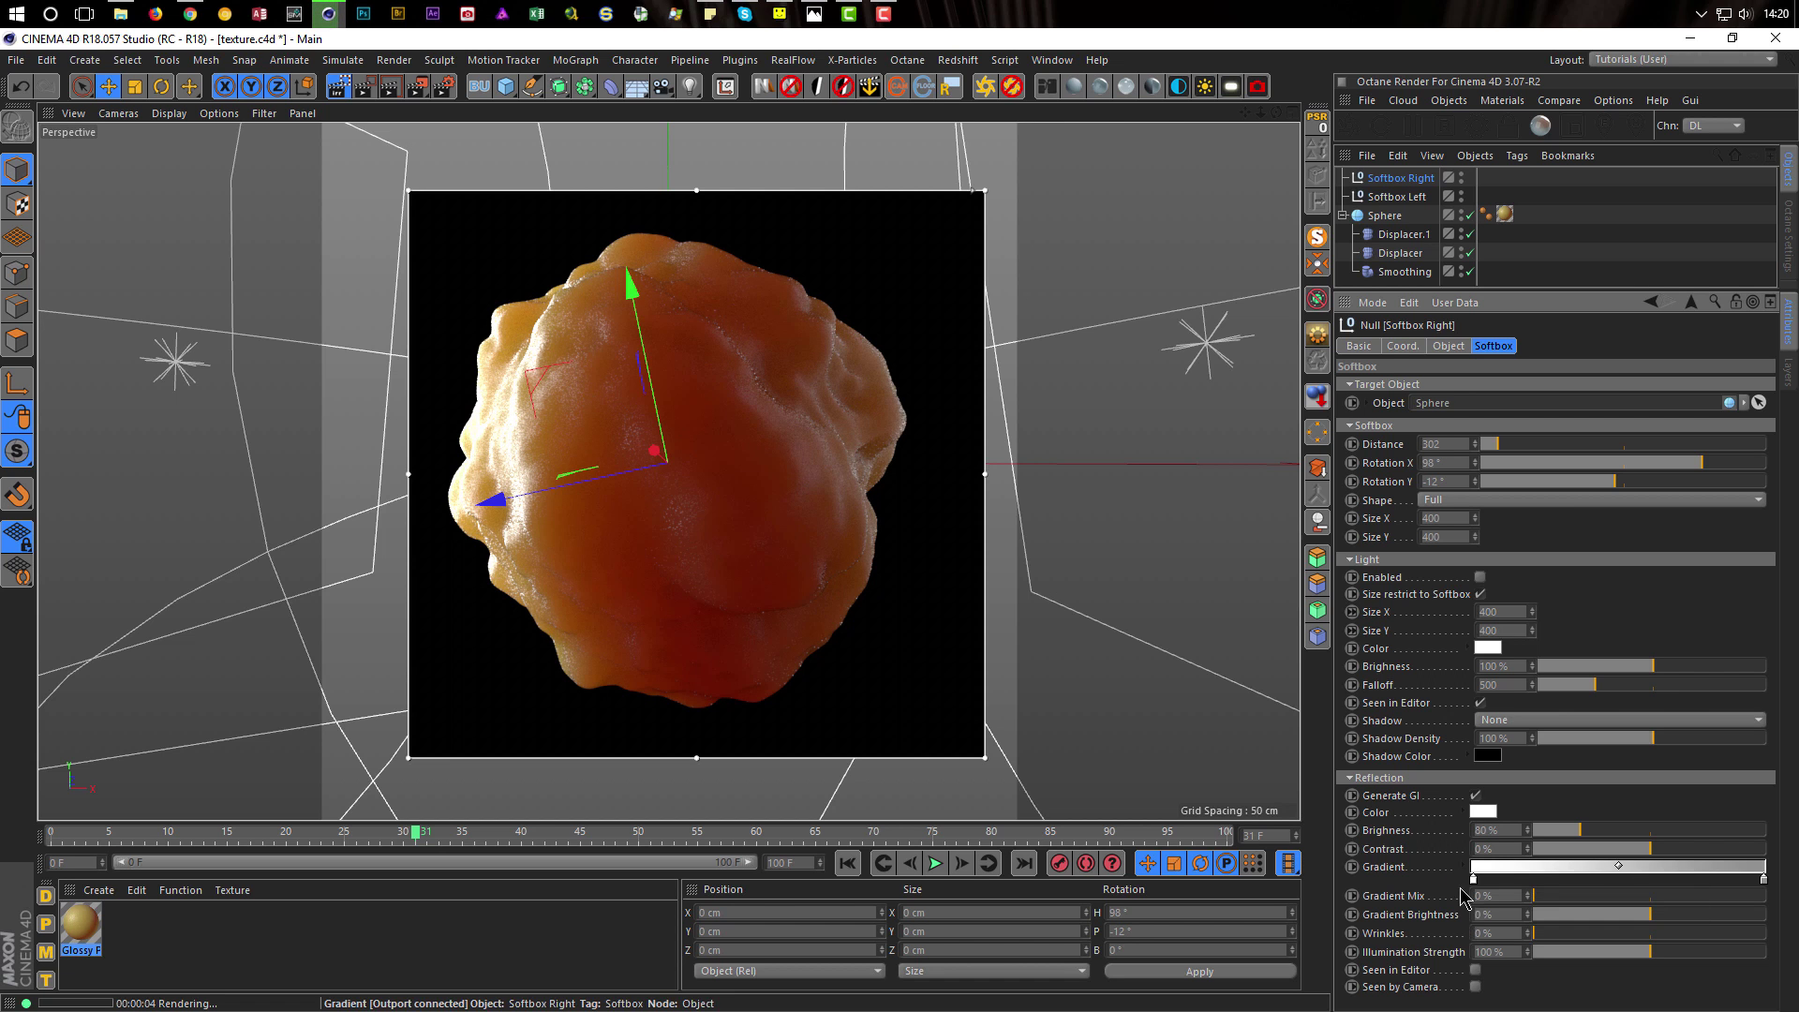
Tint Softbox Right's reflection color pale cyan with hue about 177° and saturation about 24 %
{"action": "left_click", "coordinate": [1464, 812]}
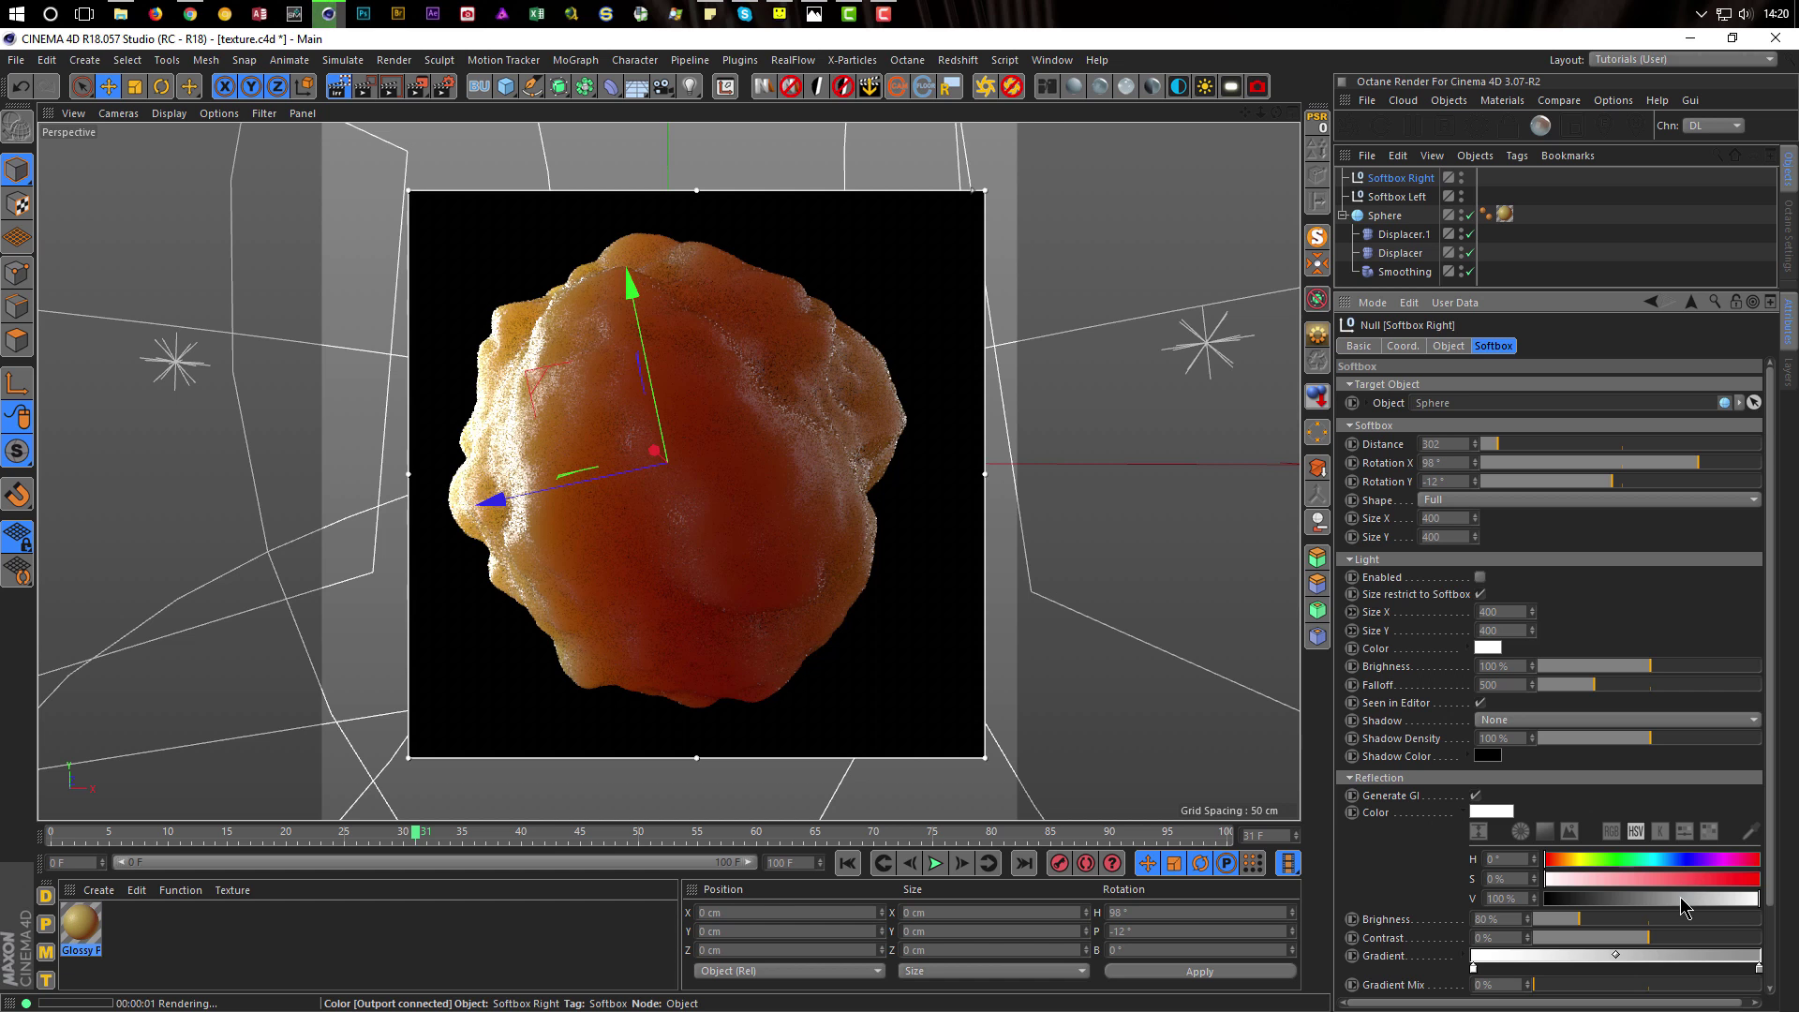
{"action": "left_click", "coordinate": [1650, 858]}
{"action": "left_click", "coordinate": [1597, 879]}
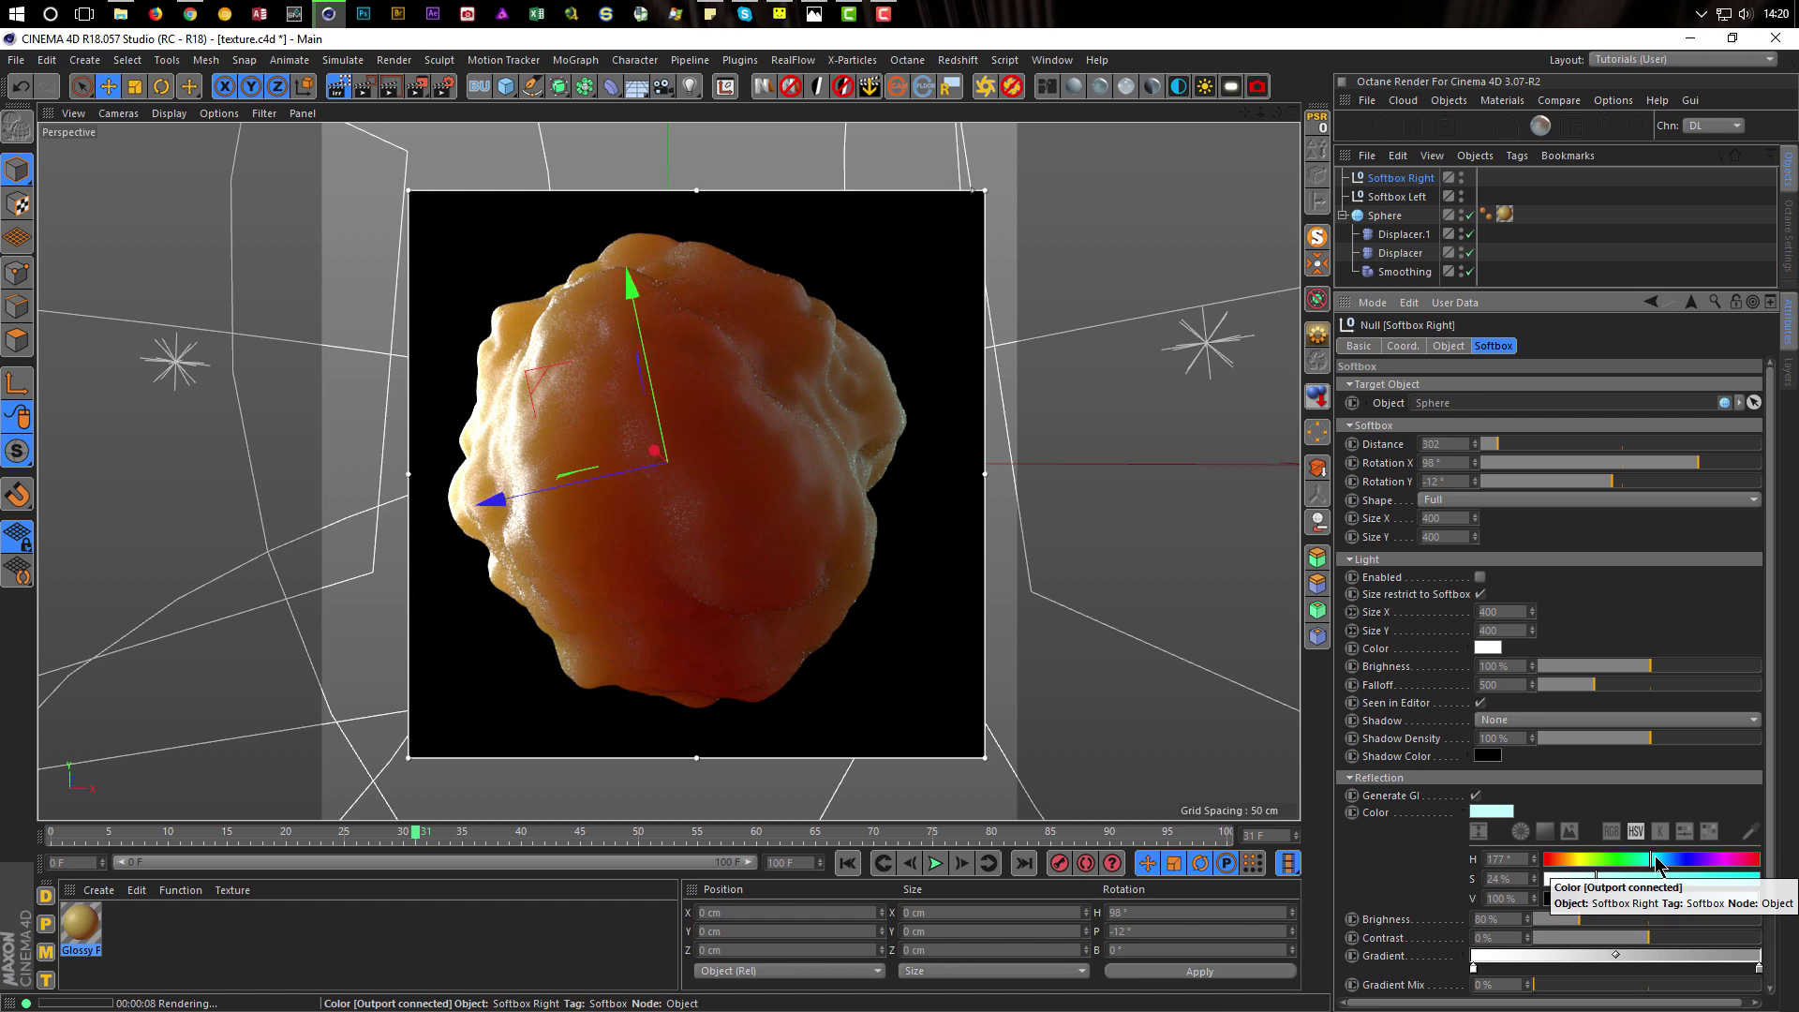
Tint Softbox Left's reflection color very pale cyan by setting its saturation to about 13 %
{"action": "left_click", "coordinate": [1401, 197]}
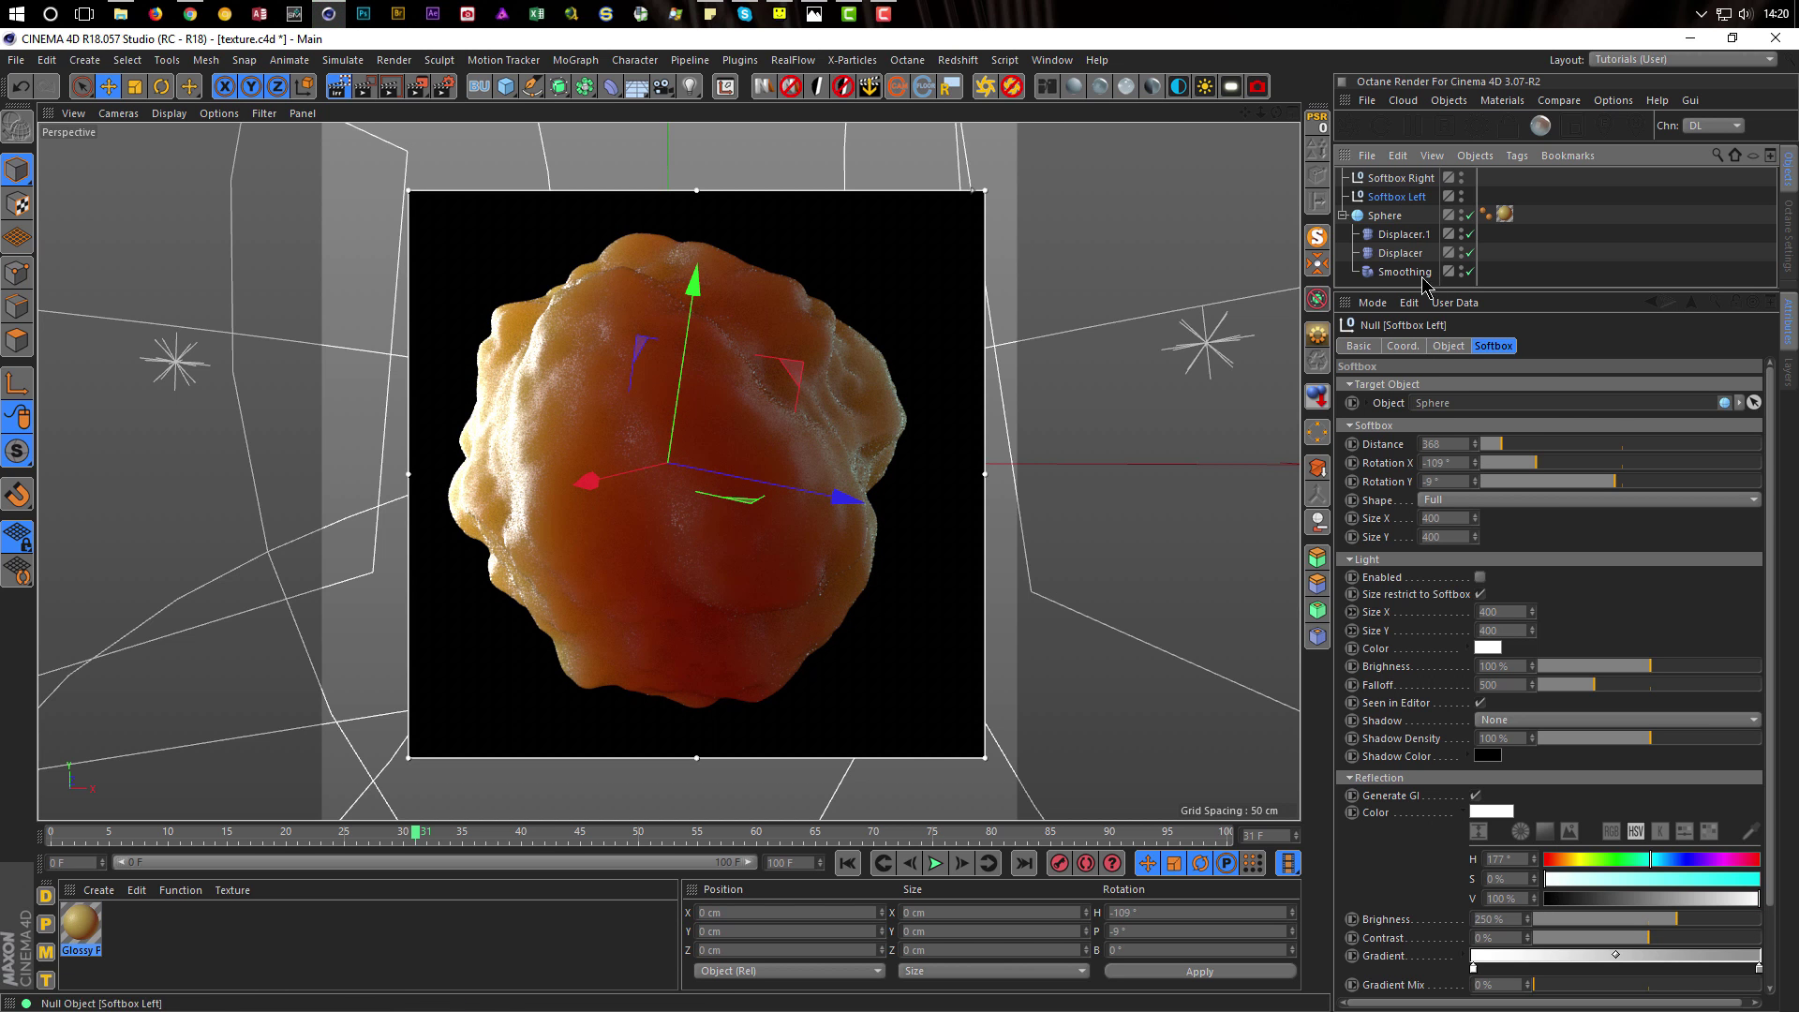
{"action": "left_click", "coordinate": [1569, 881]}
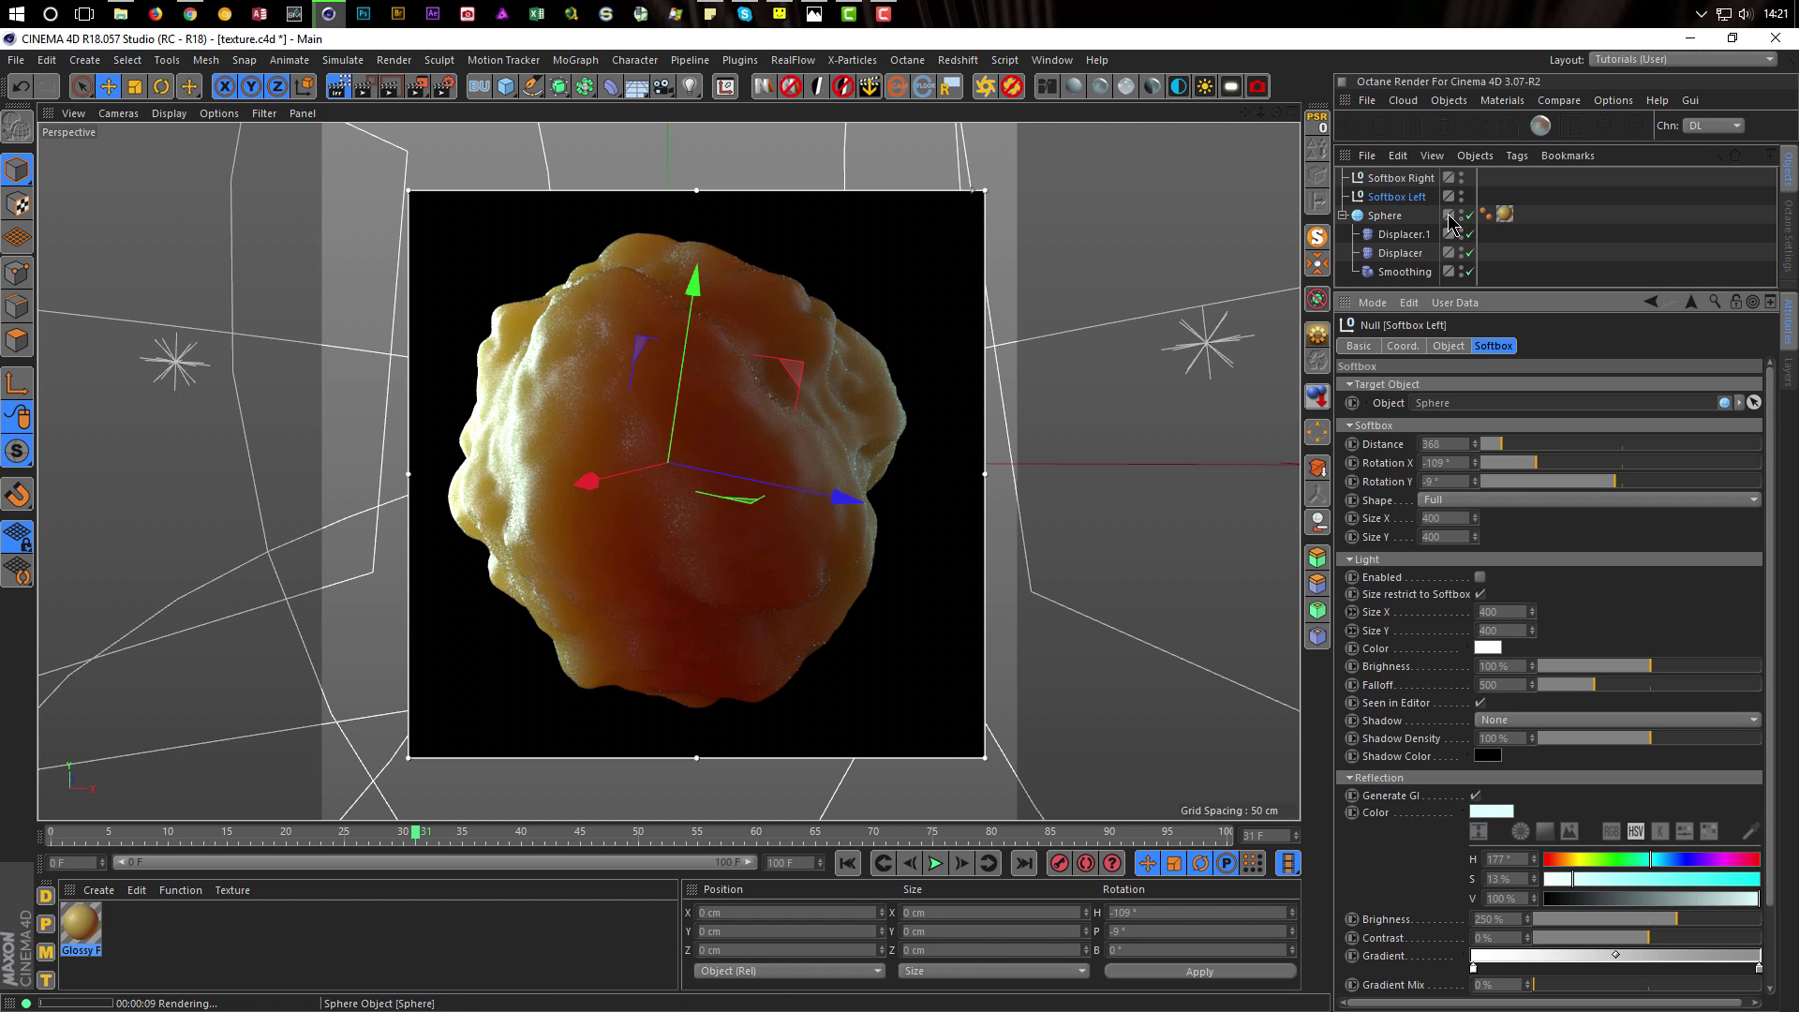
Set Softbox Right's reflection brightness to 100 % and collapse its color controls
{"action": "left_click", "coordinate": [1424, 183]}
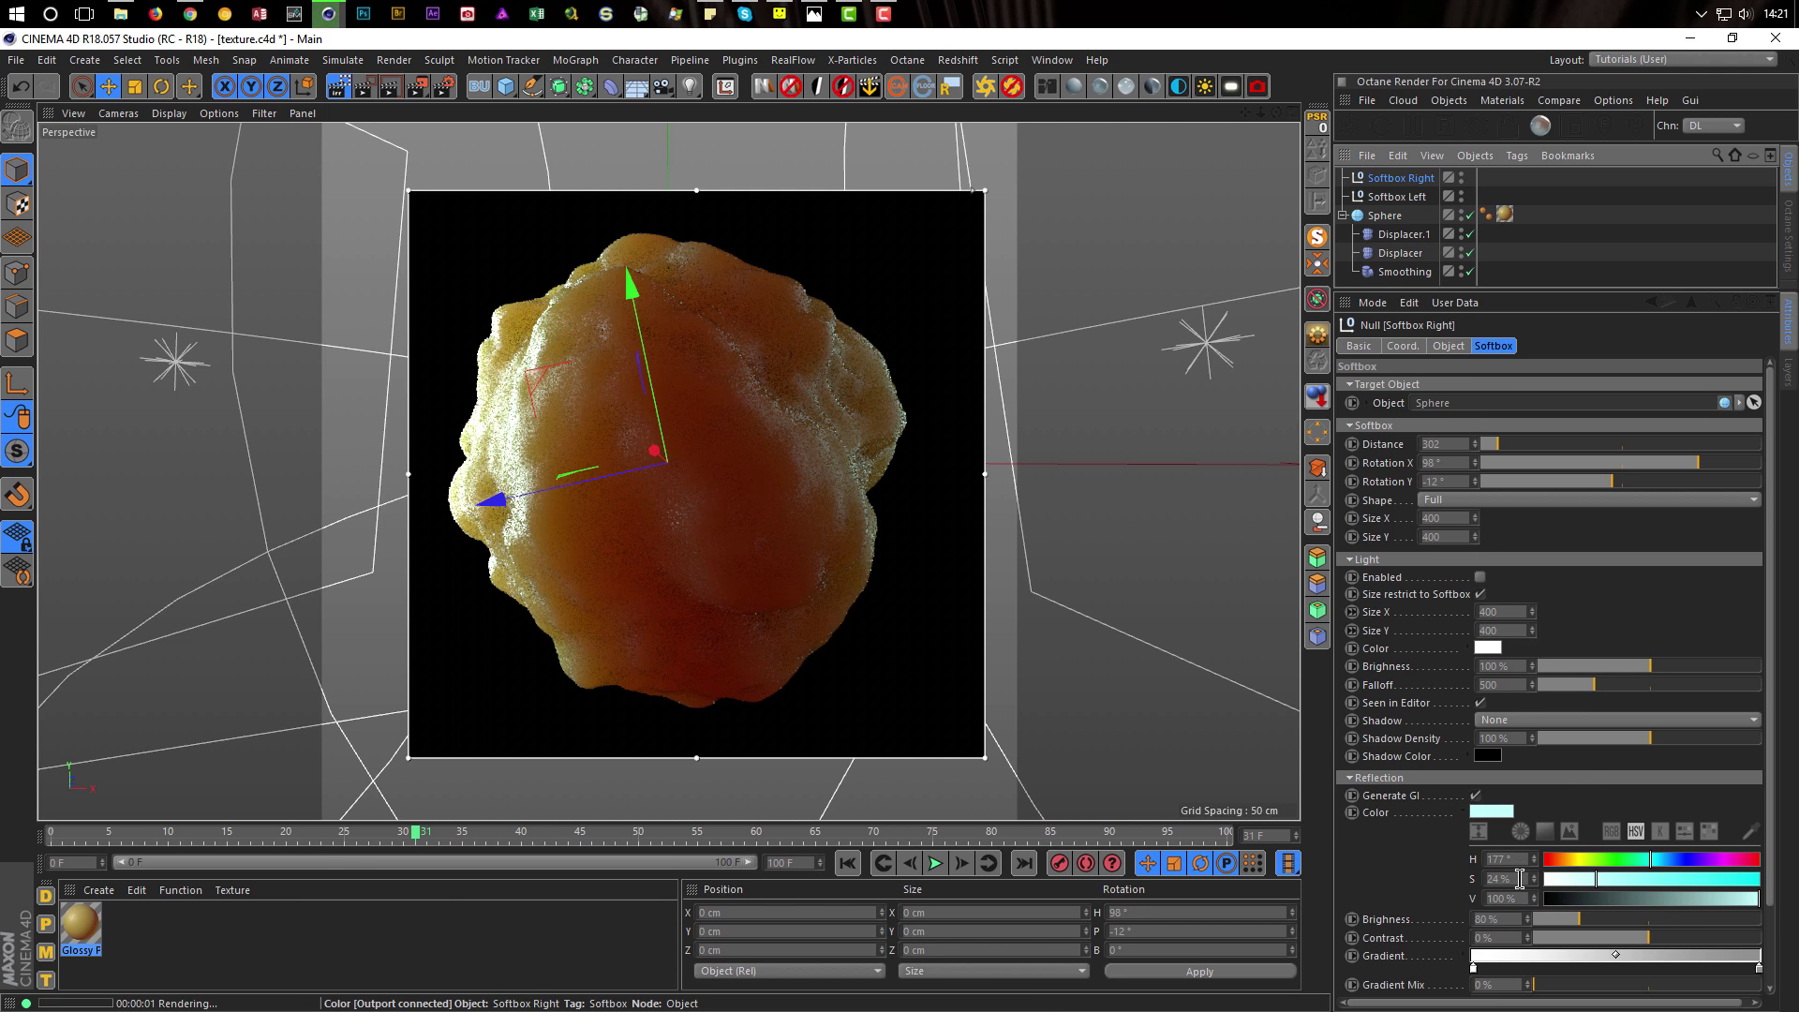
{"action": "left_click", "coordinate": [1500, 919]}
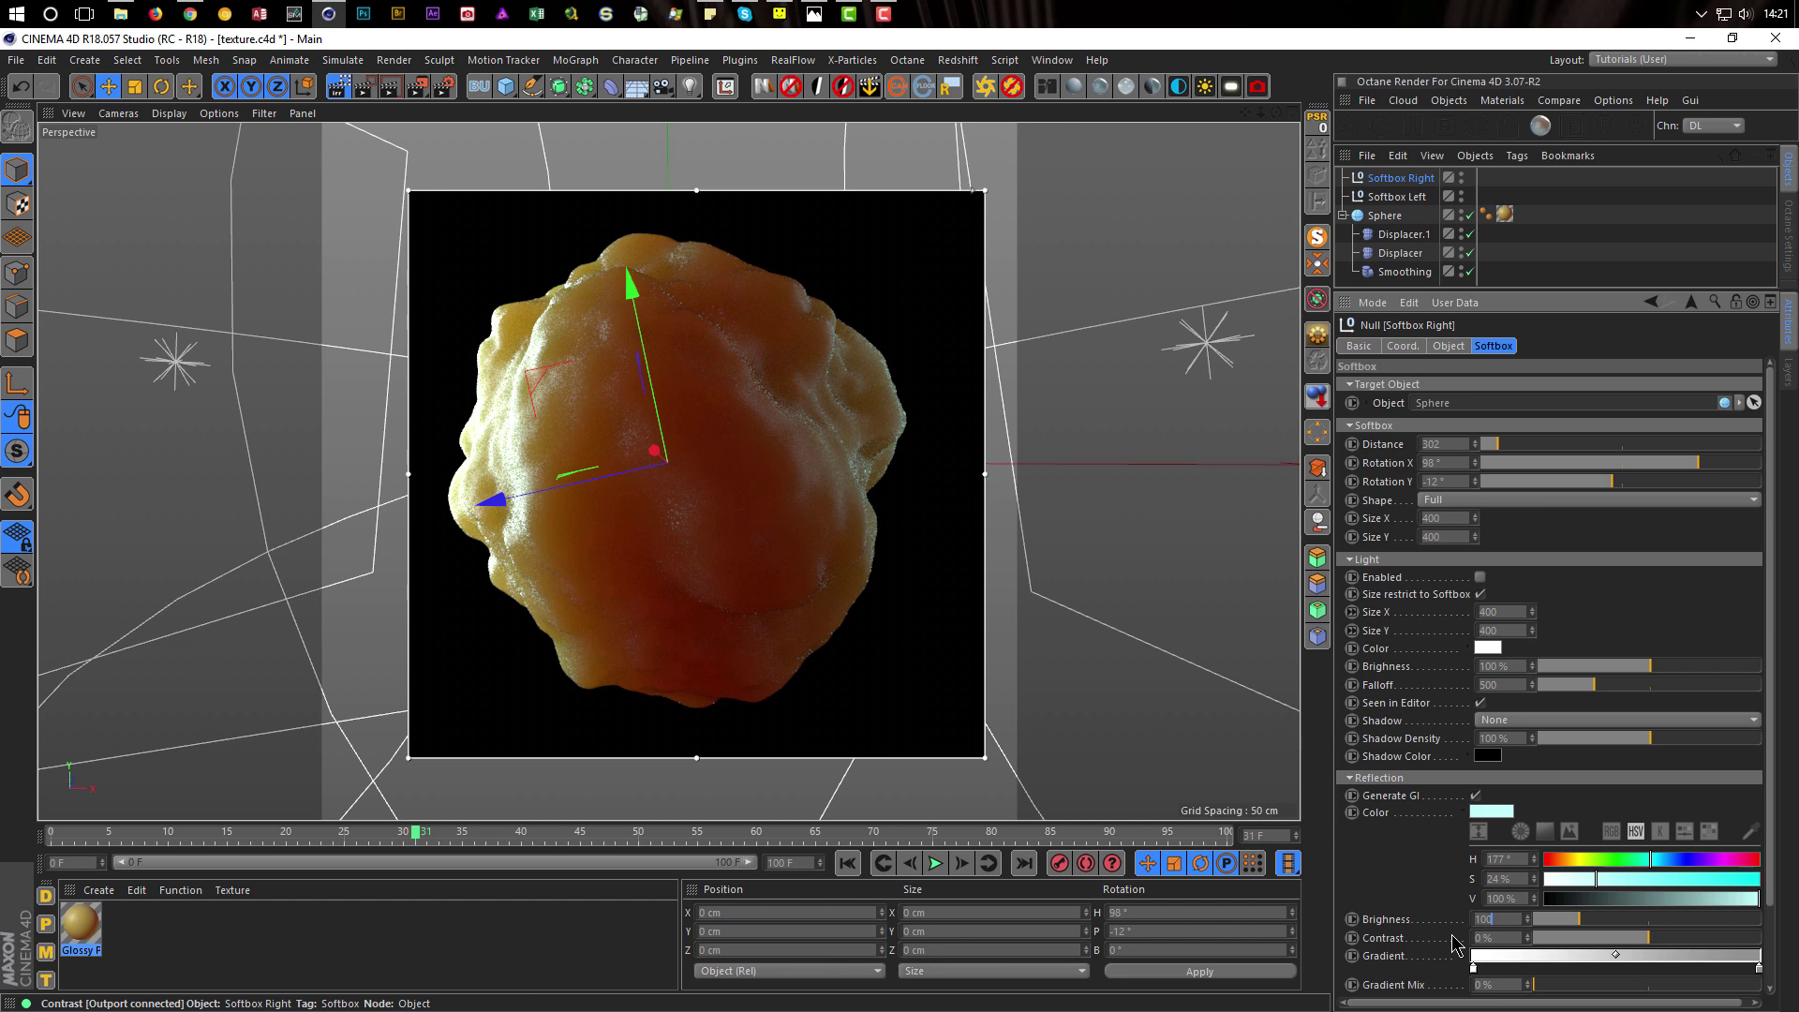
{"action": "type", "text": "100"}
{"action": "key", "text": "Return"}
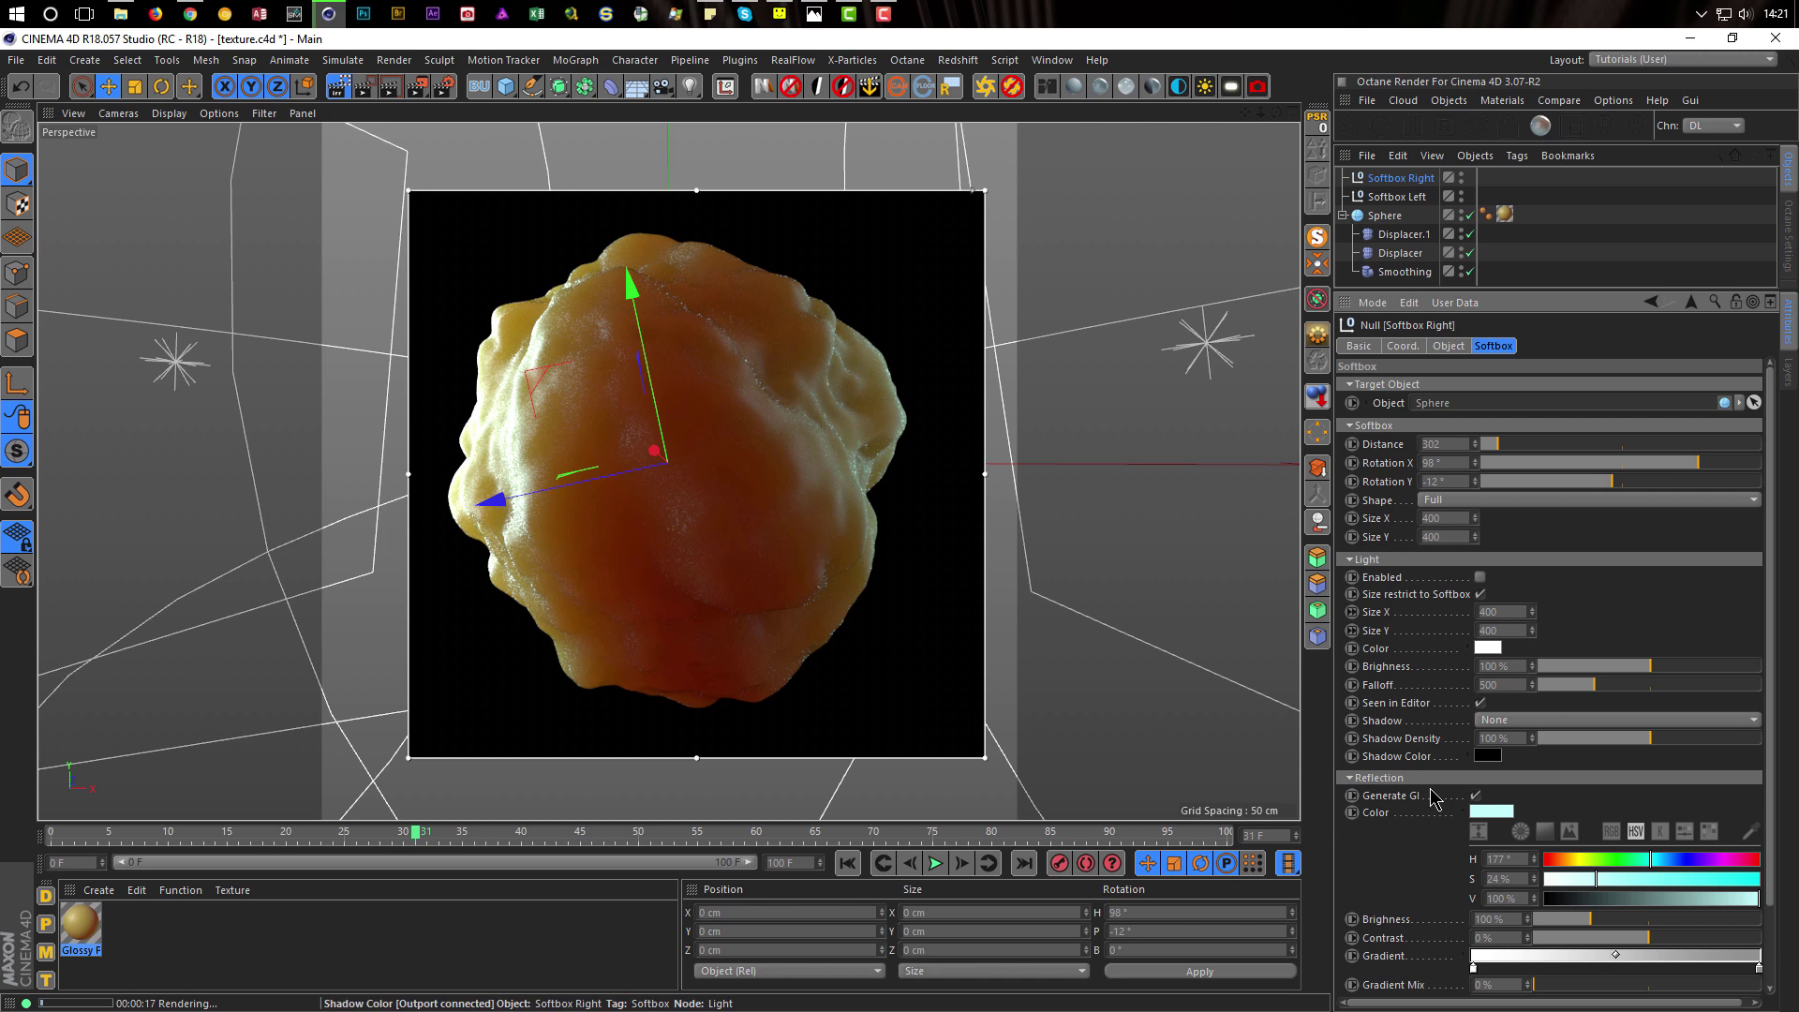
{"action": "left_click", "coordinate": [1463, 814]}
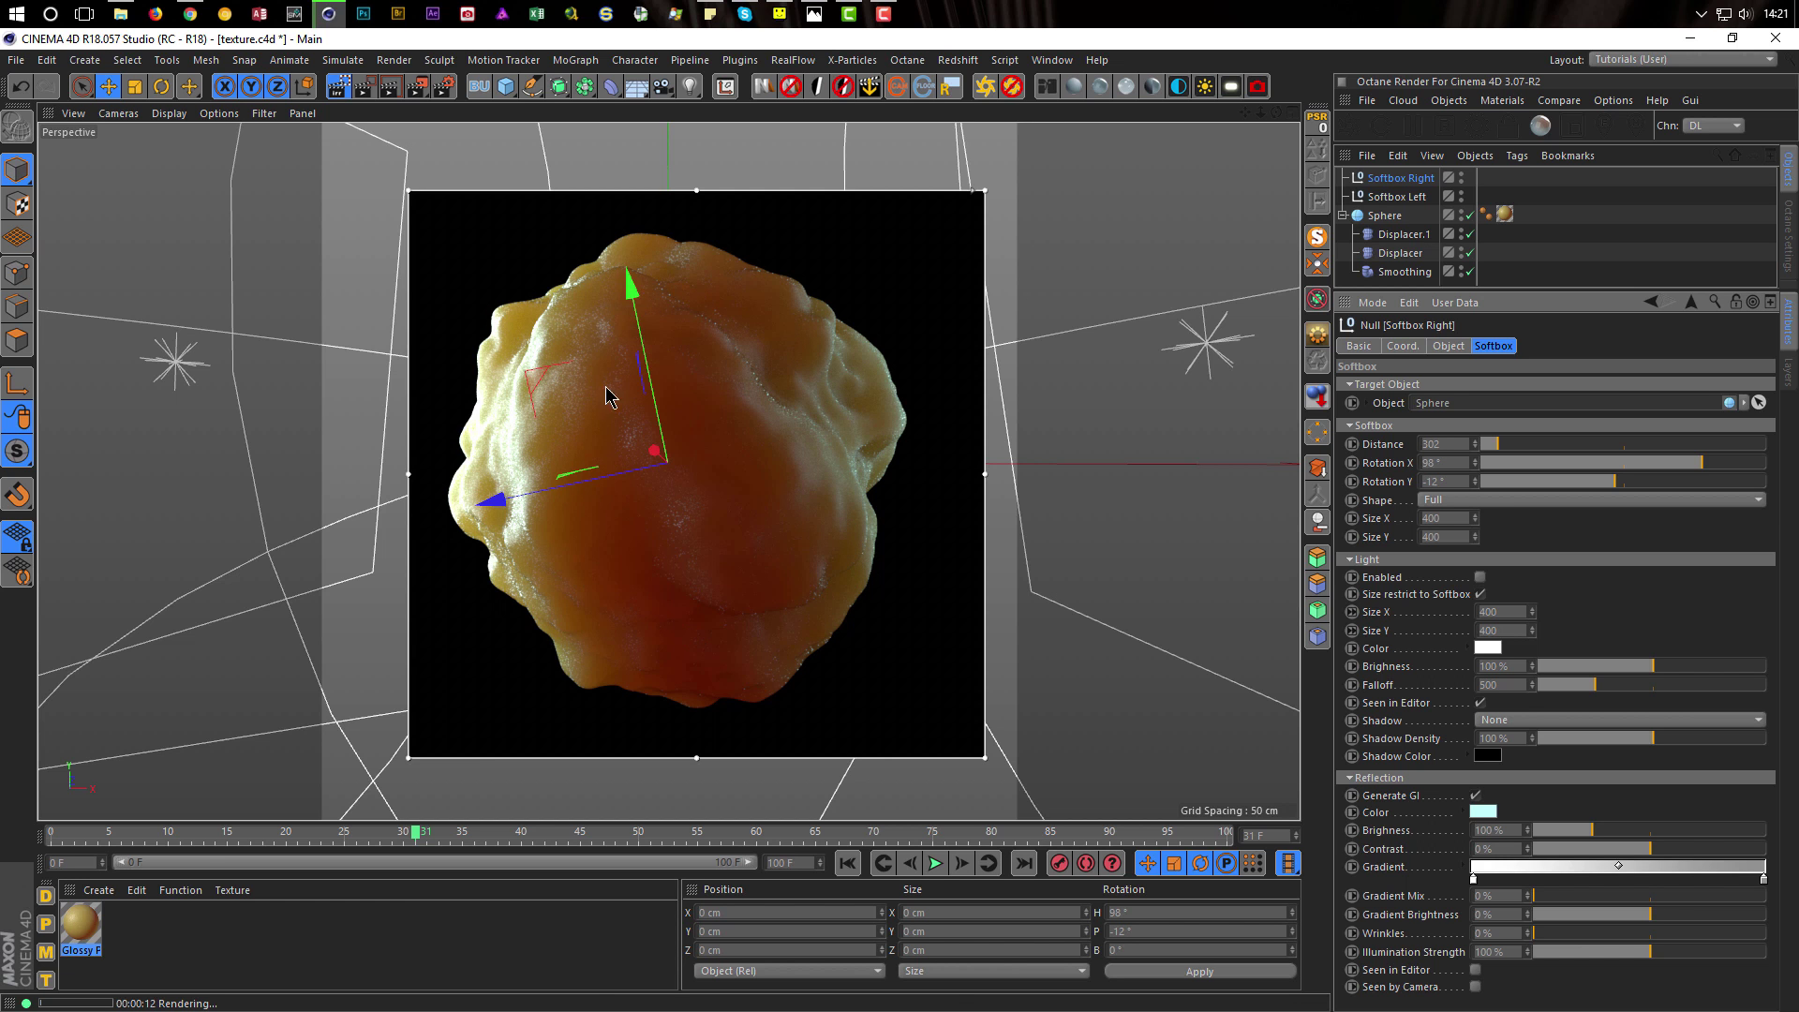
Wrap the Subsurface Scattering texture in the Glossy Plastic material's luminance channel in a Layer shader and open its layers
{"action": "double_click", "coordinate": [80, 923]}
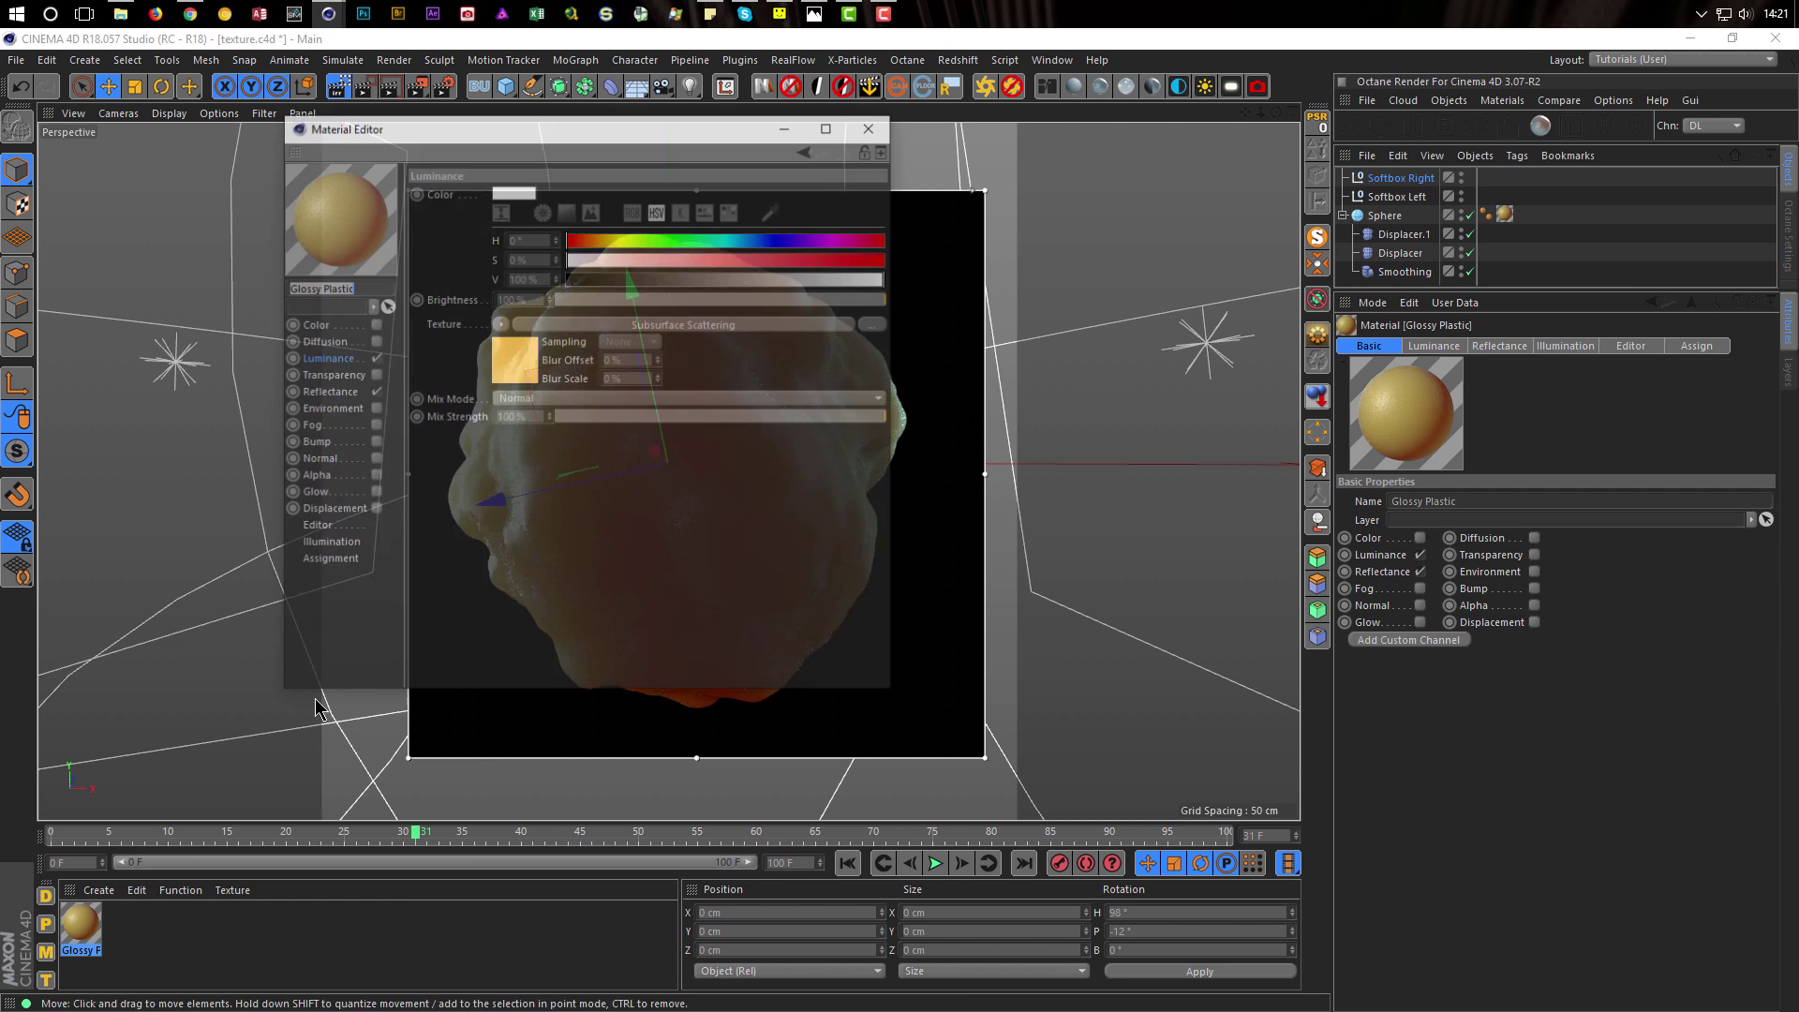
{"action": "left_click_drag", "start_coordinate": [735, 139], "coordinate": [1359, 478]}
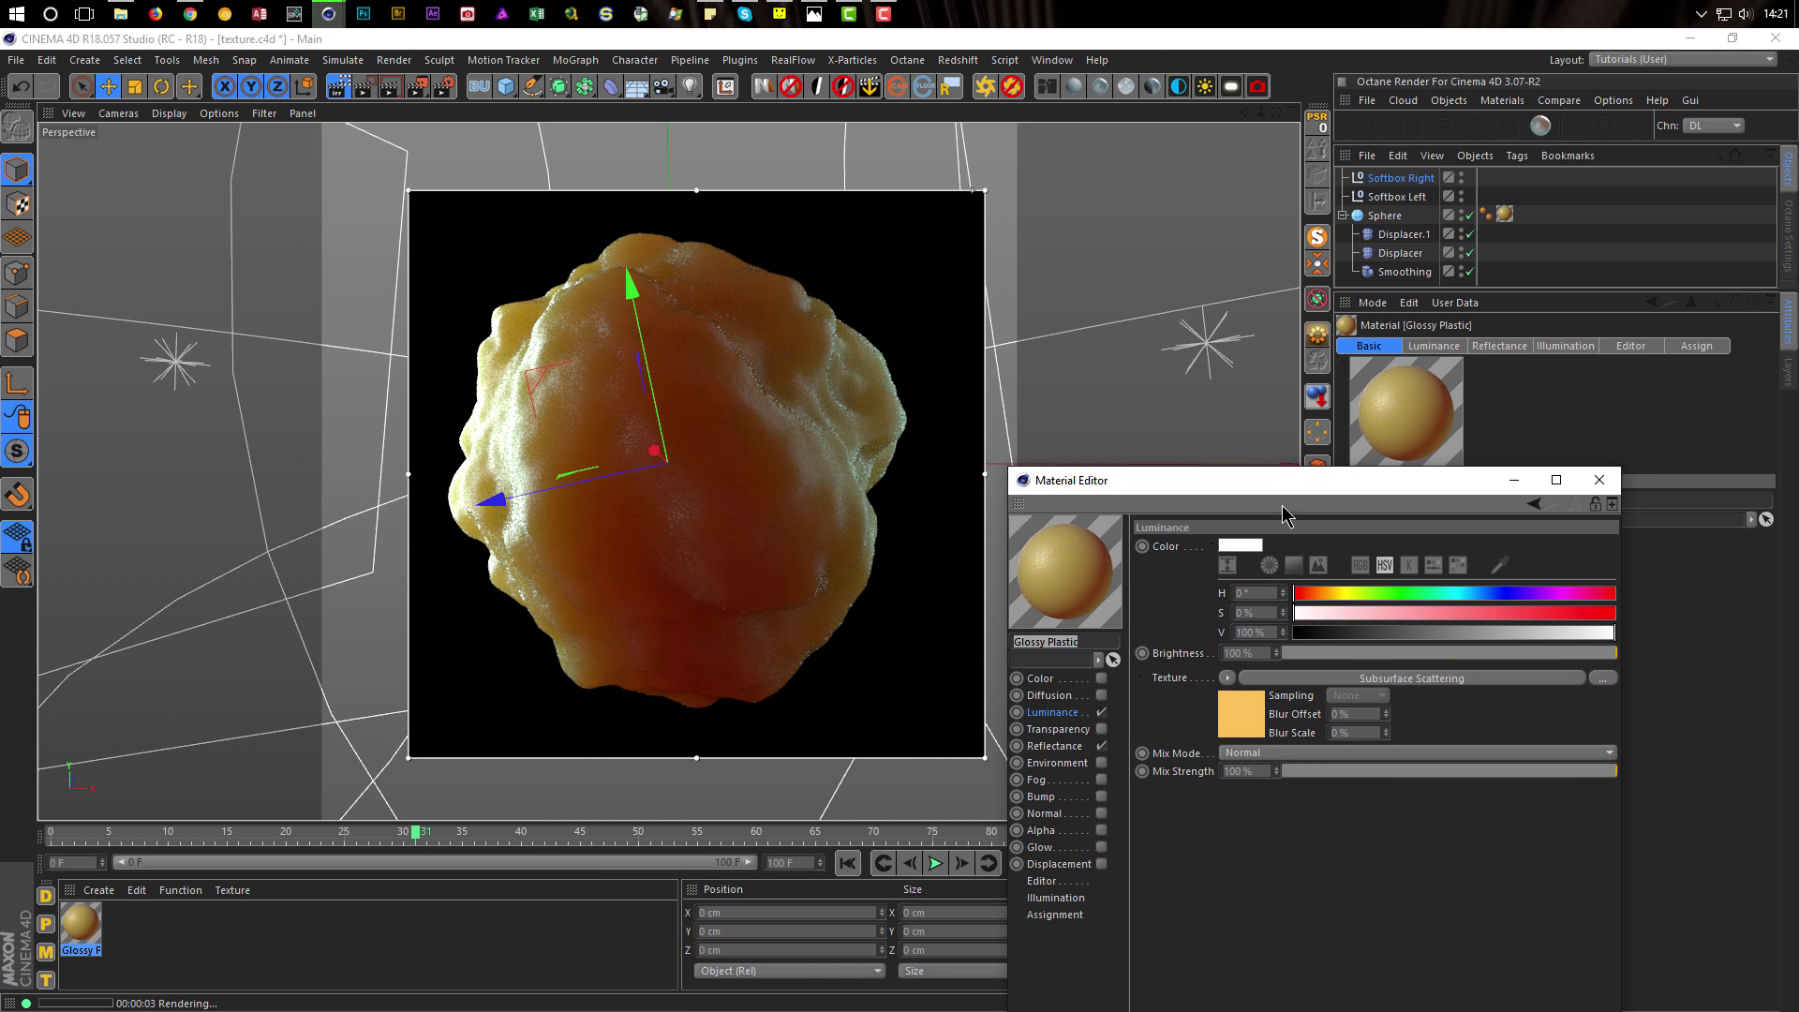
{"action": "left_click_drag", "start_coordinate": [1230, 489], "coordinate": [885, 415]}
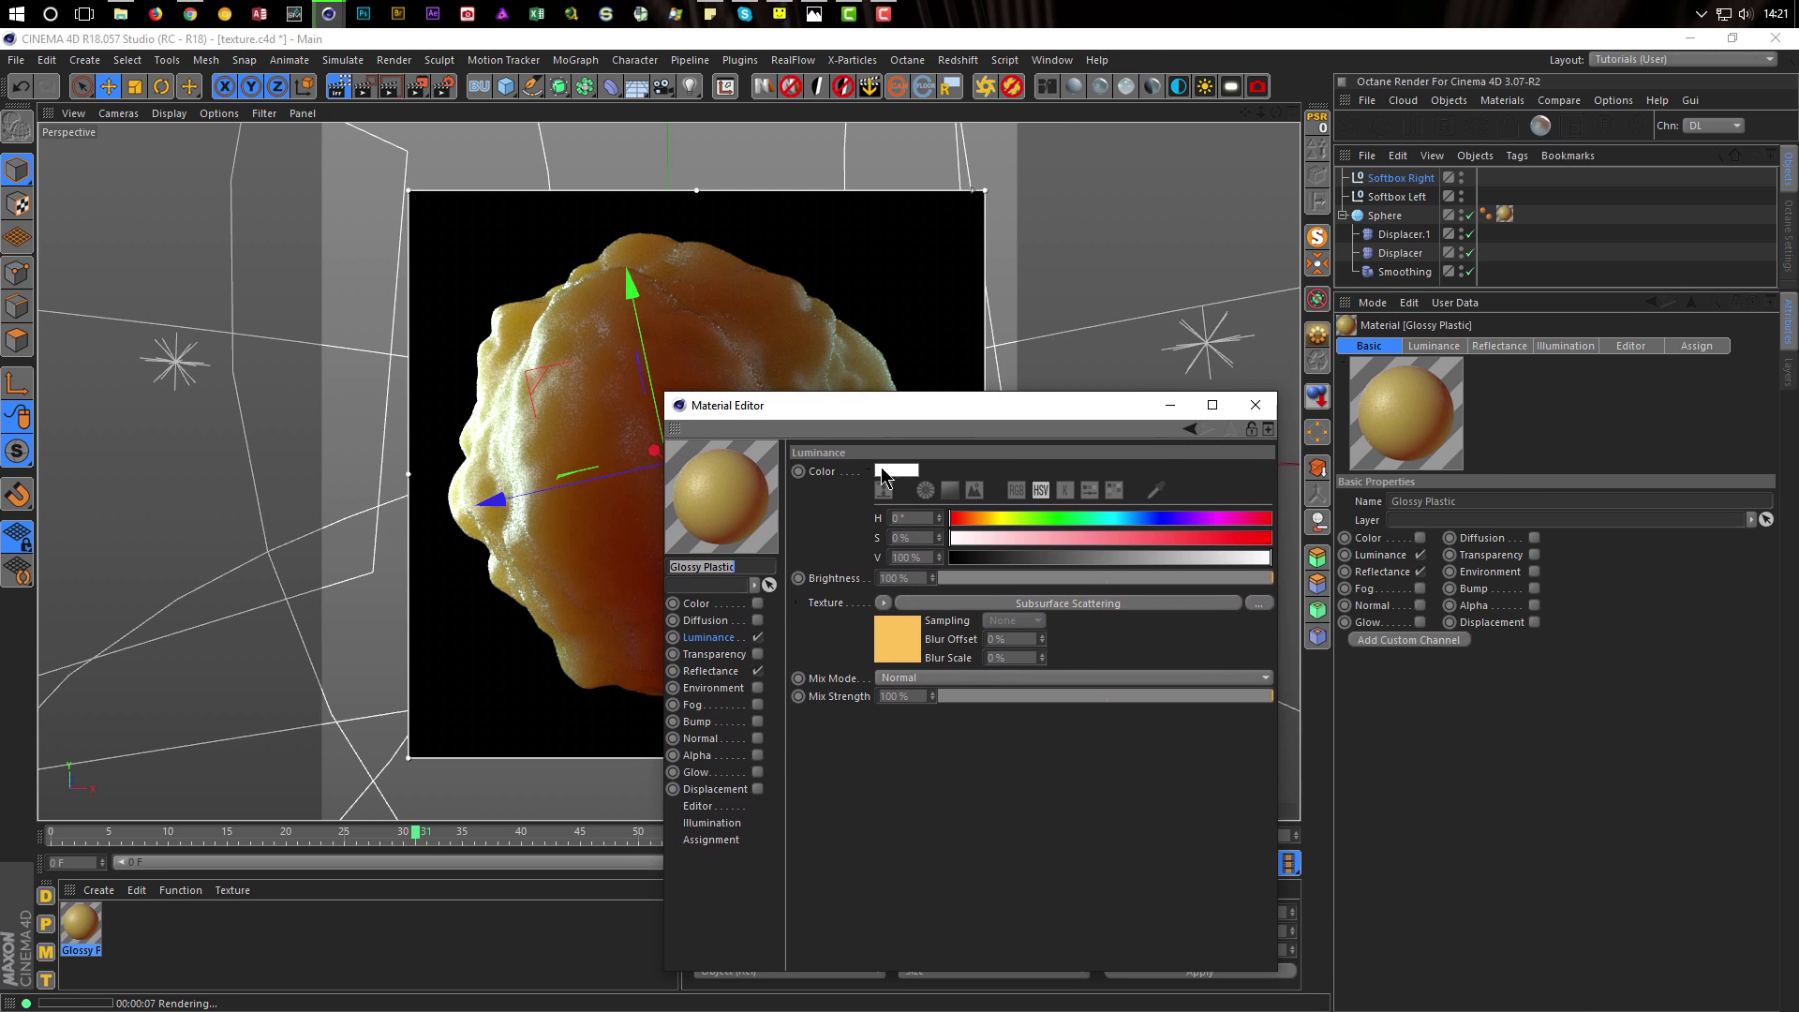
{"action": "left_click", "coordinate": [888, 656]}
{"action": "key", "text": "Return"}
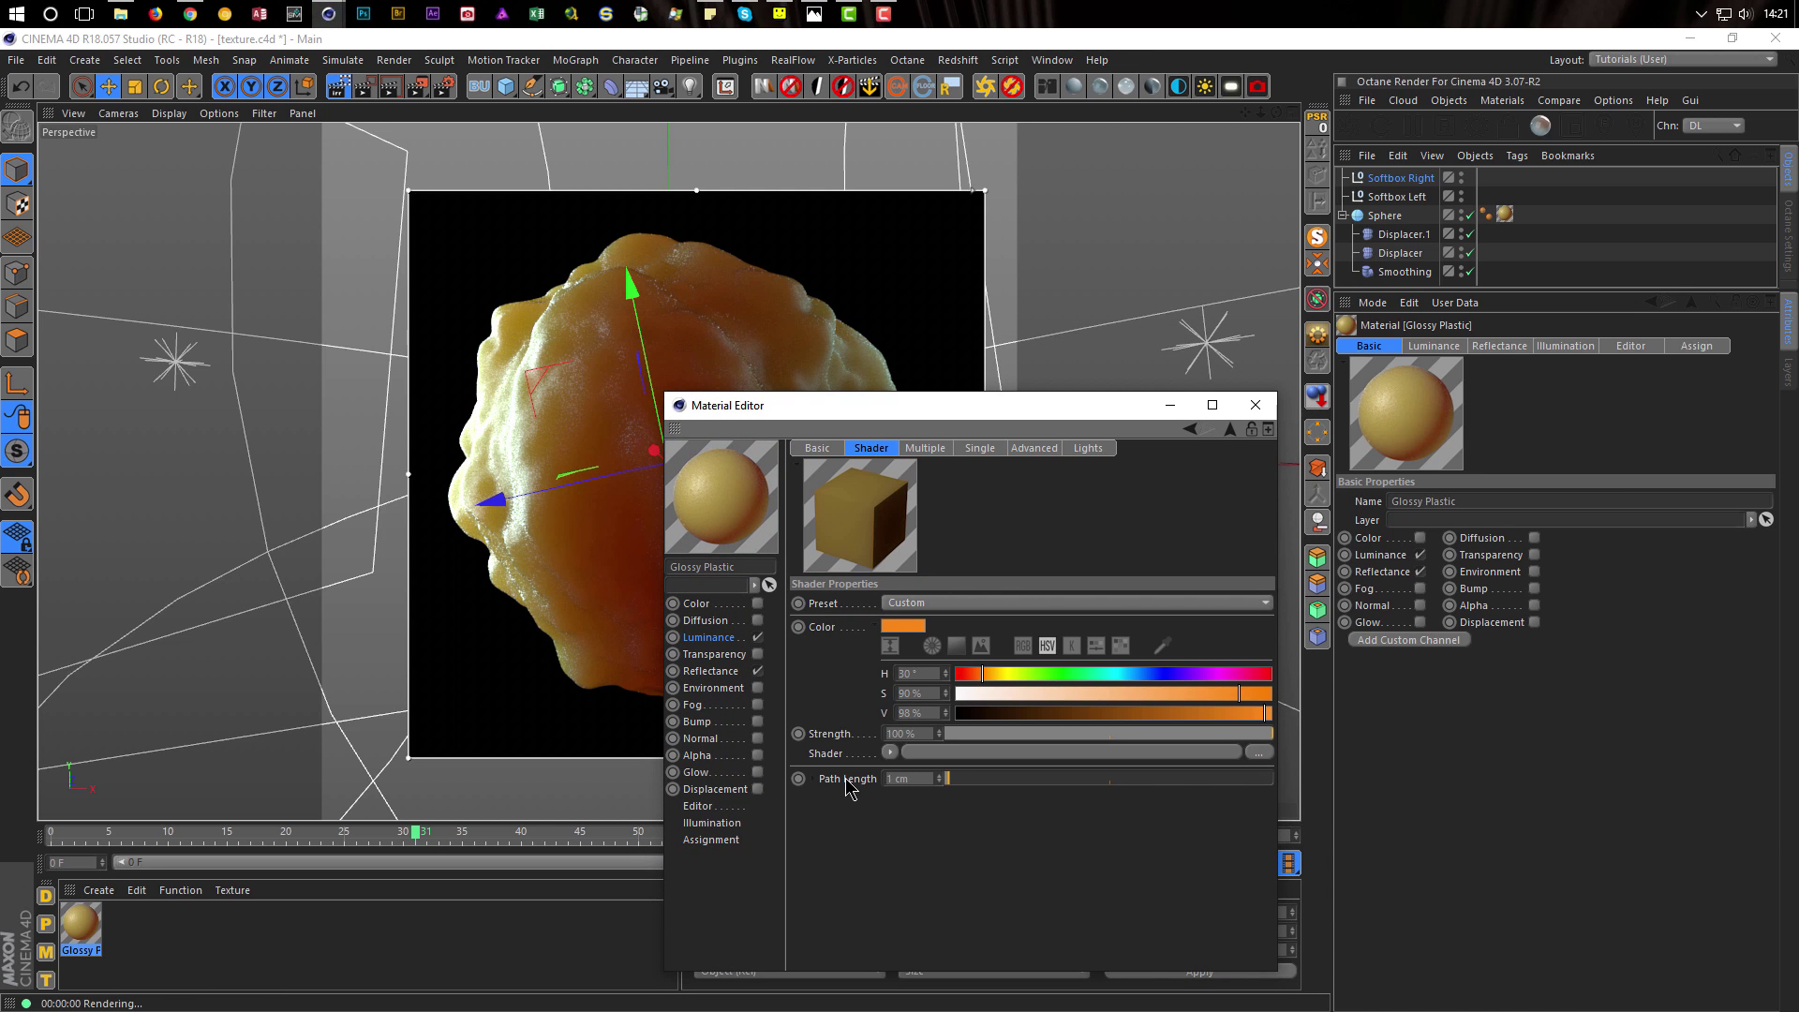
{"action": "left_click", "coordinate": [1230, 428]}
{"action": "left_click", "coordinate": [883, 605]}
{"action": "mouse_move", "coordinate": [887, 609]}
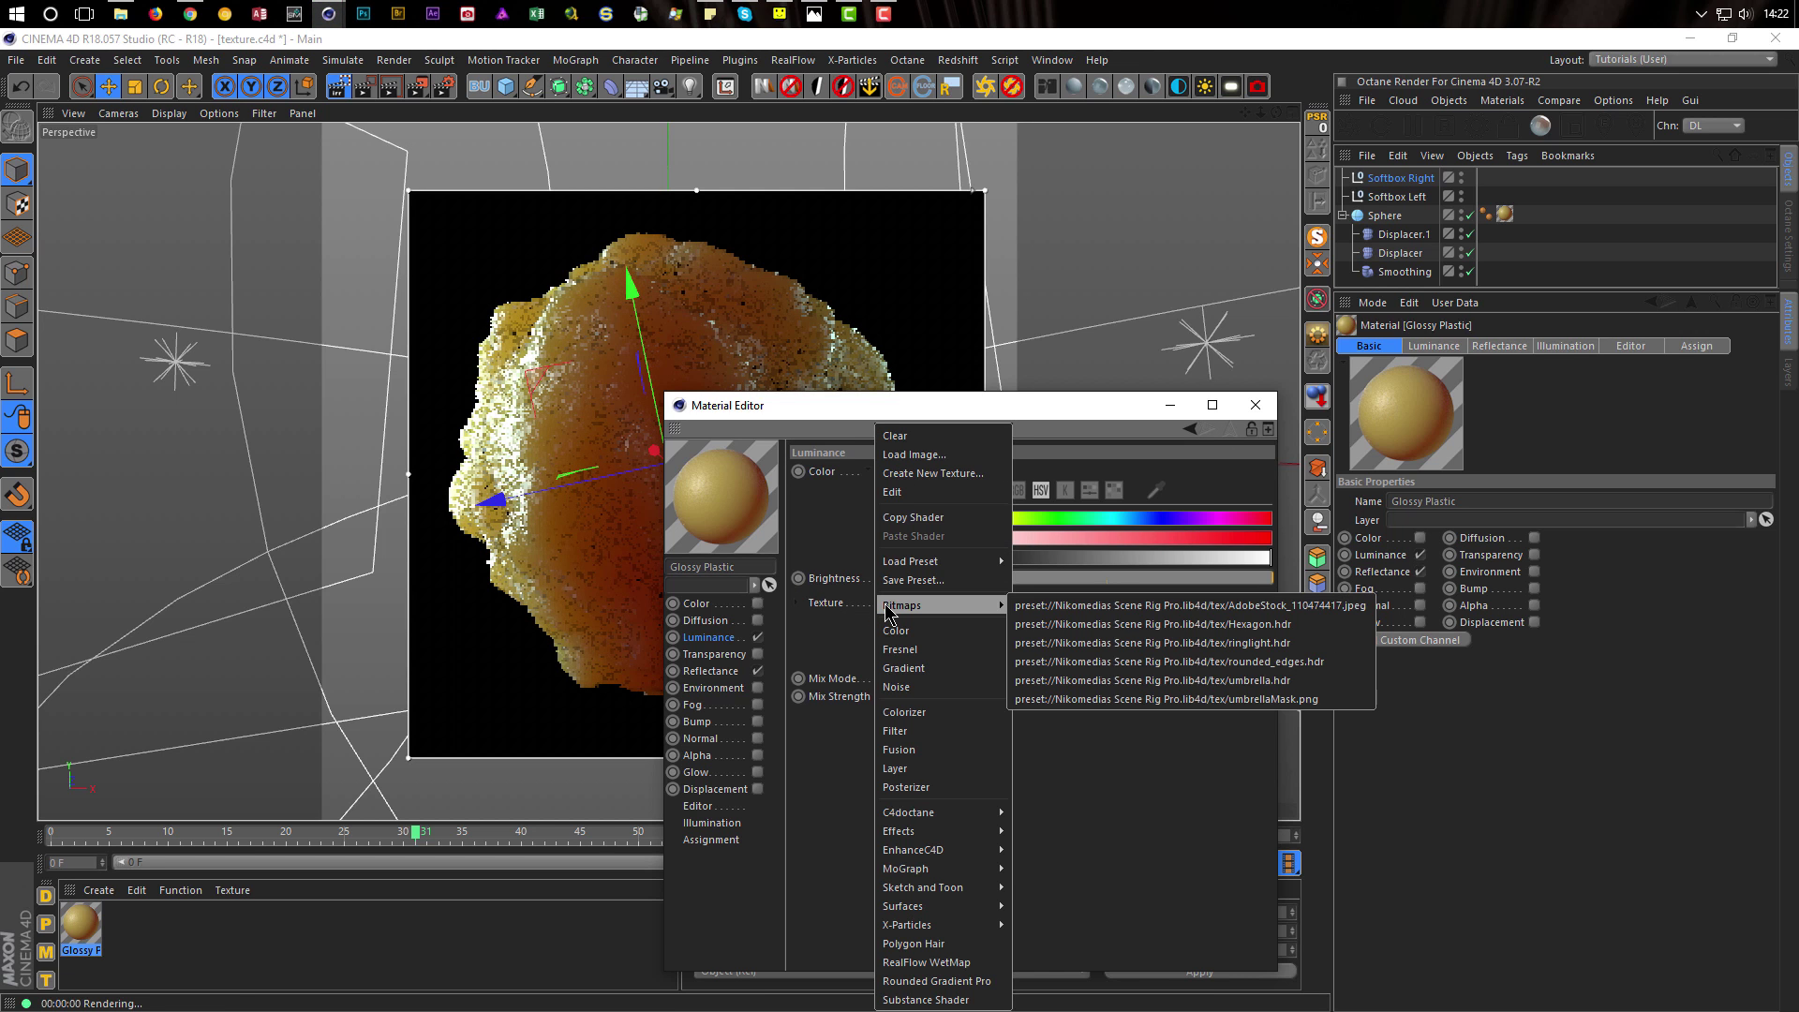
{"action": "left_click", "coordinate": [822, 600]}
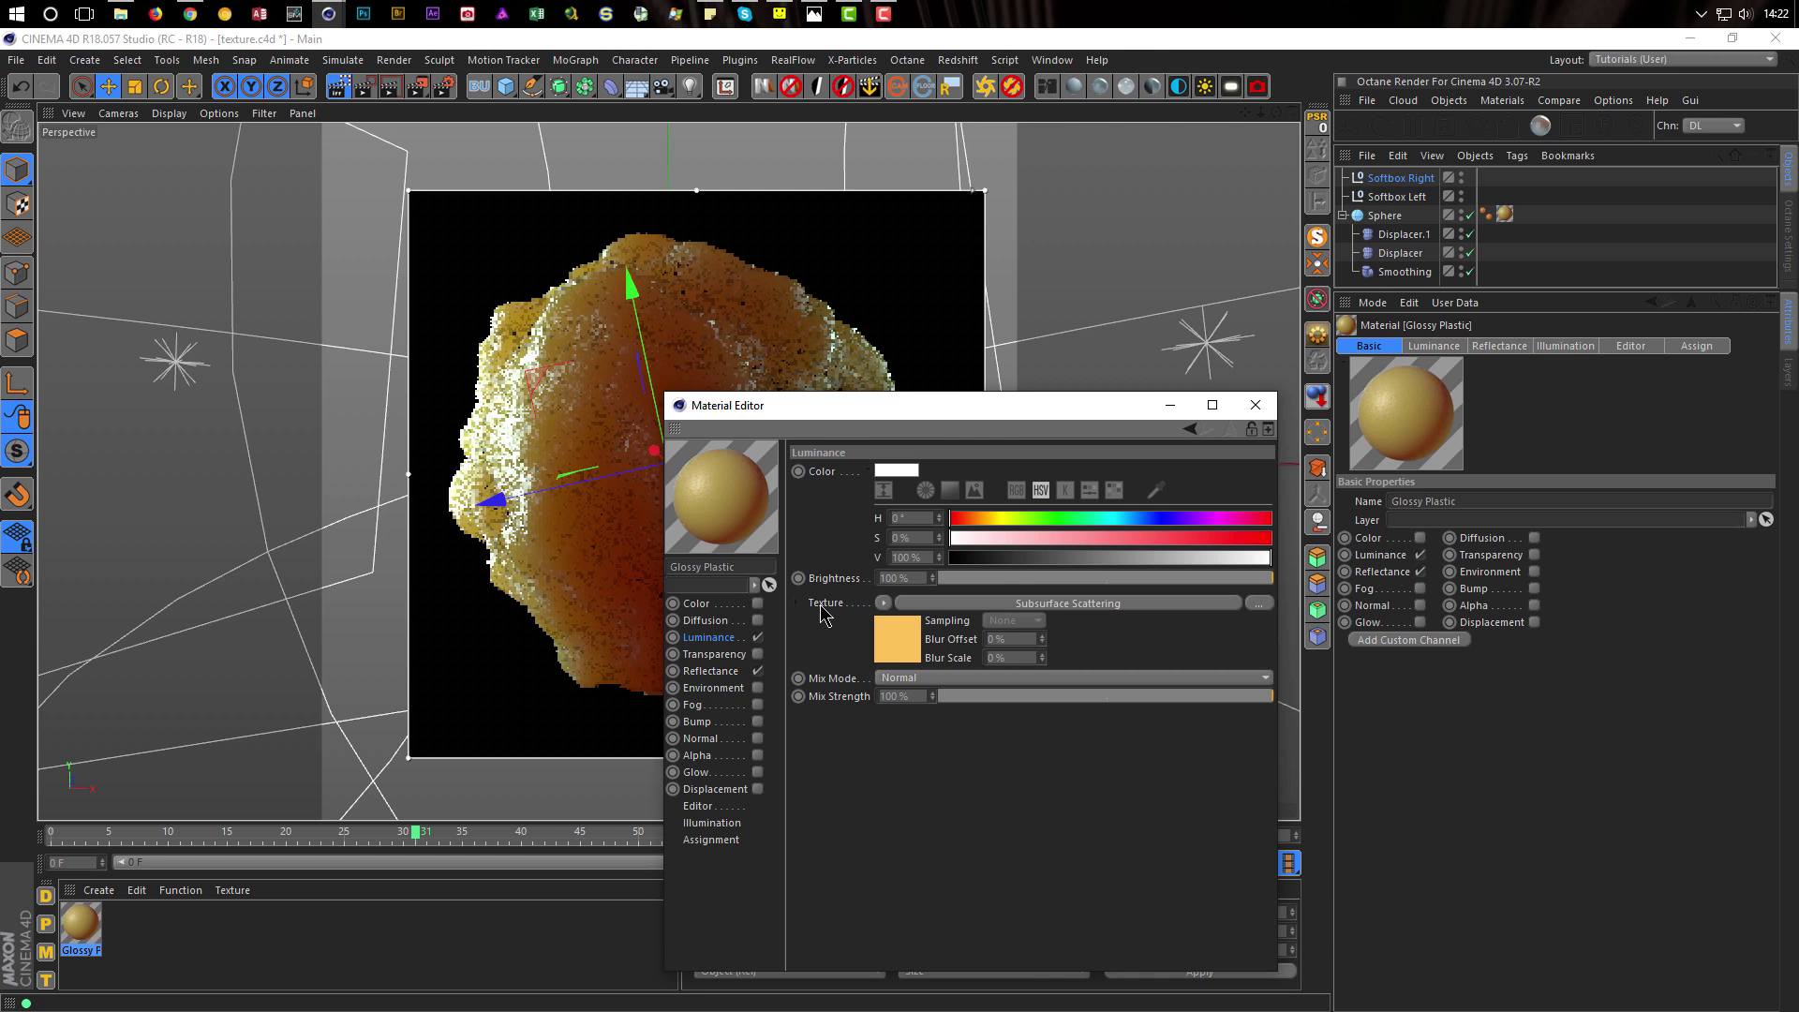
{"action": "left_click", "coordinate": [883, 603]}
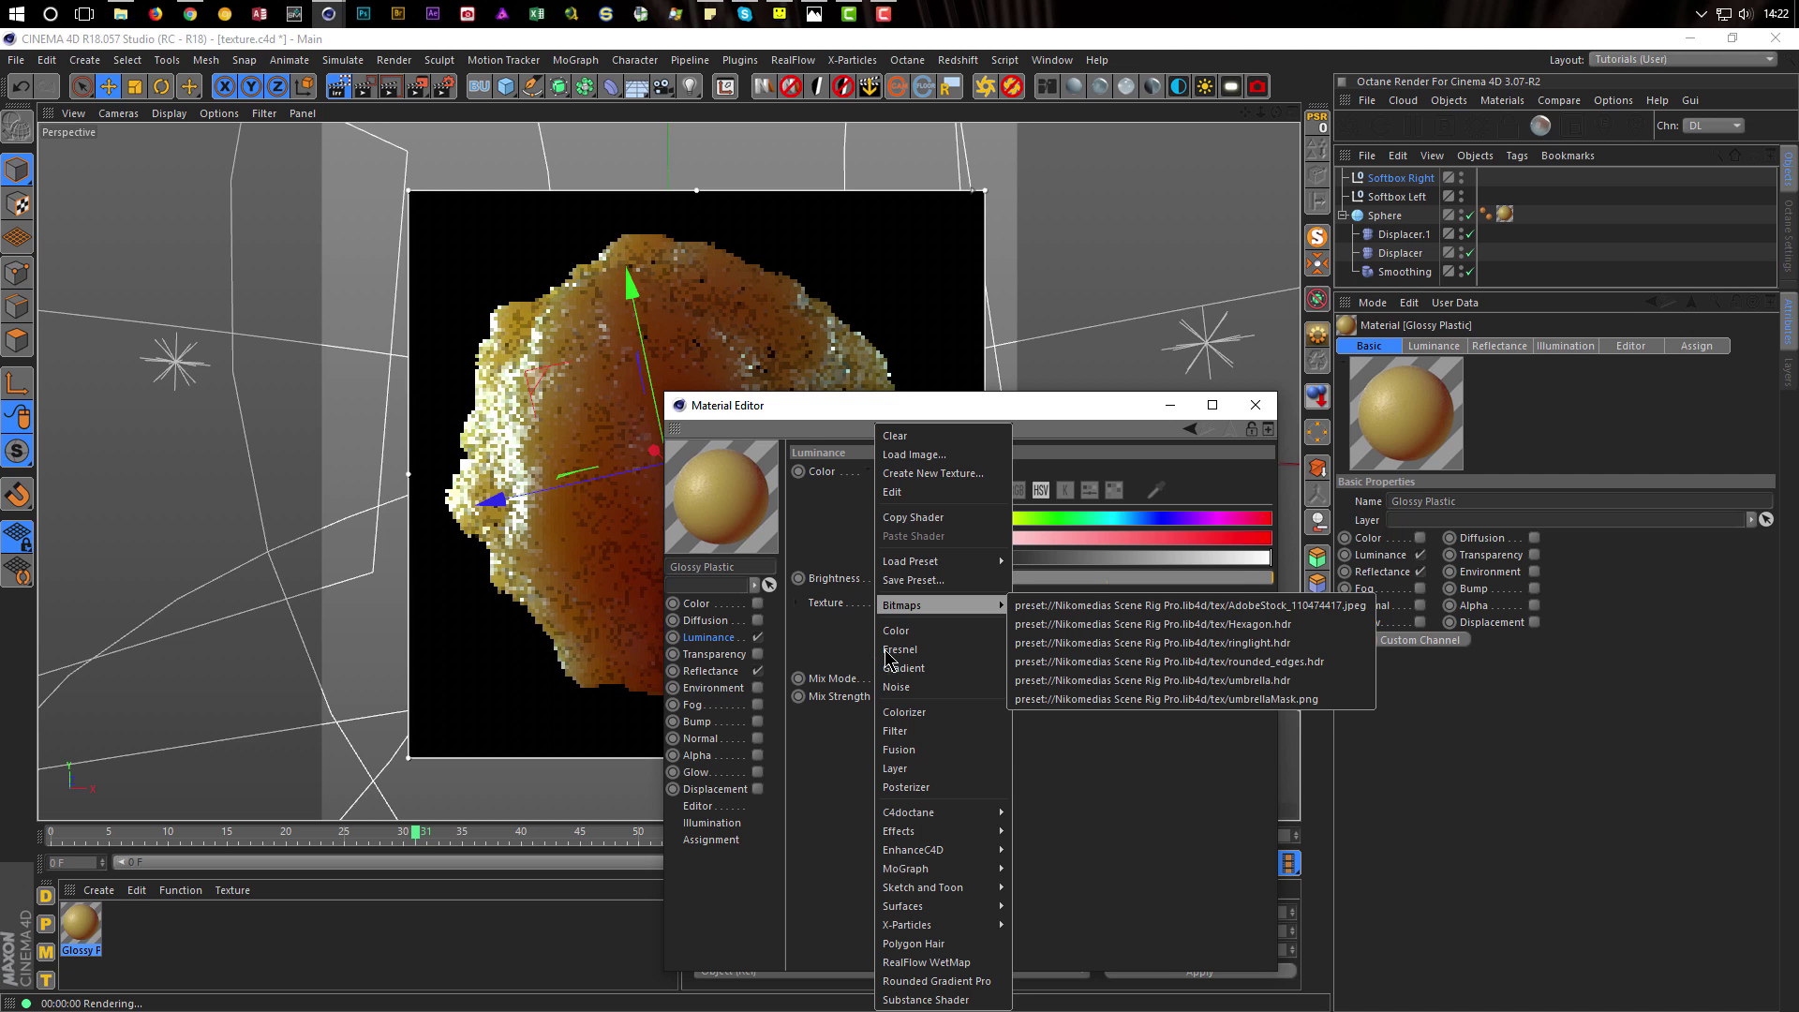
{"action": "left_click", "coordinate": [895, 768]}
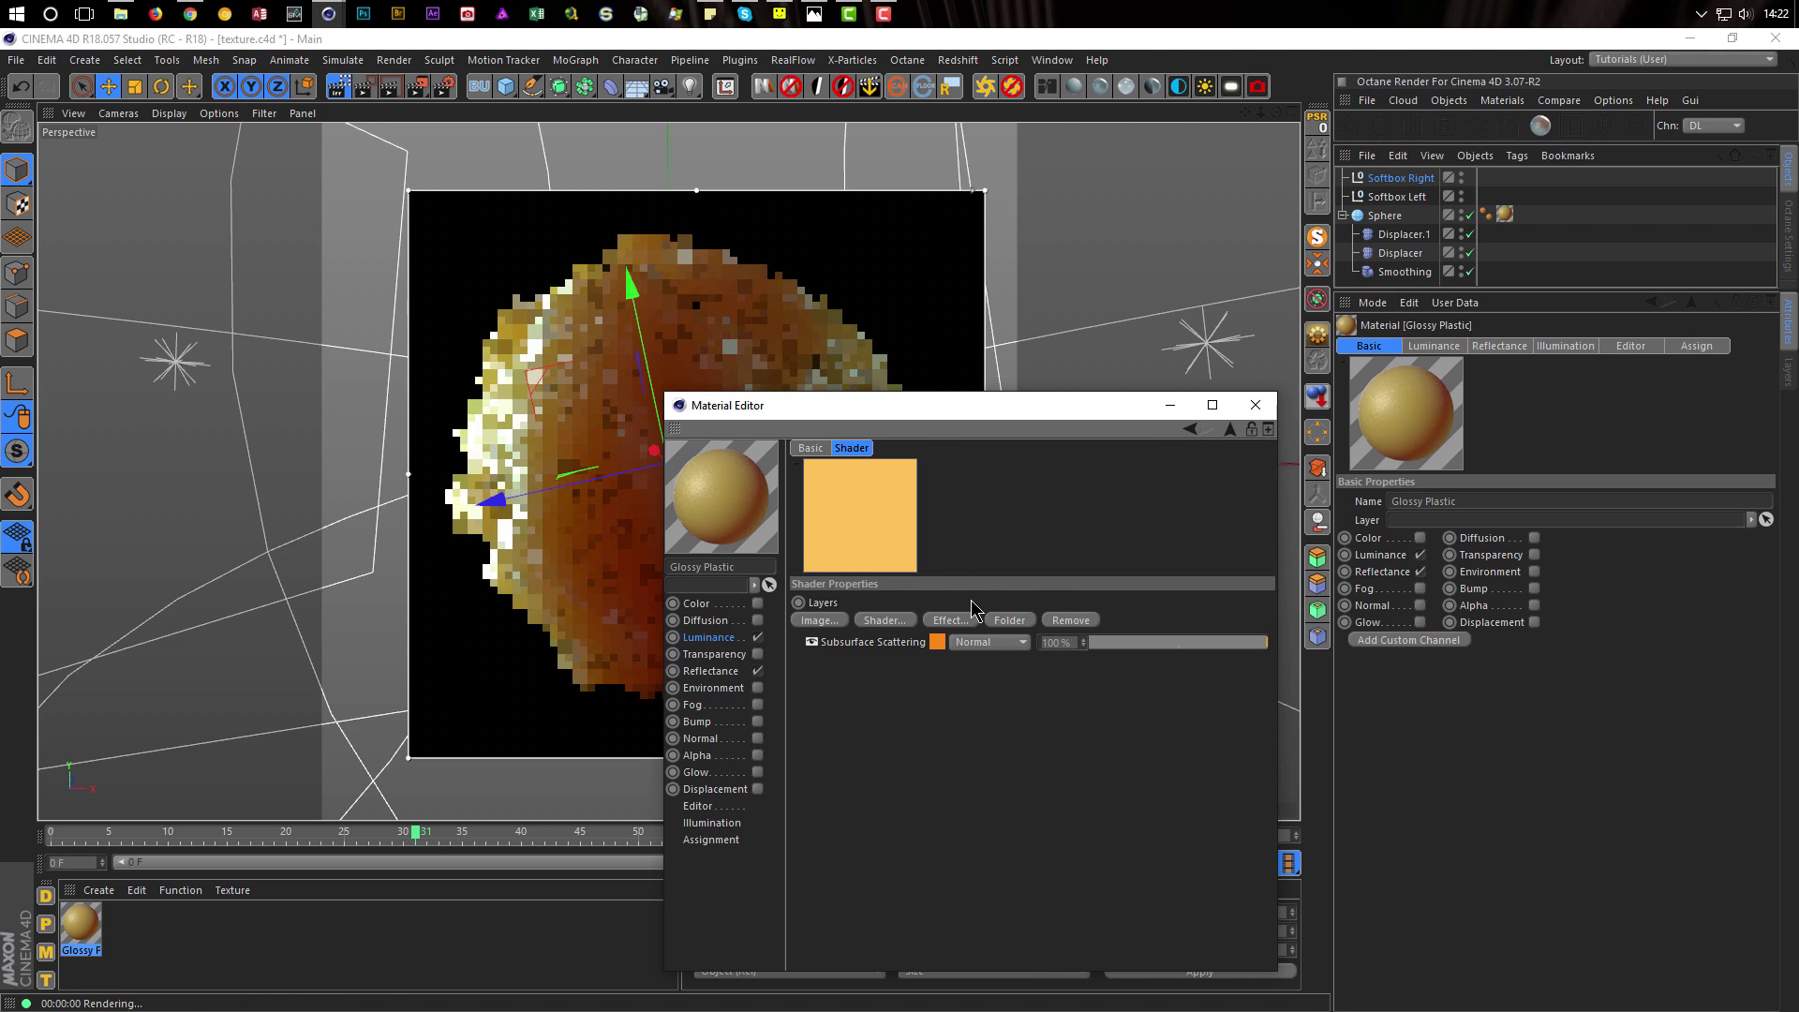
Add a folder containing two Noise shaders above the Subsurface Scattering layer, and turn off the interactive render region
{"action": "left_click", "coordinate": [1010, 619]}
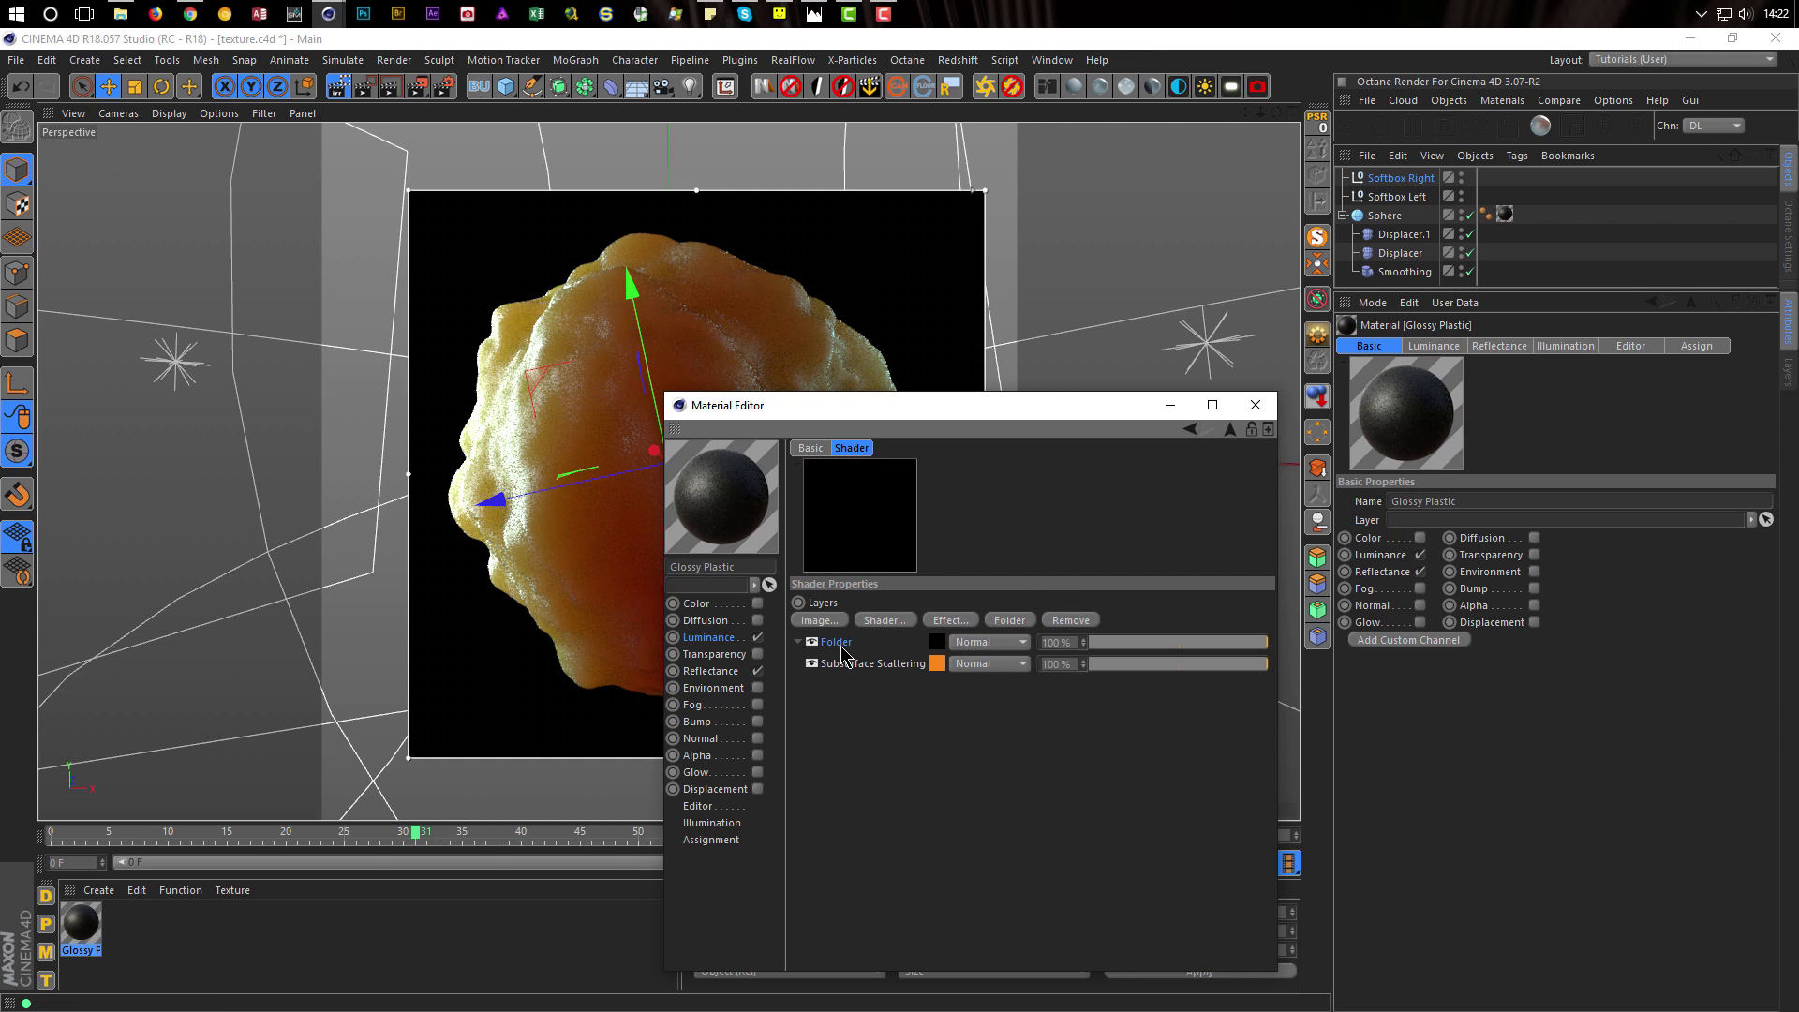
{"action": "left_click", "coordinate": [888, 622]}
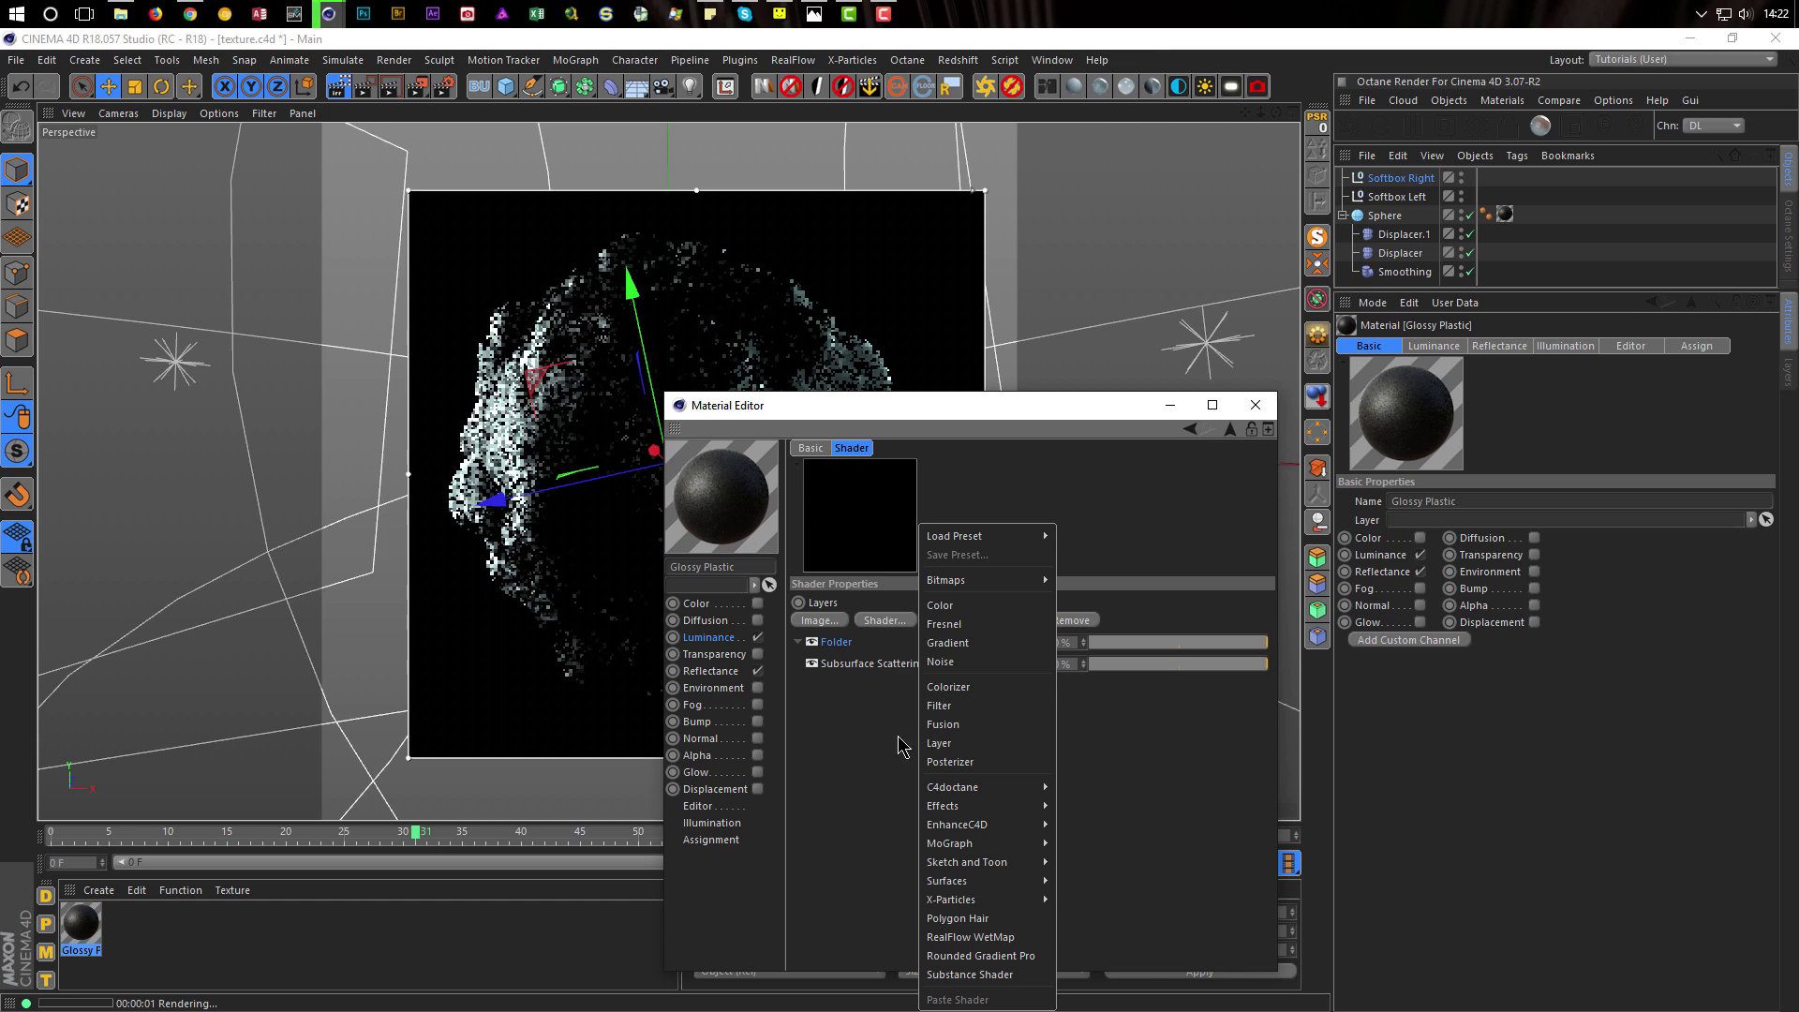
{"action": "left_click", "coordinate": [942, 661]}
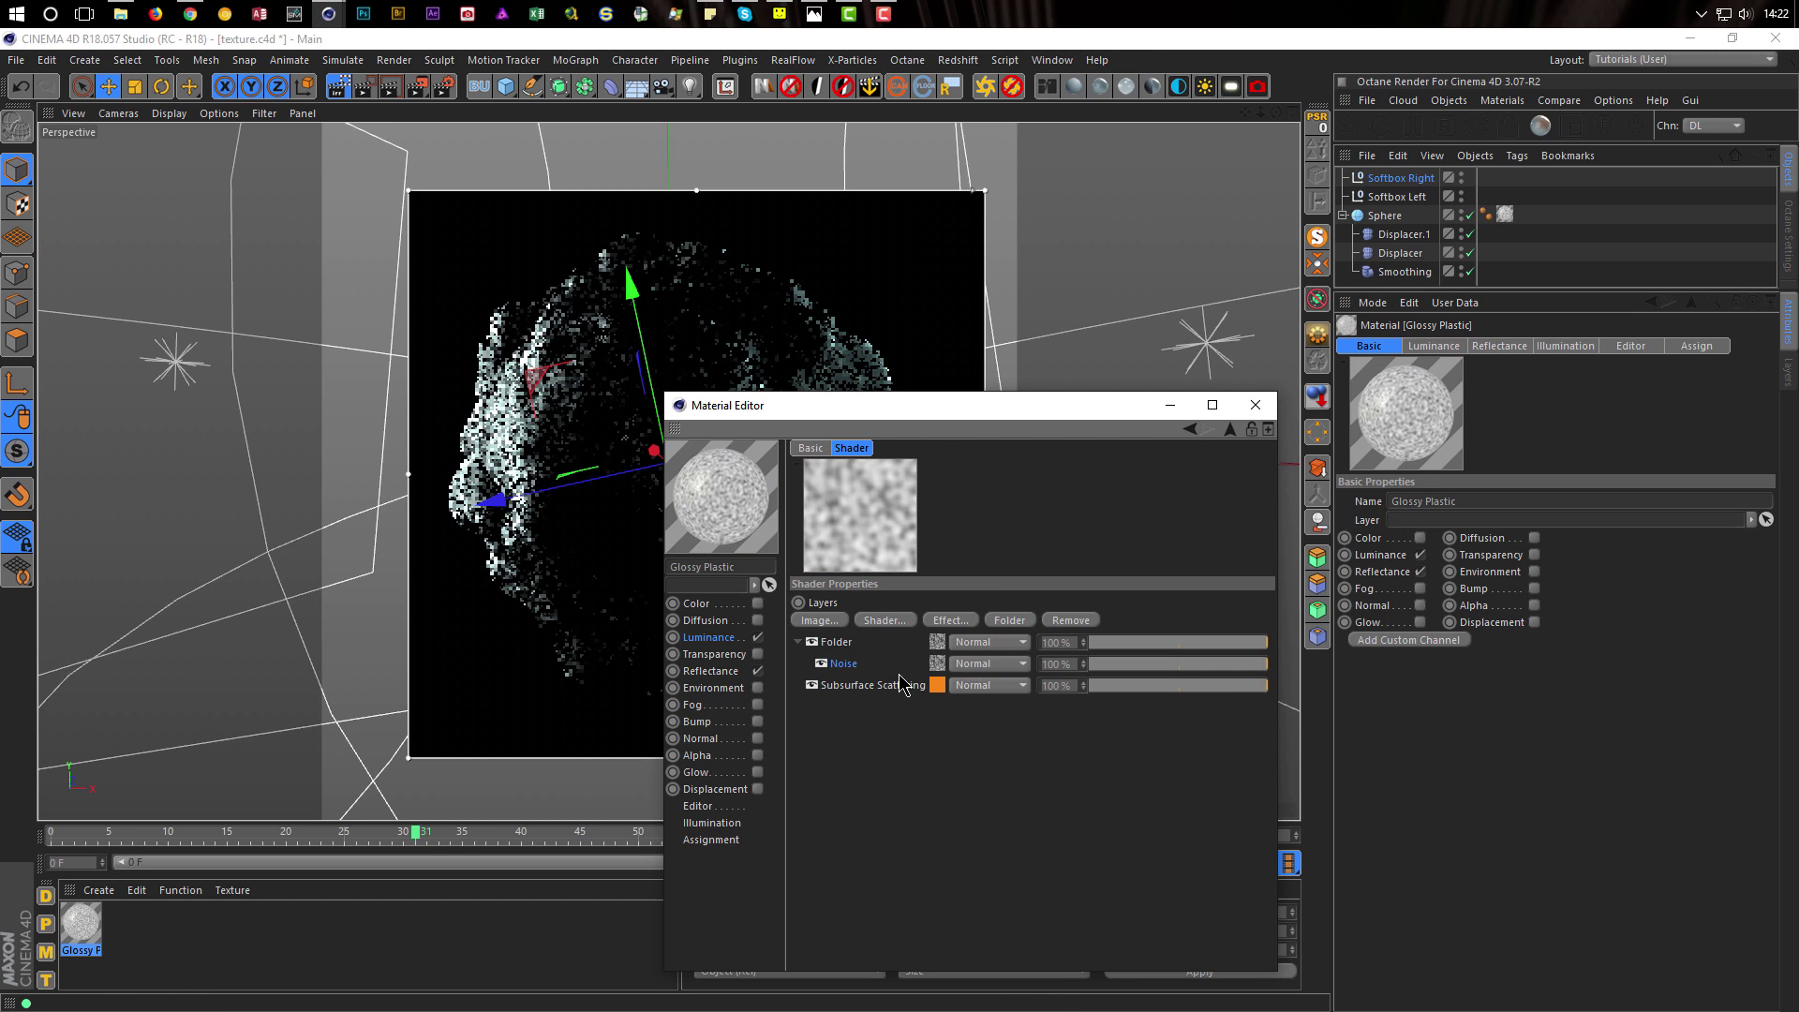
{"action": "left_click", "coordinate": [885, 623]}
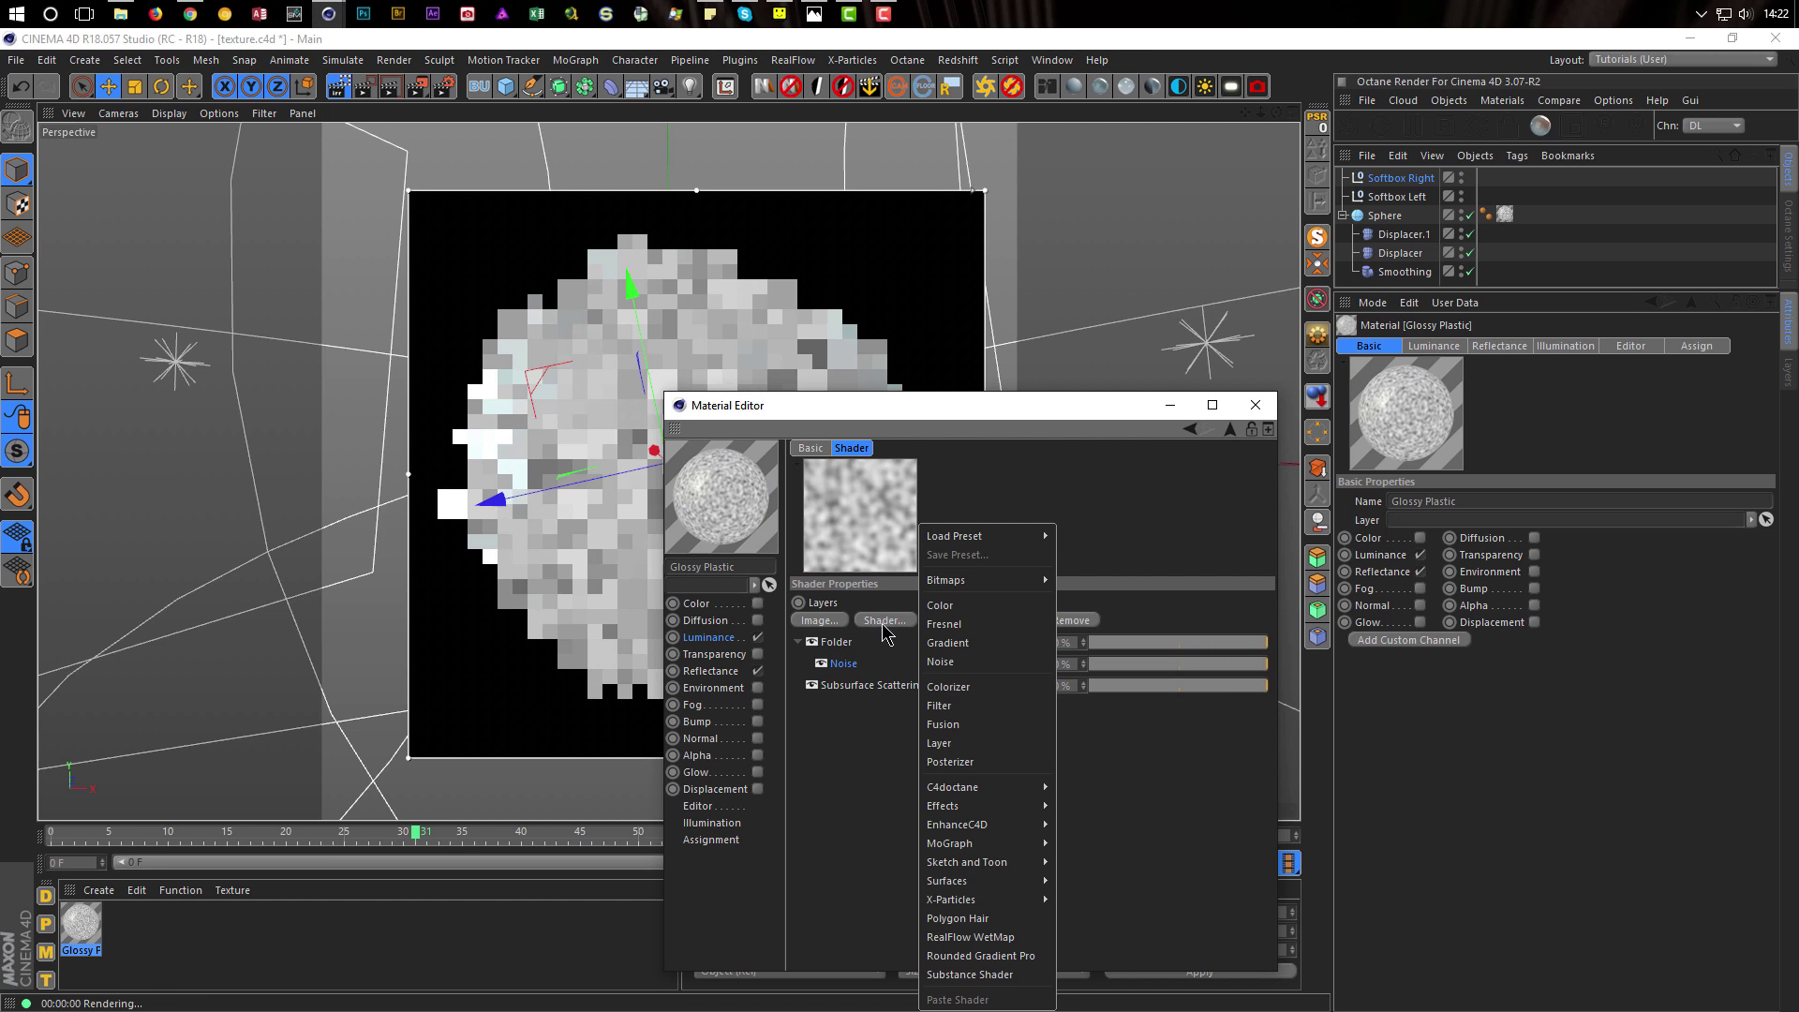
{"action": "left_click", "coordinate": [937, 663]}
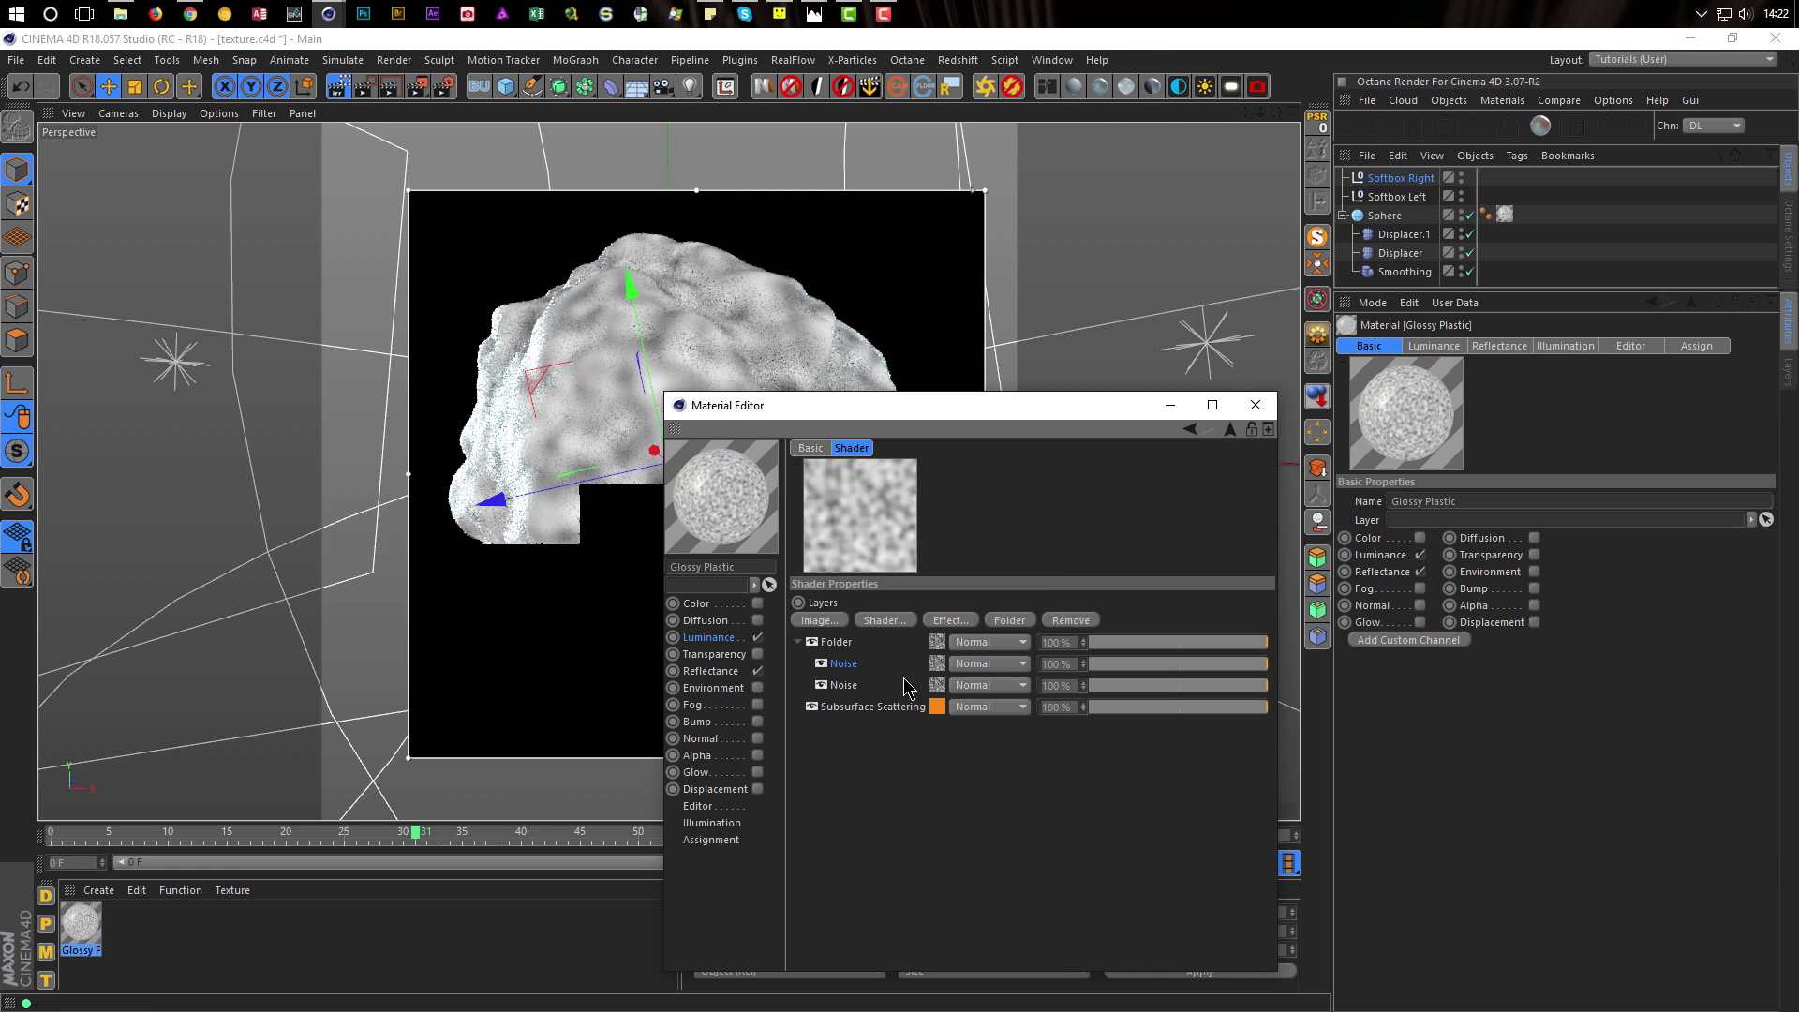
{"action": "left_click", "coordinate": [345, 86]}
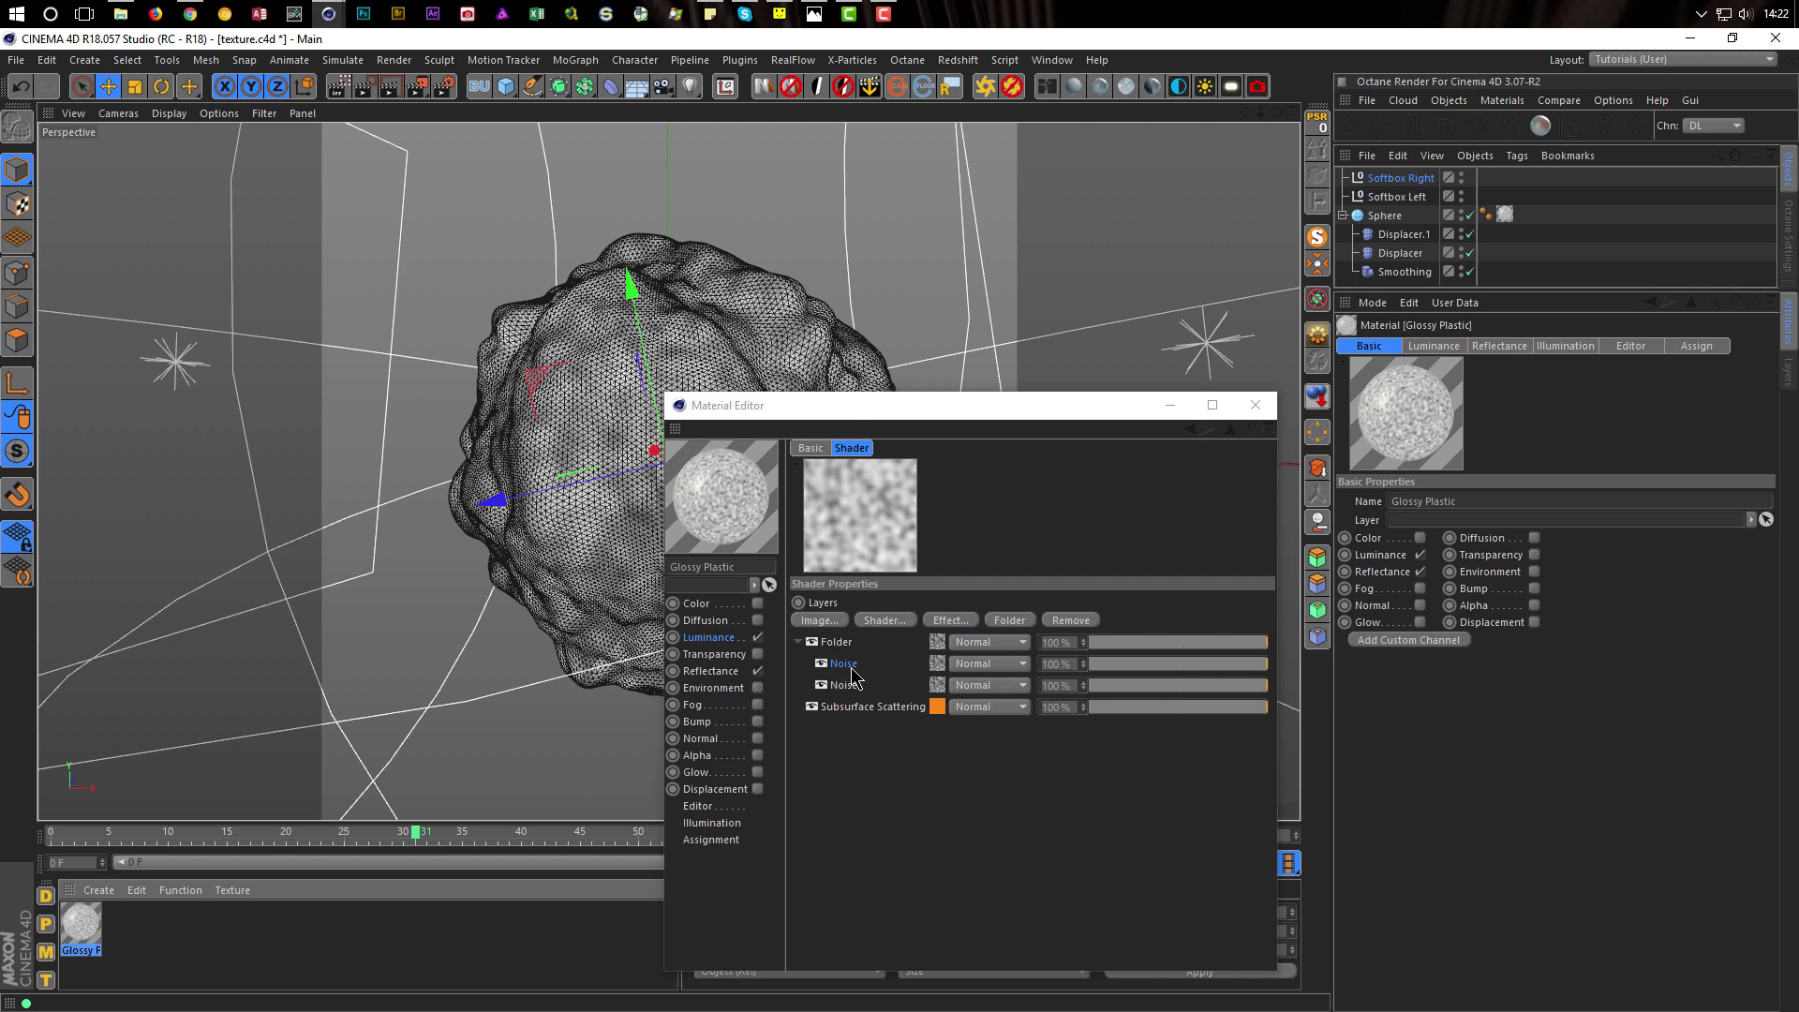
Try to copy Displacer.1's noise shader into the first Noise layer of the material's folder
{"action": "left_click", "coordinate": [1405, 235]}
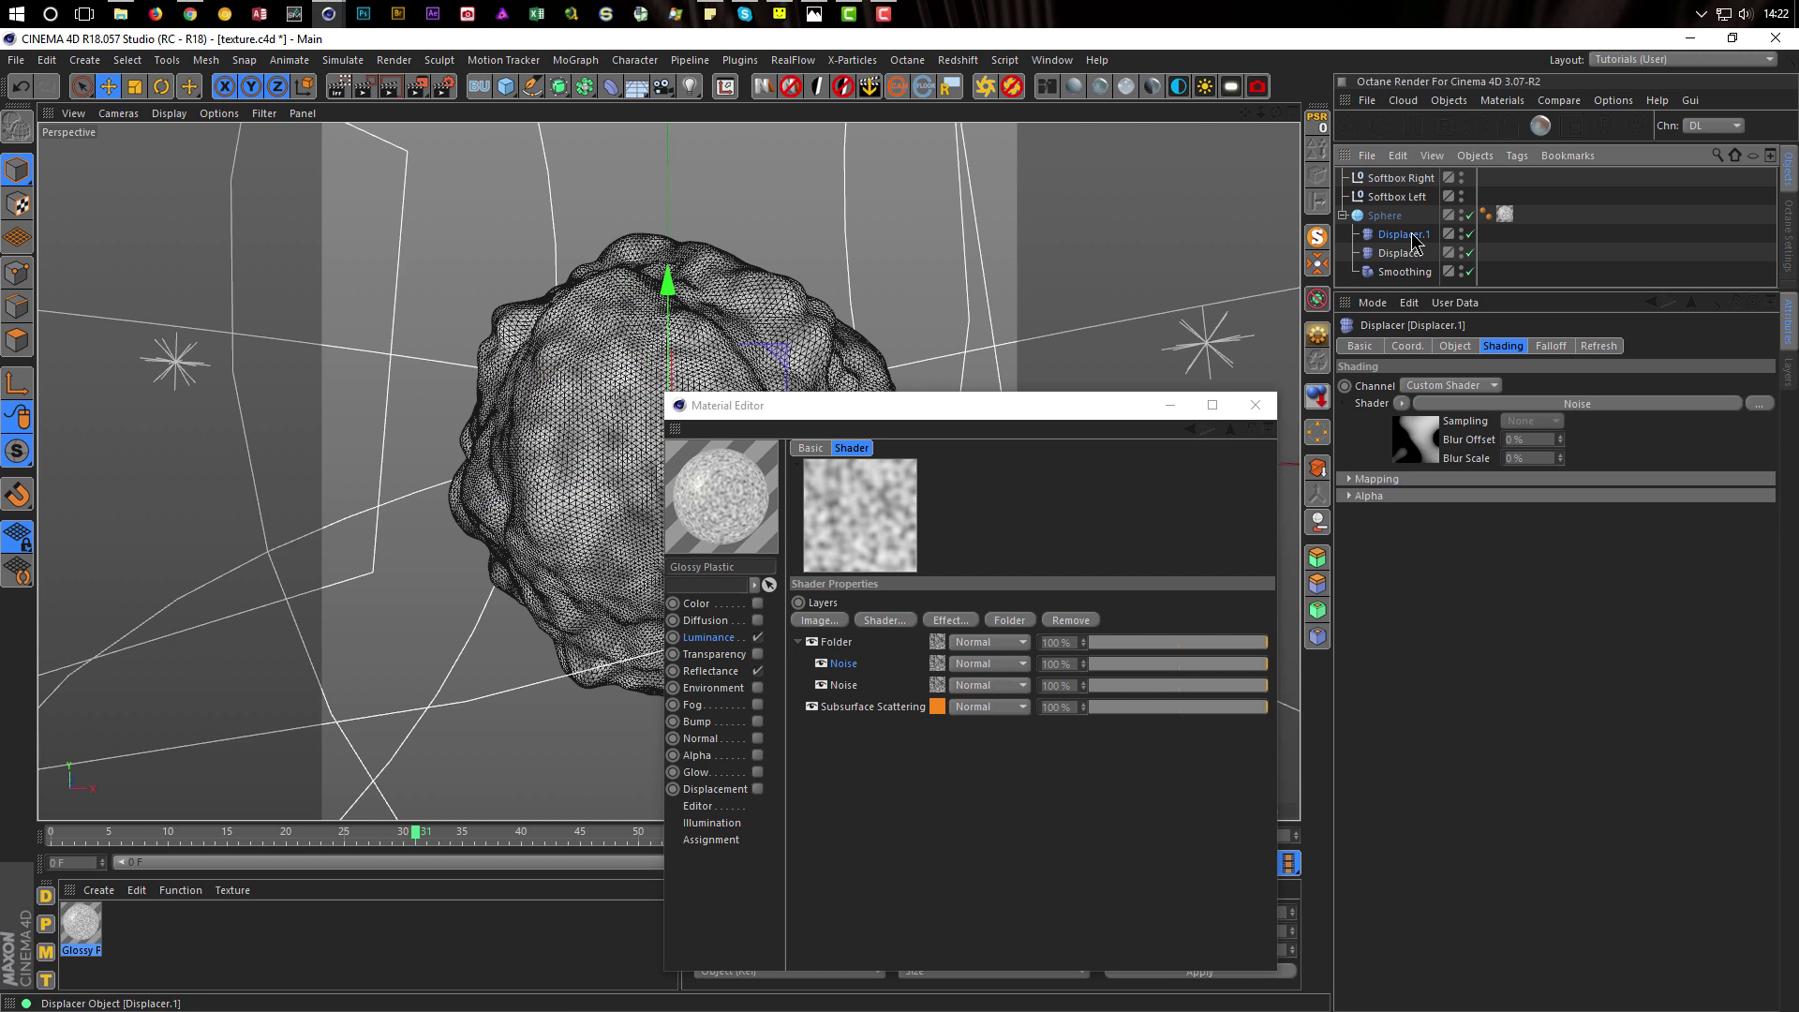
{"action": "left_click", "coordinate": [1414, 436]}
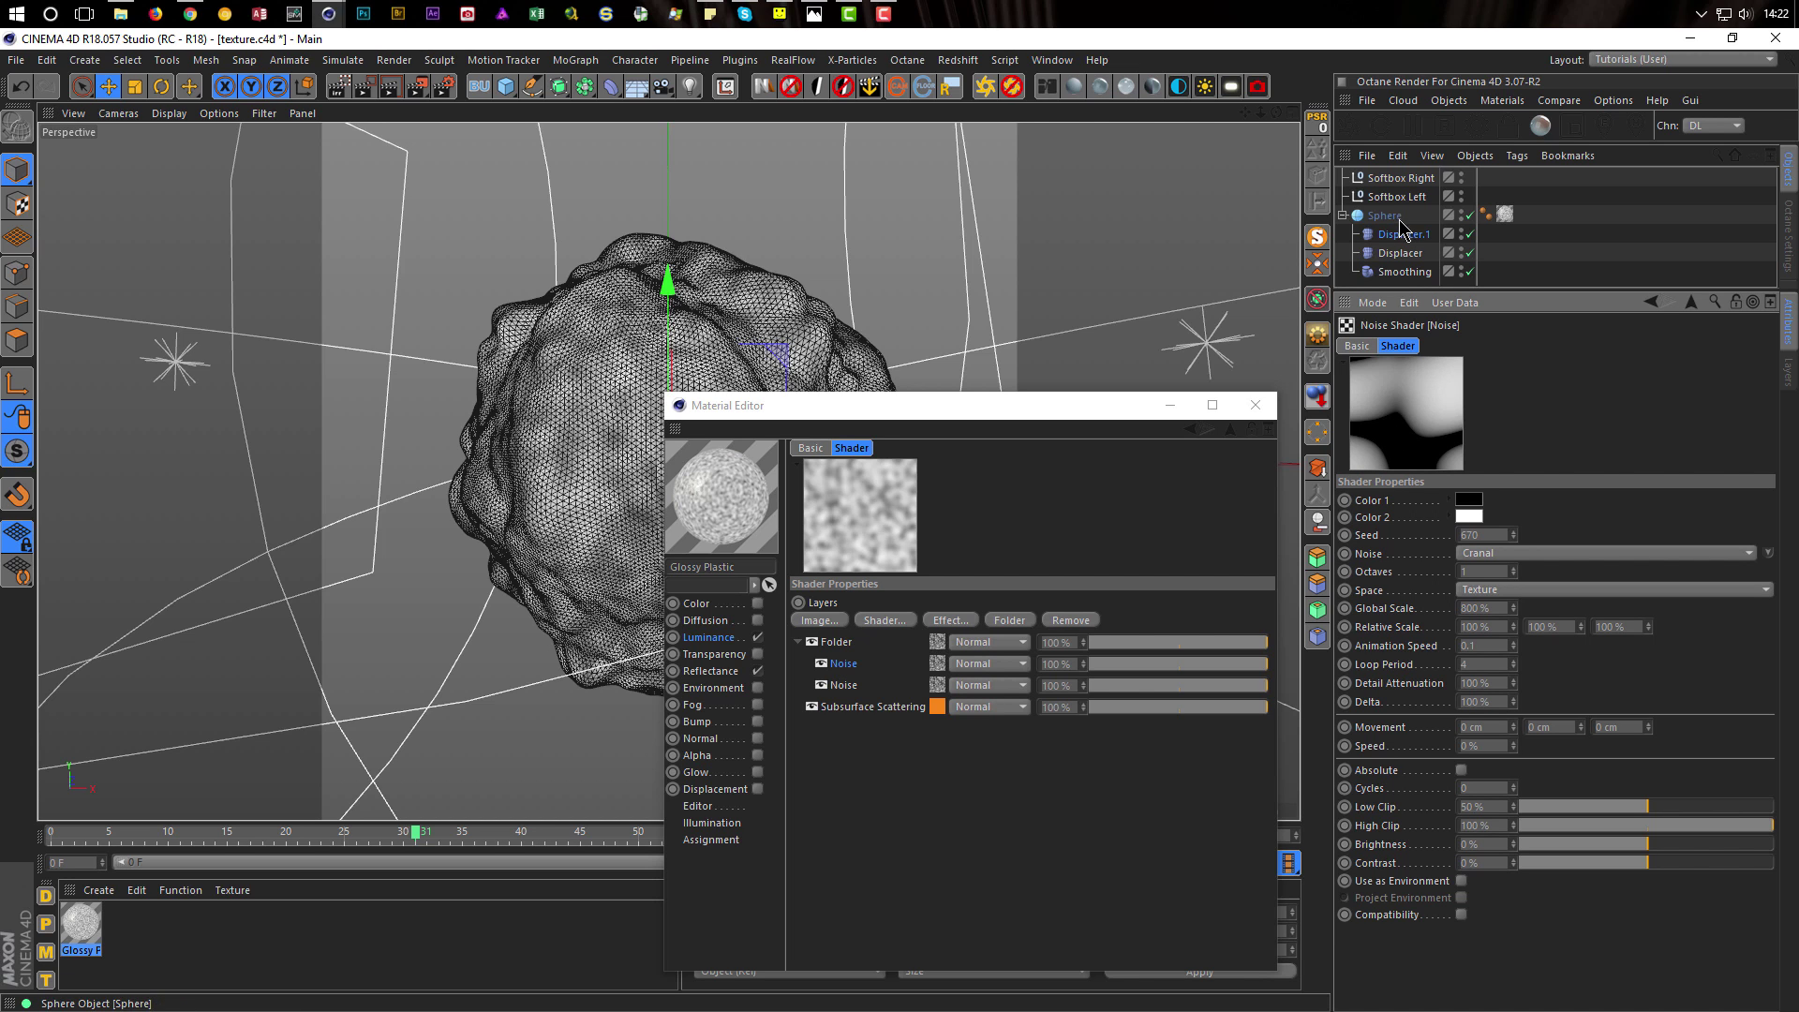
{"action": "left_click", "coordinate": [1691, 302]}
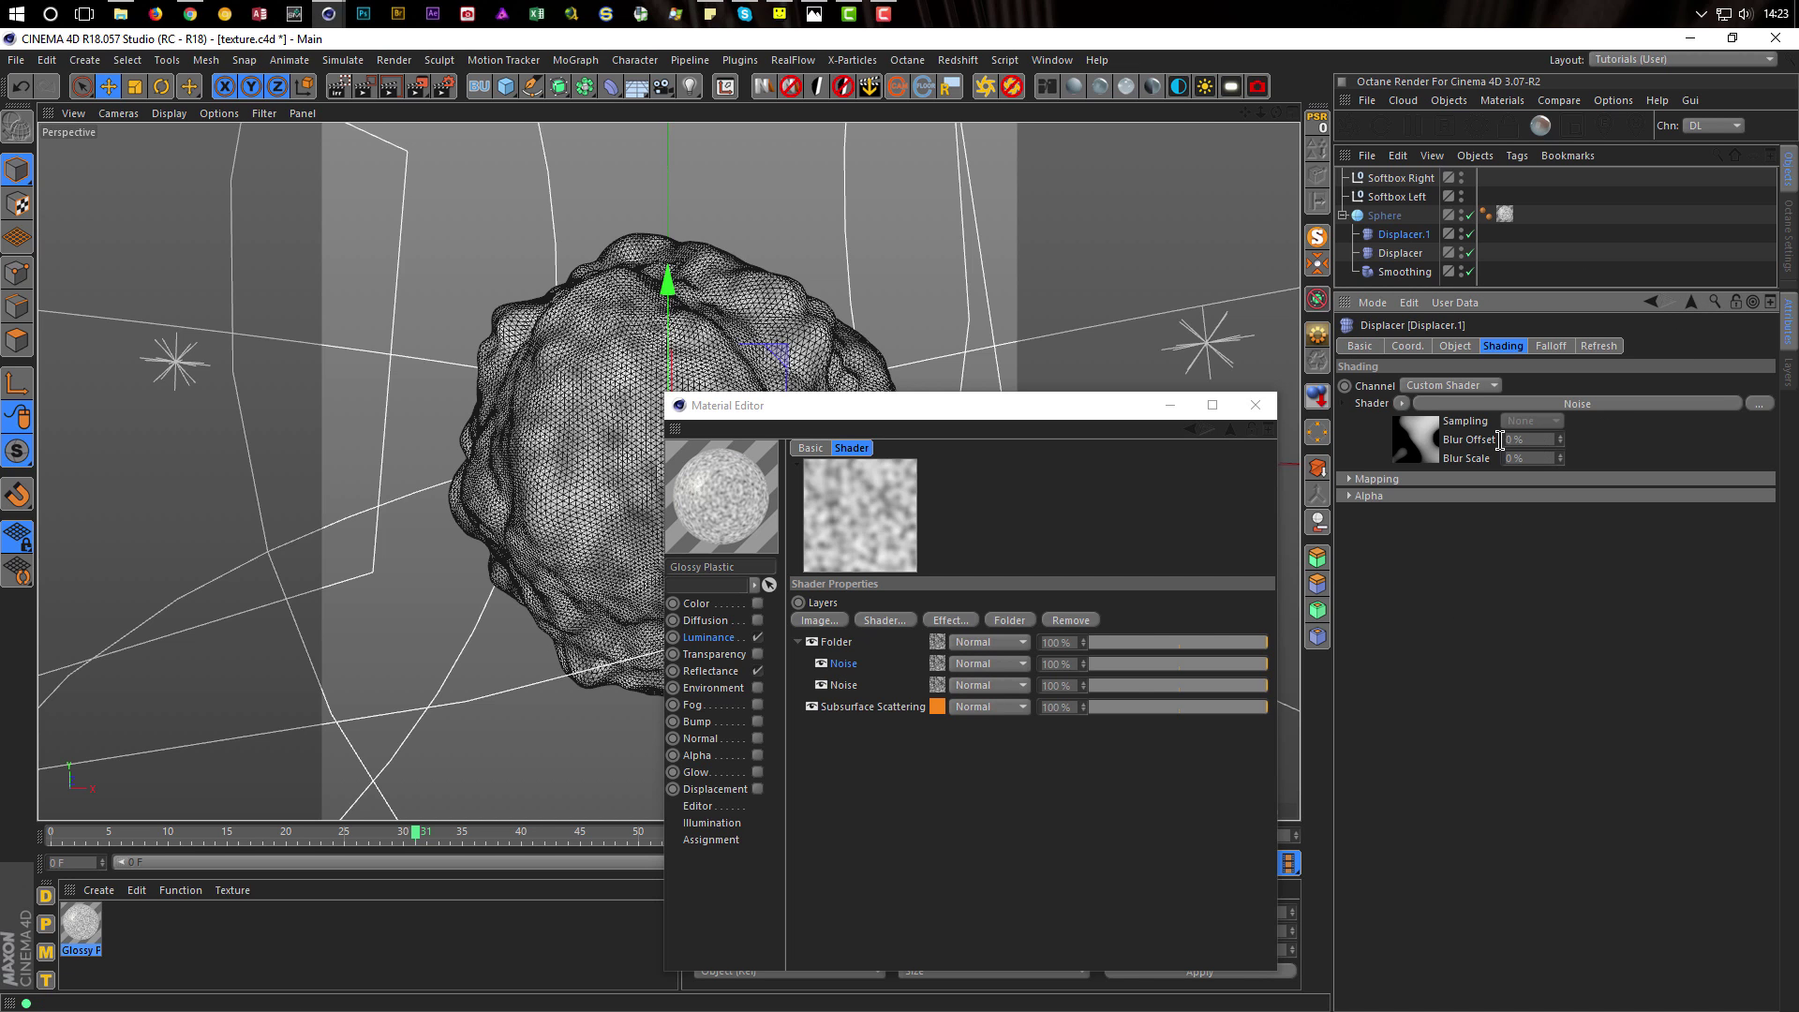
{"action": "right_click", "coordinate": [1367, 401]}
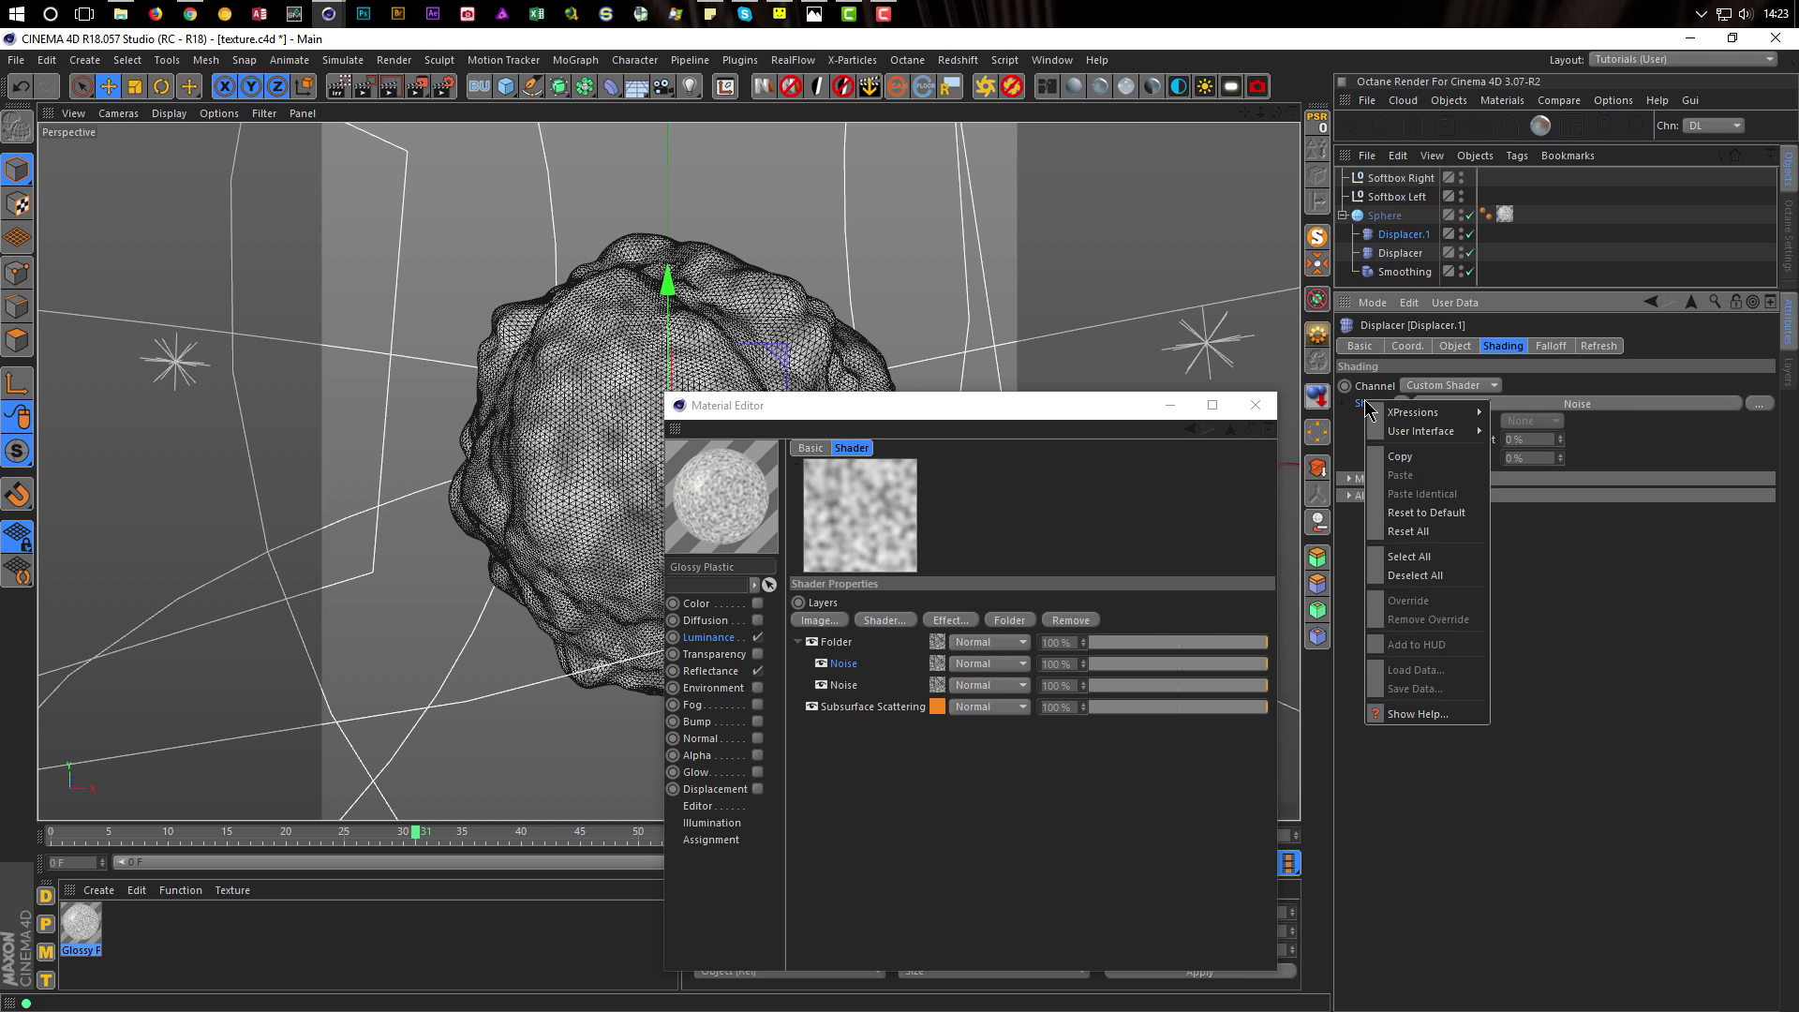
{"action": "left_click", "coordinate": [1415, 457]}
{"action": "right_click", "coordinate": [842, 667]}
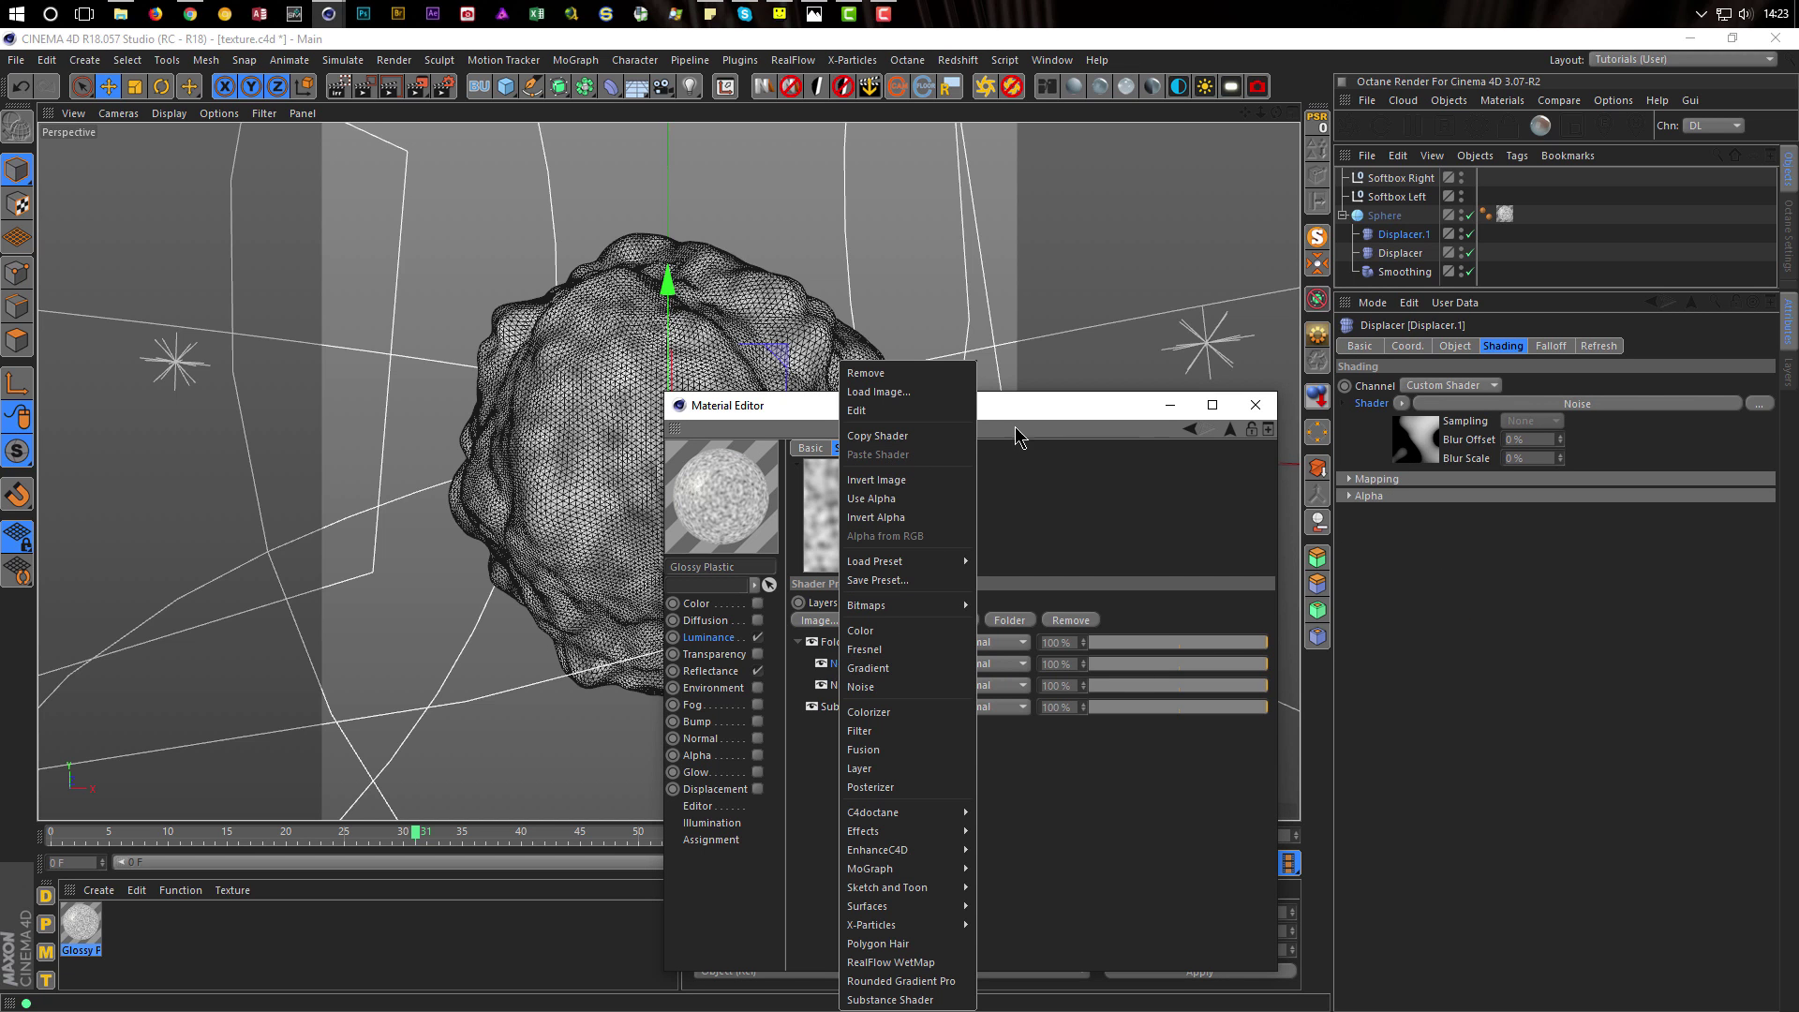
{"action": "left_click", "coordinate": [1045, 405]}
Make Displacer.1's noise type the driver of the material's first Noise layer, setting the layer's noise type as driven (absolute)
{"action": "left_click", "coordinate": [1423, 450]}
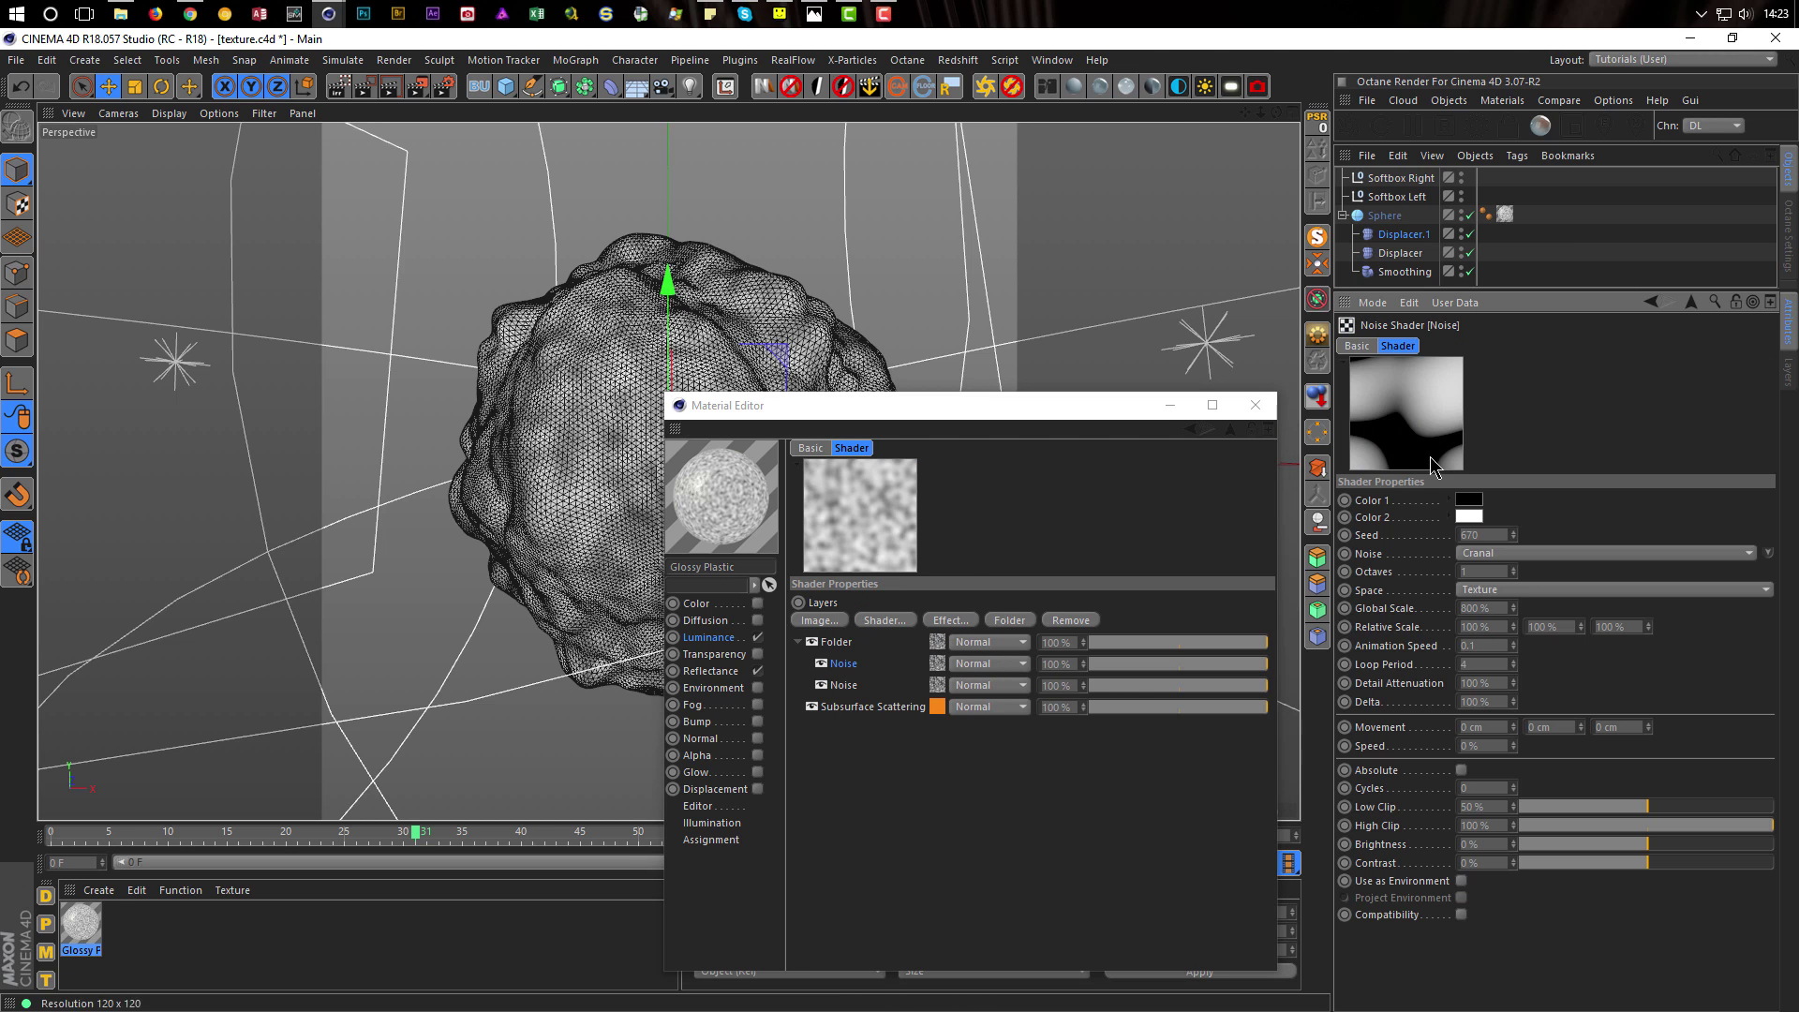
{"action": "left_click", "coordinate": [937, 663]}
{"action": "left_click_drag", "start_coordinate": [1078, 410], "coordinate": [1070, 364]}
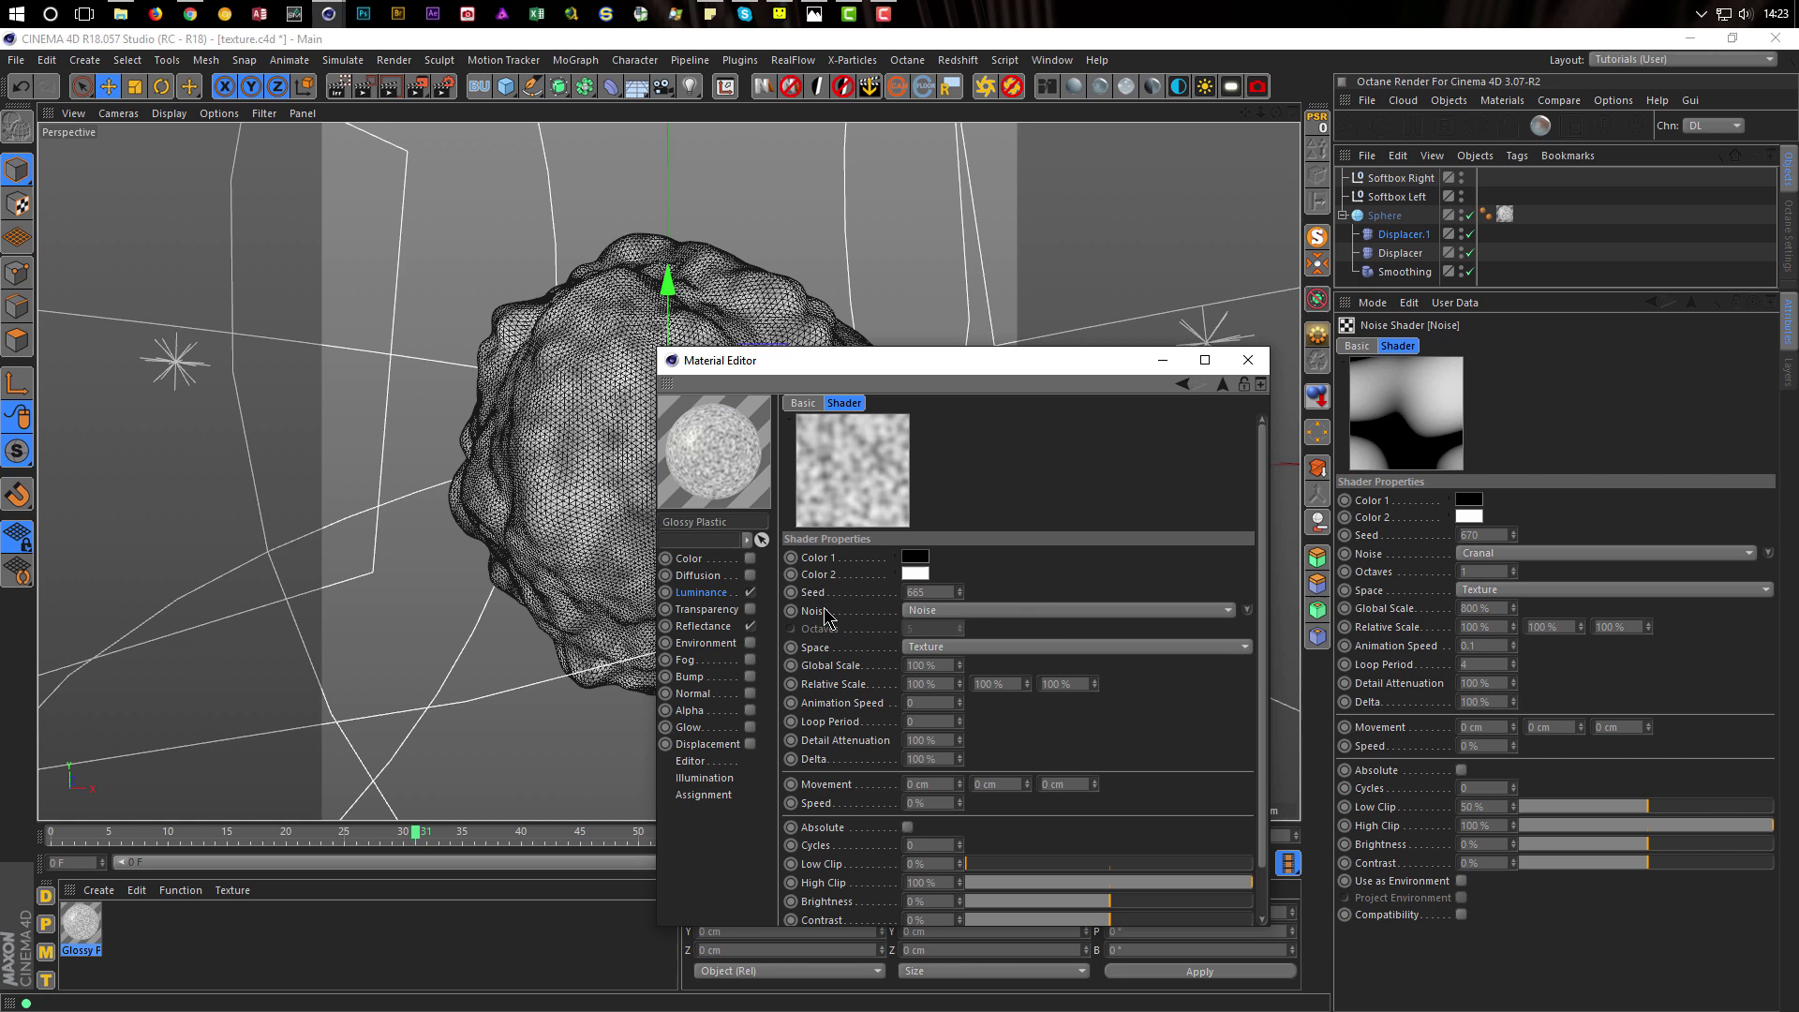
{"action": "right_click", "coordinate": [1371, 559]}
{"action": "mouse_move", "coordinate": [1430, 584]}
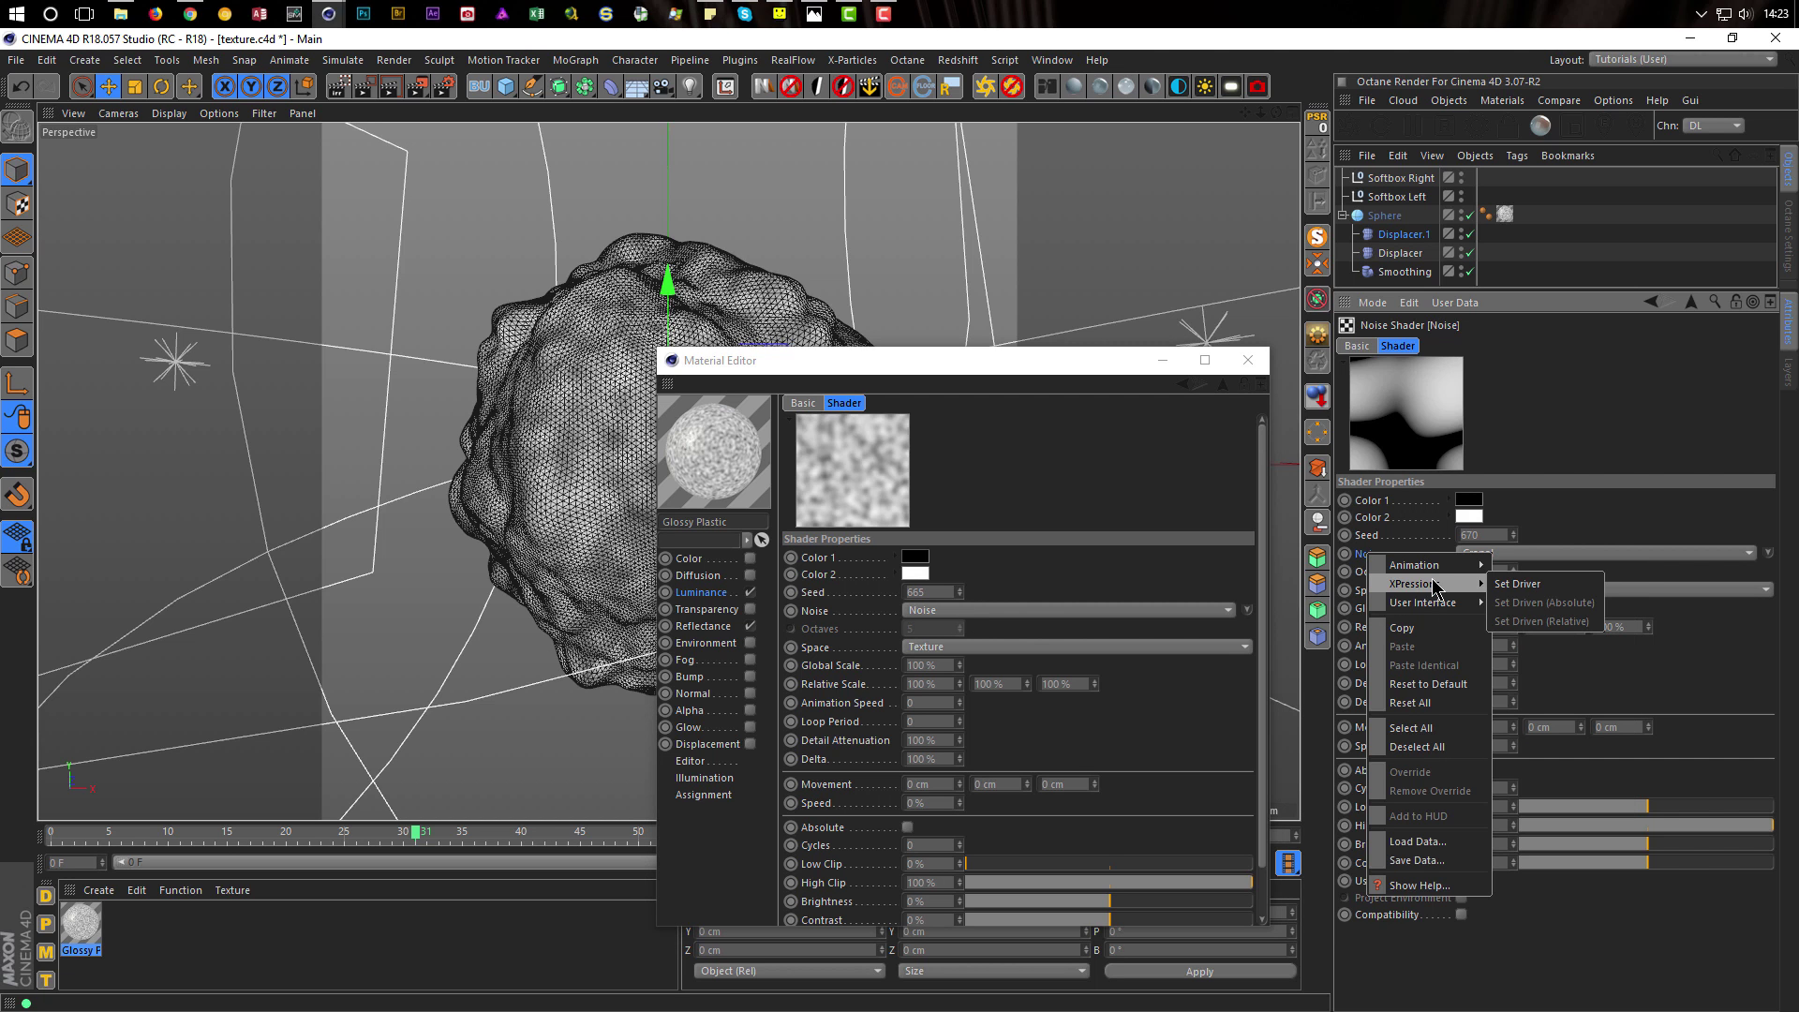
{"action": "left_click", "coordinate": [1508, 584]}
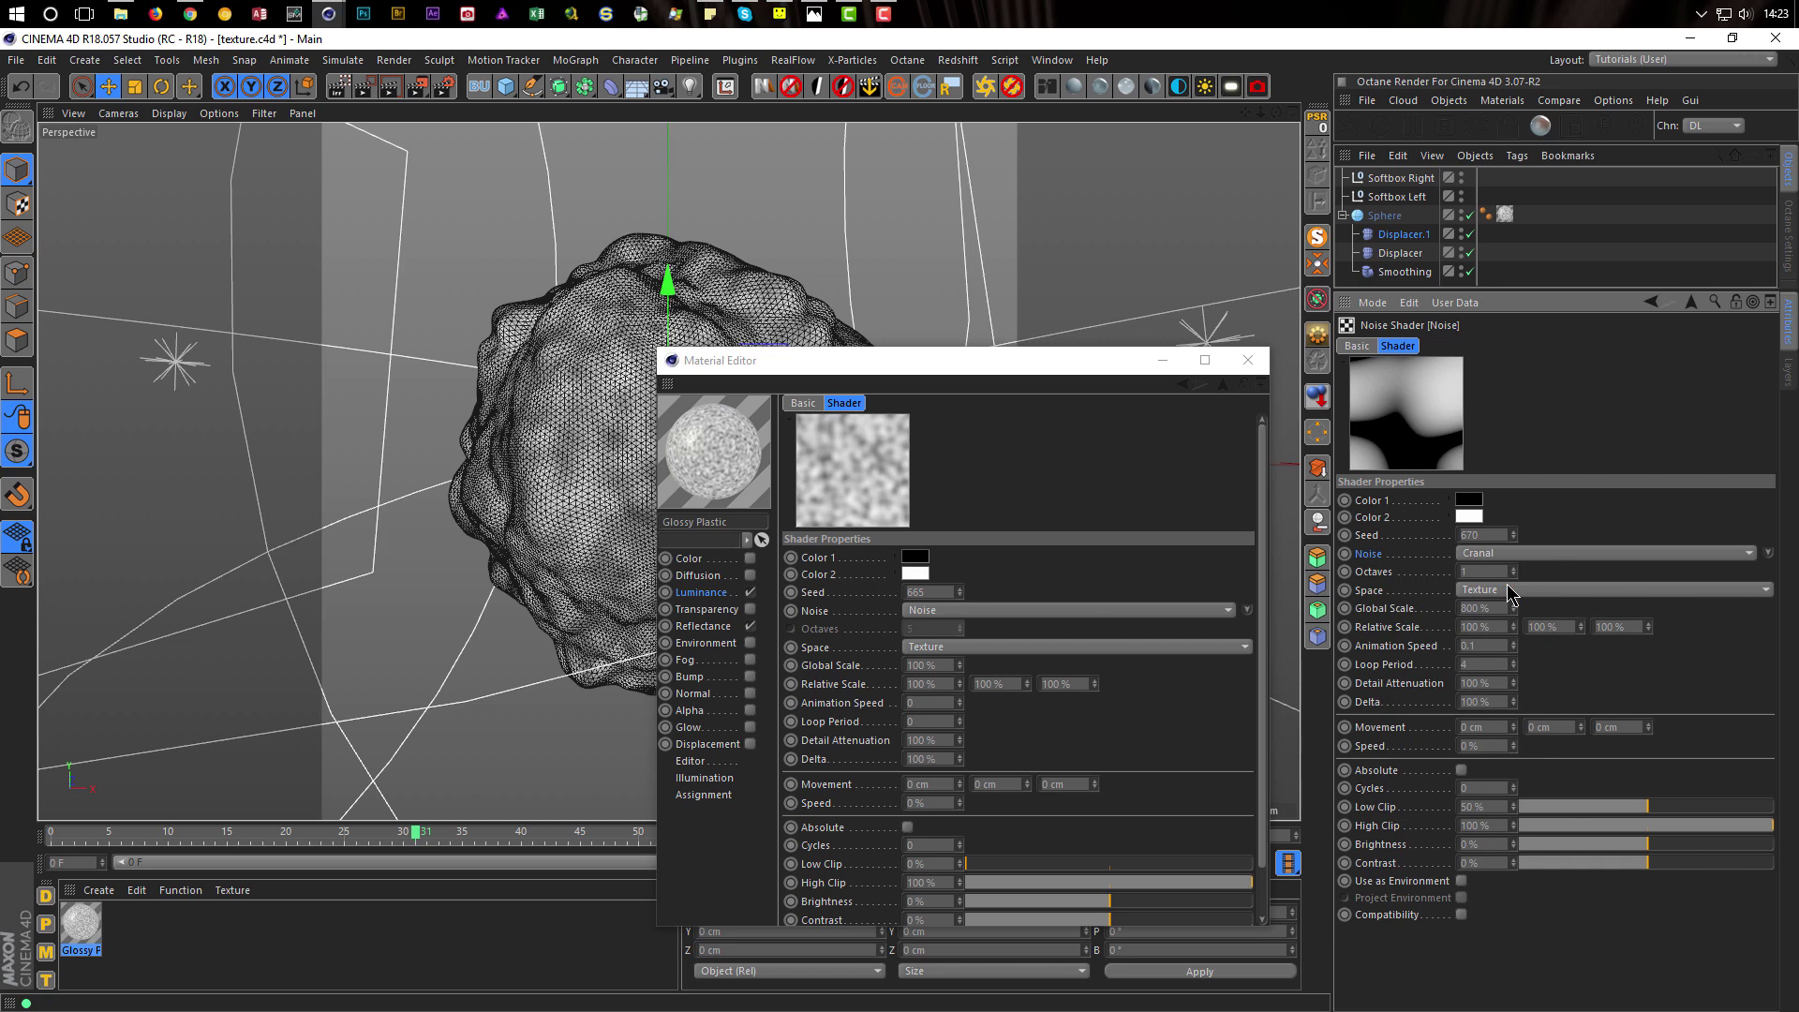
{"action": "right_click", "coordinate": [815, 612]}
{"action": "mouse_move", "coordinate": [881, 640]}
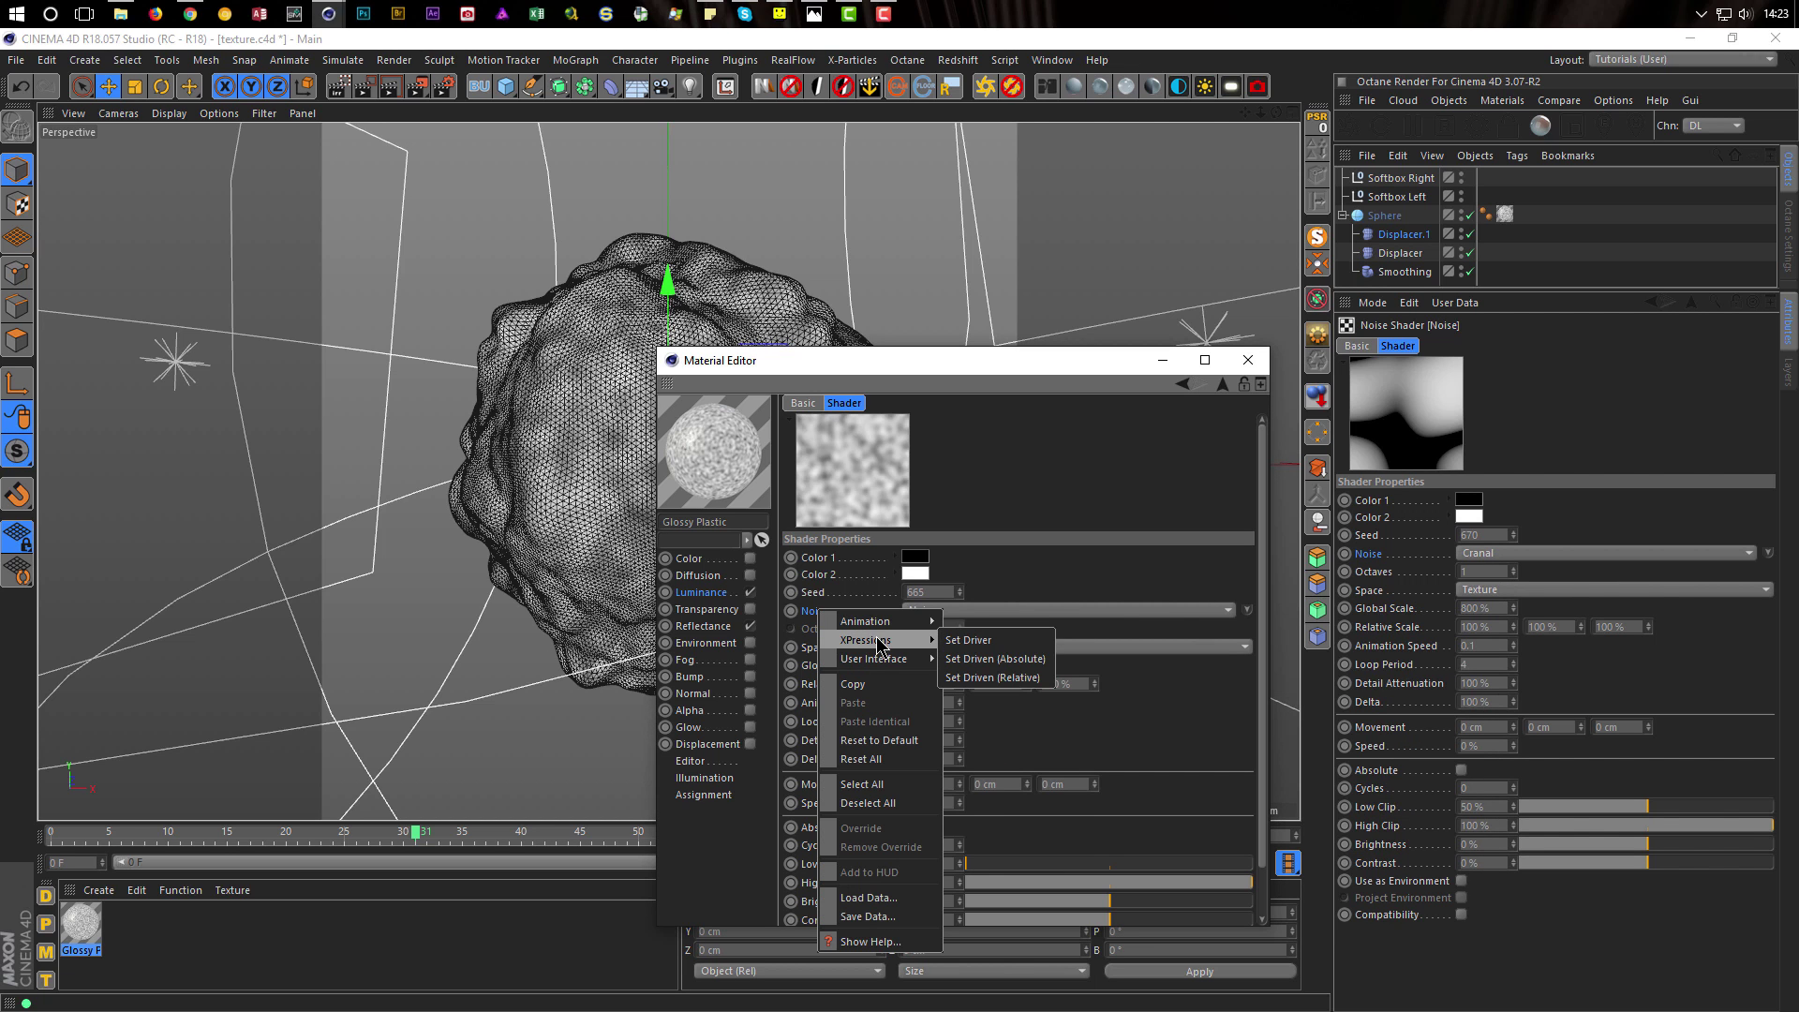
{"action": "left_click", "coordinate": [989, 661]}
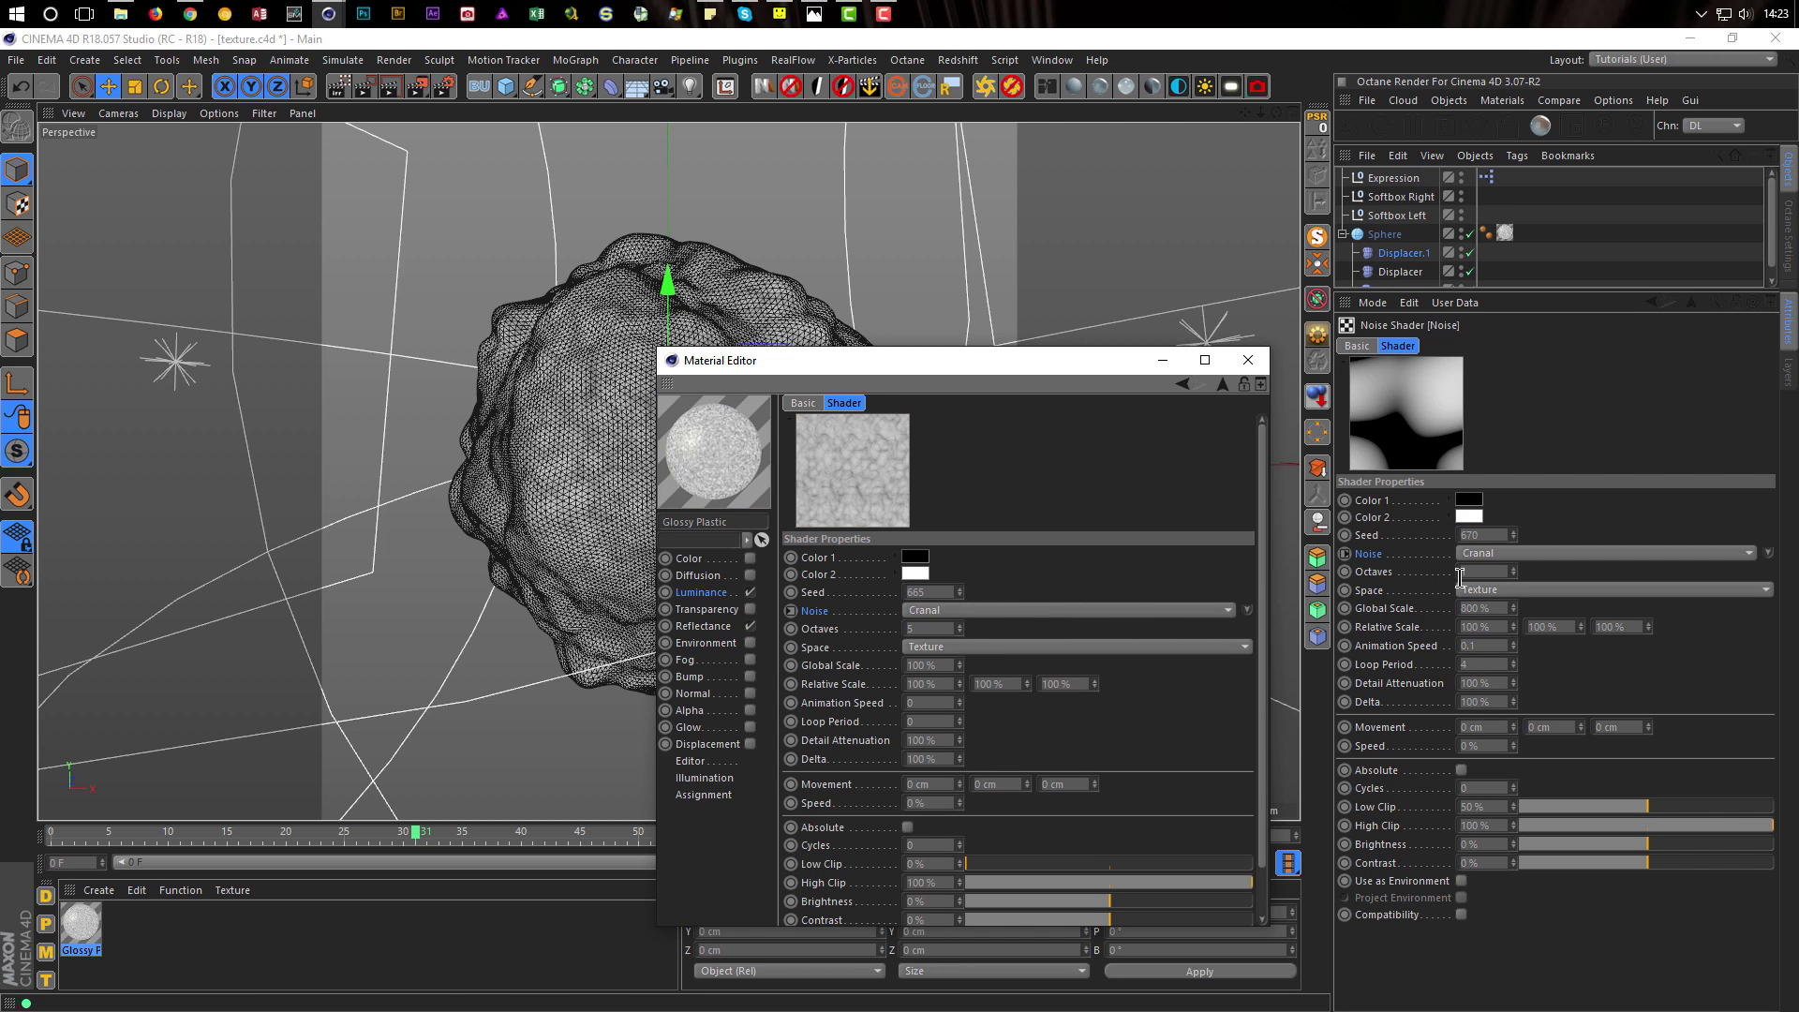
Test the noise type link by switching Displacer.1's noise to FBM and back to Cranal
{"action": "left_click", "coordinate": [1509, 553]}
{"action": "left_click", "coordinate": [1413, 567]}
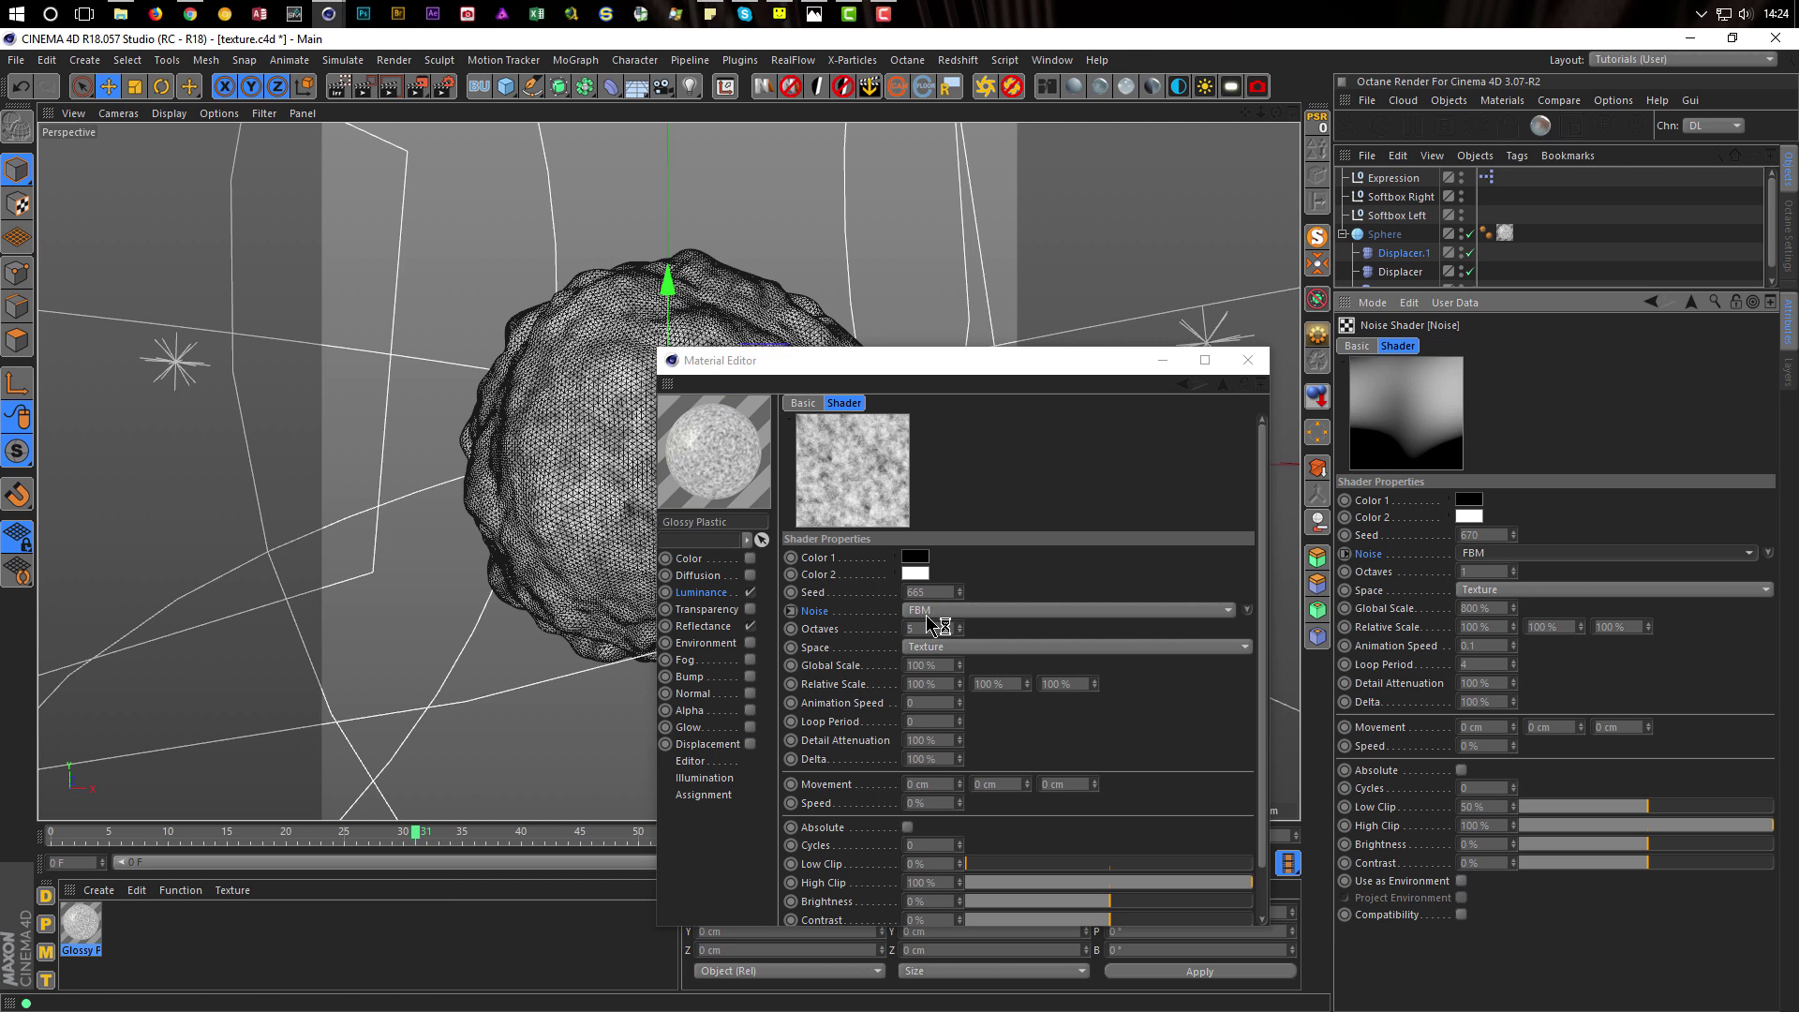
{"action": "left_click", "coordinate": [1499, 554]}
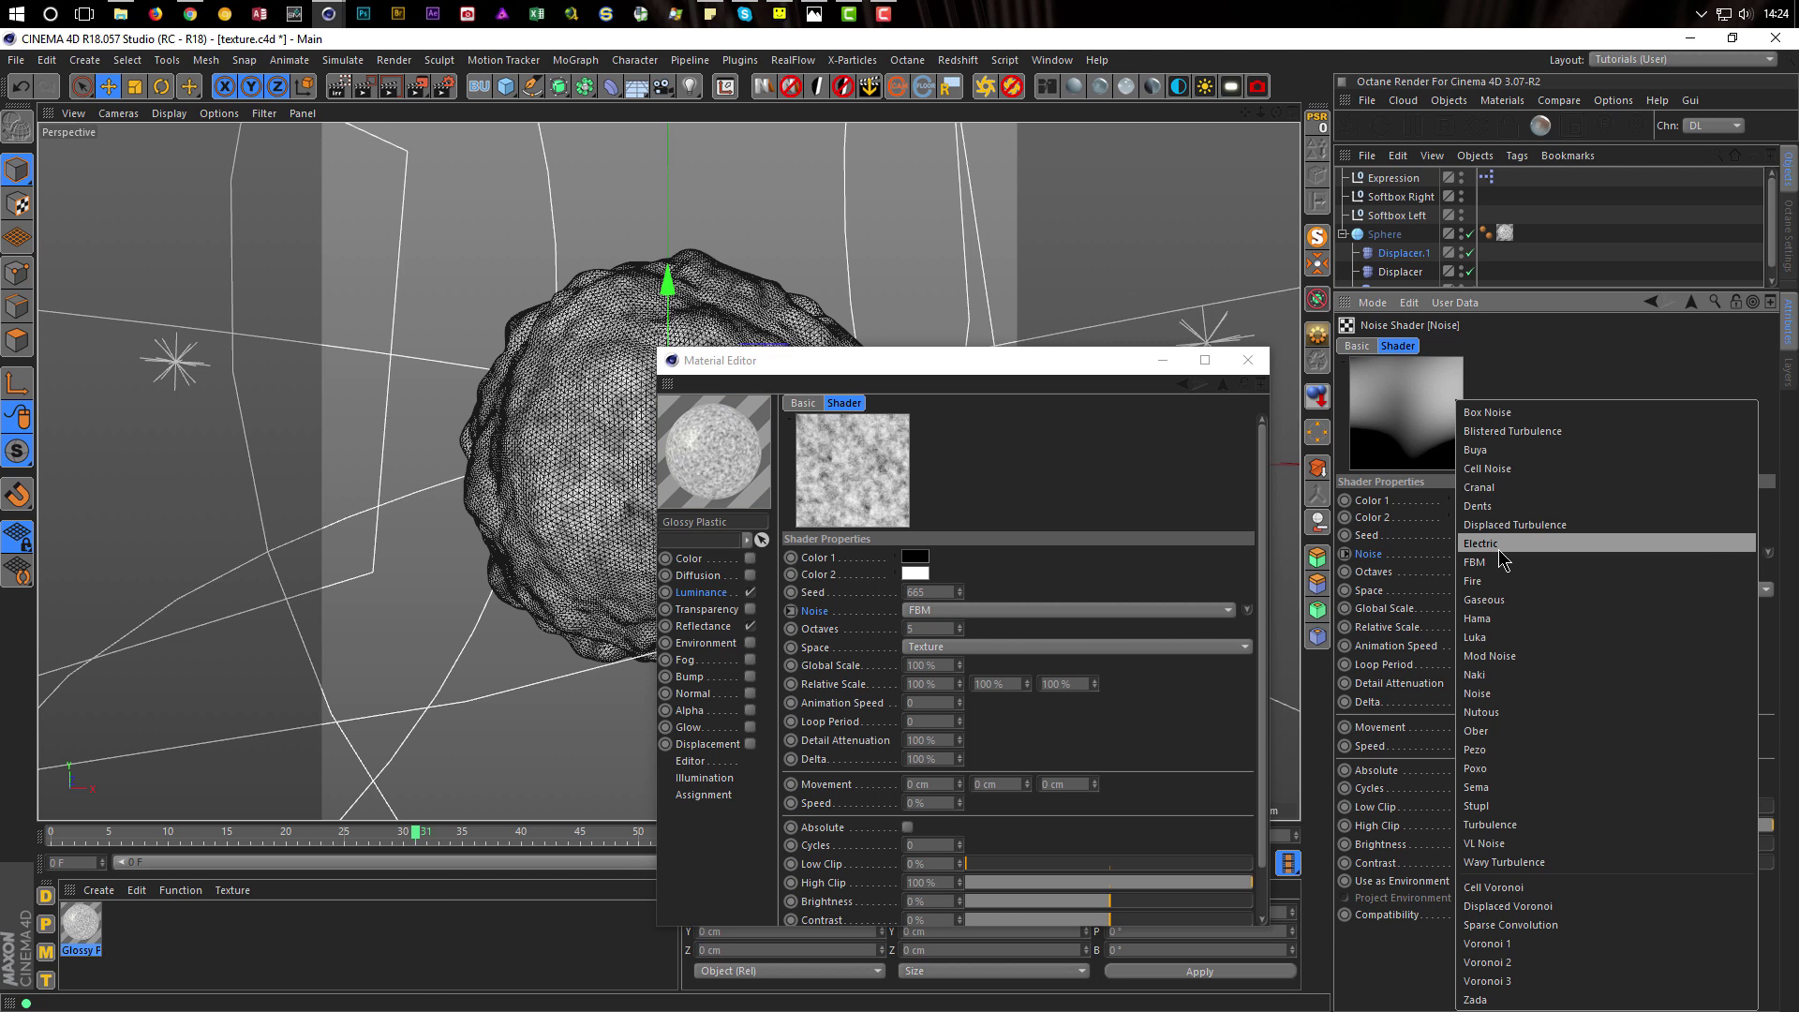
{"action": "left_click", "coordinate": [1479, 488]}
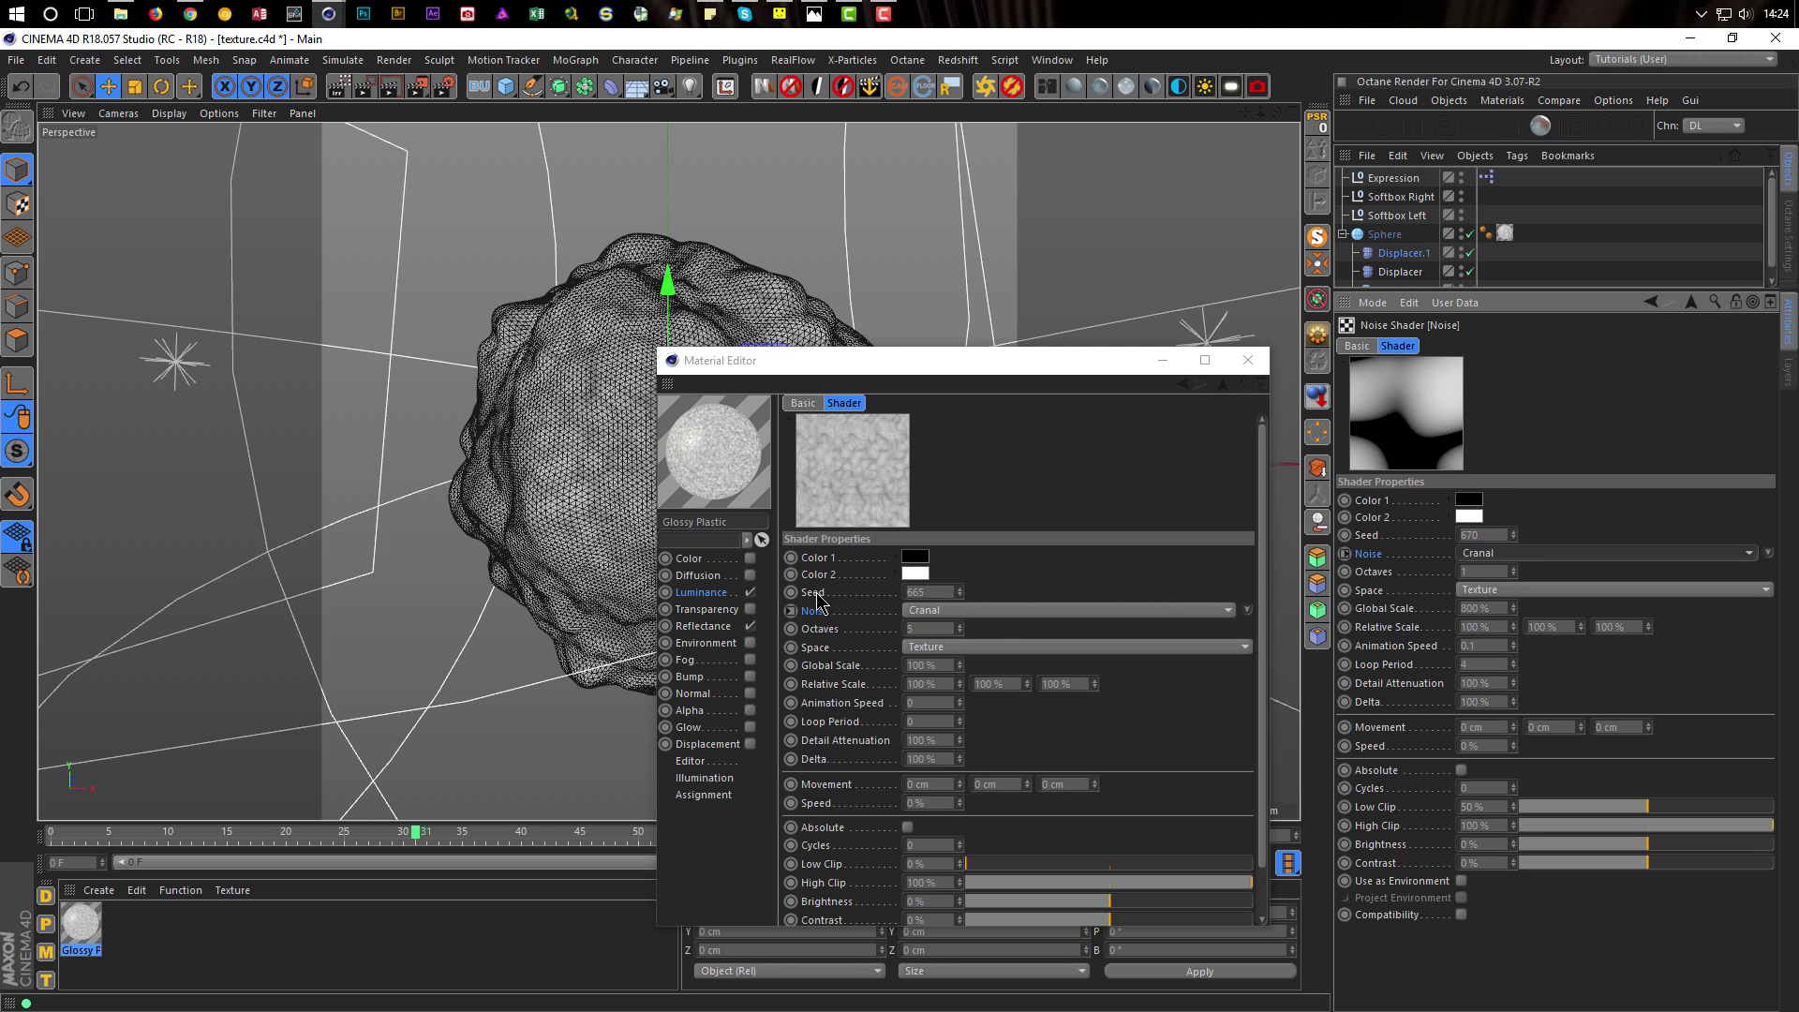
Set the seed of Displacer.1's noise shader as an XPresso driver
{"action": "right_click", "coordinate": [1373, 541]}
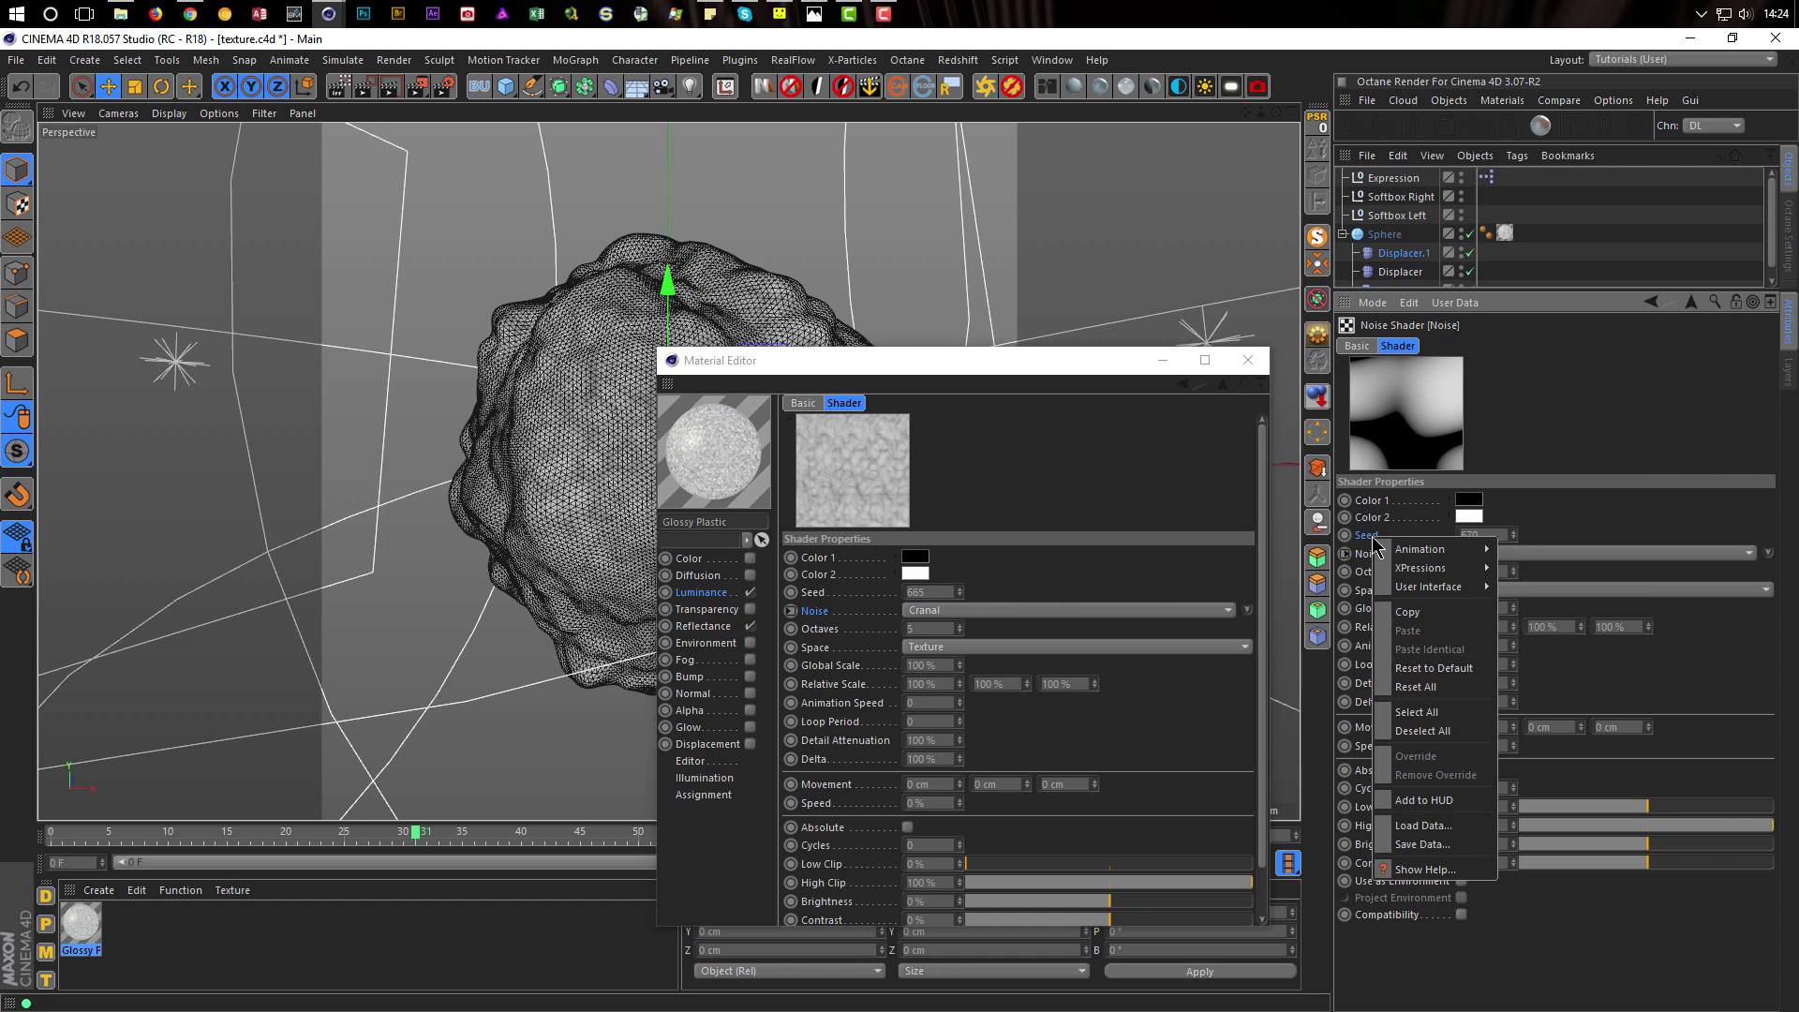
{"action": "mouse_move", "coordinate": [1443, 568]}
{"action": "left_click", "coordinate": [1510, 568]}
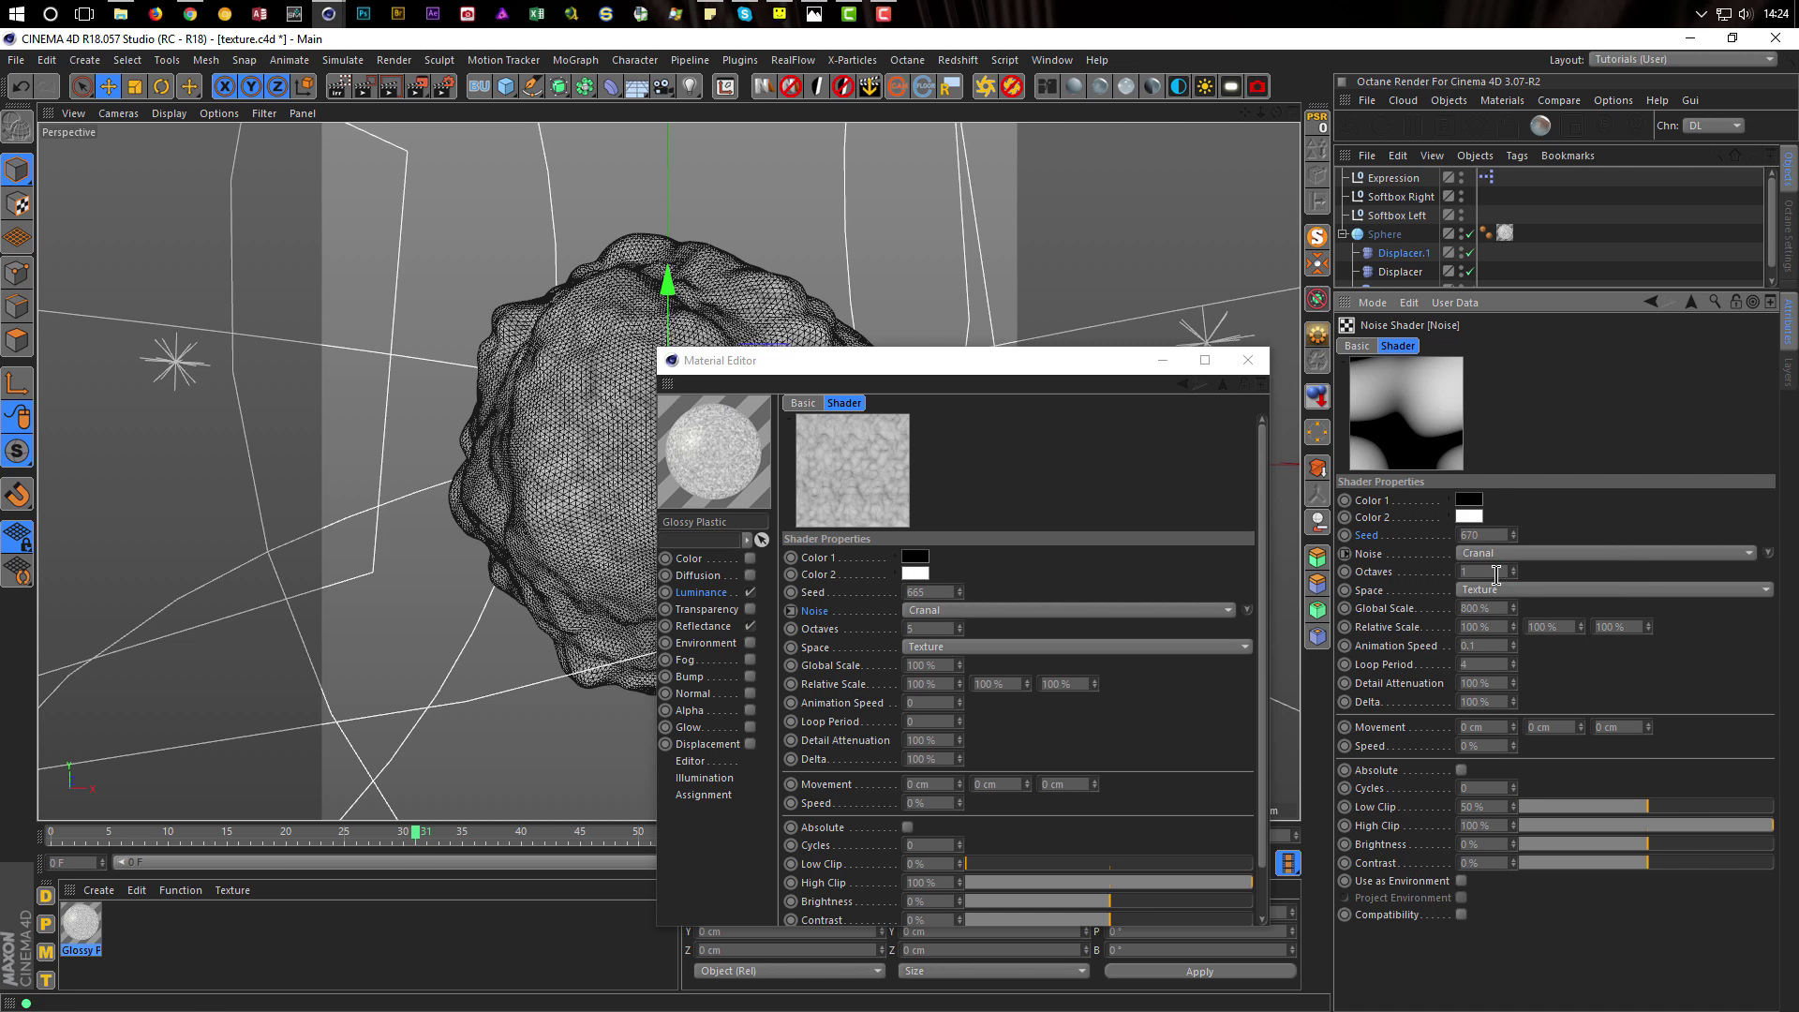
Drive the Seed of the material's luminance noise from the Displacer.1 noise seed with an XPresso expression
{"action": "right_click", "coordinate": [815, 594]}
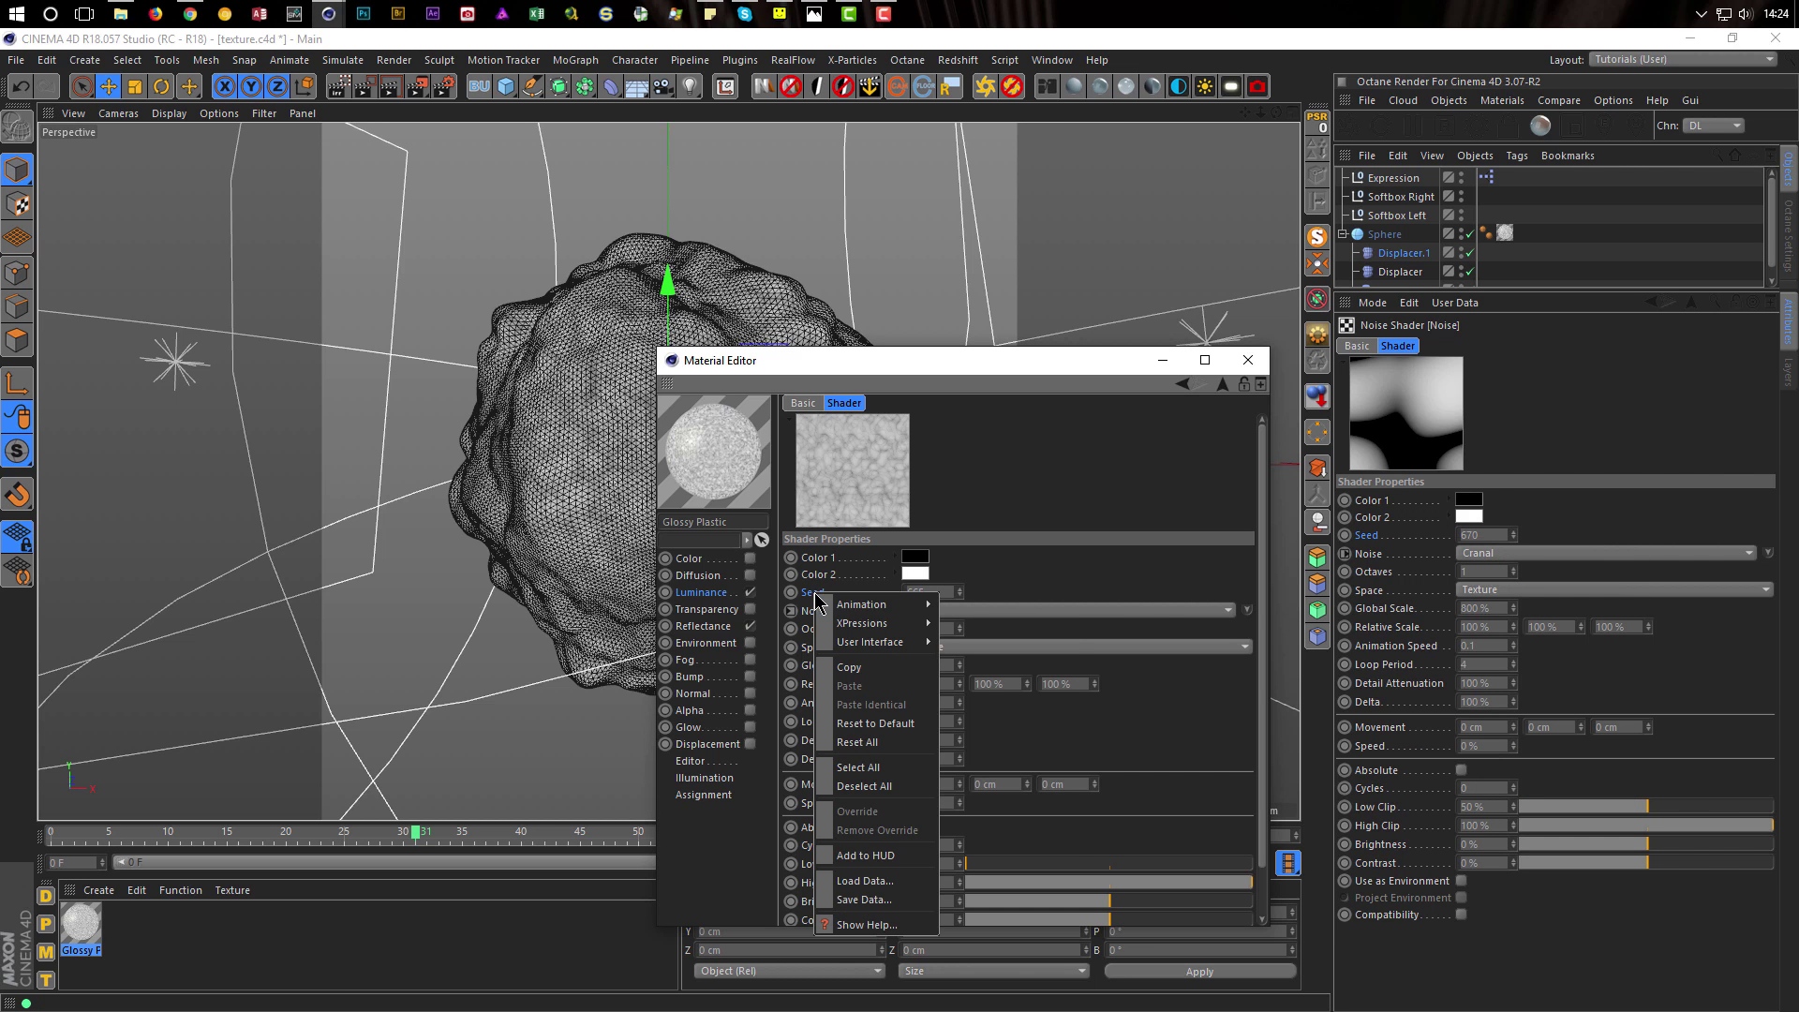
{"action": "mouse_move", "coordinate": [857, 624]}
{"action": "left_click", "coordinate": [990, 642]}
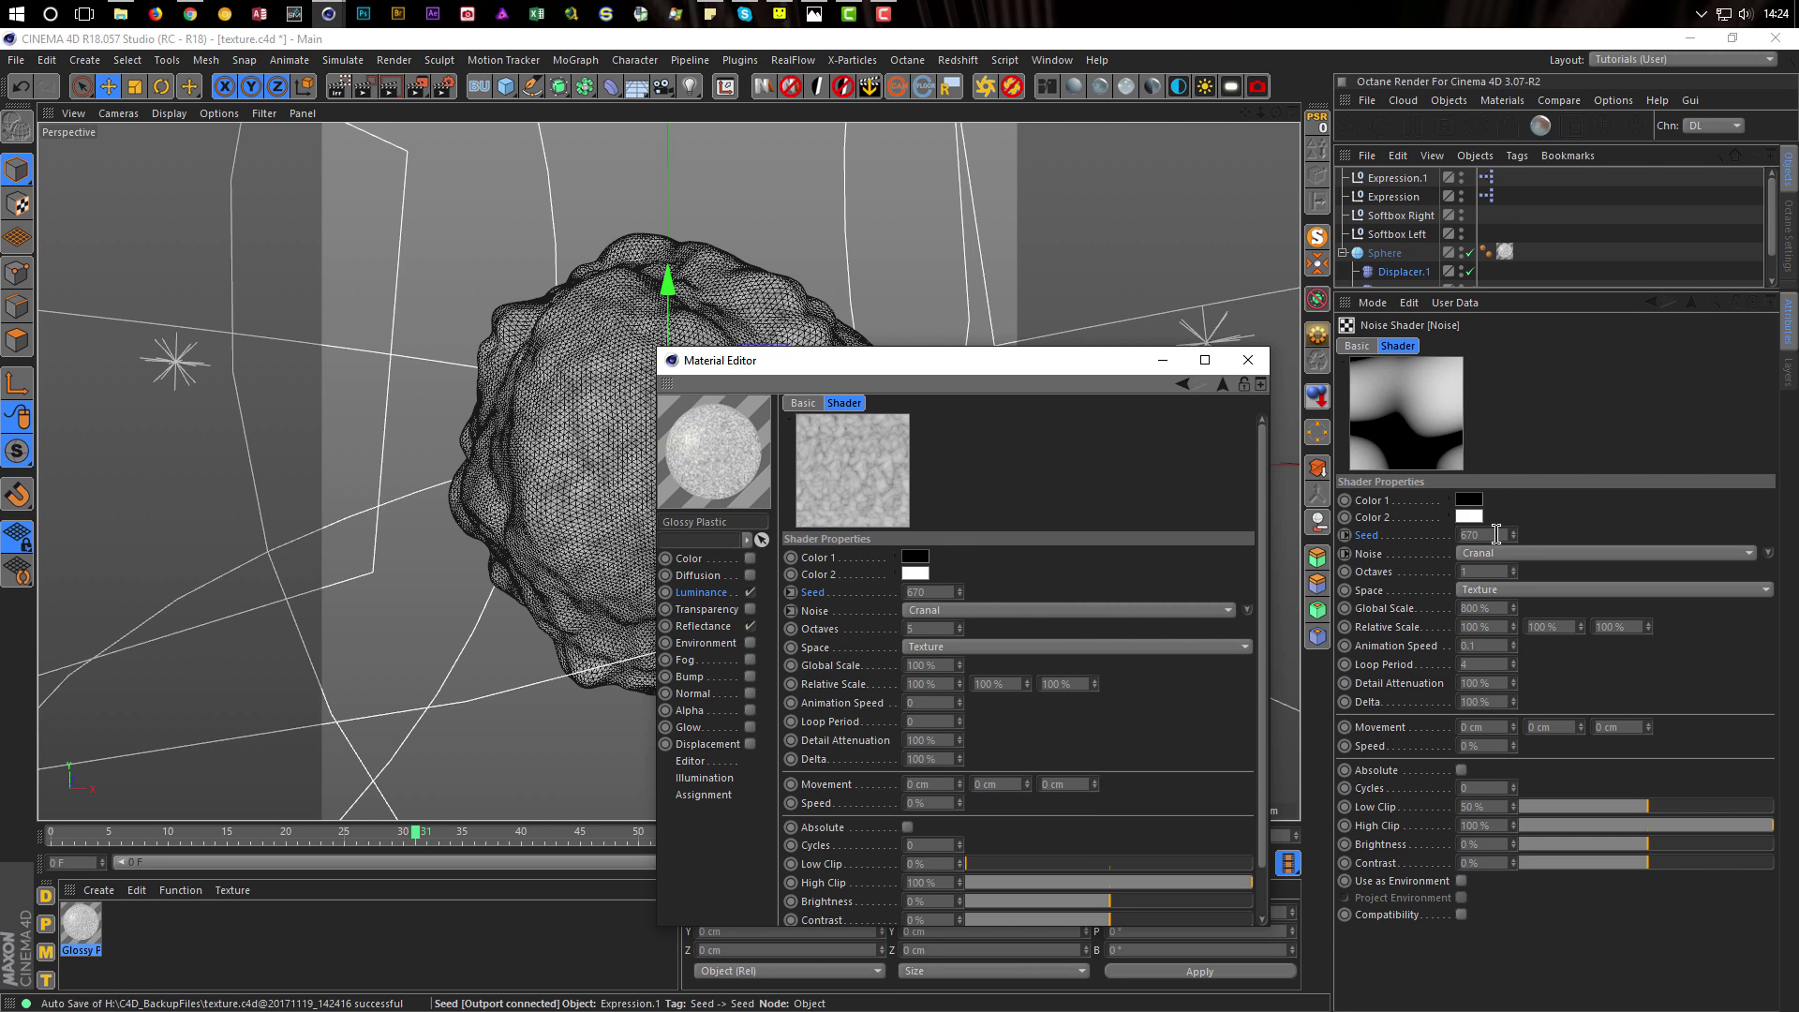
Add the Expression and Expression.1 nulls to a new layer and enlarge the object list
{"action": "left_click", "coordinate": [1396, 198]}
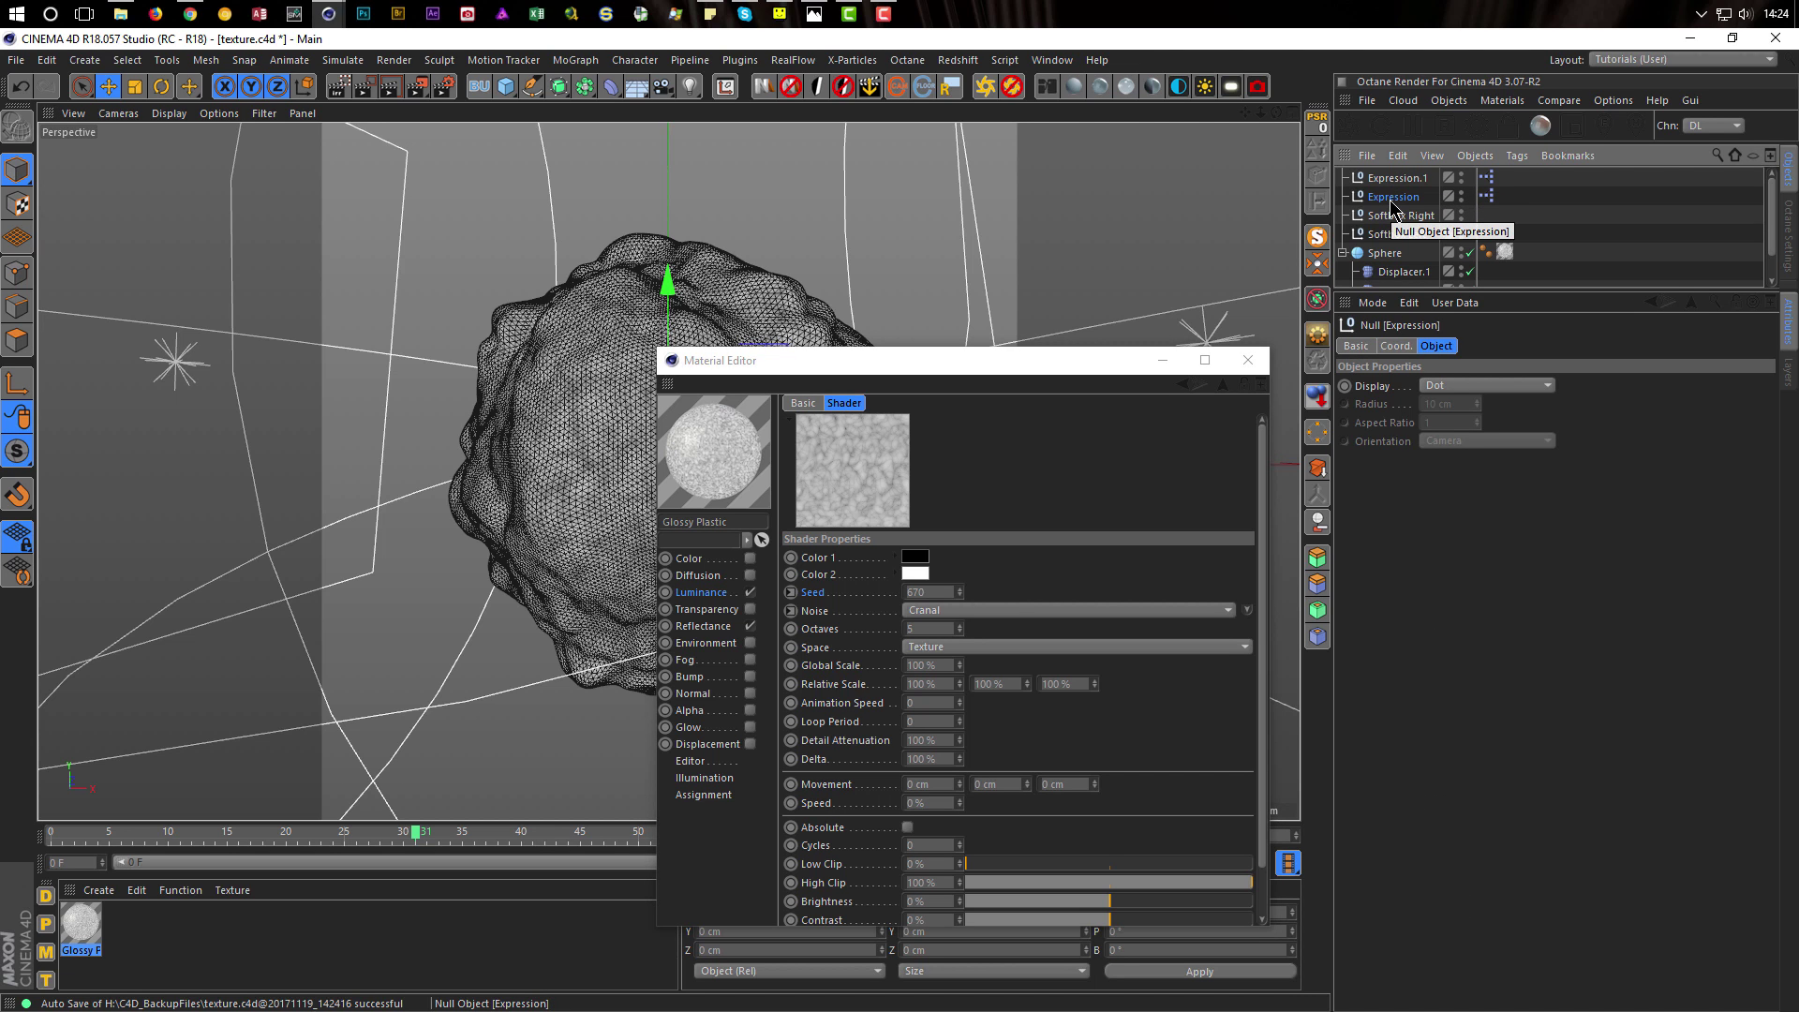
{"action": "left_click", "coordinate": [1397, 178], "text": "shift"}
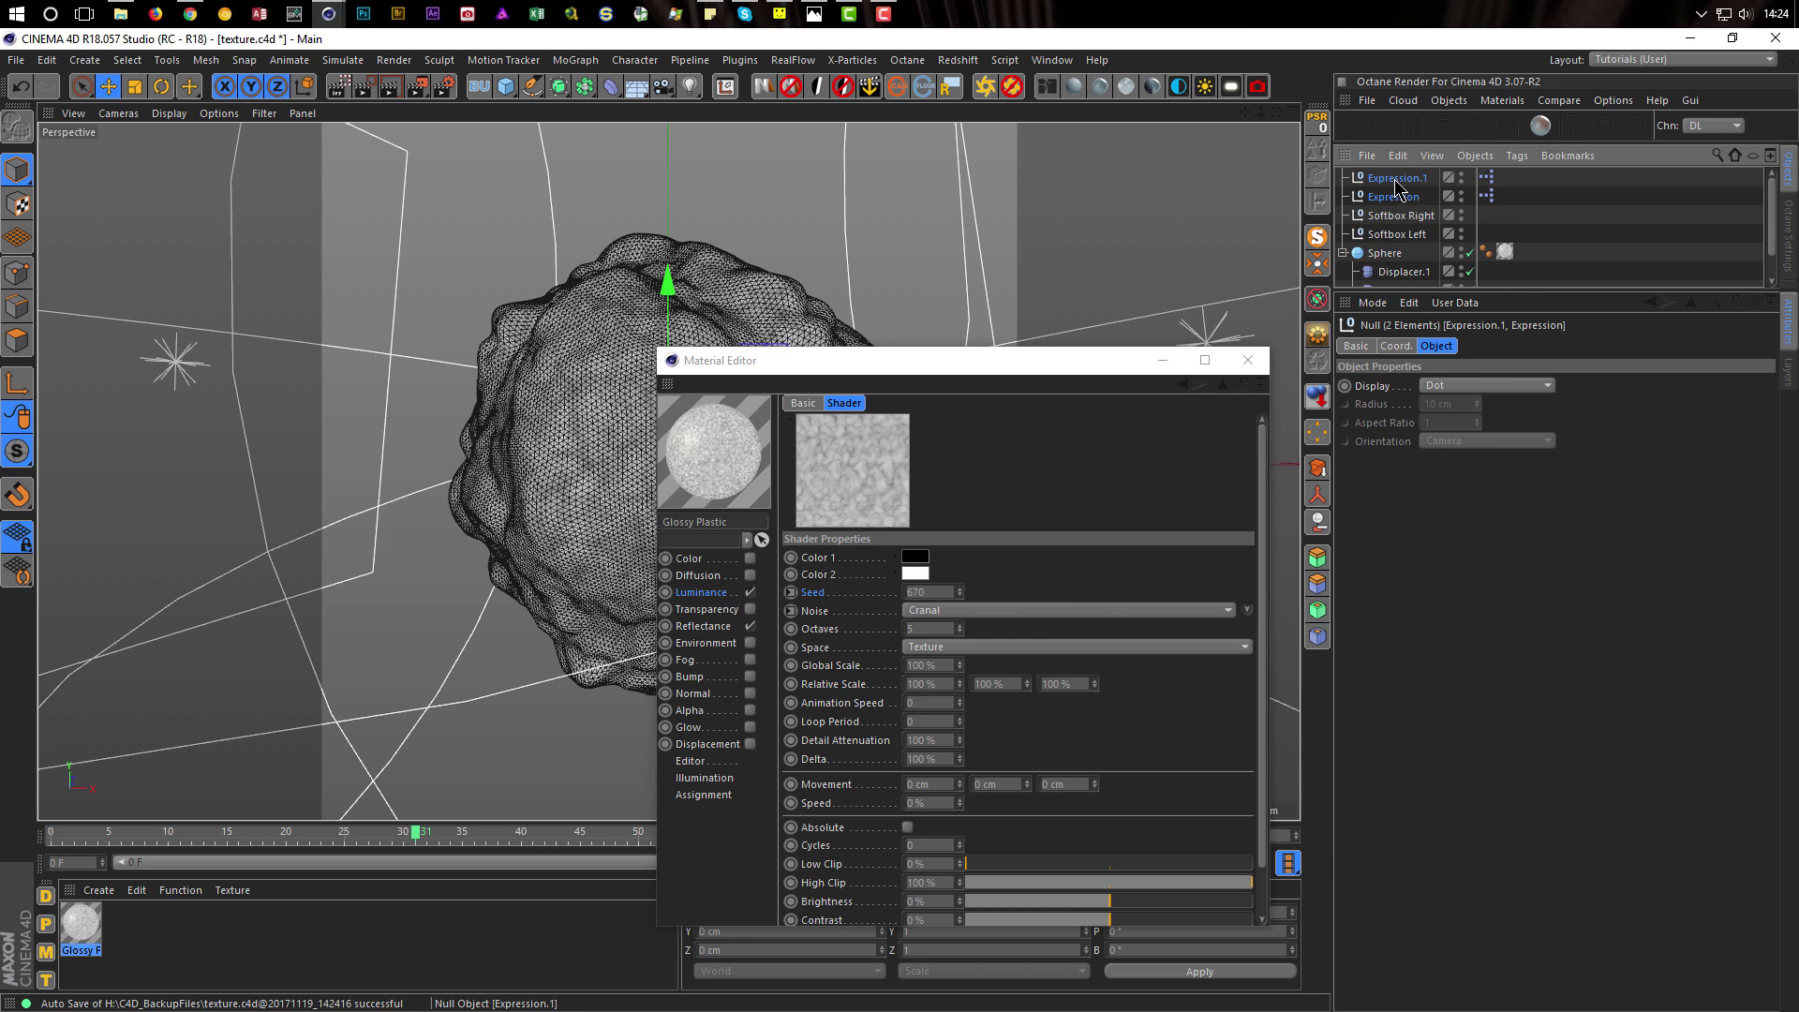
{"action": "right_click", "coordinate": [1395, 186]}
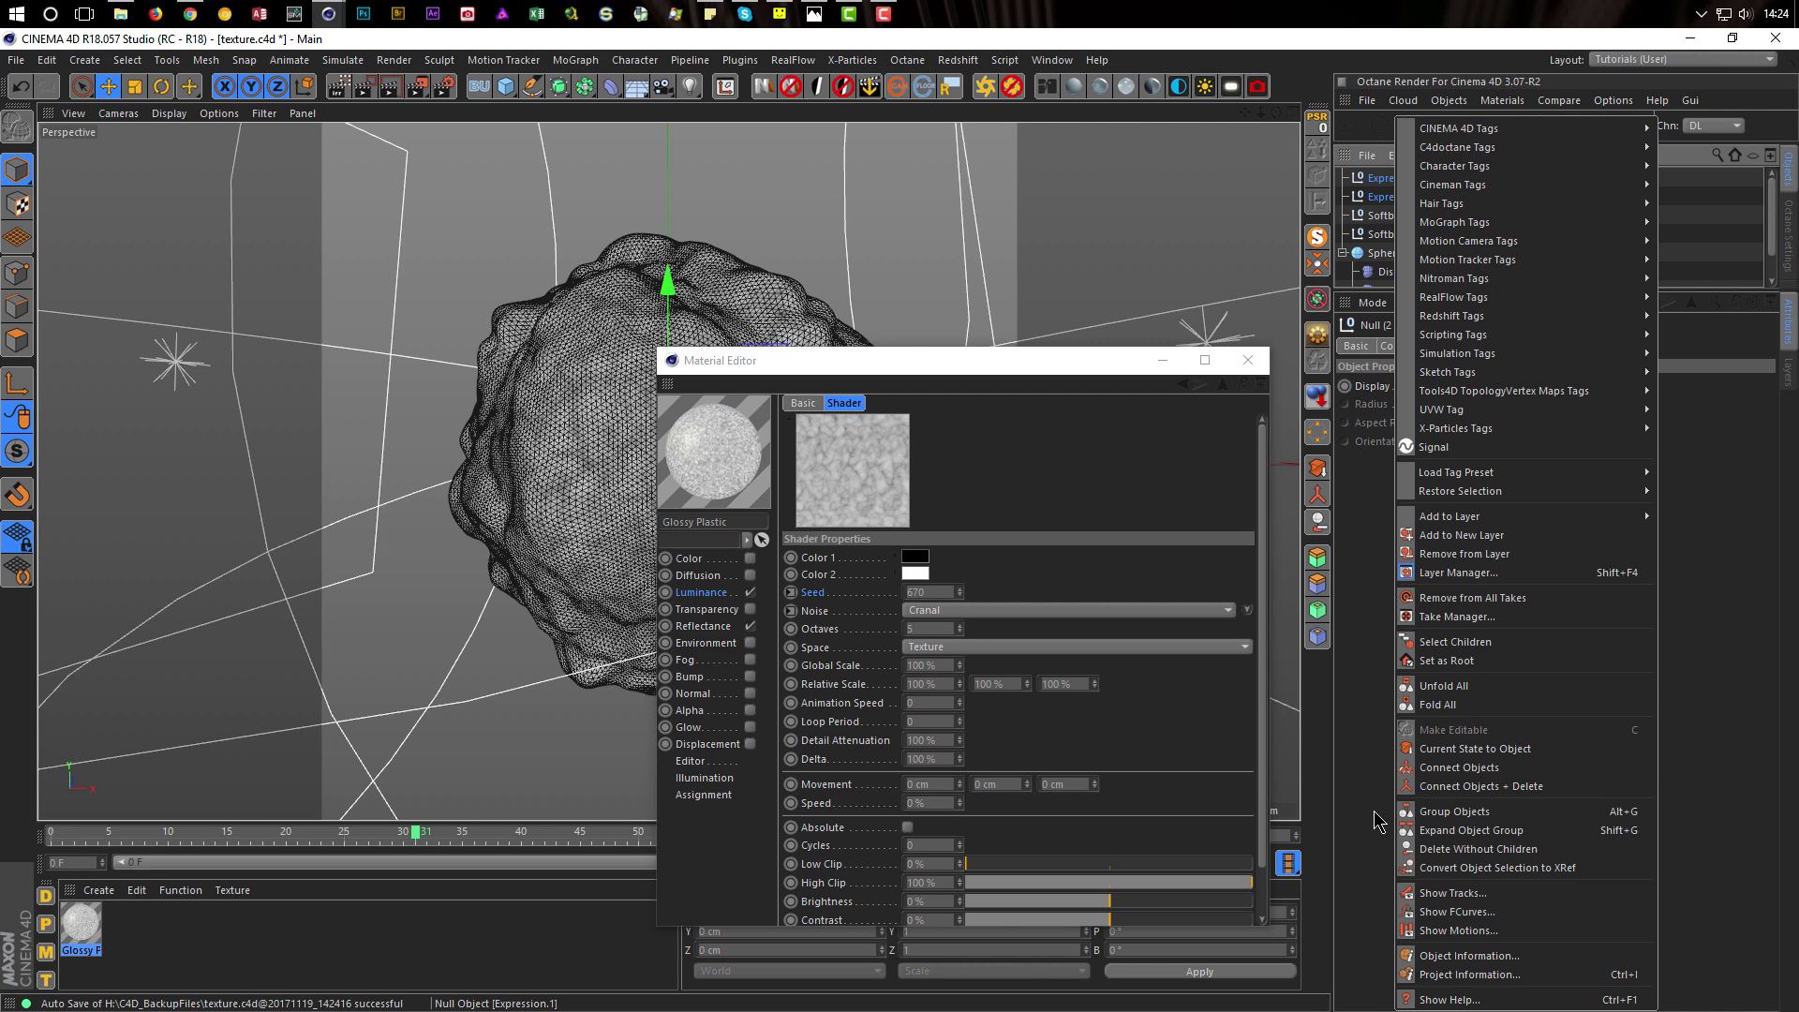
{"action": "left_click", "coordinate": [1442, 538]}
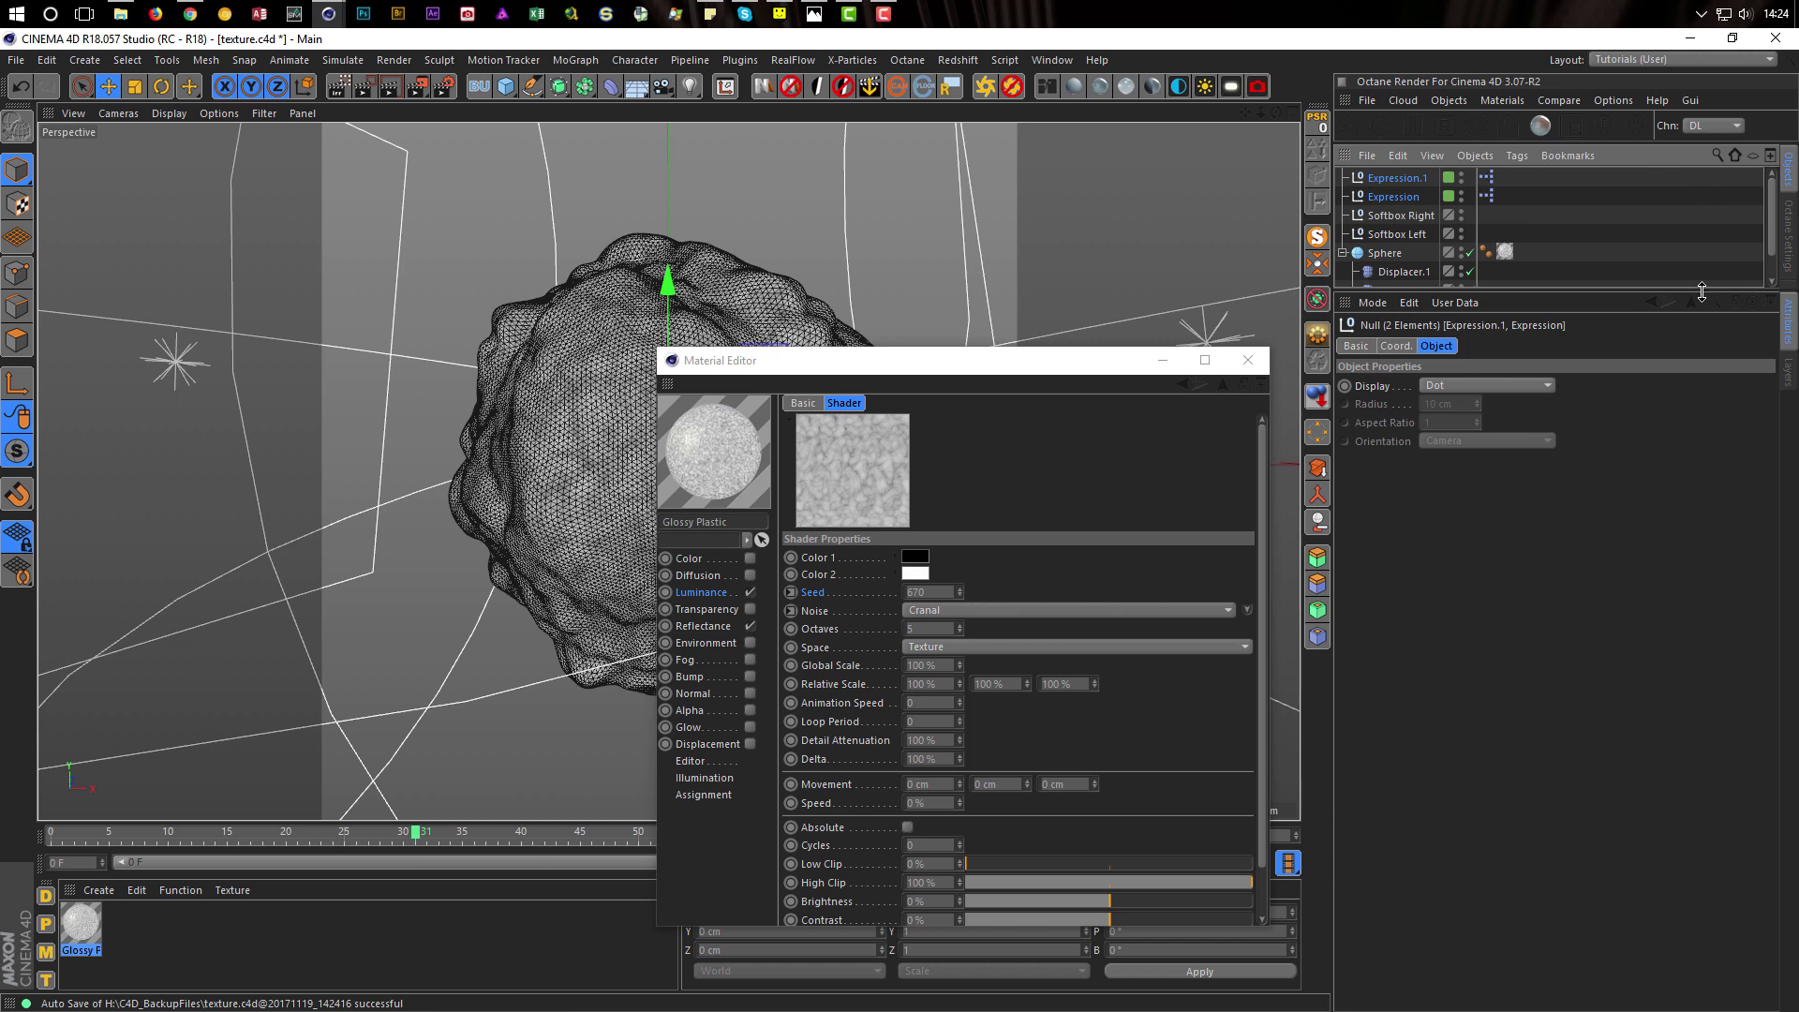
{"action": "left_click_drag", "start_coordinate": [1695, 296], "coordinate": [1686, 442]}
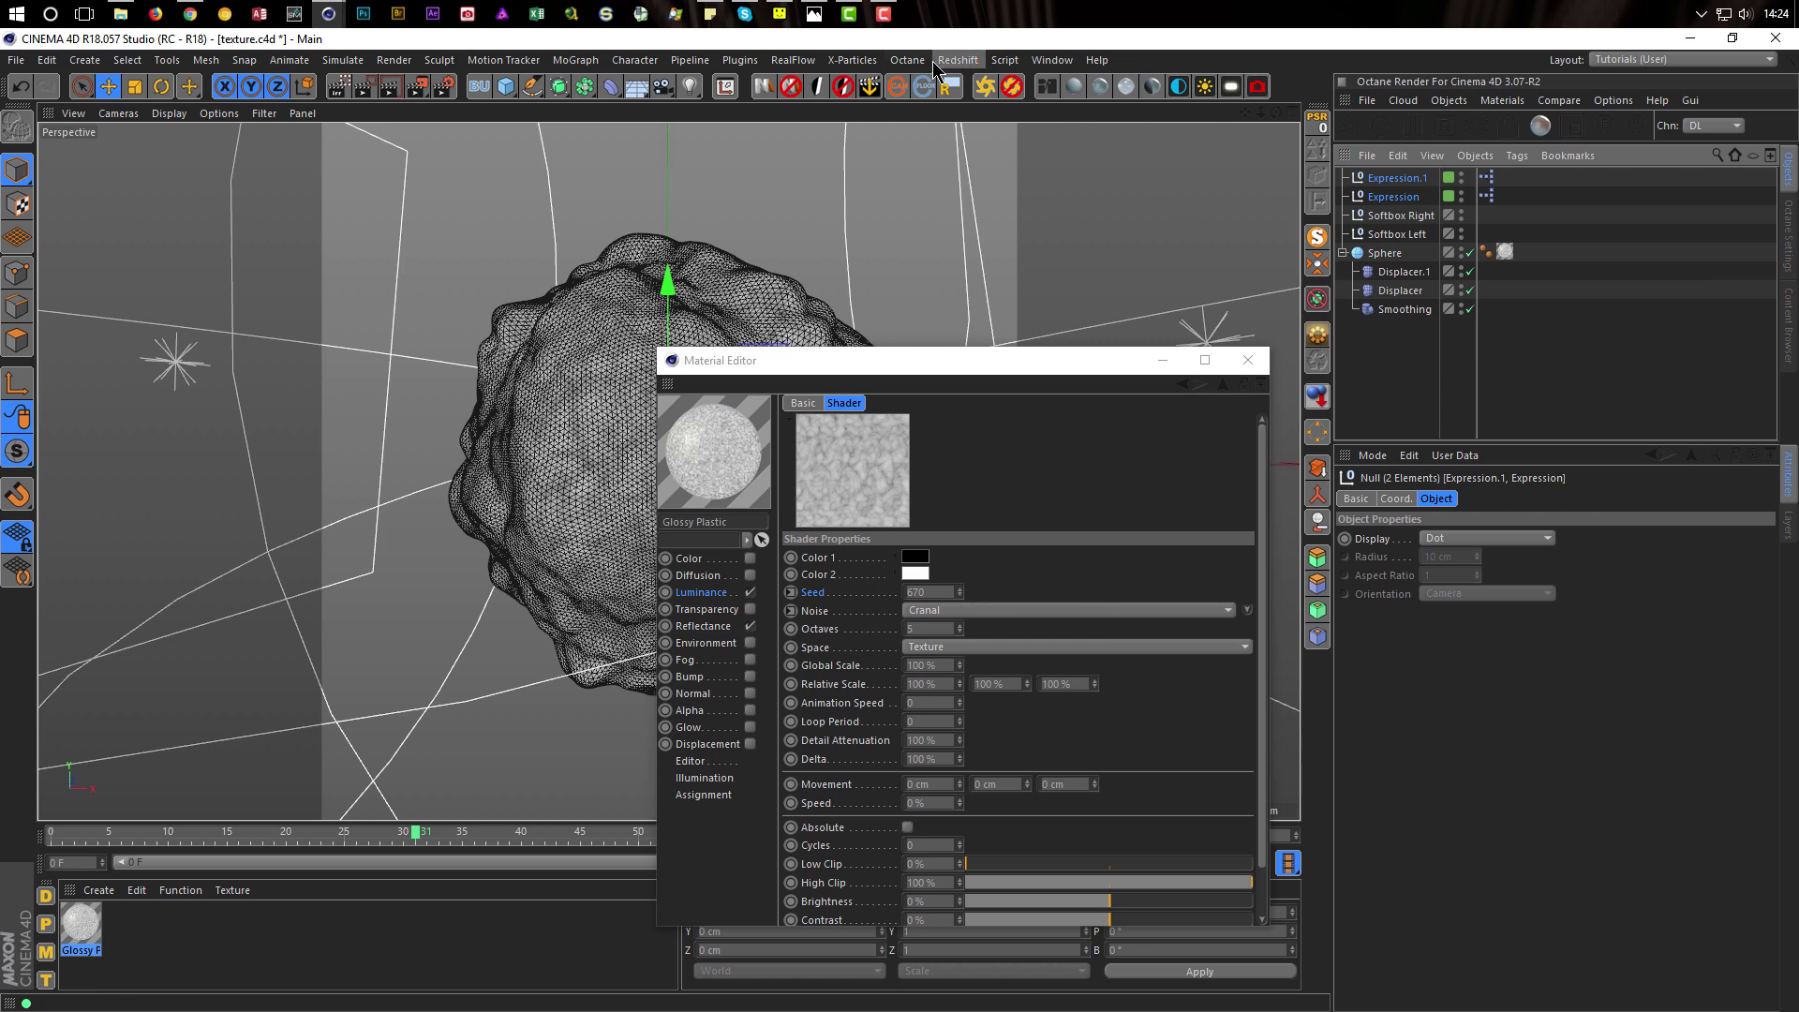
Toggle the new green layer's visibility in the object list off and on, and delete that layer
{"action": "left_click", "coordinate": [1044, 61]}
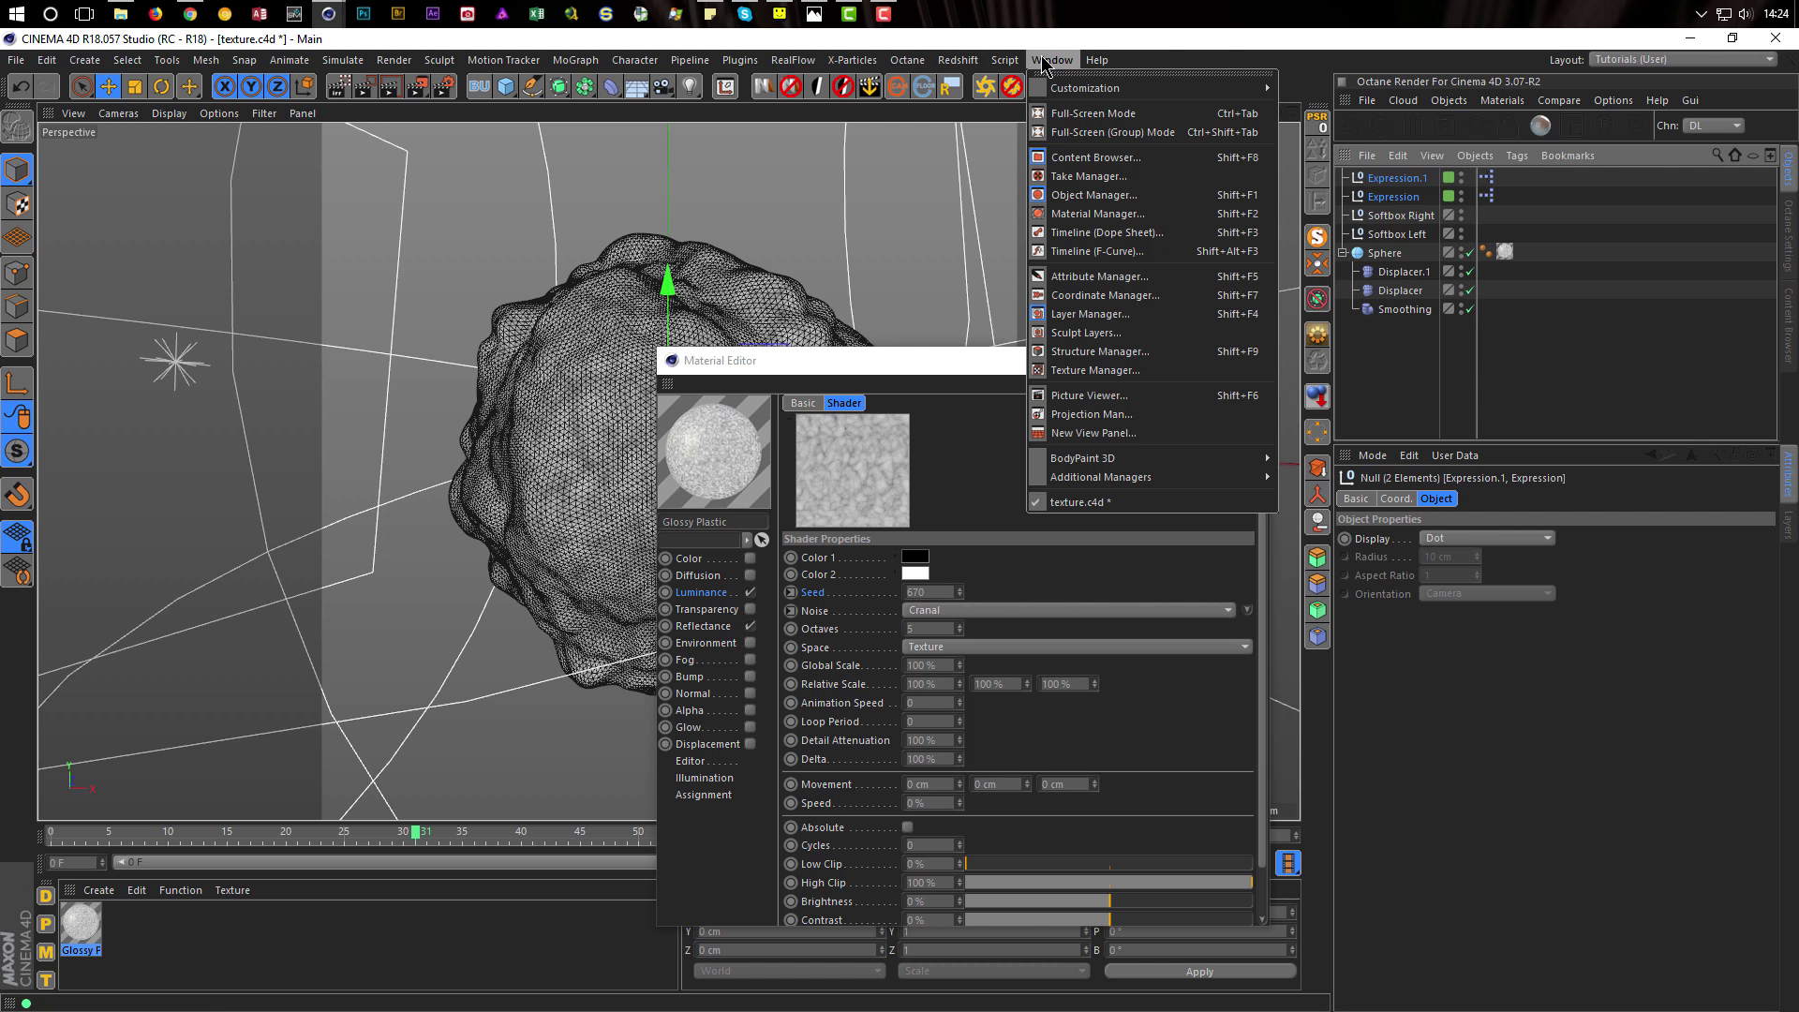
{"action": "left_click", "coordinate": [1091, 314]}
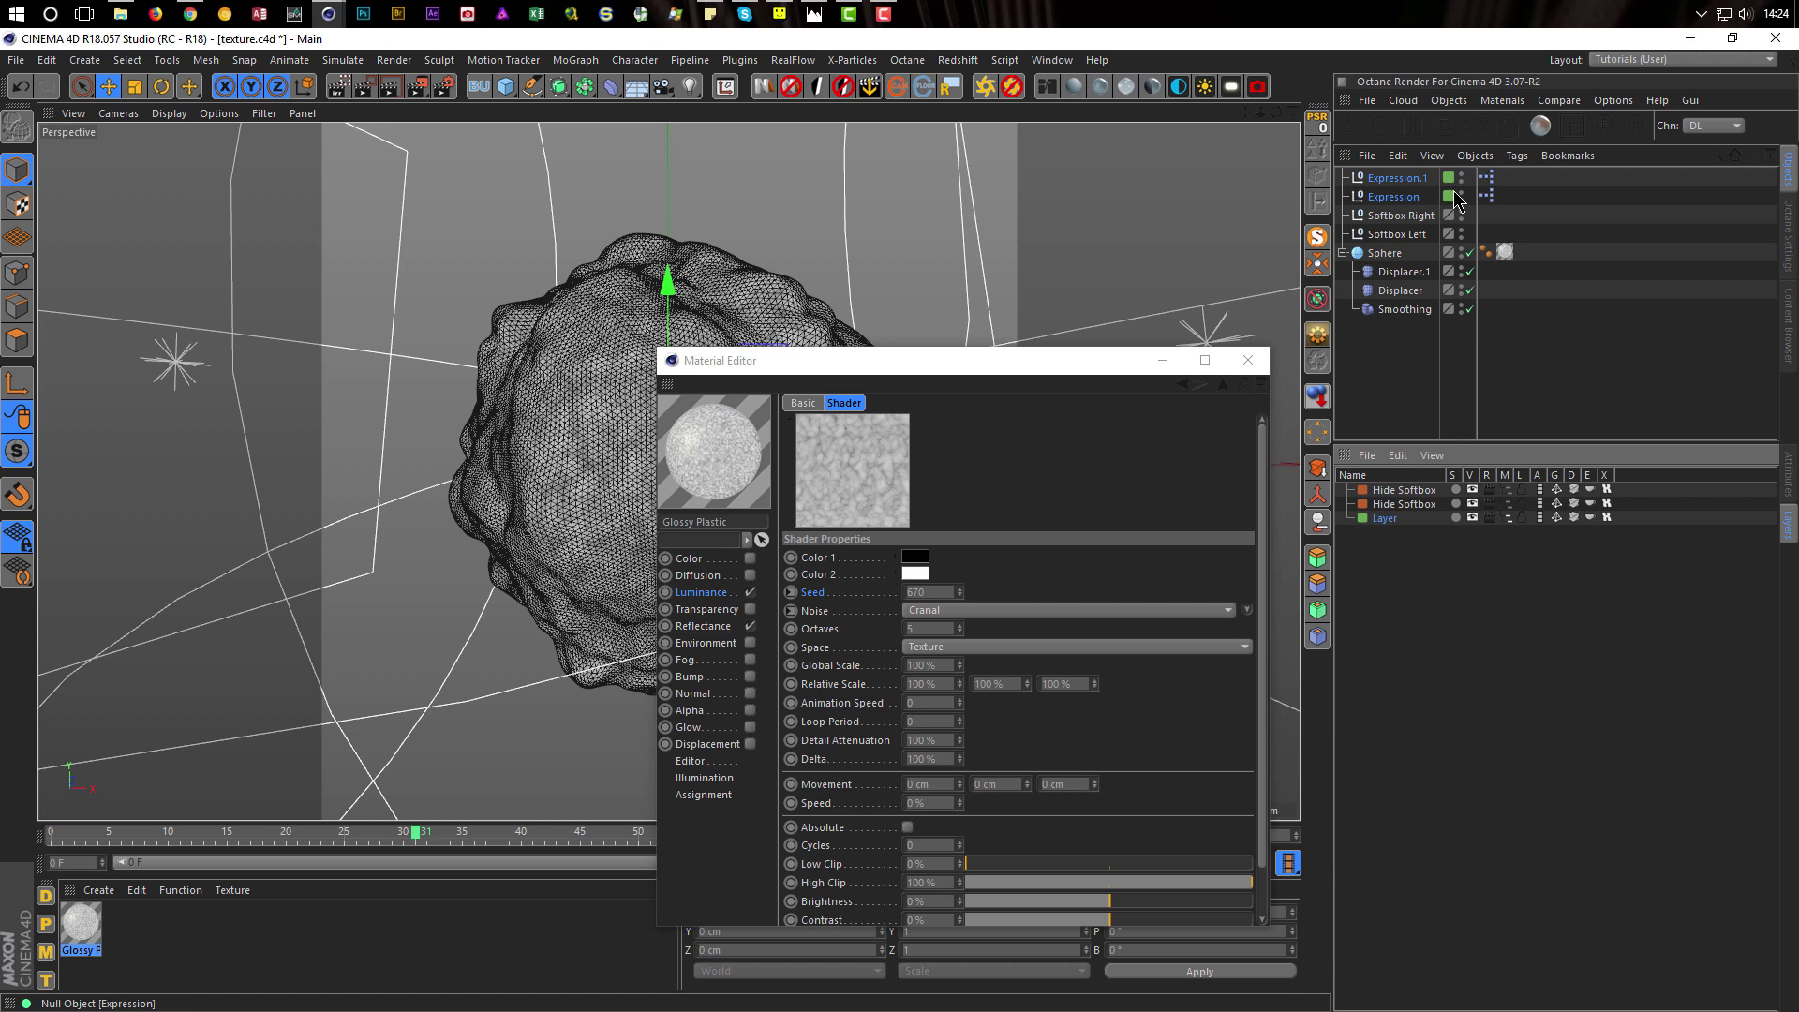
{"action": "left_click", "coordinate": [1510, 521]}
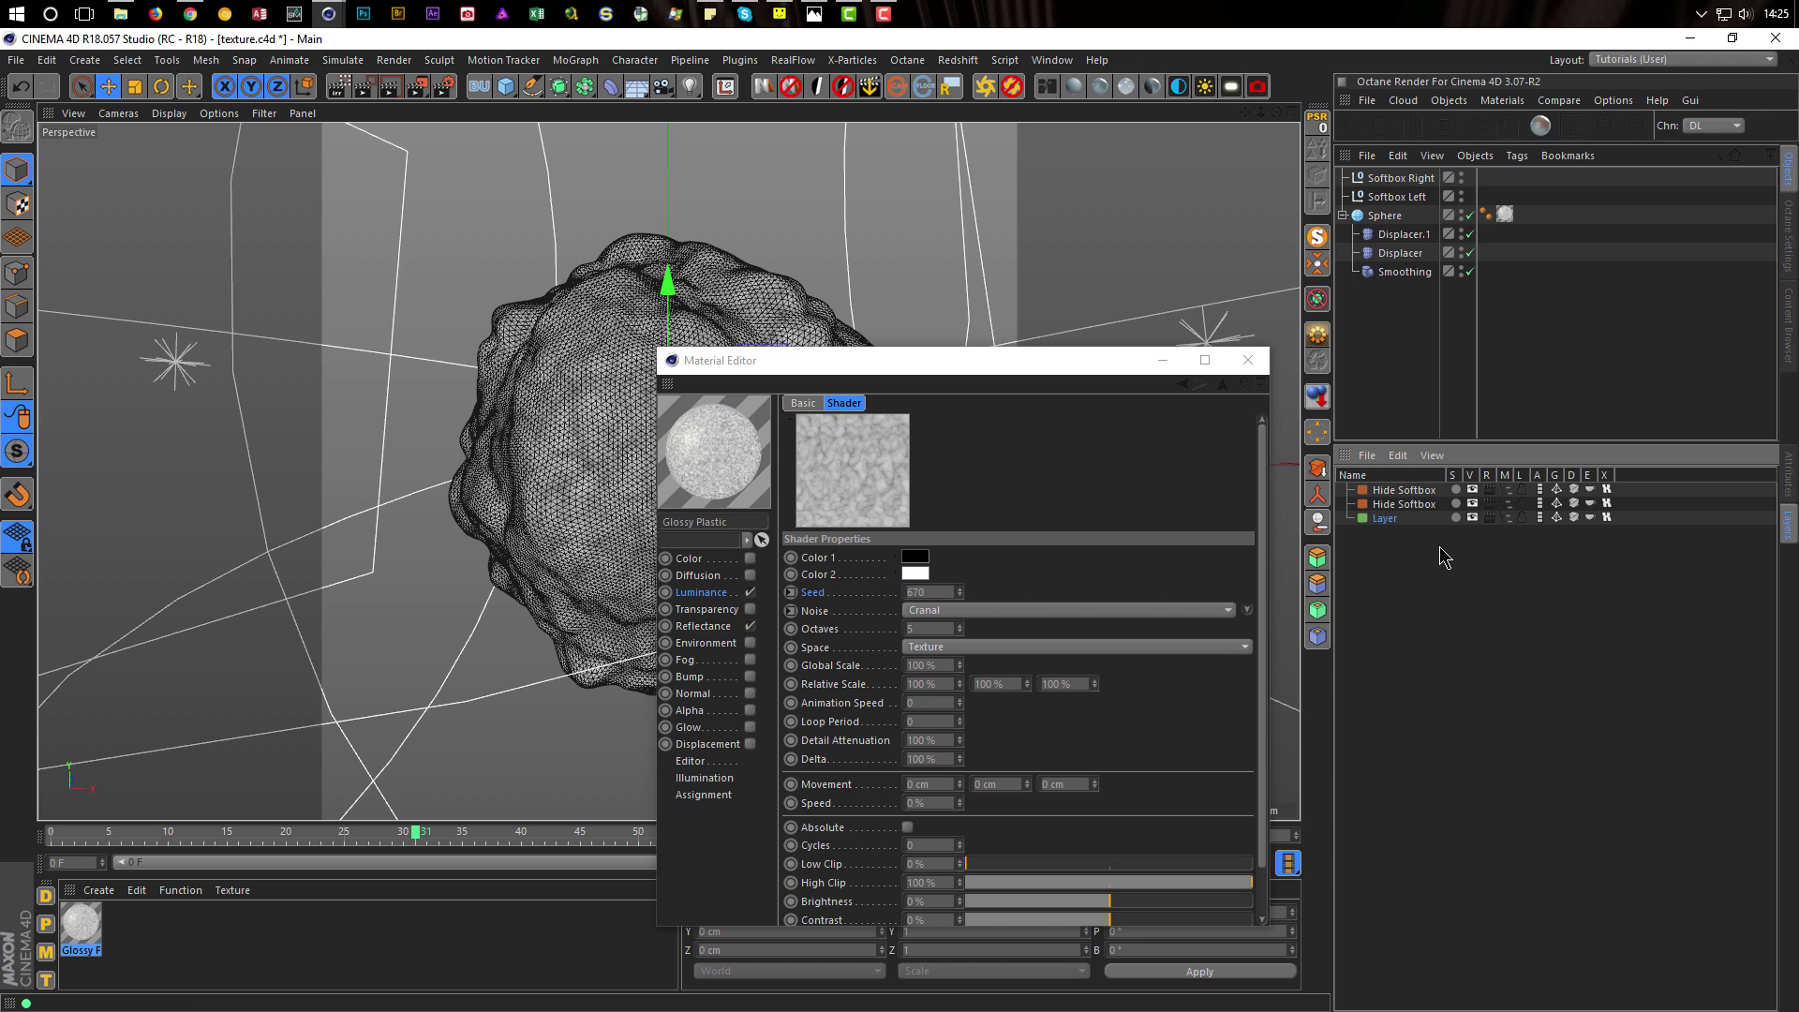
{"action": "left_click", "coordinate": [1509, 520]}
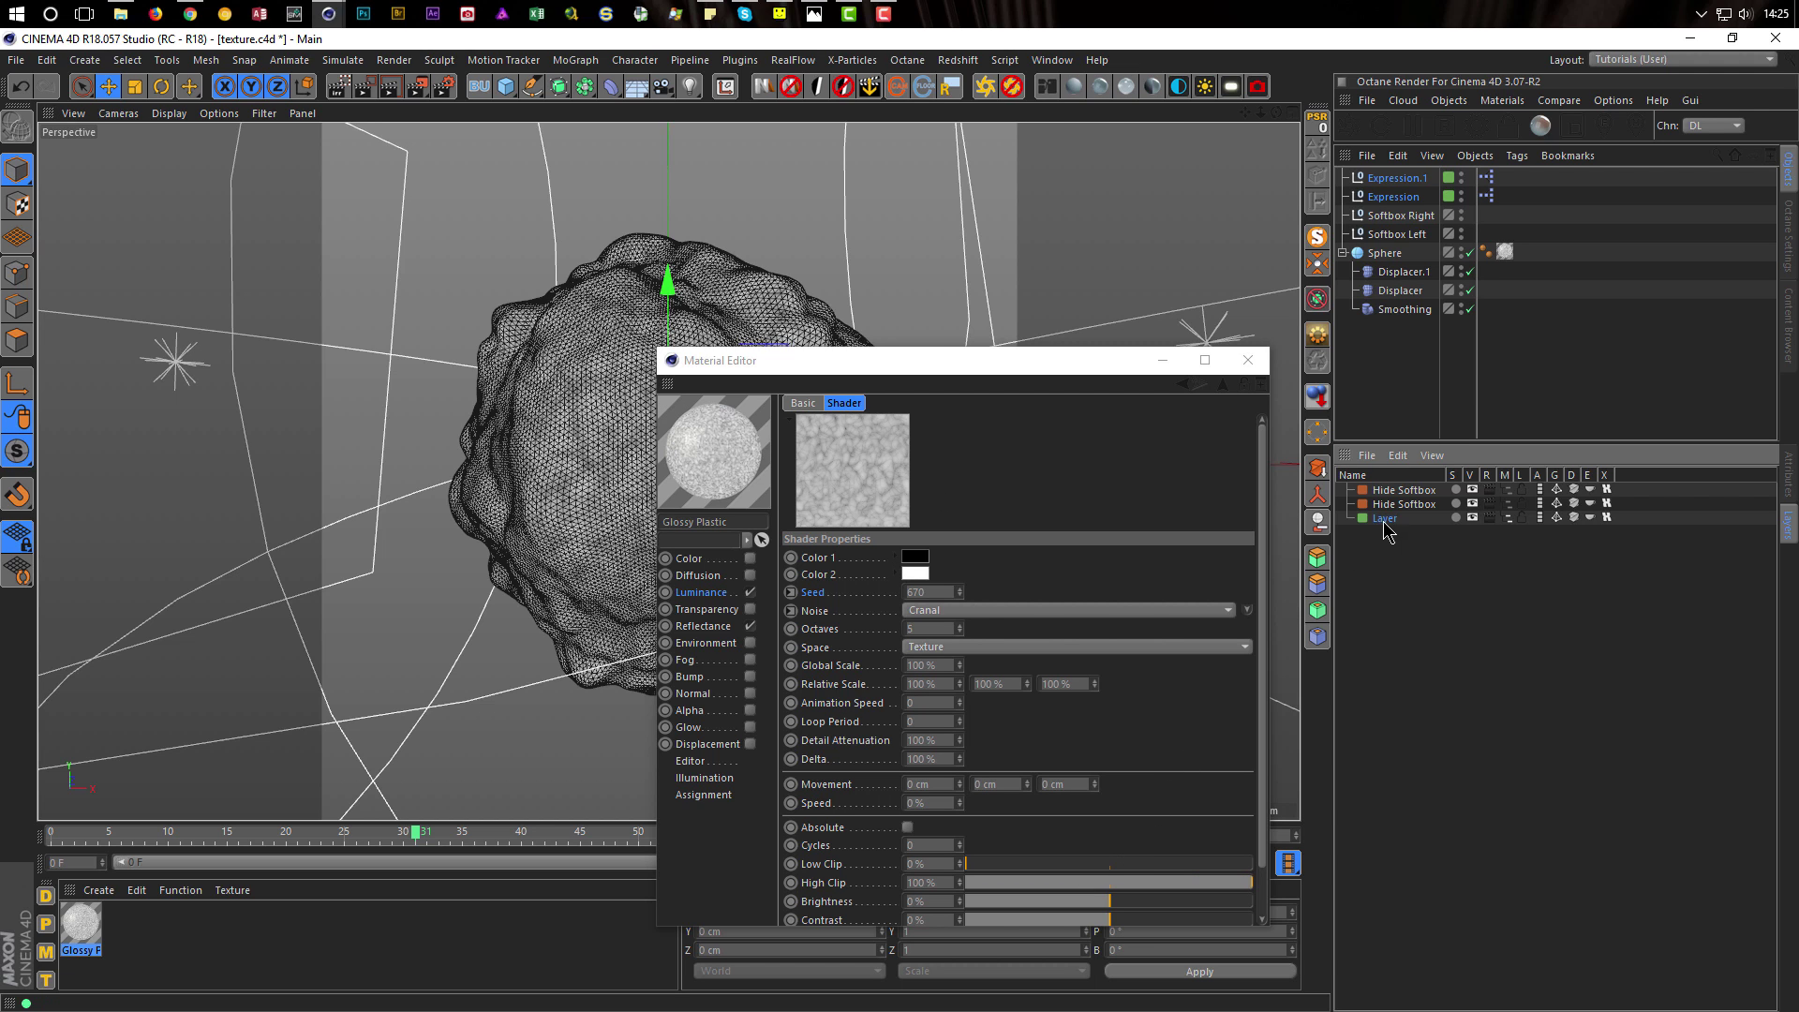
{"action": "key", "text": "Delete"}
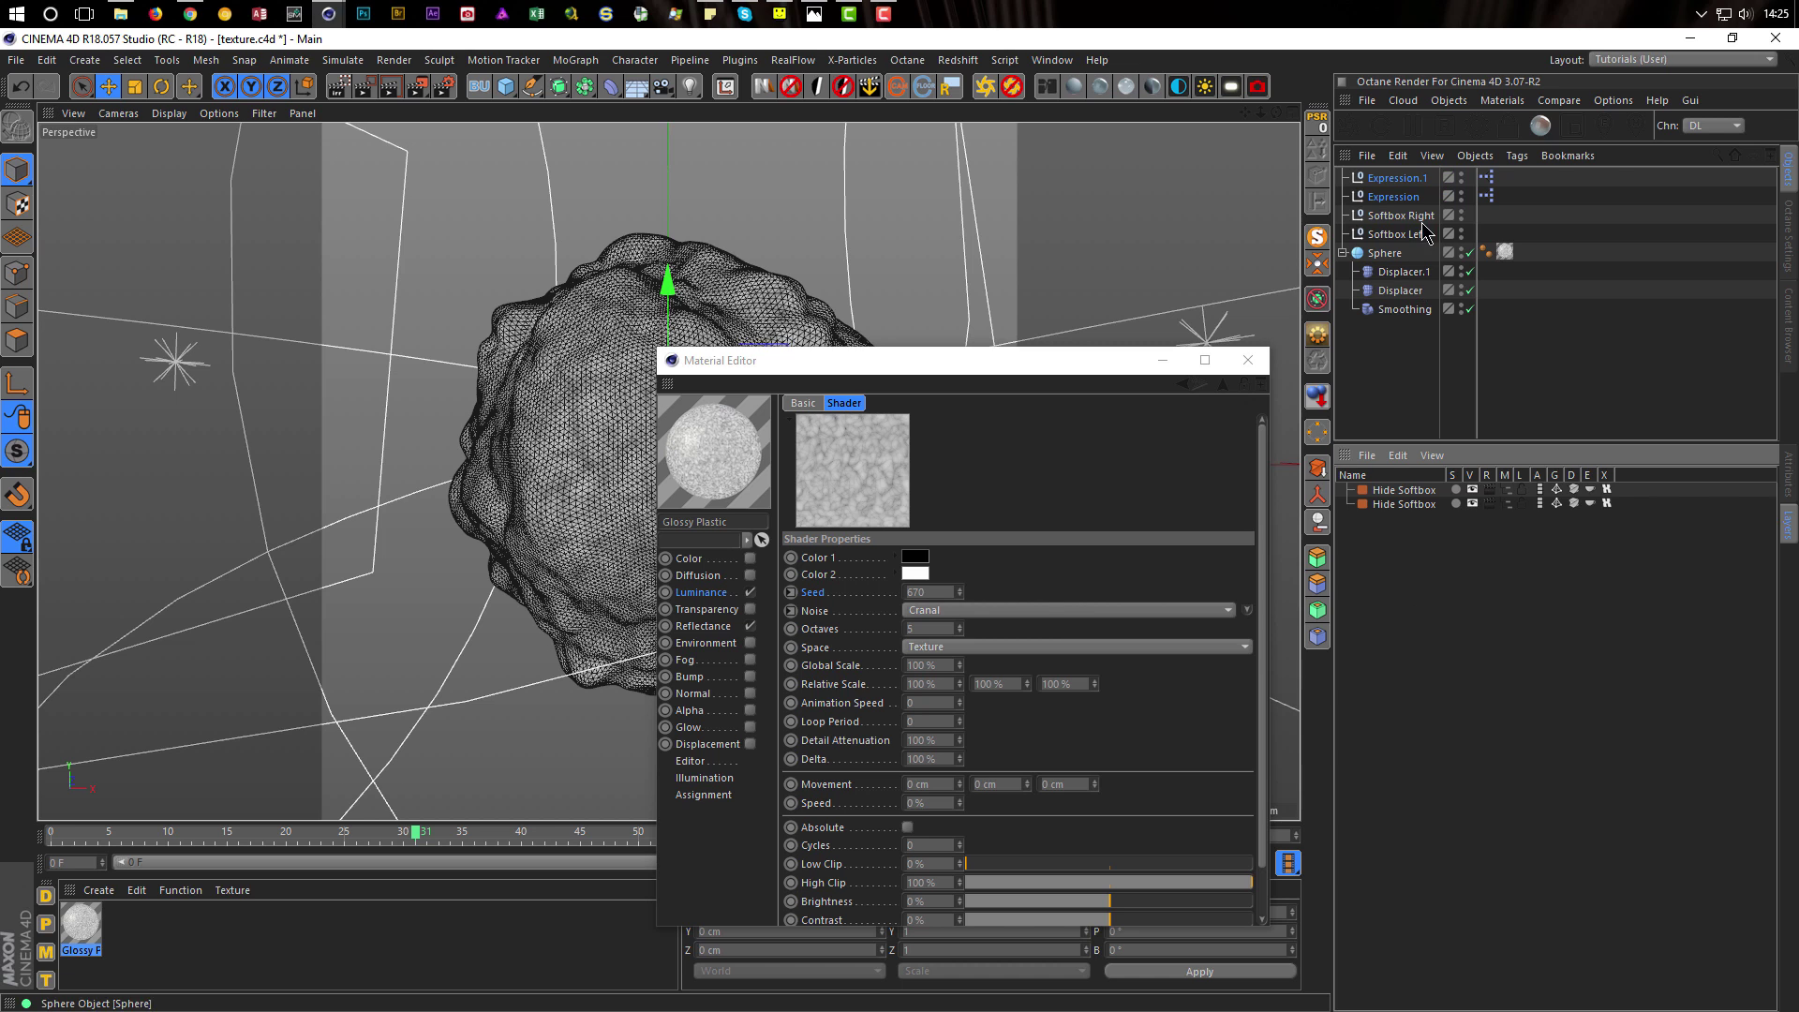
Delete the Expression and Expression.1 null objects from the scene
{"action": "left_click", "coordinate": [1408, 196]}
{"action": "left_click", "coordinate": [1406, 182], "text": "ctrl"}
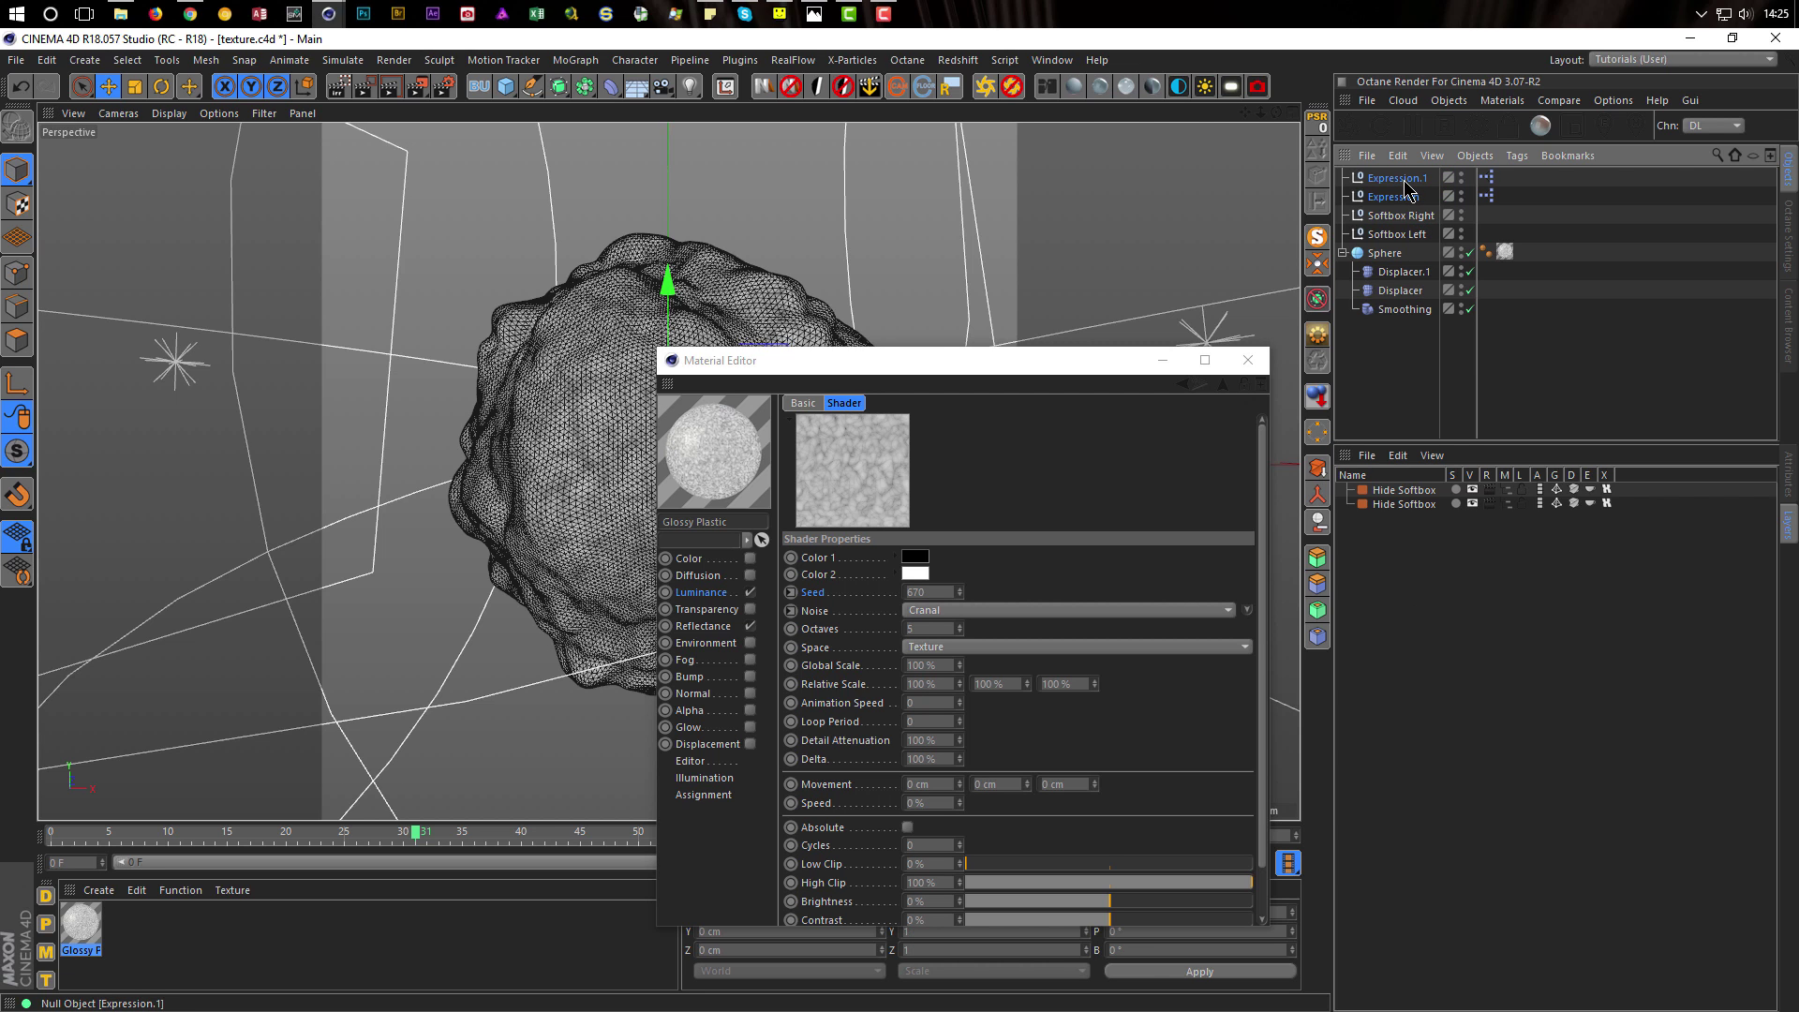
{"action": "key", "text": "Delete"}
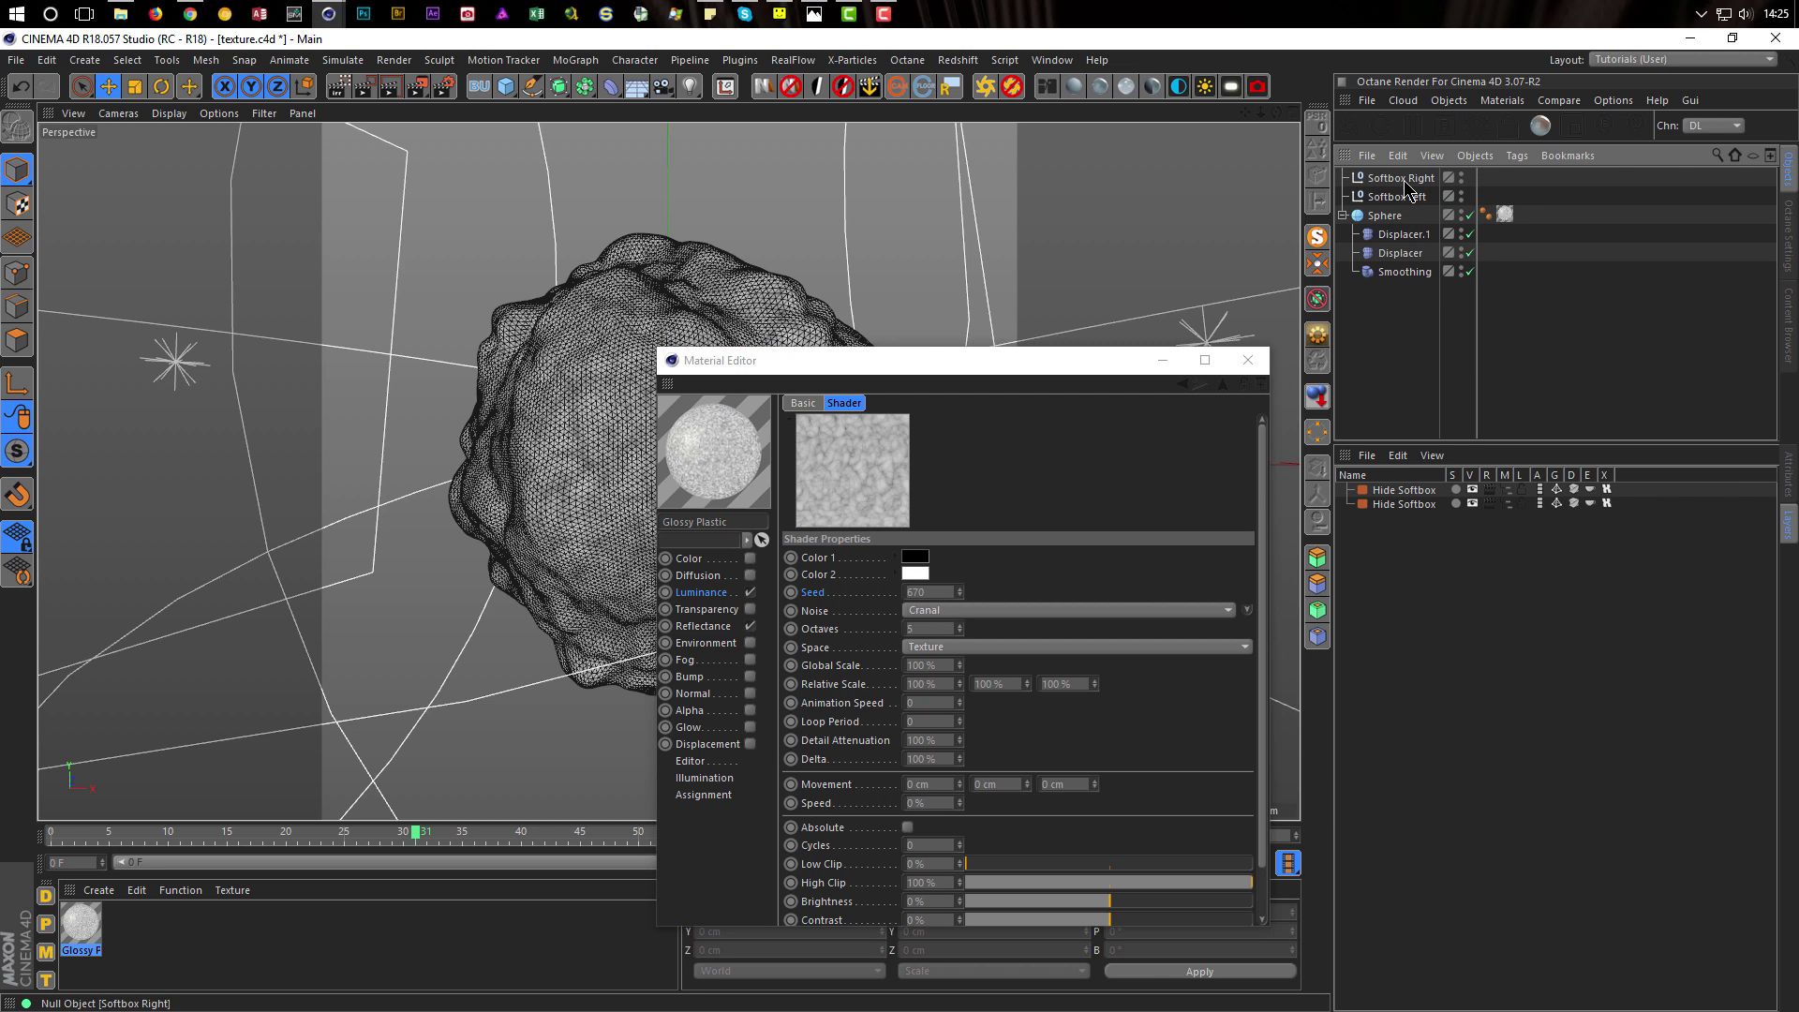
Open Displacer.1's noise shader for reference and set the material noise's octaves to 1 and global scale to 800%
{"action": "left_click", "coordinate": [1792, 476]}
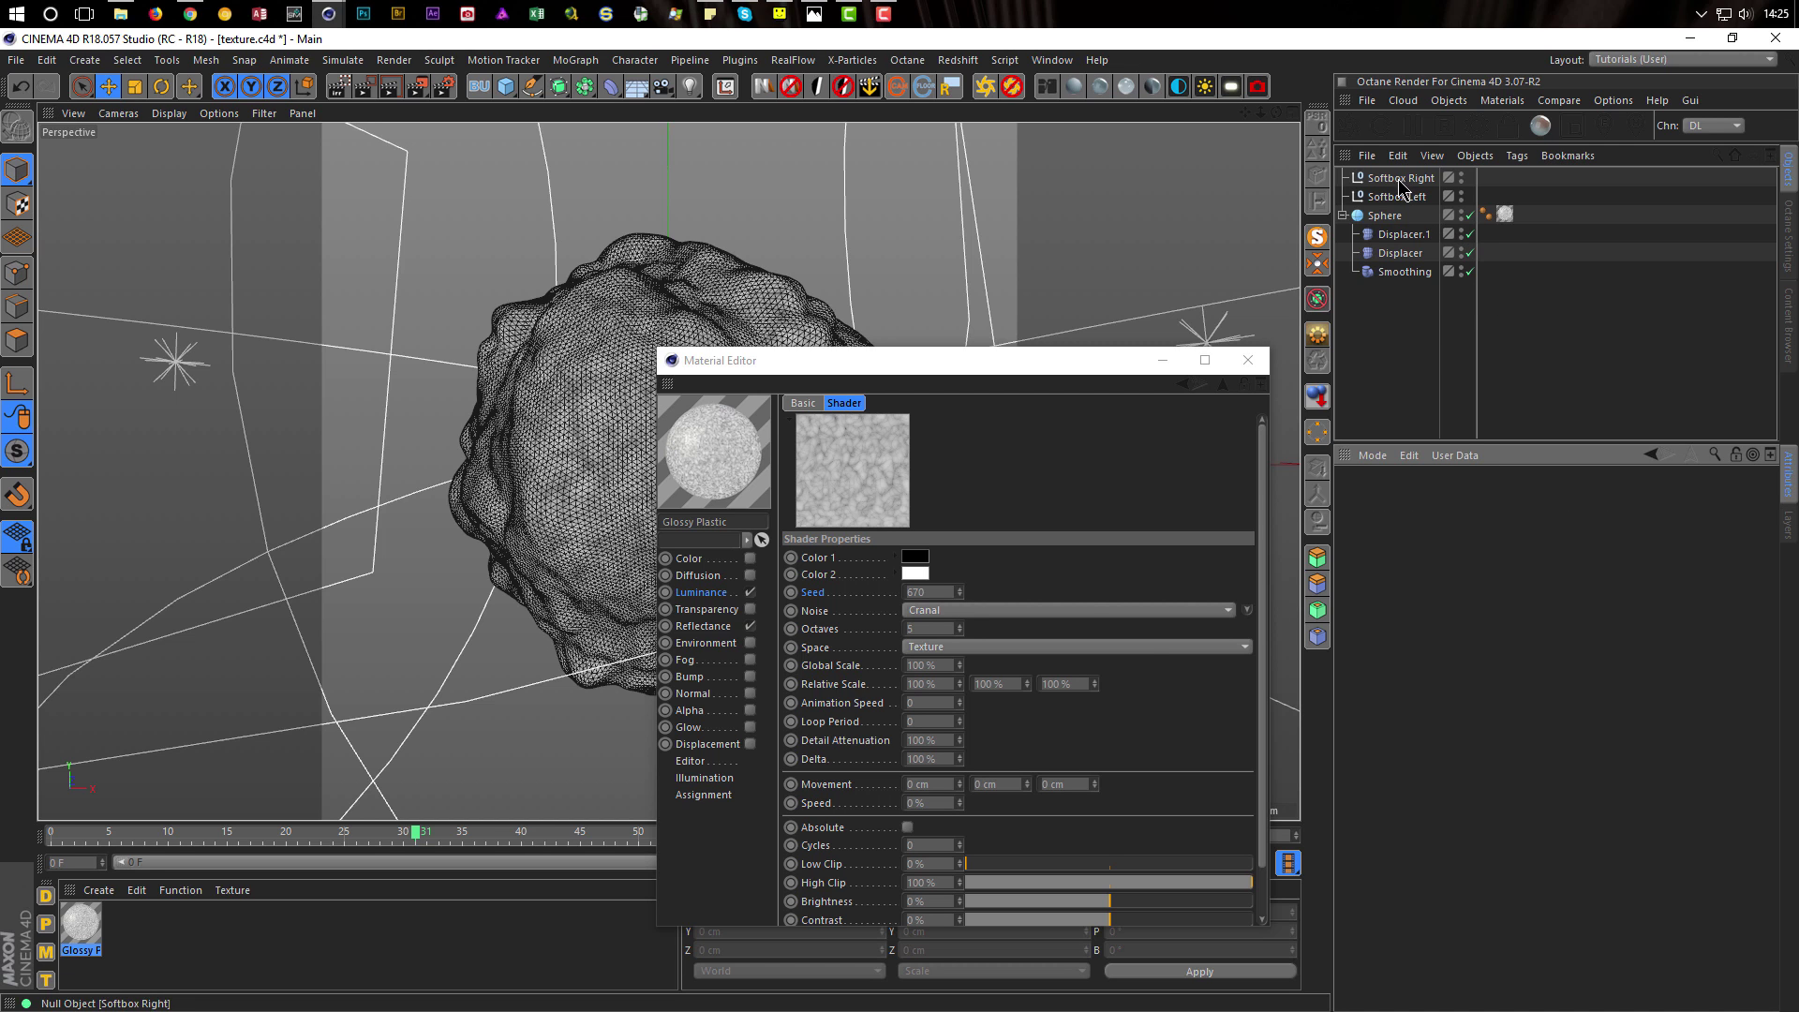
{"action": "left_click", "coordinate": [1392, 234]}
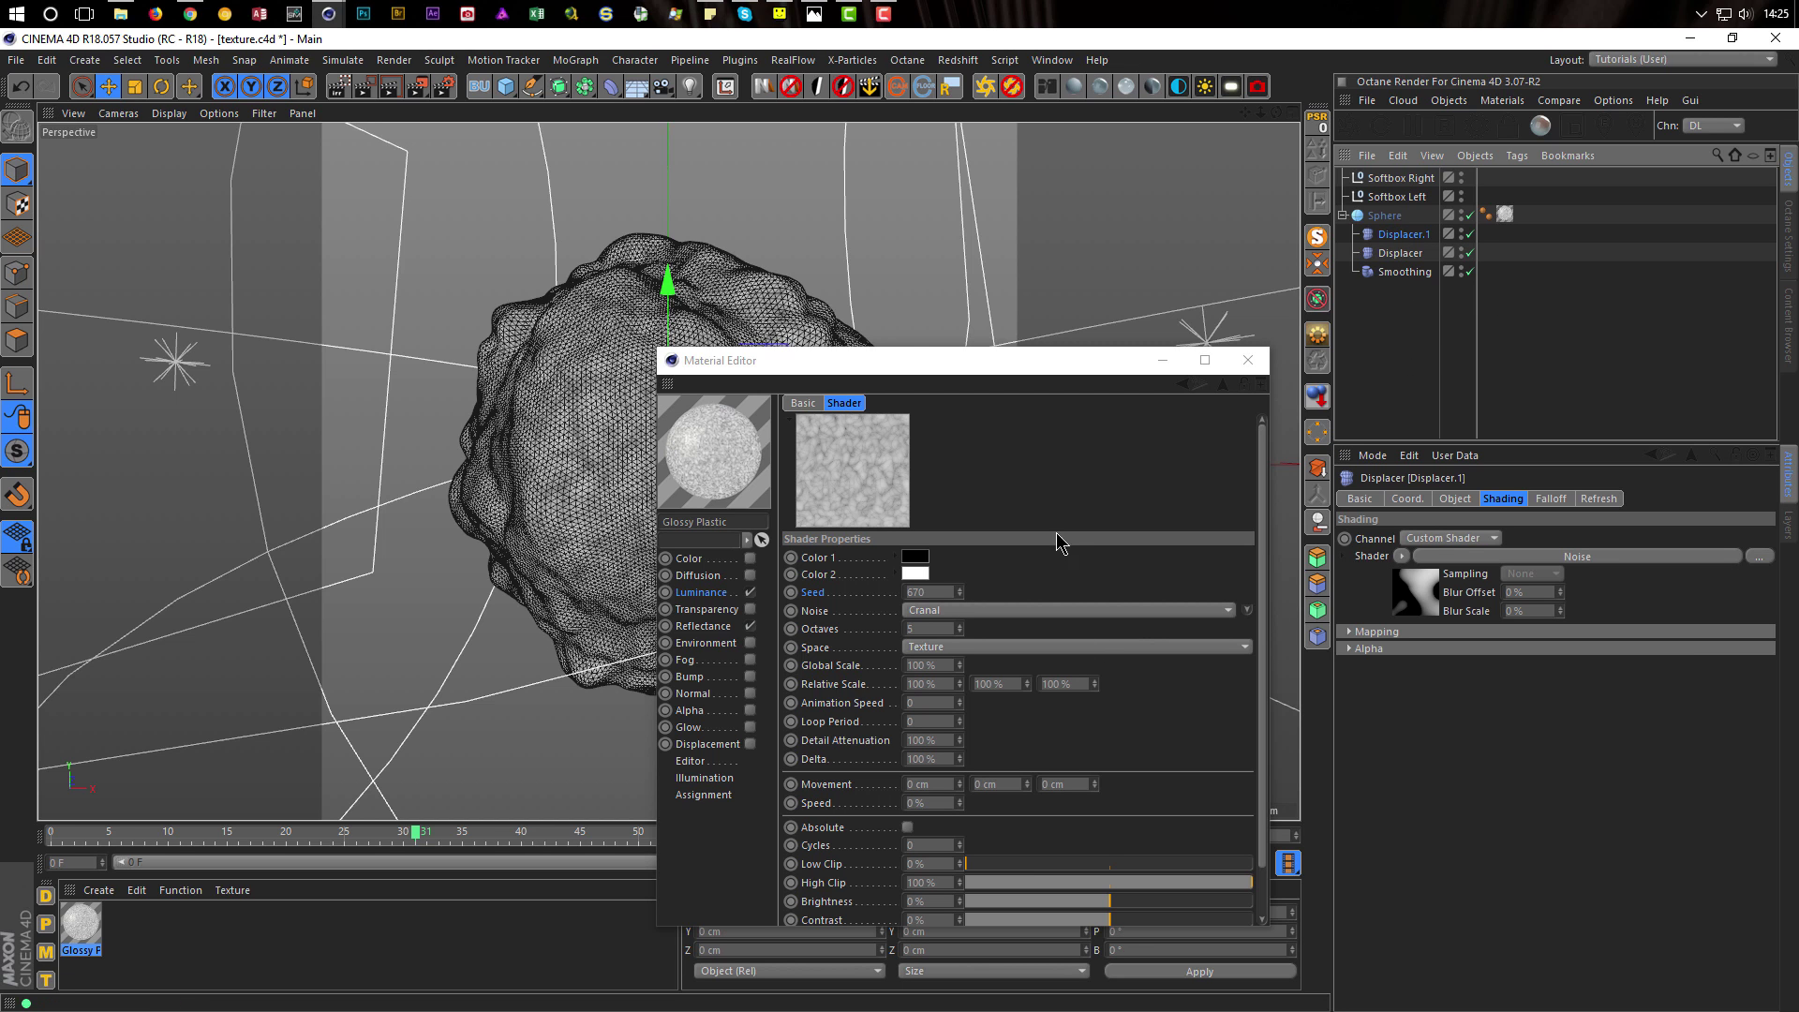
{"action": "left_click_drag", "start_coordinate": [1042, 360], "coordinate": [1044, 270]}
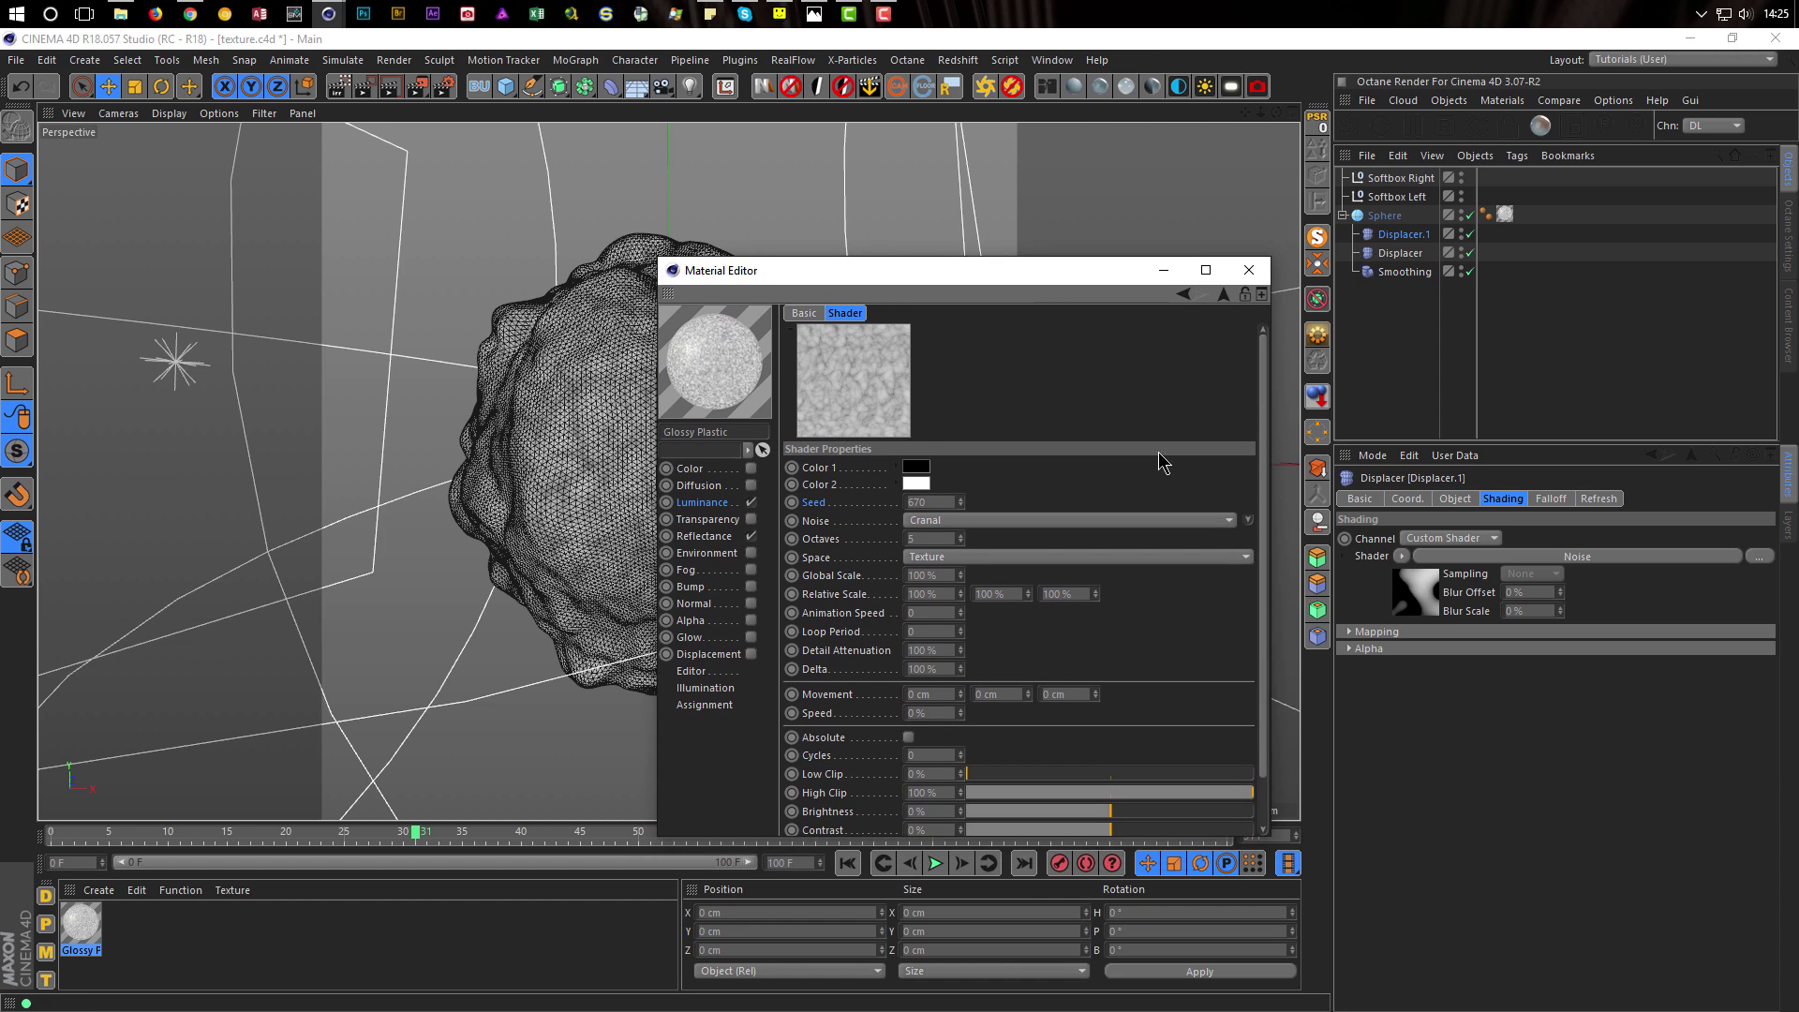
{"action": "left_click", "coordinate": [1431, 605]}
{"action": "left_click_drag", "start_coordinate": [1496, 448], "coordinate": [1495, 302]}
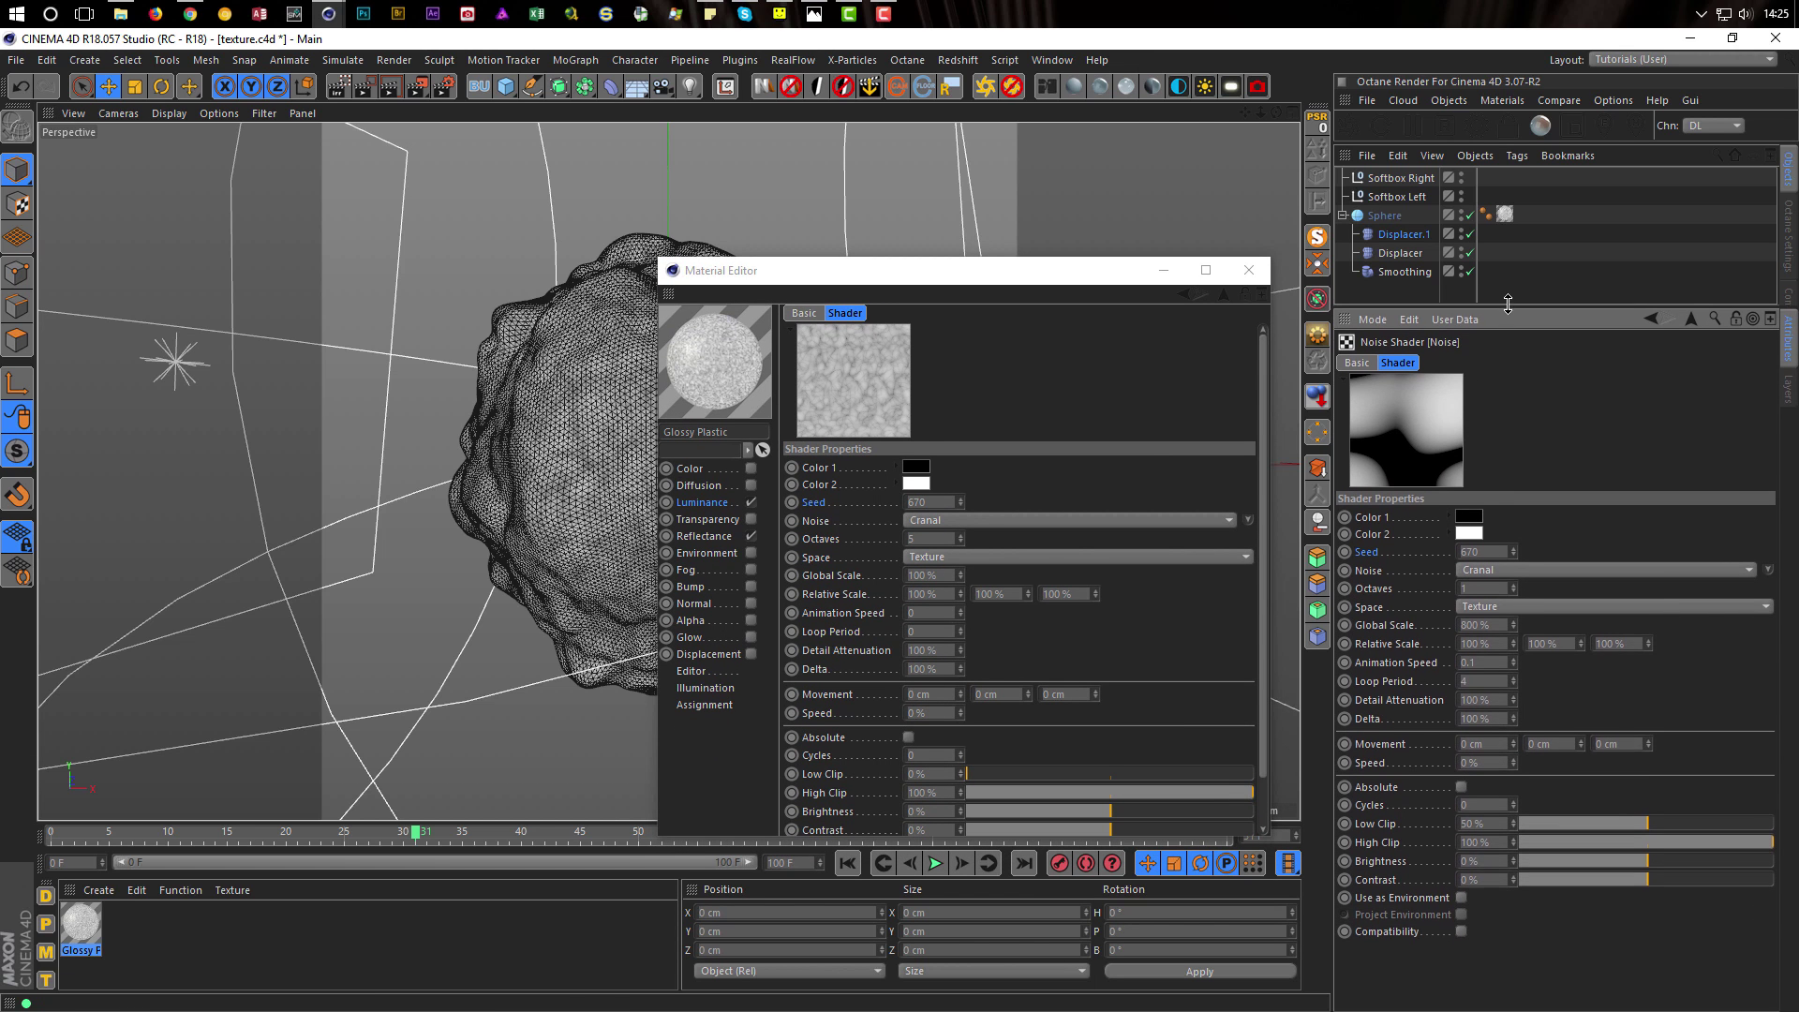
{"action": "left_click", "coordinate": [950, 543]}
{"action": "key", "text": "Return"}
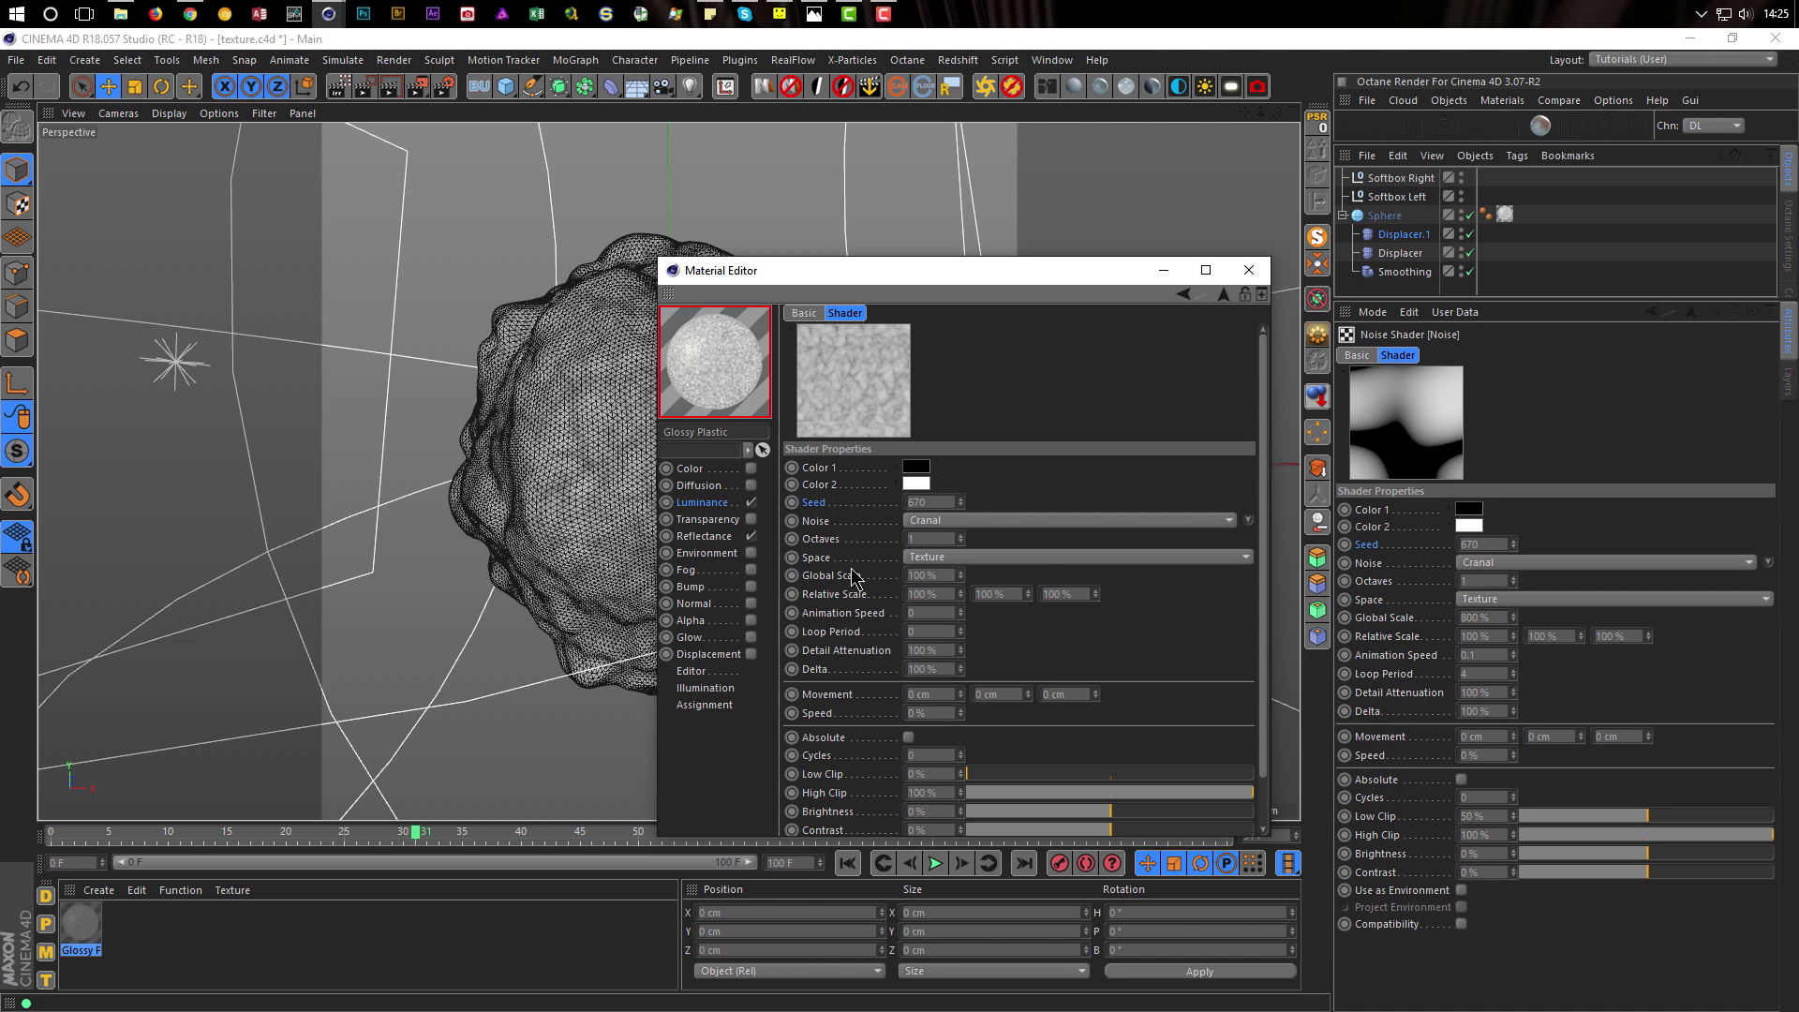
{"action": "left_click", "coordinate": [945, 579]}
{"action": "key", "text": "Return"}
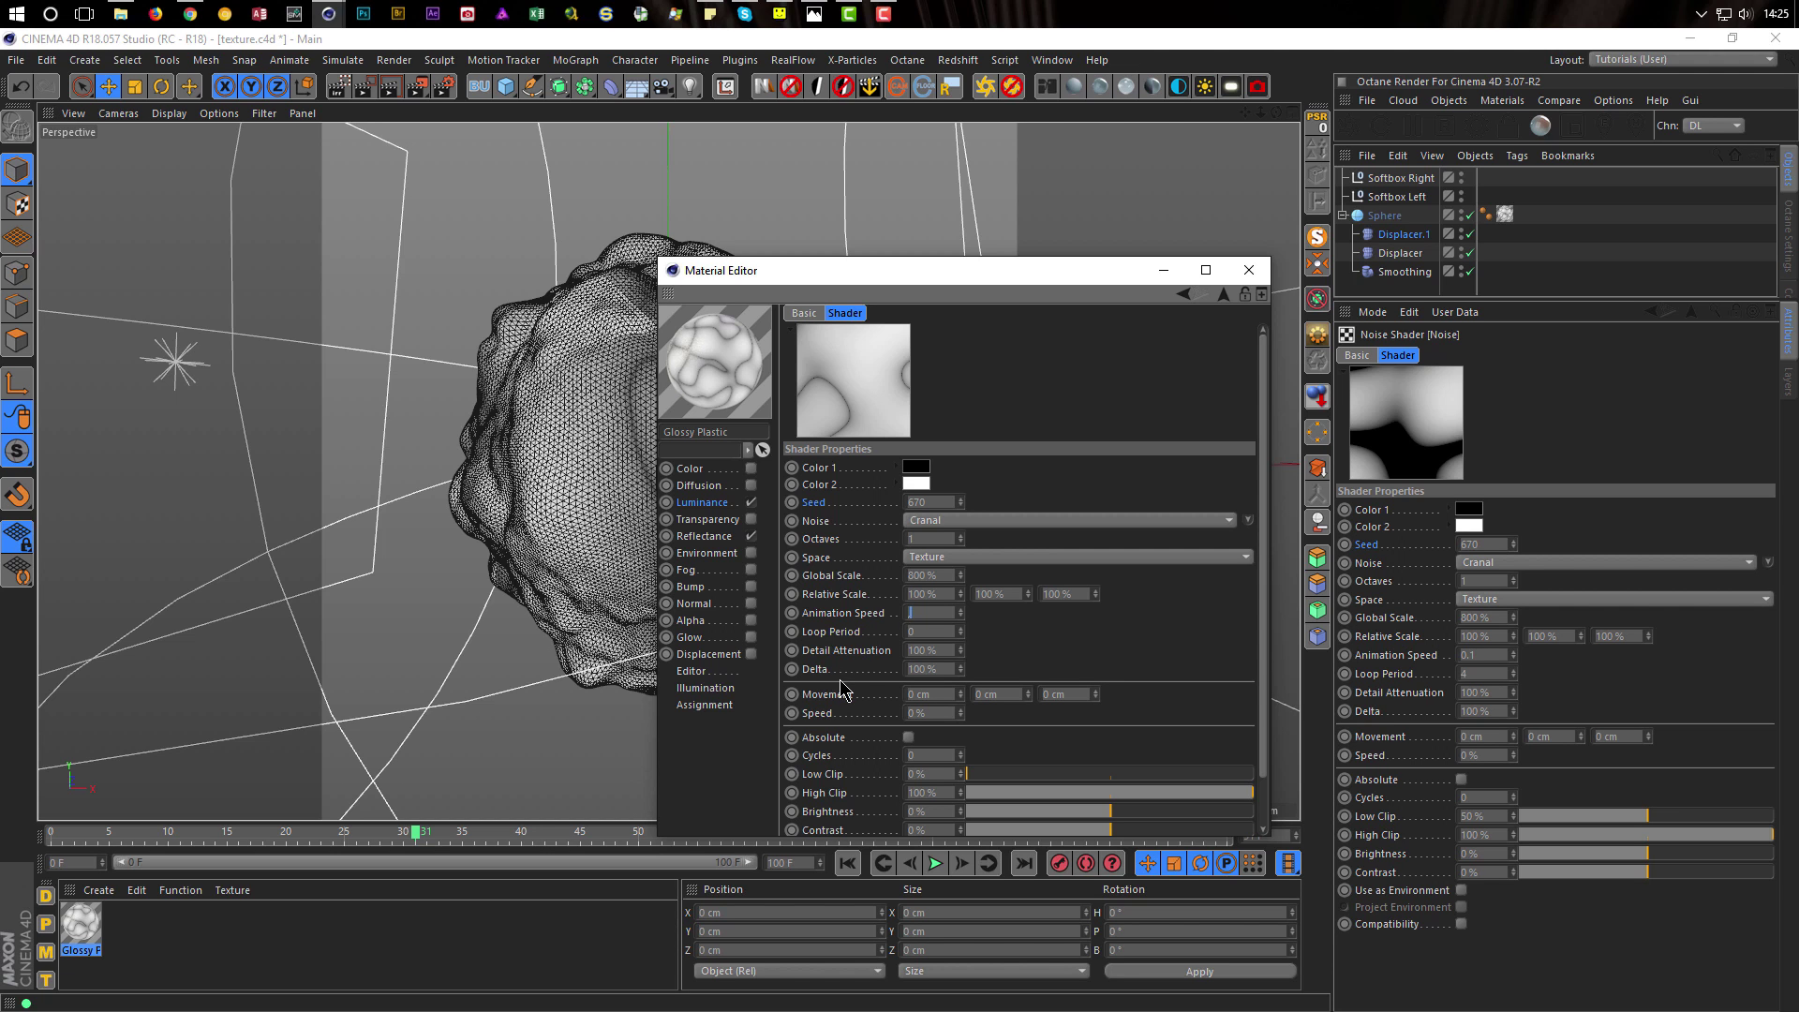
Set the material noise's animation speed to 0.1, loop period to 4 and low clip to 50%
{"action": "type", "text": ".1"}
{"action": "key", "text": "Tab"}
{"action": "type", "text": "4"}
{"action": "key", "text": "Return"}
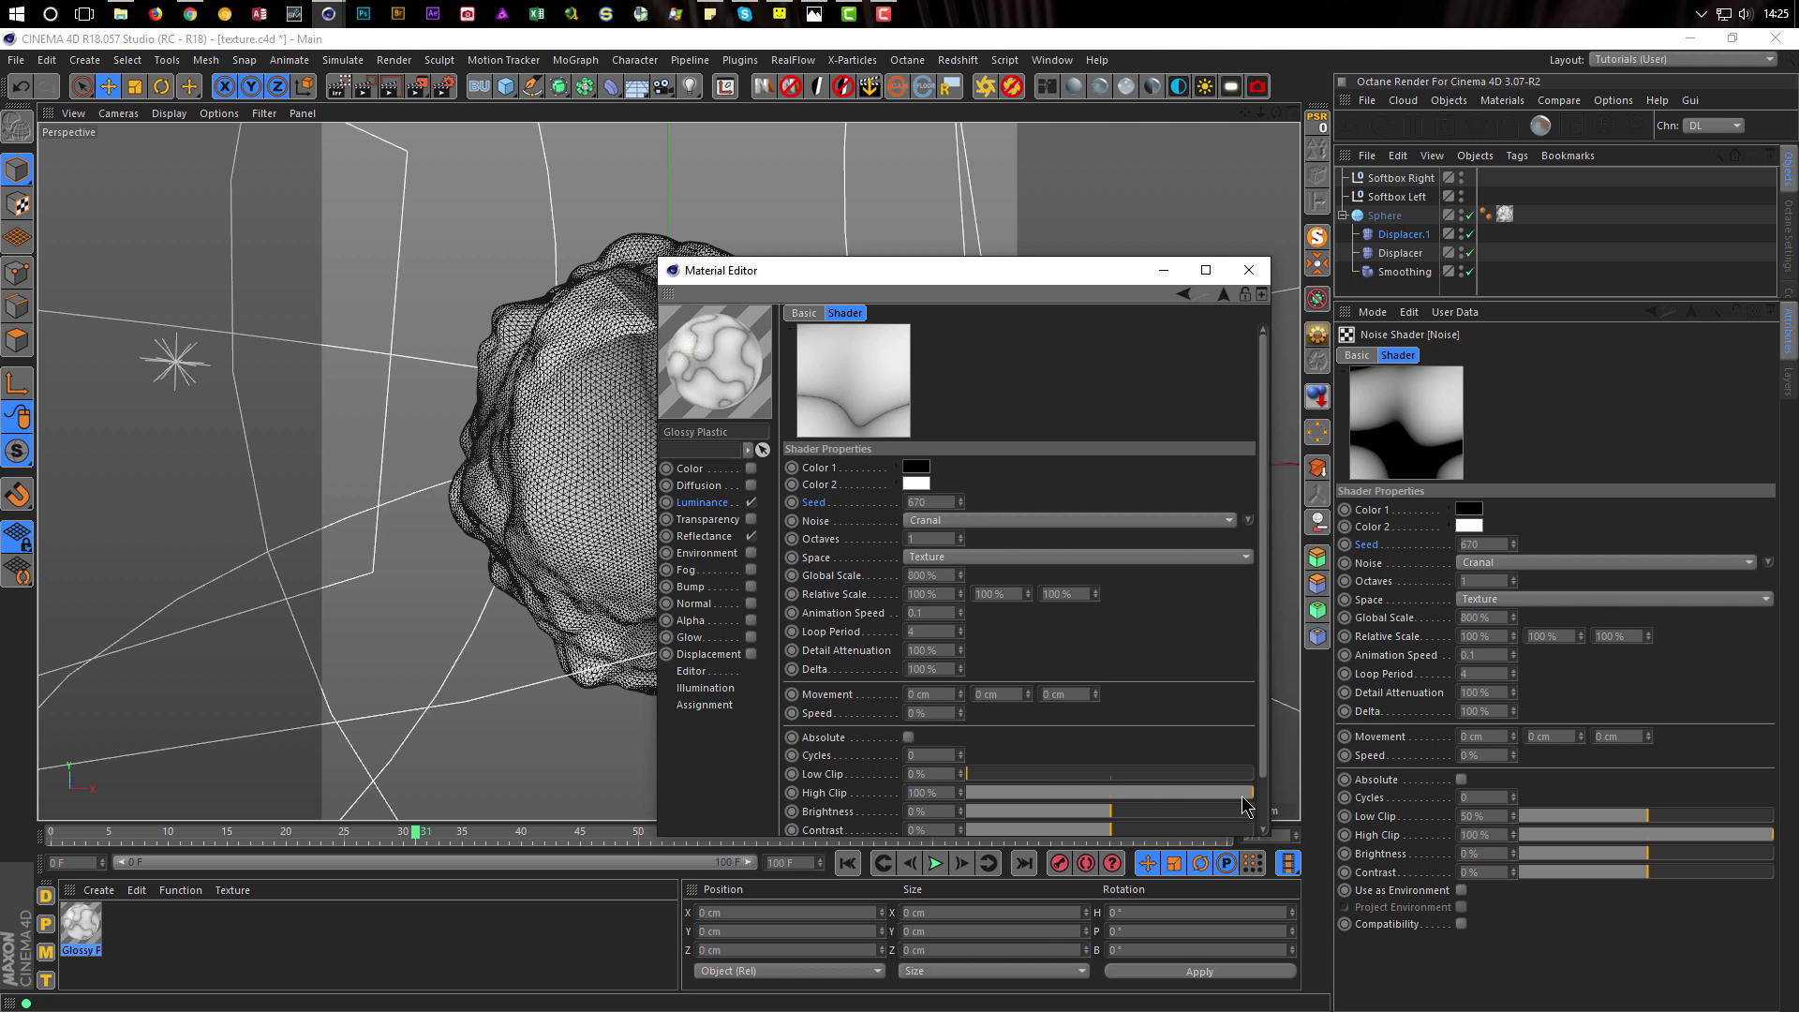
{"action": "left_click", "coordinate": [935, 773]}
{"action": "type", "text": "50"}
{"action": "key", "text": "Return"}
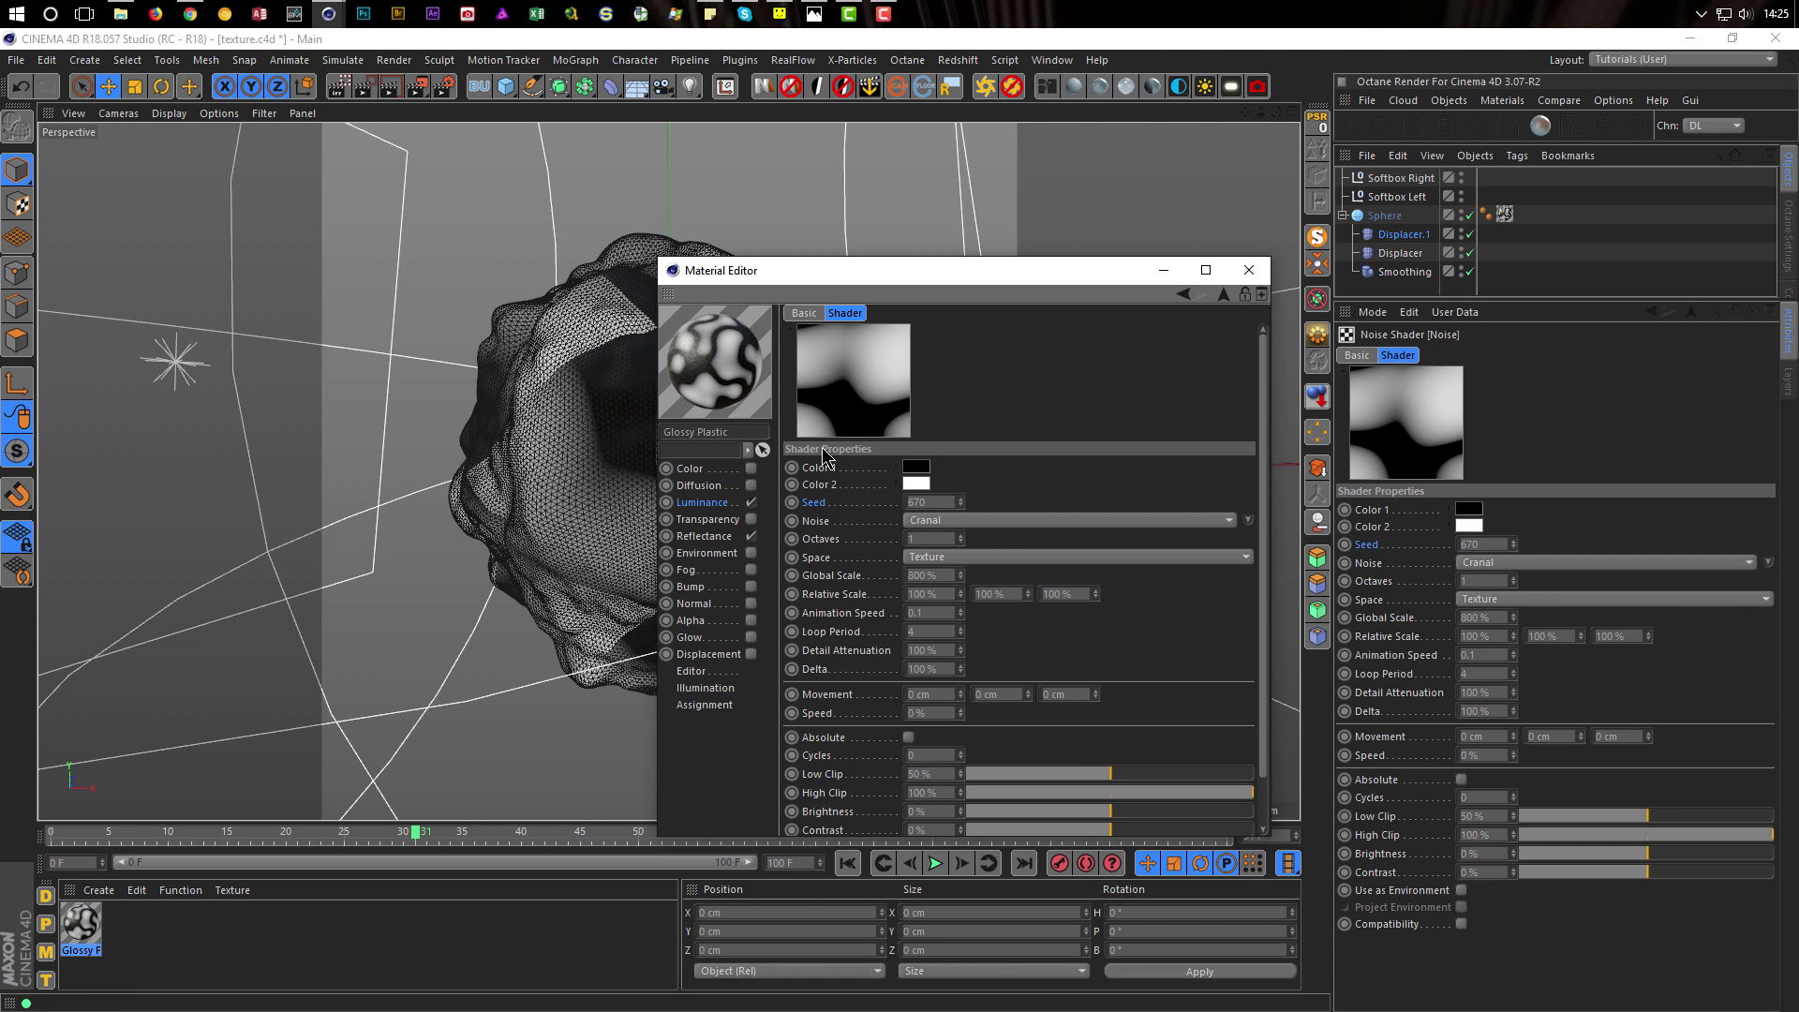
Open the first Displacer's noise shader for reference and set the lower noise layer in the material's folder to the Naki type
{"action": "left_click", "coordinate": [1226, 298]}
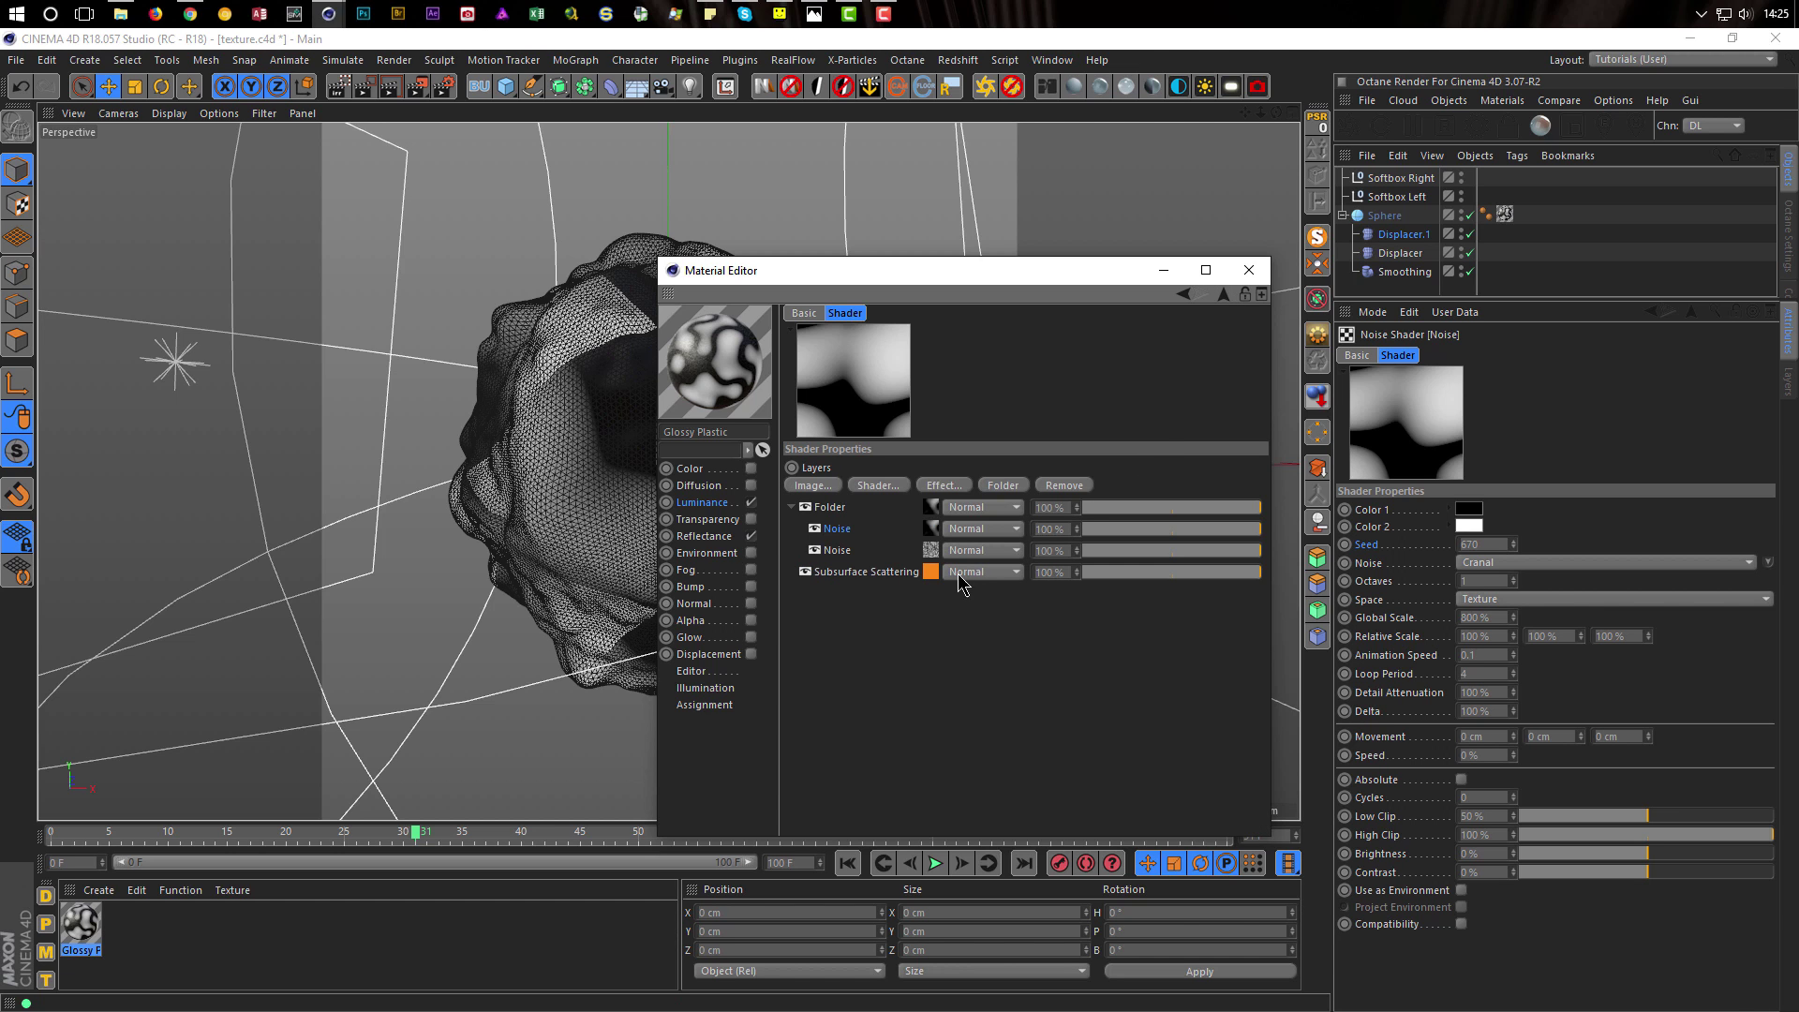
{"action": "left_click", "coordinate": [844, 552]}
{"action": "left_click", "coordinate": [1412, 255]}
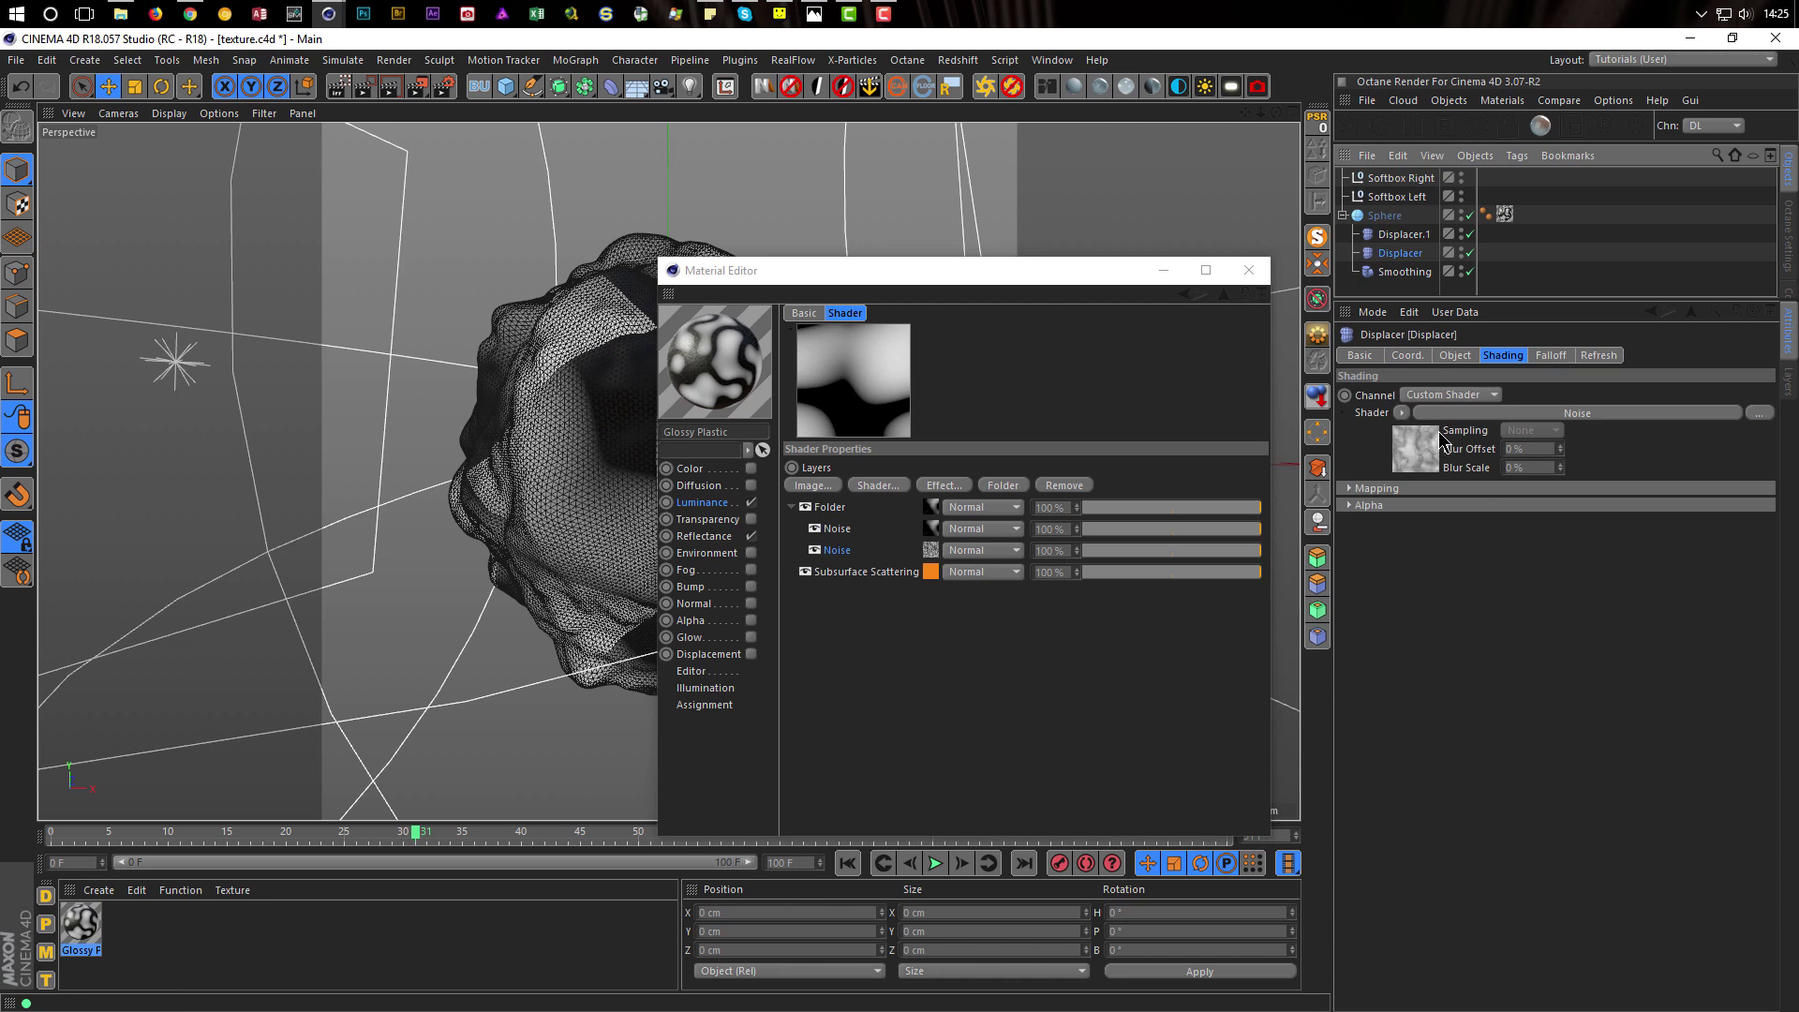
{"action": "left_click", "coordinate": [1421, 459]}
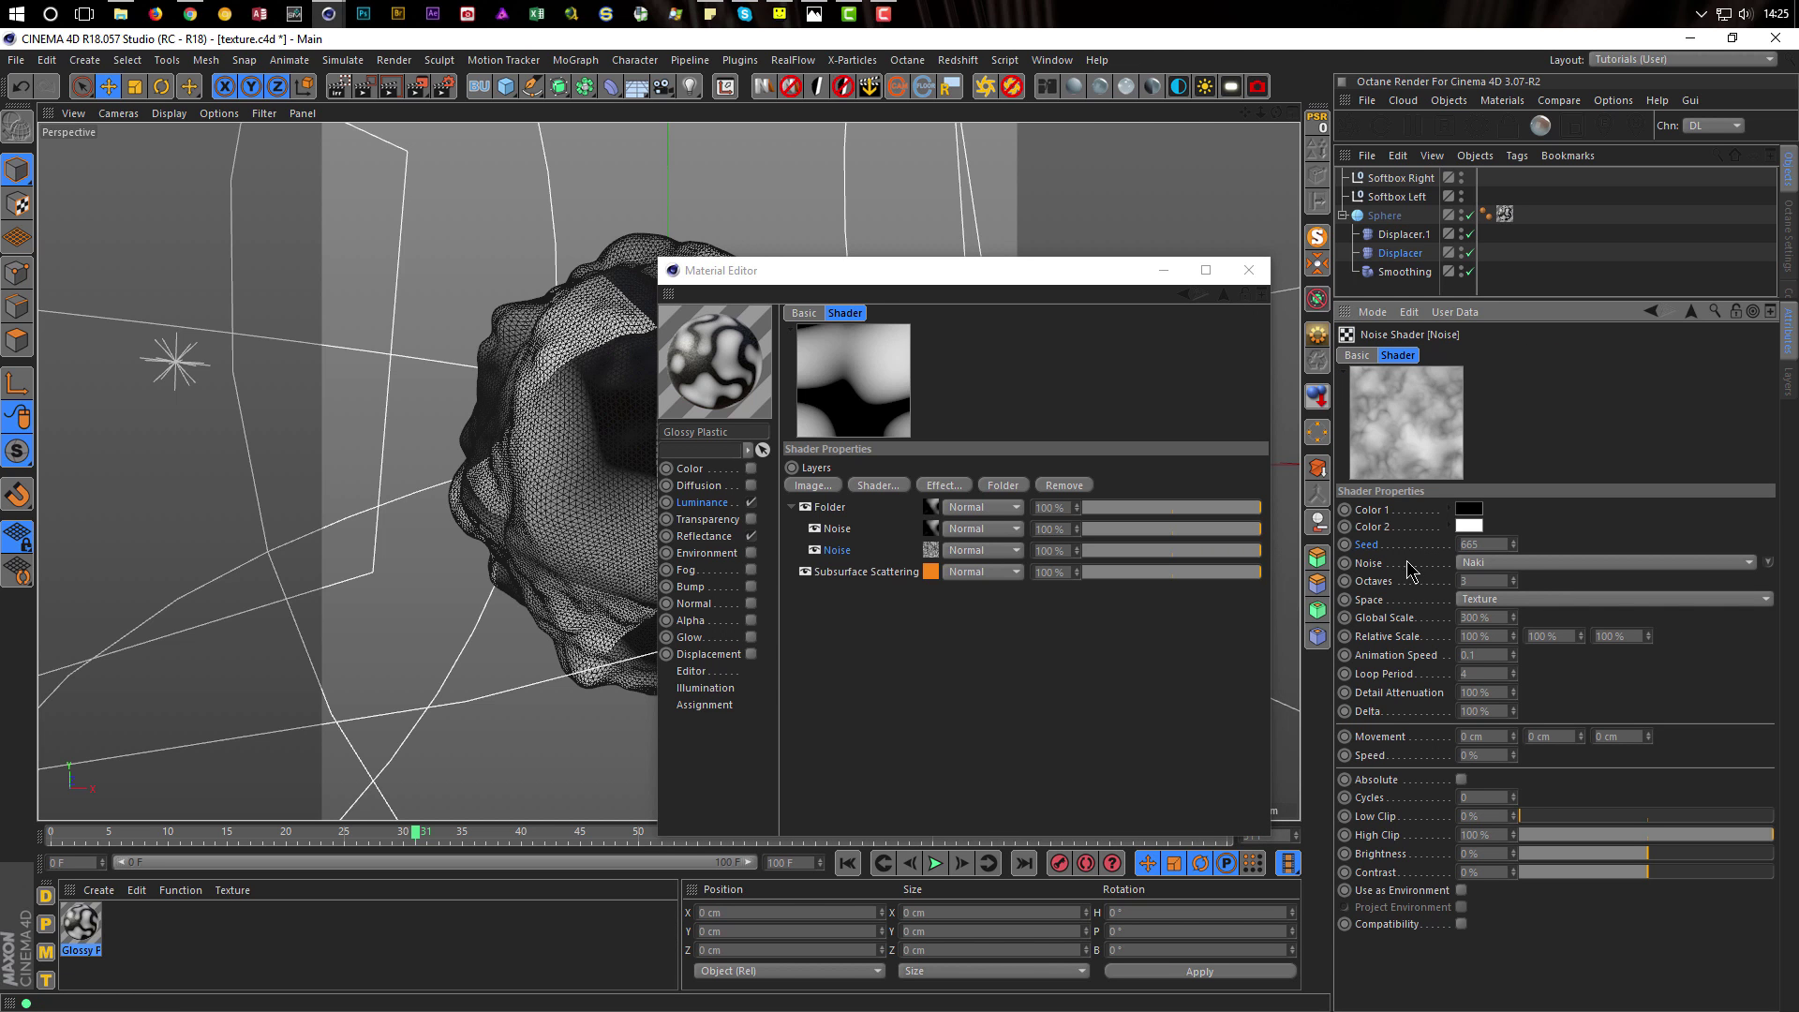
{"action": "left_click", "coordinate": [929, 553]}
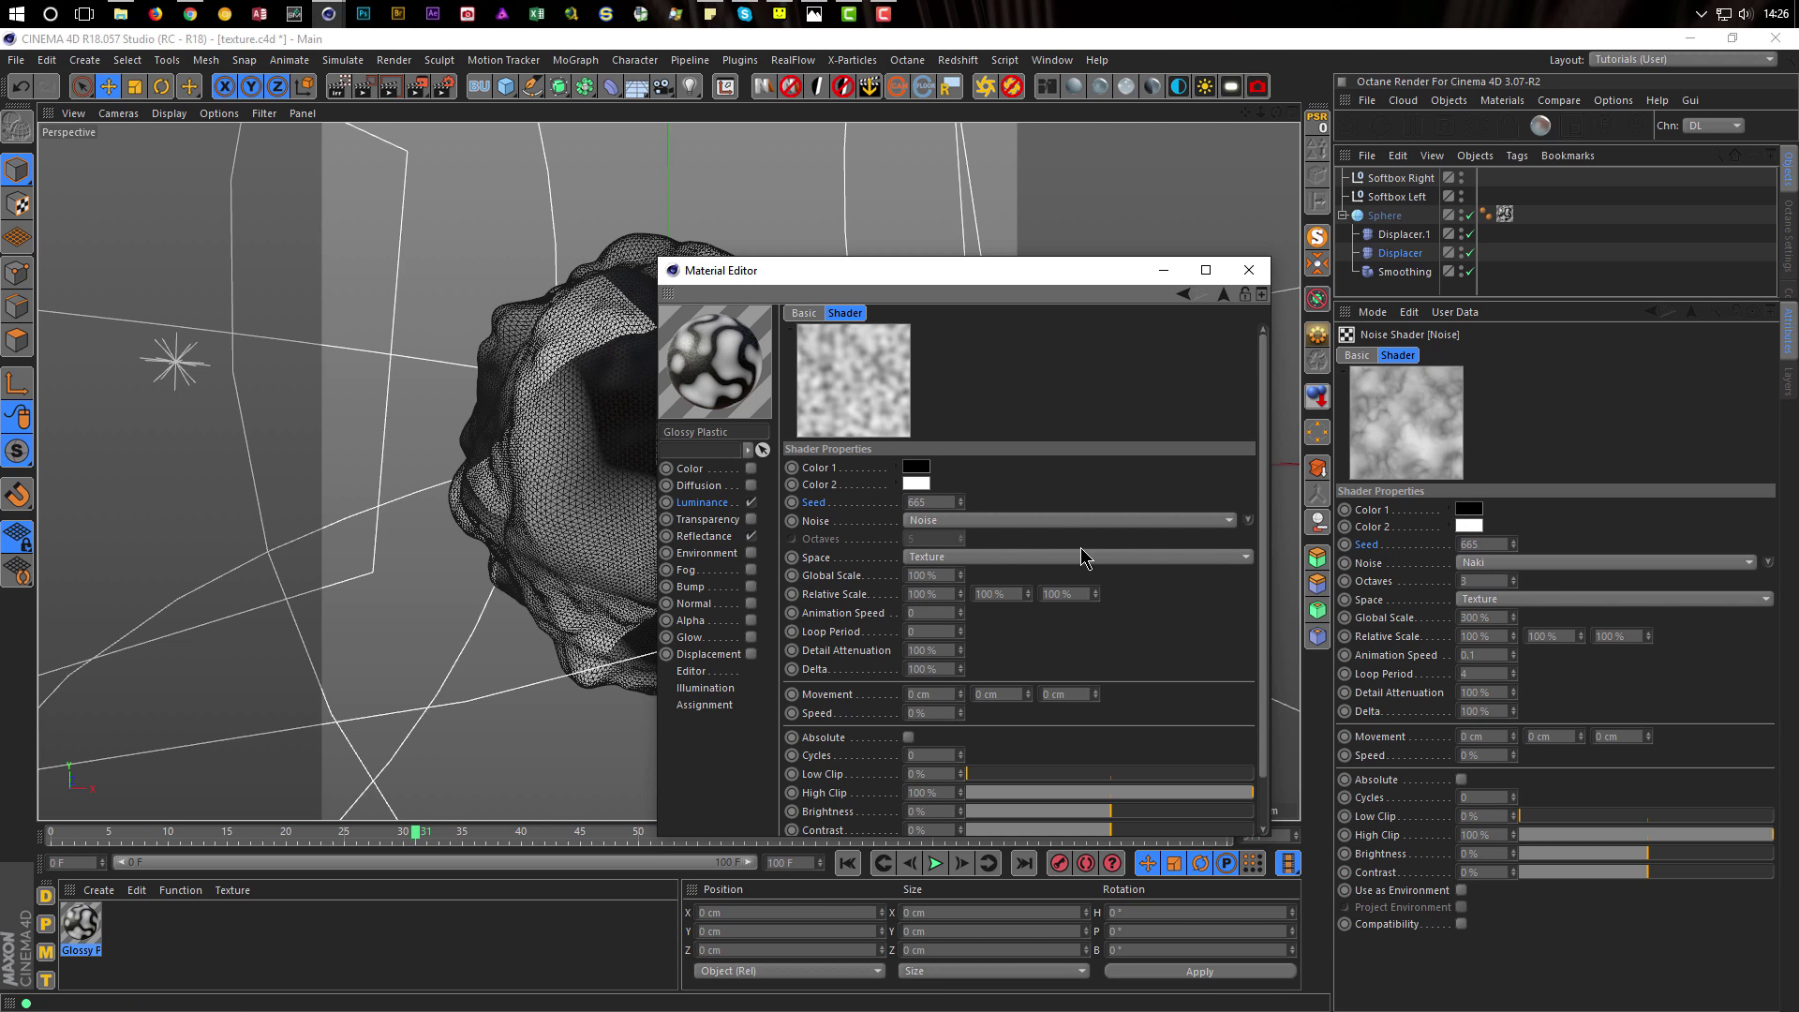
{"action": "left_click", "coordinate": [986, 518]}
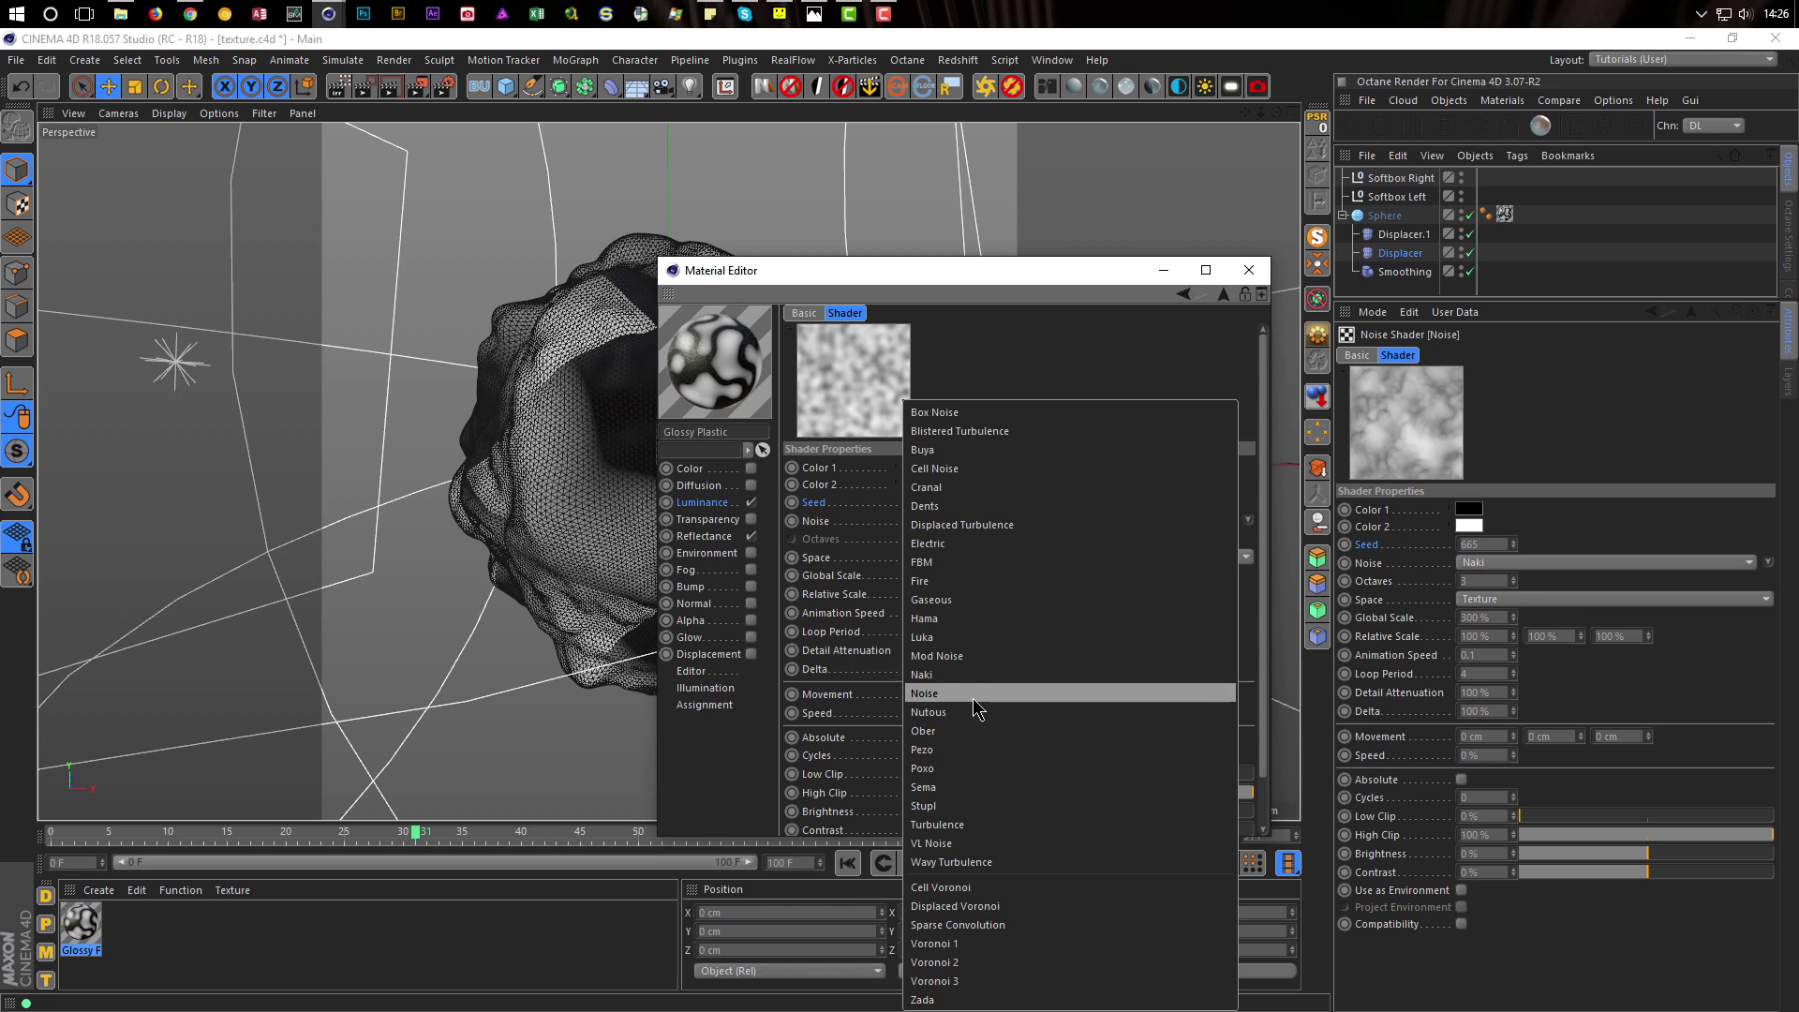
{"action": "left_click", "coordinate": [971, 675]}
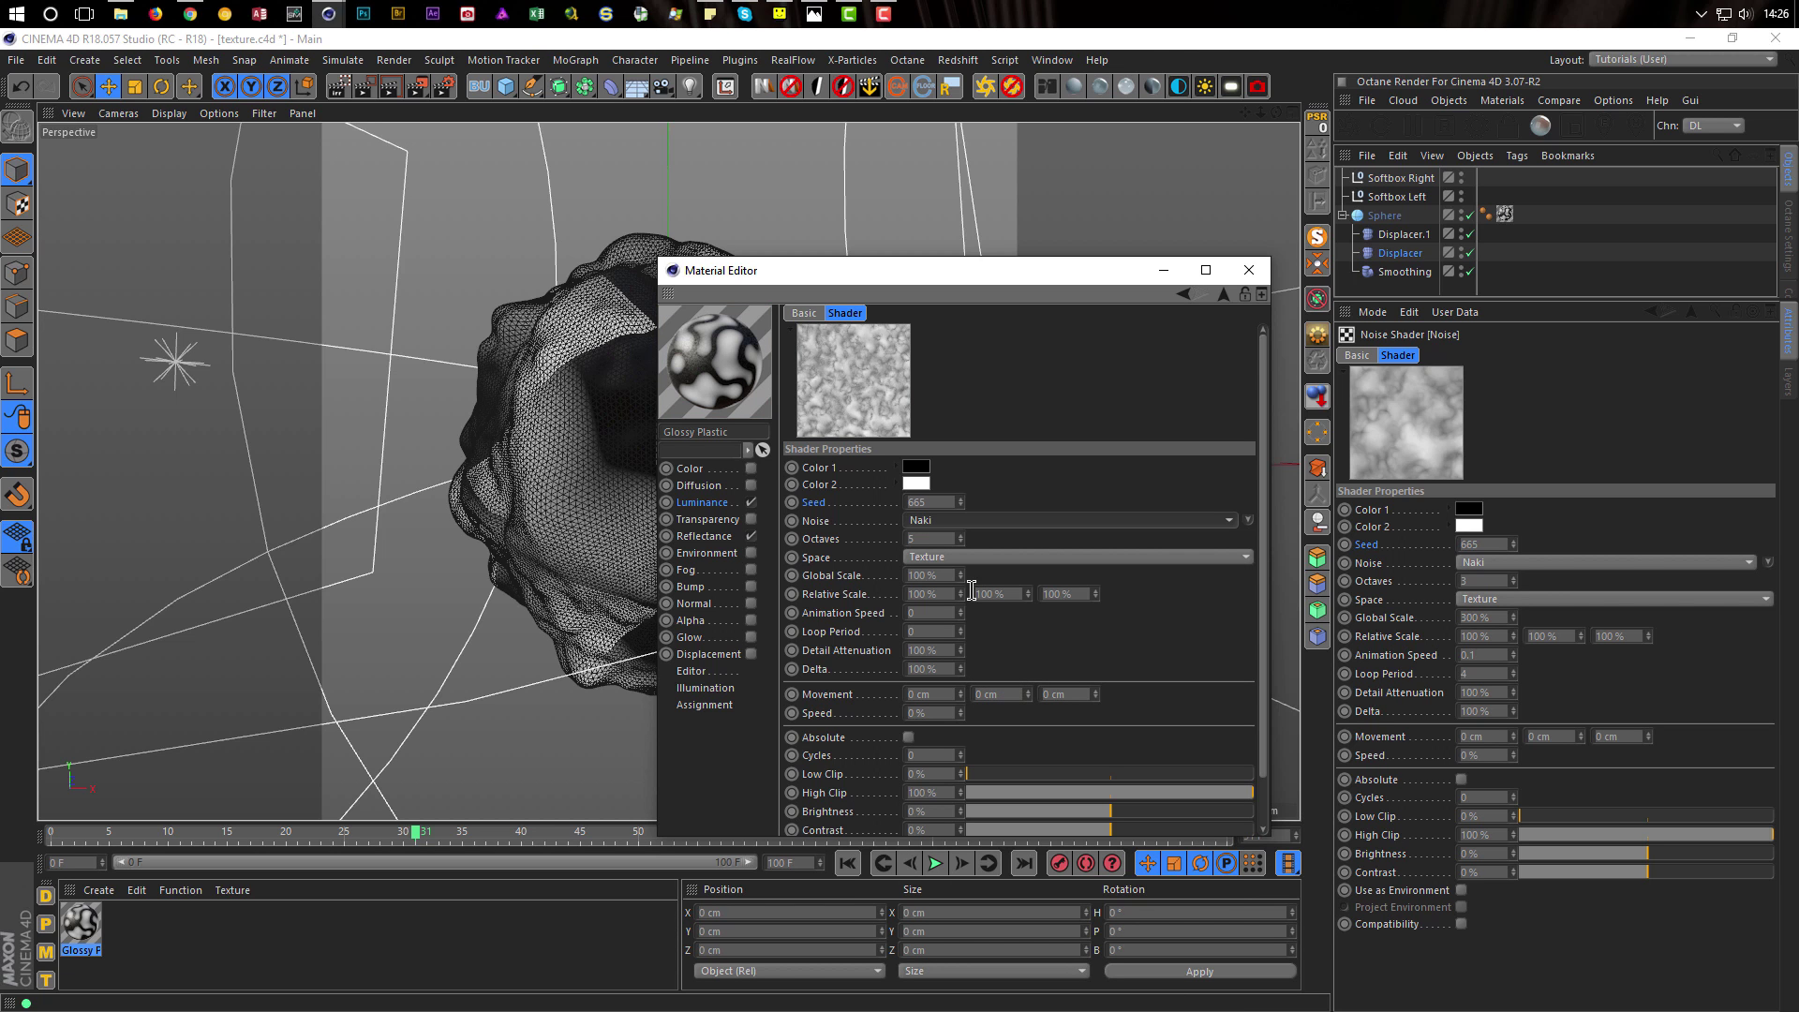
Set the Naki noise's octaves to 3 and its global scale to 300% in the material
{"action": "left_click", "coordinate": [923, 539]}
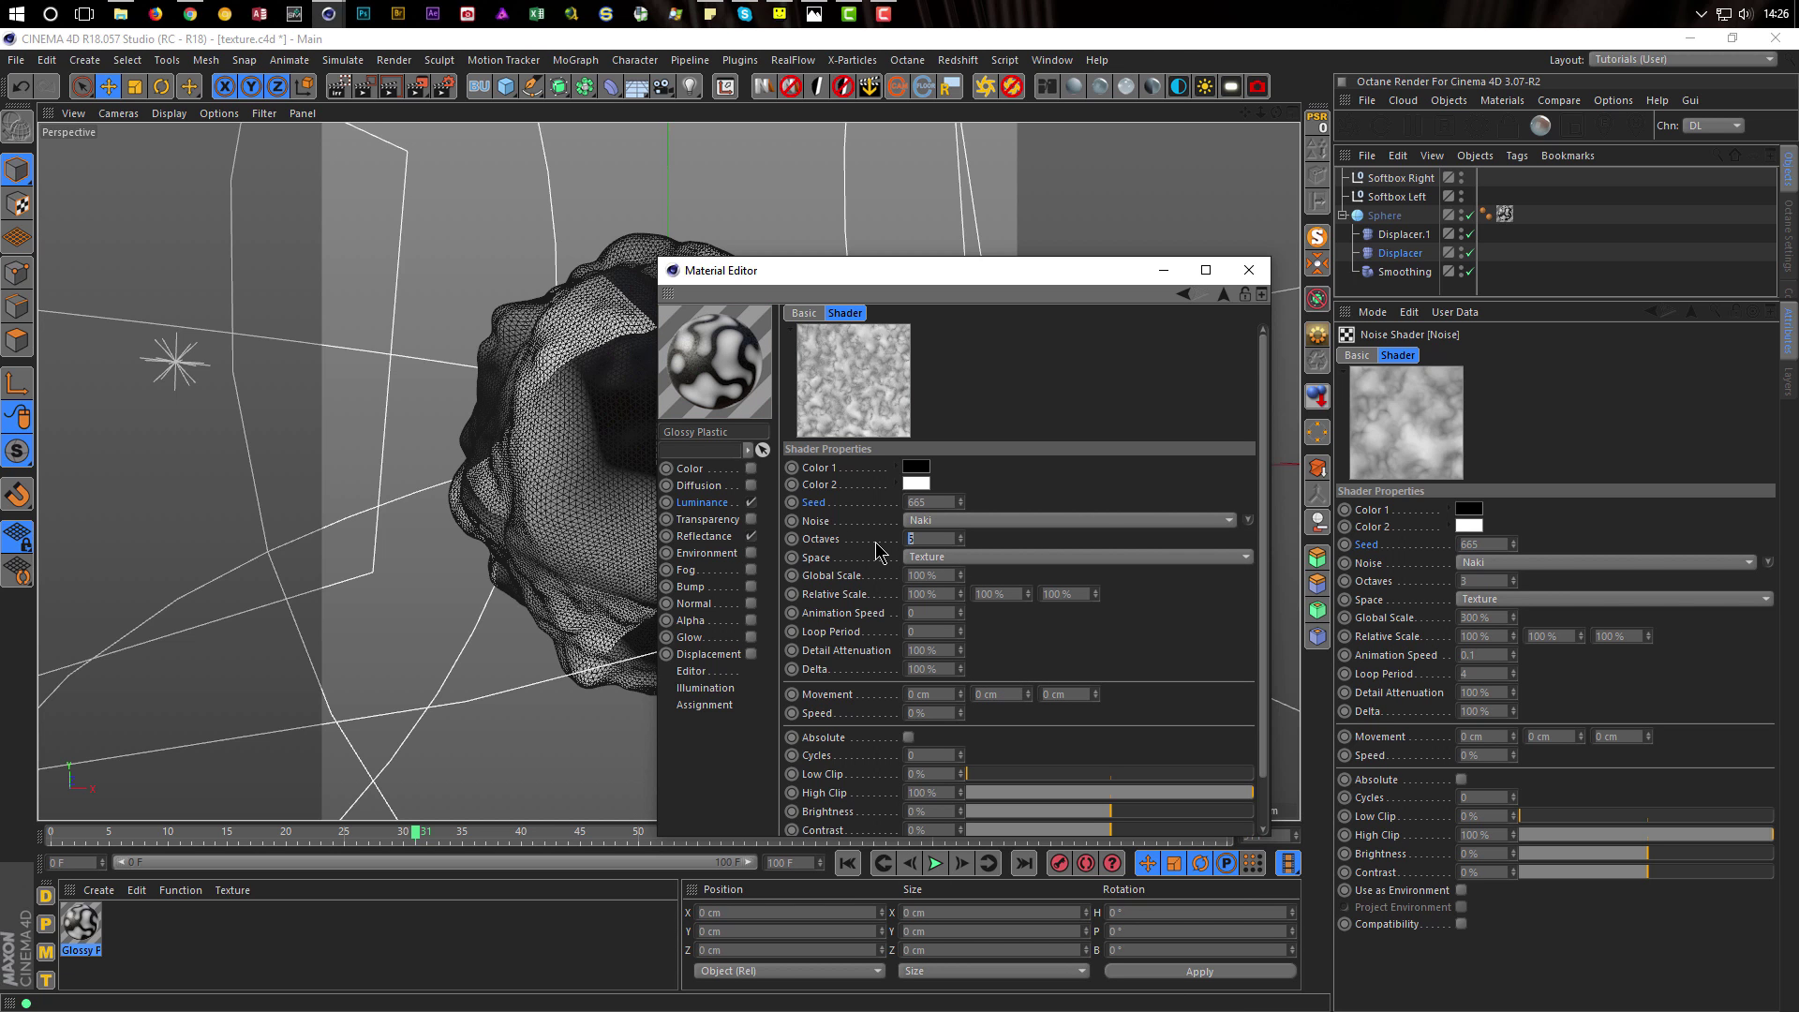
{"action": "type", "text": "3"}
{"action": "key", "text": "Return"}
{"action": "left_click", "coordinate": [946, 575]}
{"action": "key", "text": "Return"}
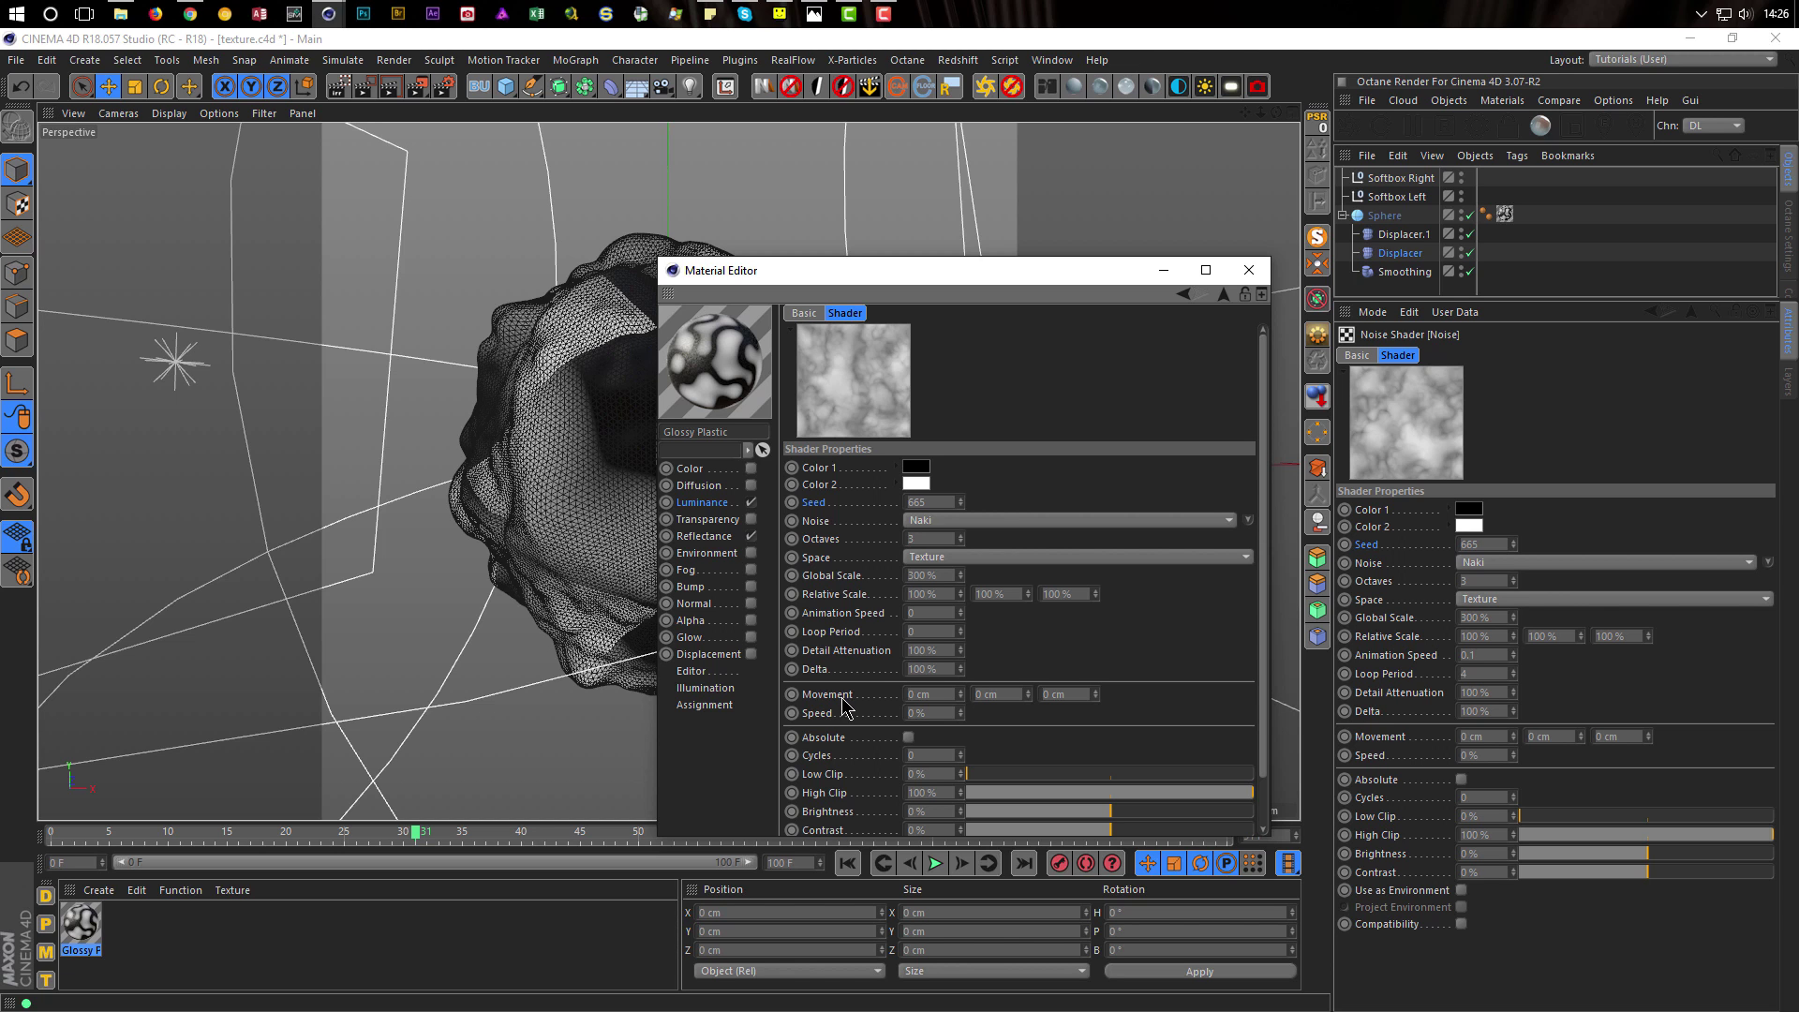
Set the material's Naki noise to an animation speed of 0.1 and a loop period of 4
{"action": "double_click", "coordinate": [940, 619]}
{"action": "type", "text": "0.1"}
{"action": "key", "text": "Tab"}
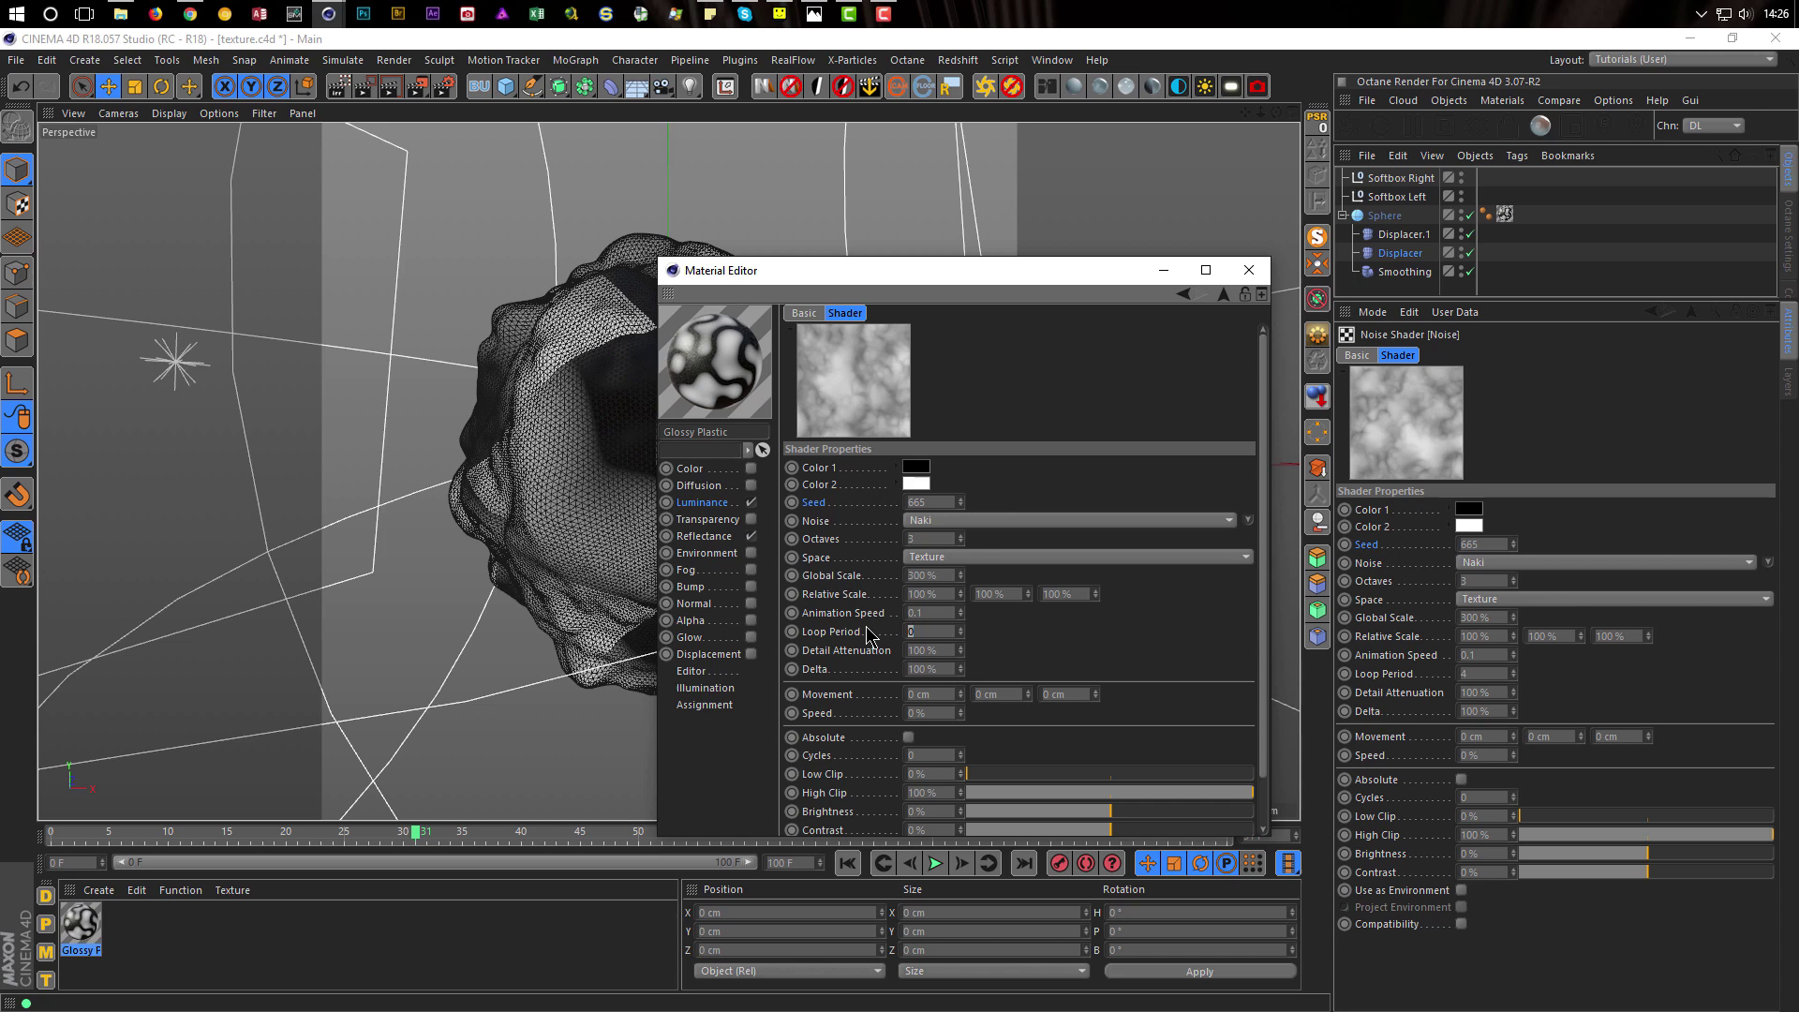
{"action": "type", "text": "4"}
{"action": "key", "text": "Return"}
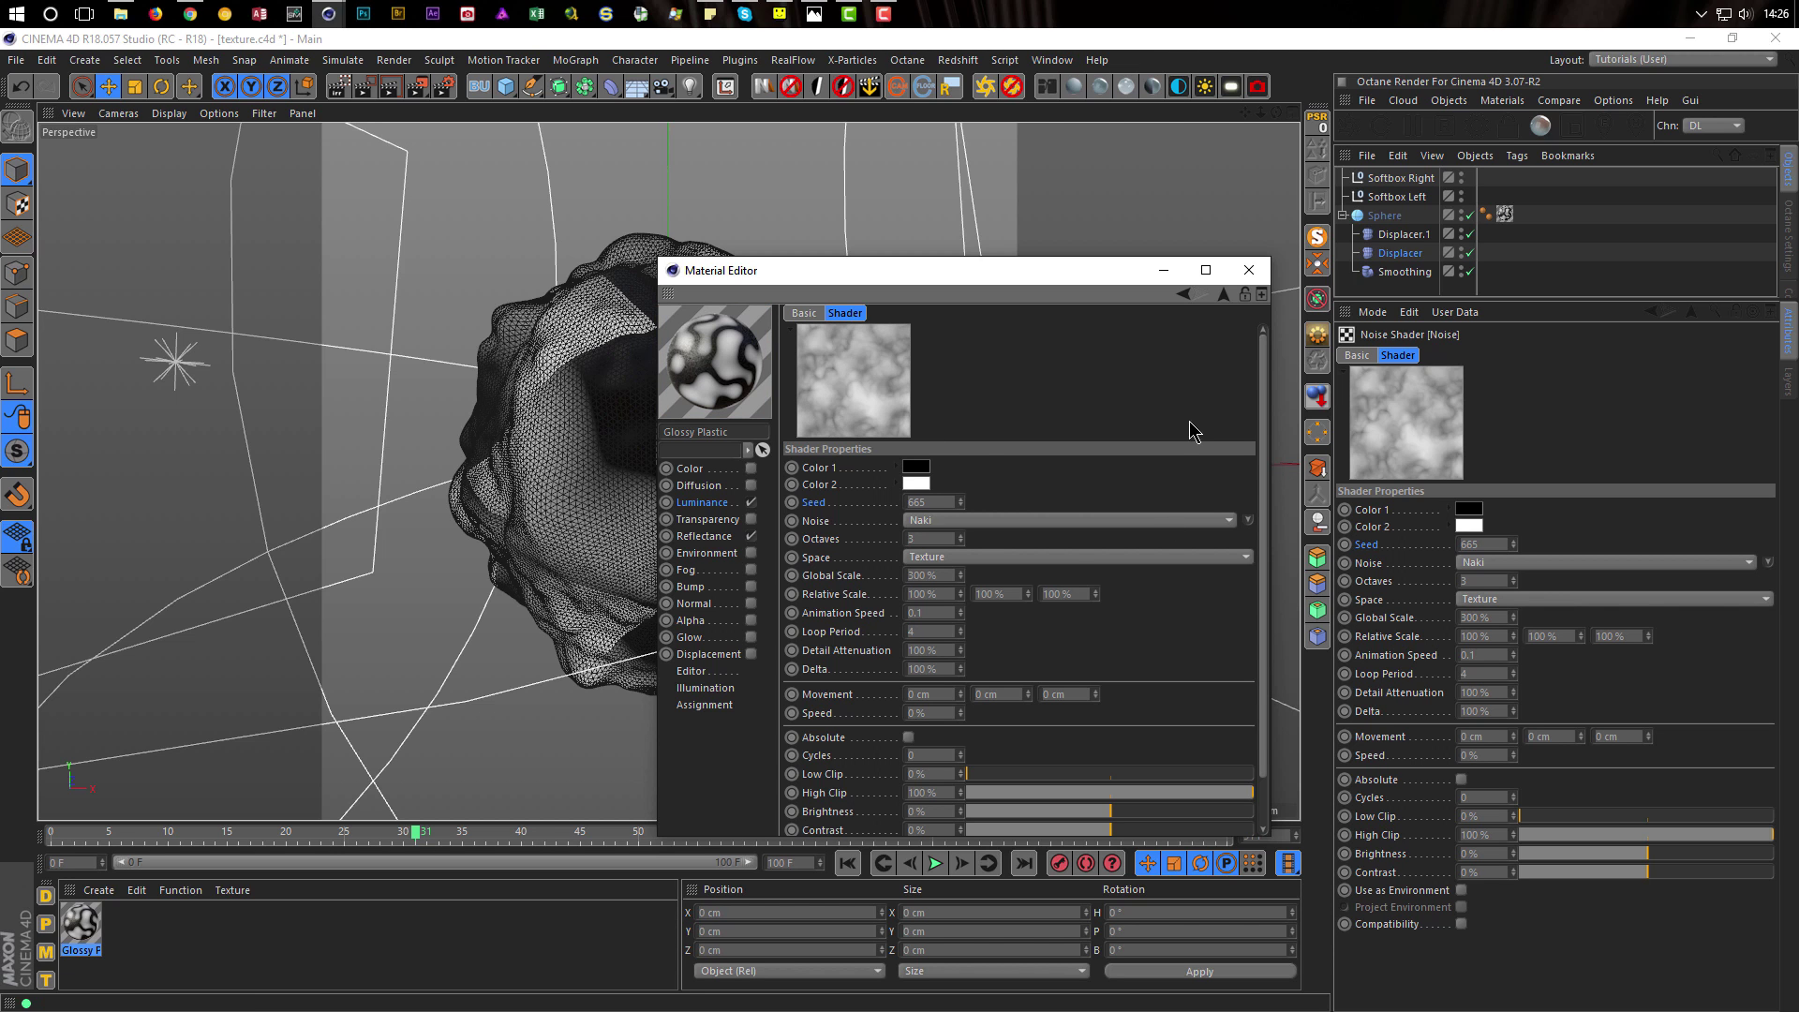
Set the blend modes of the upper noise layer and its containing folder to Multiply in the luminance layers
{"action": "left_click", "coordinate": [1223, 294]}
{"action": "left_click_drag", "start_coordinate": [1069, 278], "coordinate": [1329, 267]}
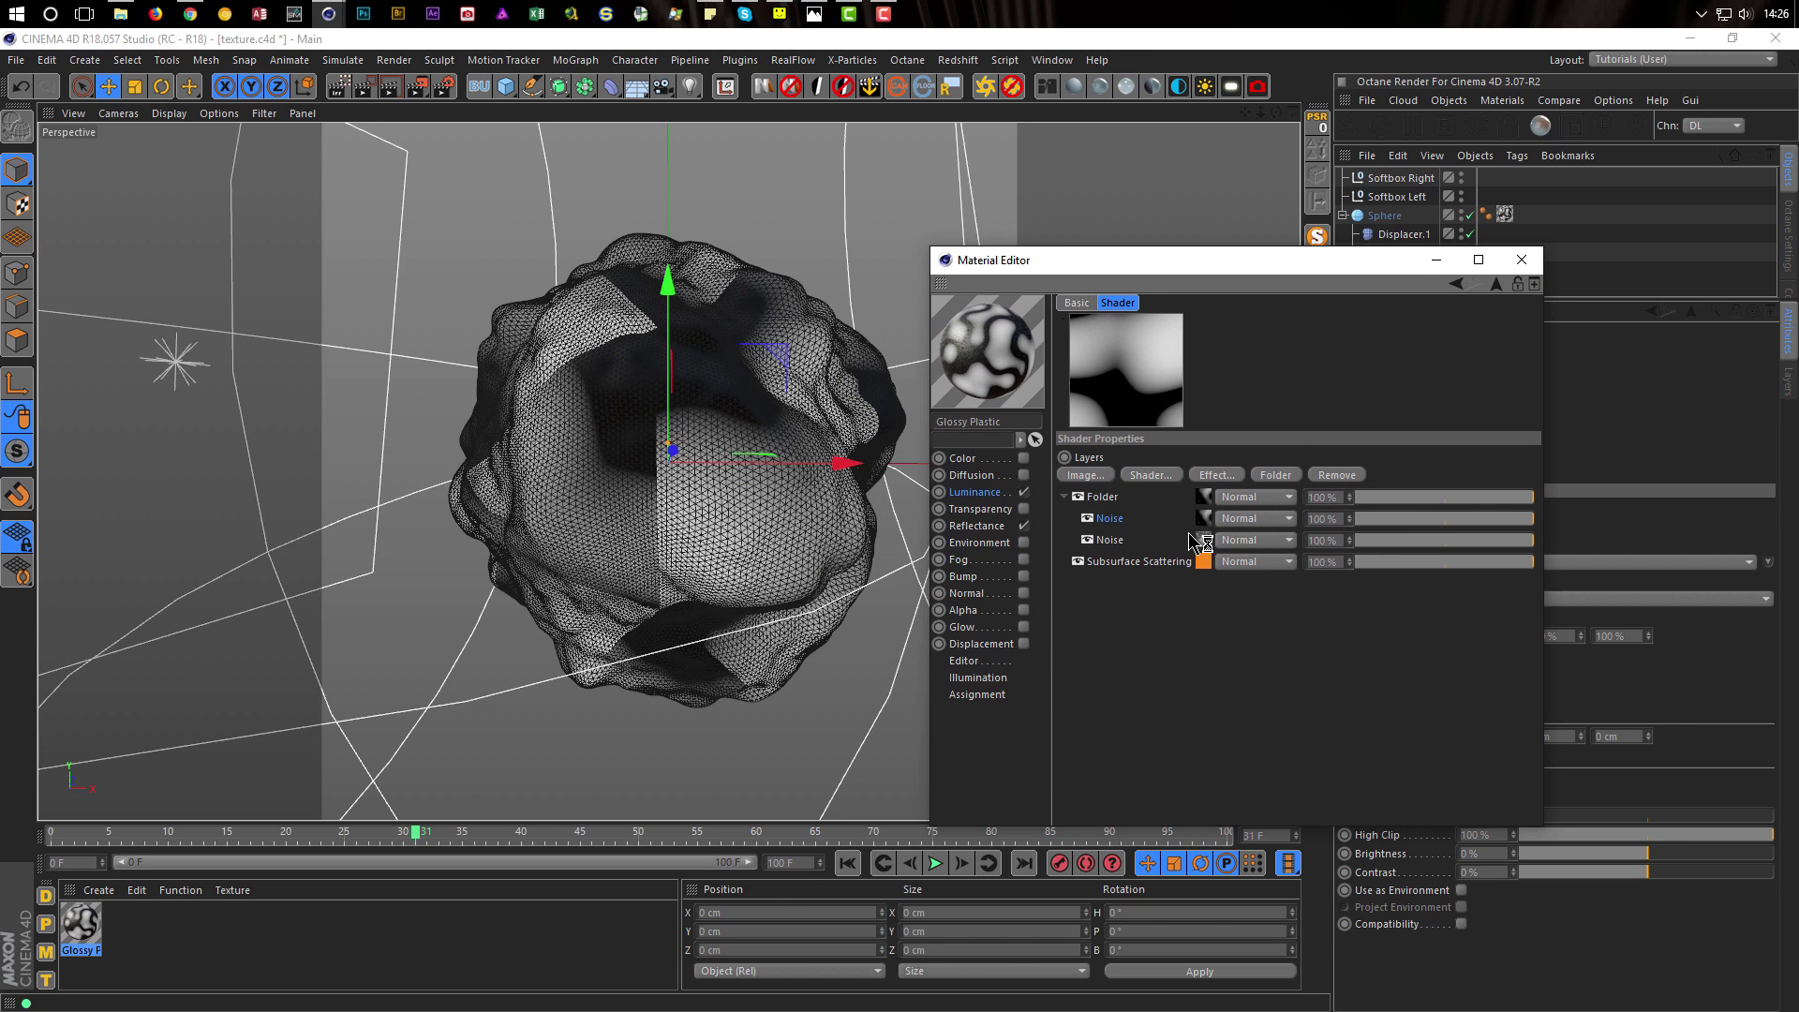
{"action": "left_click_drag", "start_coordinate": [1218, 262], "coordinate": [929, 275]}
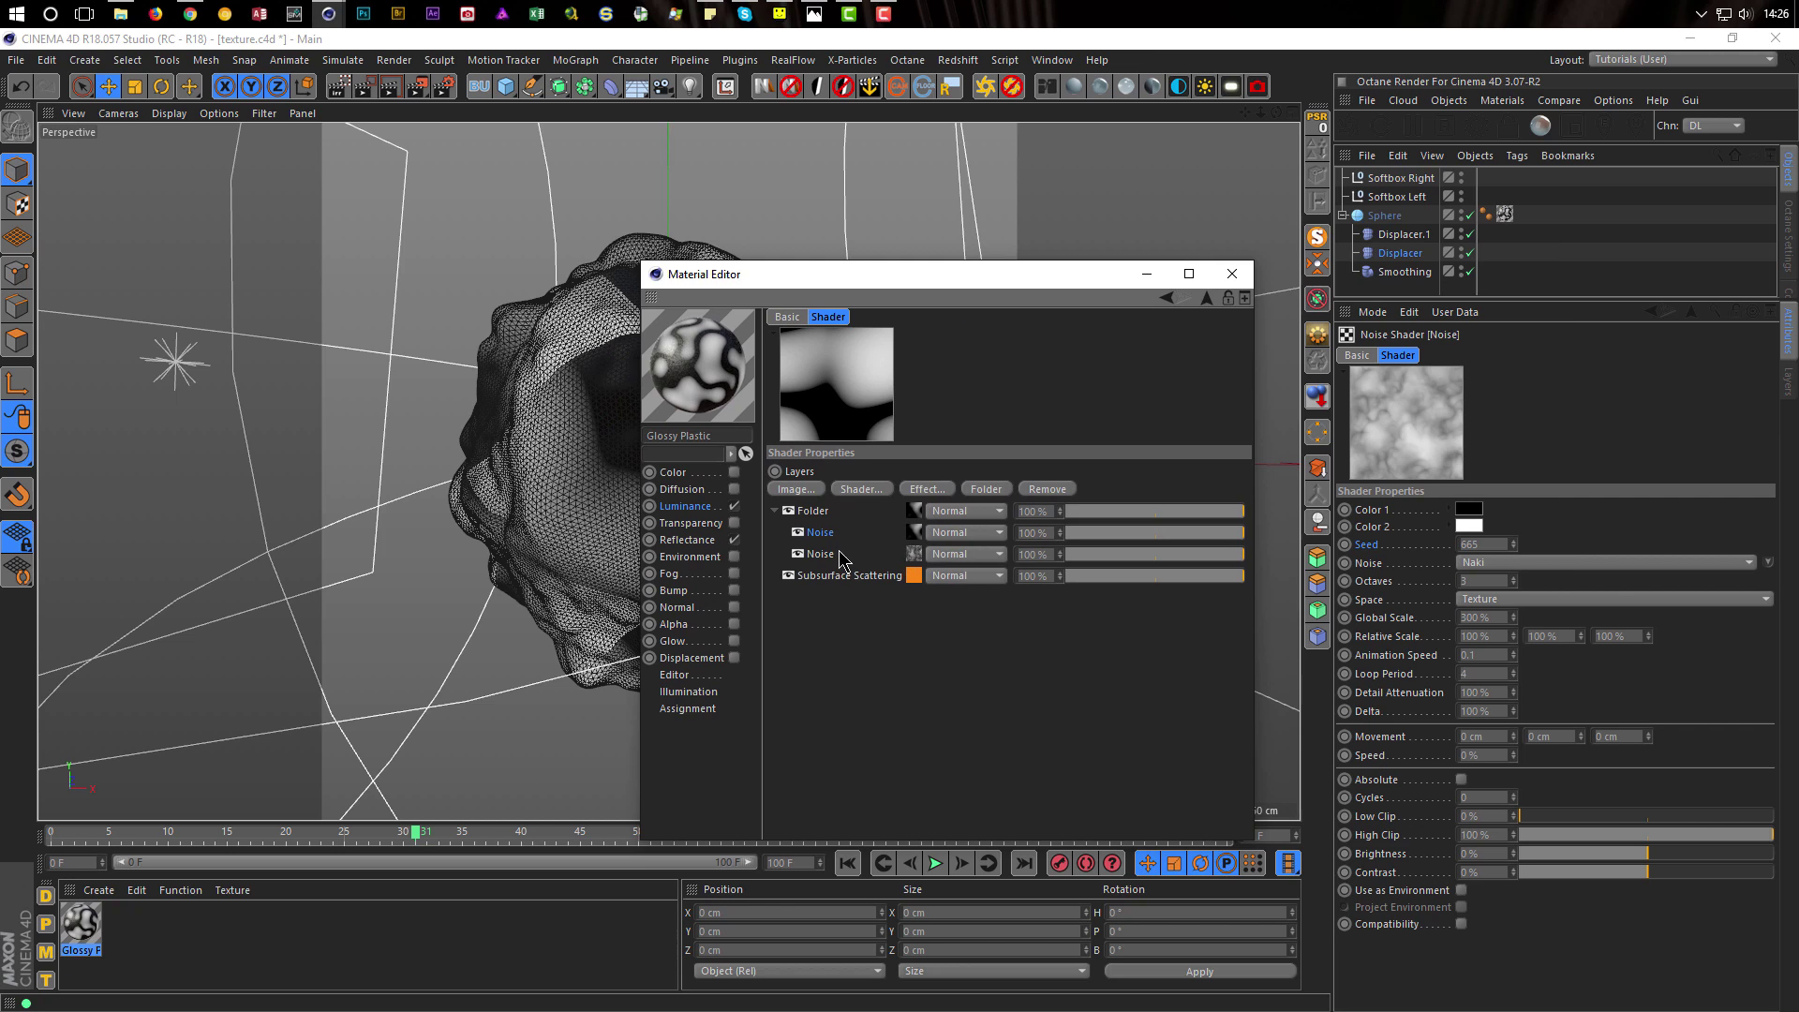
{"action": "left_click", "coordinate": [971, 533]}
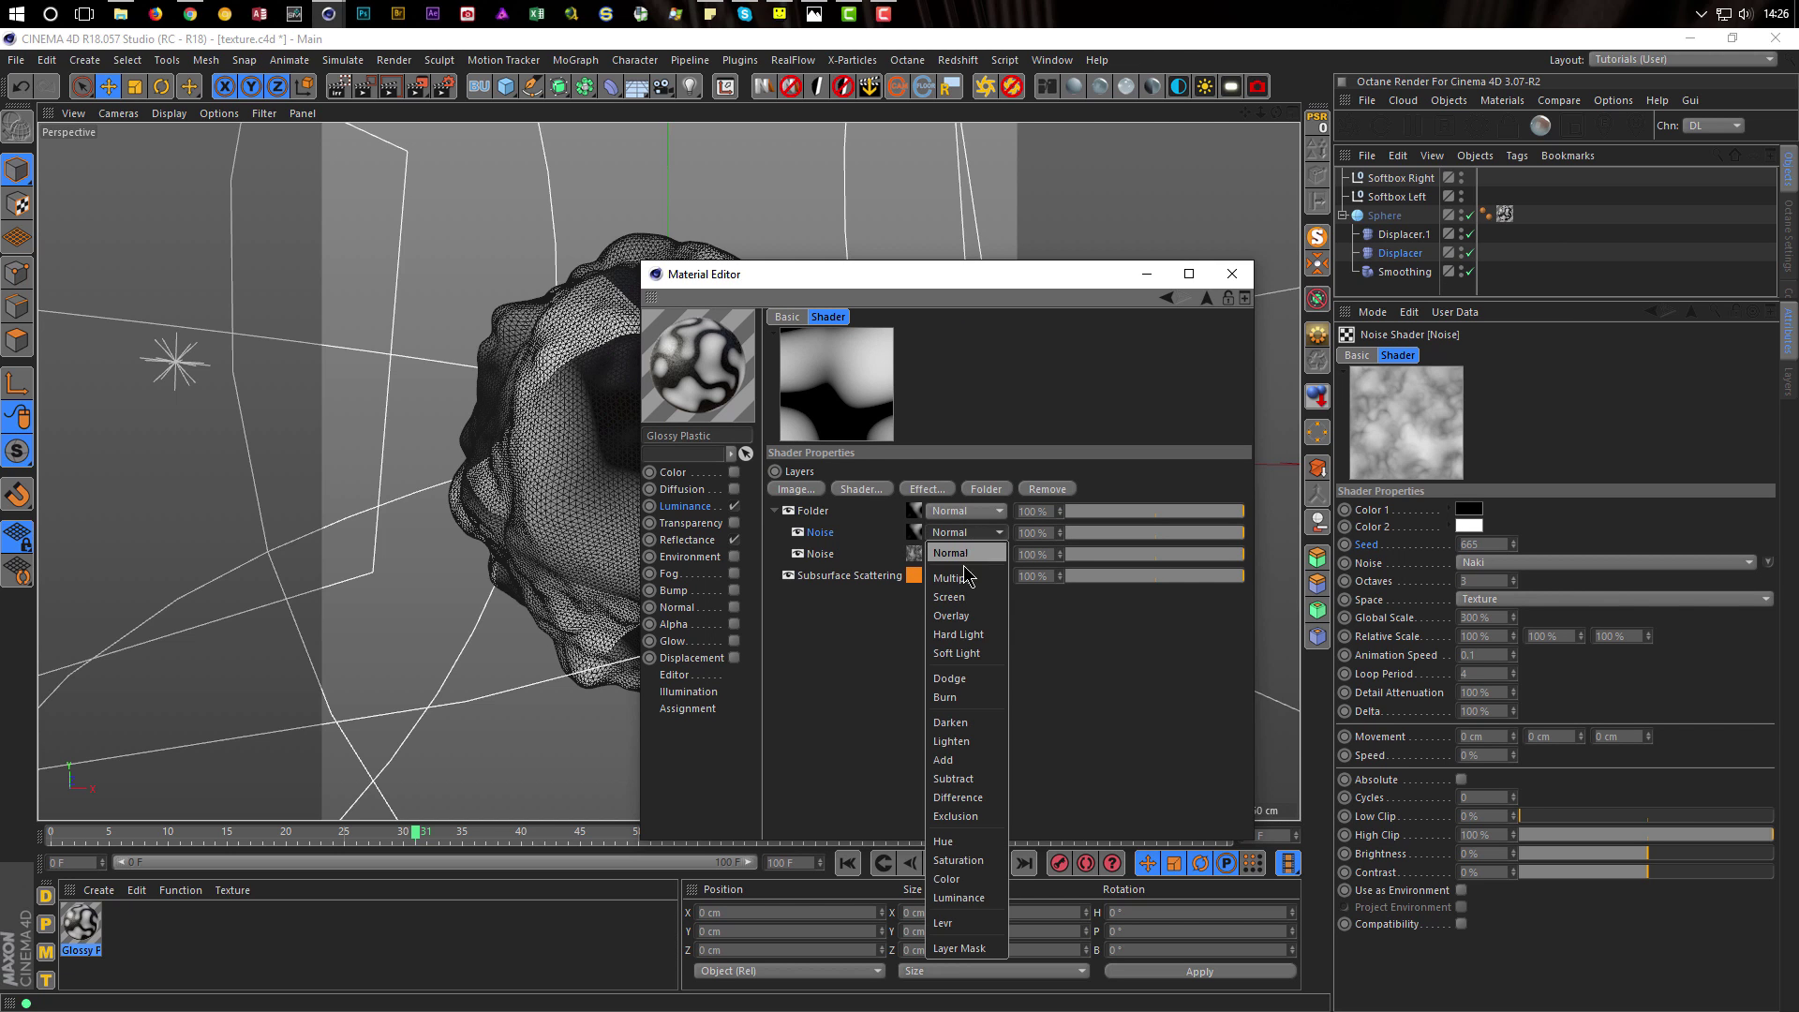
{"action": "left_click", "coordinate": [965, 551]}
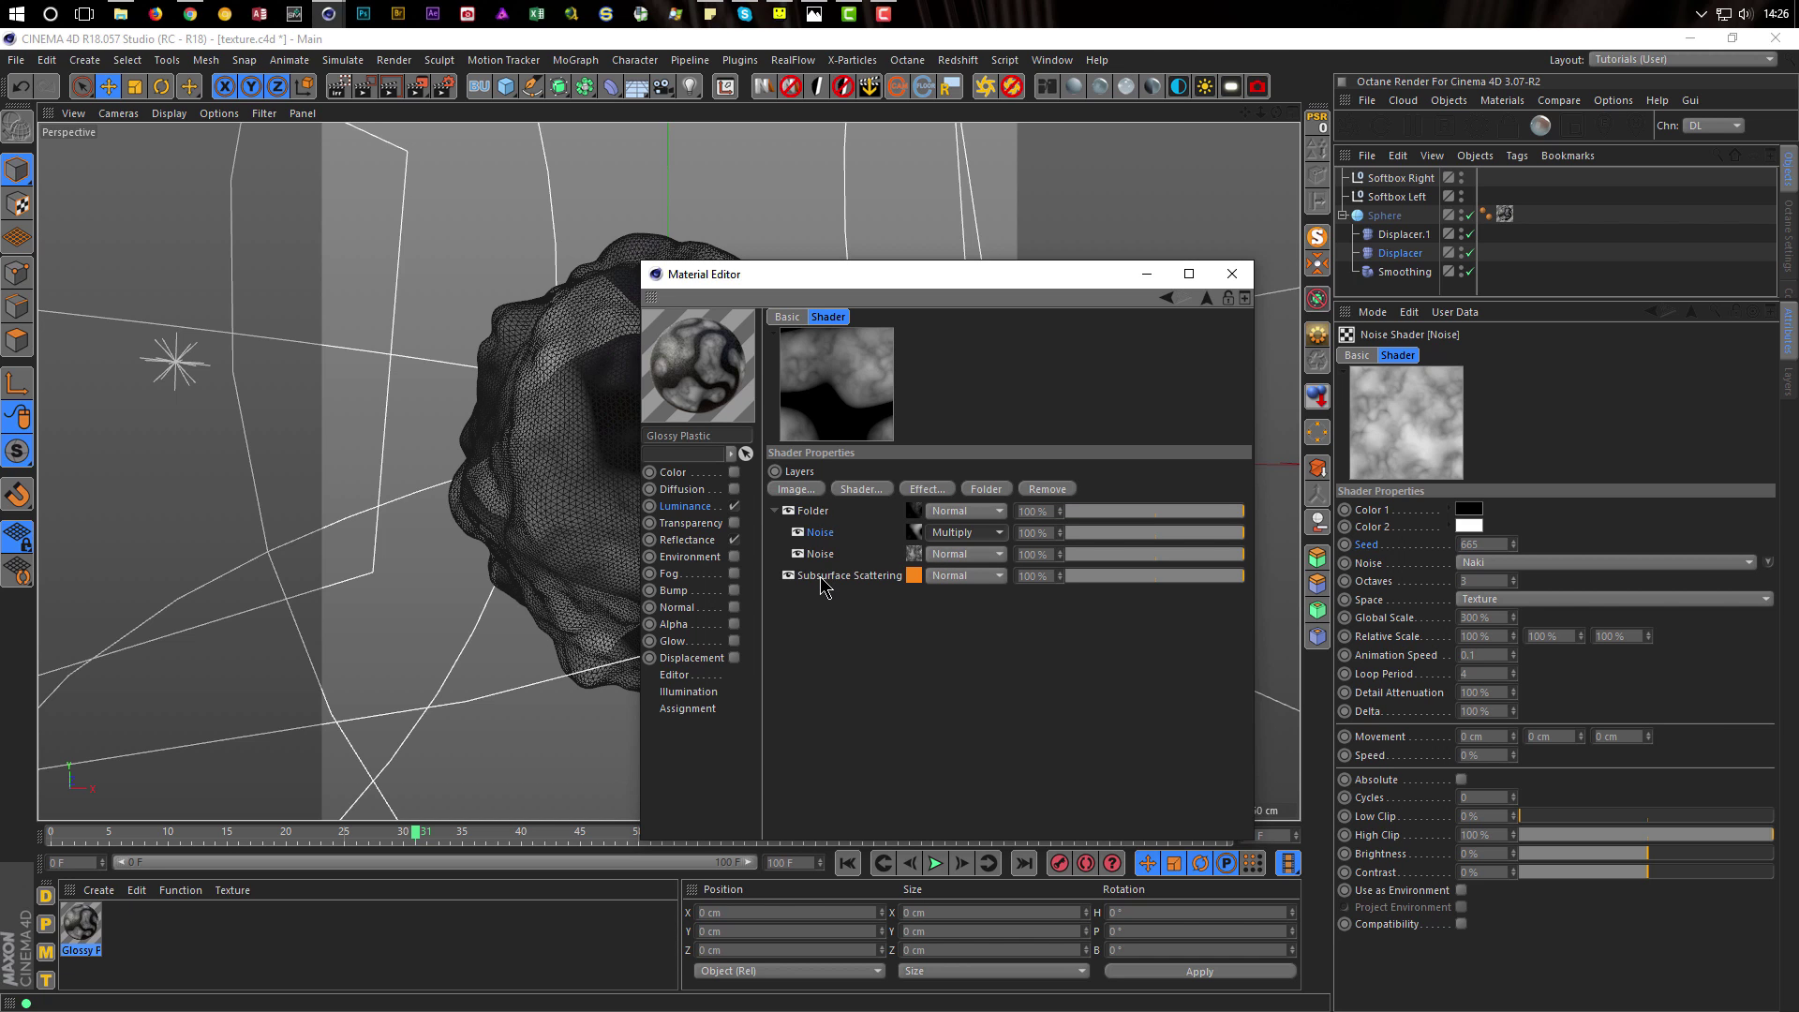
{"action": "left_click", "coordinate": [959, 515]}
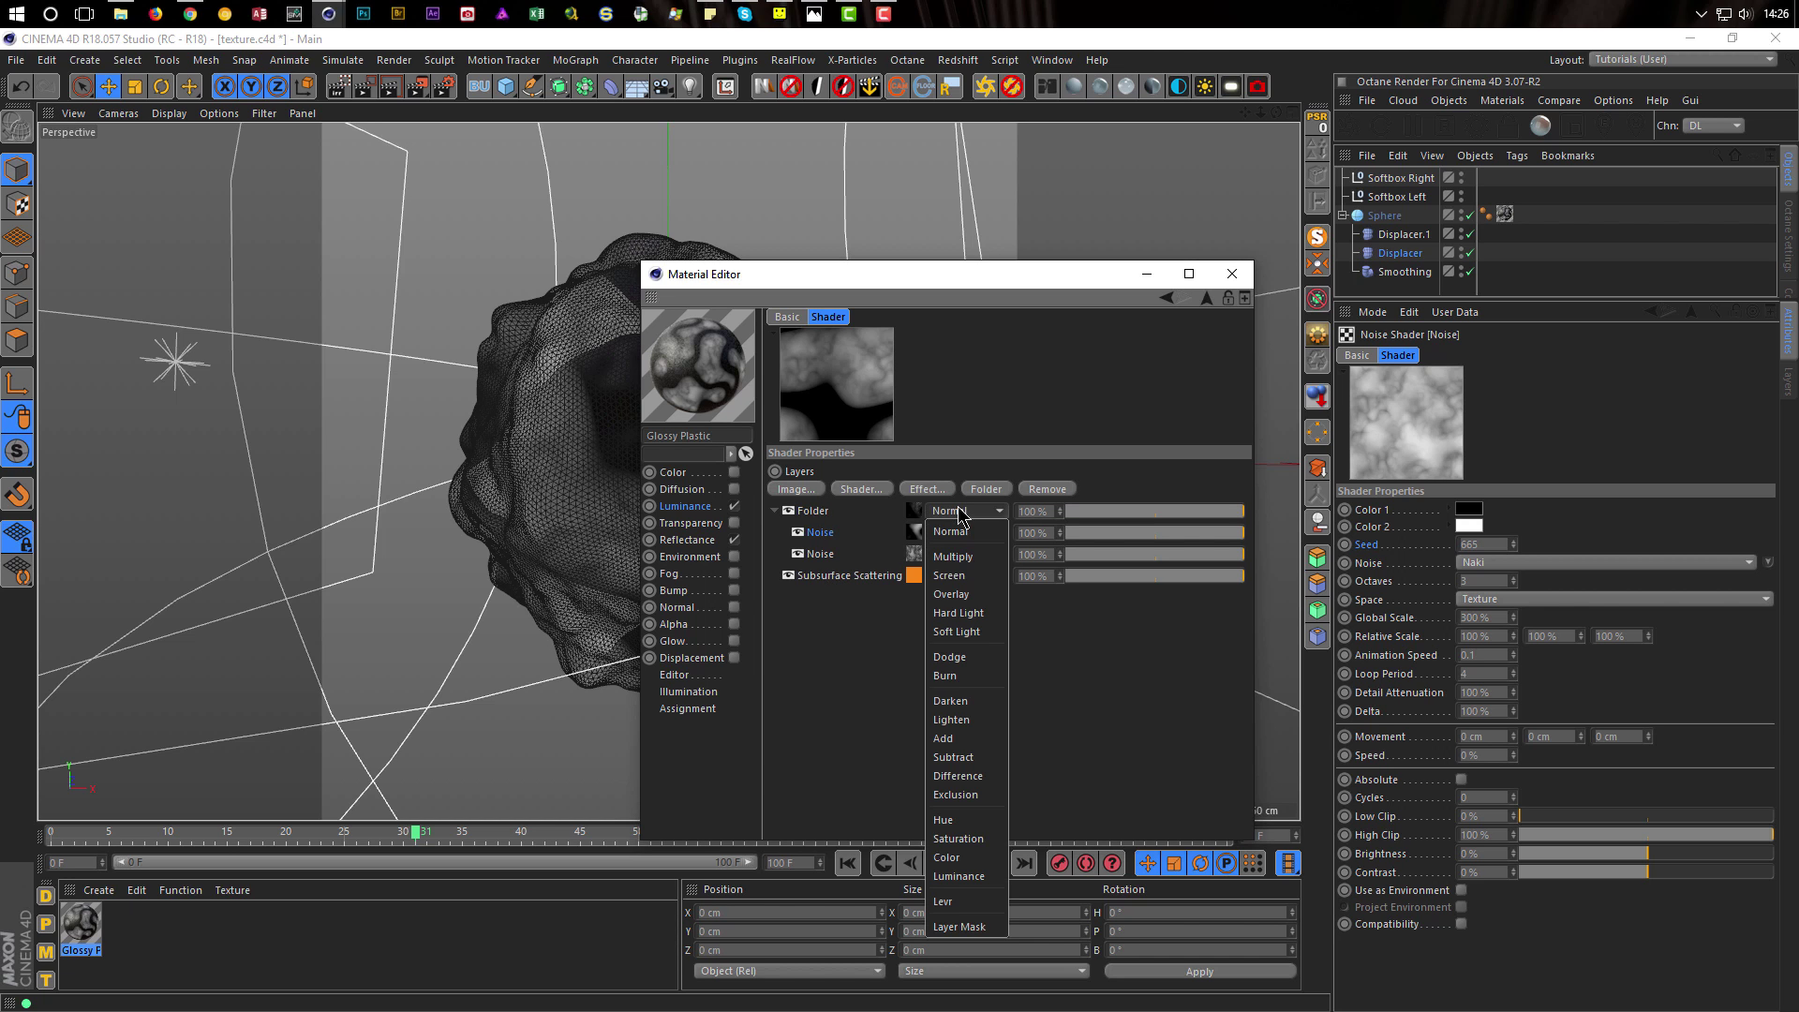
{"action": "left_click", "coordinate": [958, 562]}
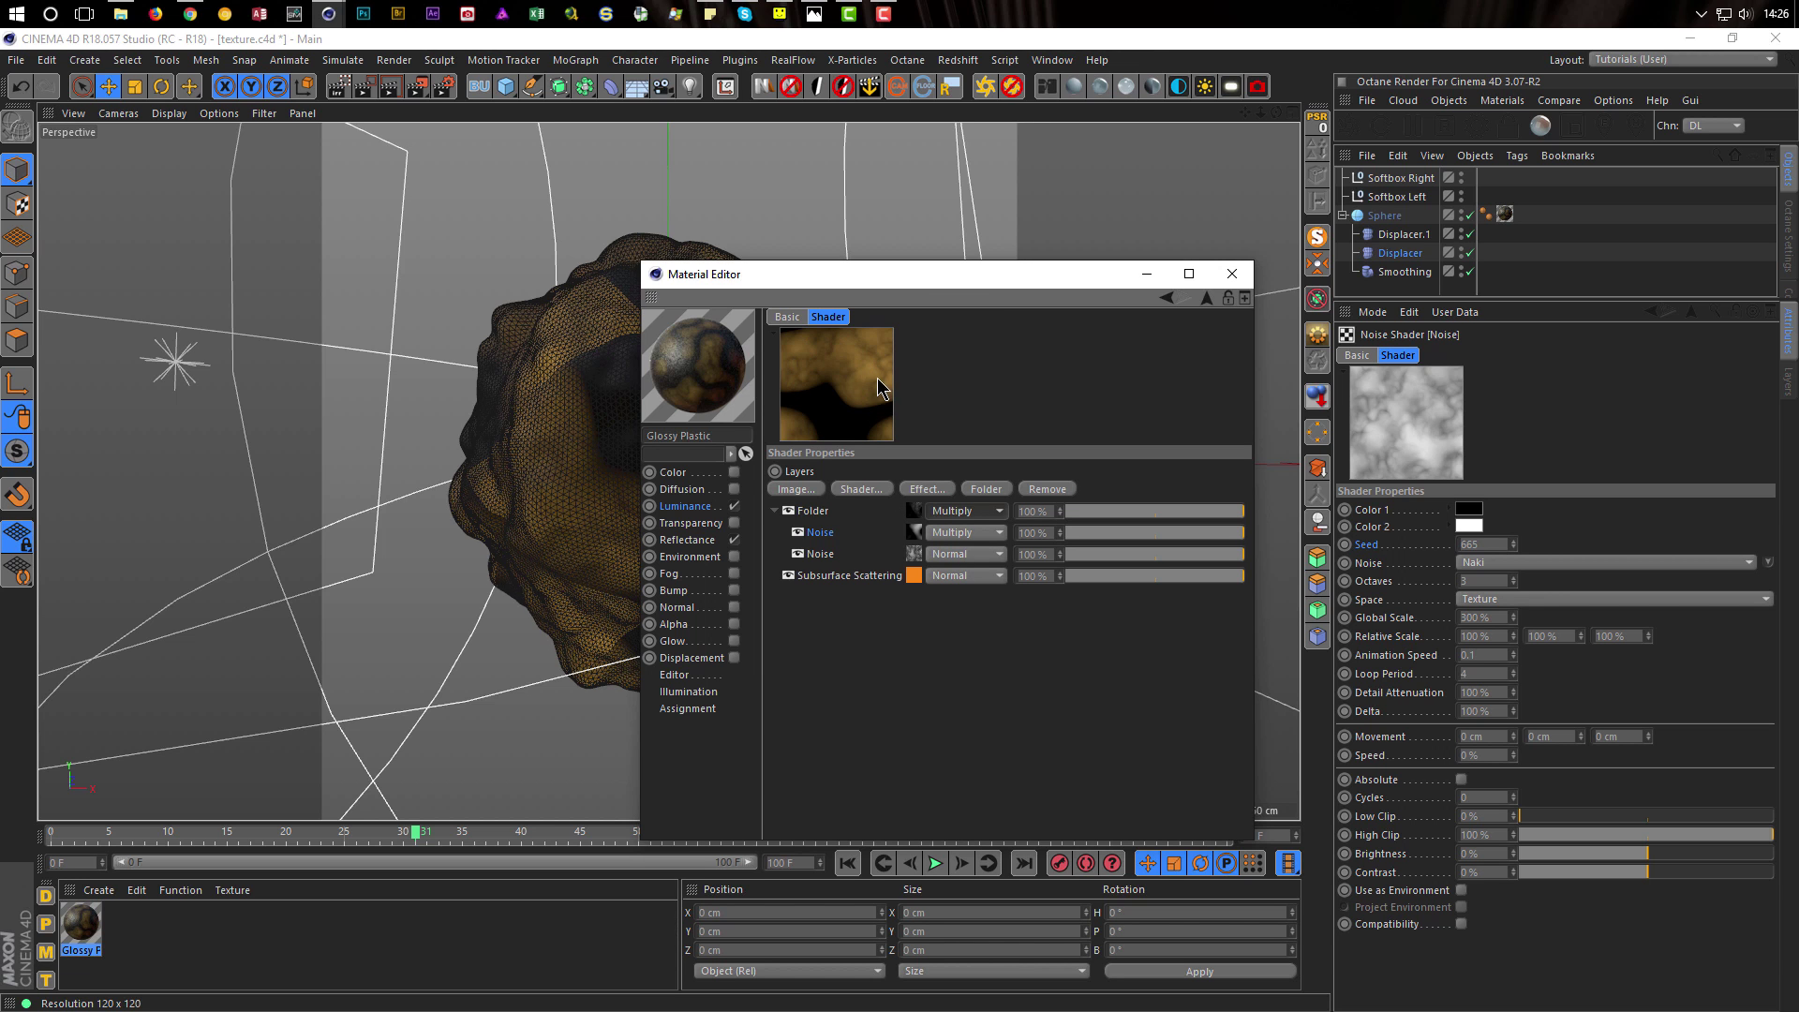
With the interactive render region running, reduce the folder's layer strength to 93% and the upper noise's to 83%, and close the material
{"action": "left_click_drag", "start_coordinate": [928, 277], "coordinate": [1234, 283]}
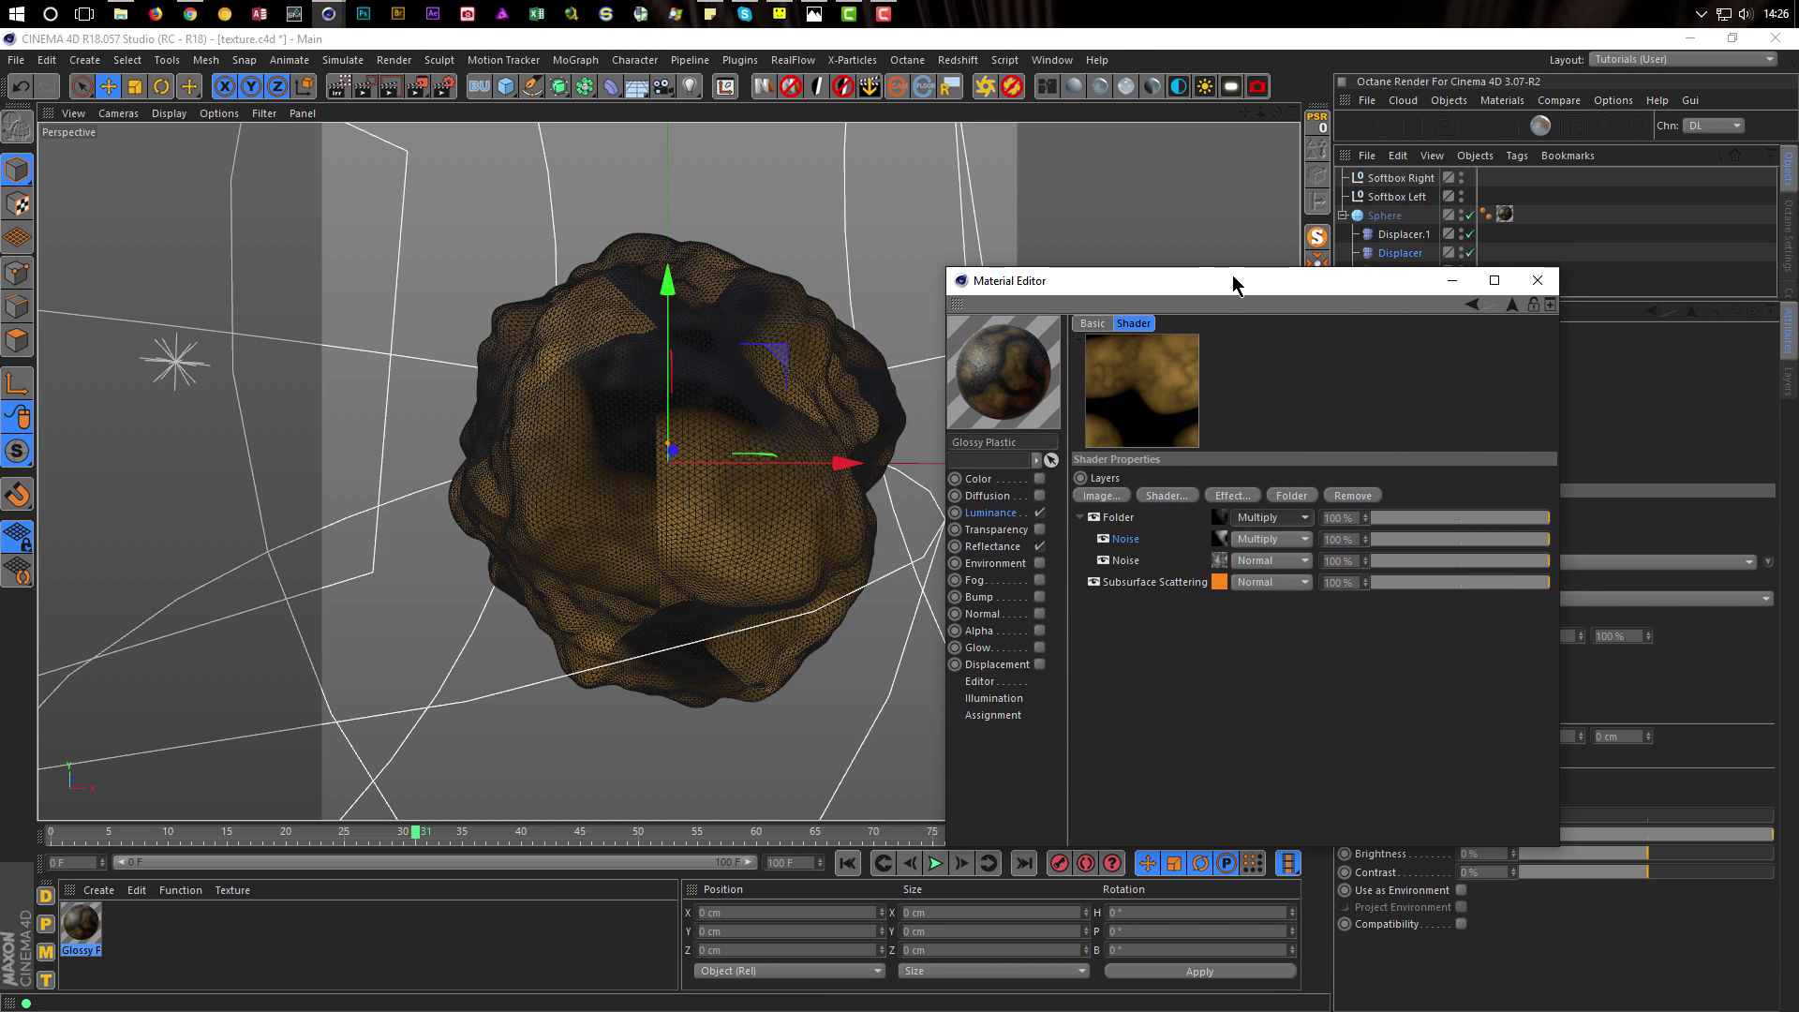
{"action": "left_click", "coordinate": [338, 88]}
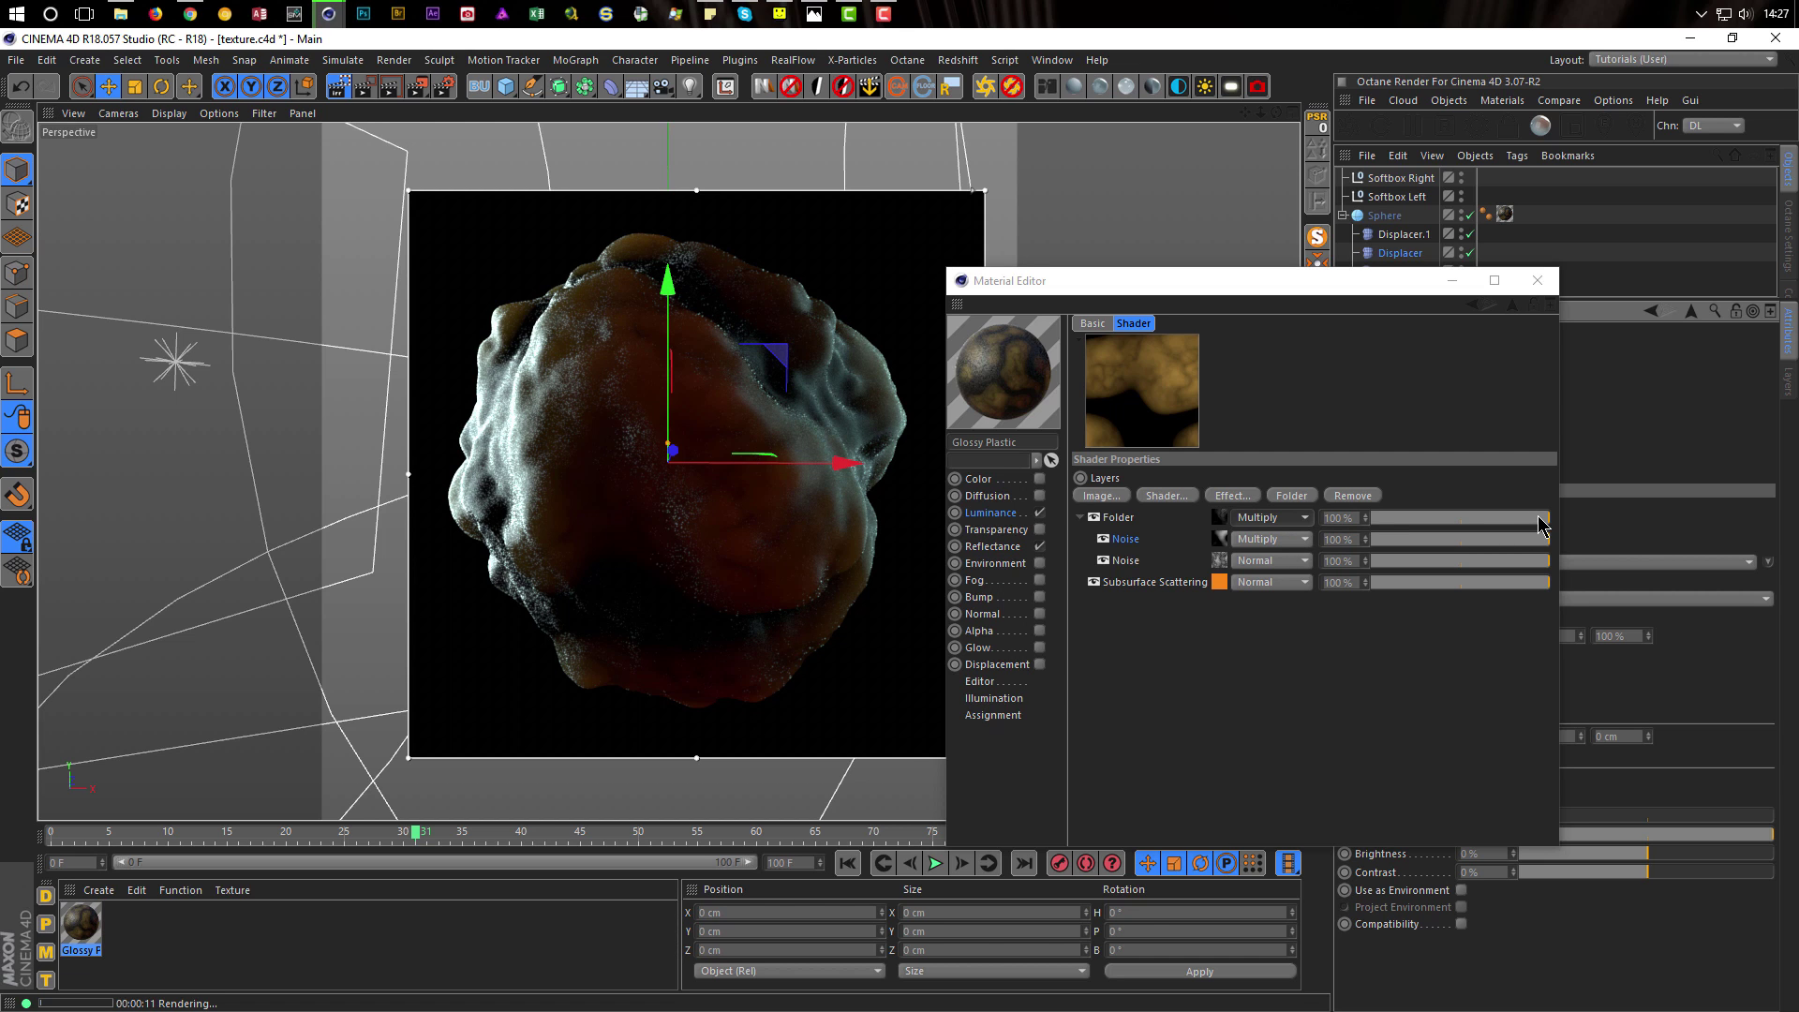
{"action": "mouse_move", "coordinate": [1534, 526]}
{"action": "left_mouse_down"}
{"action": "mouse_move", "coordinate": [1460, 522]}
{"action": "mouse_move", "coordinate": [1500, 522]}
{"action": "left_mouse_up"}
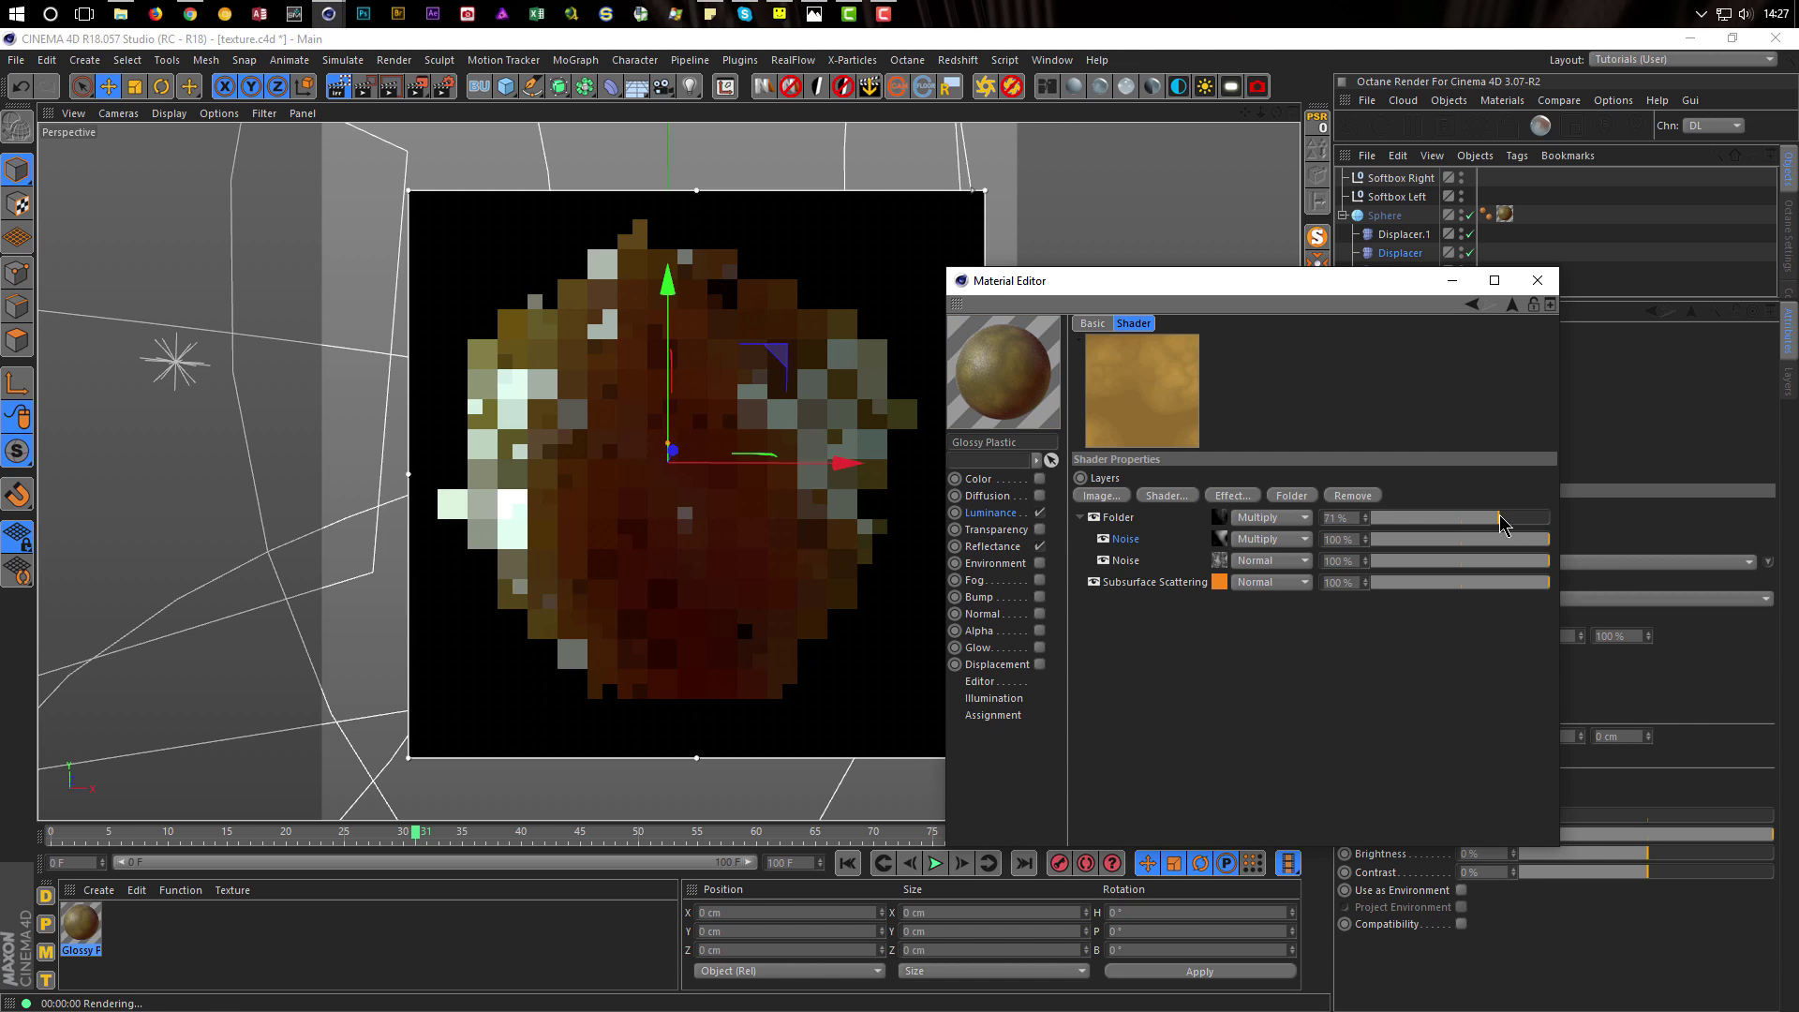
{"action": "left_click_drag", "start_coordinate": [1500, 522], "coordinate": [1520, 526]}
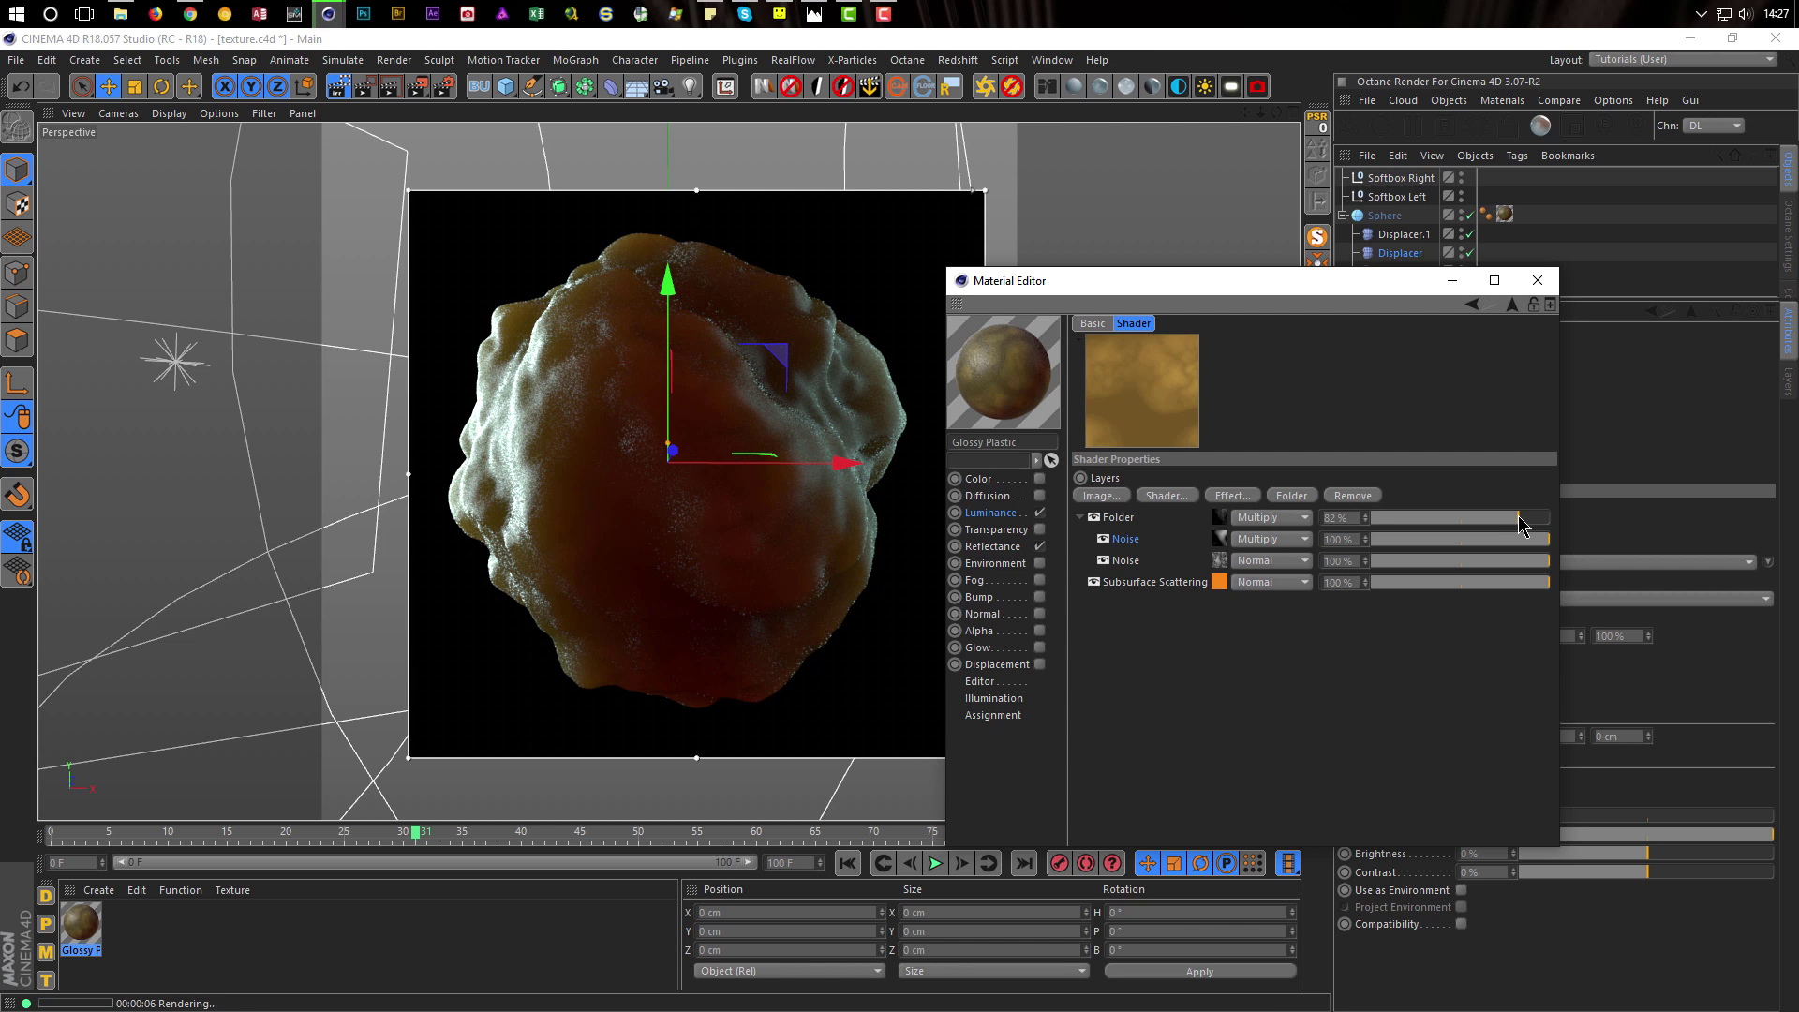
{"action": "left_click_drag", "start_coordinate": [1521, 518], "coordinate": [1524, 518]}
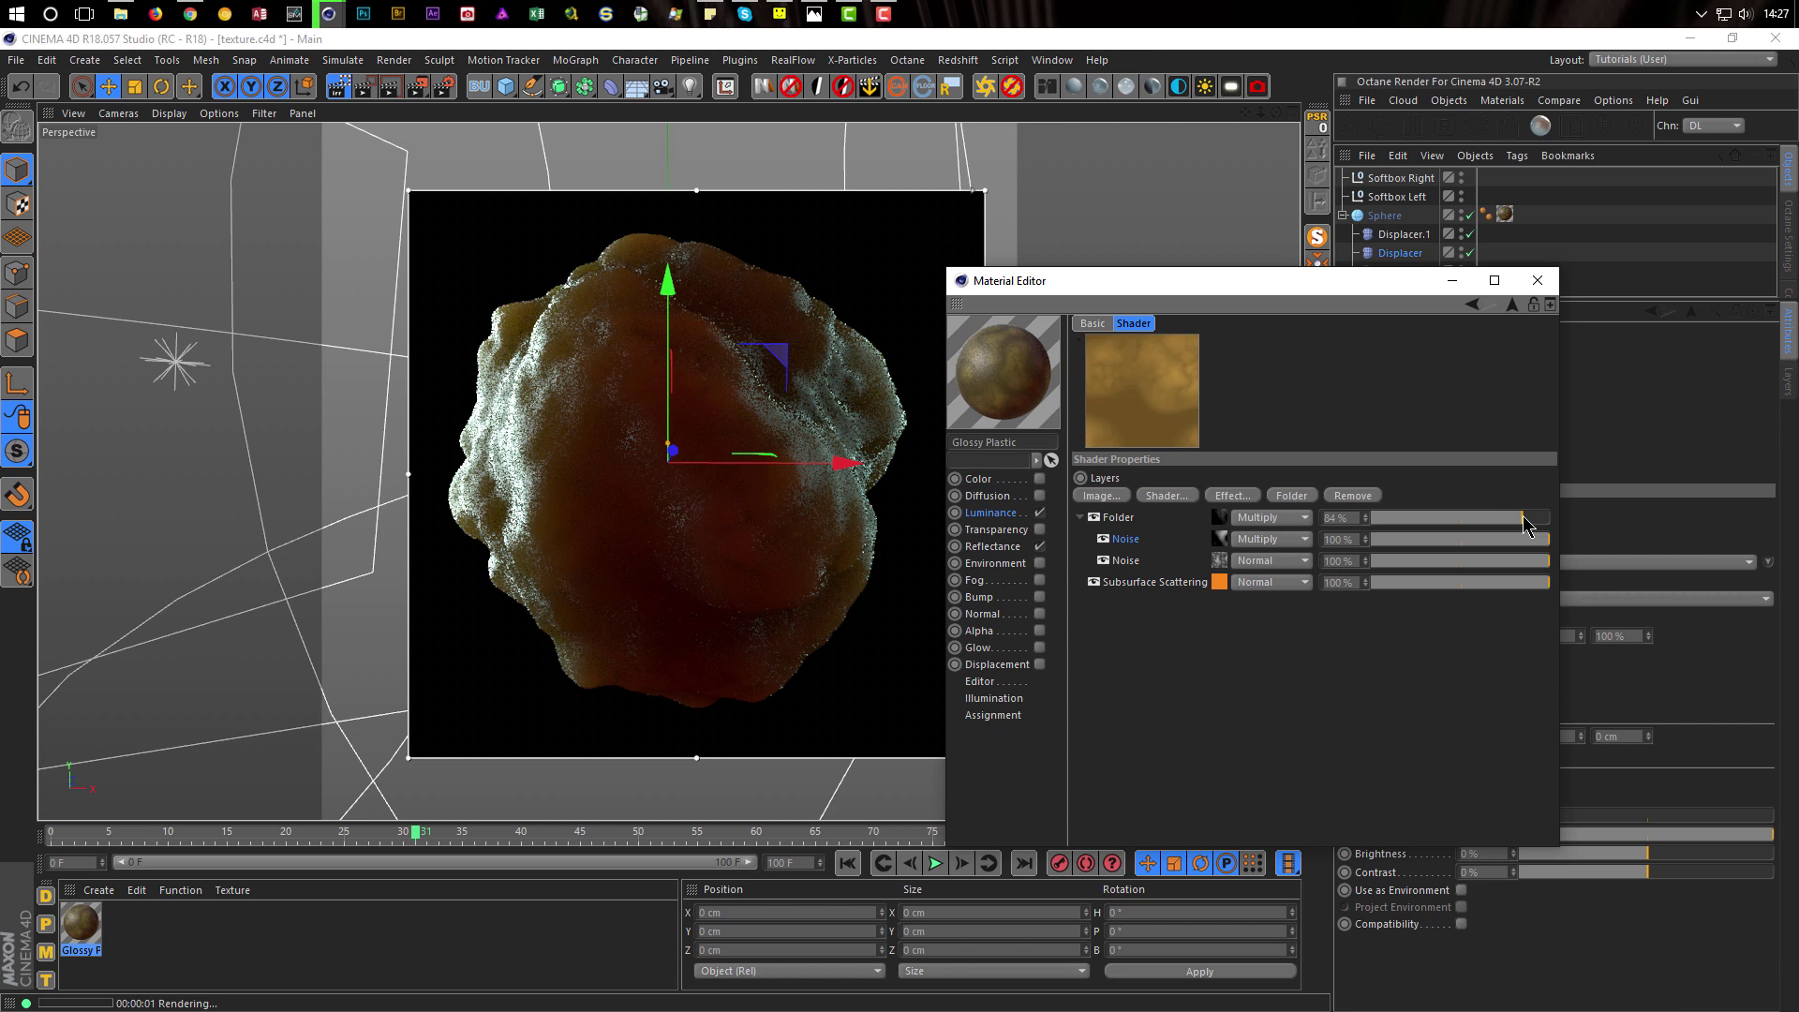
{"action": "left_click_drag", "start_coordinate": [1524, 518], "coordinate": [1540, 518]}
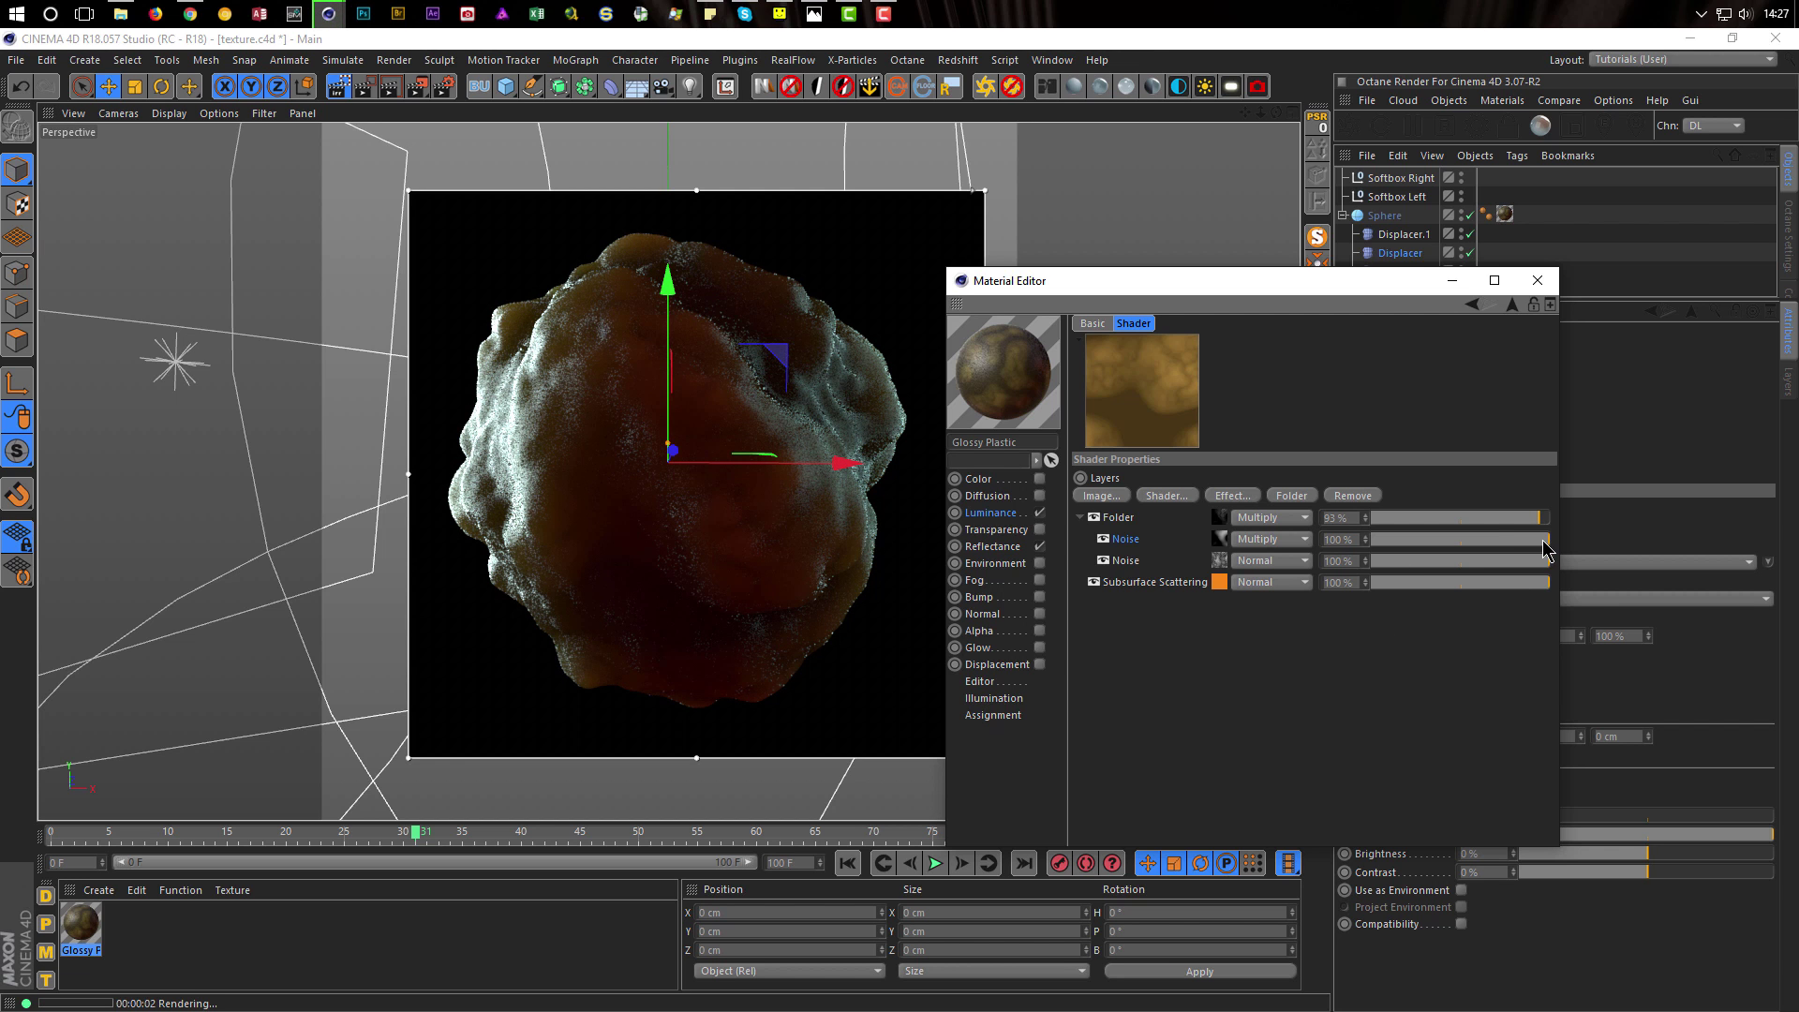
{"action": "mouse_move", "coordinate": [1544, 540]}
{"action": "left_mouse_down"}
{"action": "mouse_move", "coordinate": [1477, 543]}
{"action": "mouse_move", "coordinate": [1520, 543]}
{"action": "left_mouse_up"}
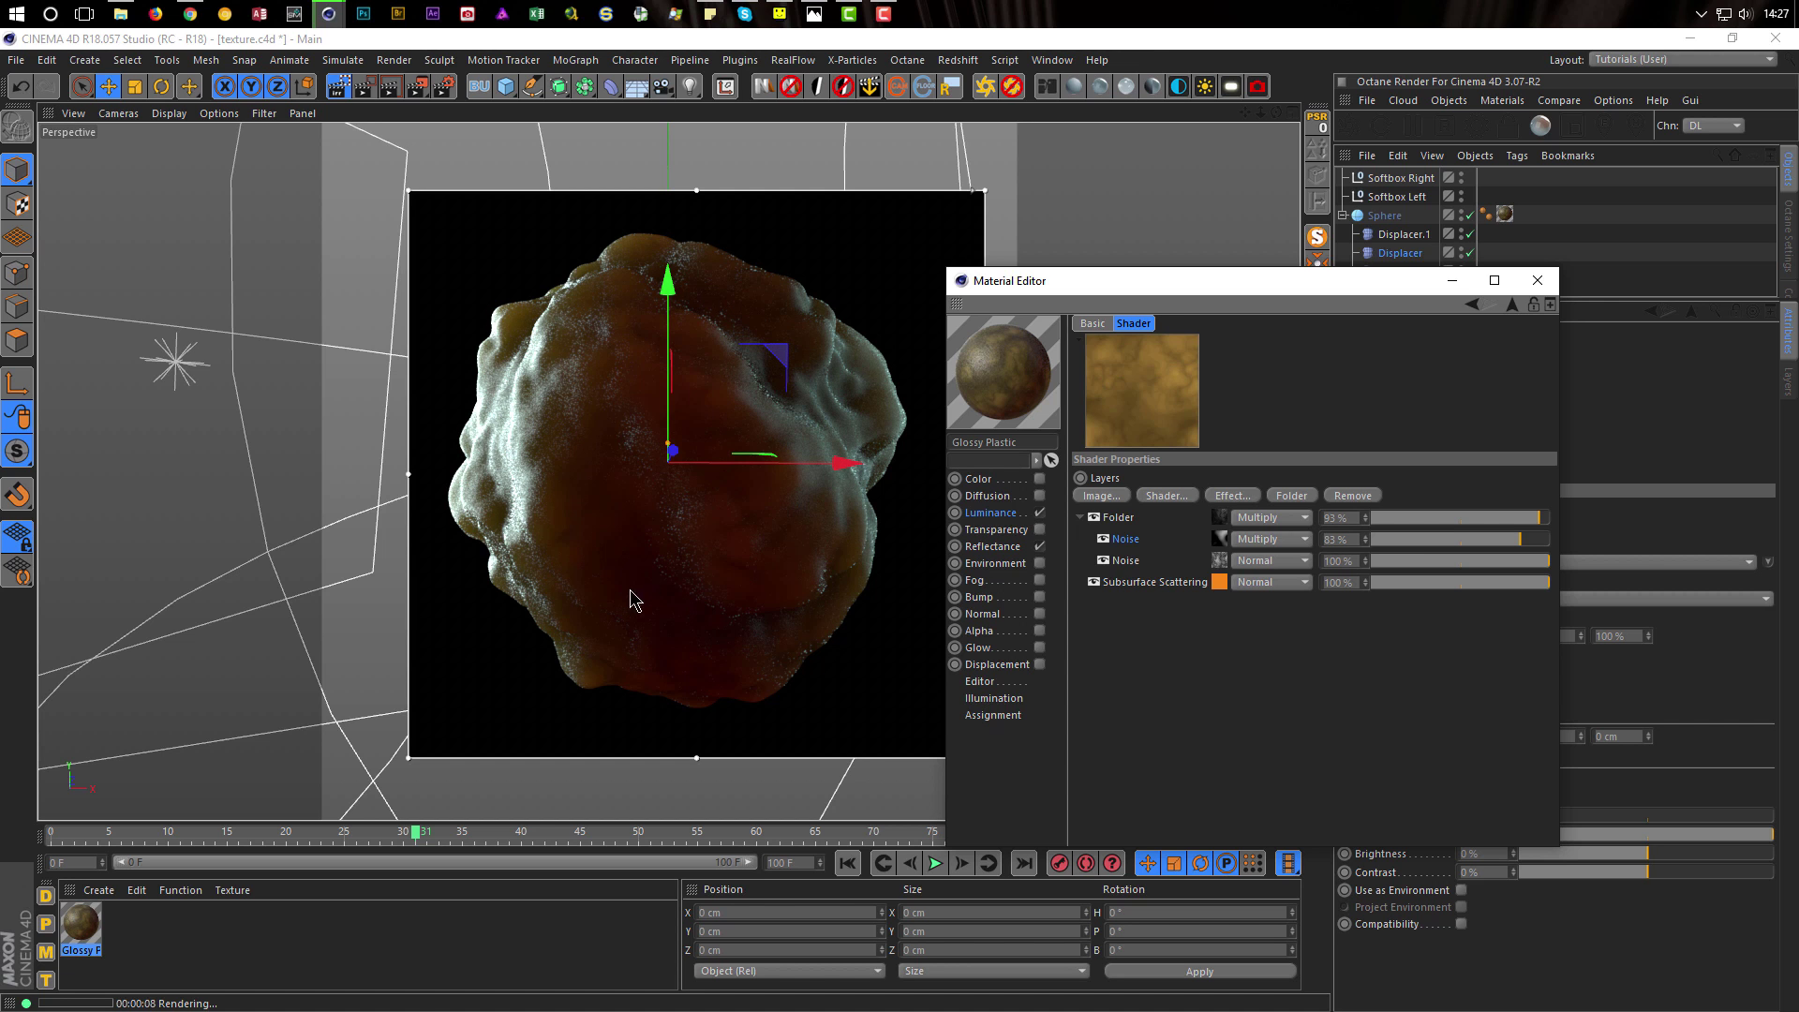
{"action": "left_click", "coordinate": [1537, 280]}
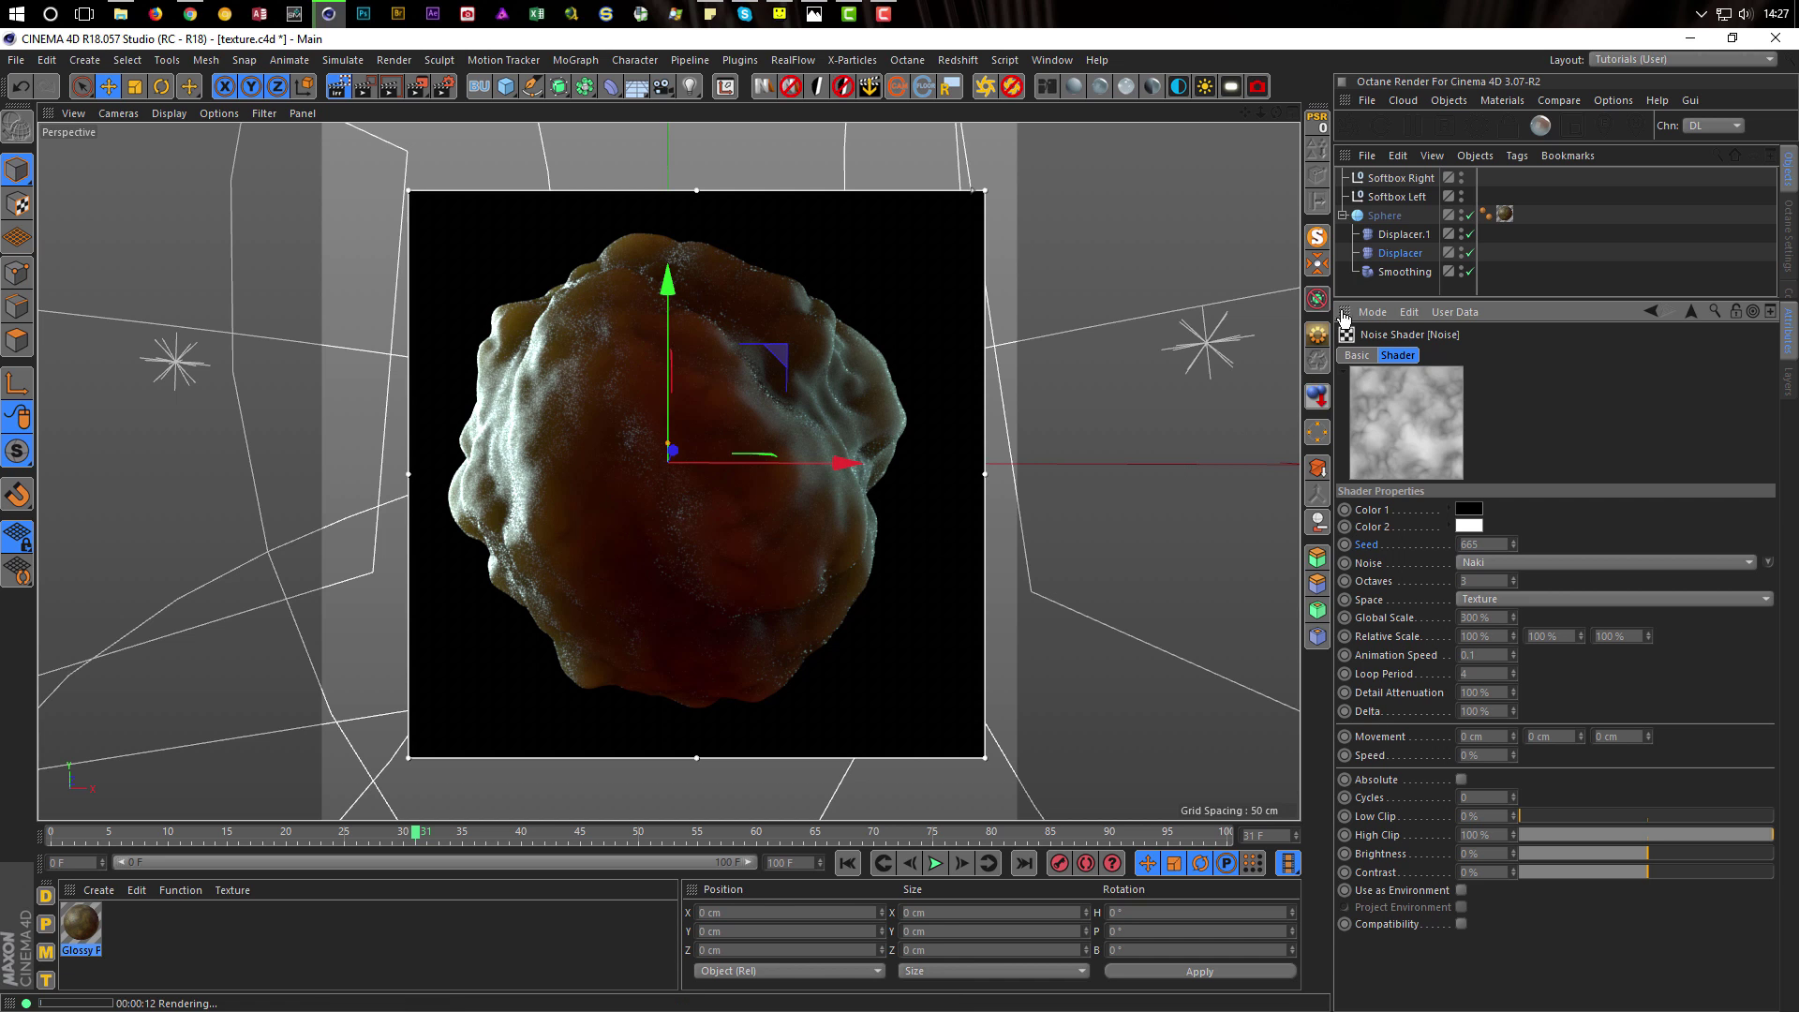
Enable the light on both Softbox Right and Softbox Left
{"action": "left_click_drag", "start_coordinate": [1493, 297], "coordinate": [1495, 474]}
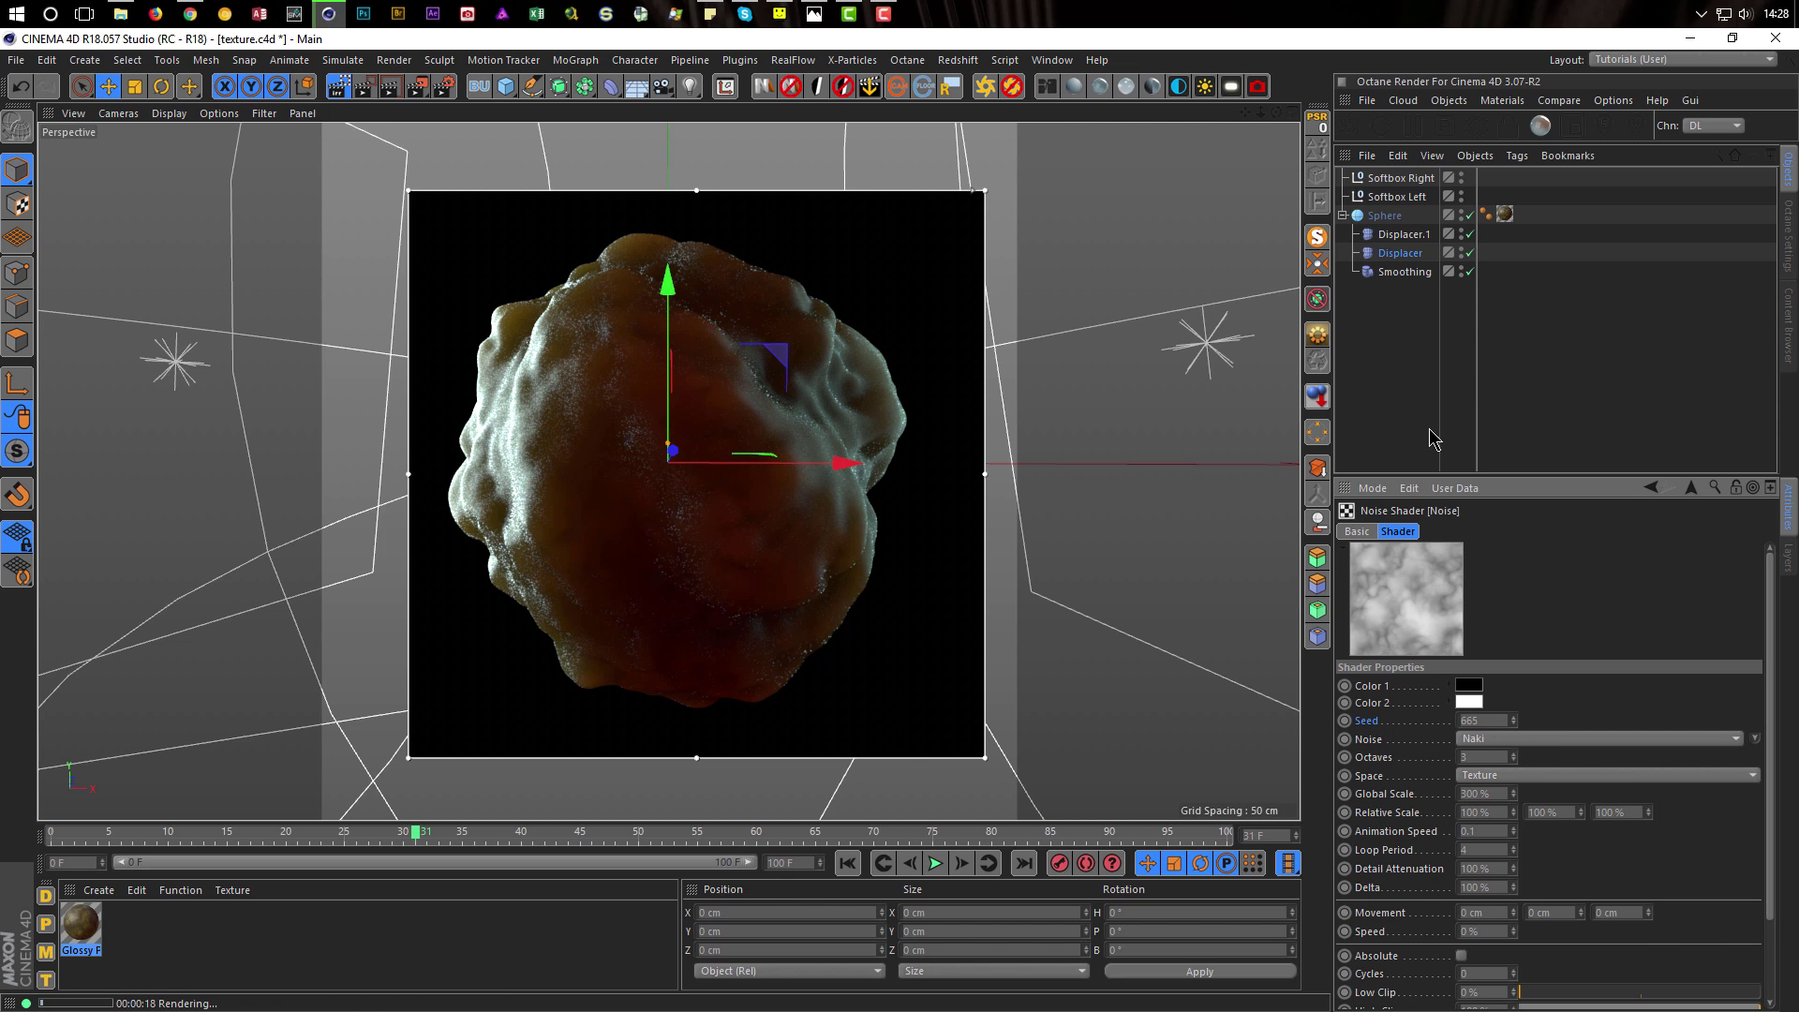
{"action": "left_click", "coordinate": [1398, 196]}
{"action": "left_click", "coordinate": [1403, 179], "text": "ctrl"}
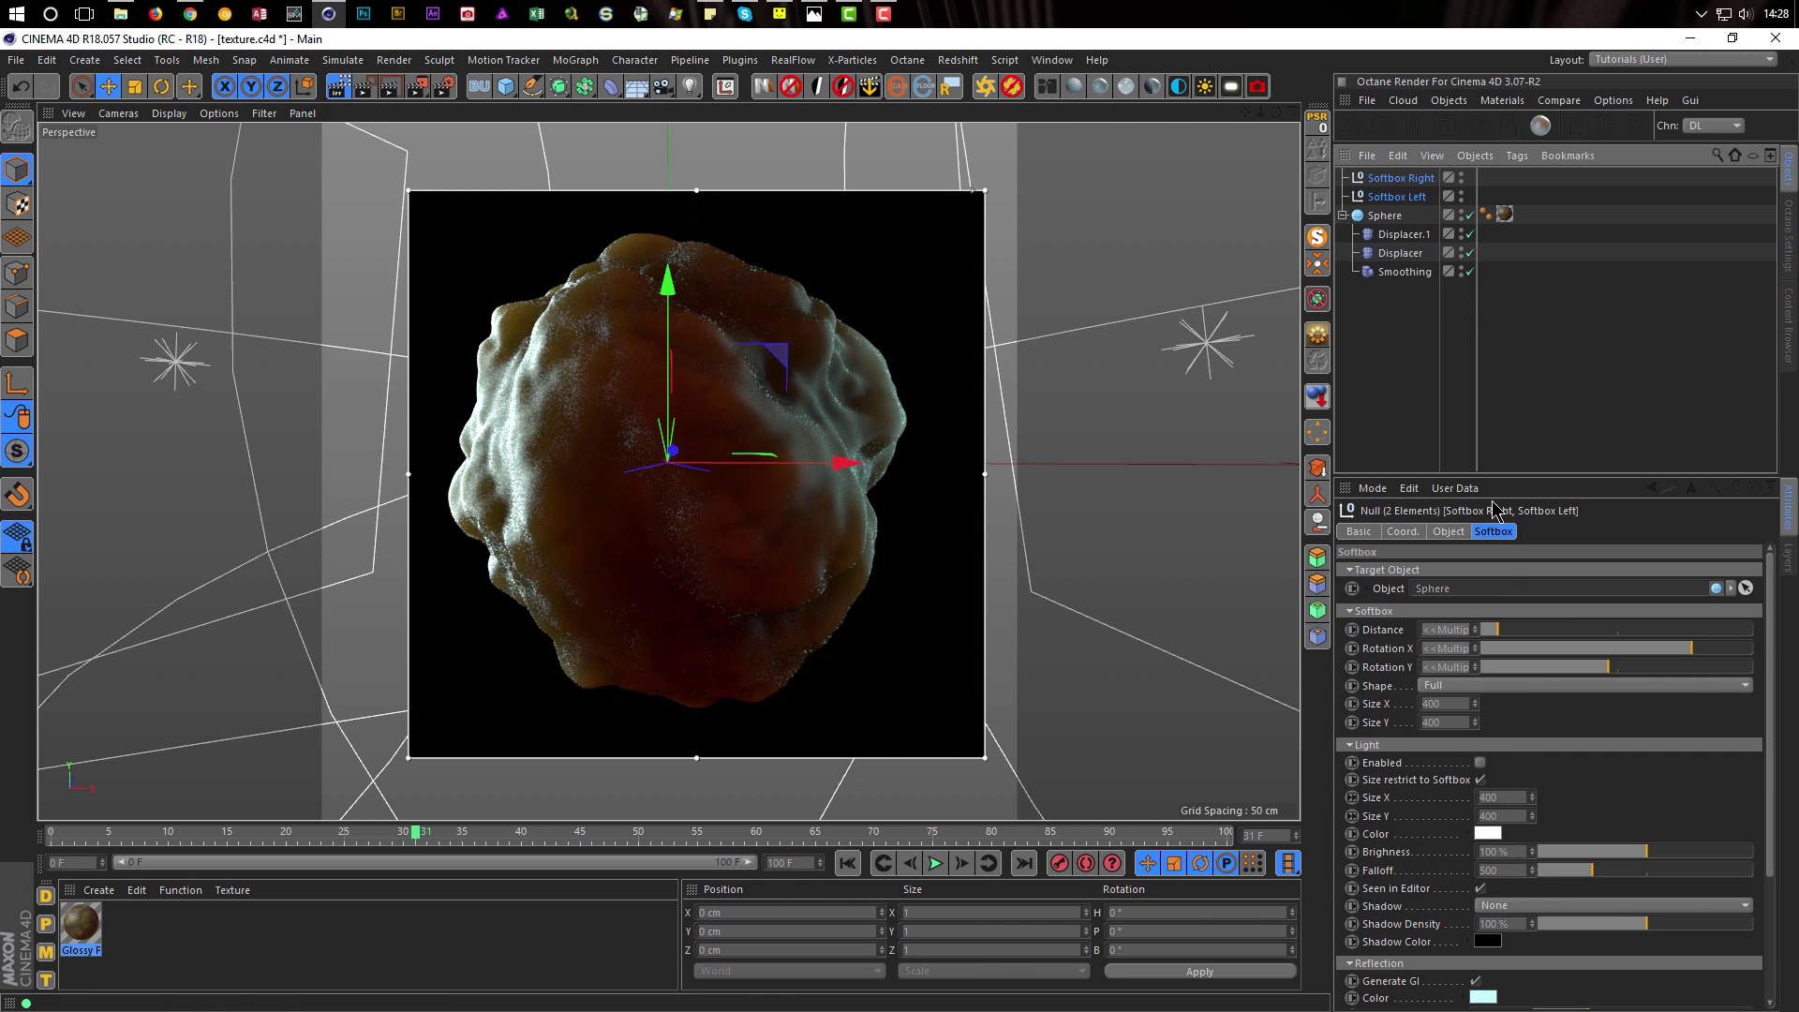
{"action": "left_click", "coordinate": [1479, 762]}
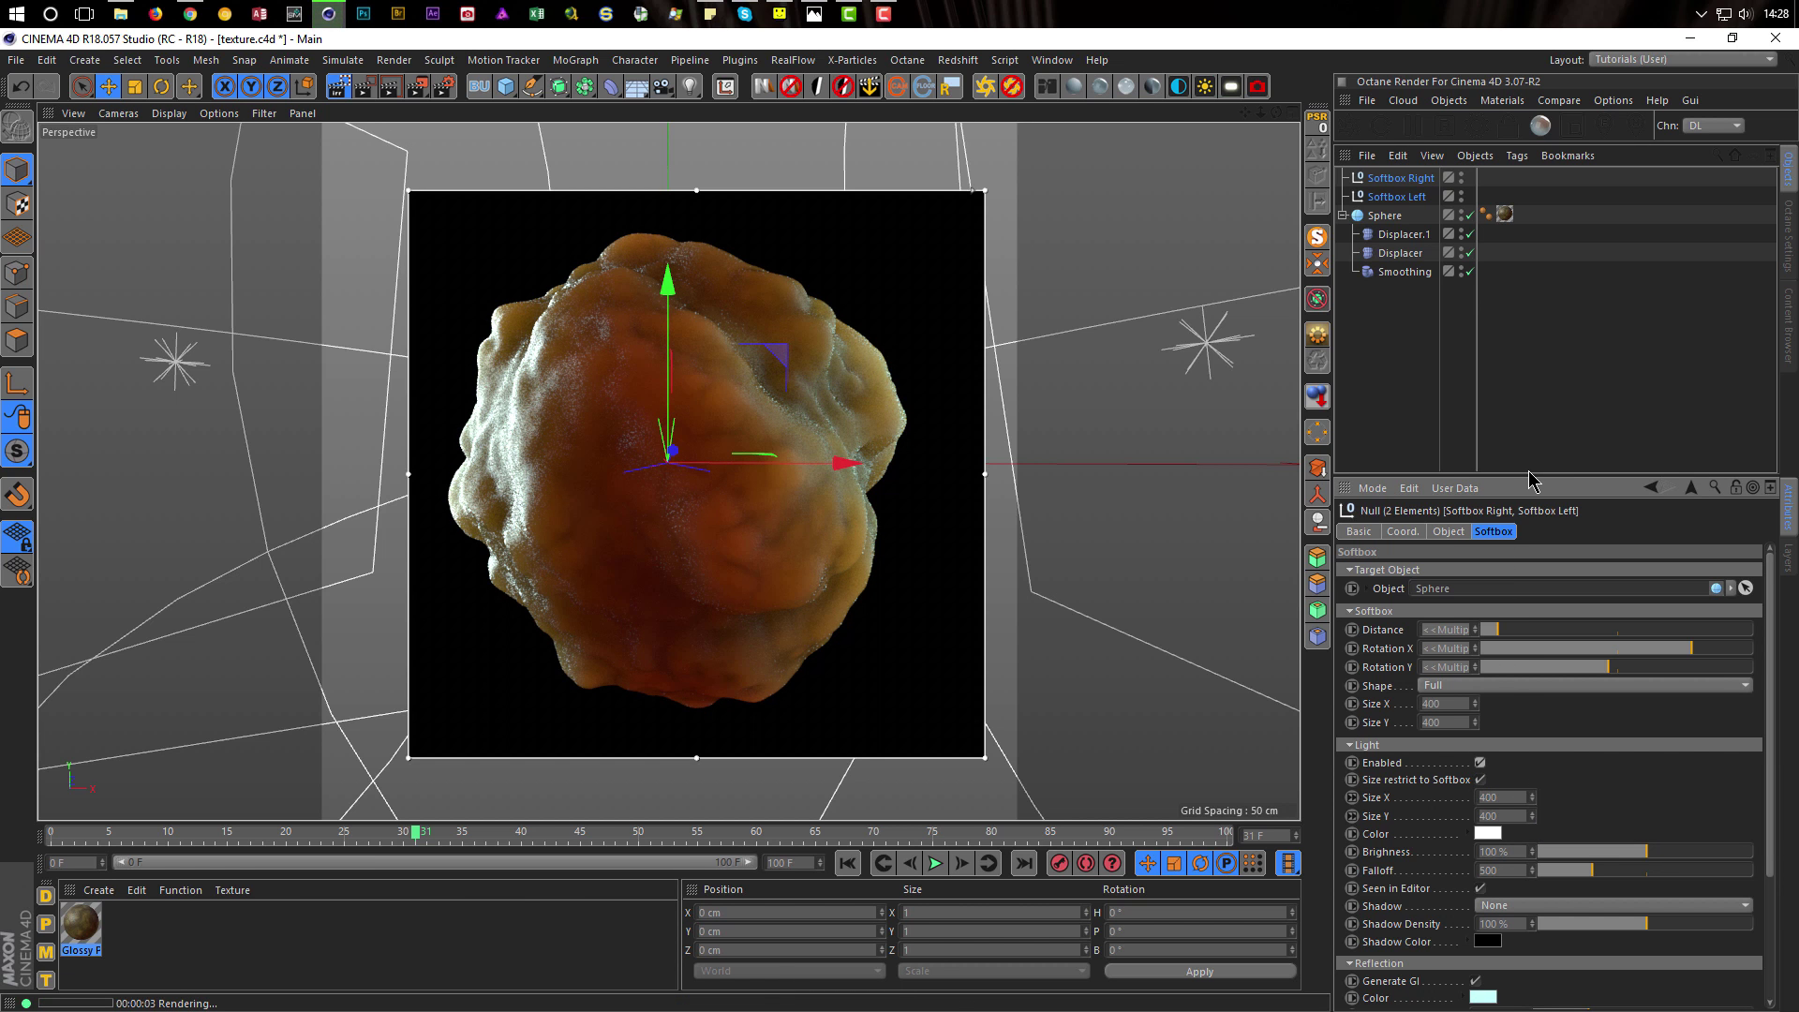
{"action": "left_click_drag", "start_coordinate": [1530, 473], "coordinate": [1537, 325]}
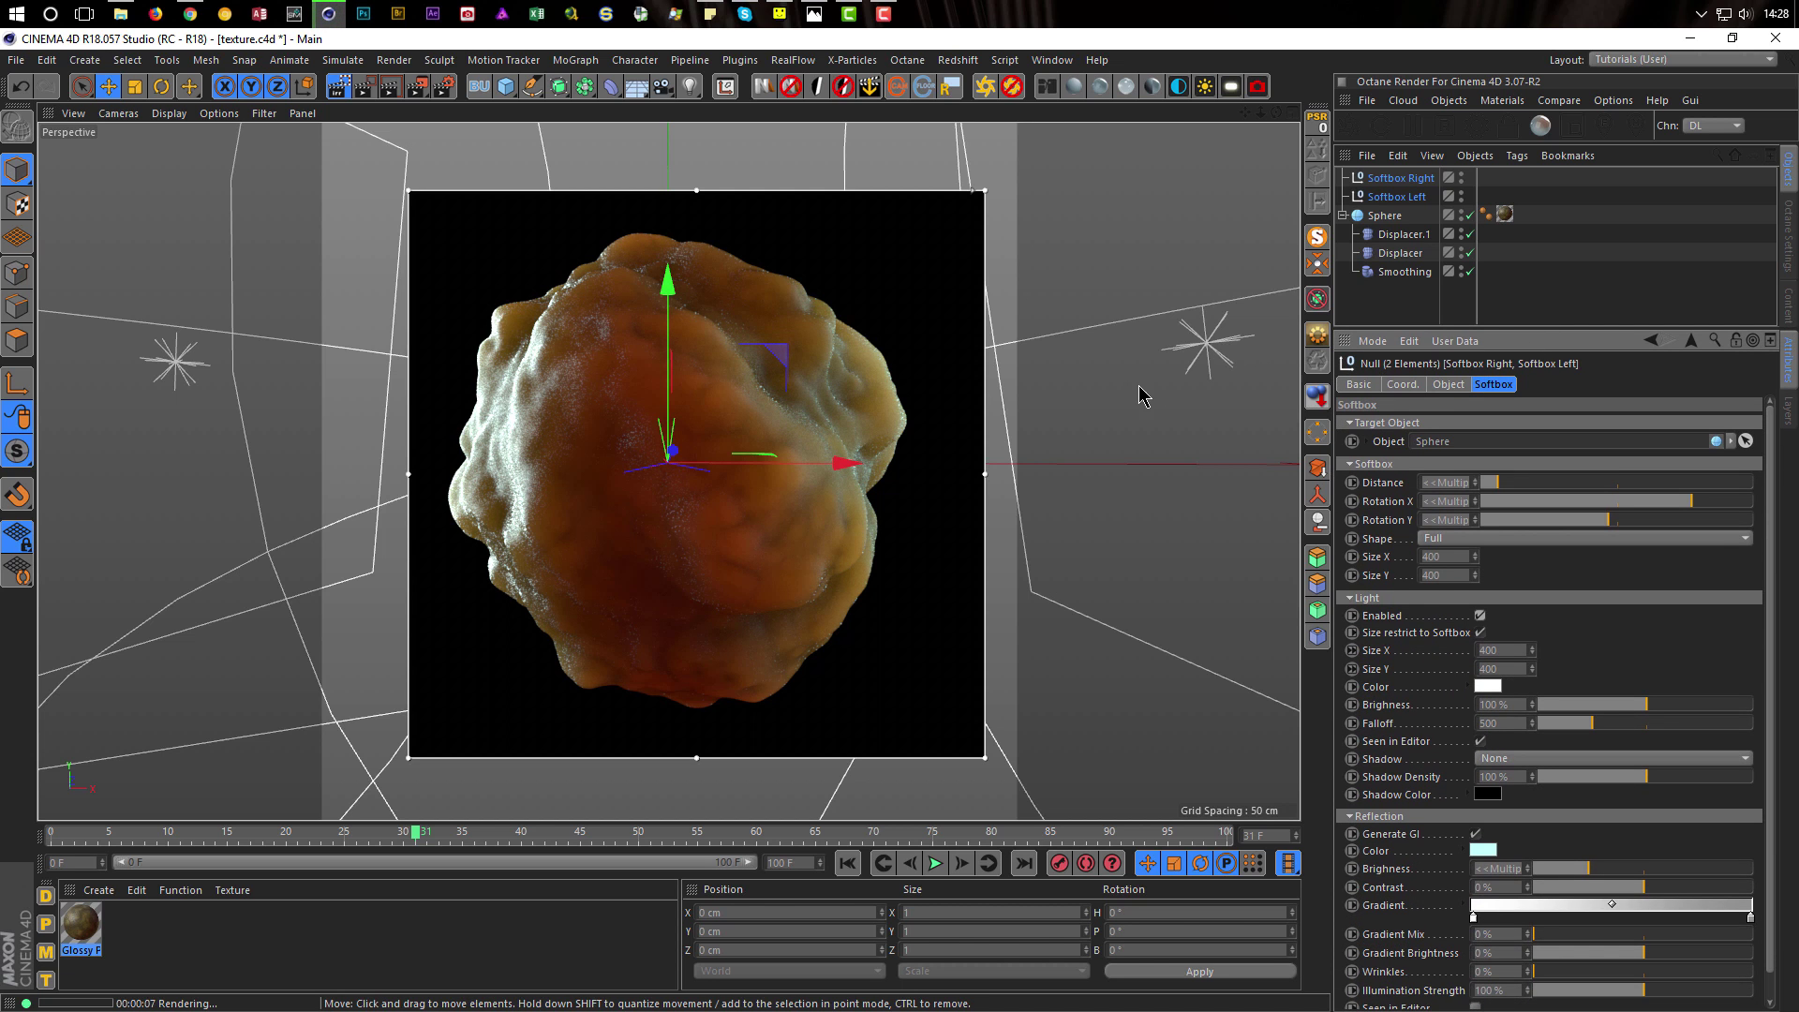
Turn off the interactive render and set the light falloff to about 325 for Softbox Right and 368 for Softbox Left
{"action": "left_click", "coordinate": [339, 88]}
{"action": "middle_click", "coordinate": [699, 509]}
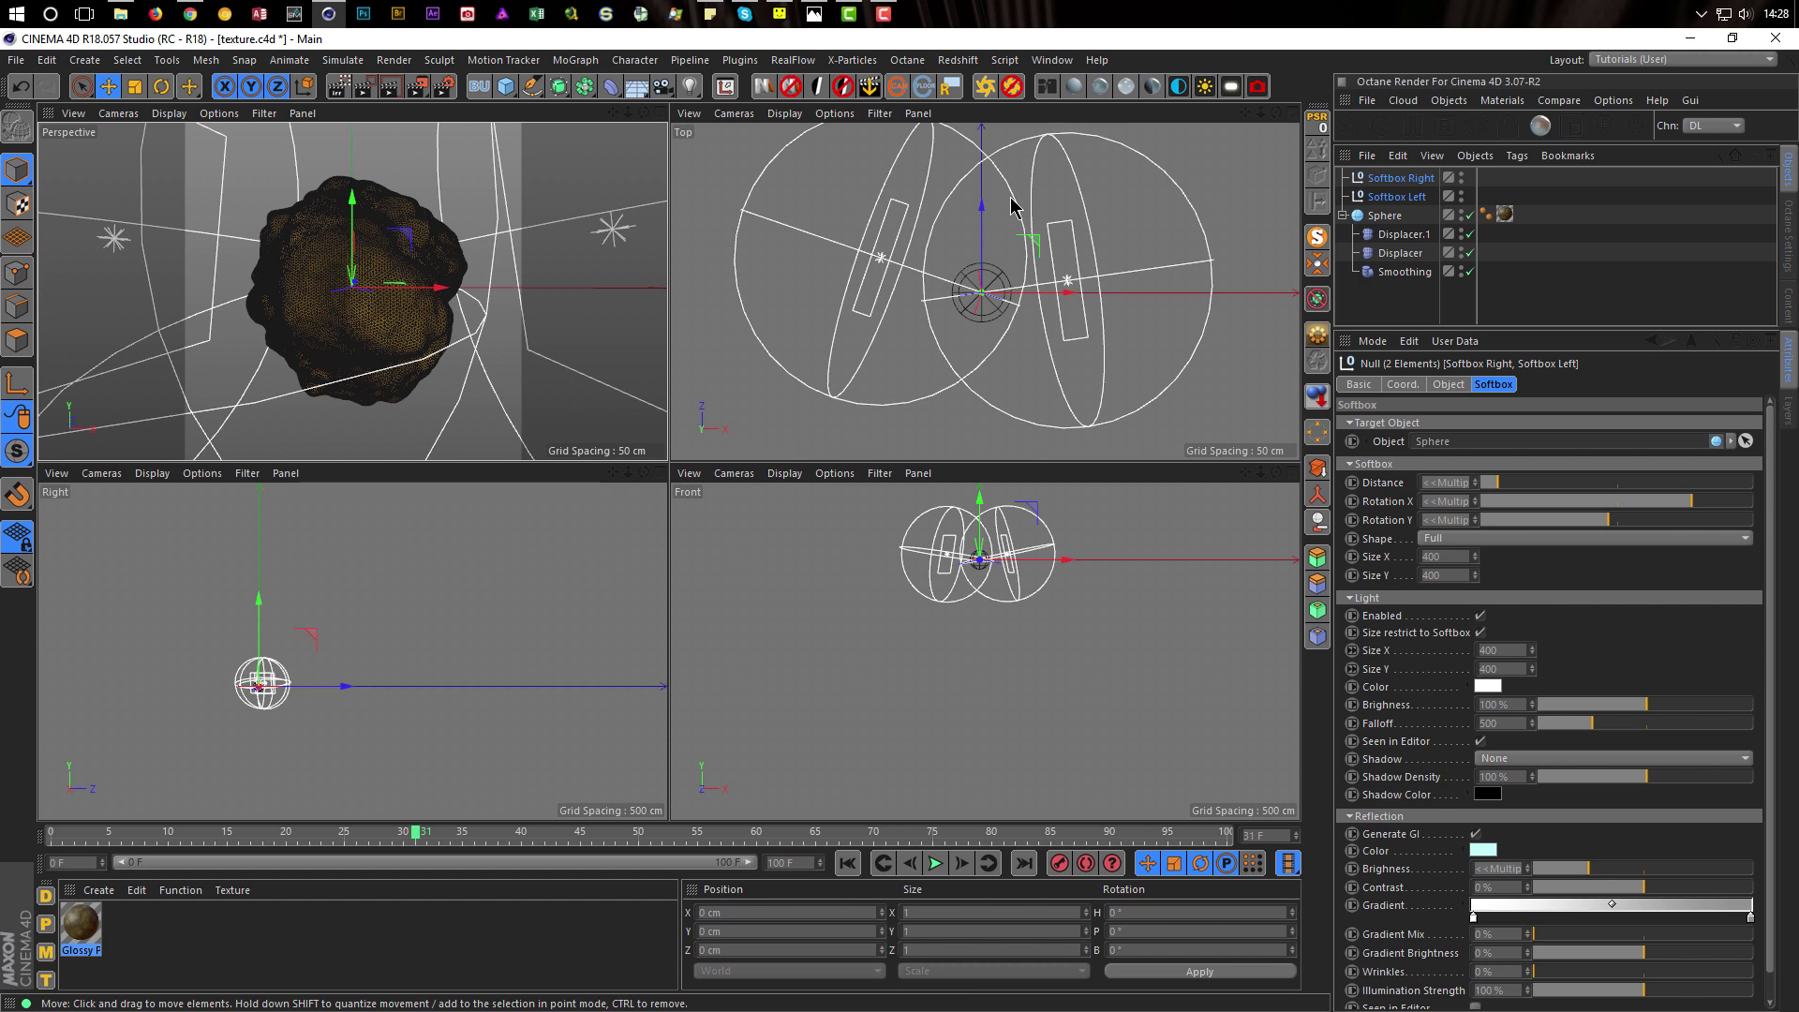
{"action": "left_click", "coordinate": [1405, 180]}
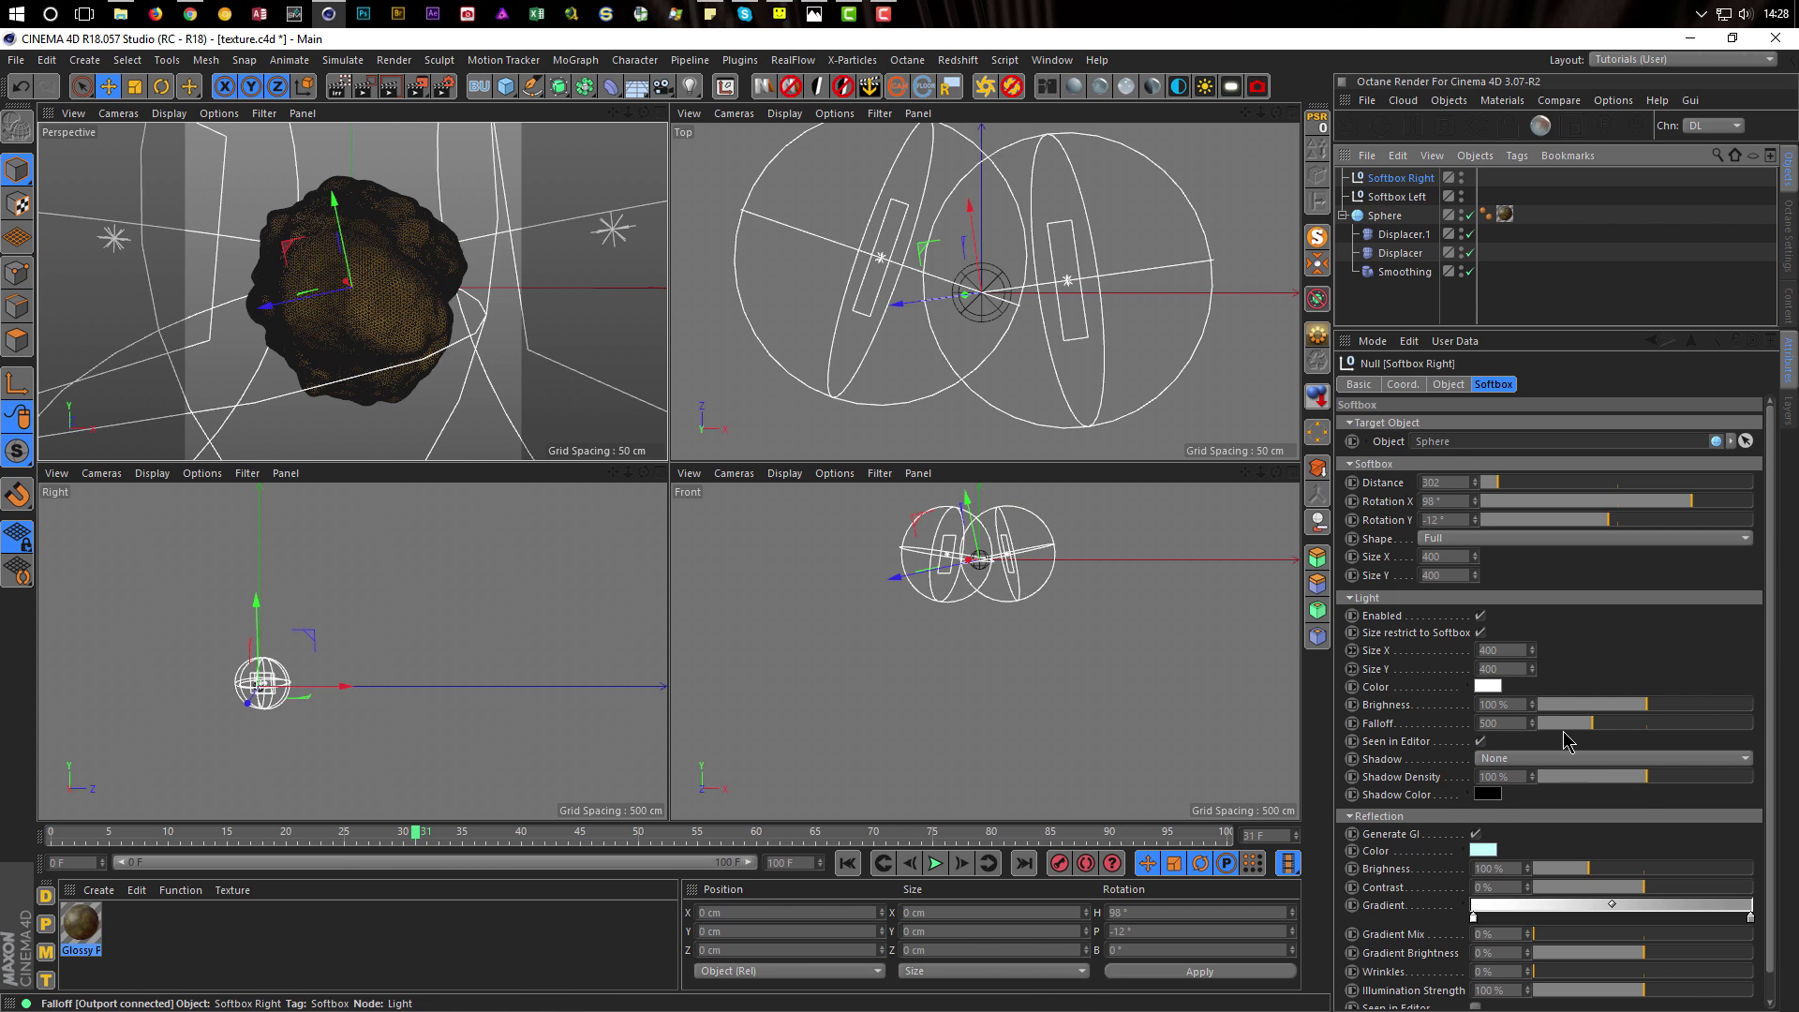
{"action": "left_click_drag", "start_coordinate": [1592, 726], "coordinate": [1575, 727]}
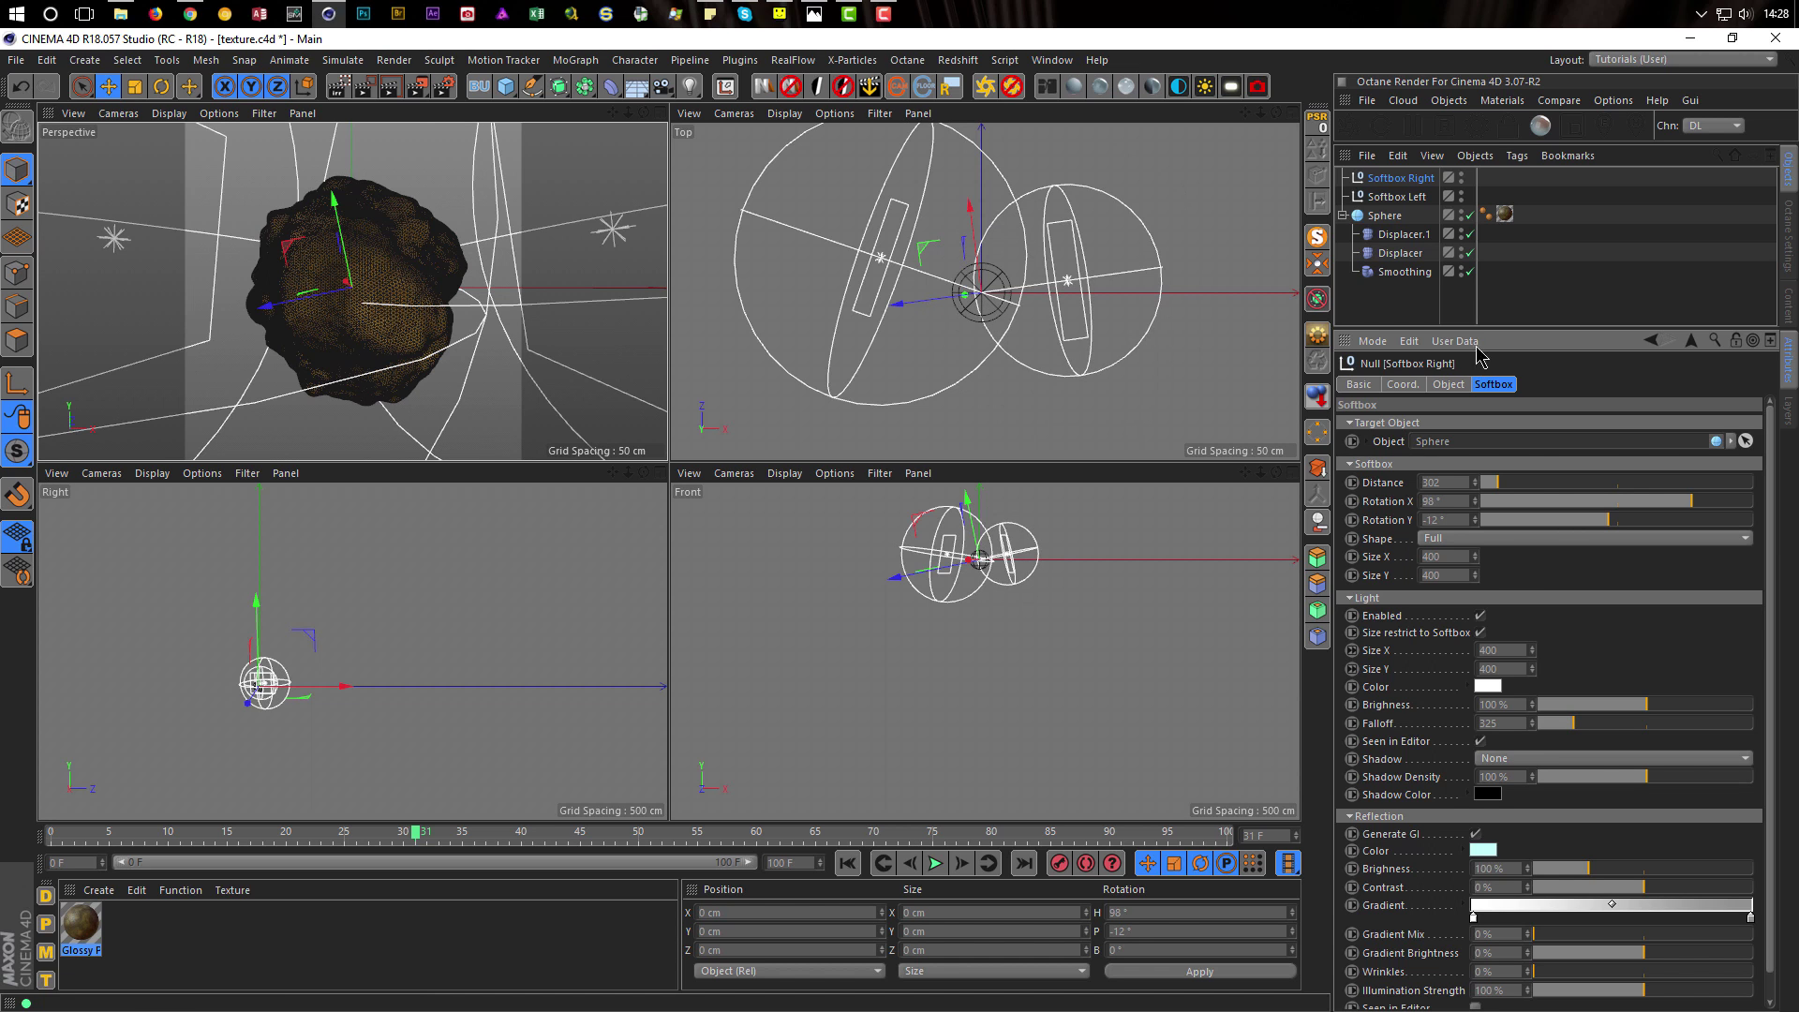
{"action": "left_click", "coordinate": [1401, 196]}
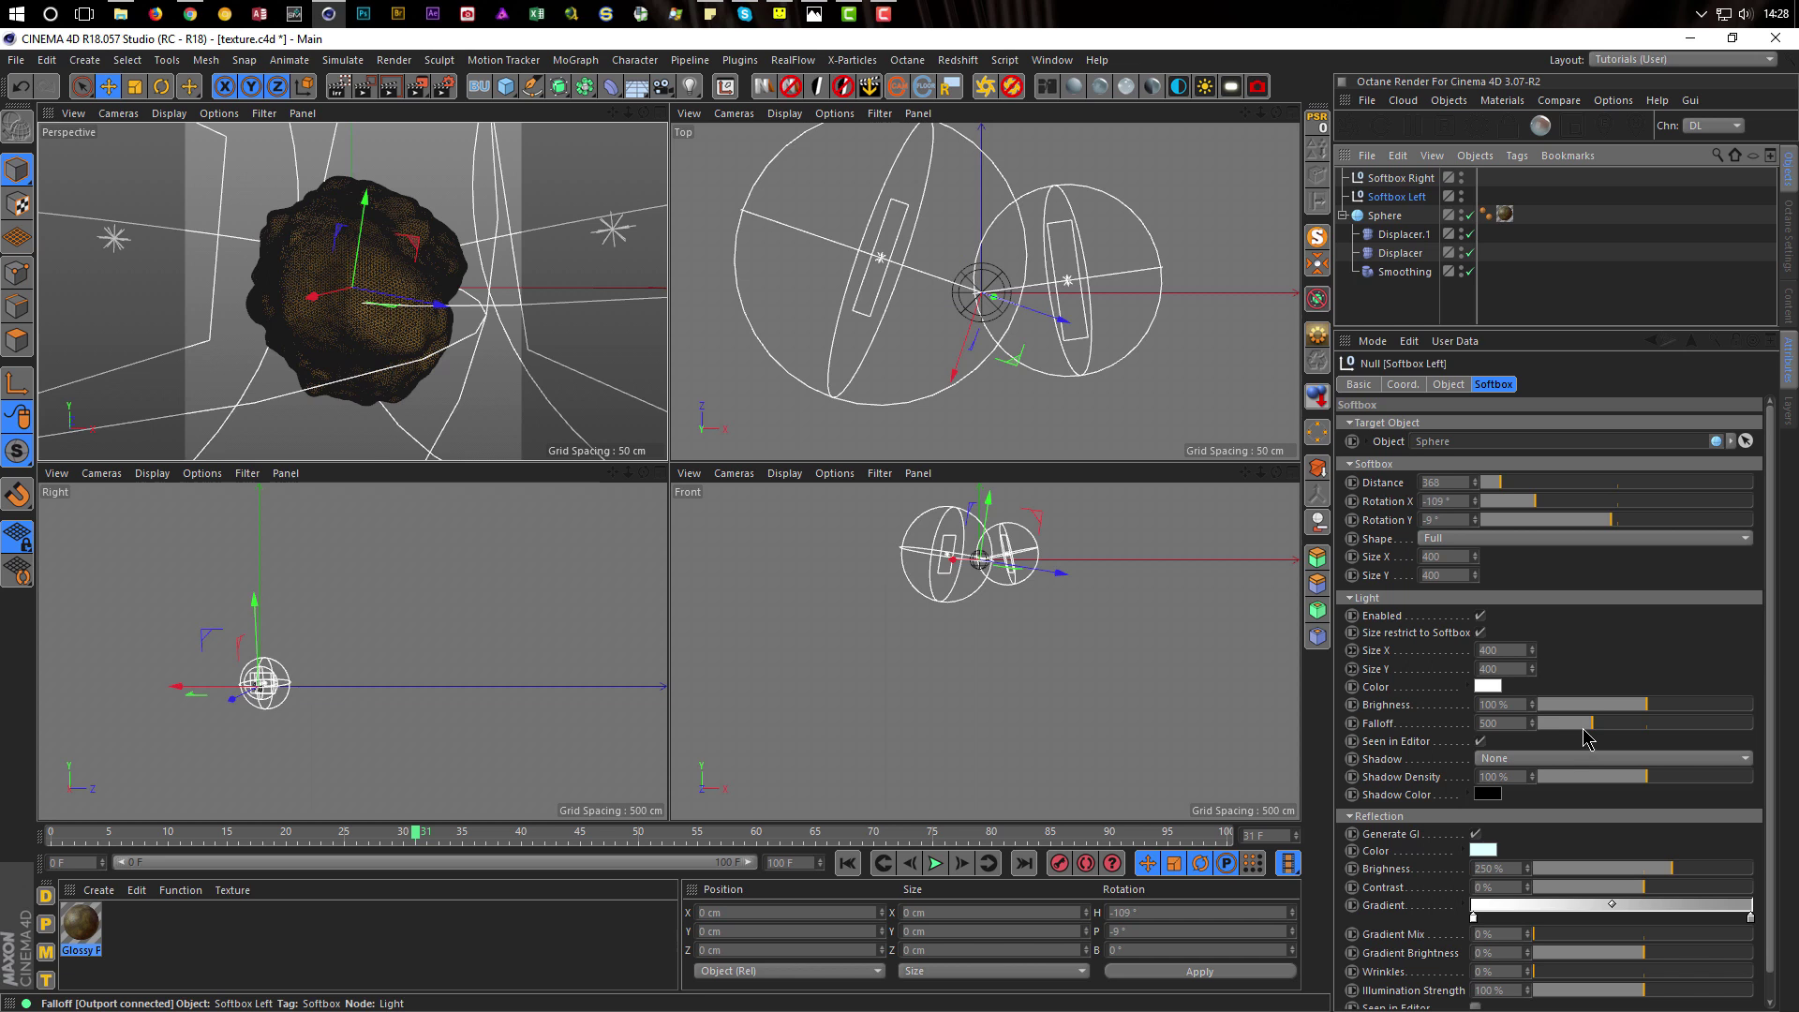
{"action": "left_click_drag", "start_coordinate": [1590, 729], "coordinate": [1582, 734]}
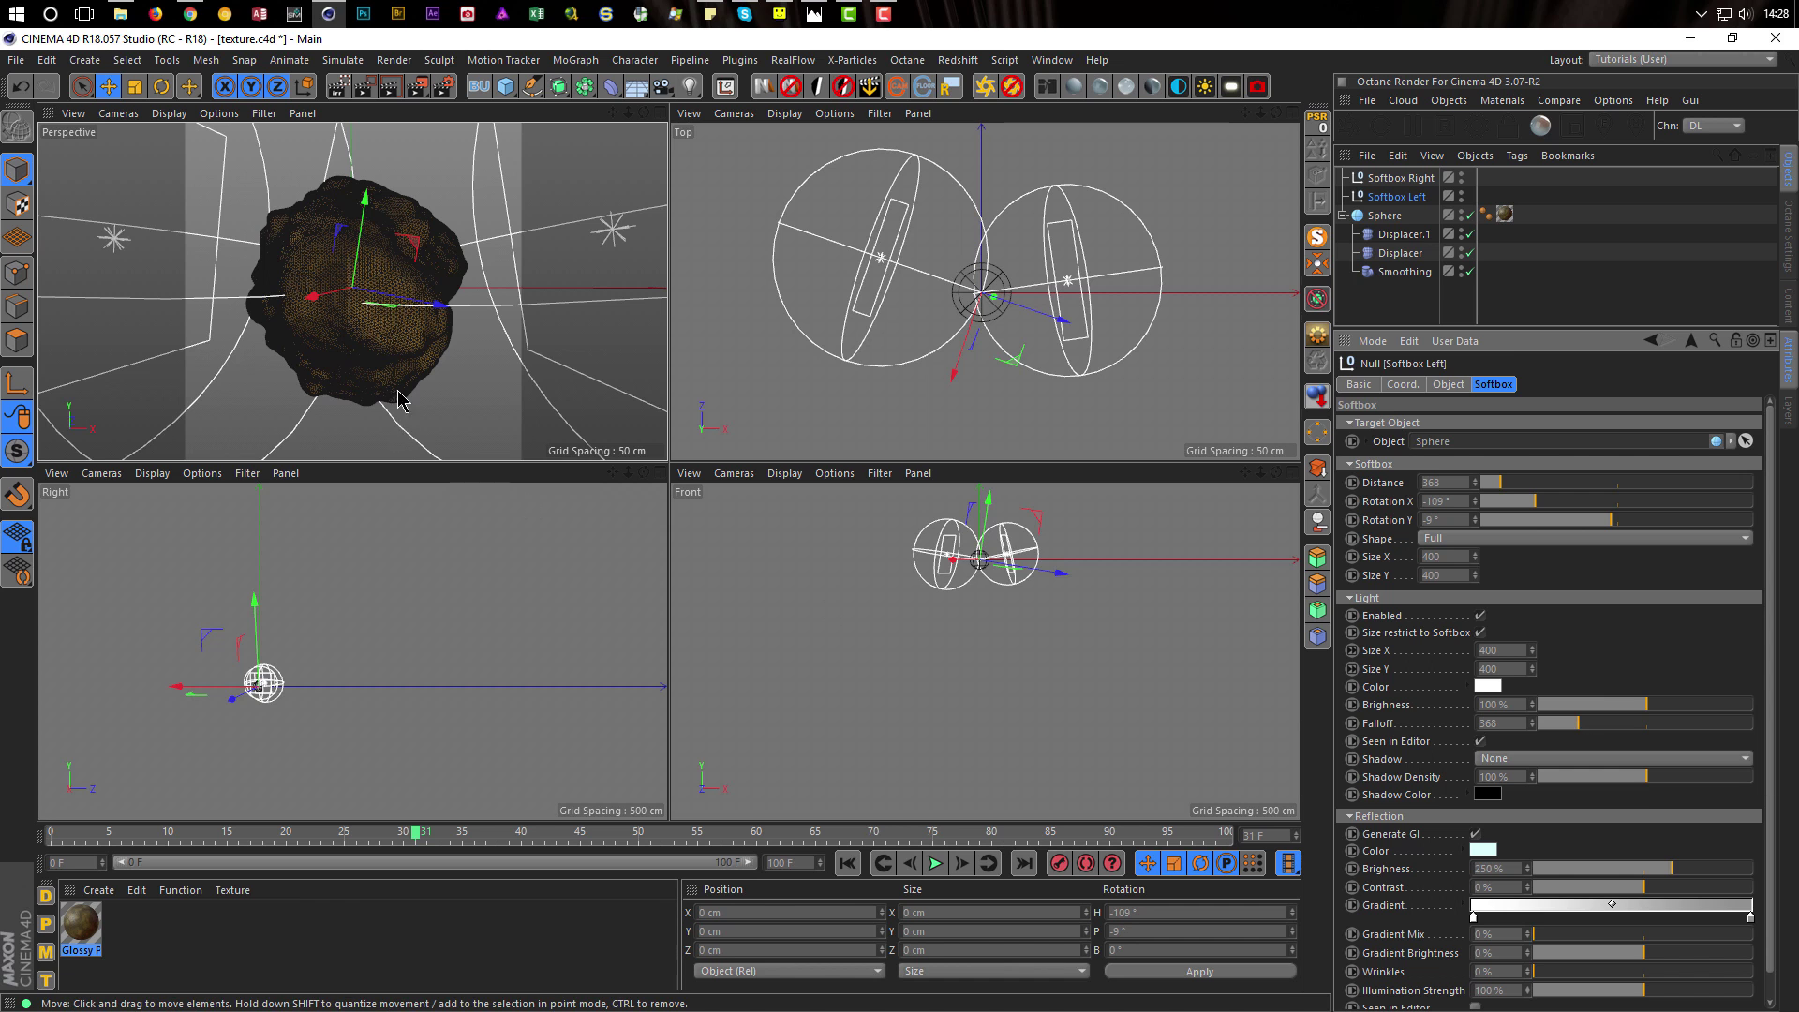
Add an area light to the scene in the perspective view
{"action": "middle_click", "coordinate": [622, 430]}
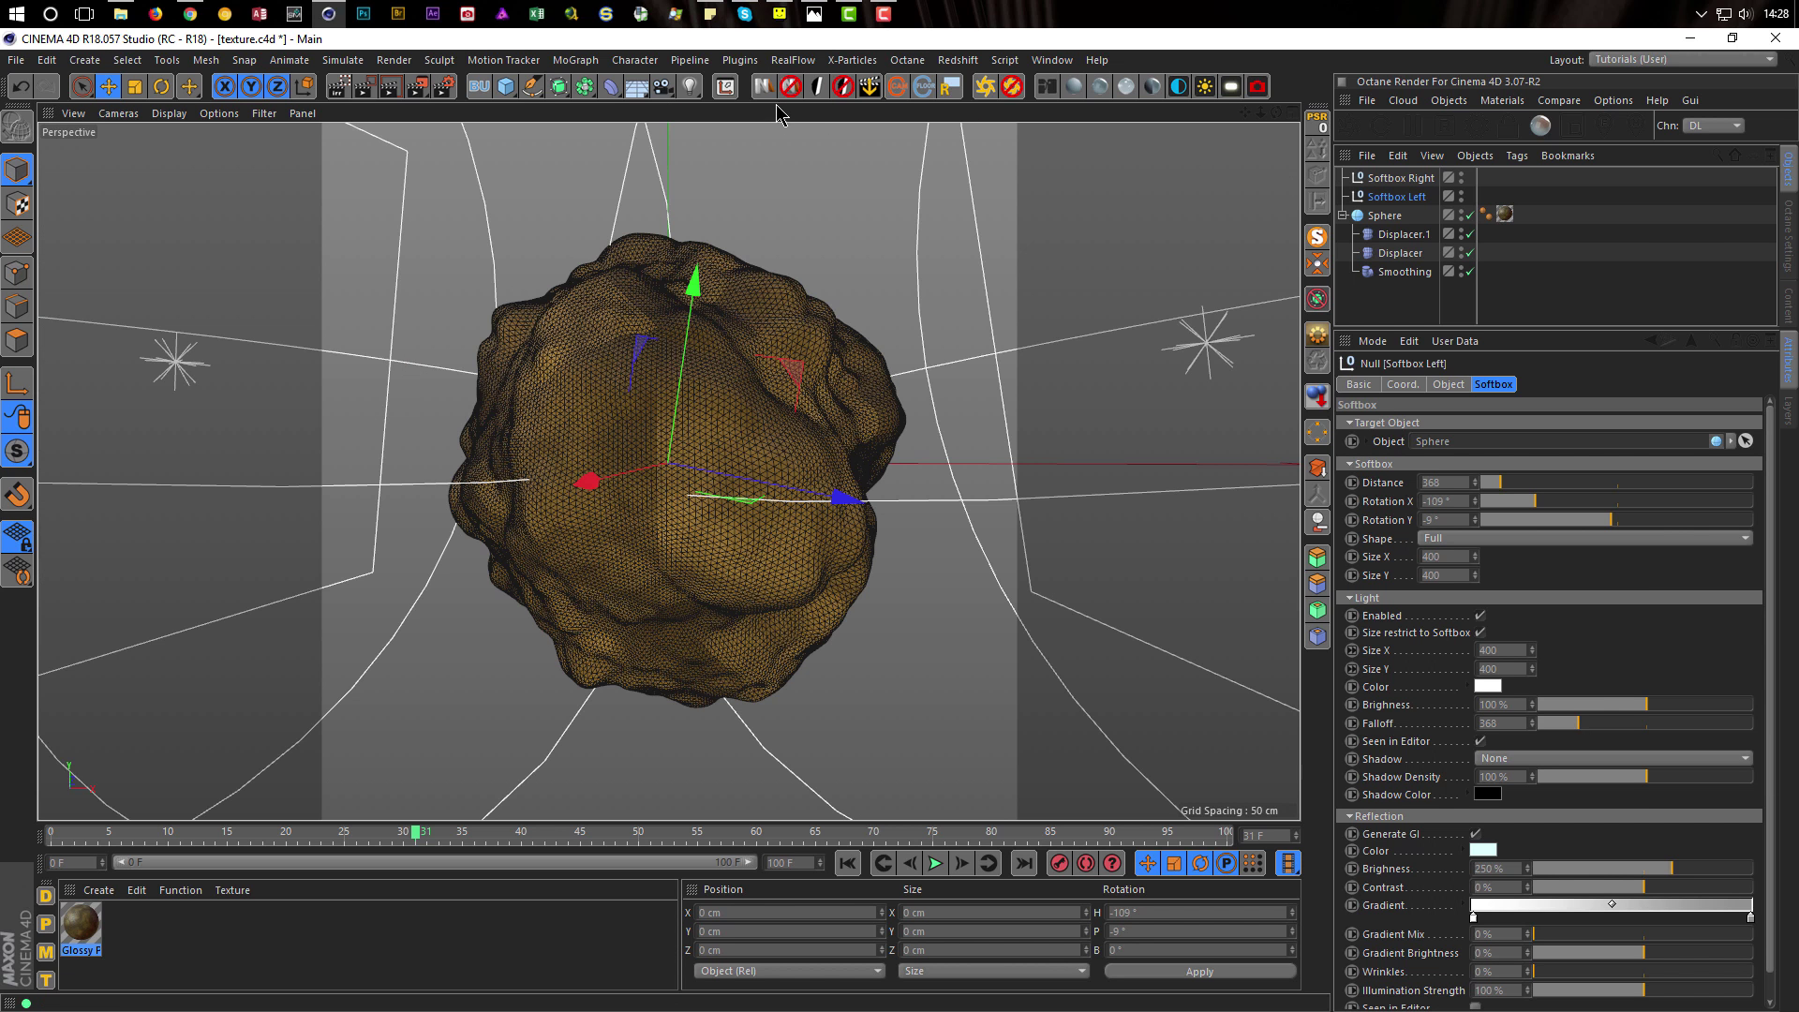
{"action": "left_click", "coordinate": [690, 87]}
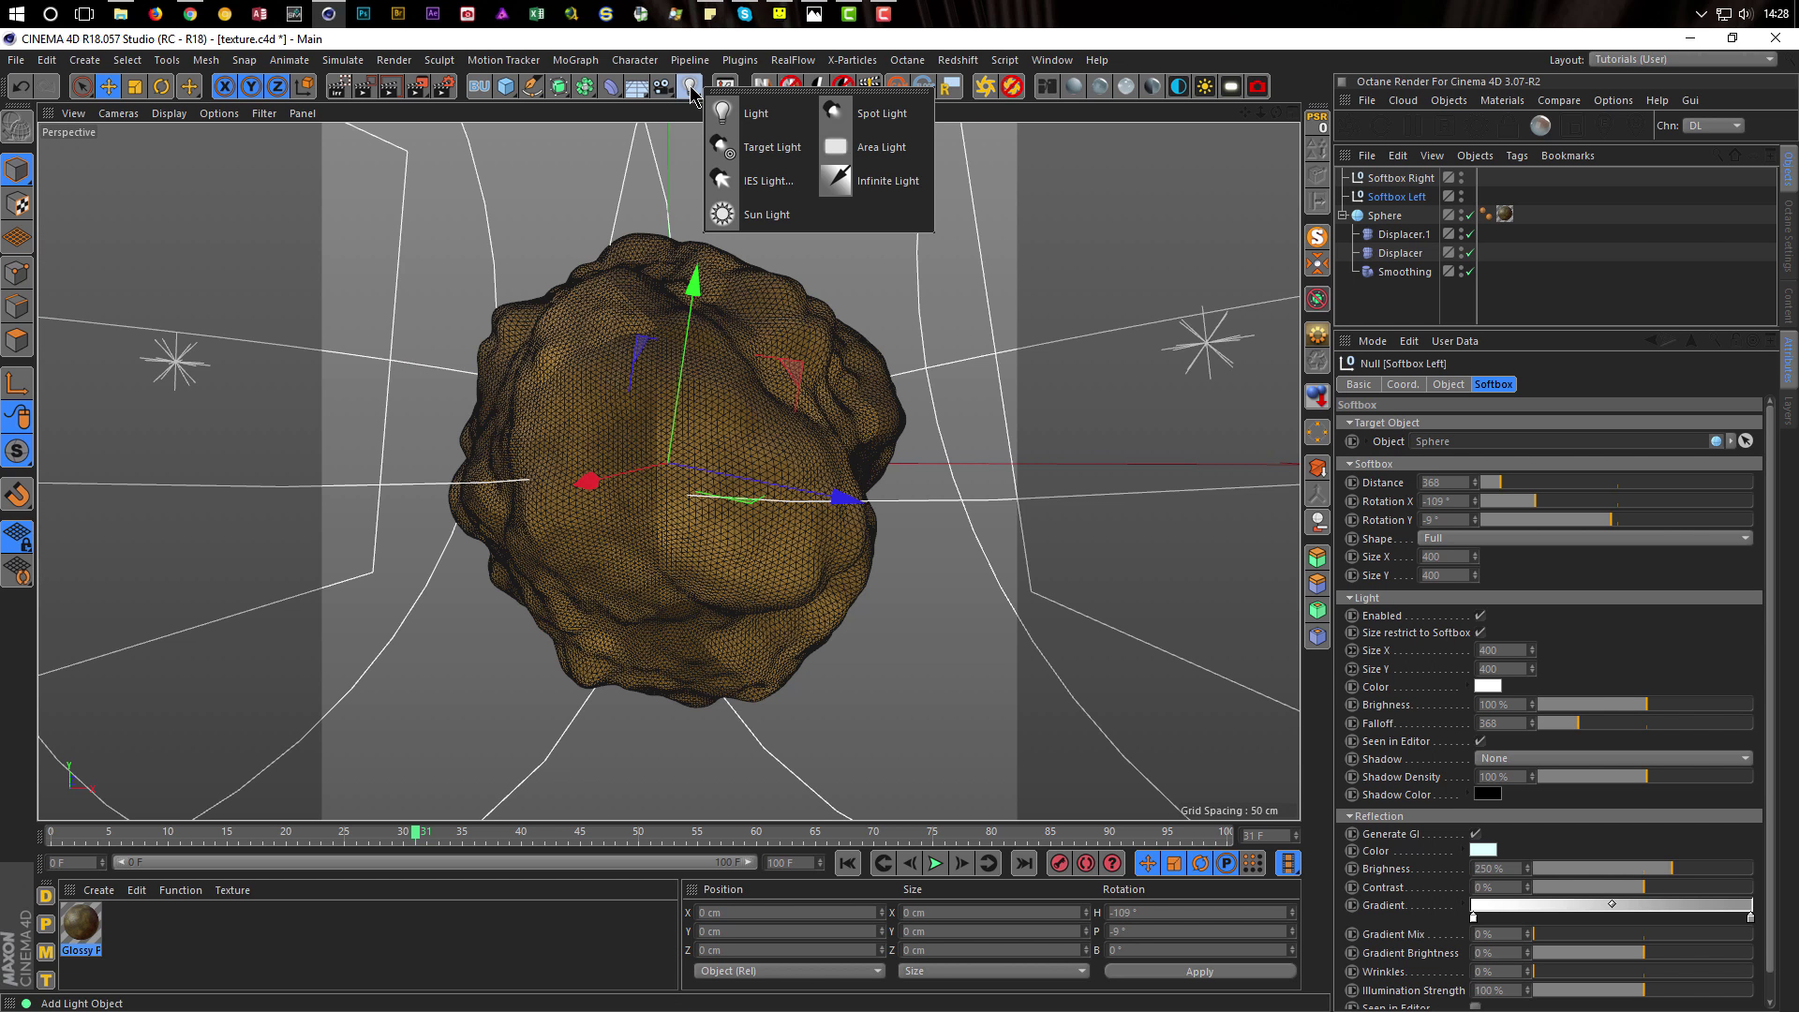
{"action": "left_click", "coordinate": [857, 146]}
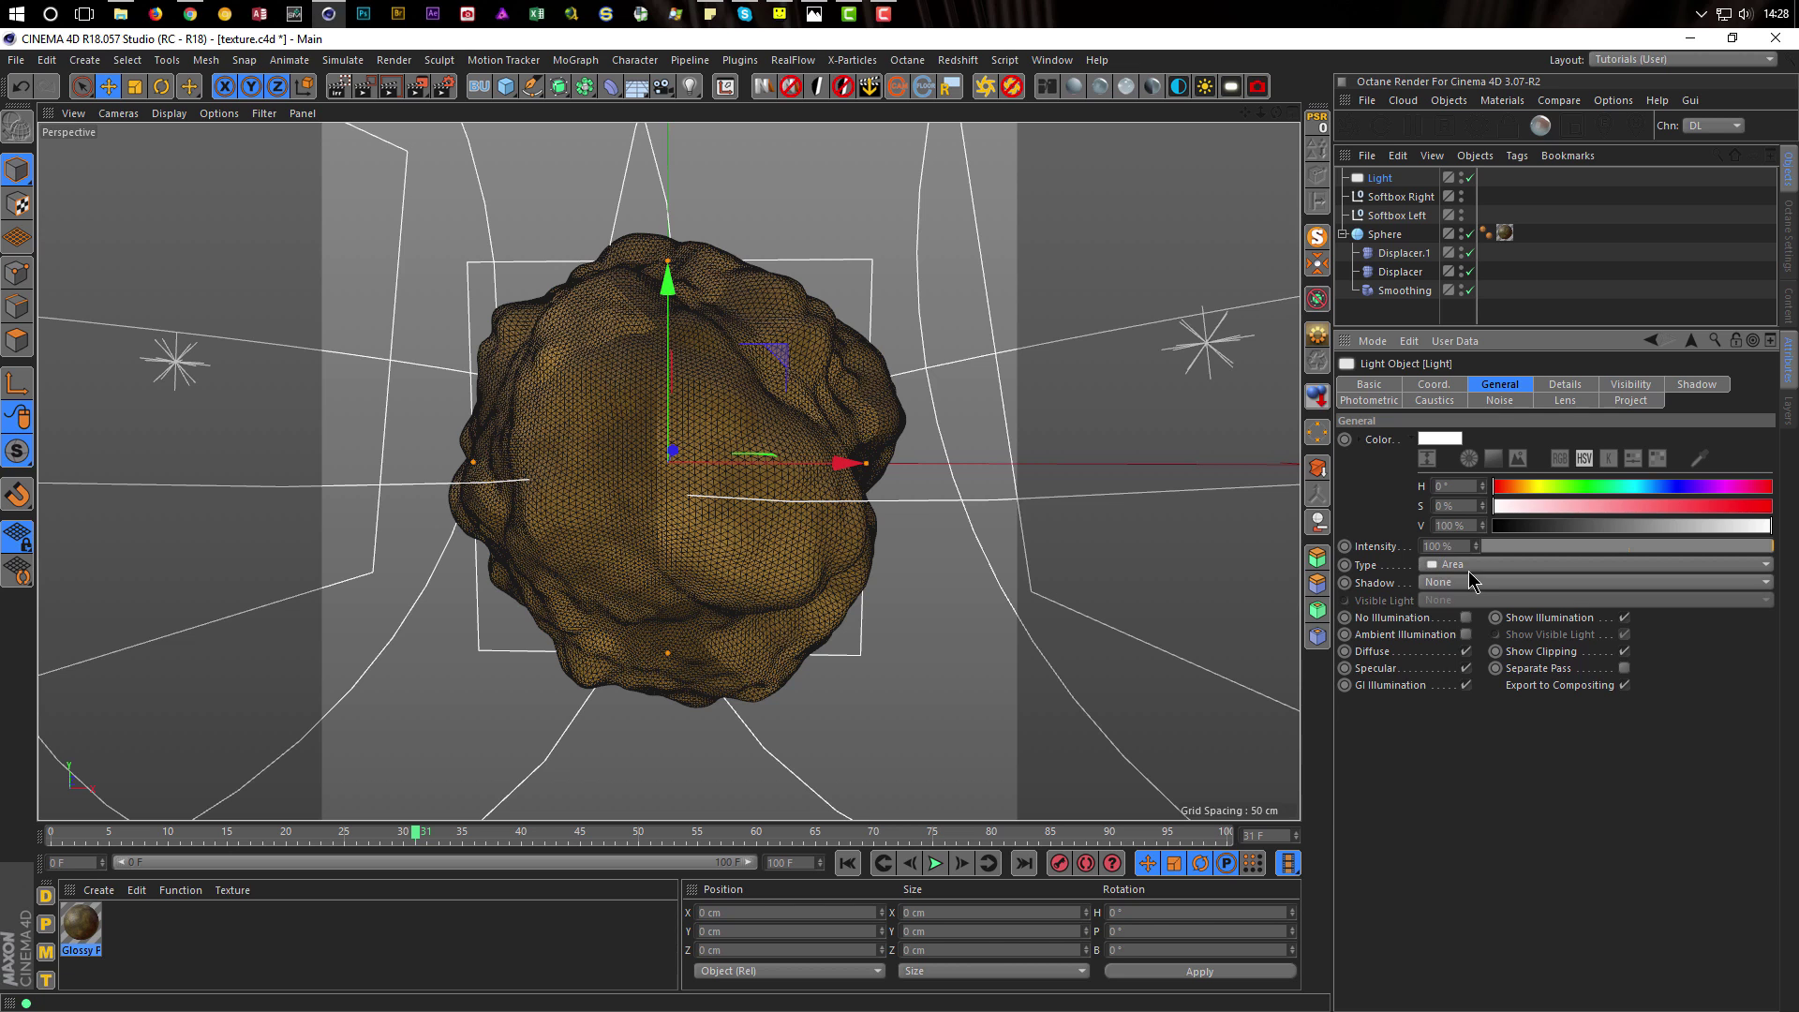
Set the area light's falloff to Inverse Square (Physically Accurate)
{"action": "left_click", "coordinate": [1561, 386]}
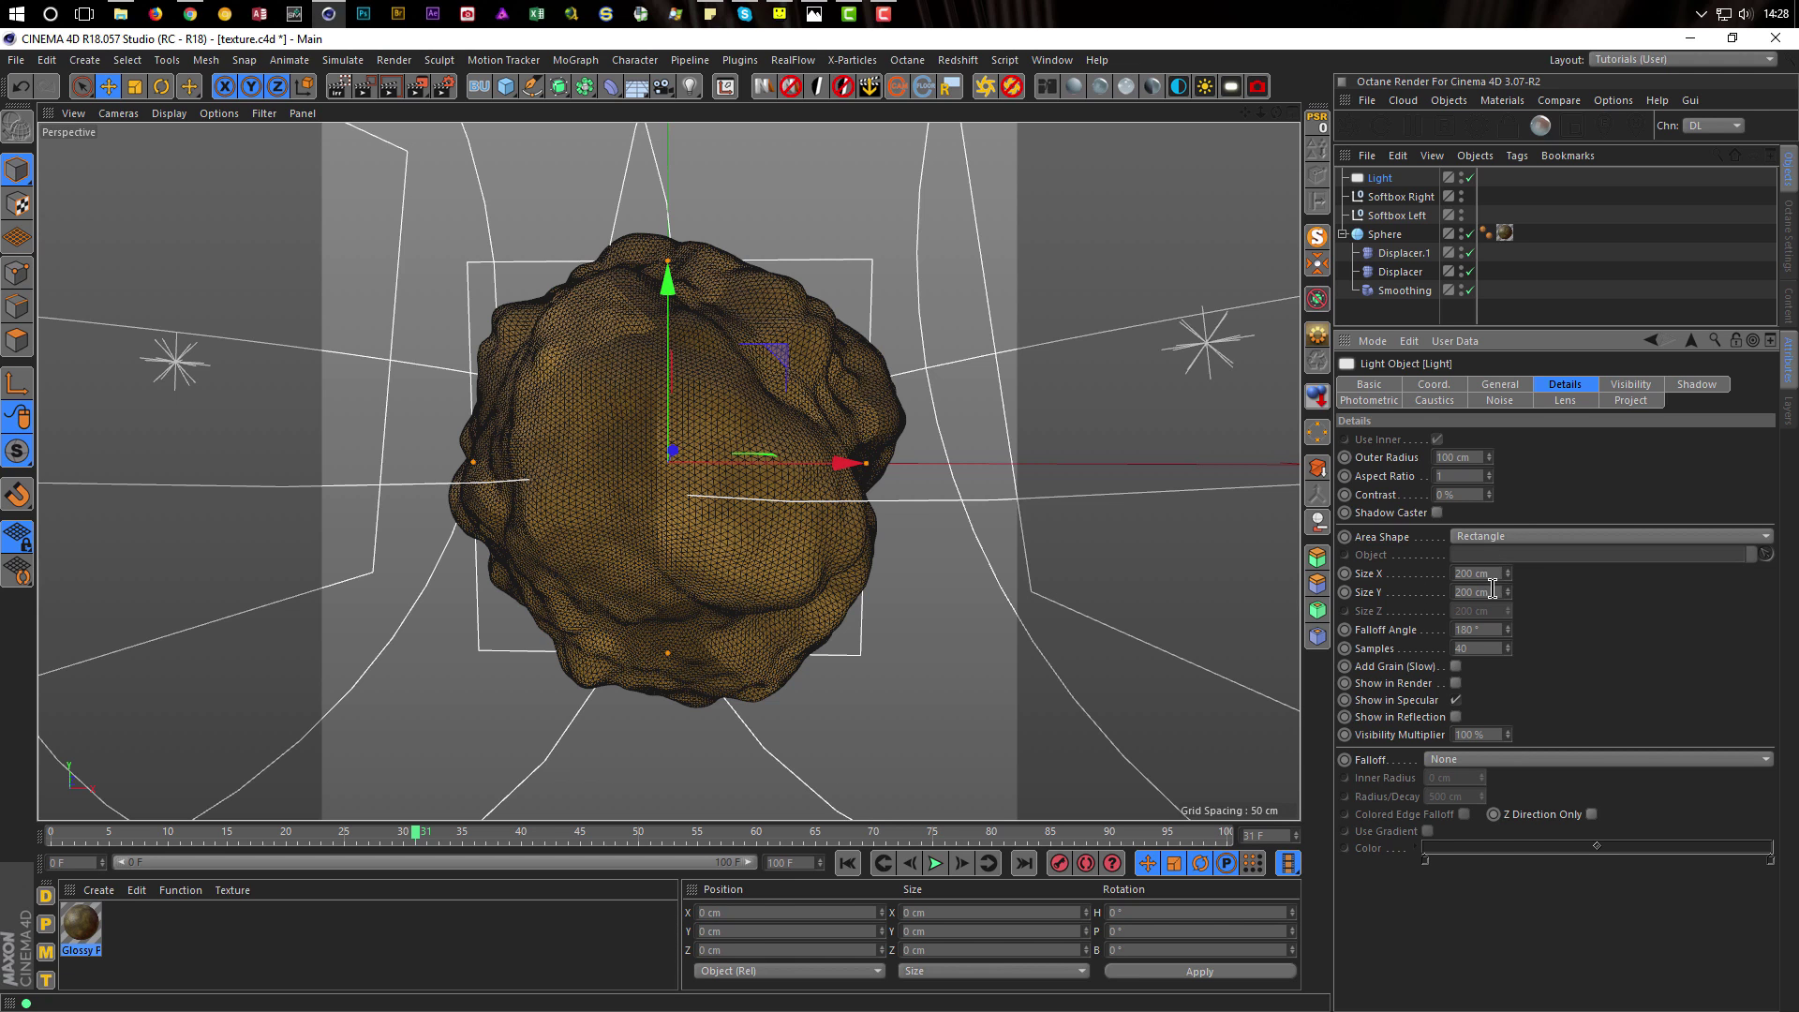
{"action": "left_click", "coordinate": [1627, 386]}
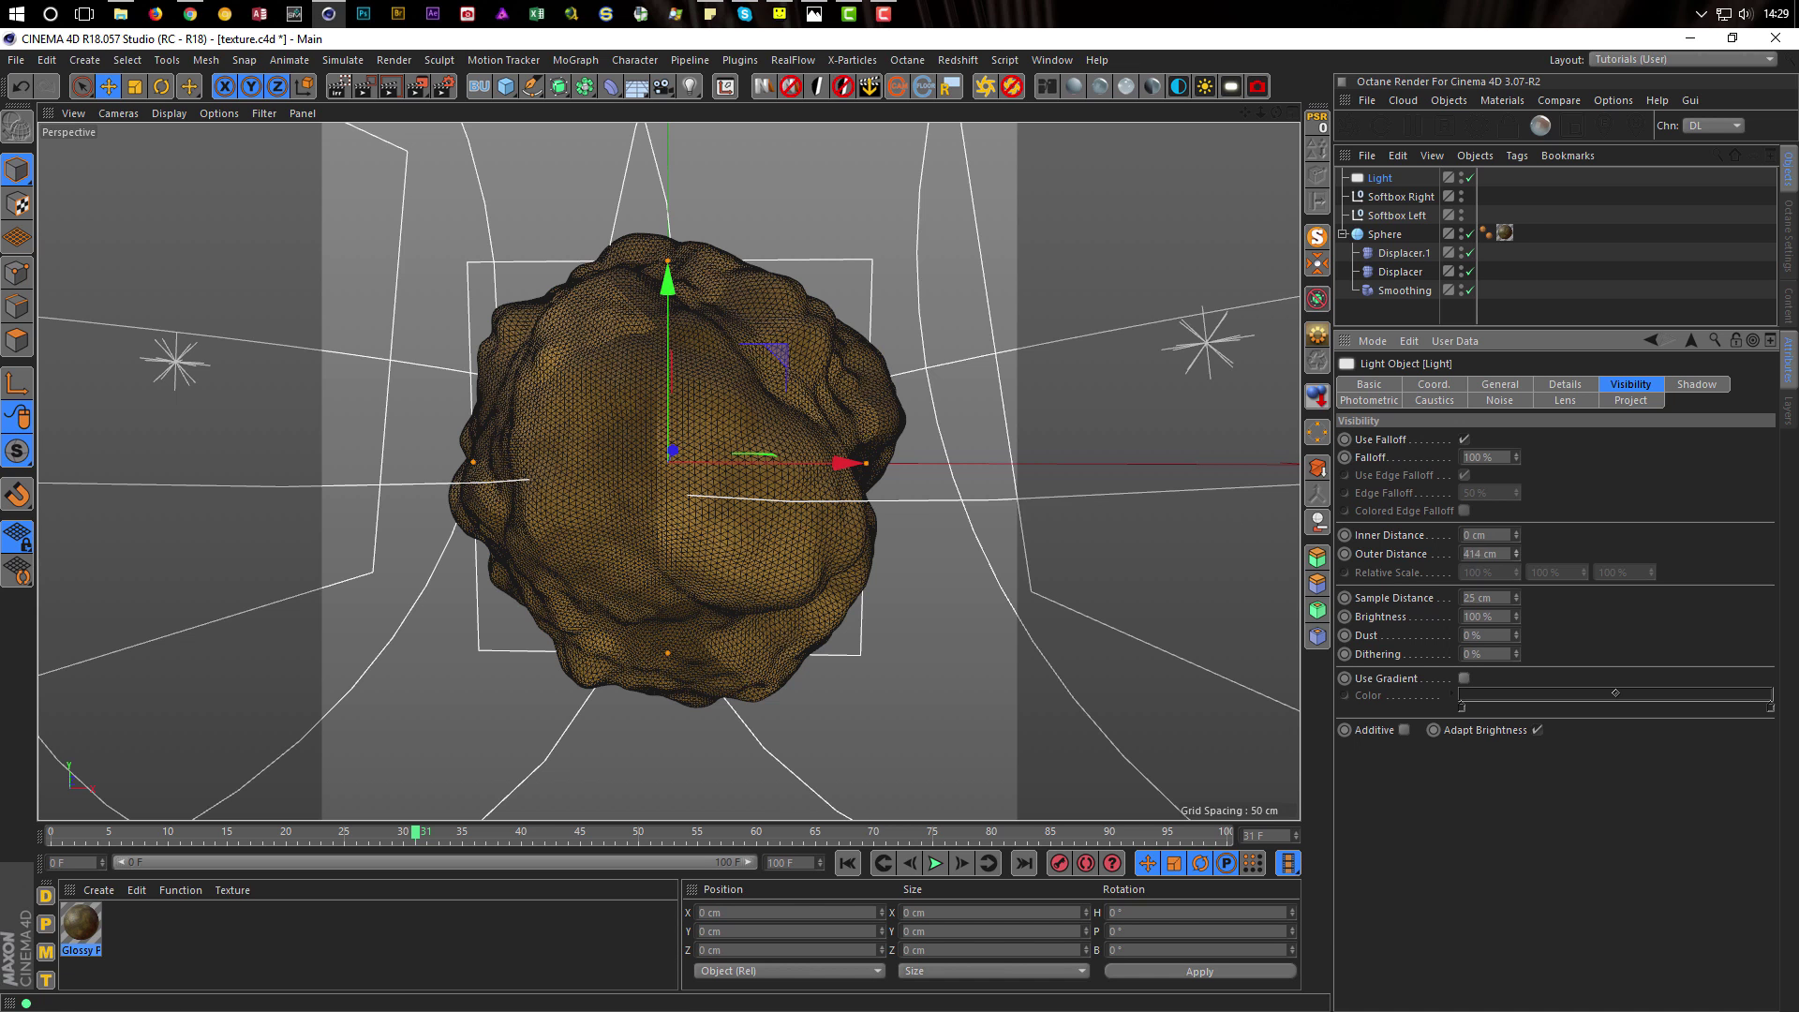
{"action": "middle_click", "coordinate": [1000, 441]}
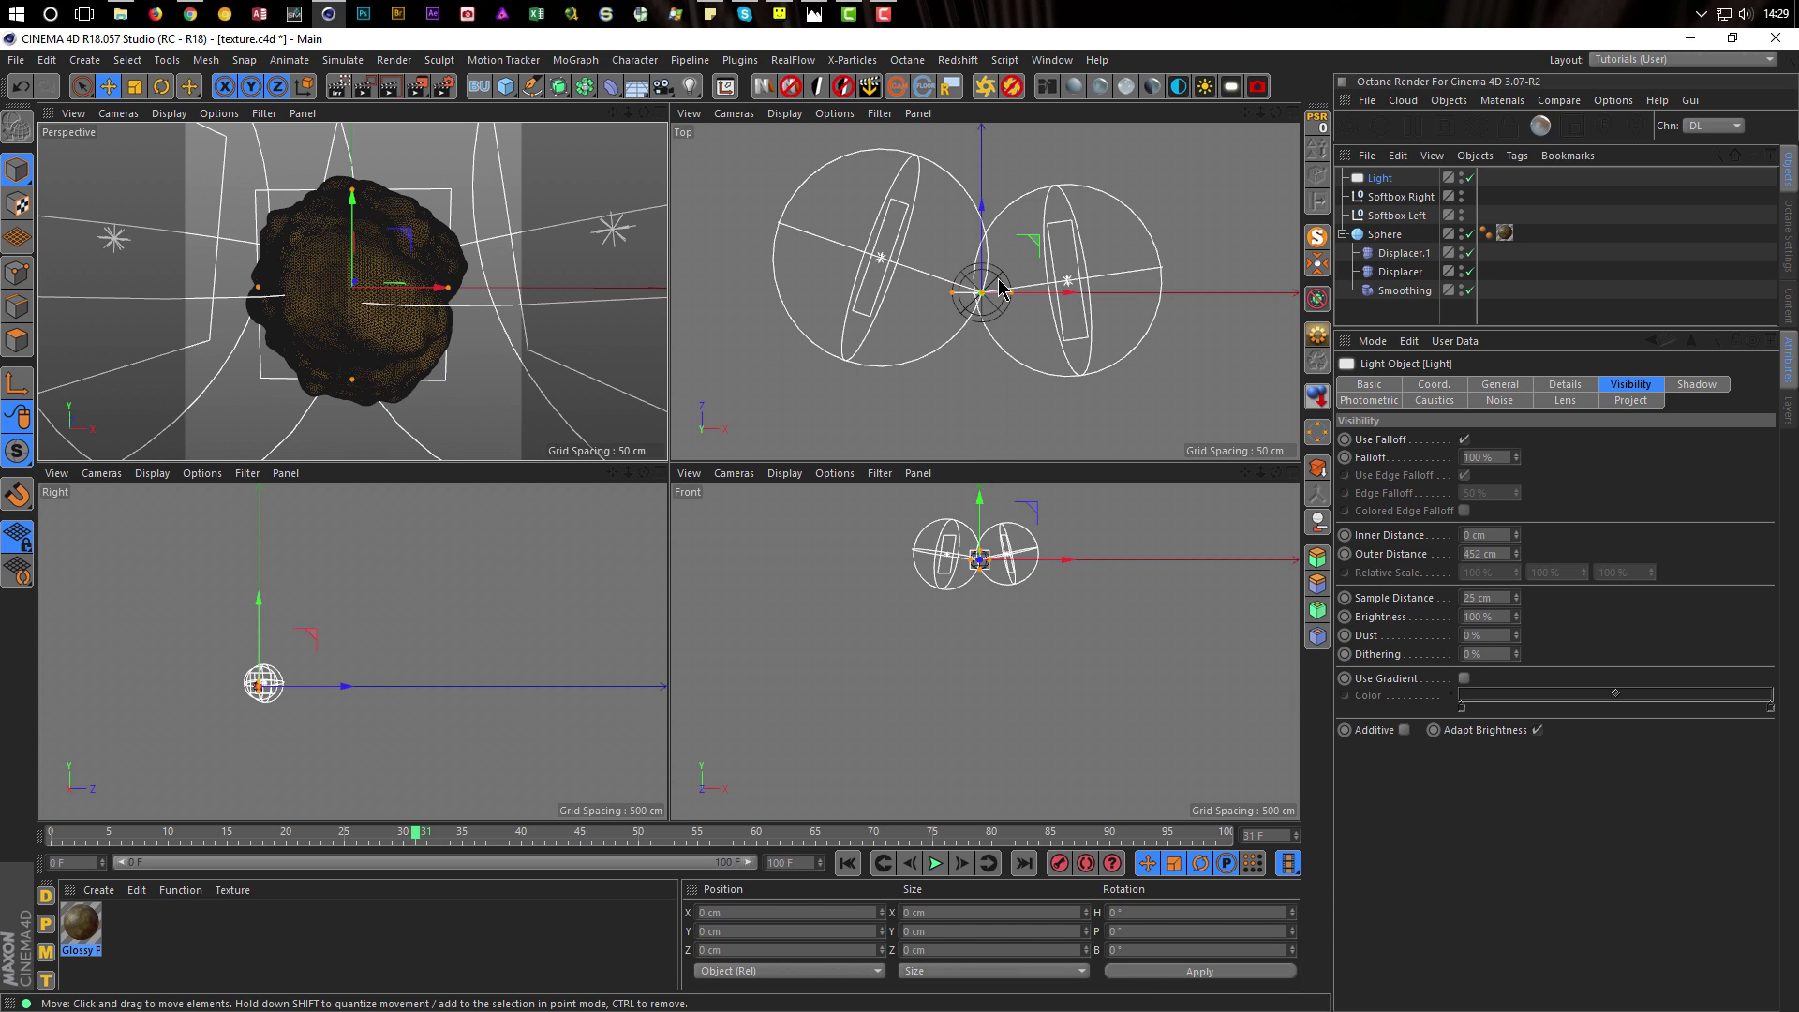
{"action": "scroll", "coordinate": [983, 282], "scroll_direction": "down", "scroll_amount": 1}
{"action": "middle_click_drag", "start_coordinate": [978, 288], "coordinate": [946, 393], "text": "alt"}
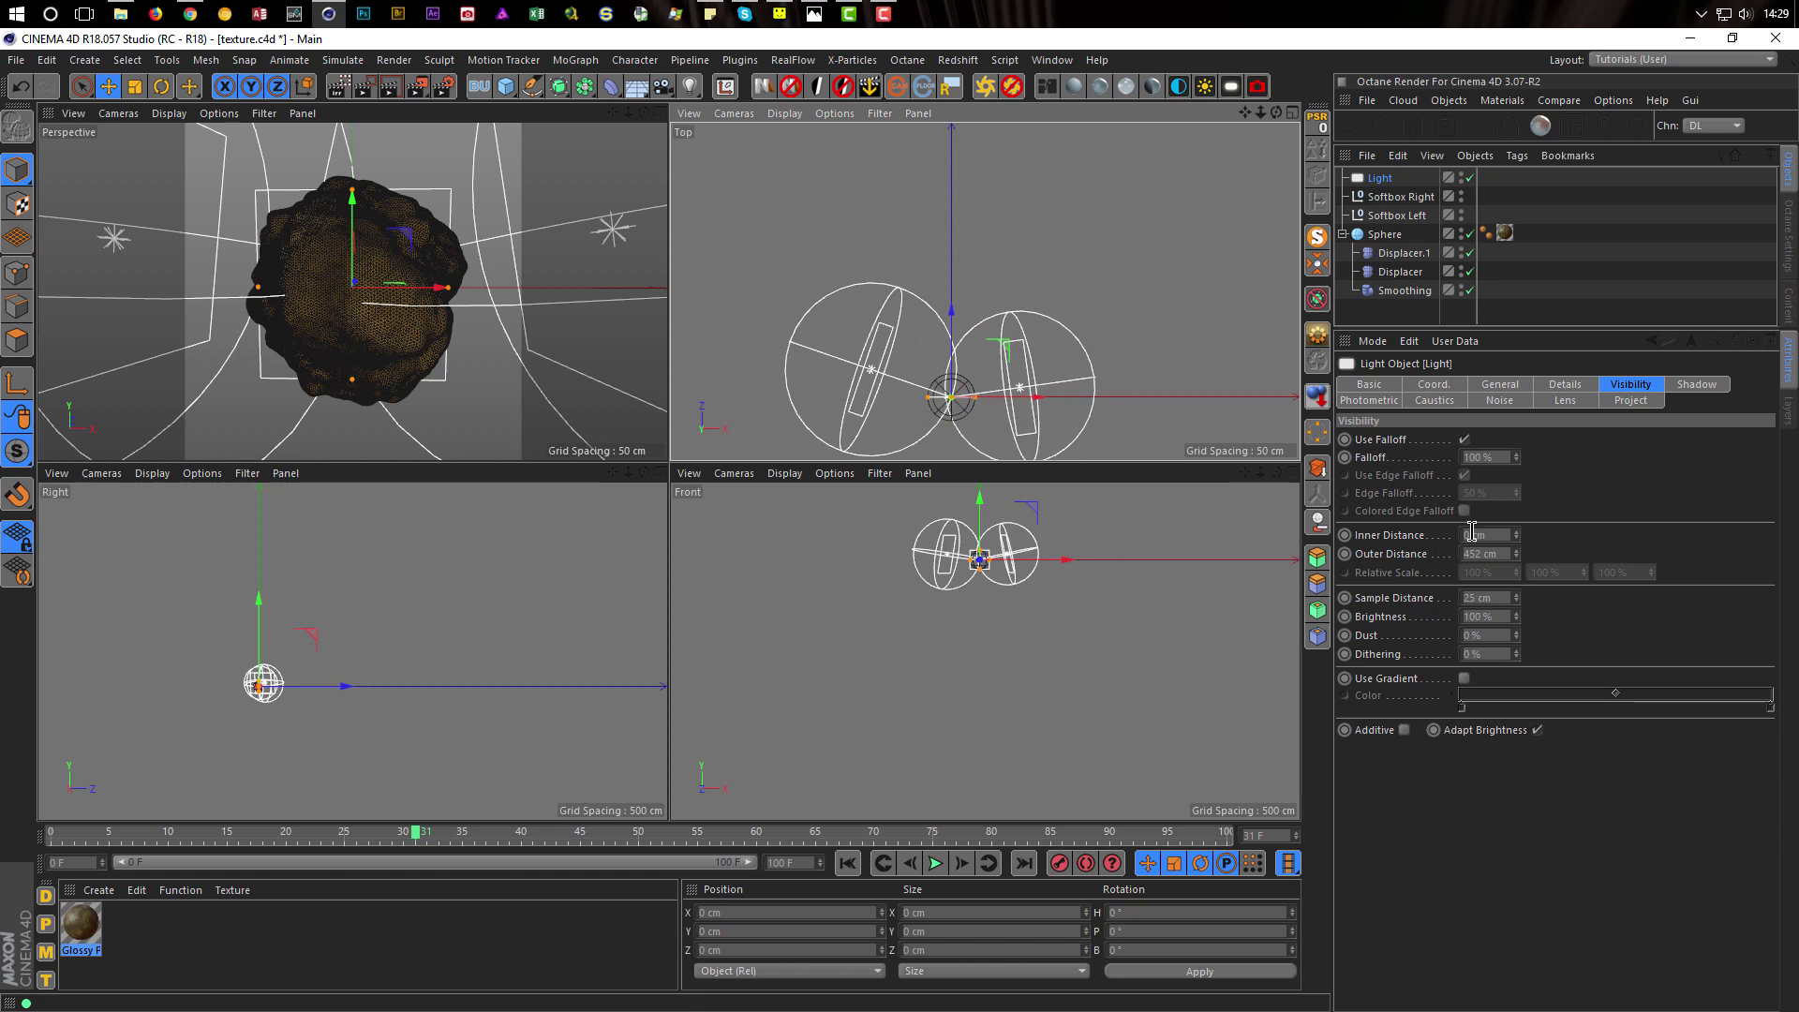
{"action": "left_click", "coordinate": [1561, 385]}
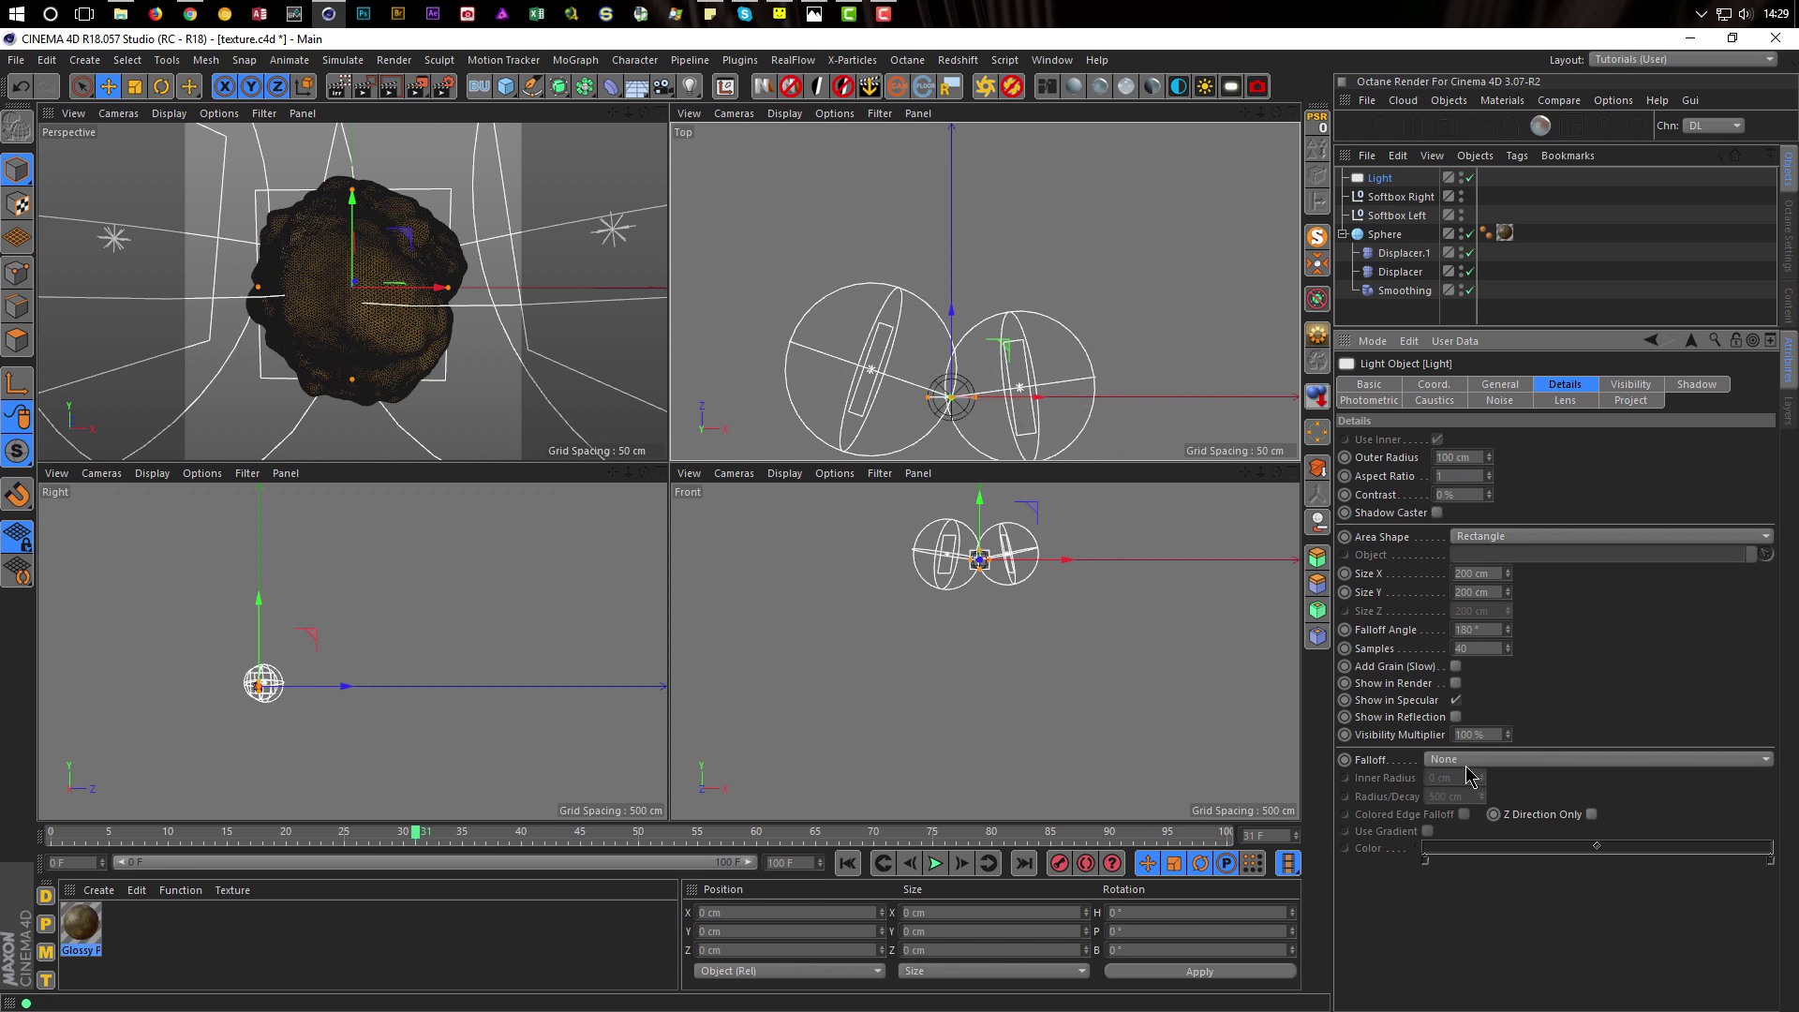
{"action": "left_click", "coordinate": [1455, 761]}
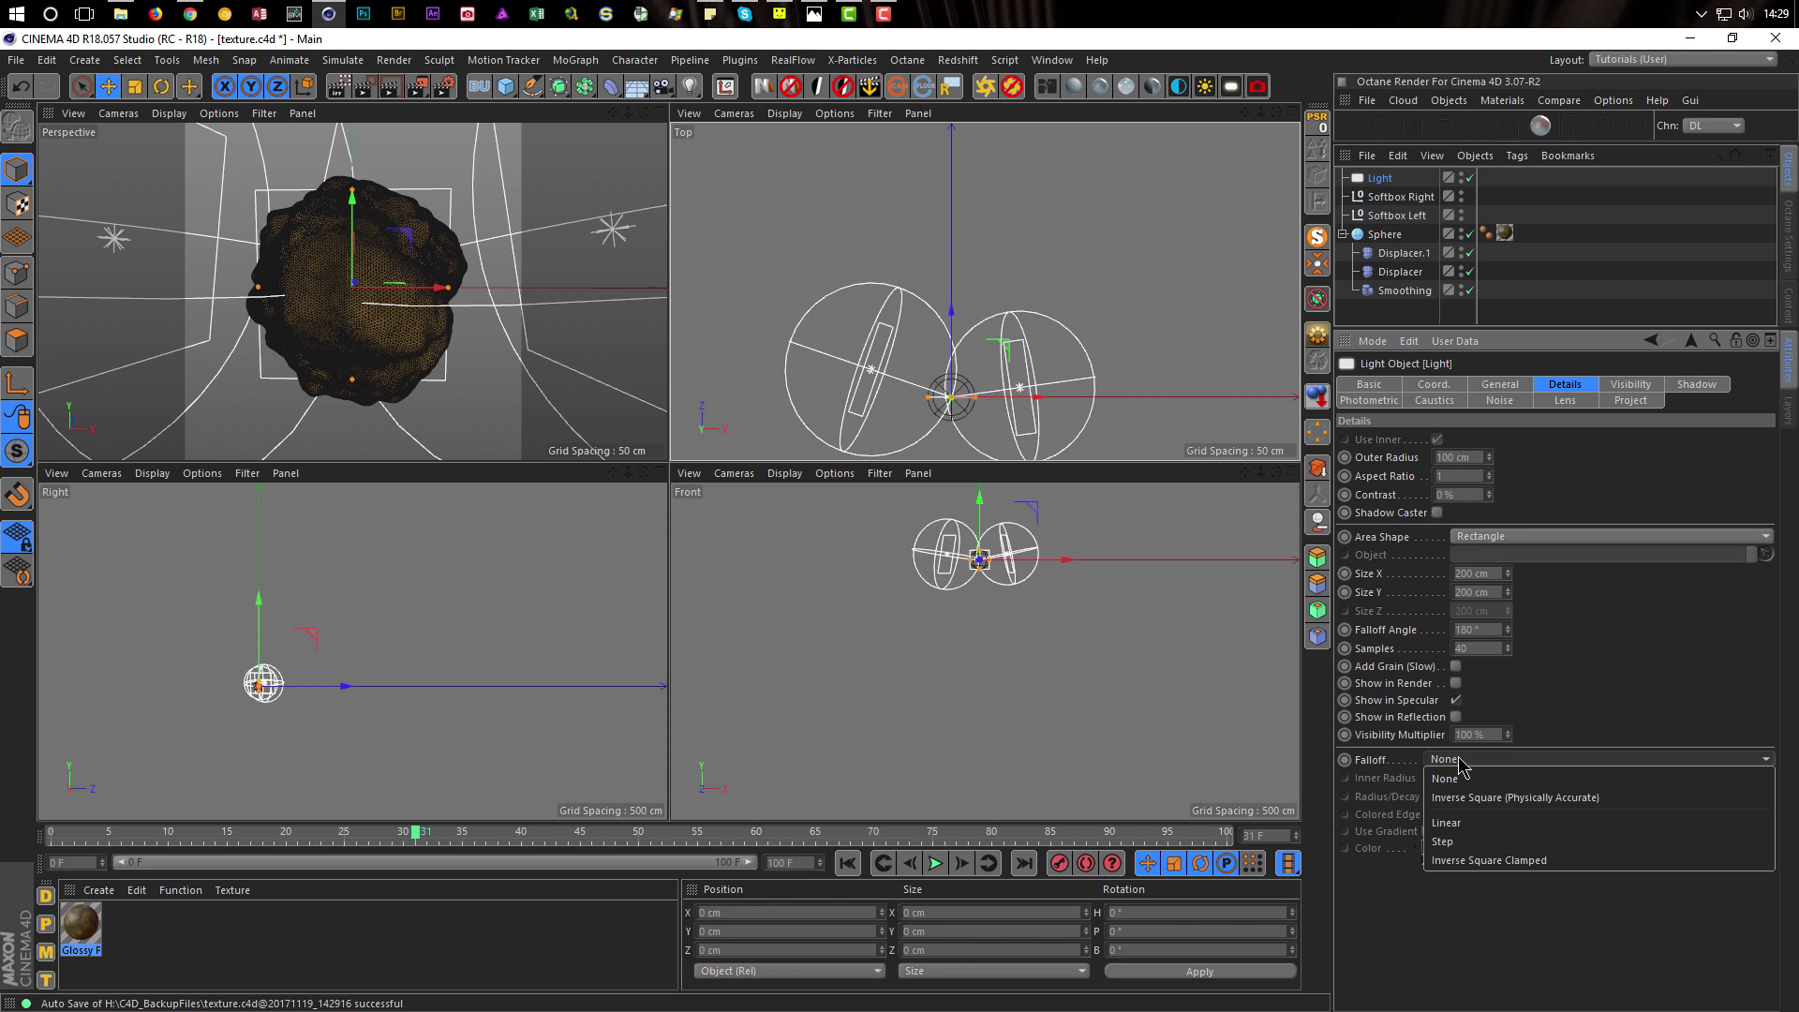
{"action": "left_click", "coordinate": [1511, 798]}
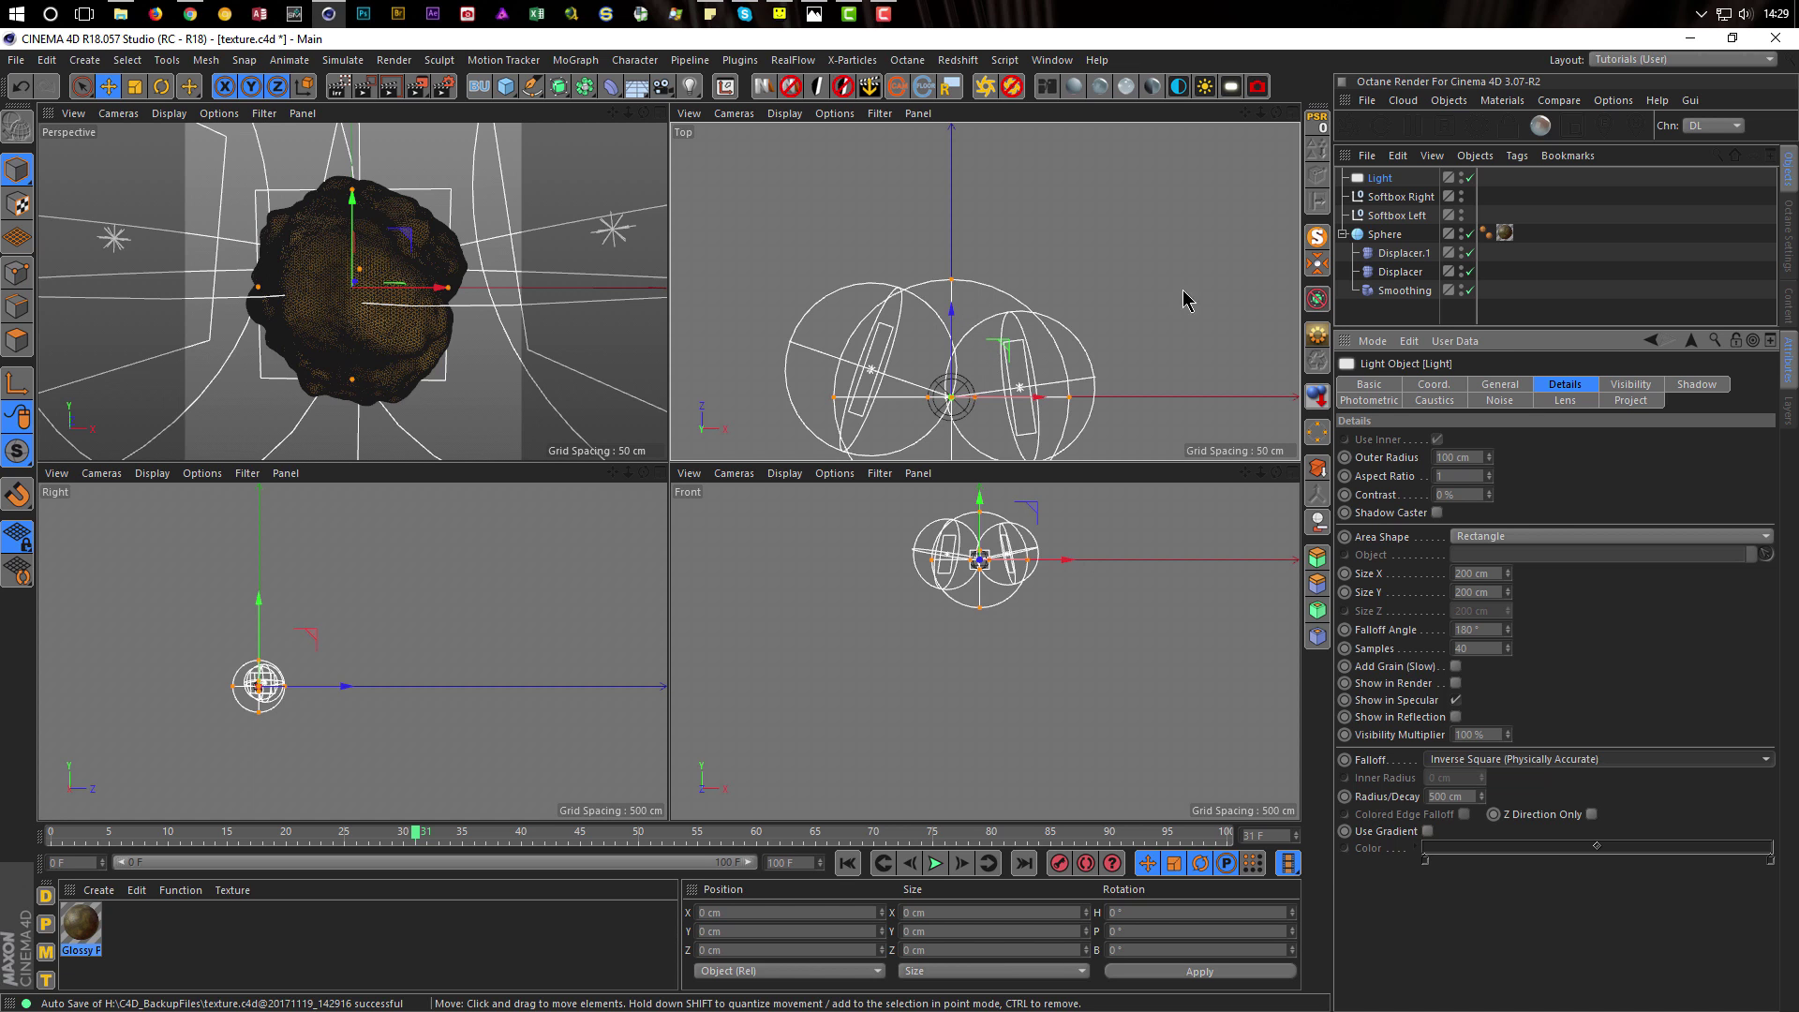
Move the area light behind the sphere to about 573 cm along Z and reduce its falloff radius to 299 cm
{"action": "left_click_drag", "start_coordinate": [958, 320], "coordinate": [957, 182]}
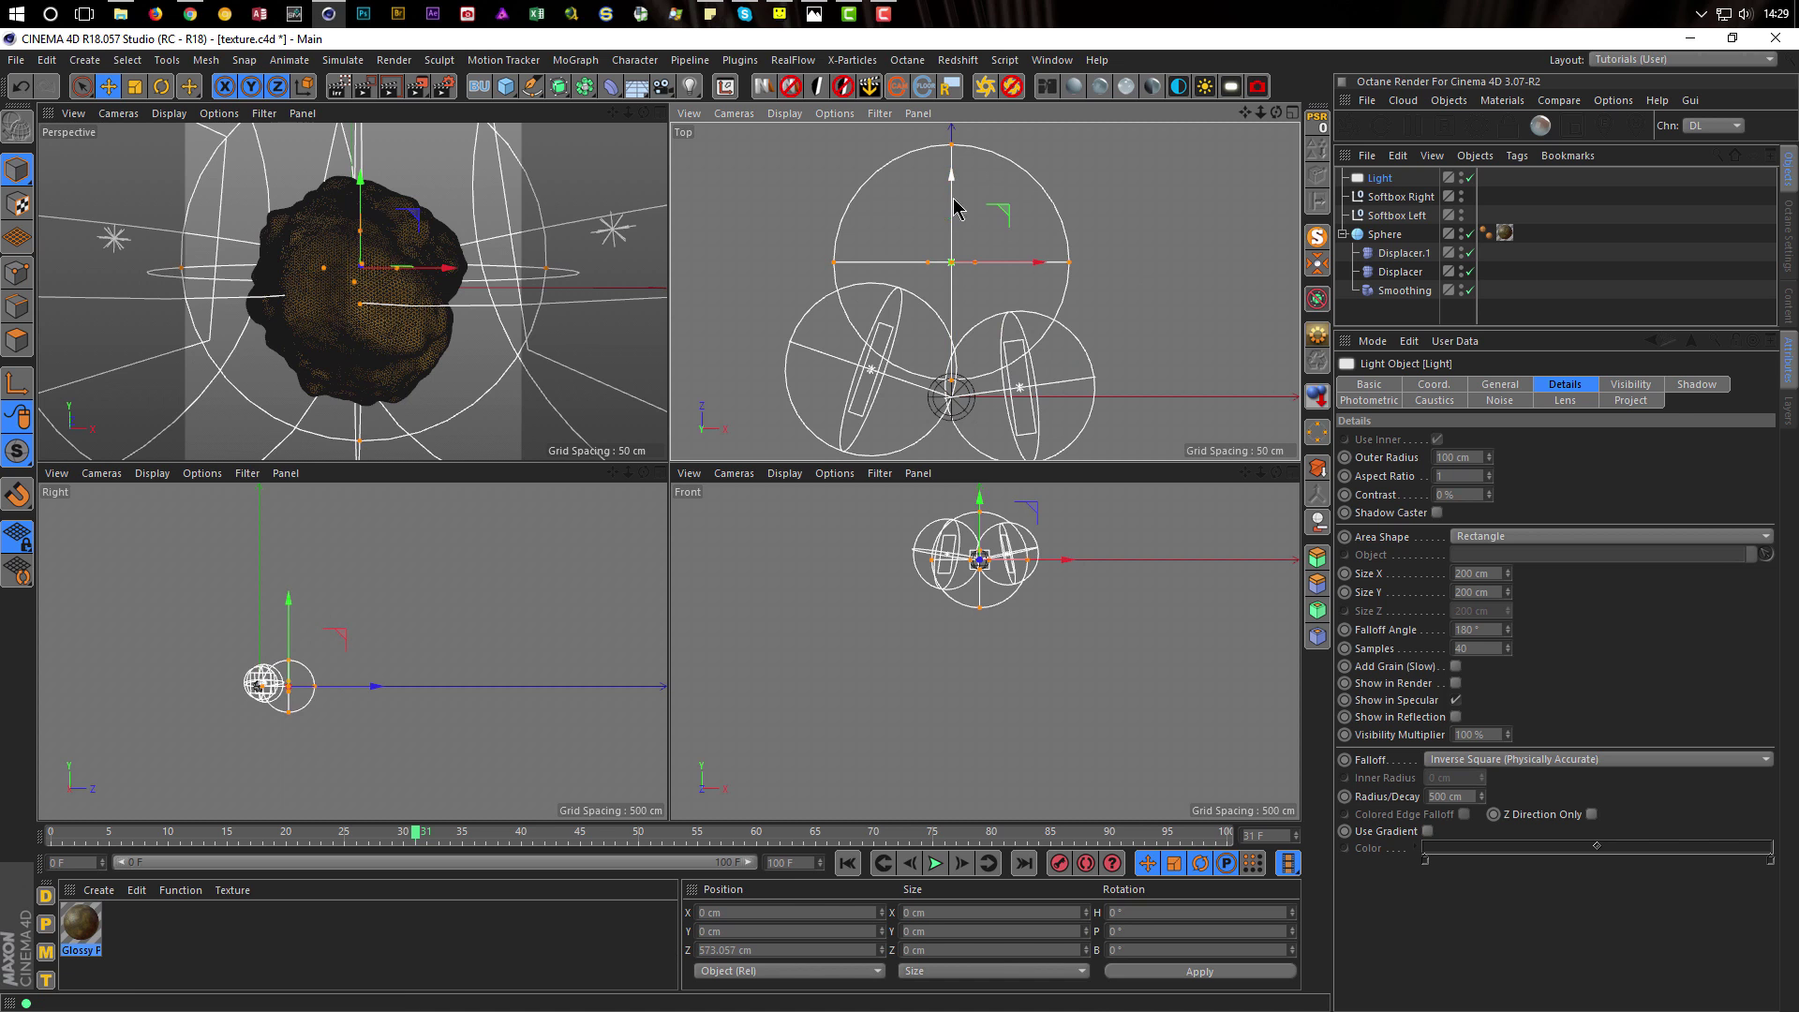
{"action": "left_click_drag", "start_coordinate": [1482, 797], "coordinate": [1482, 890]}
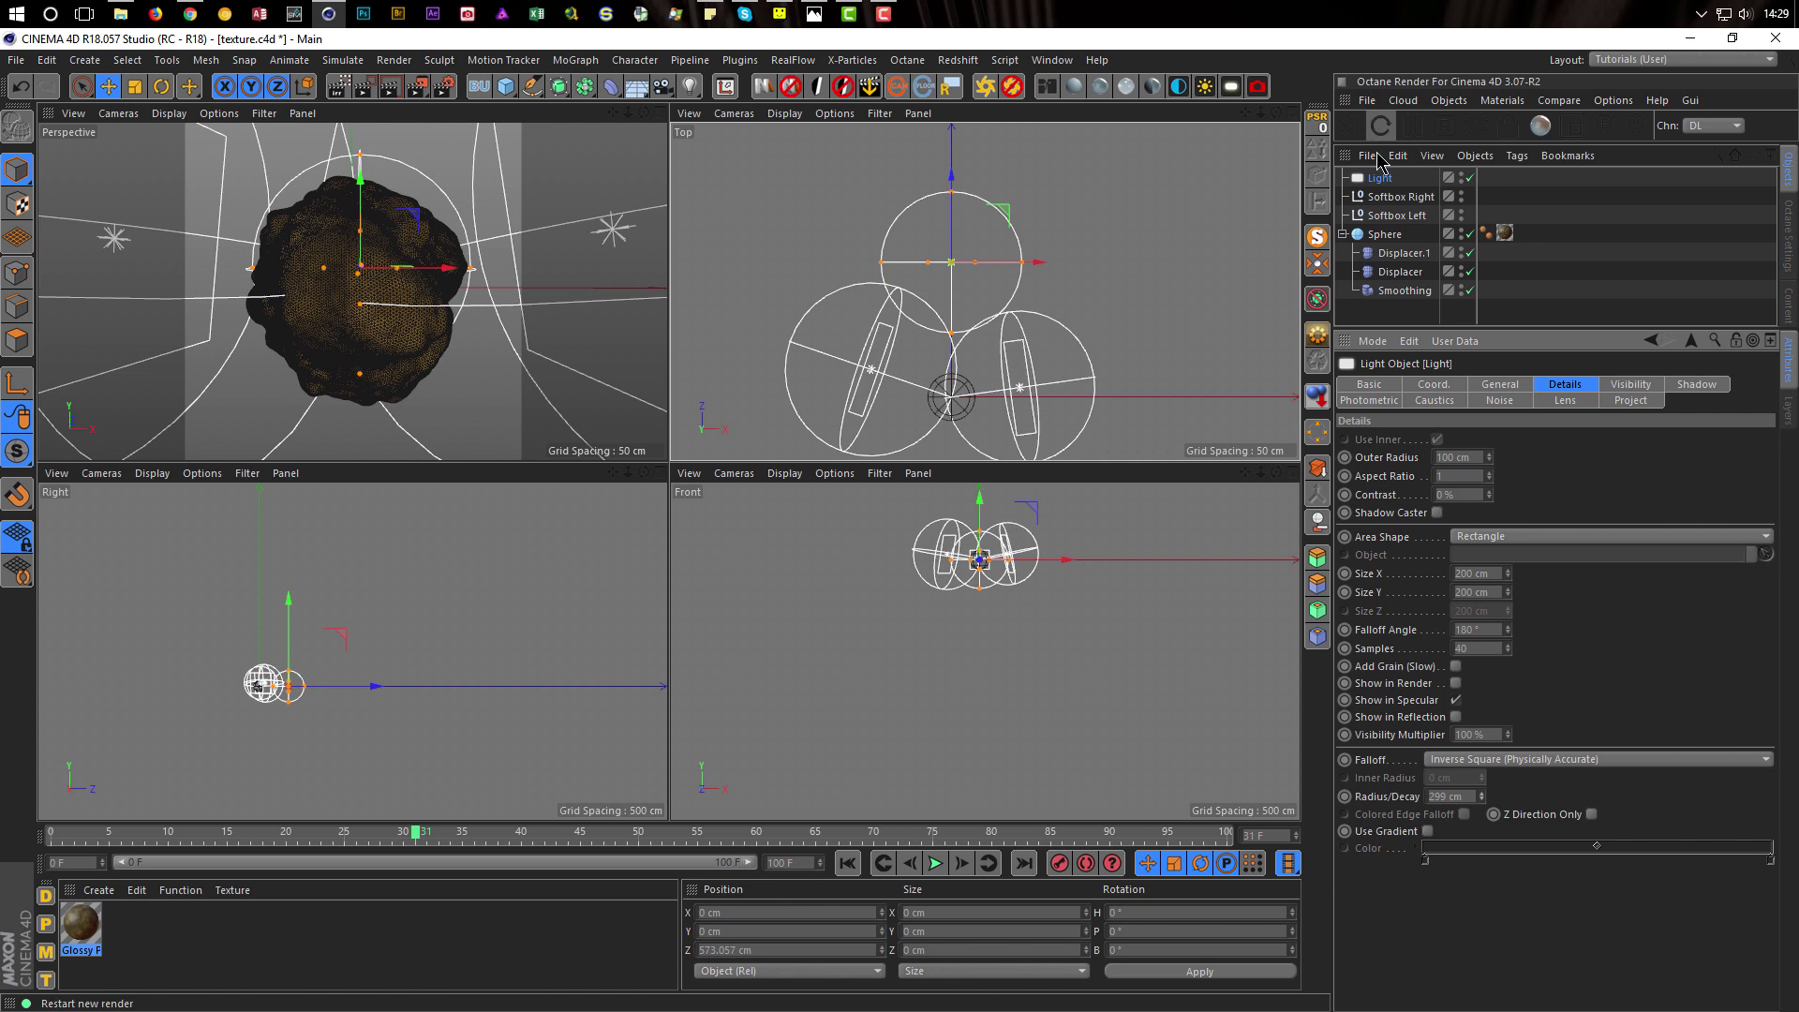
Delete the area light behind the sphere and start an interactive render in the maximized perspective view
{"action": "left_click", "coordinate": [1400, 197]}
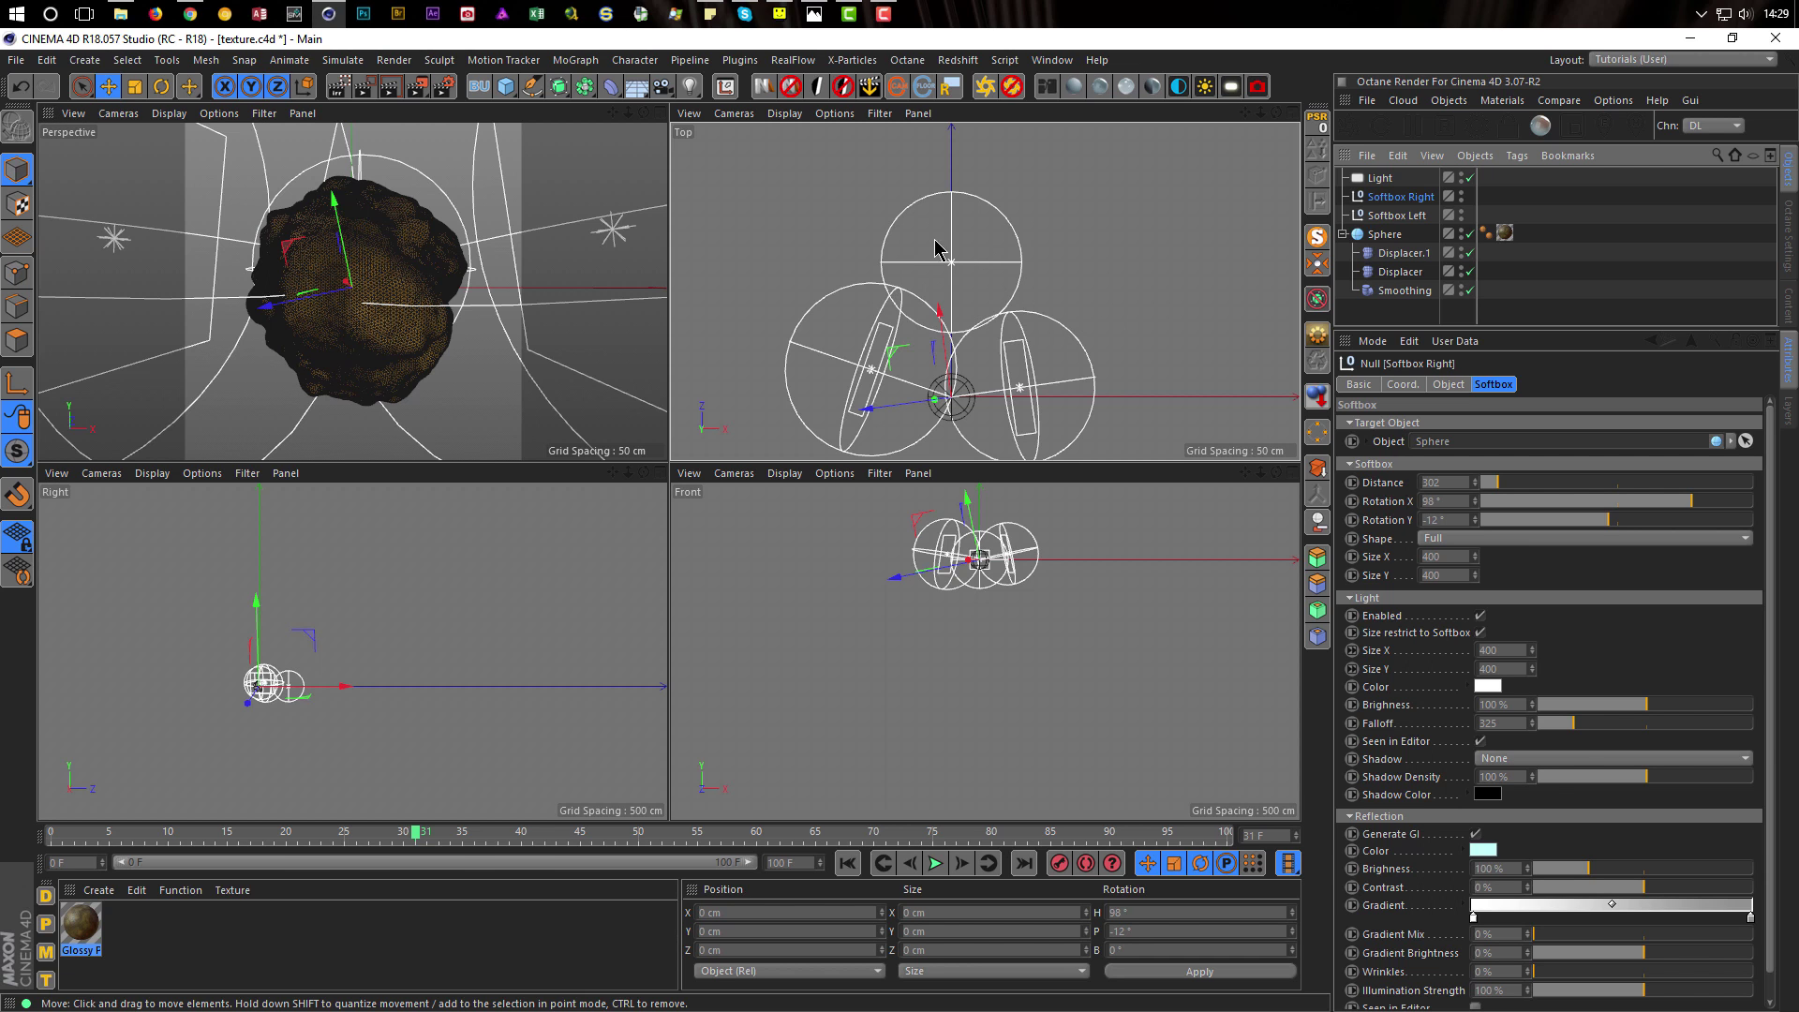
{"action": "left_click", "coordinate": [1381, 178]}
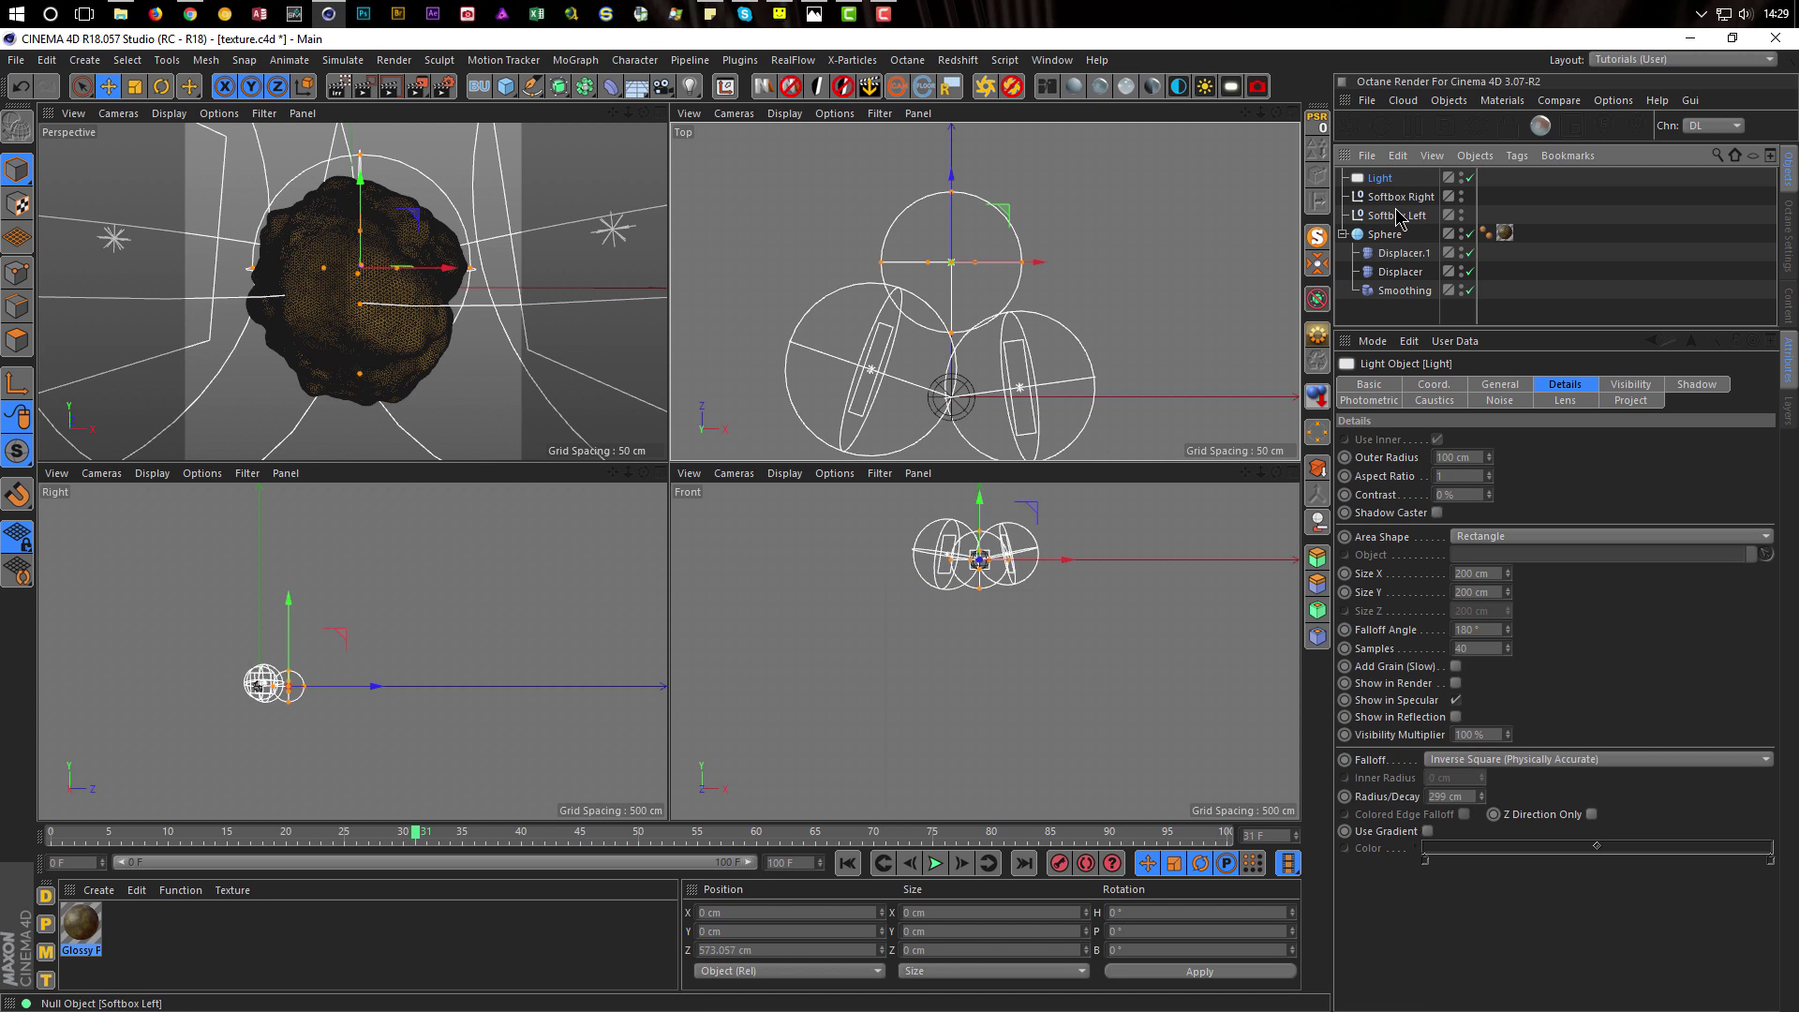
{"action": "key", "text": "Delete"}
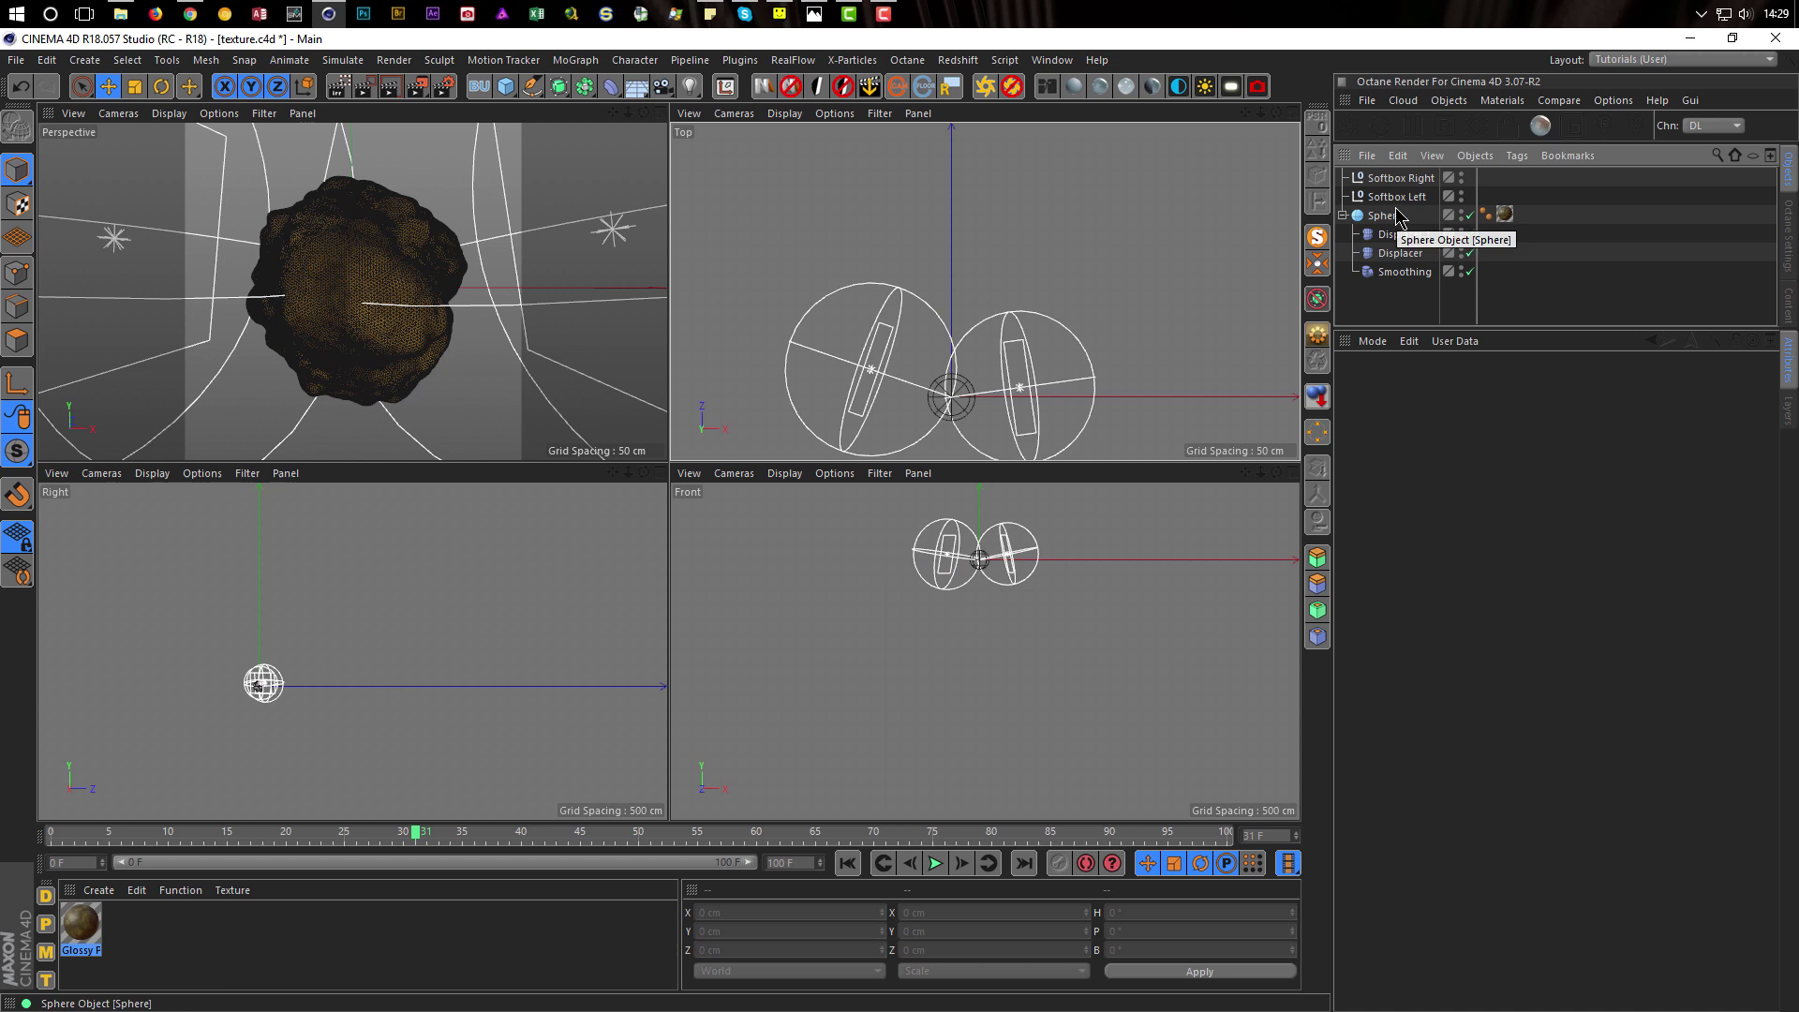
{"action": "middle_click", "coordinate": [474, 293]}
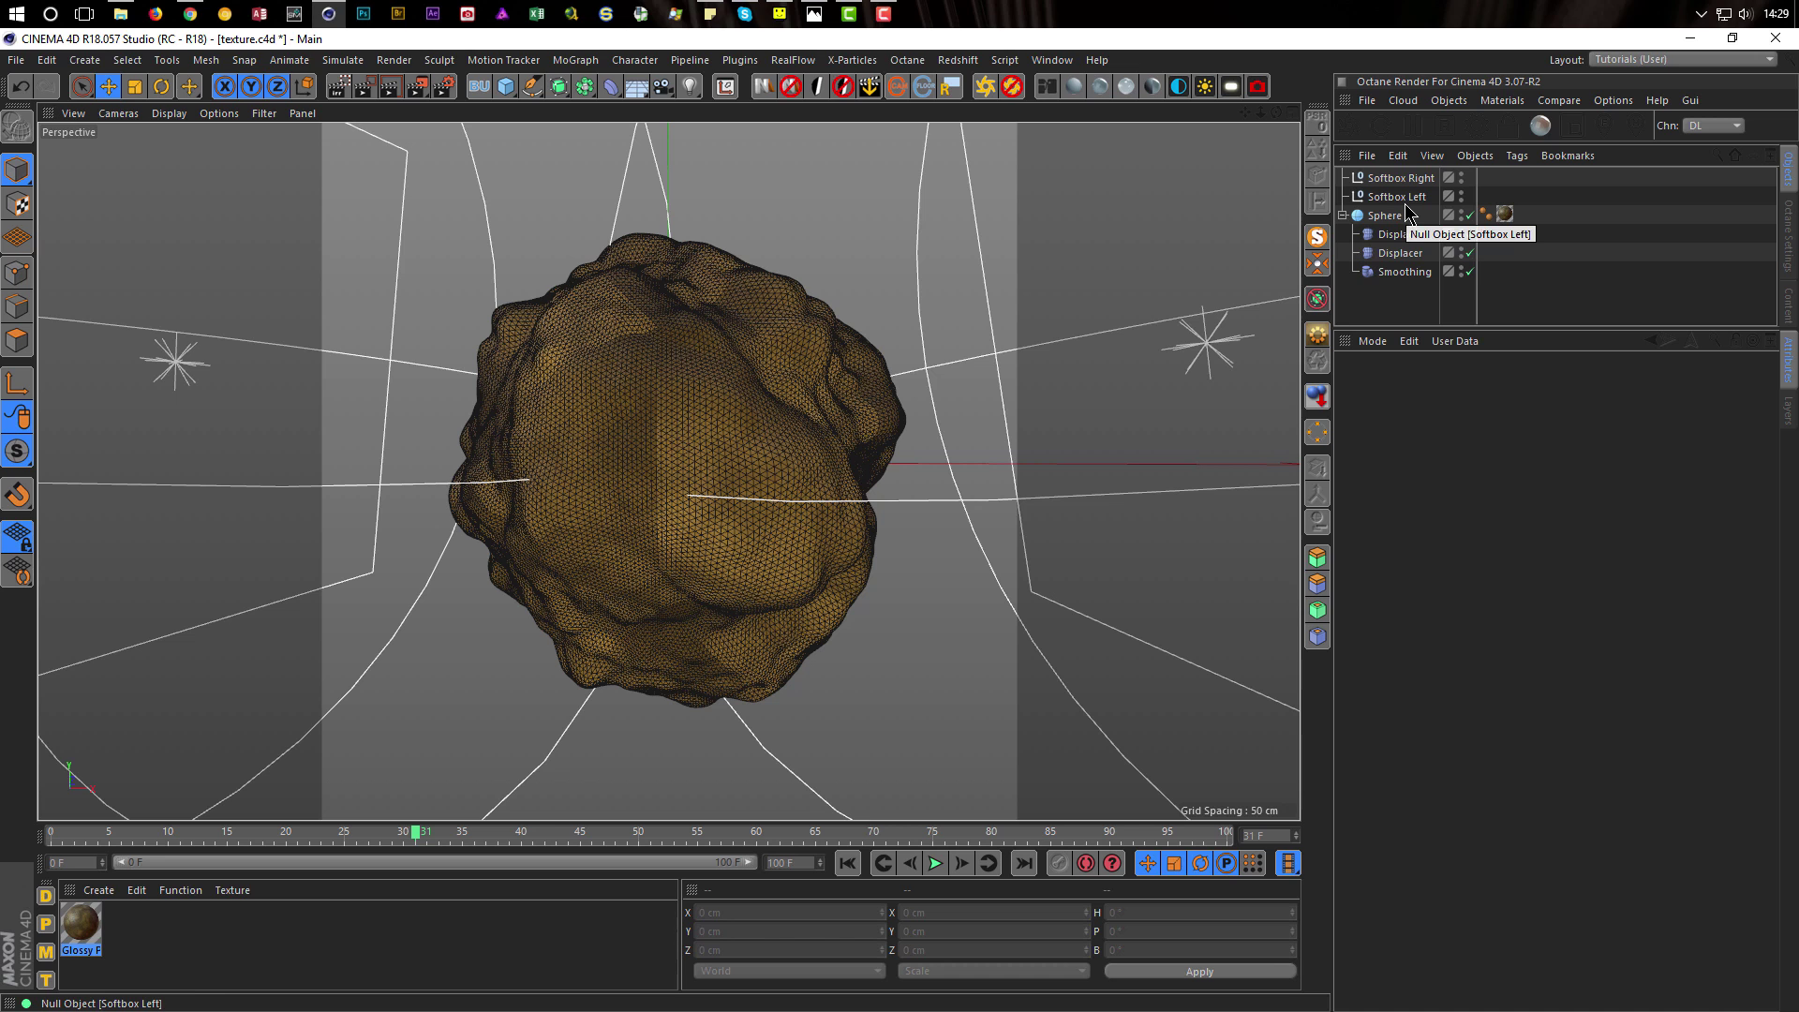
{"action": "left_click", "coordinate": [338, 87]}
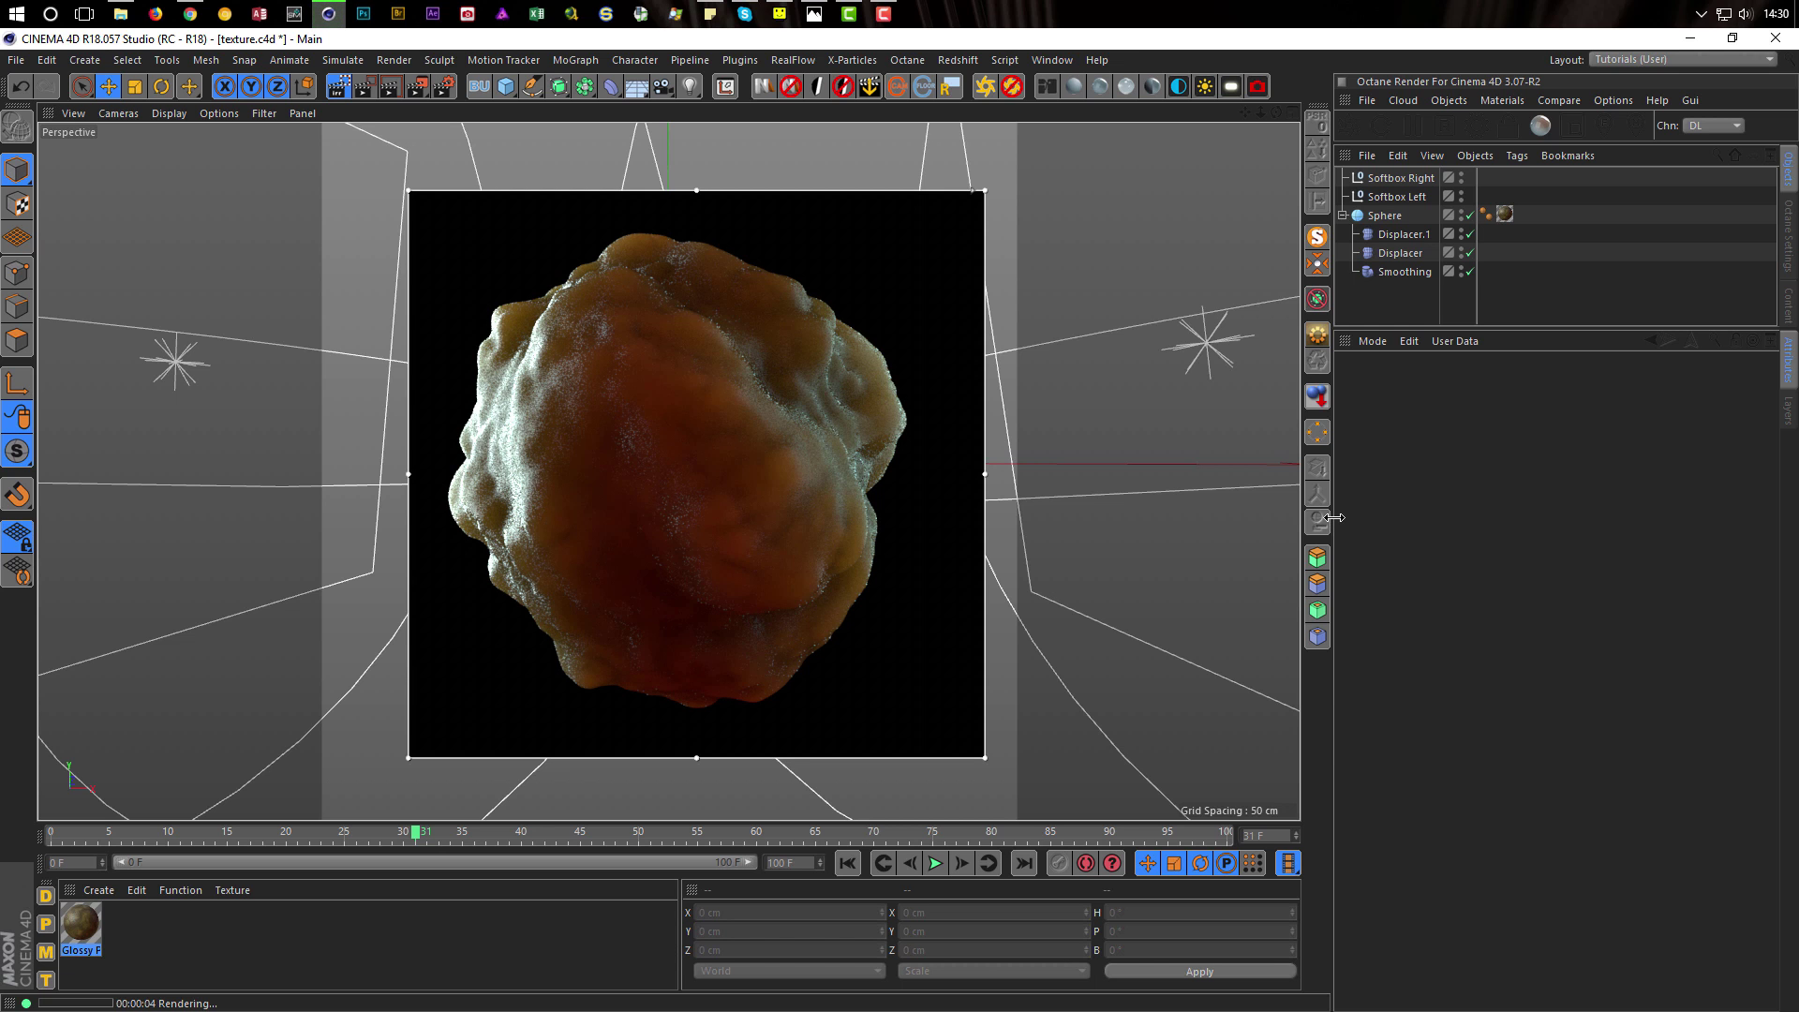
Try a light brightness of 150% on Softbox Left, and raise it to 200%
{"action": "left_click", "coordinate": [1402, 198]}
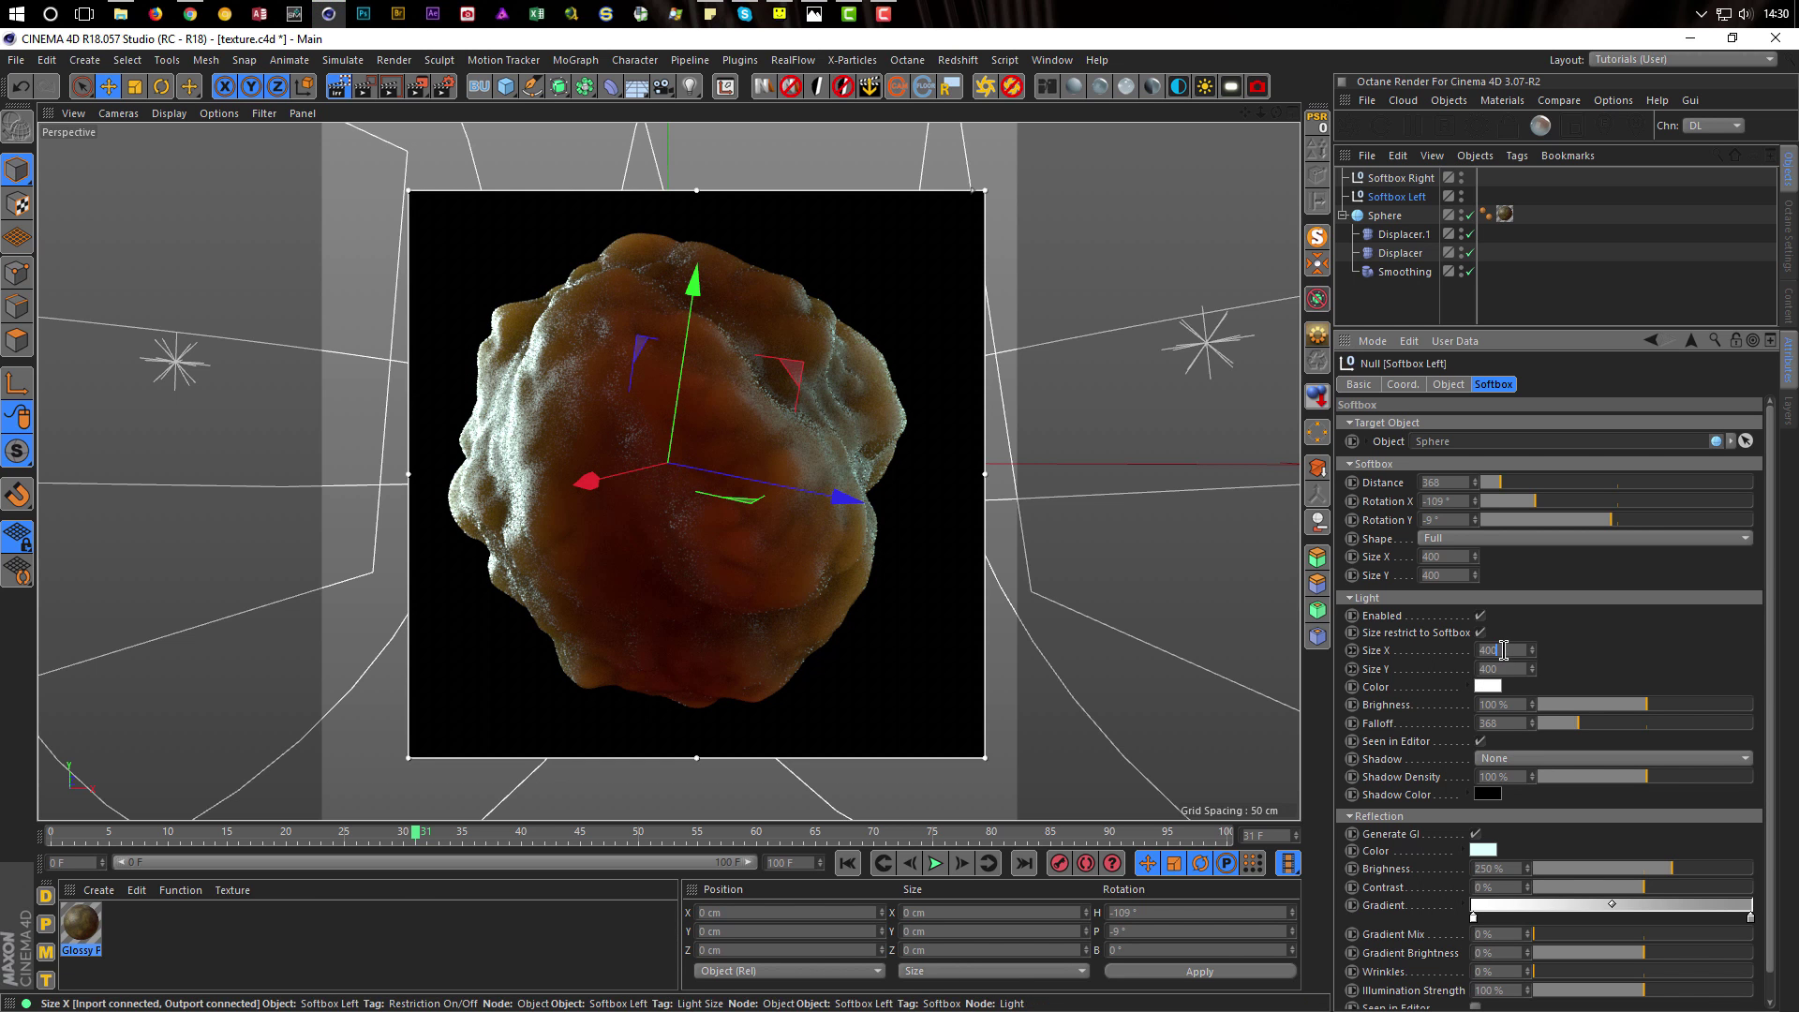
{"action": "left_click", "coordinate": [1503, 704]}
{"action": "type", "text": "150"}
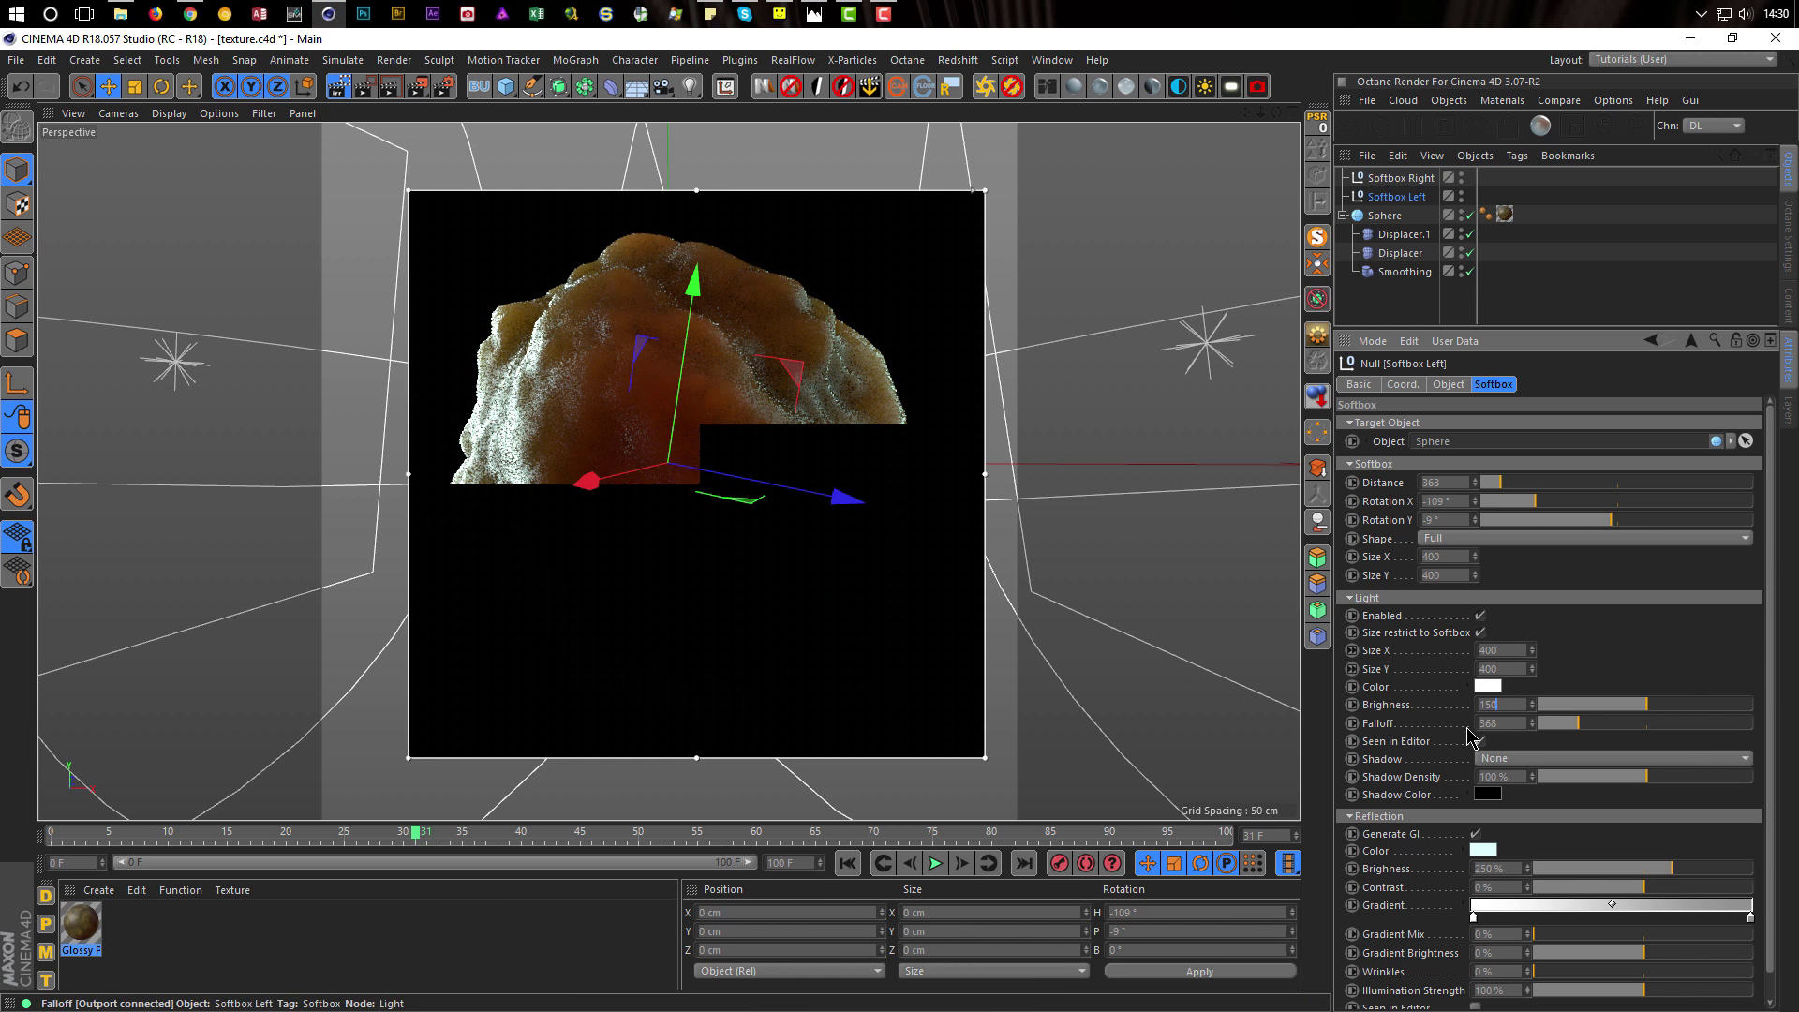
{"action": "key", "text": "Return"}
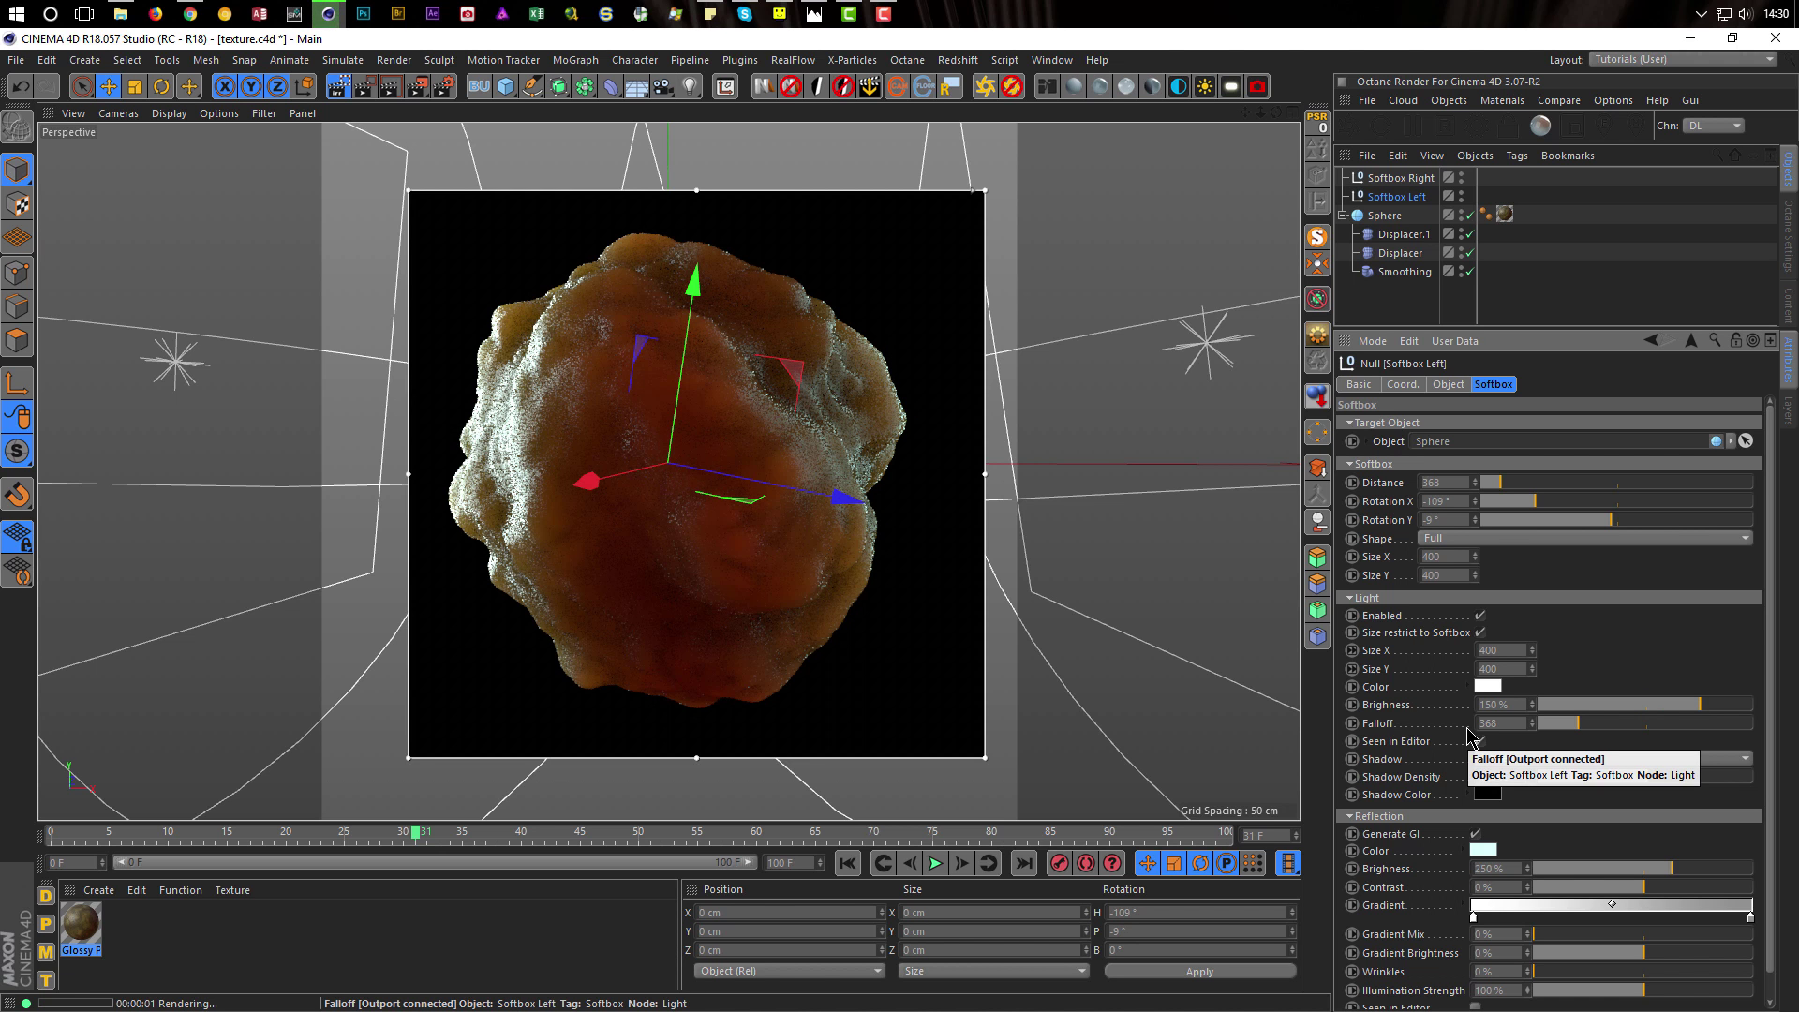
{"action": "left_click_drag", "start_coordinate": [1519, 706], "coordinate": [1458, 723]}
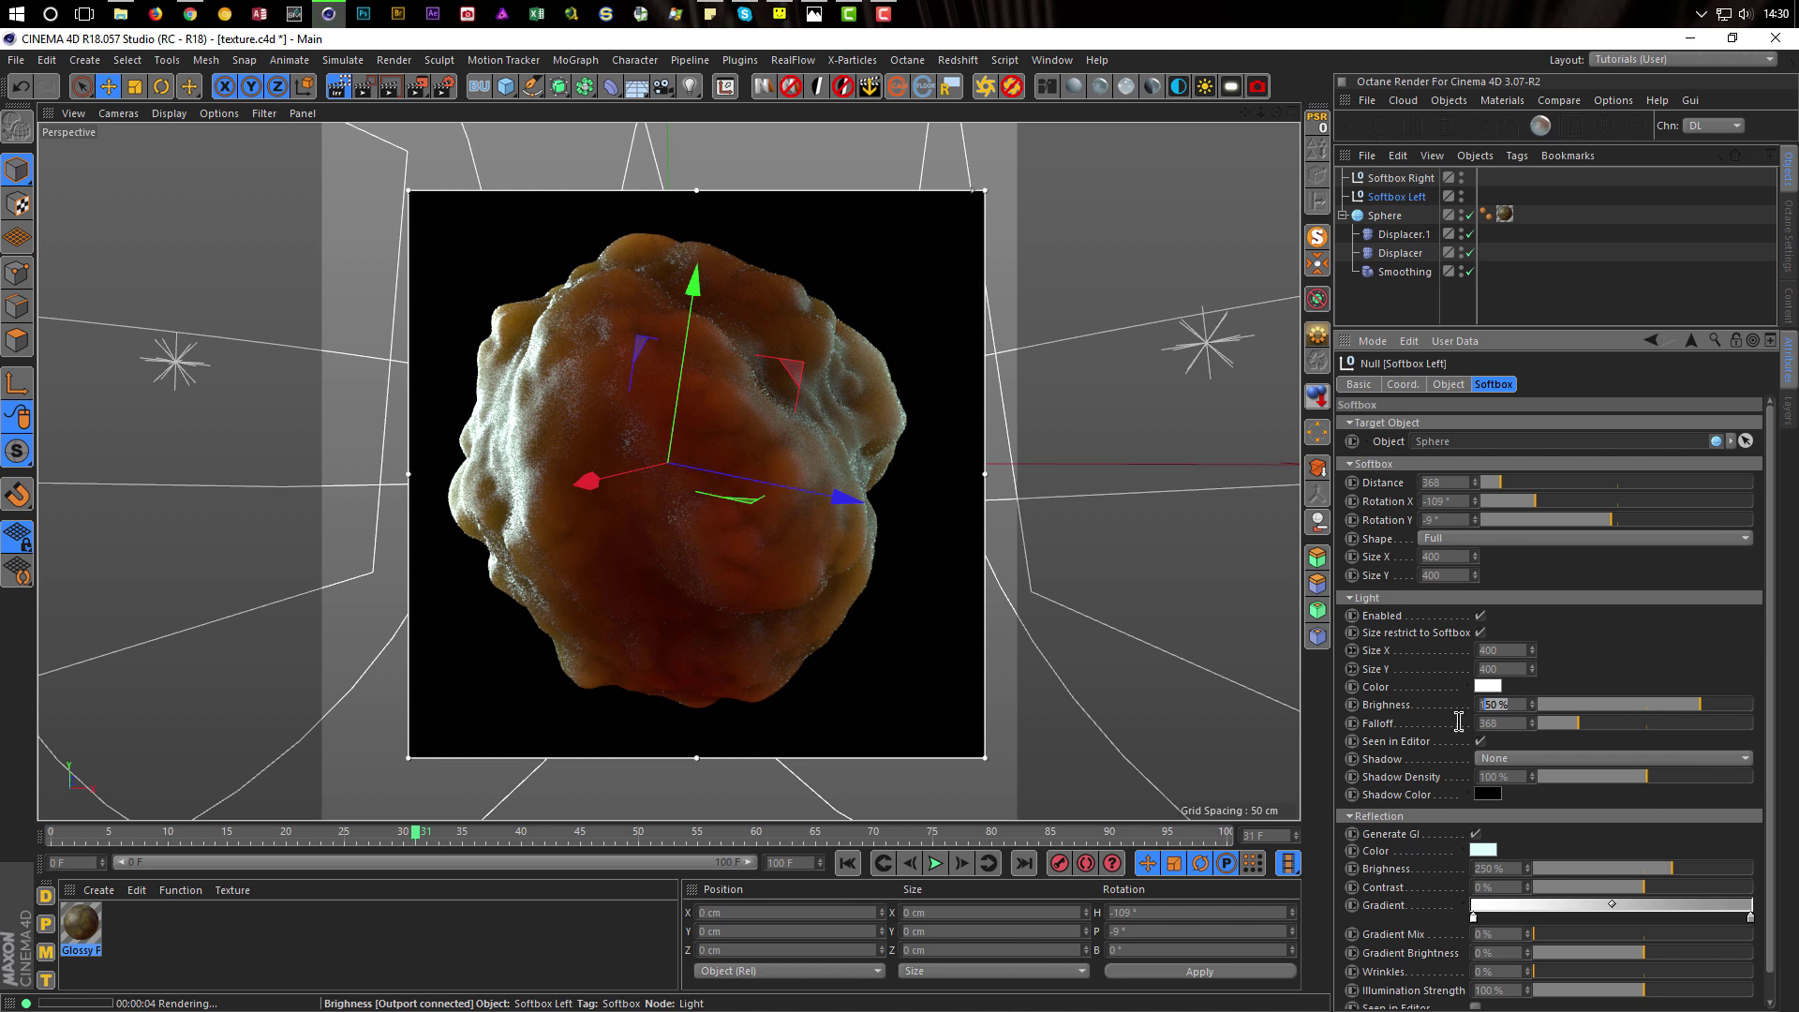
{"action": "type", "text": "200"}
{"action": "key", "text": "Return"}
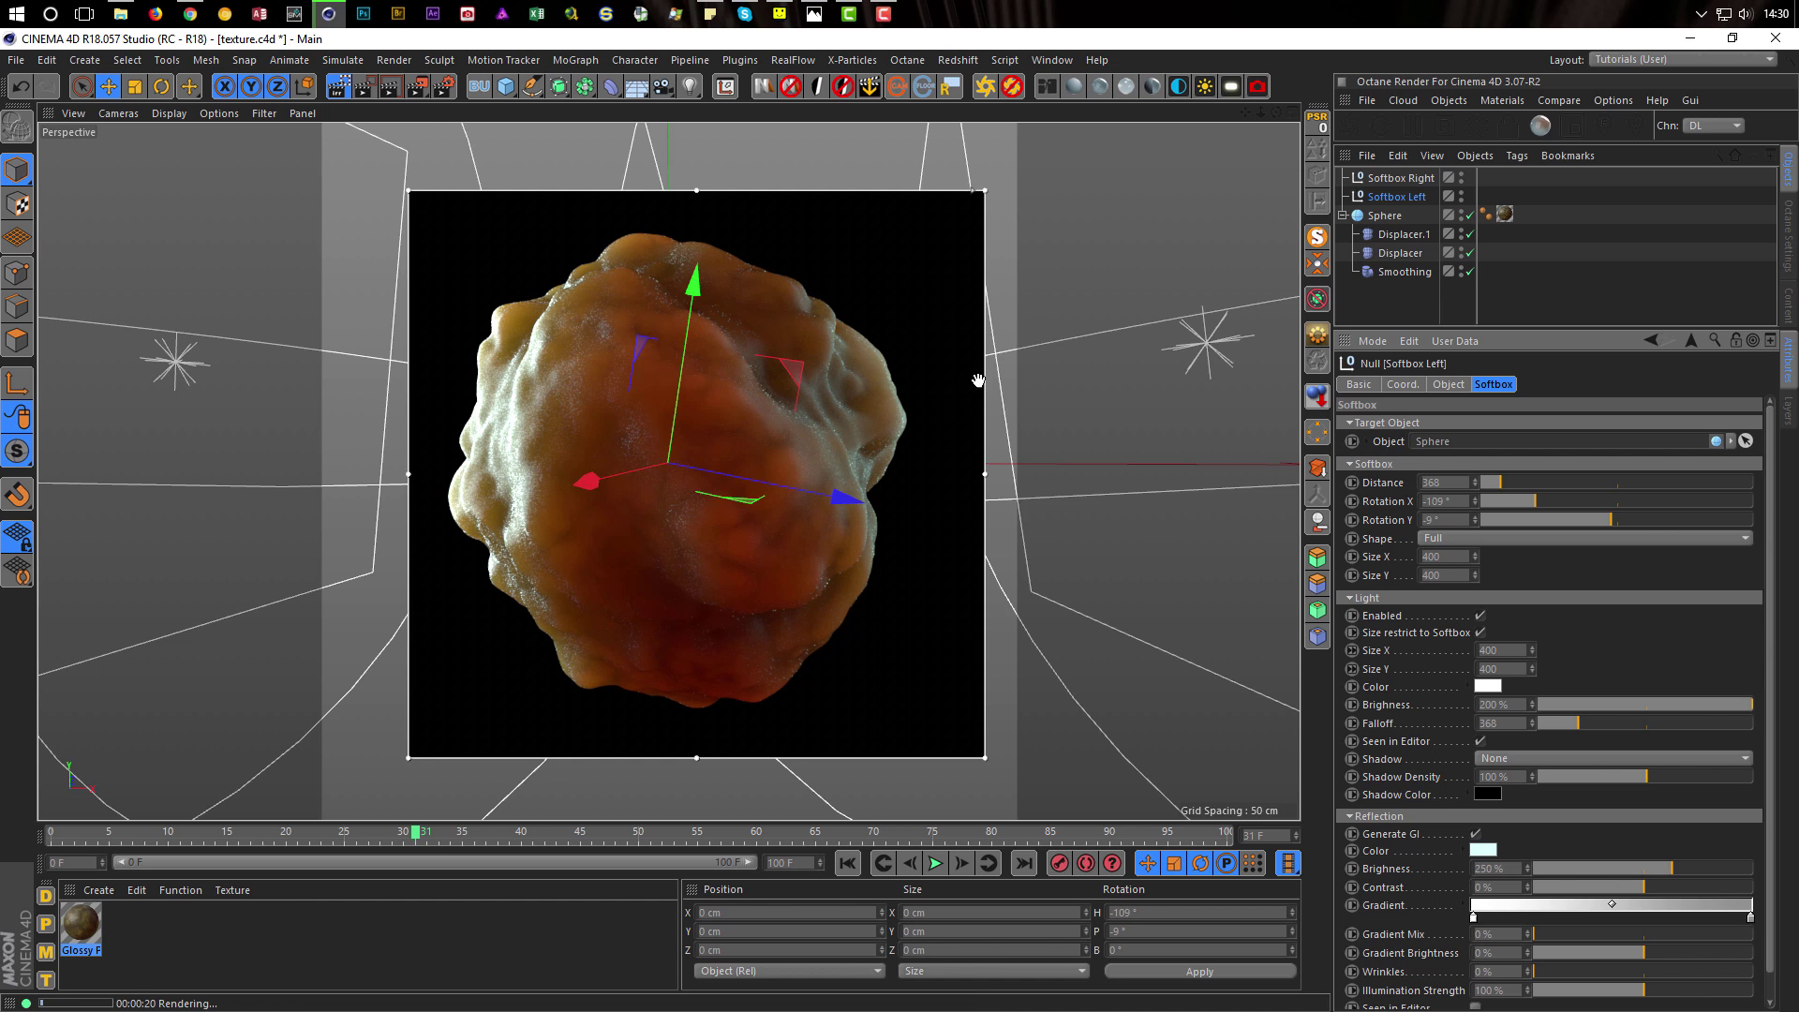
Turn off the interactive render and save the scene
{"action": "left_click", "coordinate": [342, 87]}
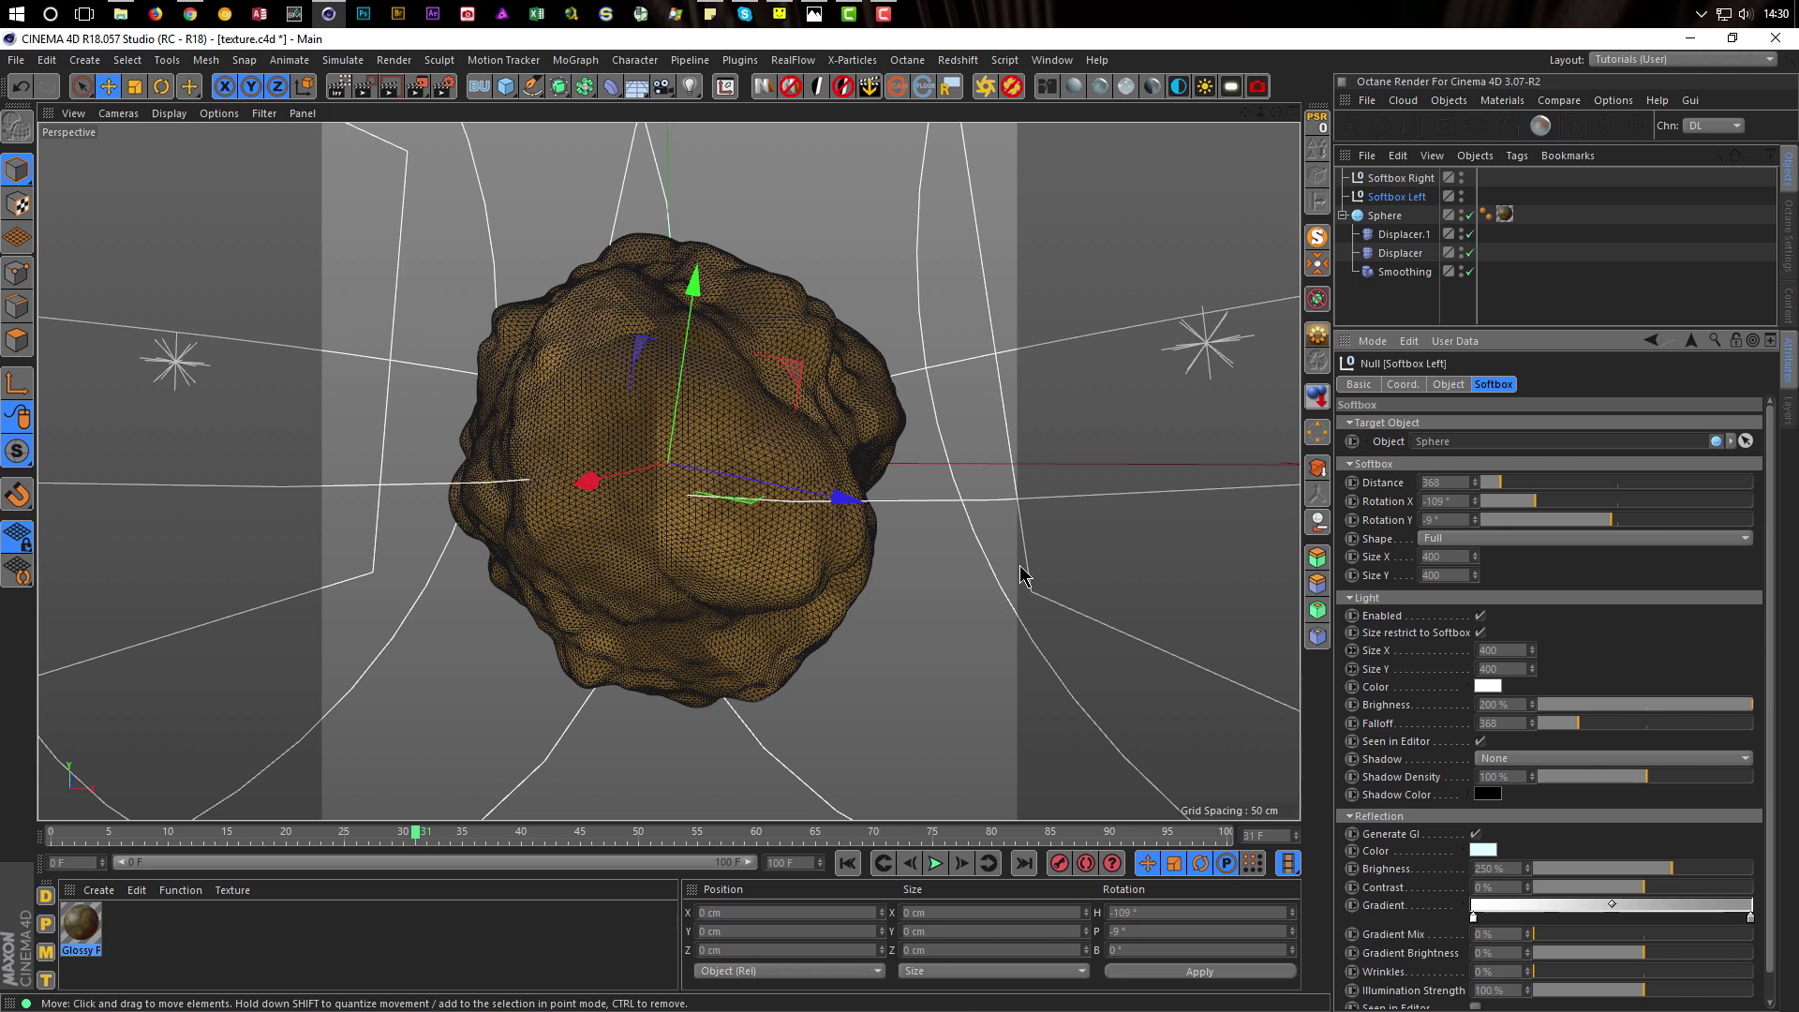
{"action": "key", "text": "ctrl+s"}
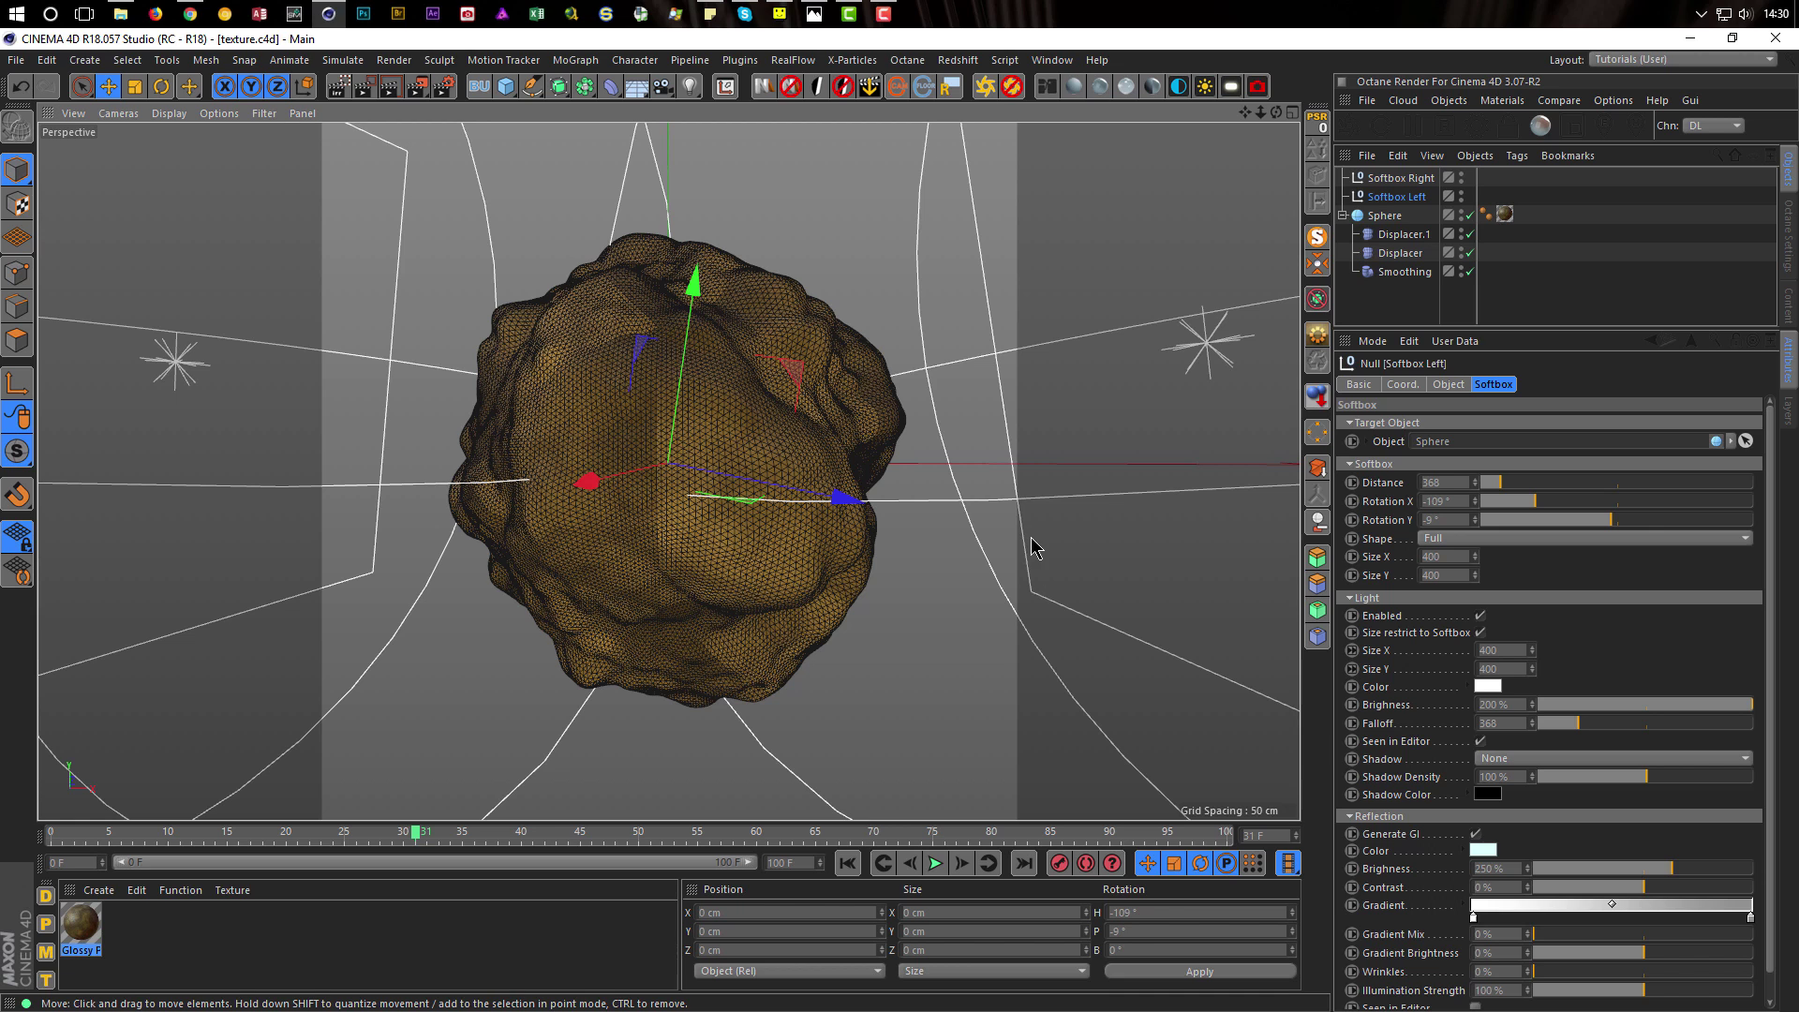
Add a Hair object to the displaced sphere
{"action": "left_click", "coordinate": [1390, 220]}
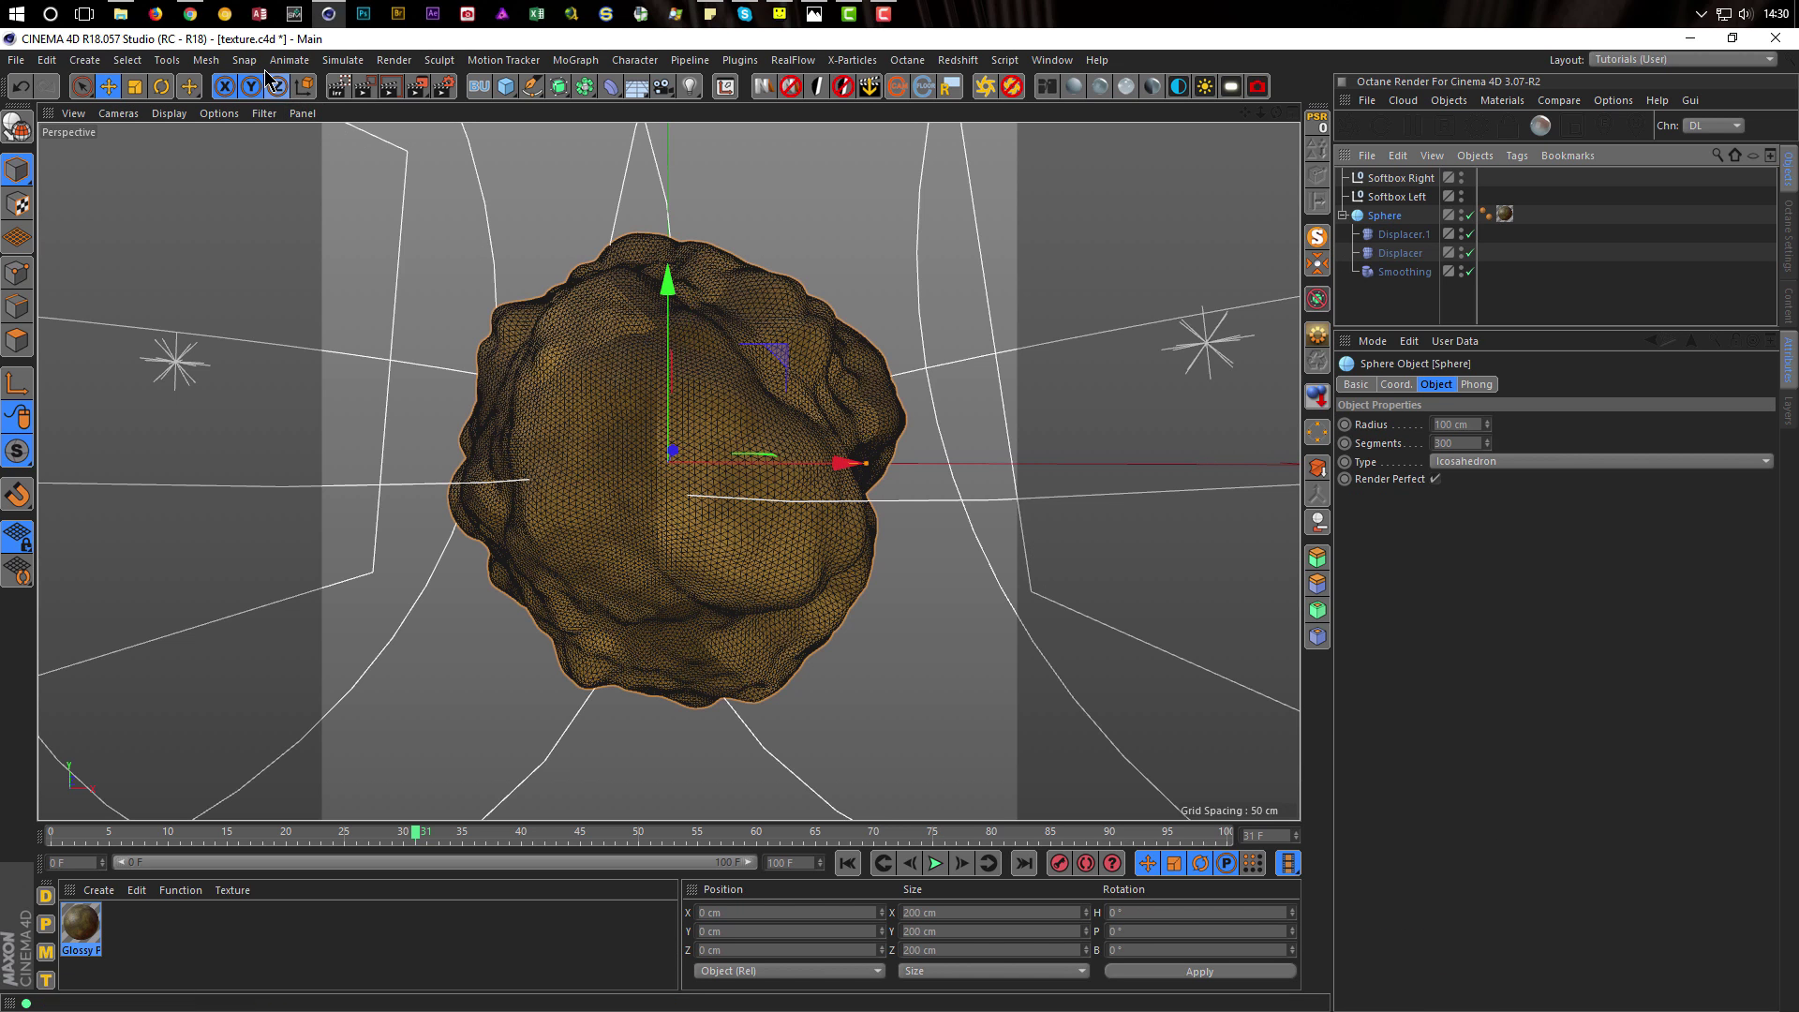
{"action": "left_click", "coordinate": [344, 59]}
{"action": "mouse_move", "coordinate": [361, 176]}
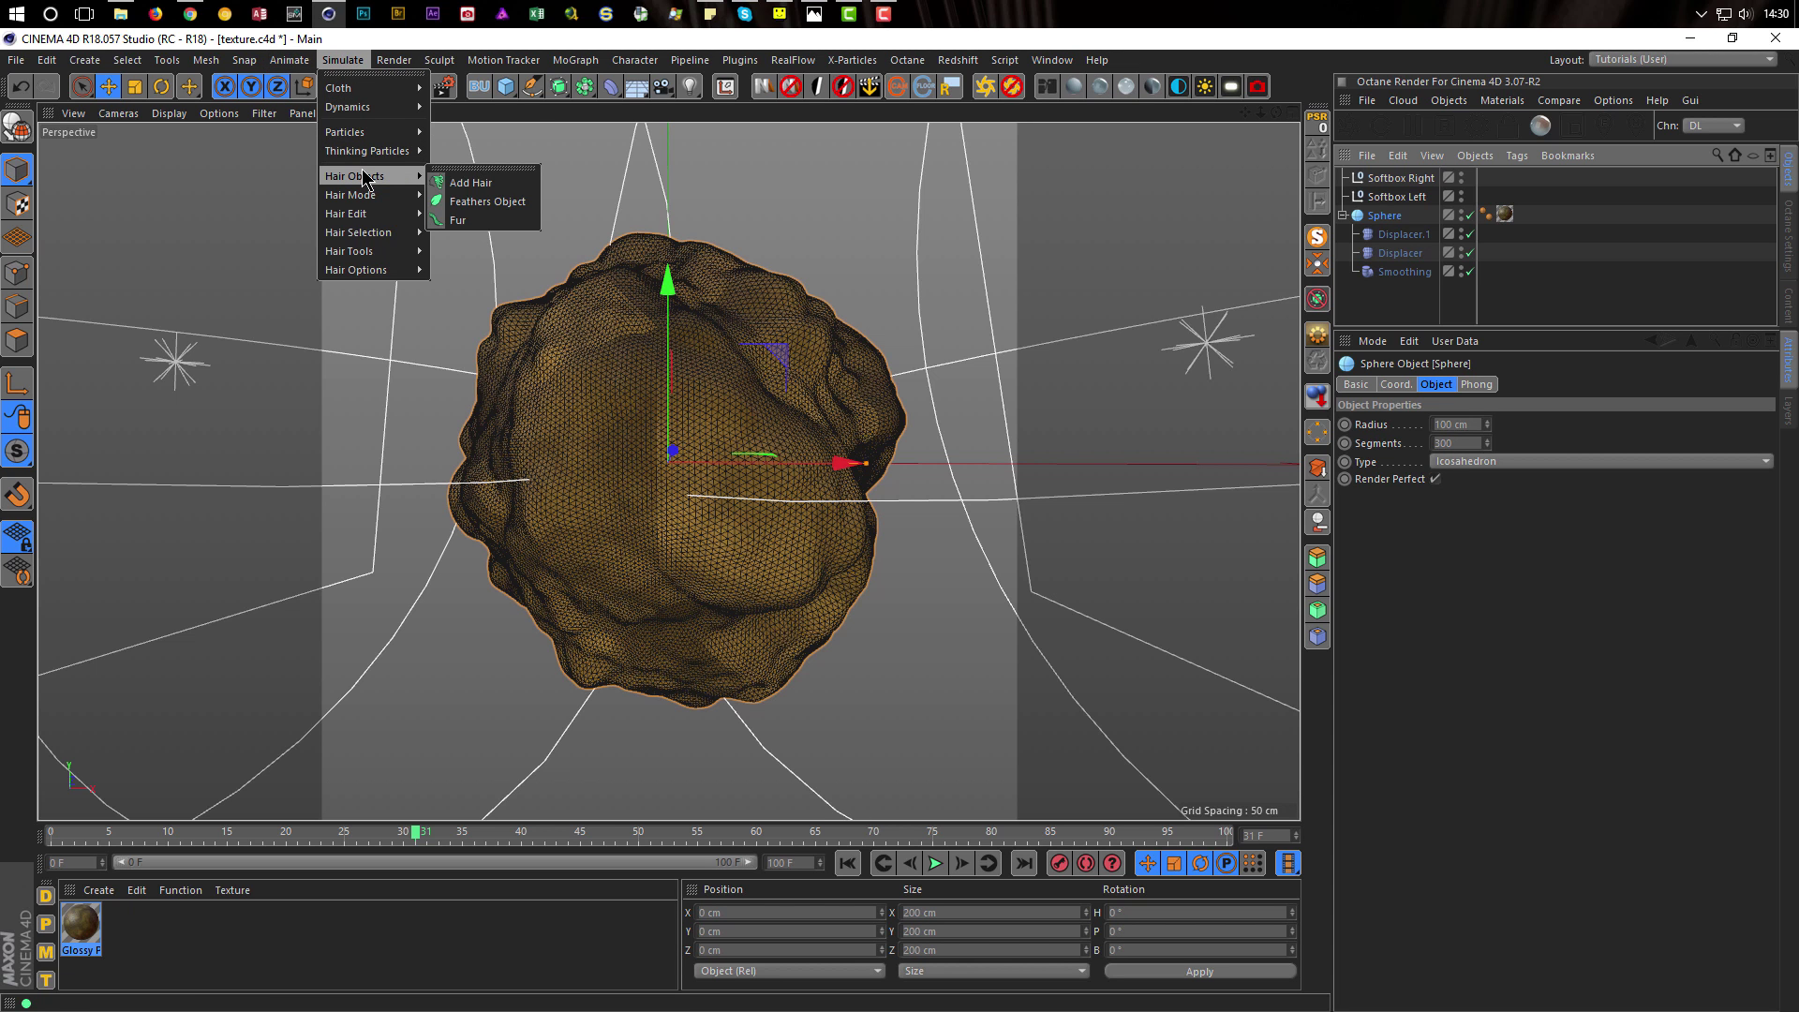
{"action": "left_click", "coordinate": [463, 188]}
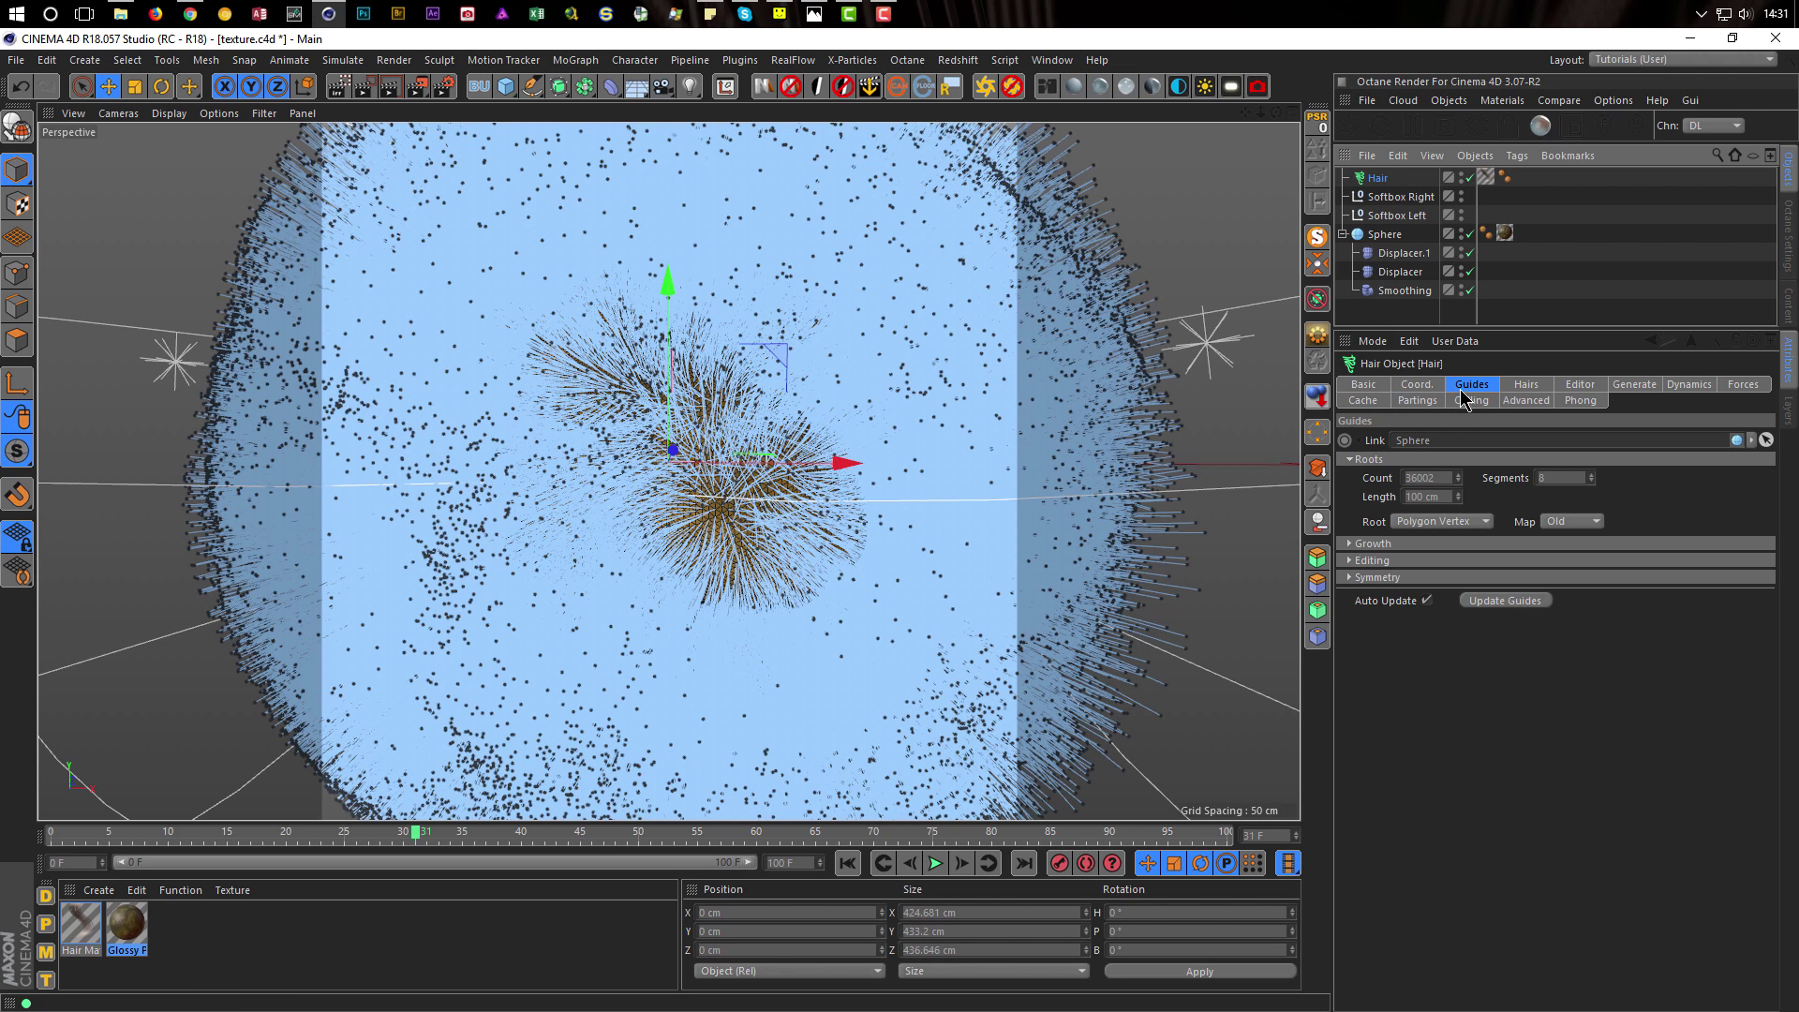
Set the hair guides' length to 30 cm and check the creature reference on Instagram in the browser before returning to Cinema 4D
{"action": "left_click", "coordinate": [1443, 499]}
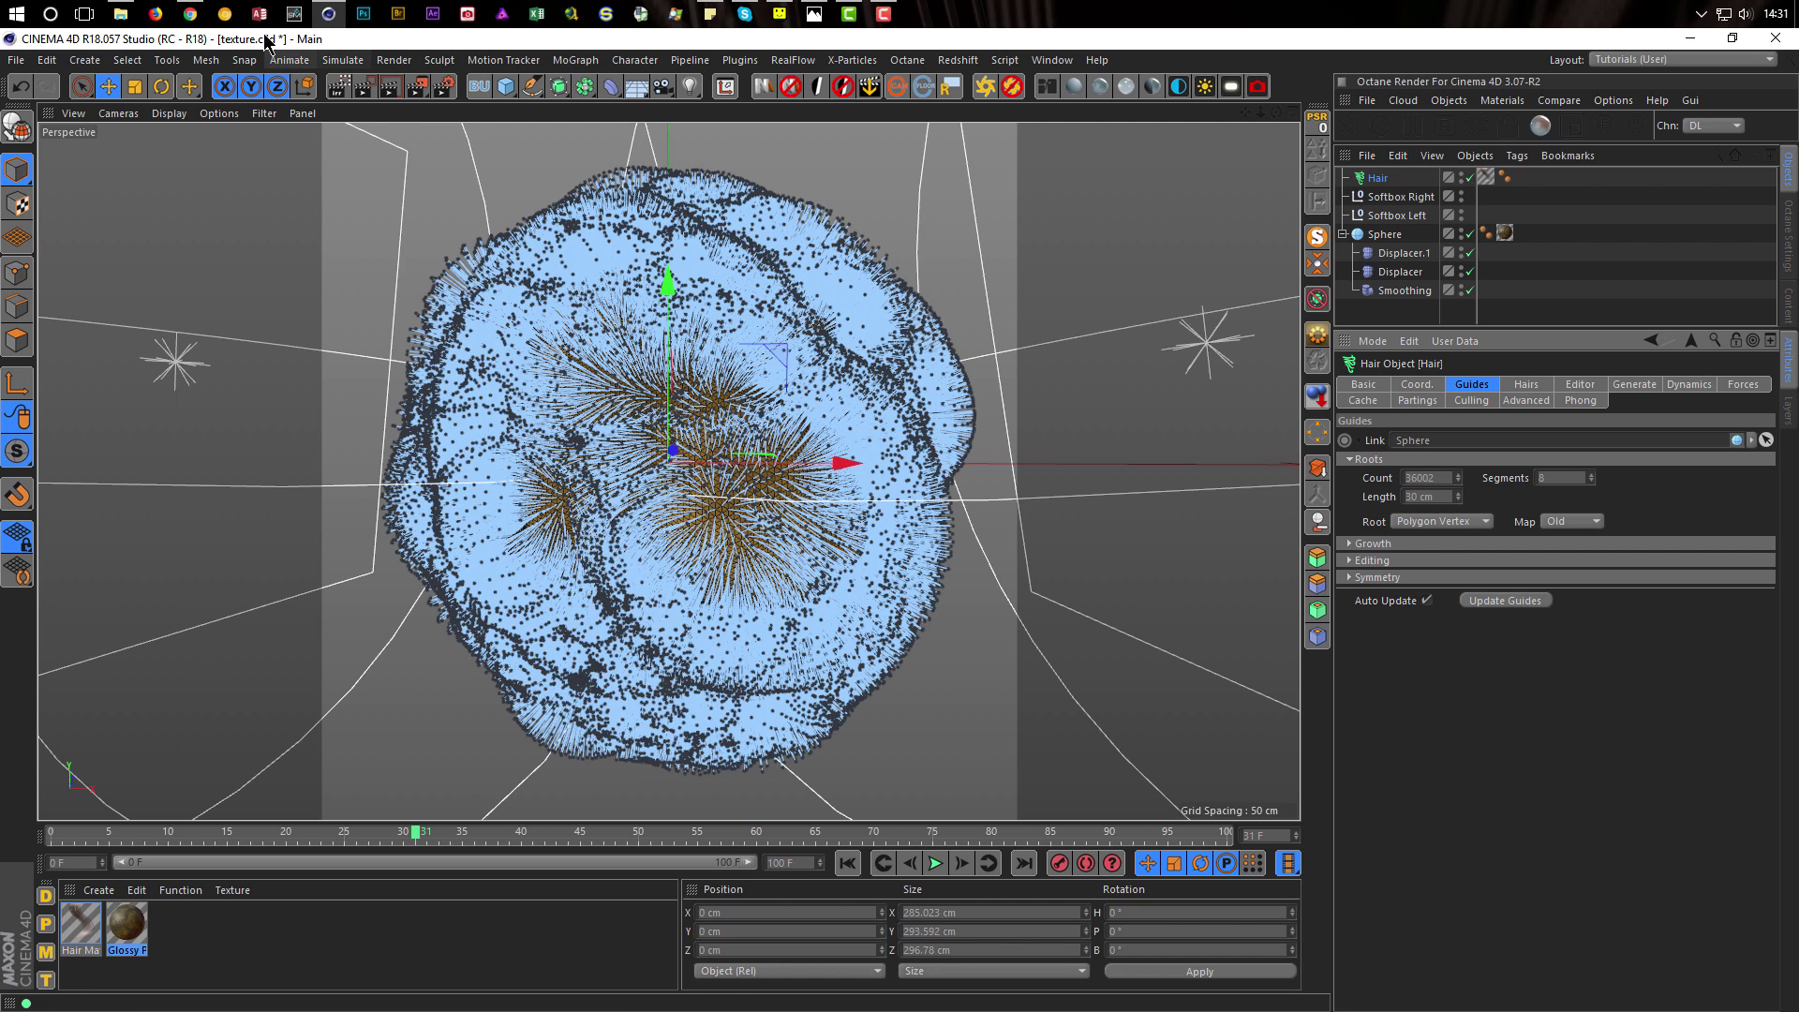
{"action": "left_click", "coordinate": [190, 14]}
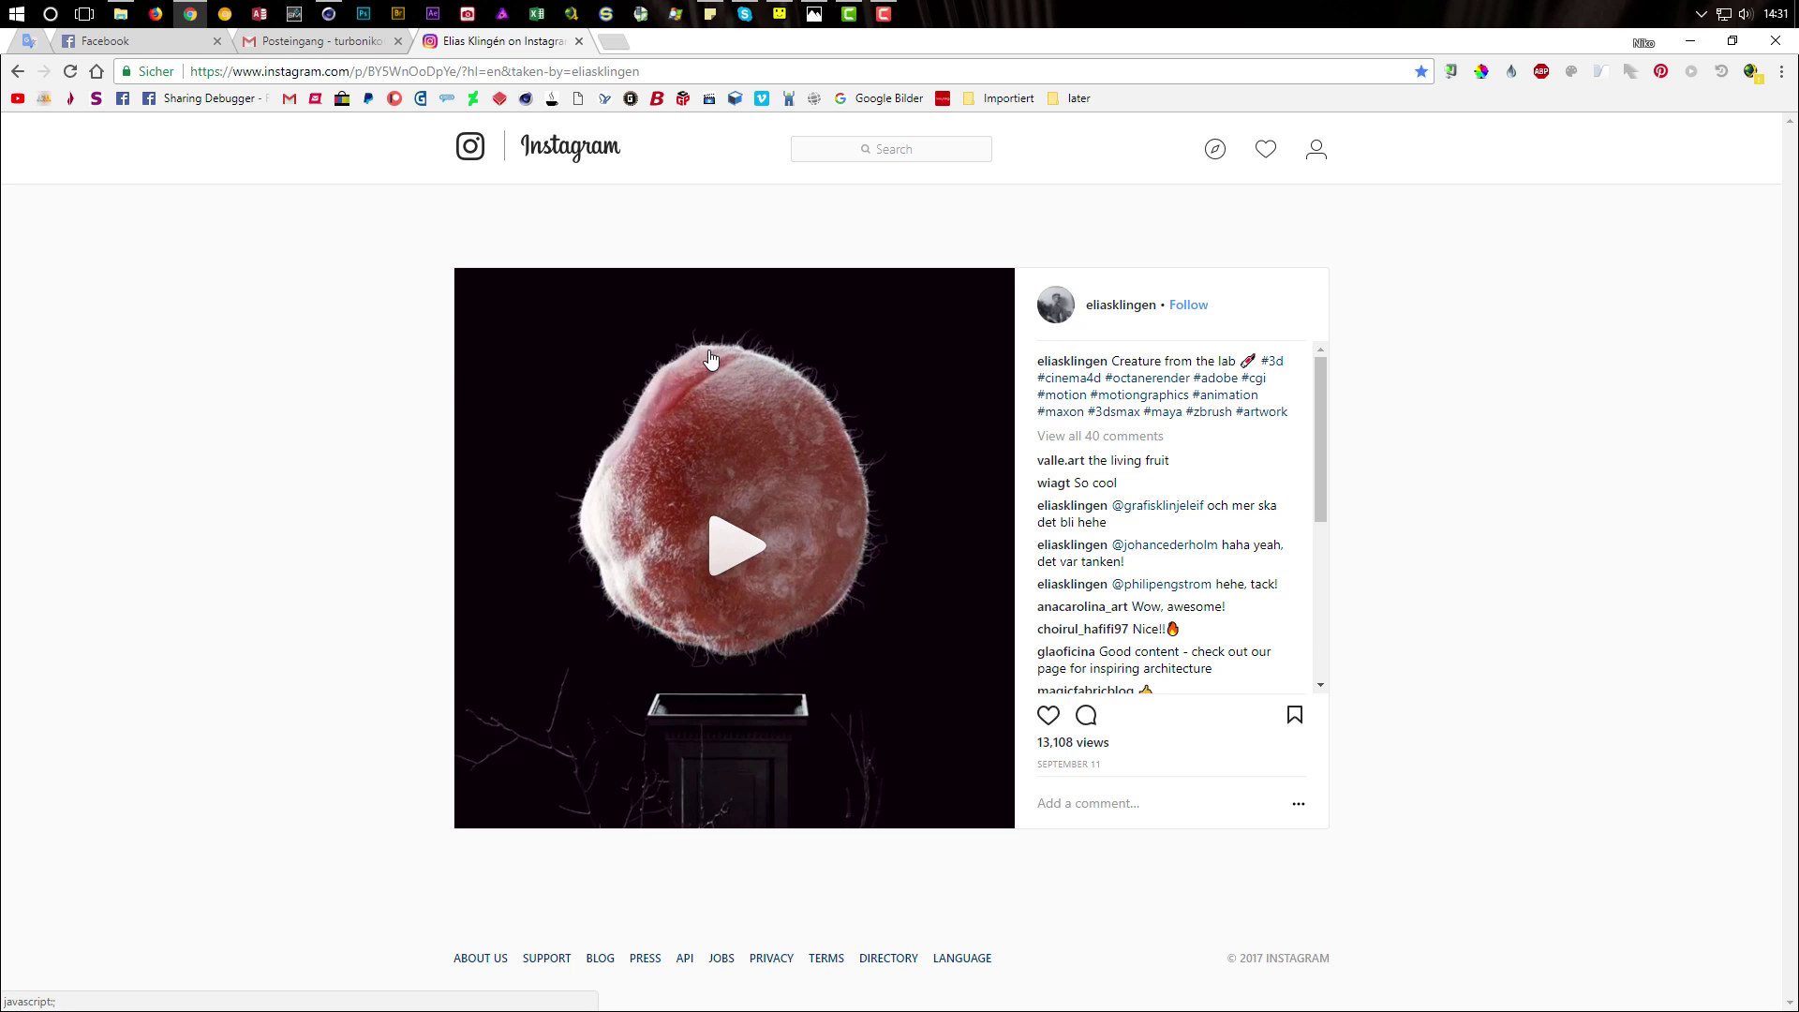
{"action": "left_click", "coordinate": [908, 456]}
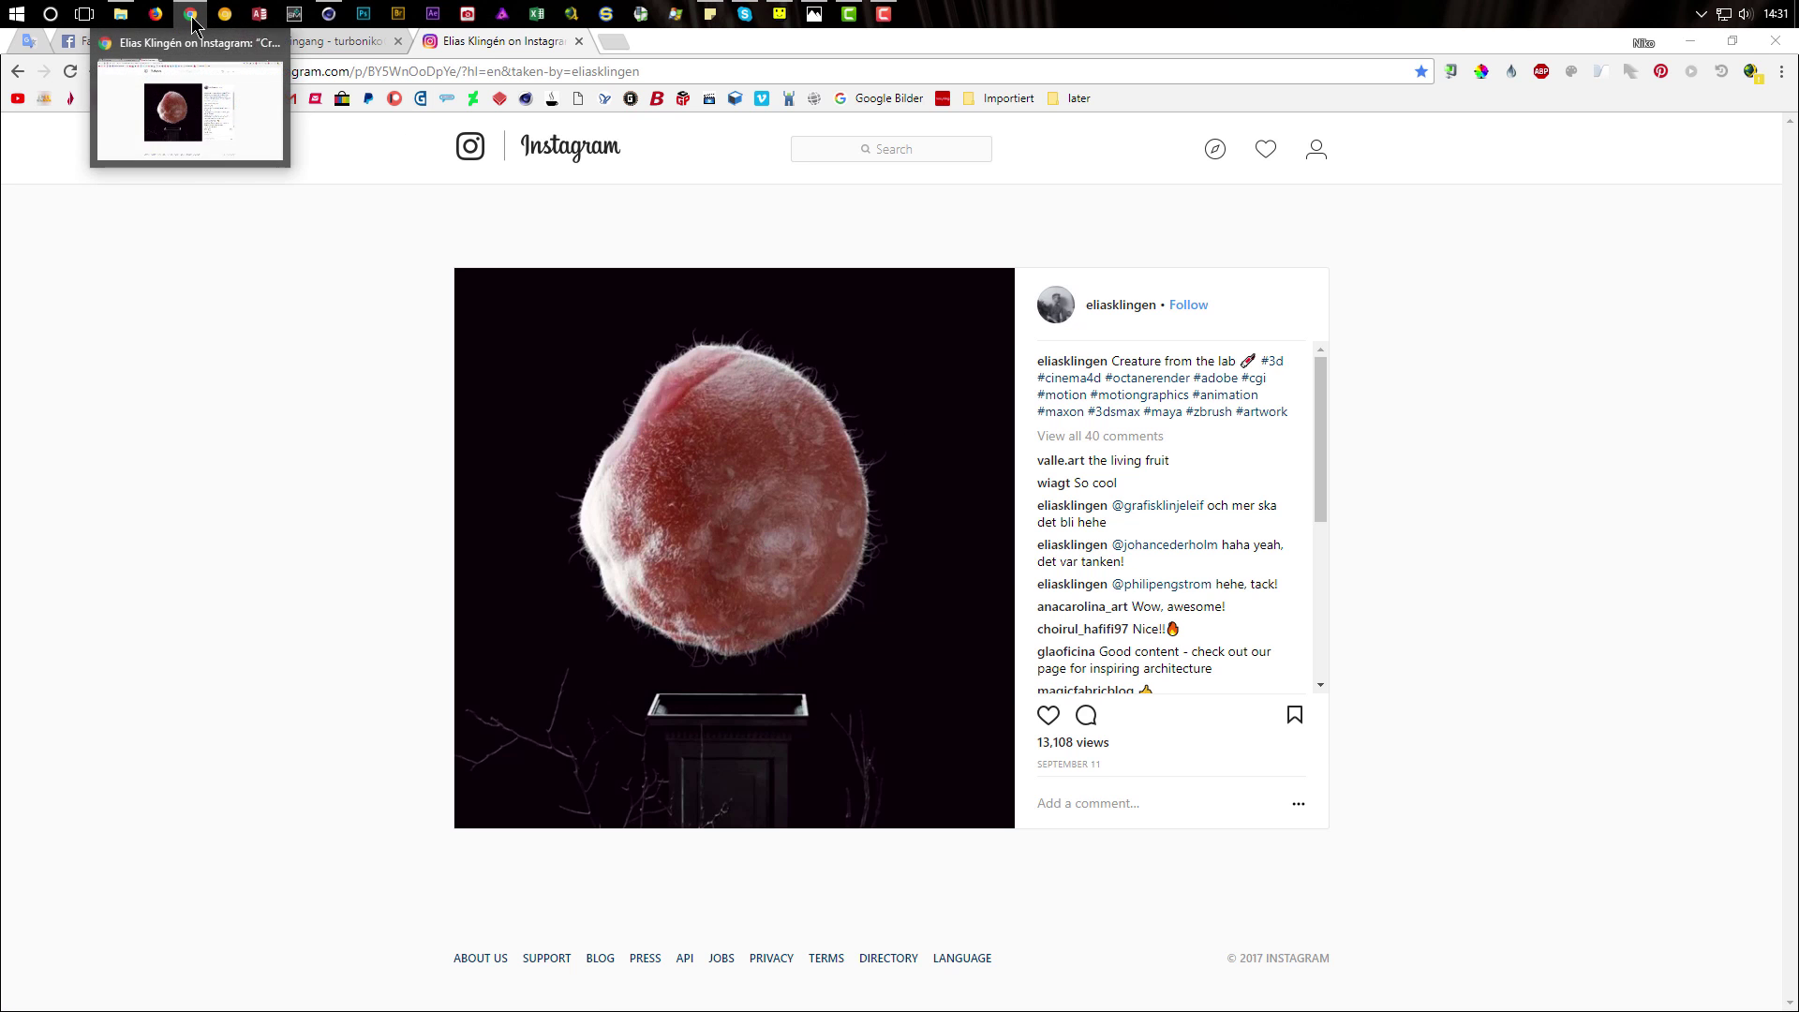
{"action": "left_click", "coordinate": [328, 13]}
{"action": "type", "text": "30"}
{"action": "key", "text": "Return"}
Set the hair guide count to 300 and redistribute the guides over the sphere with Re-Root and Regrow
{"action": "left_click", "coordinate": [1441, 478]}
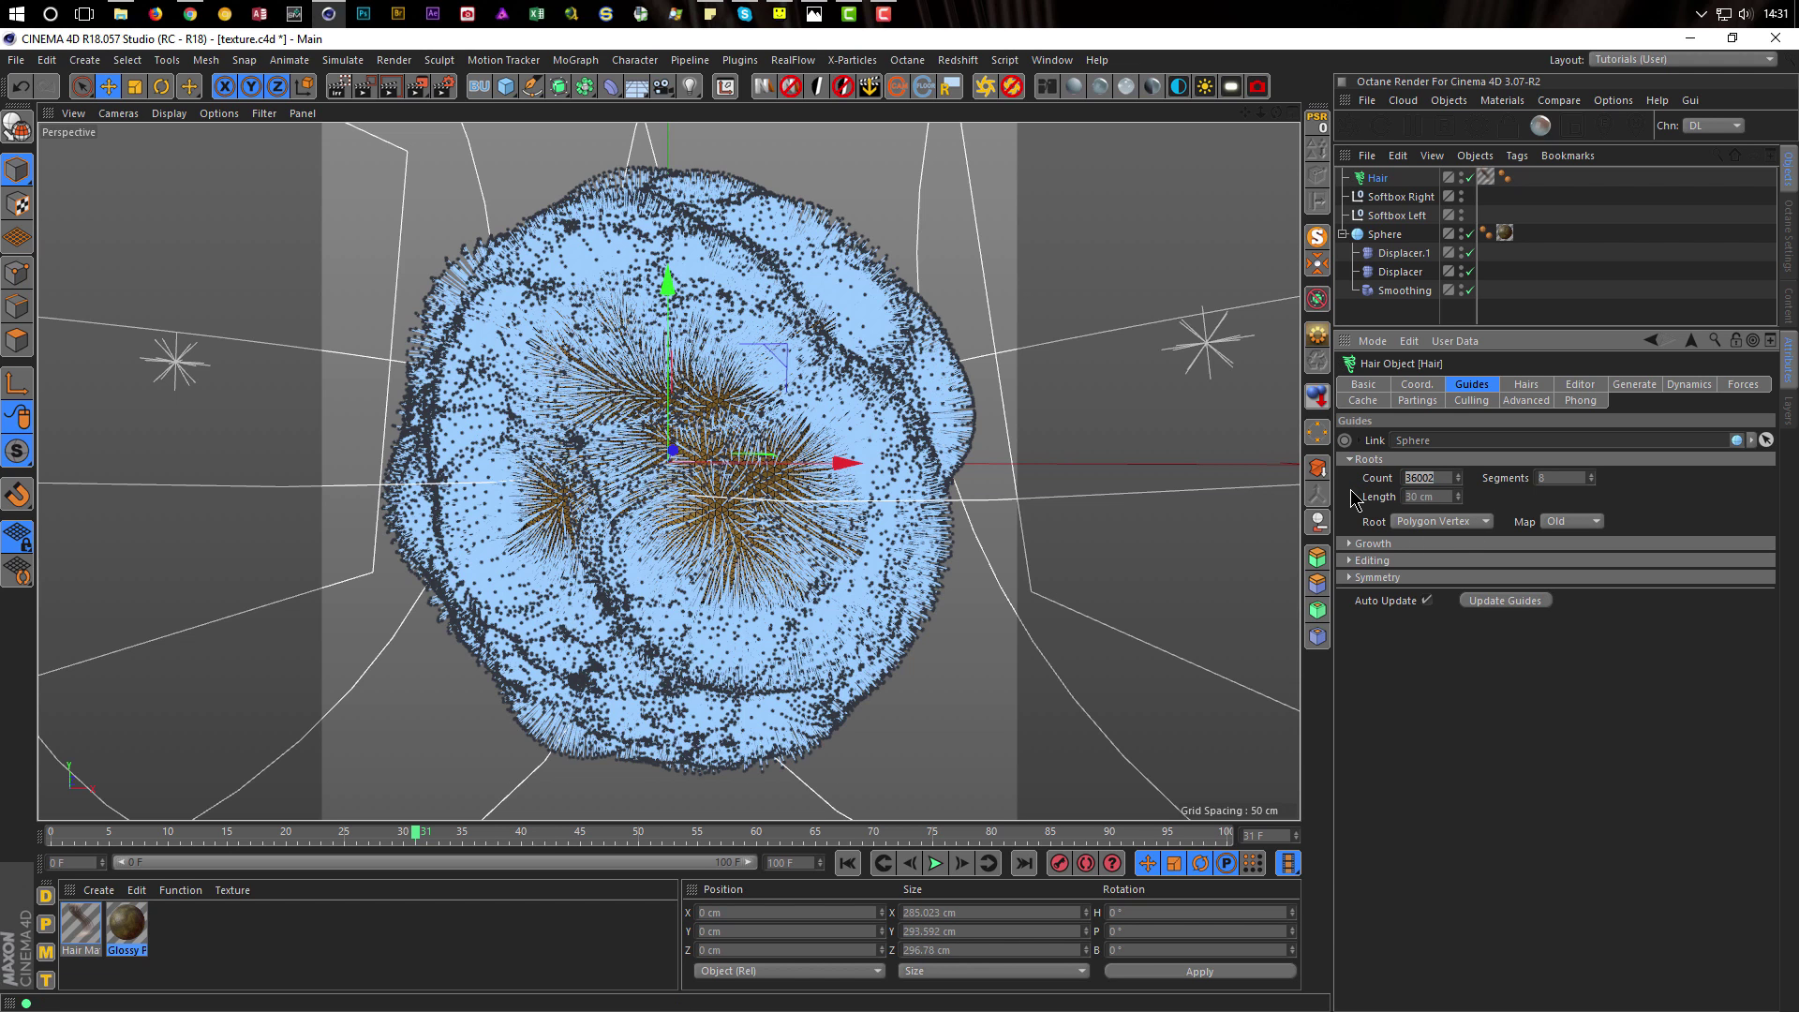
{"action": "type", "text": "300"}
{"action": "key", "text": "Return"}
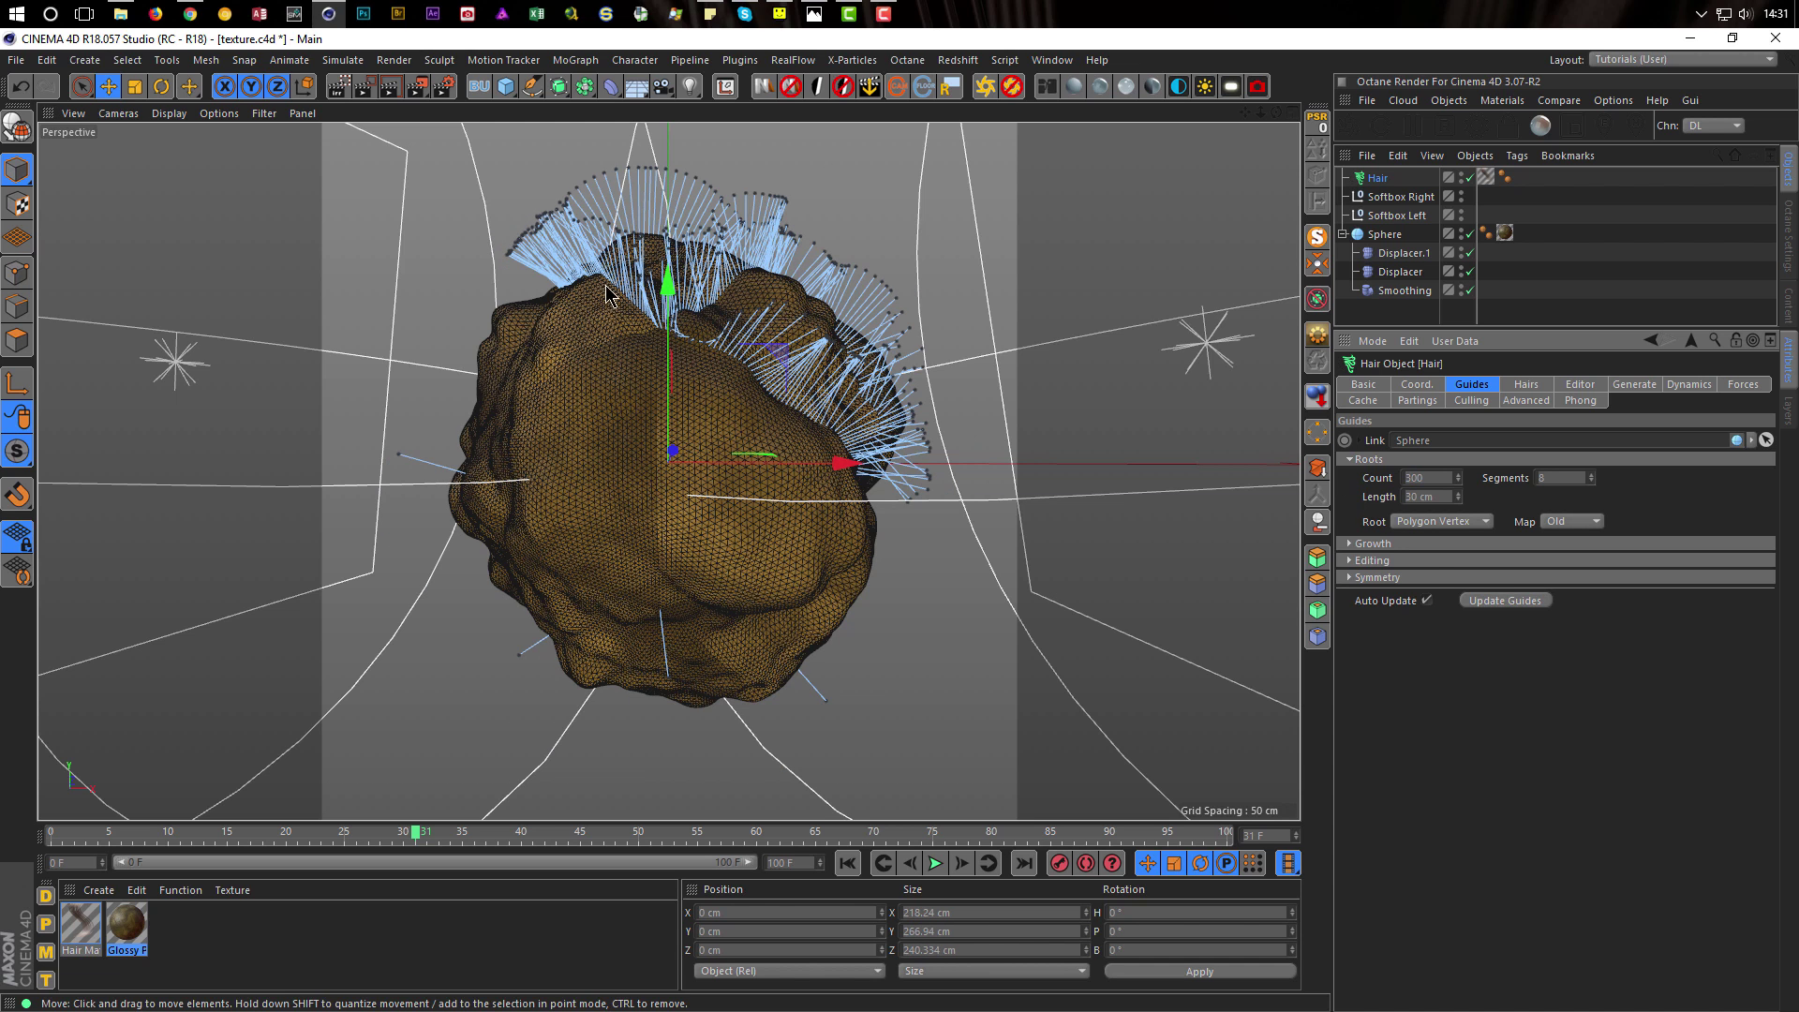
{"action": "left_click", "coordinate": [1374, 561]}
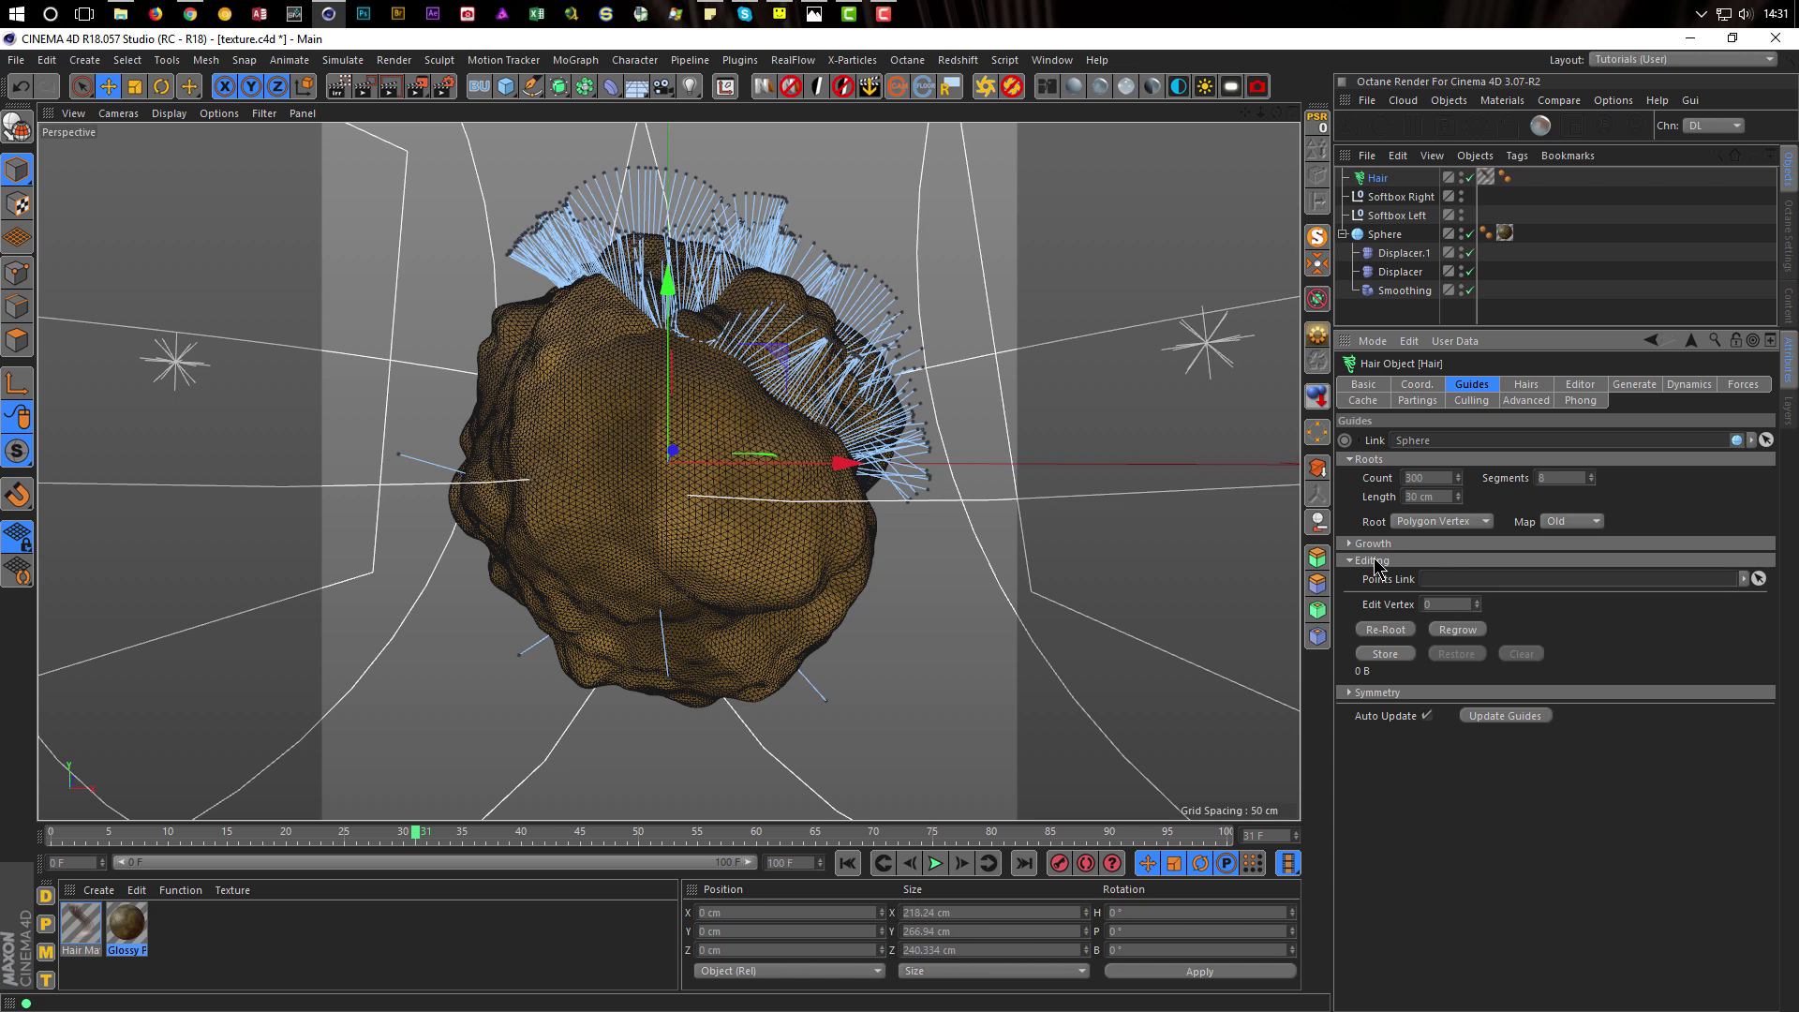
{"action": "left_click", "coordinate": [1381, 637]}
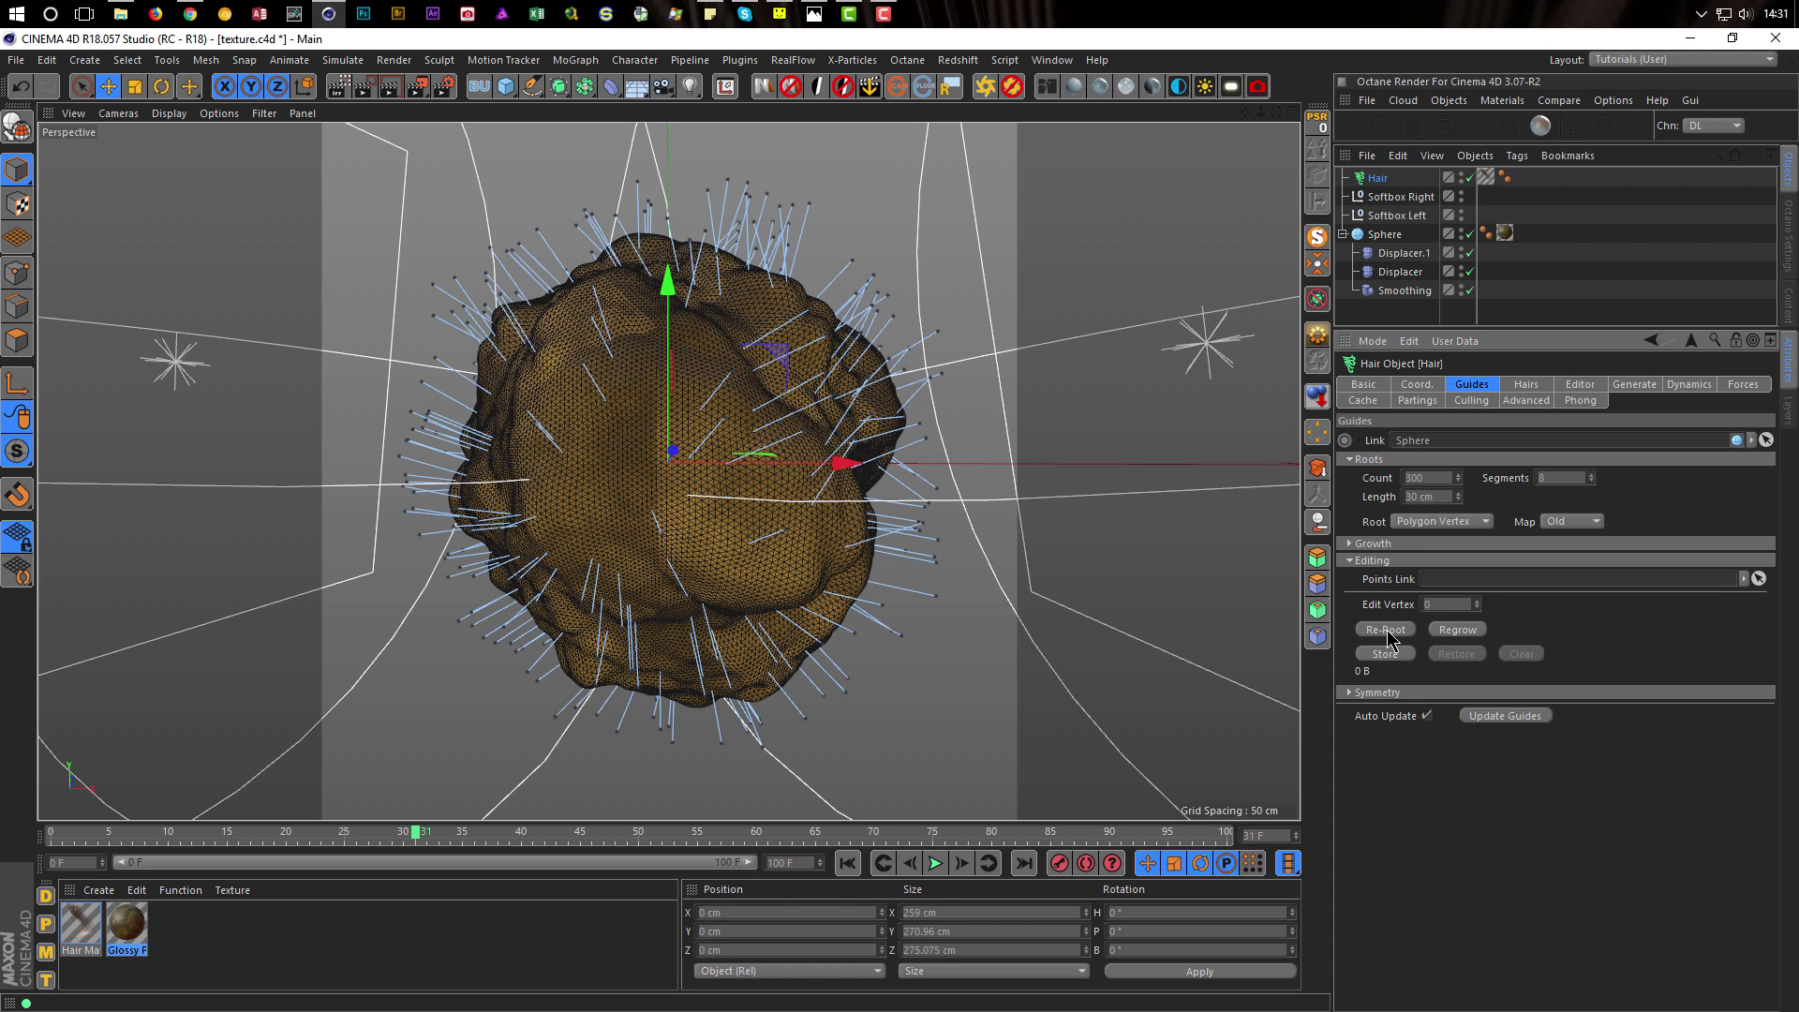
{"action": "left_click", "coordinate": [1457, 630]}
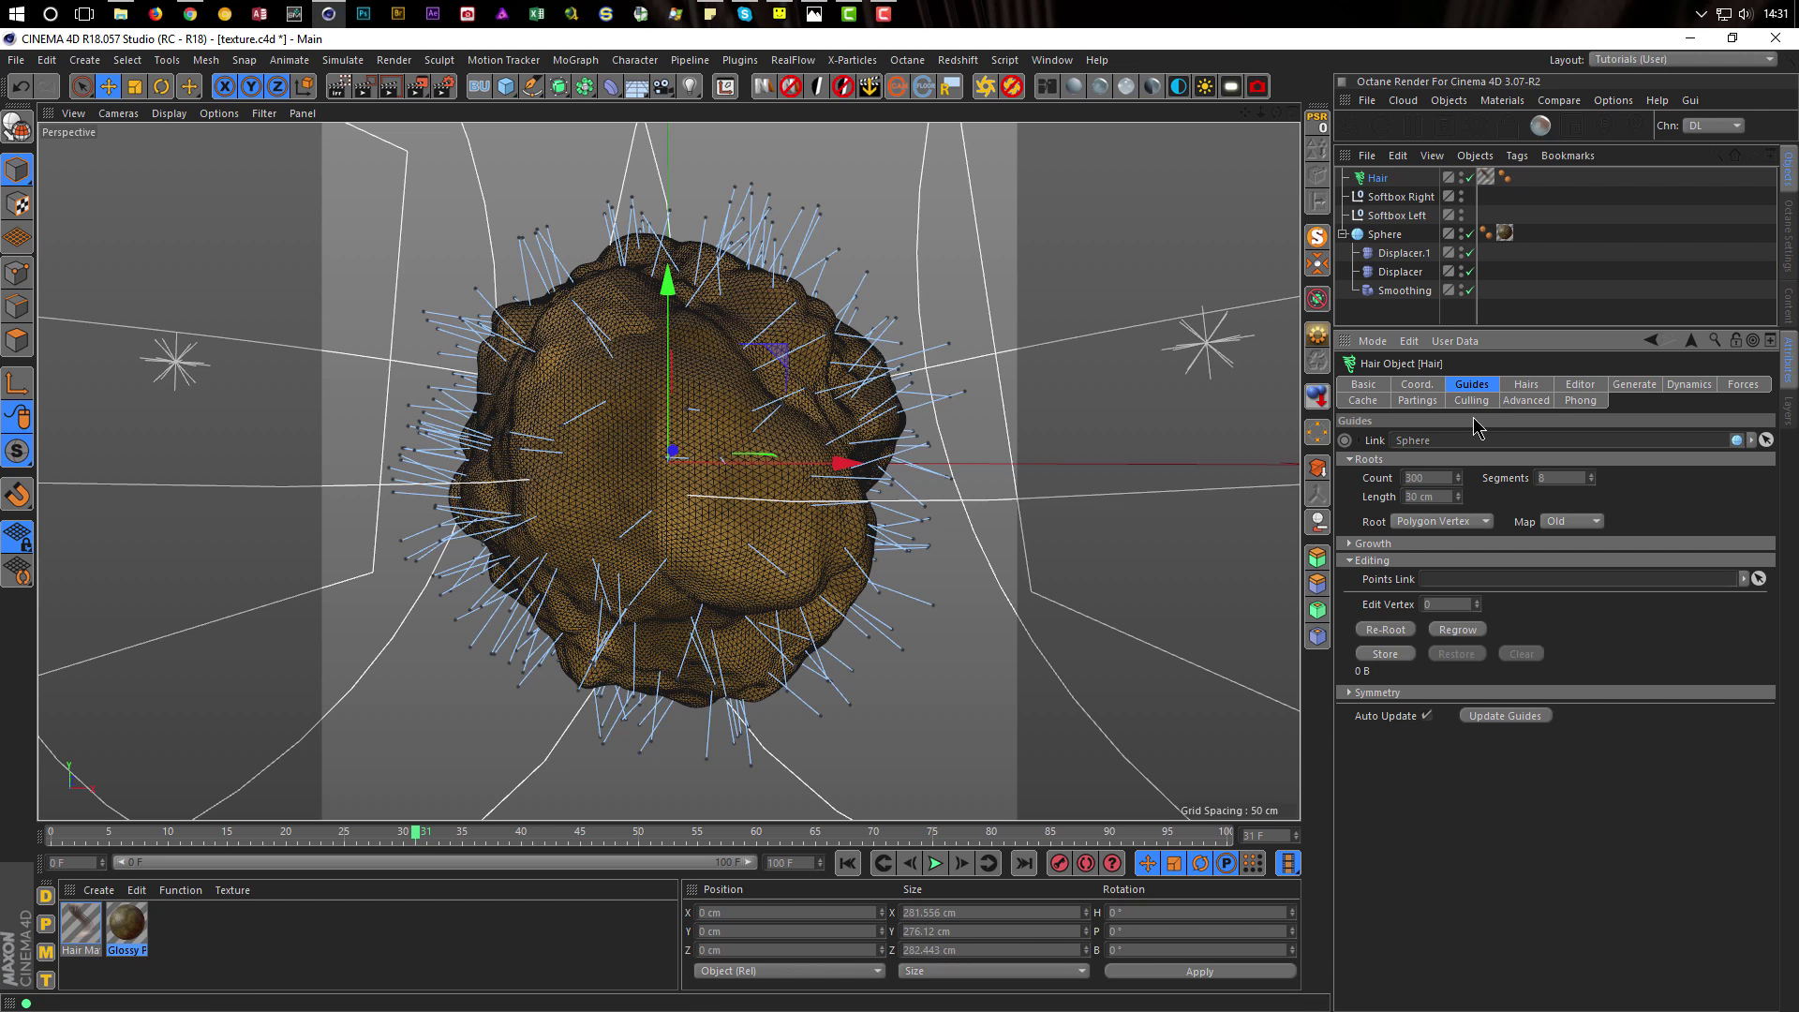
Set the Hair object's viewport preview display to Hair Lines
{"action": "left_click", "coordinate": [1584, 392]}
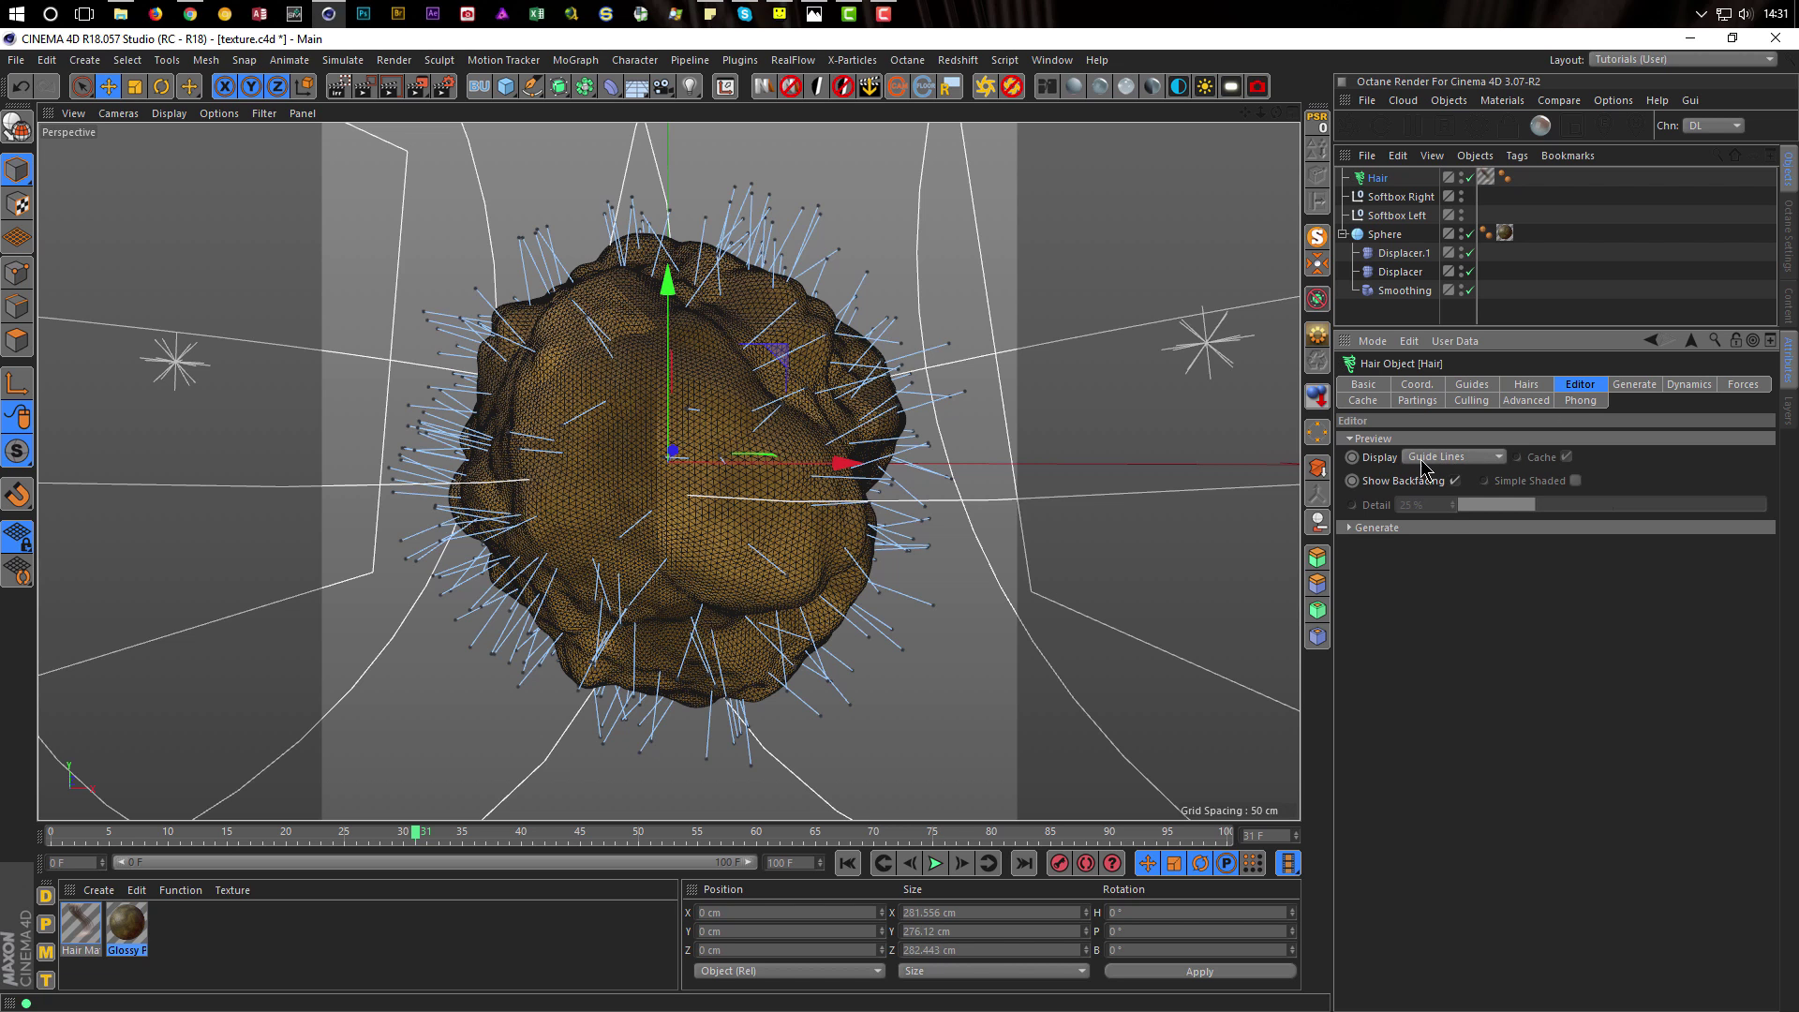
{"action": "left_click", "coordinate": [1455, 457]}
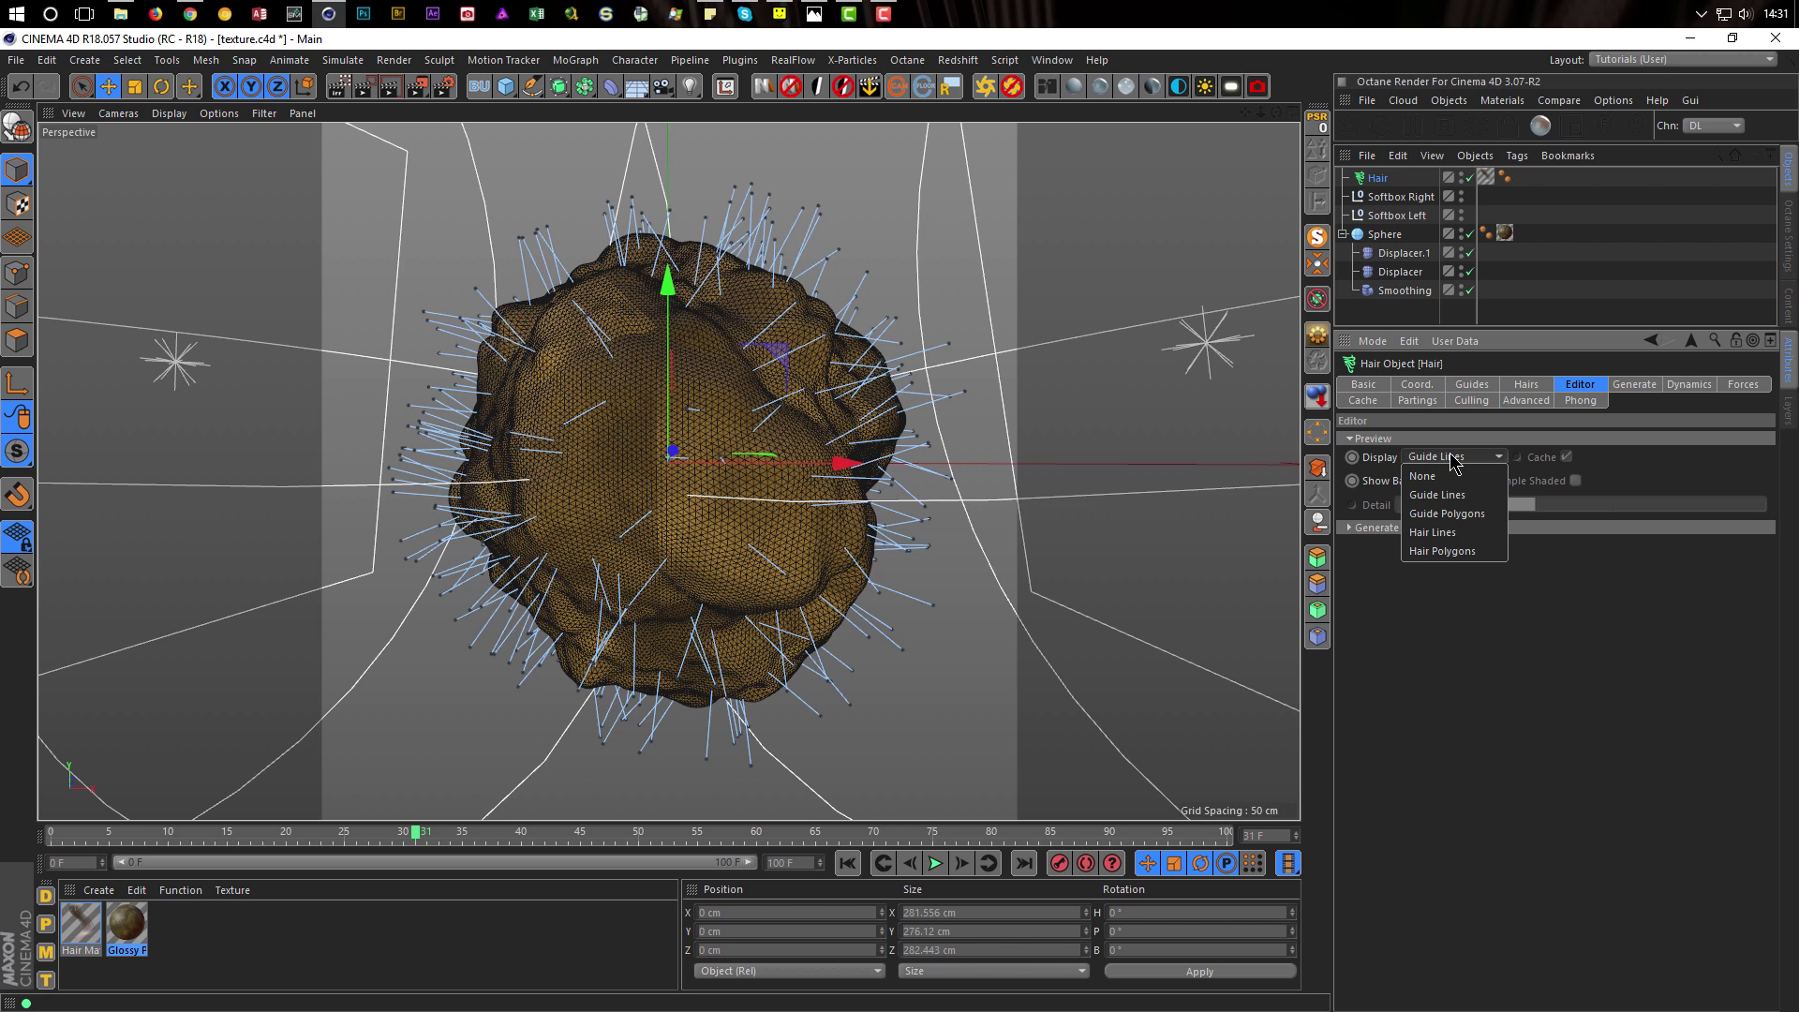
{"action": "left_click", "coordinate": [1449, 542]}
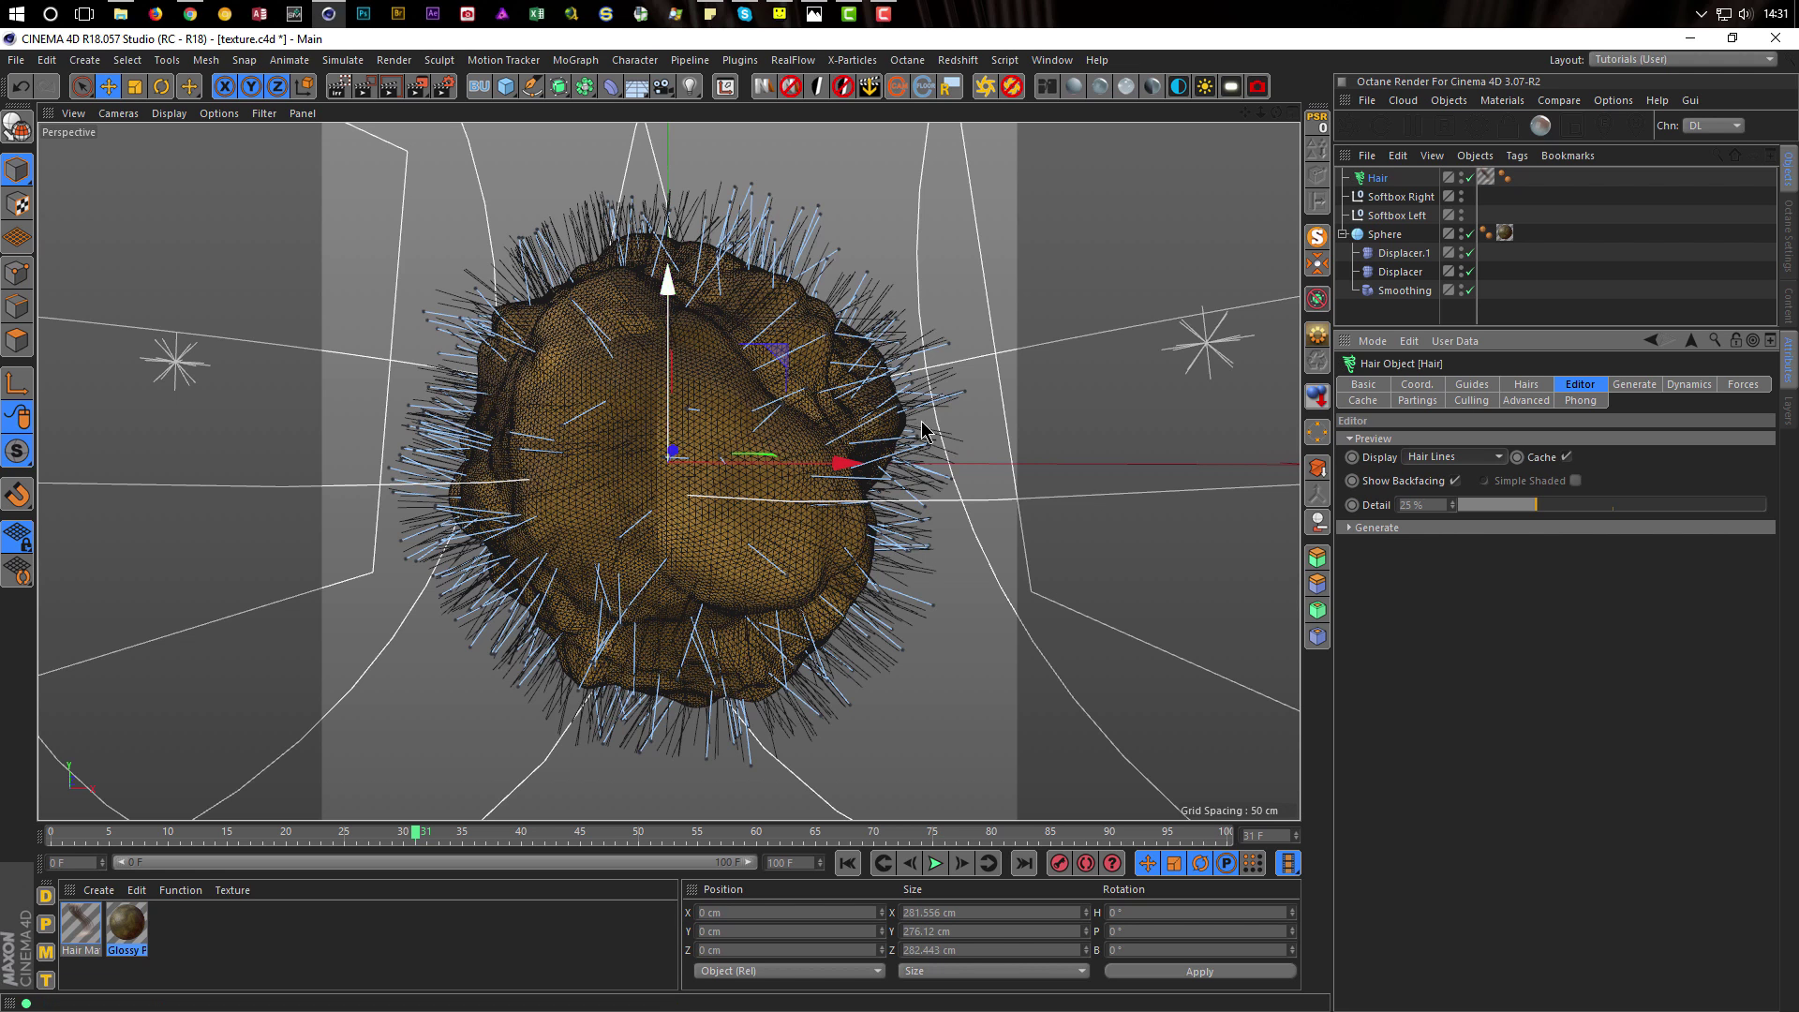
Set the root placement of the hairs to As Guides
{"action": "left_click", "coordinate": [1527, 386]}
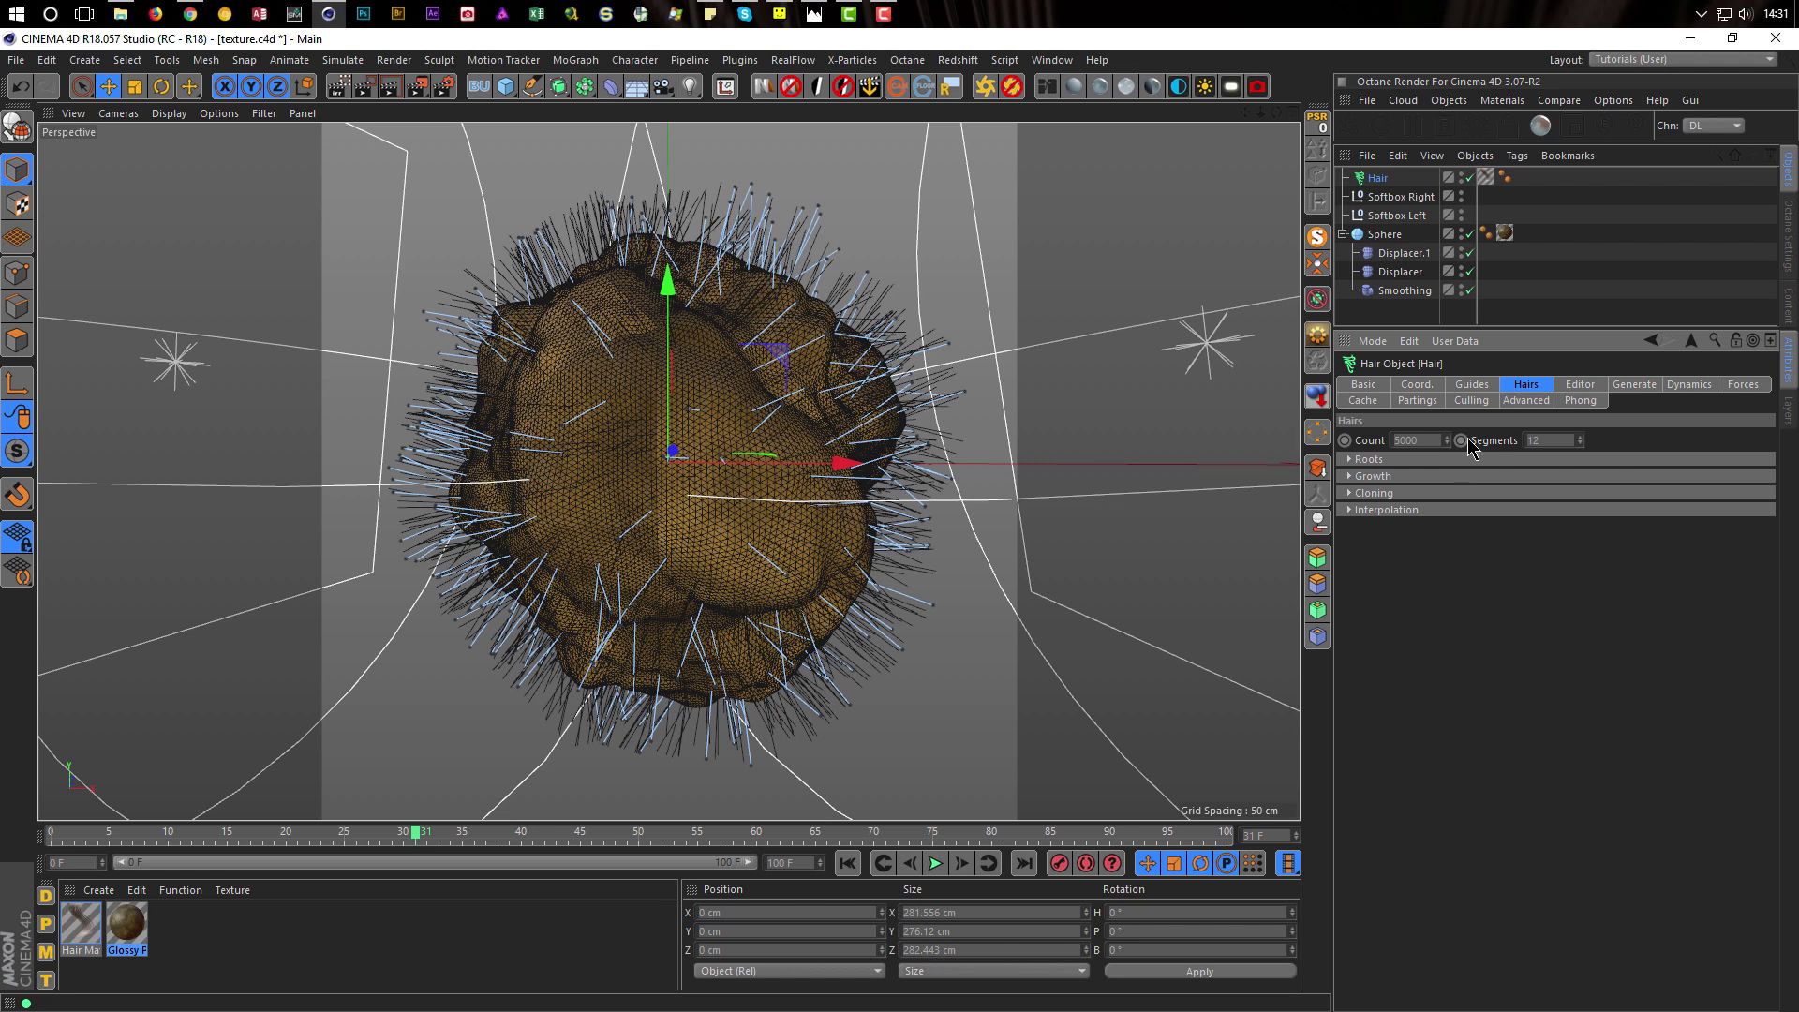
{"action": "left_click", "coordinate": [1368, 460]}
{"action": "left_click", "coordinate": [1453, 479]}
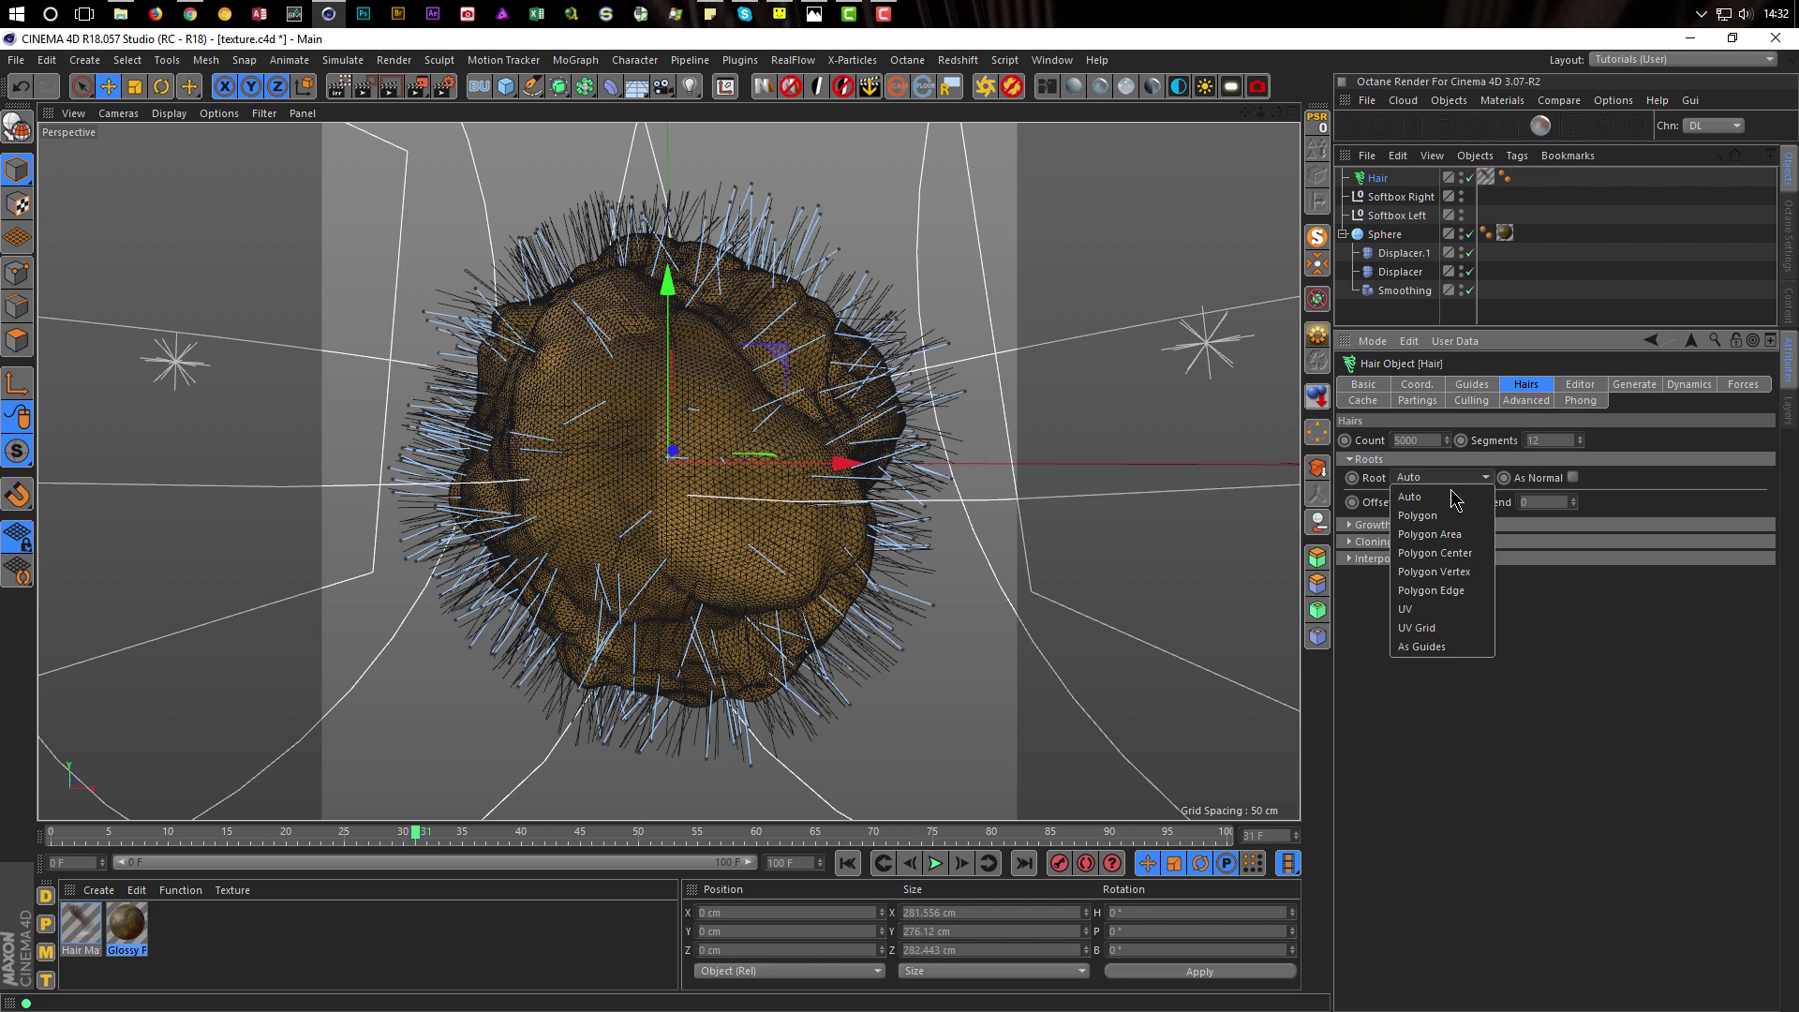
{"action": "left_click", "coordinate": [1432, 647]}
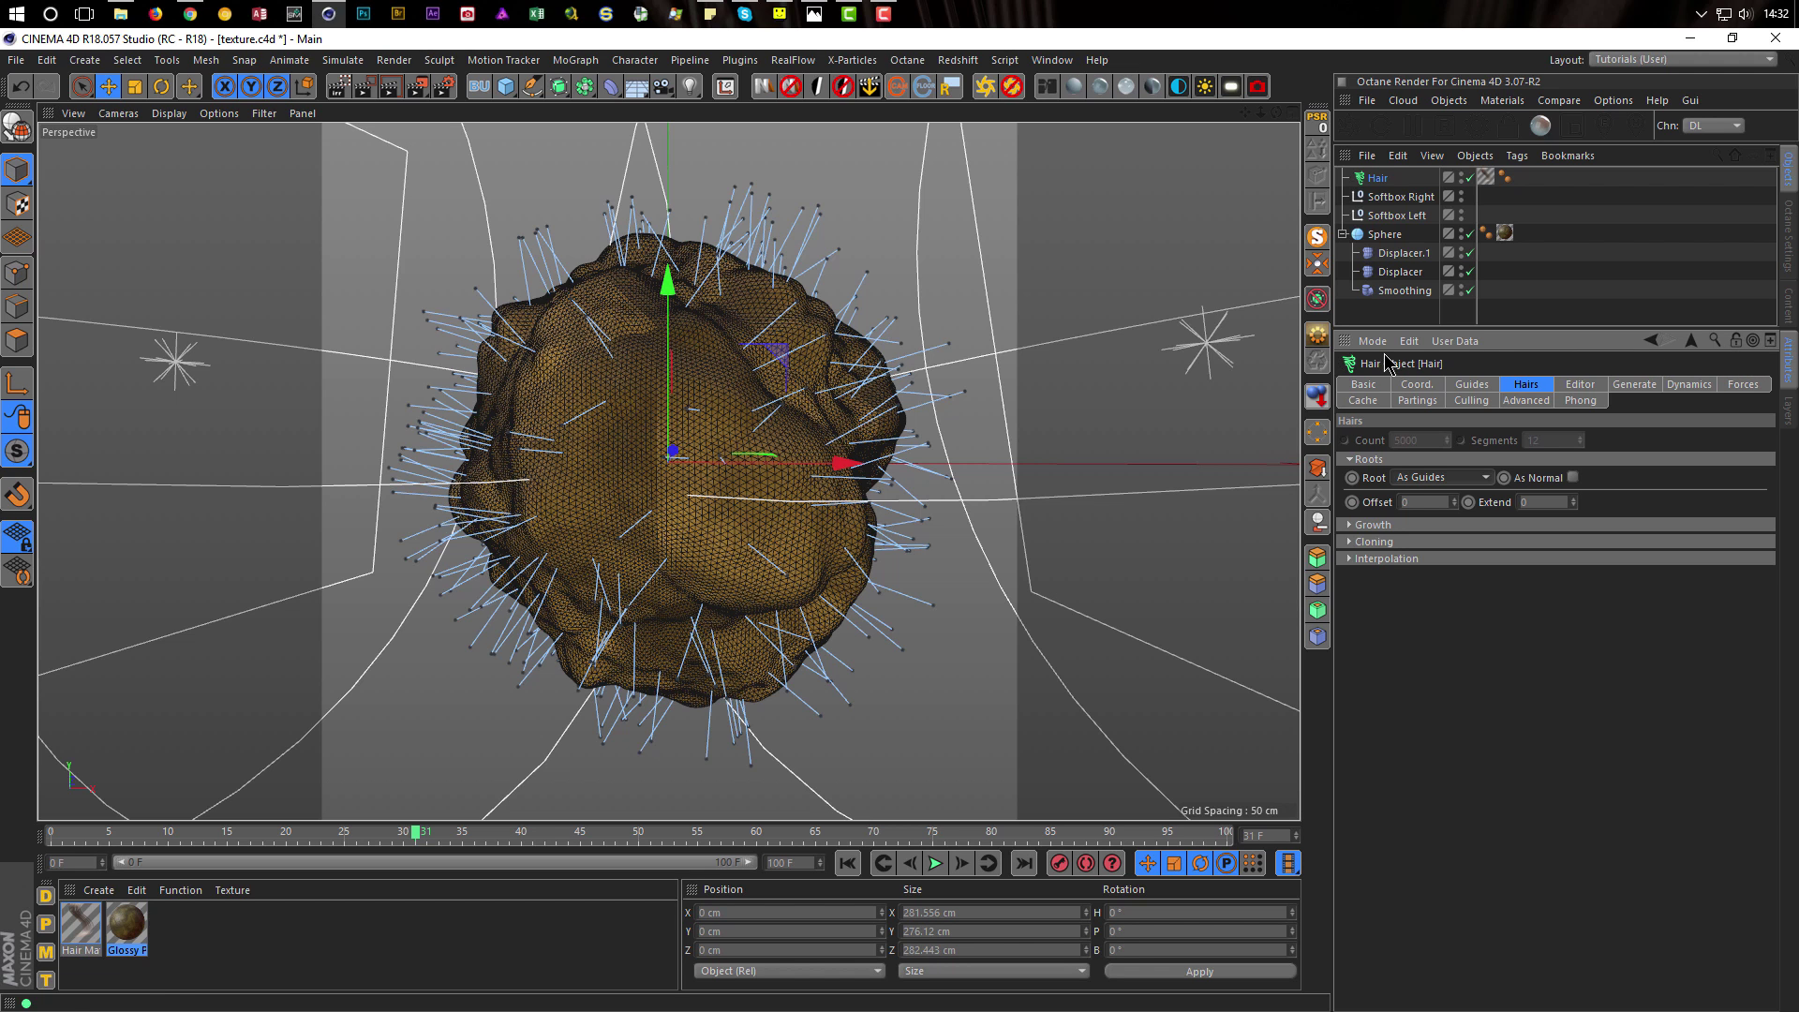
Open a separate enlarged Attributes window for the Hair object, select the sphere and place the window clear of the model
{"action": "left_click", "coordinate": [1770, 342]}
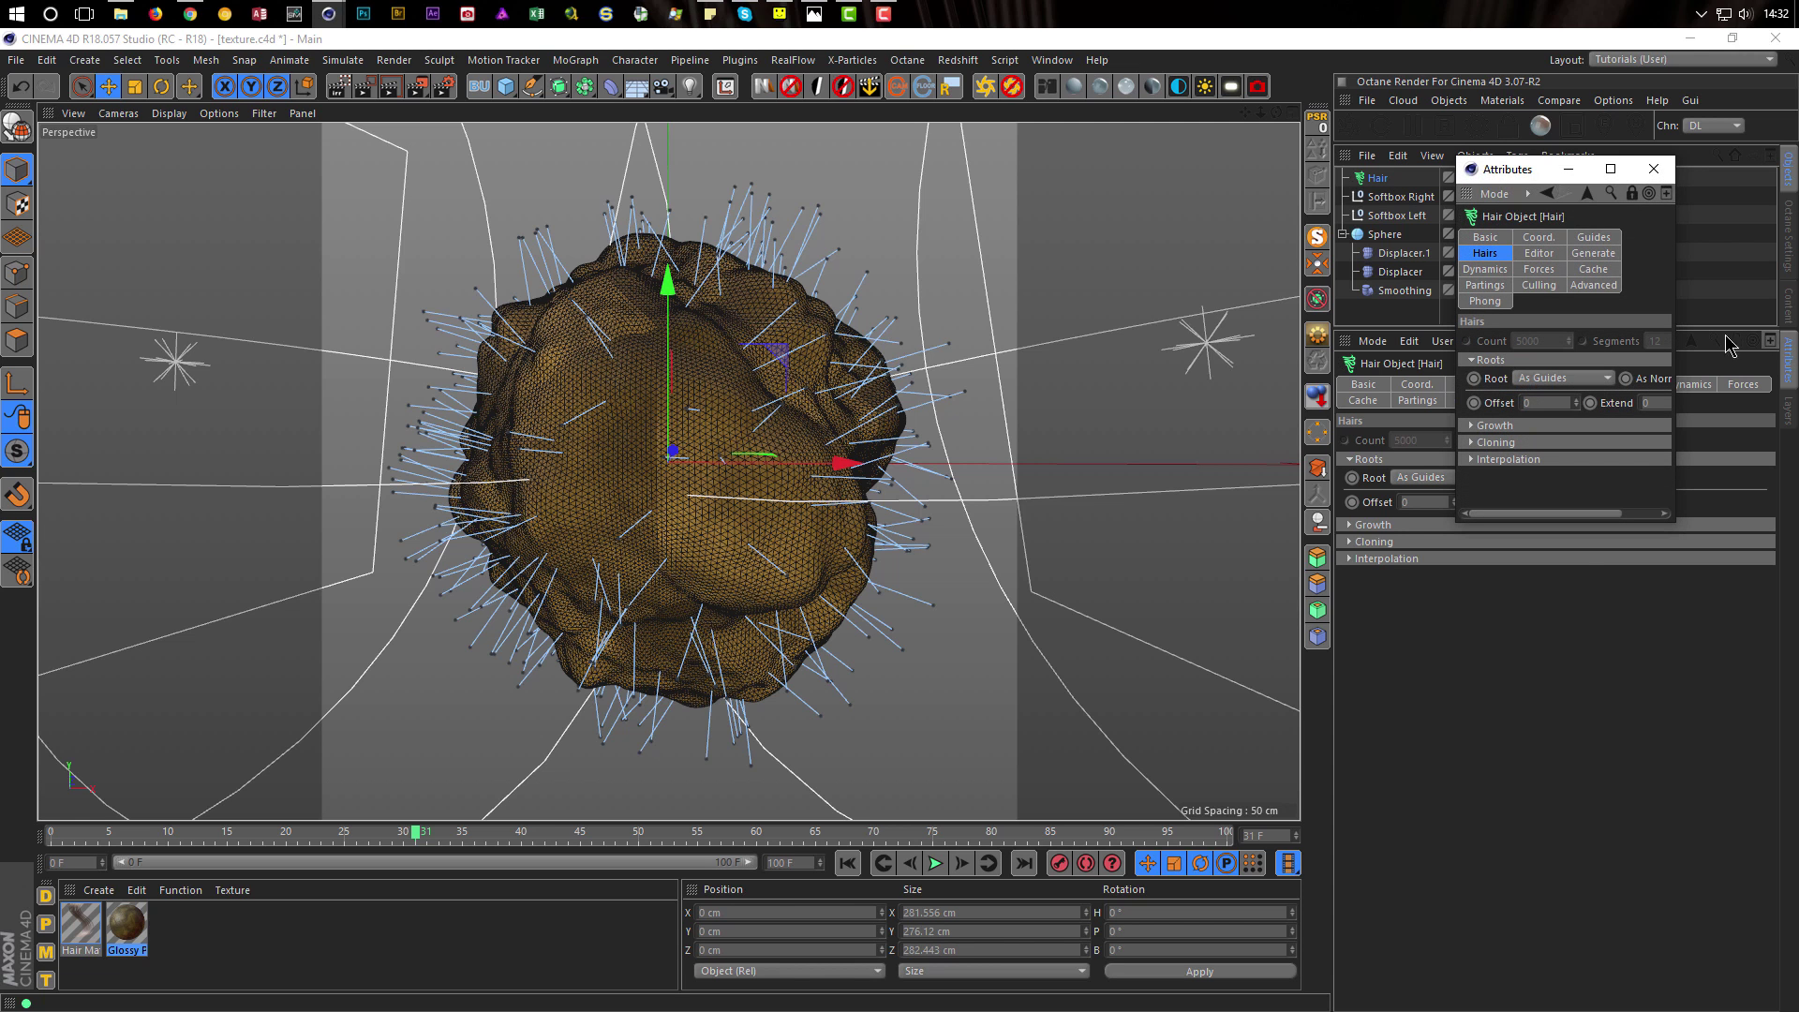
{"action": "left_click_drag", "start_coordinate": [1281, 320], "coordinate": [1084, 373]}
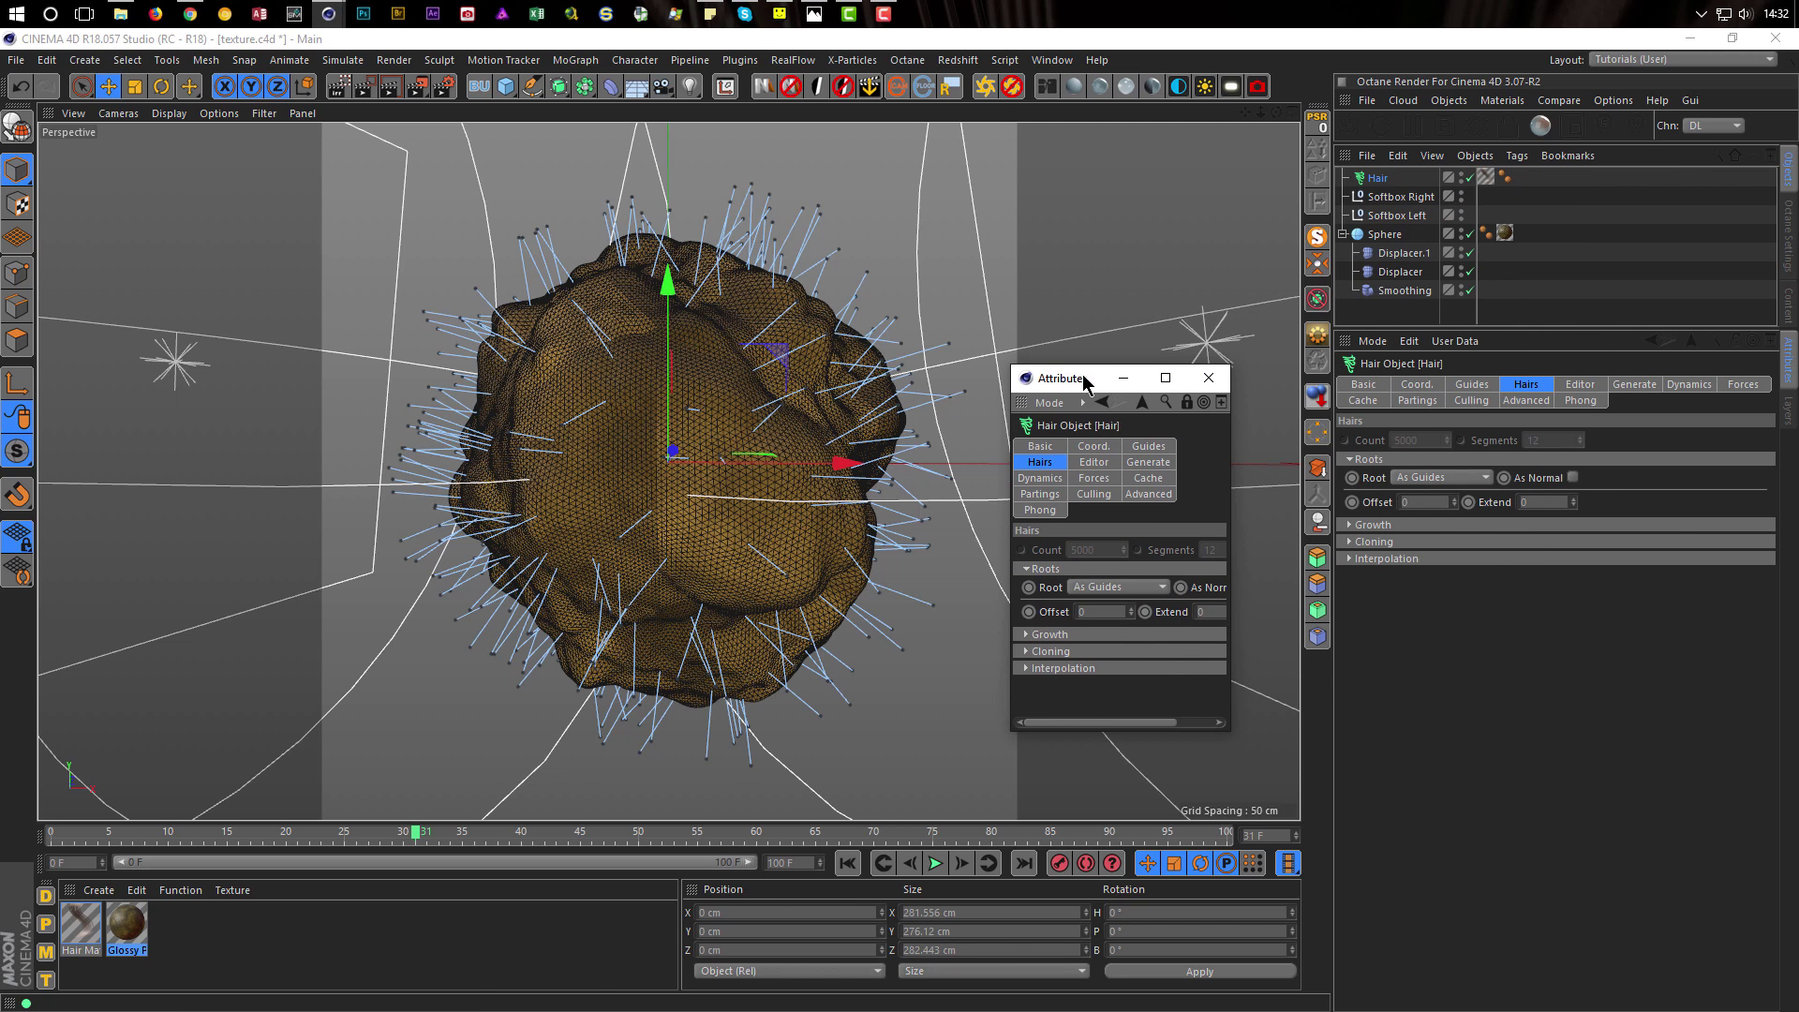
{"action": "left_click_drag", "start_coordinate": [1232, 747], "coordinate": [1346, 856]}
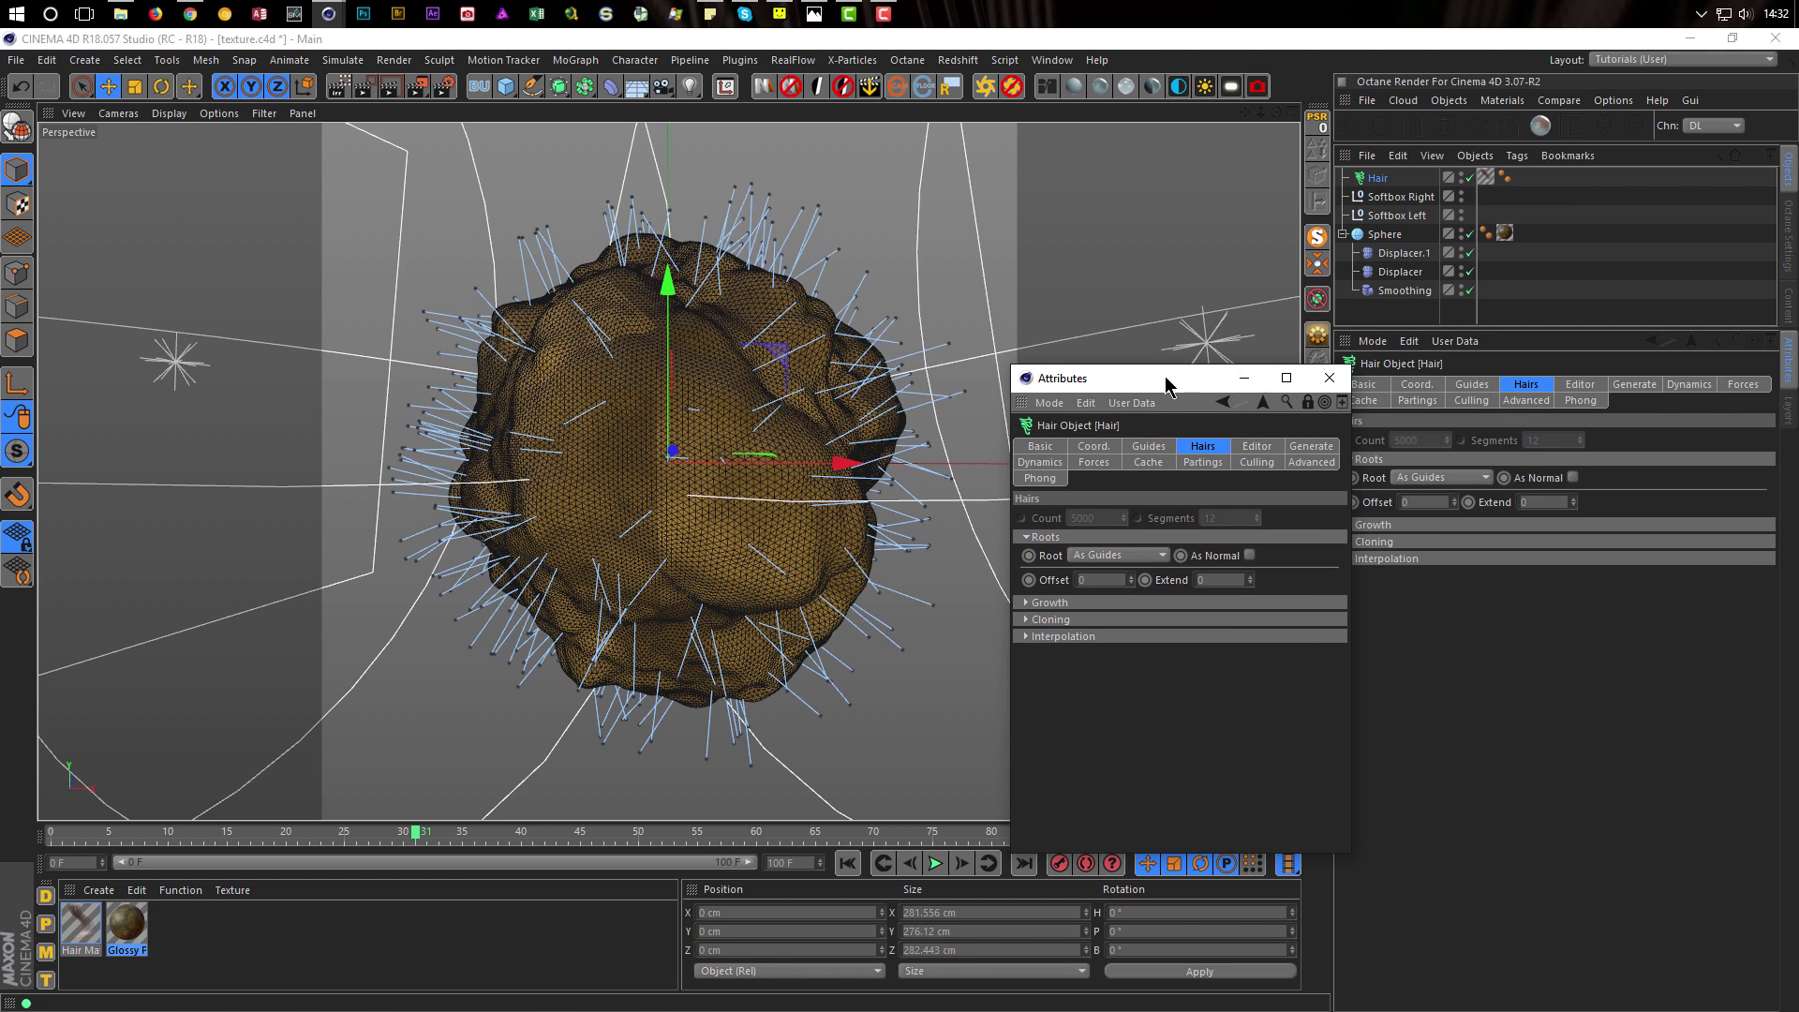
{"action": "left_click_drag", "start_coordinate": [1169, 382], "coordinate": [1109, 447]}
{"action": "left_click", "coordinate": [1386, 235]}
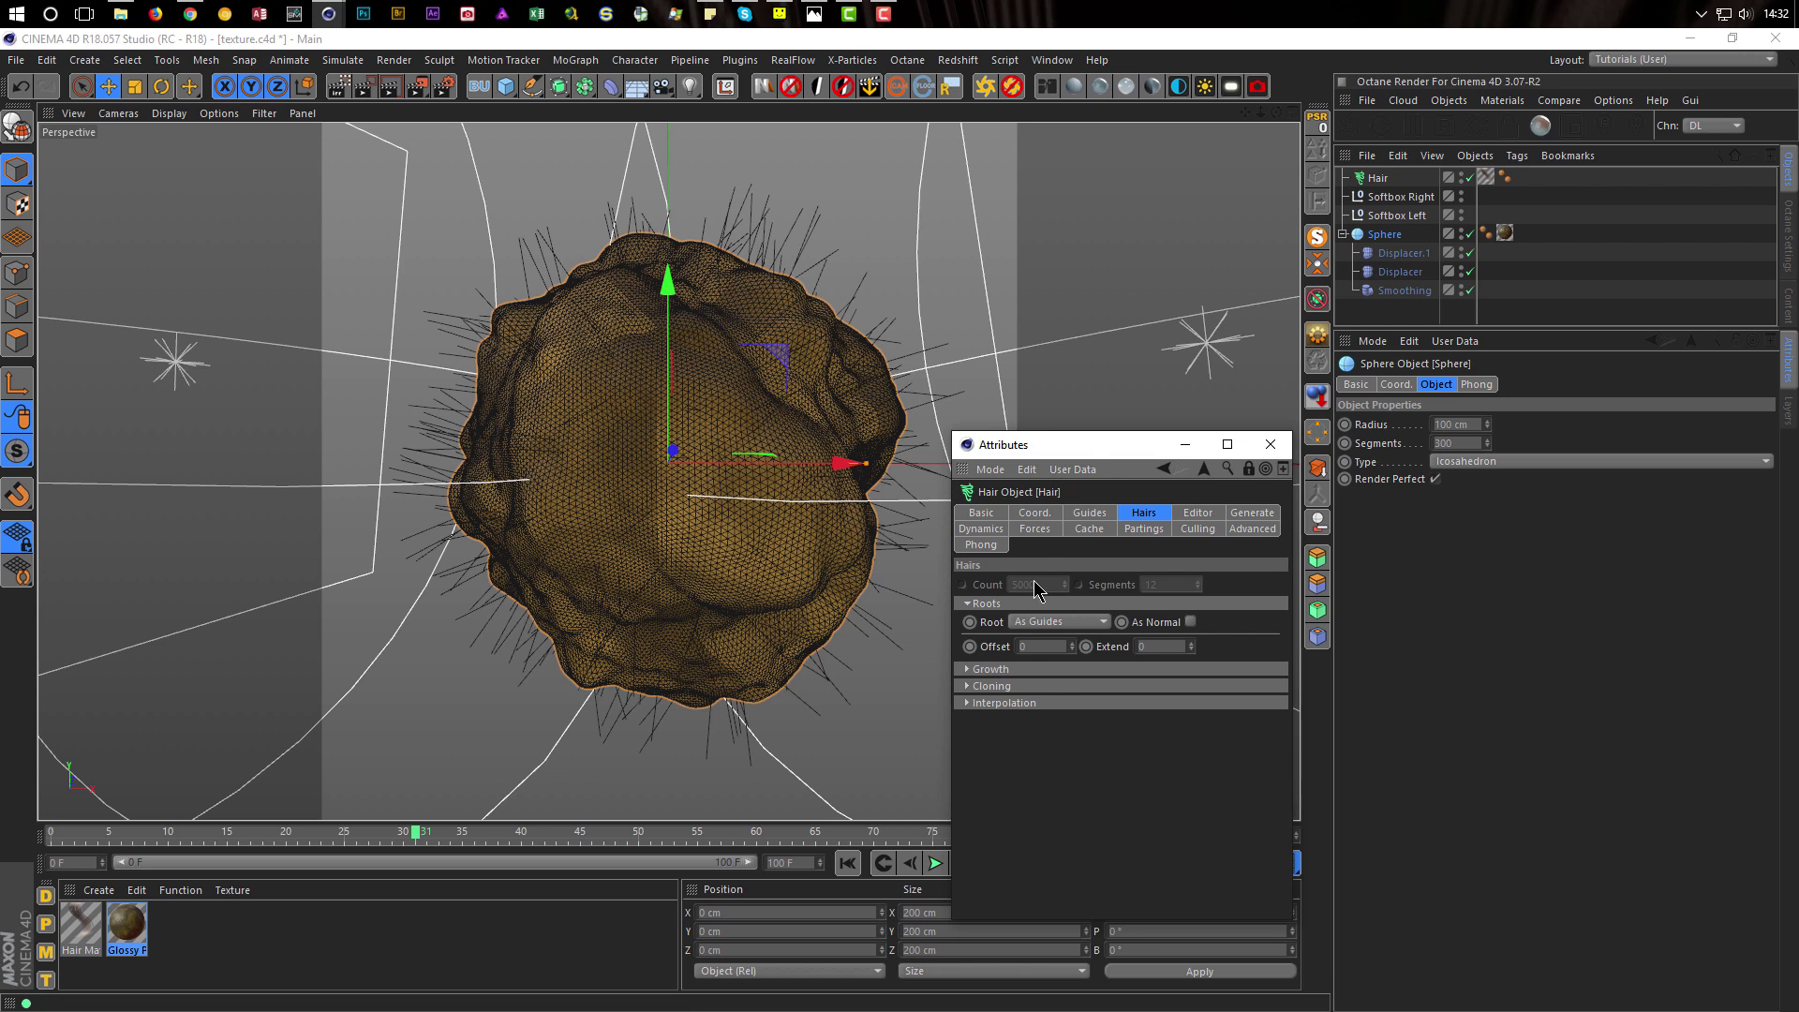
{"action": "left_click_drag", "start_coordinate": [1092, 448], "coordinate": [1359, 491]}
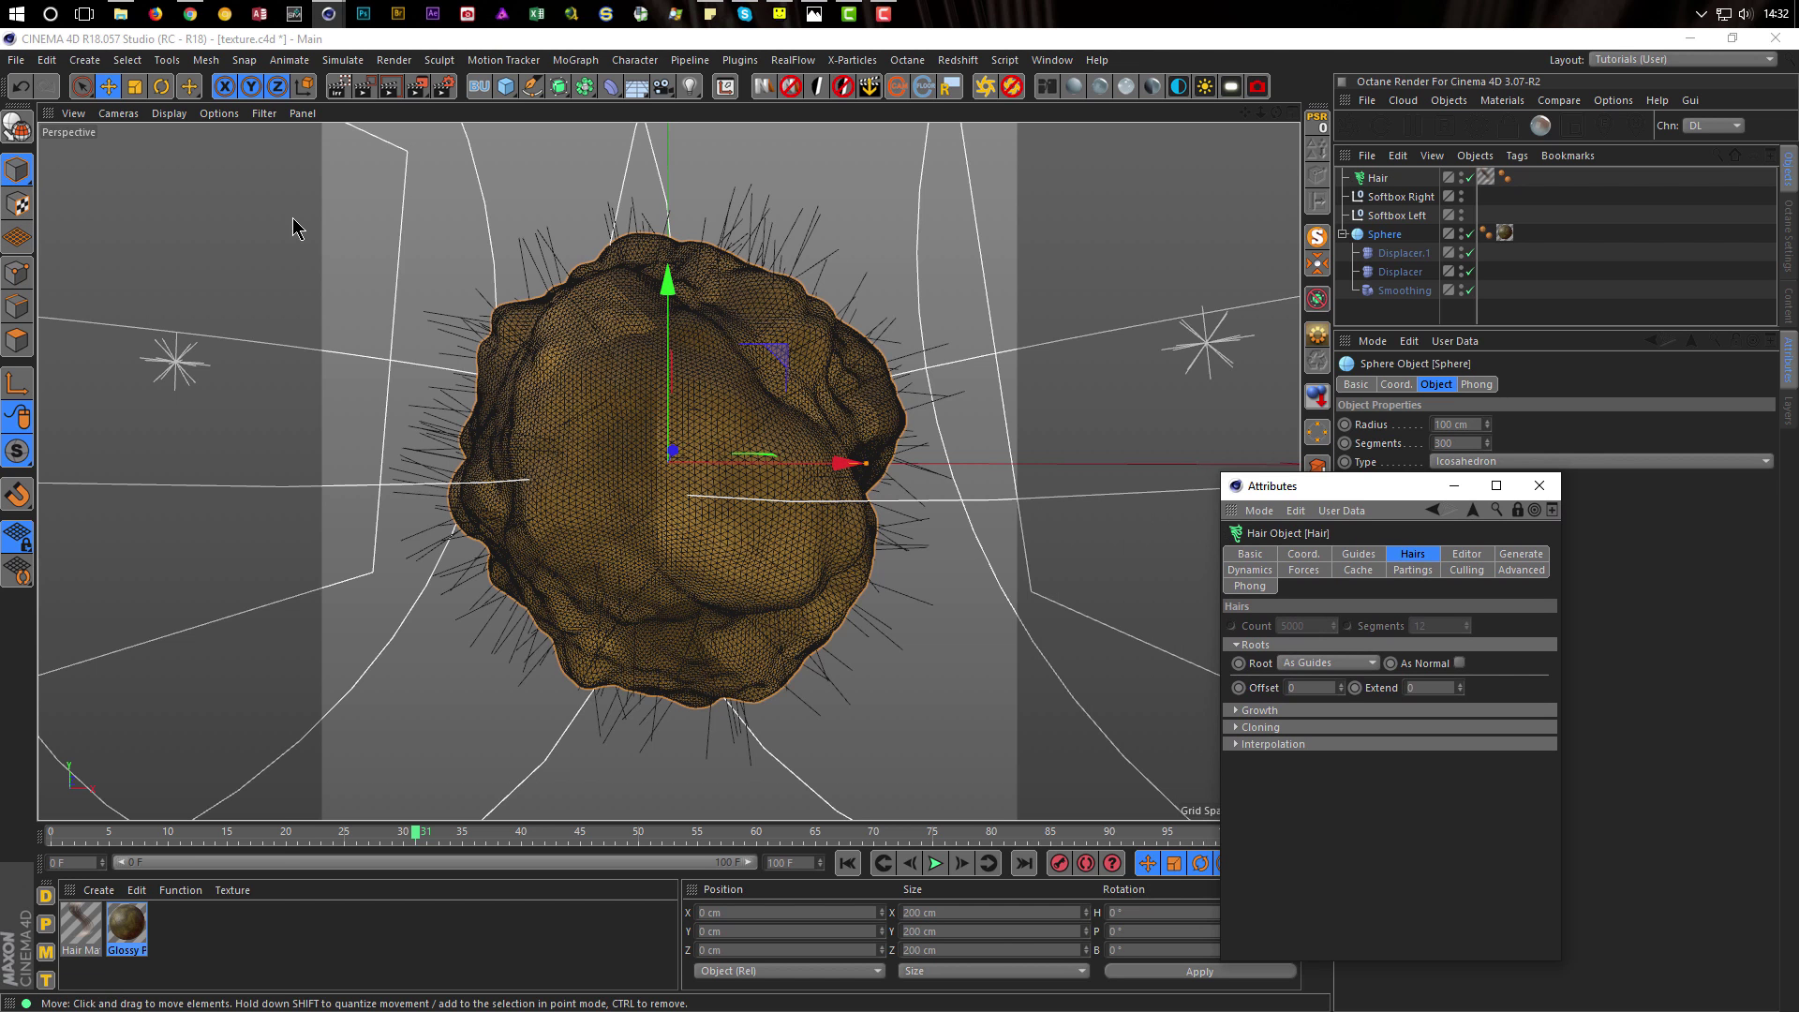
Make the hair material's color plain white by removing the gradient's end knot and recoloring the remaining one, and disable its Specular channel
{"action": "double_click", "coordinate": [83, 924]}
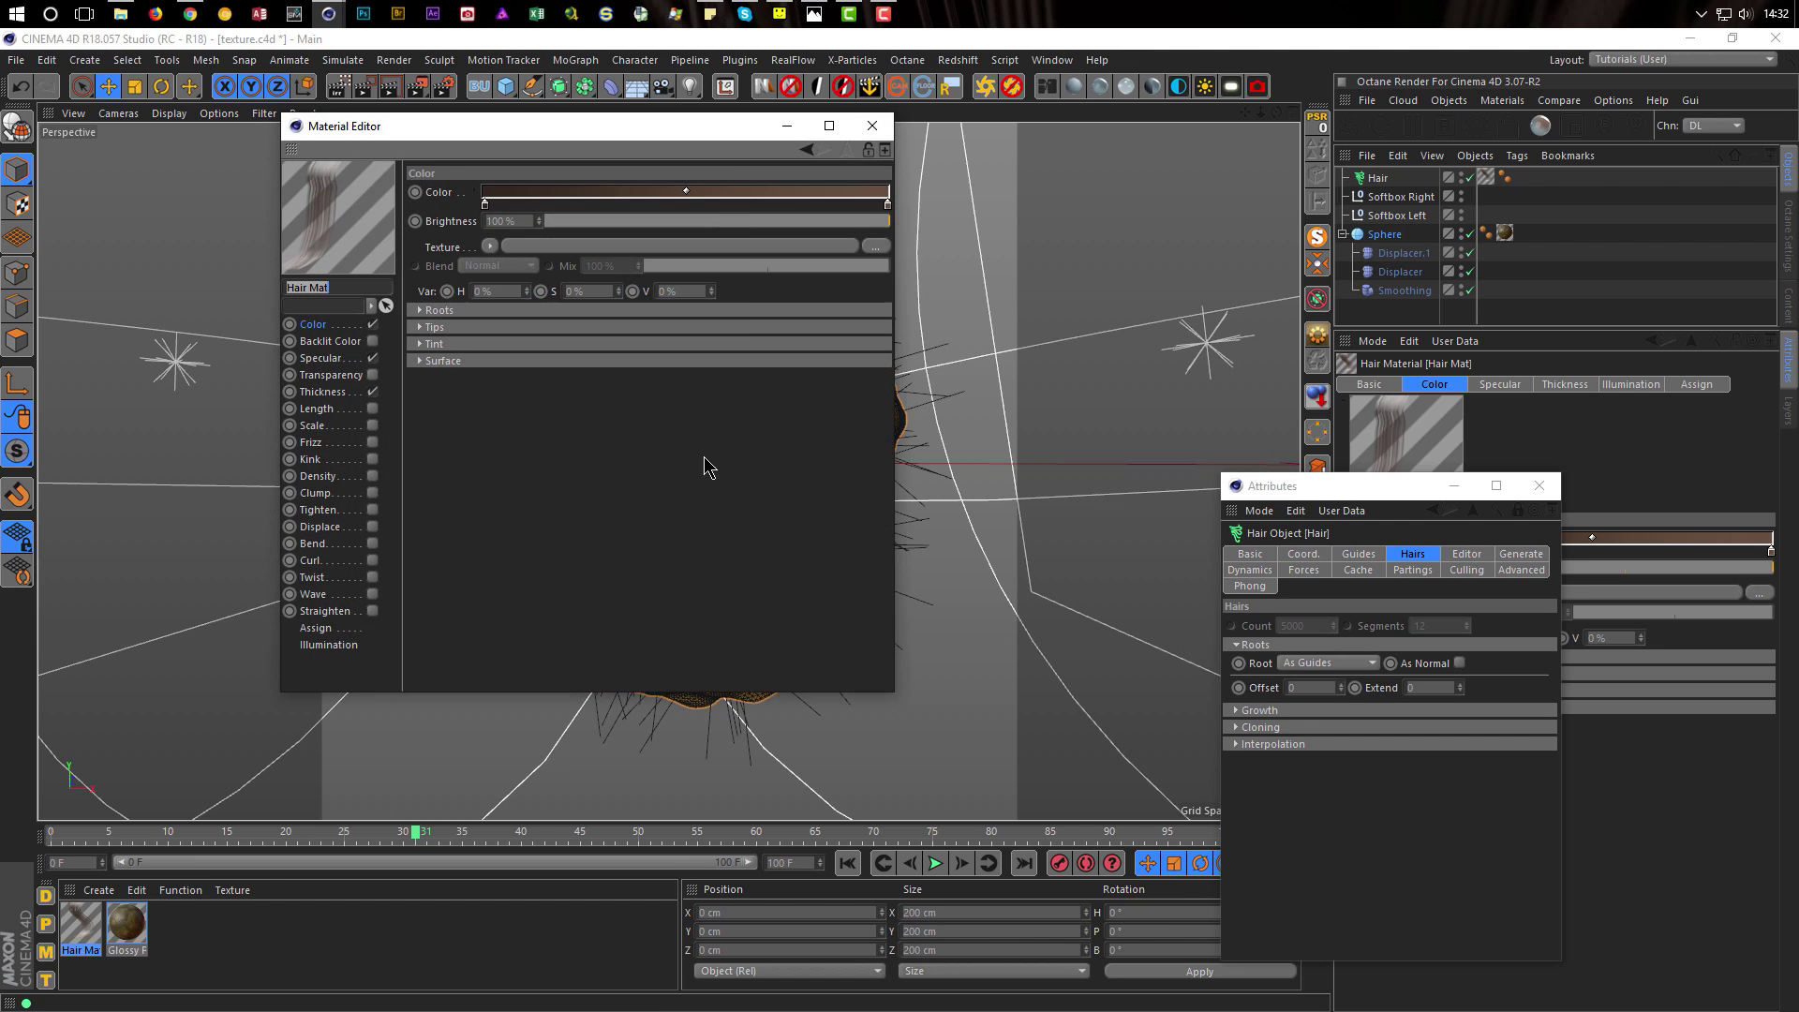
{"action": "left_click_drag", "start_coordinate": [695, 133], "coordinate": [997, 431]}
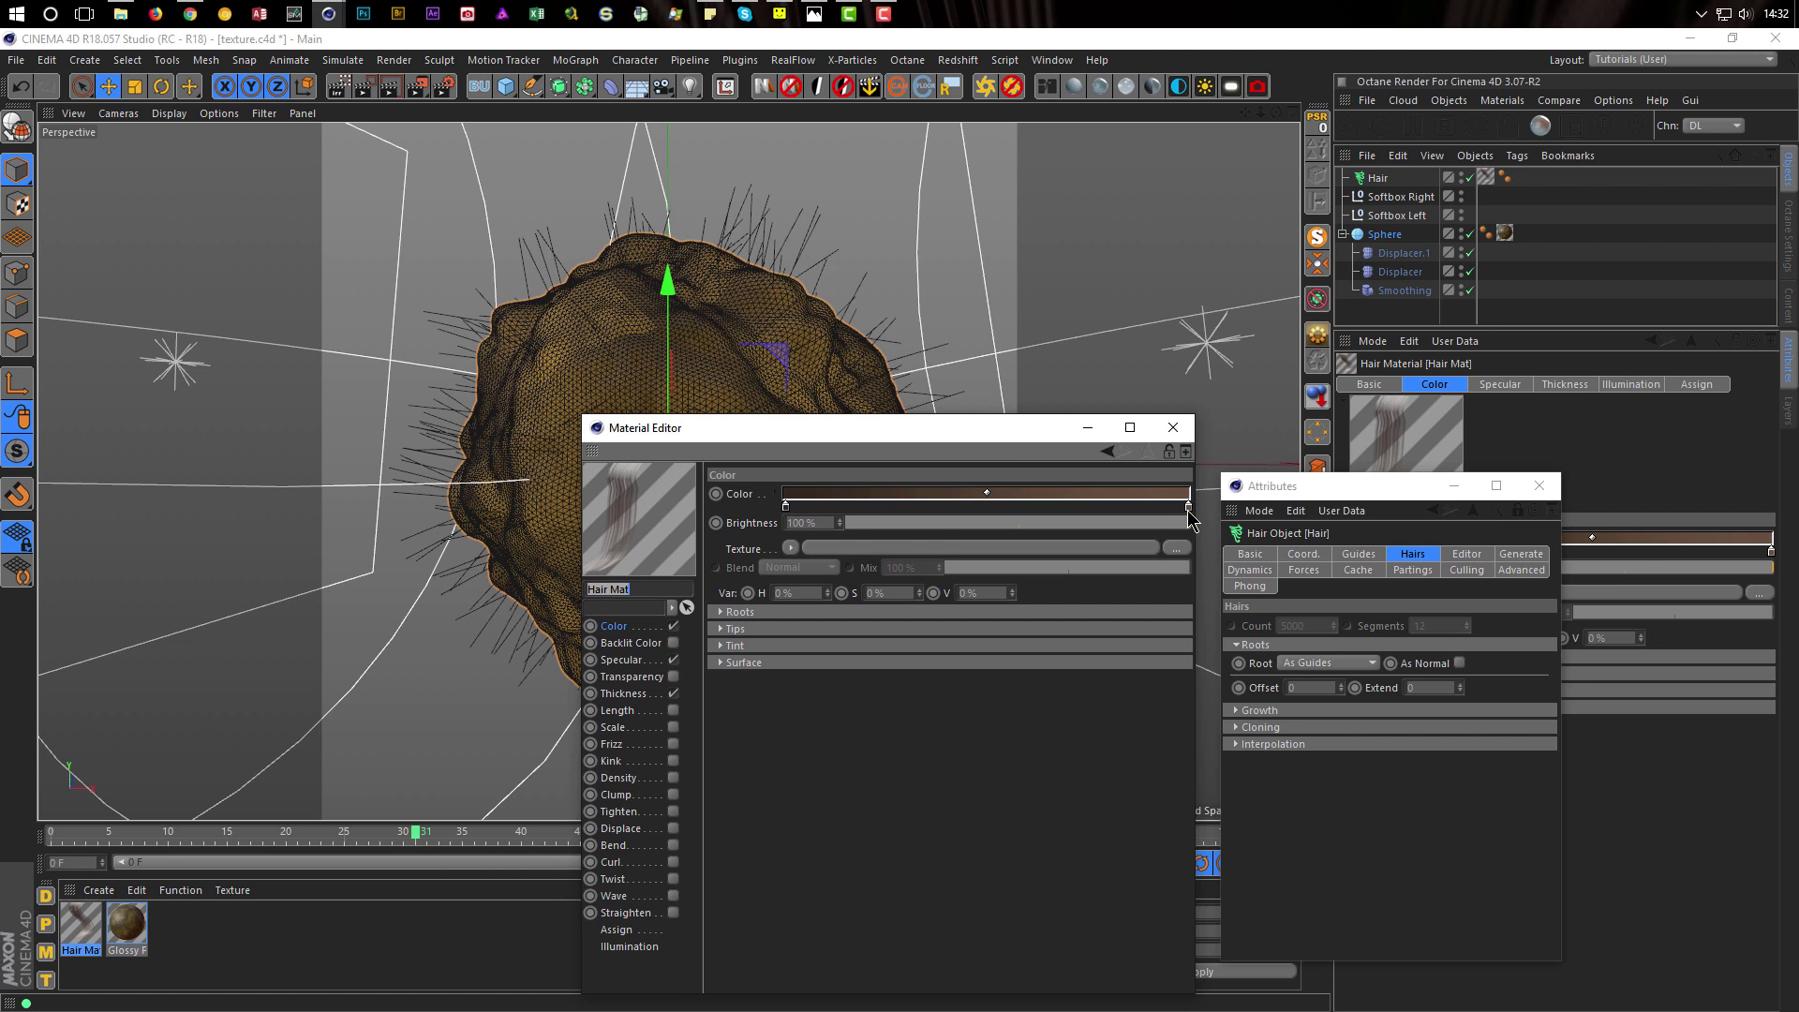
{"action": "left_click_drag", "start_coordinate": [1189, 507], "coordinate": [1174, 597]}
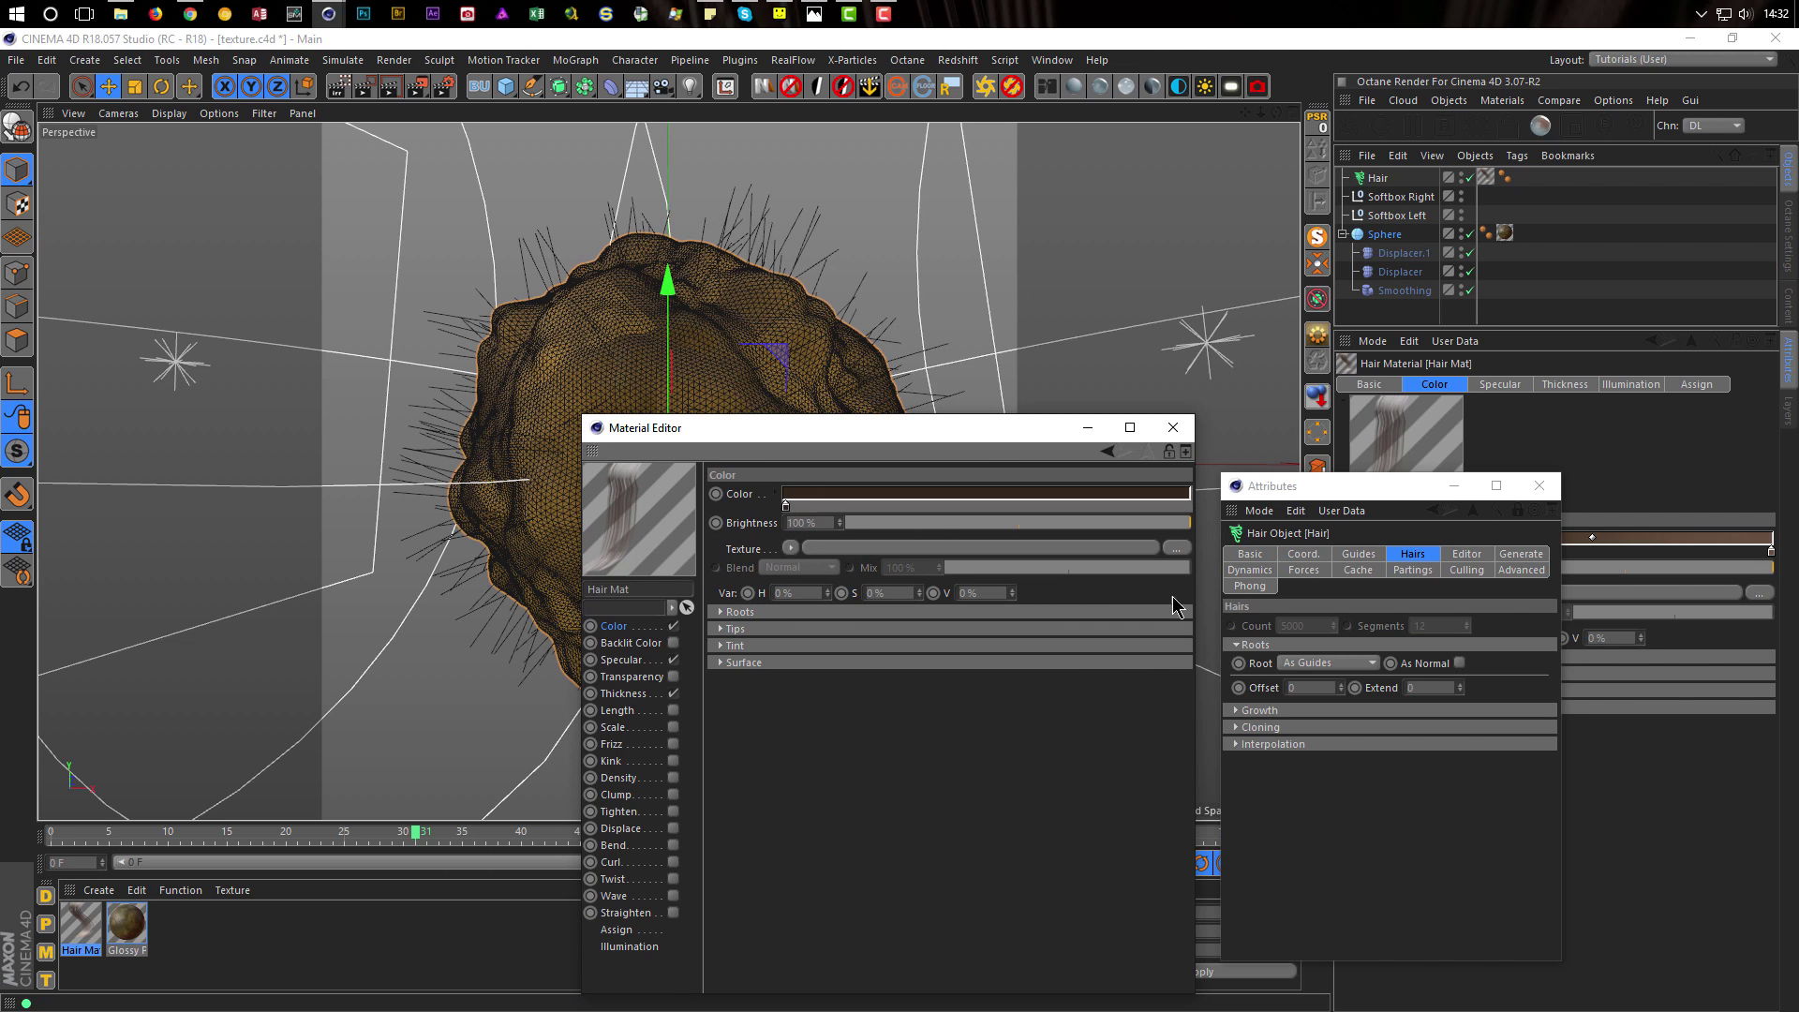
{"action": "left_click", "coordinate": [786, 507]}
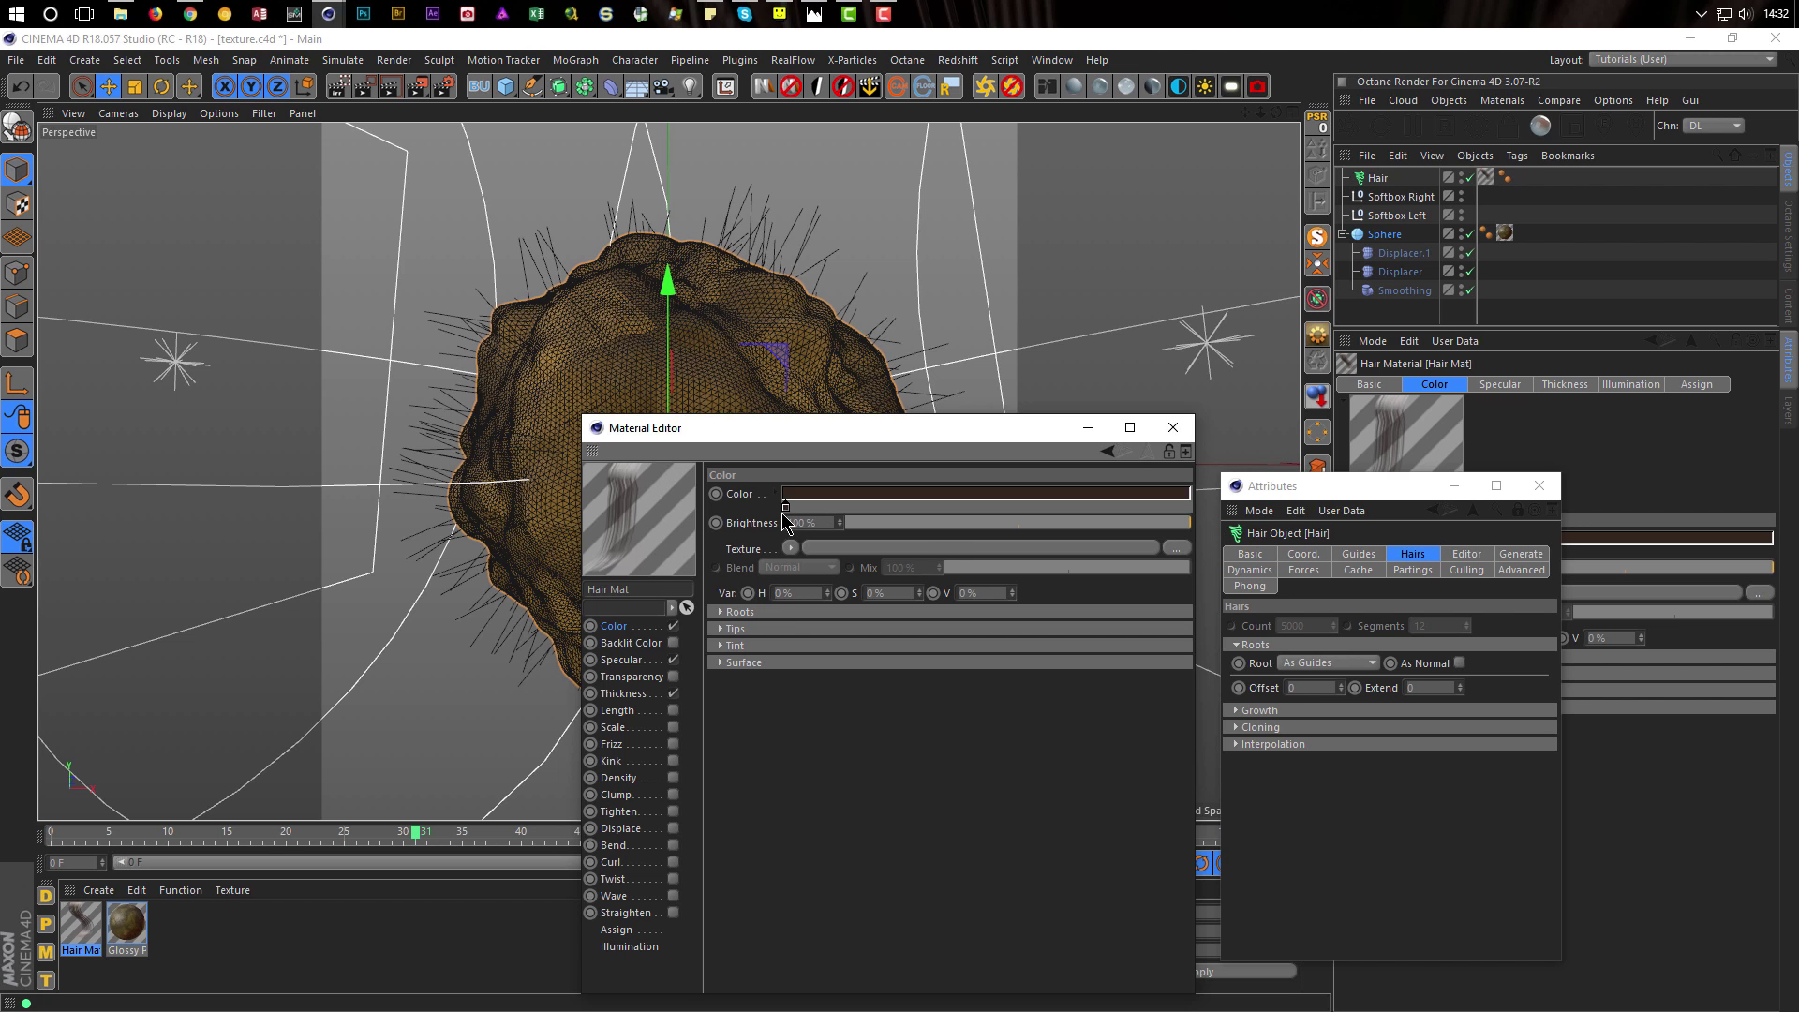
{"action": "double_click", "coordinate": [786, 509]}
{"action": "left_click_drag", "start_coordinate": [792, 546], "coordinate": [678, 555]}
{"action": "left_click", "coordinate": [736, 574]}
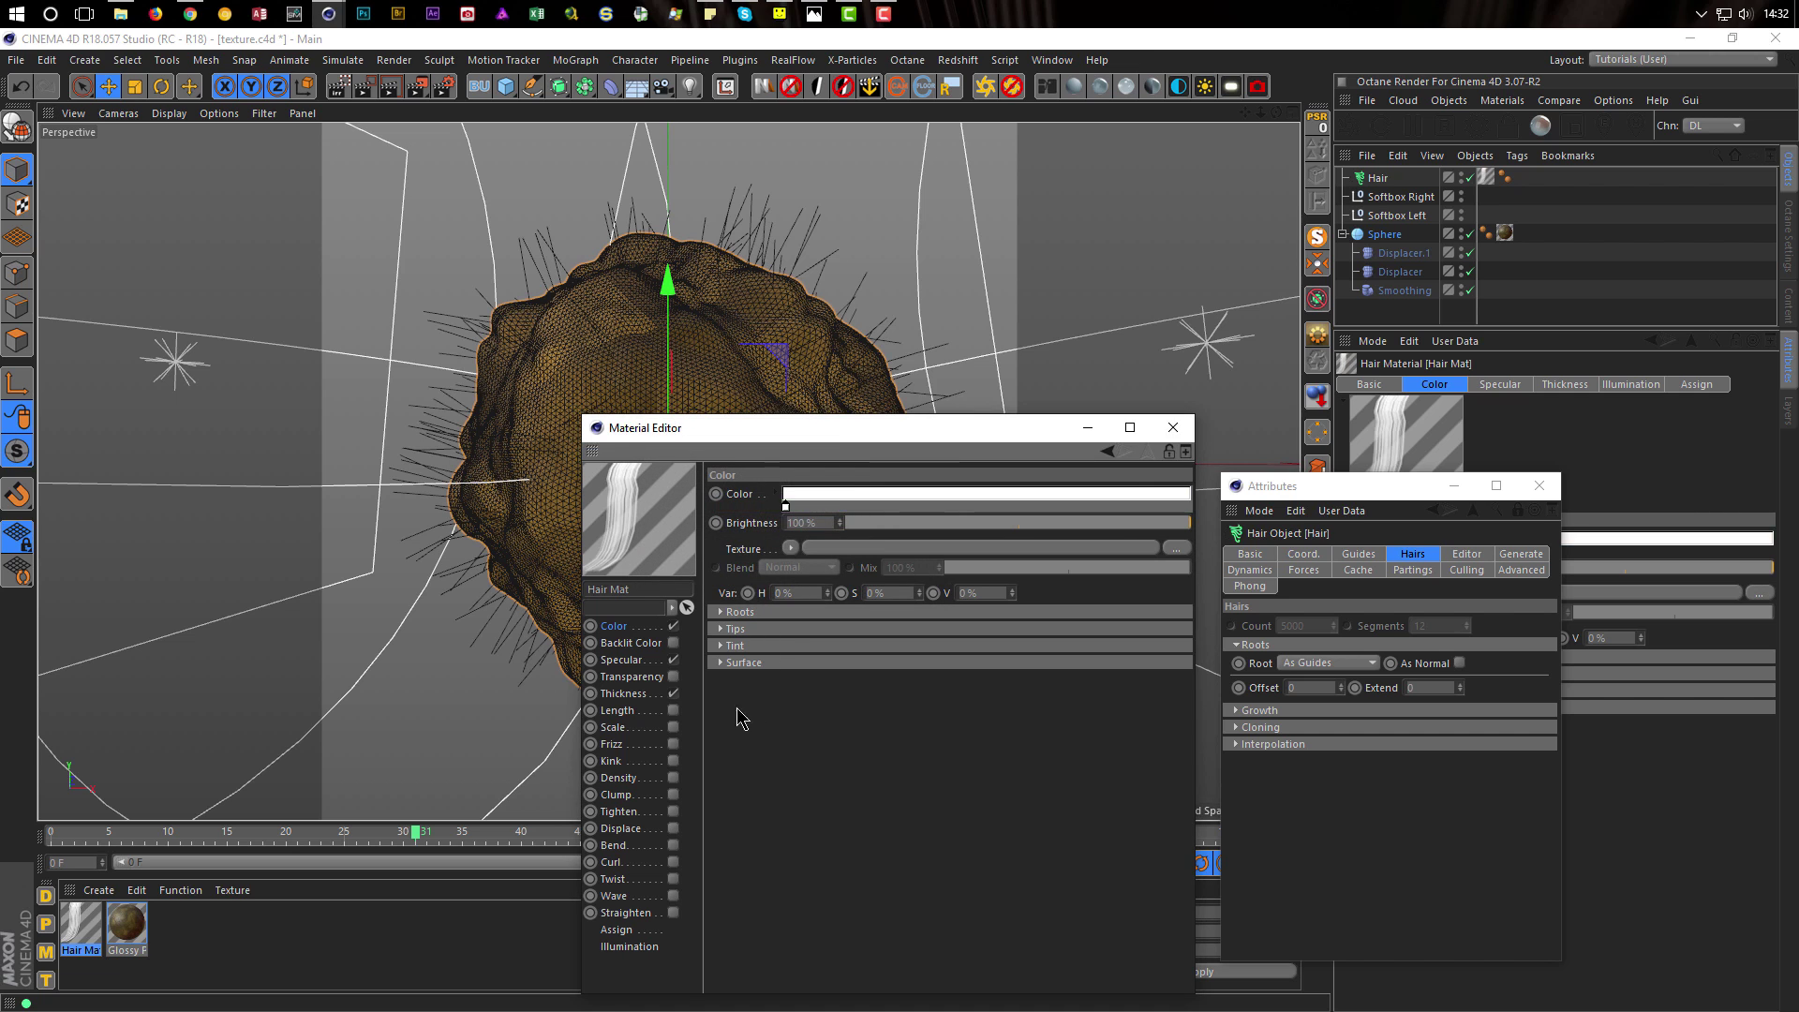
{"action": "left_click", "coordinate": [673, 660]}
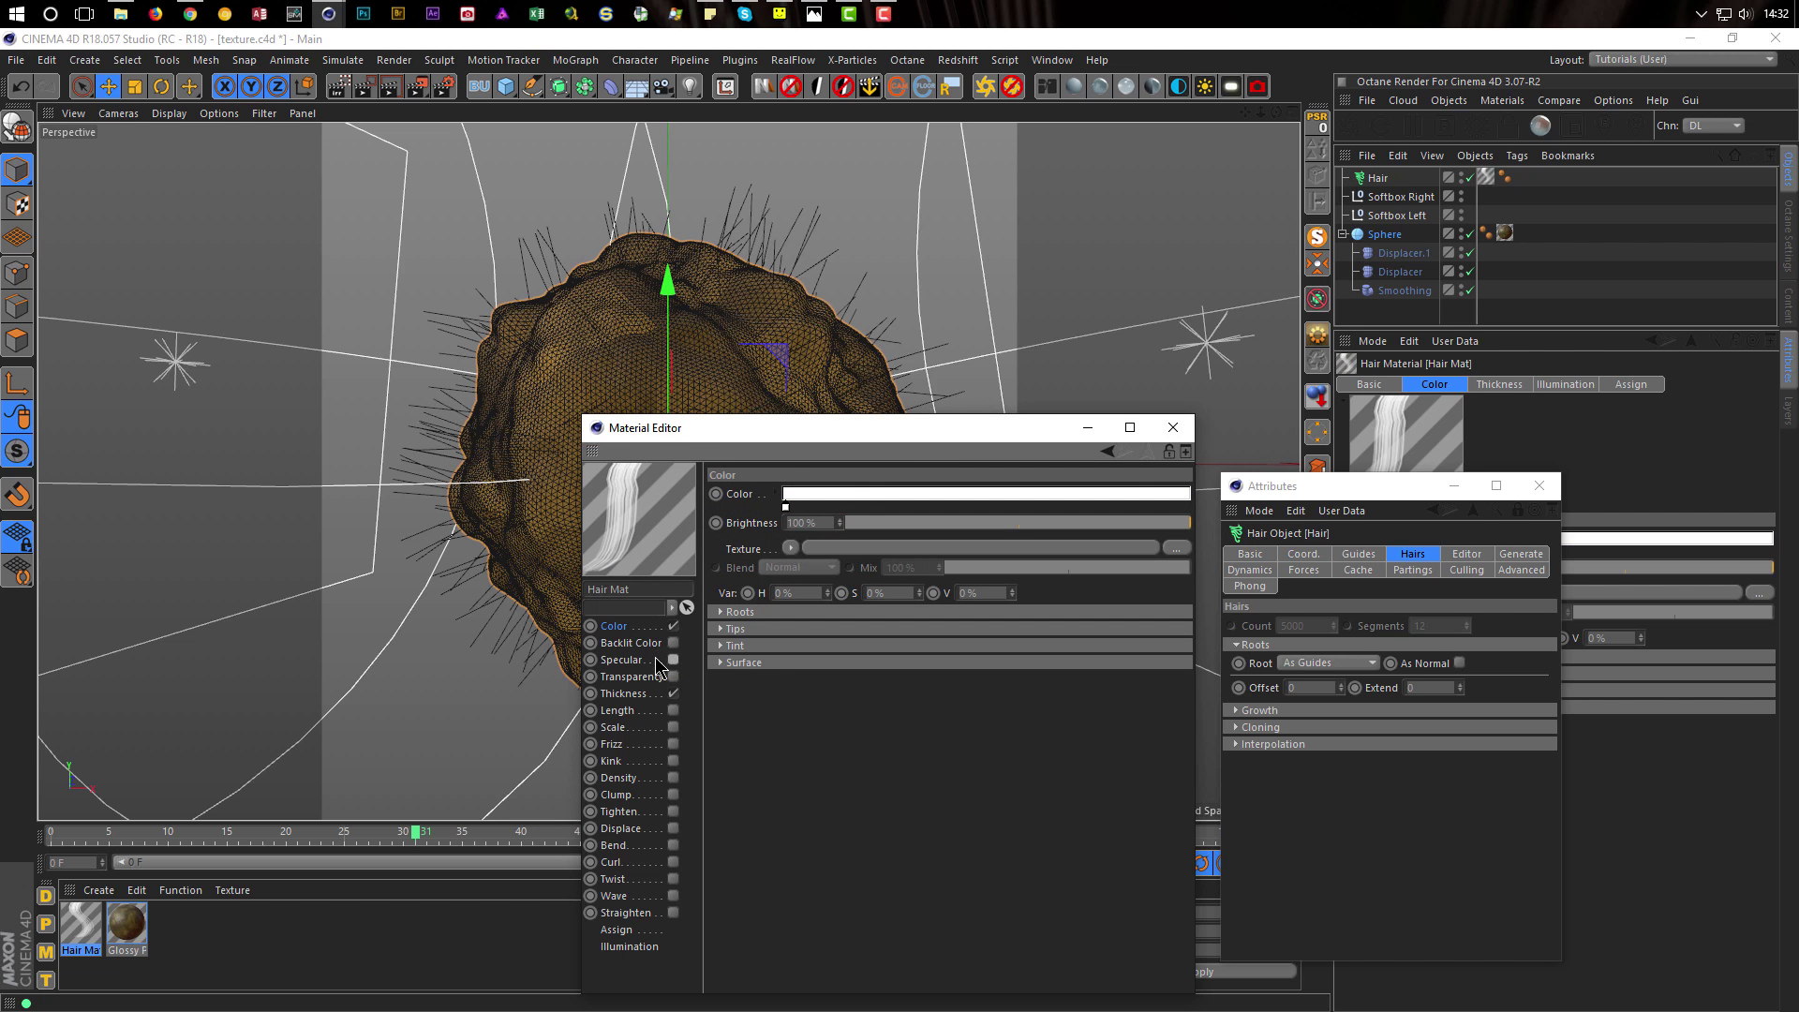
Set the hair material's root and tip thickness to 0.05 cm
{"action": "left_click", "coordinate": [641, 693]}
{"action": "left_click_drag", "start_coordinate": [806, 493], "coordinate": [735, 533]}
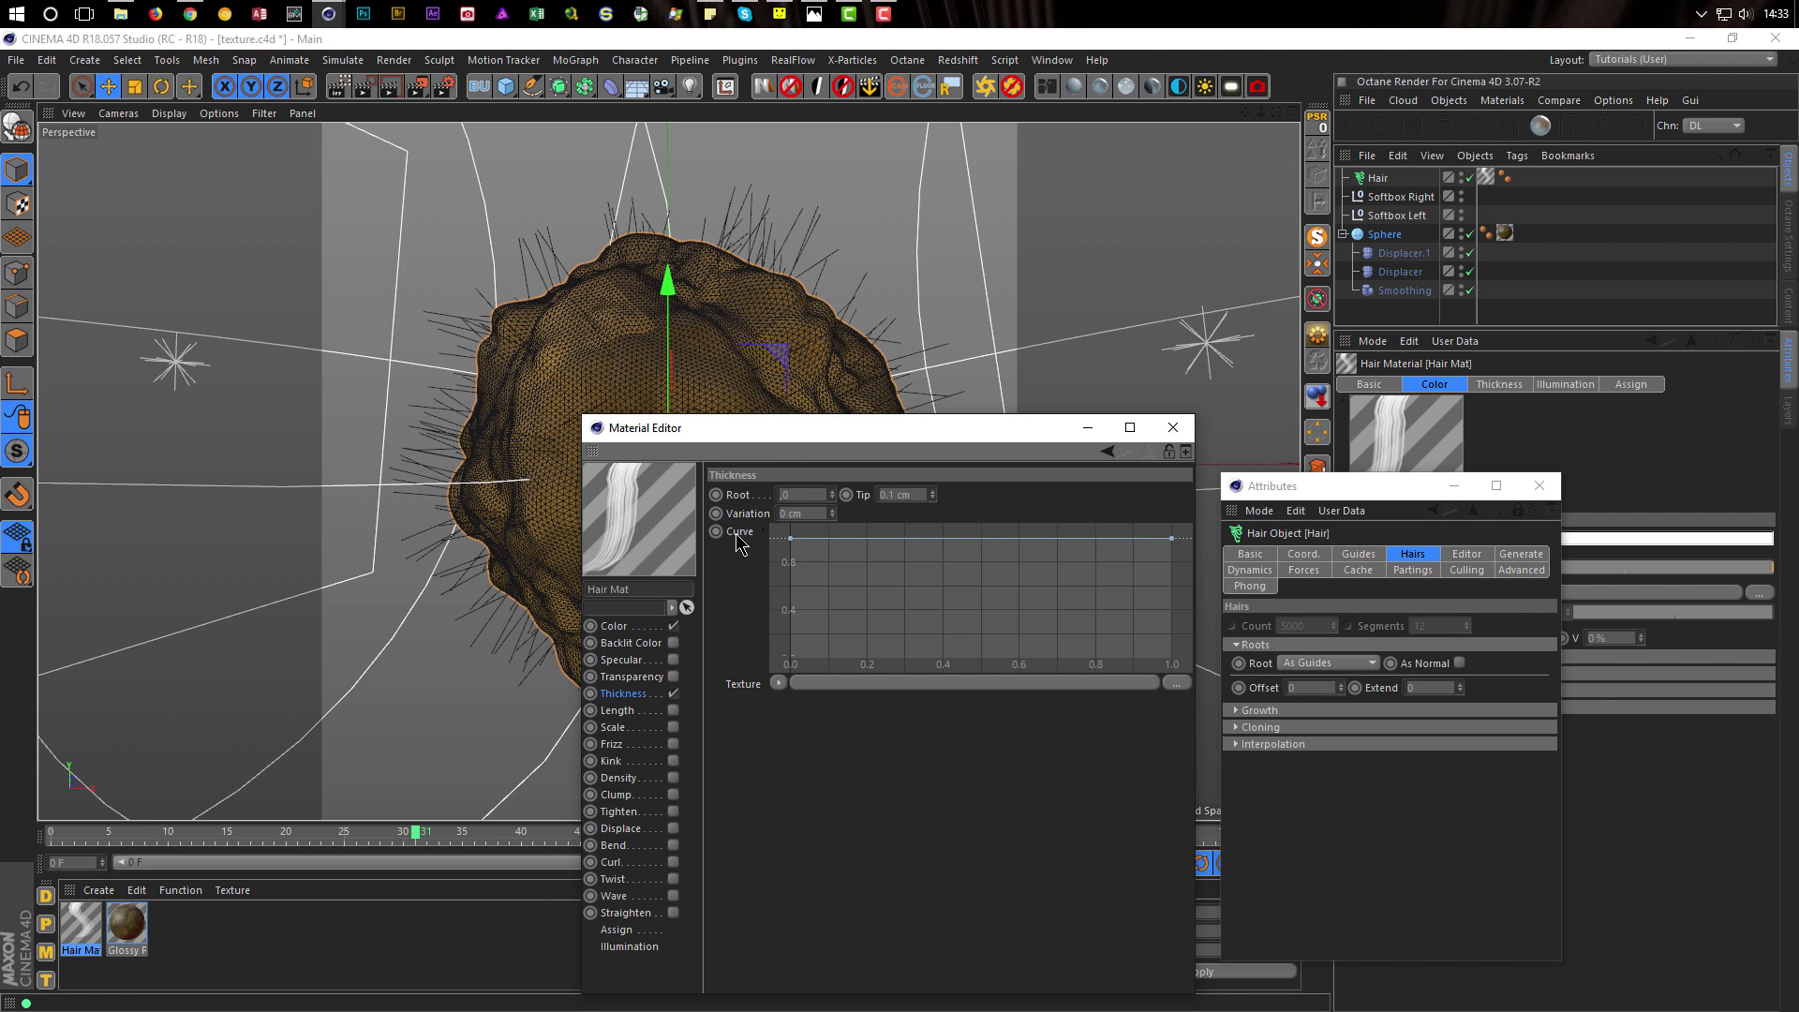
{"action": "key", "text": "Tab"}
{"action": "key", "text": "BackSpace"}
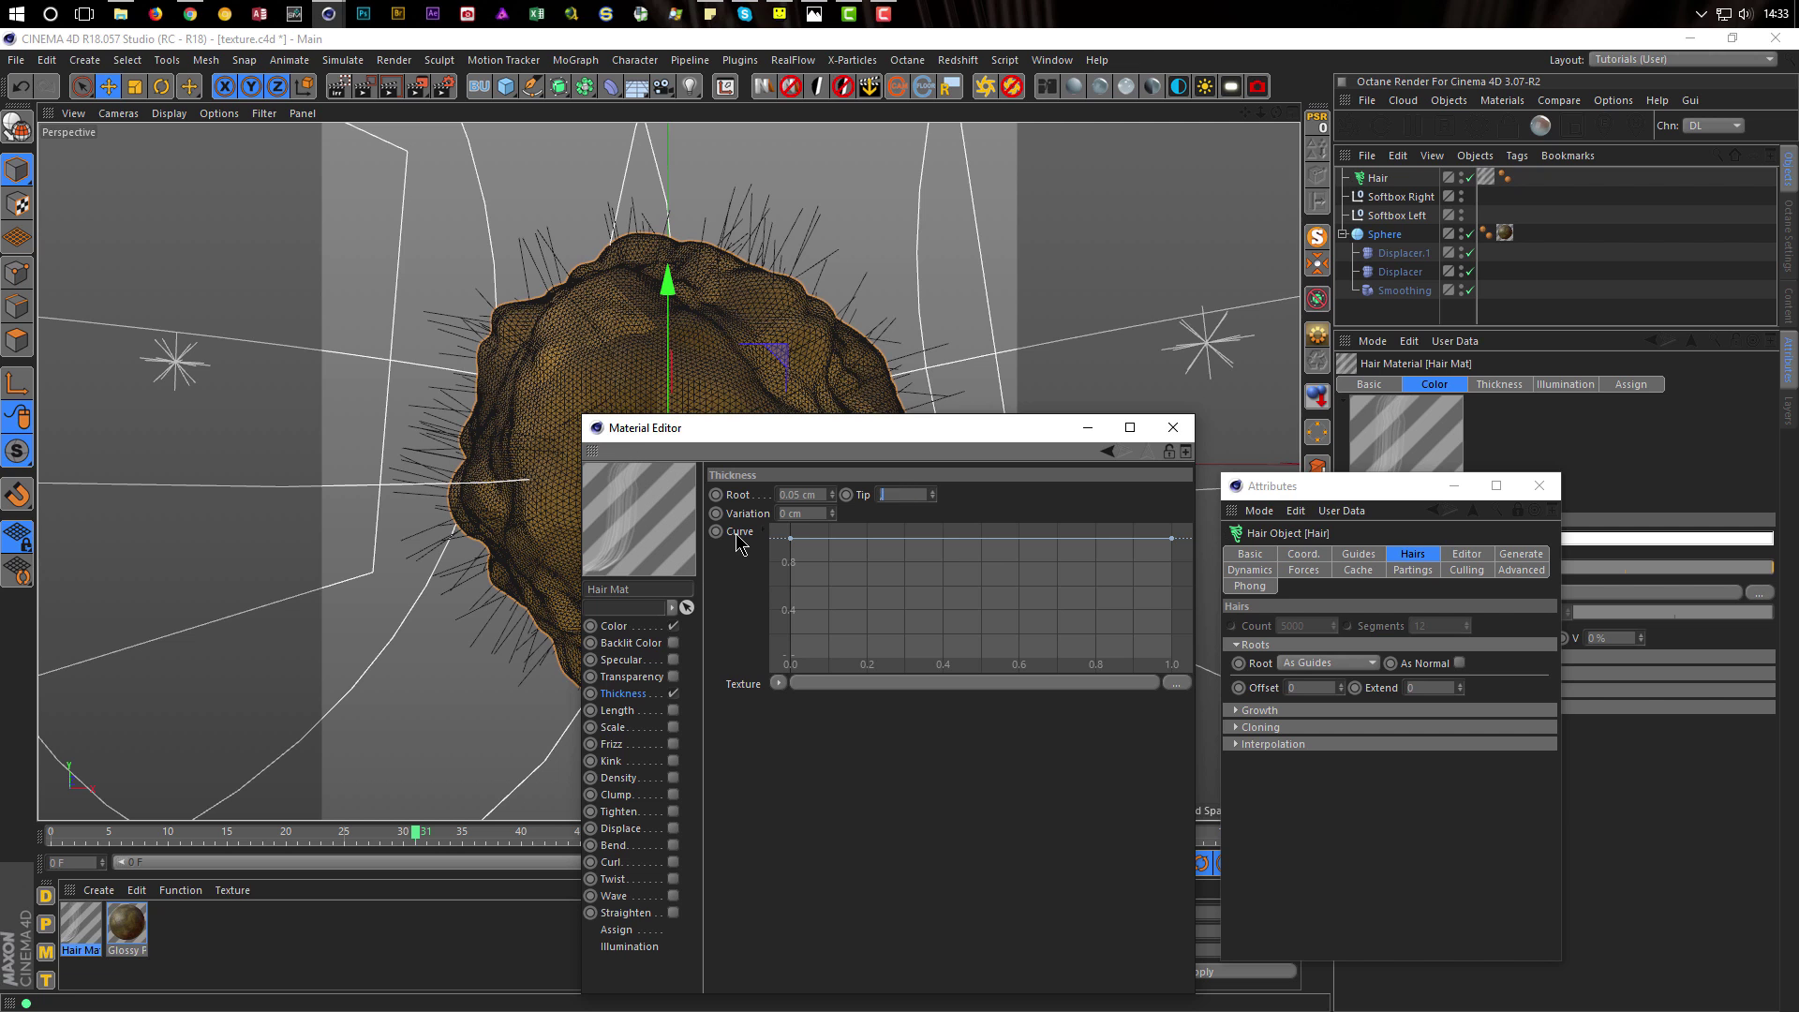
{"action": "type", "text": ".05"}
{"action": "key", "text": "Return"}
{"action": "left_click_drag", "start_coordinate": [932, 427], "coordinate": [1371, 400]}
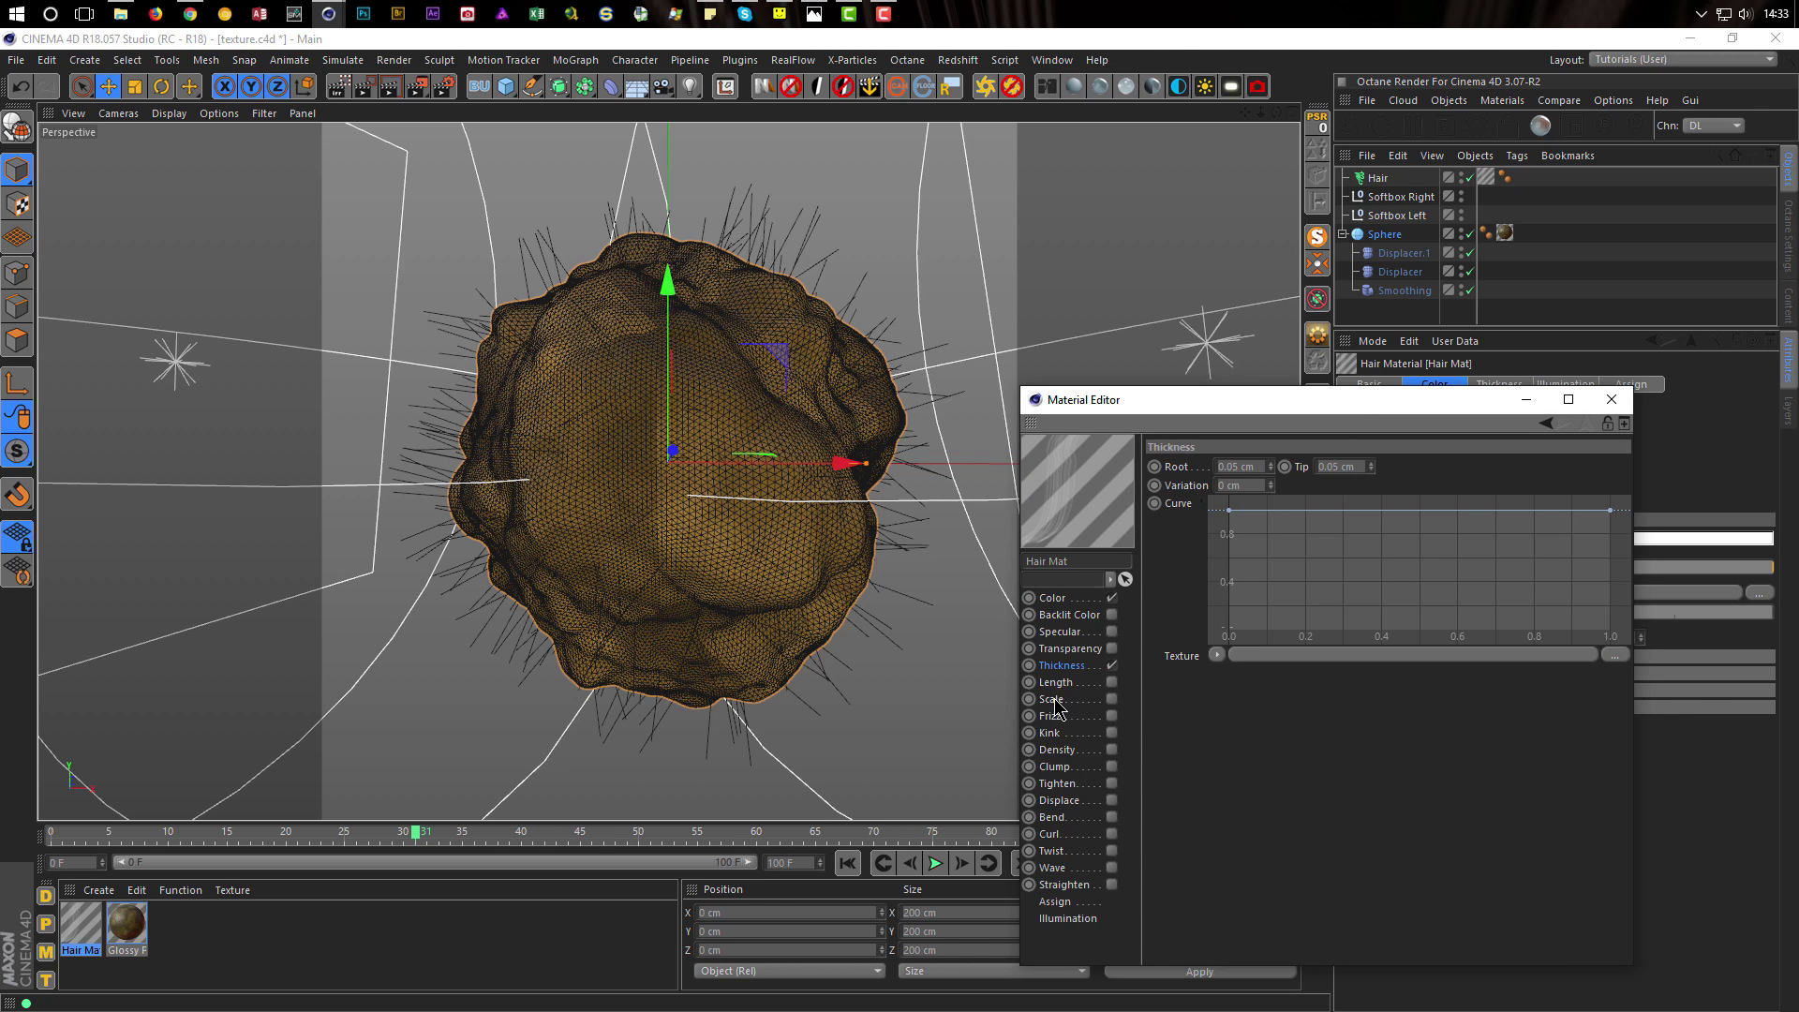
Enable the Frizz, Kink and Twist channels of the hair material
{"action": "left_click", "coordinate": [1111, 716]}
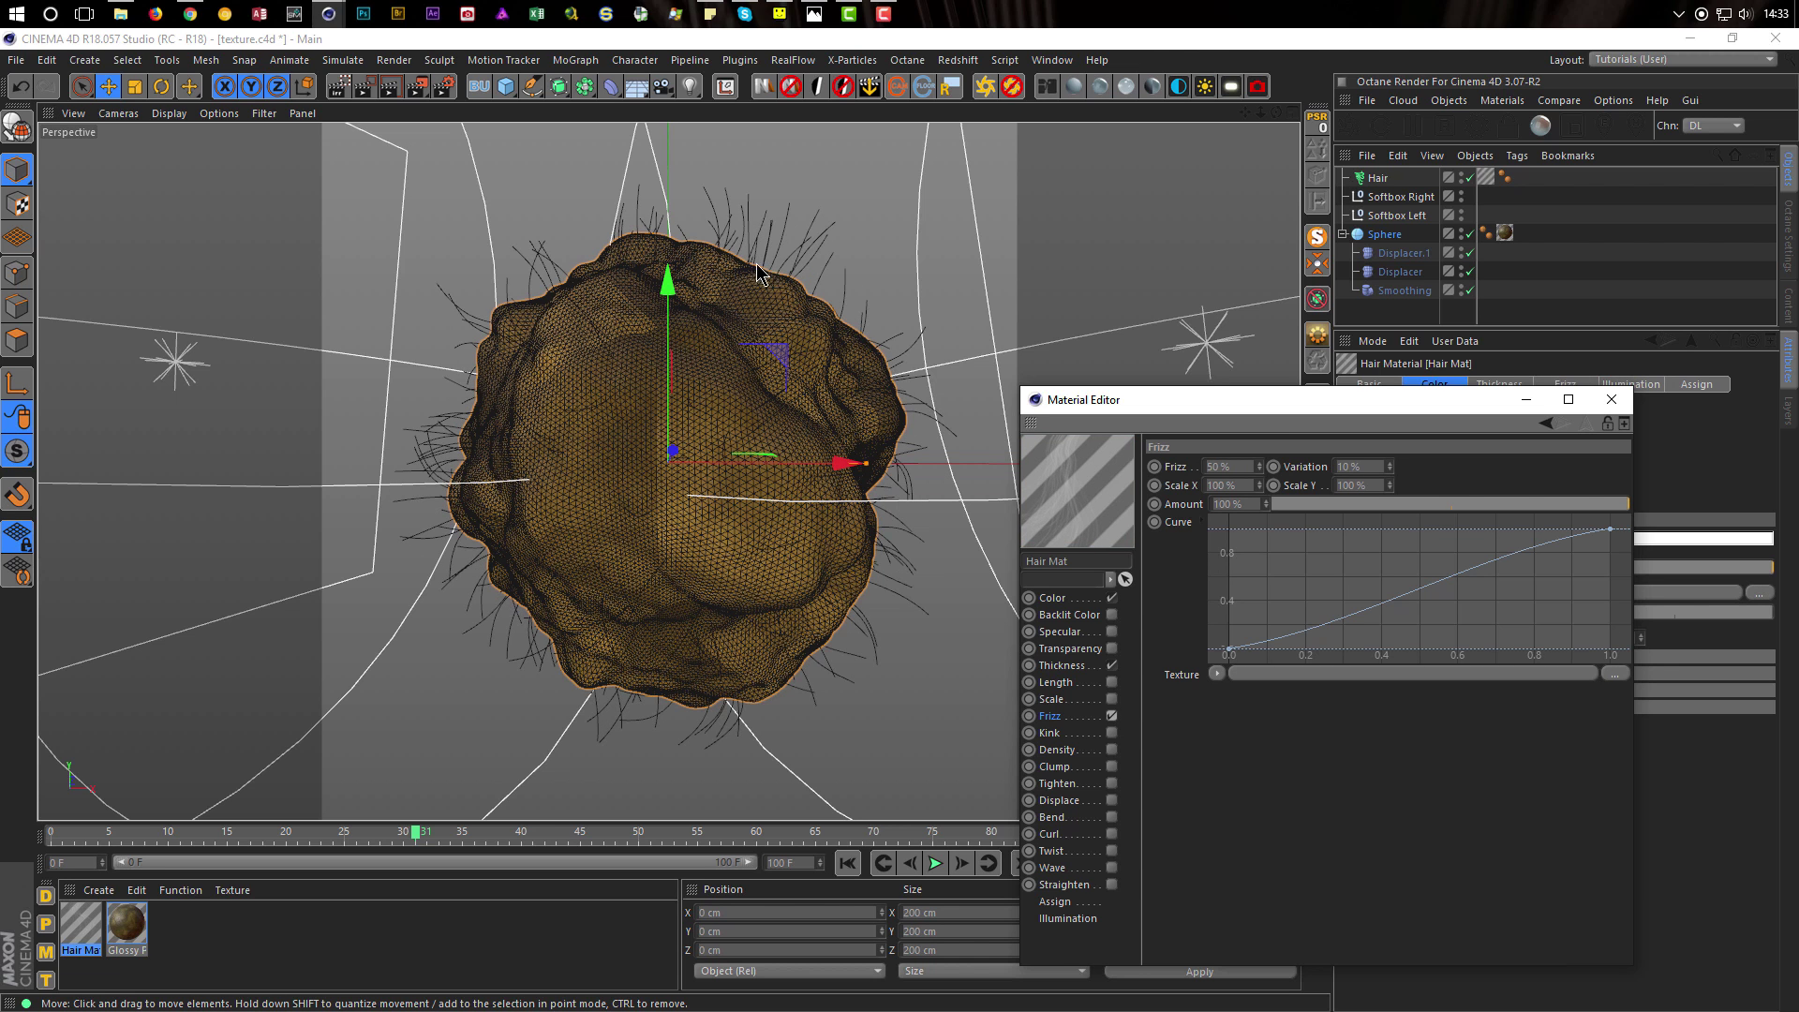
{"action": "left_click", "coordinate": [1112, 733]}
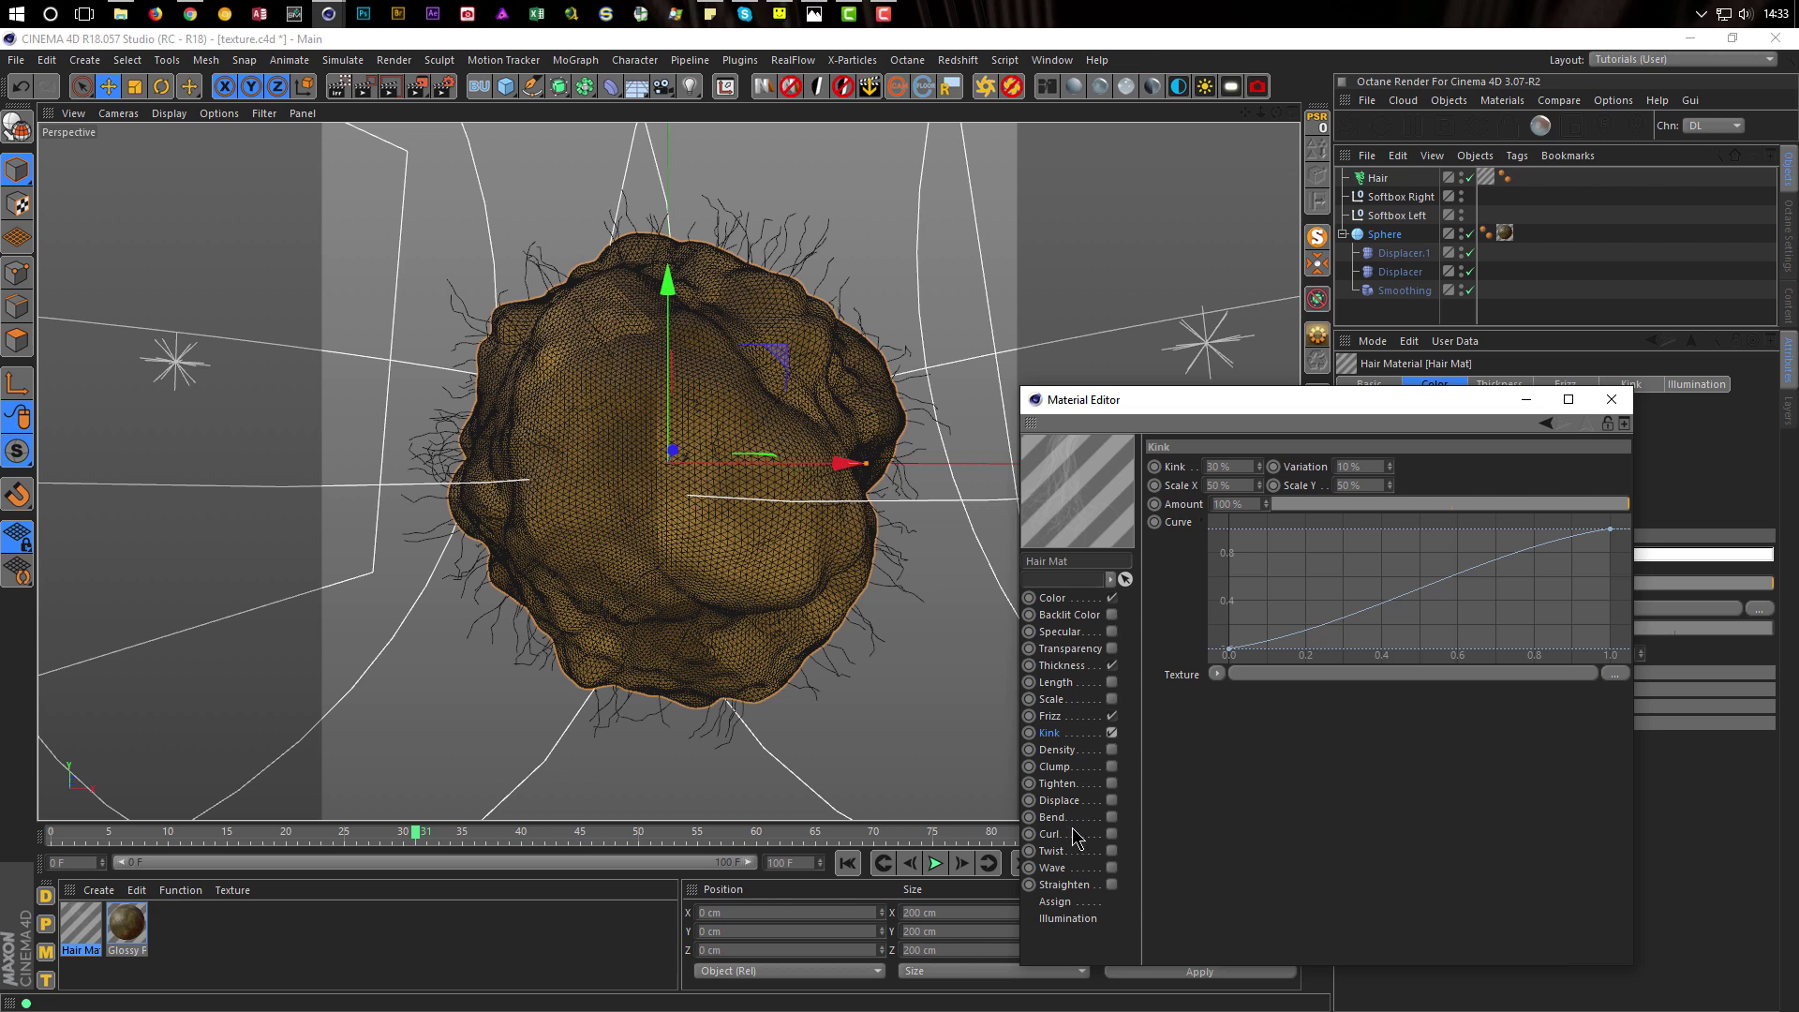
{"action": "left_click", "coordinate": [1112, 851]}
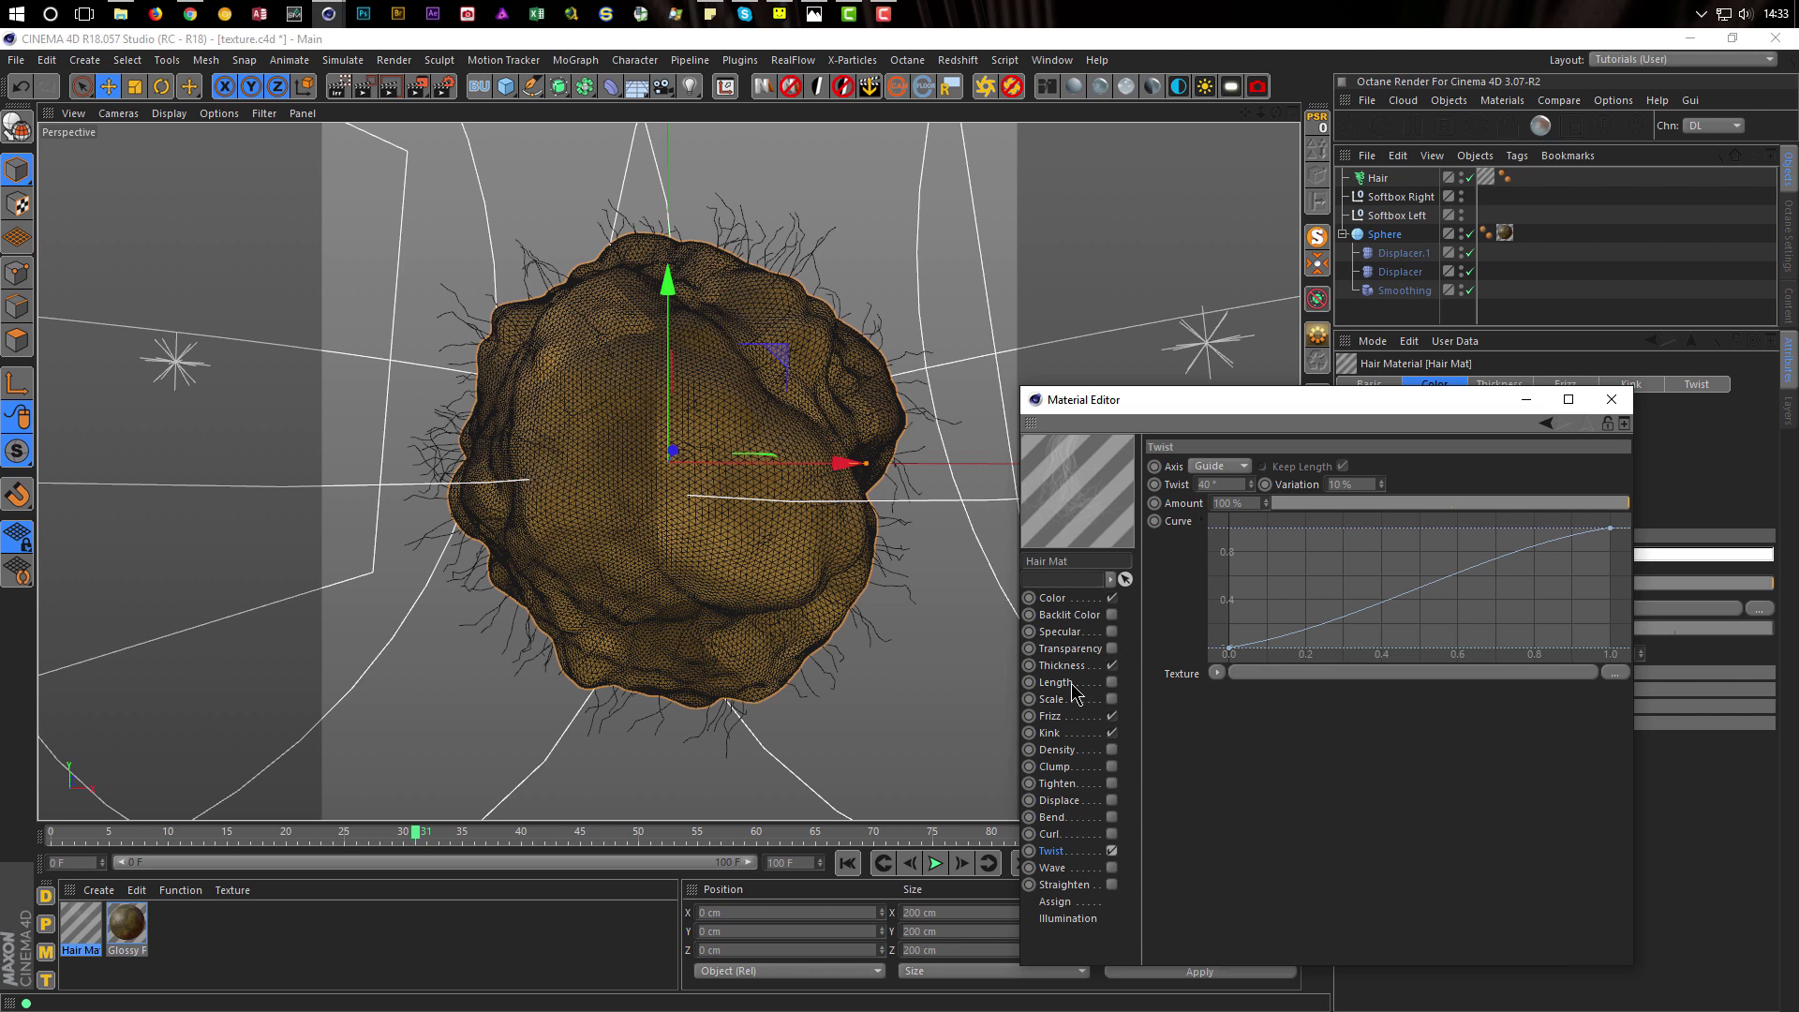
Enable the hair material's Length channel with 80% variation and start an interactive region render around the sphere
{"action": "left_click", "coordinate": [1112, 683]}
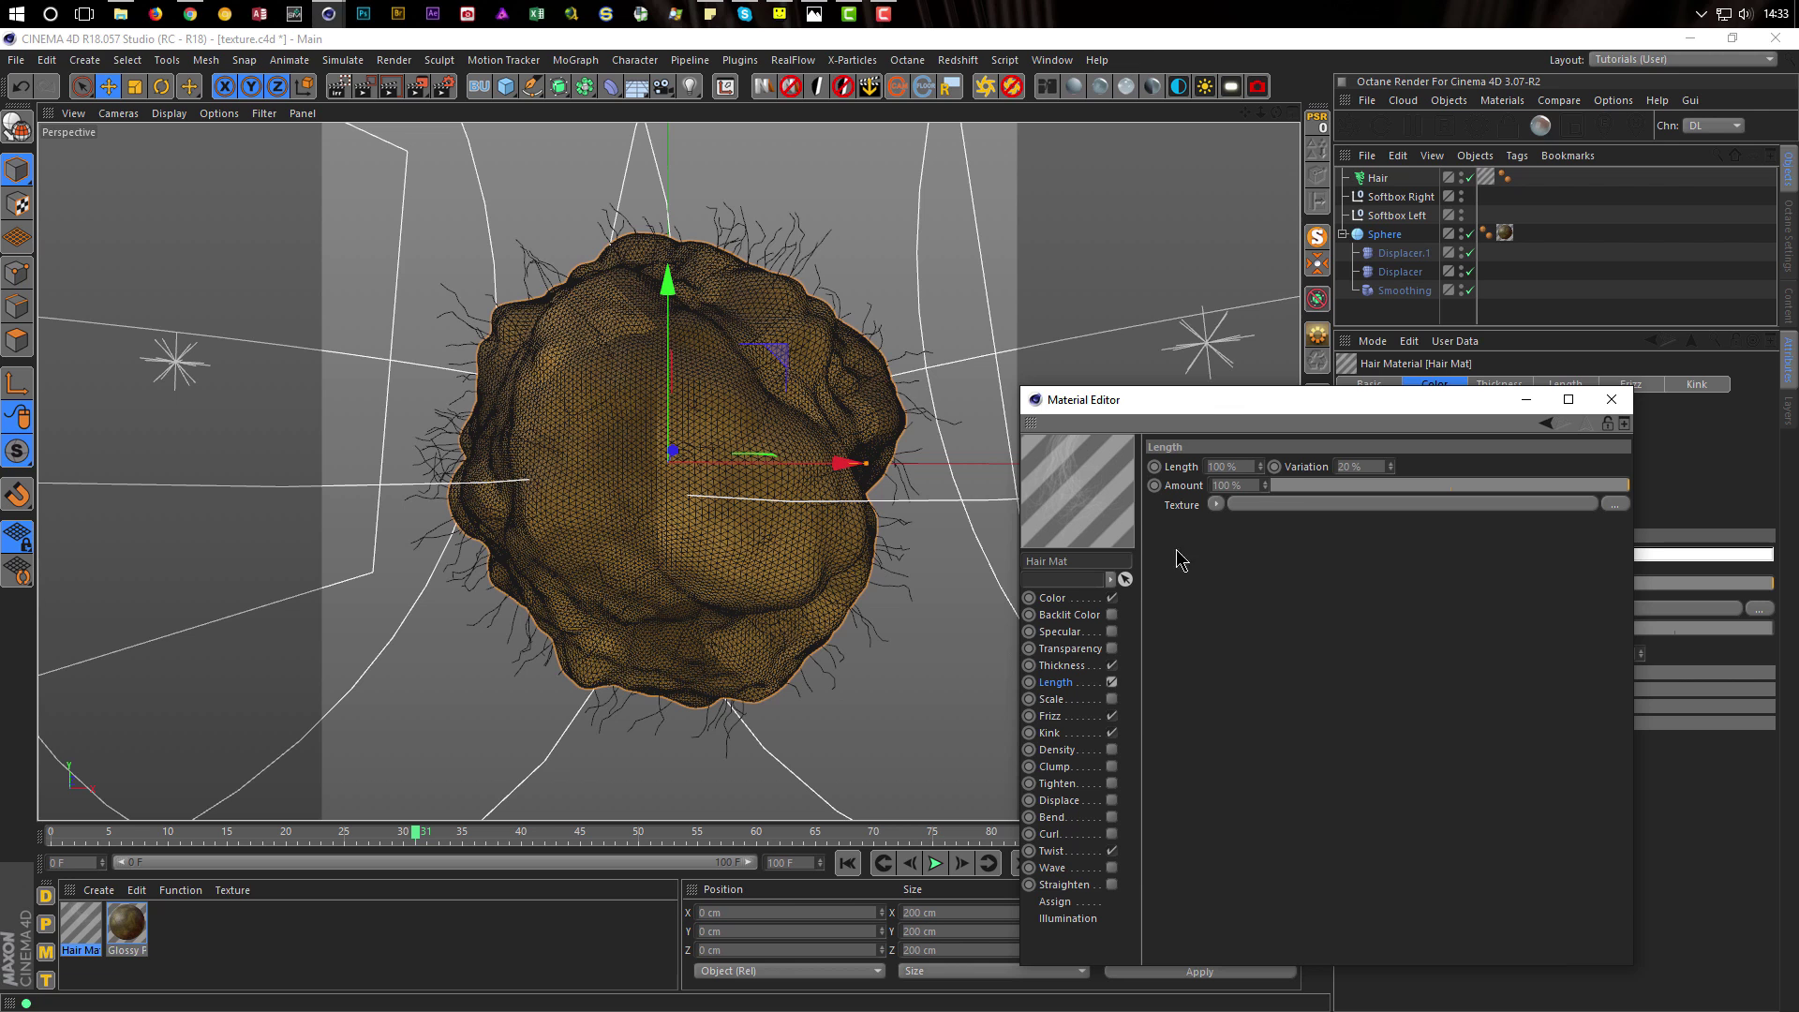
{"action": "left_click", "coordinate": [1349, 466]}
{"action": "type", "text": "80"}
{"action": "key", "text": "Return"}
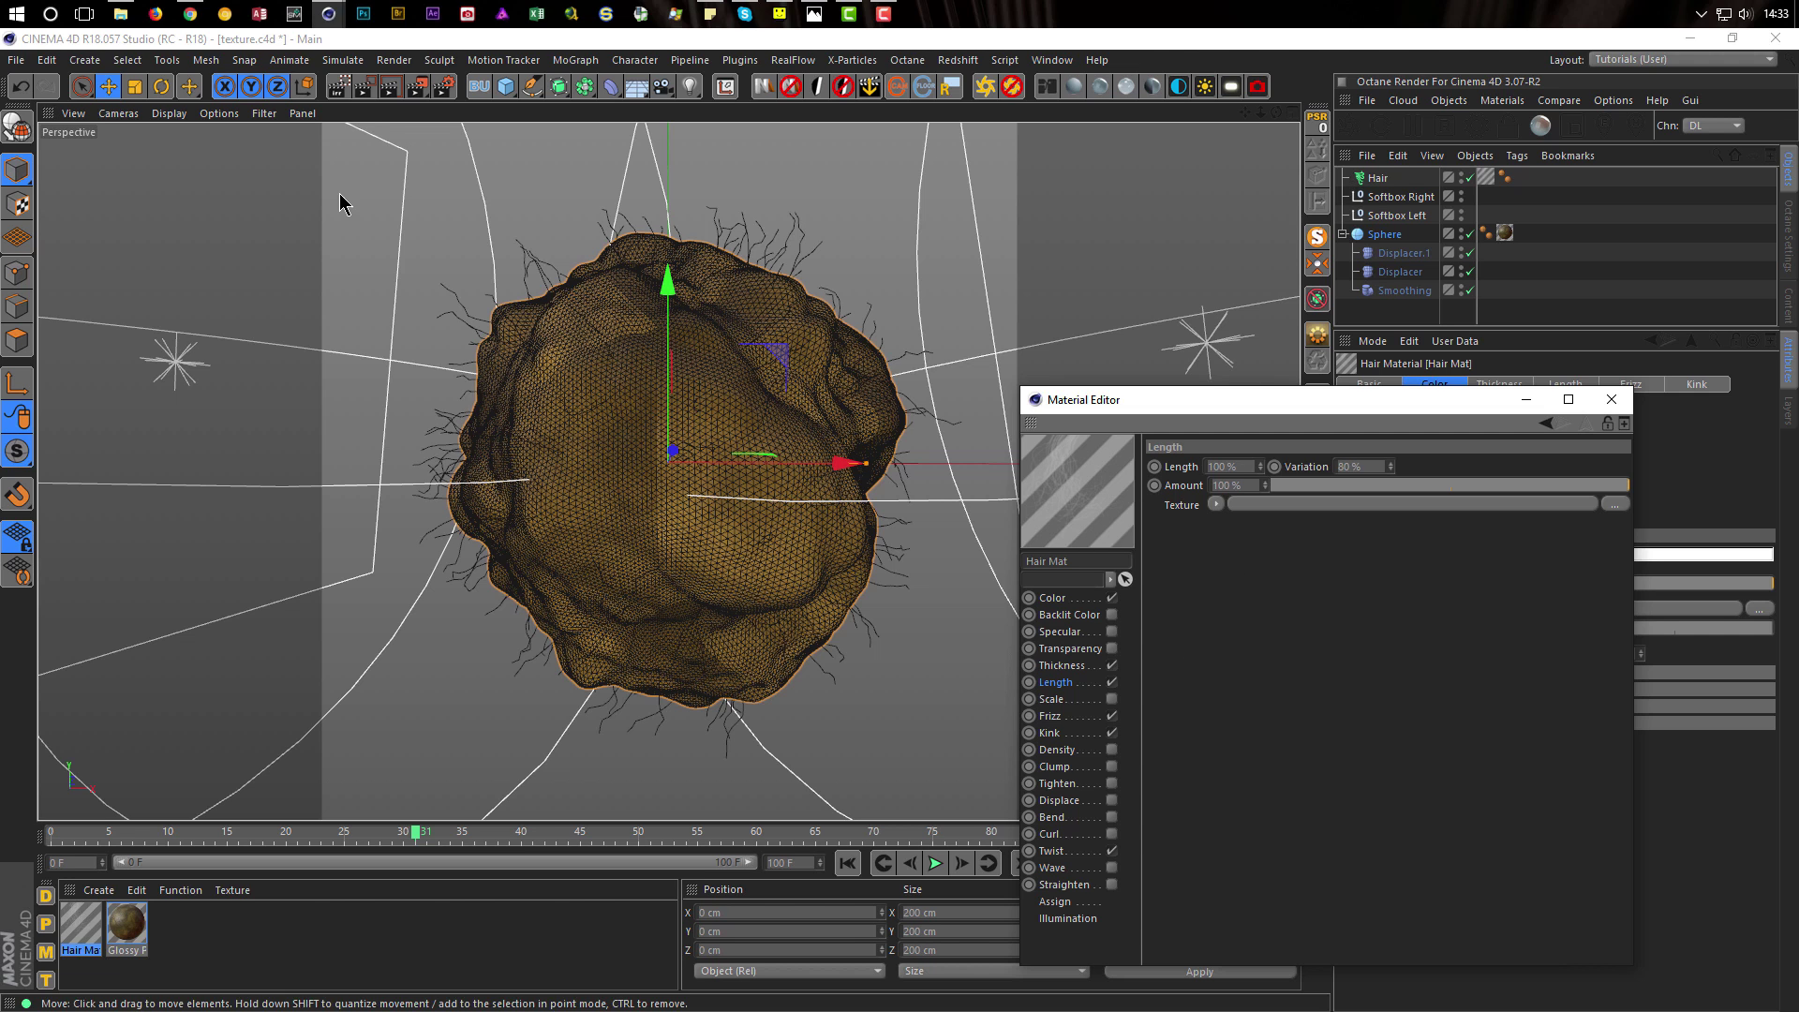
{"action": "left_click", "coordinate": [339, 89]}
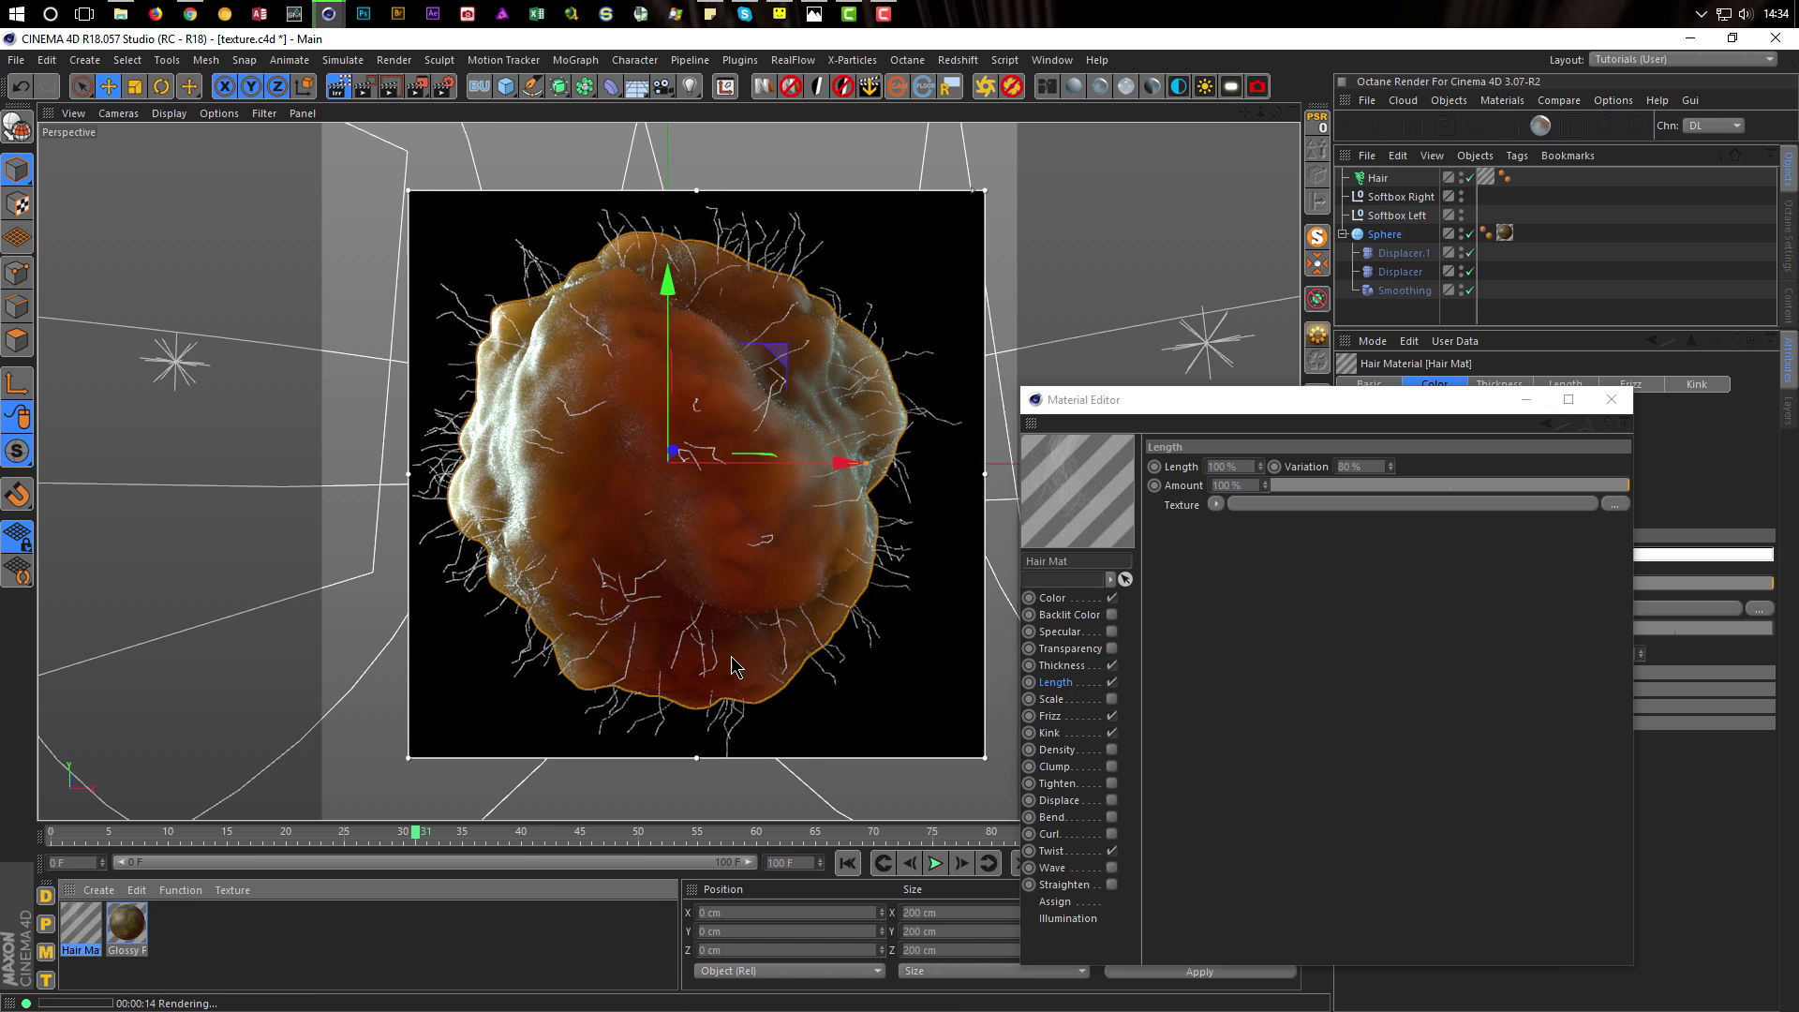
Set the hair material's root and tip thickness to 0.02 cm
{"action": "left_click", "coordinate": [1075, 665]}
{"action": "left_click_drag", "start_coordinate": [1236, 467], "coordinate": [1288, 488]}
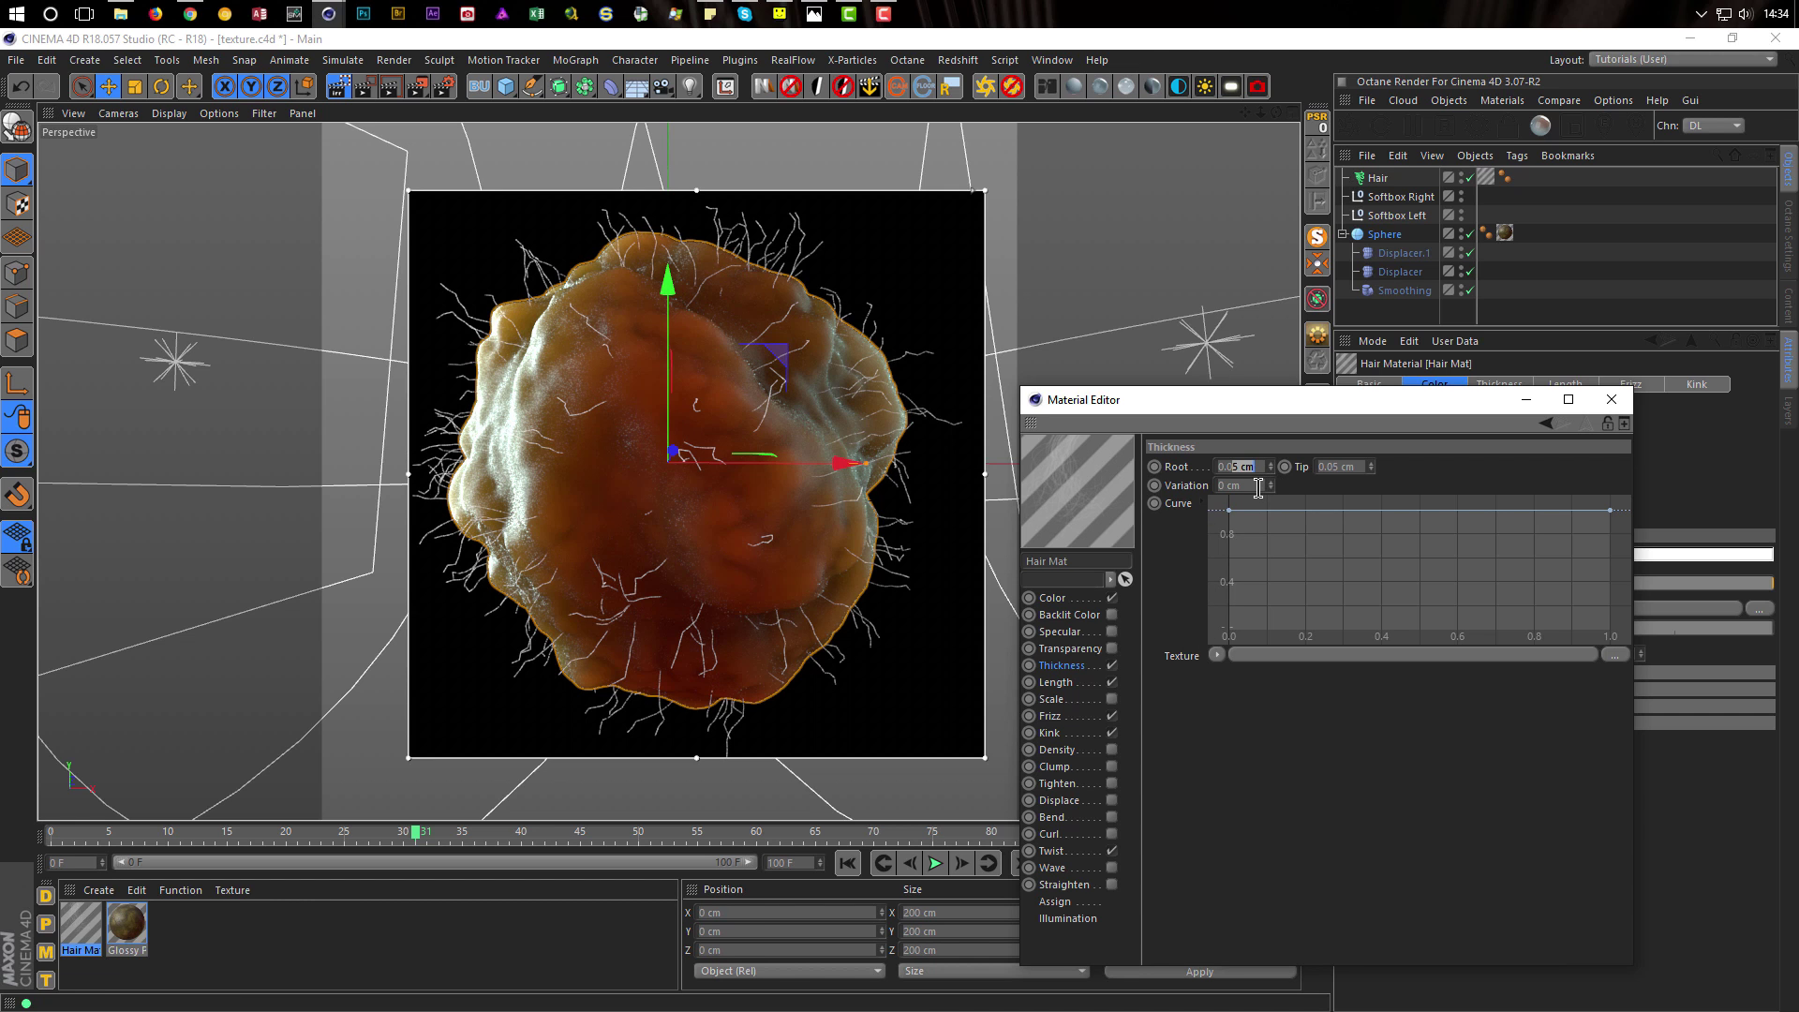
{"action": "key", "text": "Tab"}
{"action": "type", "text": "0"}
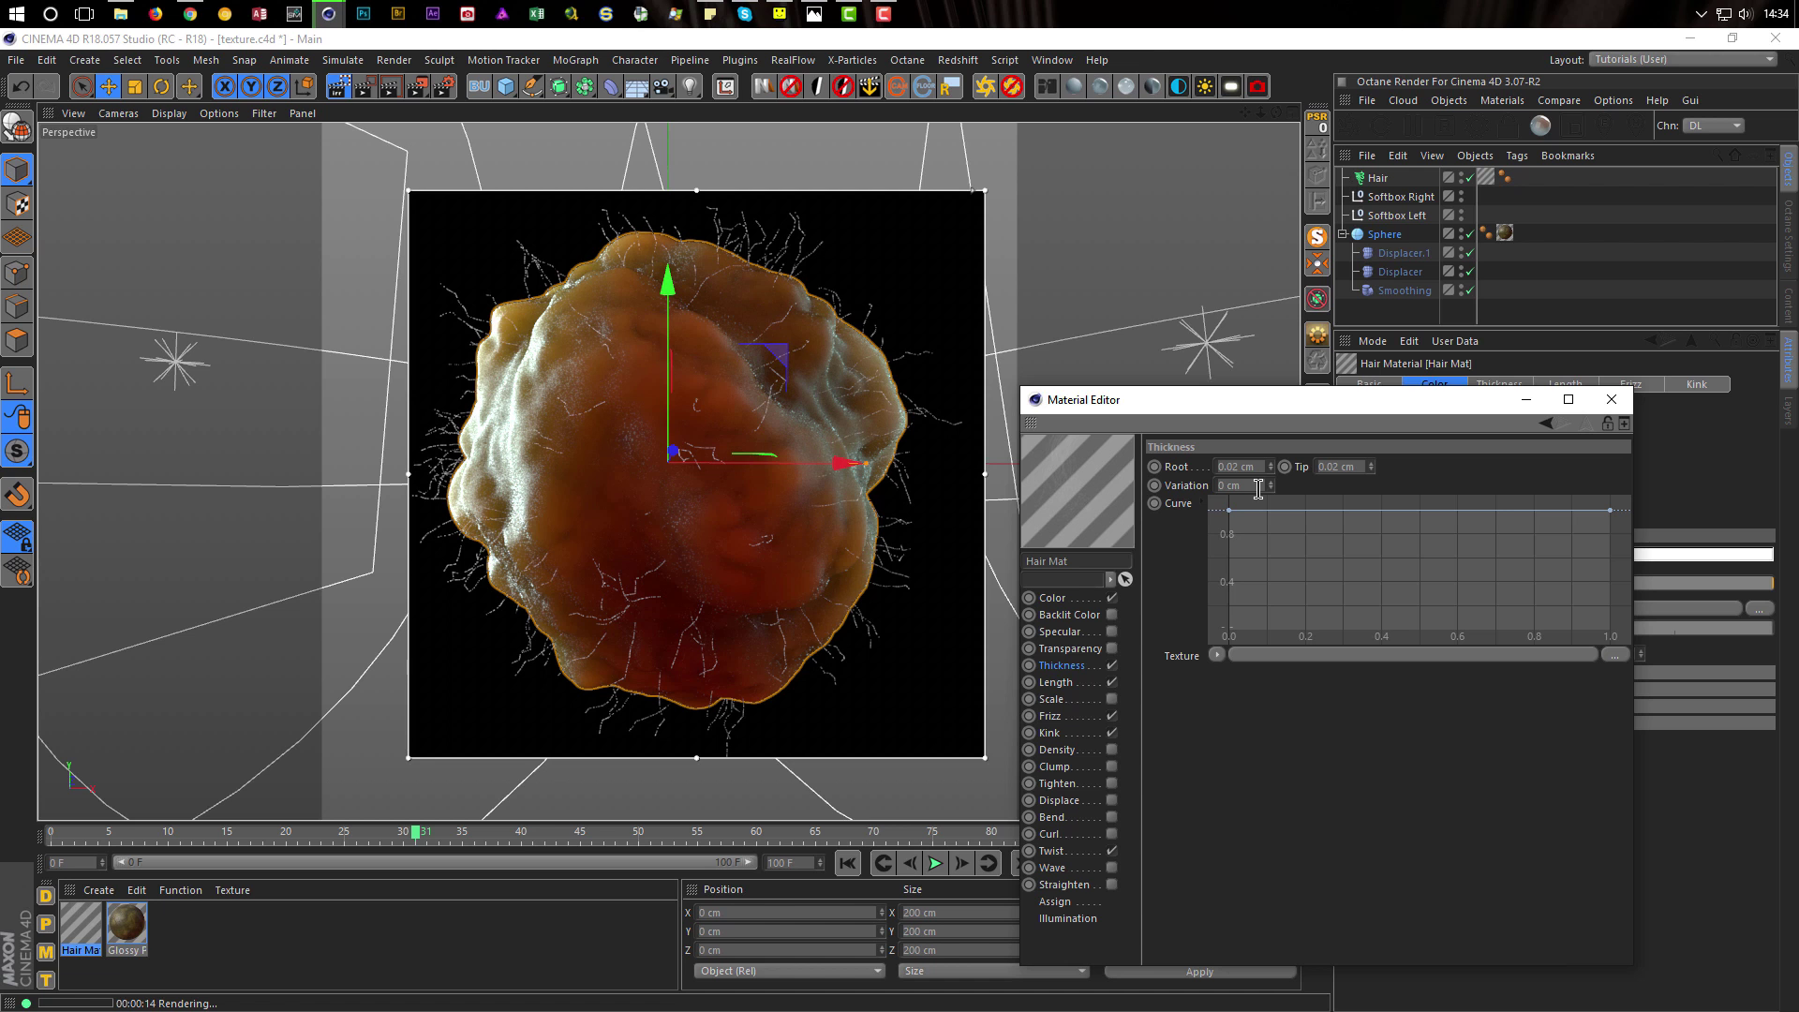
Rearrange the floating windows to clear the object properties and set the left softbox's light brightness to 100%
{"action": "left_click_drag", "start_coordinate": [1290, 402], "coordinate": [946, 450]}
{"action": "left_click_drag", "start_coordinate": [1380, 486], "coordinate": [174, 400]}
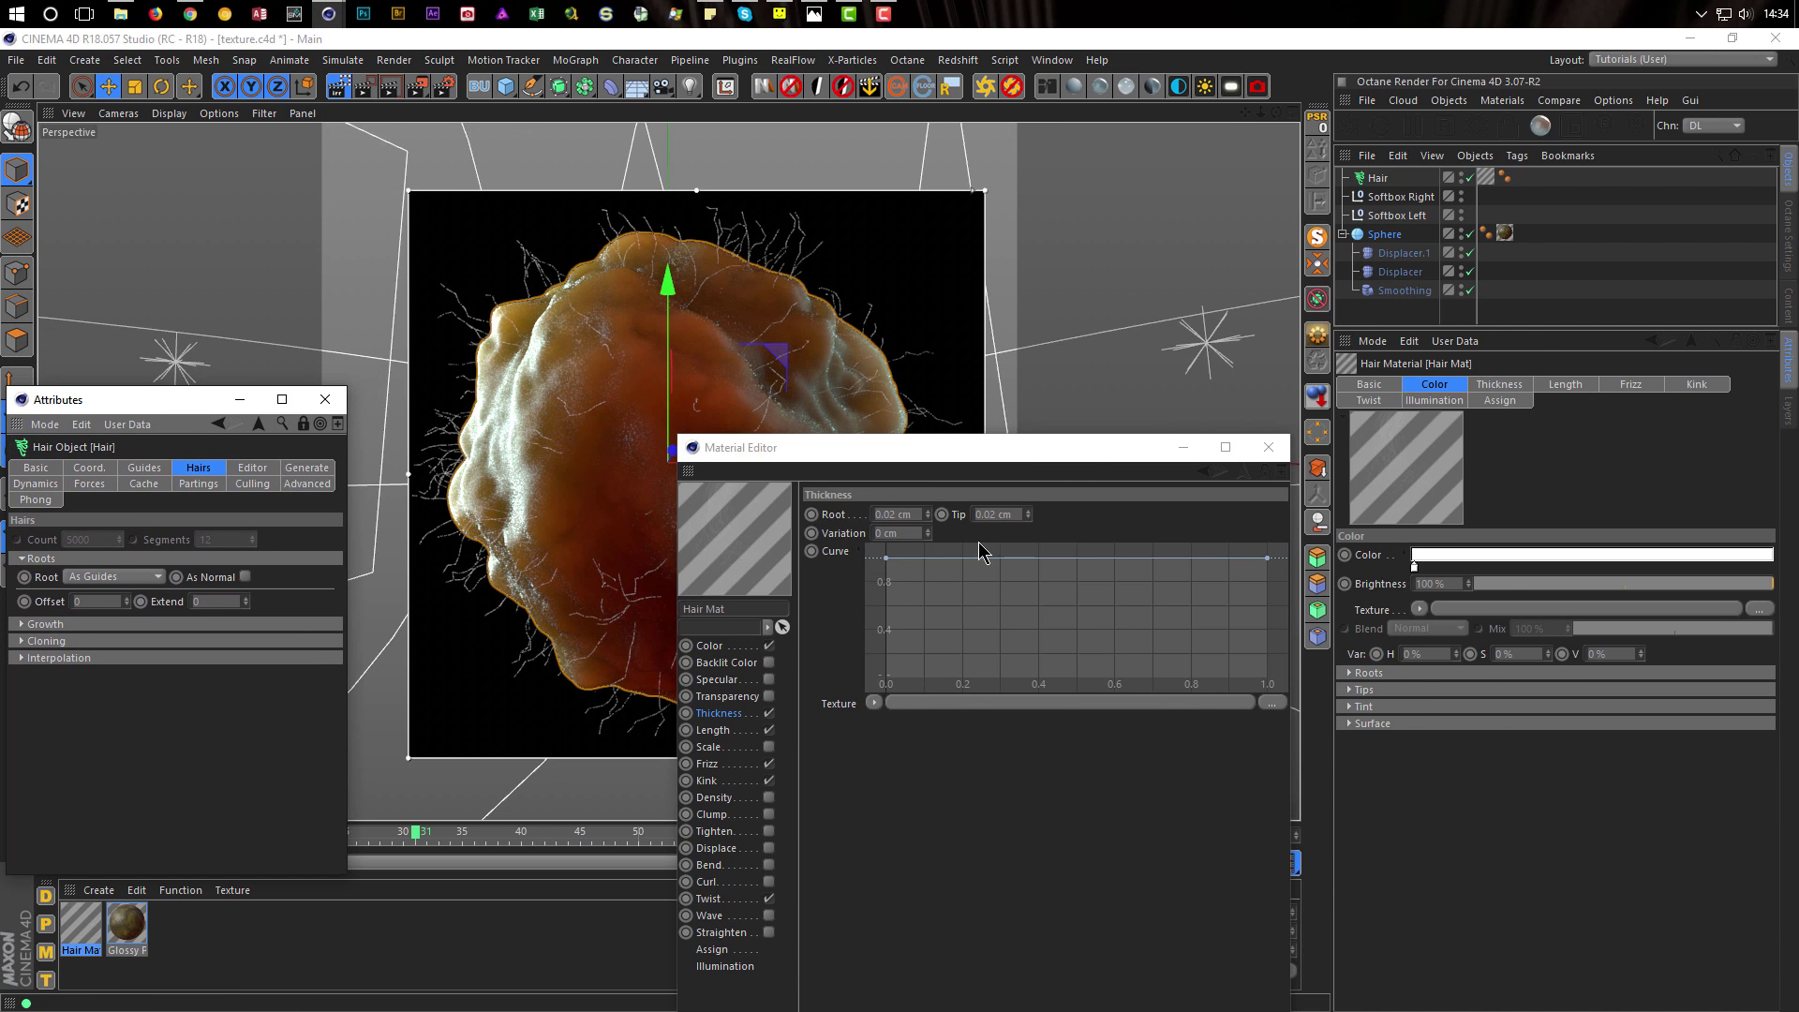
{"action": "mouse_move", "coordinate": [1020, 459]}
{"action": "left_mouse_down"}
{"action": "mouse_move", "coordinate": [1019, 402]}
{"action": "mouse_move", "coordinate": [1016, 476]}
{"action": "left_mouse_up"}
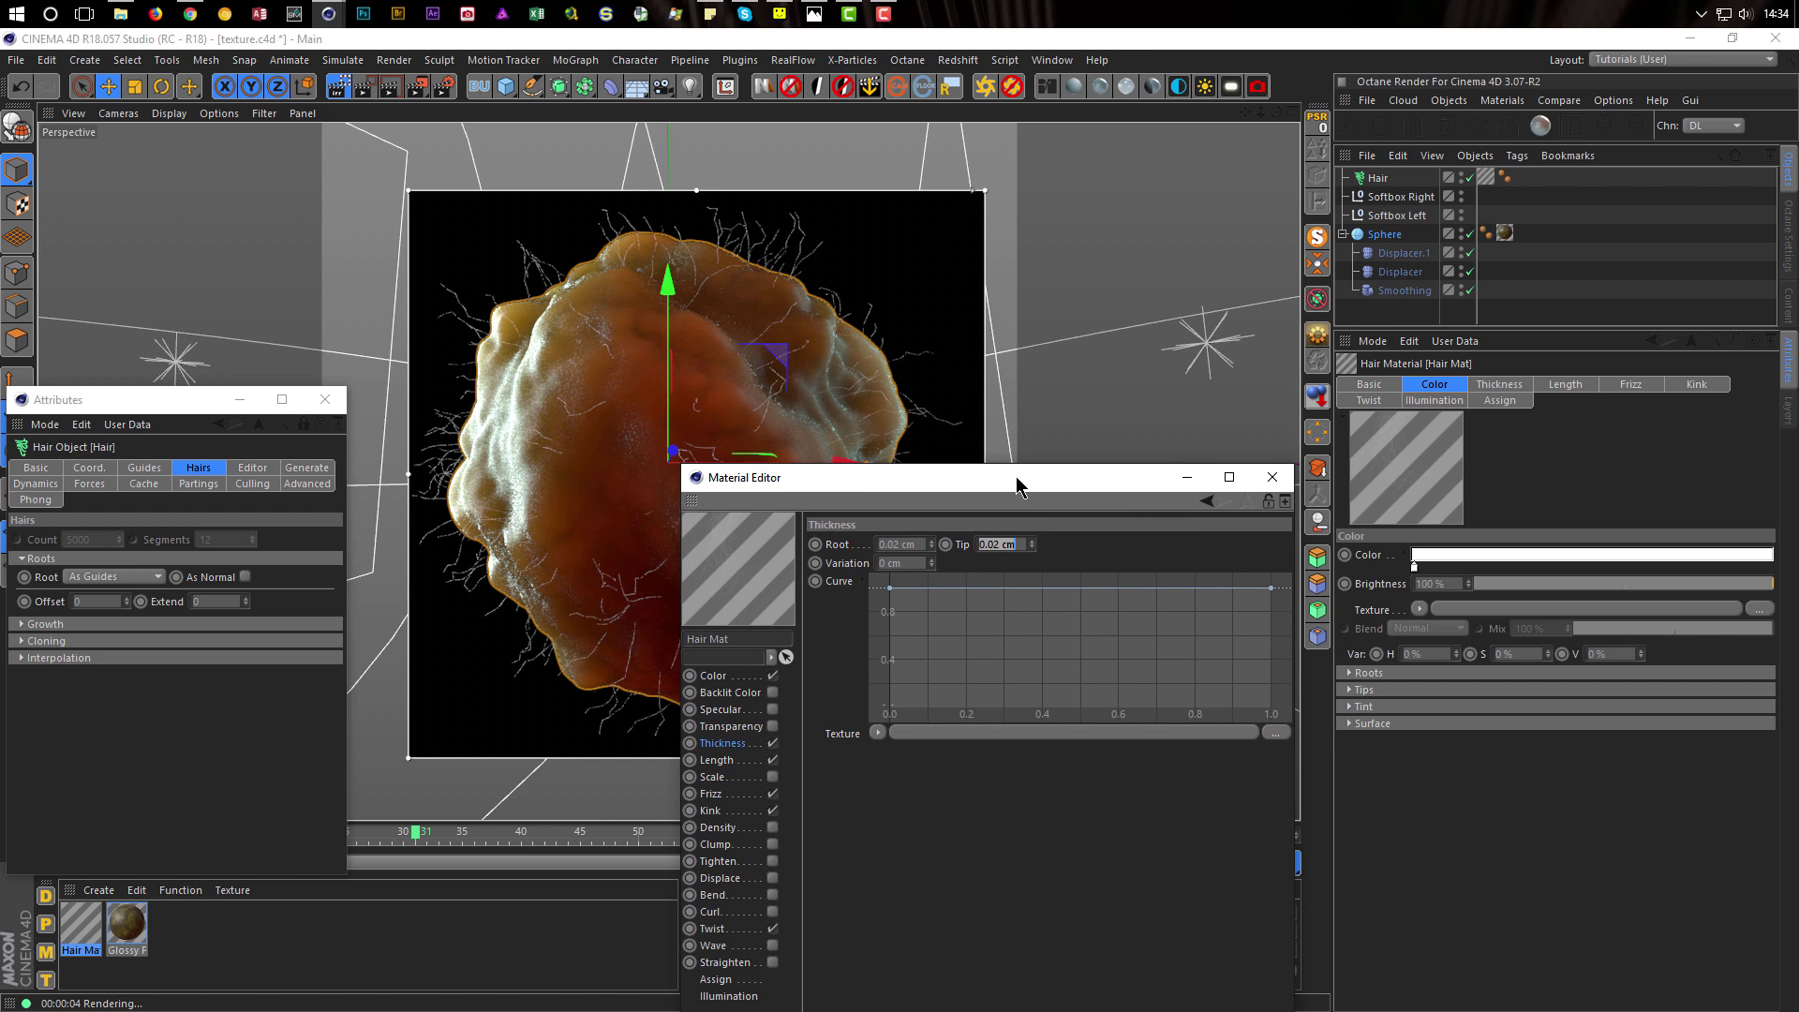
{"action": "left_click", "coordinate": [1402, 199]}
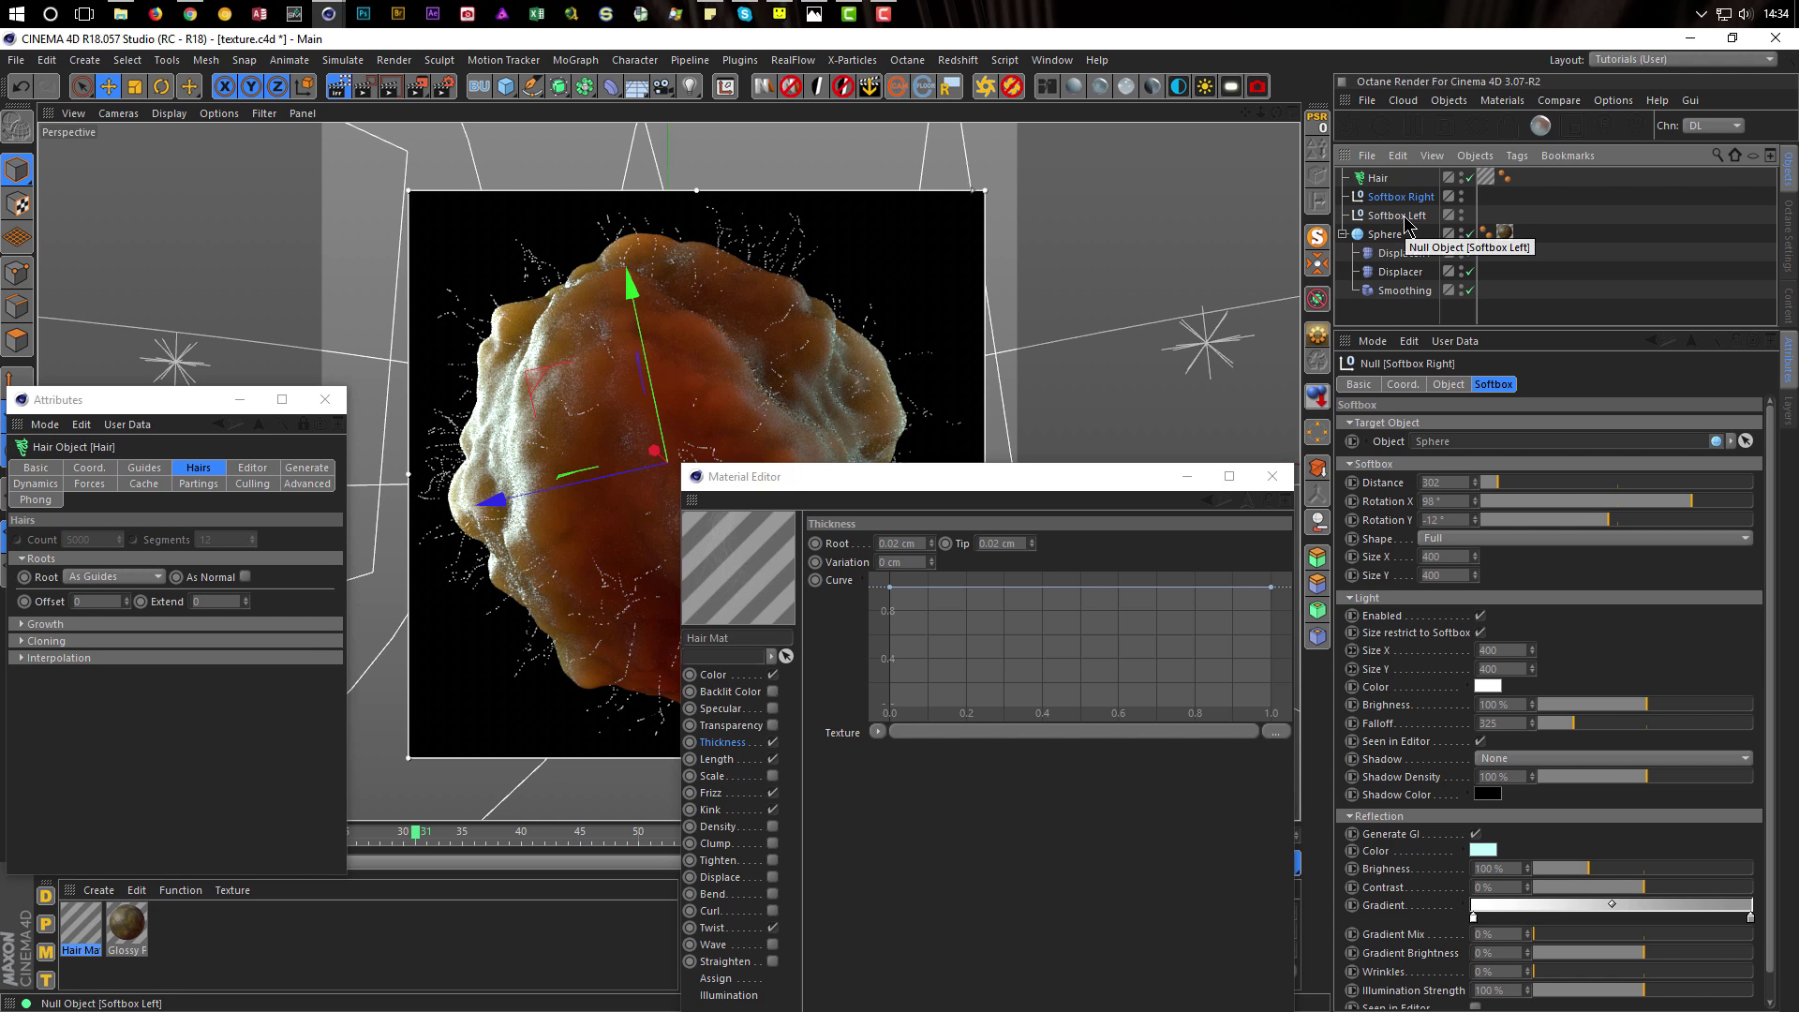
{"action": "left_click", "coordinate": [1404, 218]}
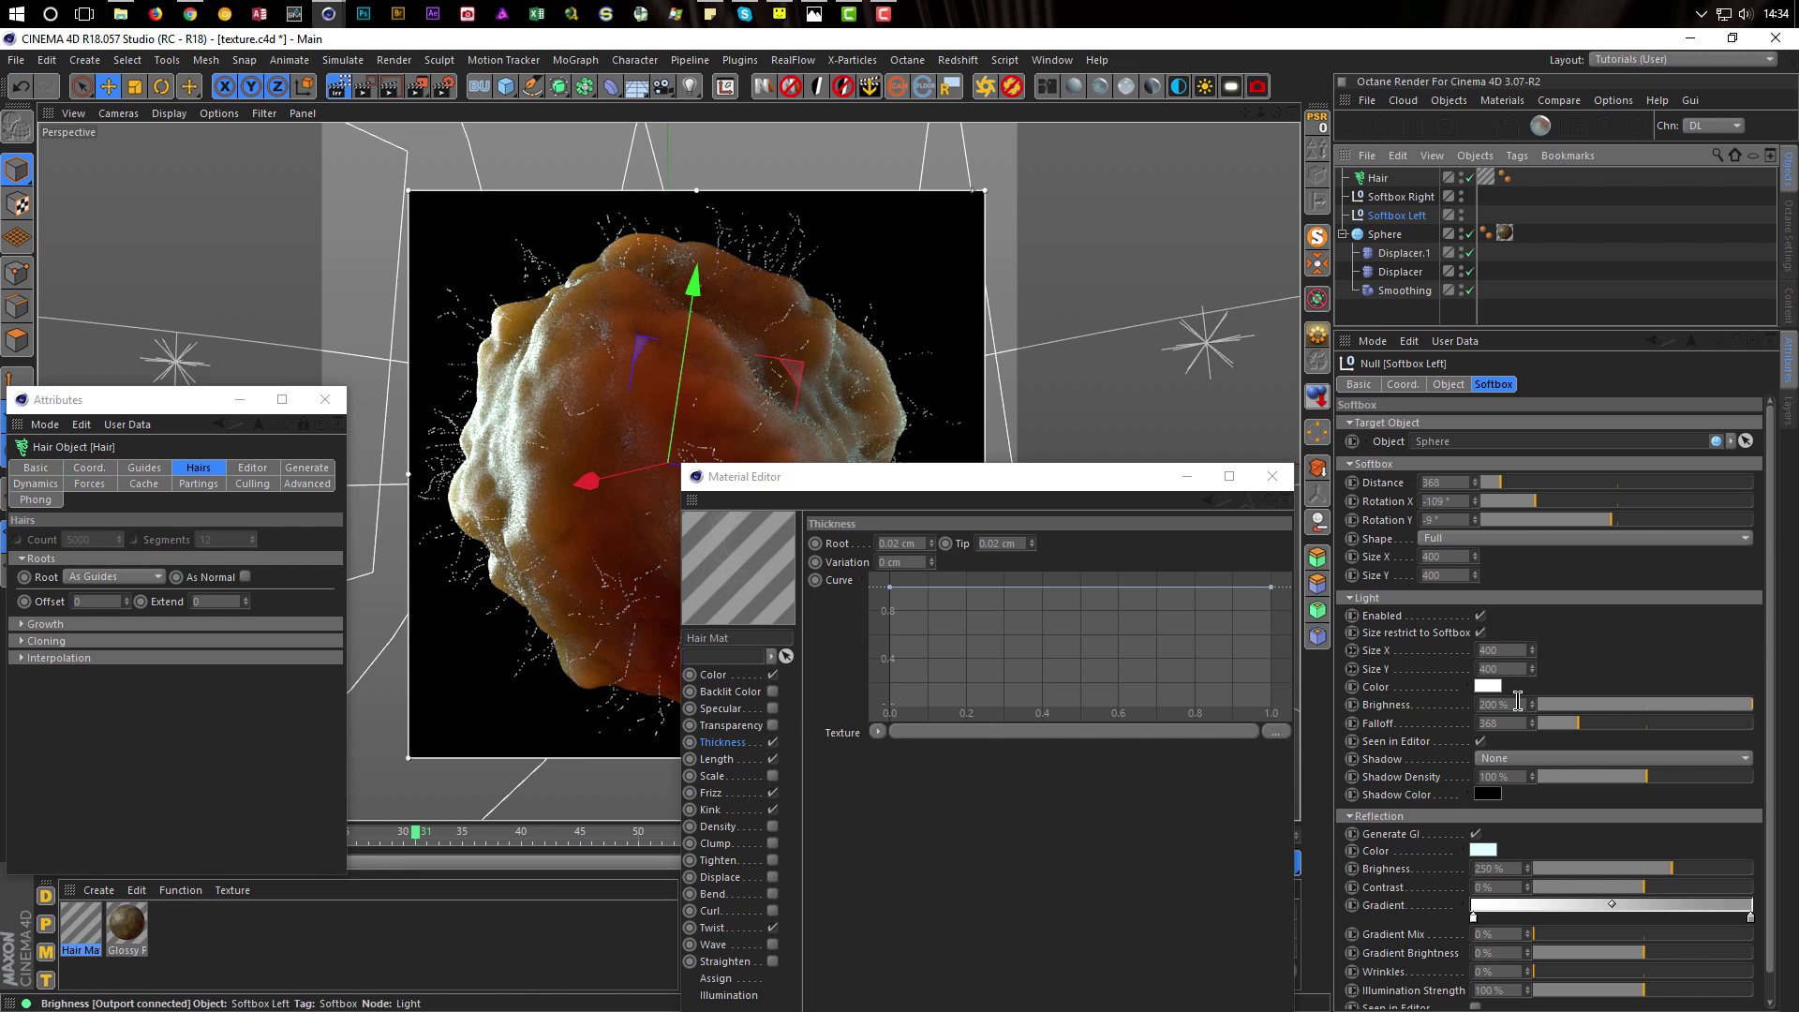
{"action": "left_click_drag", "start_coordinate": [1519, 701], "coordinate": [1476, 716]}
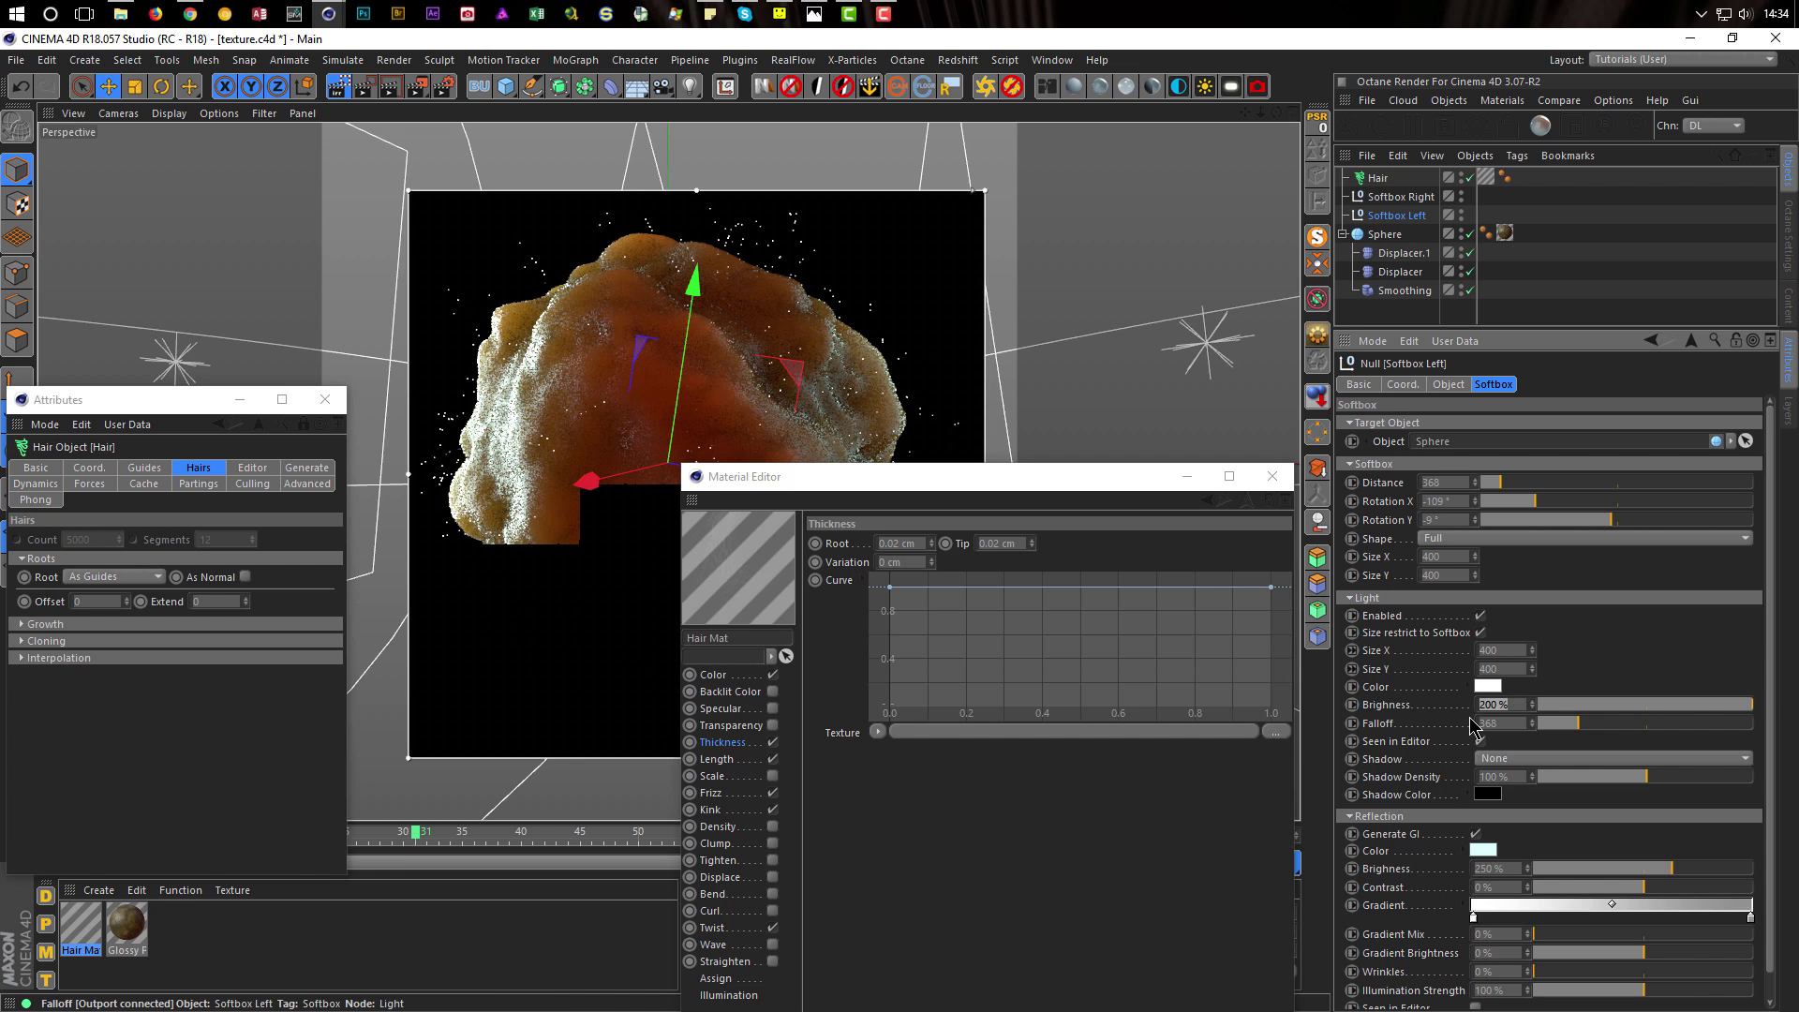
{"action": "type", "text": "100"}
{"action": "key", "text": "Return"}
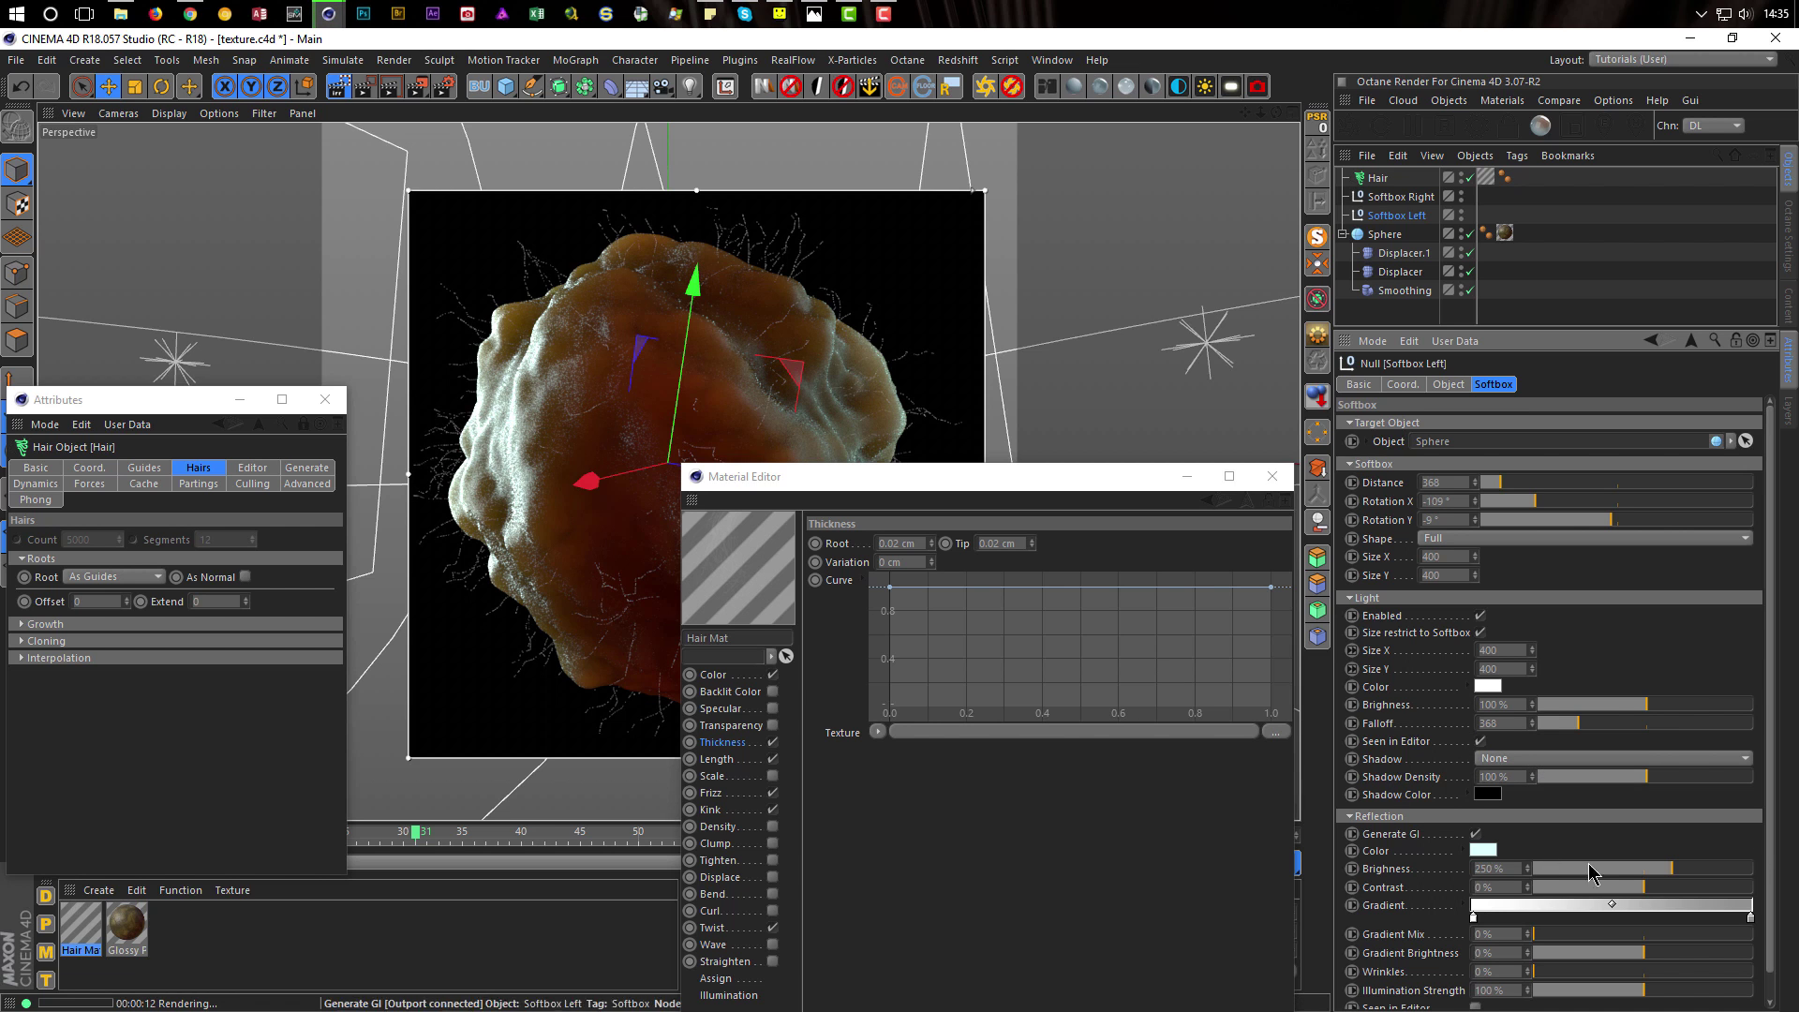
Try reflection brightness values of 500%, 400% and 300% on the left softbox
{"action": "scroll", "coordinate": [1771, 802], "scroll_direction": "down", "scroll_amount": 1}
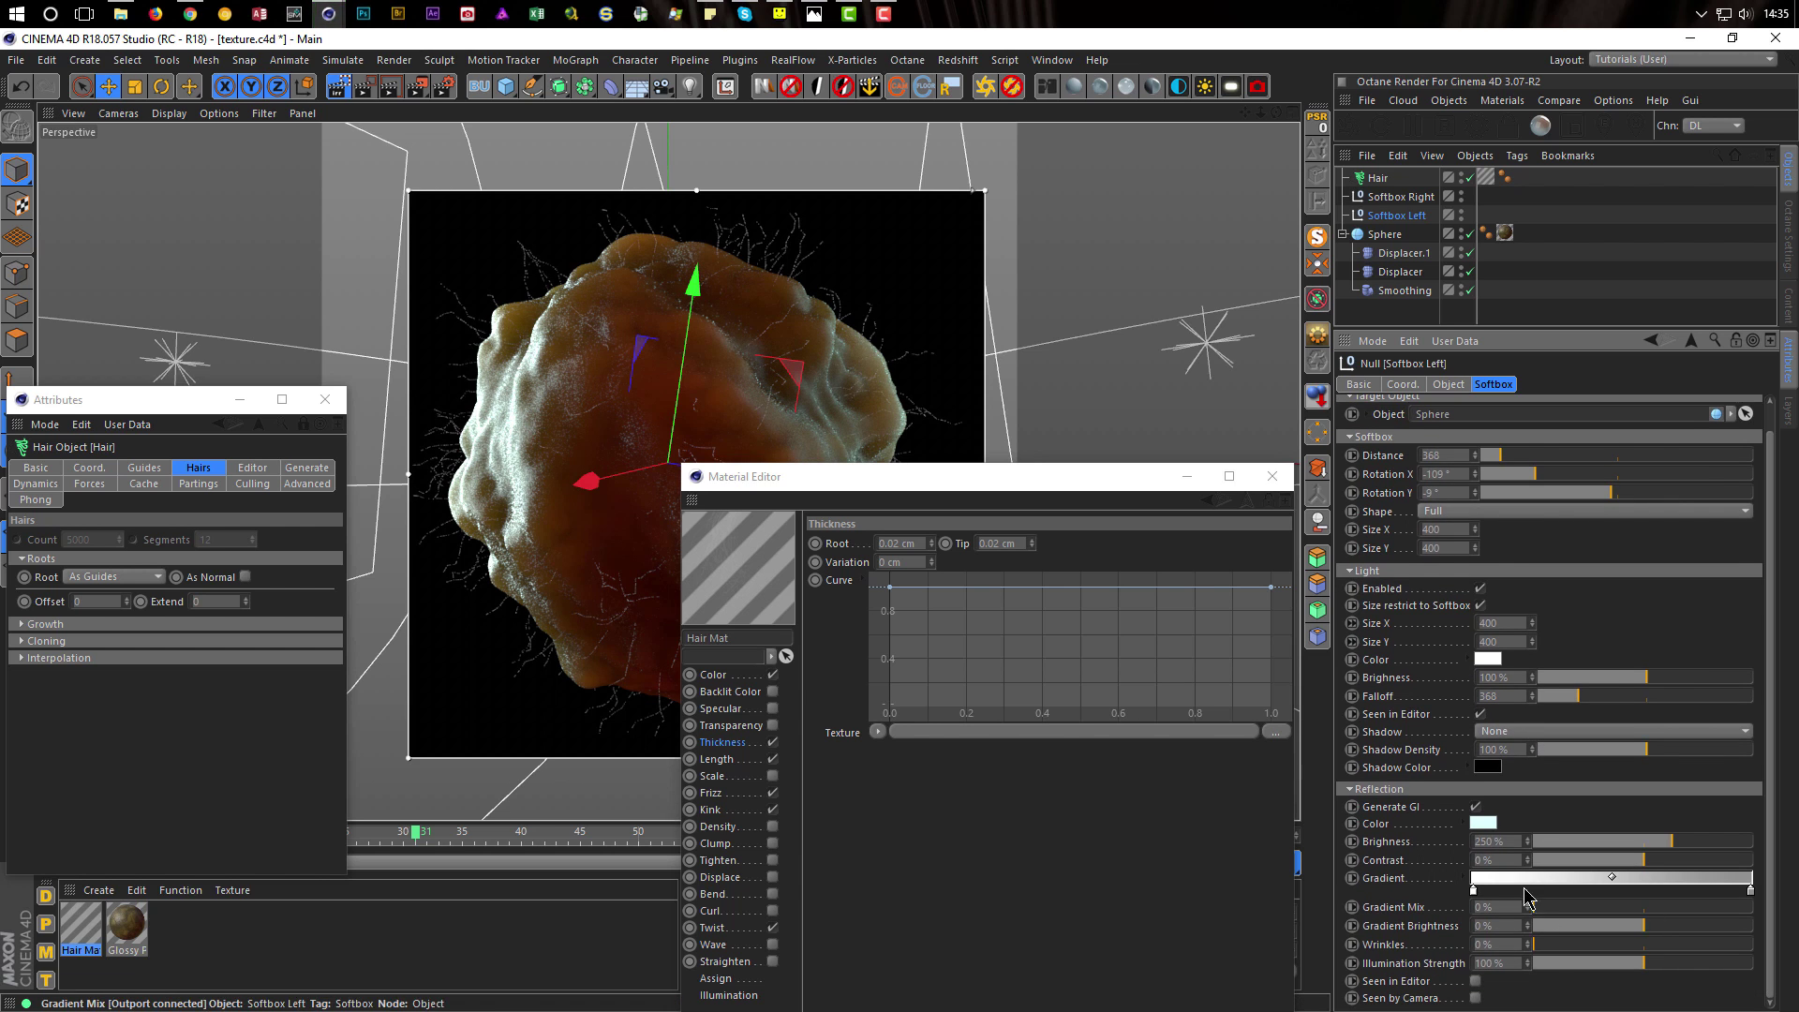
{"action": "type", "text": "500"}
{"action": "key", "text": "Return"}
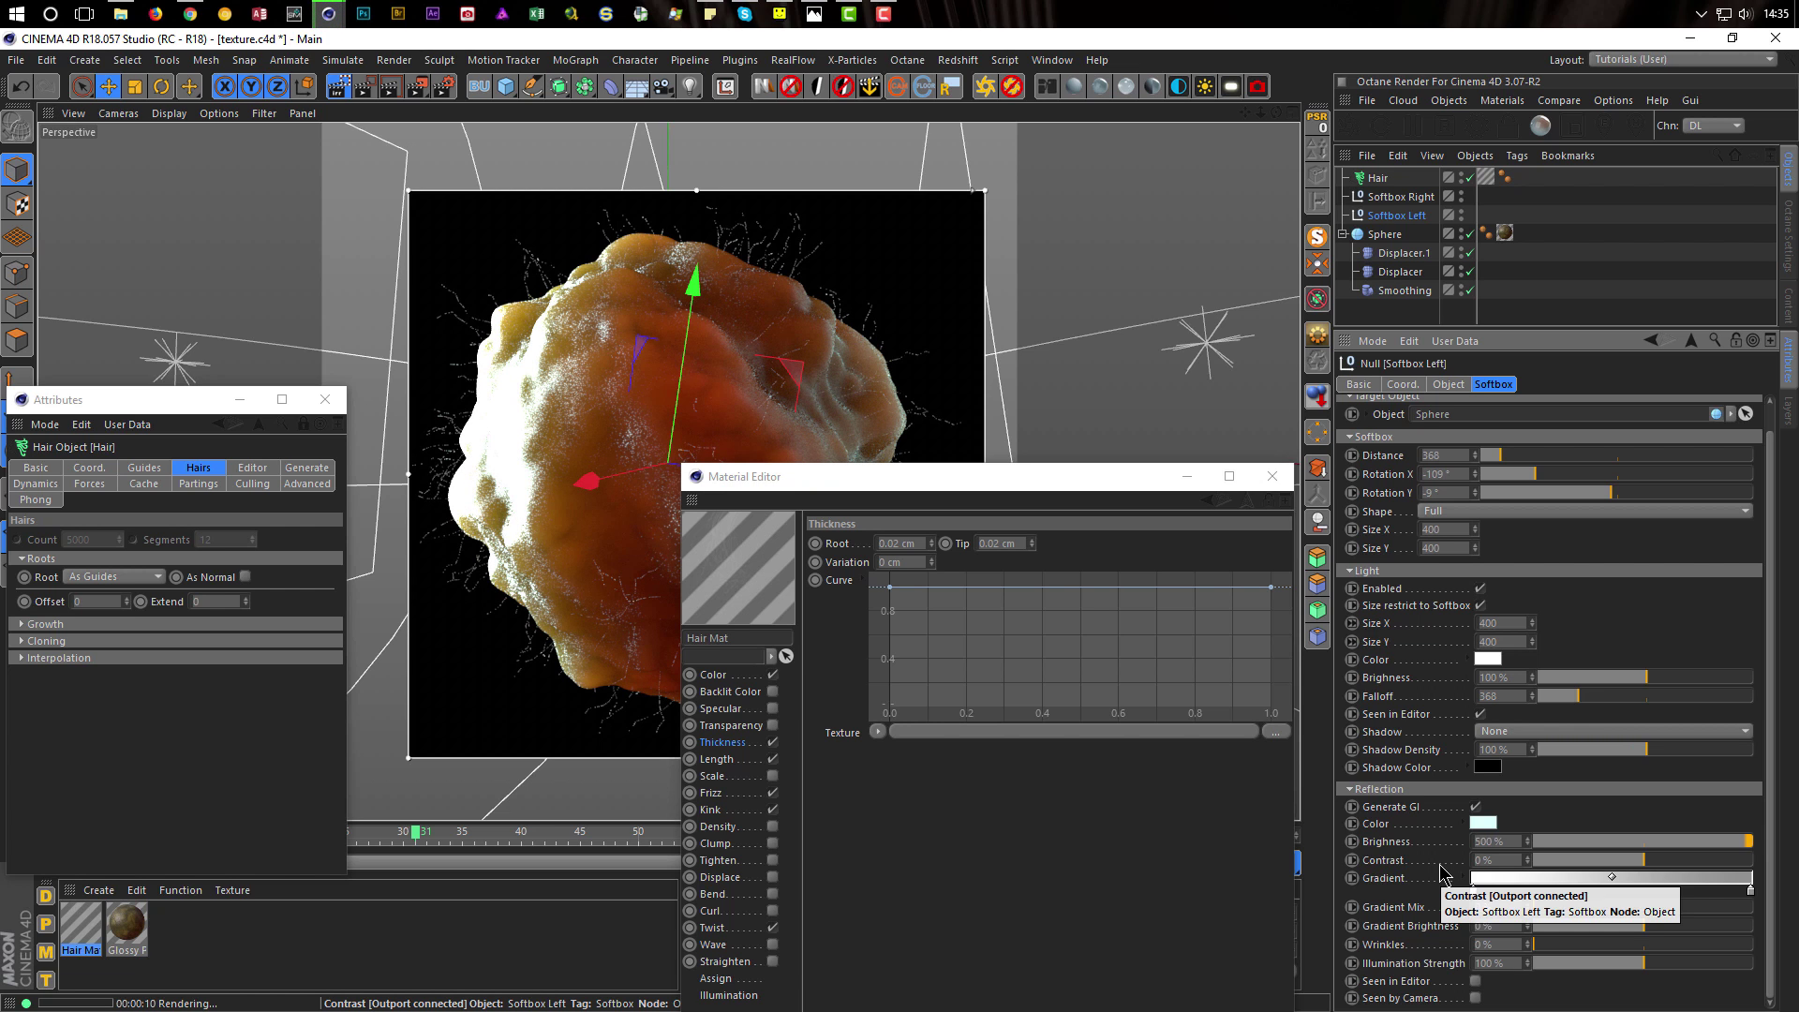
{"action": "left_click_drag", "start_coordinate": [1505, 841], "coordinate": [1440, 863]}
{"action": "type", "text": "40"}
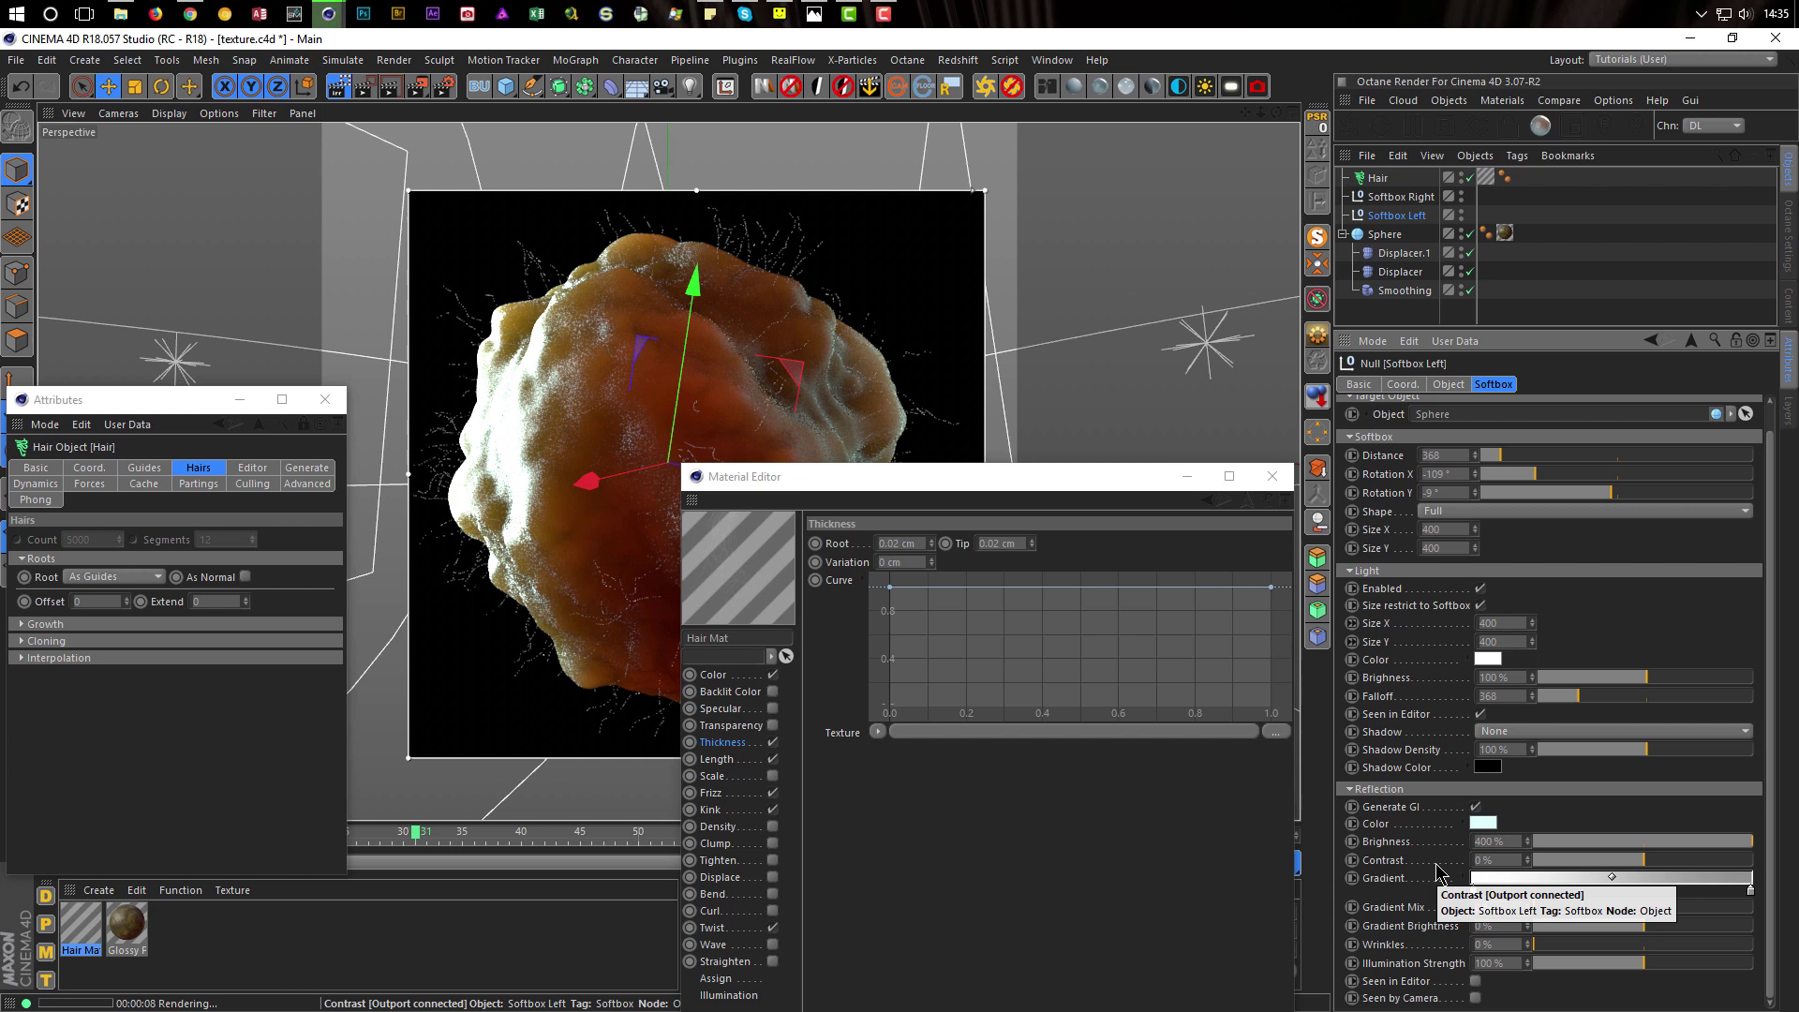
{"action": "left_click", "coordinate": [1501, 840]}
{"action": "type", "text": "30"}
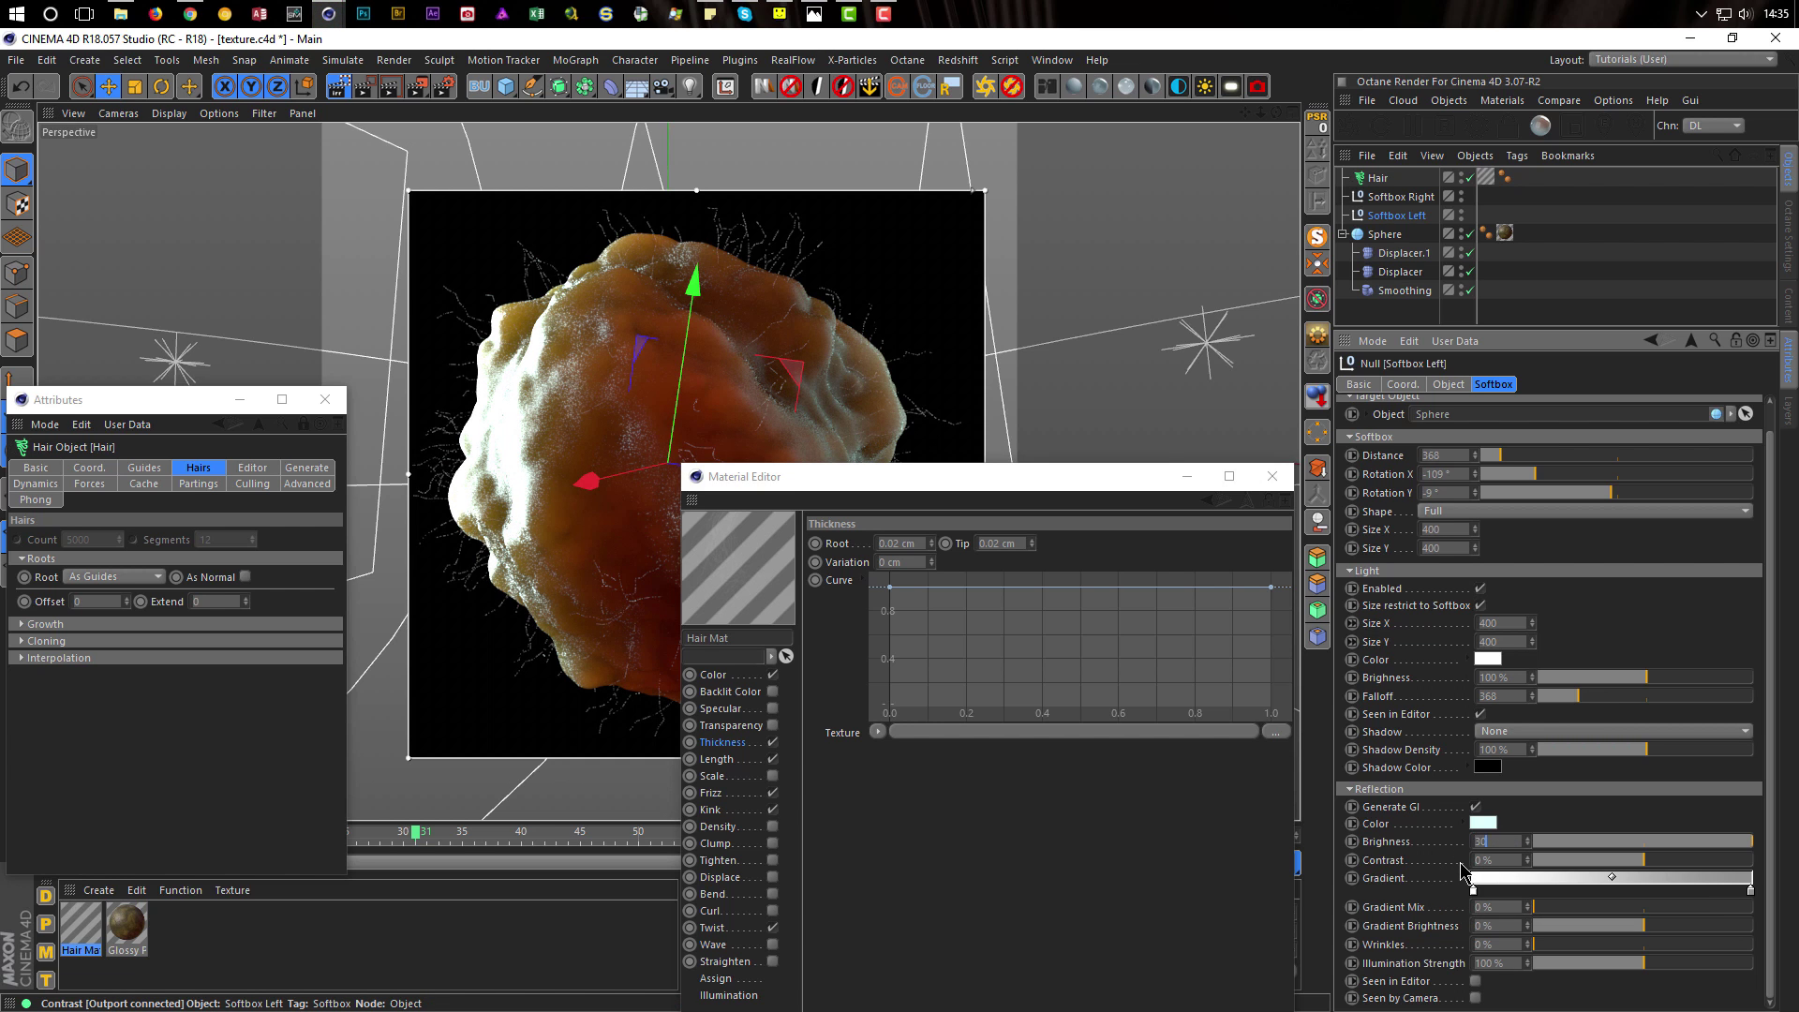
{"action": "type", "text": "0"}
{"action": "key", "text": "Return"}
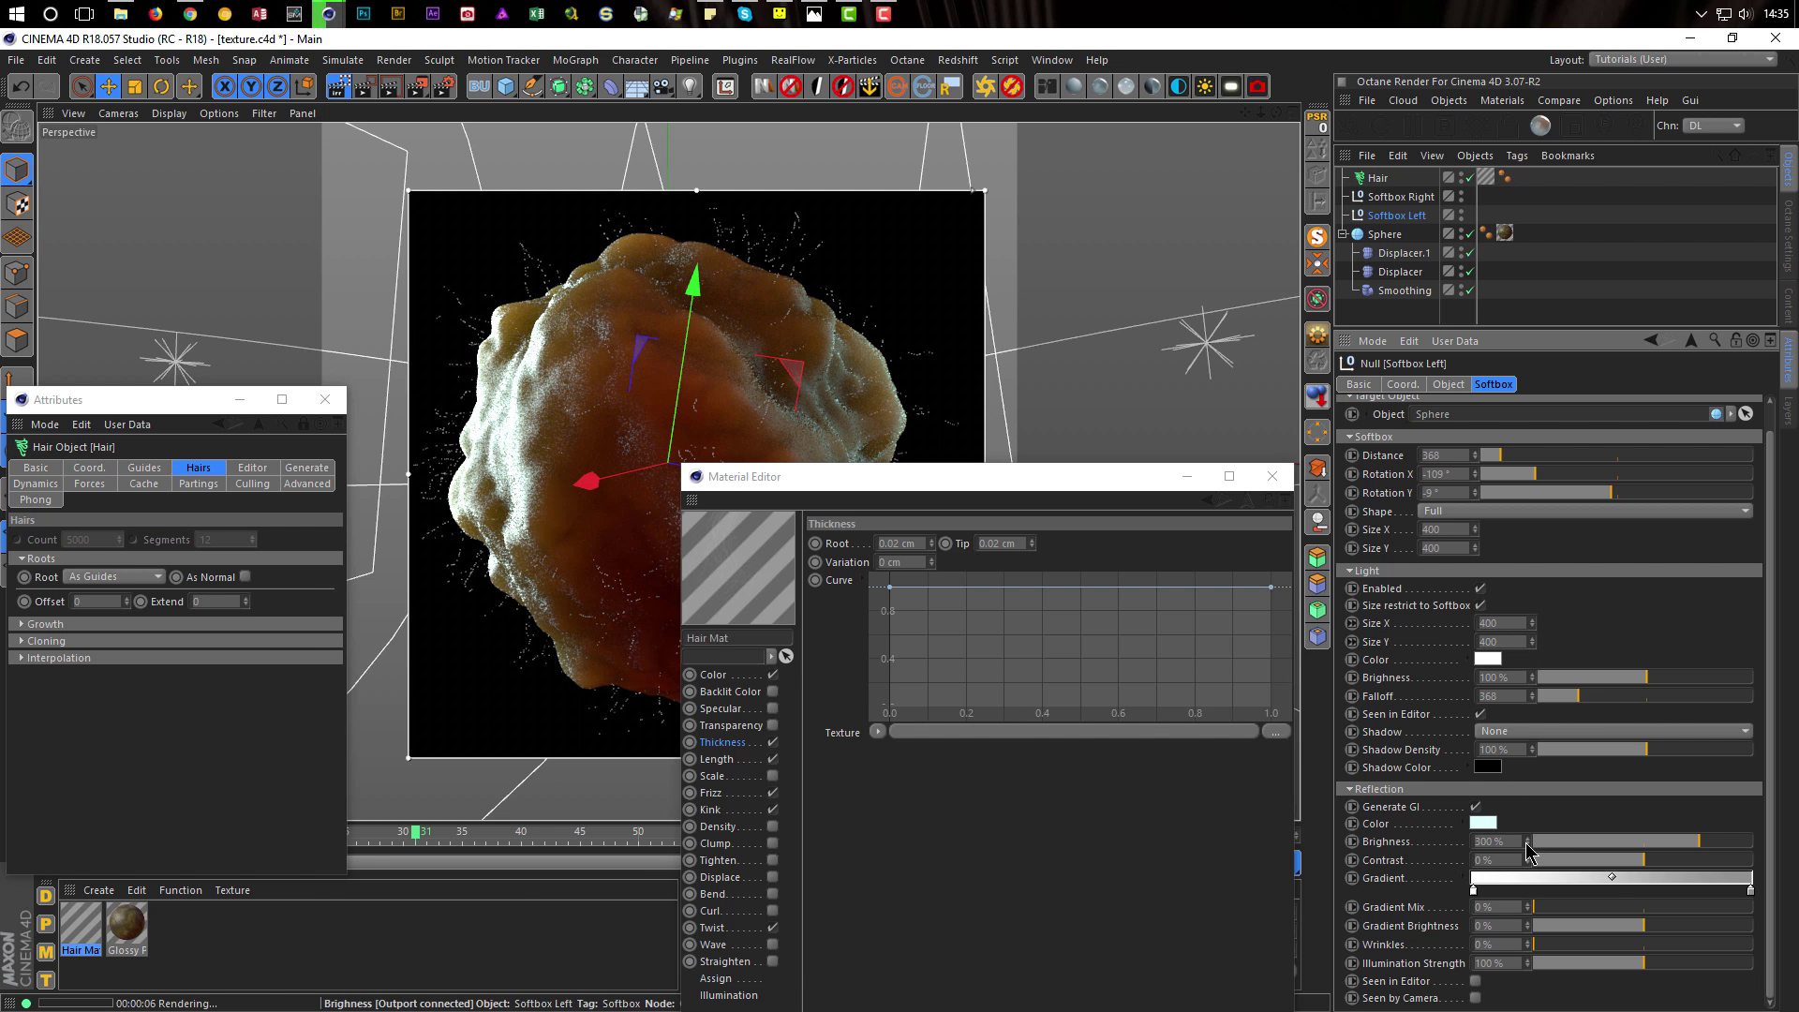
Set the left softbox's reflection brightness to 350%
{"action": "type", "text": "350"}
{"action": "key", "text": "Return"}
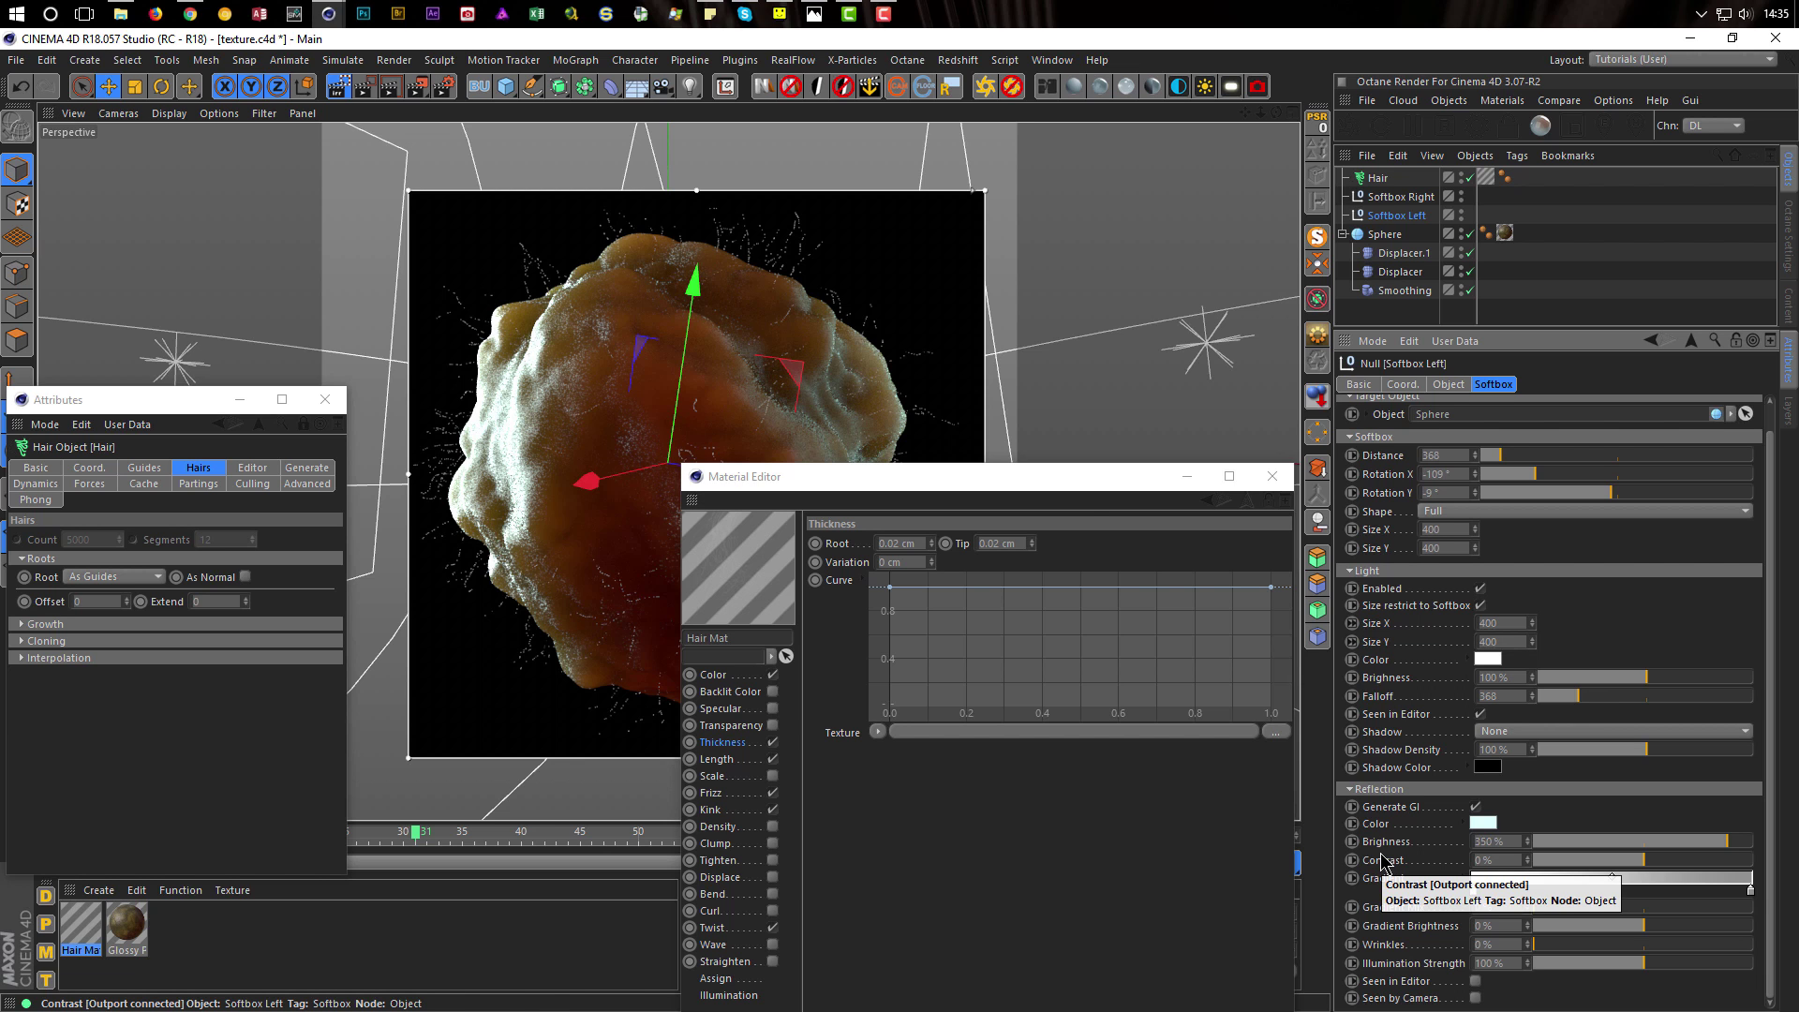
Close the floating Attributes window and the Material Editor
{"action": "left_click_drag", "start_coordinate": [1071, 494], "coordinate": [1413, 406]}
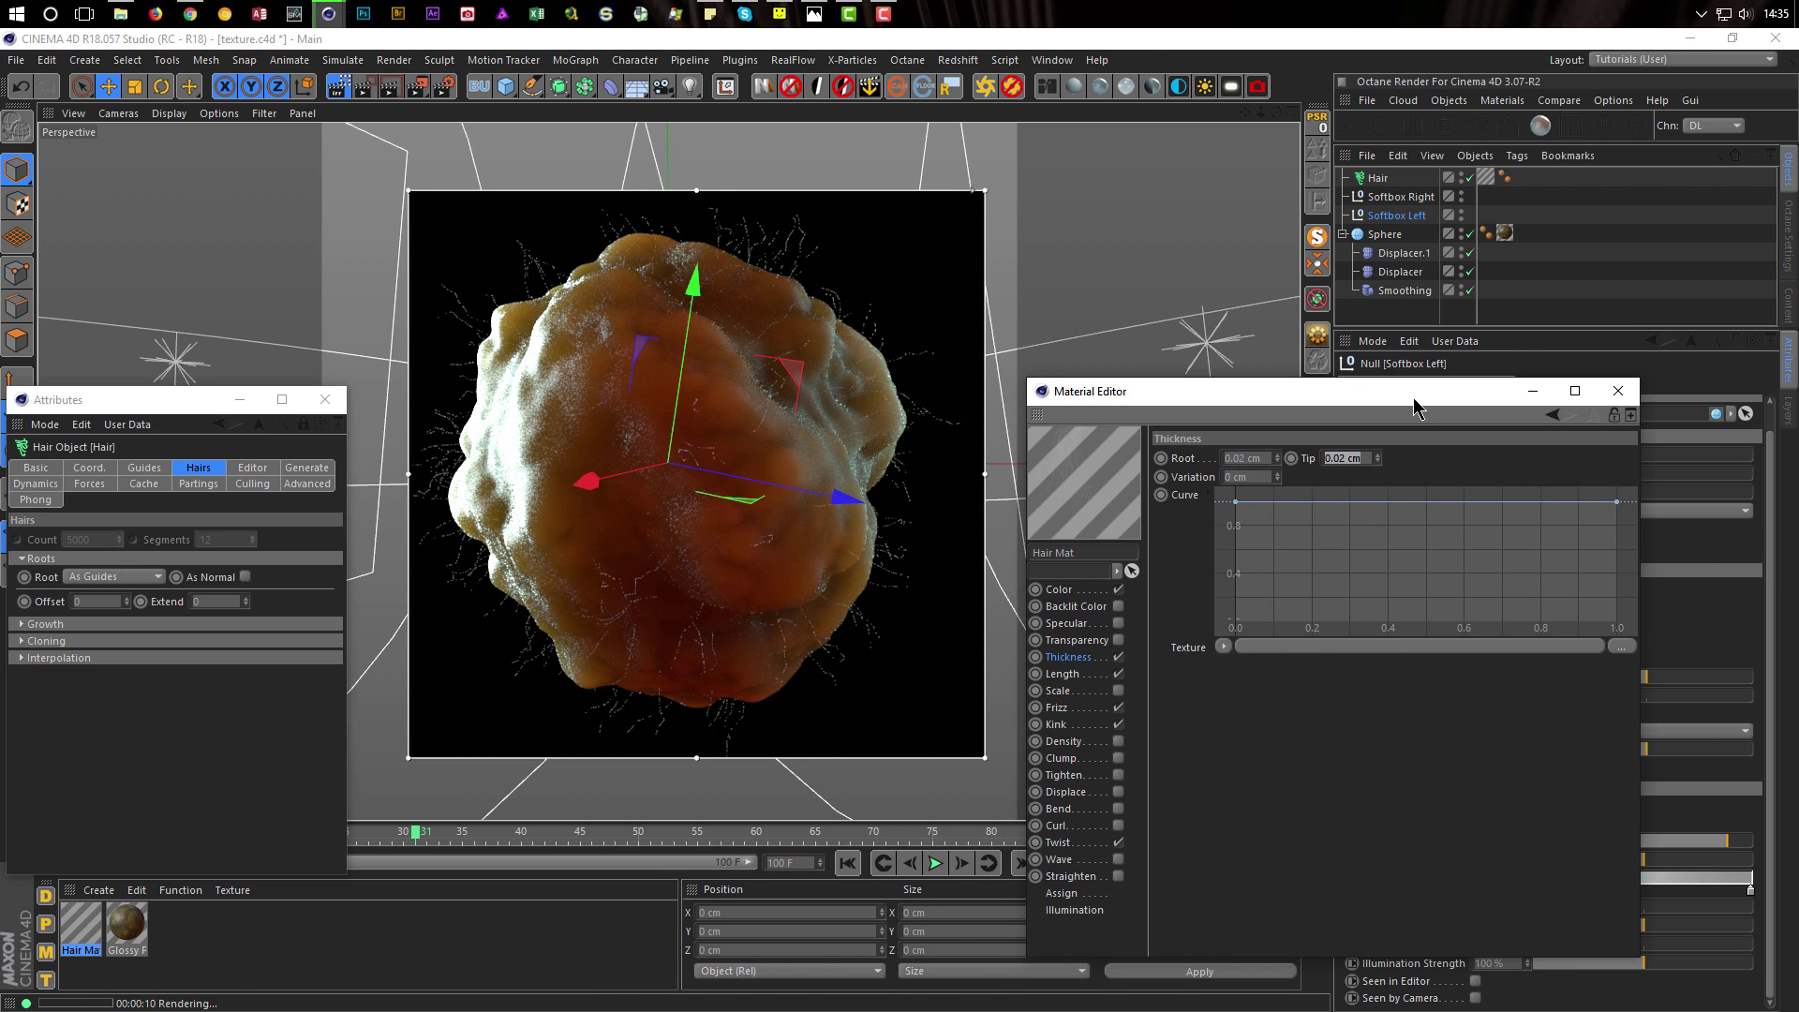
{"action": "left_click", "coordinate": [315, 410]}
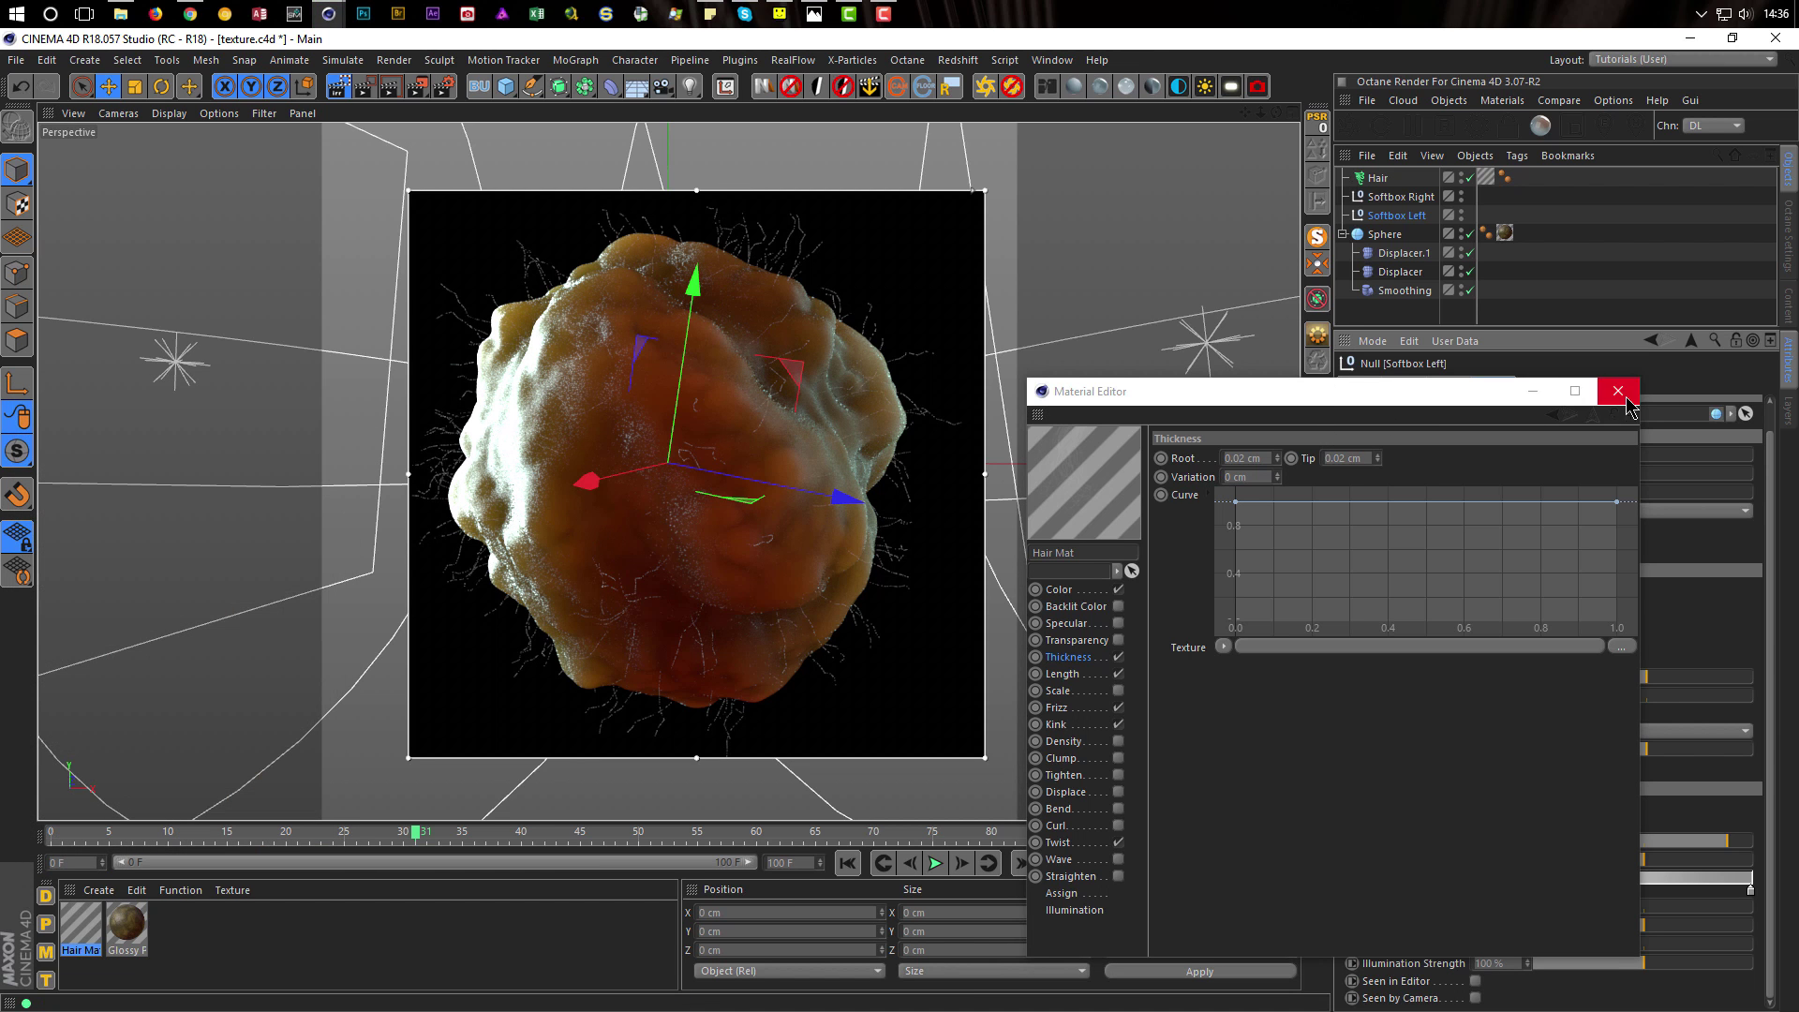
{"action": "left_click", "coordinate": [1624, 402]}
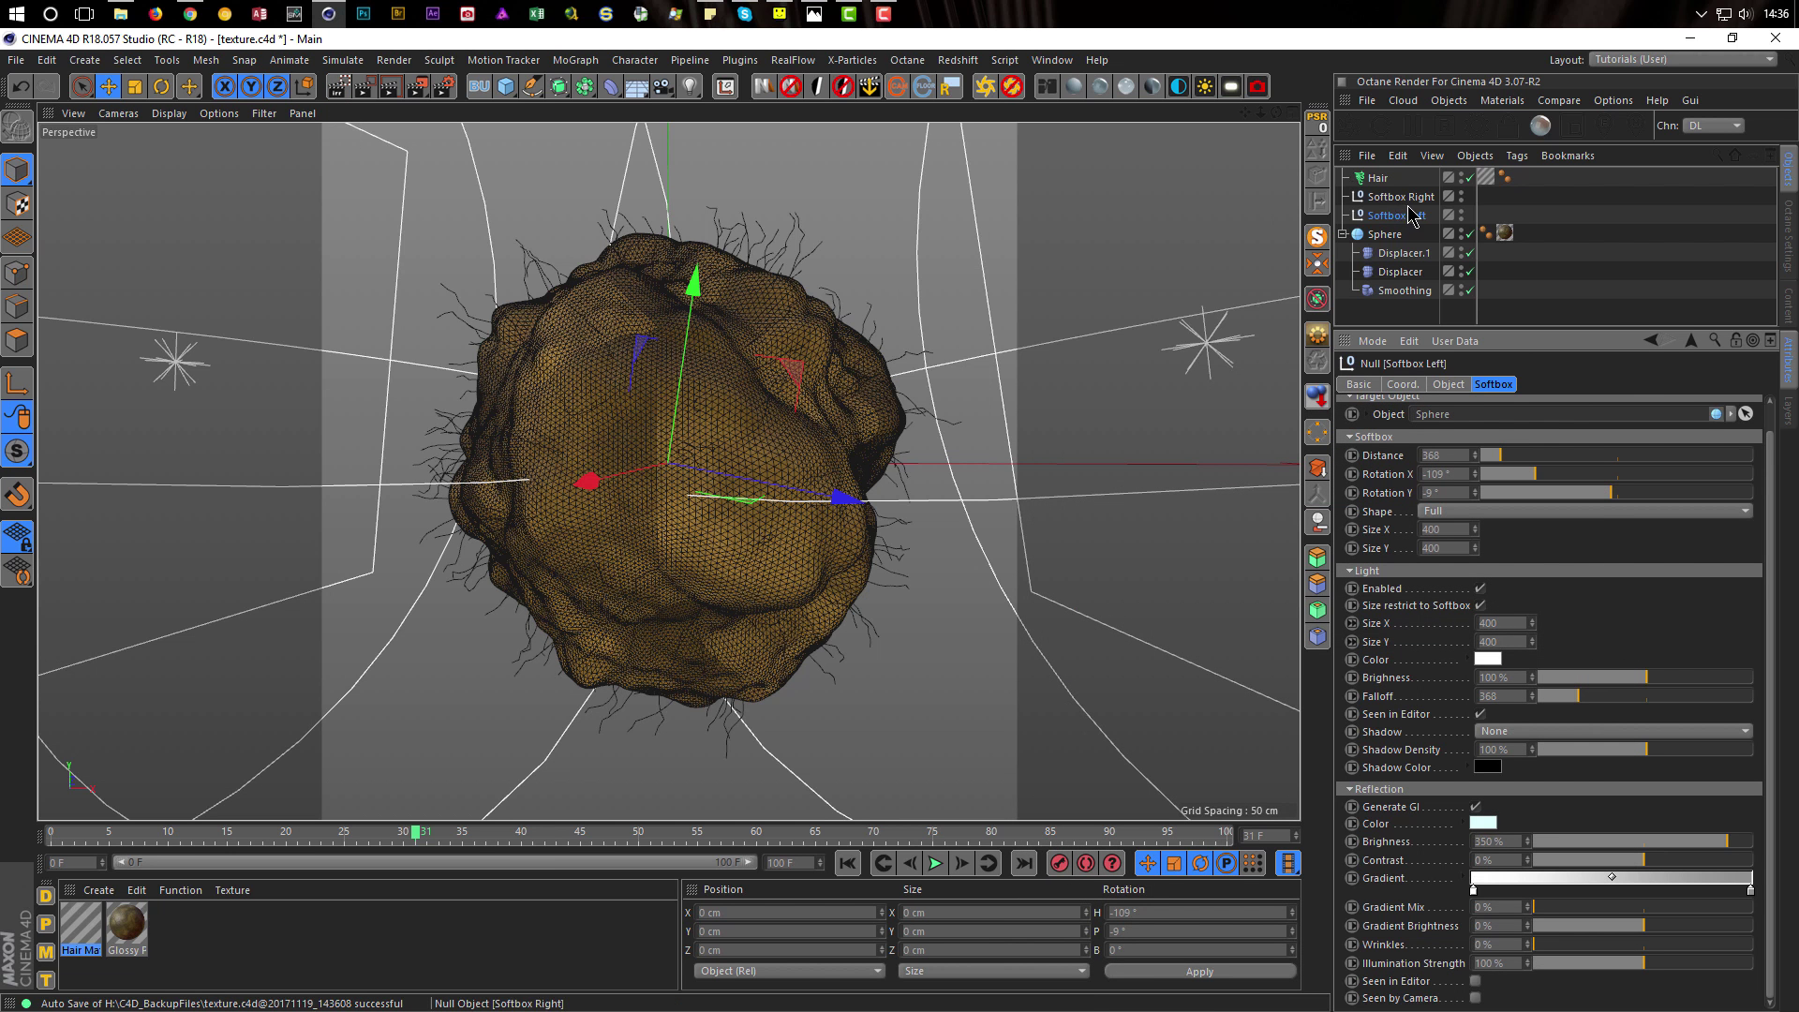
Duplicate the Hair object and rename the copy "Hair Short"
{"action": "left_click", "coordinate": [1378, 180]}
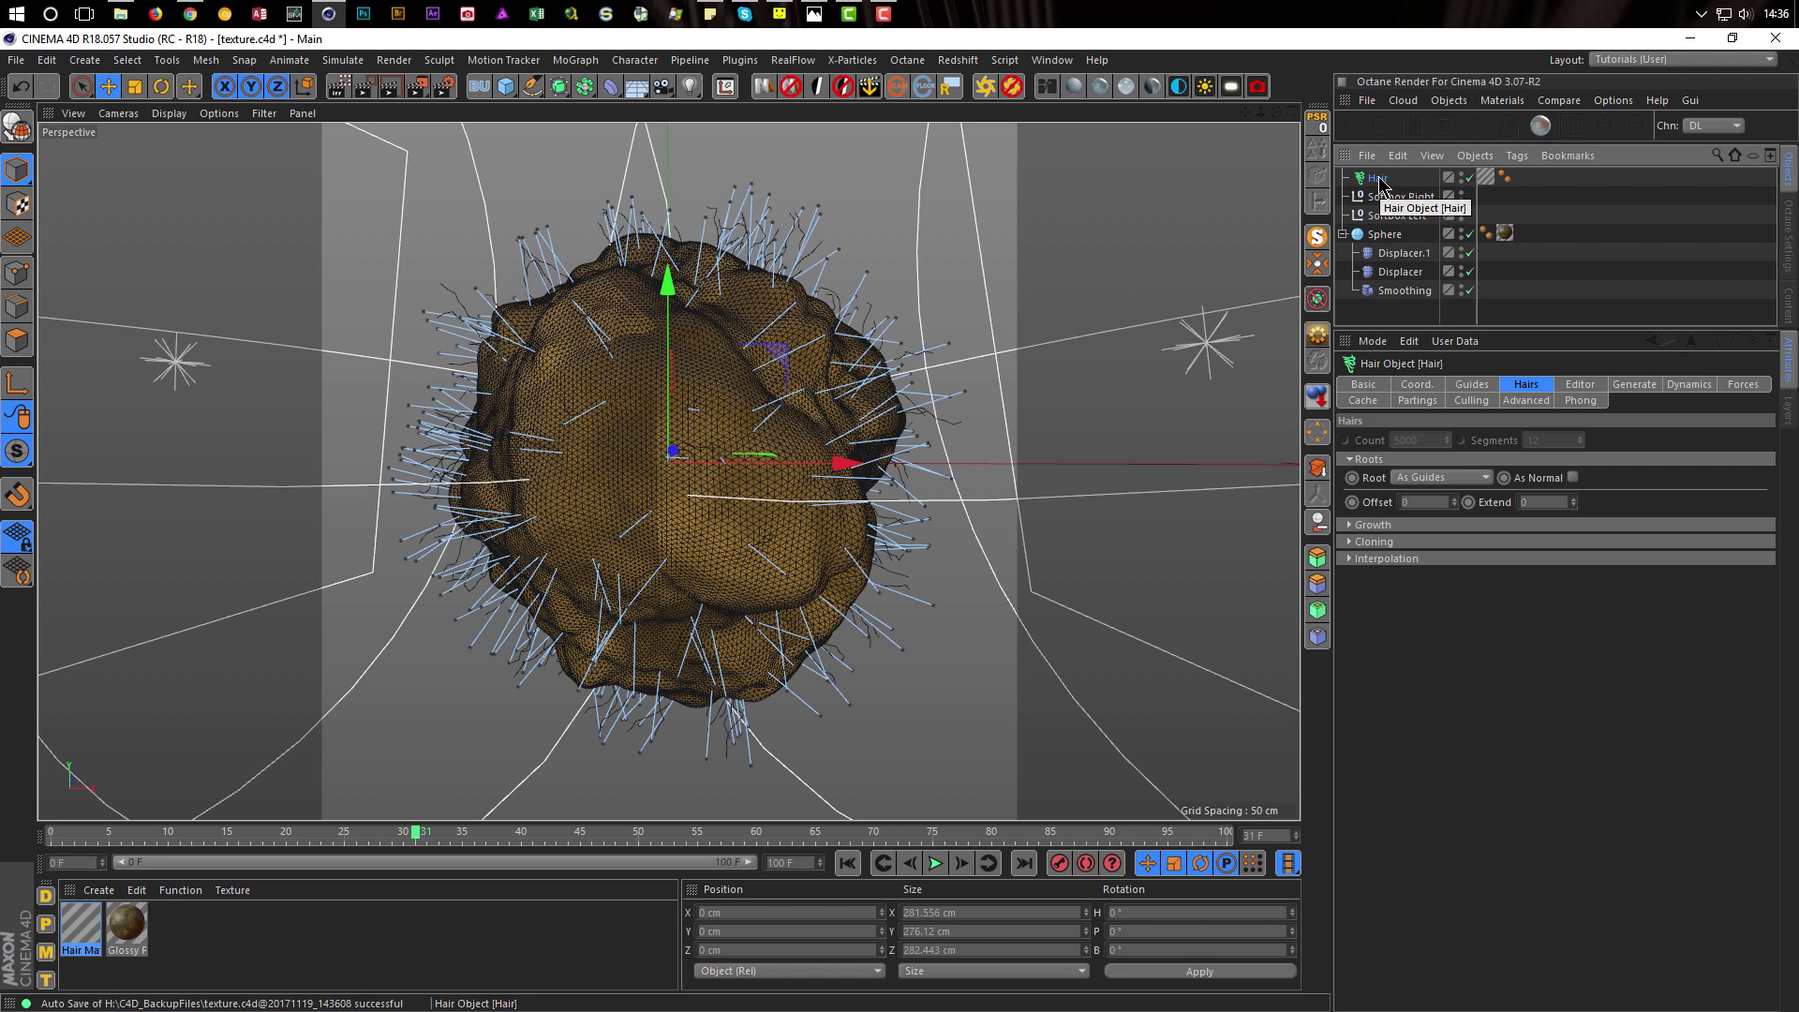
{"action": "left_click_drag", "start_coordinate": [1380, 182], "coordinate": [1378, 204], "text": "ctrl"}
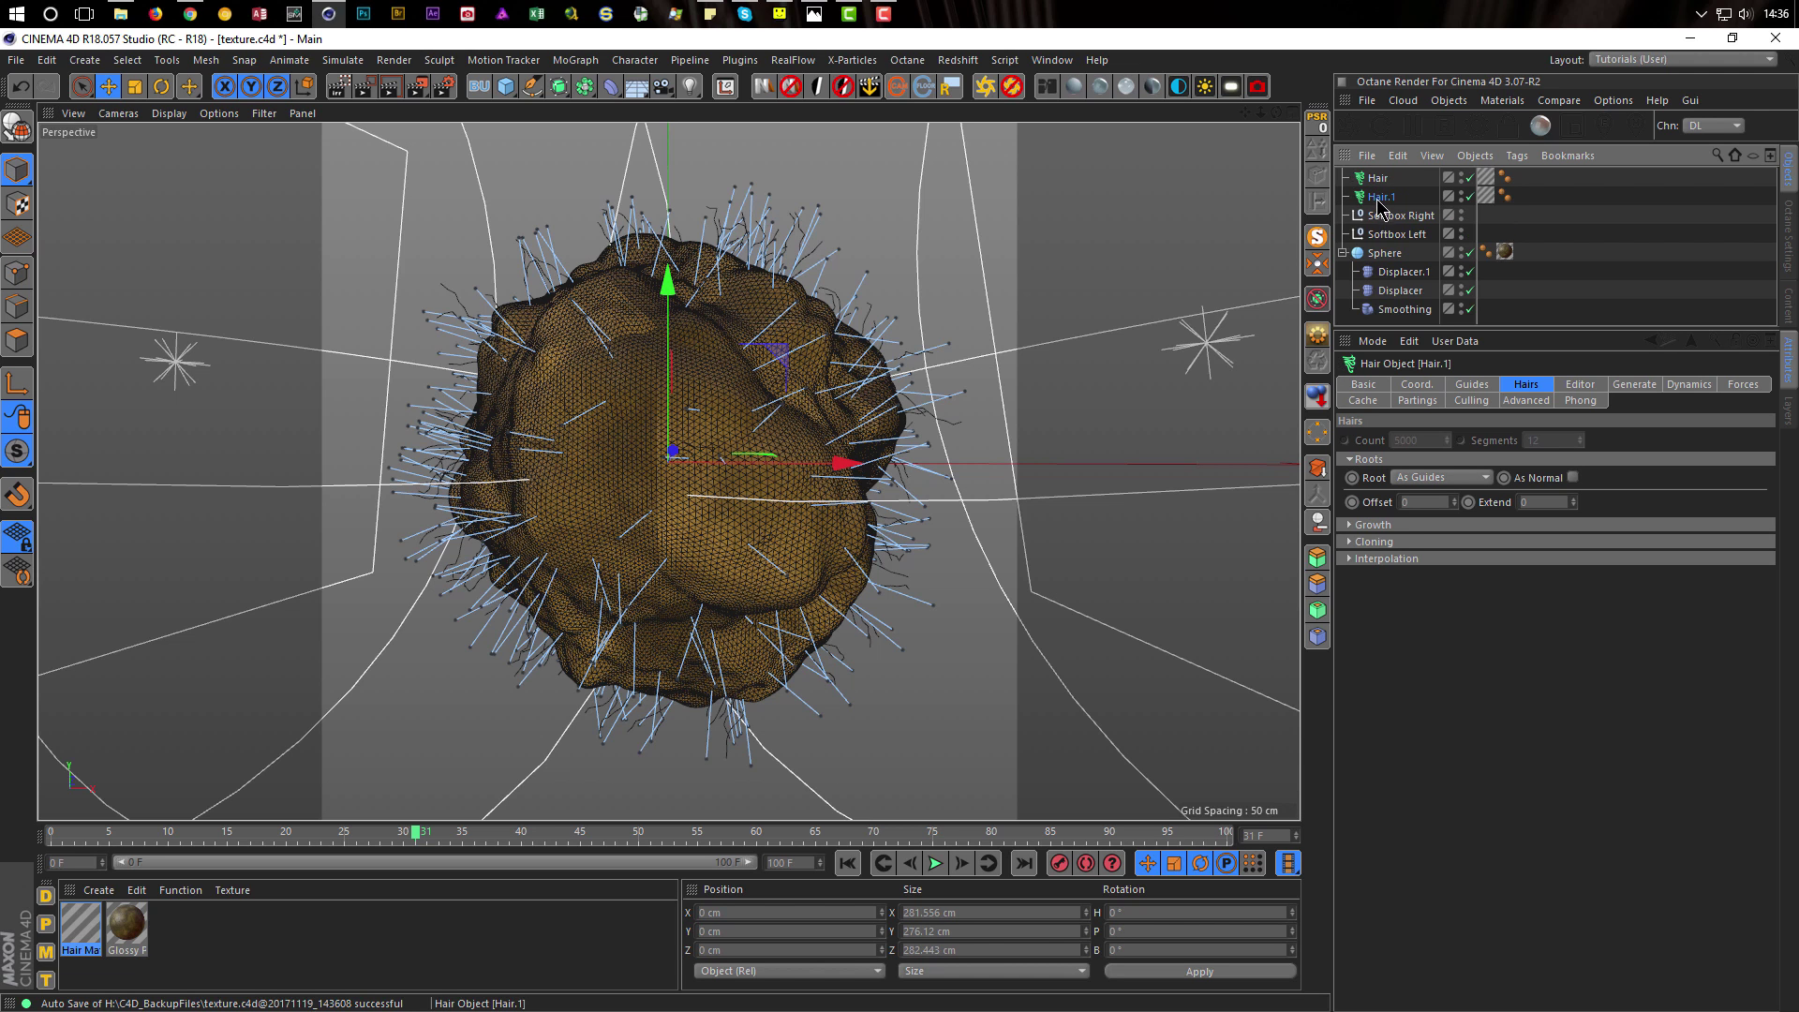
{"action": "double_click", "coordinate": [1380, 197]}
{"action": "key", "text": "shift+Left"}
{"action": "key", "text": "shift+Left"}
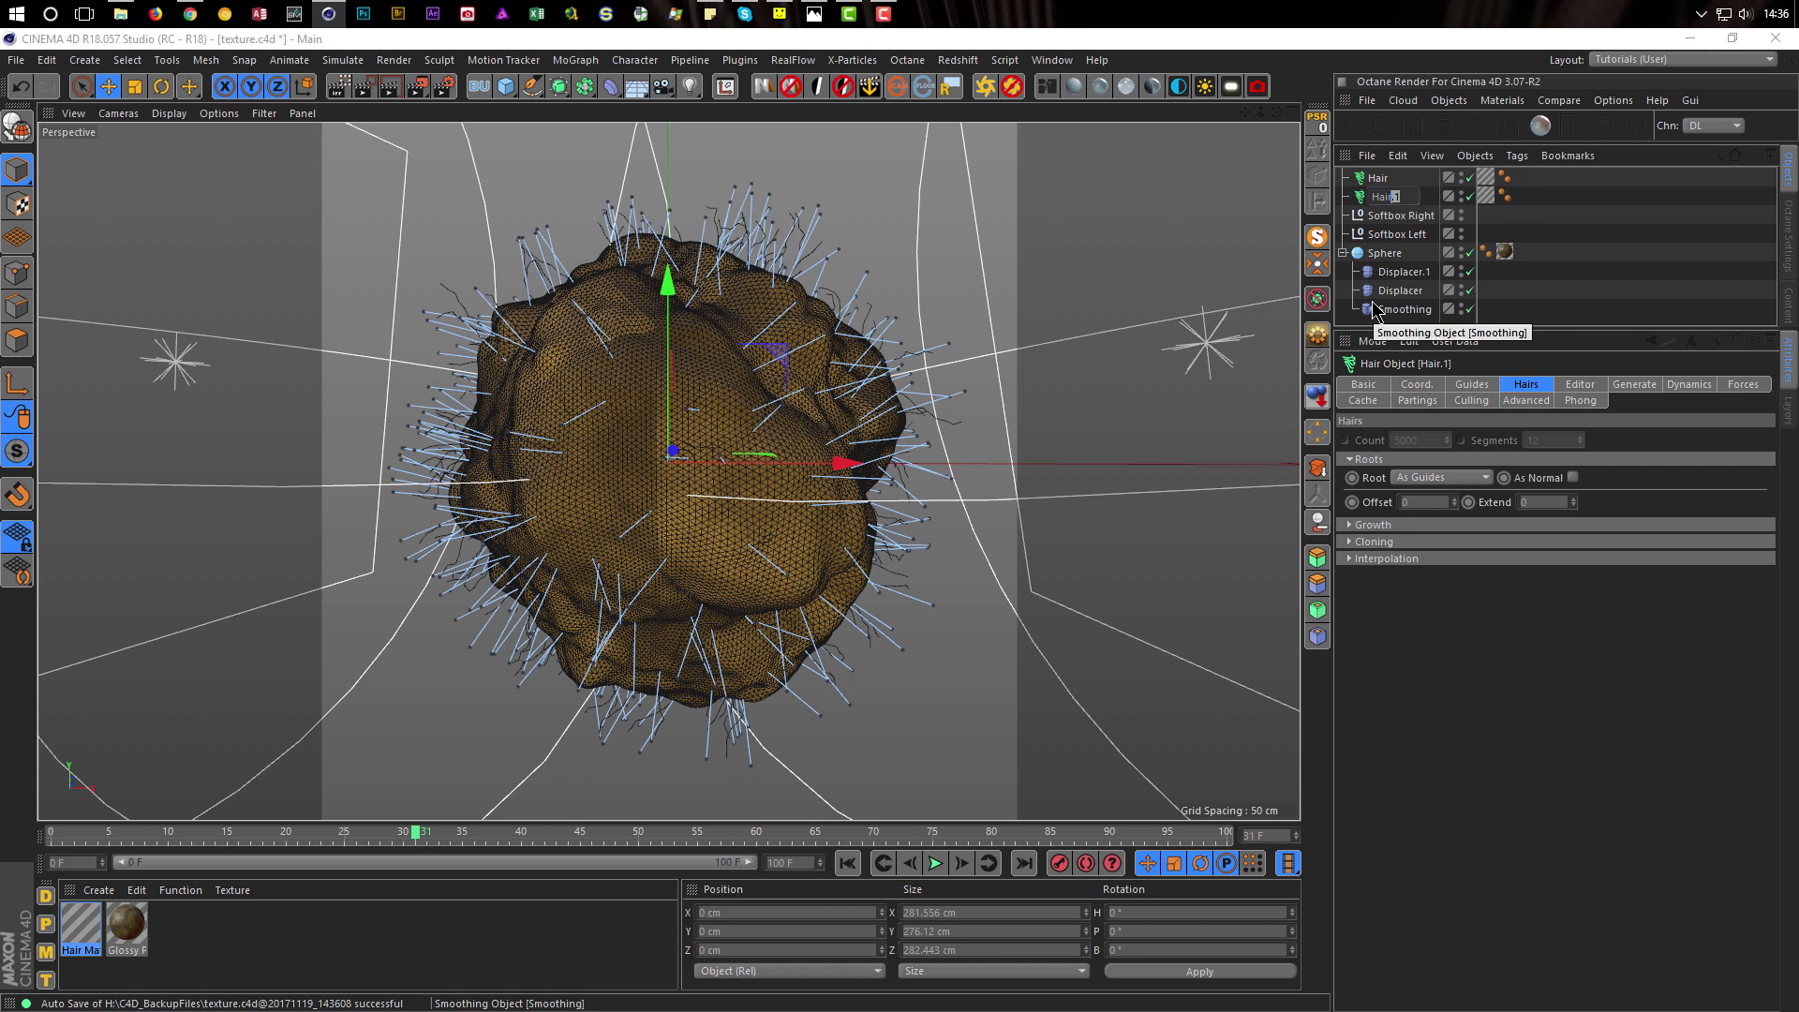
{"action": "key", "text": "BackSpace"}
{"action": "type", "text": "Short"}
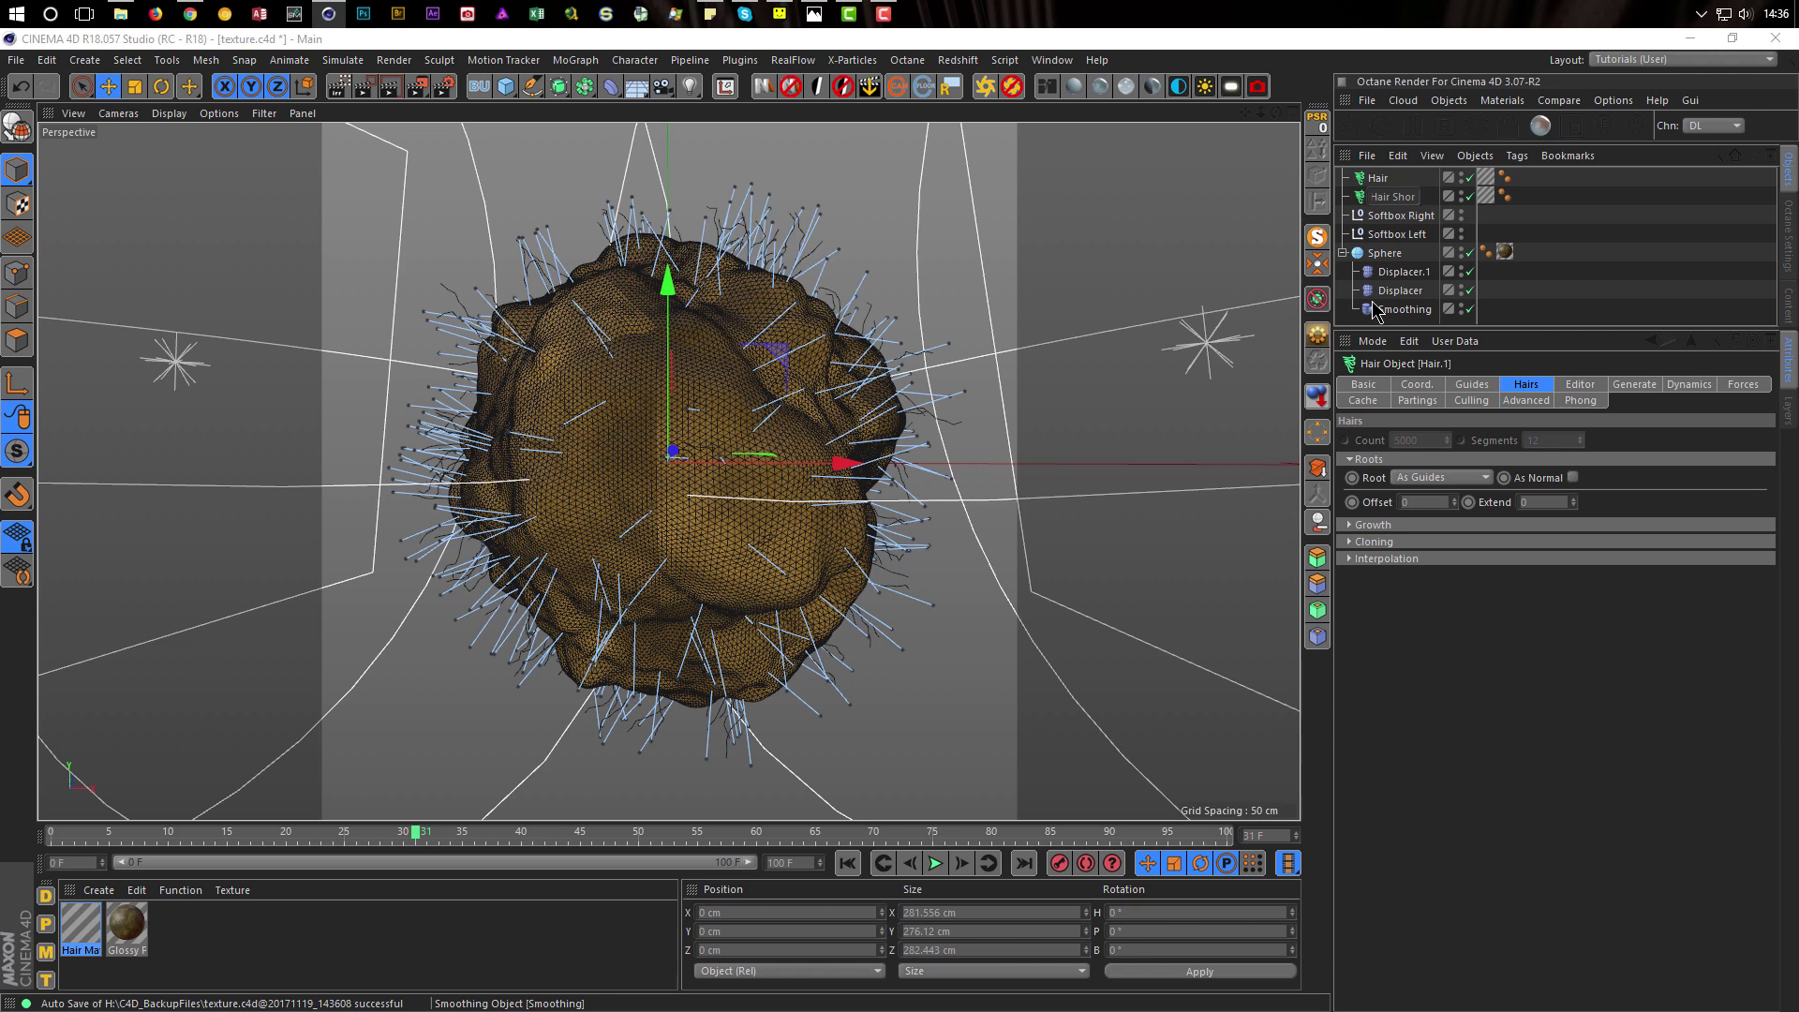
{"action": "key", "text": "Return"}
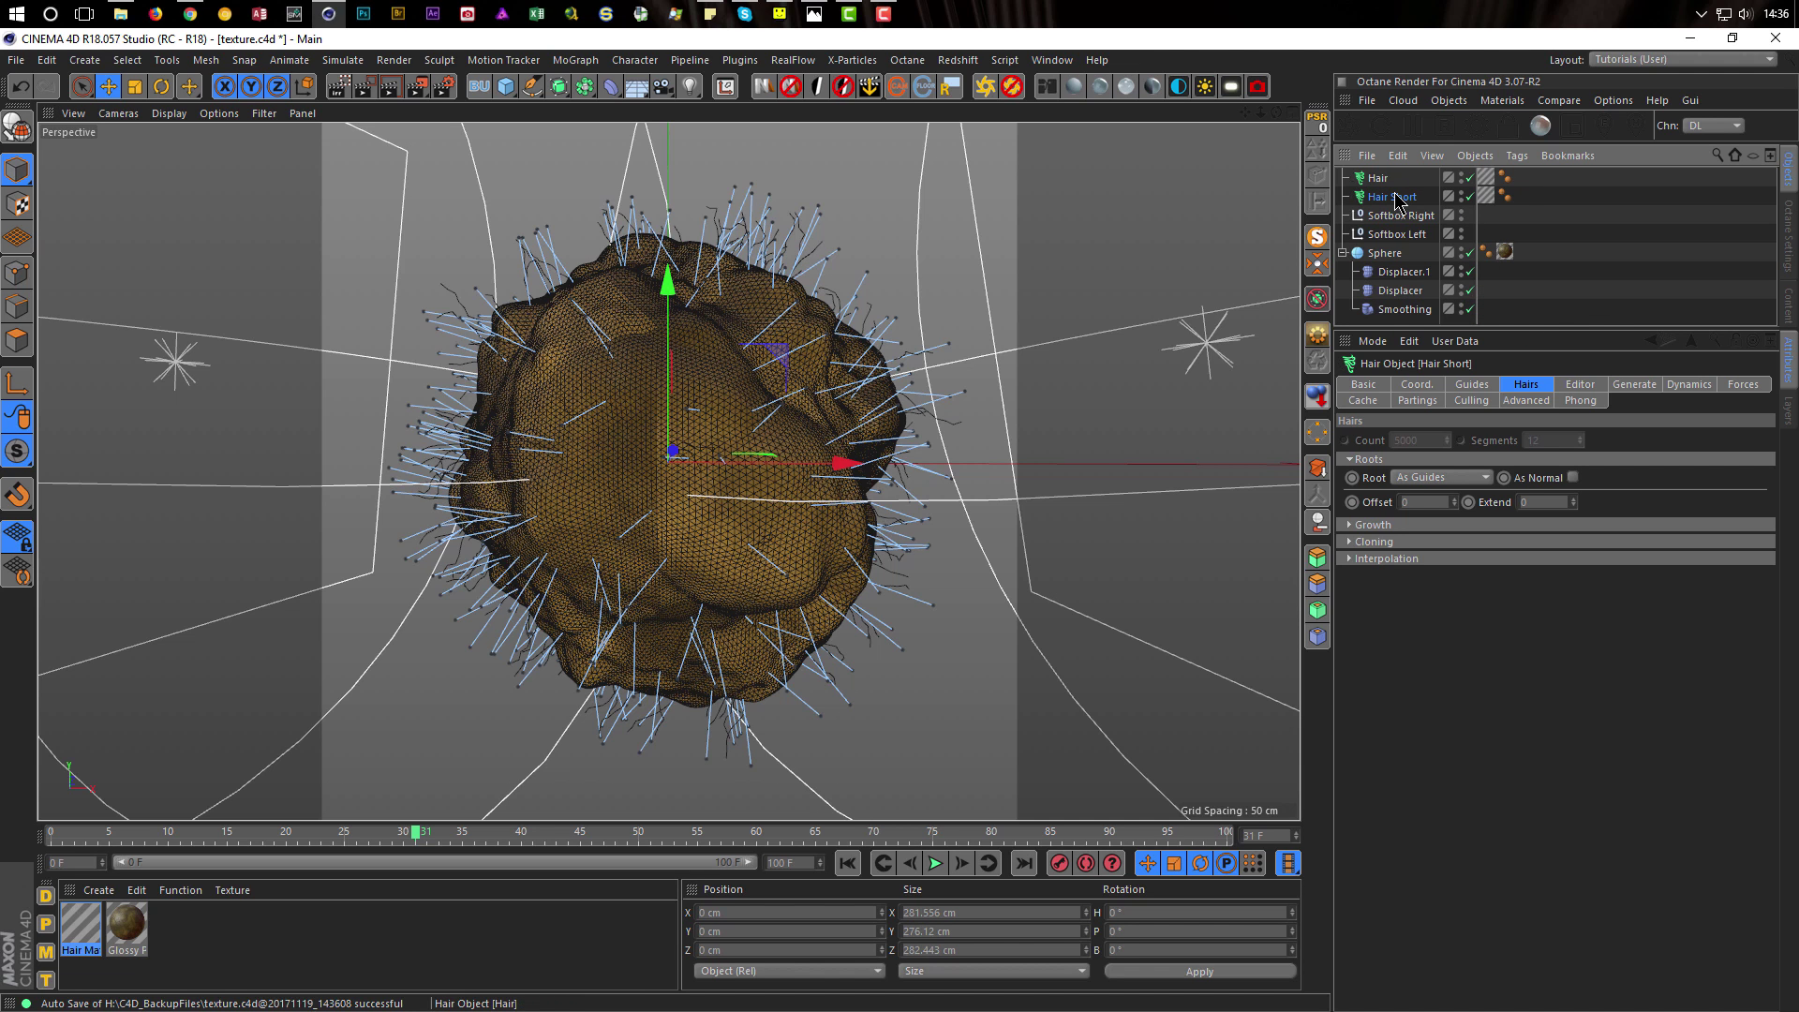
Set the Hair Short object's guide length to 3 cm and lower its guide segment count
{"action": "left_click", "coordinate": [1471, 385]}
{"action": "left_click", "coordinate": [1421, 497]}
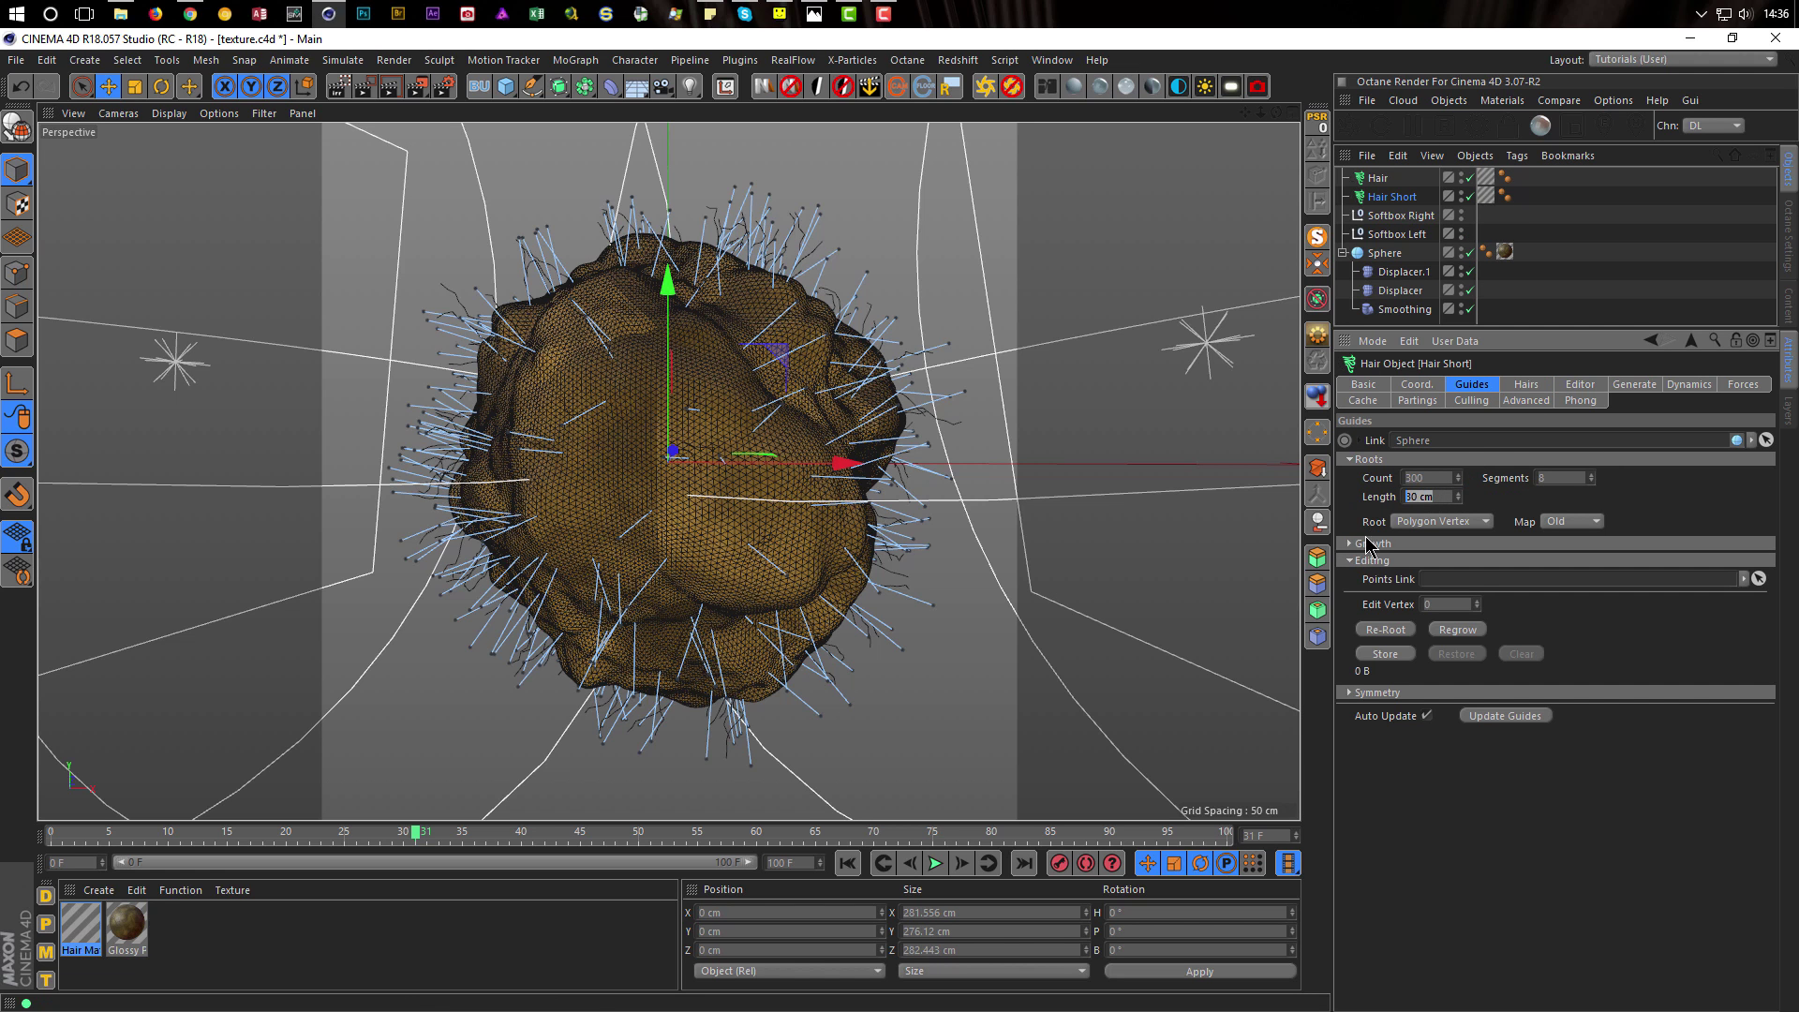
{"action": "type", "text": "3"}
{"action": "key", "text": "Return"}
{"action": "left_click", "coordinate": [1563, 476]}
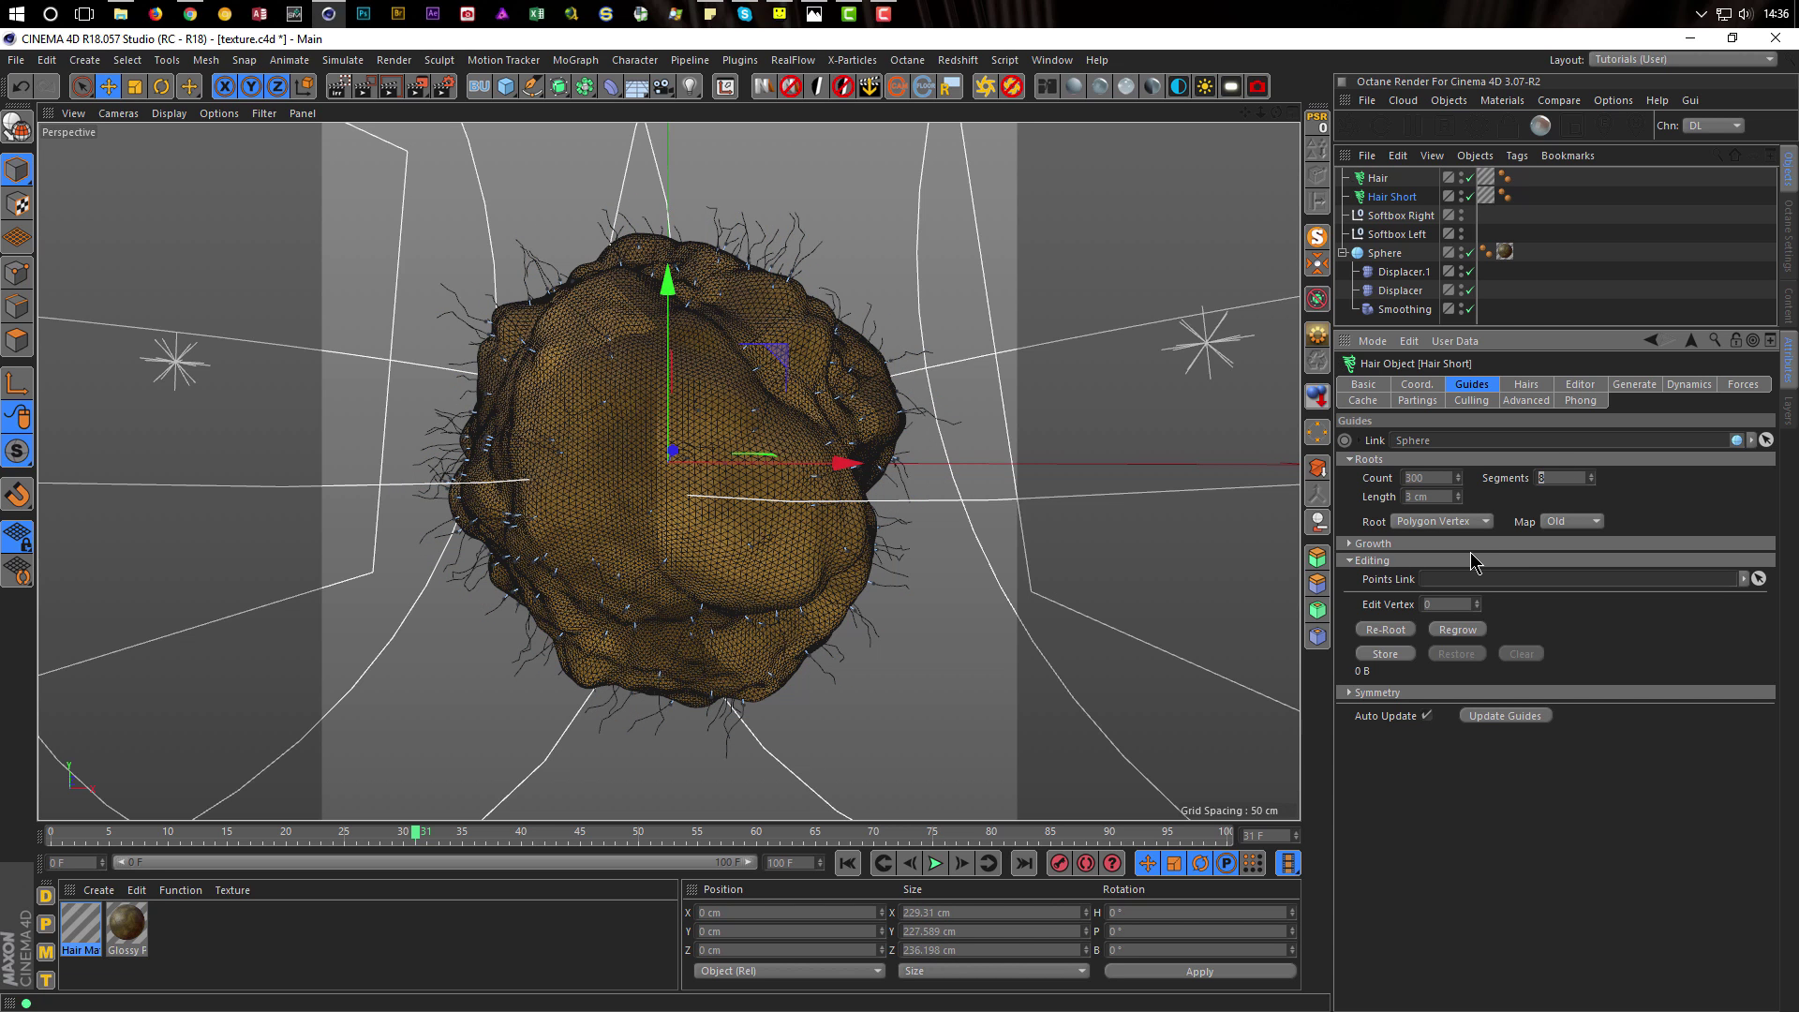
{"action": "key", "text": "Return"}
Set the original Hair object's guide segments to 4
{"action": "left_click", "coordinate": [1378, 179]}
{"action": "left_click", "coordinate": [1552, 478]}
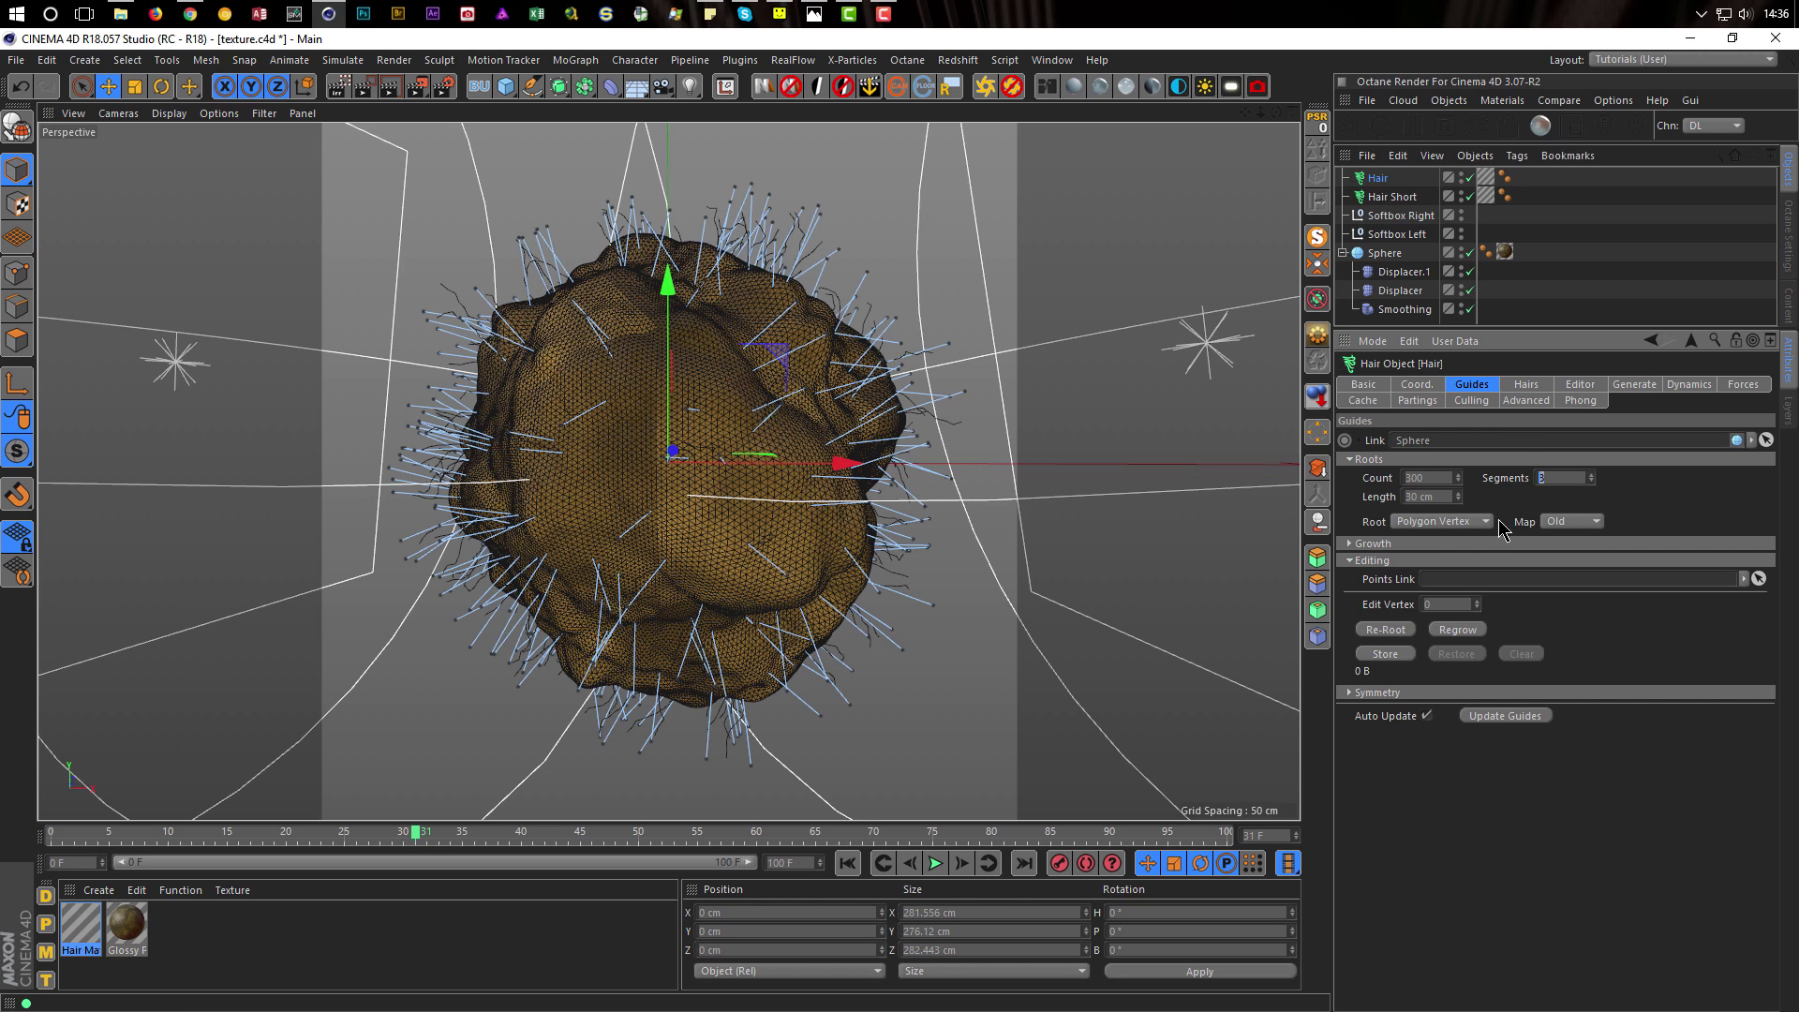
{"action": "key", "text": "Return"}
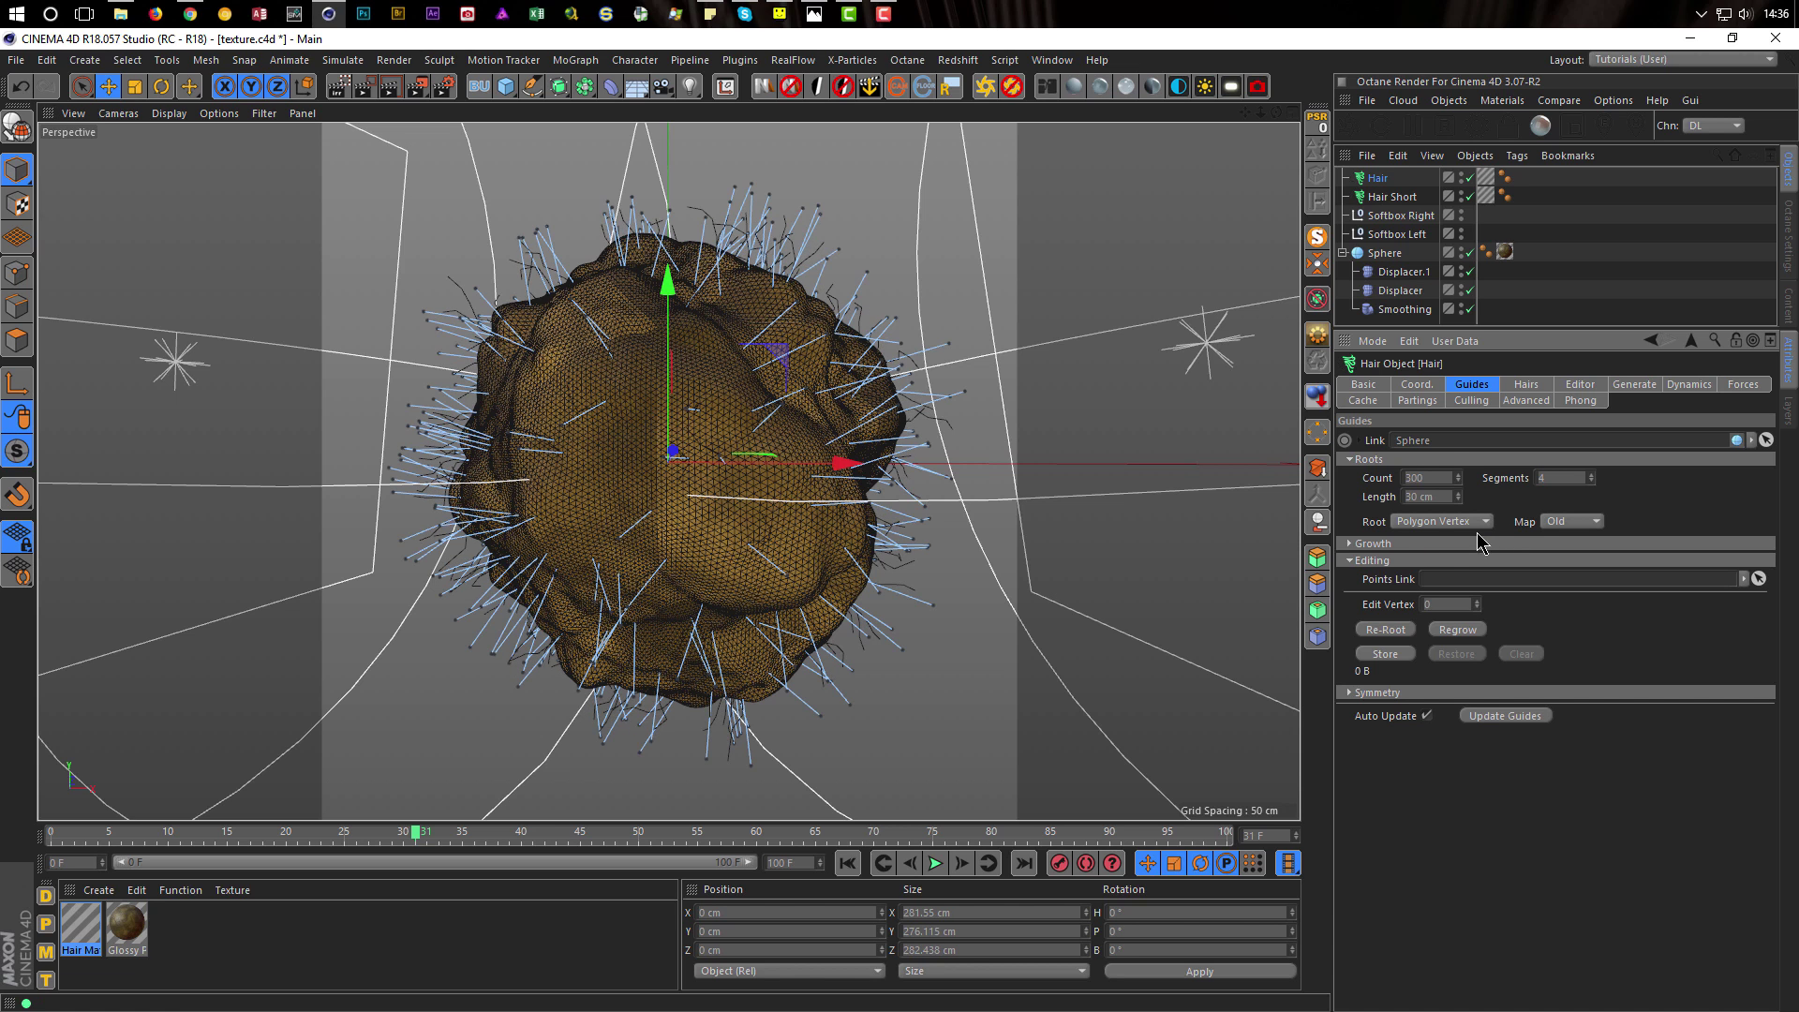
Set the Hair Short object's guide count to 25000 and re-root the guides
{"action": "left_click", "coordinate": [1396, 198]}
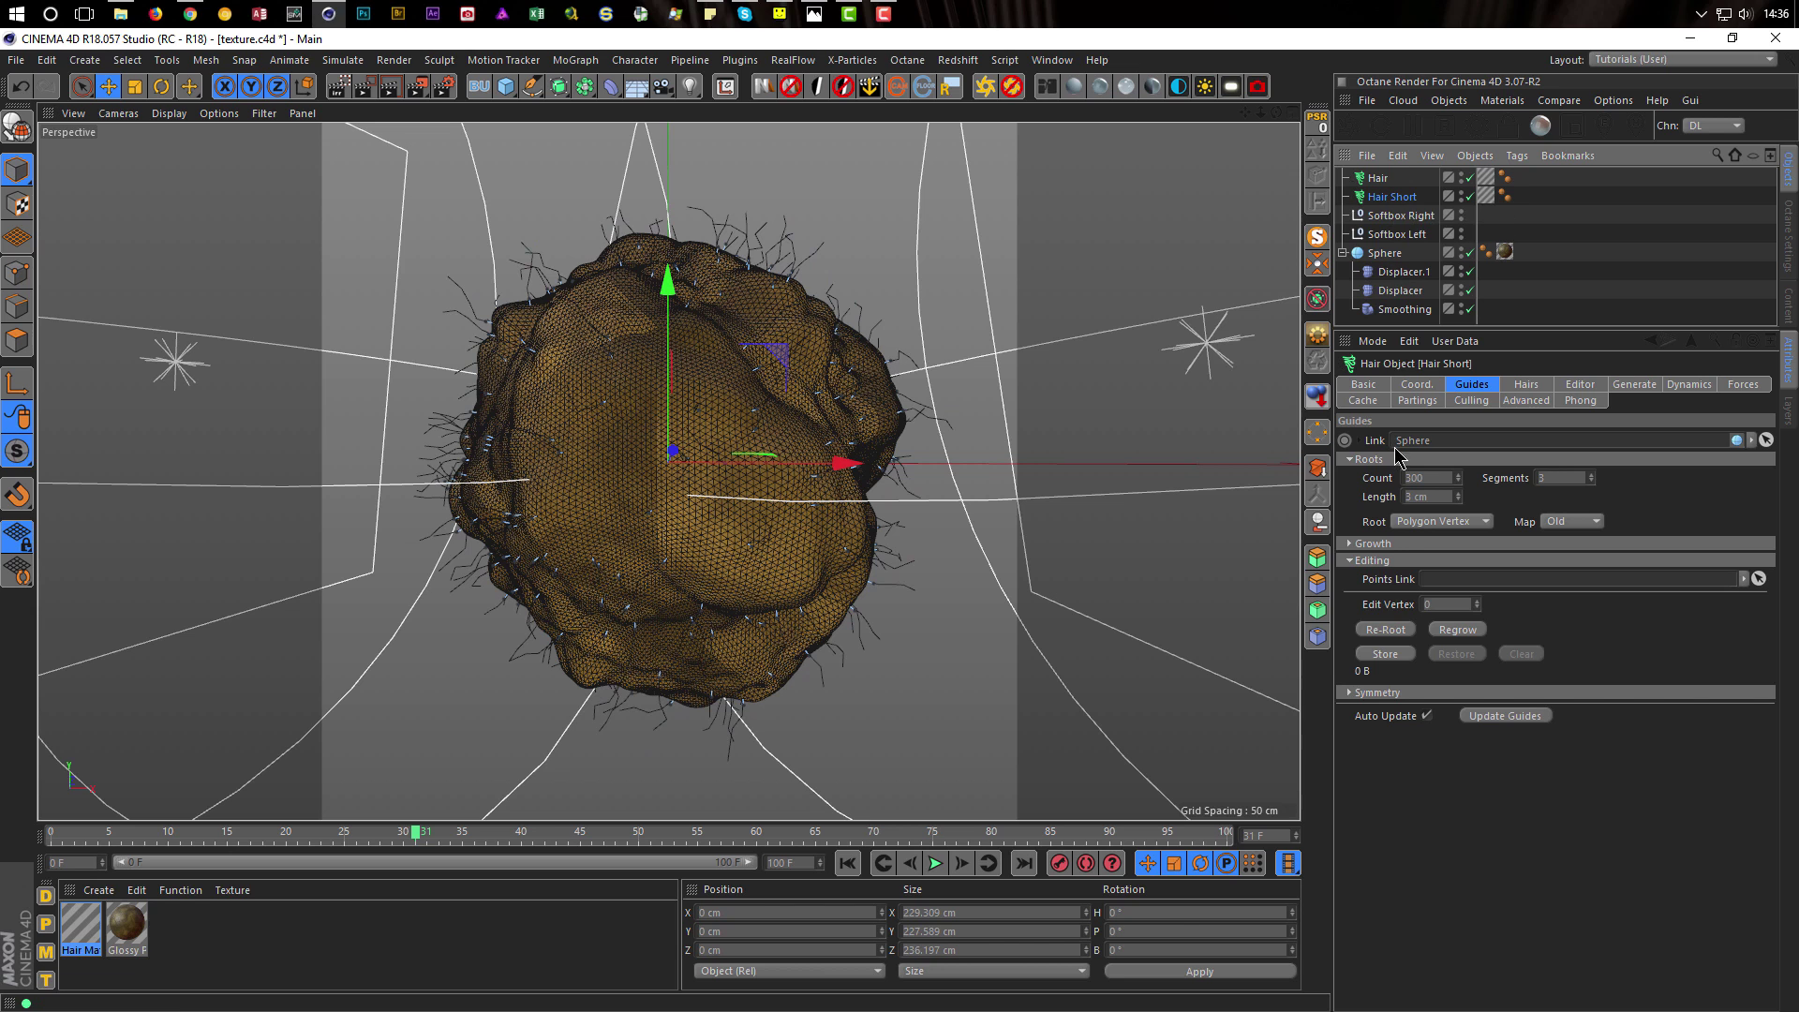
{"action": "left_click", "coordinate": [1523, 385]}
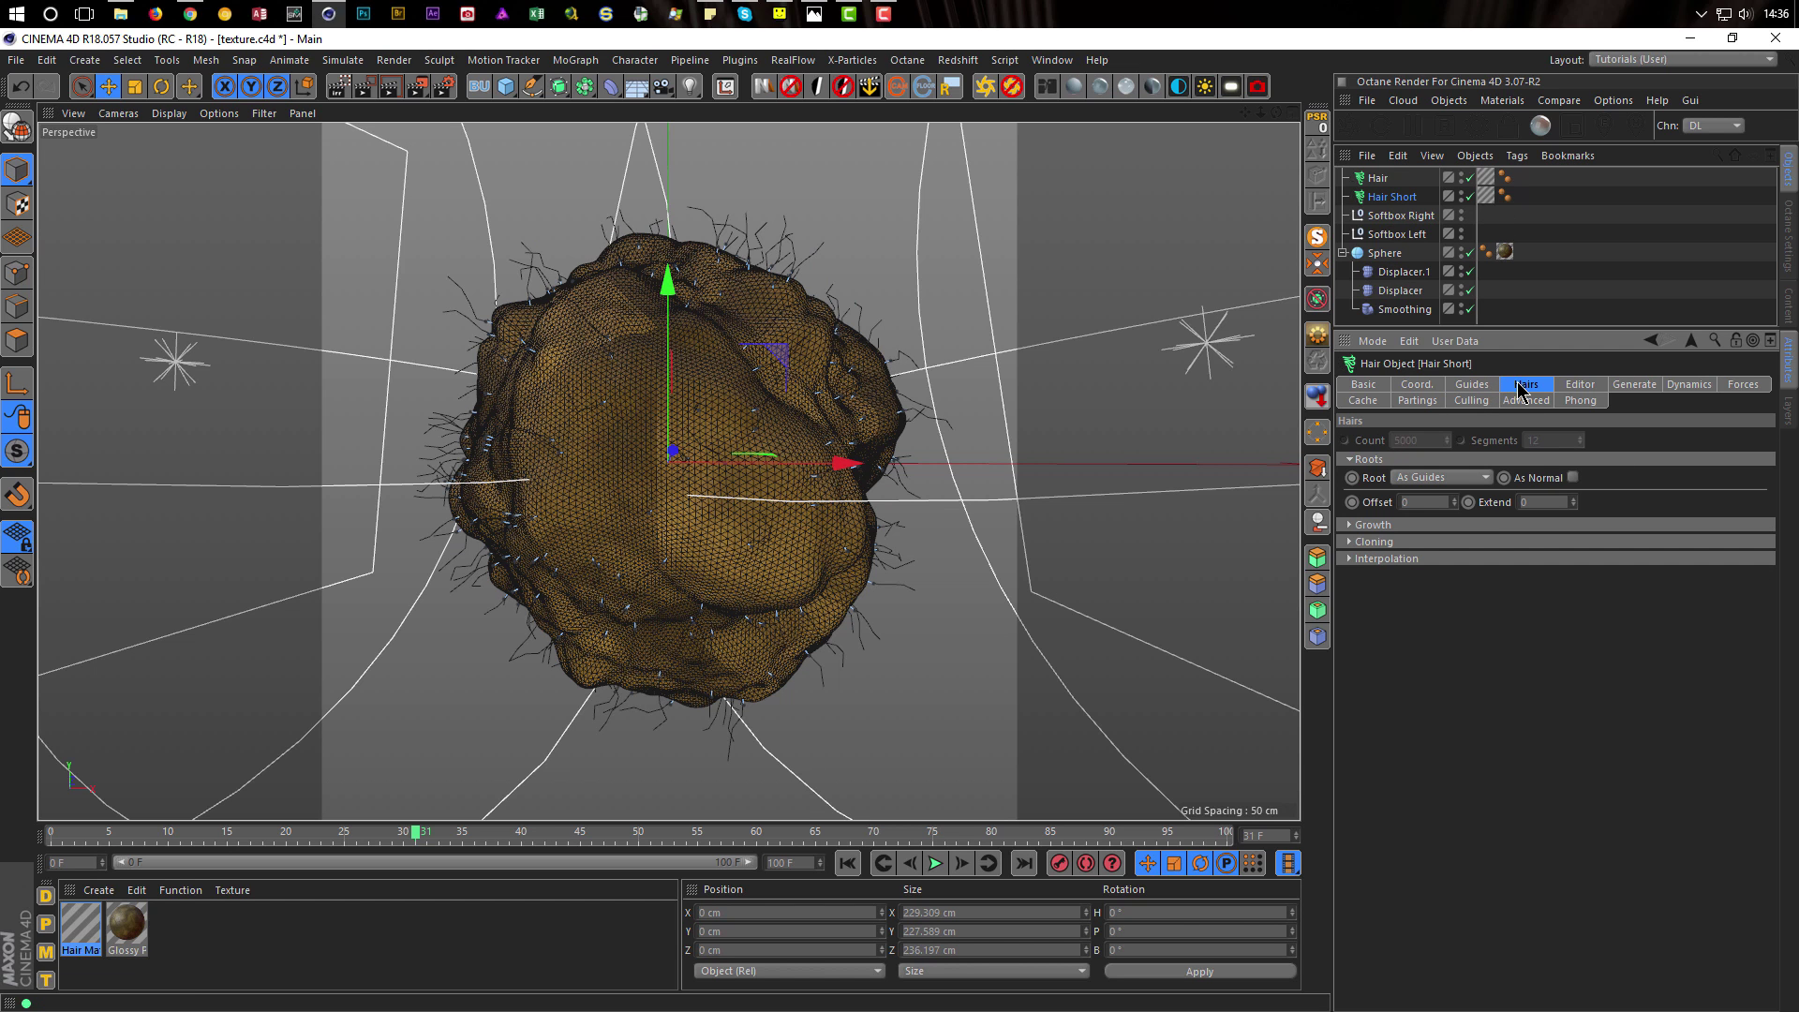
{"action": "left_click", "coordinate": [1481, 387]}
{"action": "left_click", "coordinate": [1425, 478]}
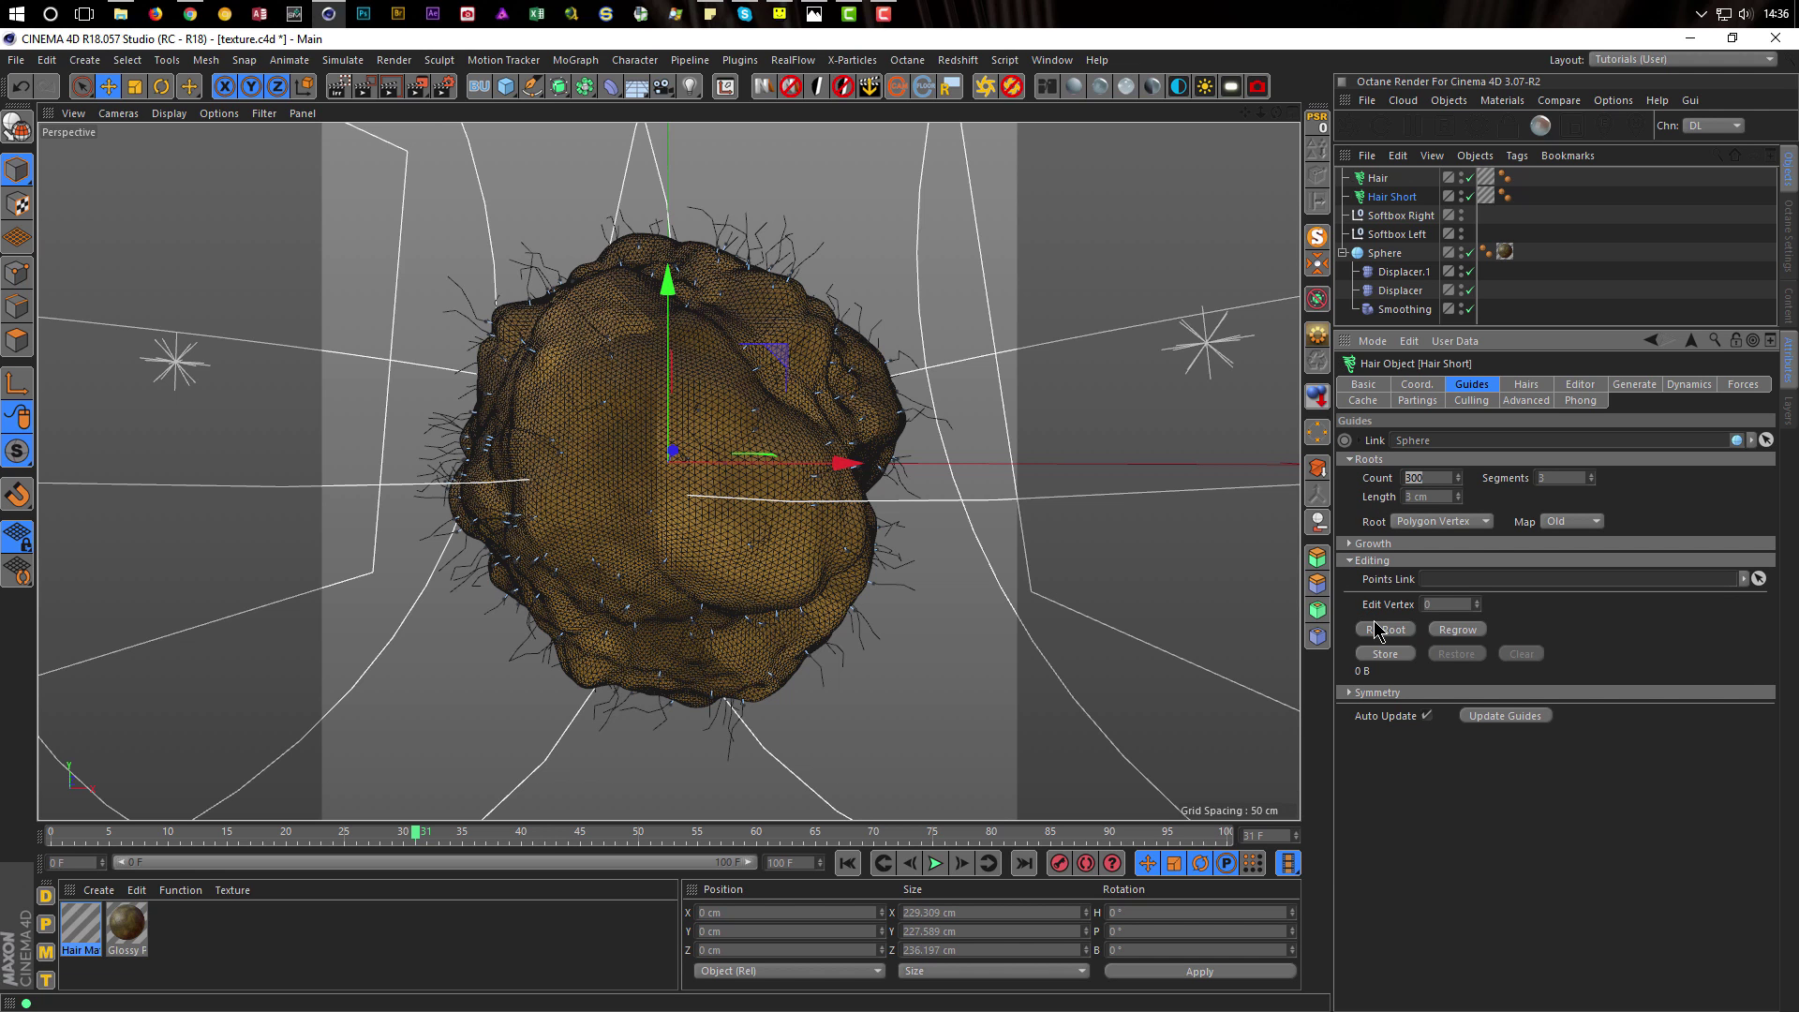
{"action": "type", "text": "30"}
{"action": "key", "text": "BackSpace"}
{"action": "key", "text": "BackSpace"}
{"action": "key", "text": "BackSpace"}
{"action": "type", "text": "250"}
{"action": "left_click", "coordinate": [1374, 632]}
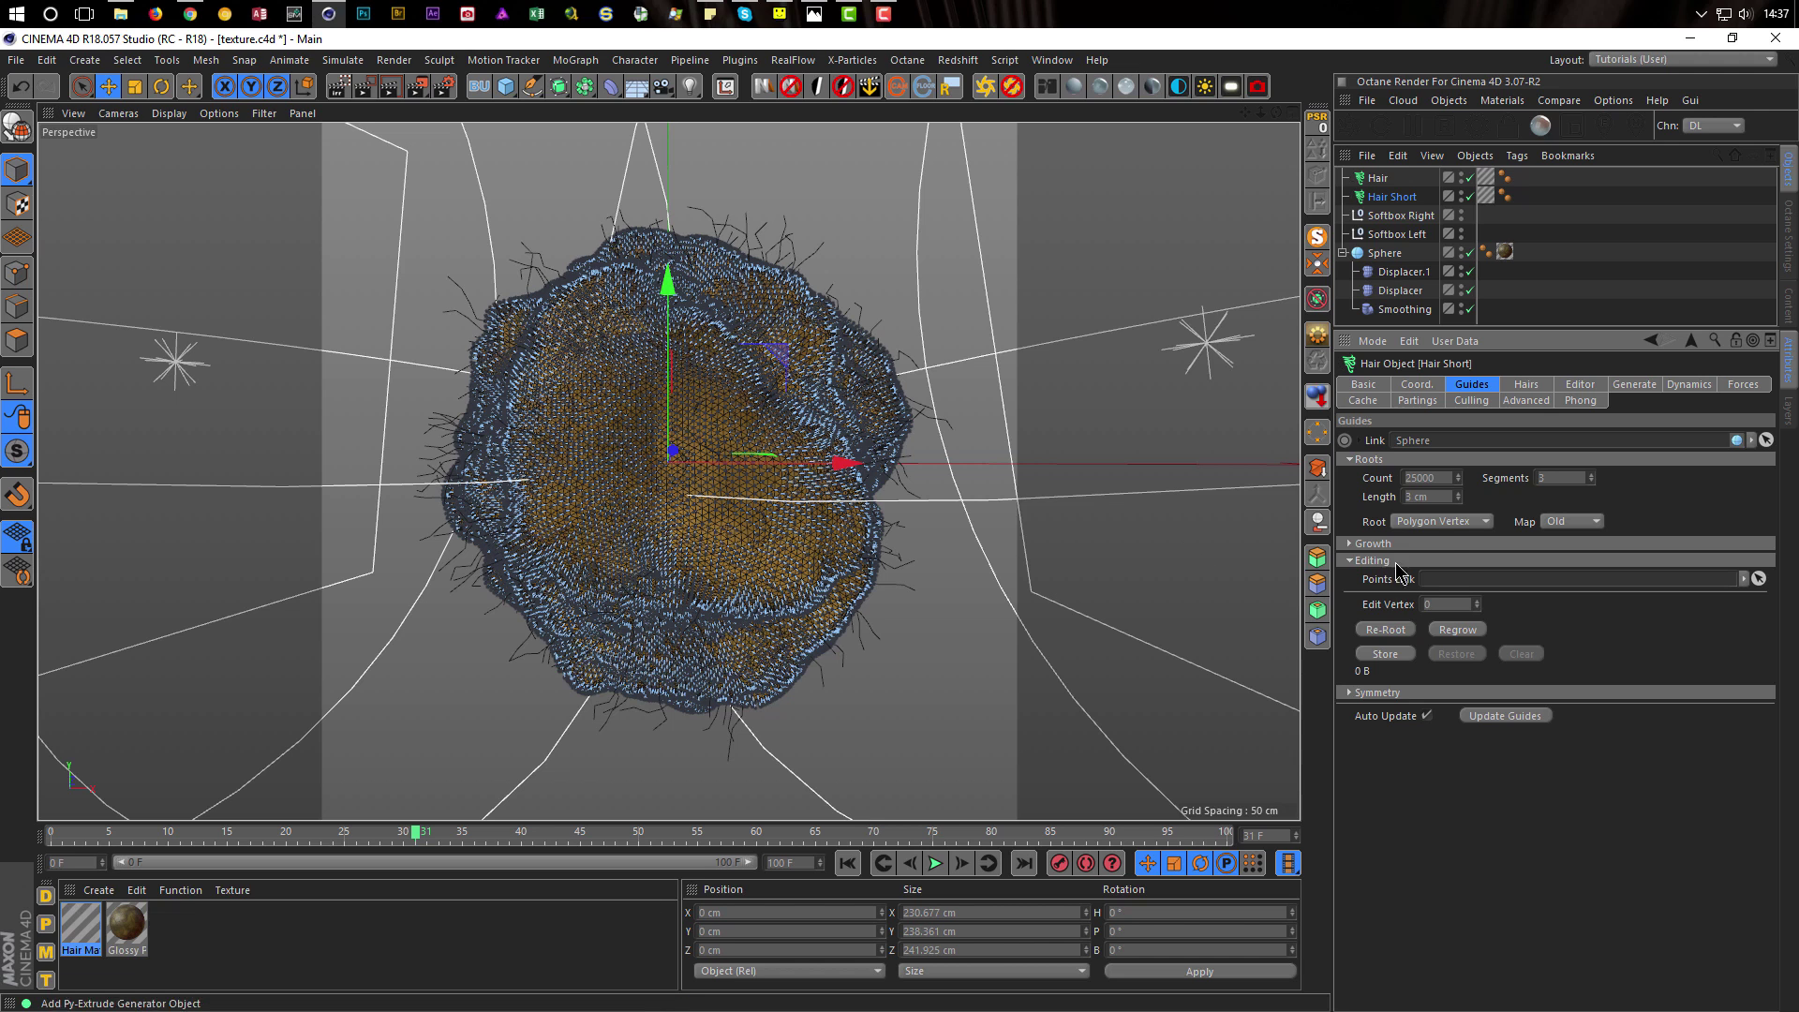
Change the Hair Short guides' root mode to Polygon Area, re-root them and regrow them
{"action": "left_click", "coordinate": [1448, 521]}
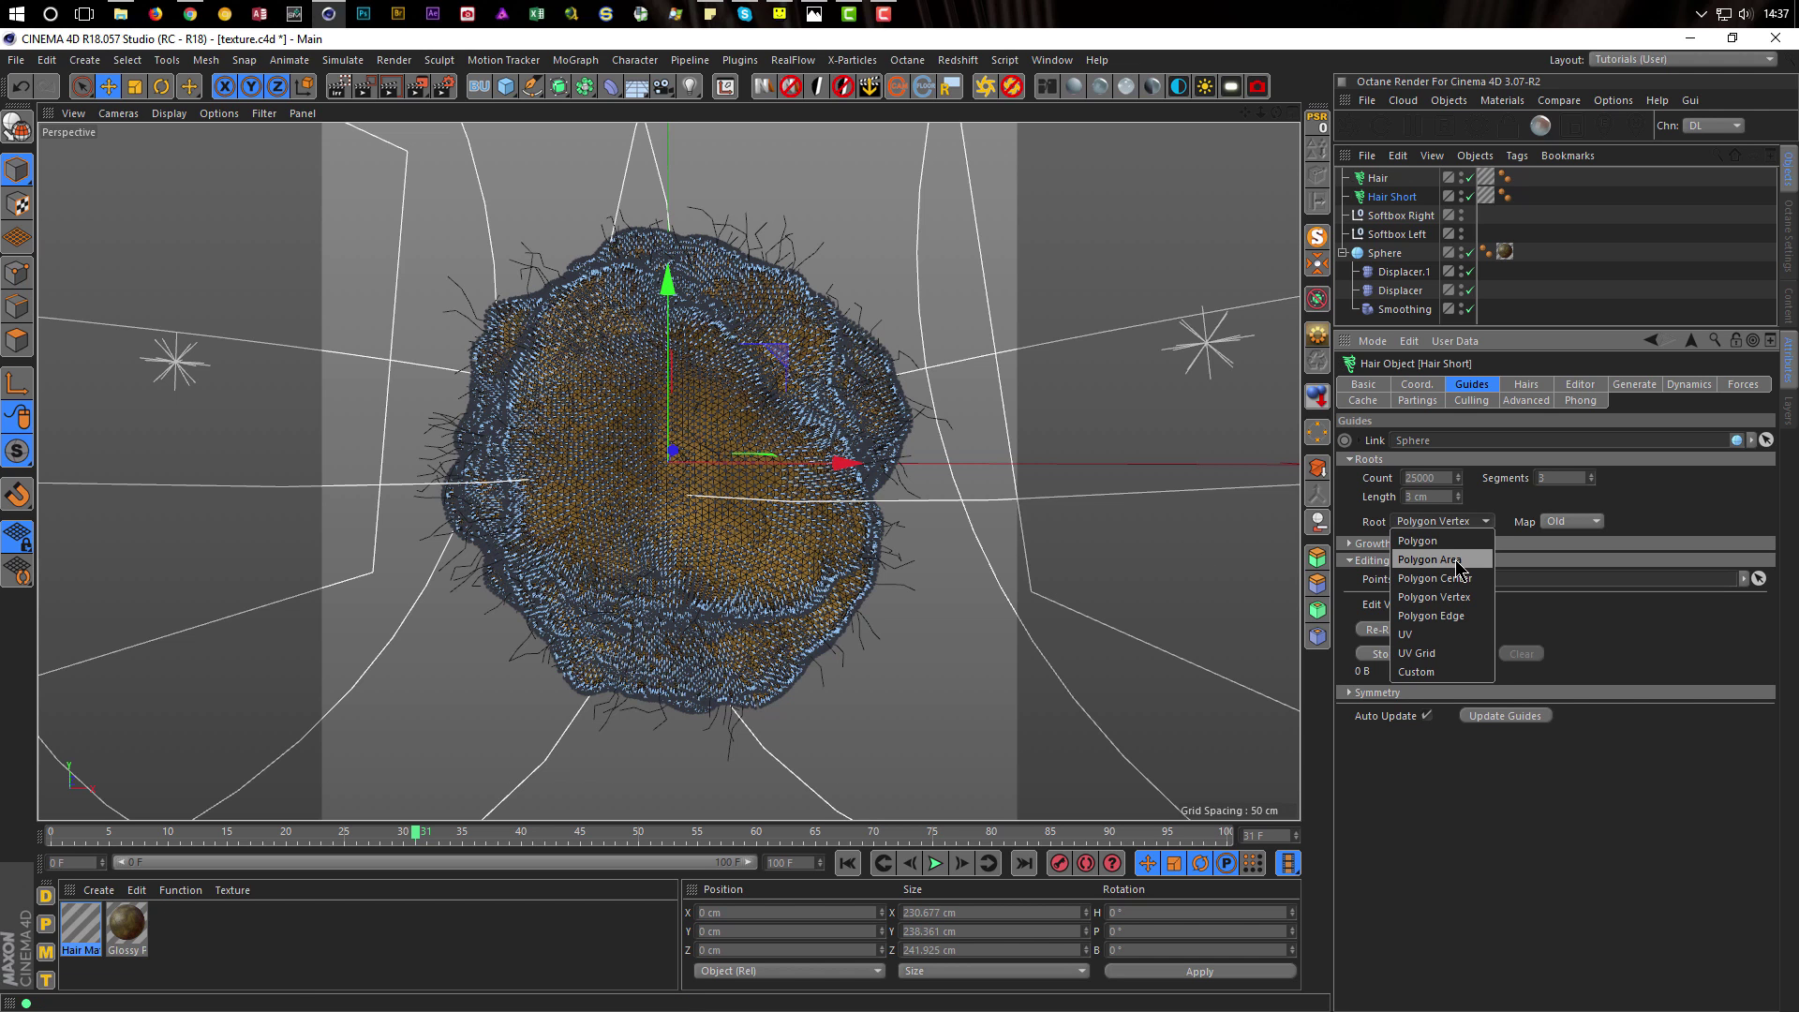
{"action": "left_click", "coordinate": [1458, 563]}
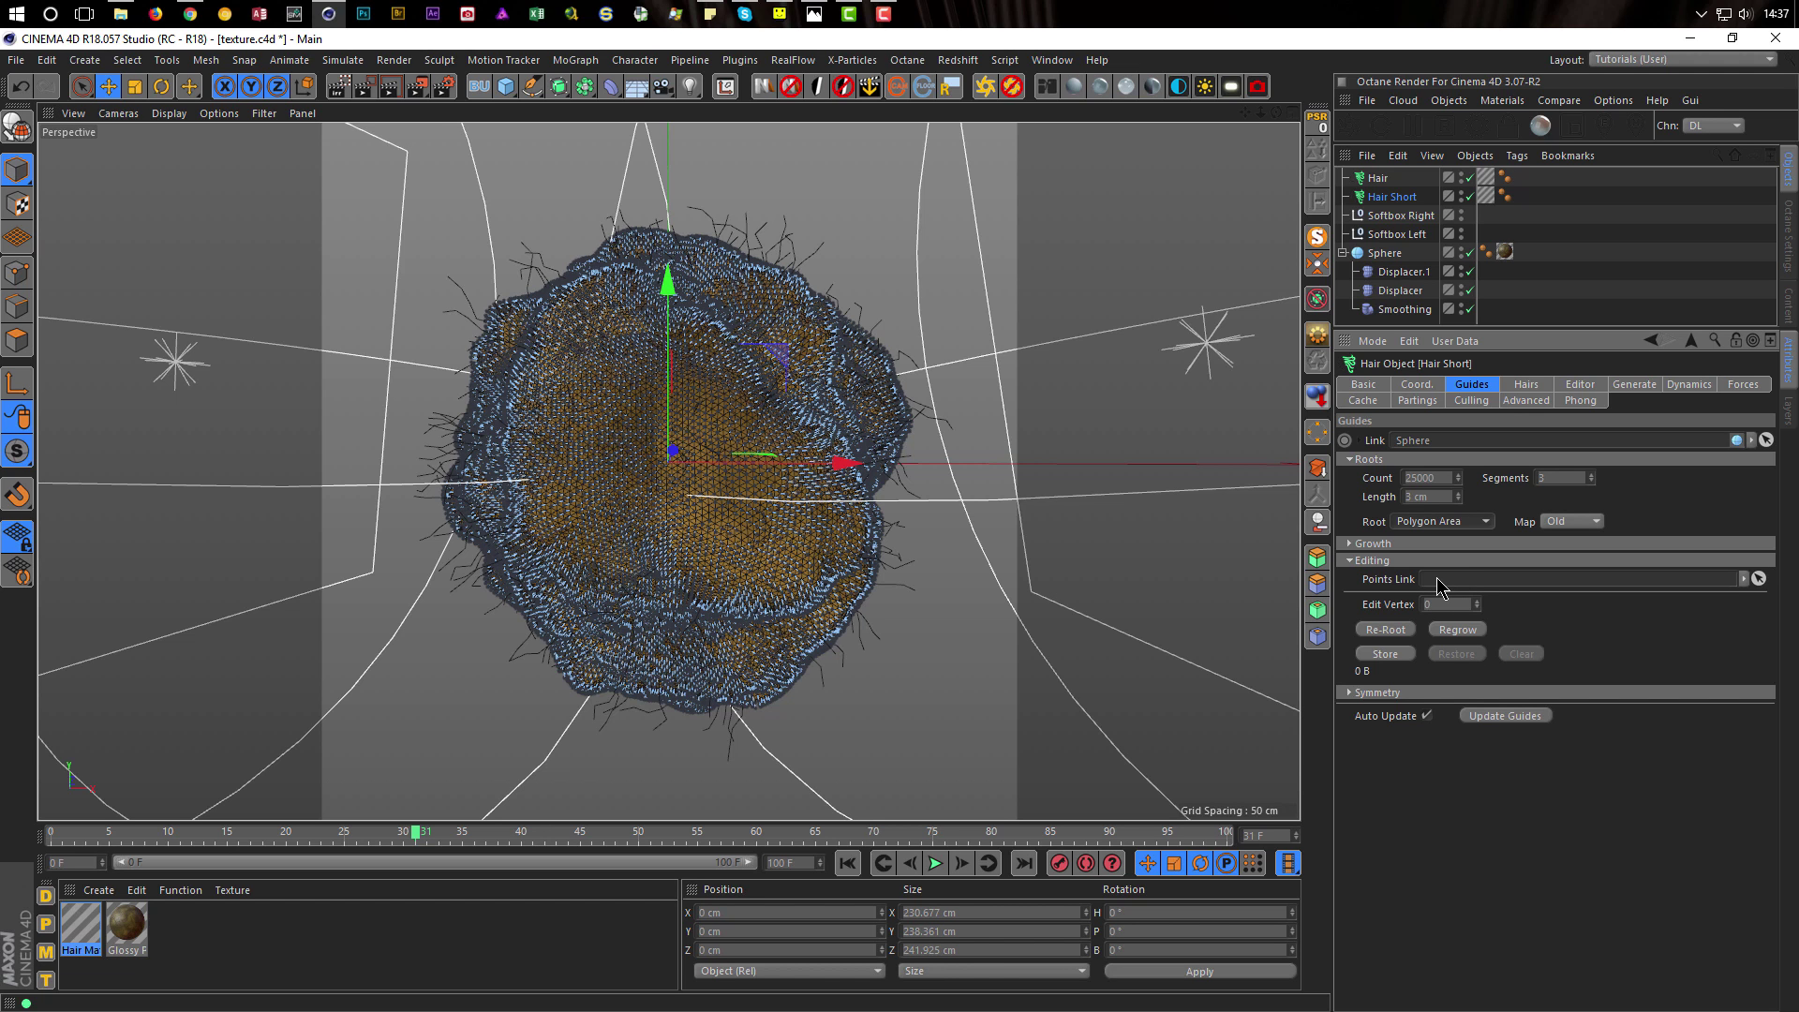
{"action": "left_click", "coordinate": [1386, 630]}
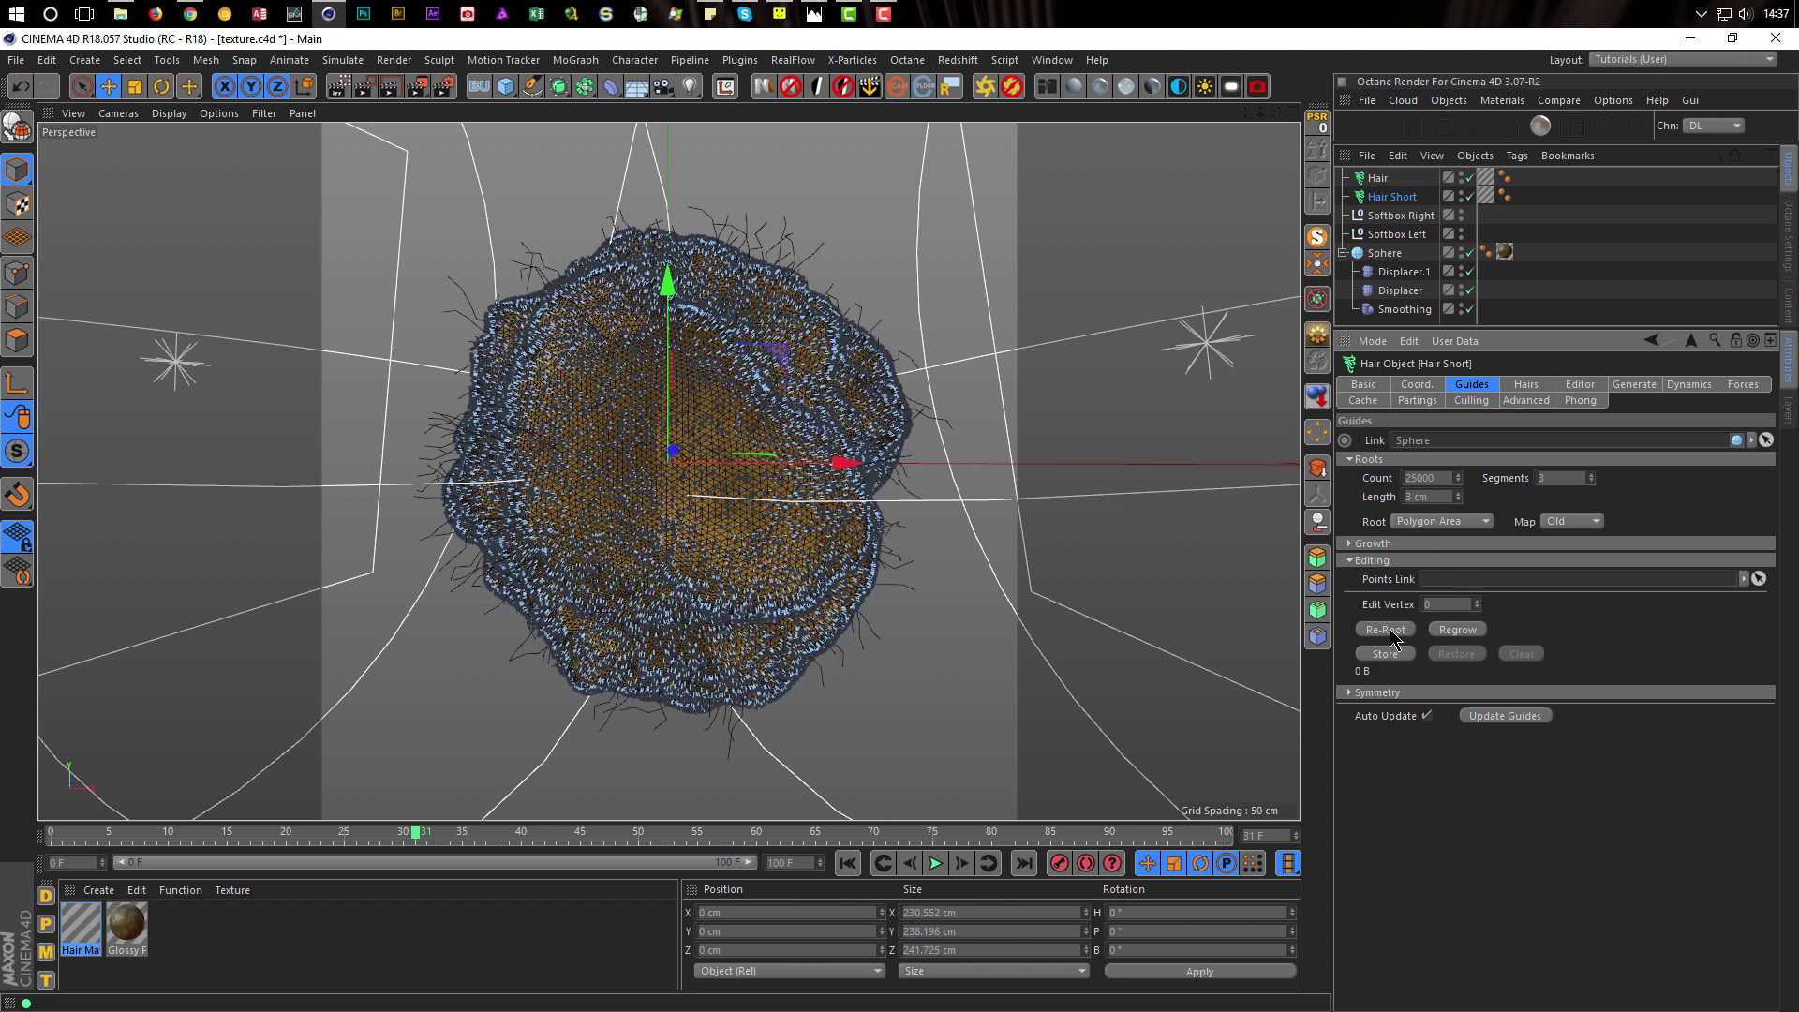
{"action": "left_click", "coordinate": [1458, 631]}
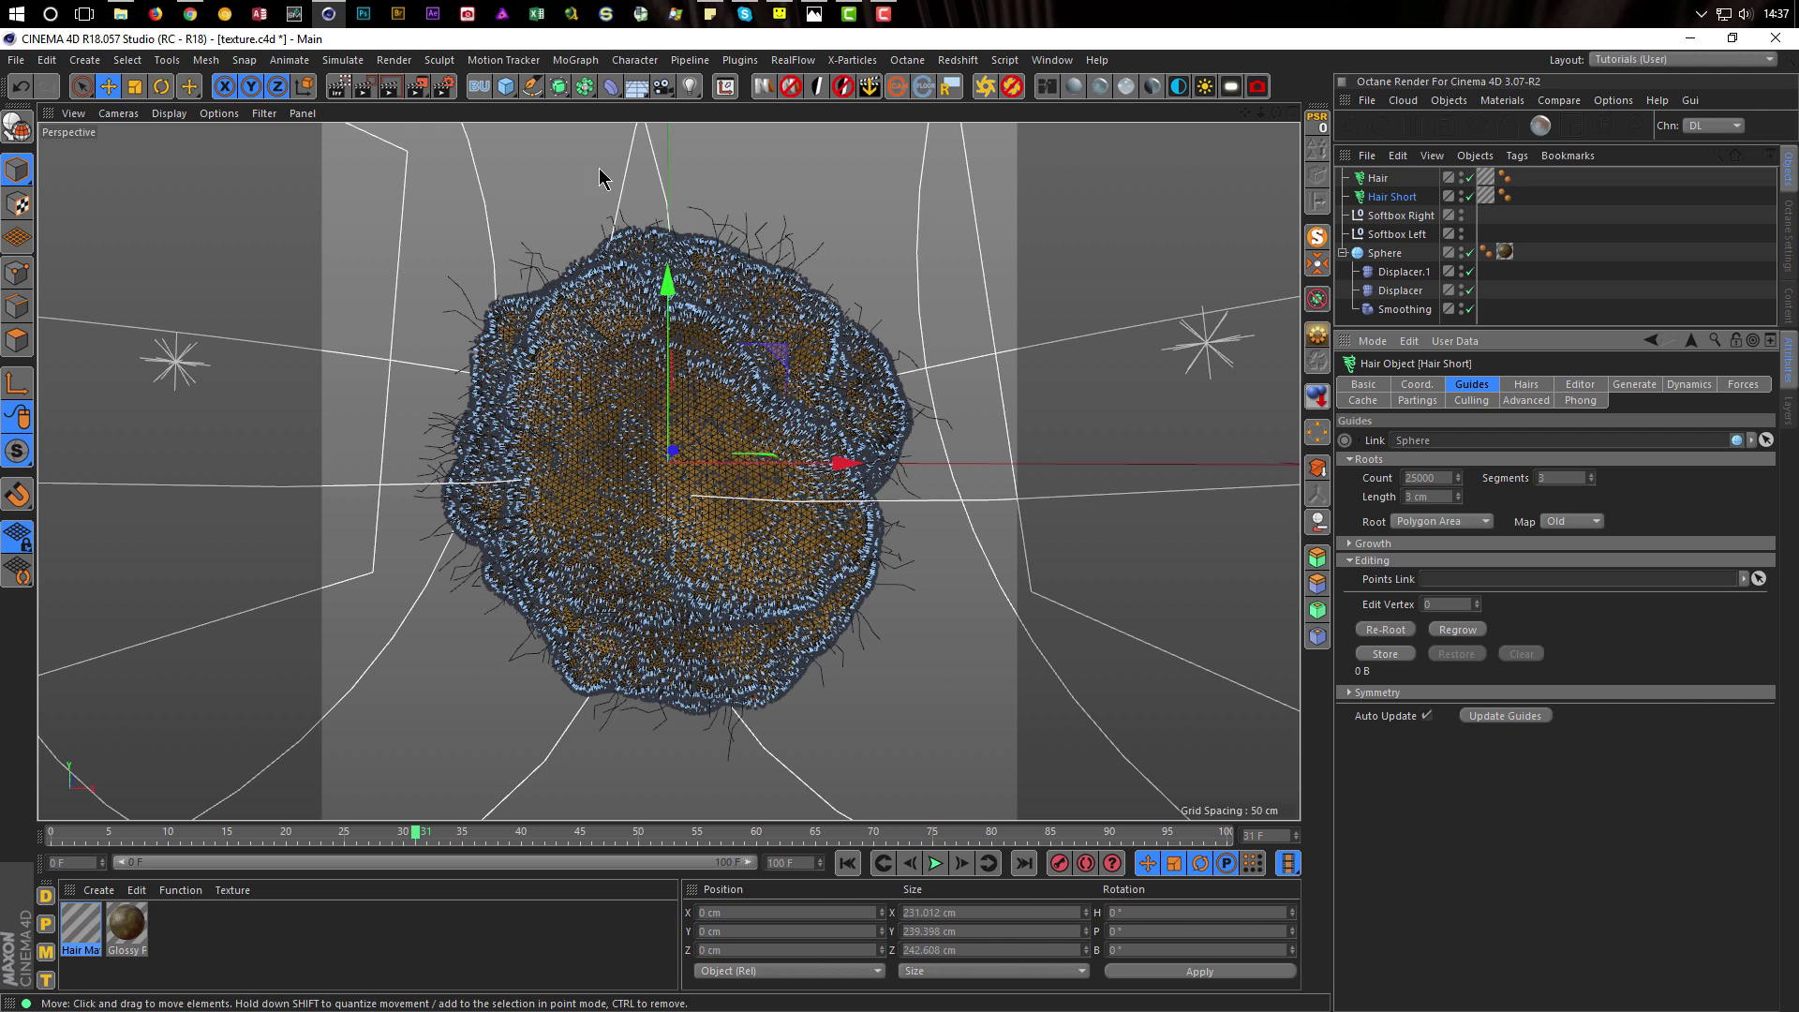
Render the perspective view to preview the short hairs, and set the Hair Short guide length to 4 cm
{"action": "left_click", "coordinate": [342, 90]}
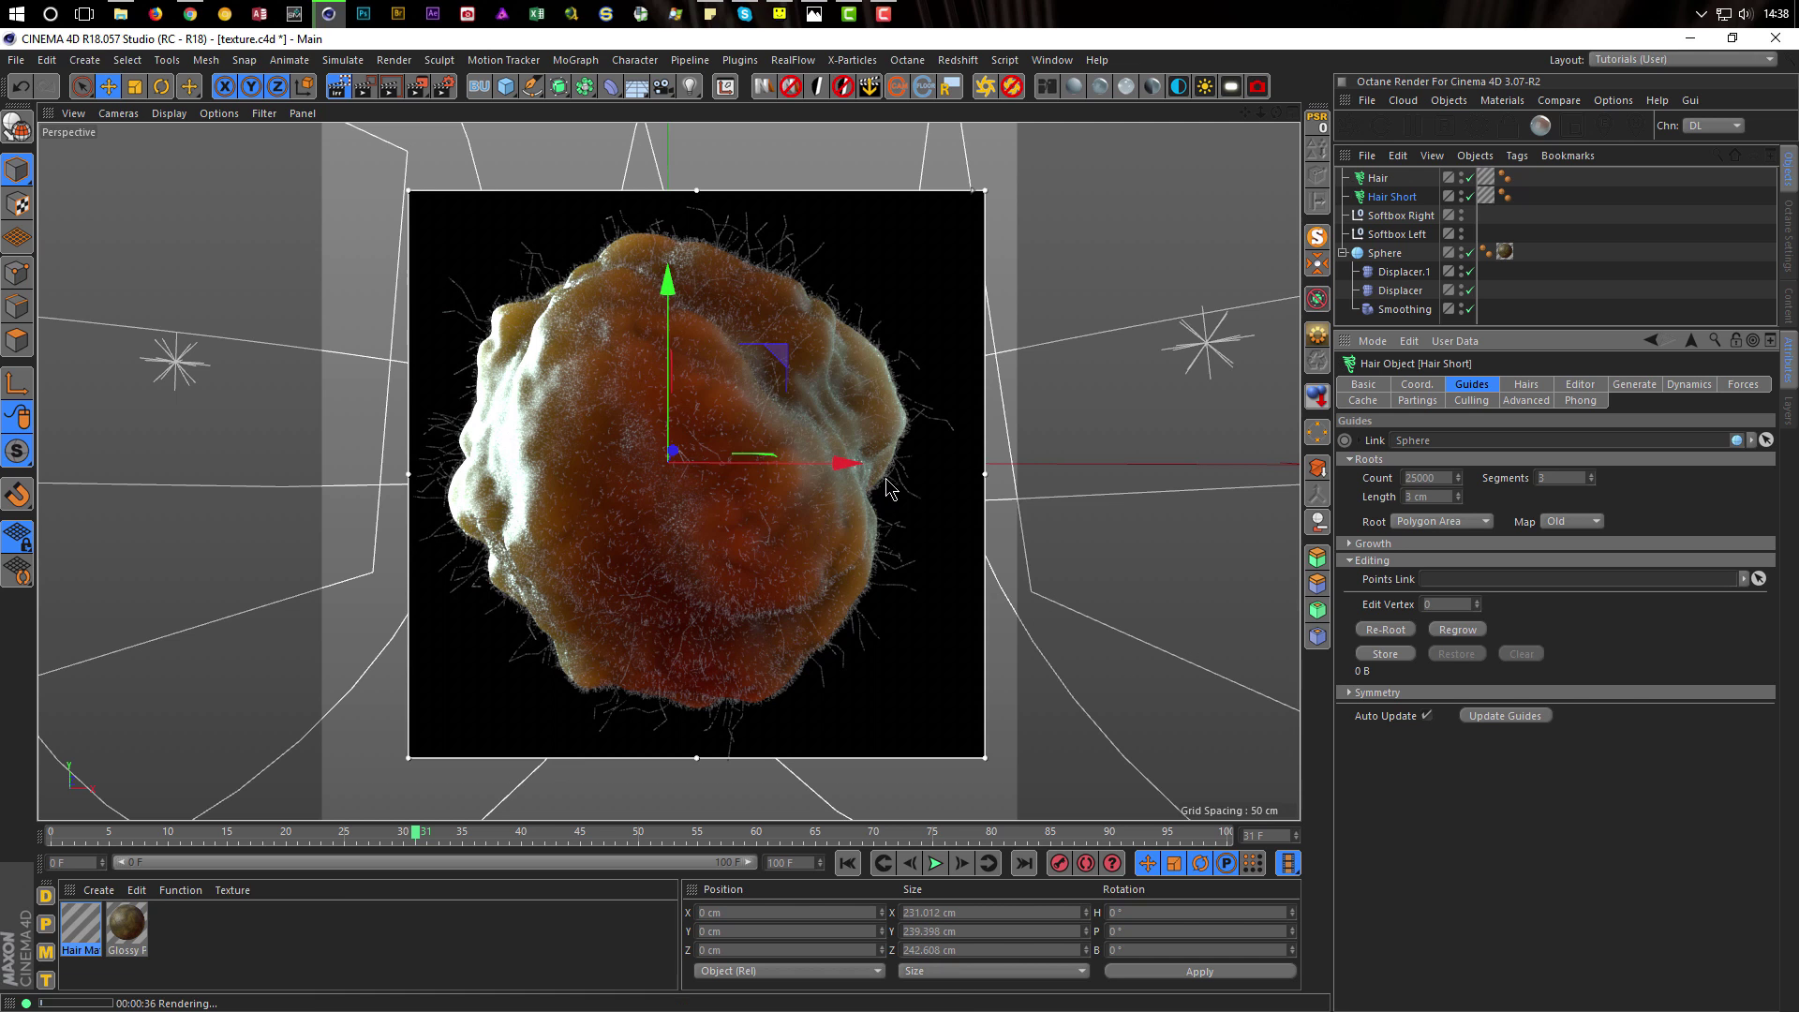
{"action": "left_click", "coordinate": [1429, 497]}
{"action": "type", "text": "4"}
{"action": "key", "text": "Return"}
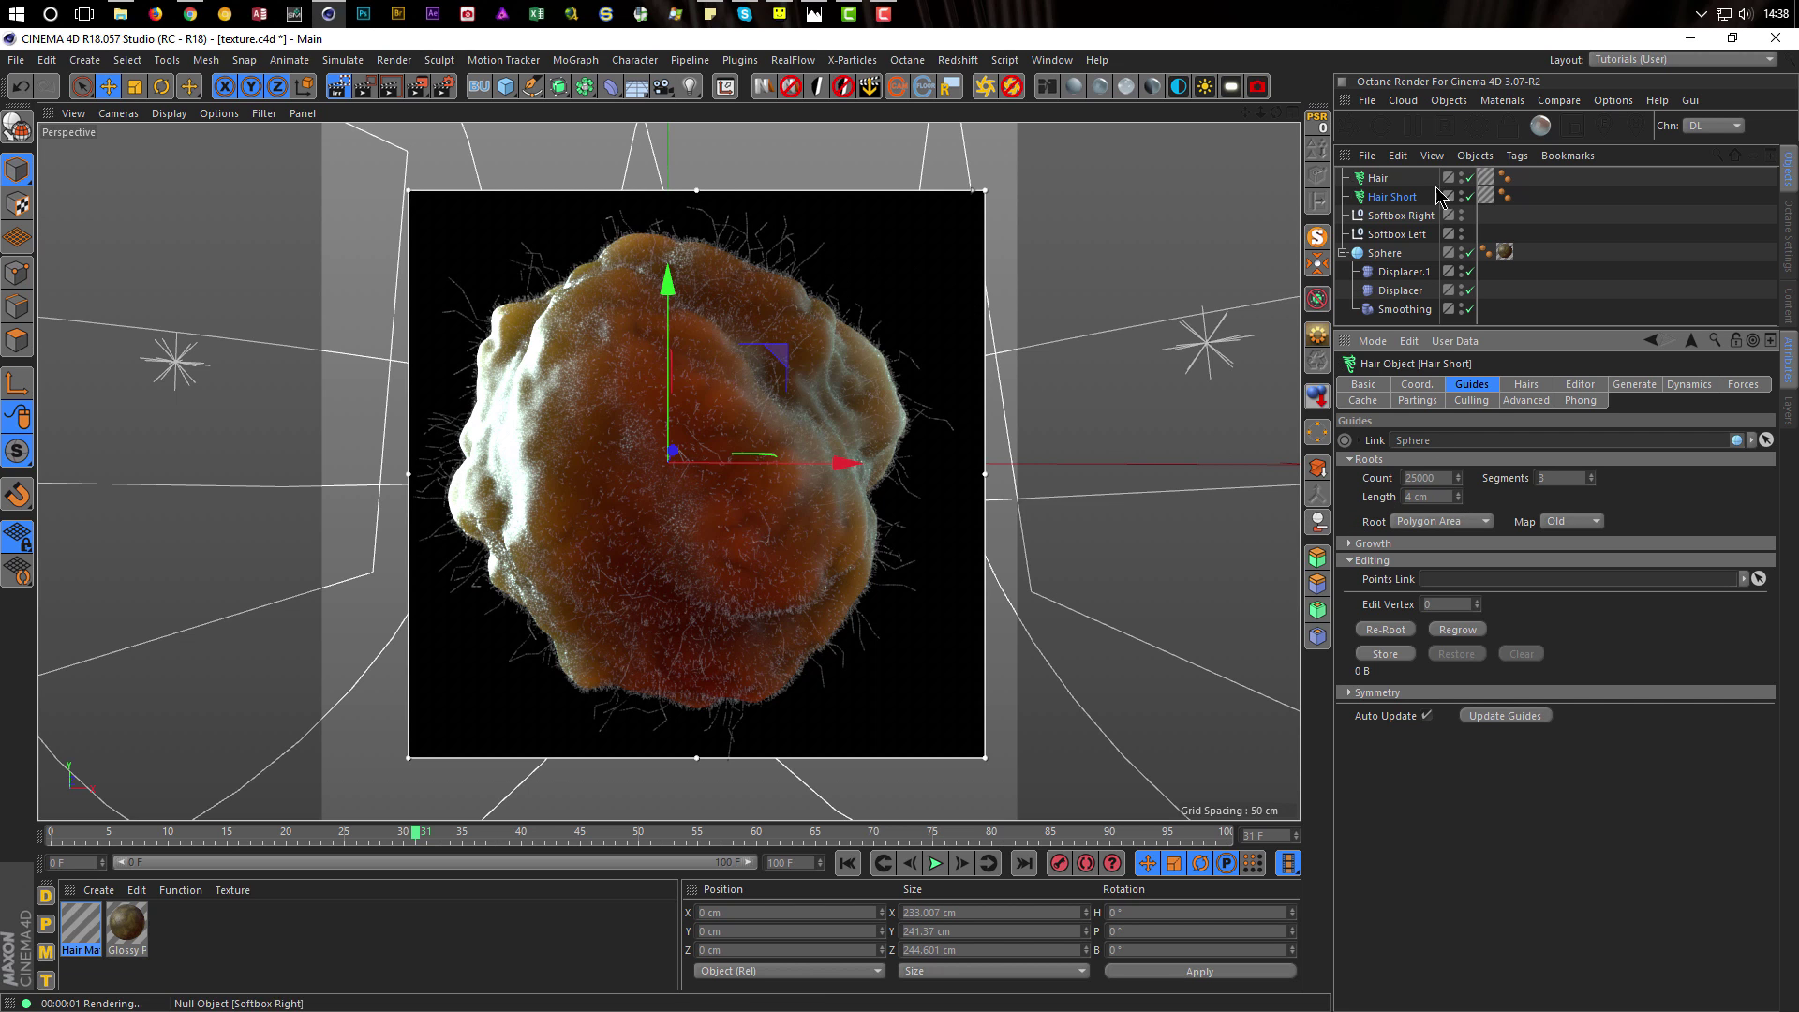
Try a guide length of 25 cm on the original Hair object
{"action": "left_click", "coordinate": [1377, 183]}
{"action": "double_click", "coordinate": [1428, 497]}
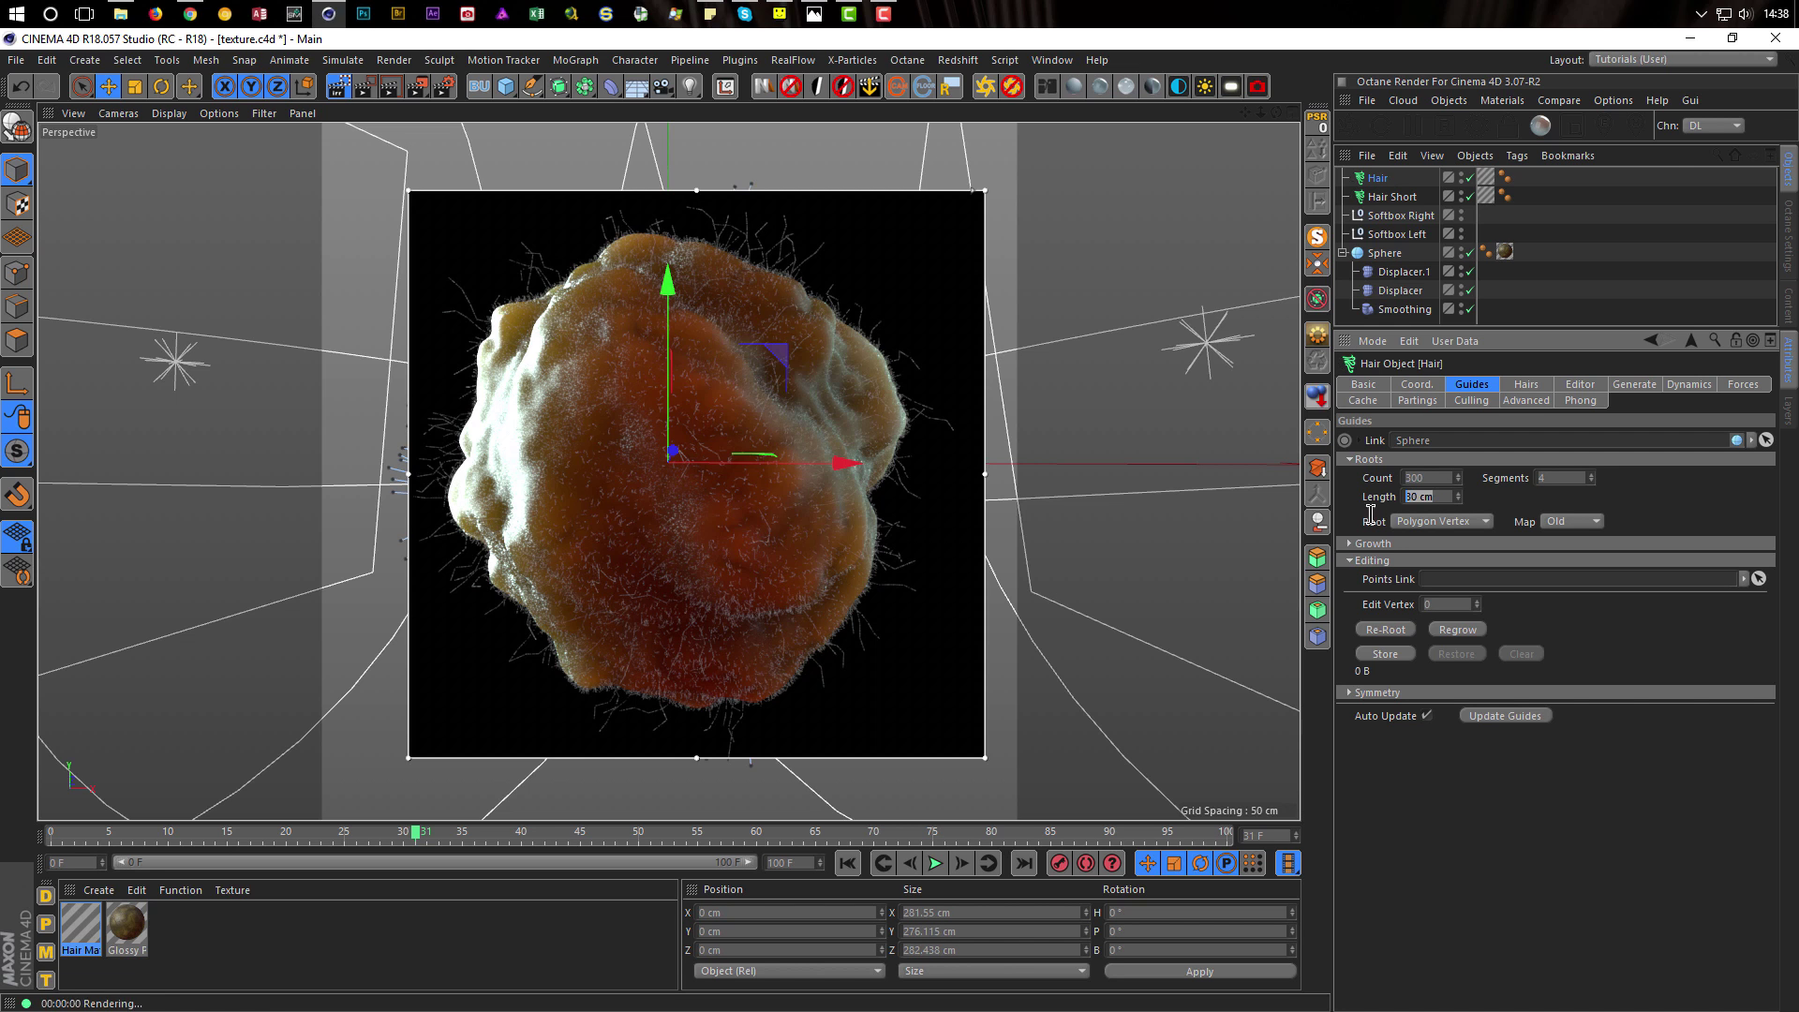
{"action": "type", "text": "25"}
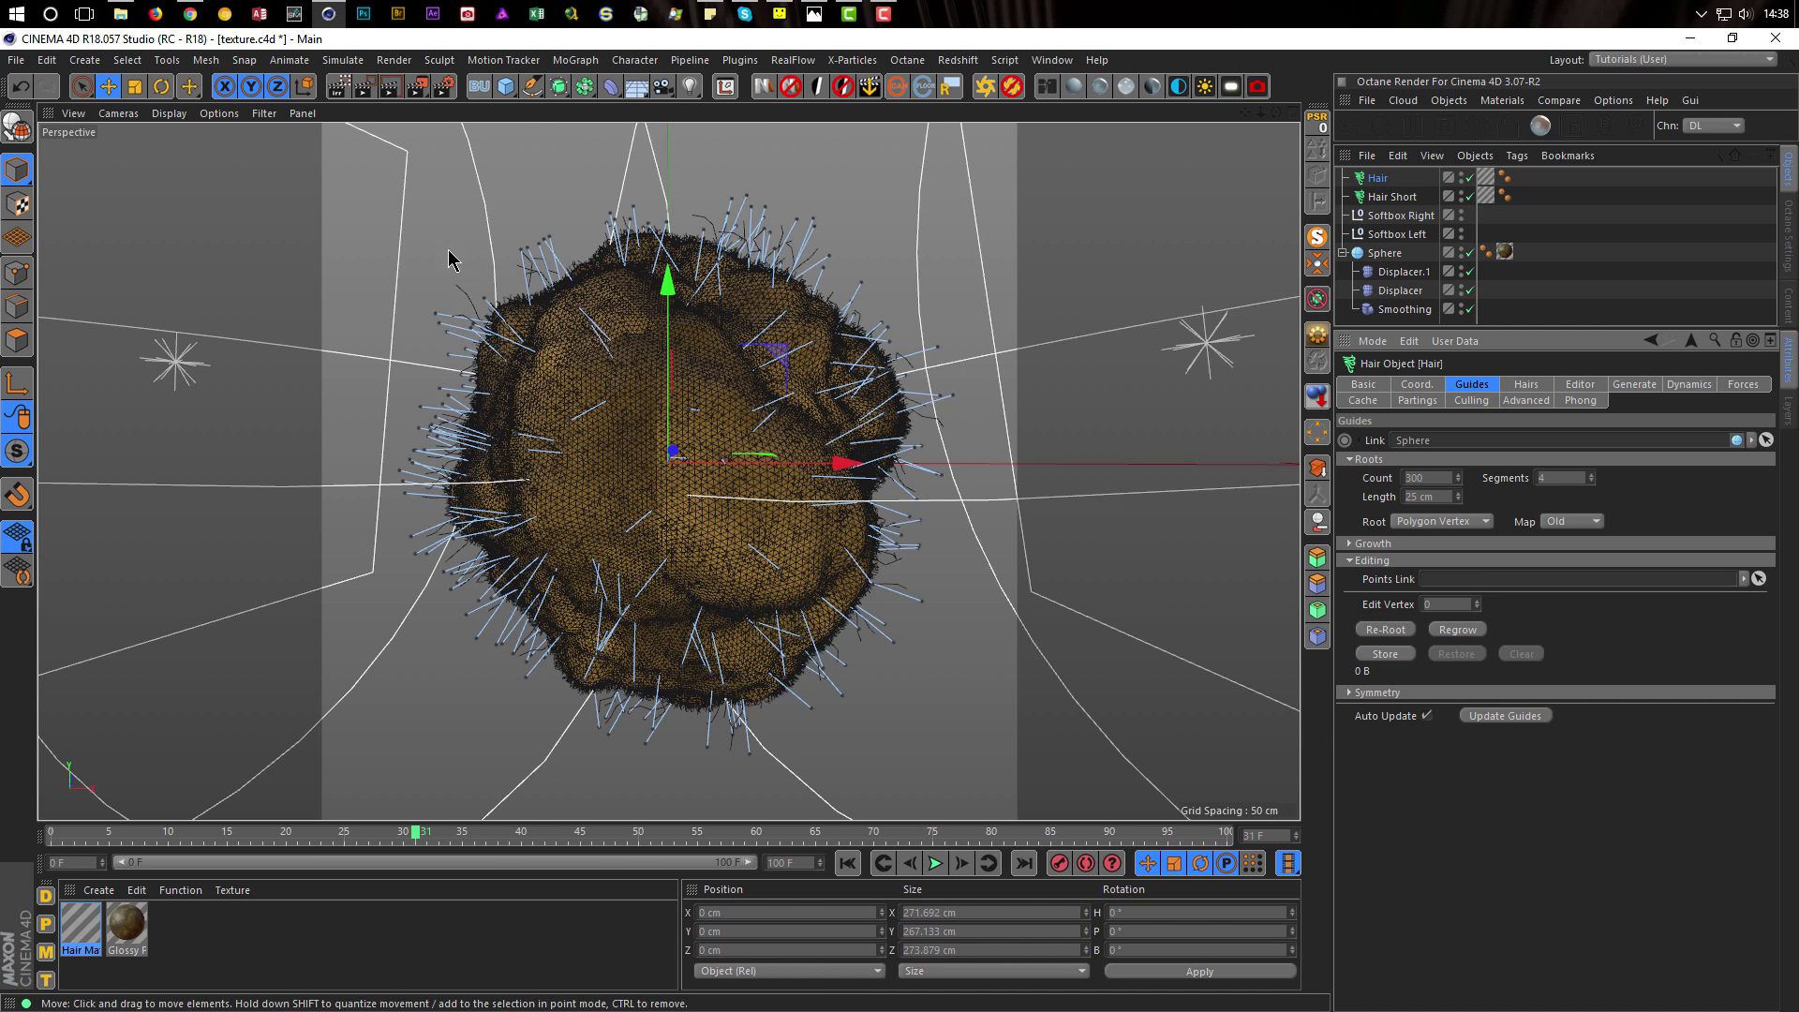
{"action": "left_click", "coordinate": [1279, 775]}
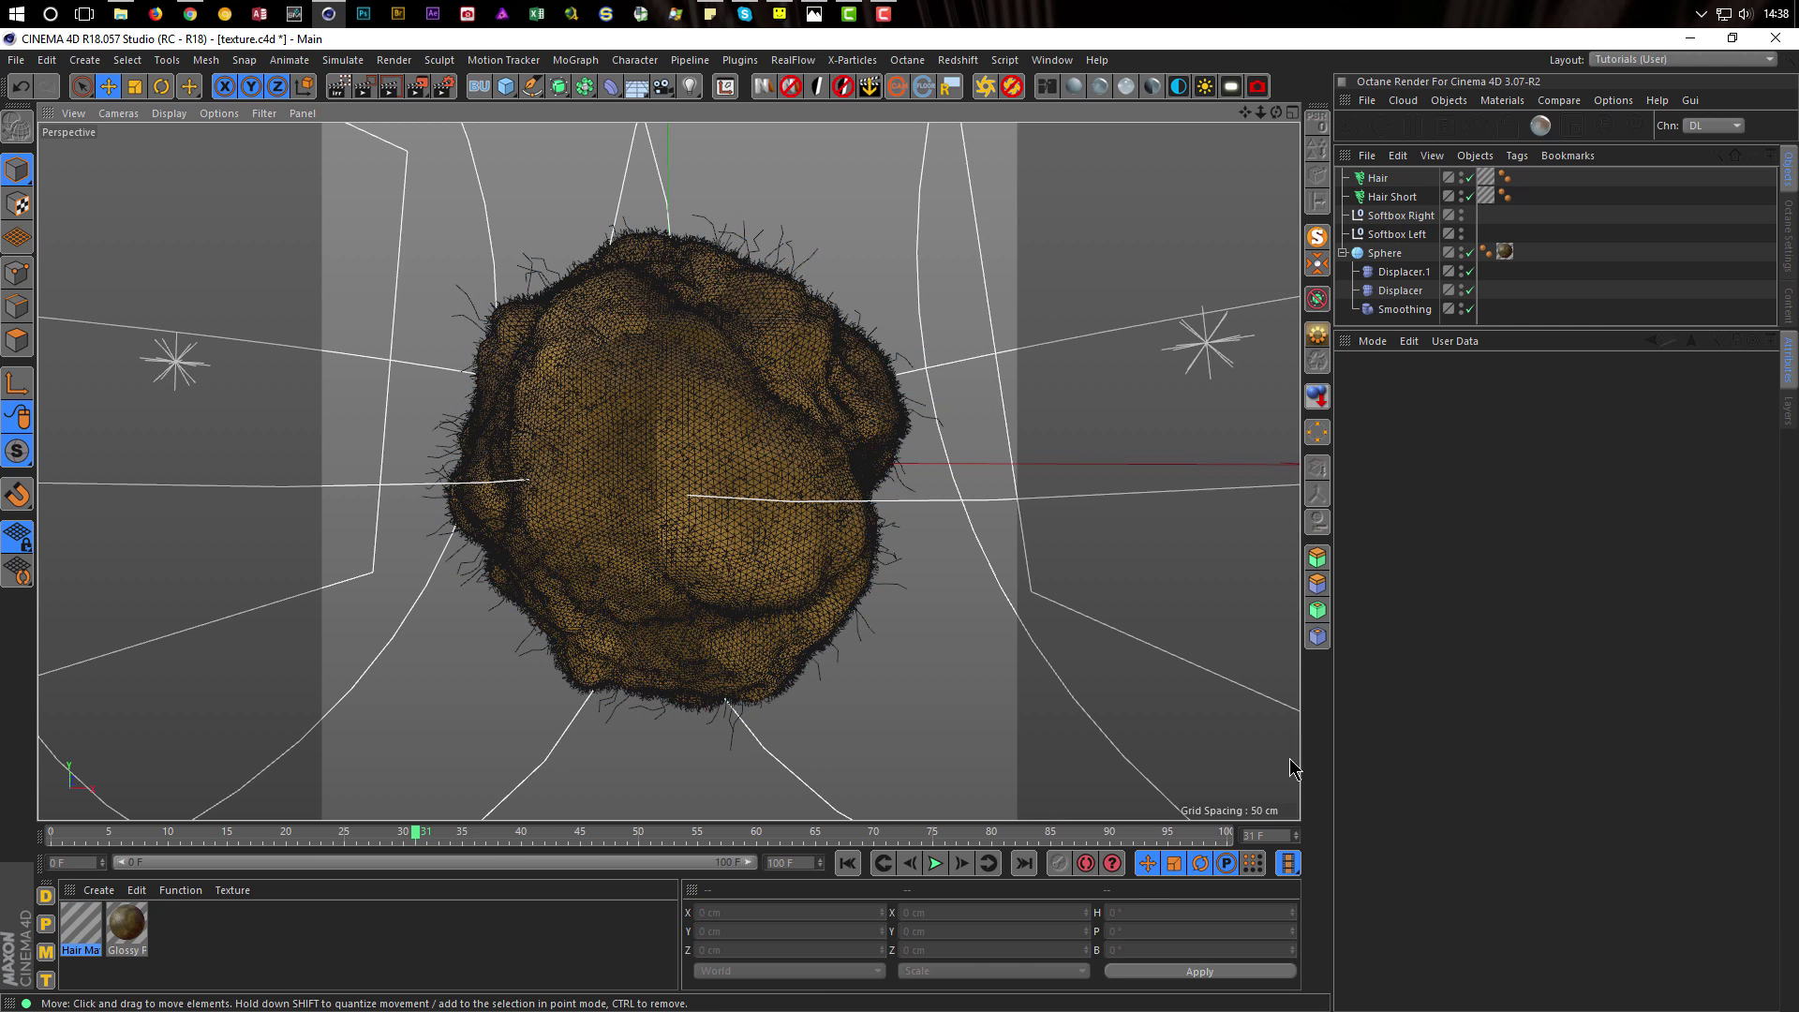
Set the original Hair object's guide length to 30 cm
{"action": "left_click", "coordinate": [1403, 199]}
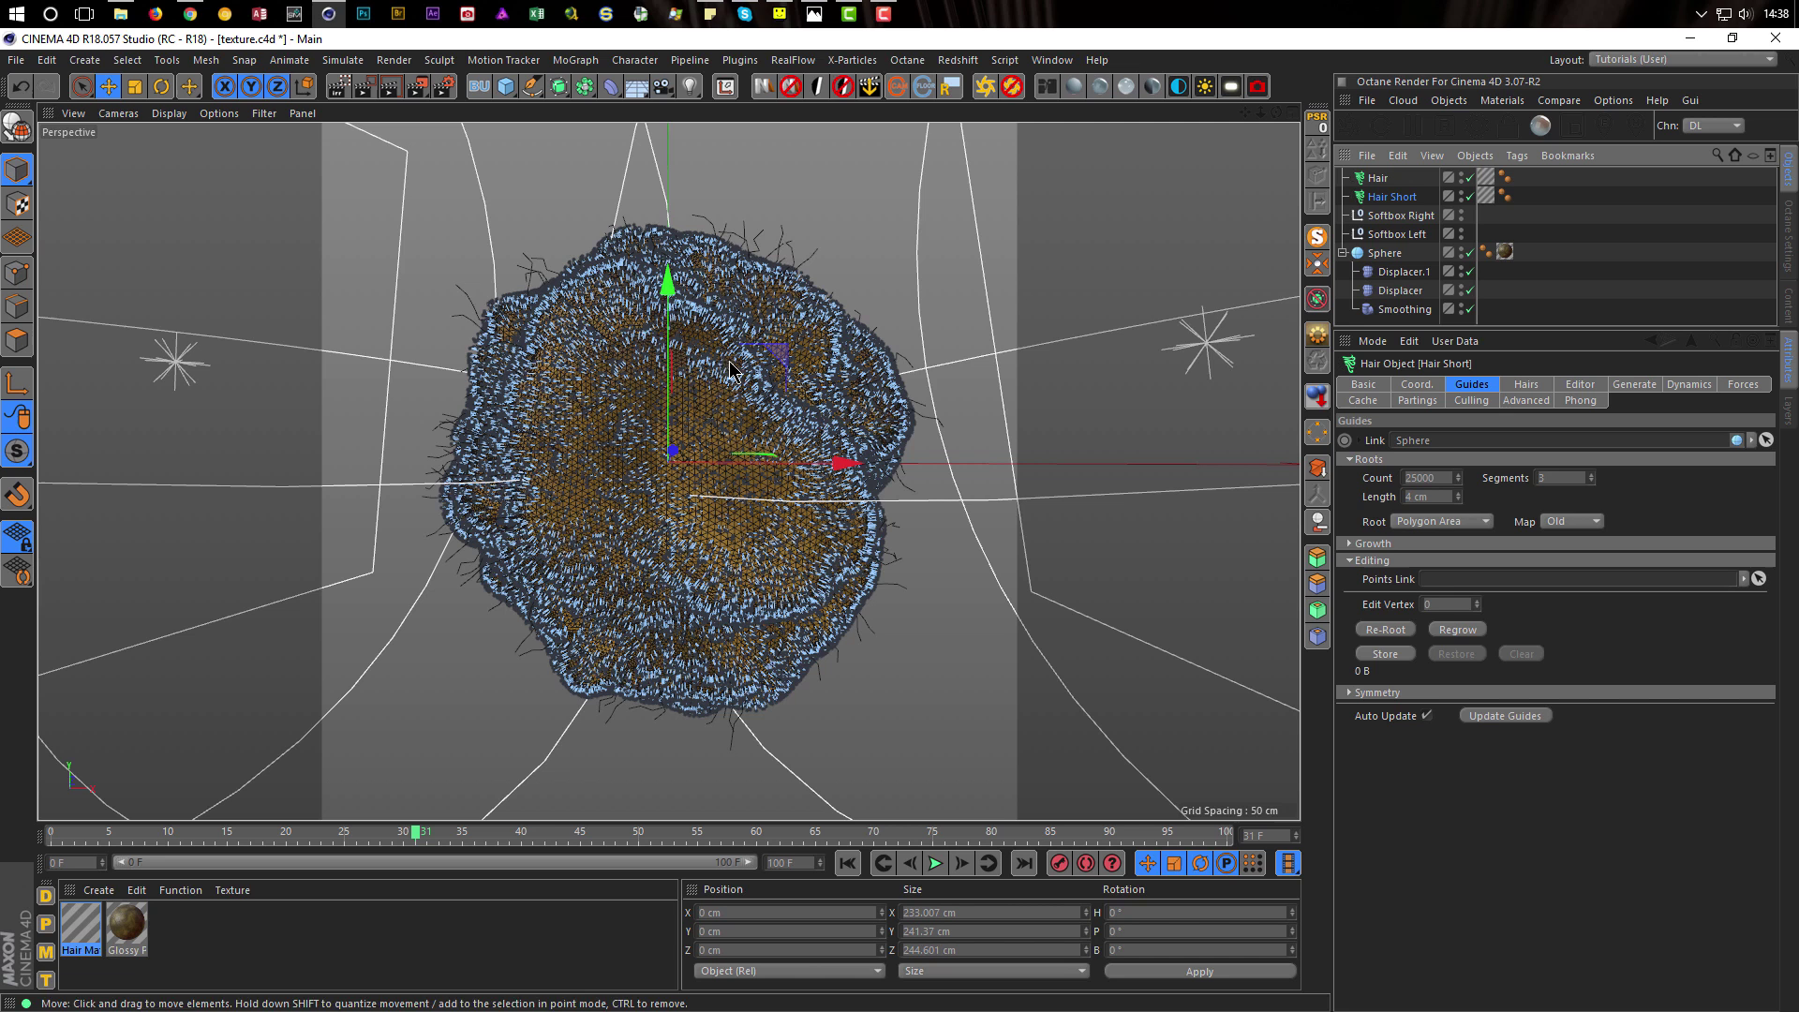
{"action": "left_click", "coordinate": [1377, 183]}
{"action": "double_click", "coordinate": [1420, 497]}
{"action": "type", "text": "30"}
{"action": "key", "text": "Return"}
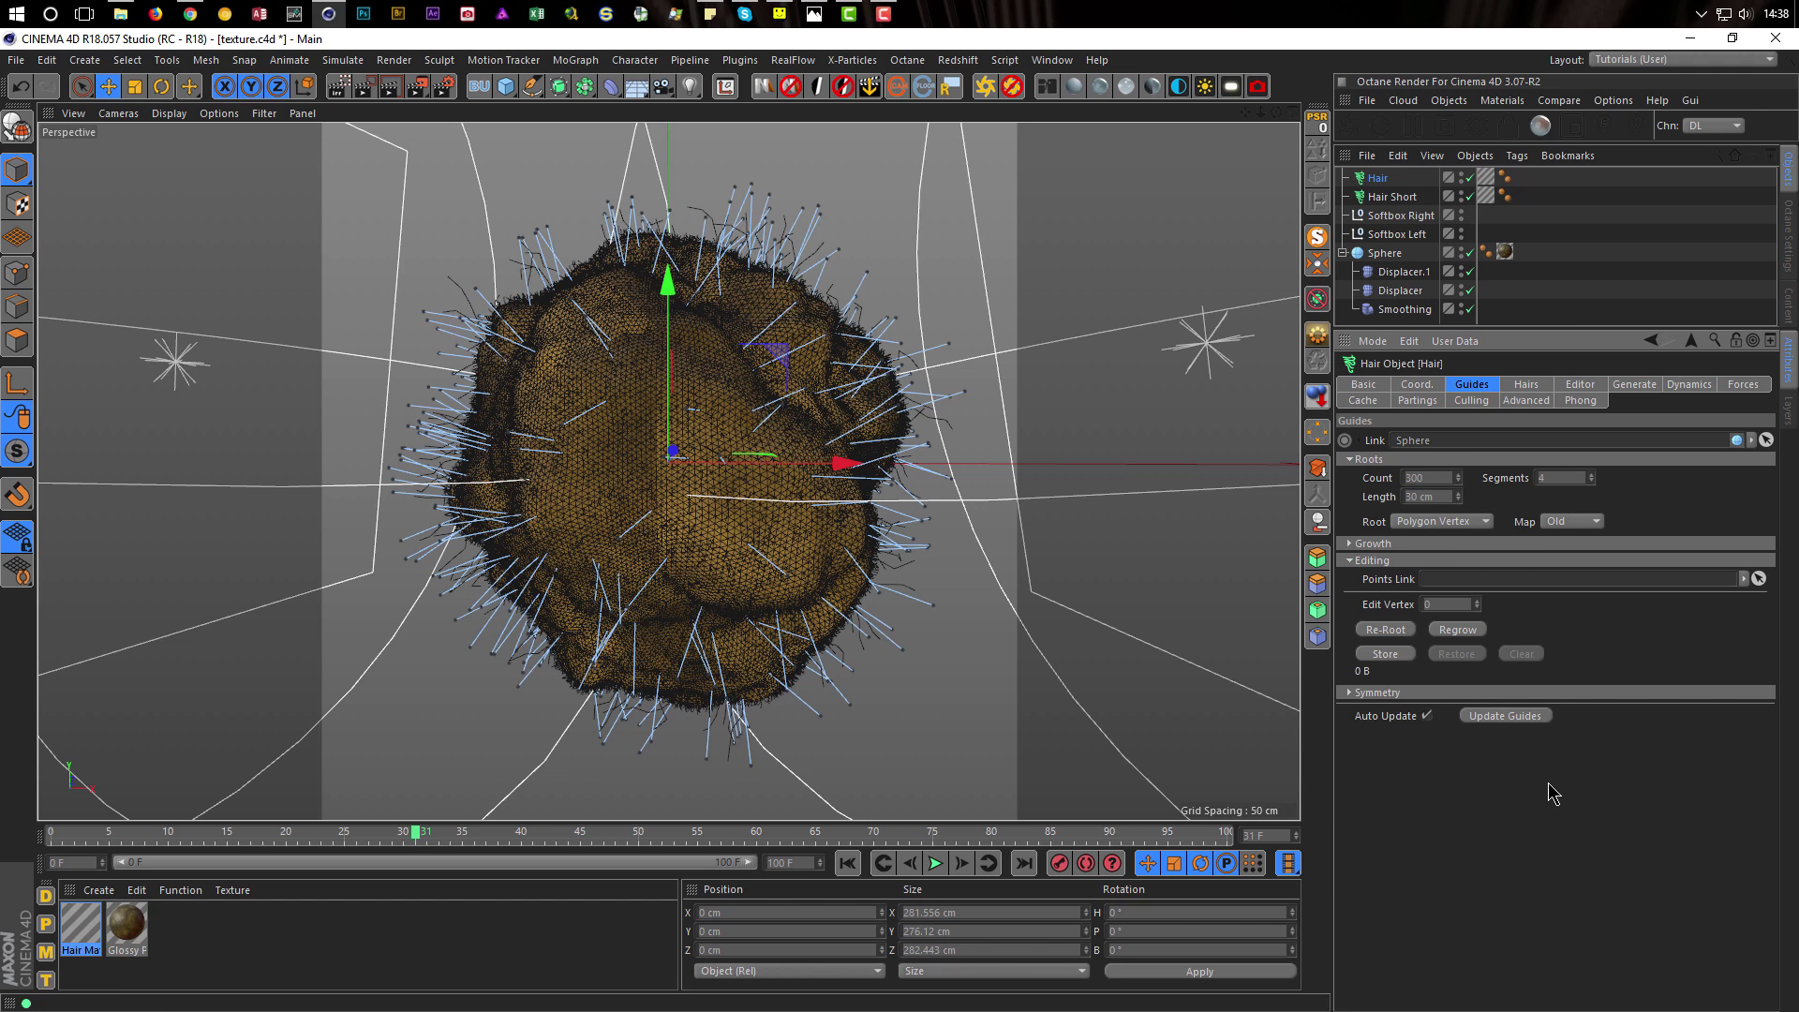
Open the Hair object's attributes in one enlarged floating window over the lower viewport, closing the duplicate window
{"action": "left_click", "coordinate": [1381, 200], "text": "ctrl"}
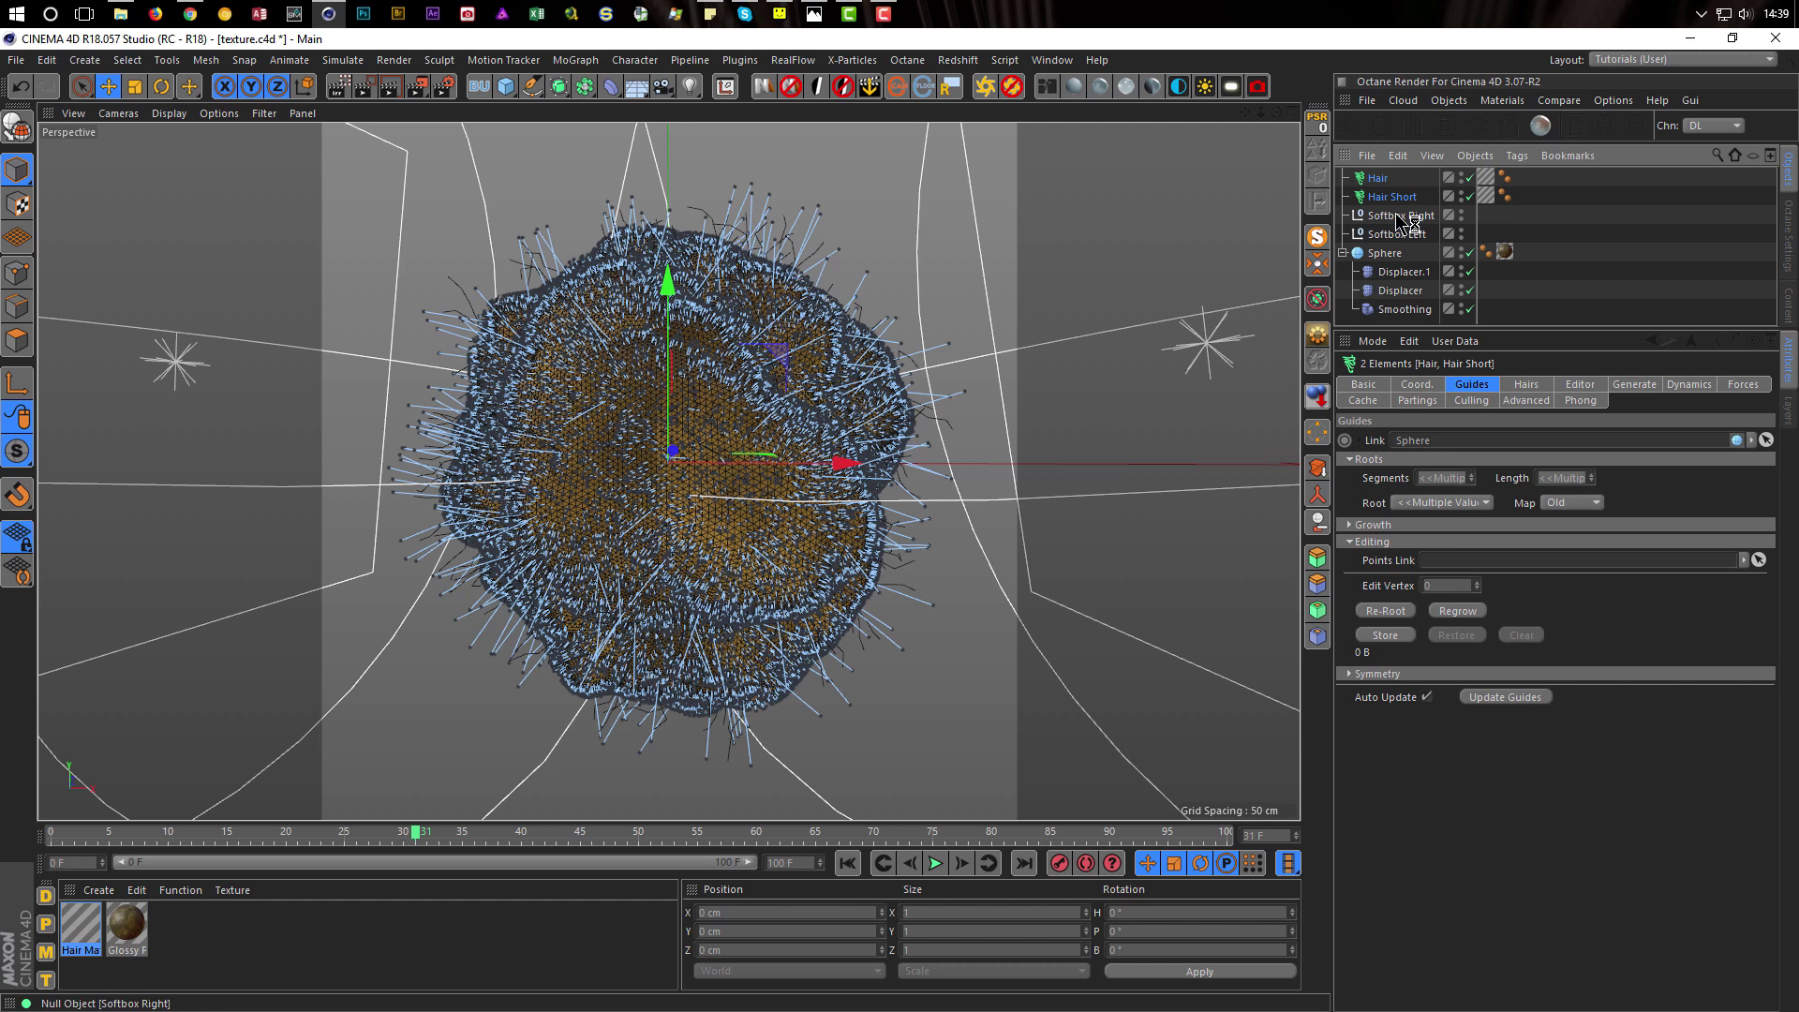
{"action": "left_click", "coordinate": [1379, 180]}
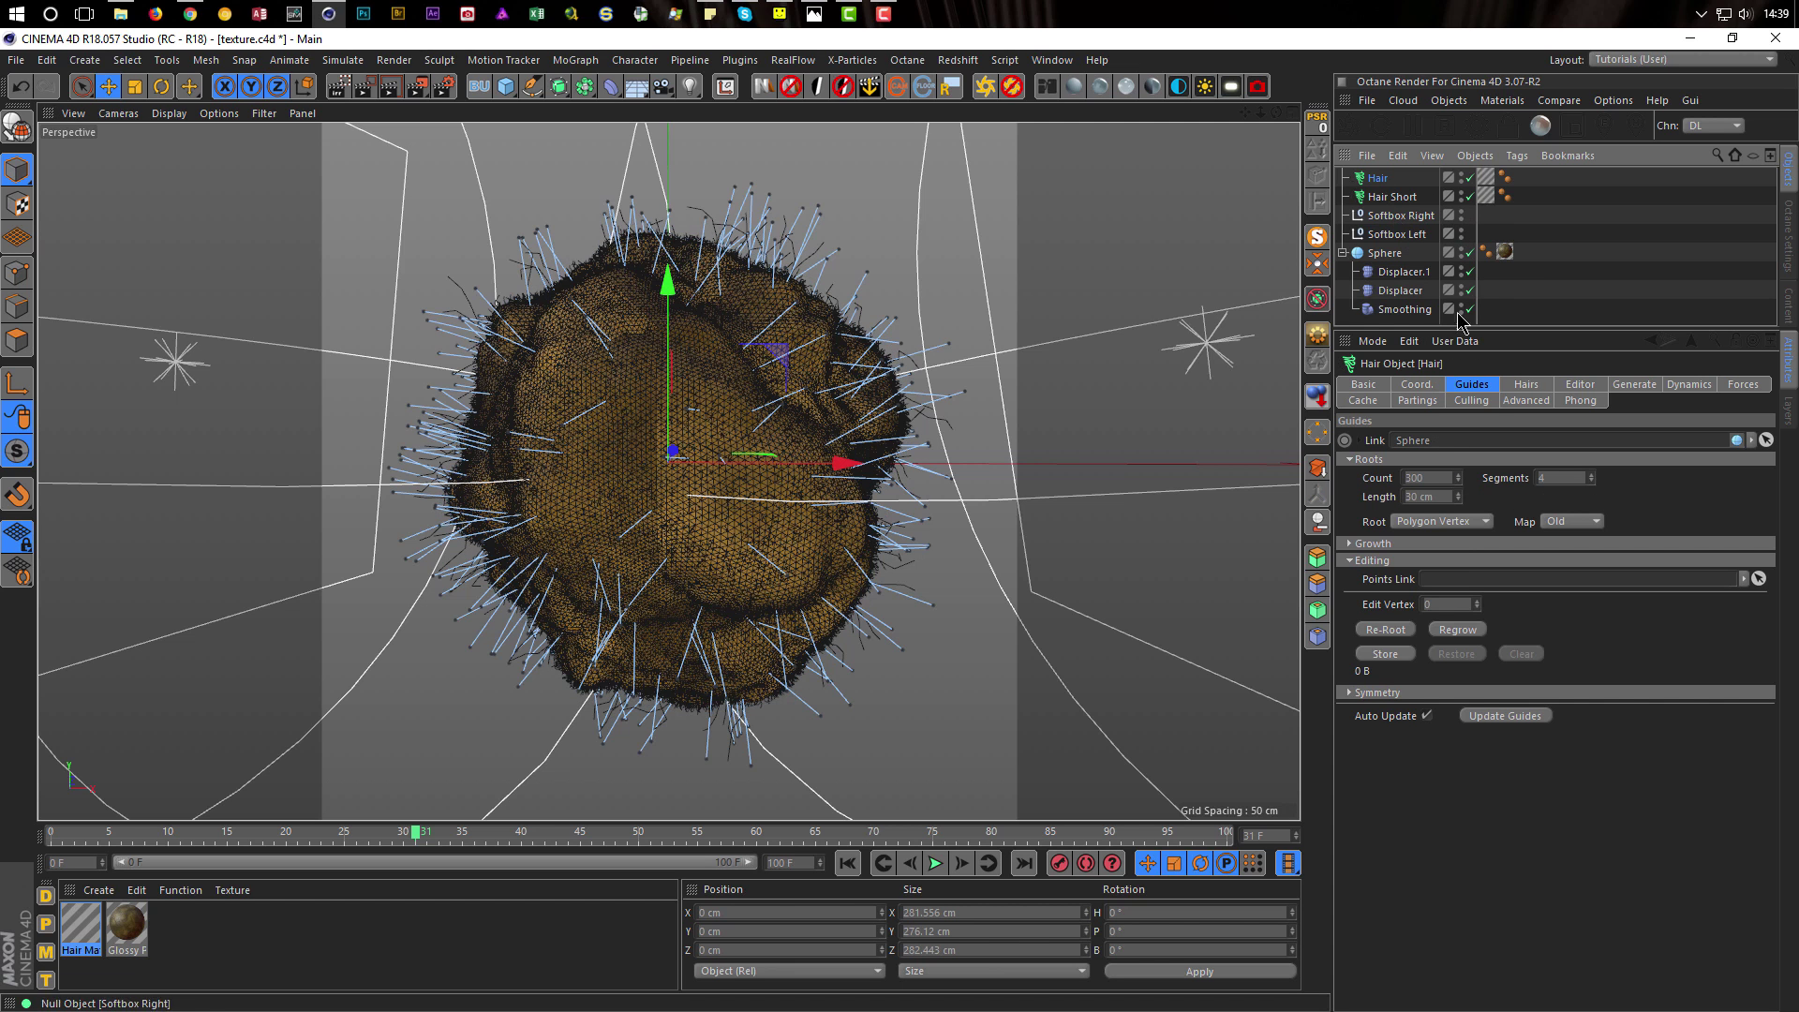
{"action": "left_click", "coordinate": [1769, 341]}
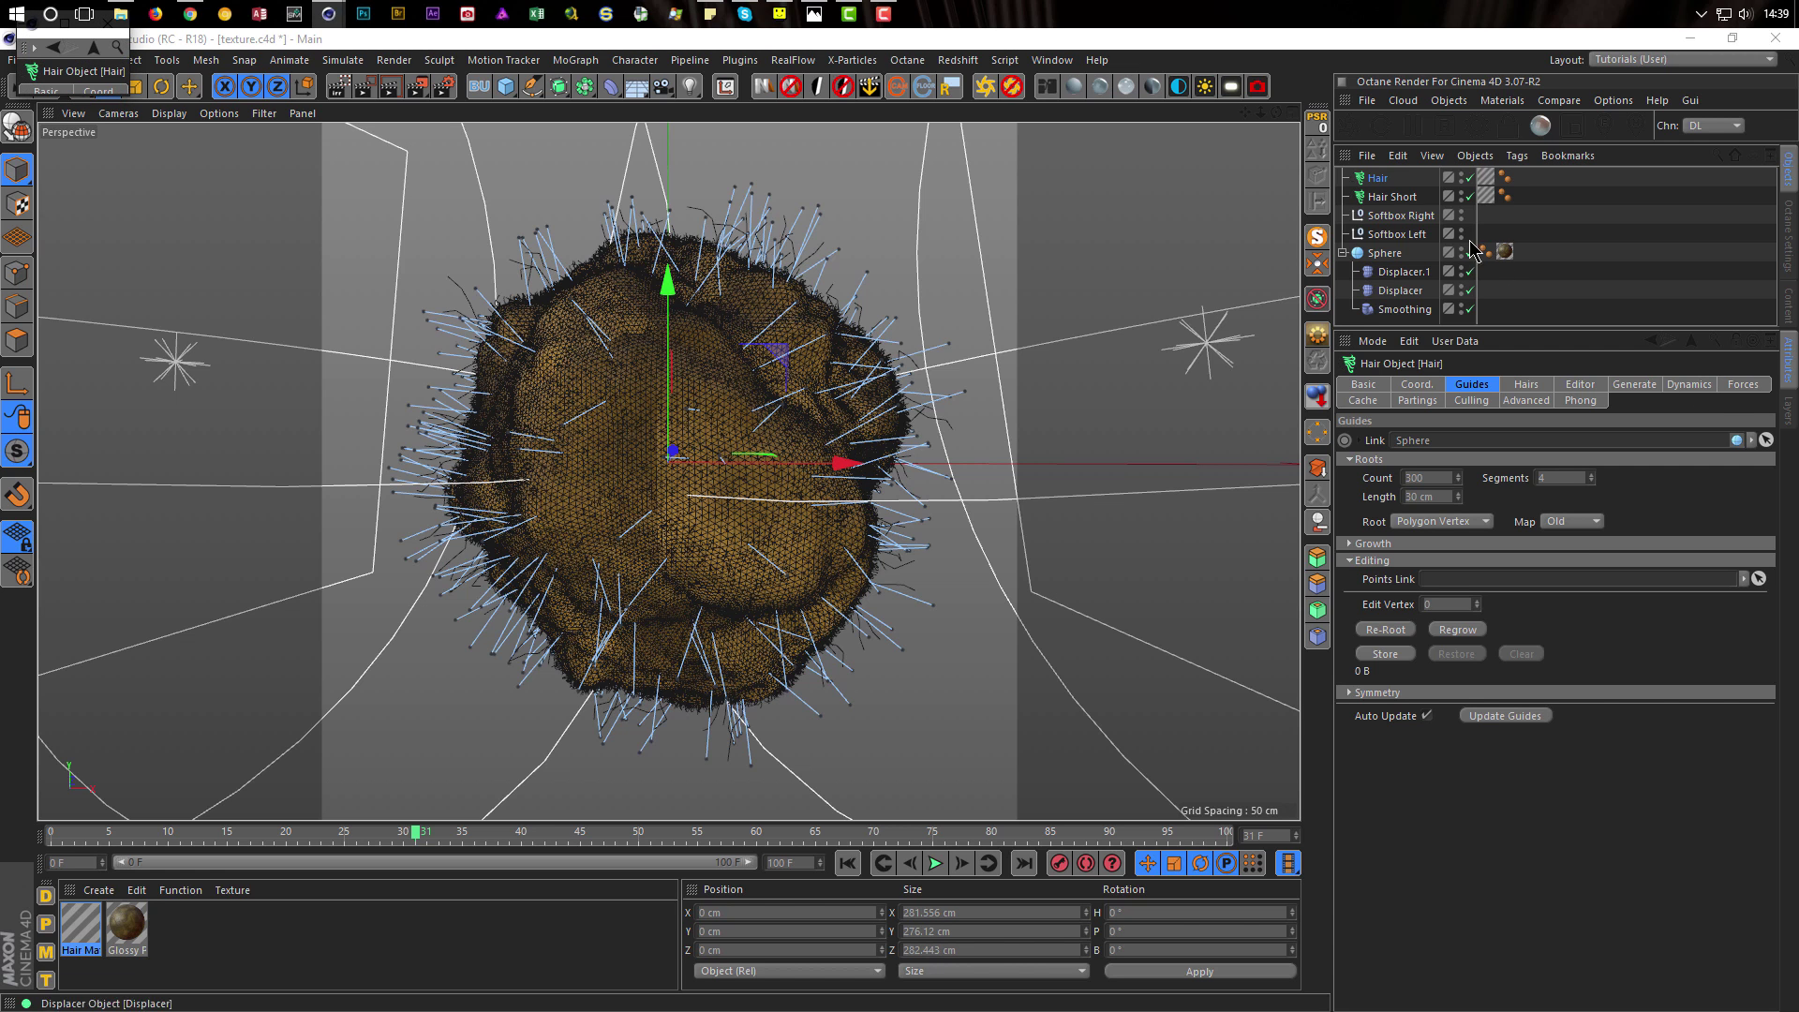
{"action": "left_click", "coordinate": [1762, 340]}
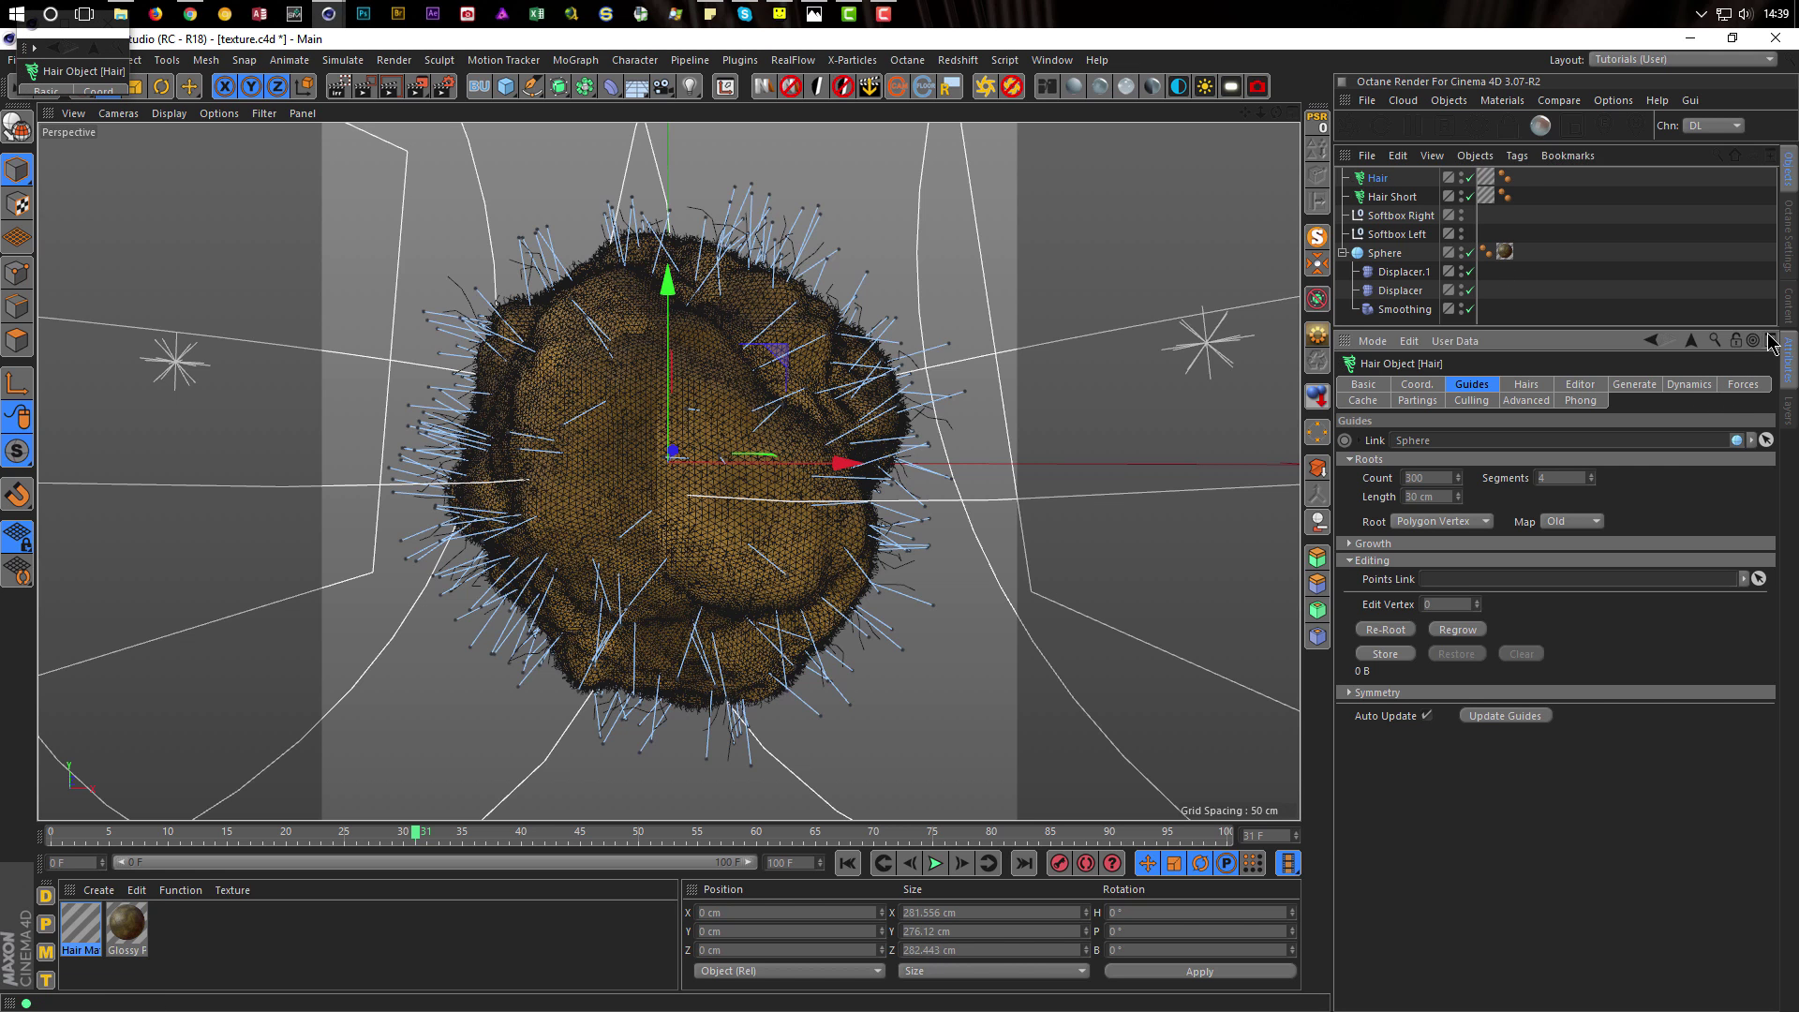
{"action": "left_click_drag", "start_coordinate": [1529, 164], "coordinate": [1109, 433]}
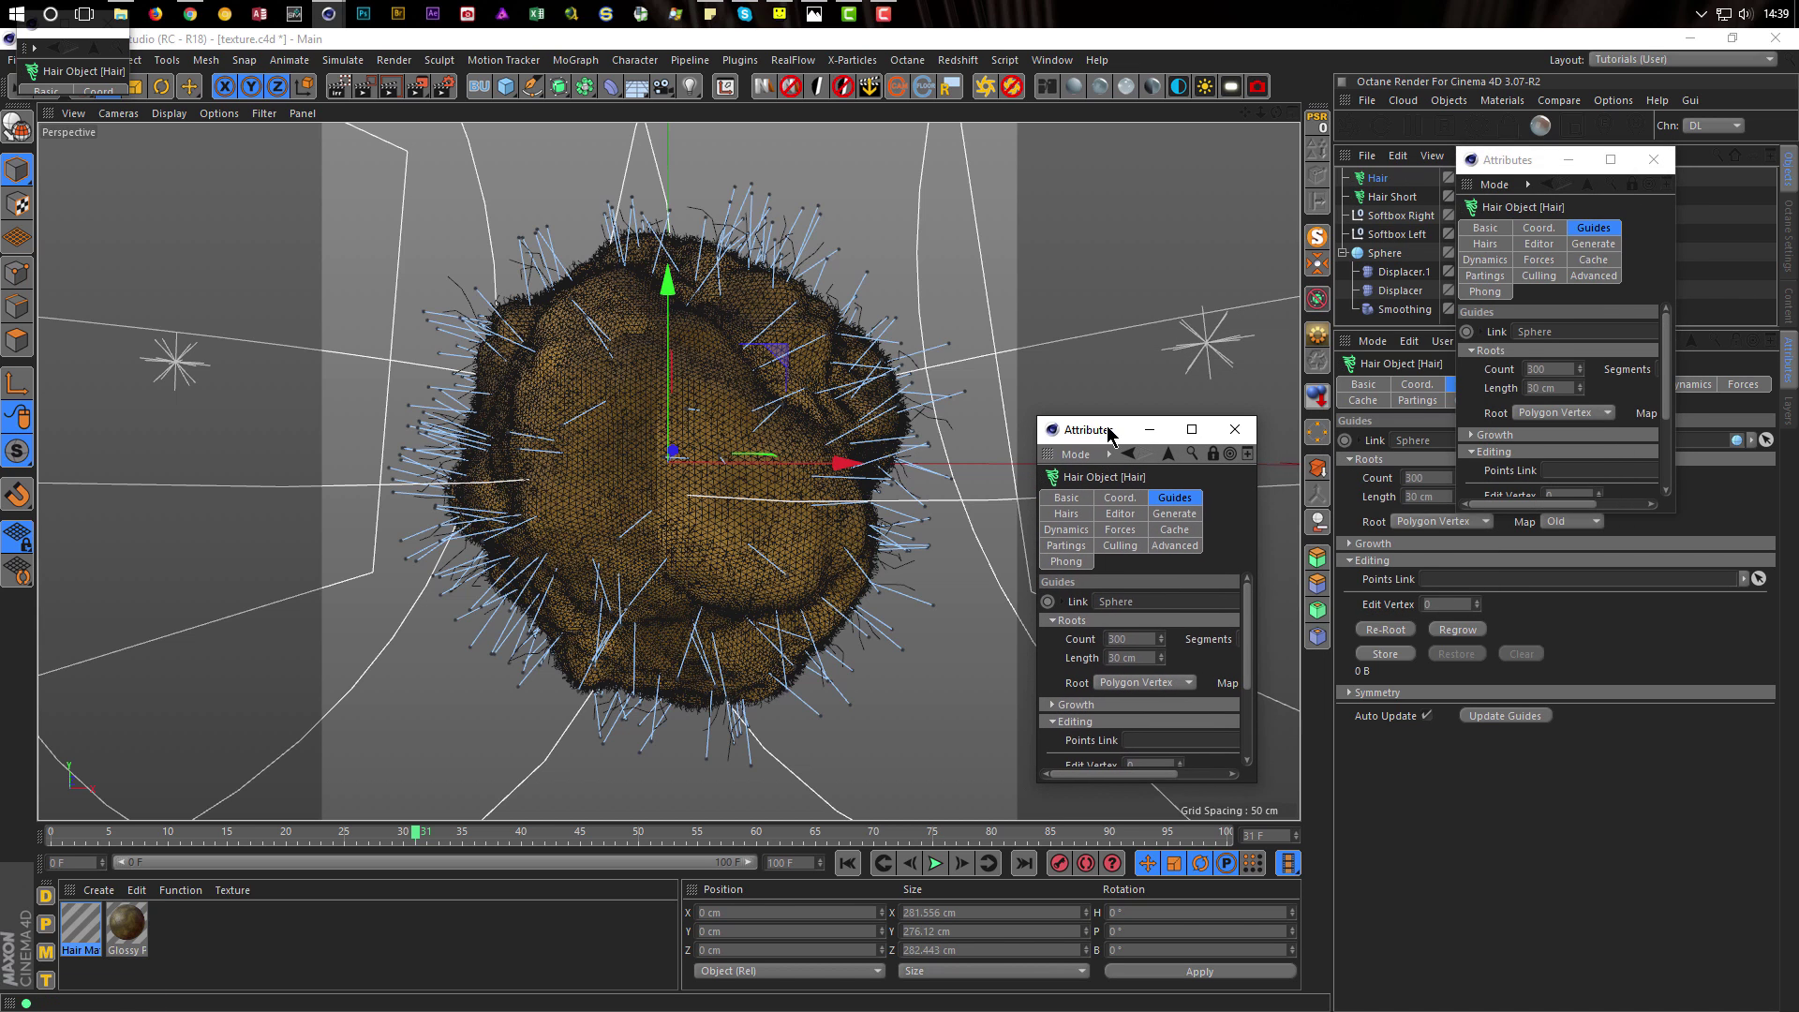
{"action": "left_click", "coordinate": [1653, 159]}
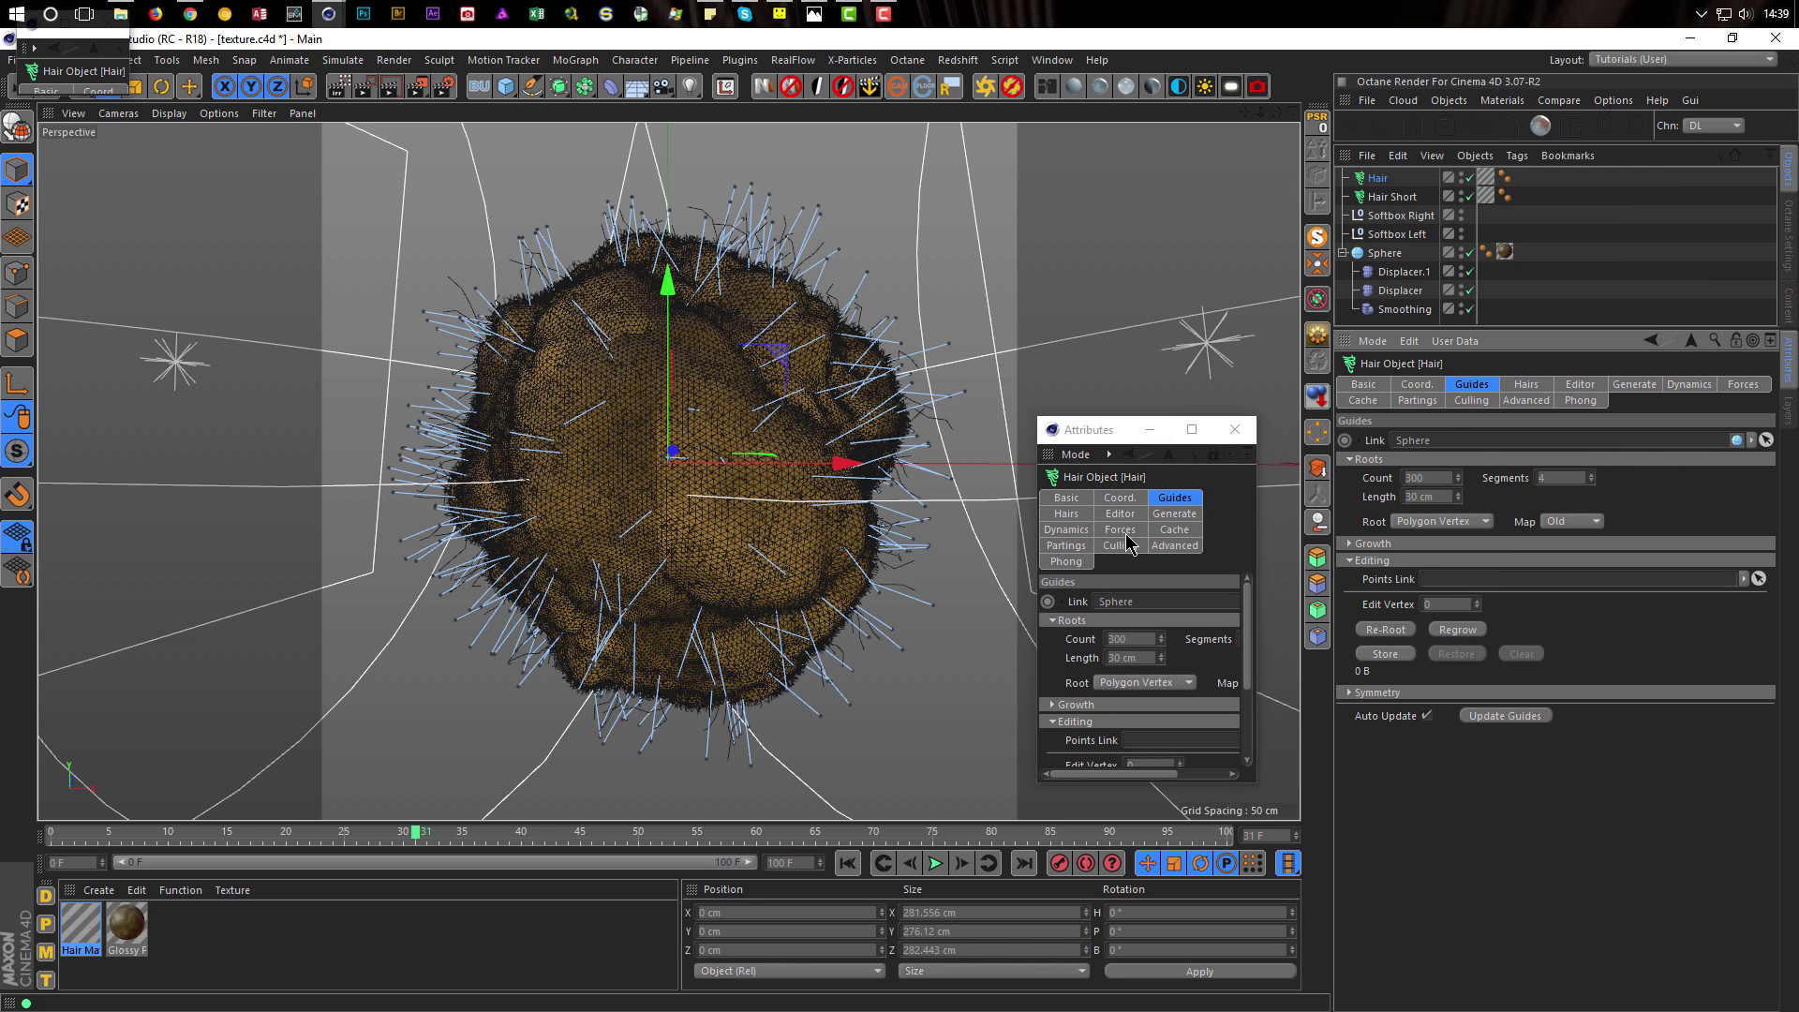
{"action": "left_click_drag", "start_coordinate": [1258, 789], "coordinate": [1403, 874]}
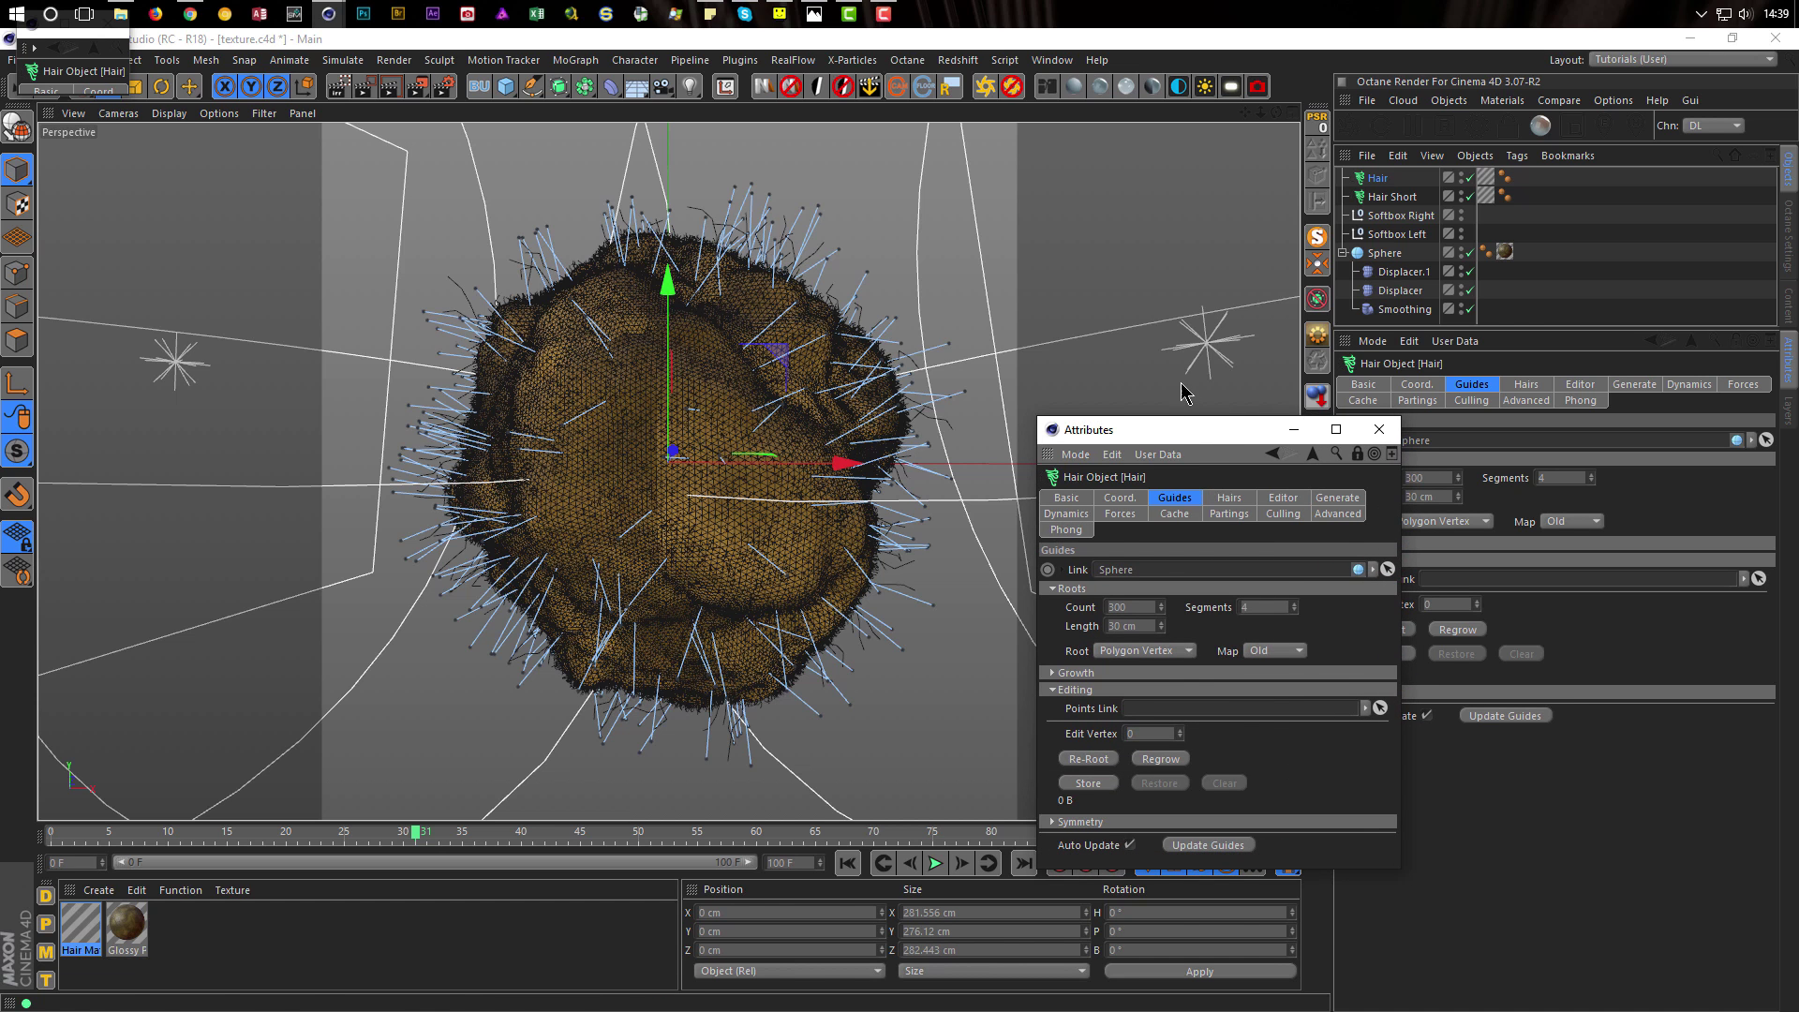
{"action": "left_click_drag", "start_coordinate": [1170, 443], "coordinate": [1017, 523]}
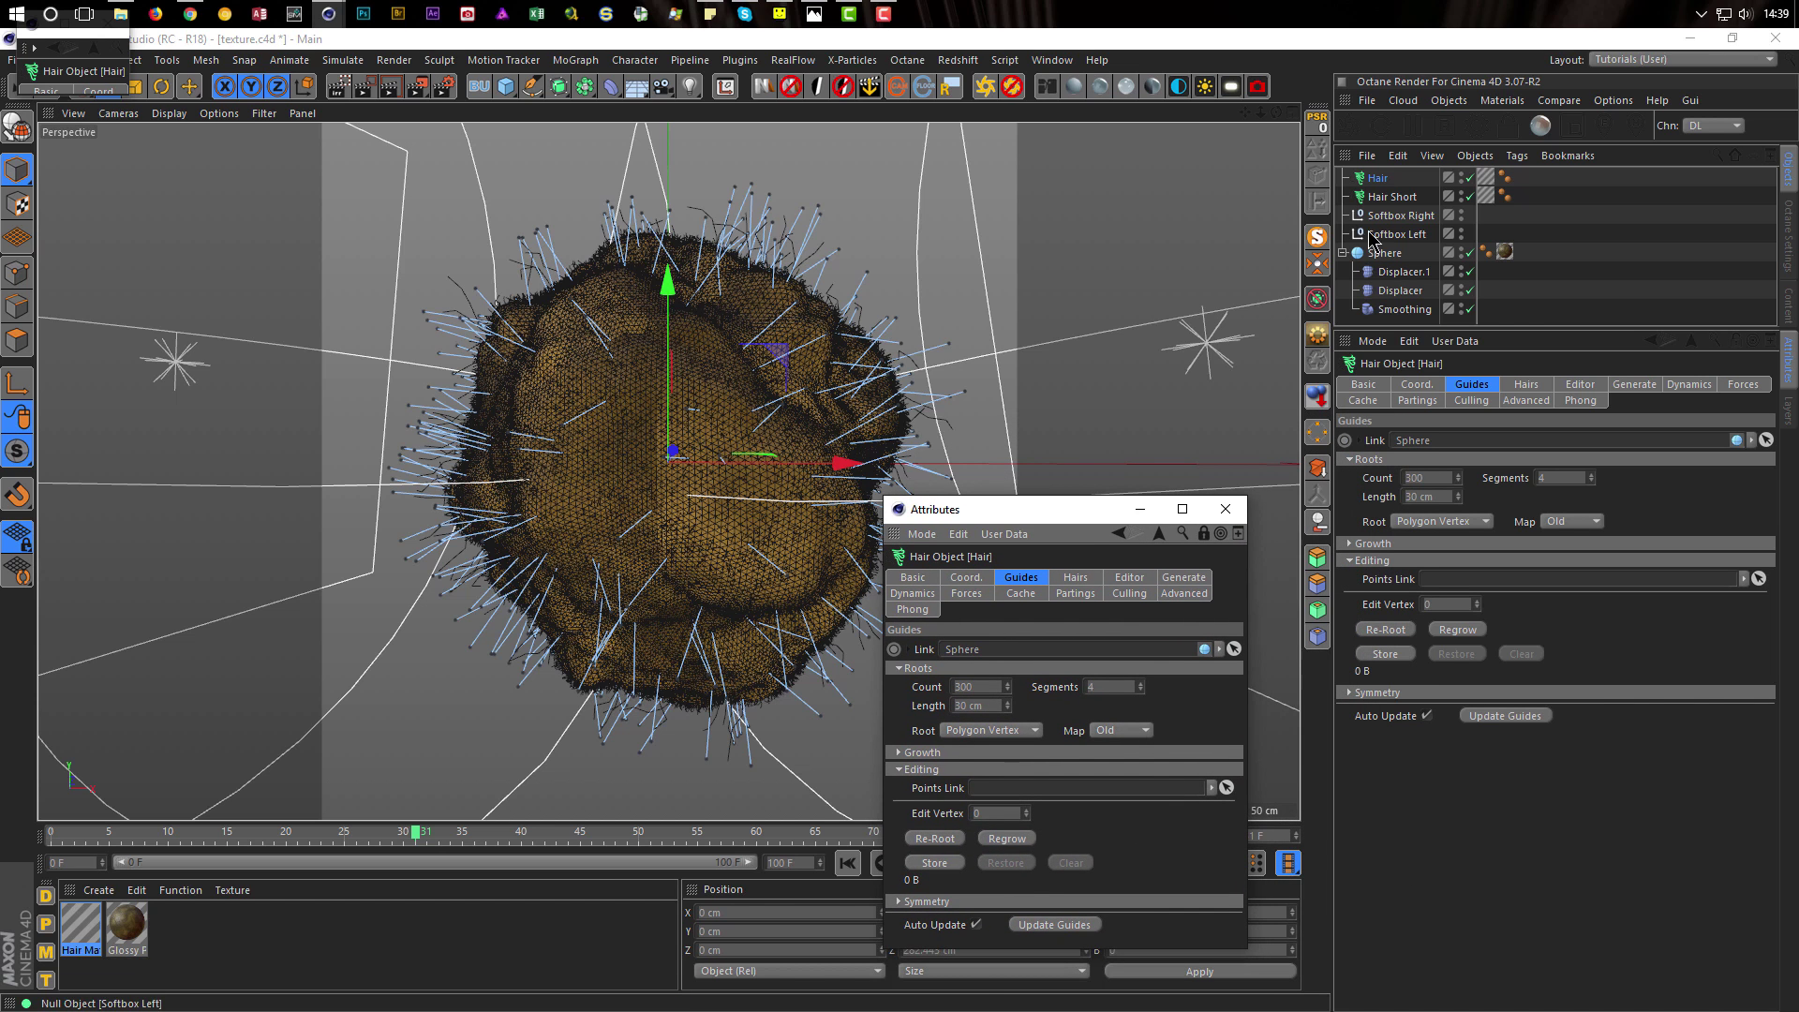
Open the Hair Short object's attributes in a second floating window, widened and placed above the Hair attributes window
{"action": "left_click", "coordinate": [1391, 199]}
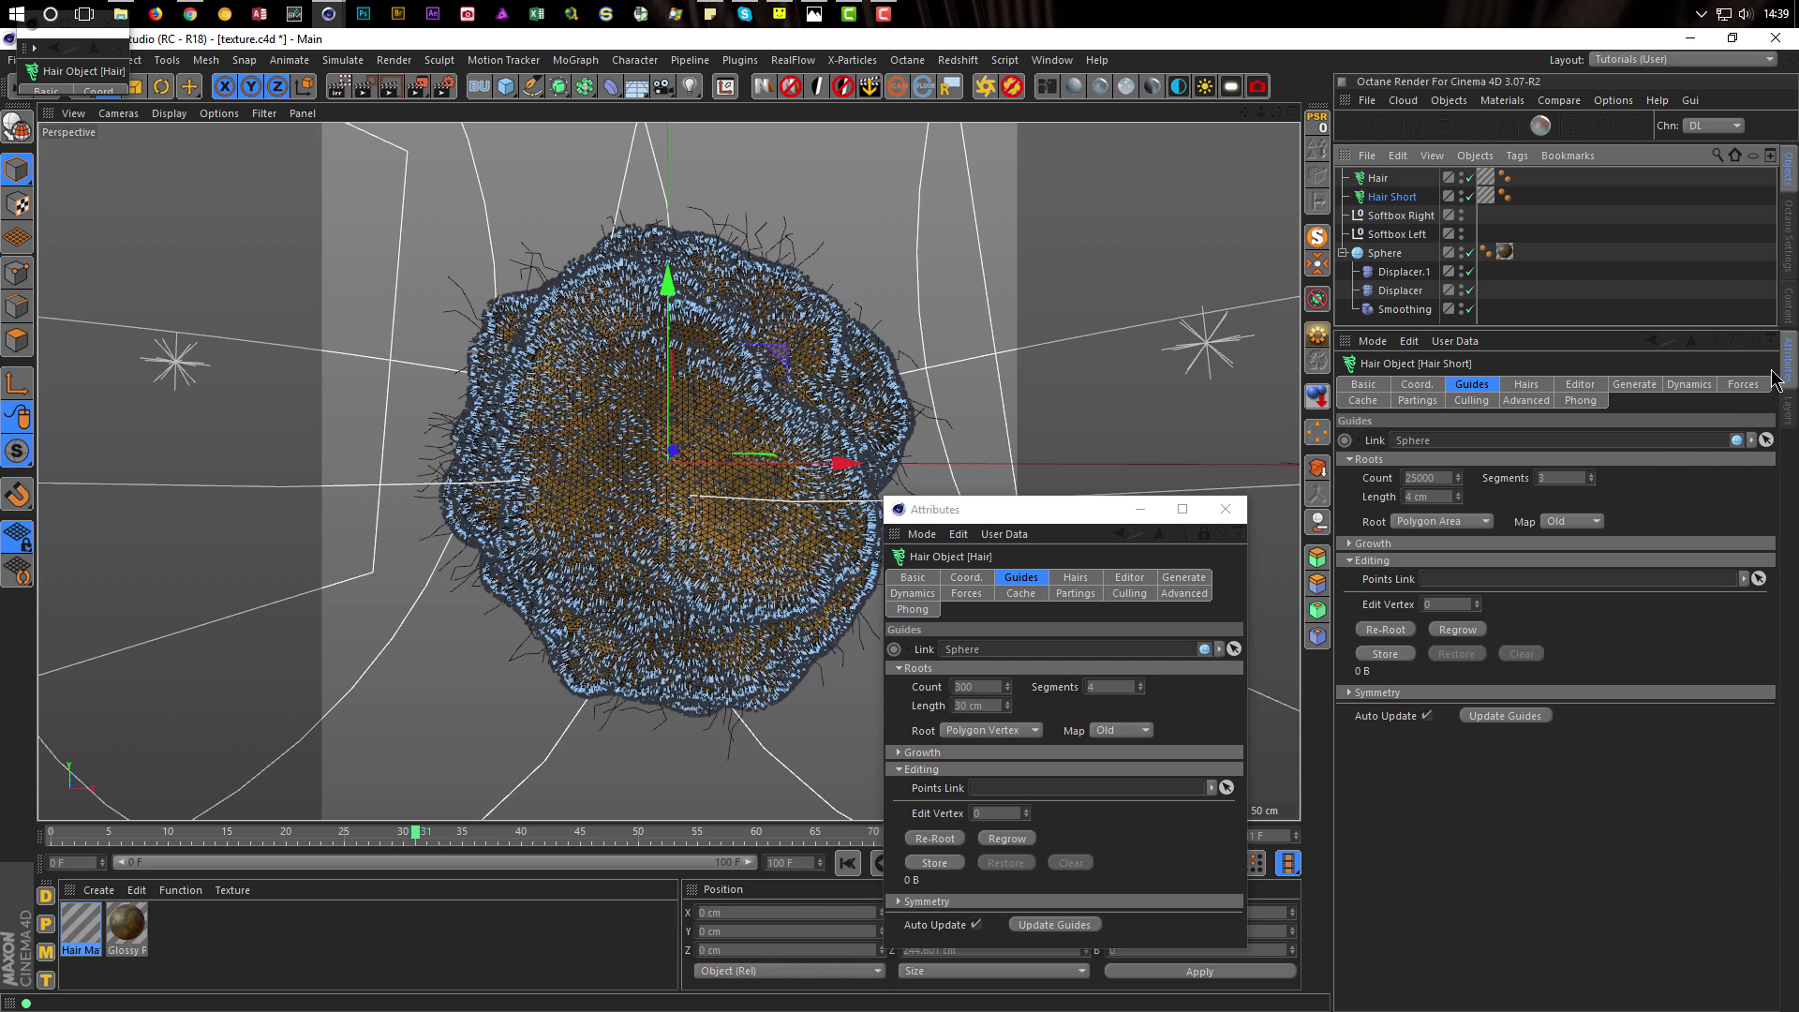
{"action": "left_click", "coordinate": [1770, 341]}
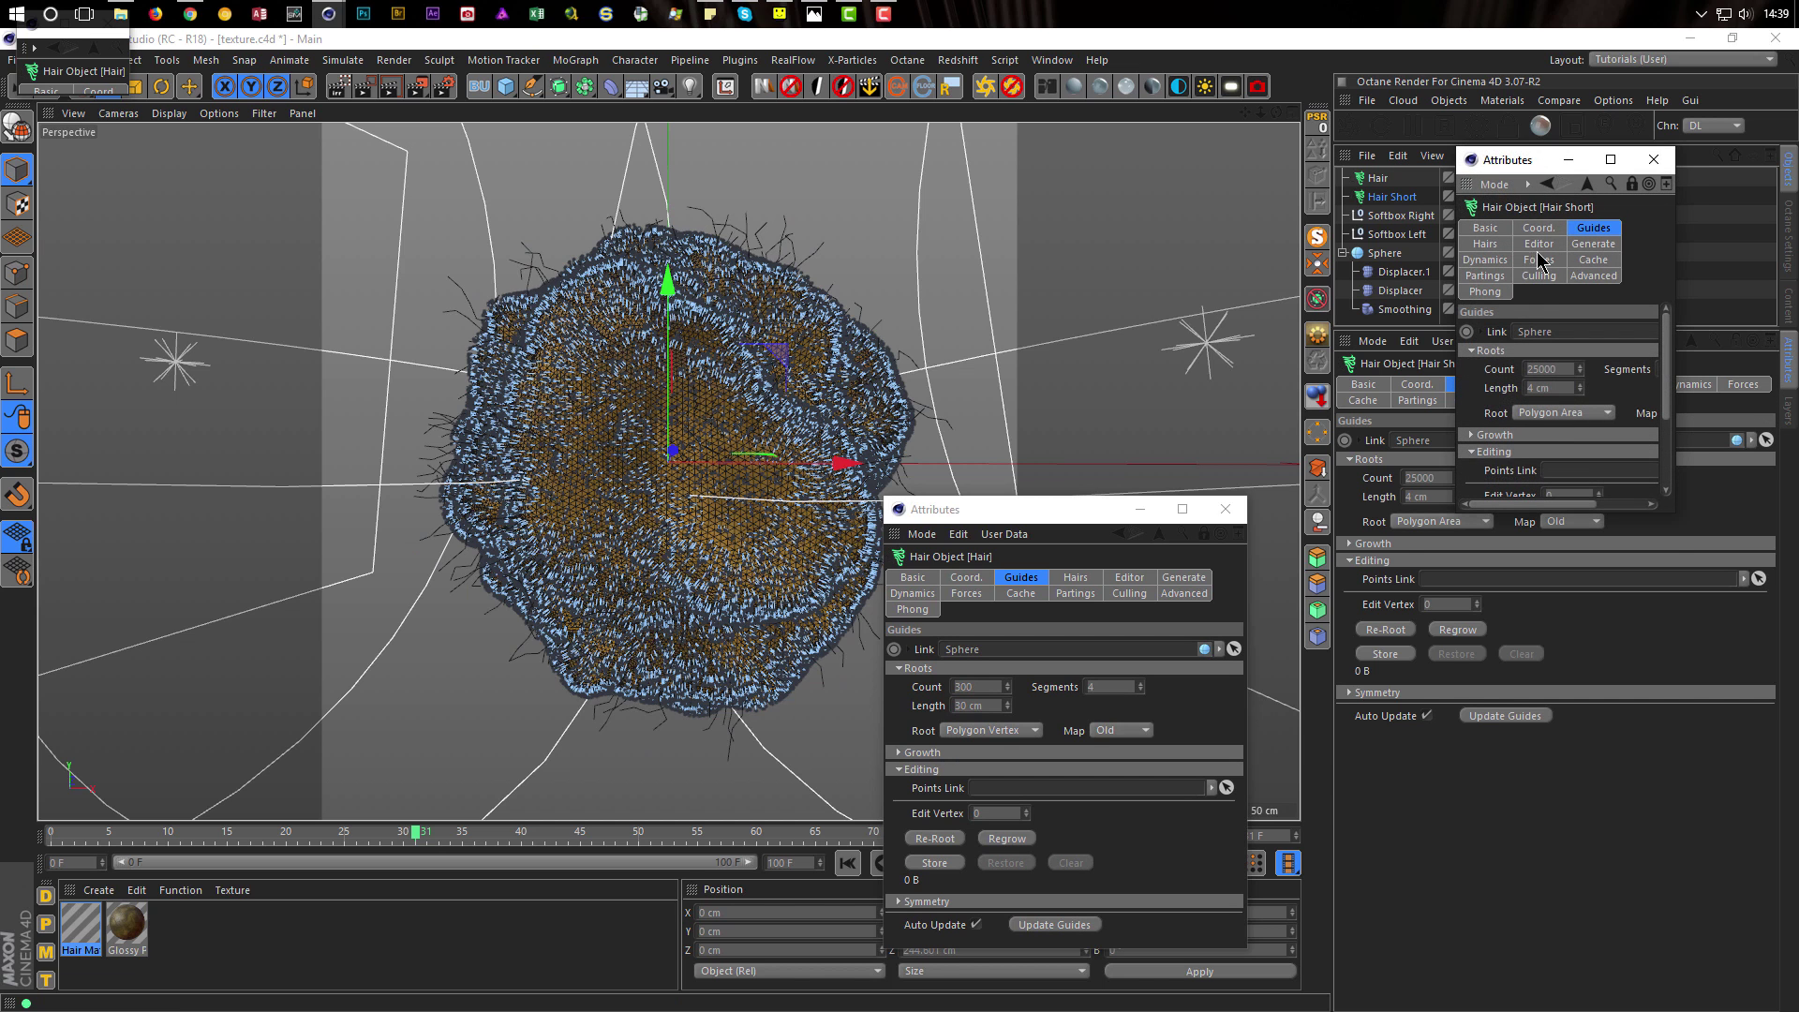
{"action": "left_click_drag", "start_coordinate": [1509, 161], "coordinate": [957, 114]}
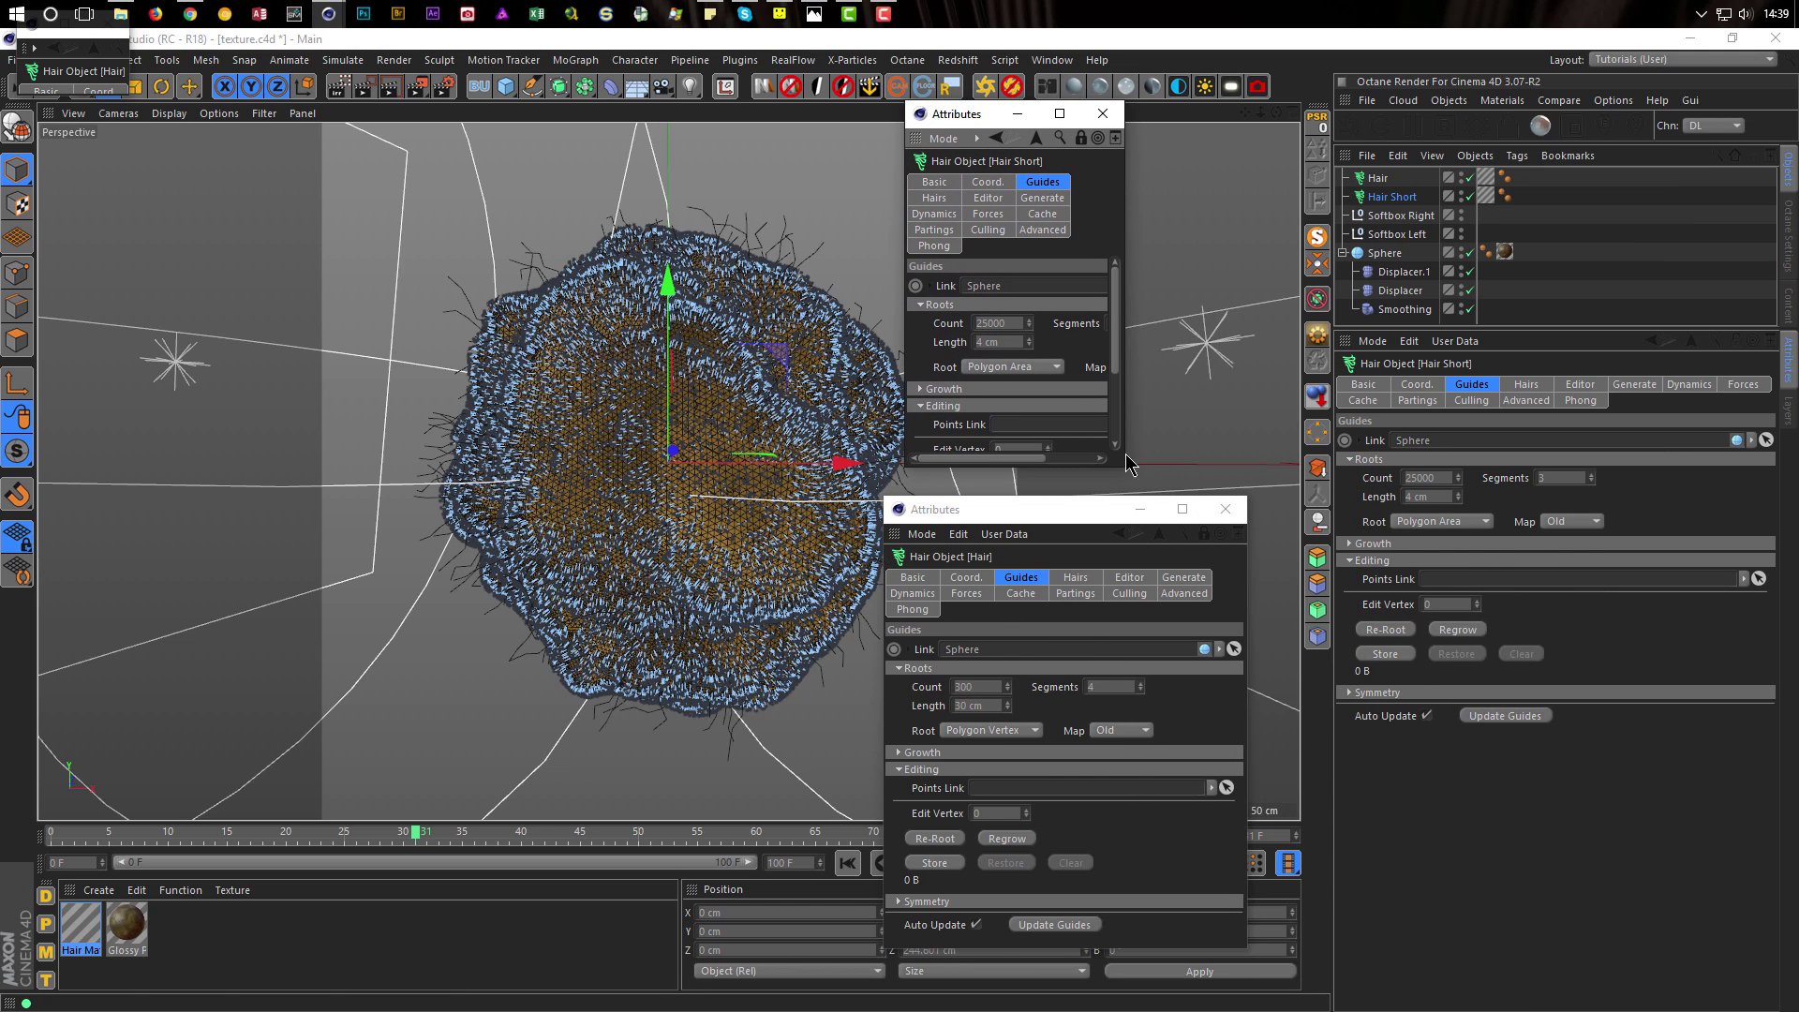
{"action": "left_click_drag", "start_coordinate": [1128, 466], "coordinate": [1257, 480]}
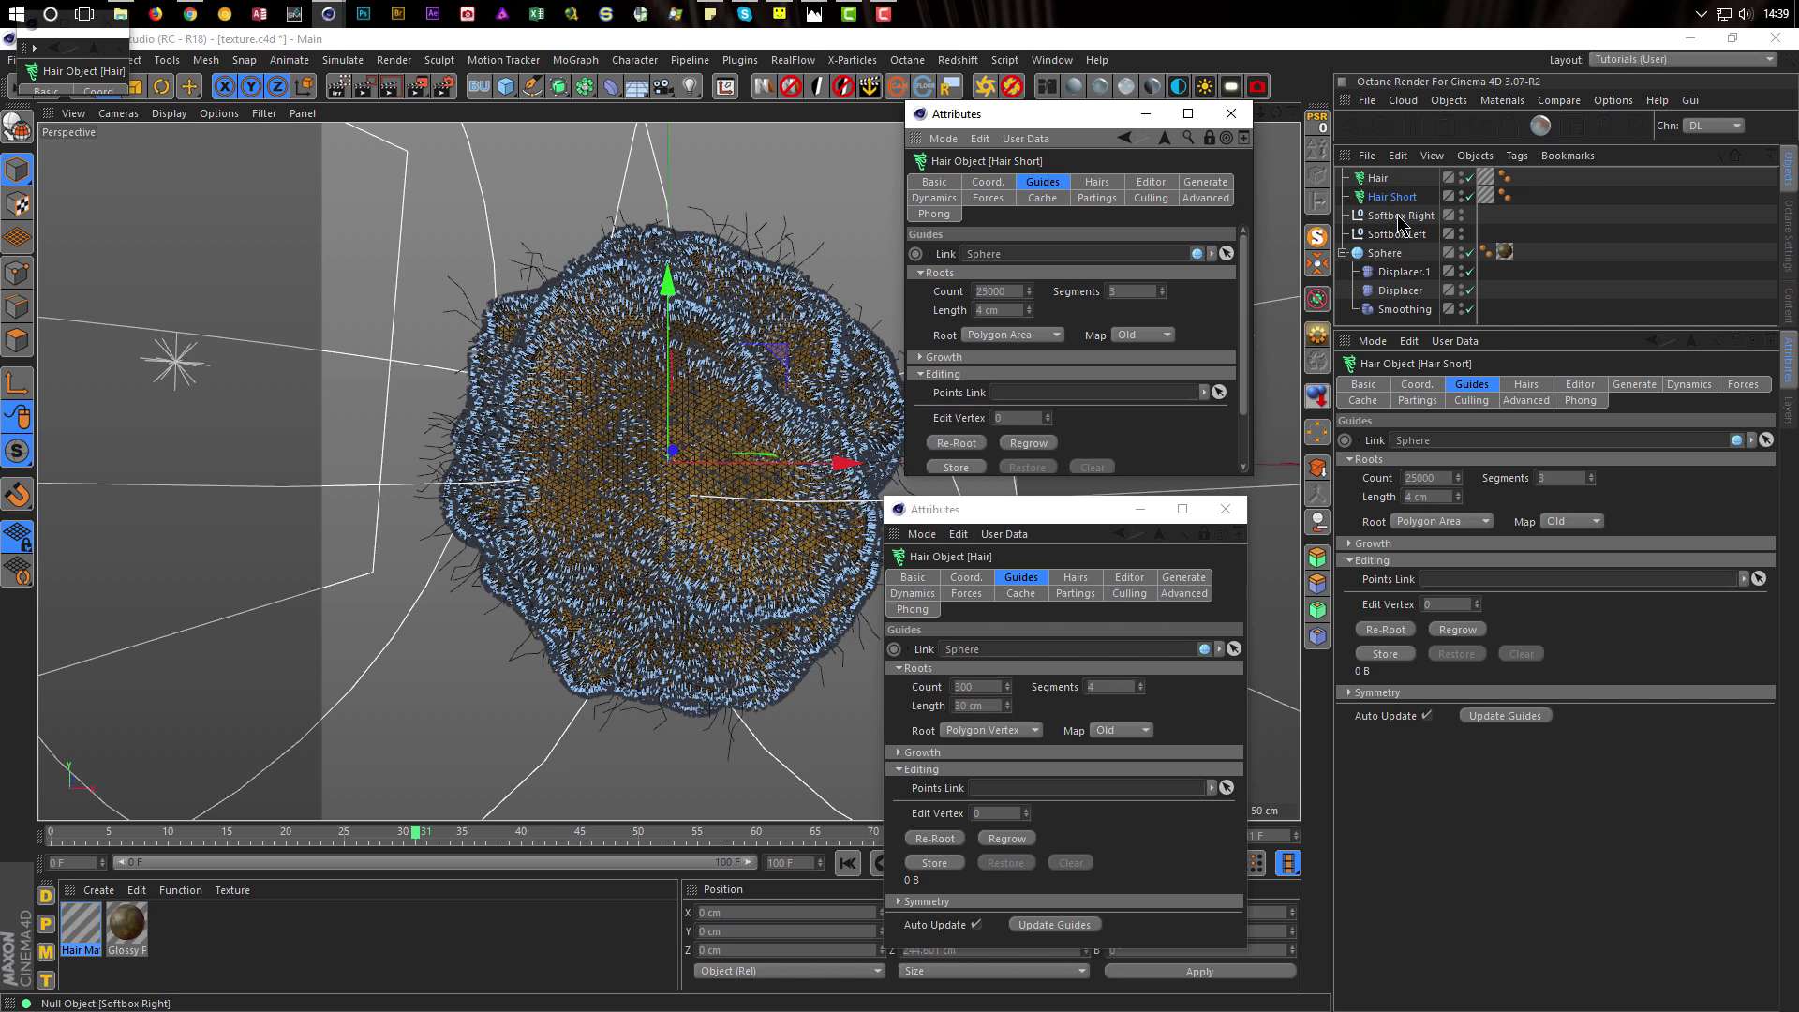
Select the sphere, move the Hair attributes window clear of the viewport and play the animation
{"action": "left_click", "coordinate": [1381, 259]}
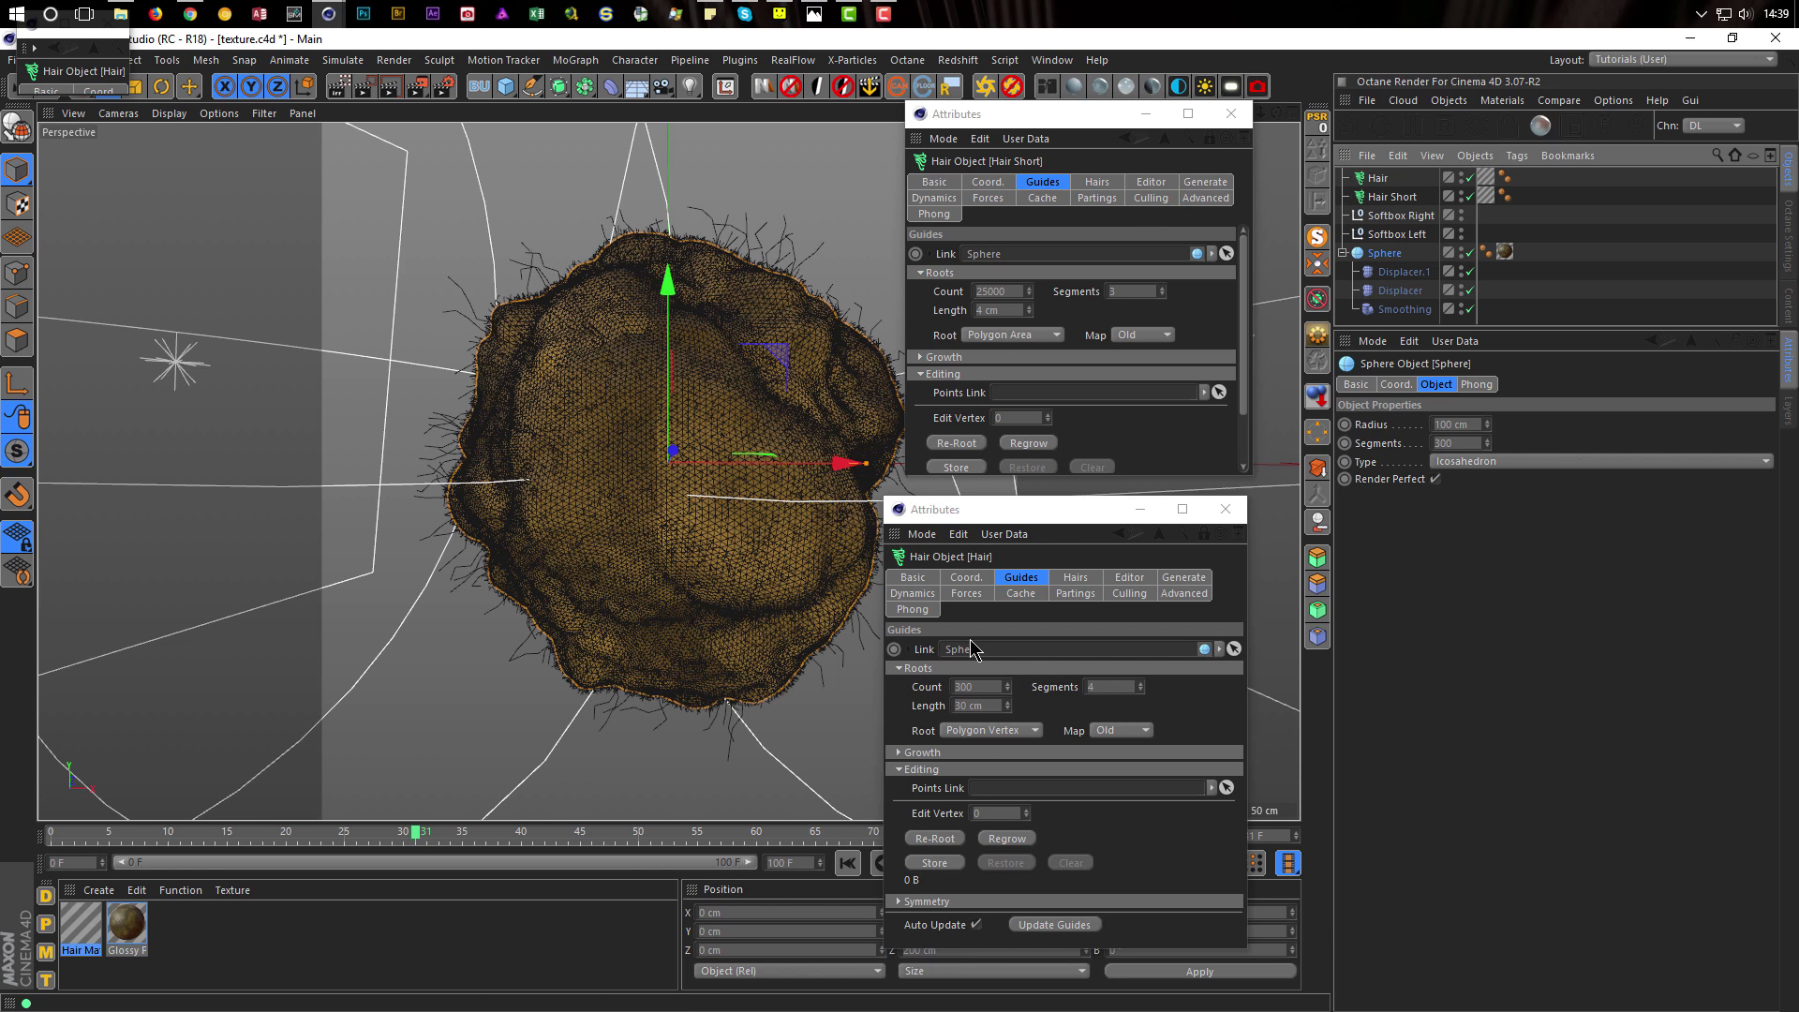
{"action": "left_click_drag", "start_coordinate": [1031, 517], "coordinate": [1475, 509]}
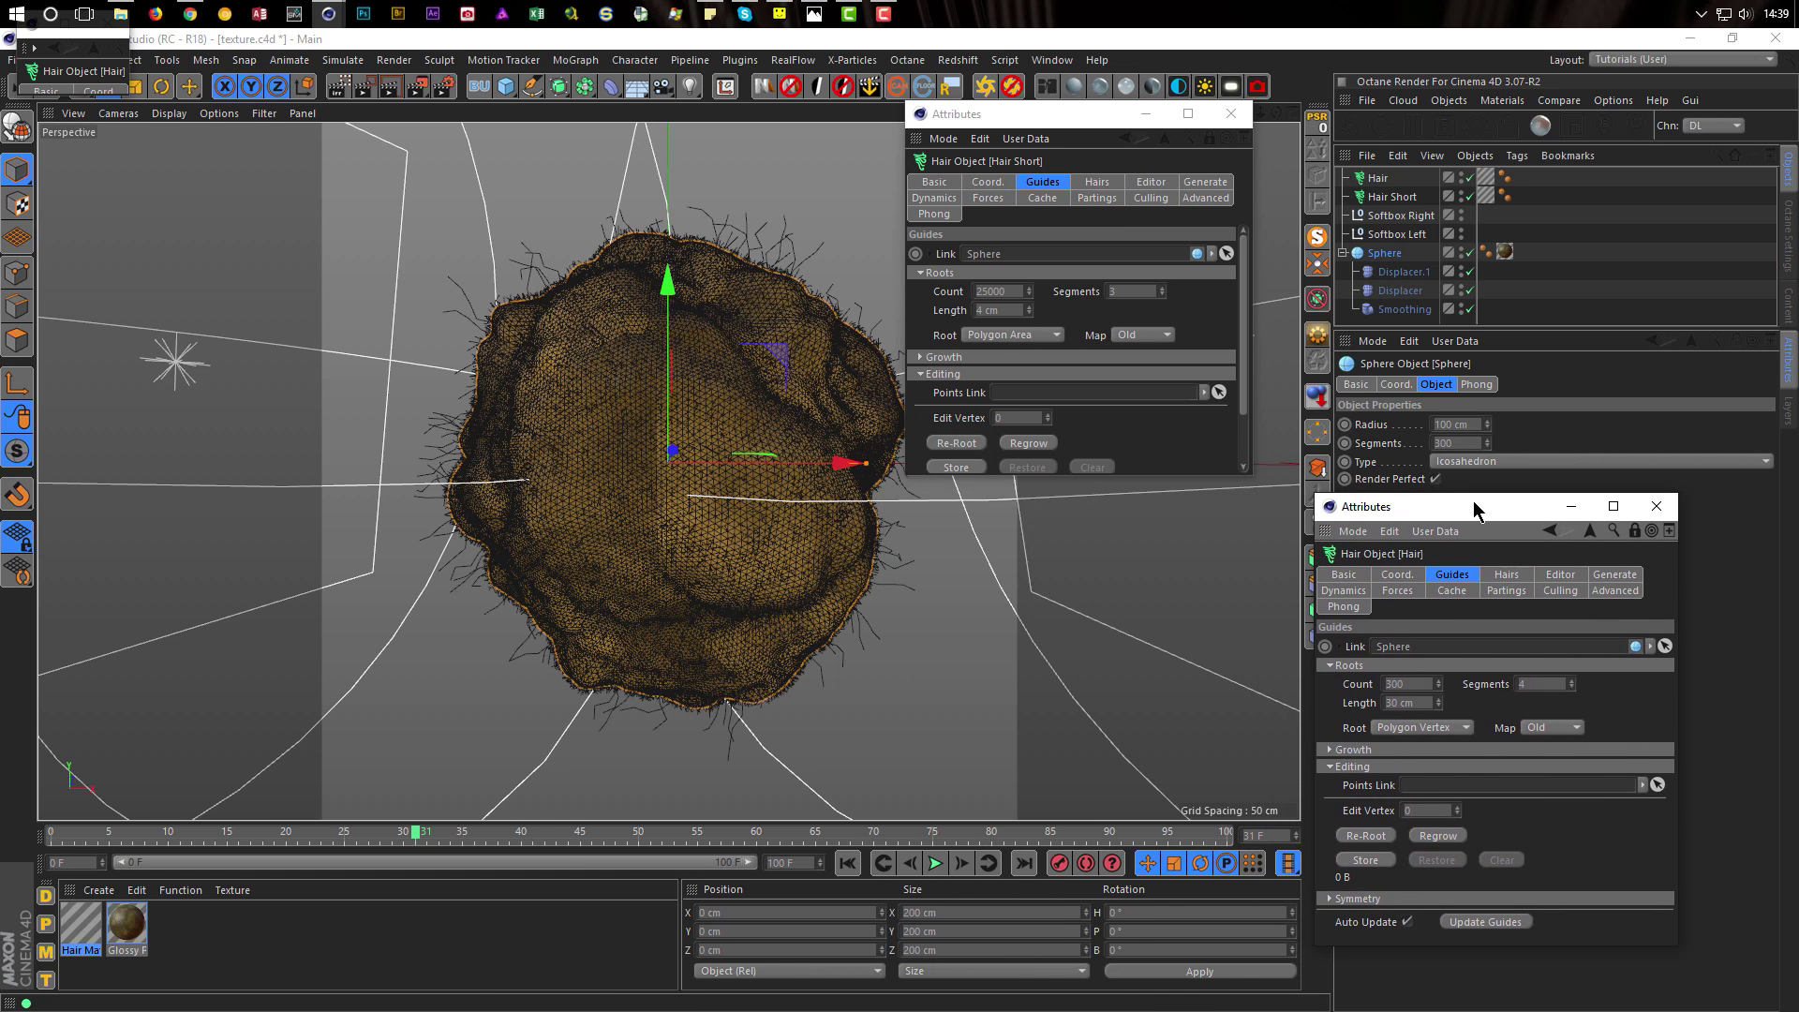
{"action": "left_click", "coordinate": [937, 863]}
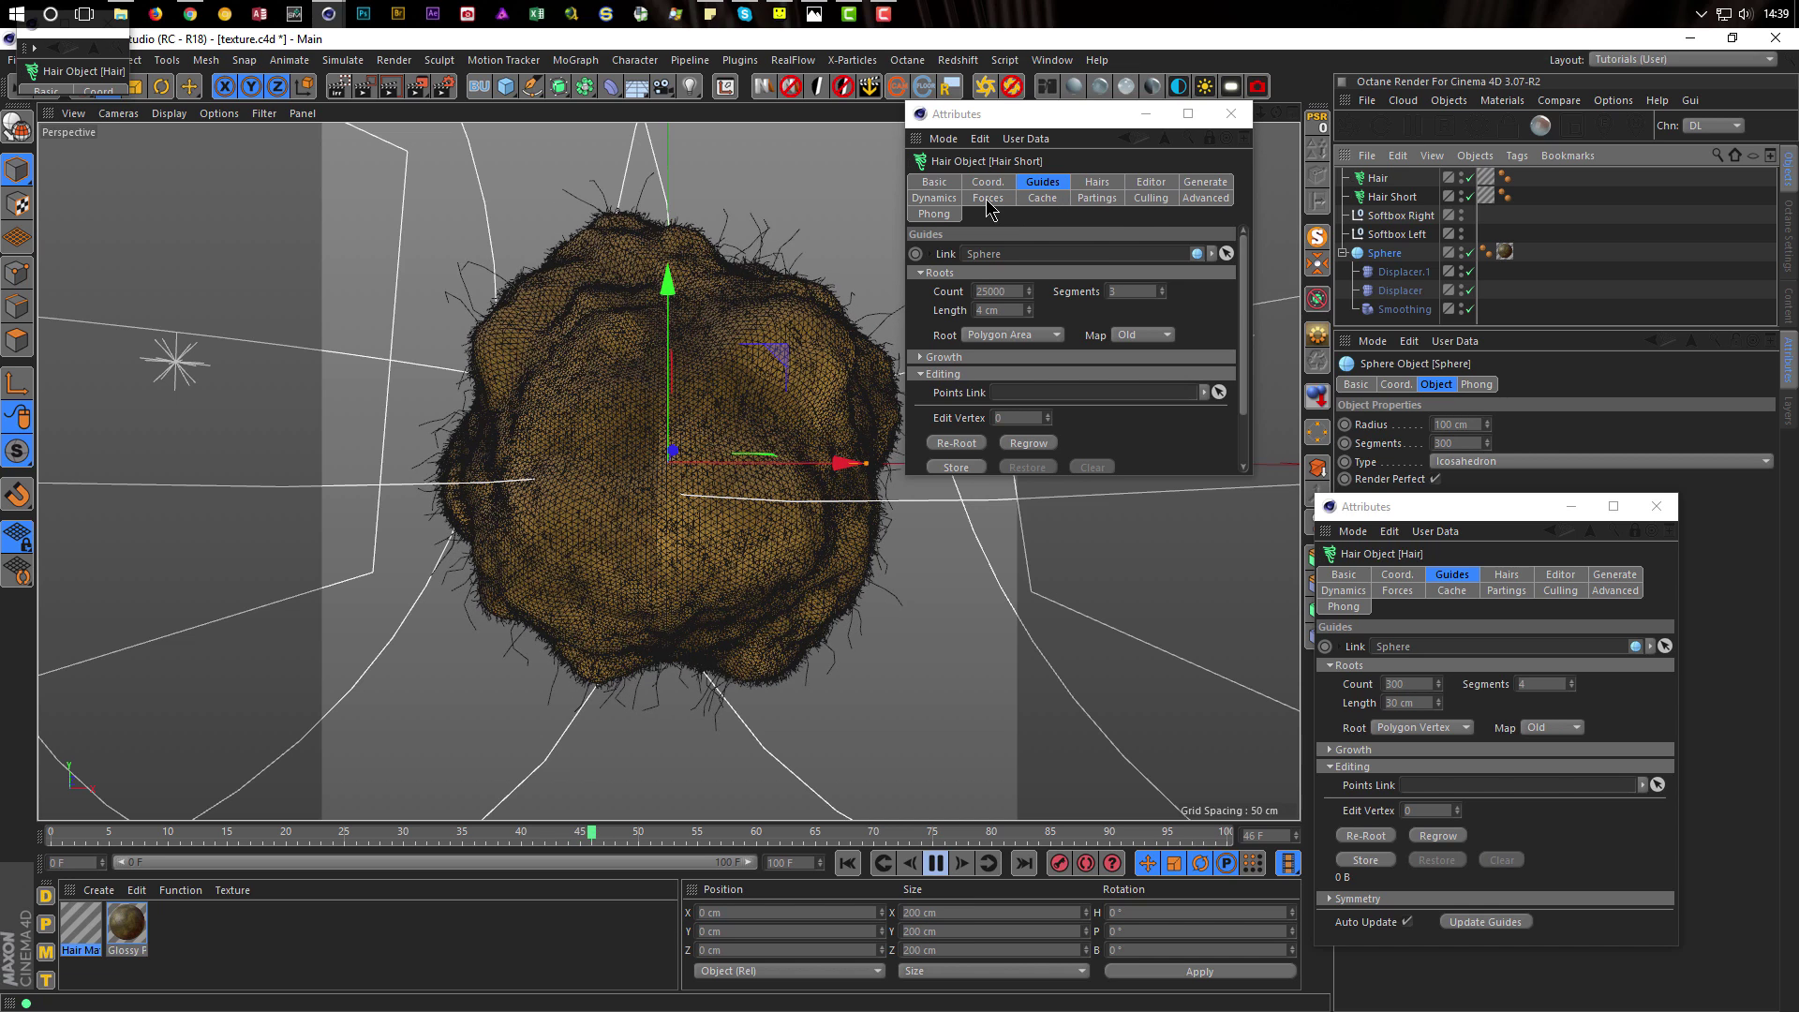
Show the dynamics settings of Hair and Hair Short in their floating windows and disable dynamics on both
{"action": "left_click", "coordinate": [942, 198]}
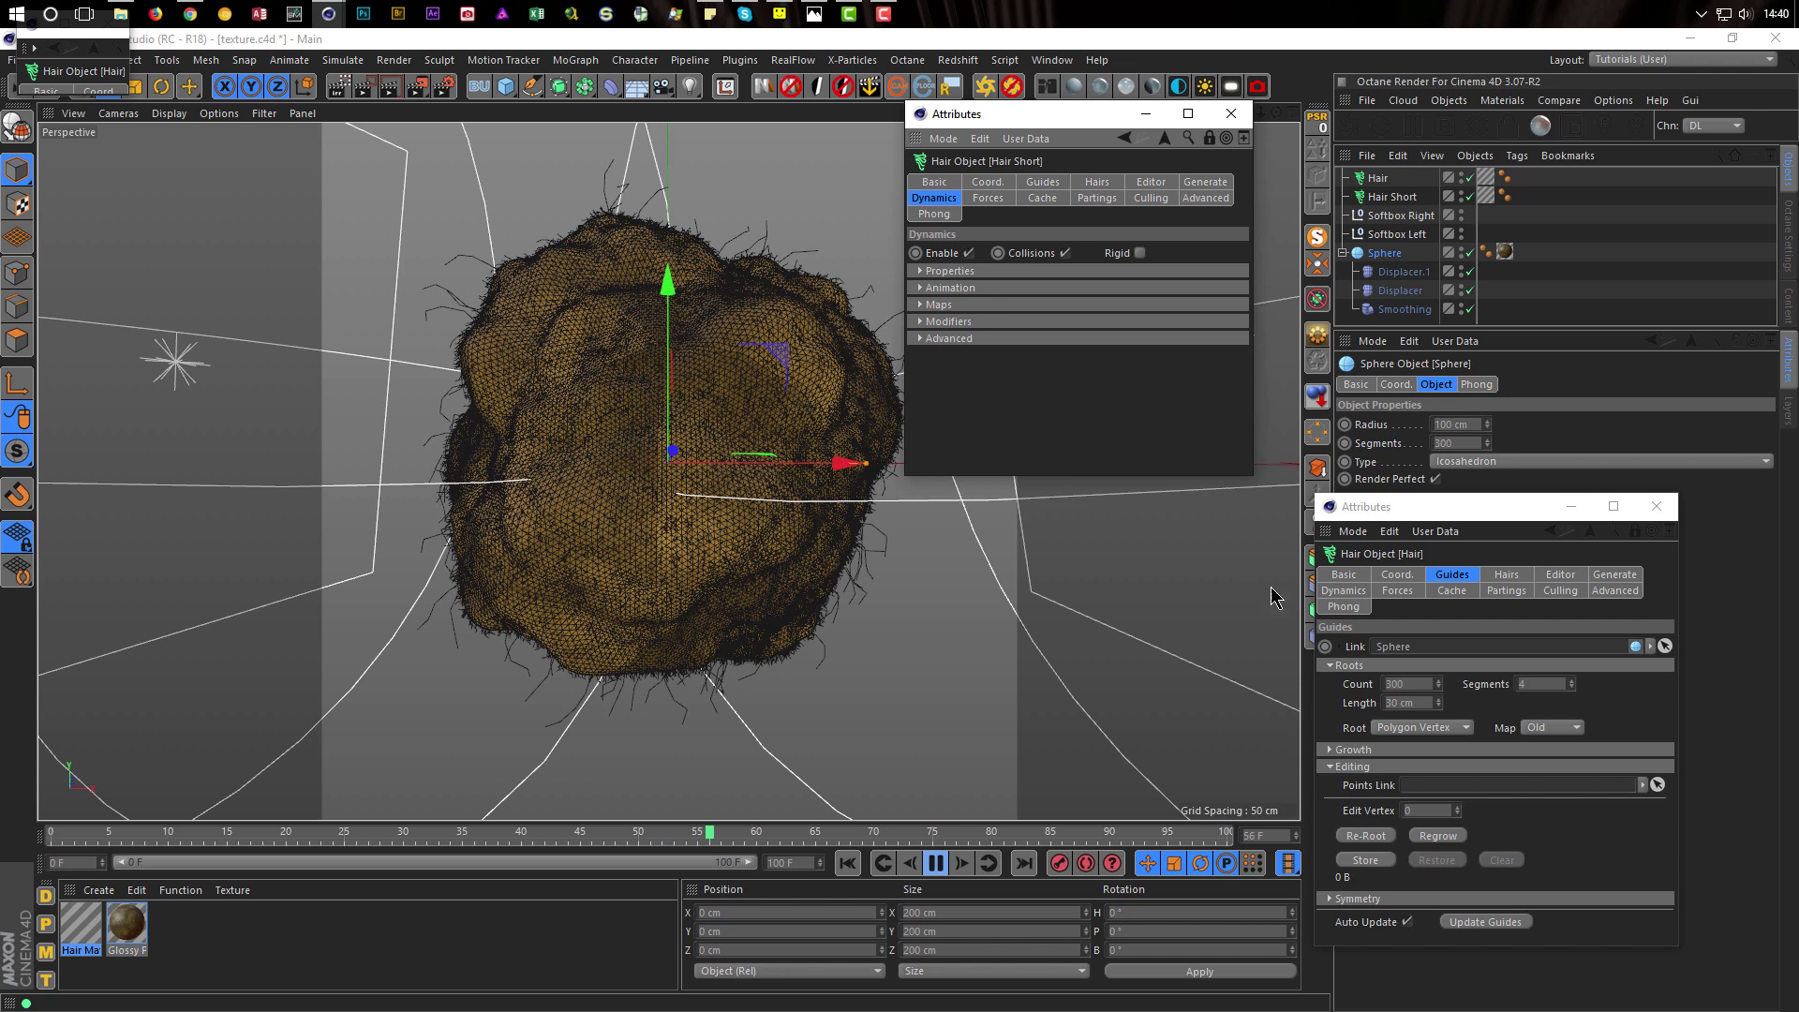
{"action": "left_click", "coordinate": [1344, 591]}
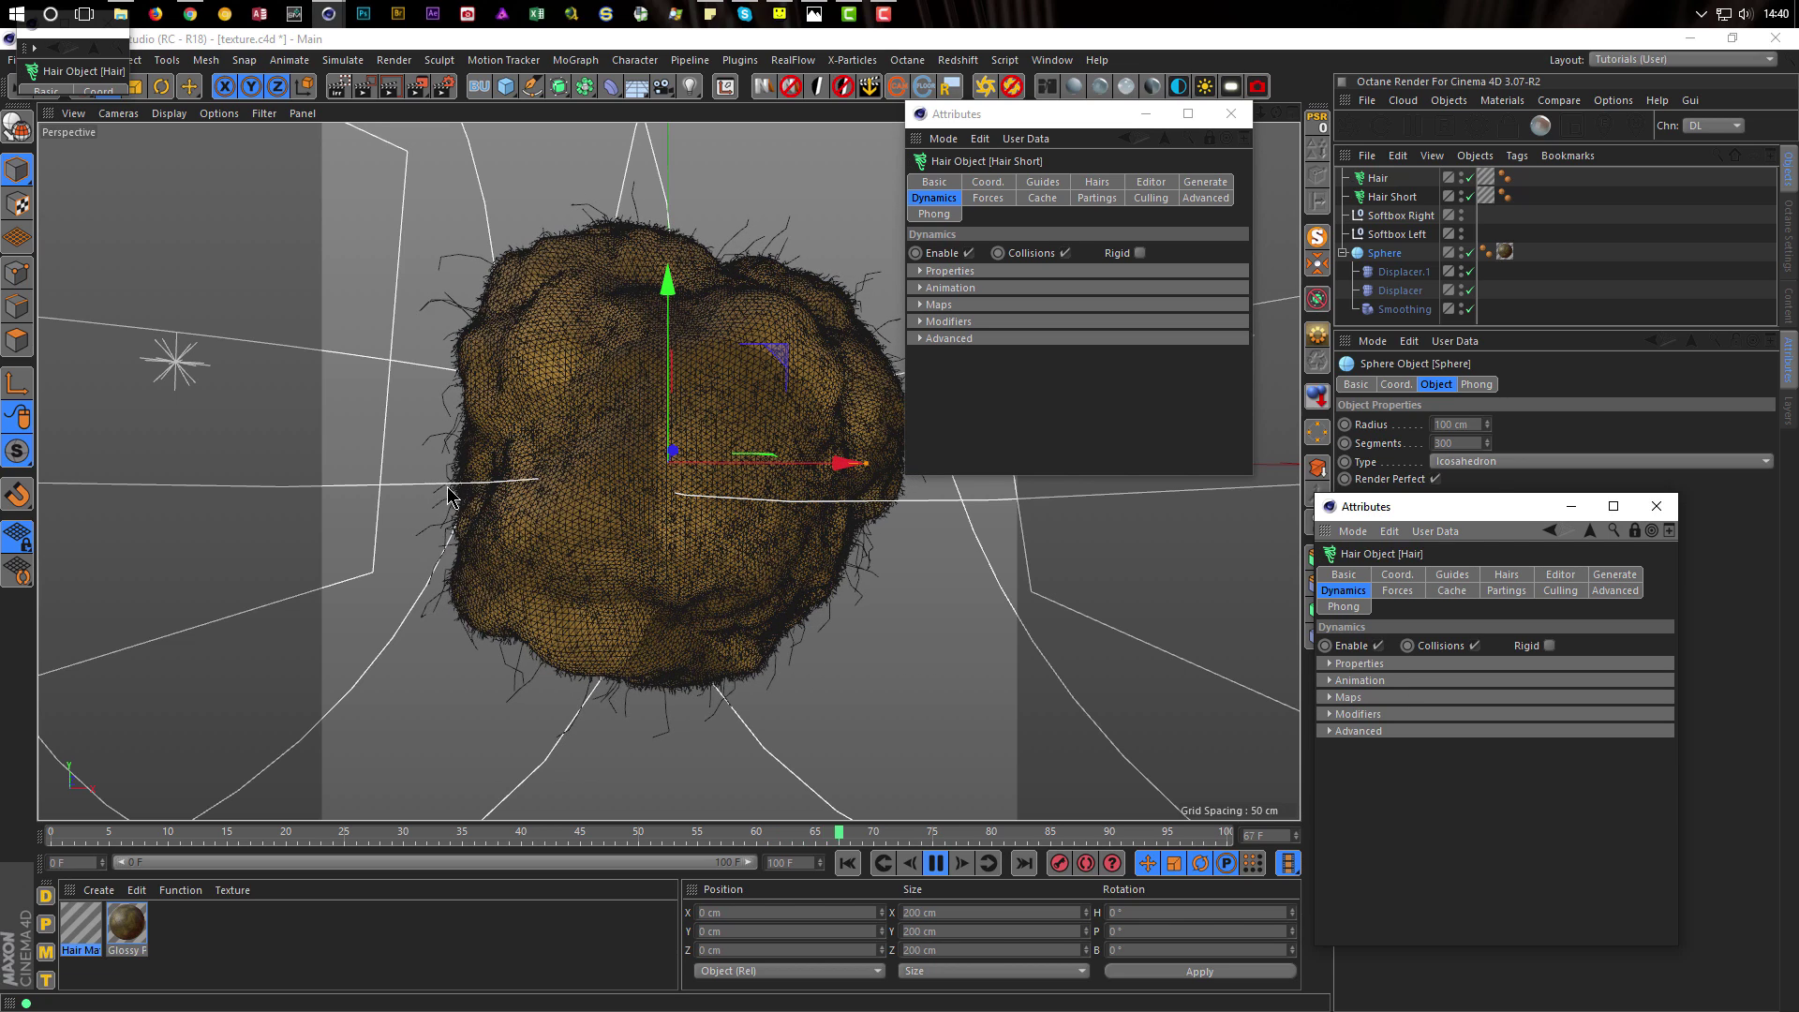
{"action": "left_click", "coordinate": [492, 640]}
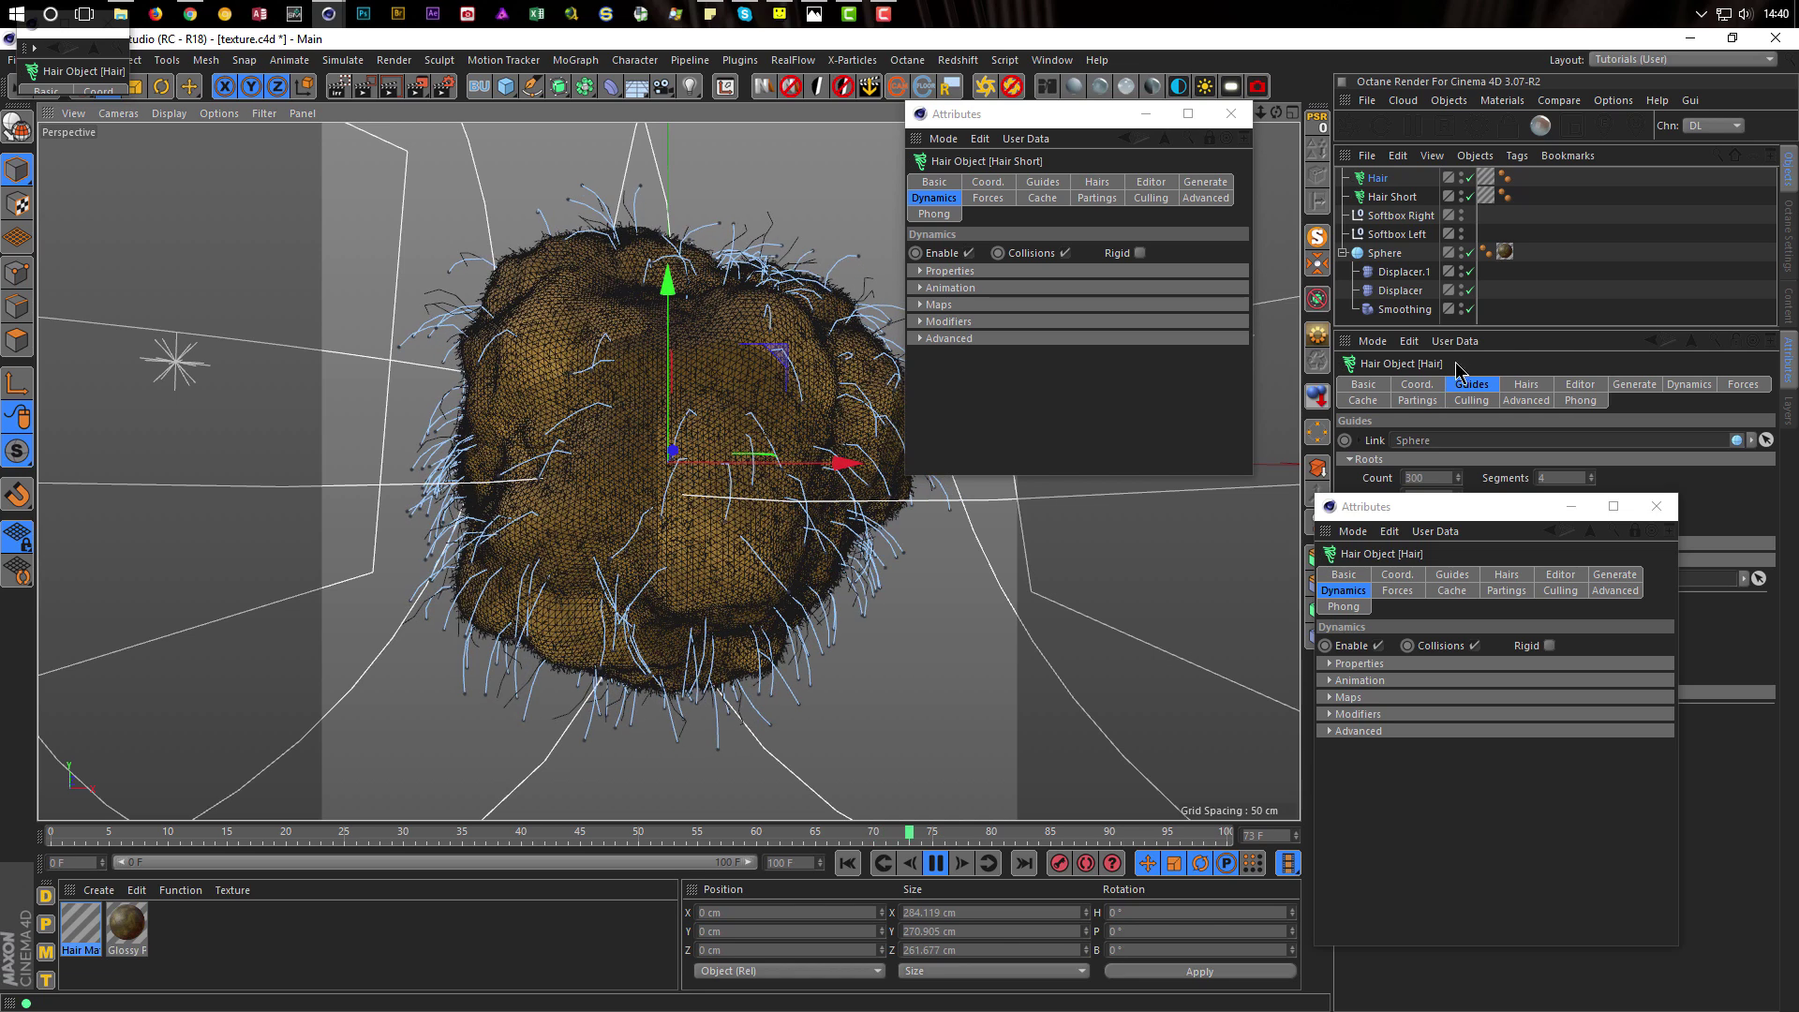
{"action": "left_click", "coordinate": [1403, 323]}
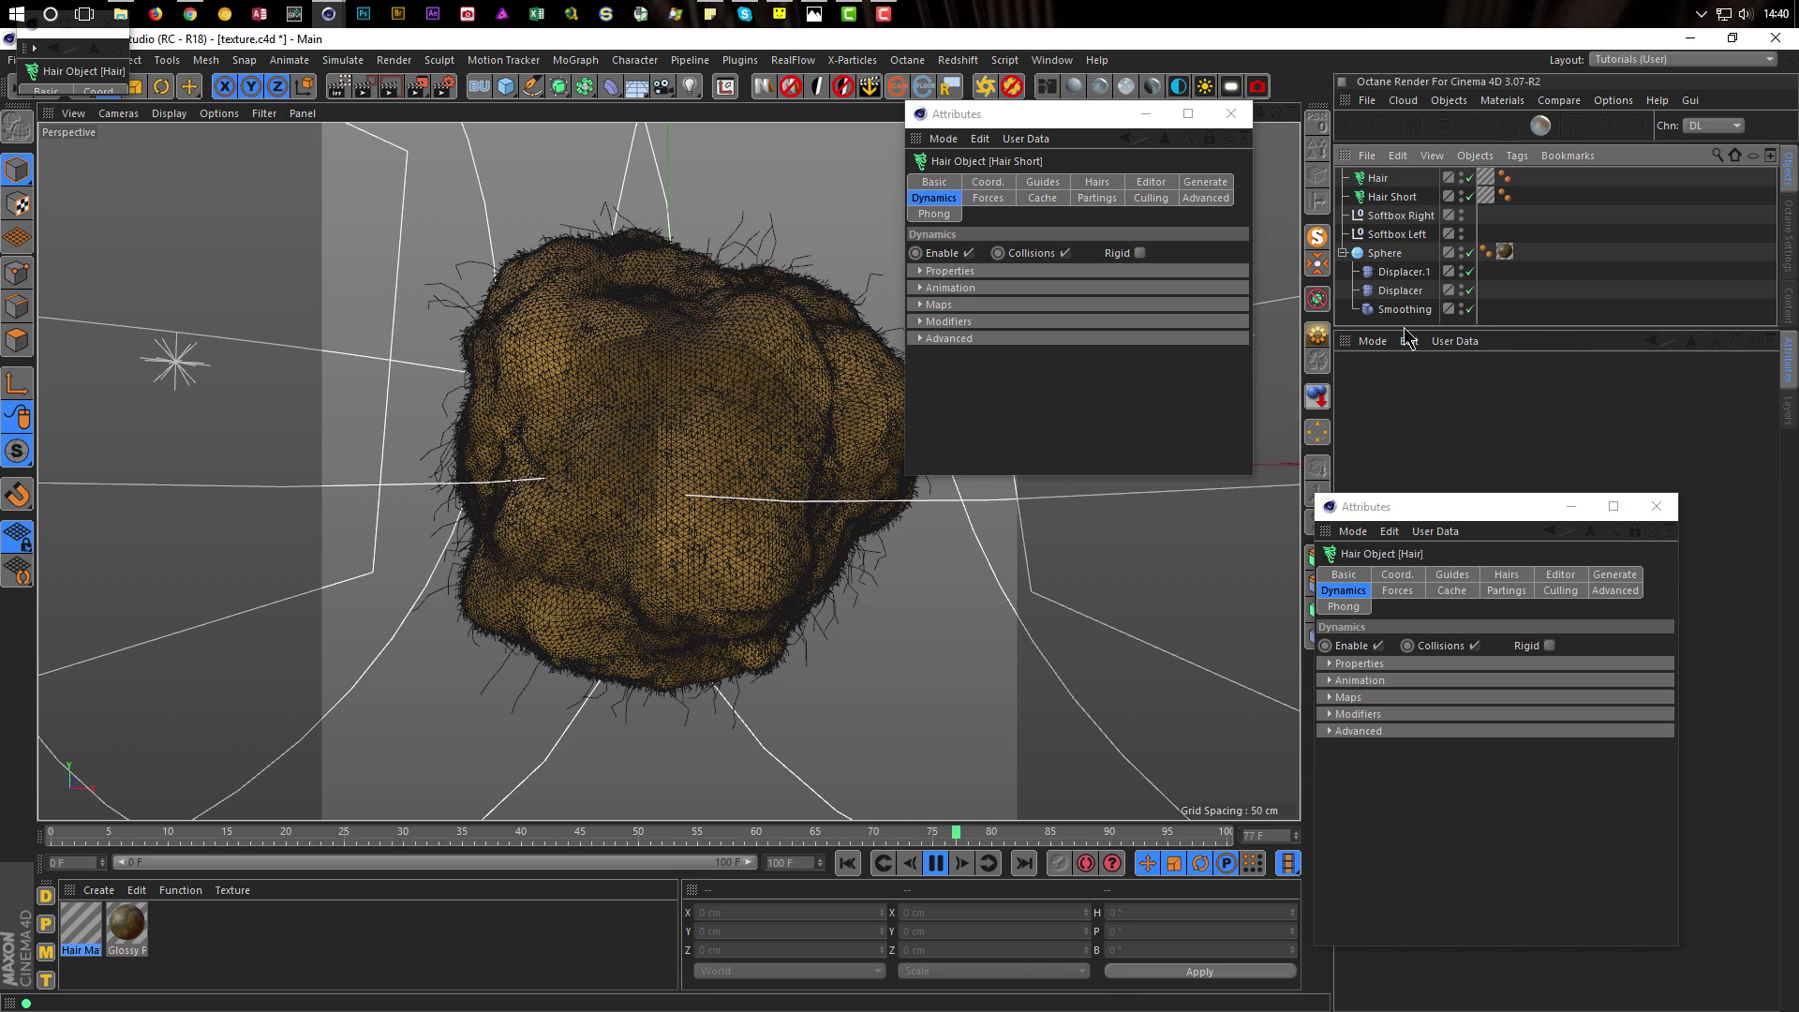
{"action": "left_click", "coordinate": [1378, 646]}
{"action": "left_click", "coordinate": [970, 253]}
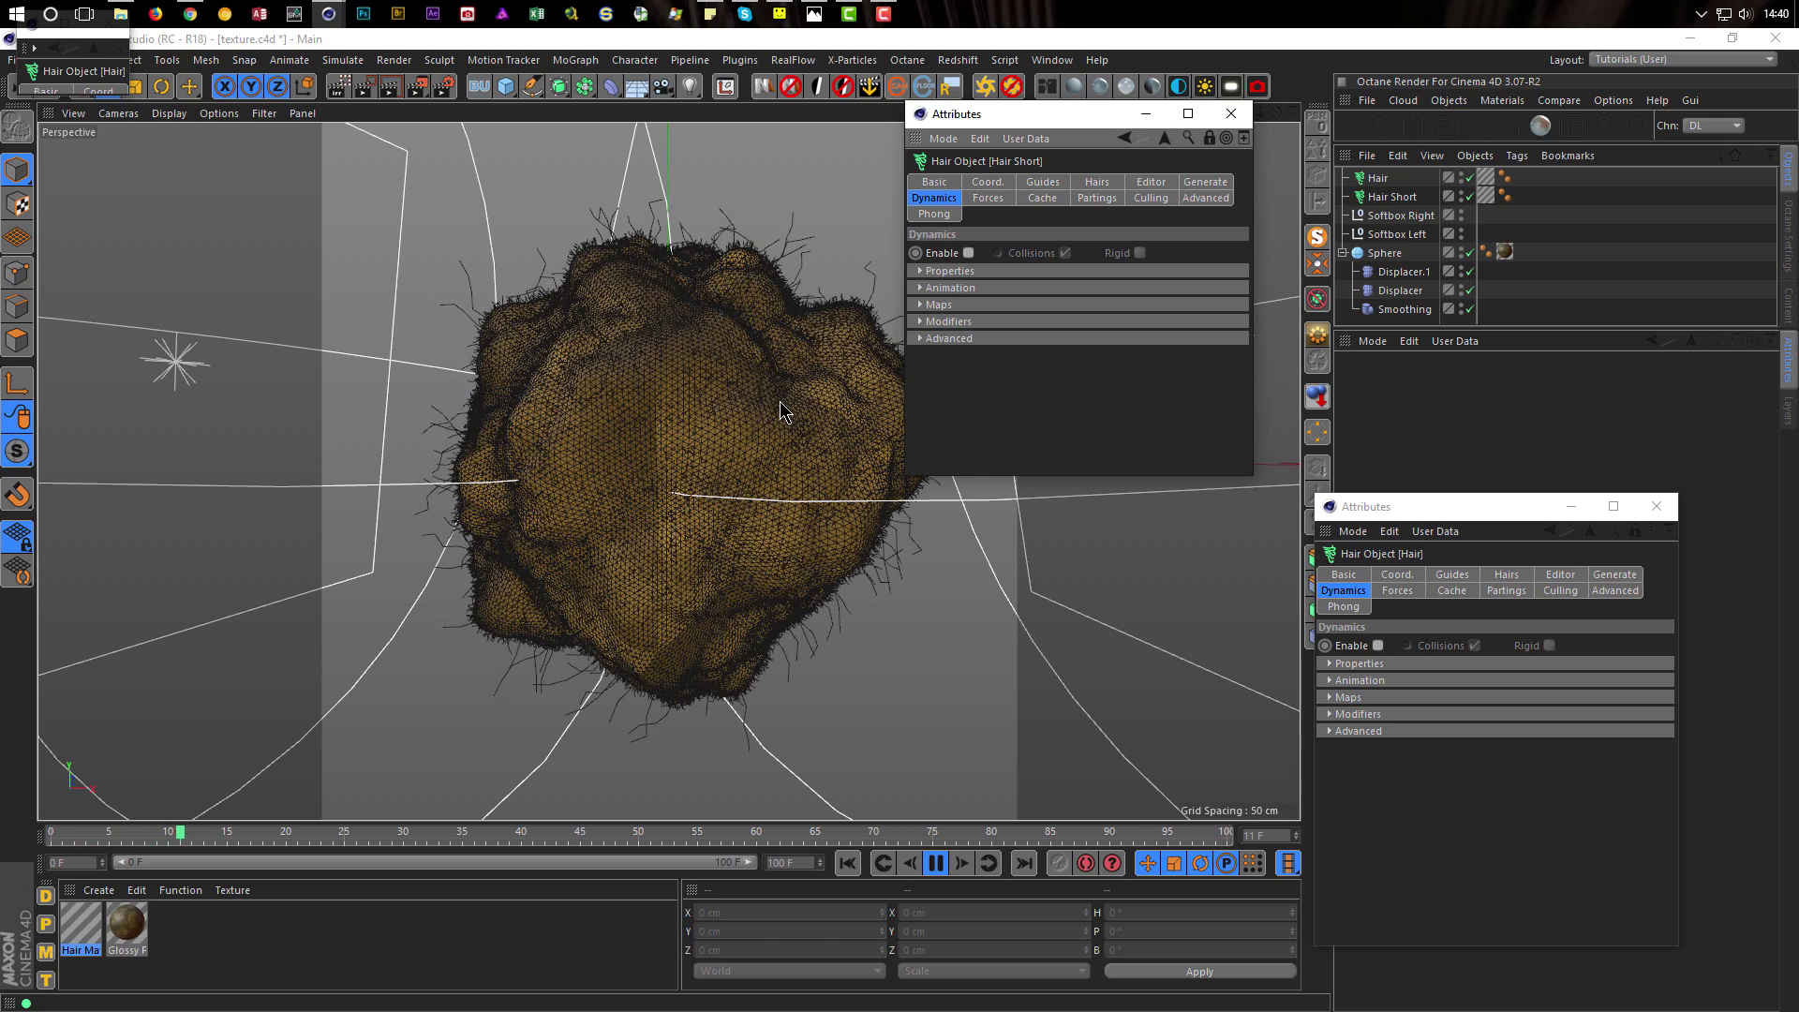
Enable dynamics with the Rigid option on both Hair and Hair Short, and expand their dynamics properties
{"action": "left_click", "coordinate": [968, 253]}
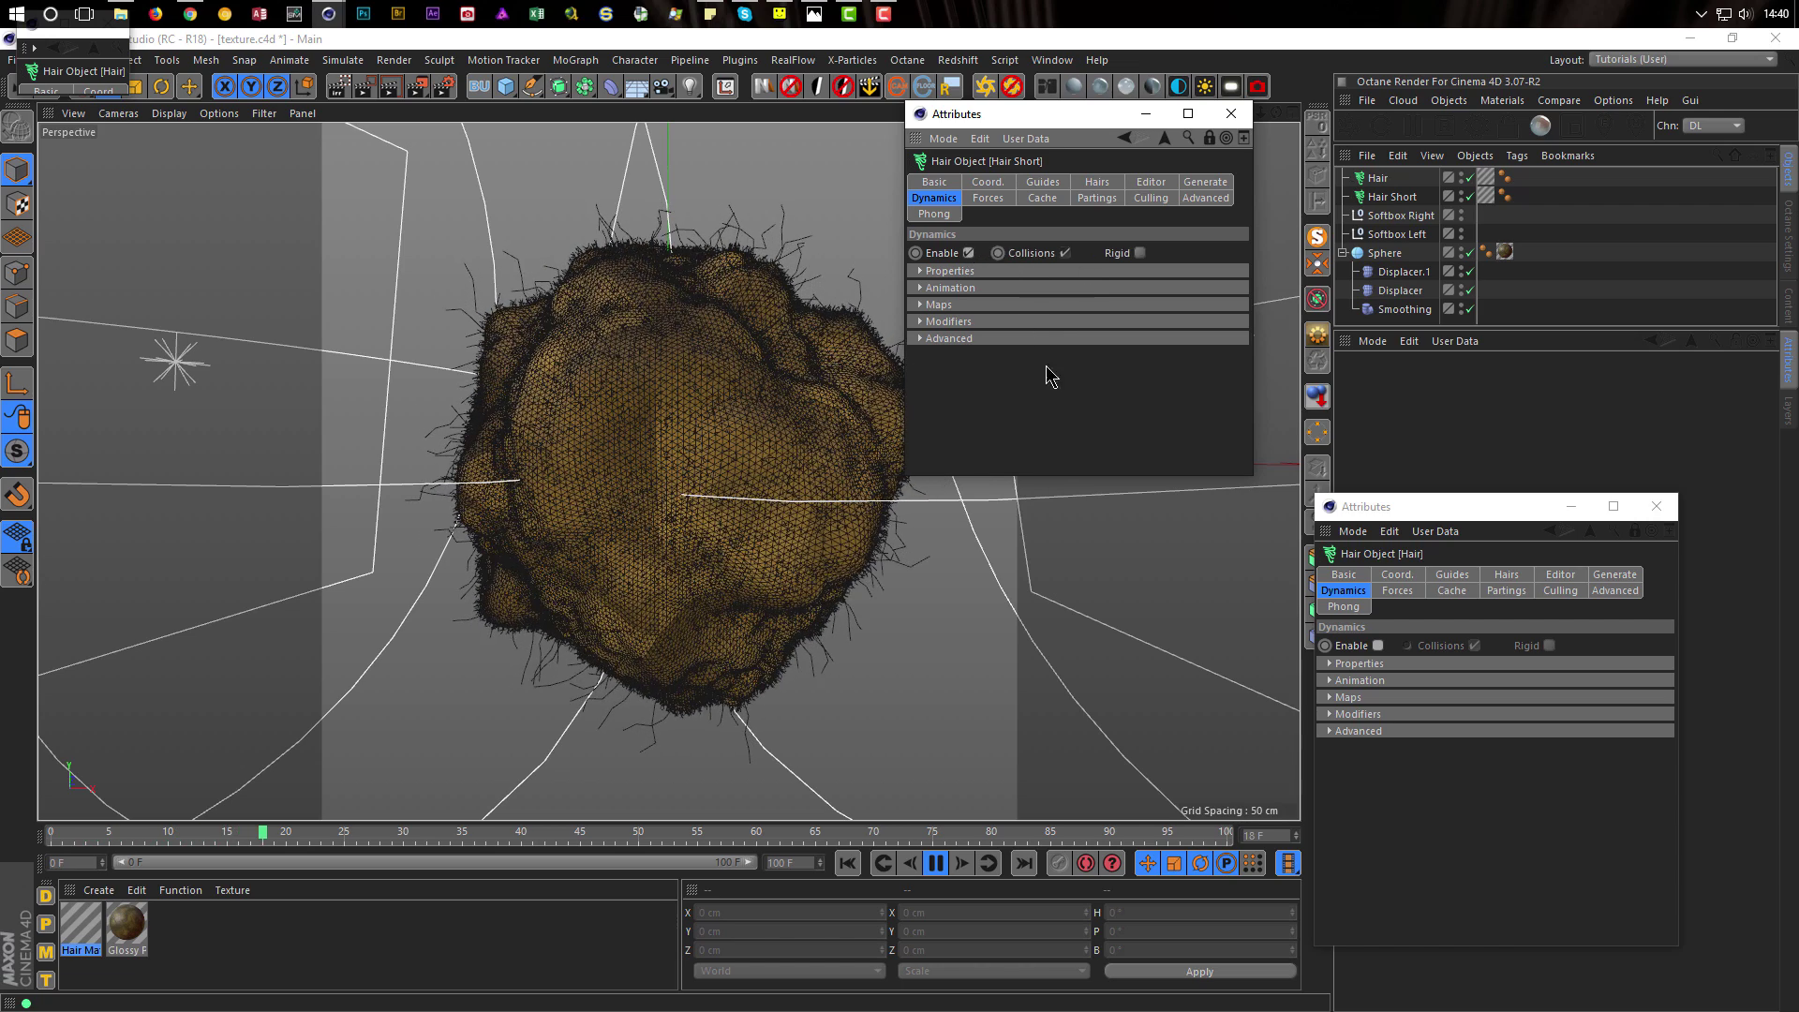
{"action": "left_click", "coordinate": [1377, 646]}
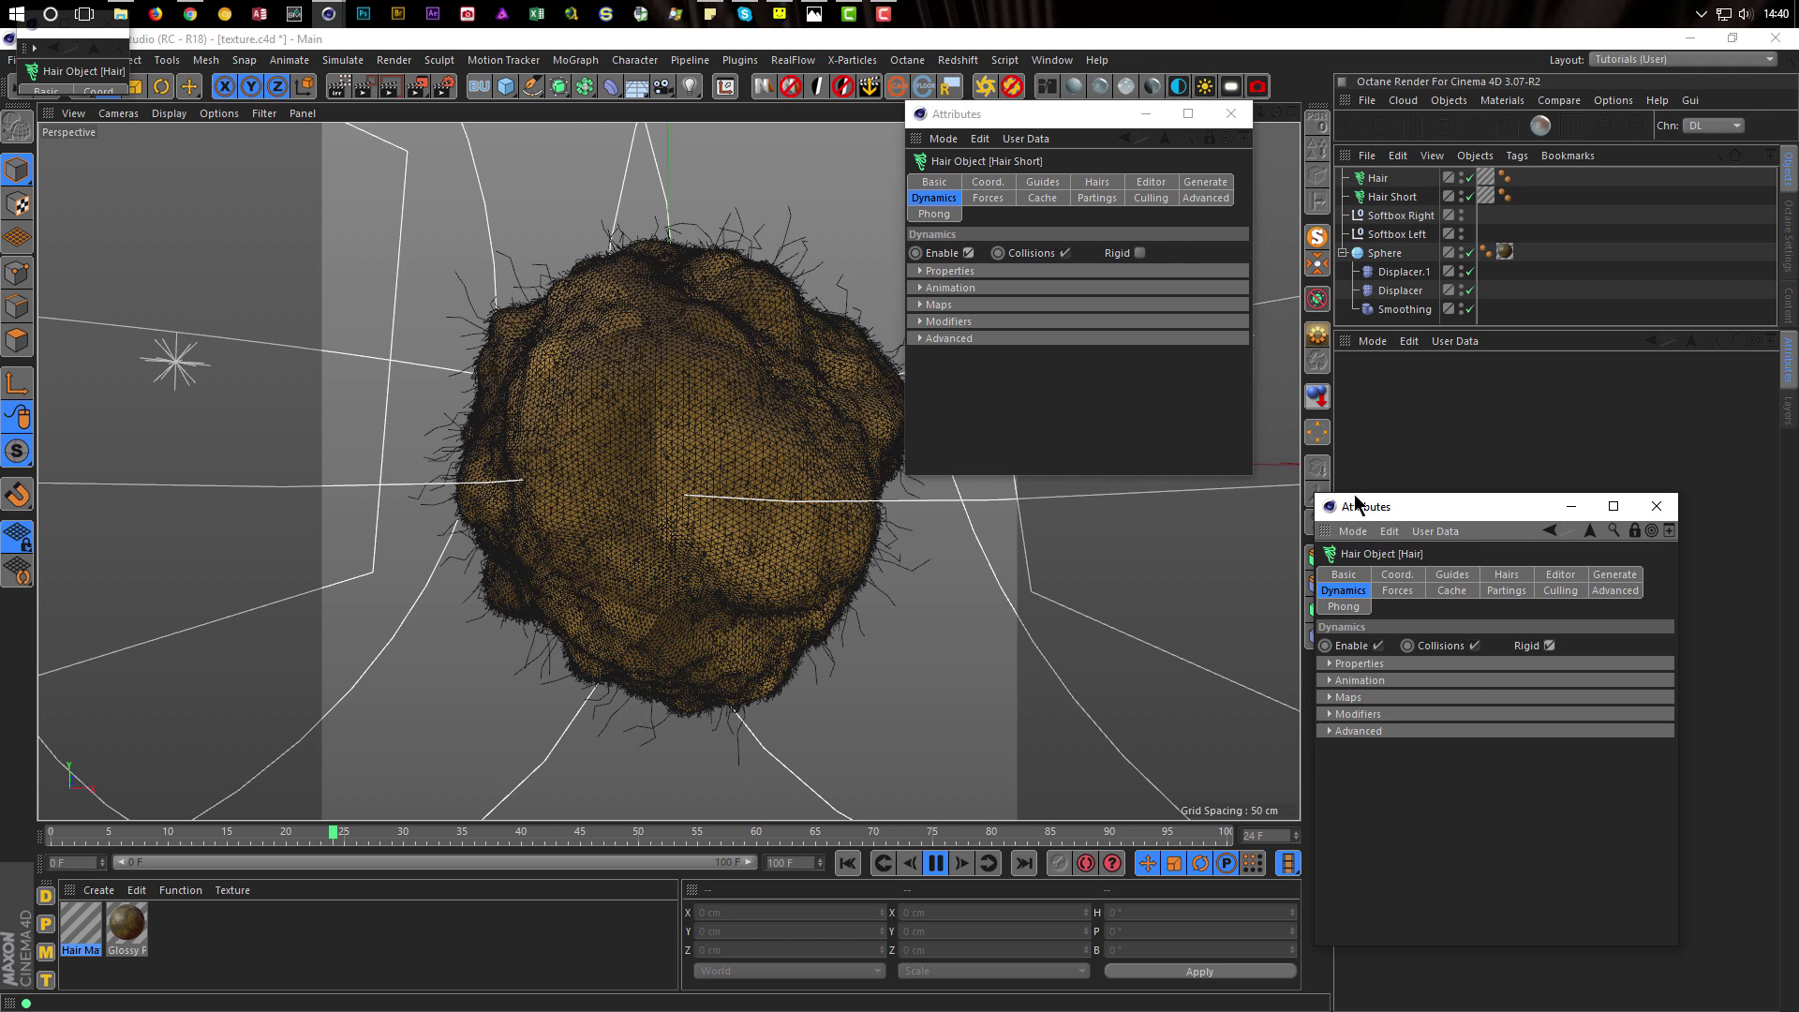
{"action": "left_click", "coordinate": [1141, 253]}
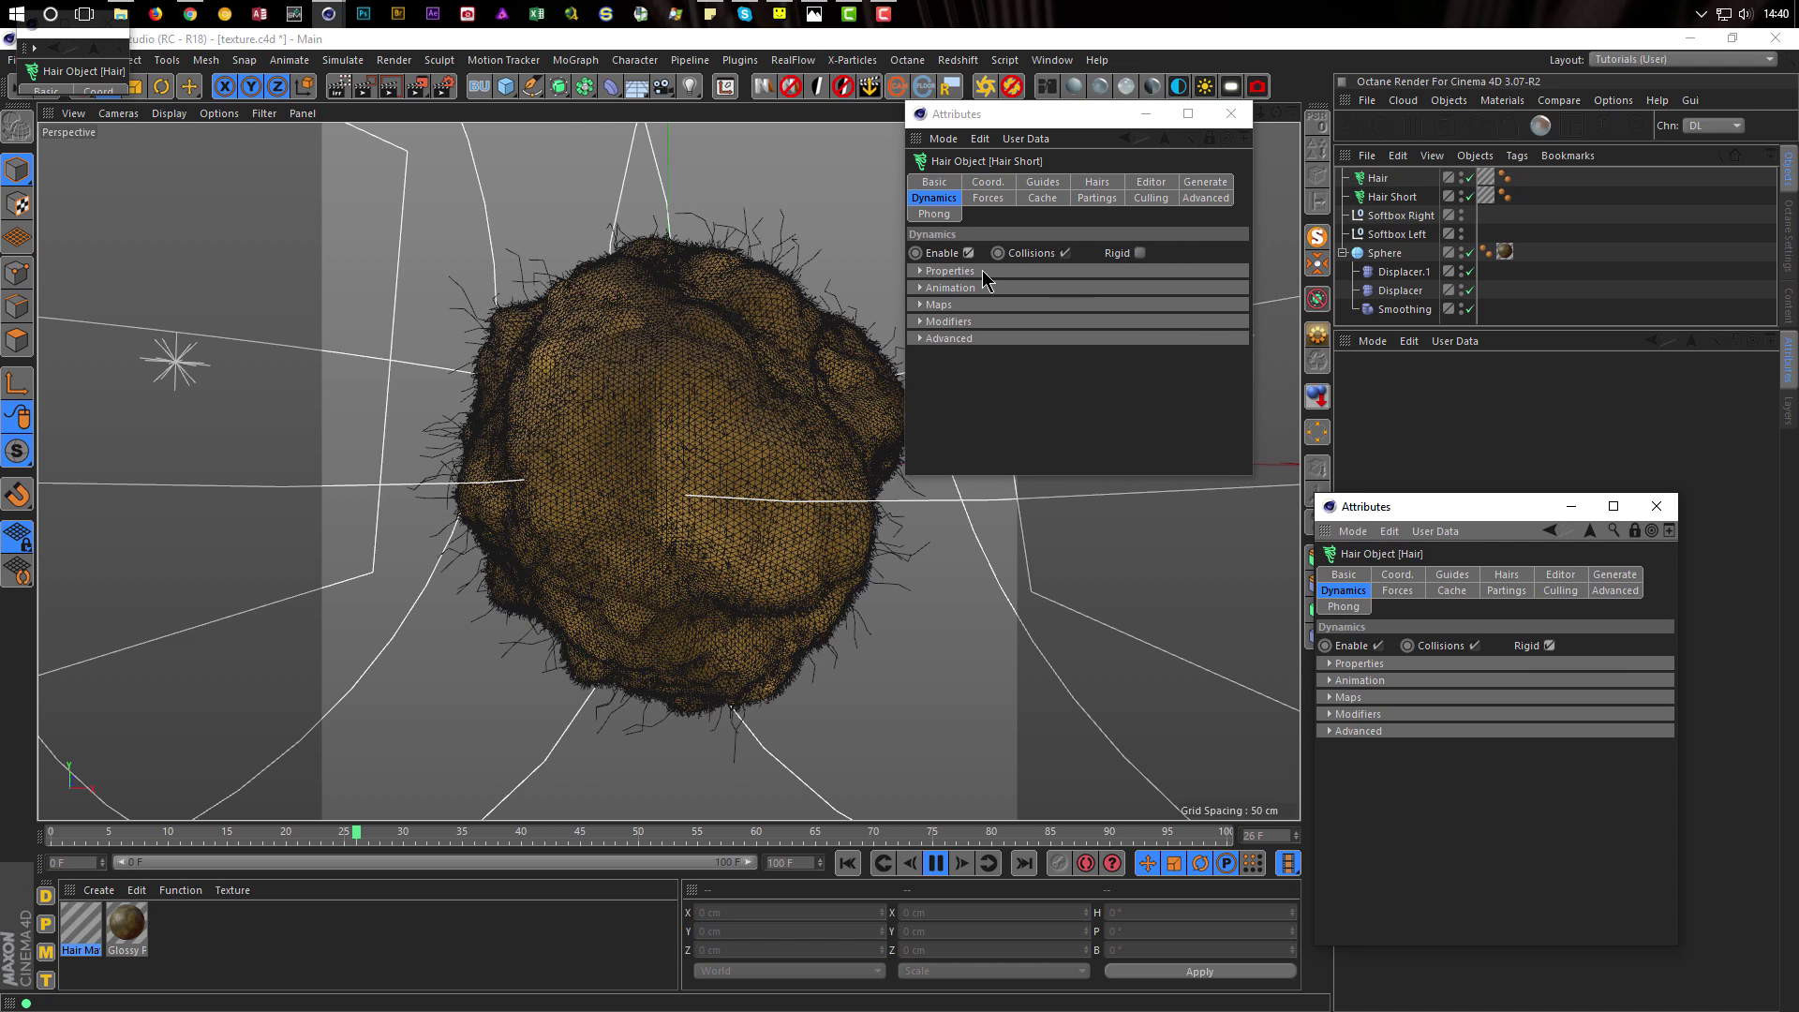
{"action": "left_click", "coordinate": [922, 272]}
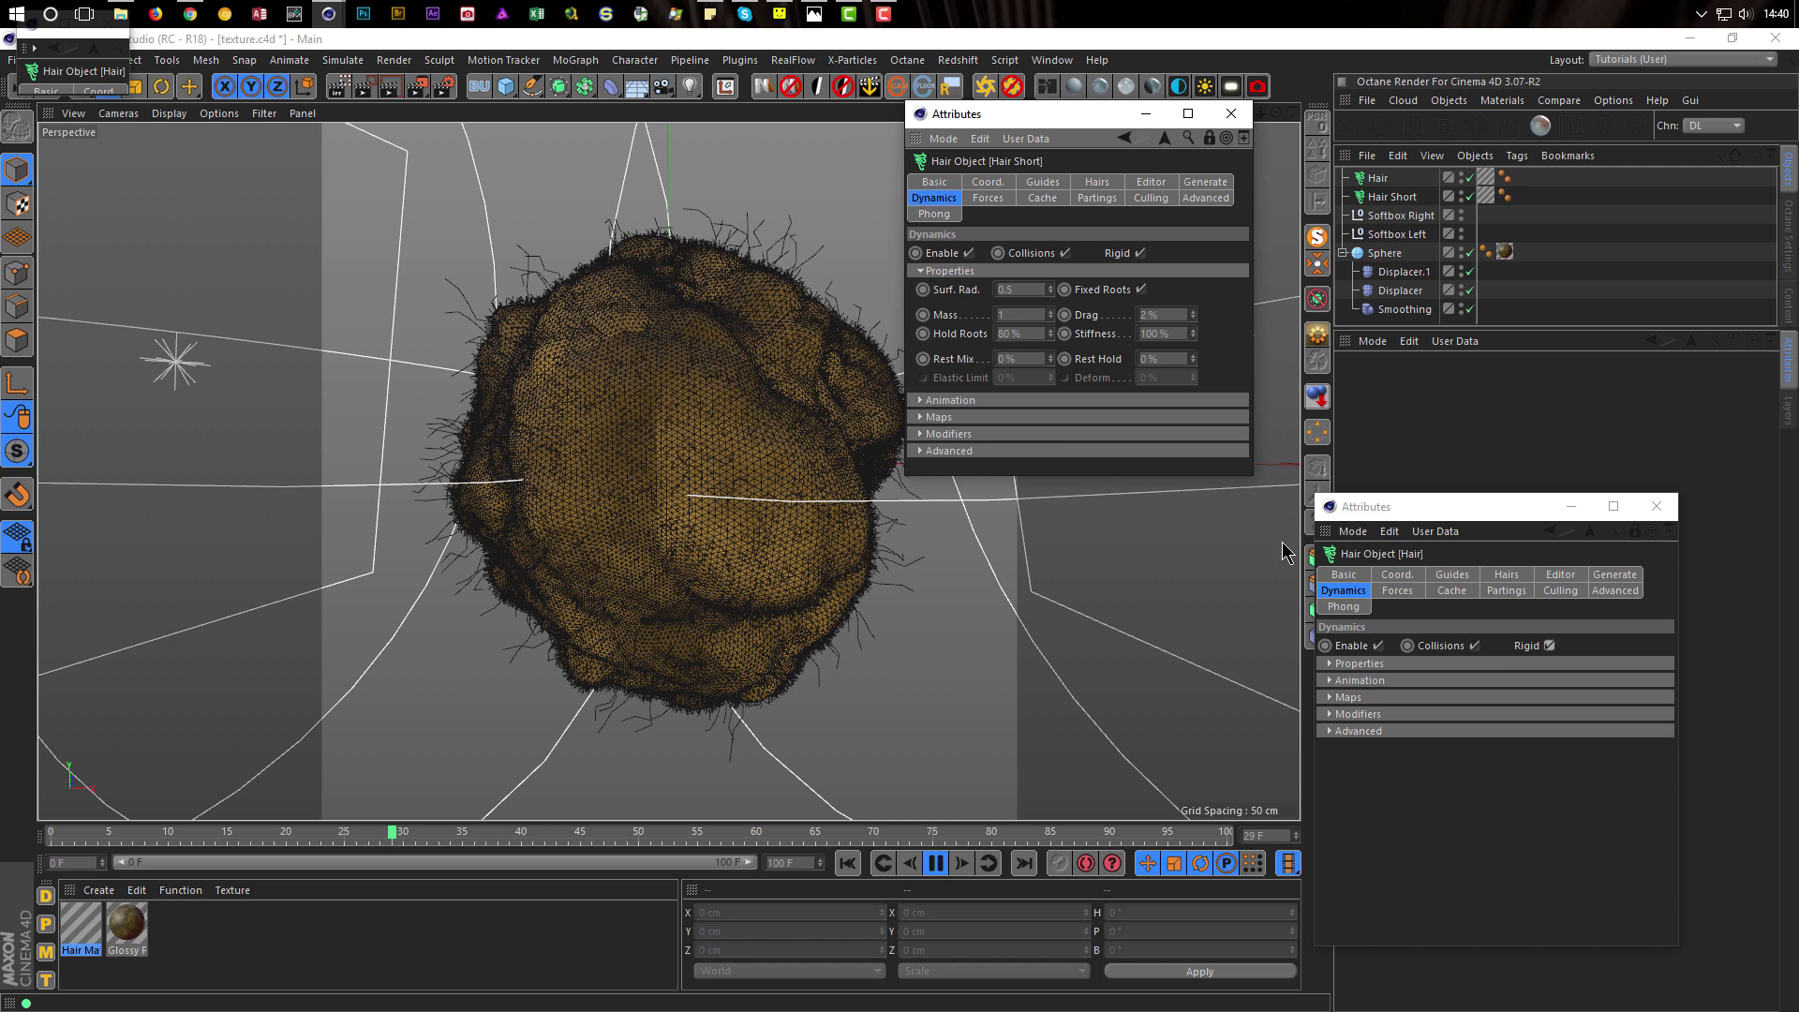
{"action": "left_click", "coordinate": [1331, 666]}
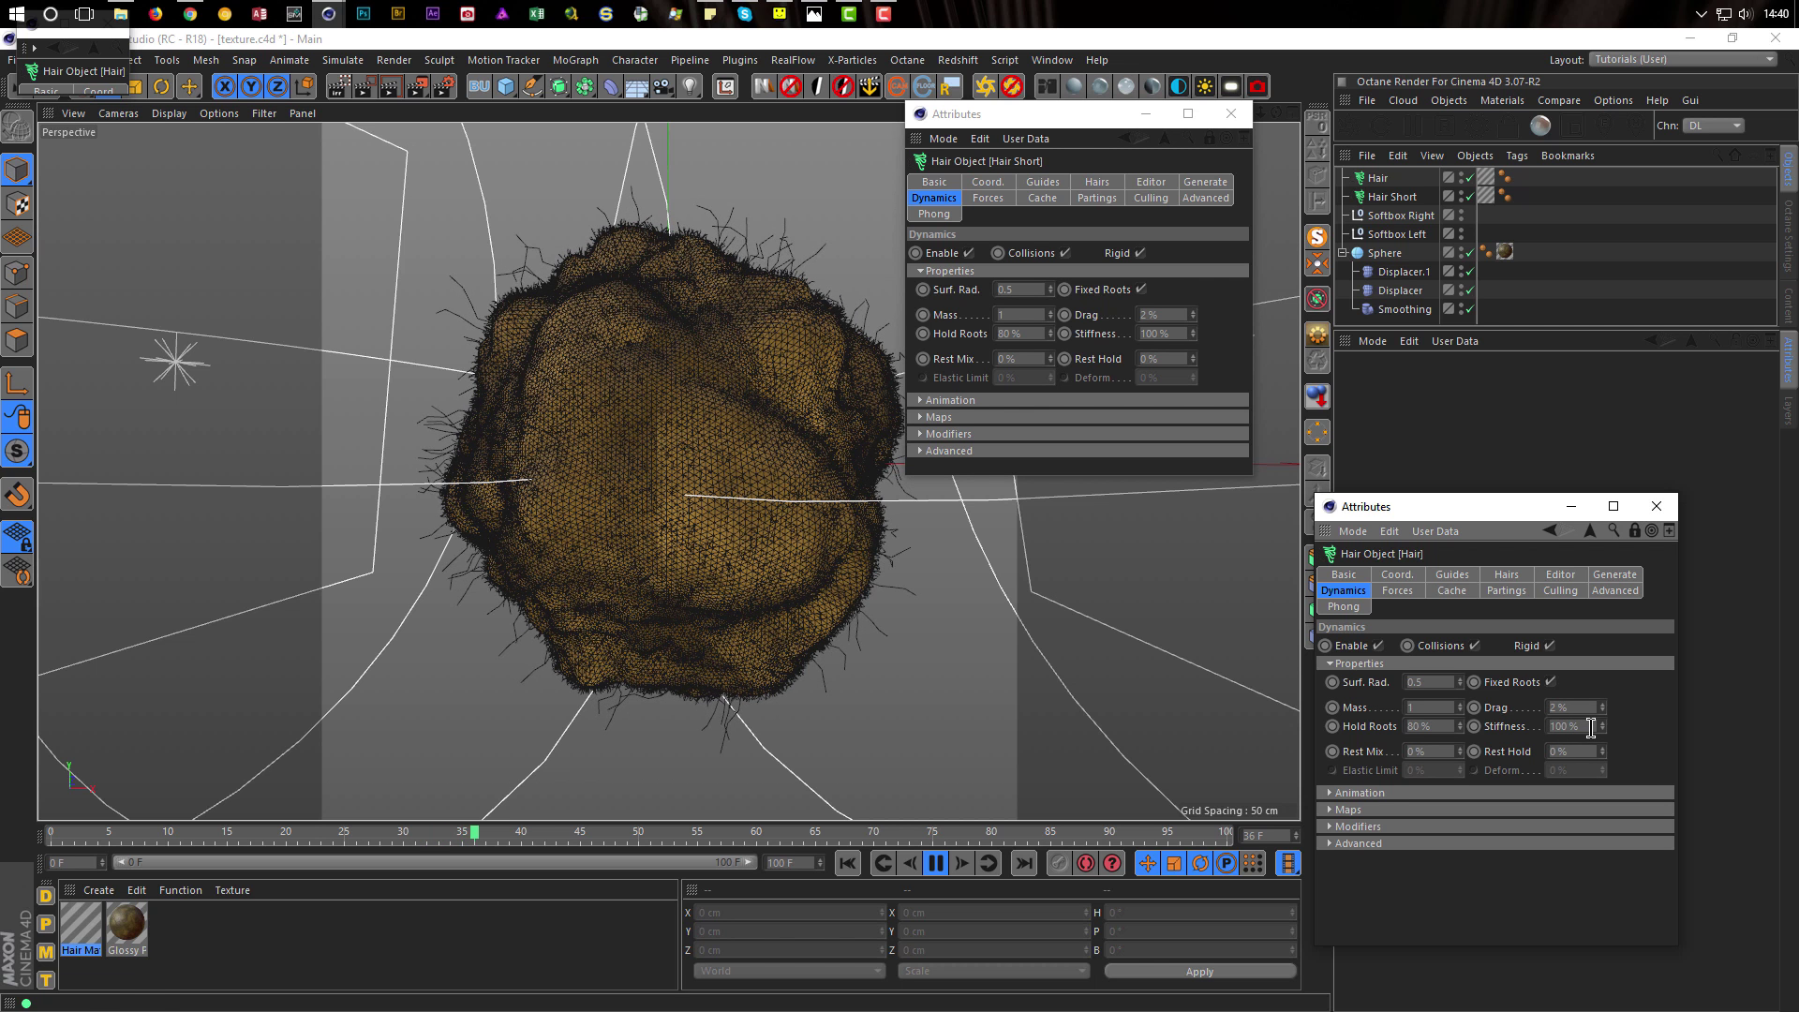
Turn off the Hair Short object in the scene and try a dynamics stiffness of 50% on it
{"action": "left_click", "coordinate": [1470, 197]}
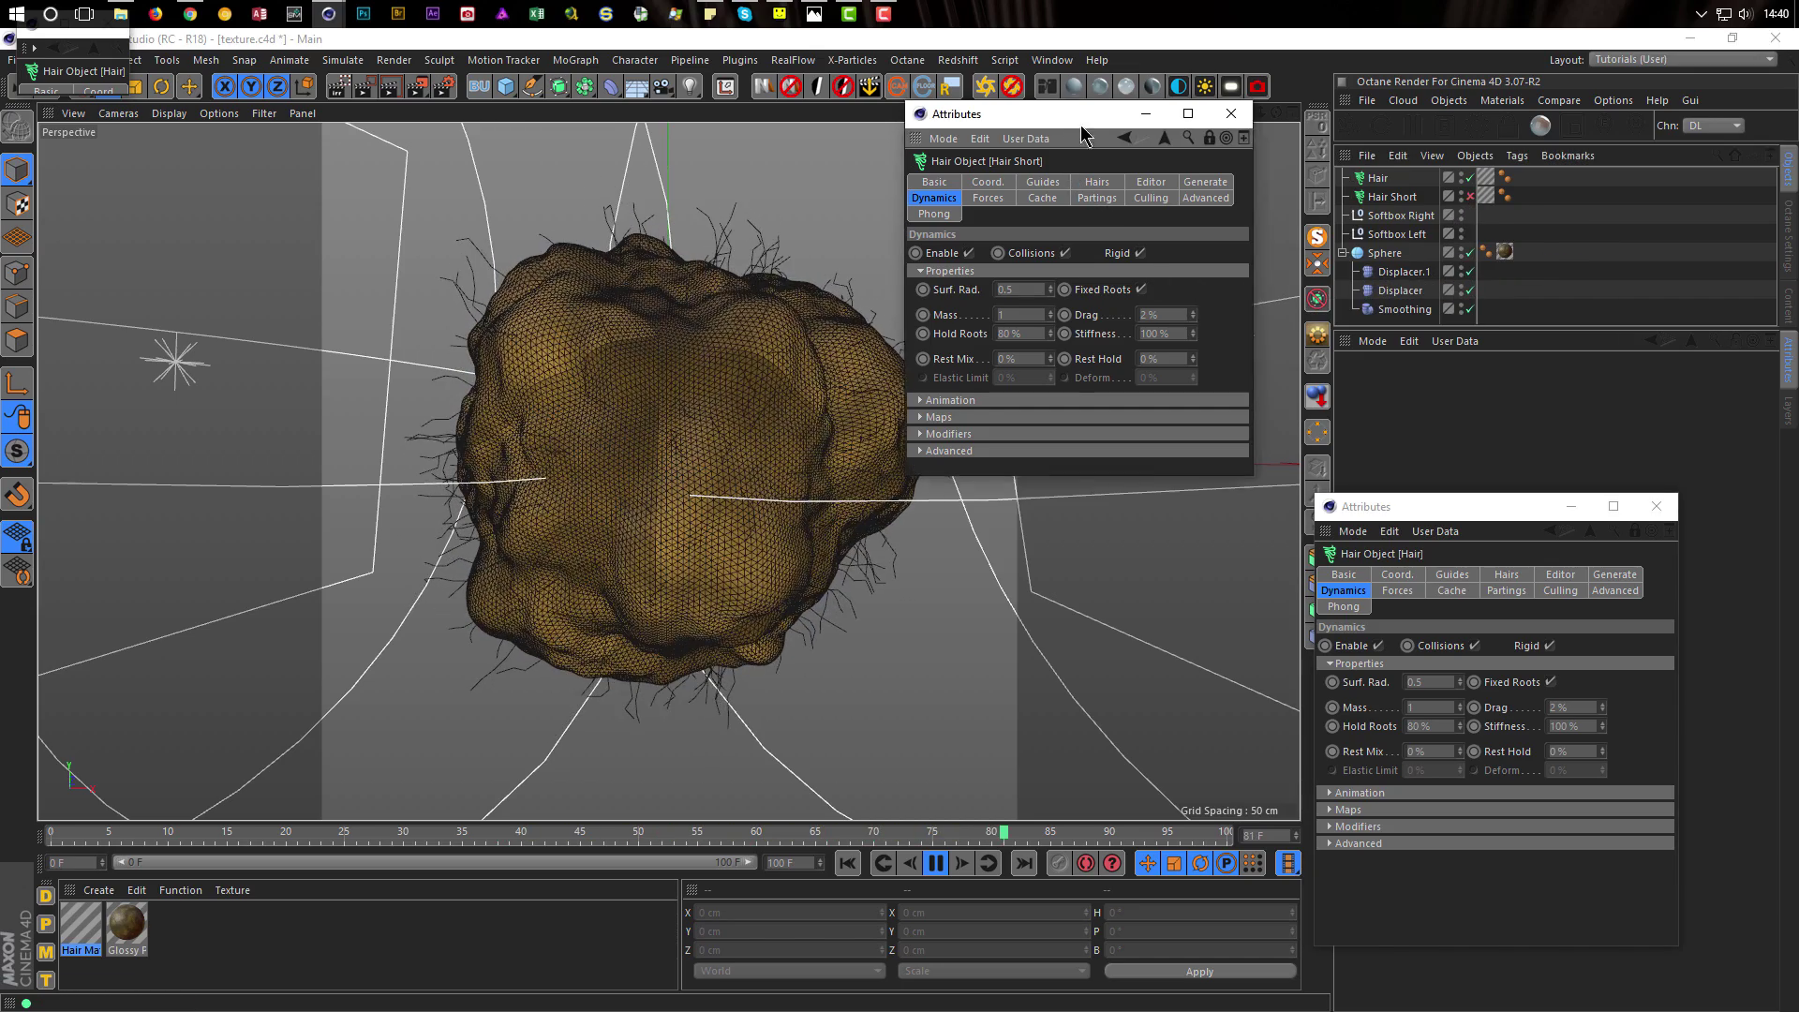
{"action": "left_click_drag", "start_coordinate": [1077, 114], "coordinate": [1129, 129]}
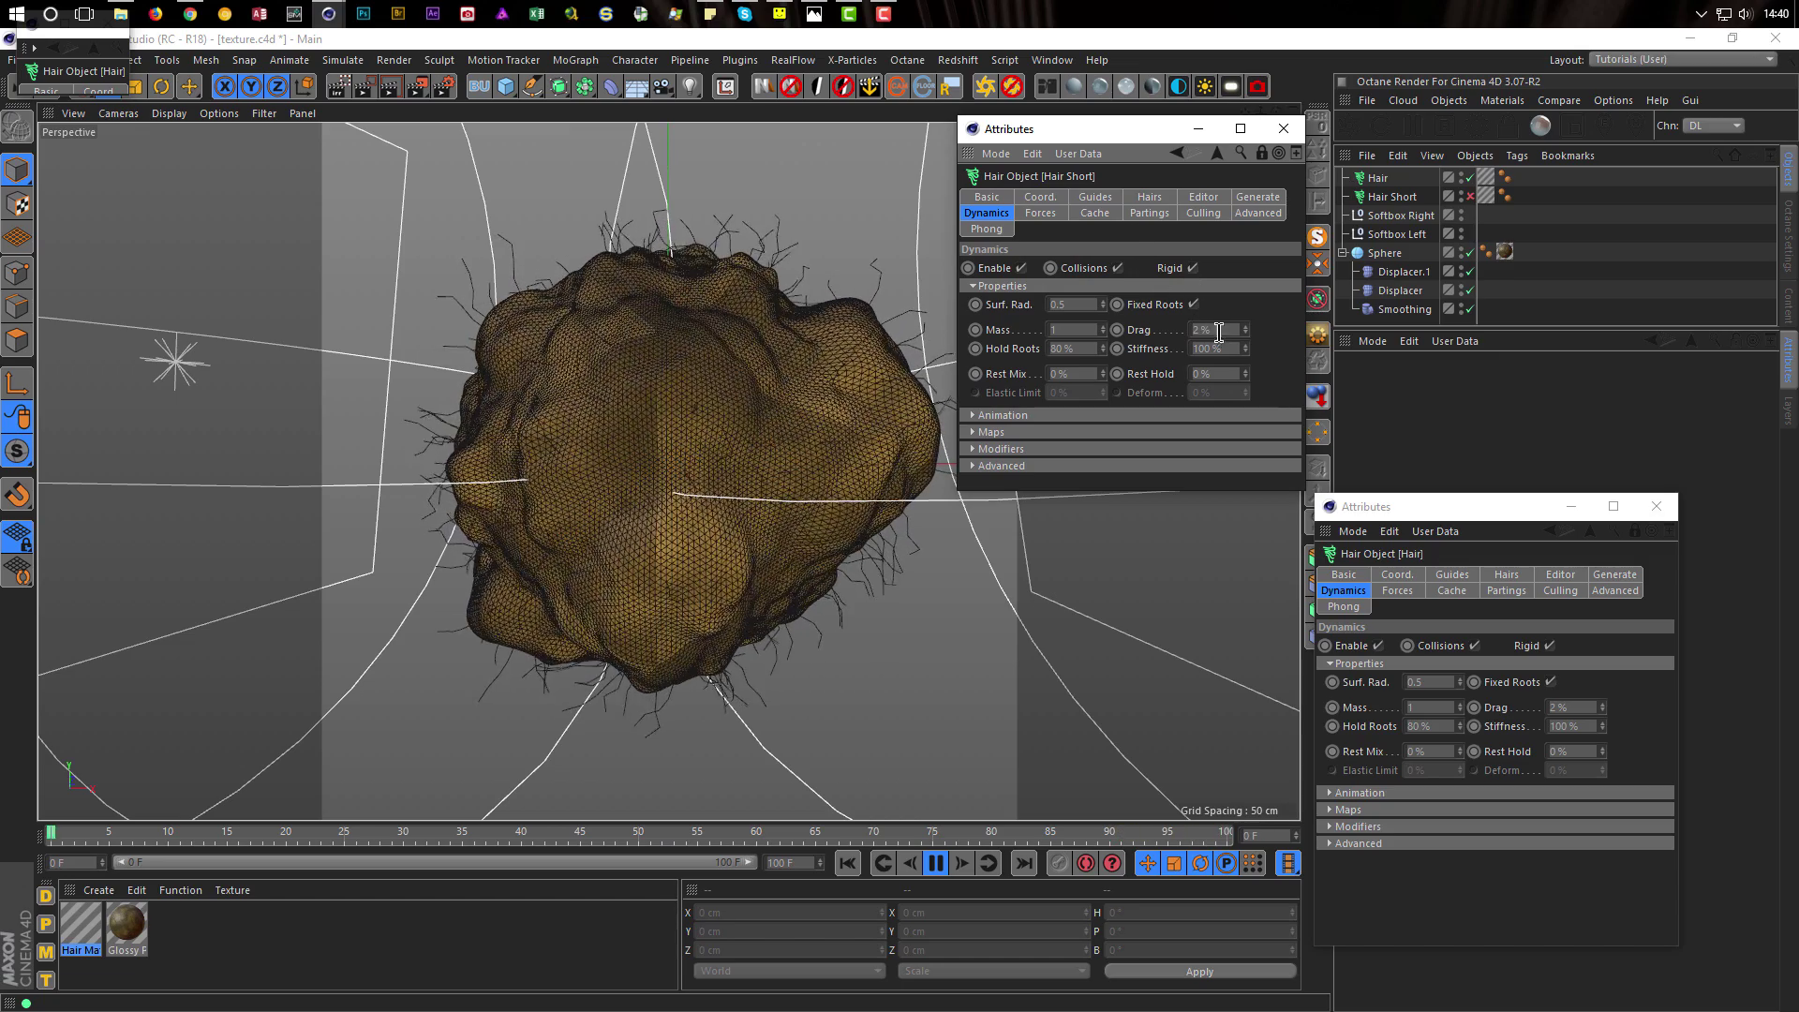
{"action": "left_click_drag", "start_coordinate": [1226, 348], "coordinate": [1155, 391]}
{"action": "type", "text": "50"}
{"action": "key", "text": "Return"}
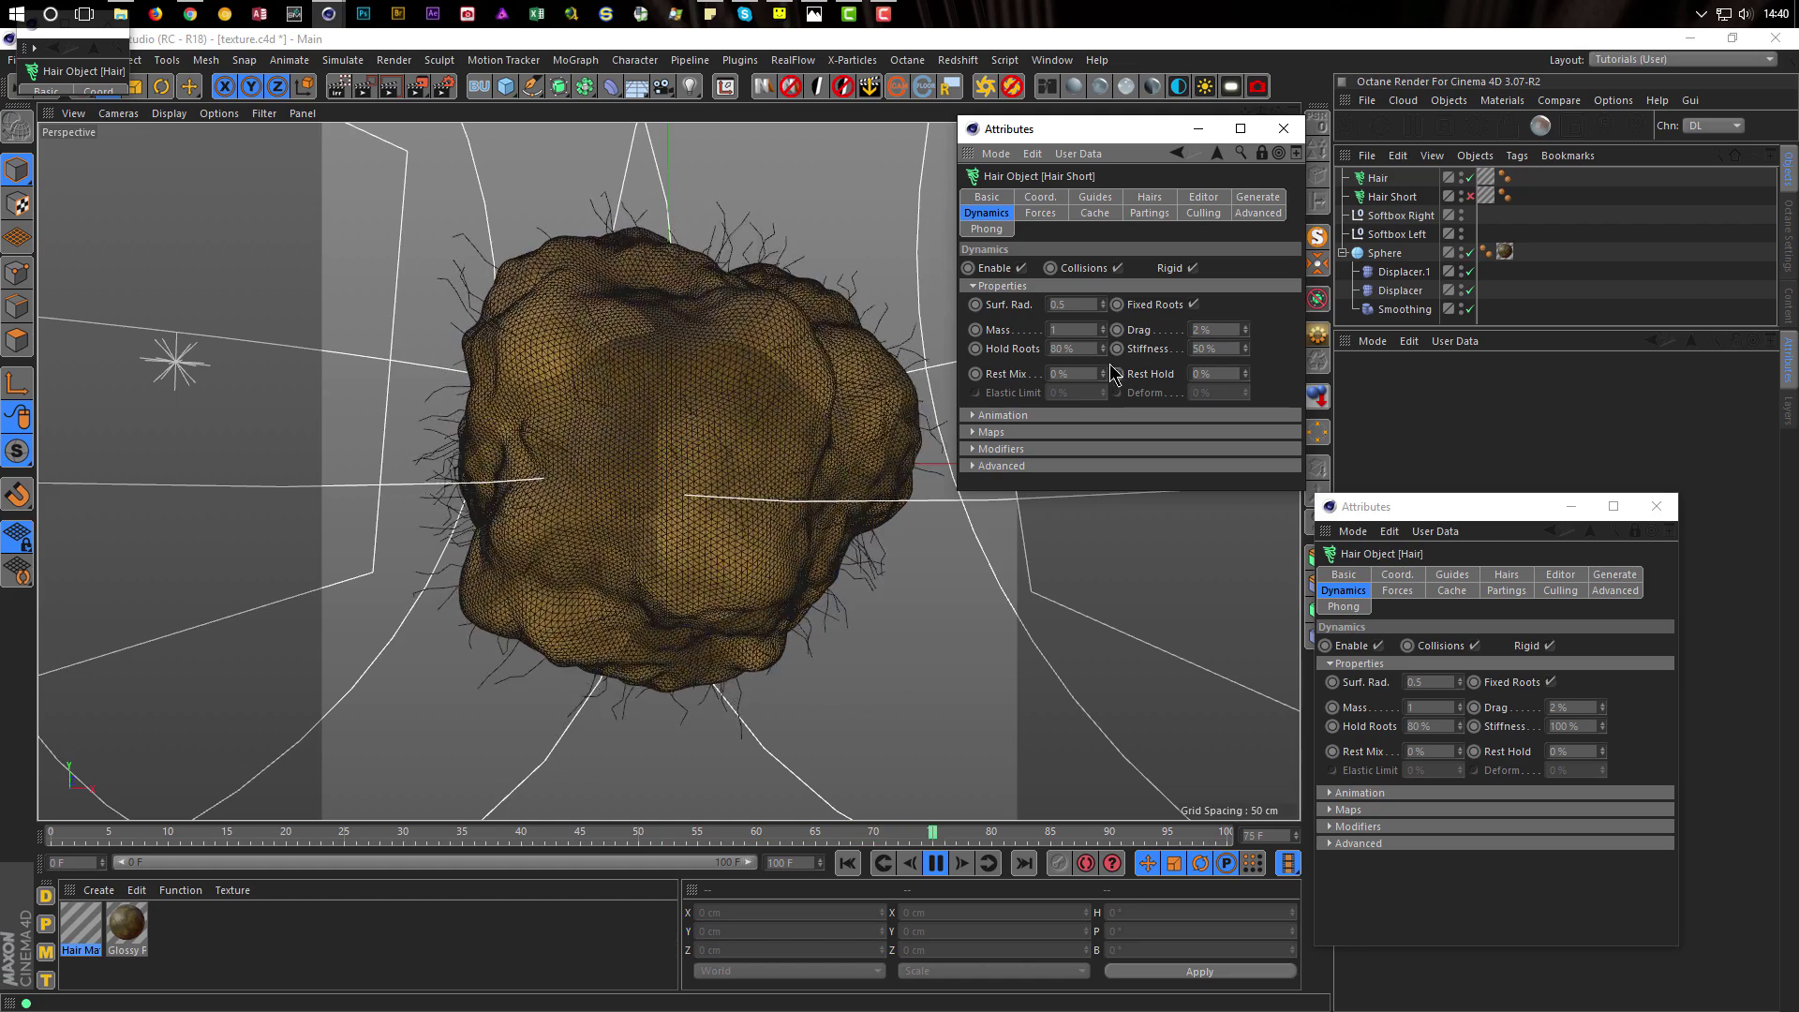
Set the Hair Short object's dynamics stiffness to 20%
{"action": "left_click_drag", "start_coordinate": [1224, 348], "coordinate": [1177, 371]}
{"action": "type", "text": "20"}
{"action": "key", "text": "Return"}
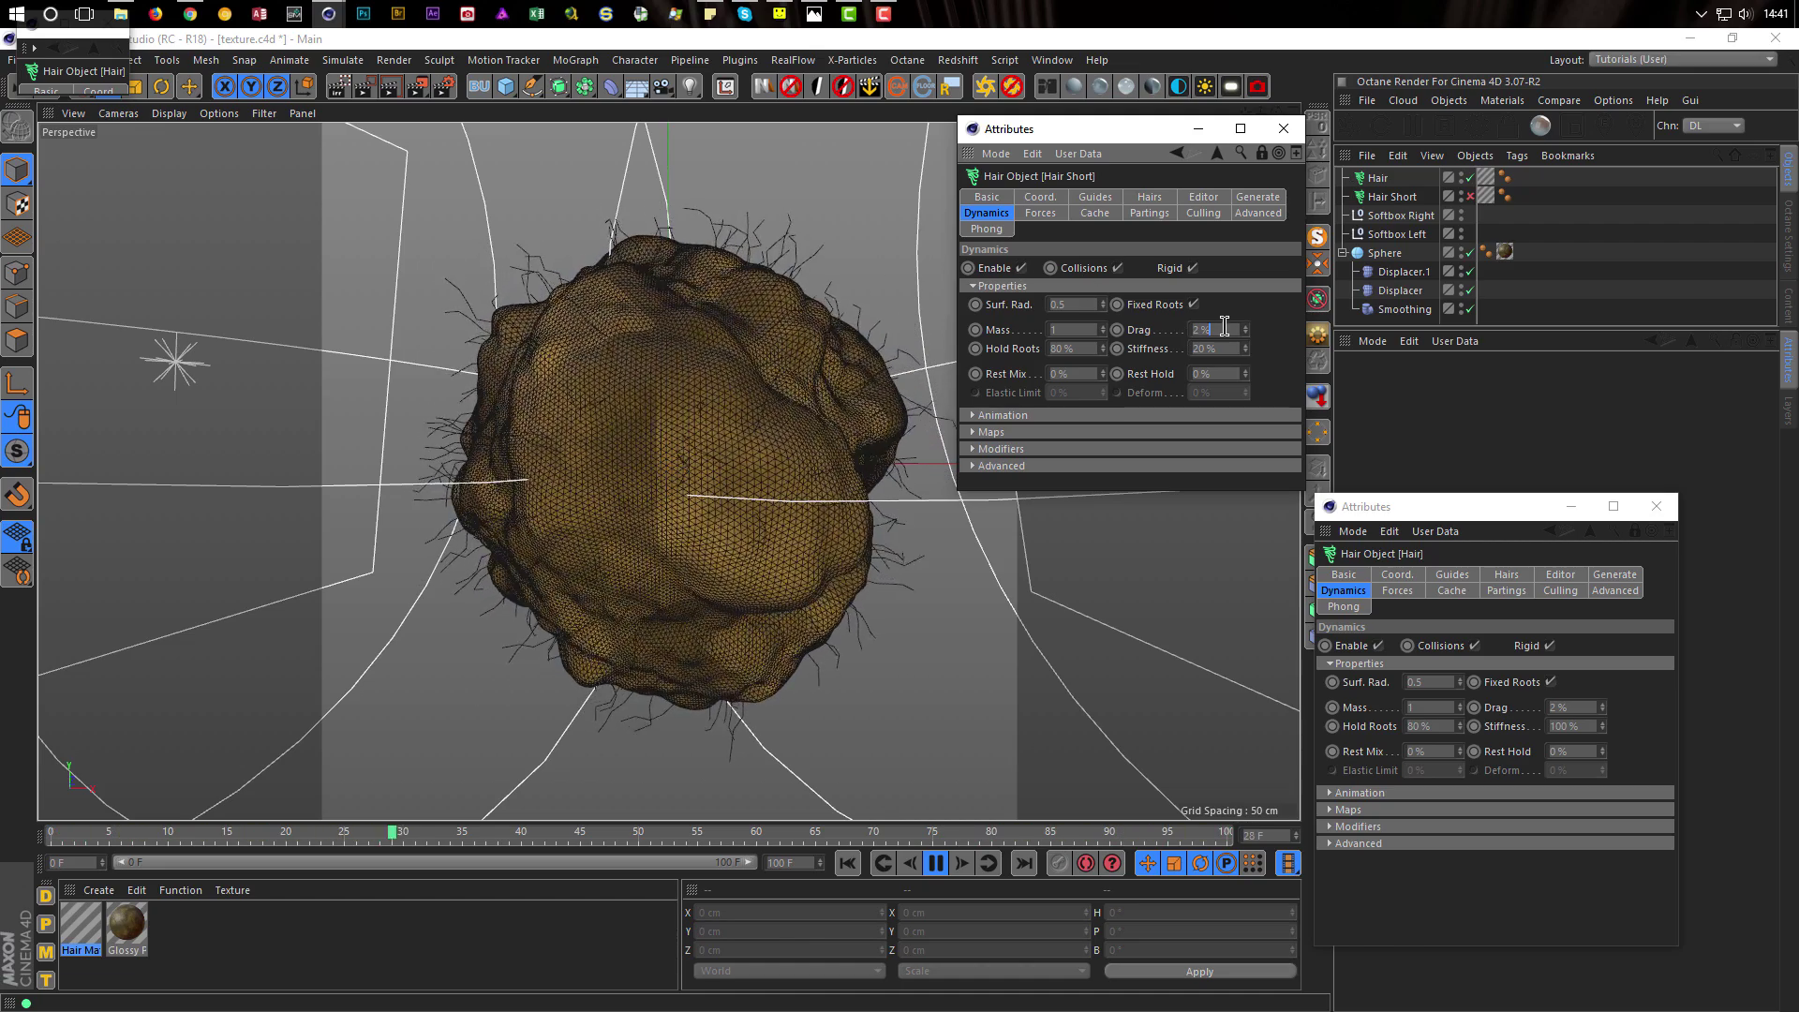
{"action": "left_click_drag", "start_coordinate": [1225, 349], "coordinate": [1143, 360]}
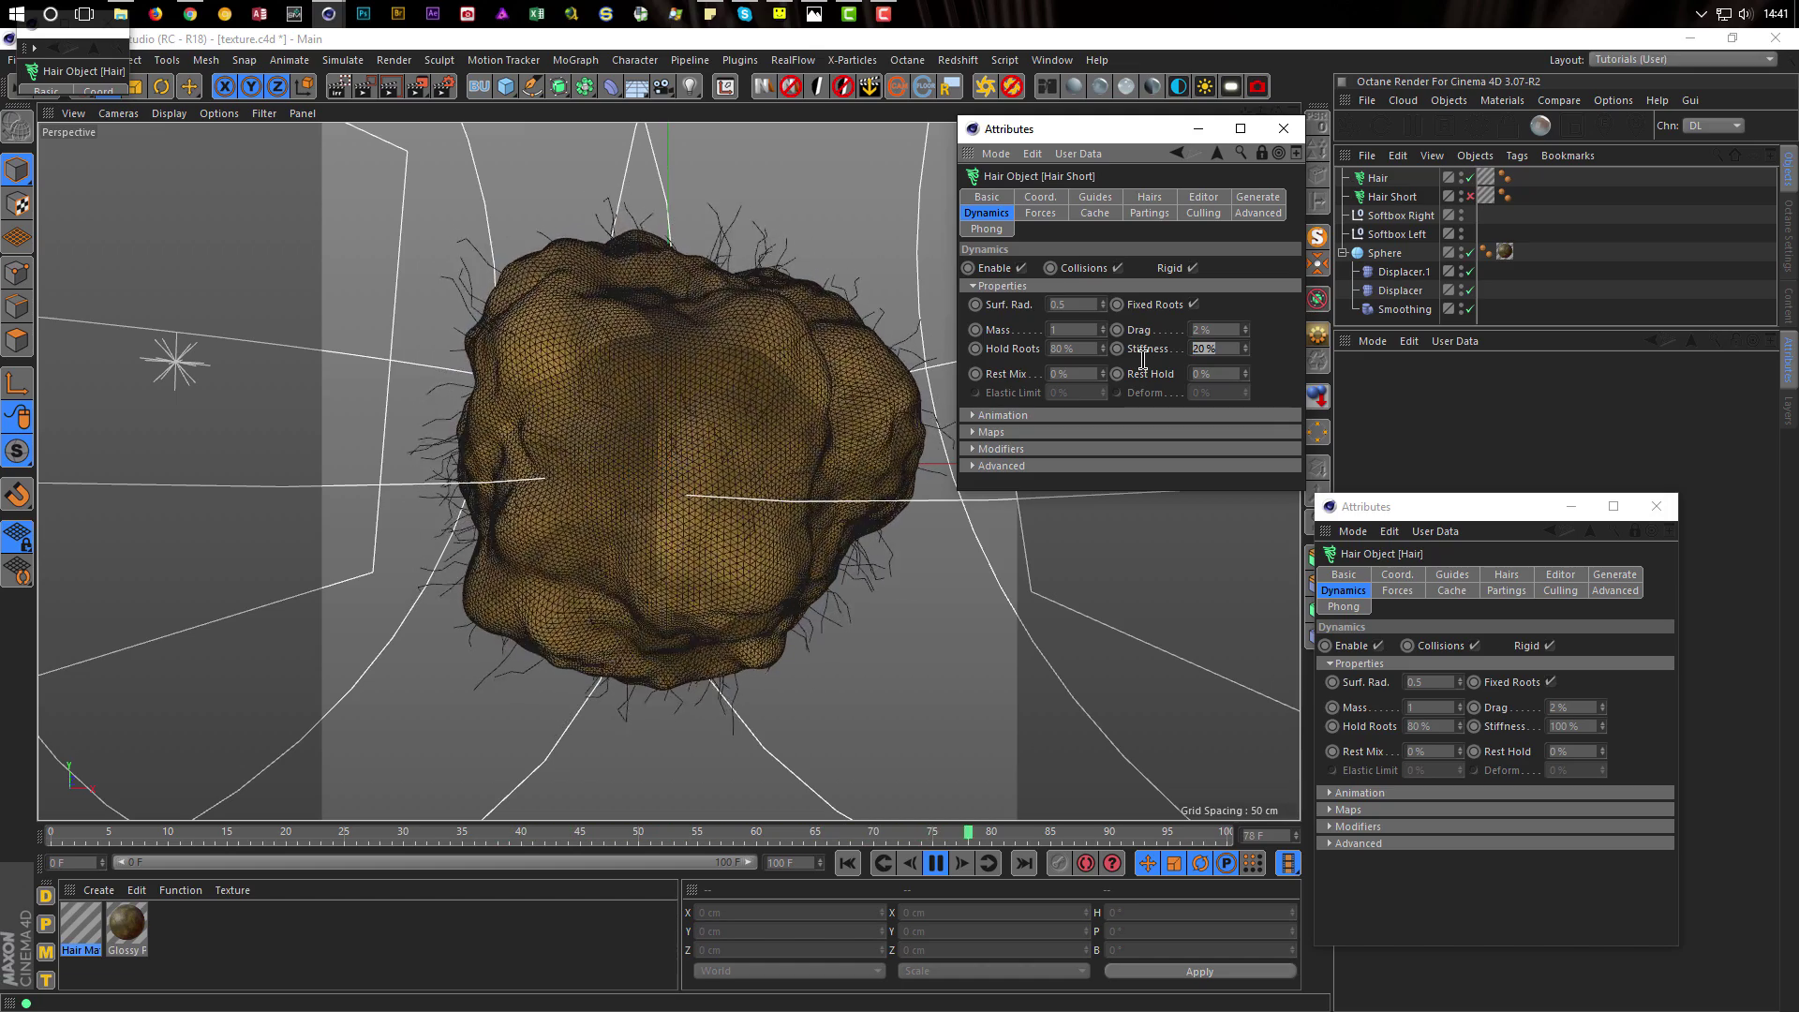
Turn off Rigid in Hair Short's dynamics, toggle its dynamics off and on, and restart playback
{"action": "left_click", "coordinate": [1194, 269]}
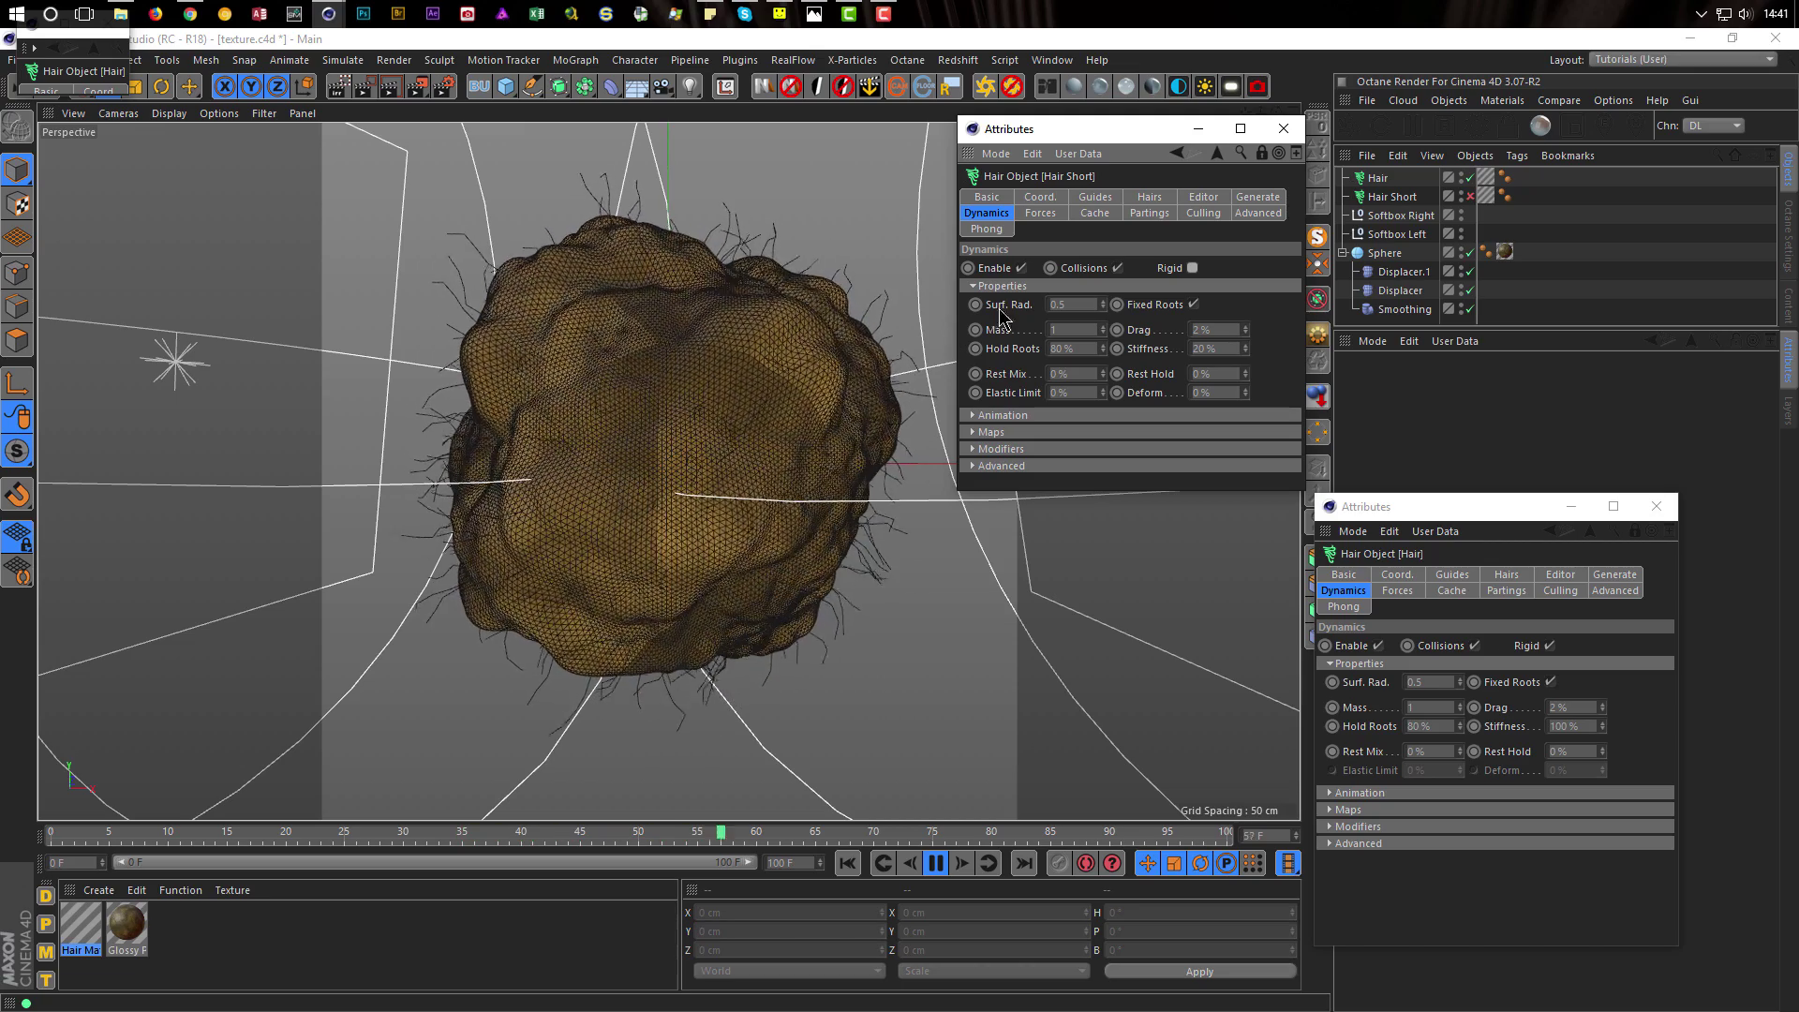
{"action": "left_click", "coordinate": [1021, 268]}
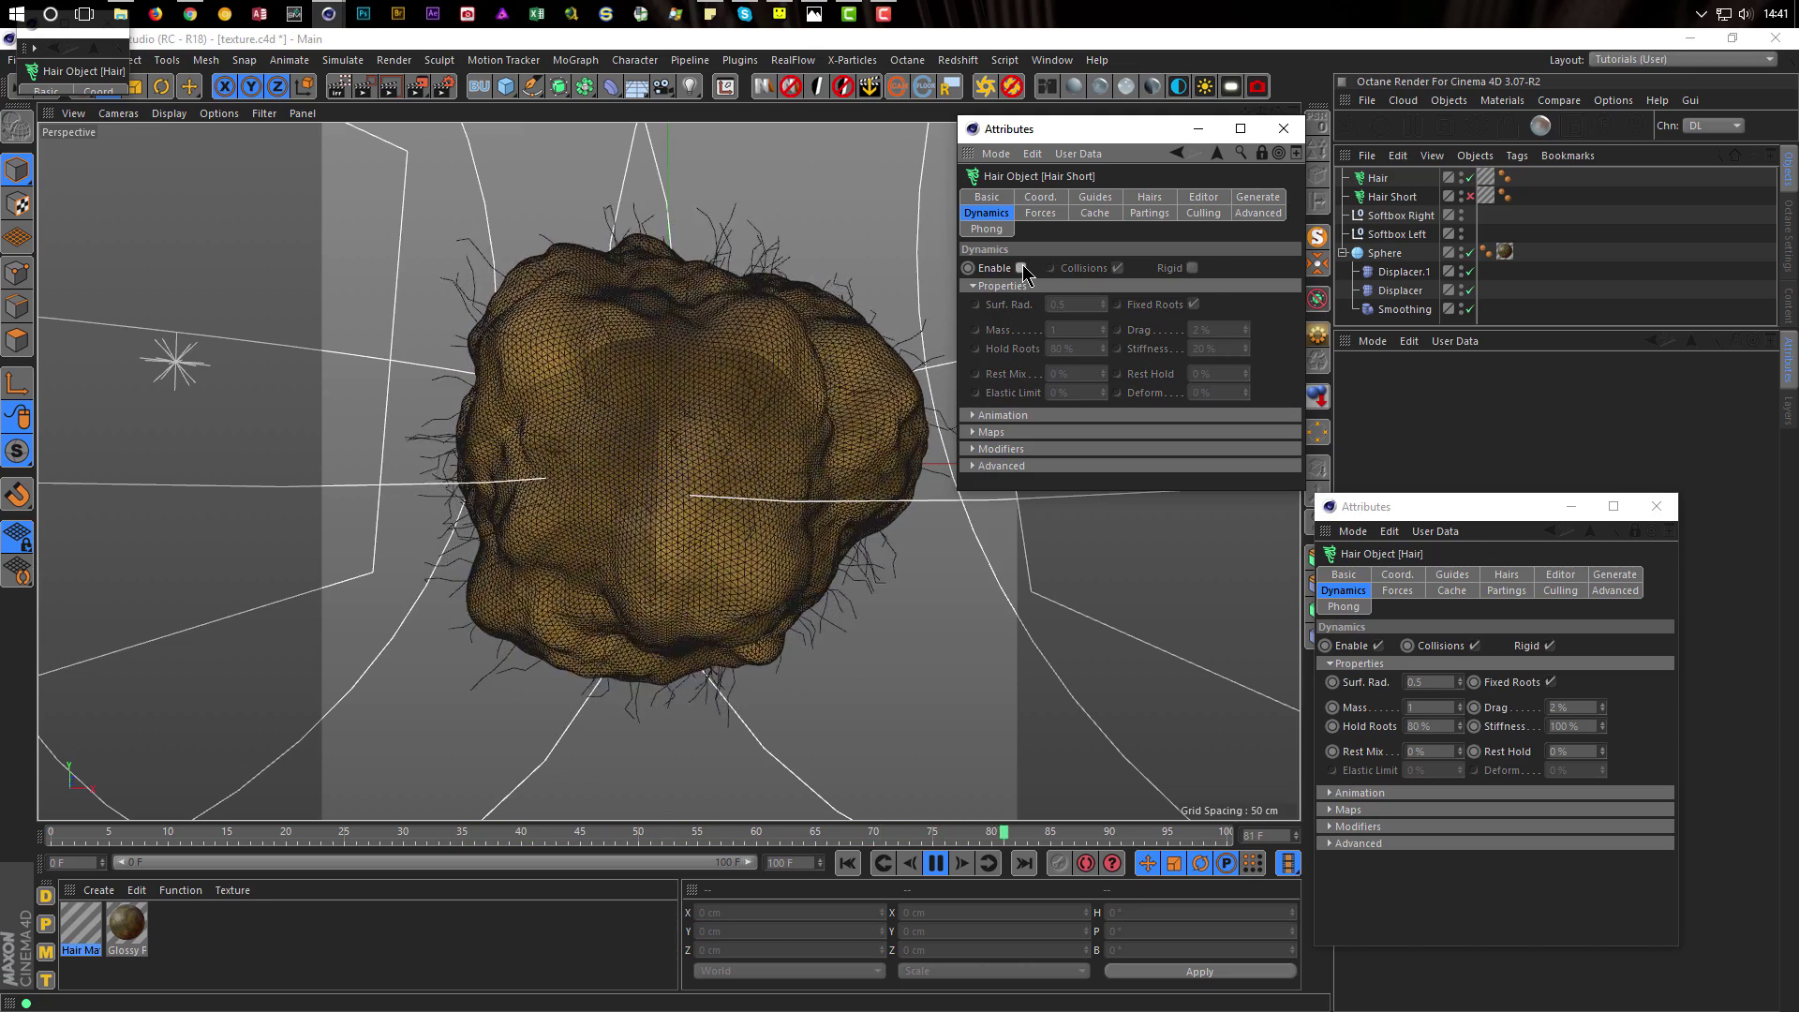
{"action": "left_click", "coordinate": [1022, 268]}
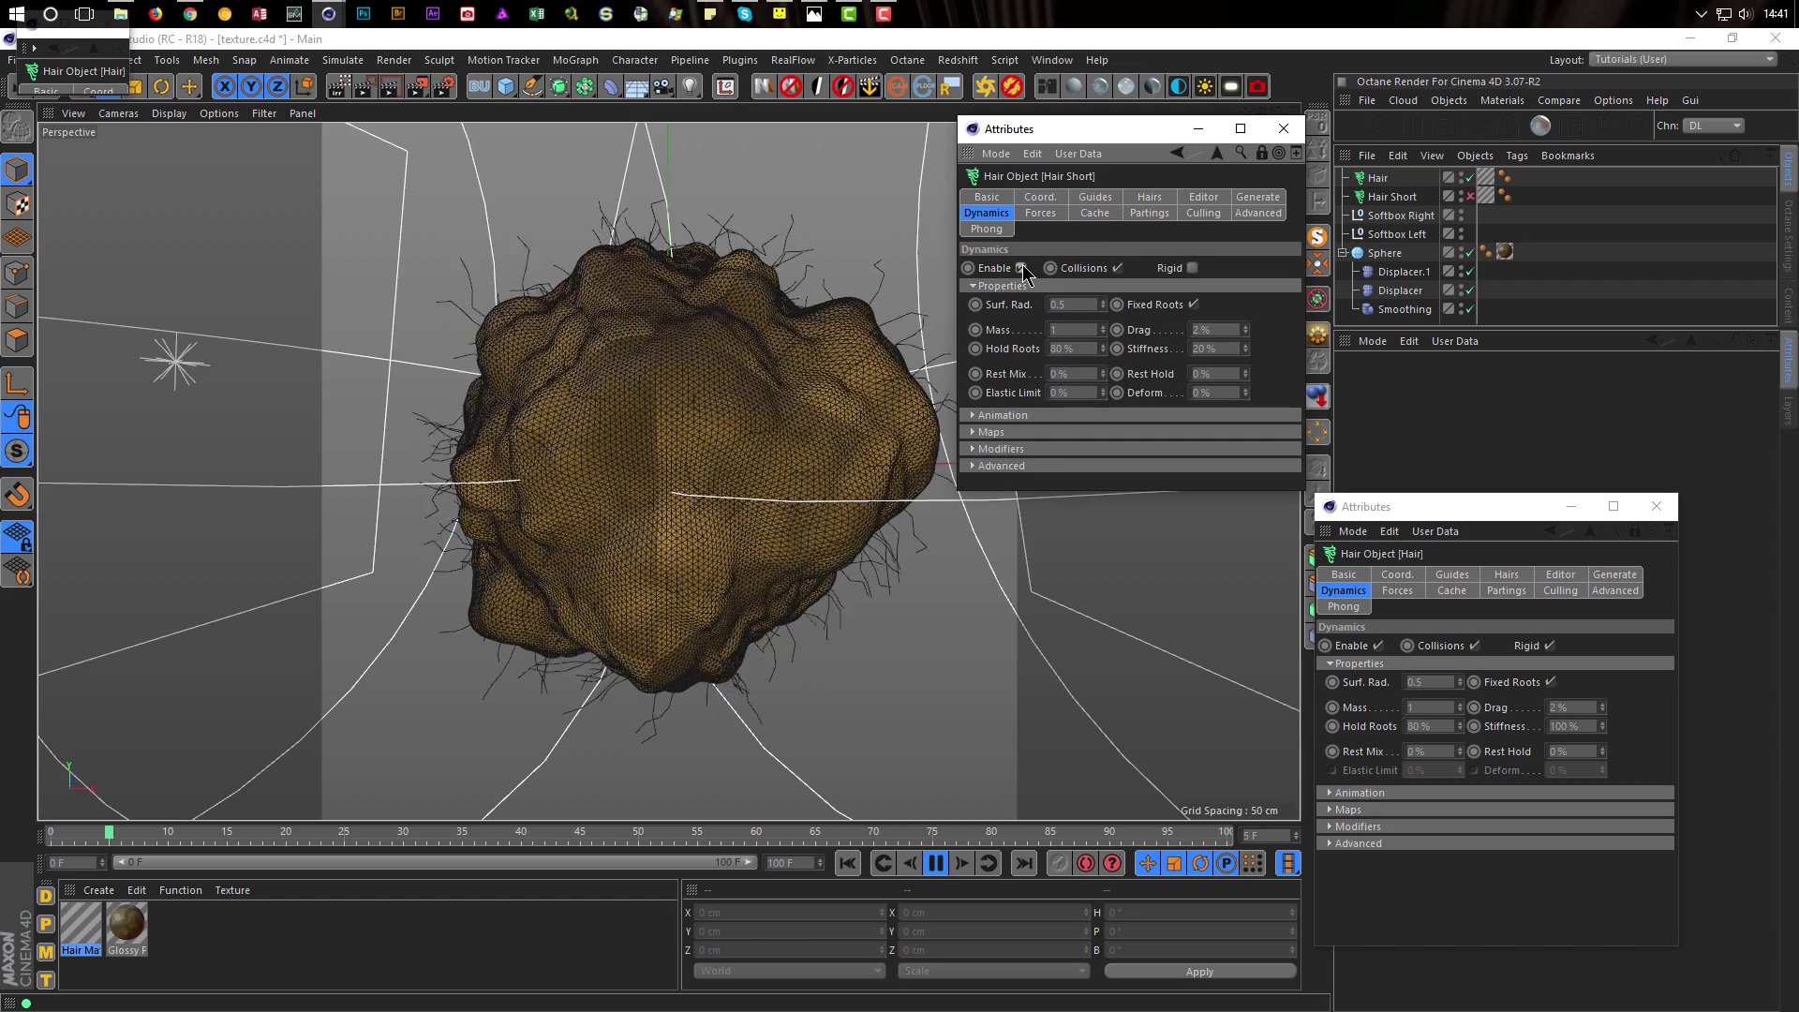
{"action": "left_click", "coordinate": [934, 870]}
{"action": "left_click", "coordinate": [890, 872]}
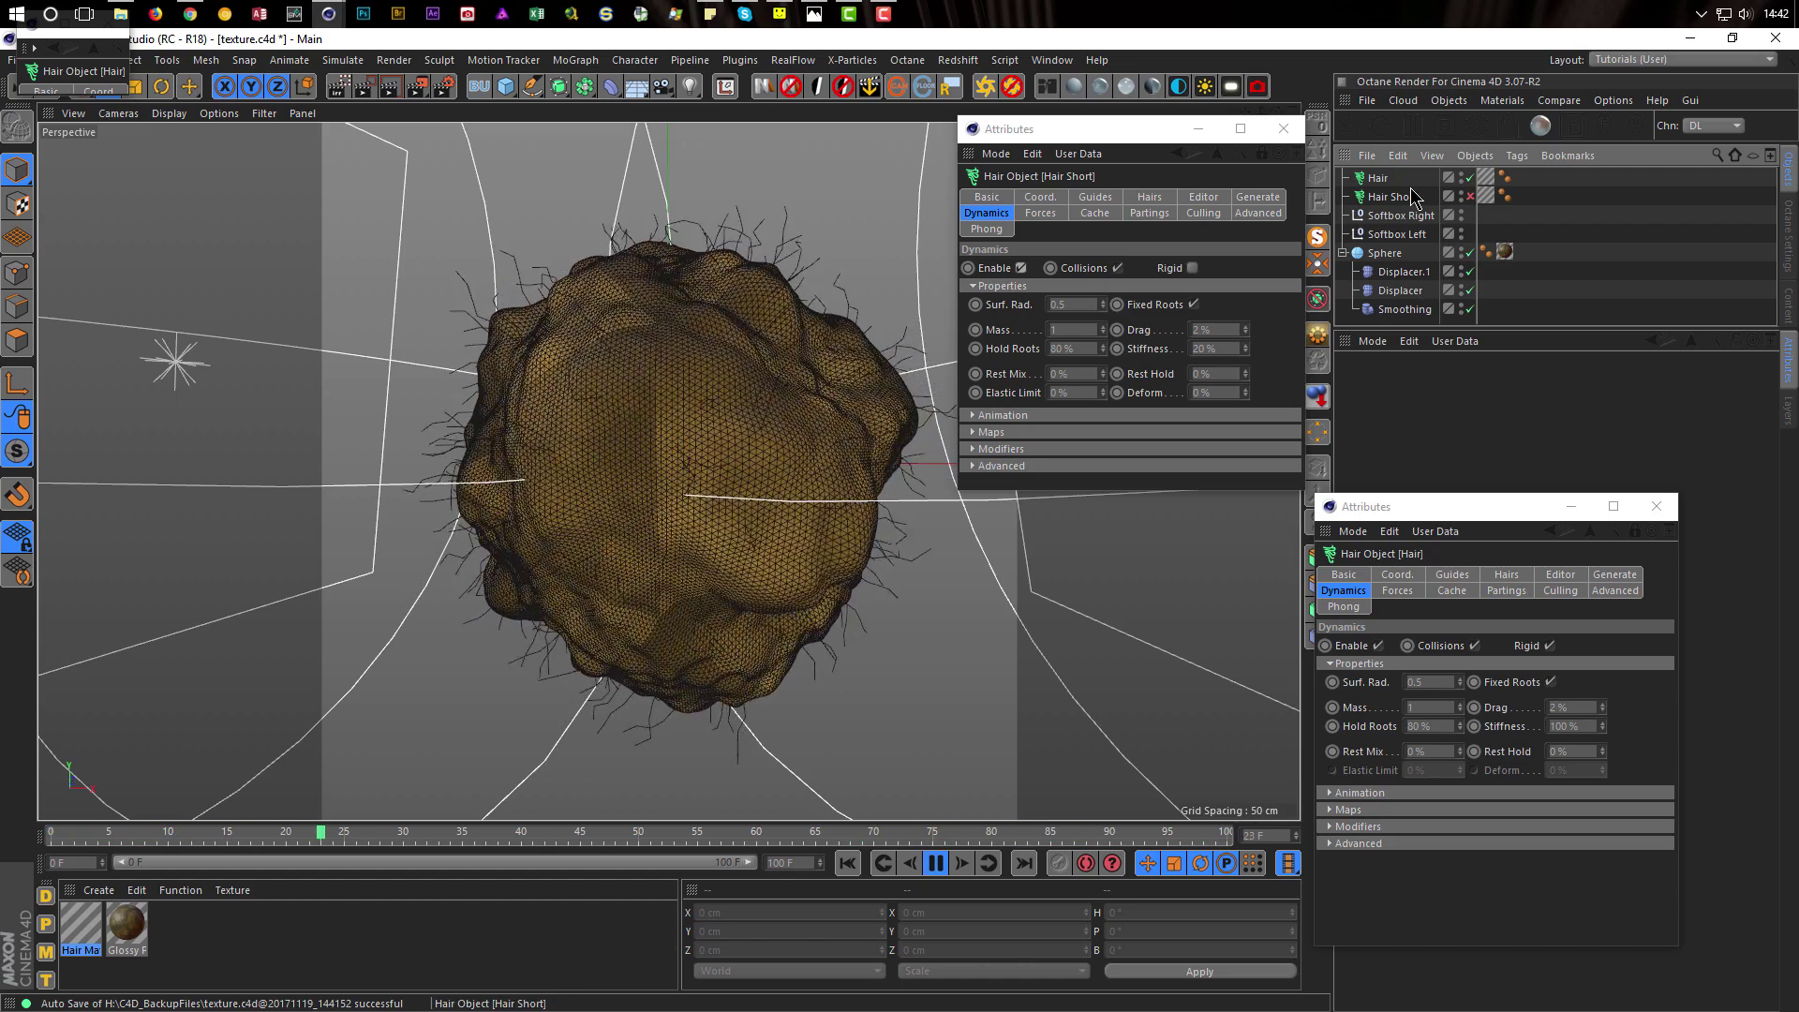
Set the original Hair object's guide segments to 8, and deselect it by selecting Softbox Left
{"action": "left_click", "coordinate": [1378, 178]}
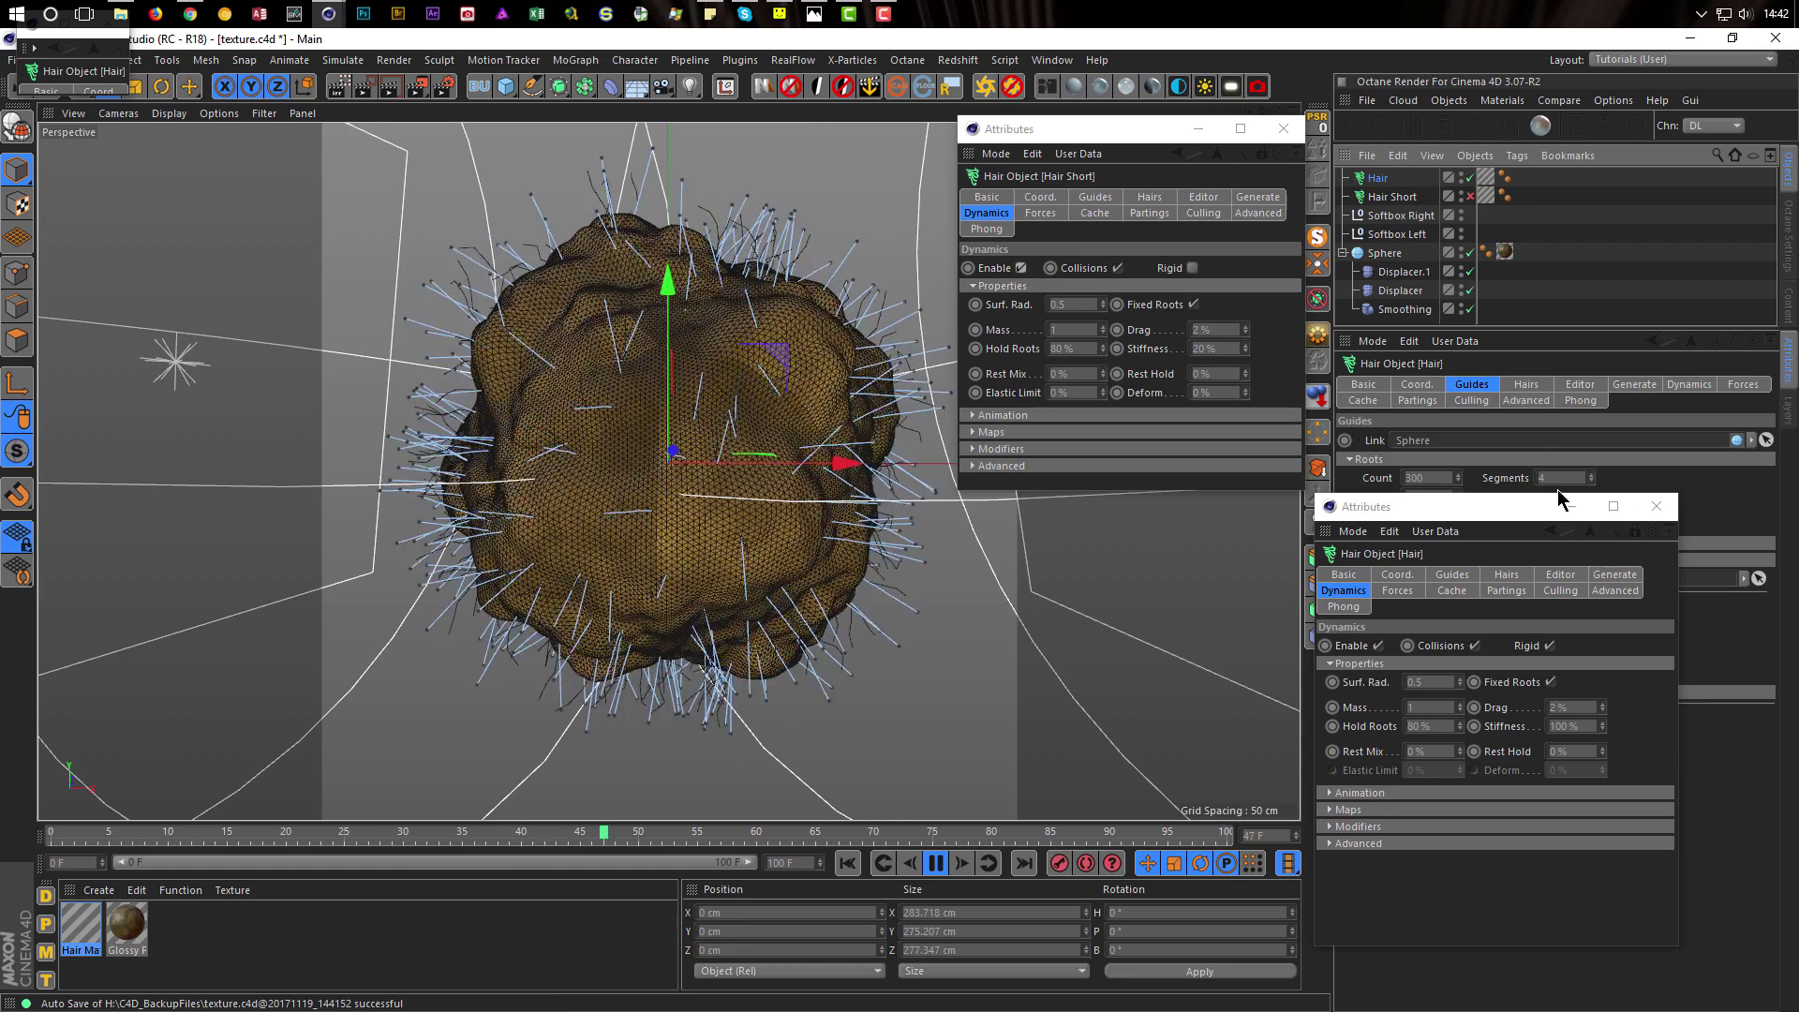
{"action": "type", "text": "8"}
{"action": "key", "text": "Return"}
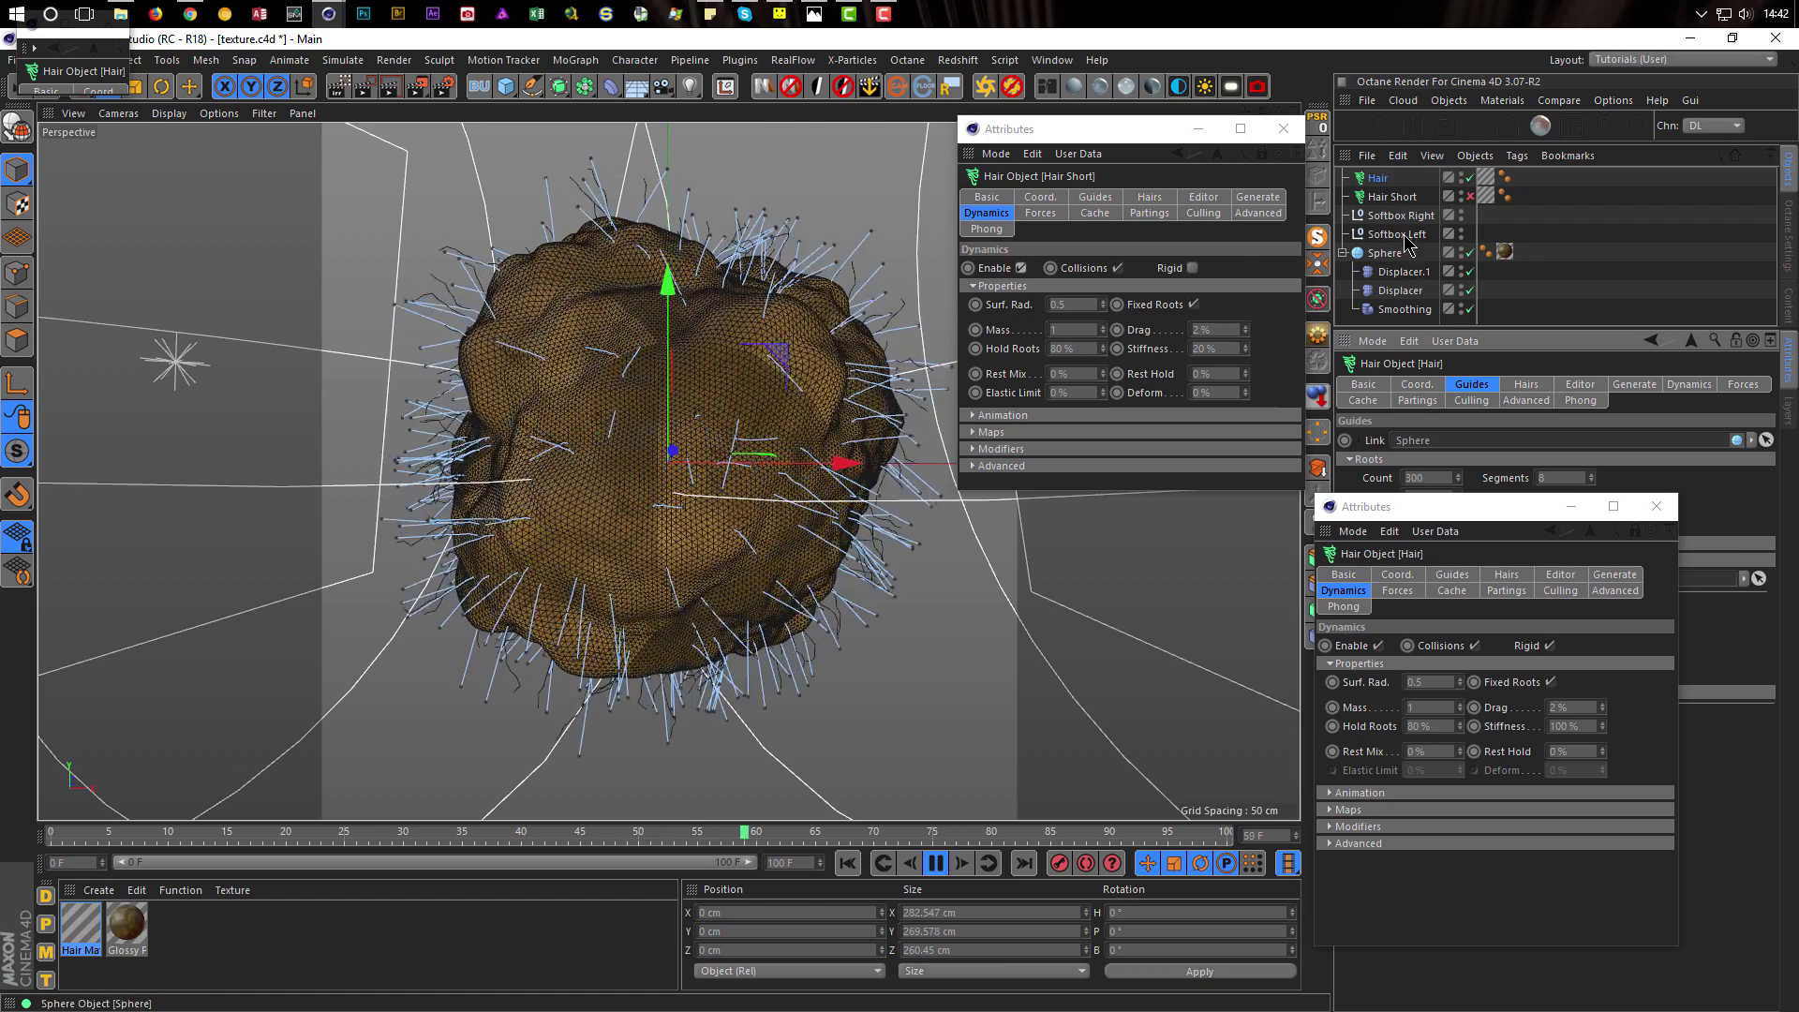
{"action": "left_click", "coordinate": [1393, 241]}
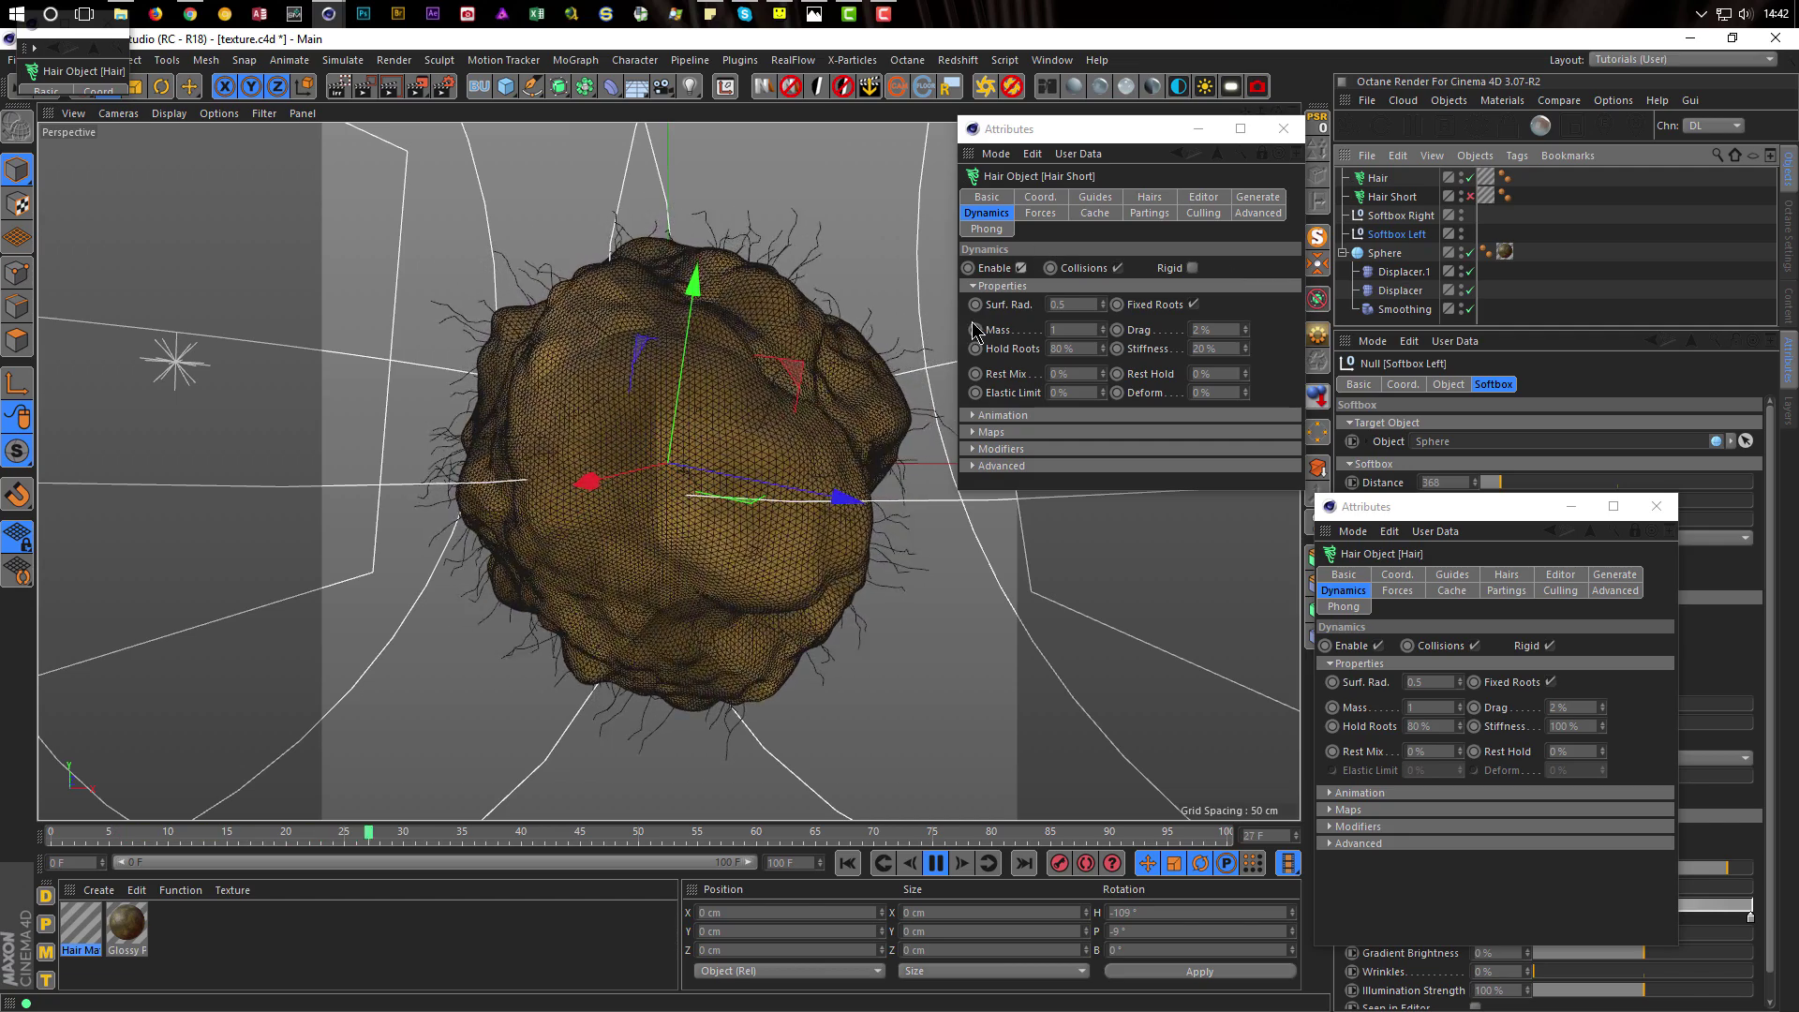
Disable dynamics on both Hair Short and Hair, and close their floating attribute windows
{"action": "left_click", "coordinate": [1020, 269]}
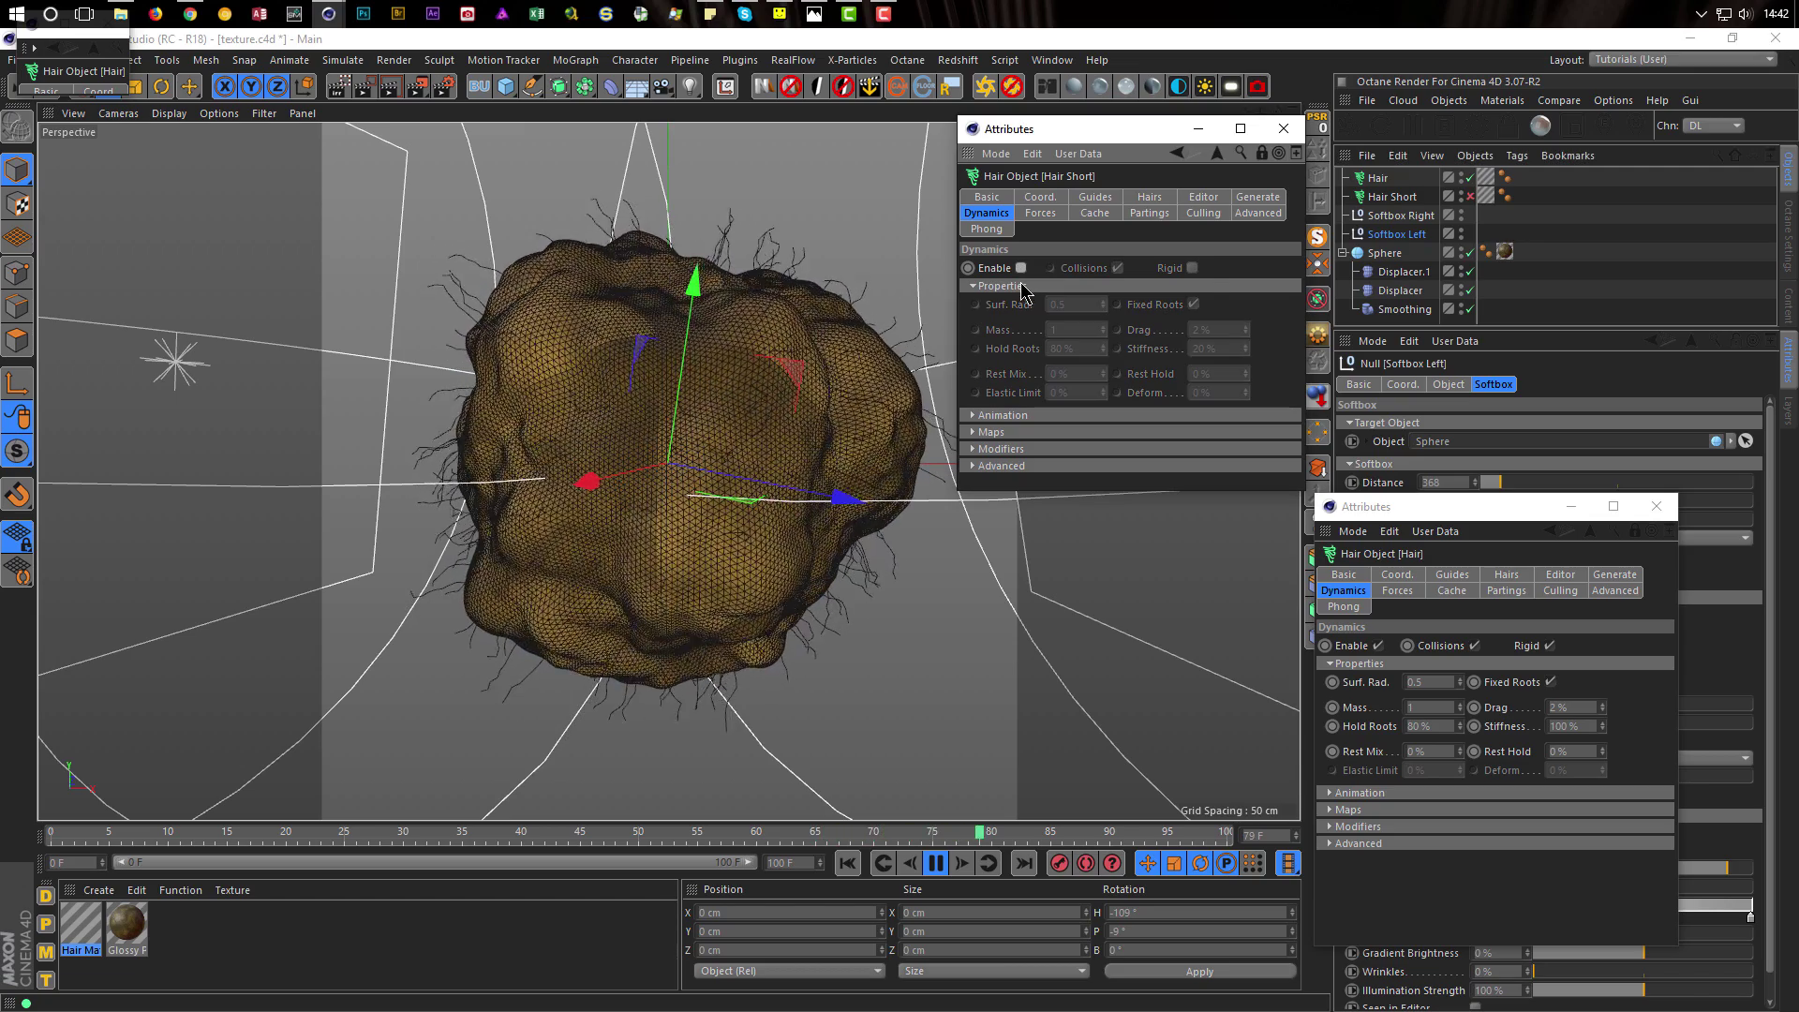
{"action": "left_click", "coordinate": [1377, 646]}
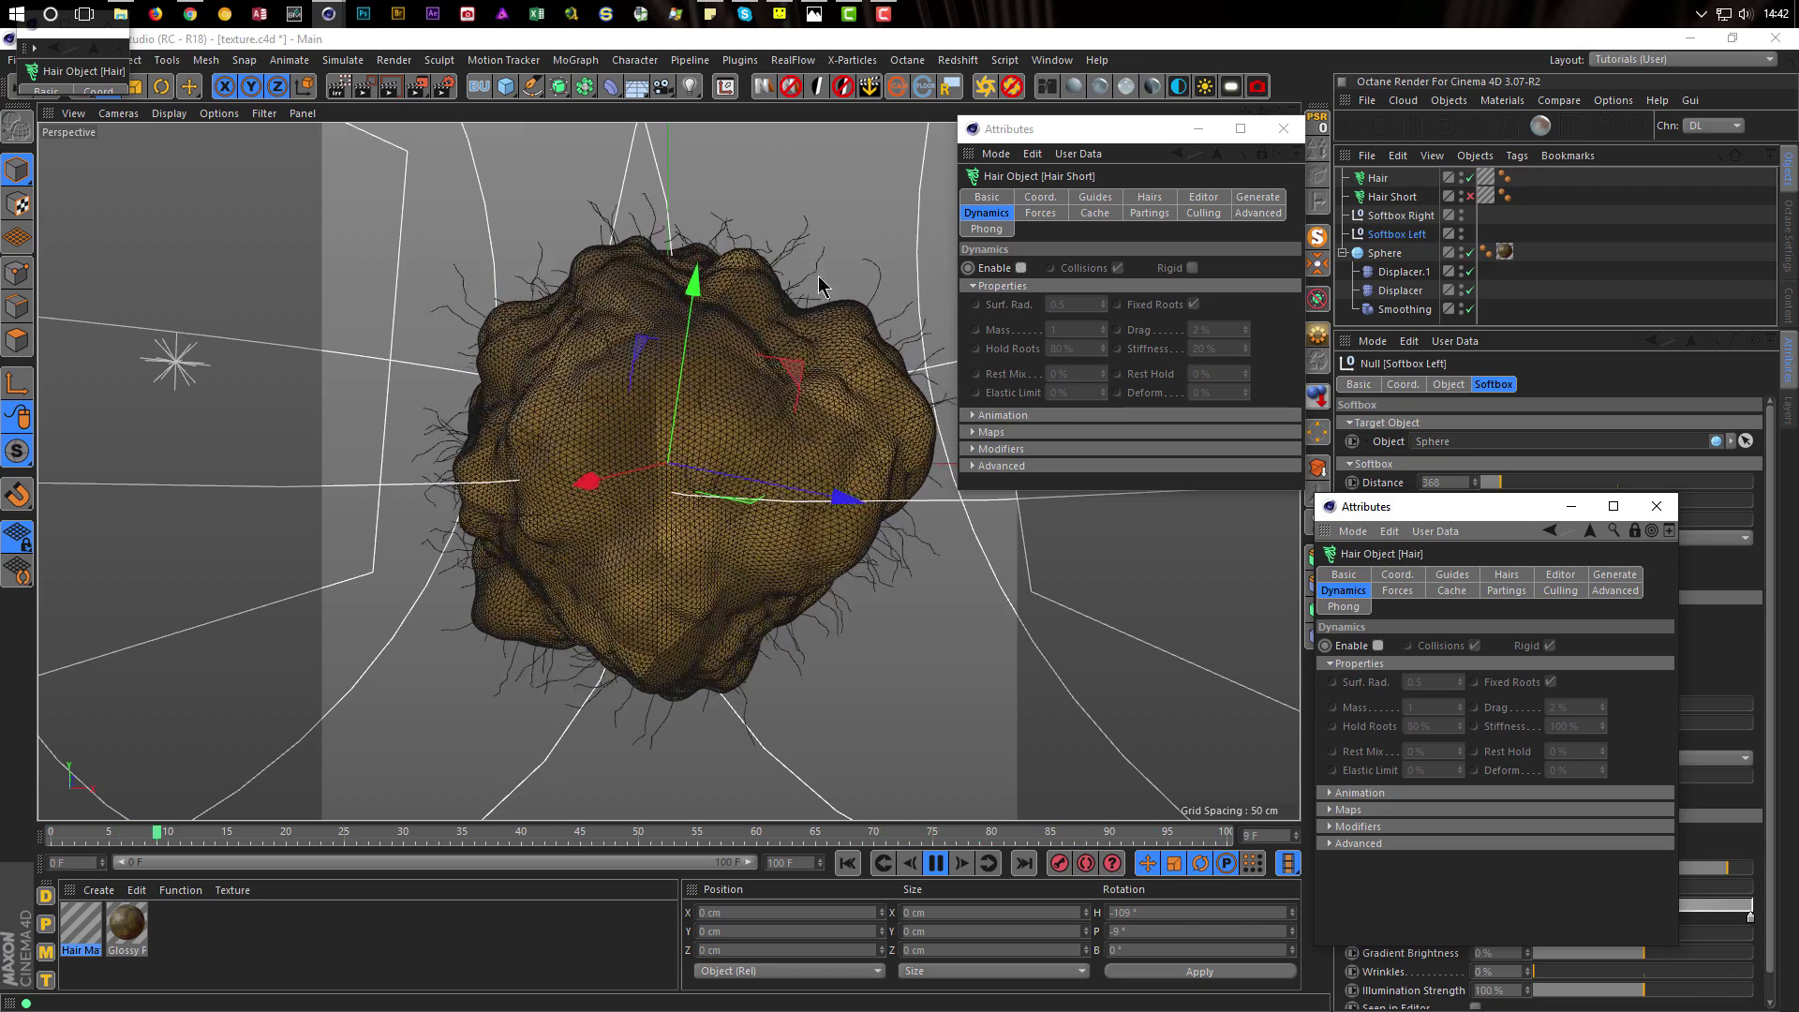
{"action": "left_click", "coordinate": [1283, 128]}
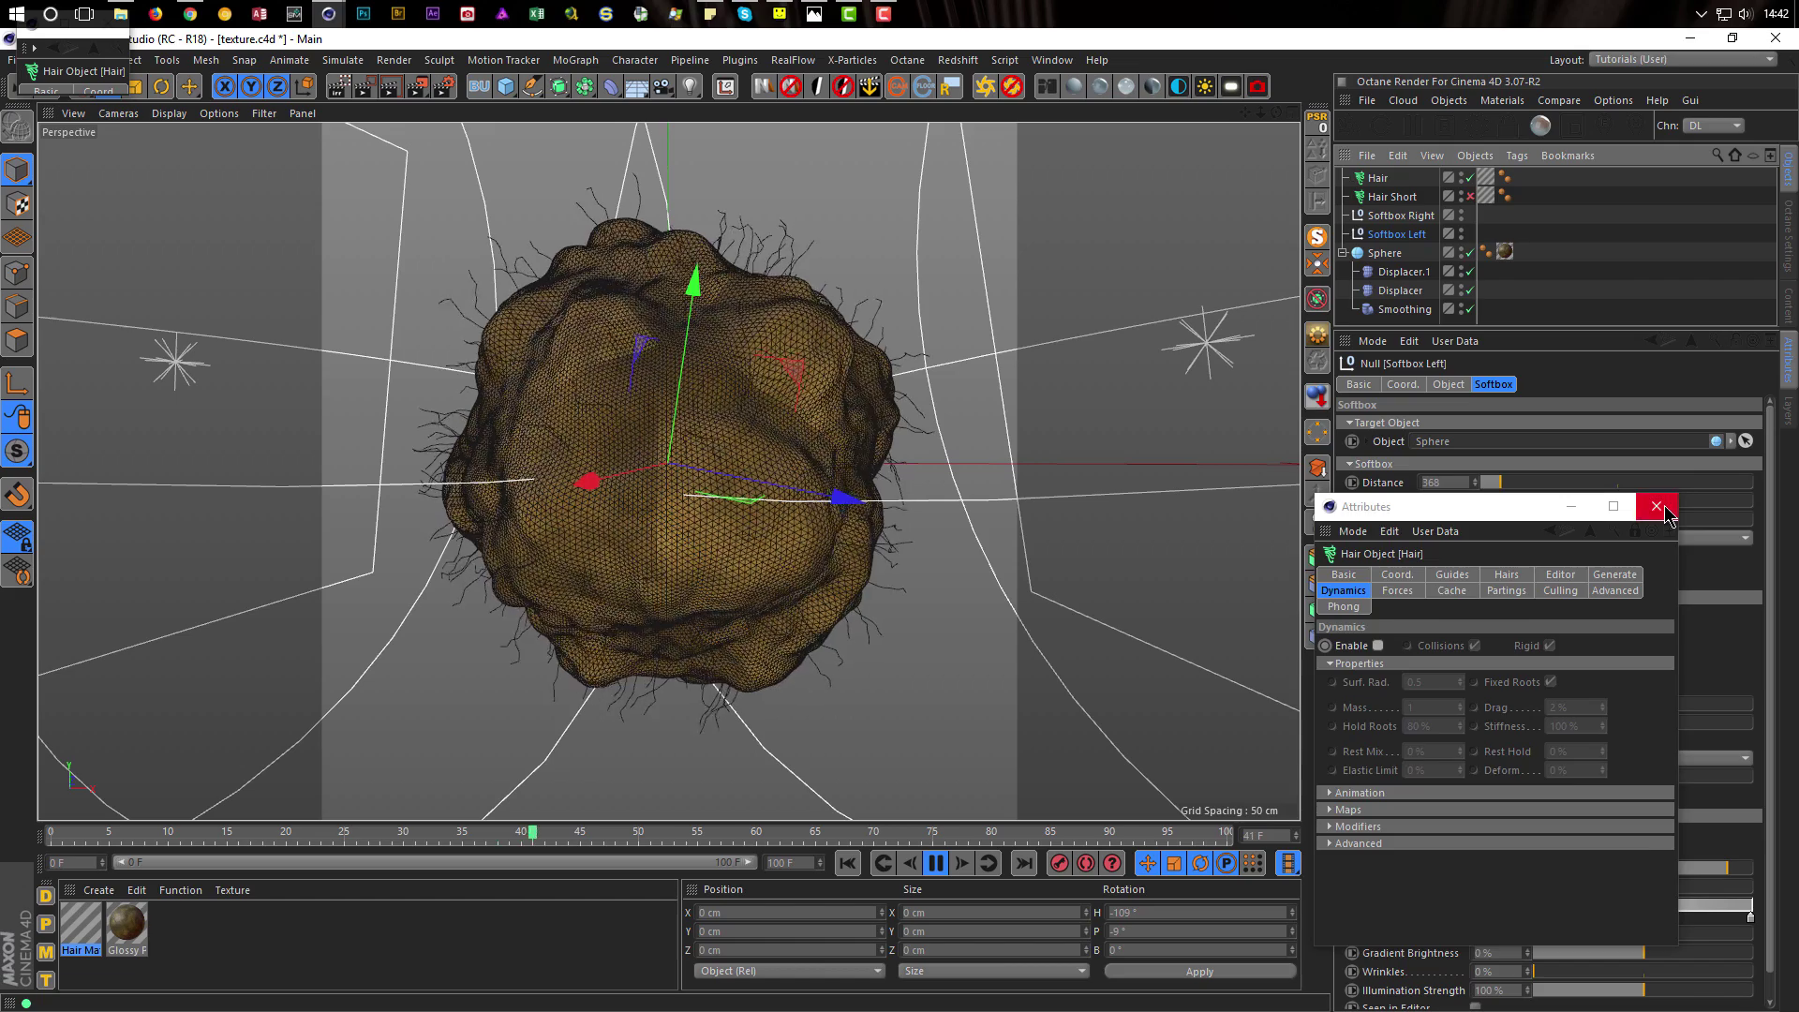
{"action": "left_click", "coordinate": [1657, 506]}
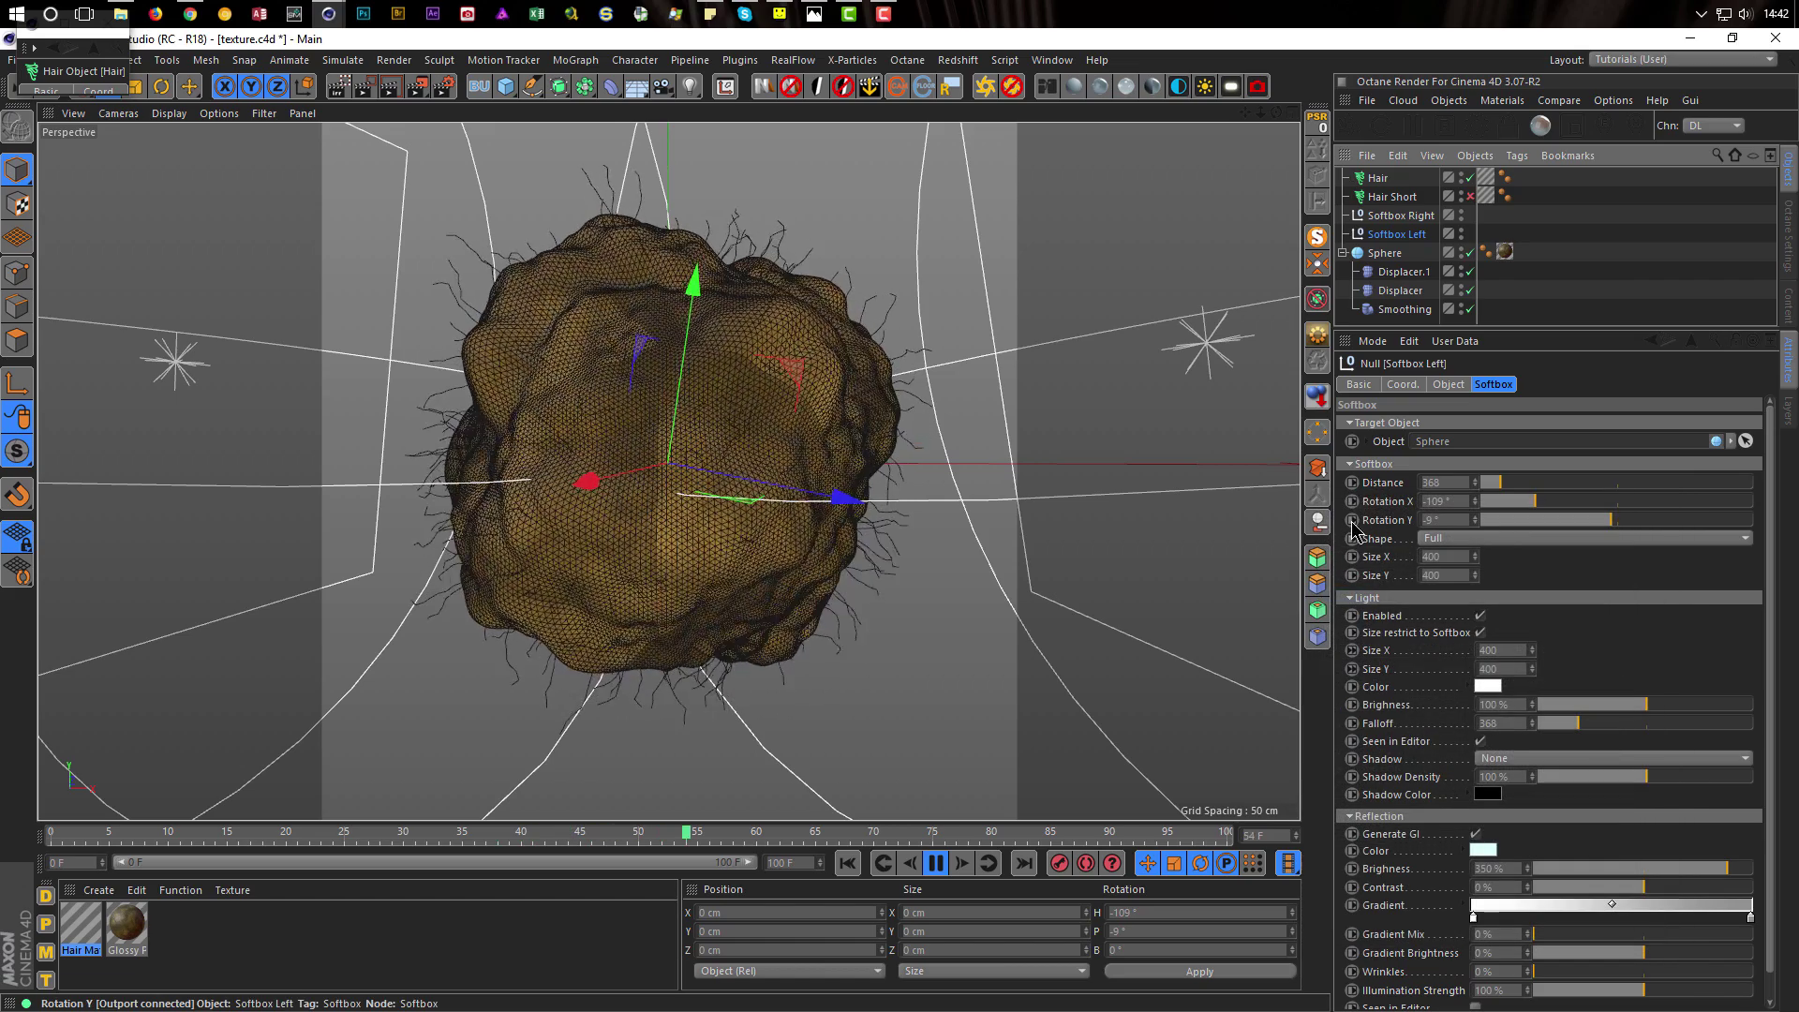
Turn the Hair Short object back on in the scene and stop the animation playback
{"action": "left_click", "coordinate": [1470, 196]}
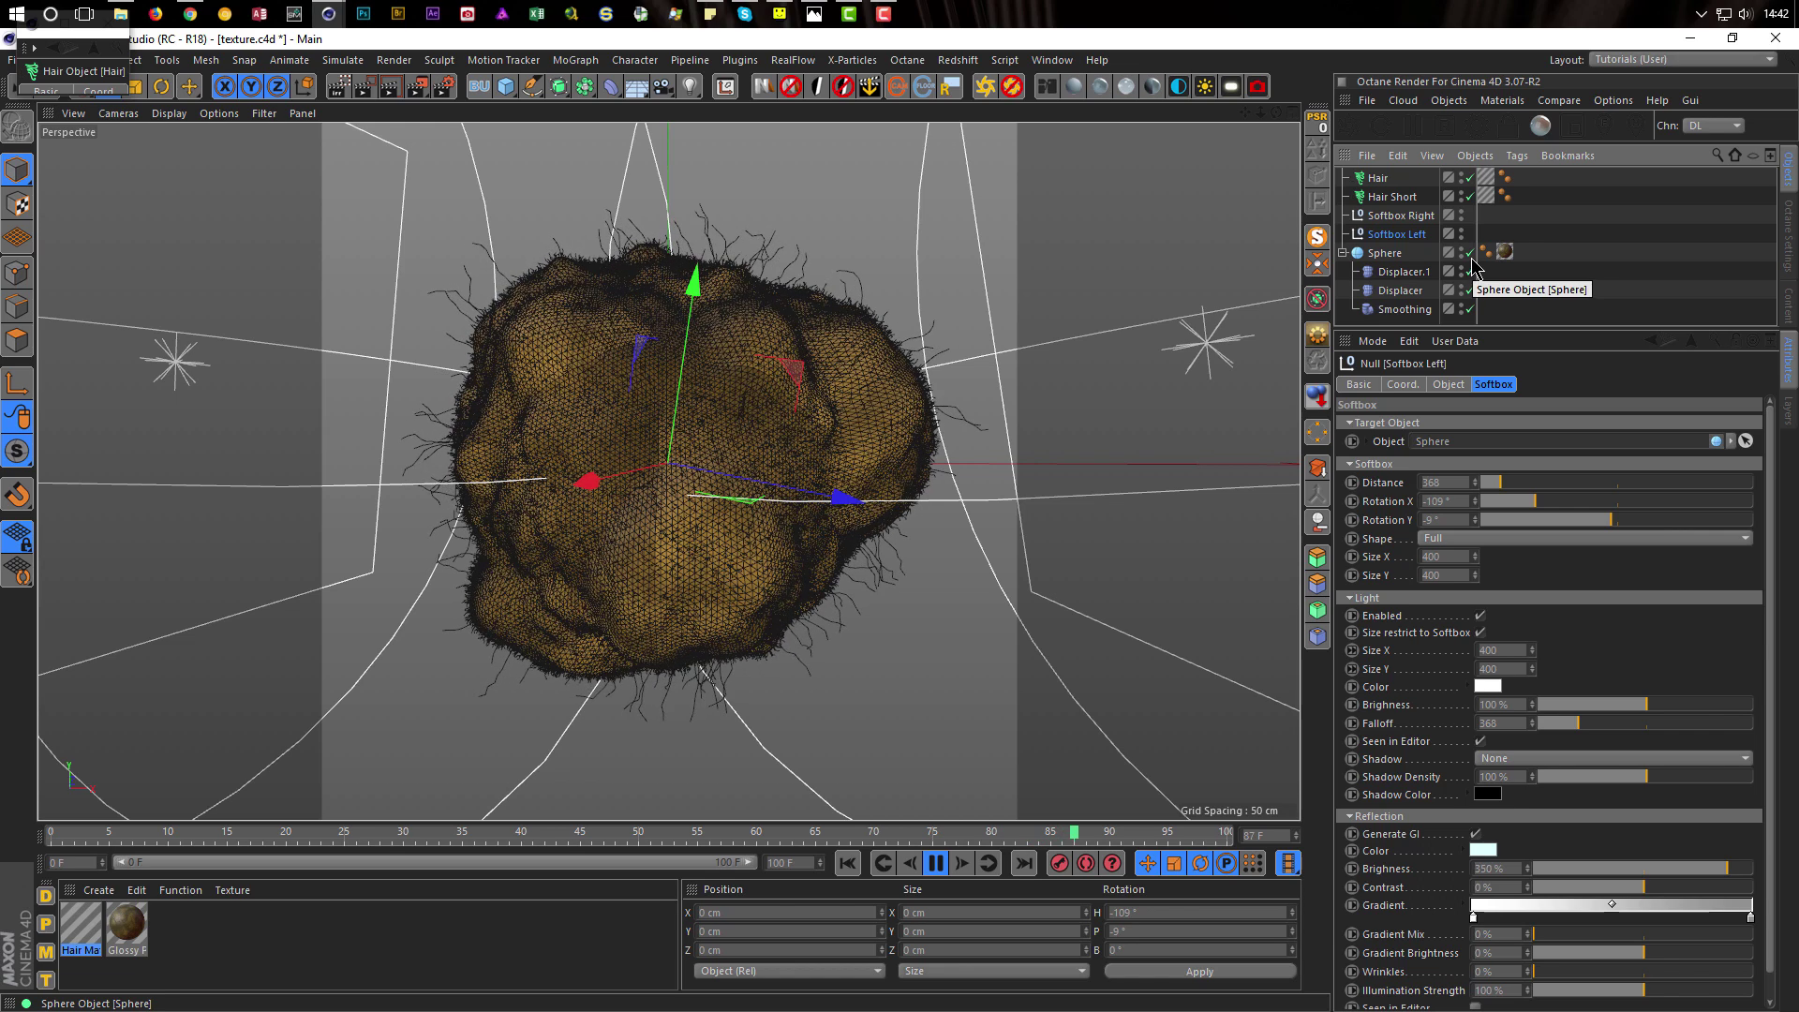
{"action": "left_click", "coordinate": [936, 864]}
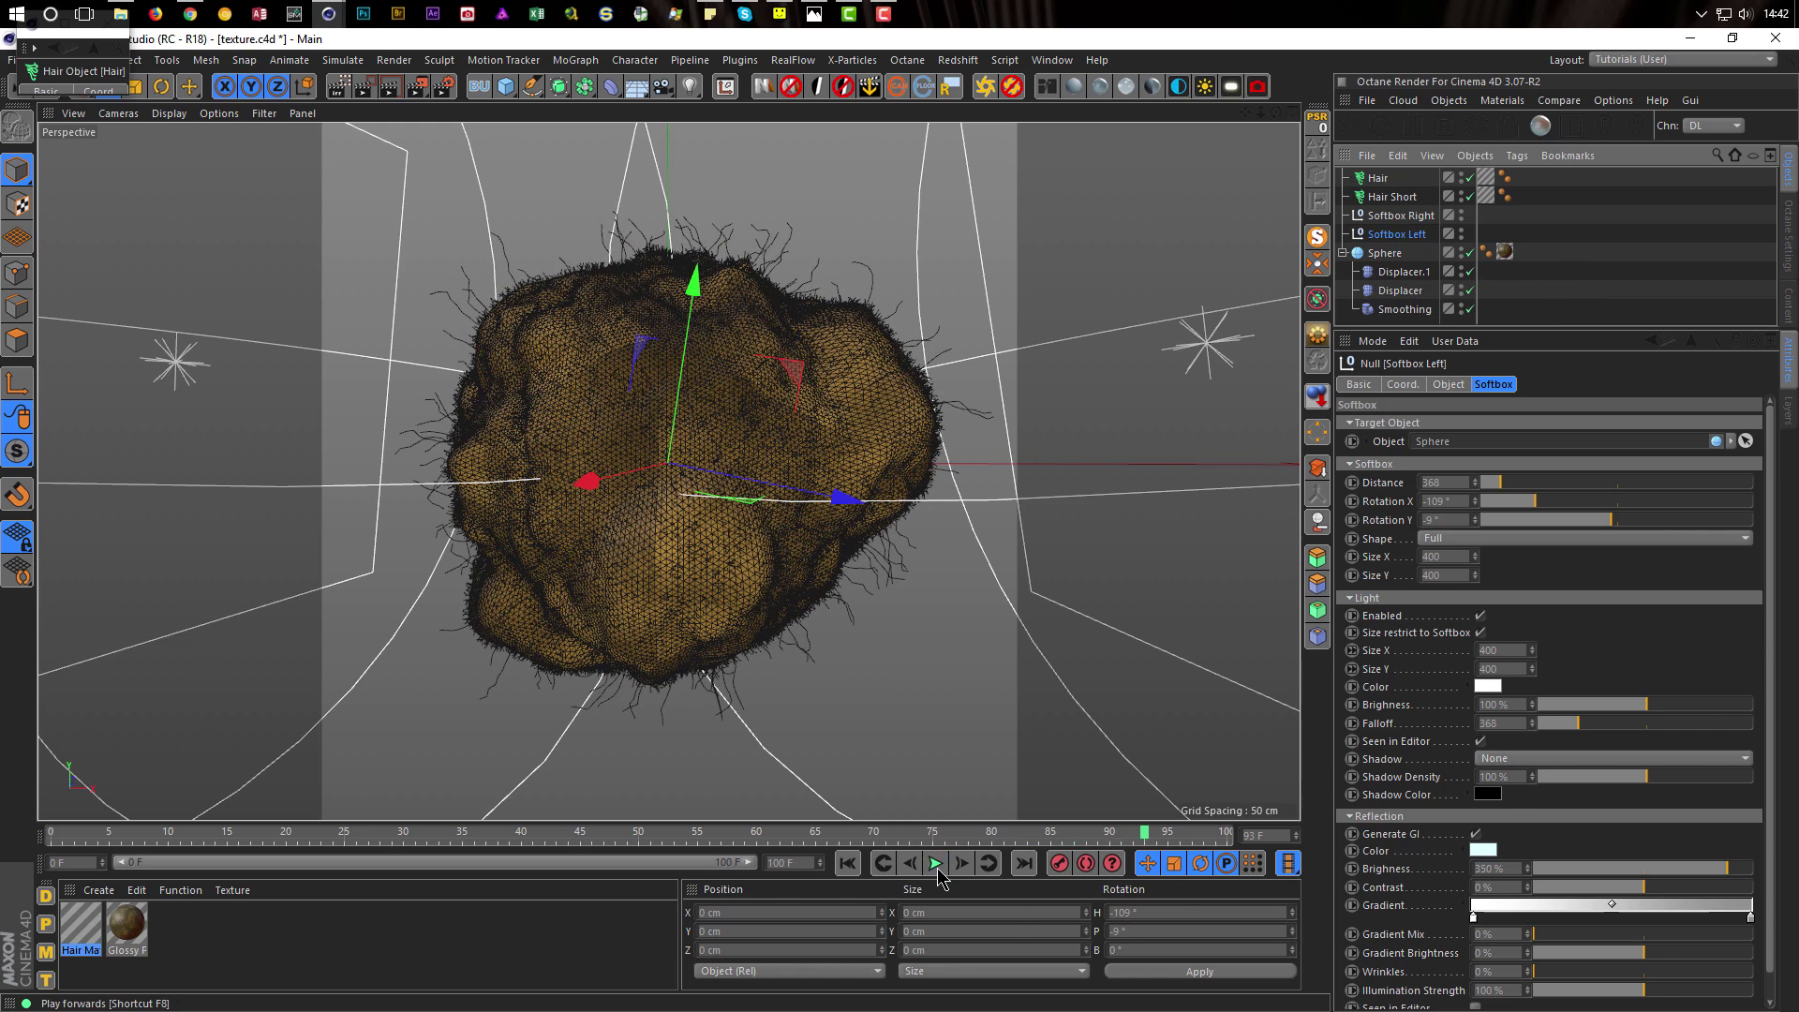
Return to frame 0, activate the Middle GI render setting, and add the Hair Render effect to it
{"action": "left_click", "coordinate": [846, 864]}
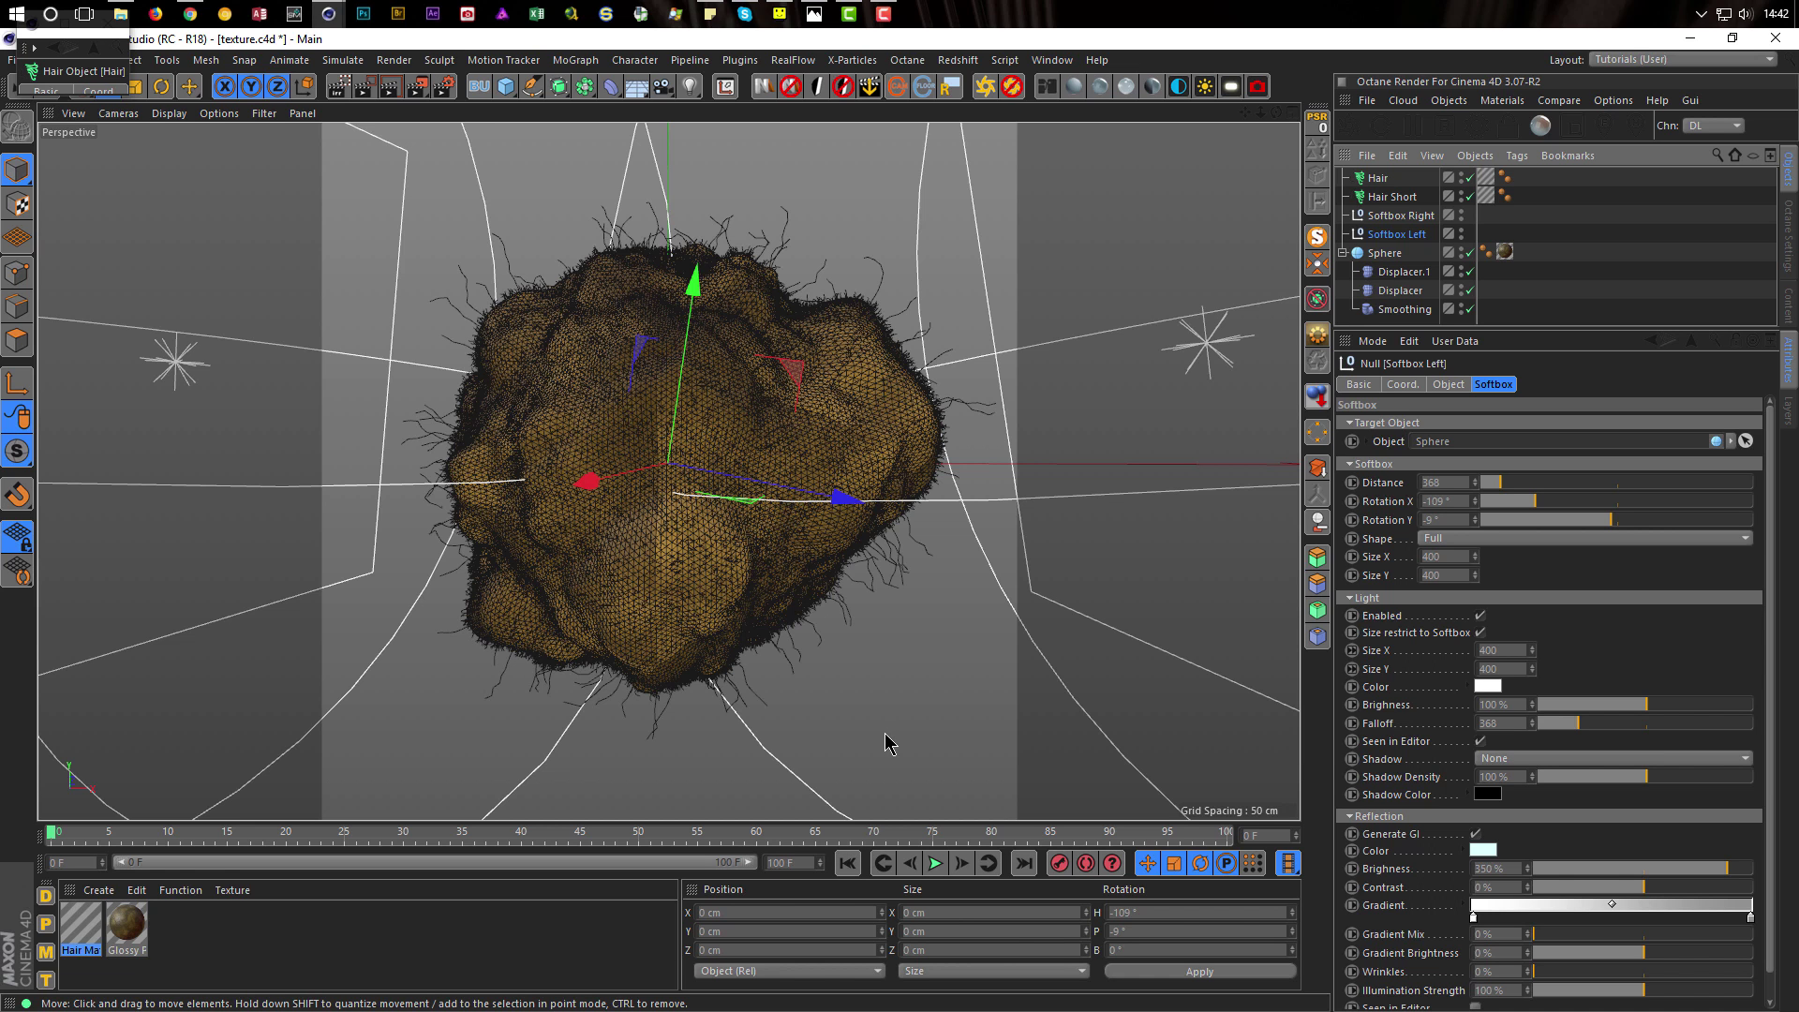
{"action": "left_click", "coordinate": [445, 87]}
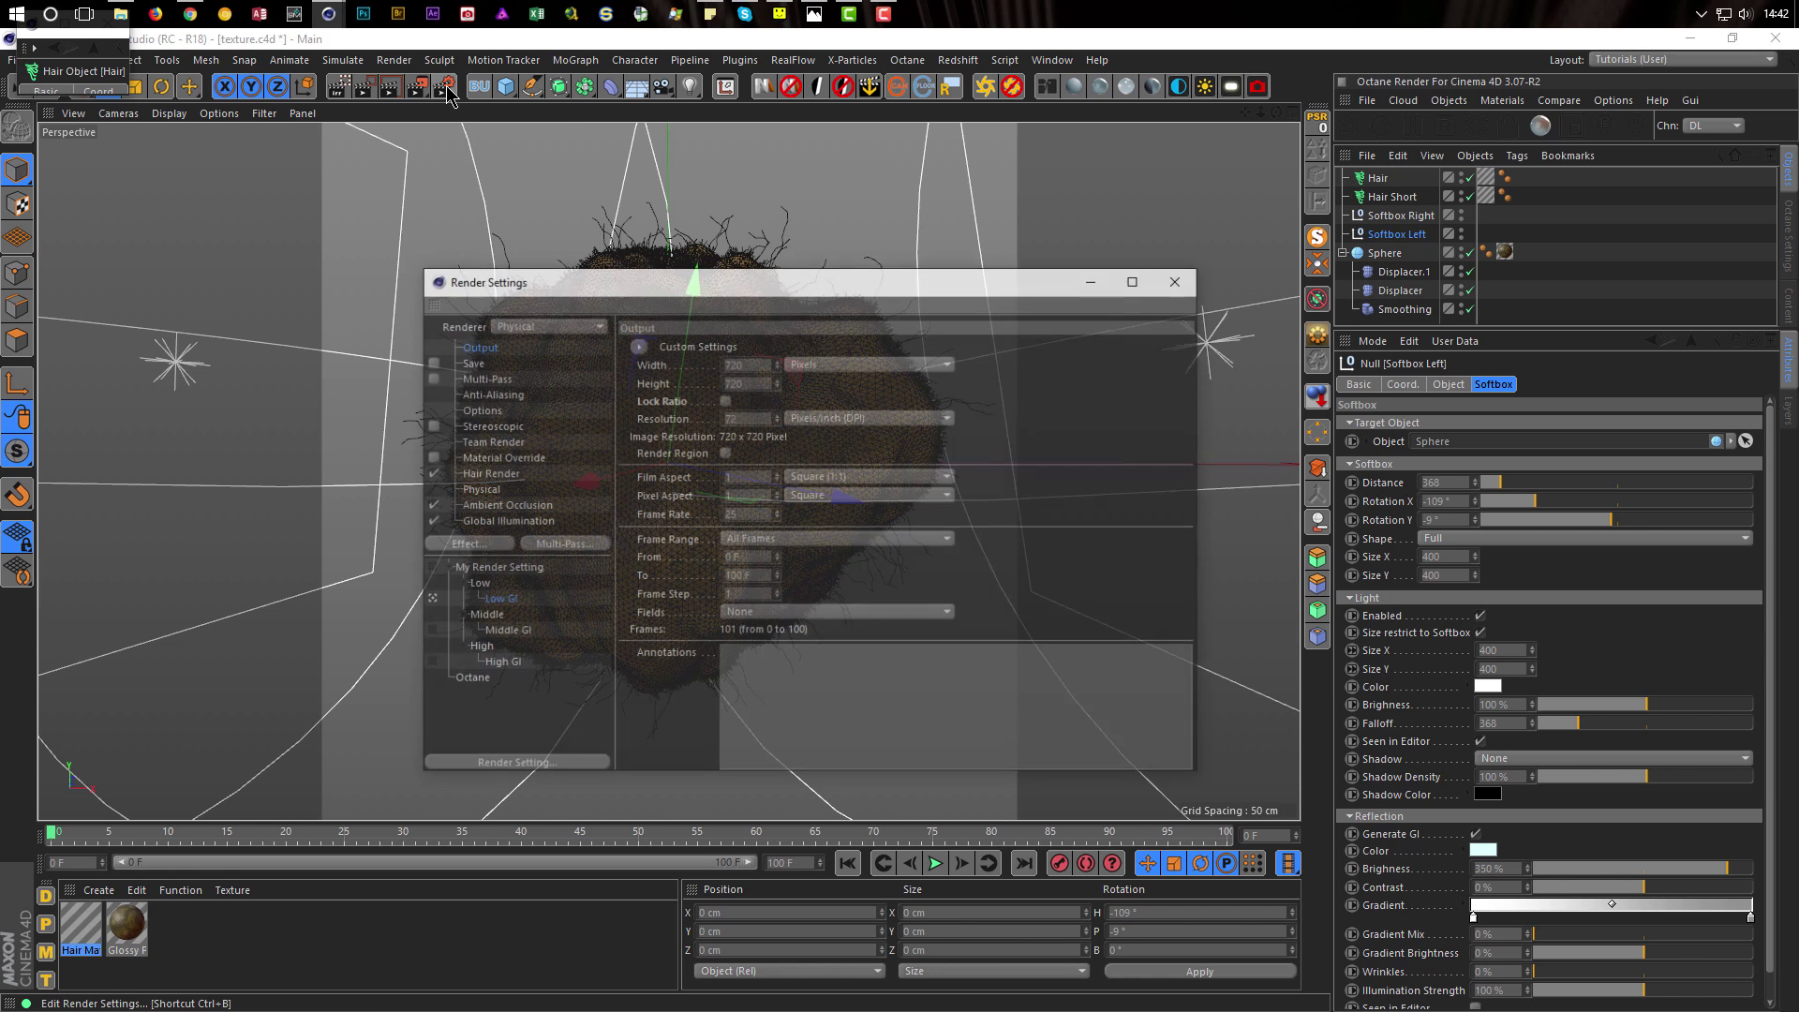
{"action": "left_click", "coordinate": [430, 632]}
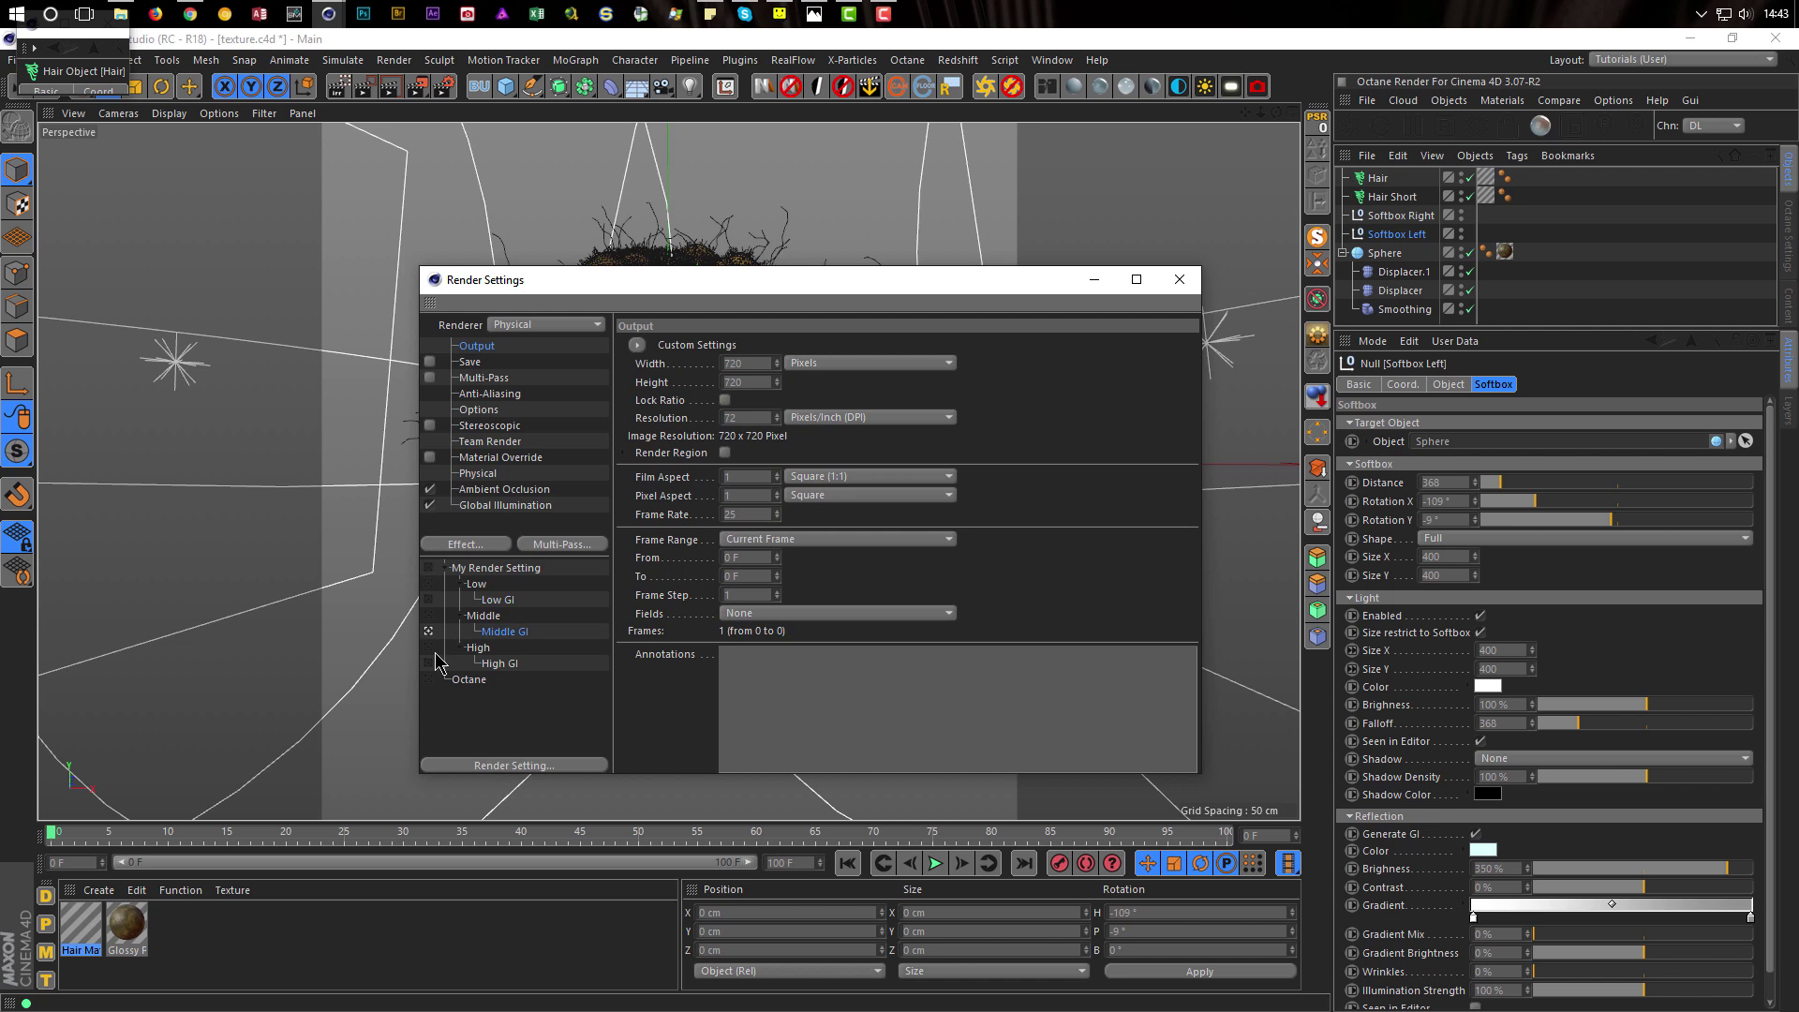
{"action": "left_click_drag", "start_coordinate": [719, 291], "coordinate": [1067, 352]}
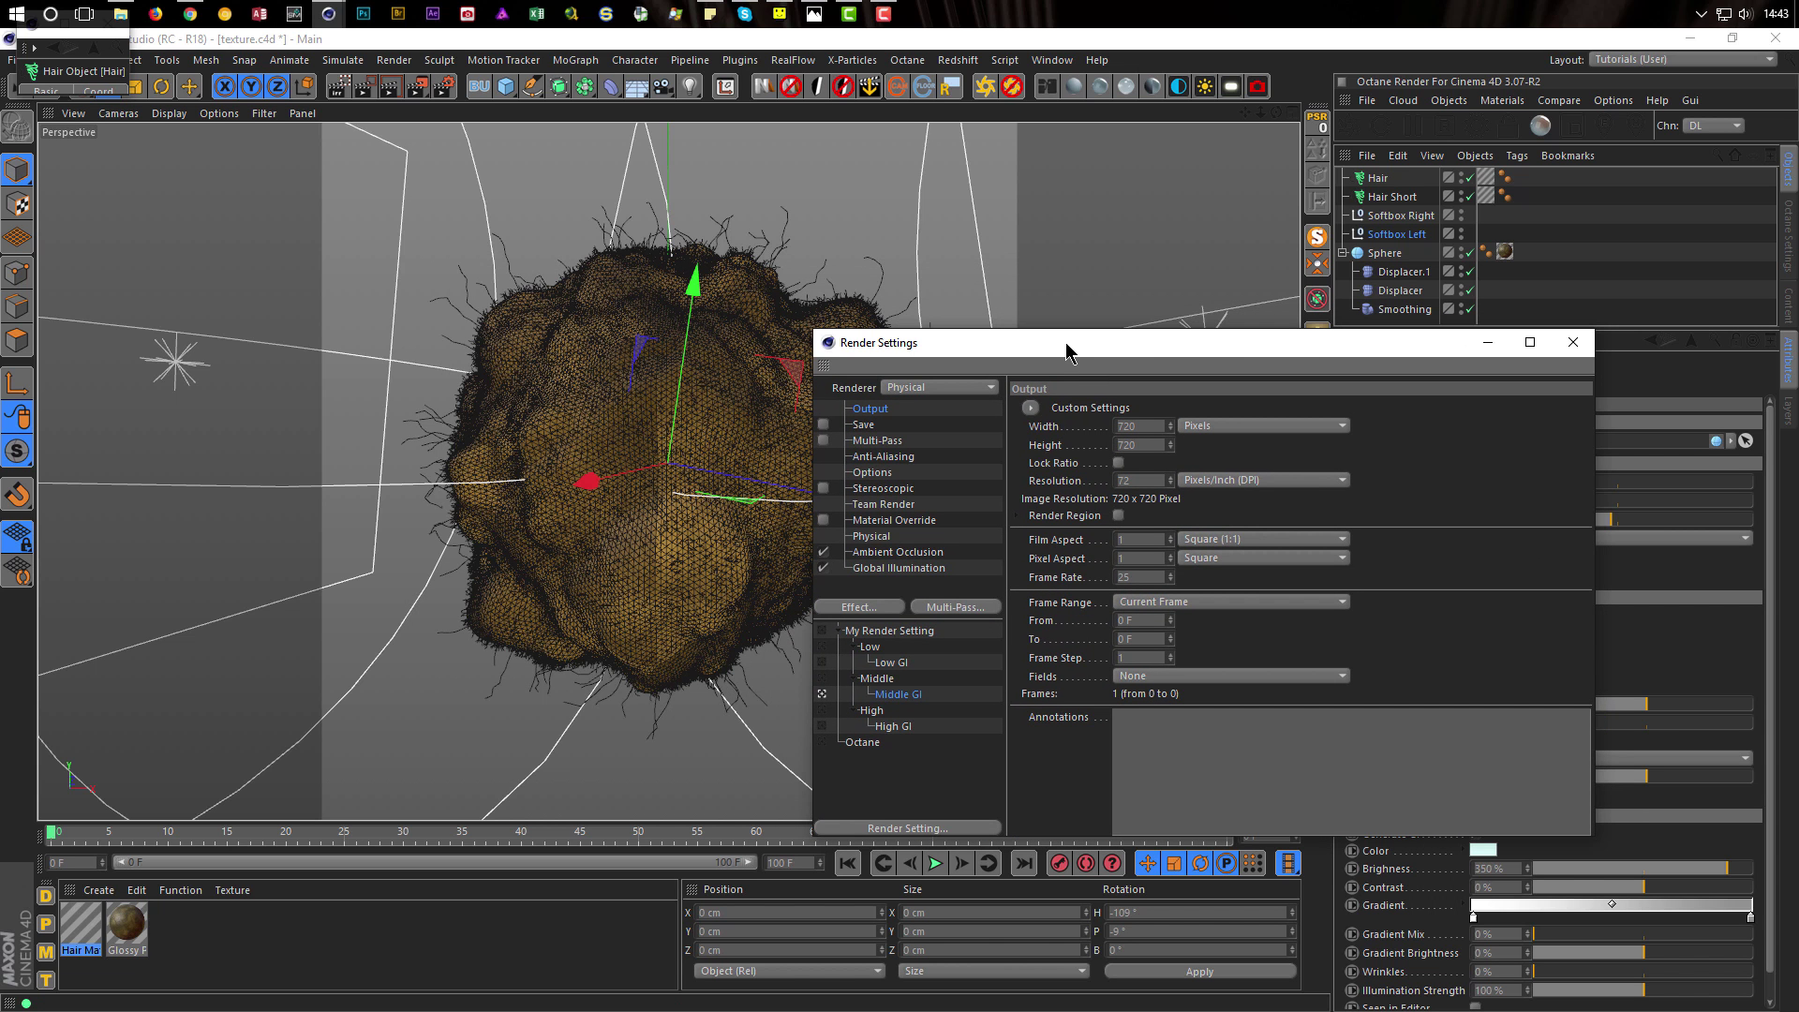
{"action": "left_click", "coordinate": [876, 610]}
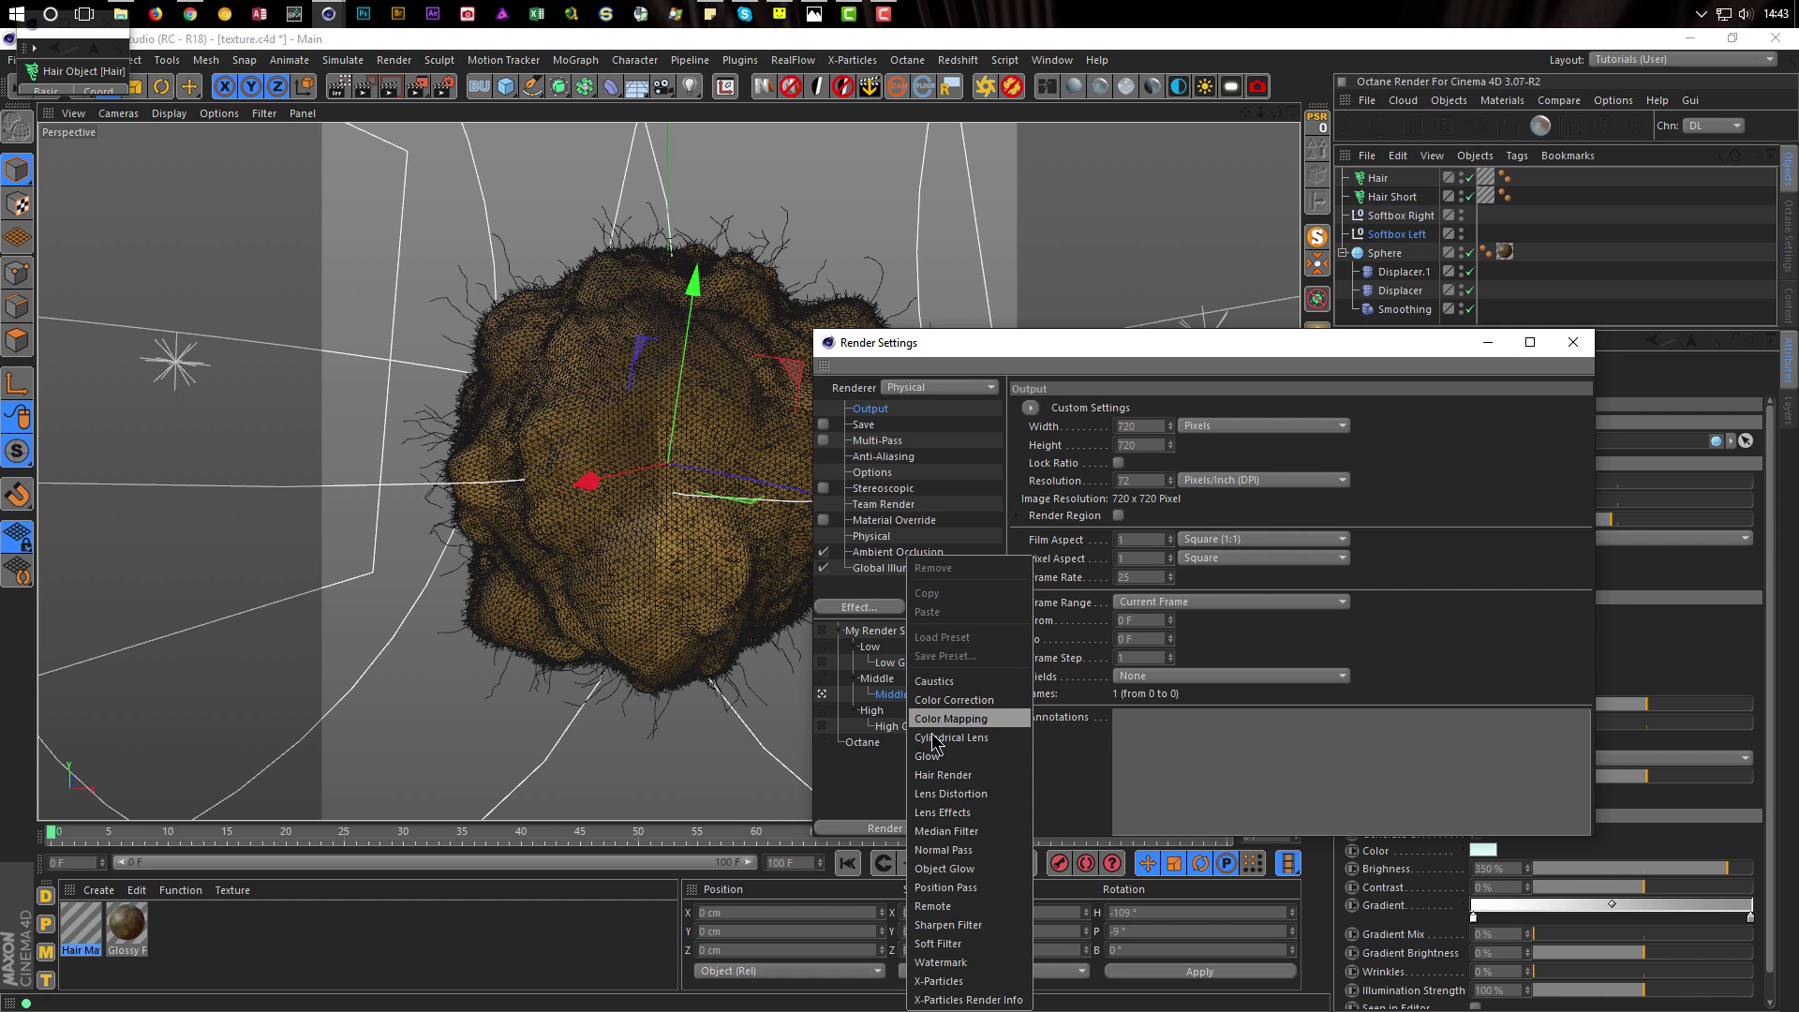
{"action": "left_click", "coordinate": [947, 777]}
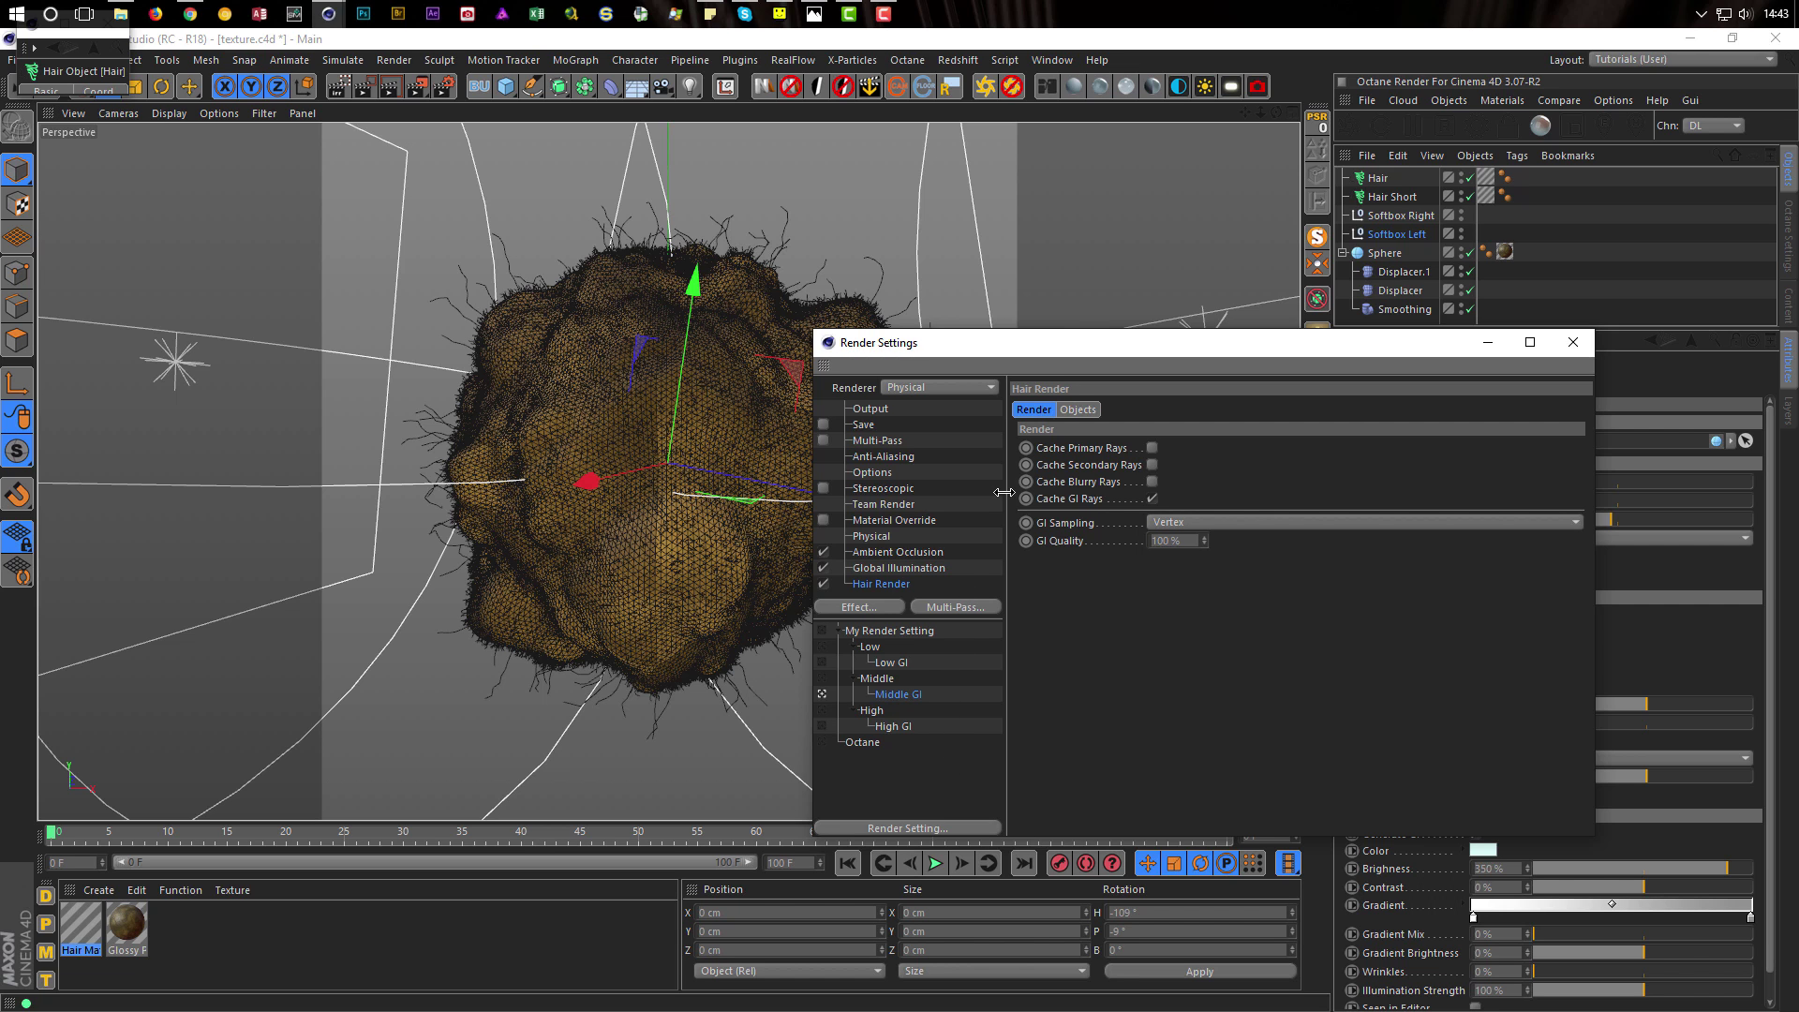
Render the current frame to the Picture Viewer and arrange its window so the material list stays accessible
{"action": "left_click_drag", "start_coordinate": [1080, 331], "coordinate": [1190, 317]}
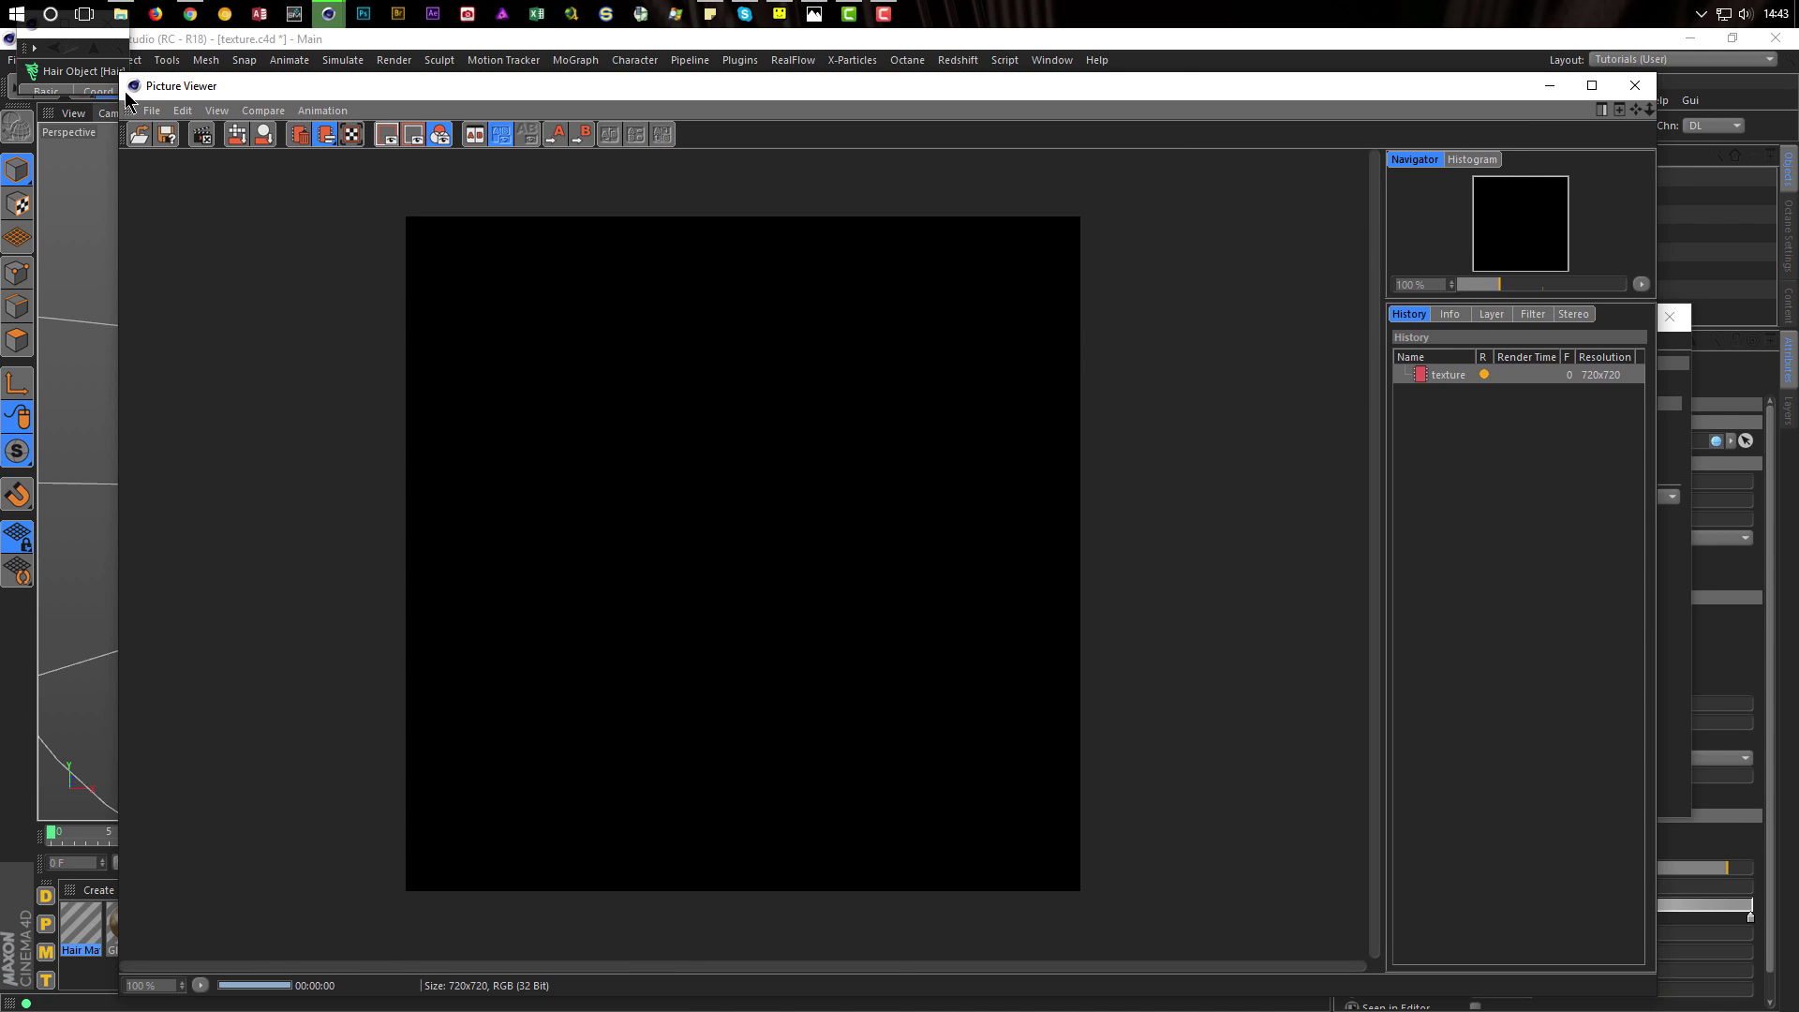
{"action": "left_click_drag", "start_coordinate": [125, 92], "coordinate": [663, 178]}
{"action": "left_click_drag", "start_coordinate": [863, 184], "coordinate": [978, 144]}
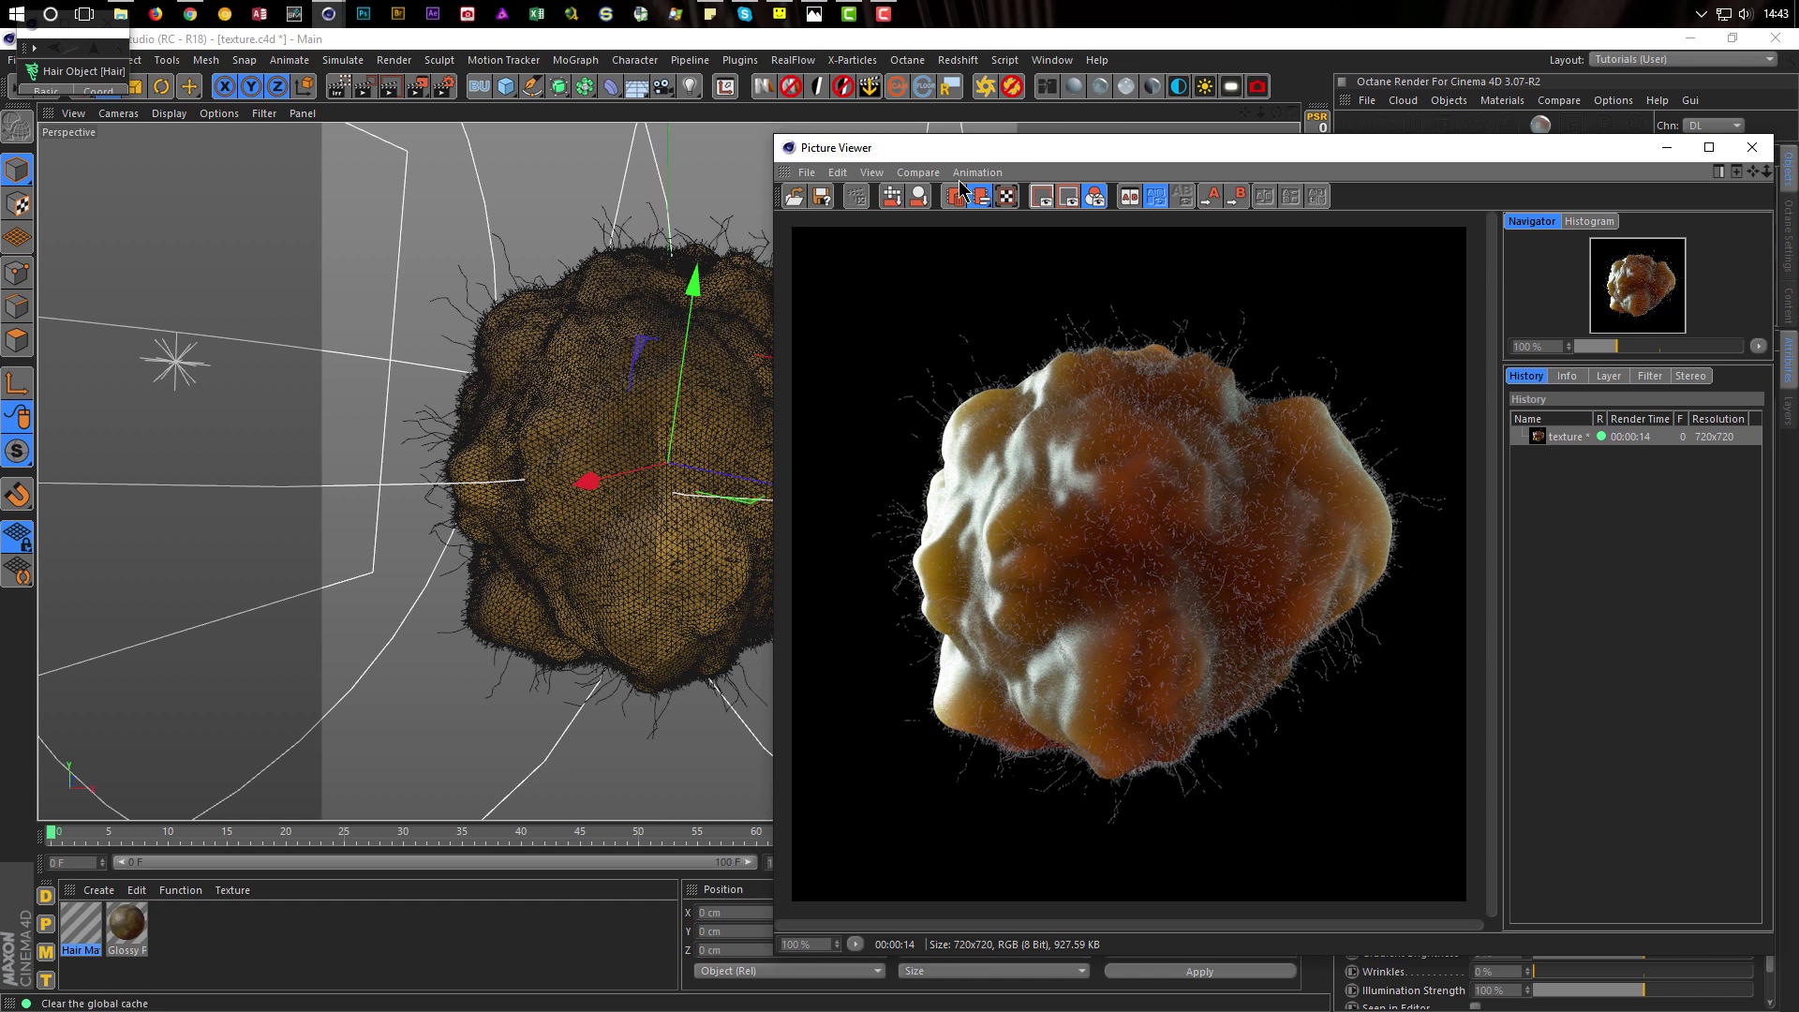
{"action": "left_click_drag", "start_coordinate": [995, 155], "coordinate": [463, 156]}
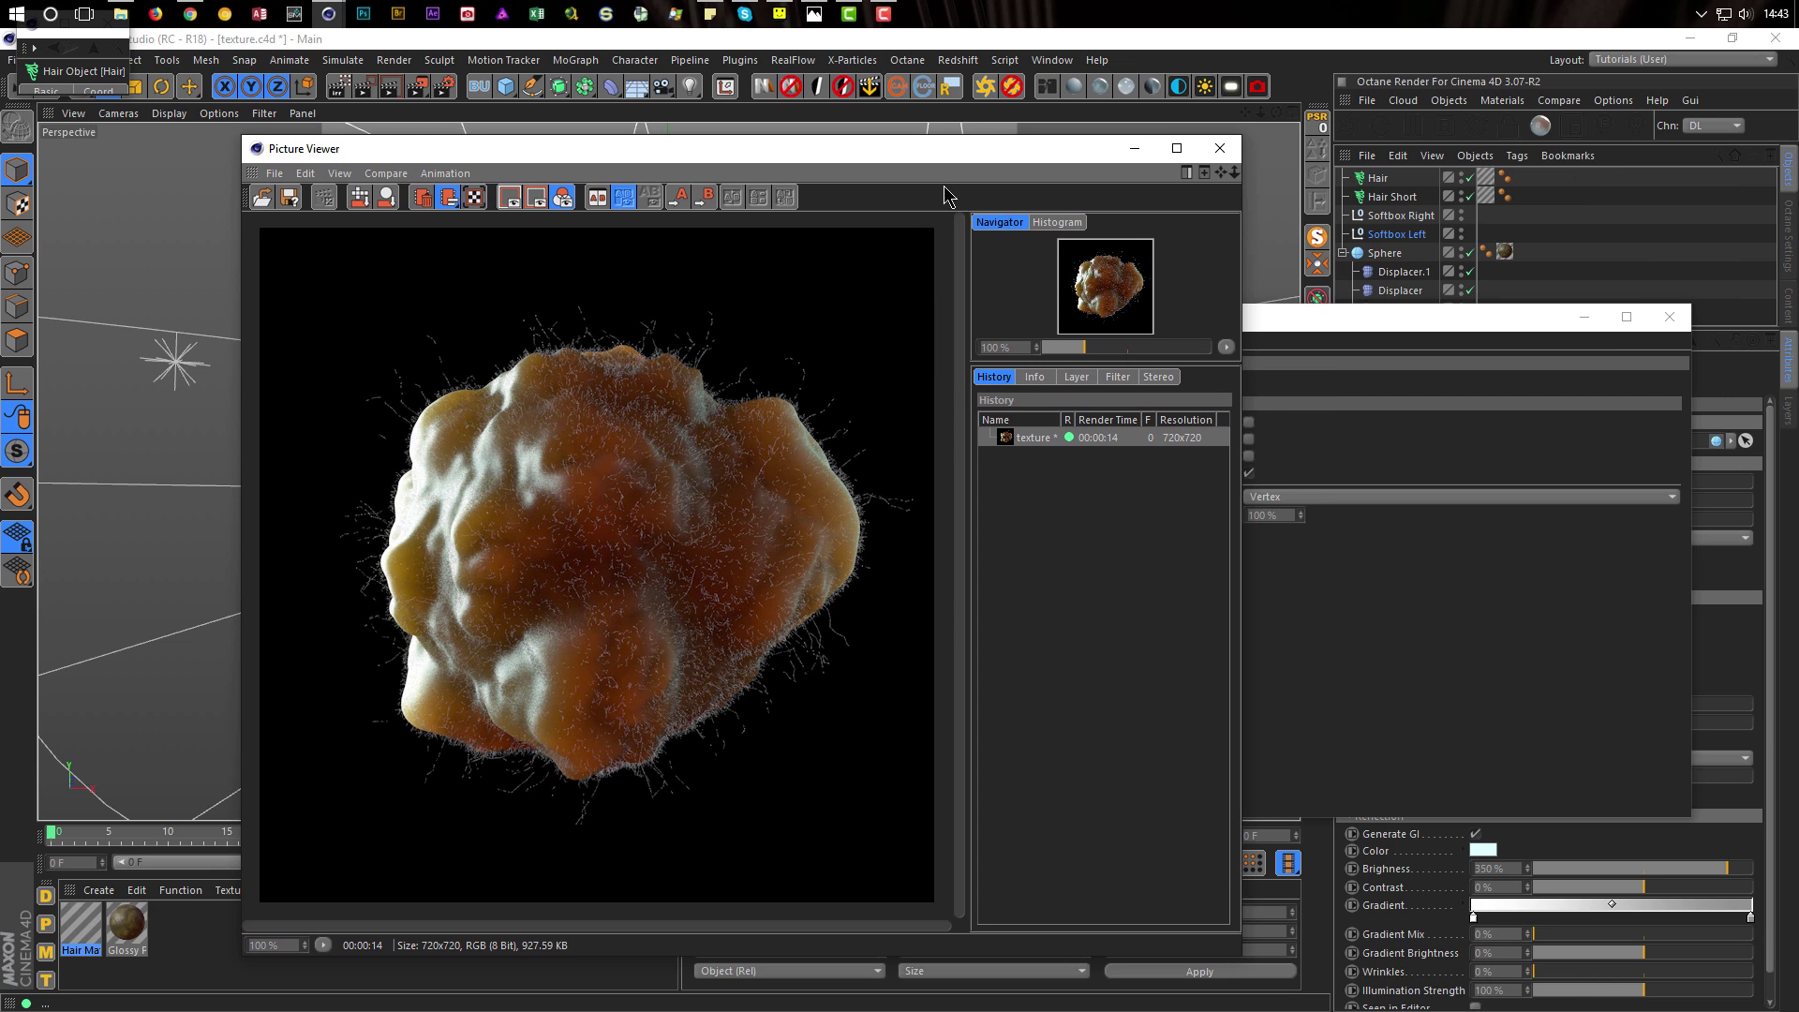
{"action": "left_click_drag", "start_coordinate": [942, 152], "coordinate": [954, 70]}
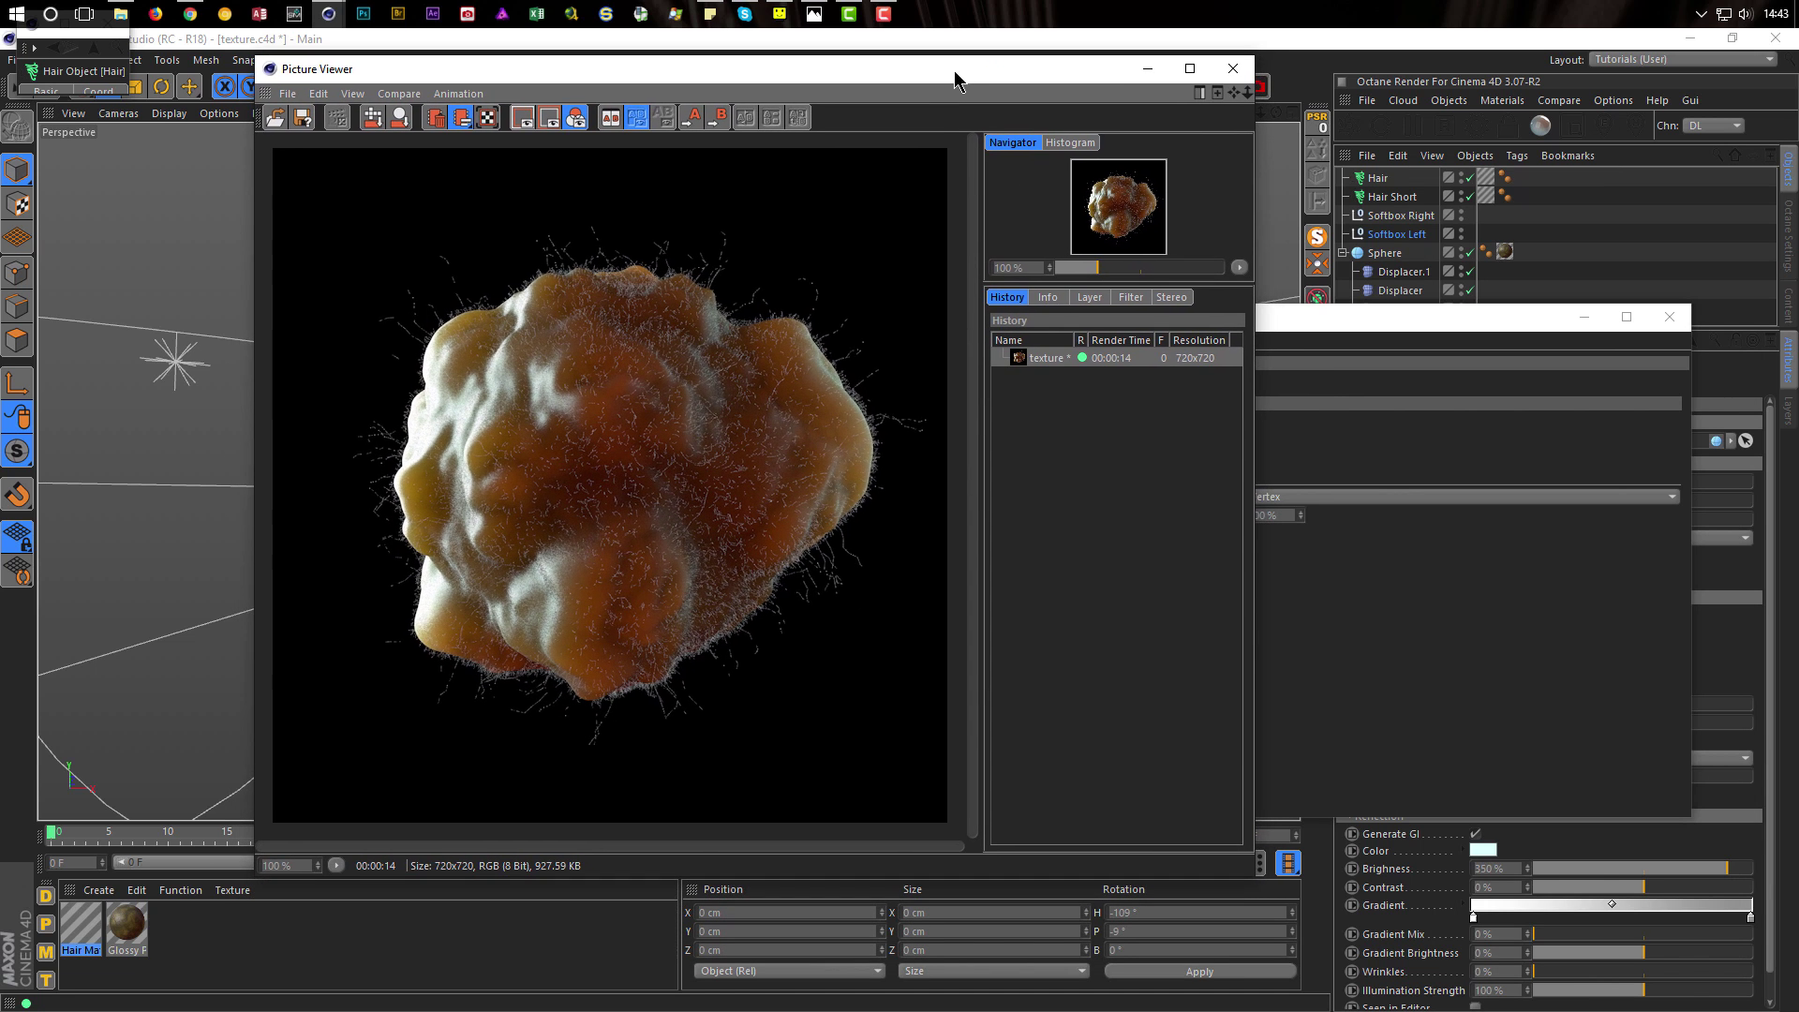
Place the hair material after Glossy Plastic in the material list and rename it Hair Short
{"action": "left_click_drag", "start_coordinate": [77, 928], "coordinate": [181, 961]}
{"action": "double_click", "coordinate": [129, 936]}
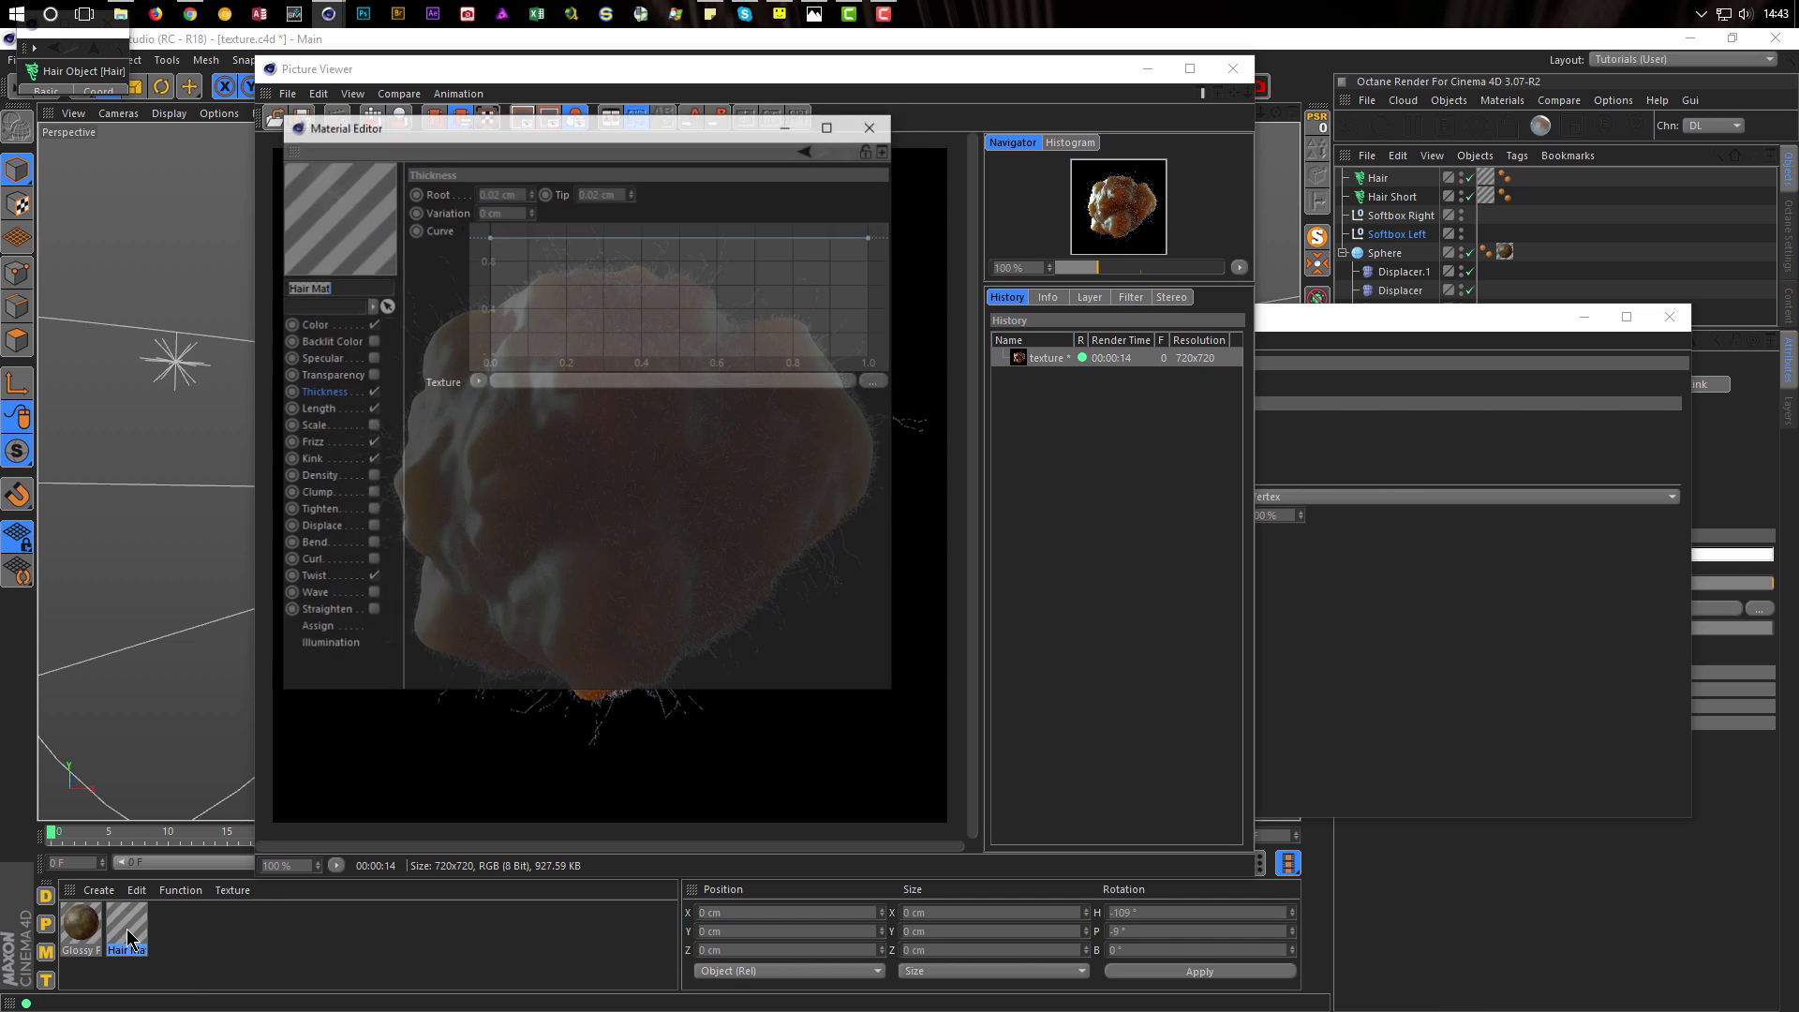
{"action": "left_click", "coordinate": [353, 288]}
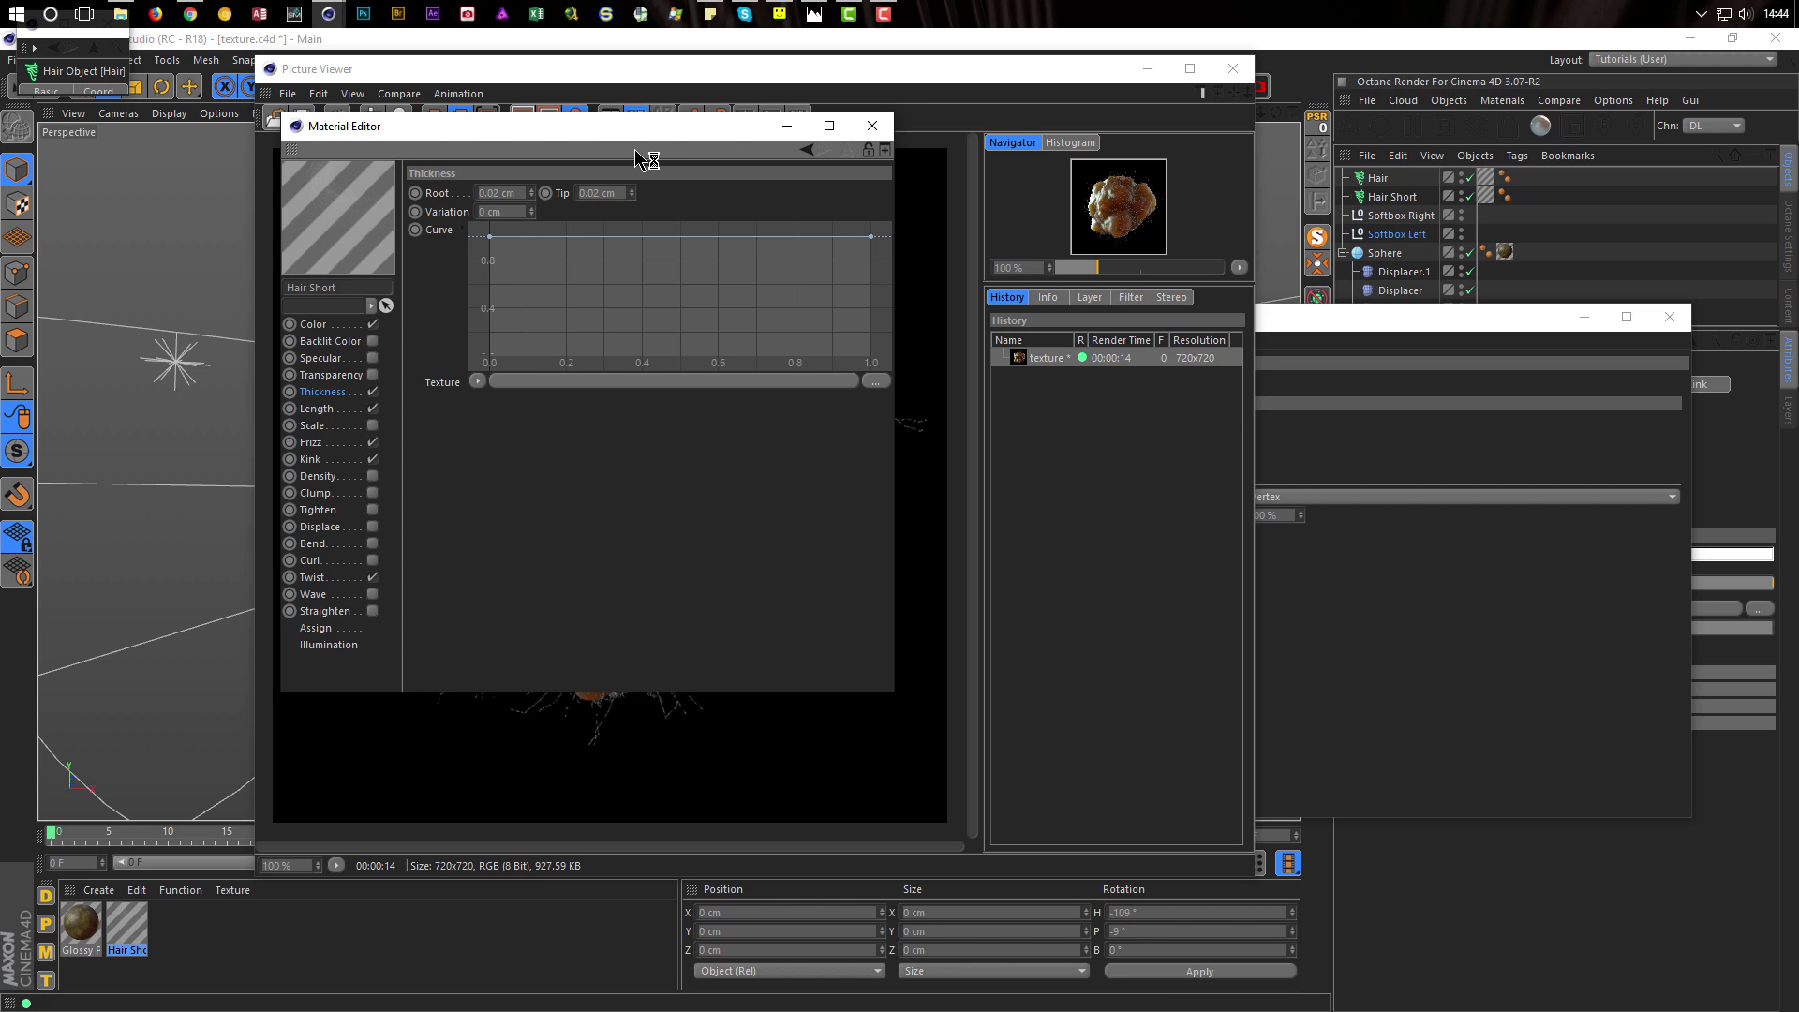
Duplicate the Hair Short material, name the copy Hair, and assign it to the Hair object
{"action": "left_click_drag", "start_coordinate": [122, 928], "coordinate": [173, 931], "text": "ctrl"}
{"action": "left_click", "coordinate": [319, 290]}
{"action": "left_click_drag", "start_coordinate": [319, 292], "coordinate": [358, 292]}
{"action": "key", "text": "BackSpace"}
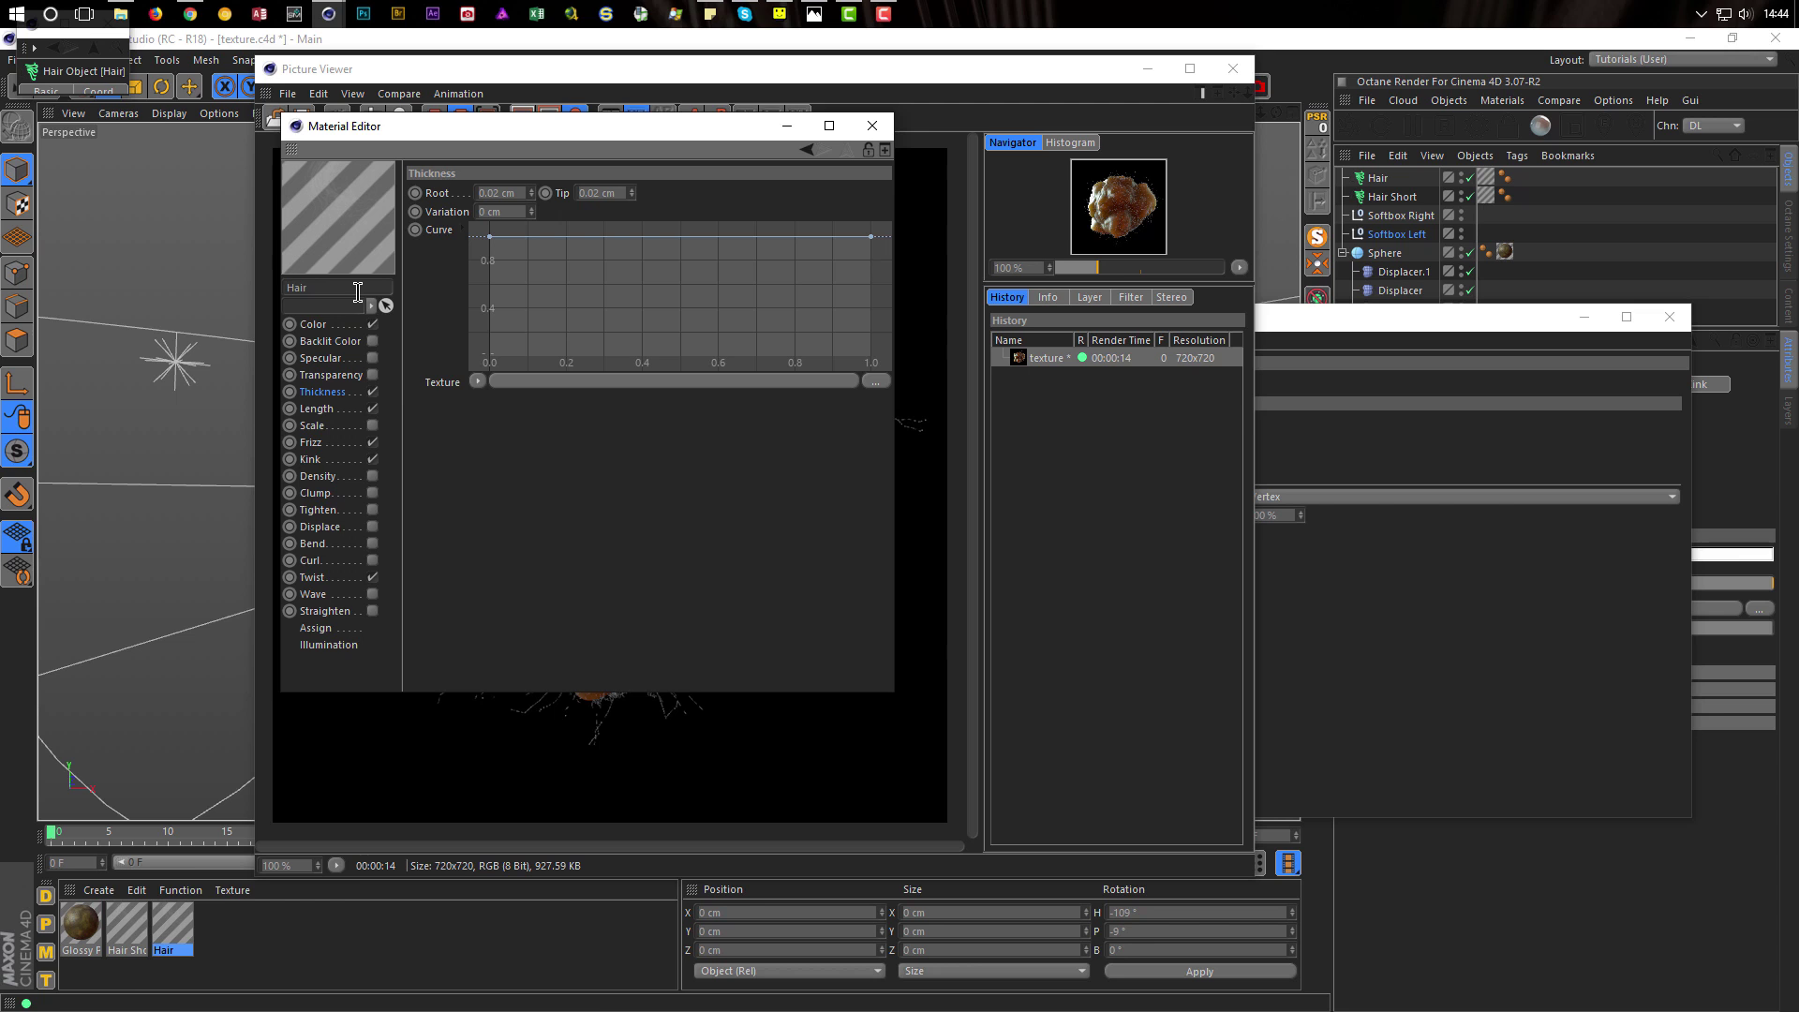
{"action": "left_click_drag", "start_coordinate": [176, 930], "coordinate": [1487, 179]}
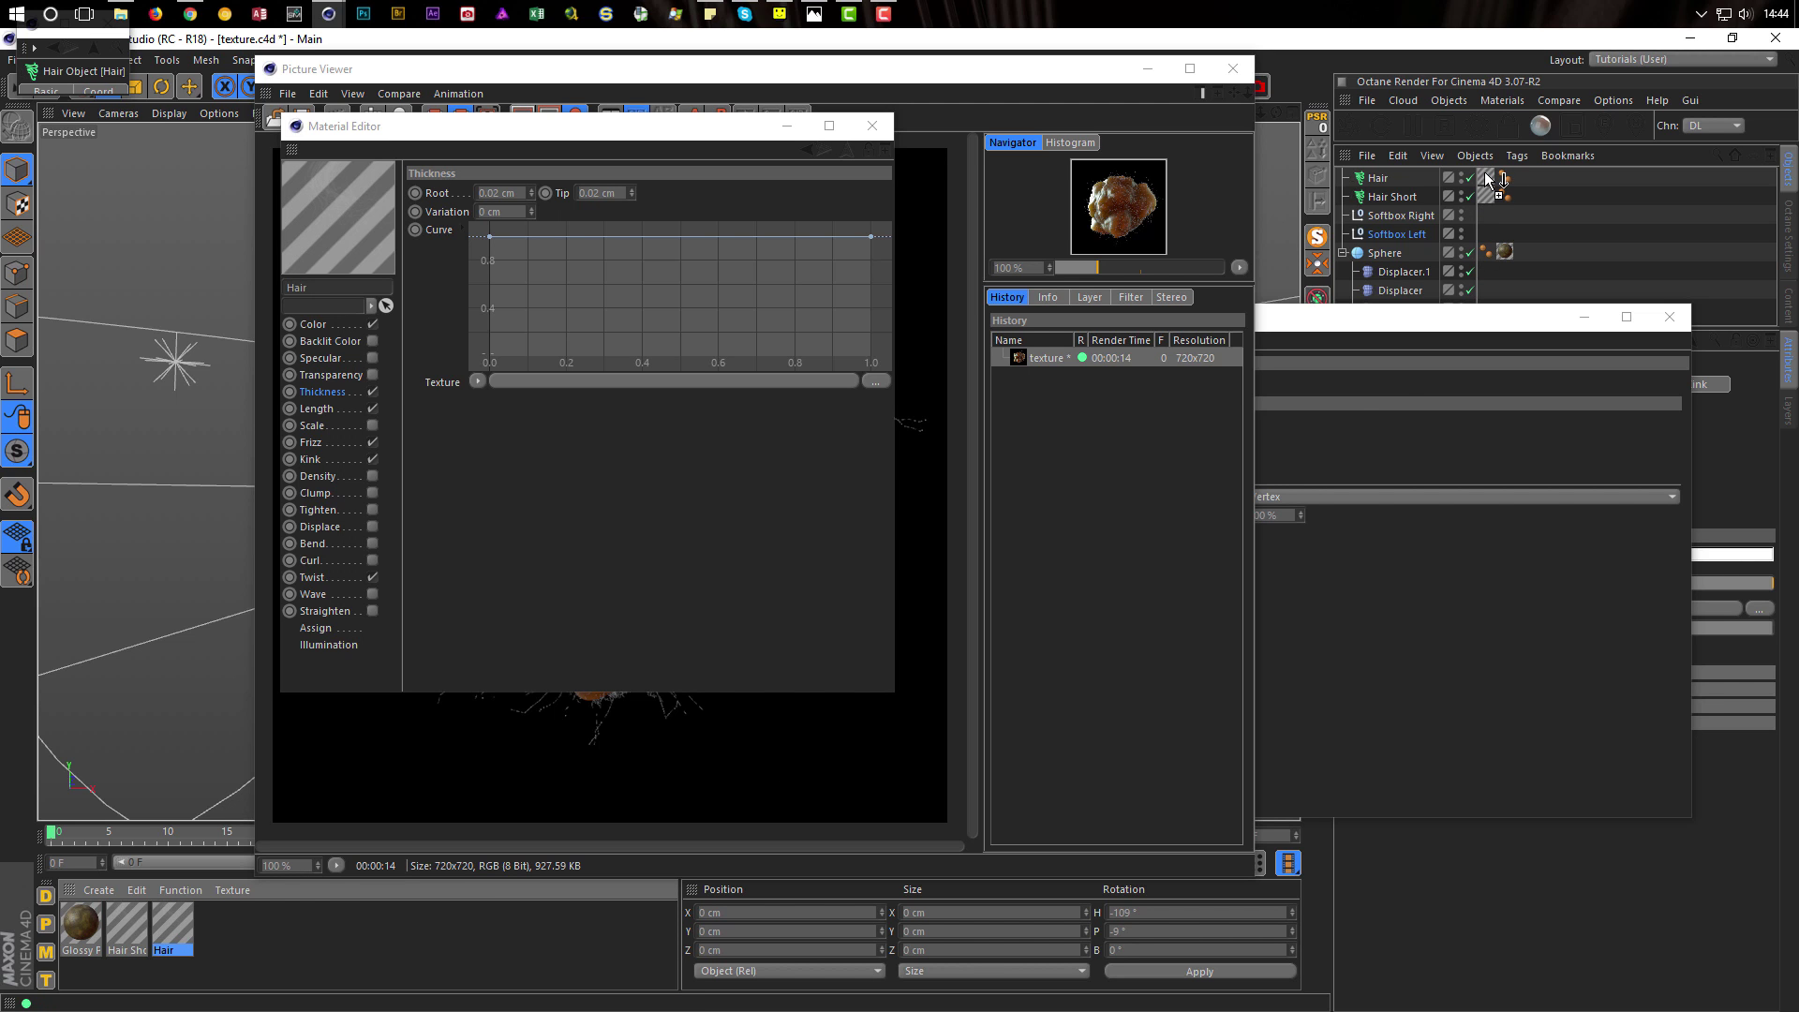
{"action": "left_click_drag", "start_coordinate": [1490, 179], "coordinate": [1485, 179]}
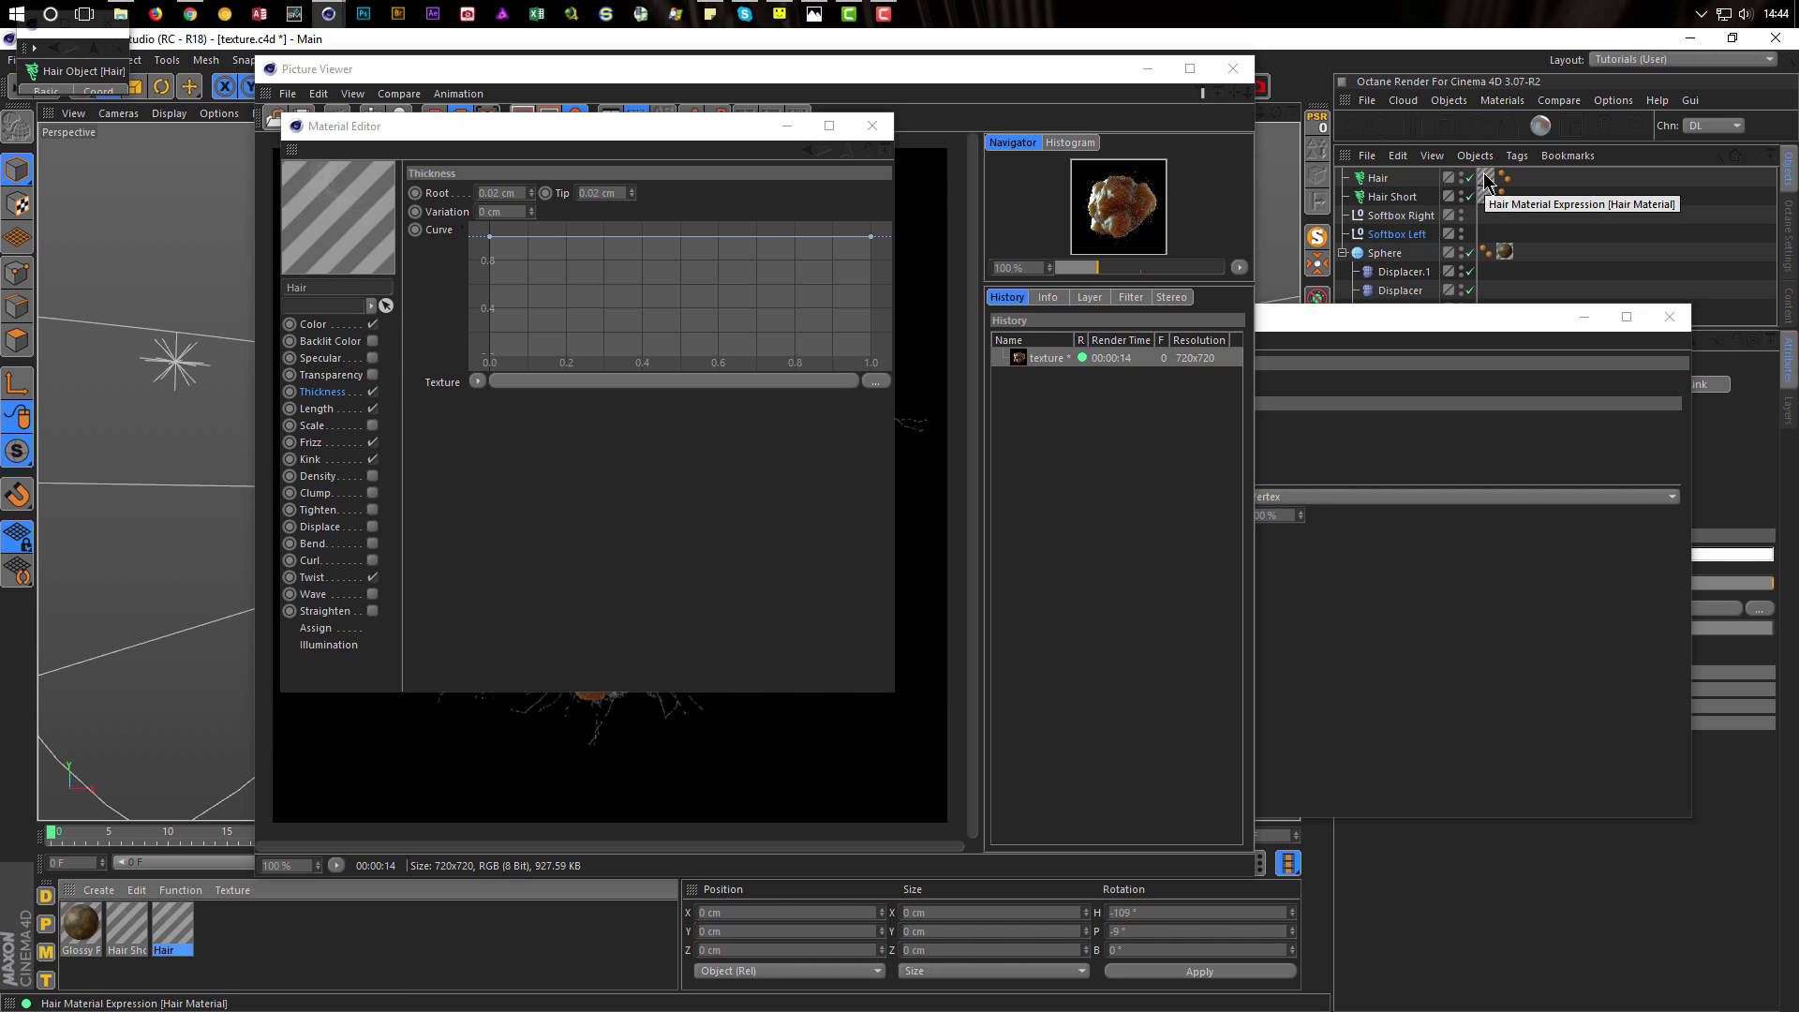
Set the Hair material's root and tip thickness to 0.05 cm, and render the frame to the Picture Viewer
{"action": "left_click", "coordinate": [497, 195]}
{"action": "left_click_drag", "start_coordinate": [498, 198], "coordinate": [544, 195]}
{"action": "key", "text": "Tab"}
{"action": "type", "text": "0.05"}
{"action": "key", "text": "Return"}
{"action": "left_click_drag", "start_coordinate": [668, 133], "coordinate": [1464, 360]}
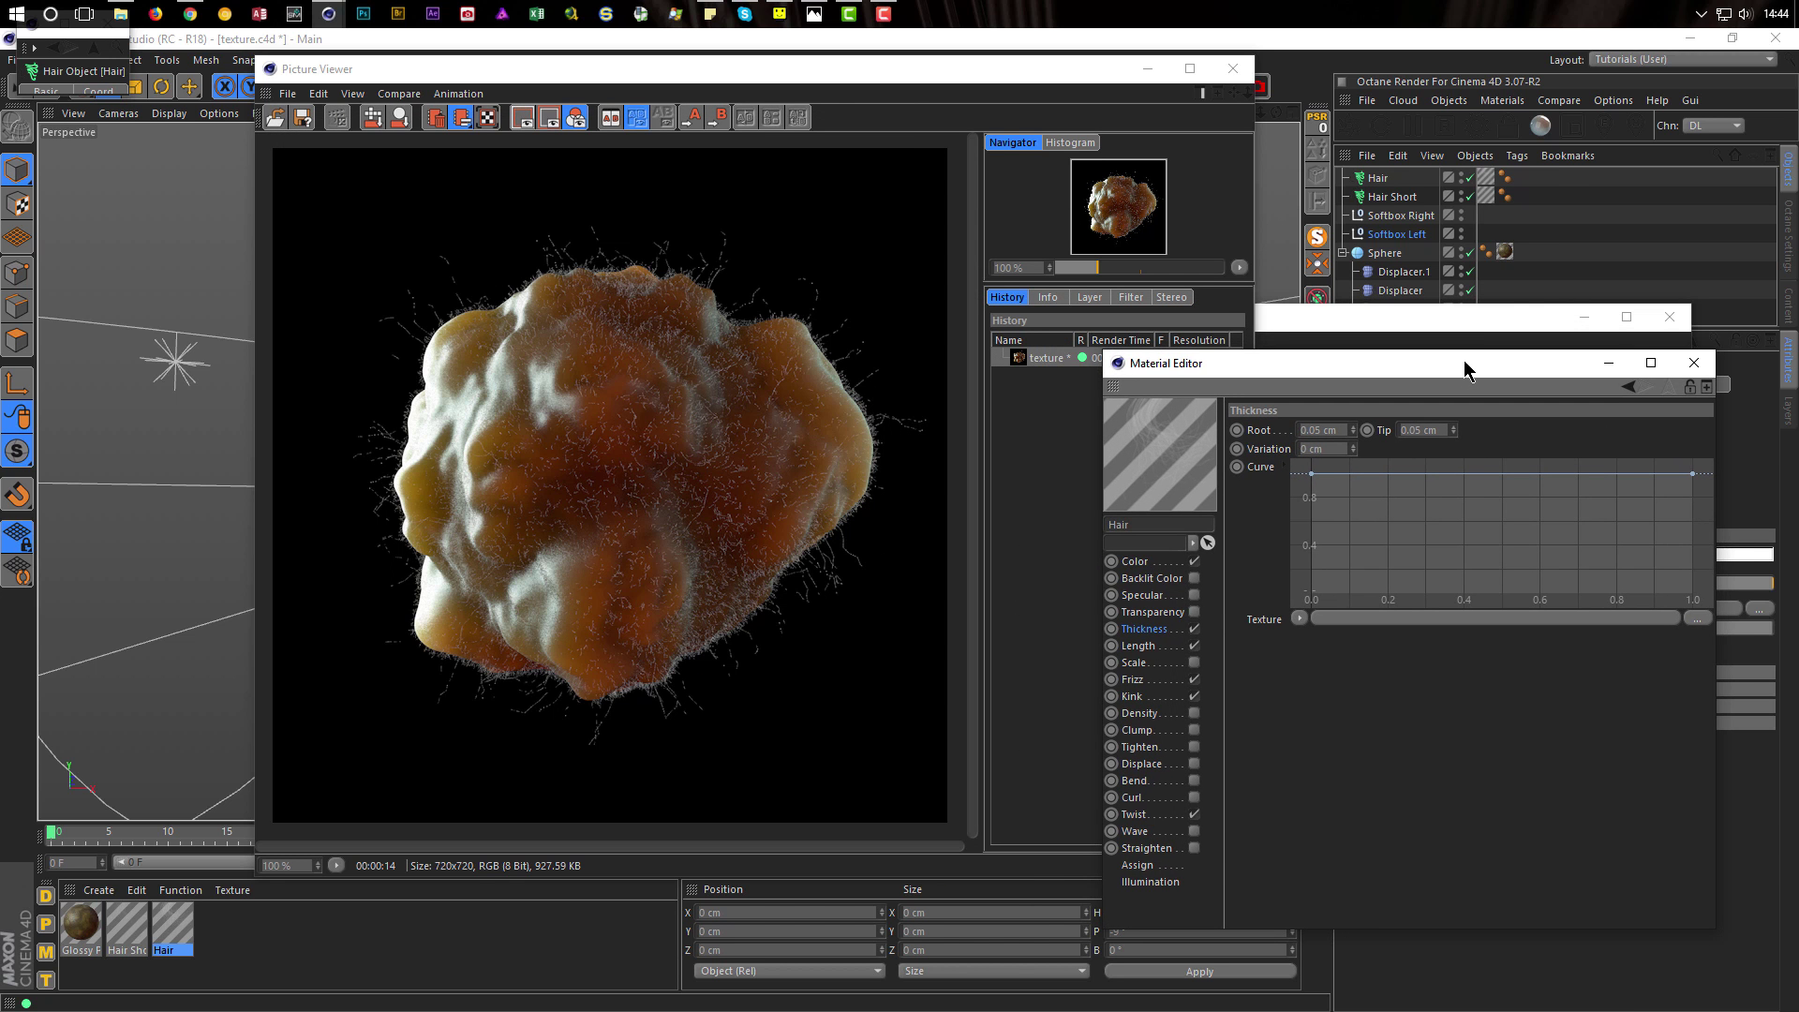
{"action": "key", "text": "shift+r"}
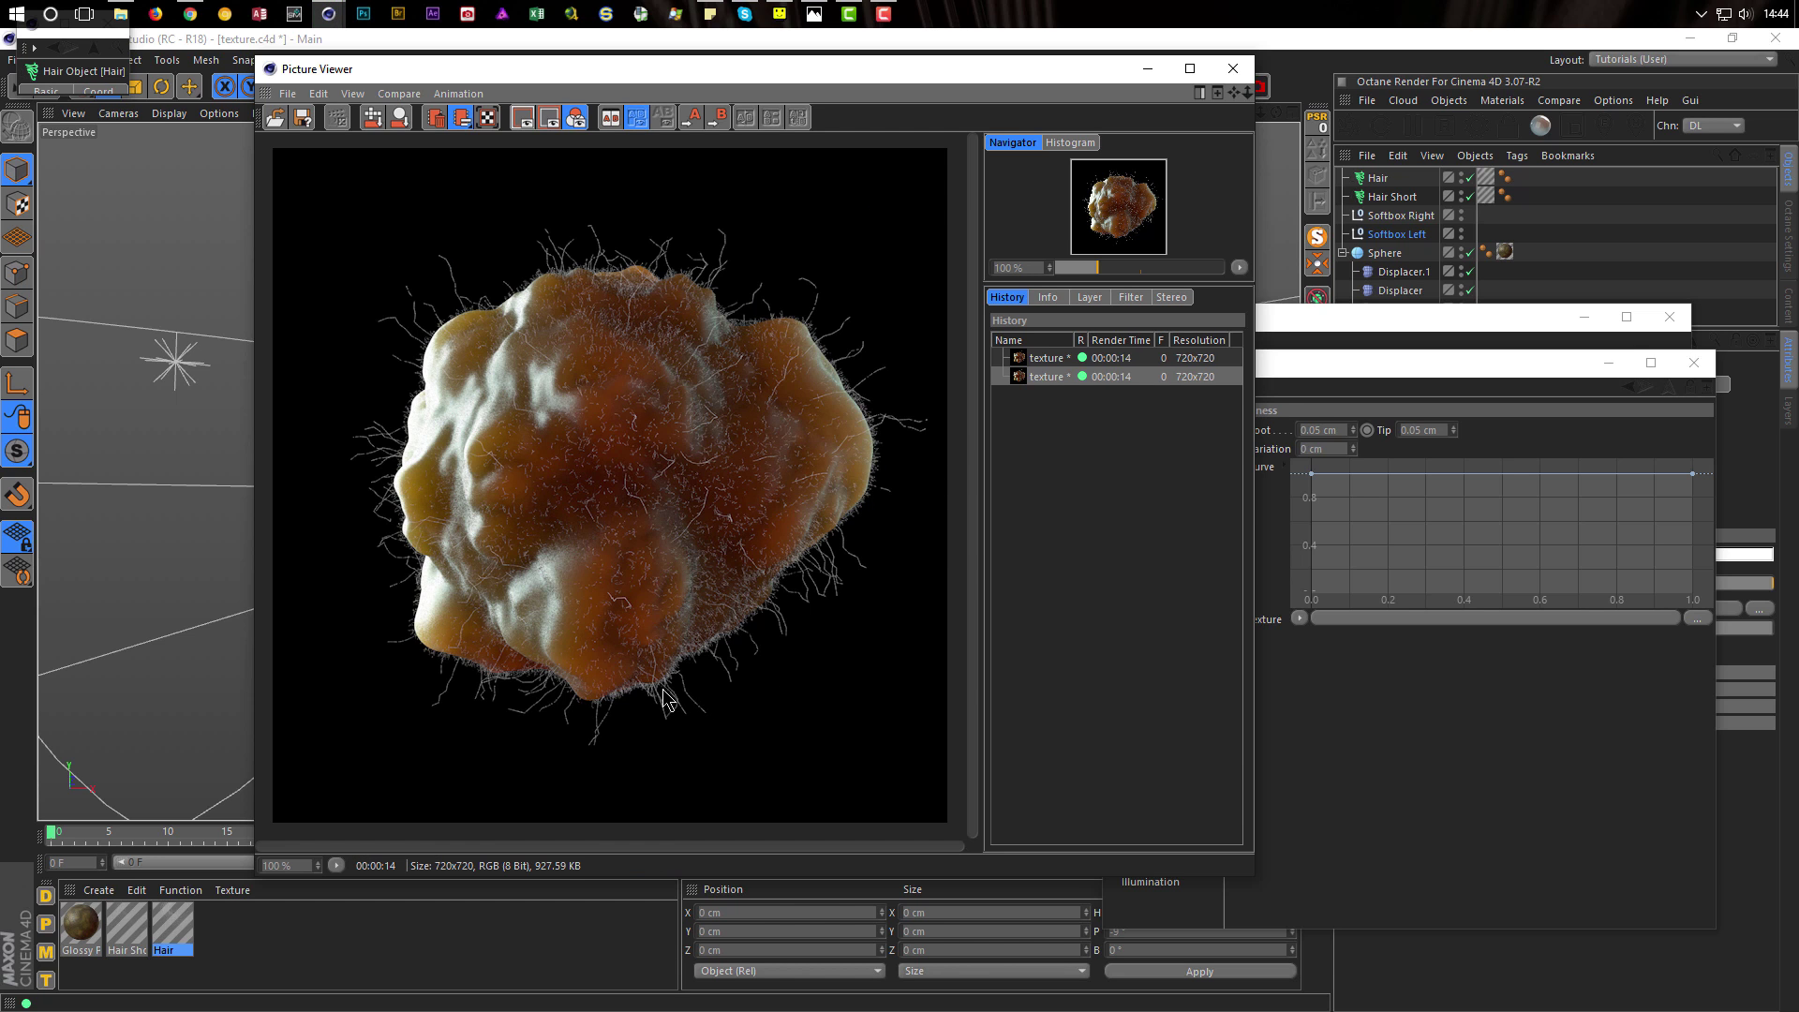
Set the Hair material's root and tip thickness to 0.03 cm, and render the frame again
{"action": "left_click_drag", "start_coordinate": [1316, 431], "coordinate": [1345, 427]}
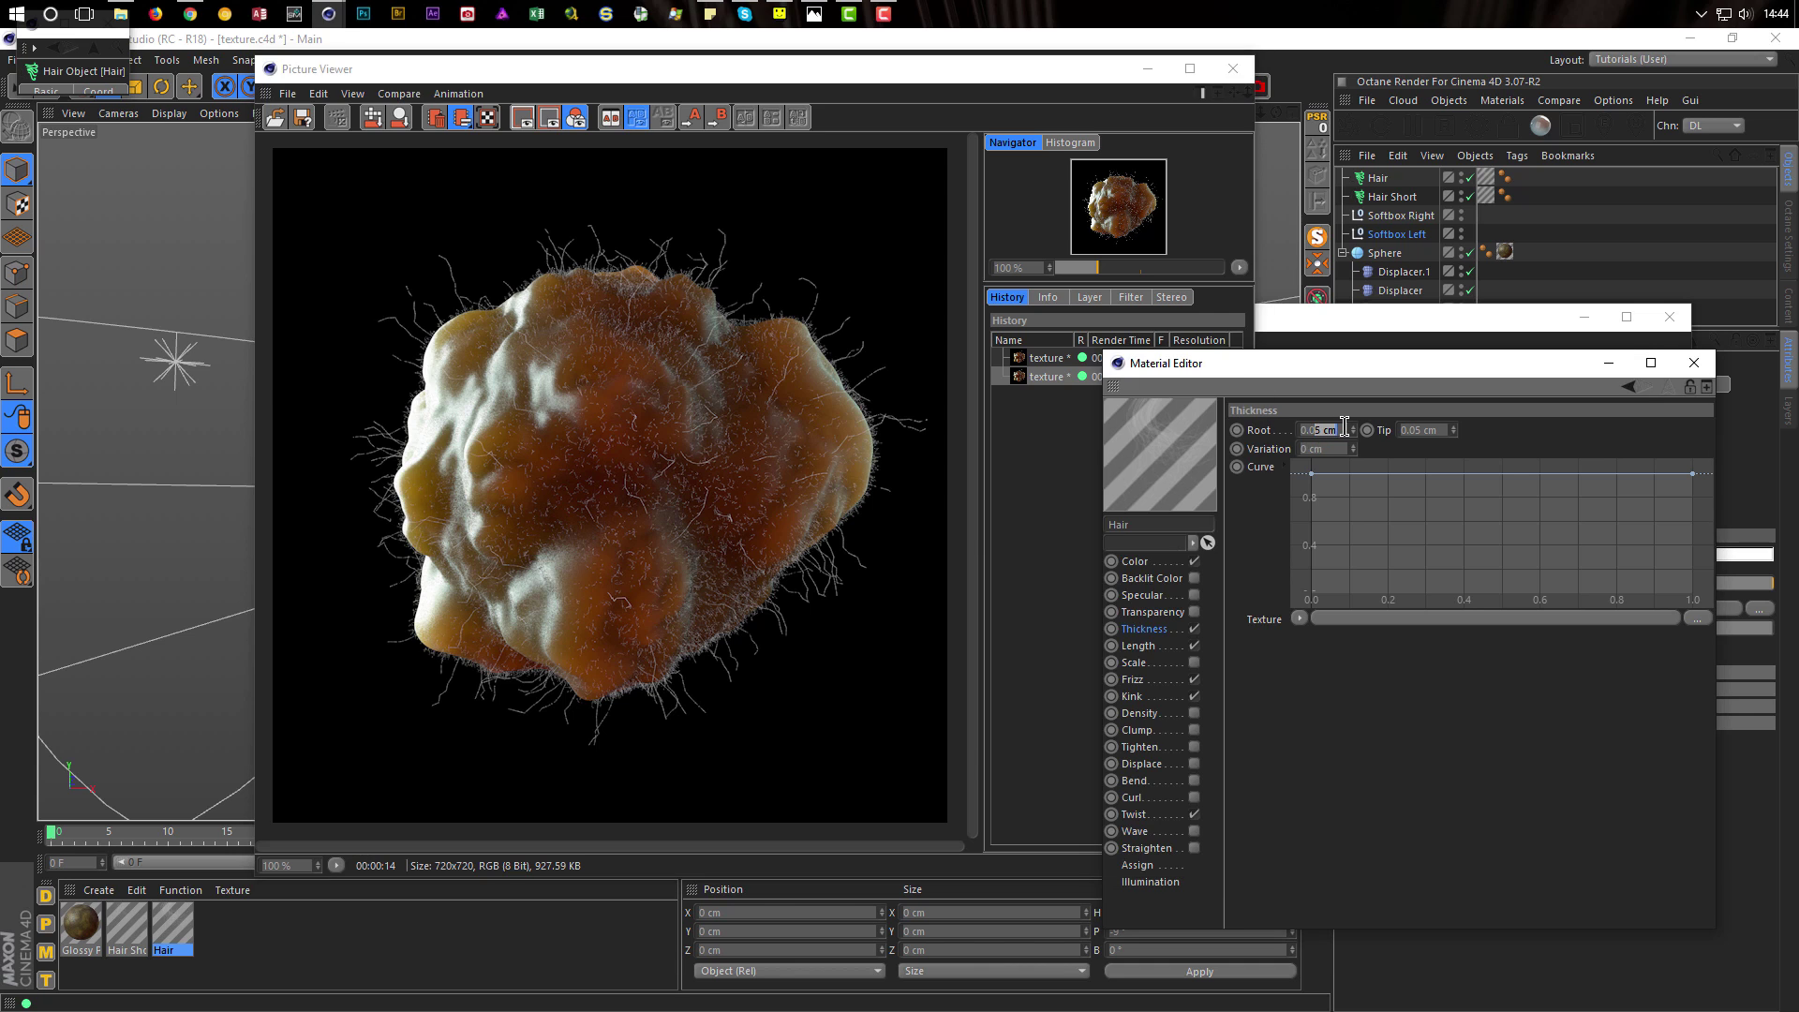
{"action": "type", "text": "3"}
{"action": "key", "text": "Tab"}
{"action": "type", "text": "0"}
{"action": "key", "text": "shift+r"}
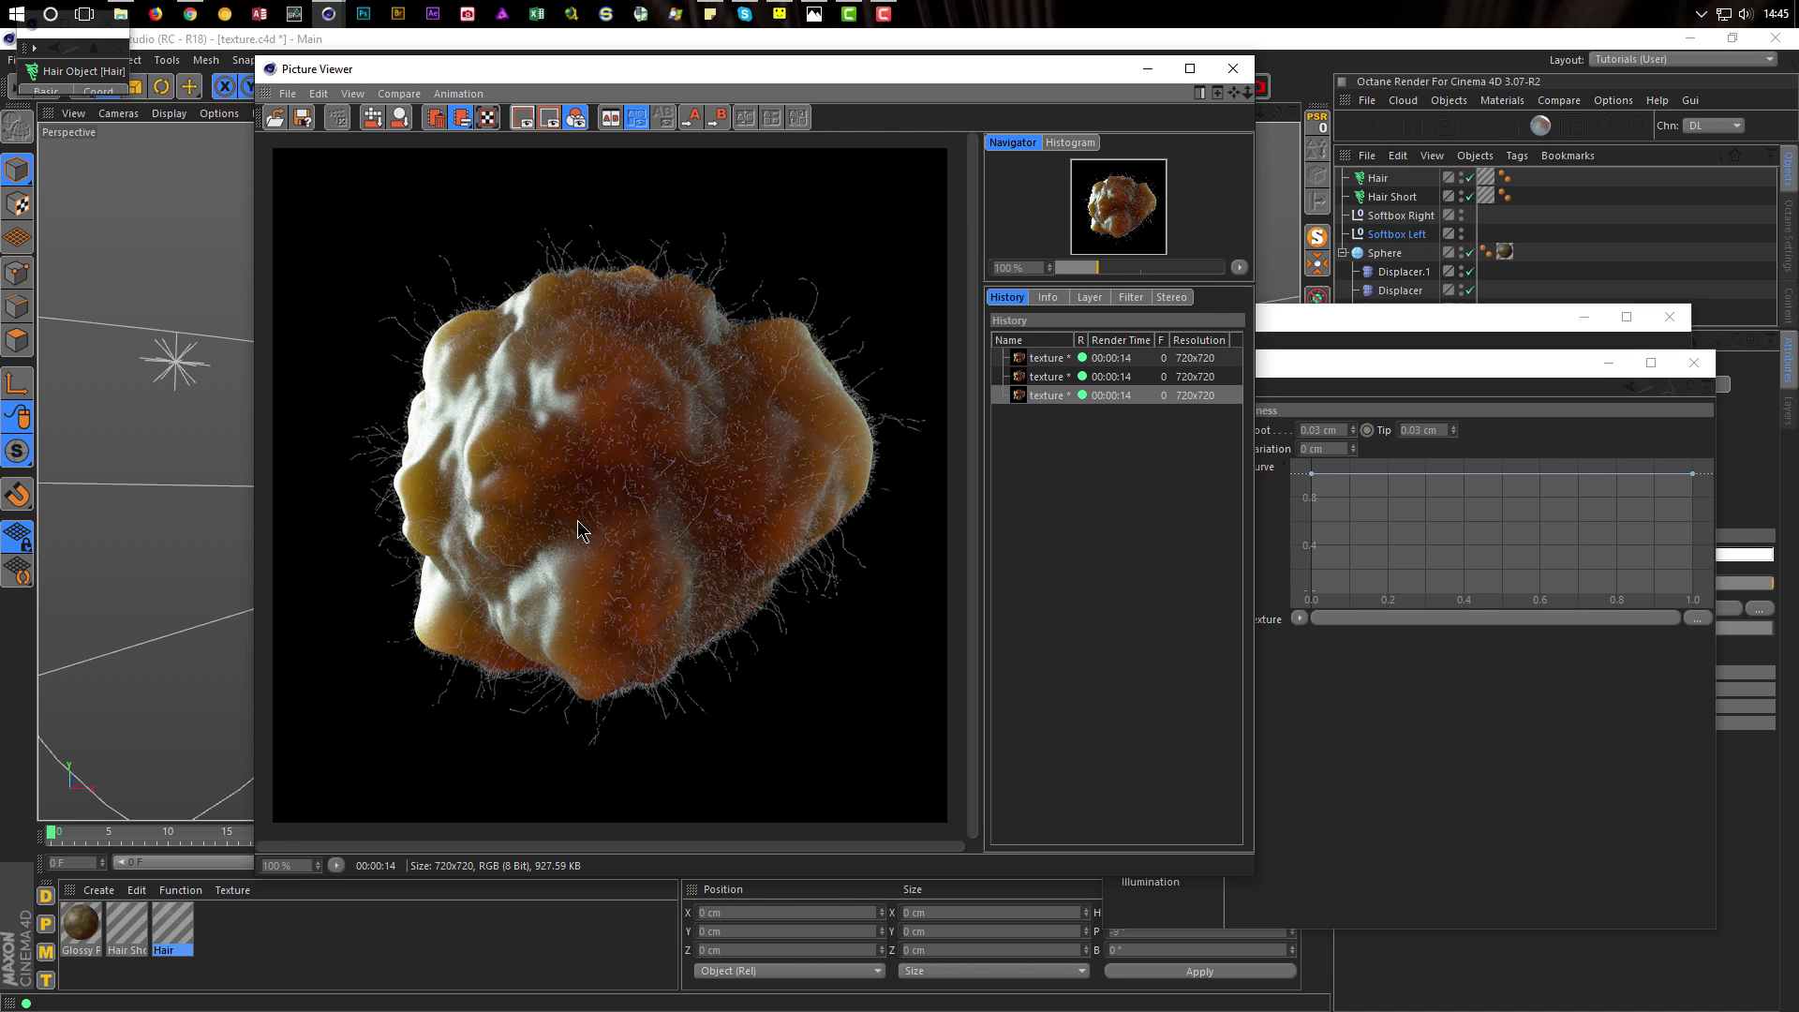
{"action": "left_click", "coordinate": [1693, 362]}
{"action": "left_click", "coordinate": [1670, 316]}
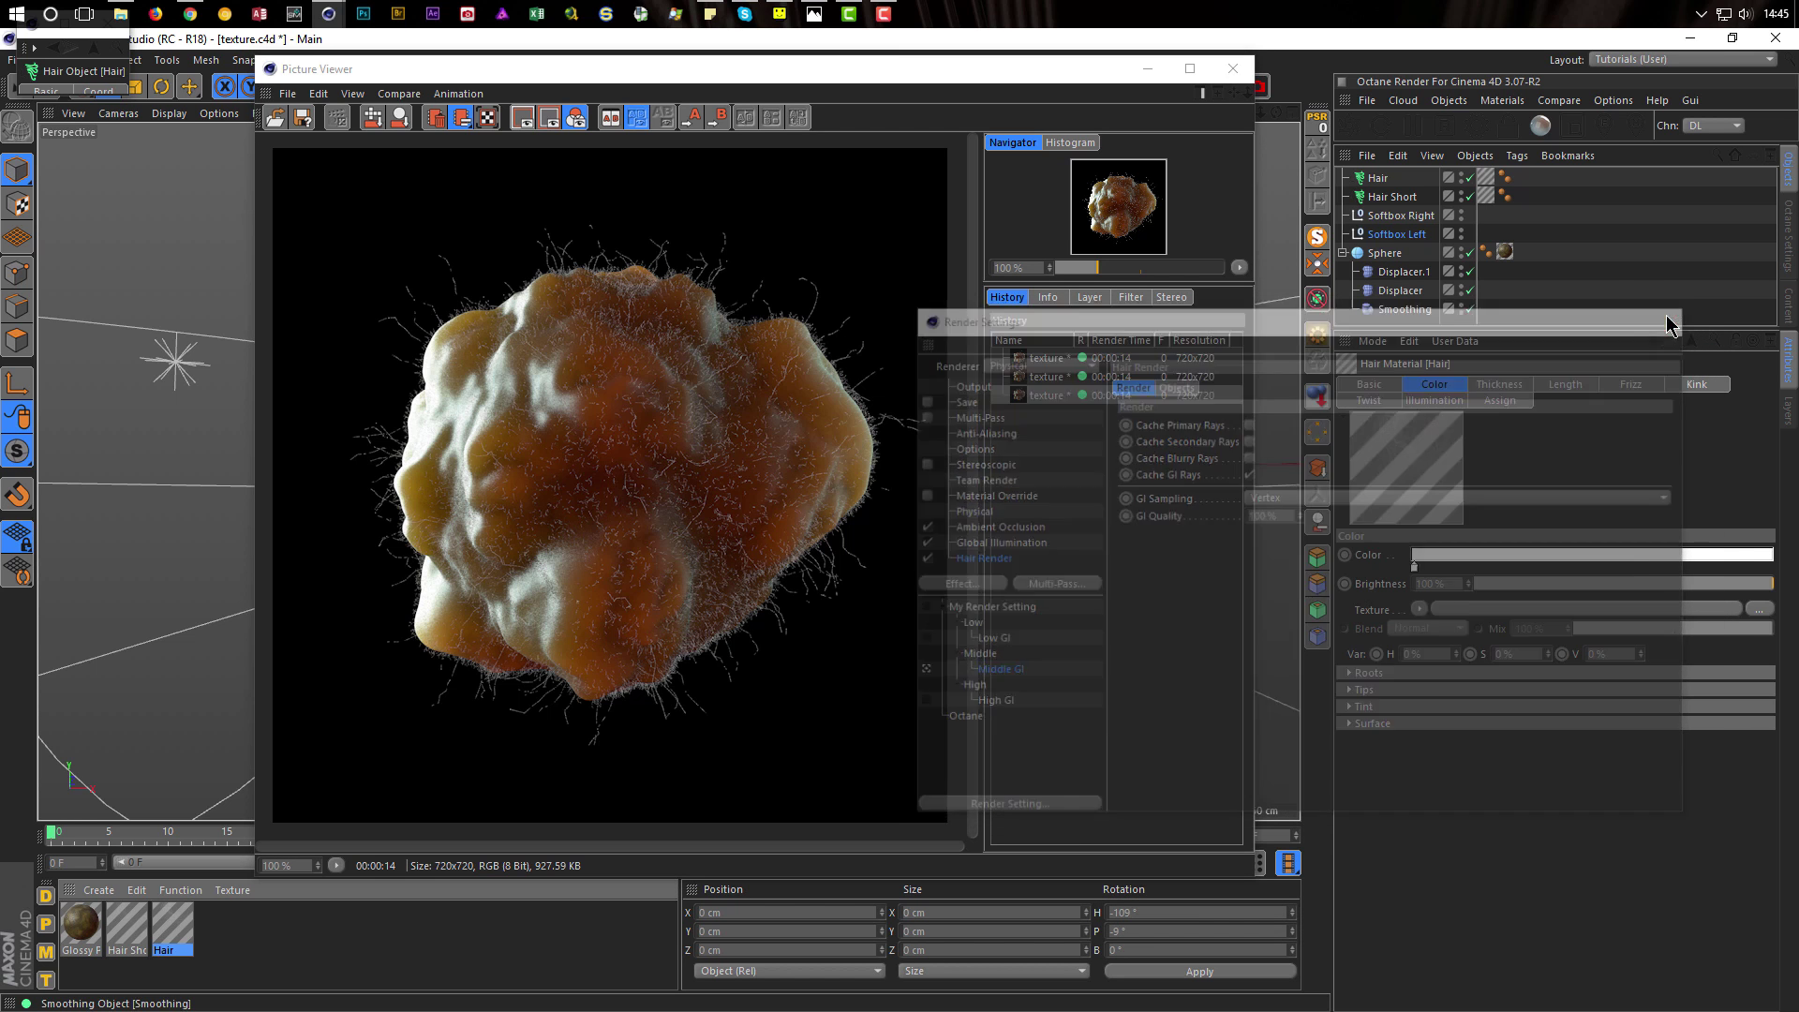
Enable Bump on the Glossy Plastic material with a Noise texture, and open the noise shader's properties
{"action": "double_click", "coordinate": [79, 926]}
{"action": "left_click_drag", "start_coordinate": [592, 127], "coordinate": [1435, 329]}
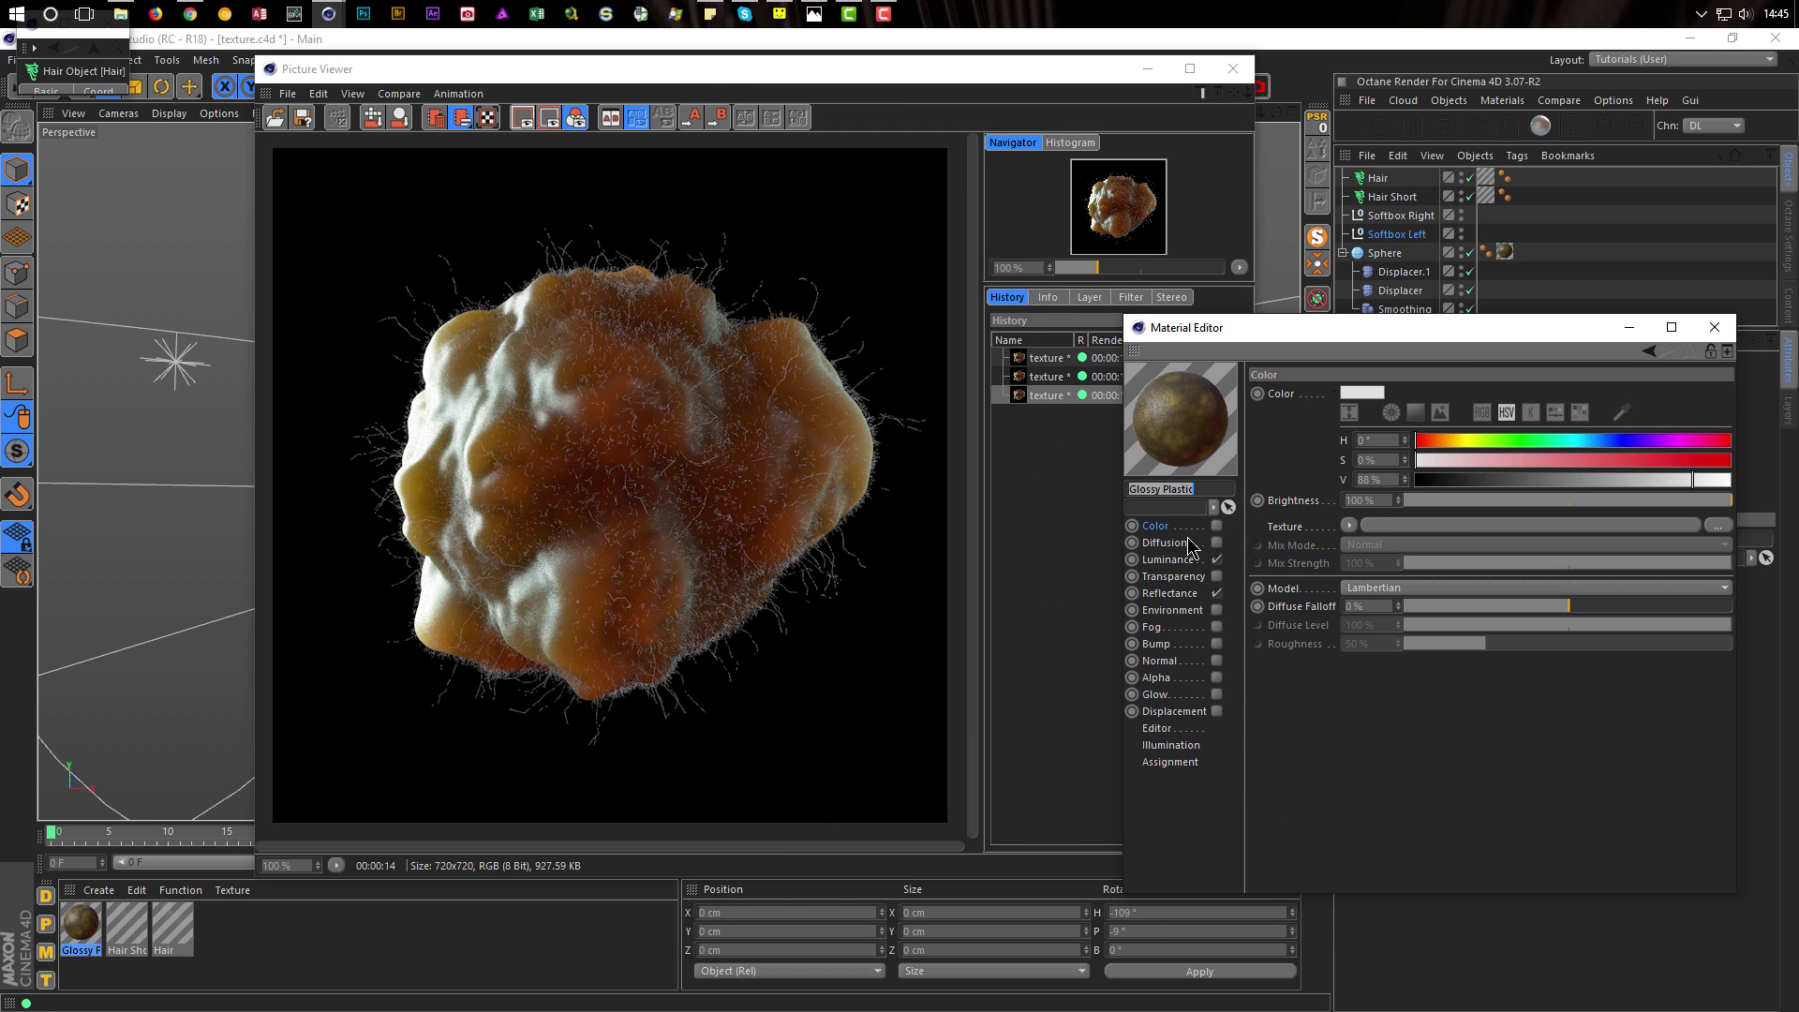
{"action": "left_click", "coordinate": [1217, 643]}
{"action": "left_click", "coordinate": [1351, 475]}
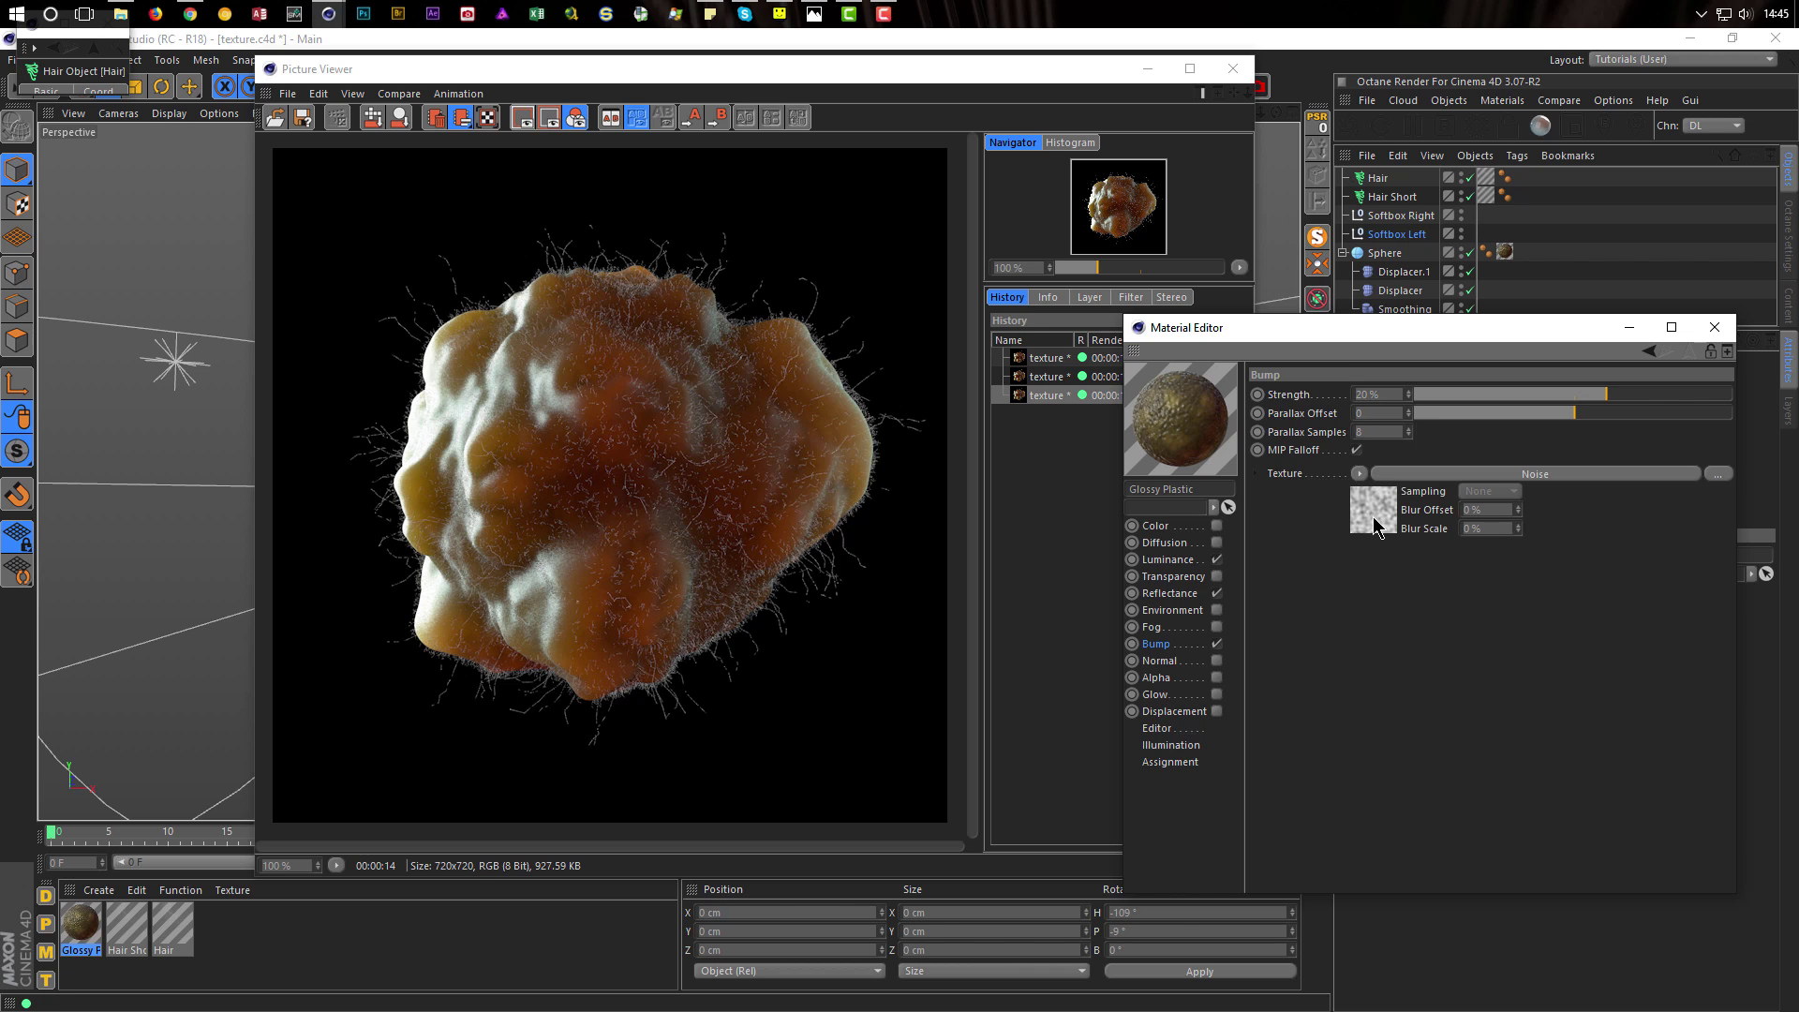
{"action": "left_click", "coordinate": [1374, 526]}
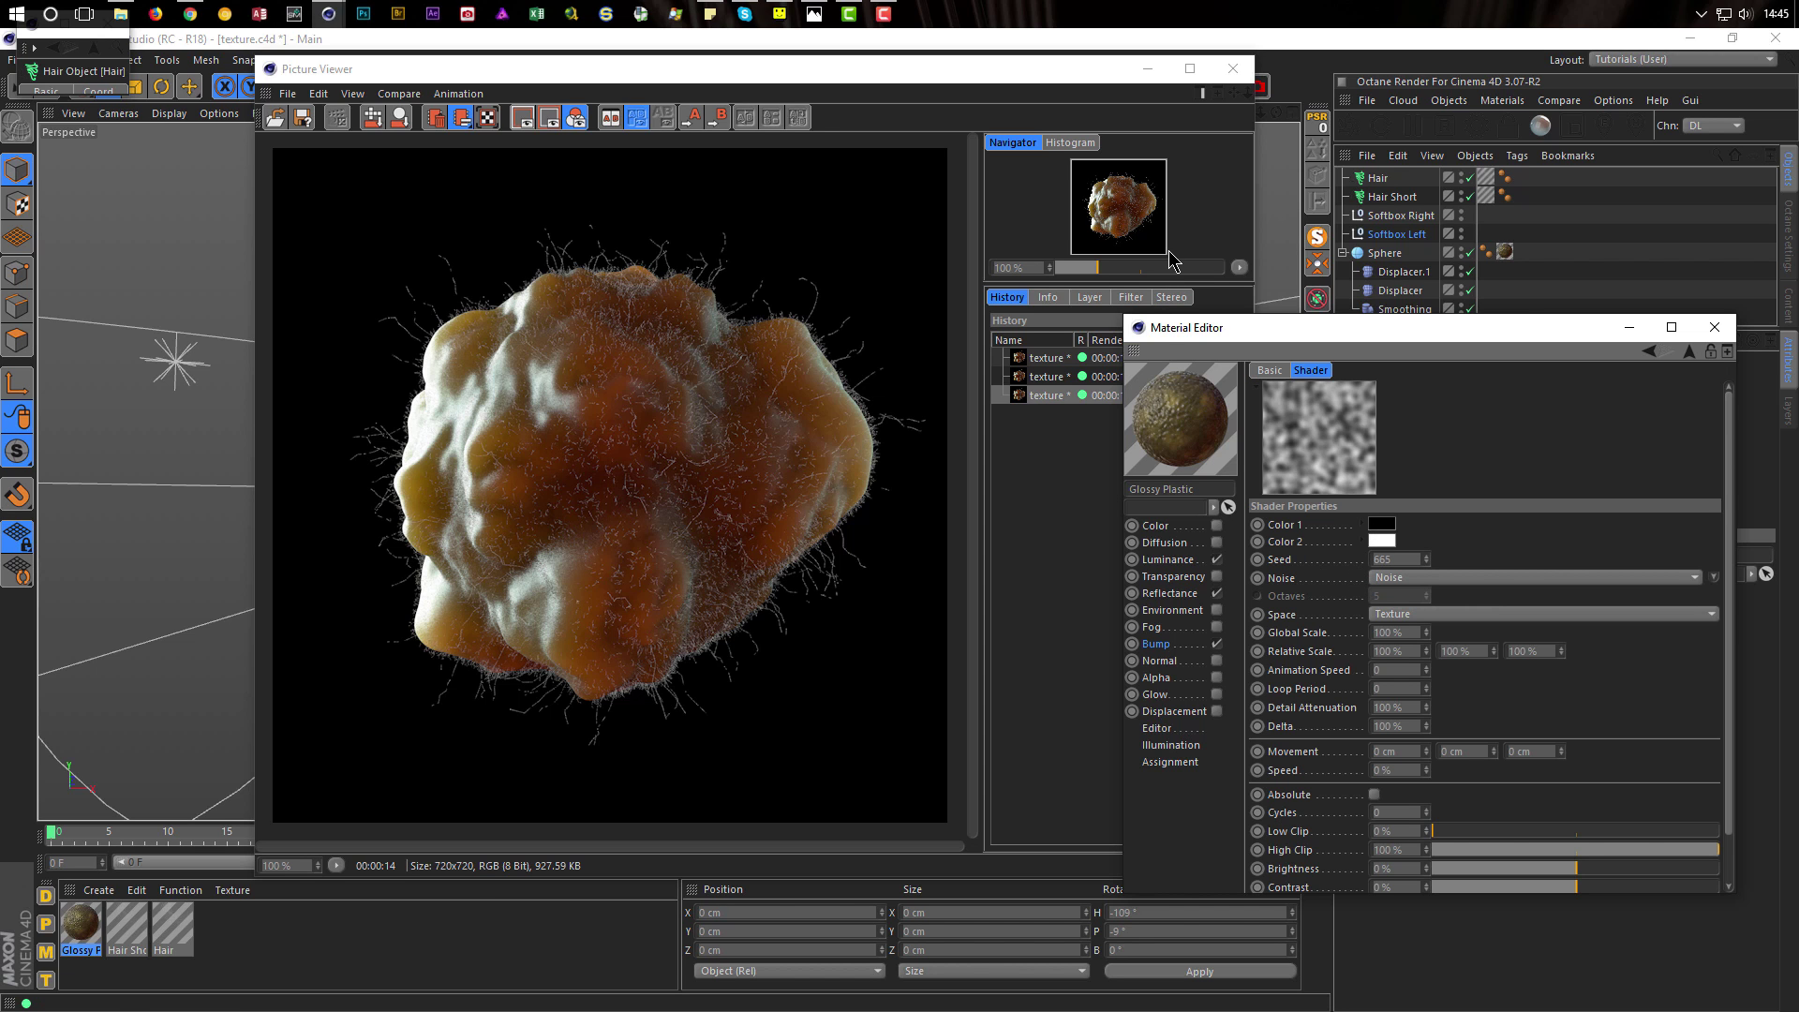
Turn off the Hair and Hair Short objects, and clear away the Picture Viewer and the floating attribute window
{"action": "left_click", "coordinate": [1156, 80]}
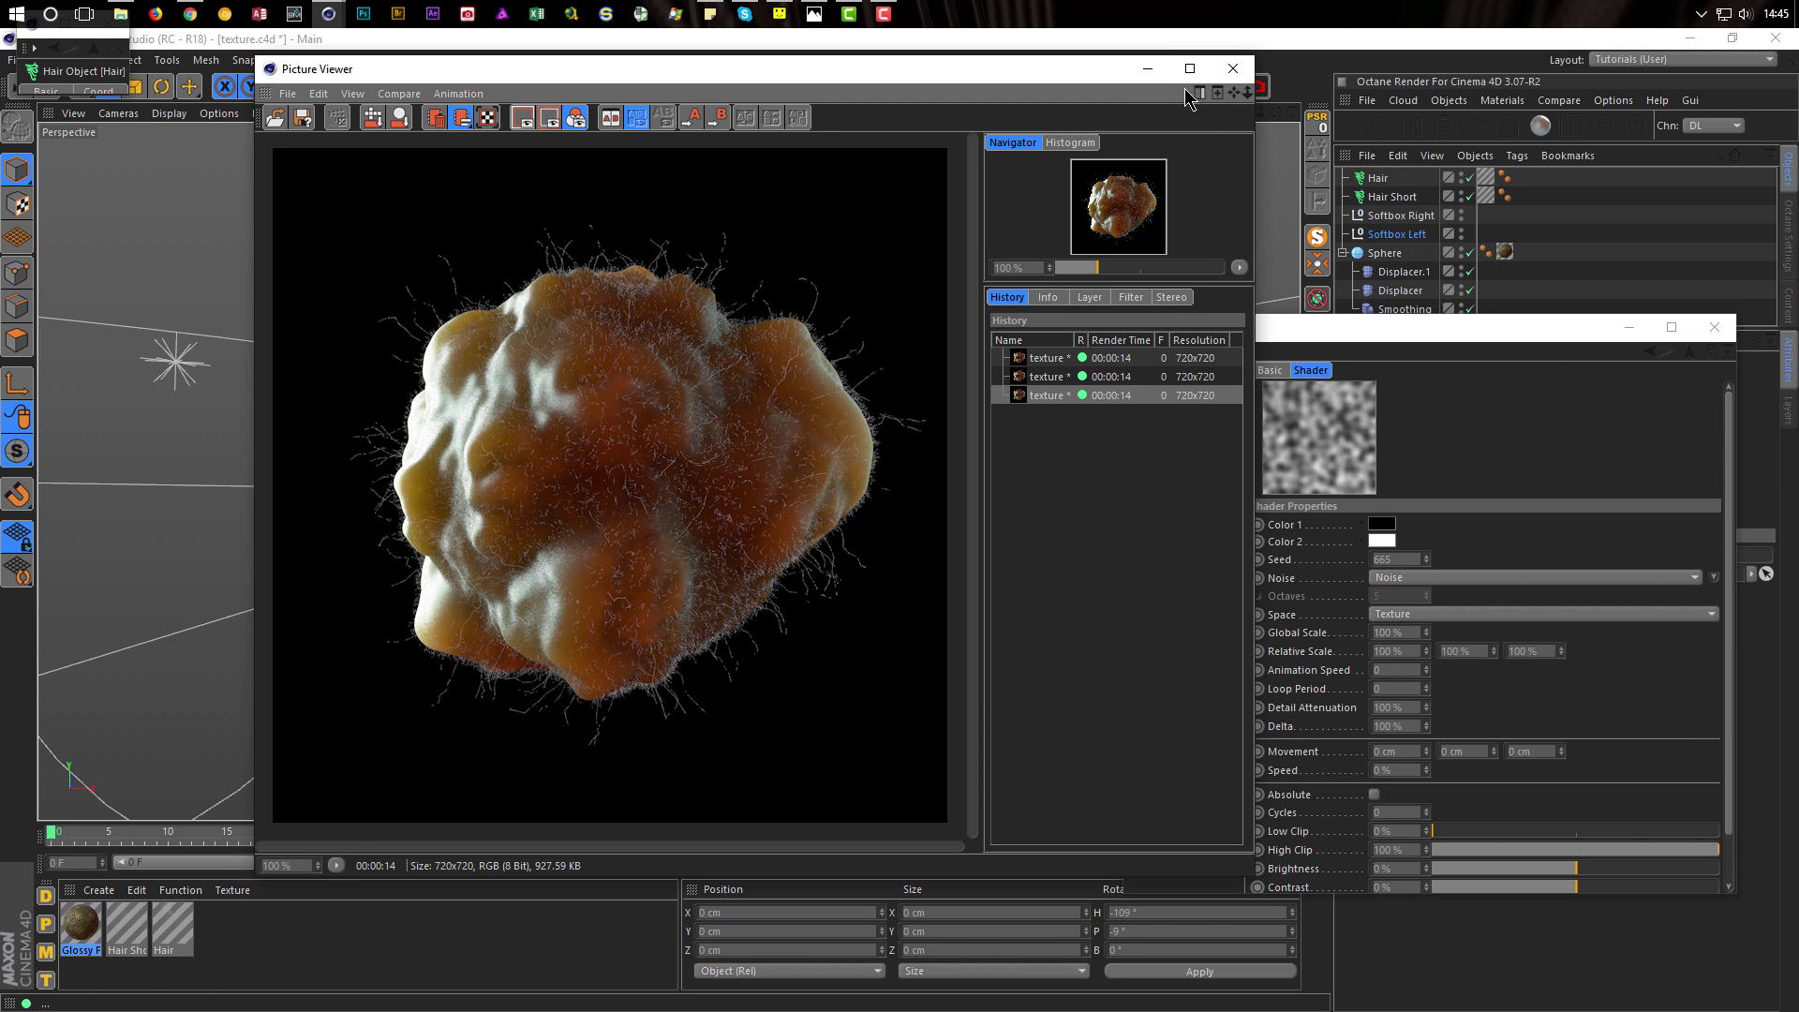
{"action": "left_click", "coordinate": [1156, 75]}
{"action": "left_click_drag", "start_coordinate": [1469, 184], "coordinate": [1469, 197]}
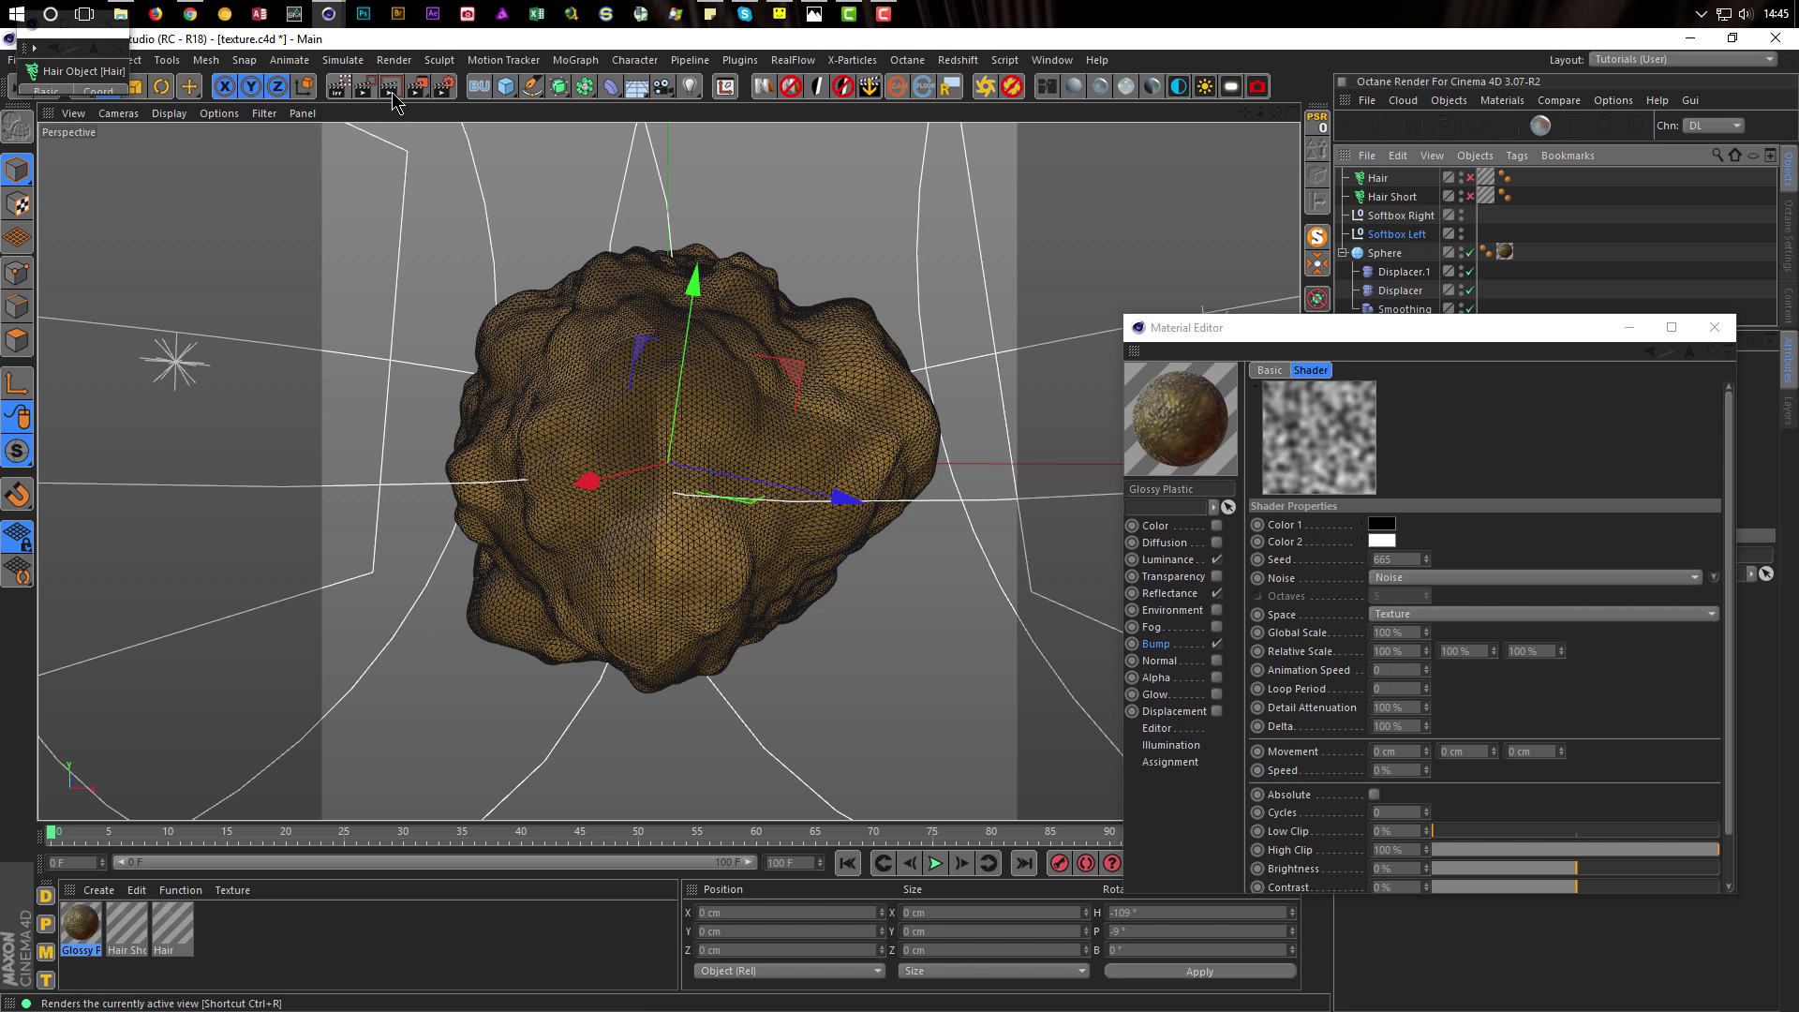
{"action": "left_click", "coordinate": [53, 65]}
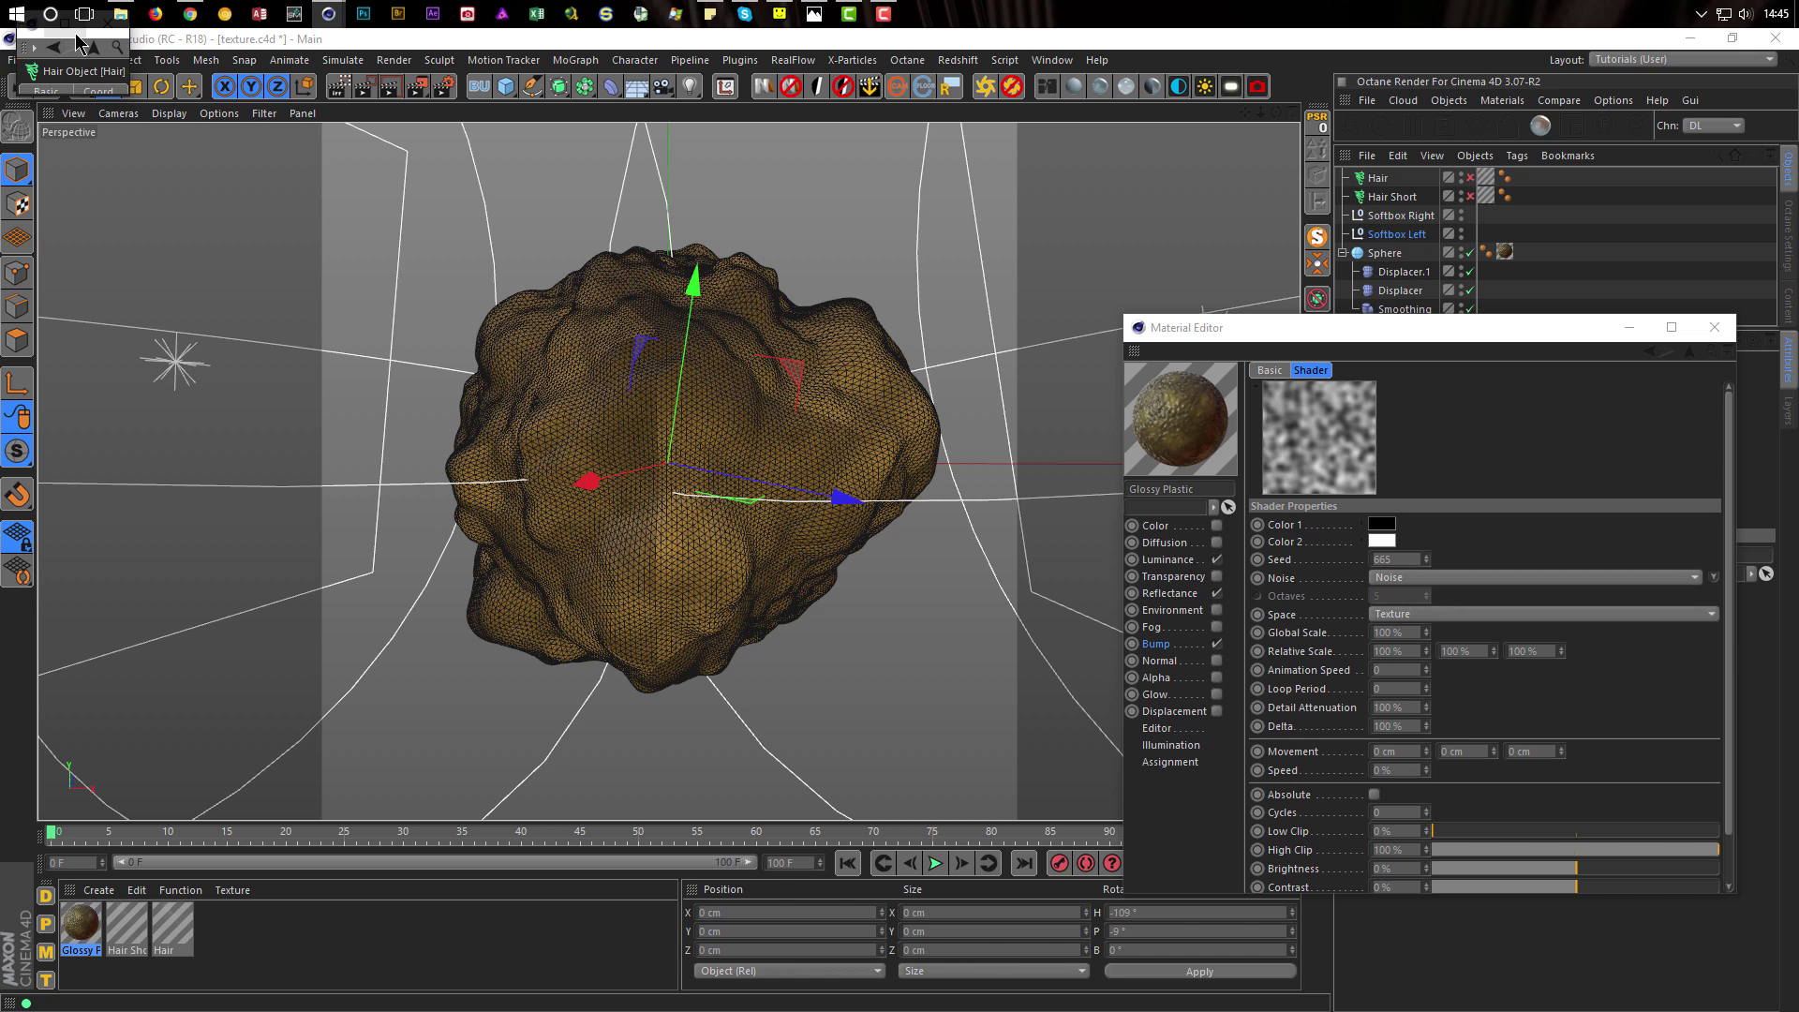
{"action": "left_click", "coordinate": [105, 36]}
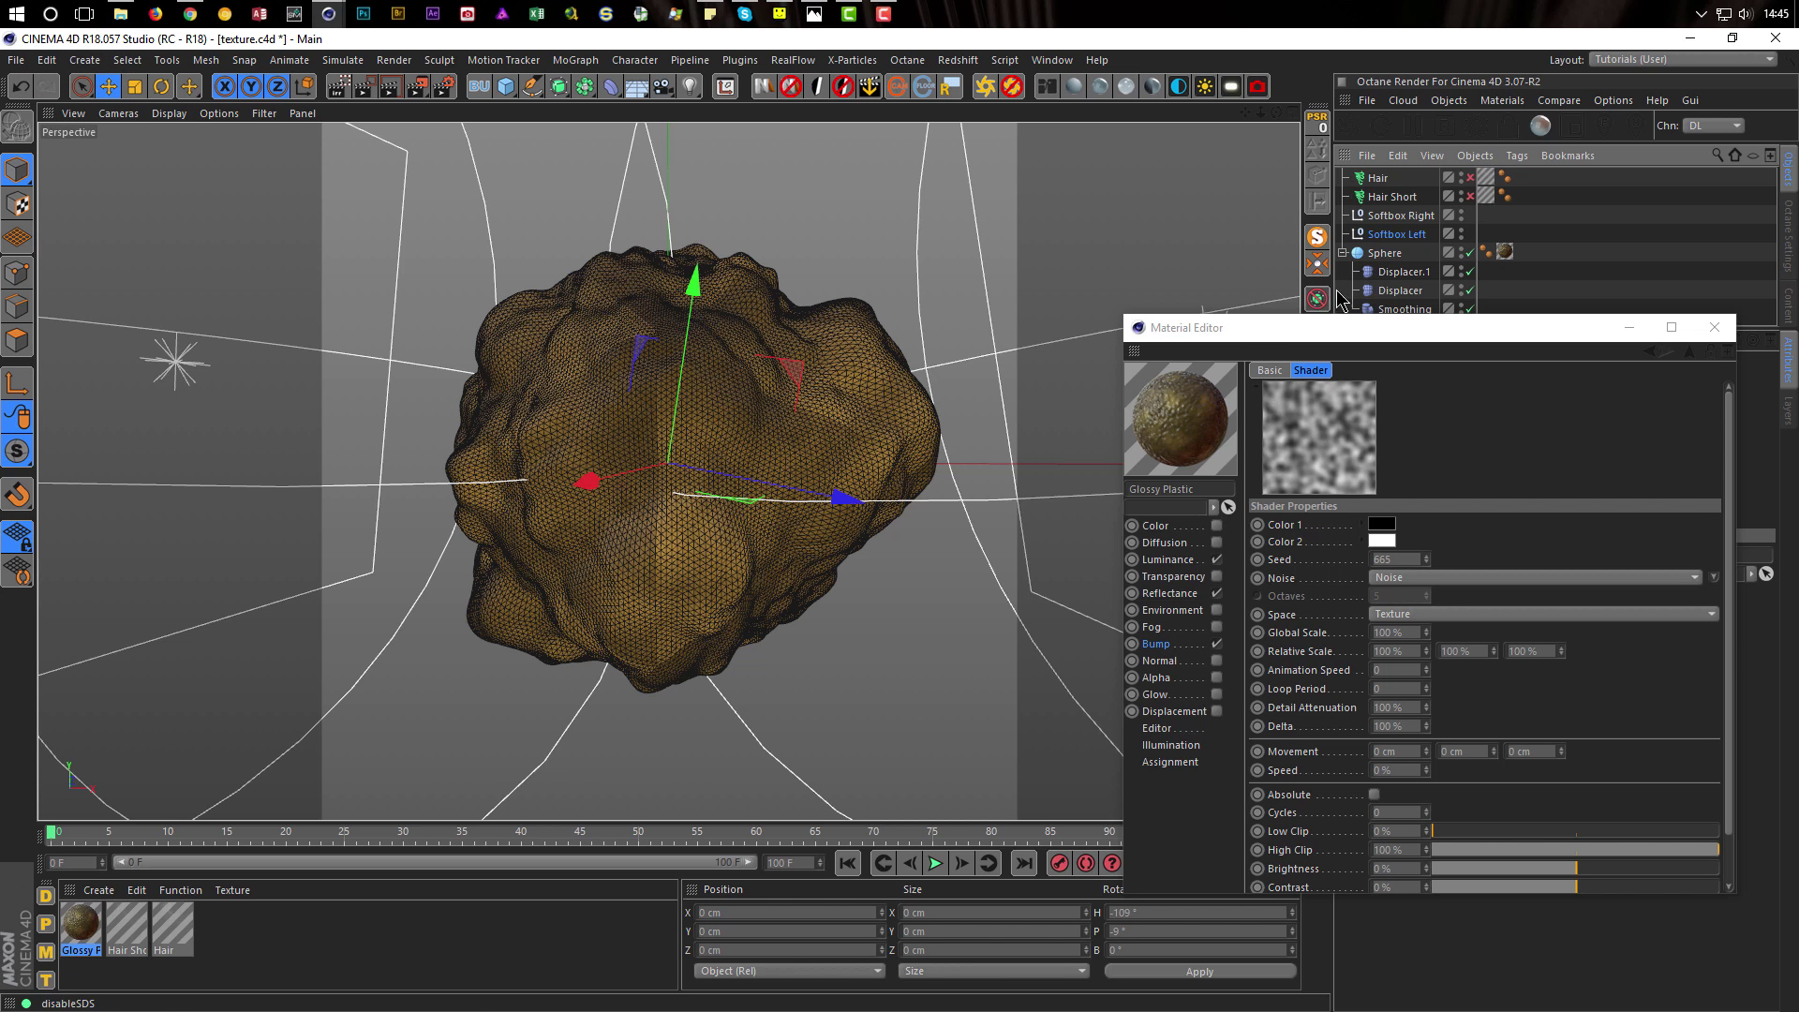
Make Low GI the active render setting, and start an interactive render region over the sphere
{"action": "left_click", "coordinate": [444, 87]}
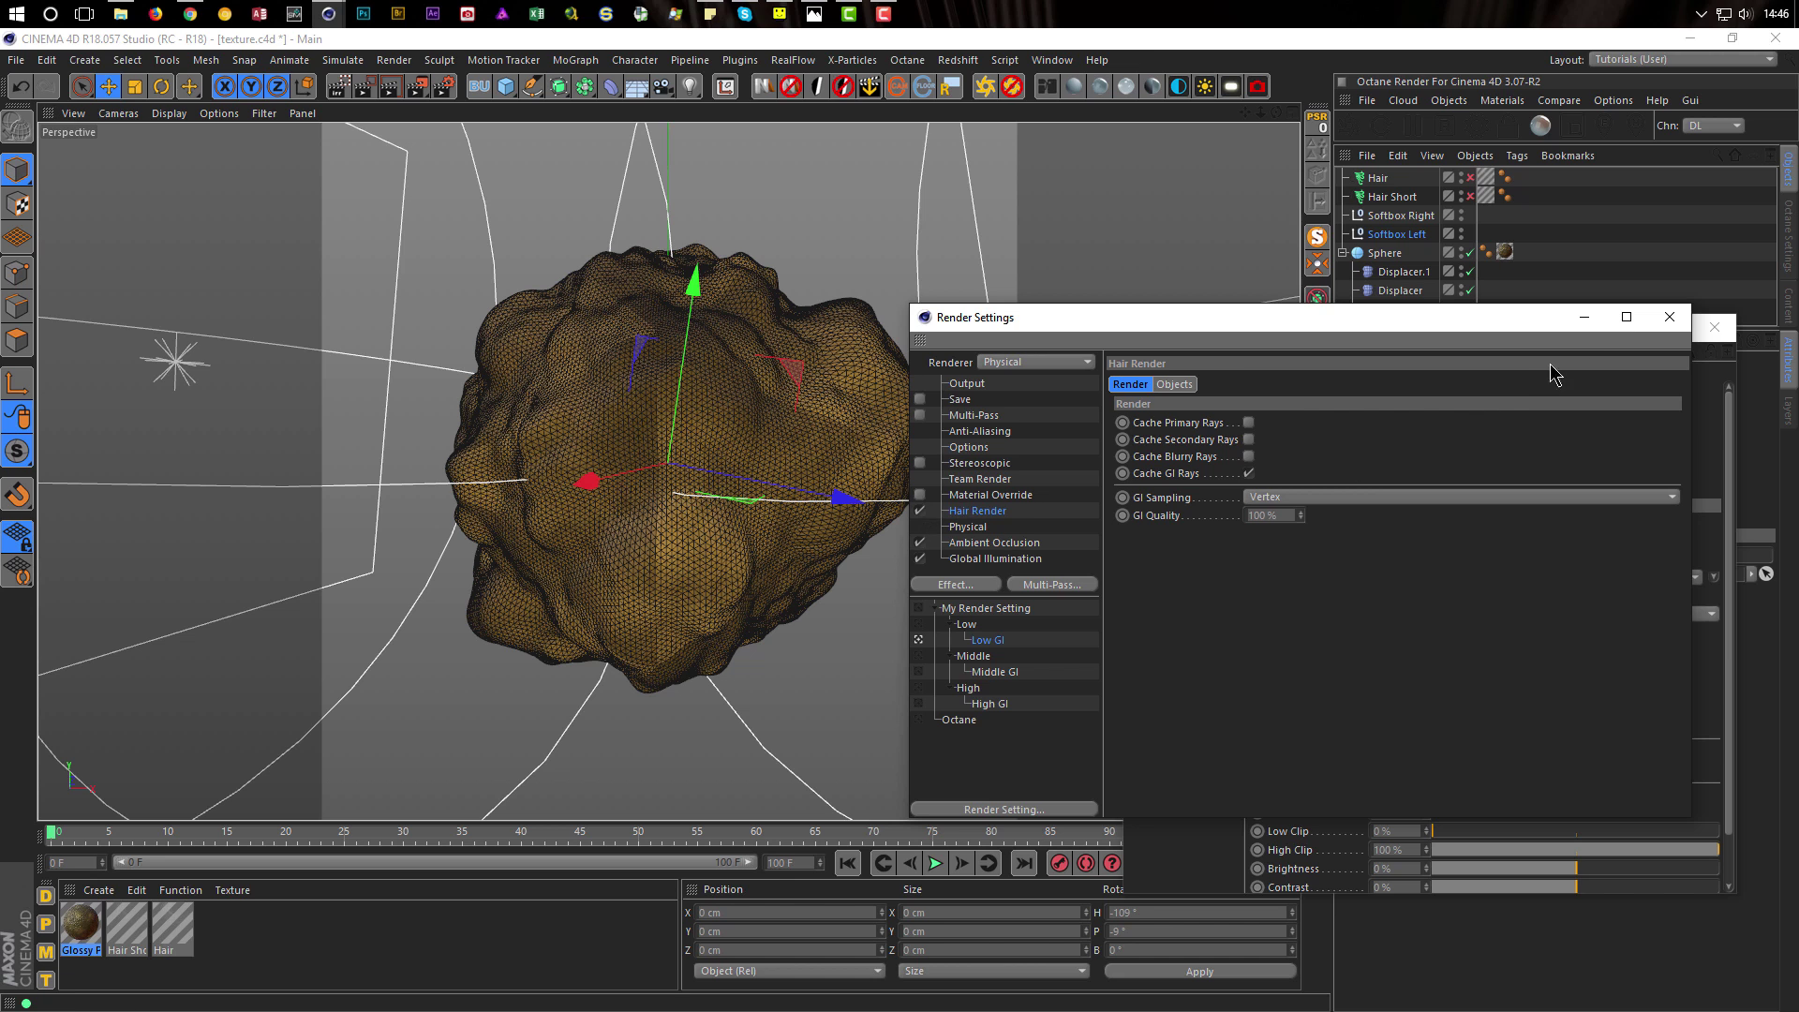
{"action": "left_click", "coordinate": [1670, 317]}
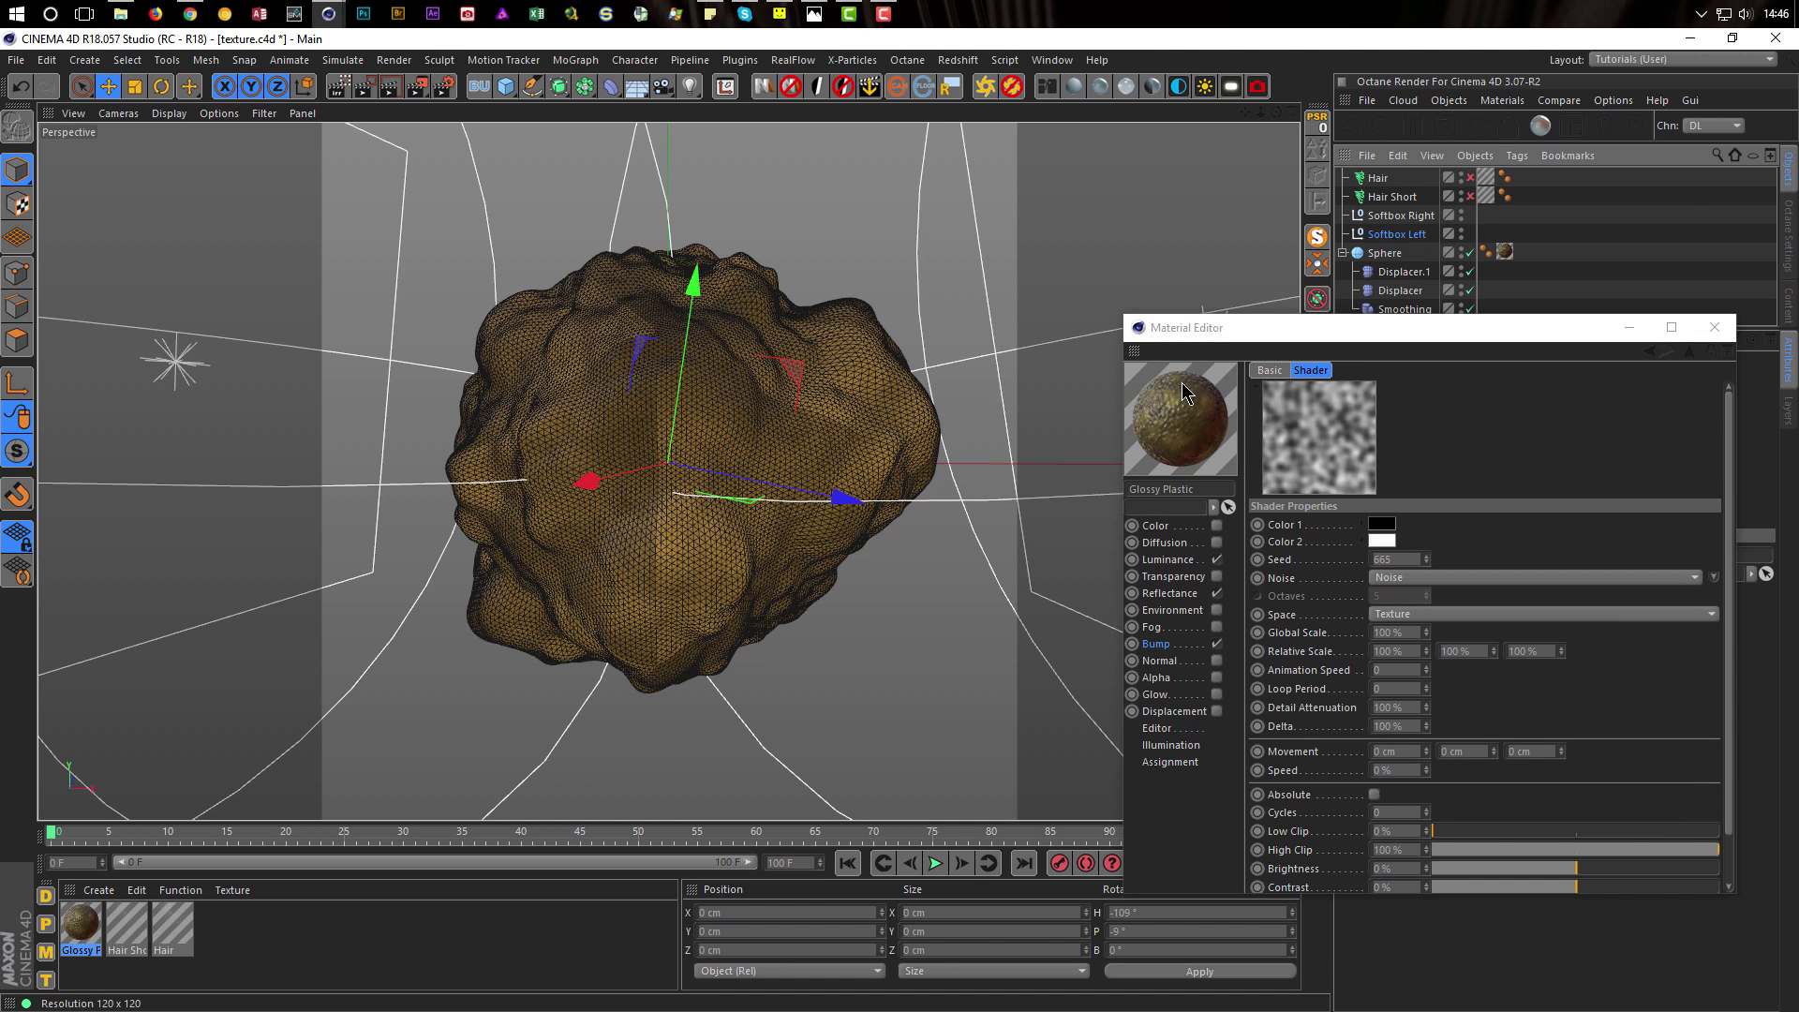
{"action": "left_click", "coordinate": [339, 86]}
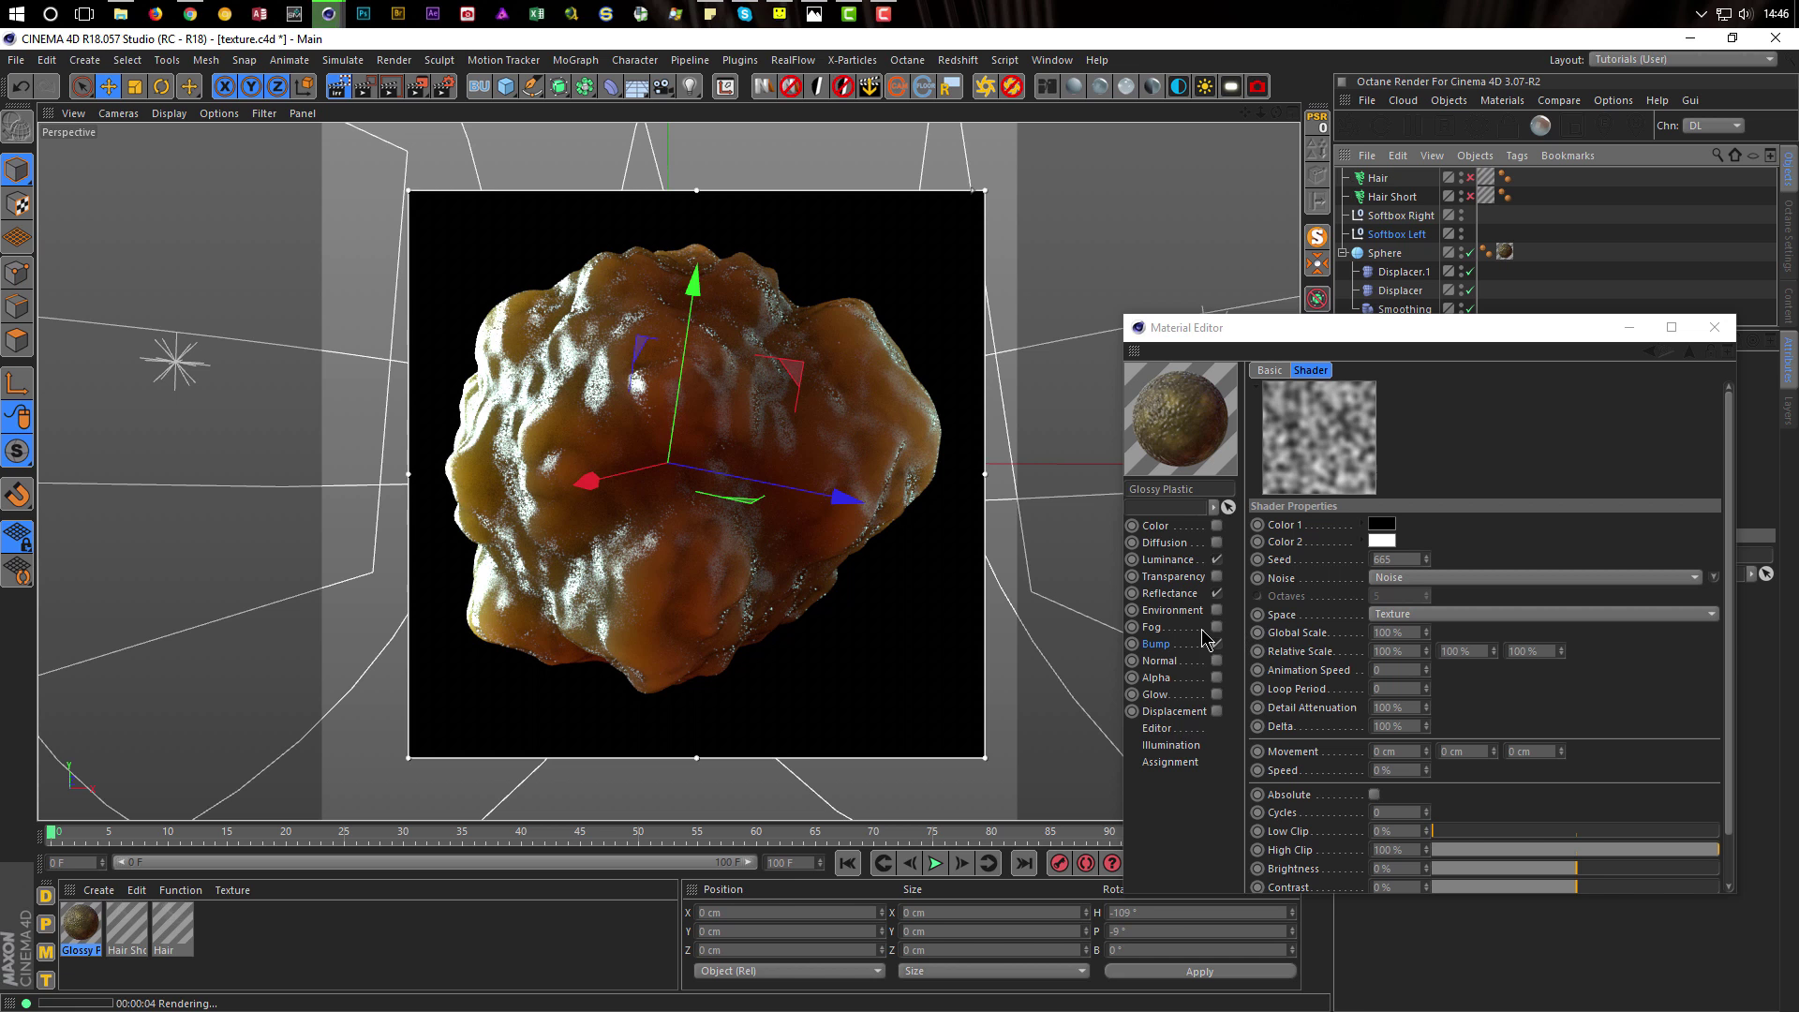
Set the bump noise type to Naki with a 50 % global scale, and turn off the interactive render region
{"action": "left_click", "coordinate": [1406, 579]}
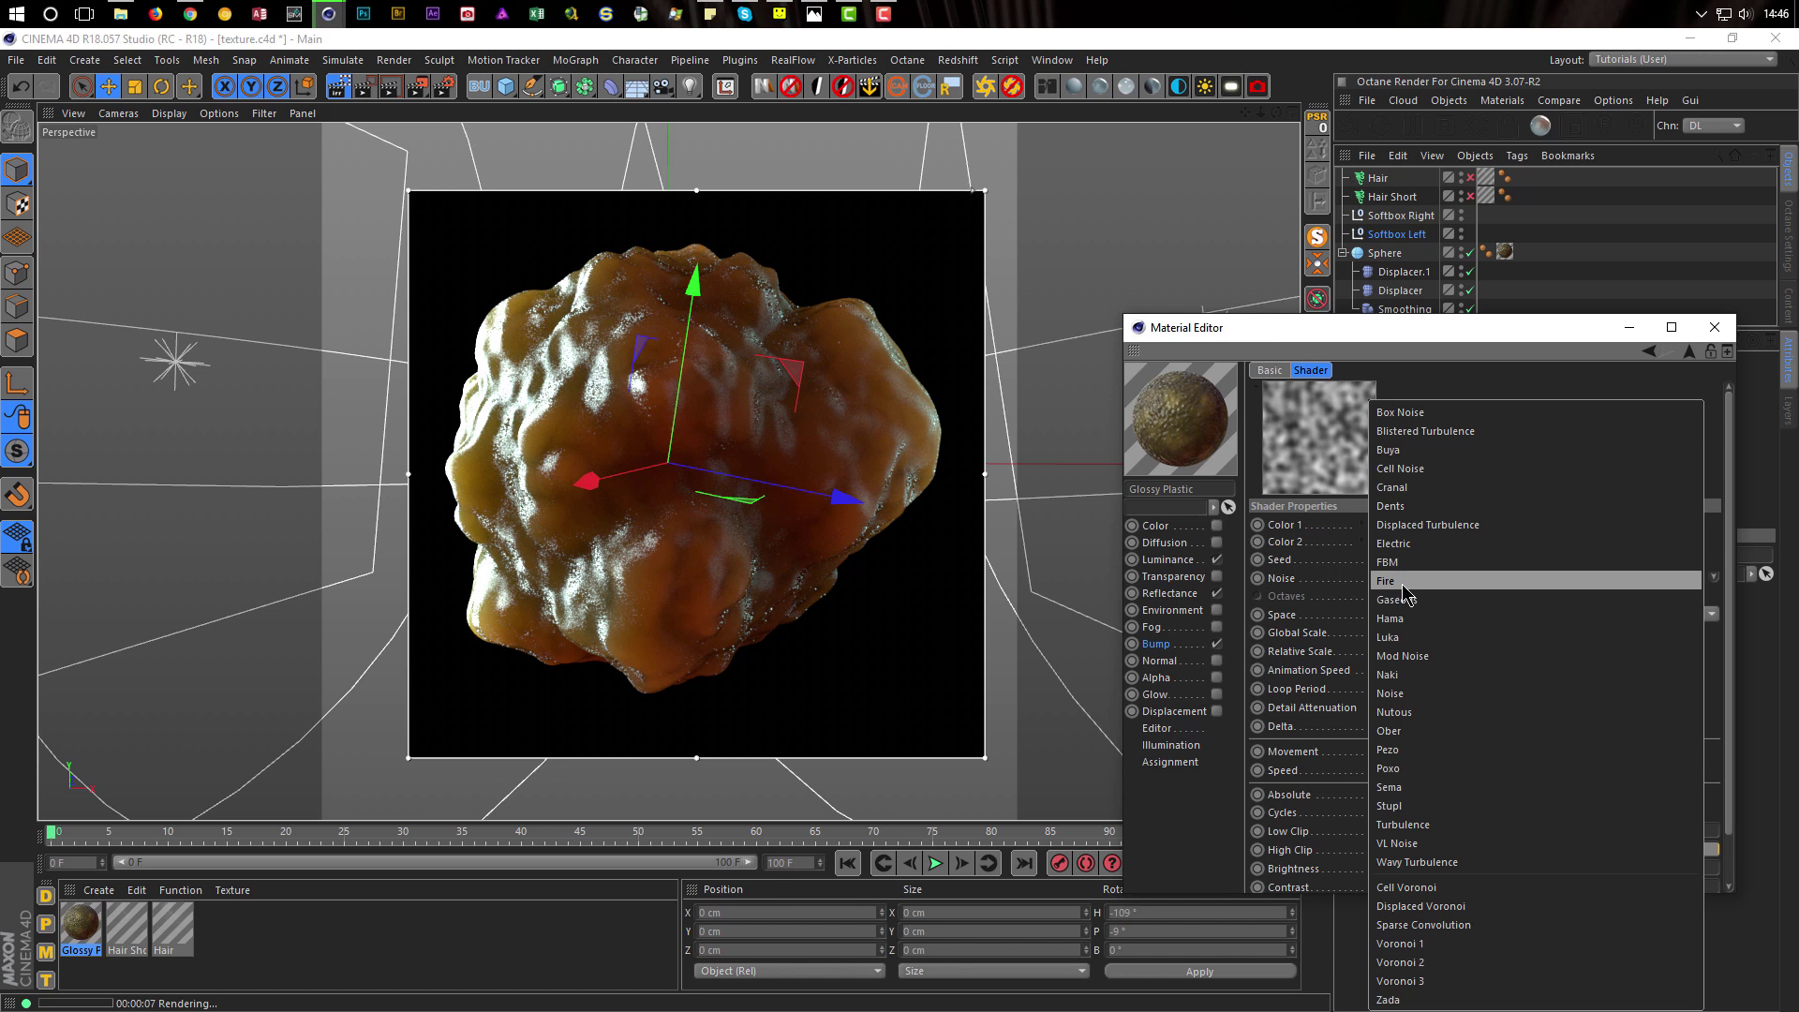
{"action": "left_click", "coordinate": [1391, 675]}
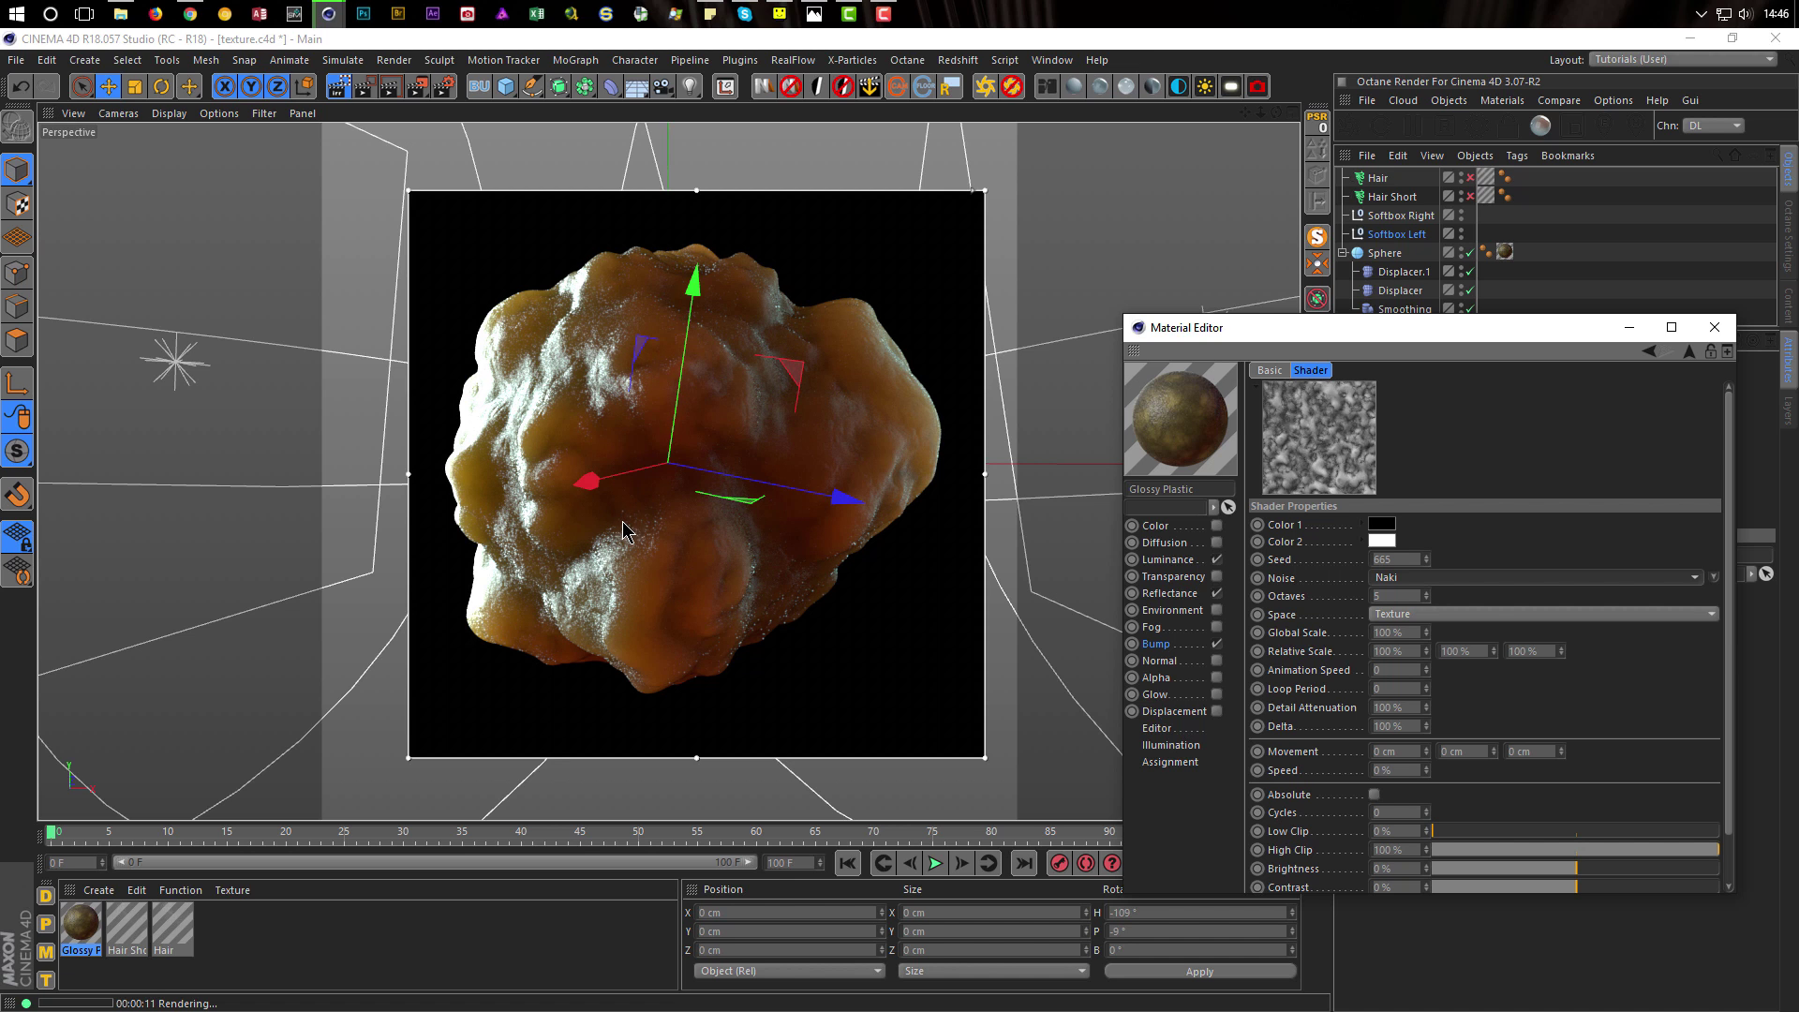
{"action": "left_click", "coordinate": [1413, 633]}
{"action": "type", "text": "50"}
{"action": "key", "text": "Return"}
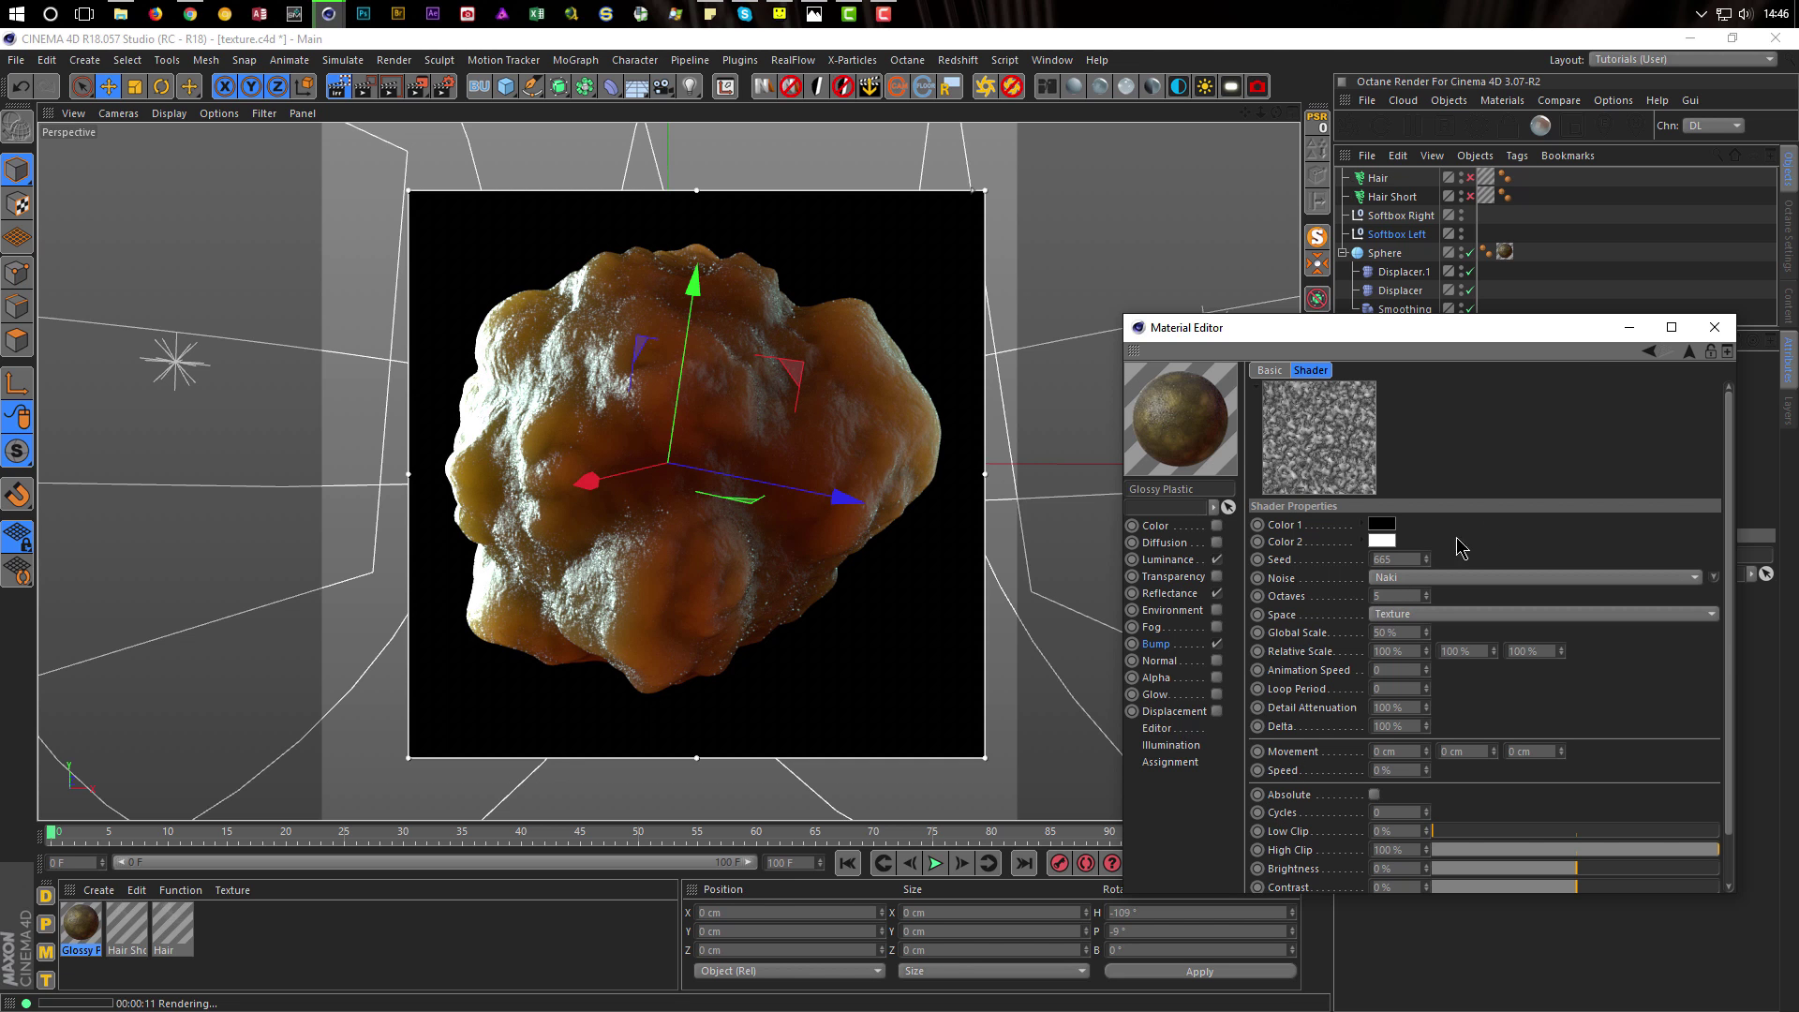
{"action": "left_click", "coordinate": [1715, 327]}
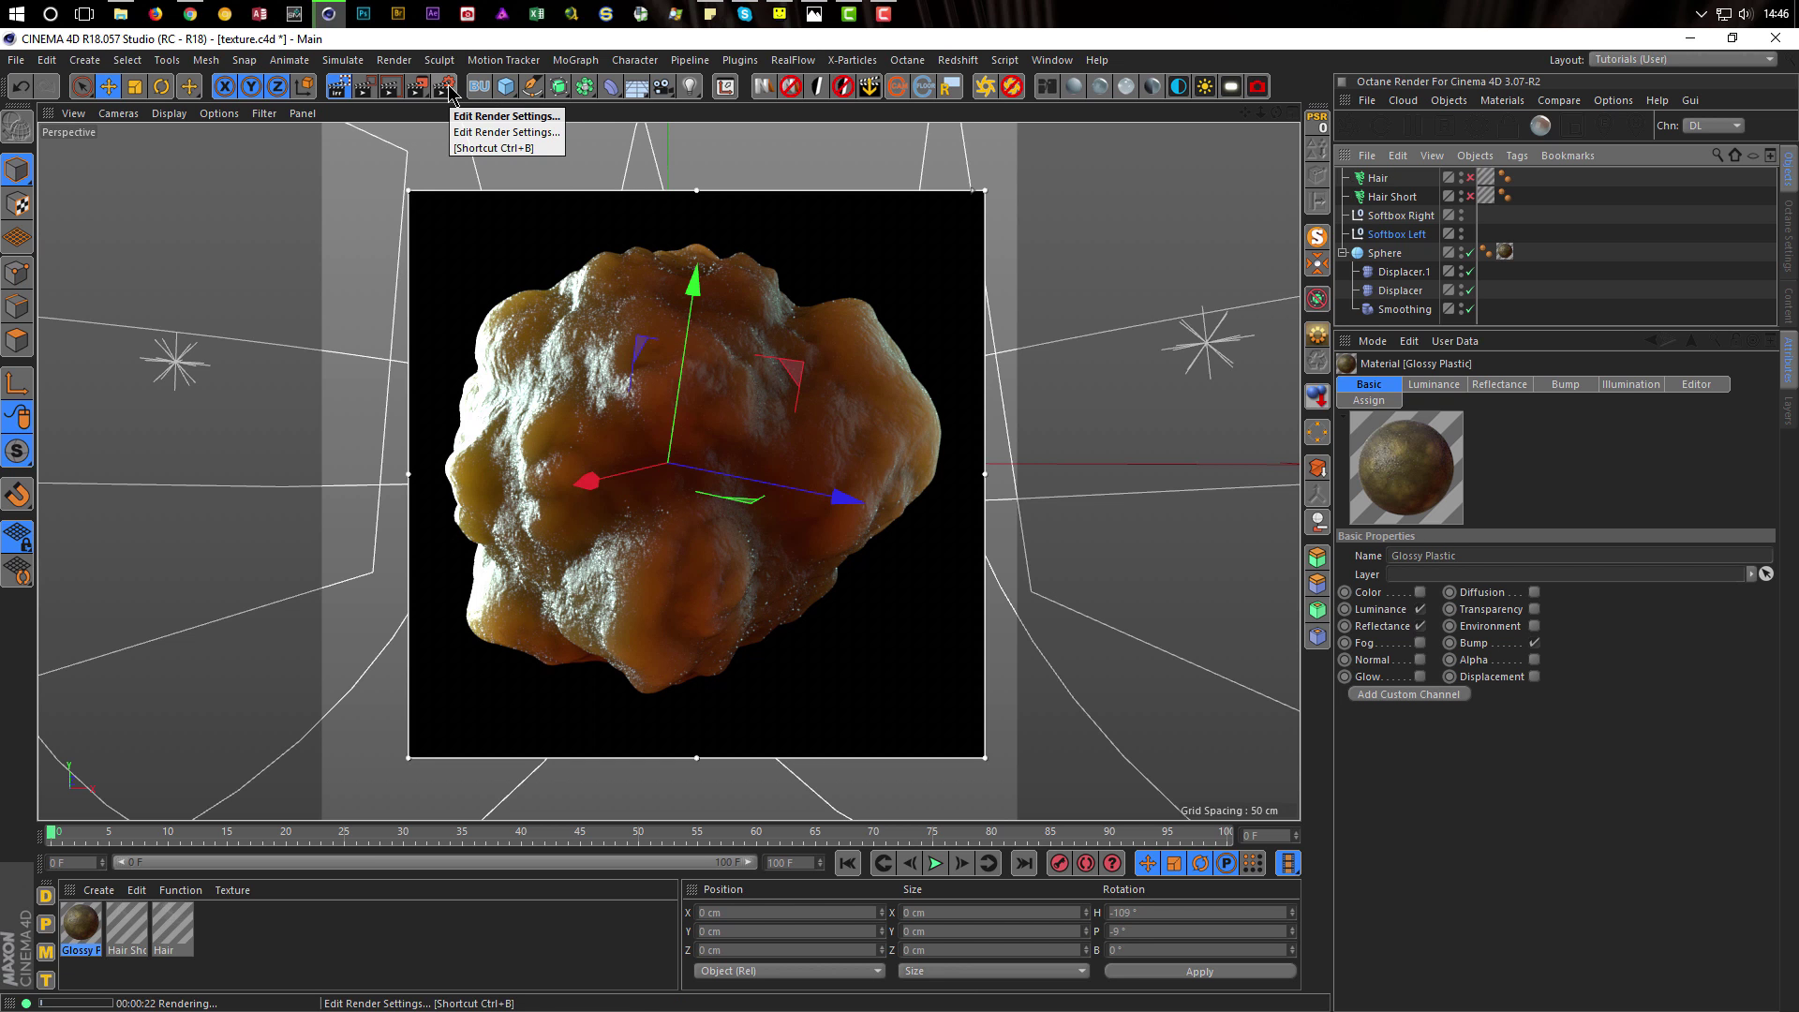
{"action": "left_click", "coordinate": [338, 86]}
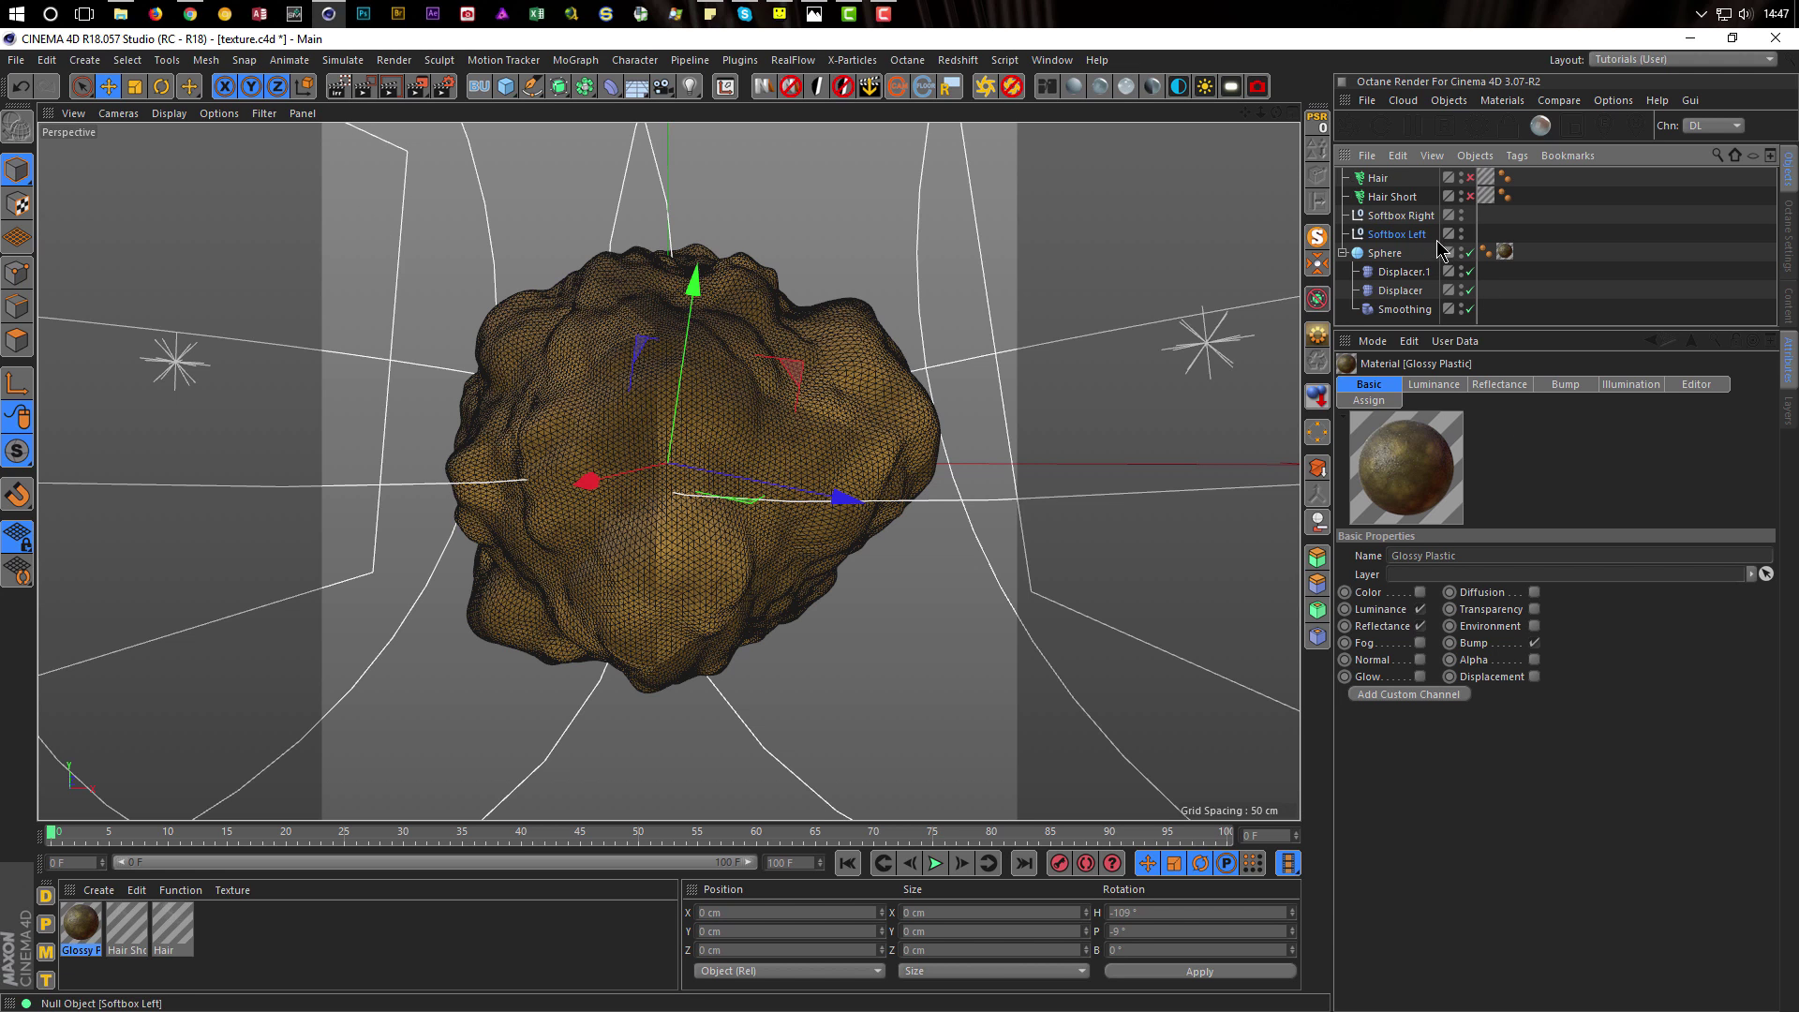
Turn the Hair and Hair Short objects back on
{"action": "left_click", "coordinate": [1470, 177]}
{"action": "left_click", "coordinate": [1470, 195]}
Make High GI the active render setting and add the Hair Render effect to it
{"action": "left_click", "coordinate": [445, 88]}
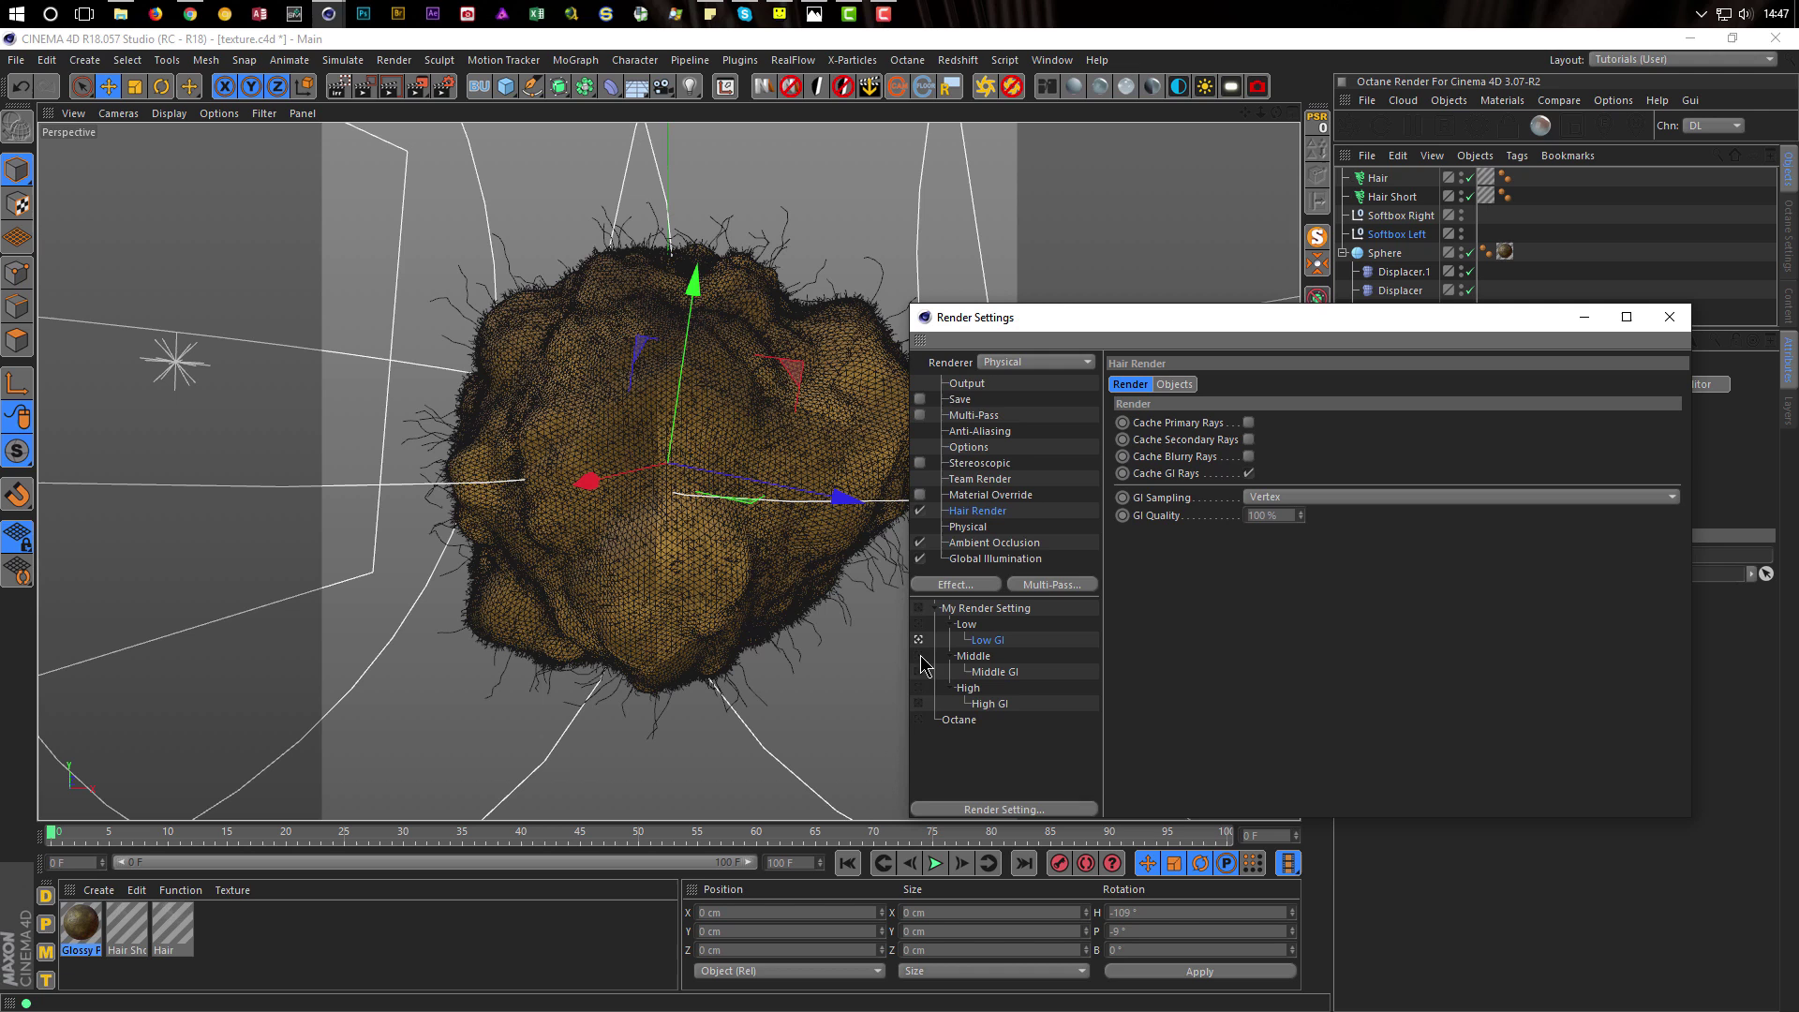
{"action": "left_click", "coordinate": [918, 703]}
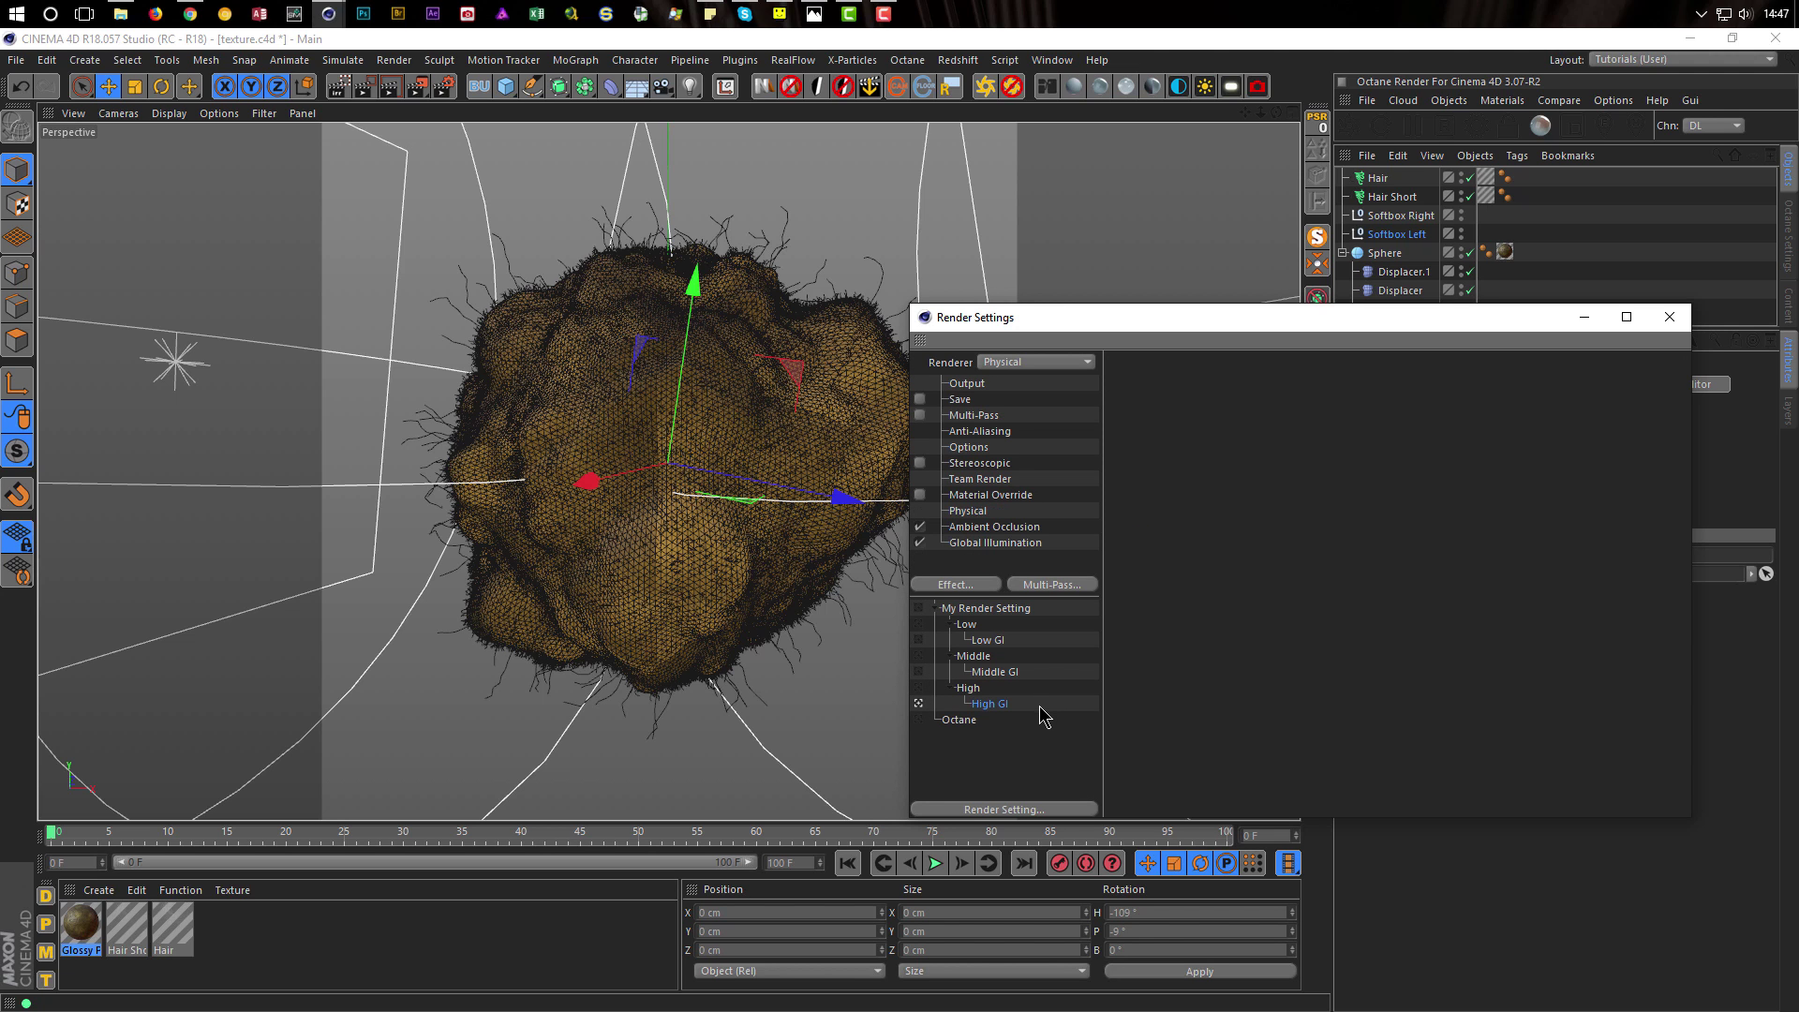
{"action": "left_click", "coordinate": [950, 587]}
{"action": "left_click", "coordinate": [1042, 775]}
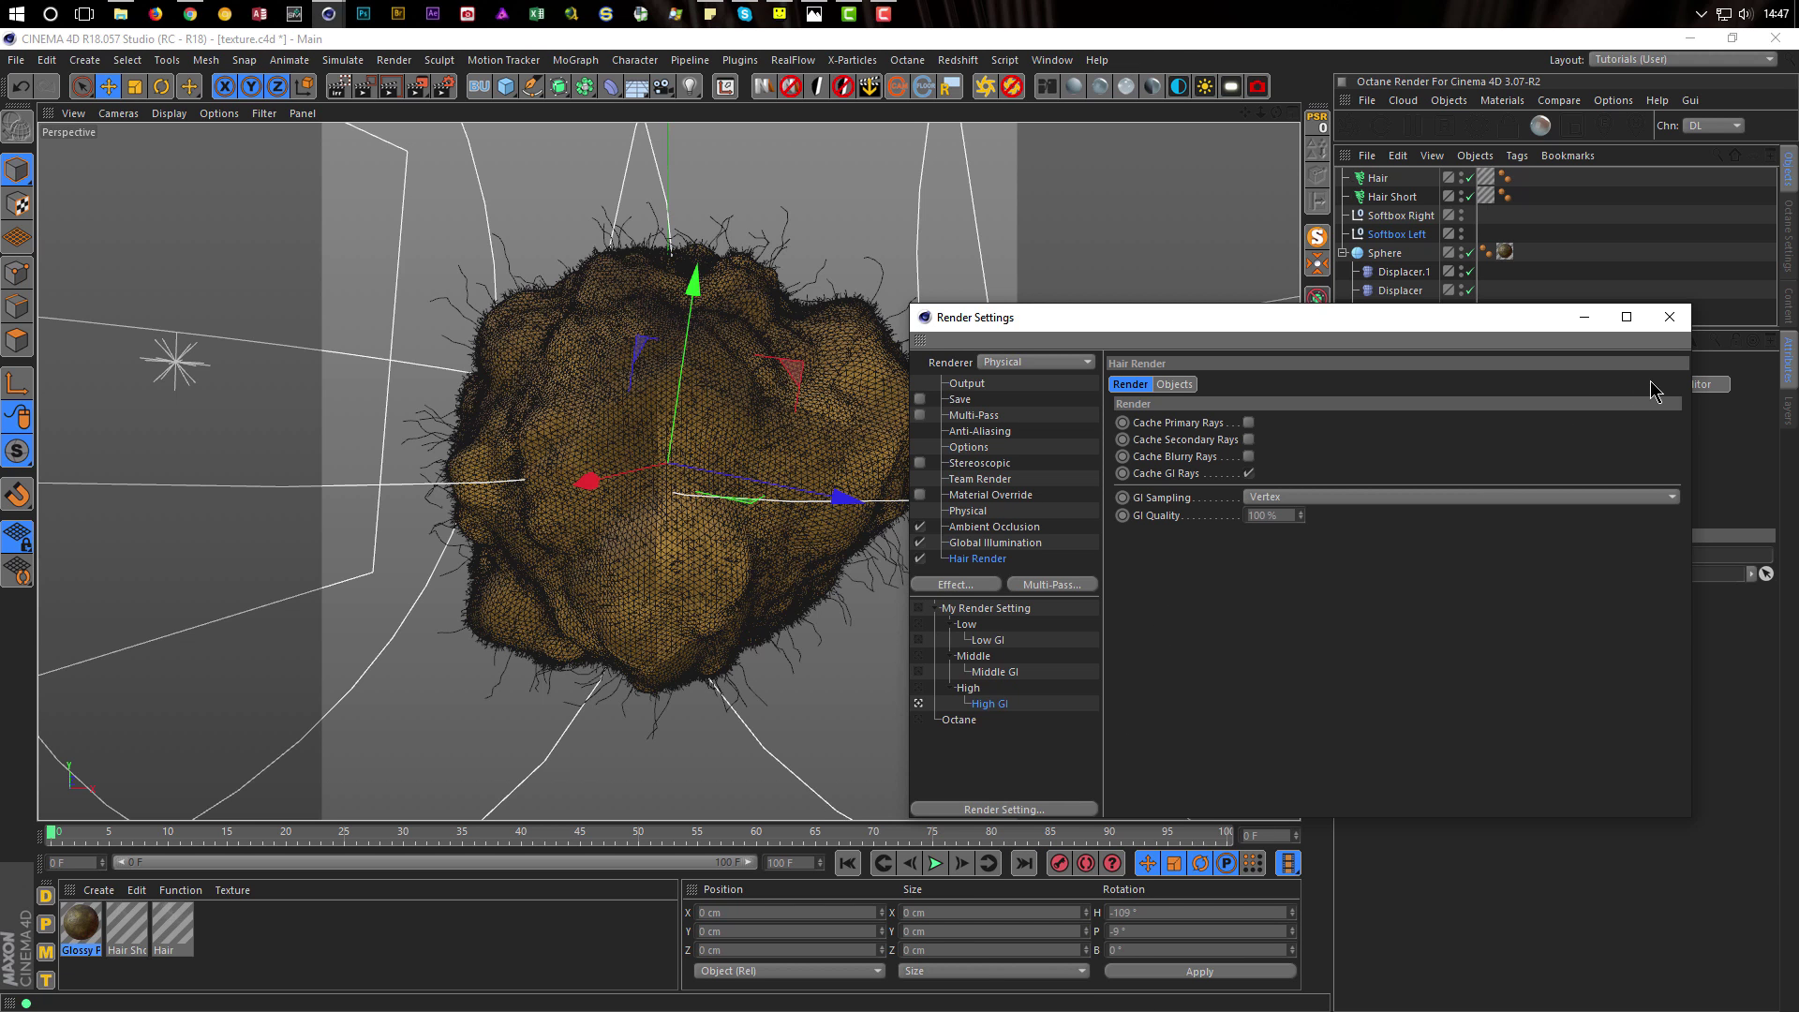
{"action": "left_click", "coordinate": [1670, 318]}
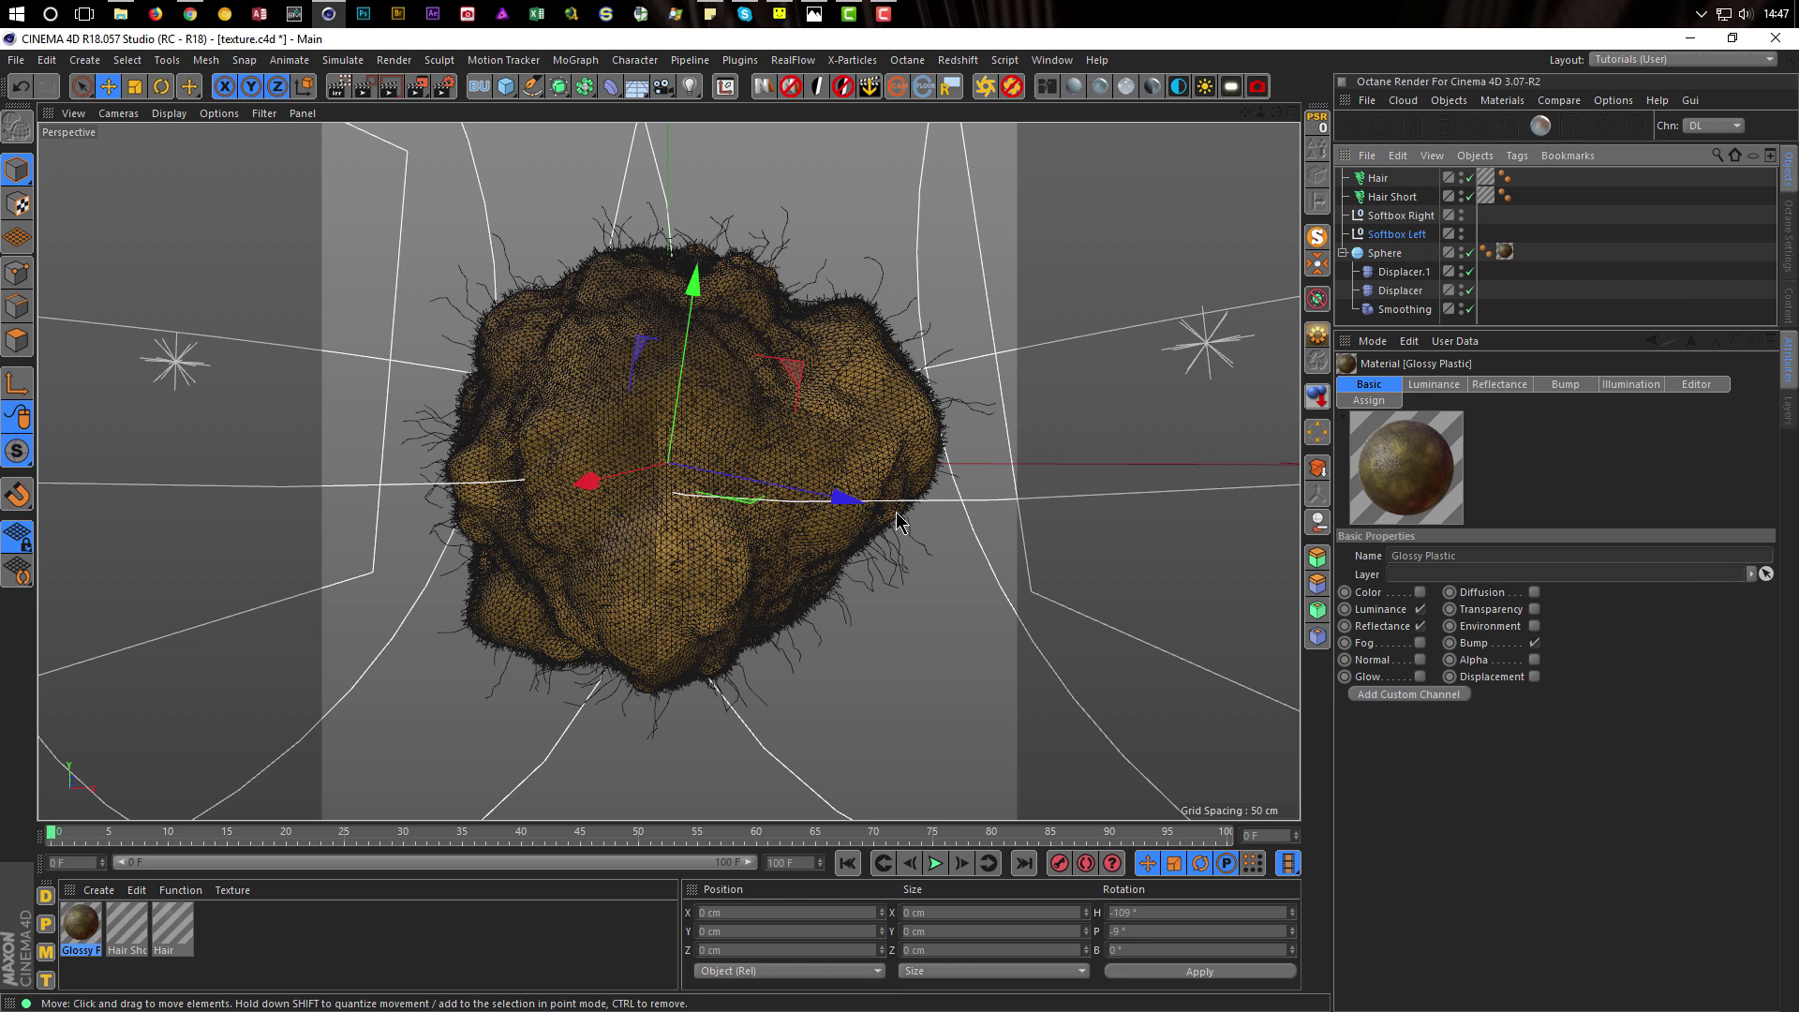
Render the current frame to the Picture Viewer, inspect the hairy bumped sphere, and close the viewer
{"action": "key", "text": "shift+r"}
{"action": "left_click_drag", "start_coordinate": [868, 65], "coordinate": [1337, 117]}
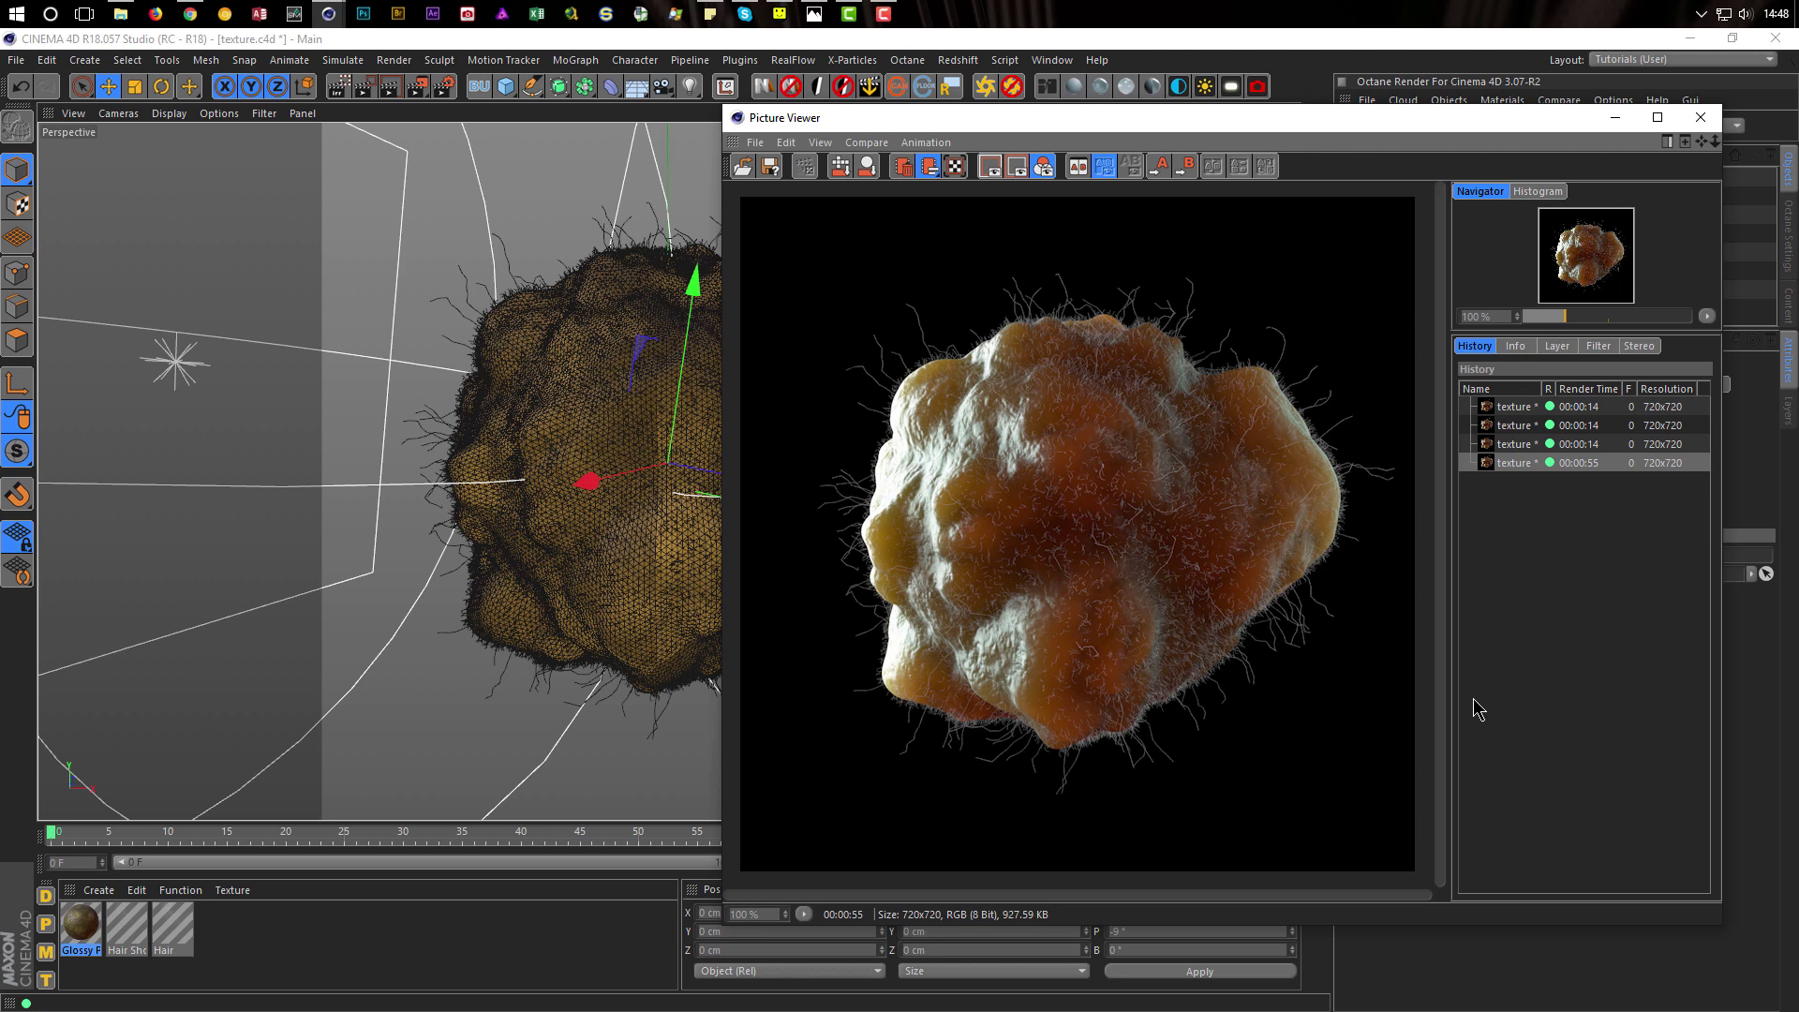
{"action": "left_click_drag", "start_coordinate": [1372, 124], "coordinate": [1061, 75]}
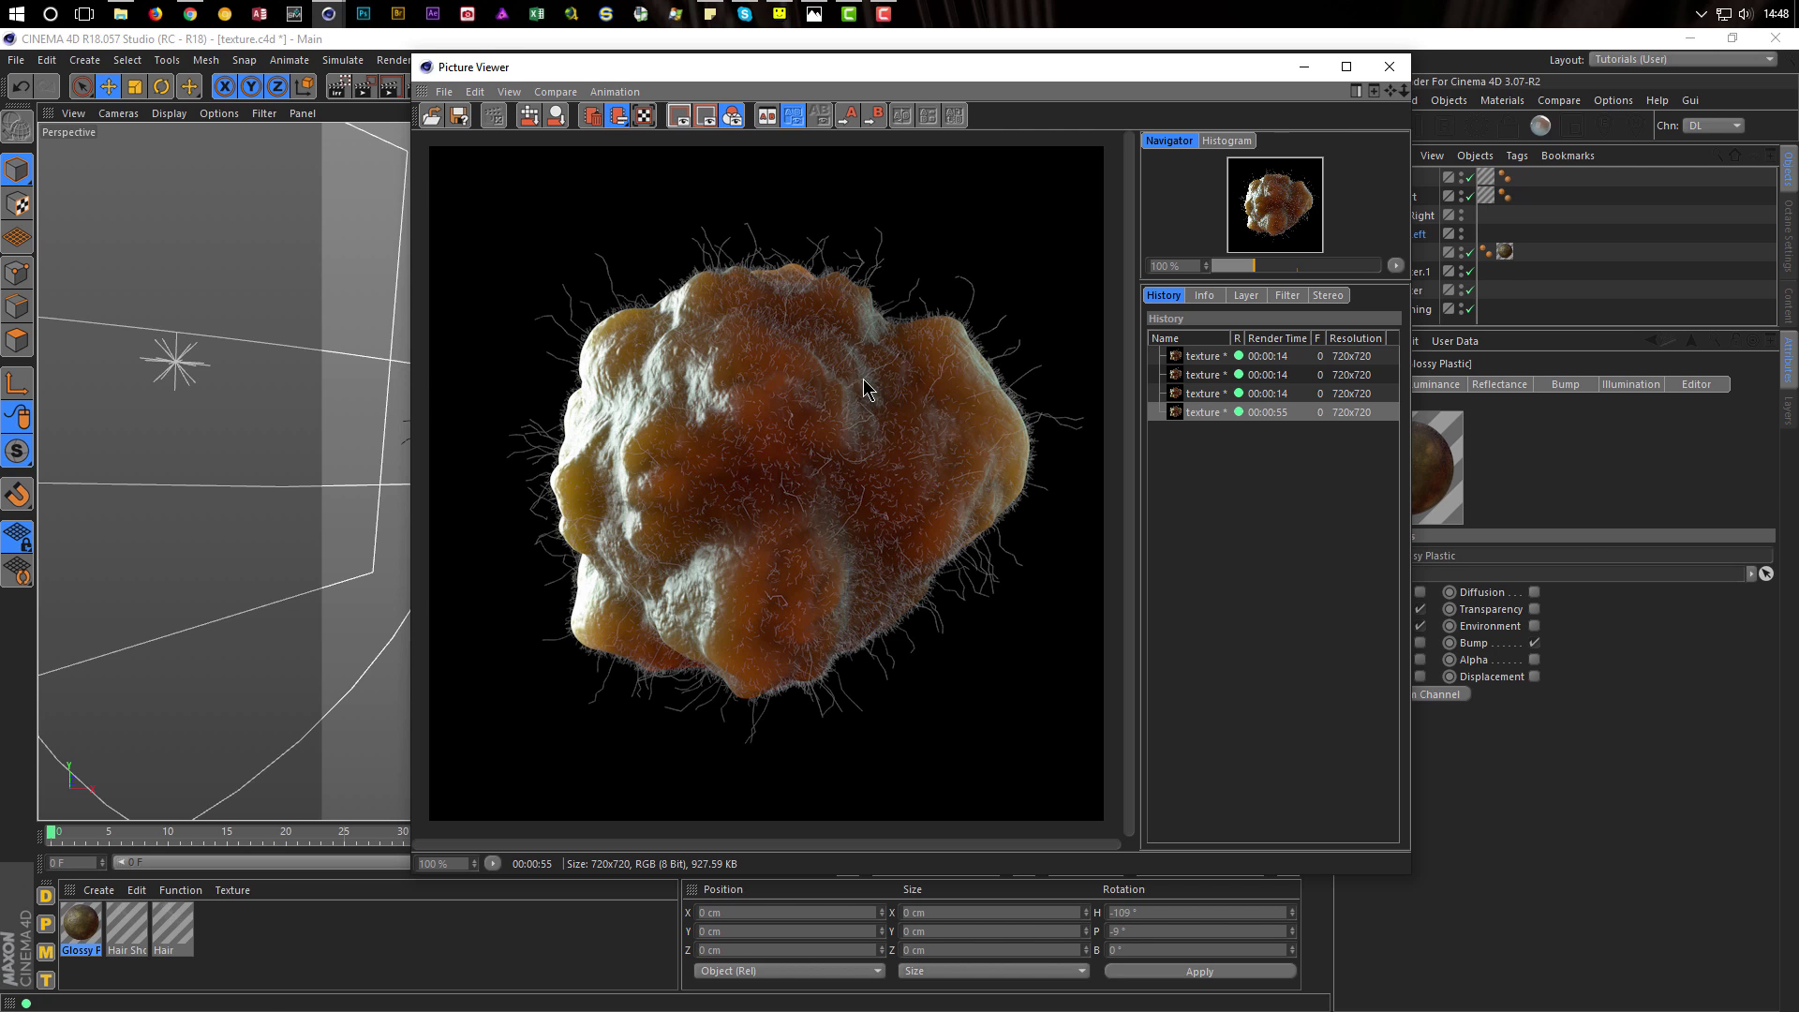
{"action": "left_click_drag", "start_coordinate": [1024, 63], "coordinate": [1252, 168]}
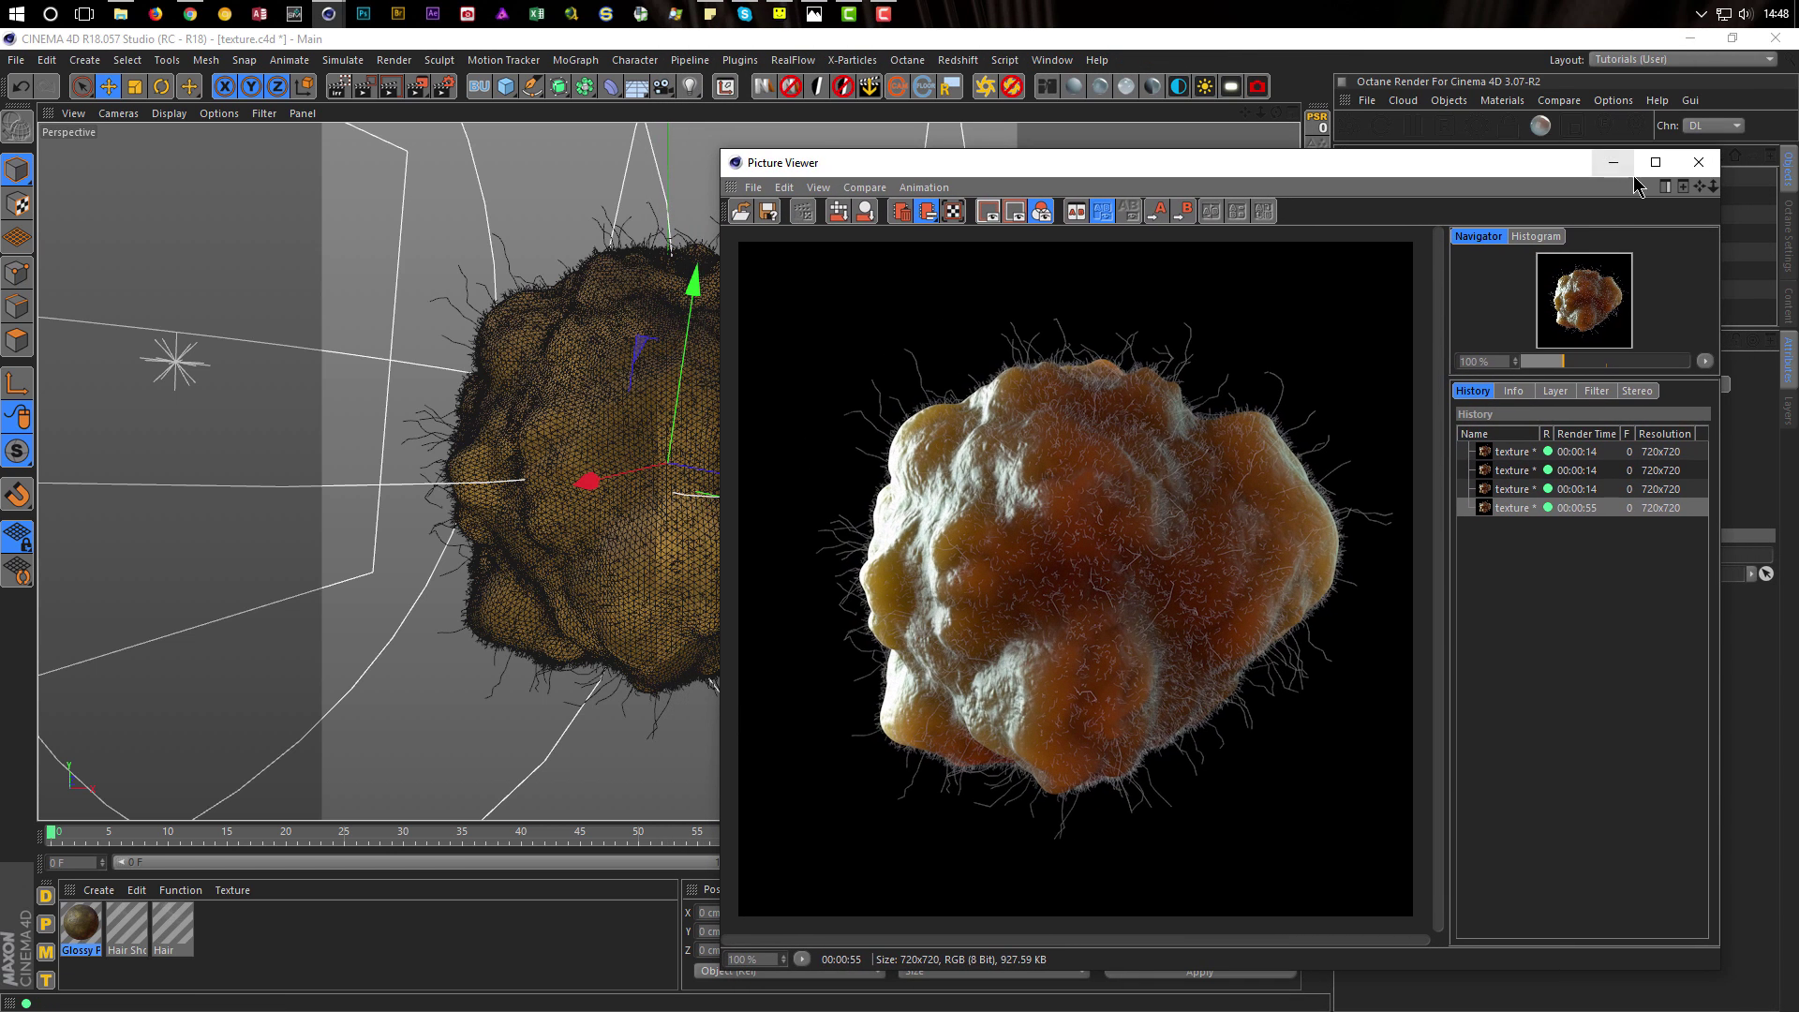
{"action": "left_click", "coordinate": [1698, 162]}
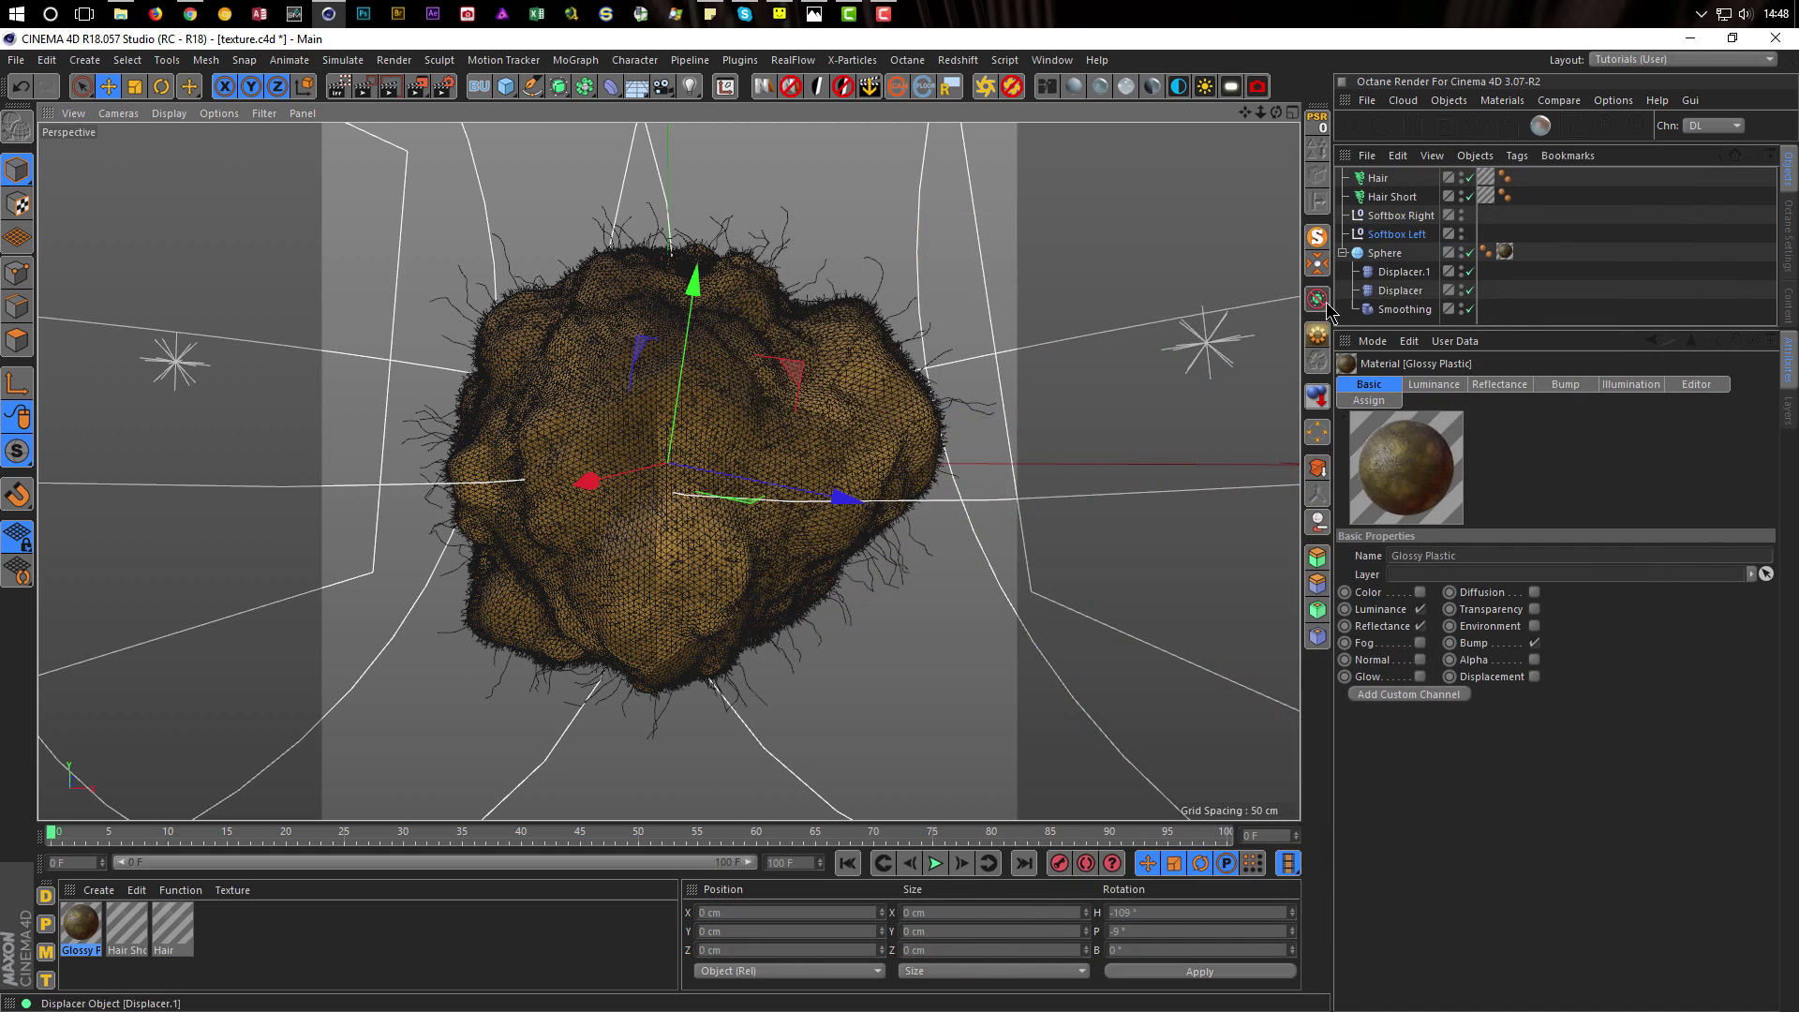
Play the animation forward to frame 24, and render that frame to the Picture Viewer after checking the output settings
{"action": "left_click", "coordinate": [935, 864]}
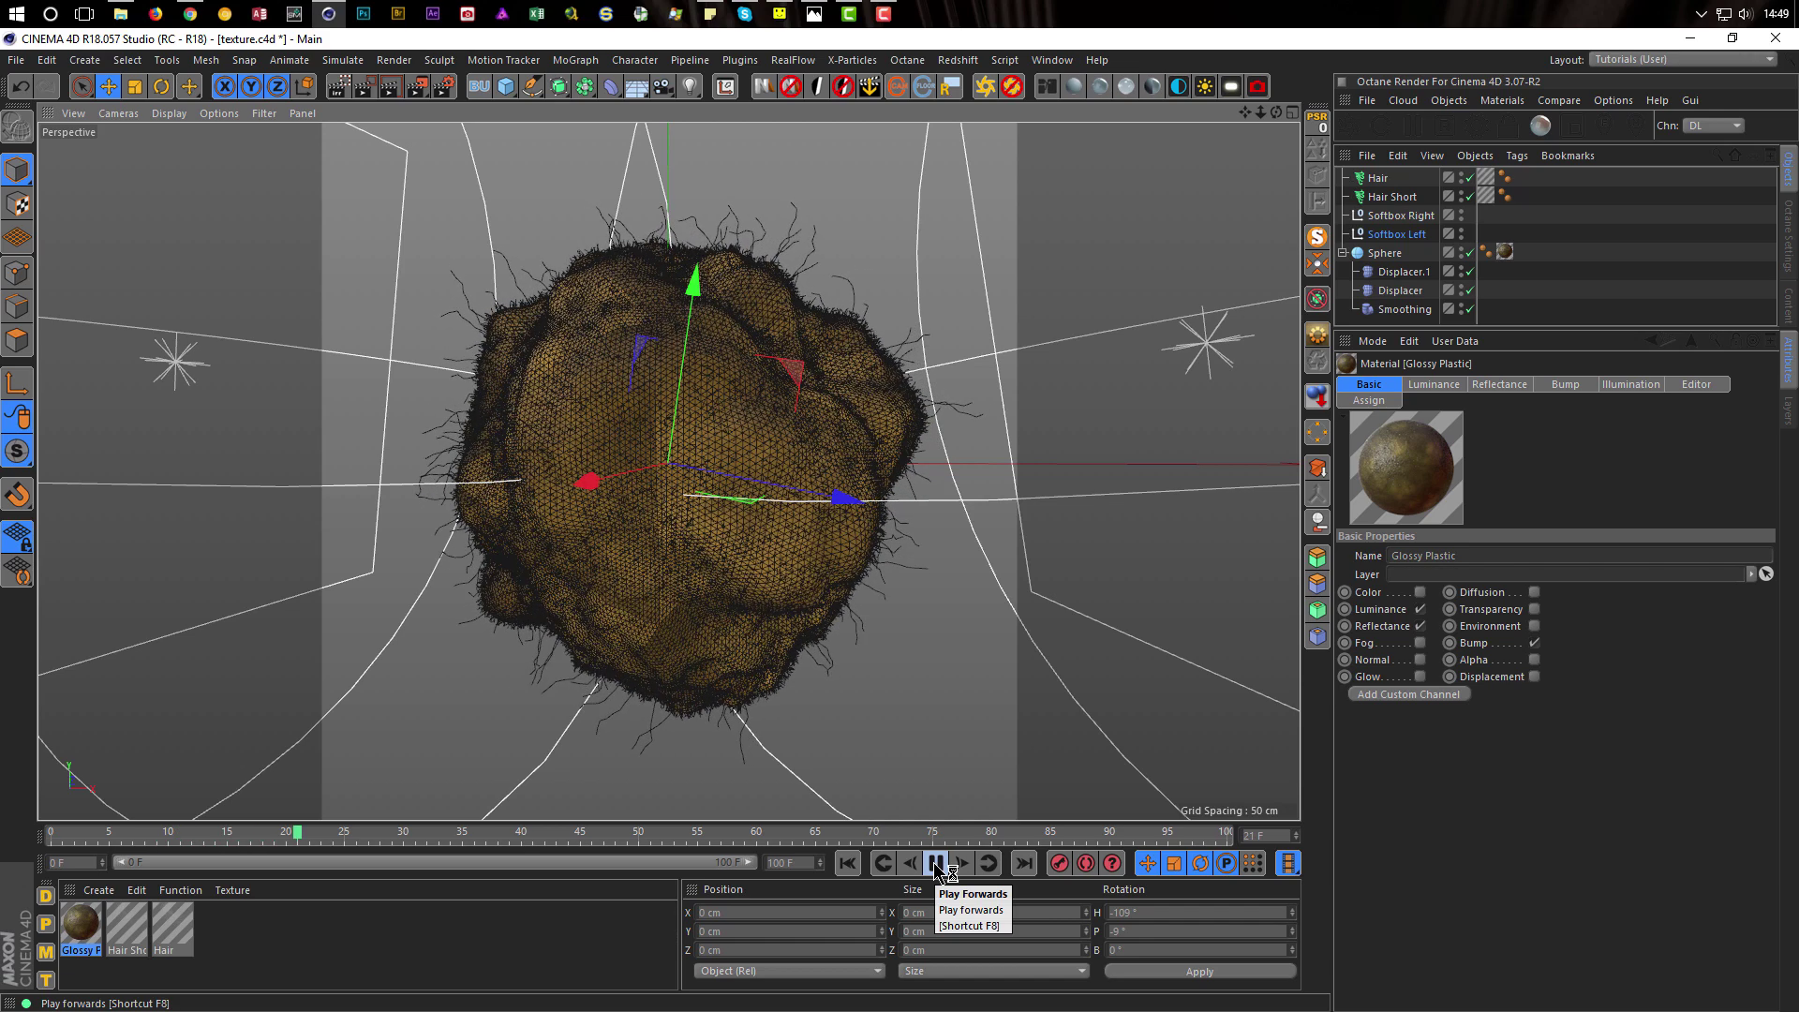
{"action": "left_click", "coordinate": [936, 864]}
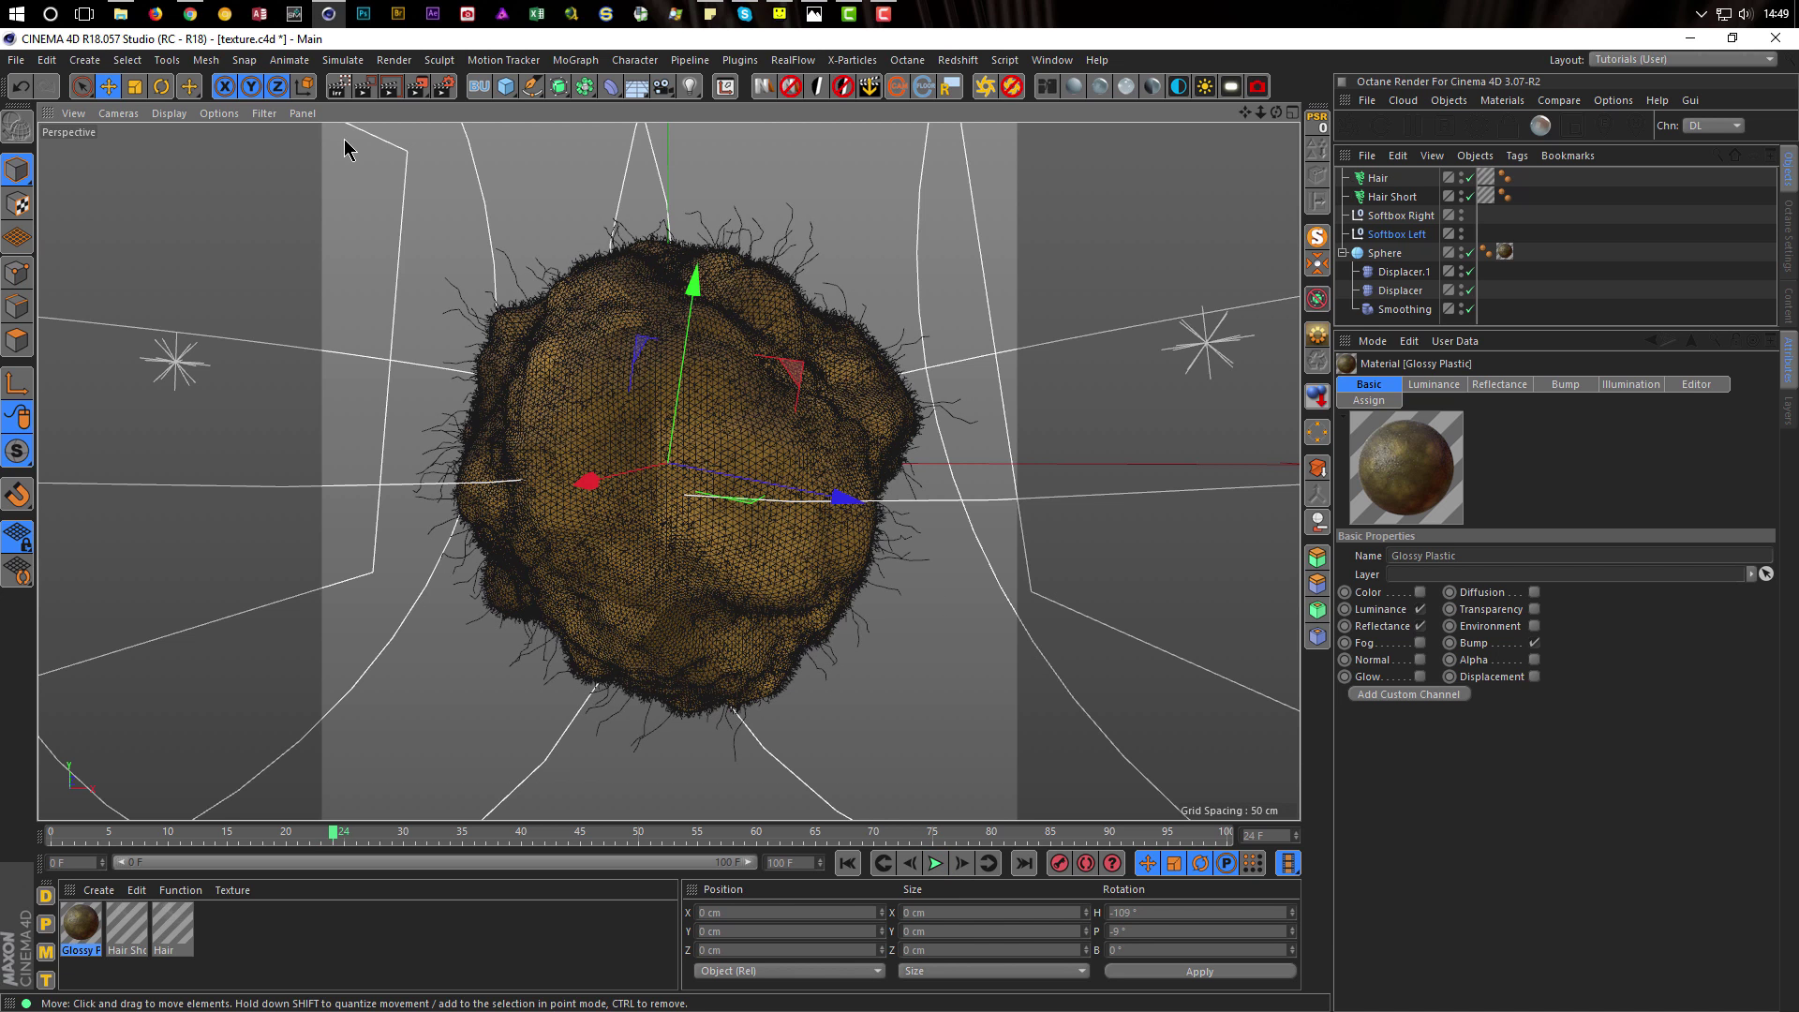
{"action": "left_click", "coordinate": [338, 87]}
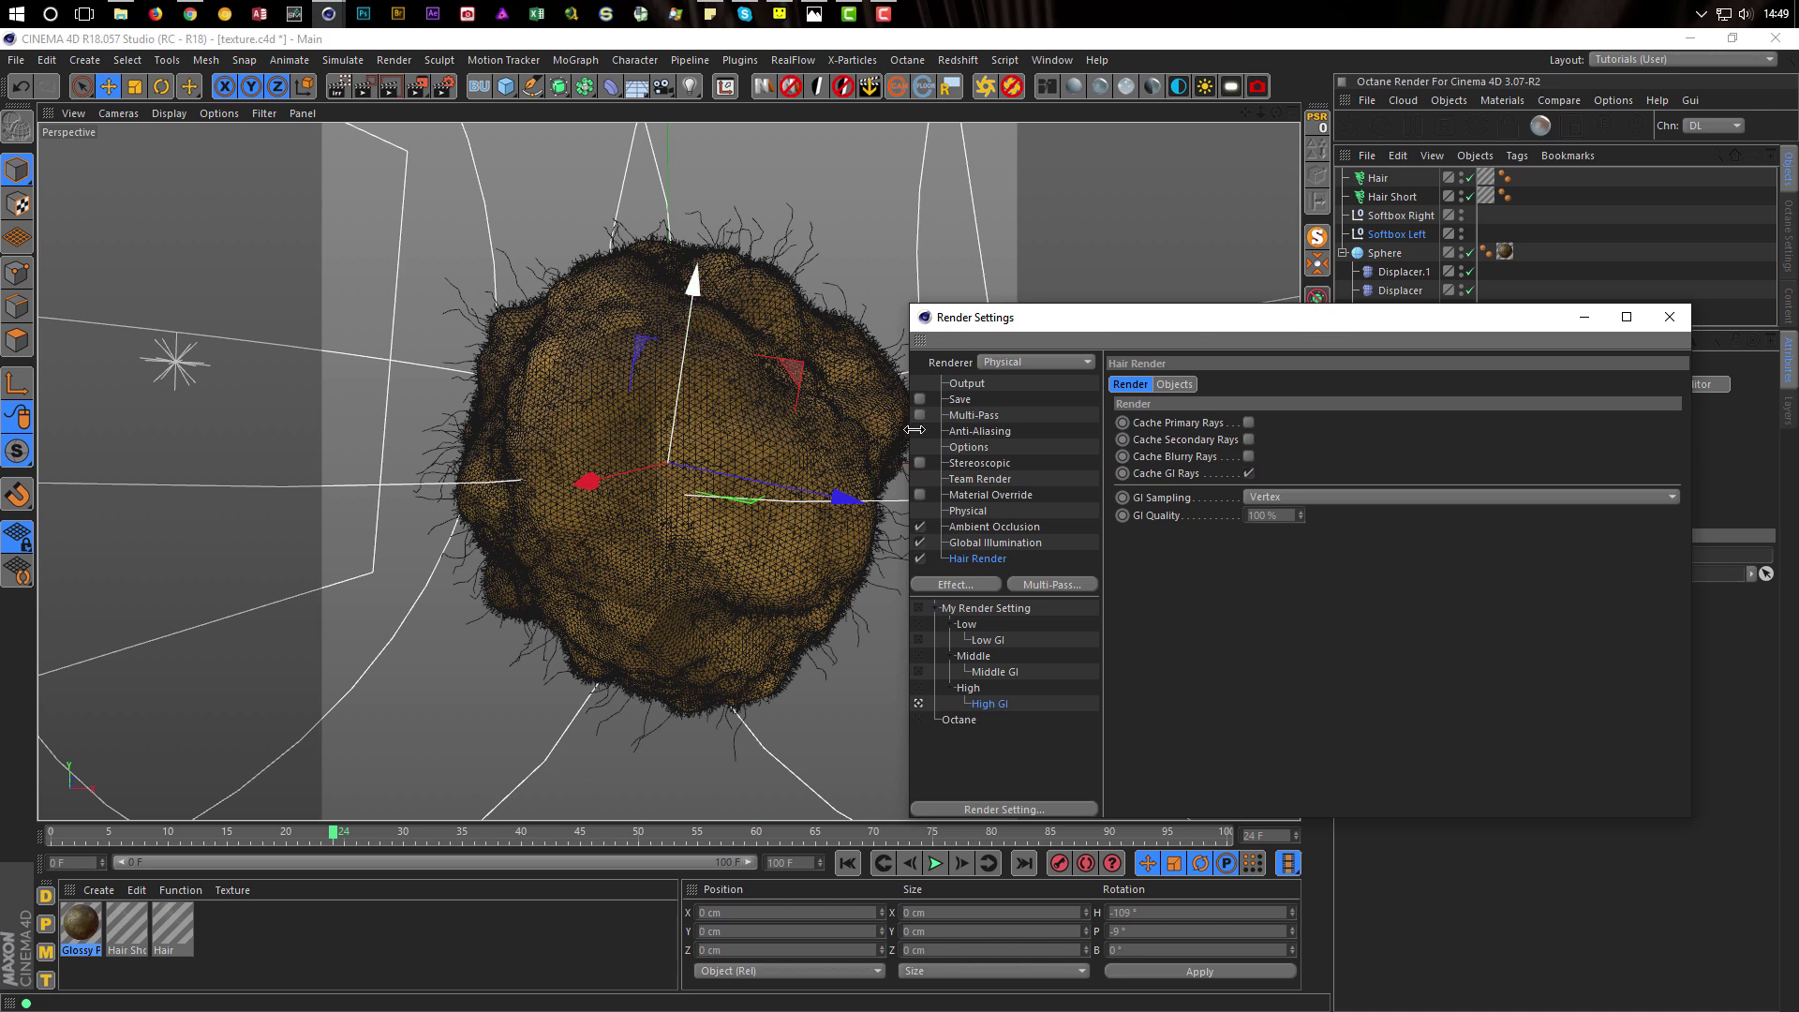
{"action": "left_click", "coordinate": [979, 385]}
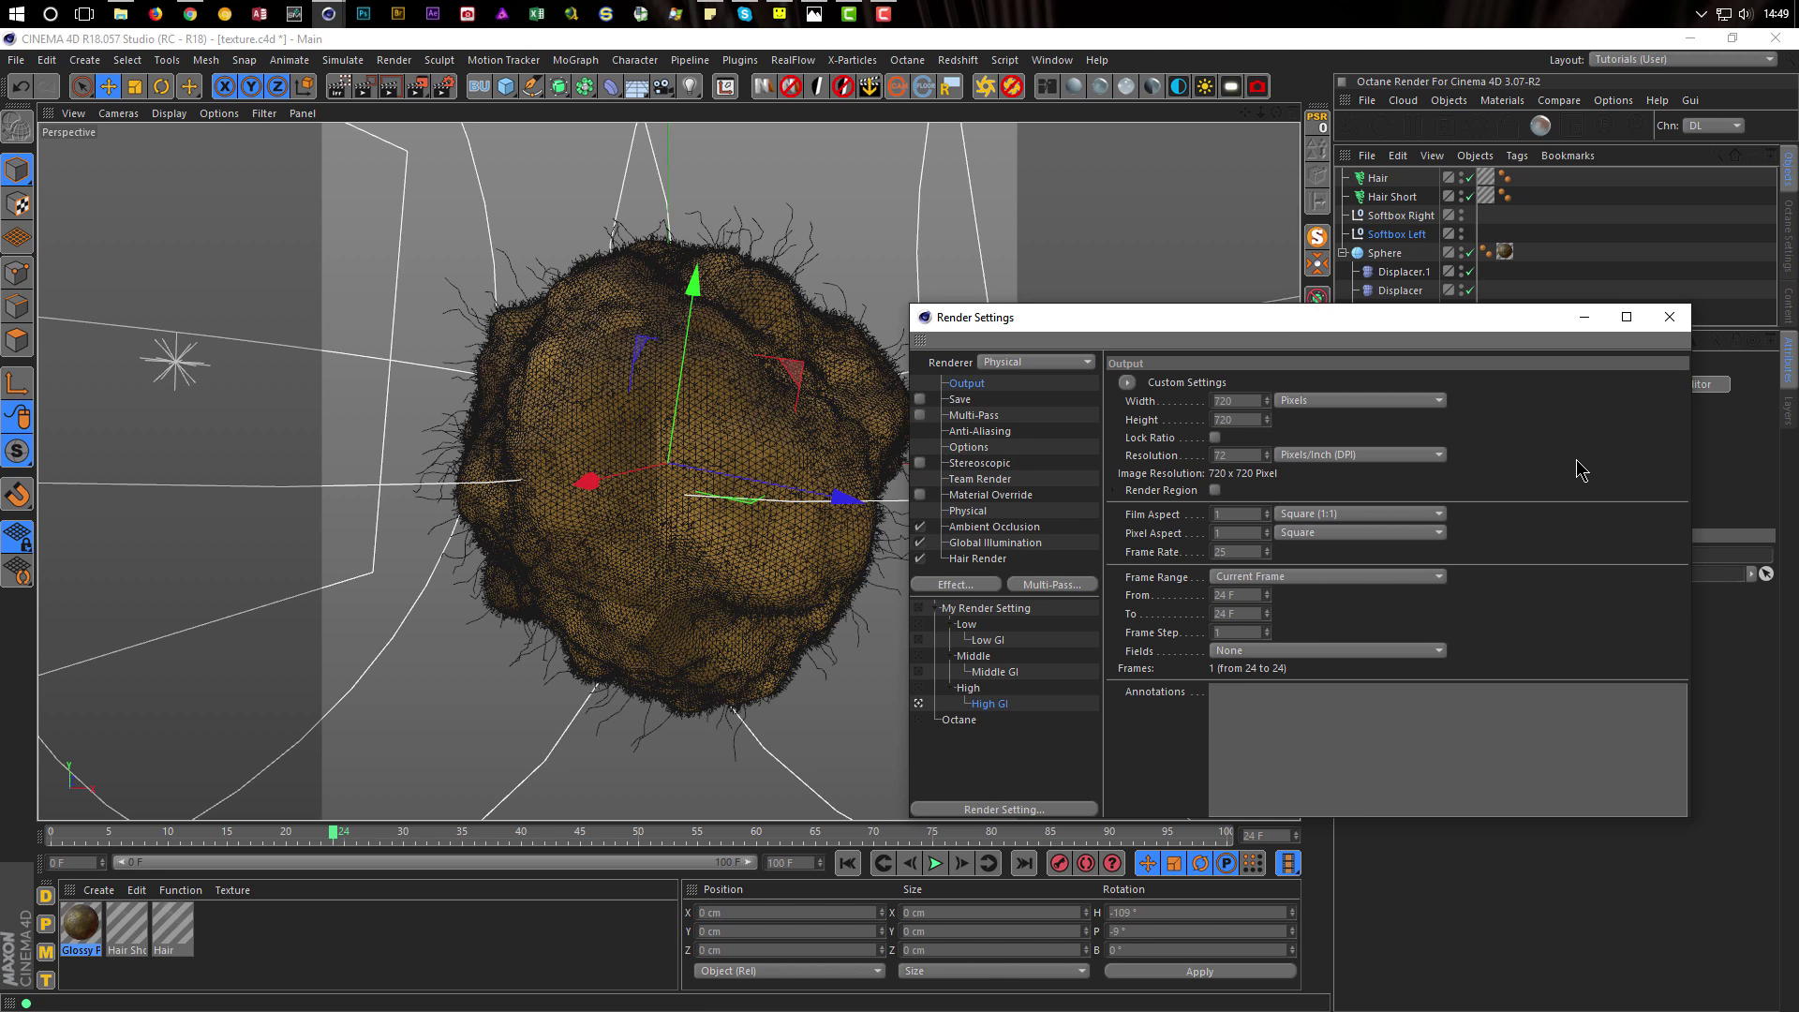
{"action": "key", "text": "shift+r"}
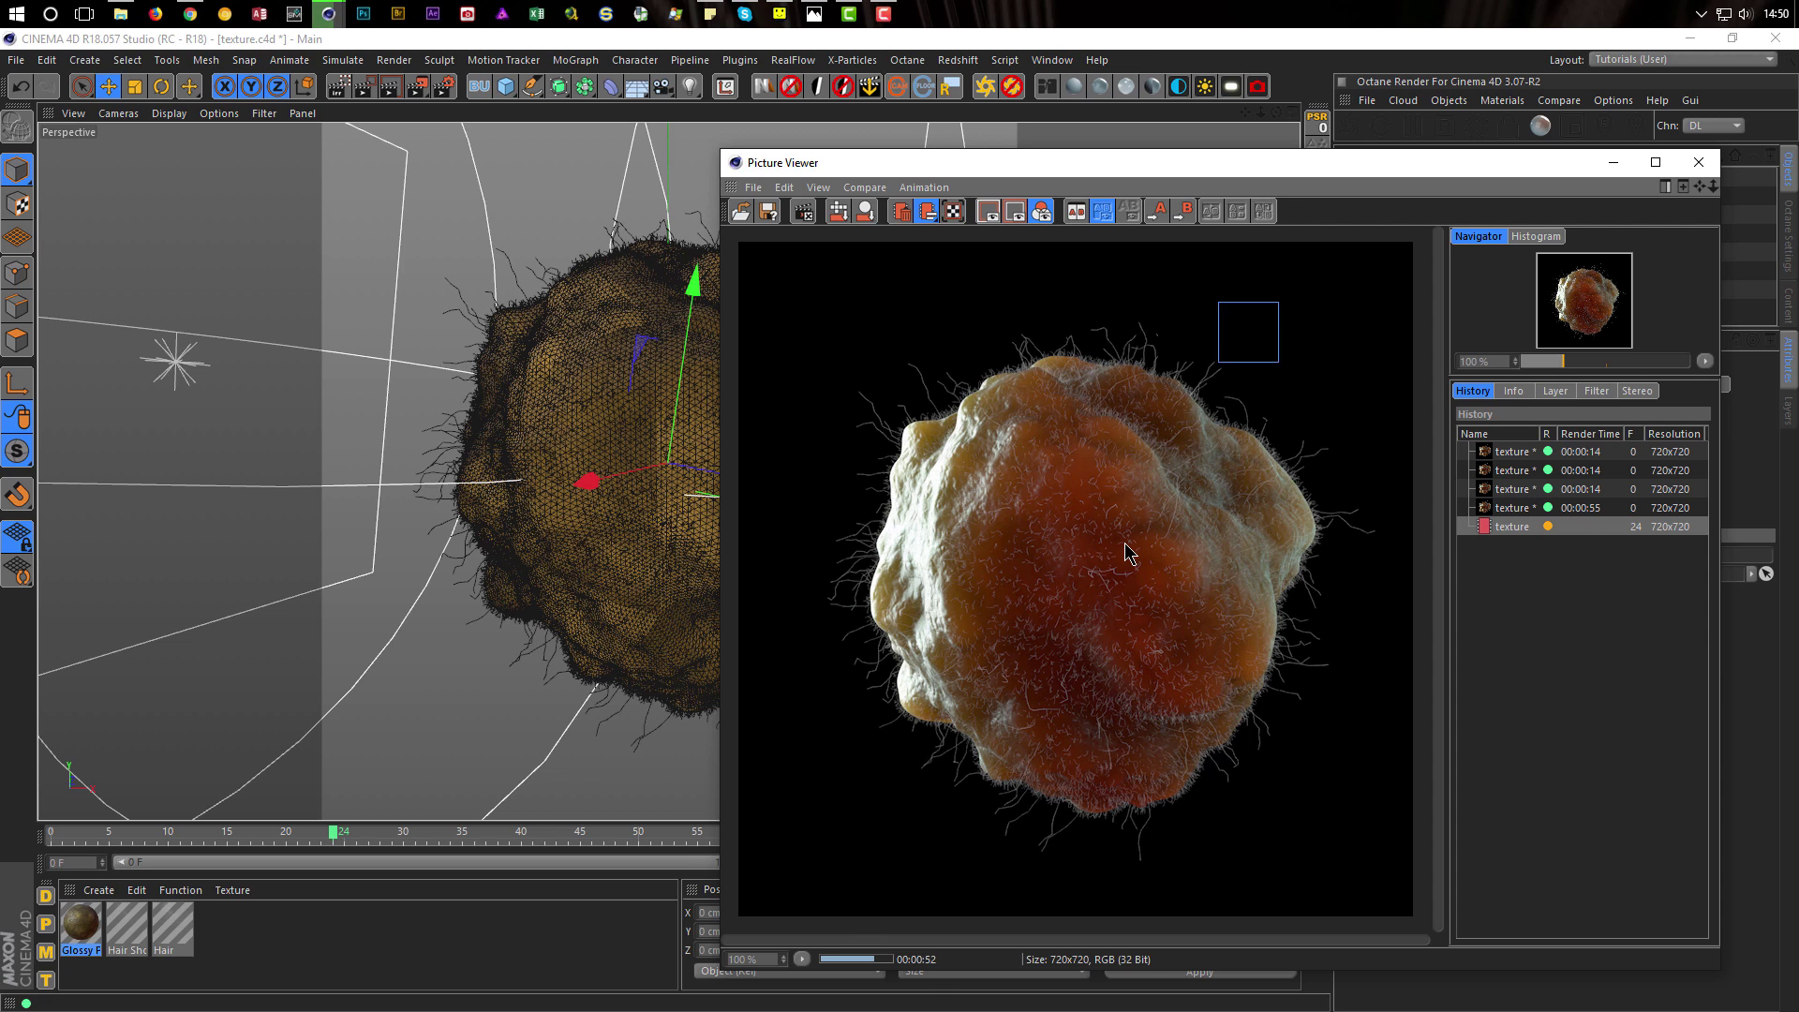
{"action": "left_click_drag", "start_coordinate": [1279, 176], "coordinate": [1298, 209]}
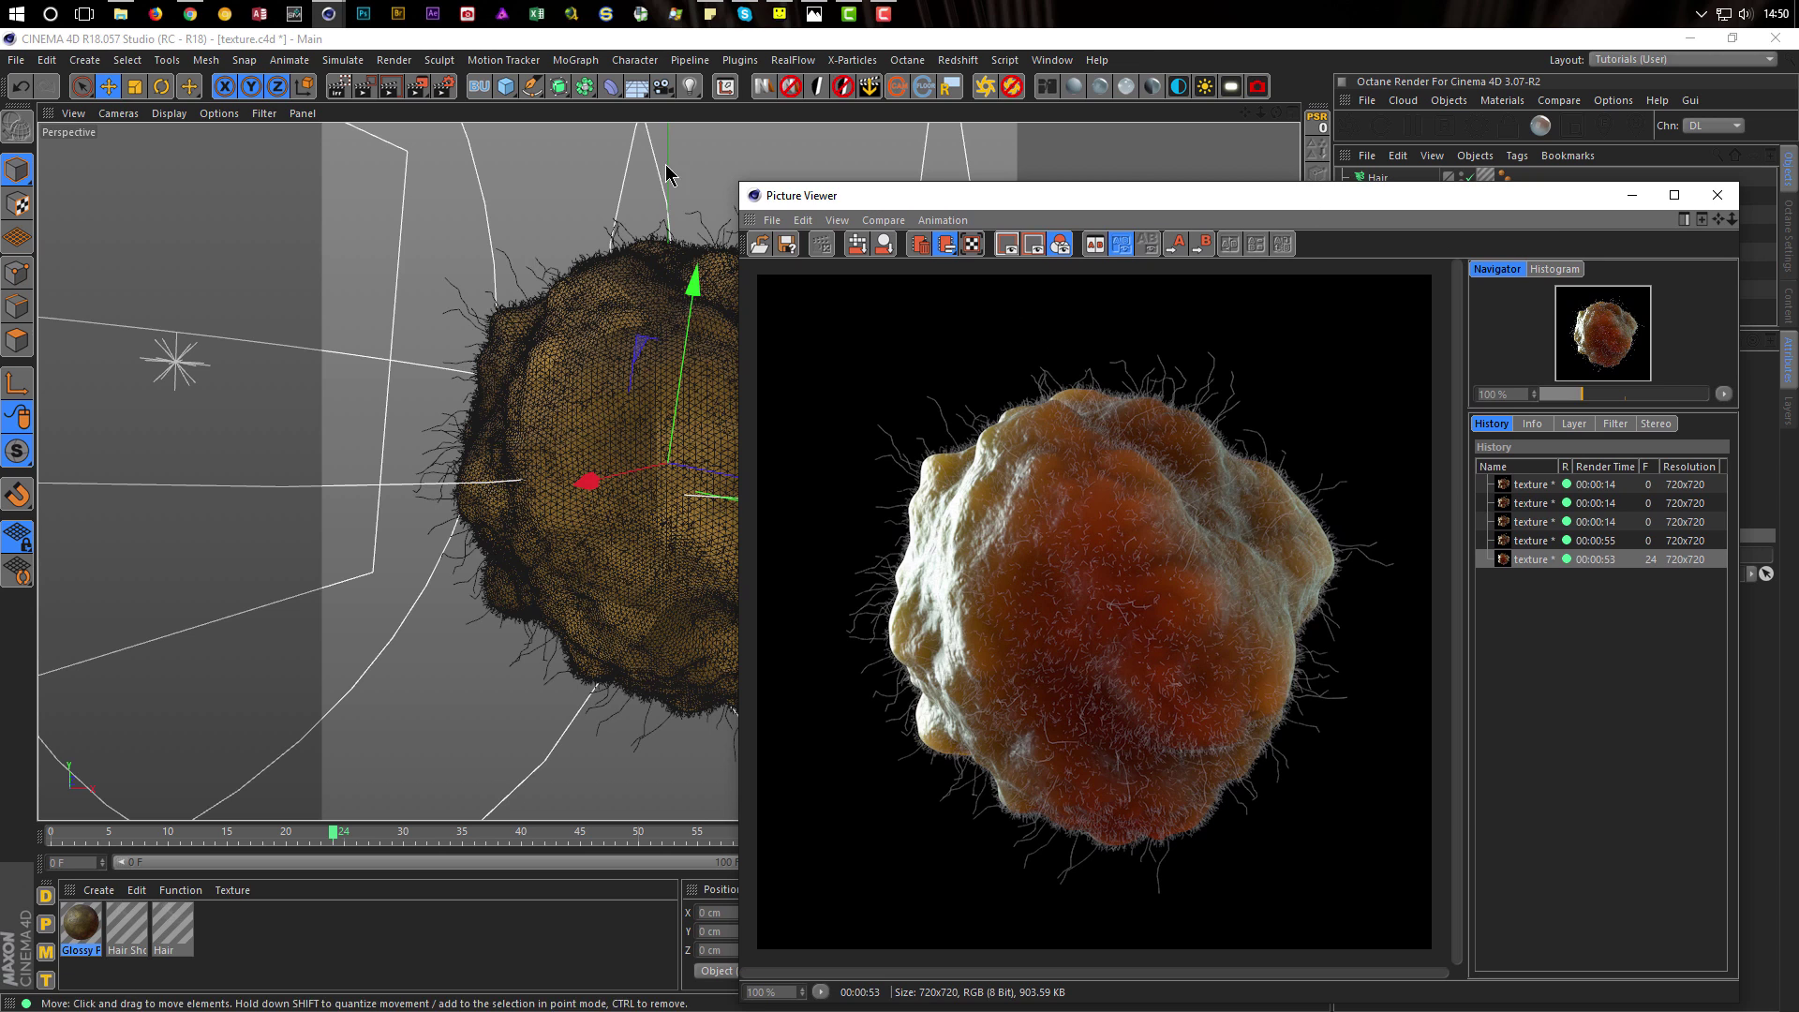
Make Middle GI the active render setting, and move the Picture Viewer off the object list
{"action": "left_click", "coordinate": [445, 89]}
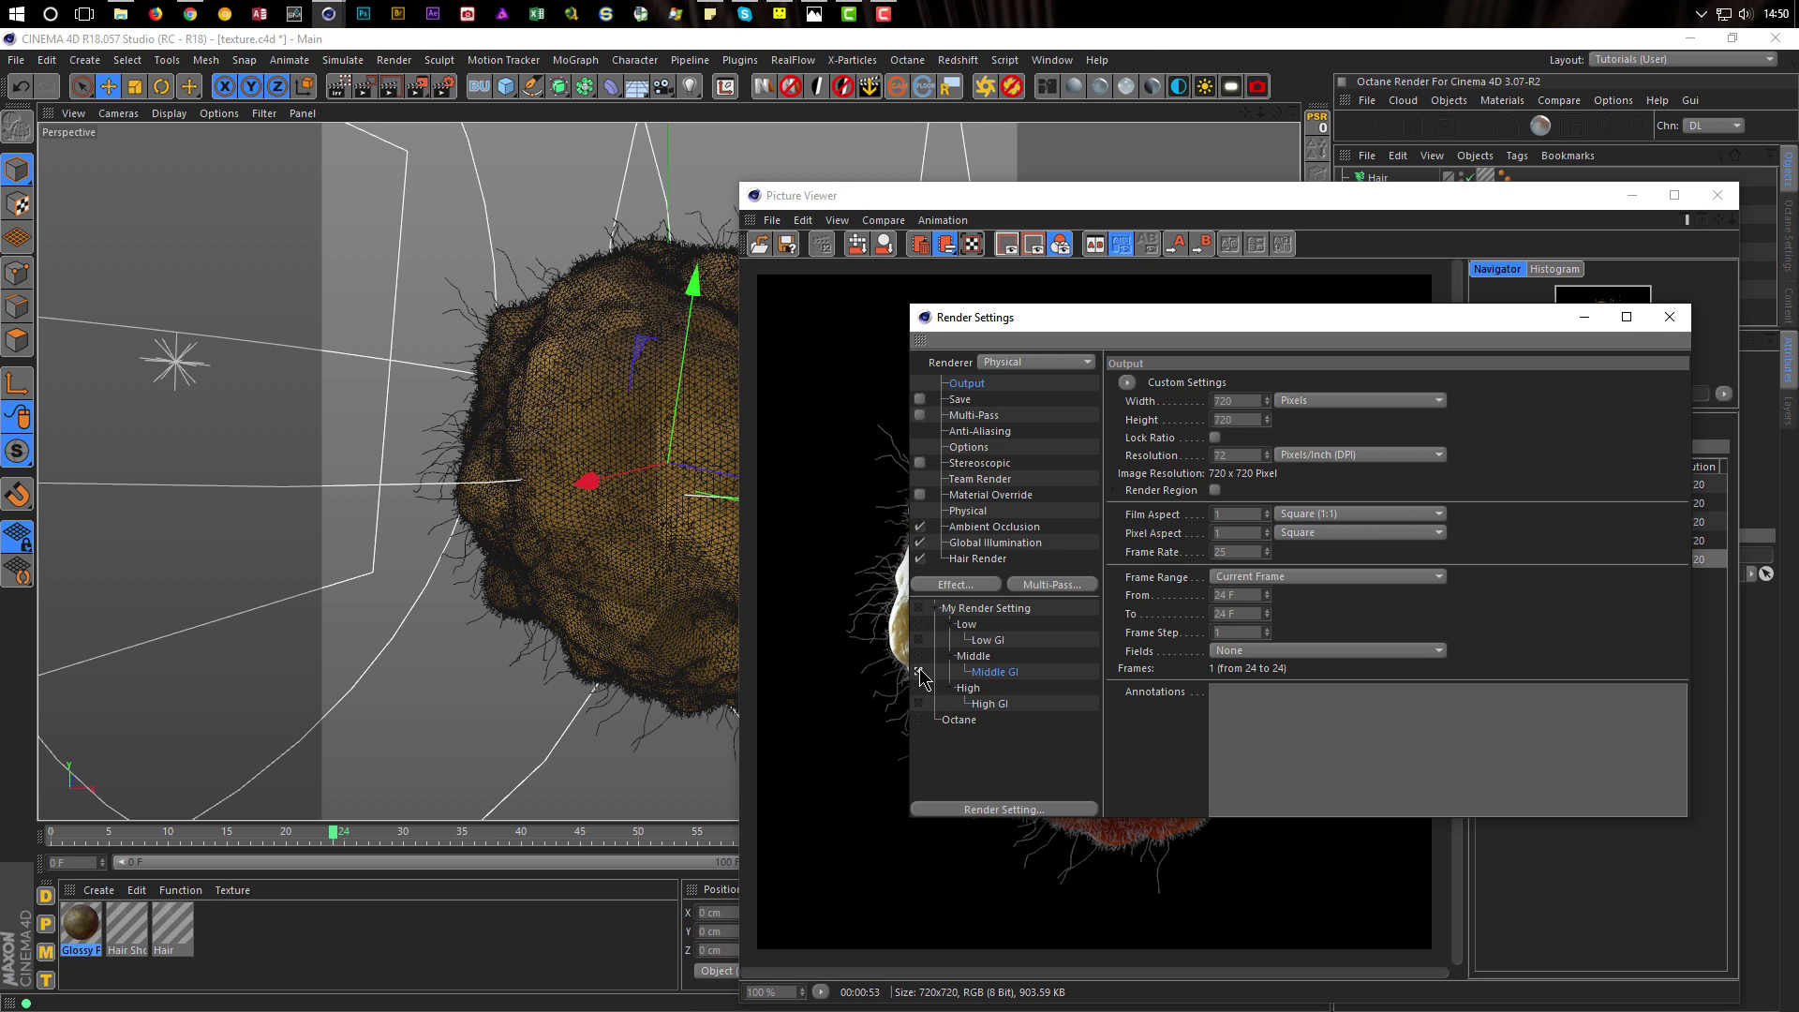
{"action": "left_click", "coordinate": [1672, 321]}
{"action": "left_click_drag", "start_coordinate": [1491, 196], "coordinate": [975, 132]}
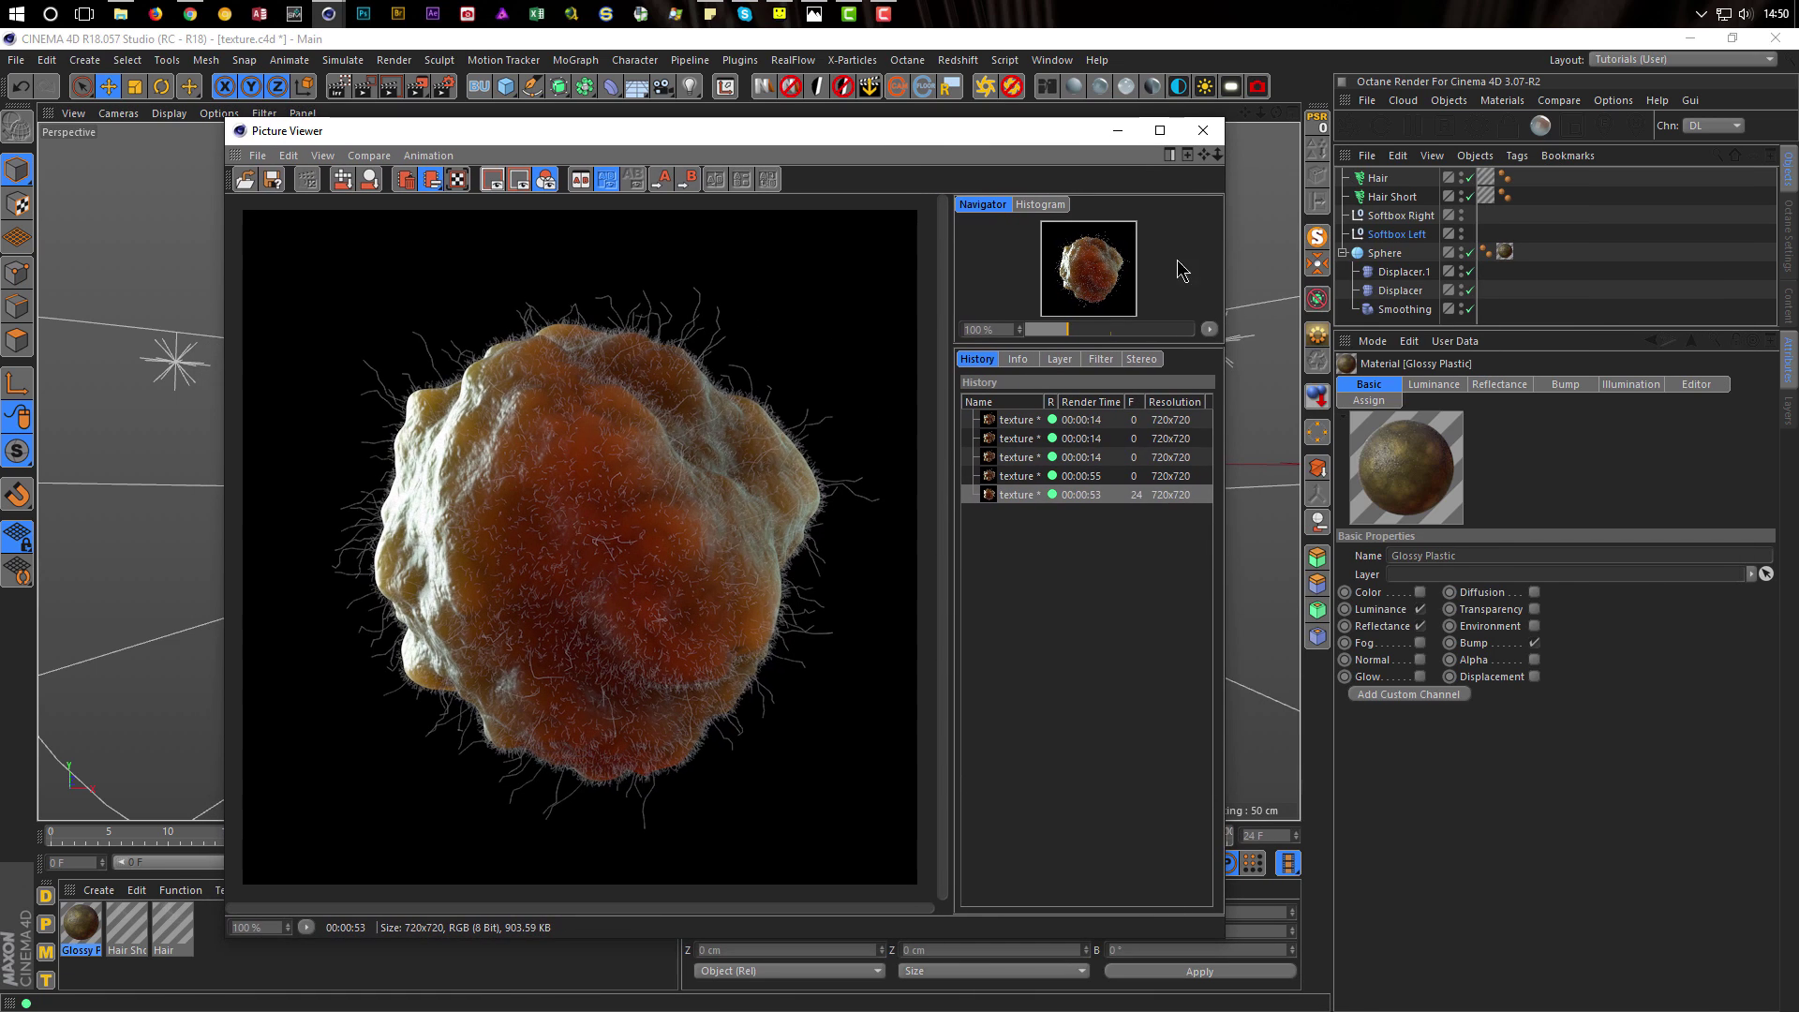
Set the light brightness of both Softbox Right and Softbox Left to 50 %, and render the frame again
{"action": "left_click", "coordinate": [1392, 216], "text": "shift"}
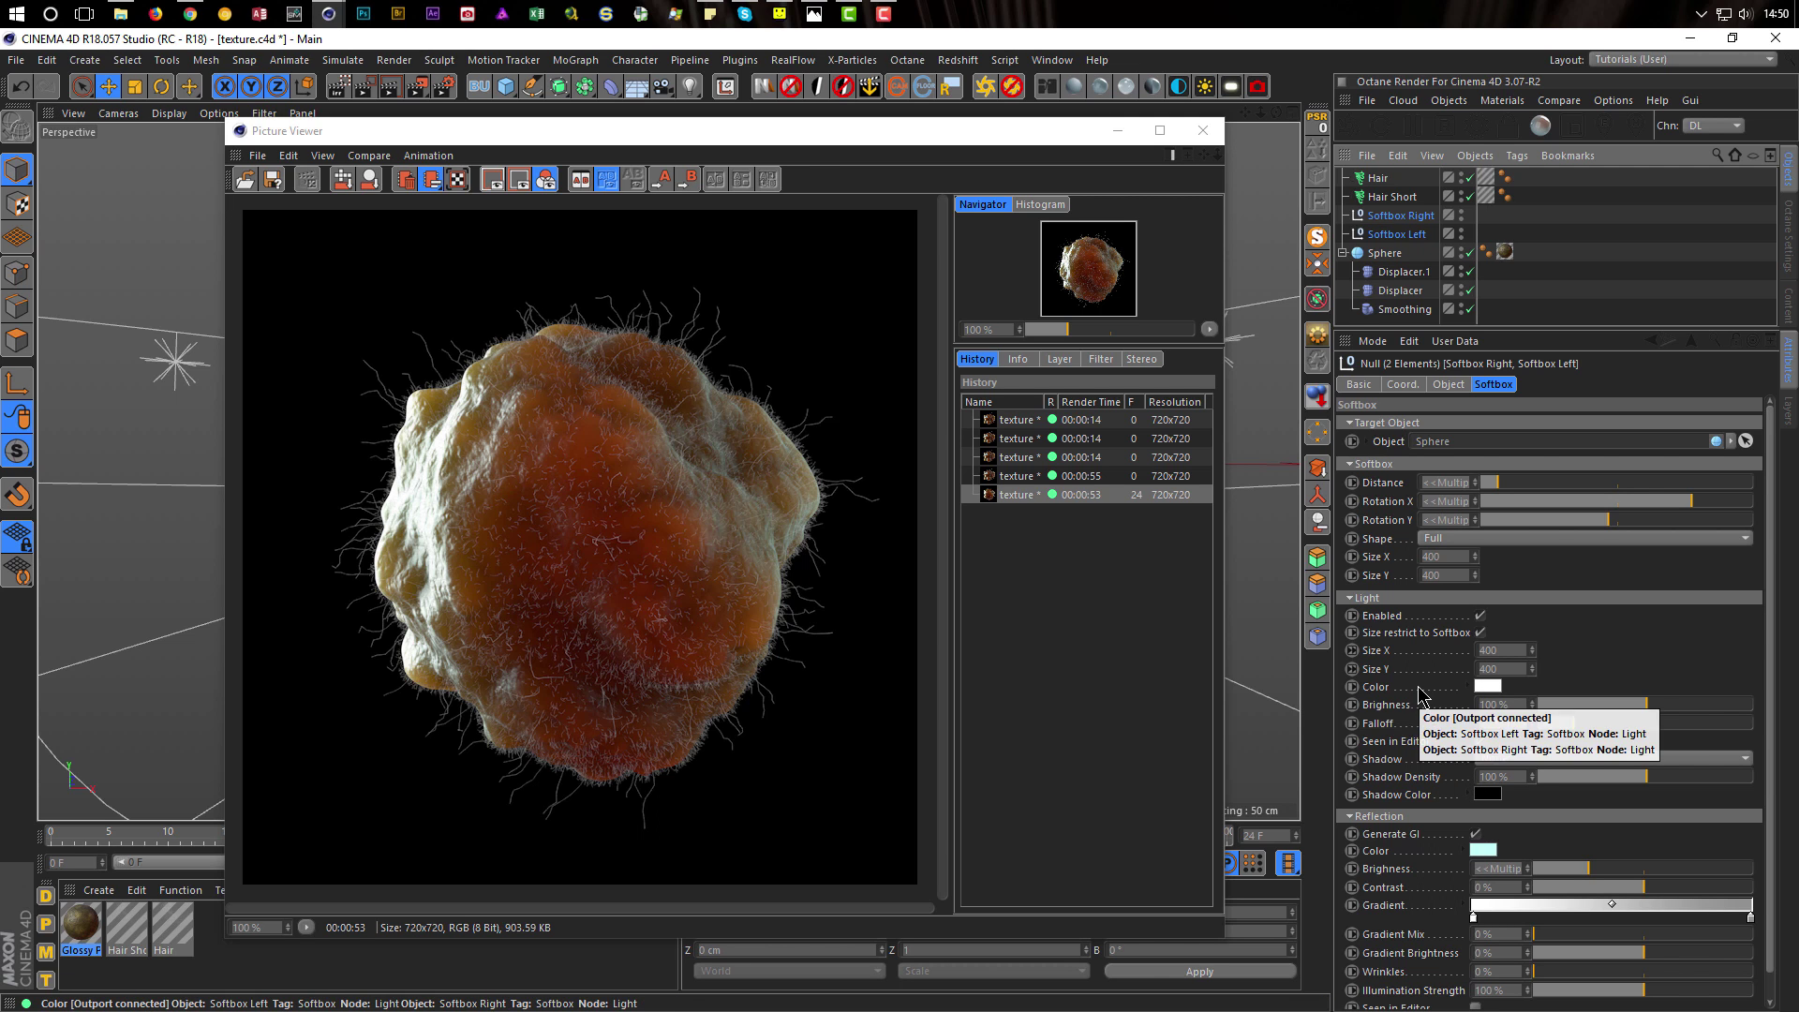
{"action": "left_click", "coordinate": [1519, 709]}
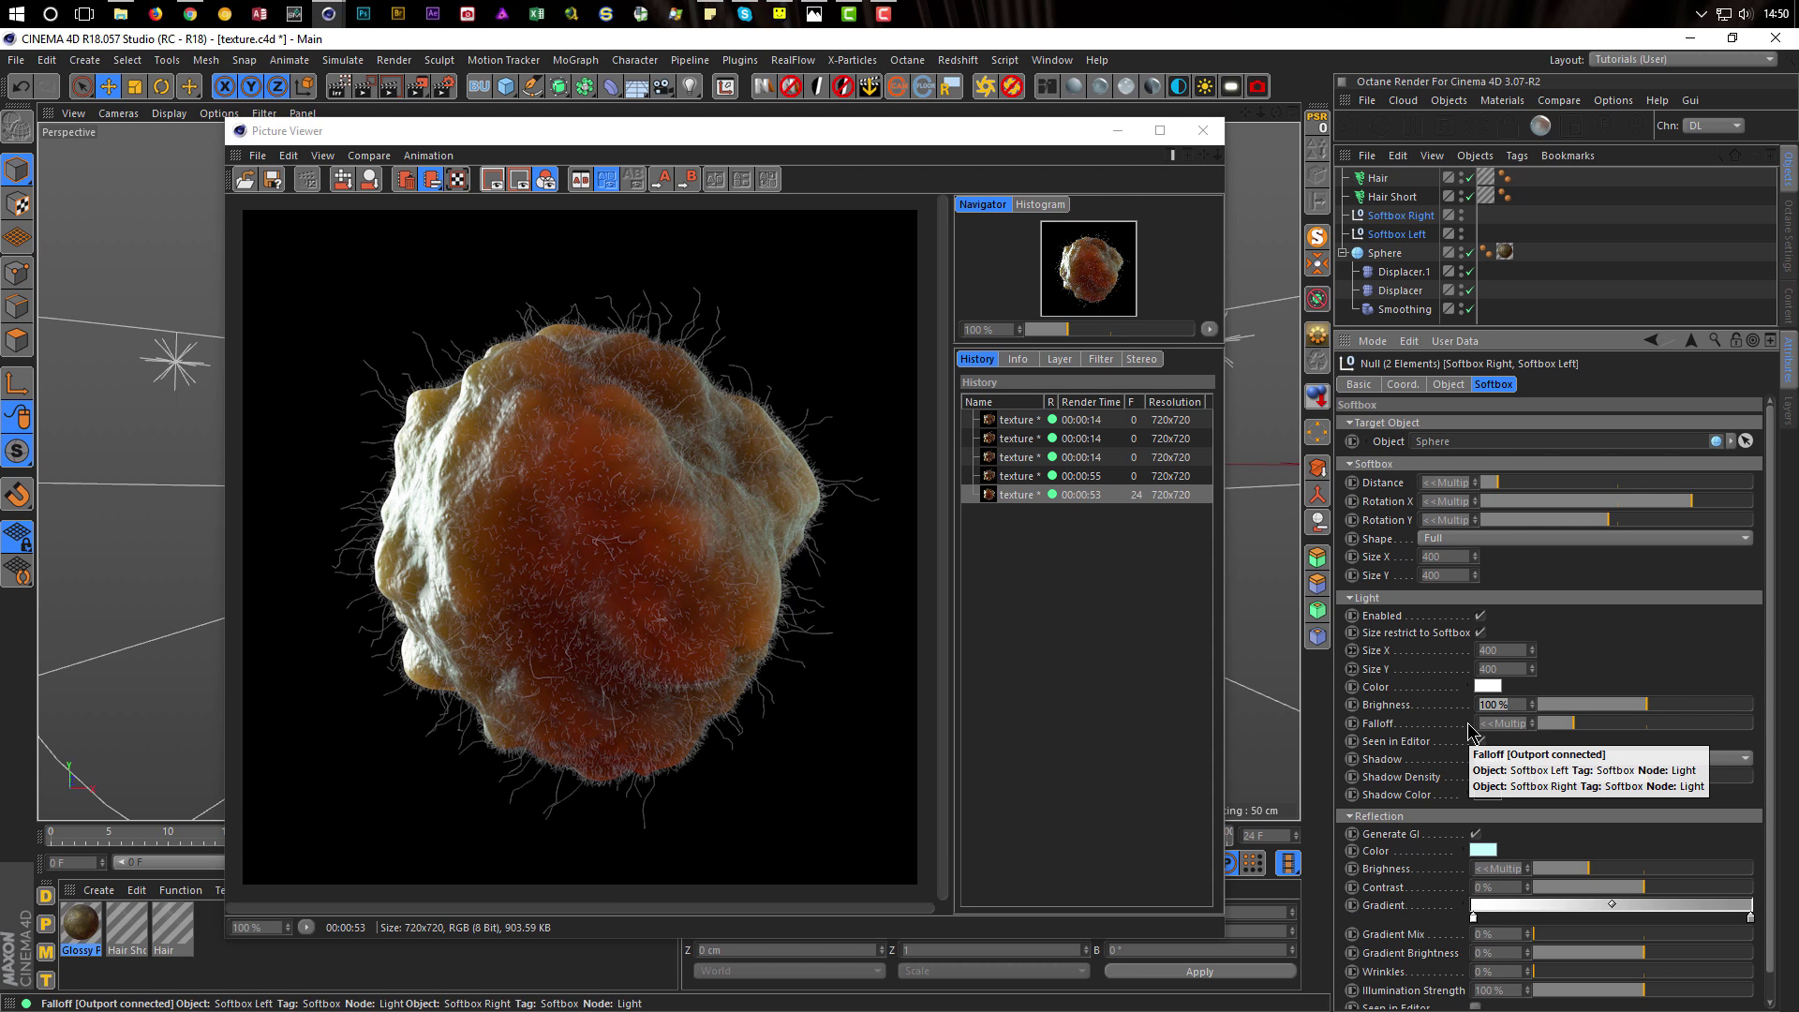
{"action": "type", "text": "50"}
{"action": "key", "text": "Return"}
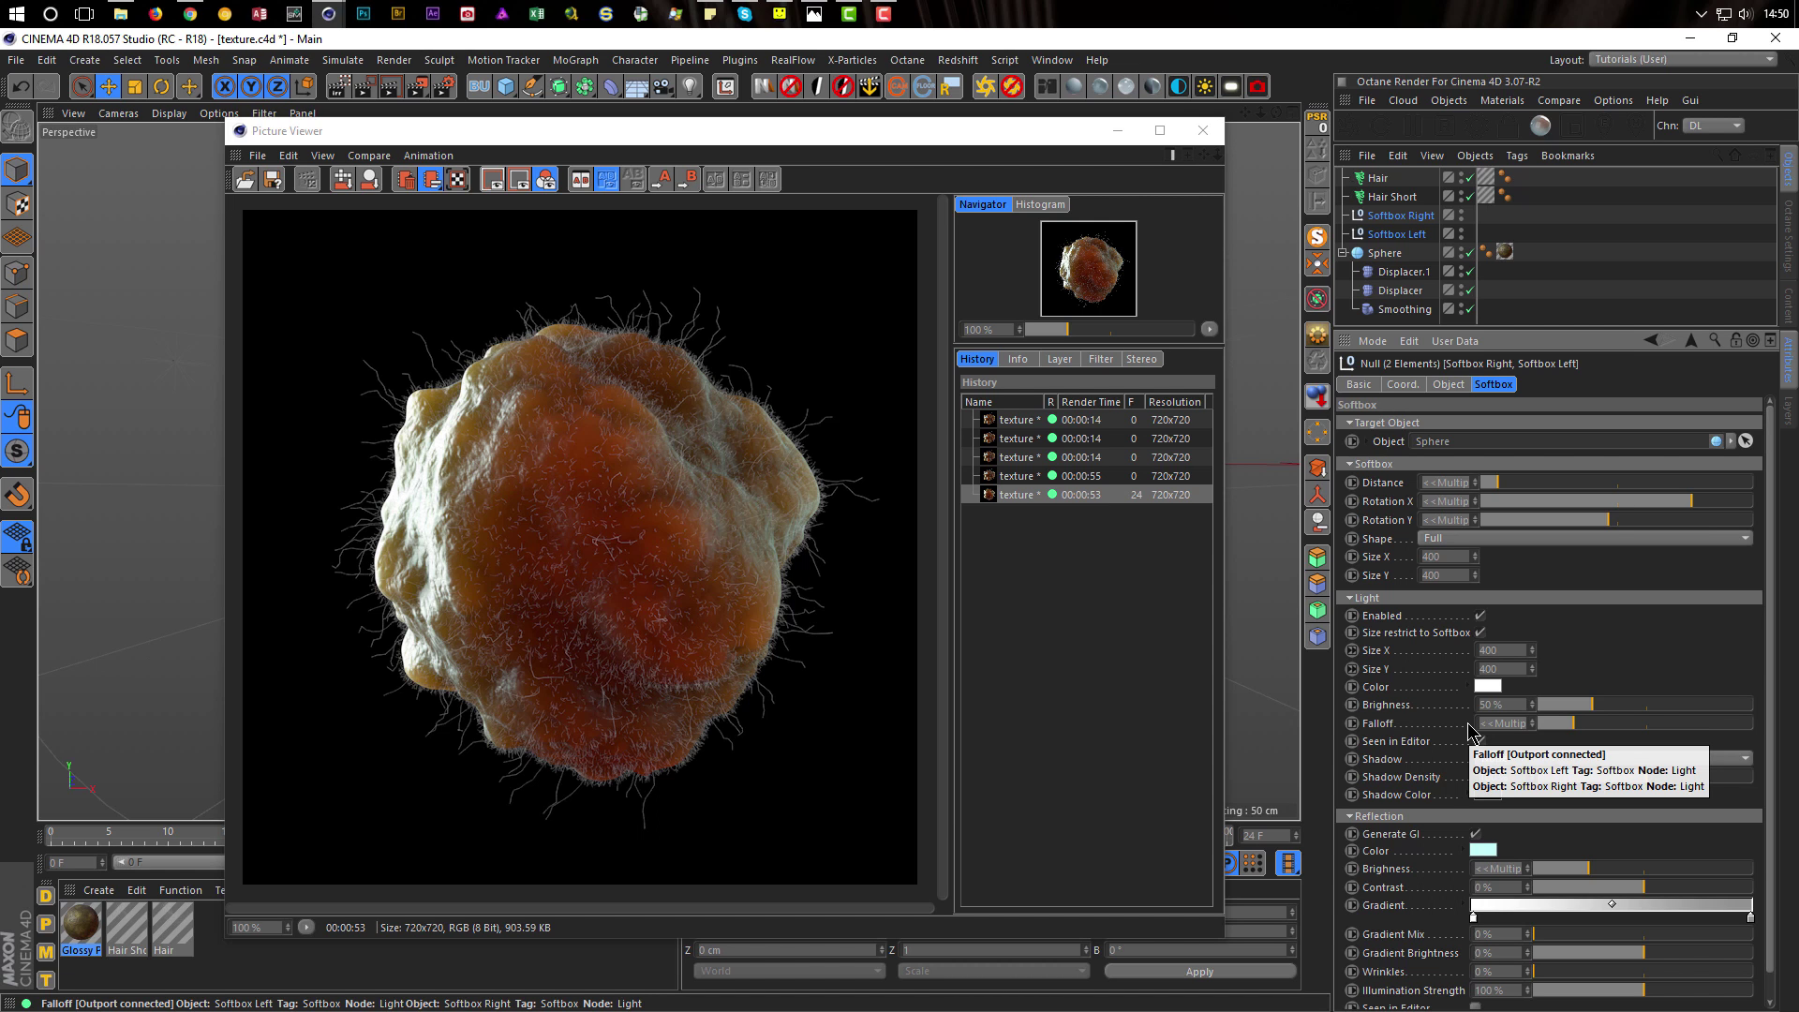
{"action": "key", "text": "shift+r"}
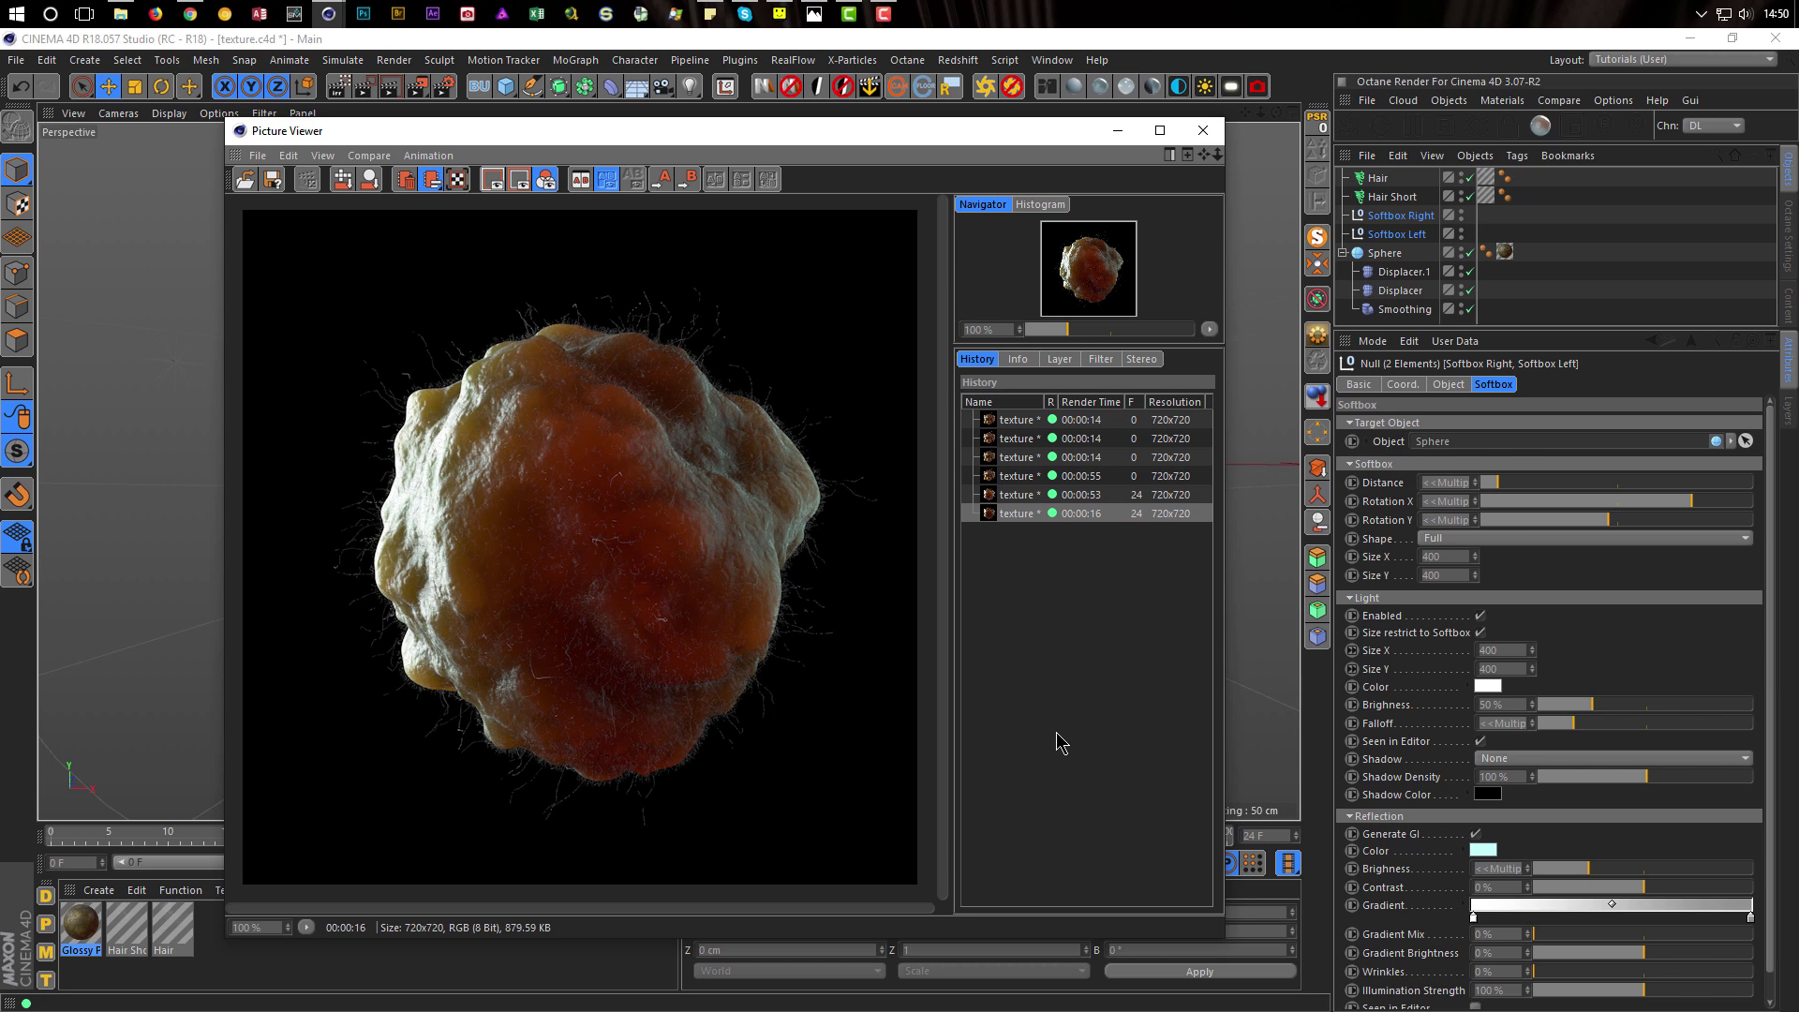
{"action": "left_click_drag", "start_coordinate": [951, 133], "coordinate": [996, 129]}
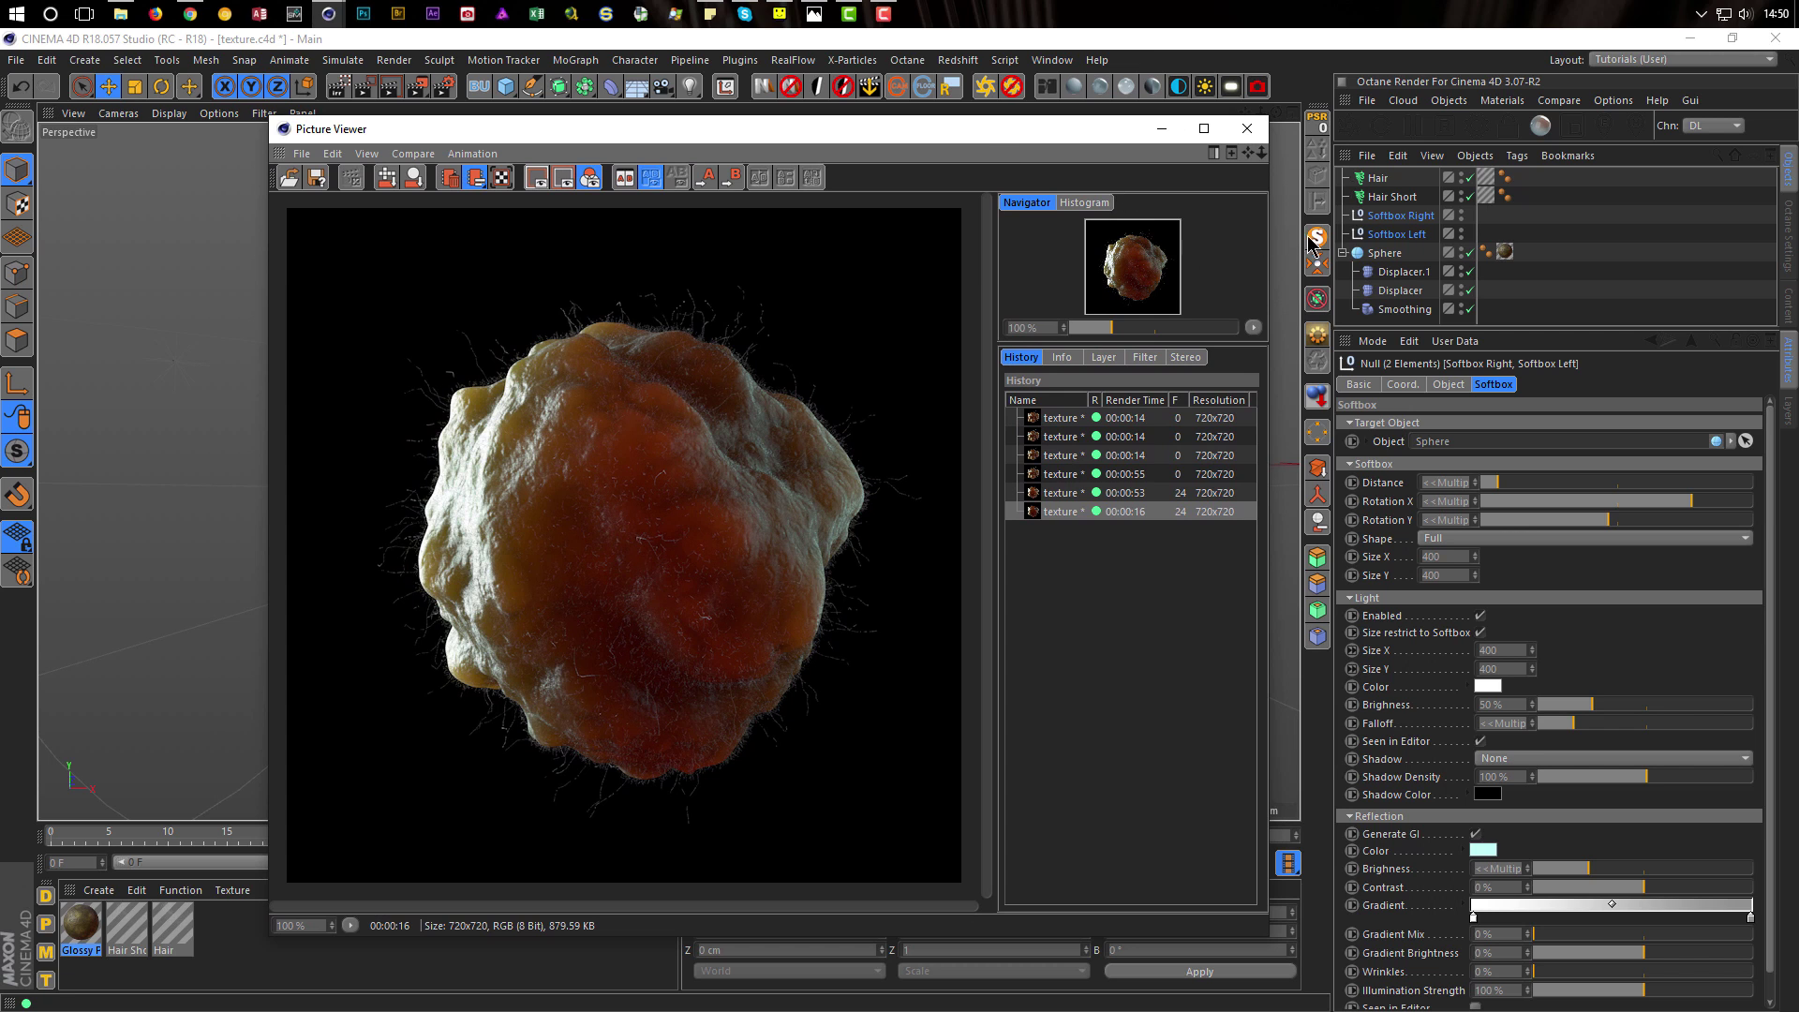
Set the reflection brightness of Softbox Right to 200 %, and render the frame again
{"action": "left_click", "coordinate": [1405, 216]}
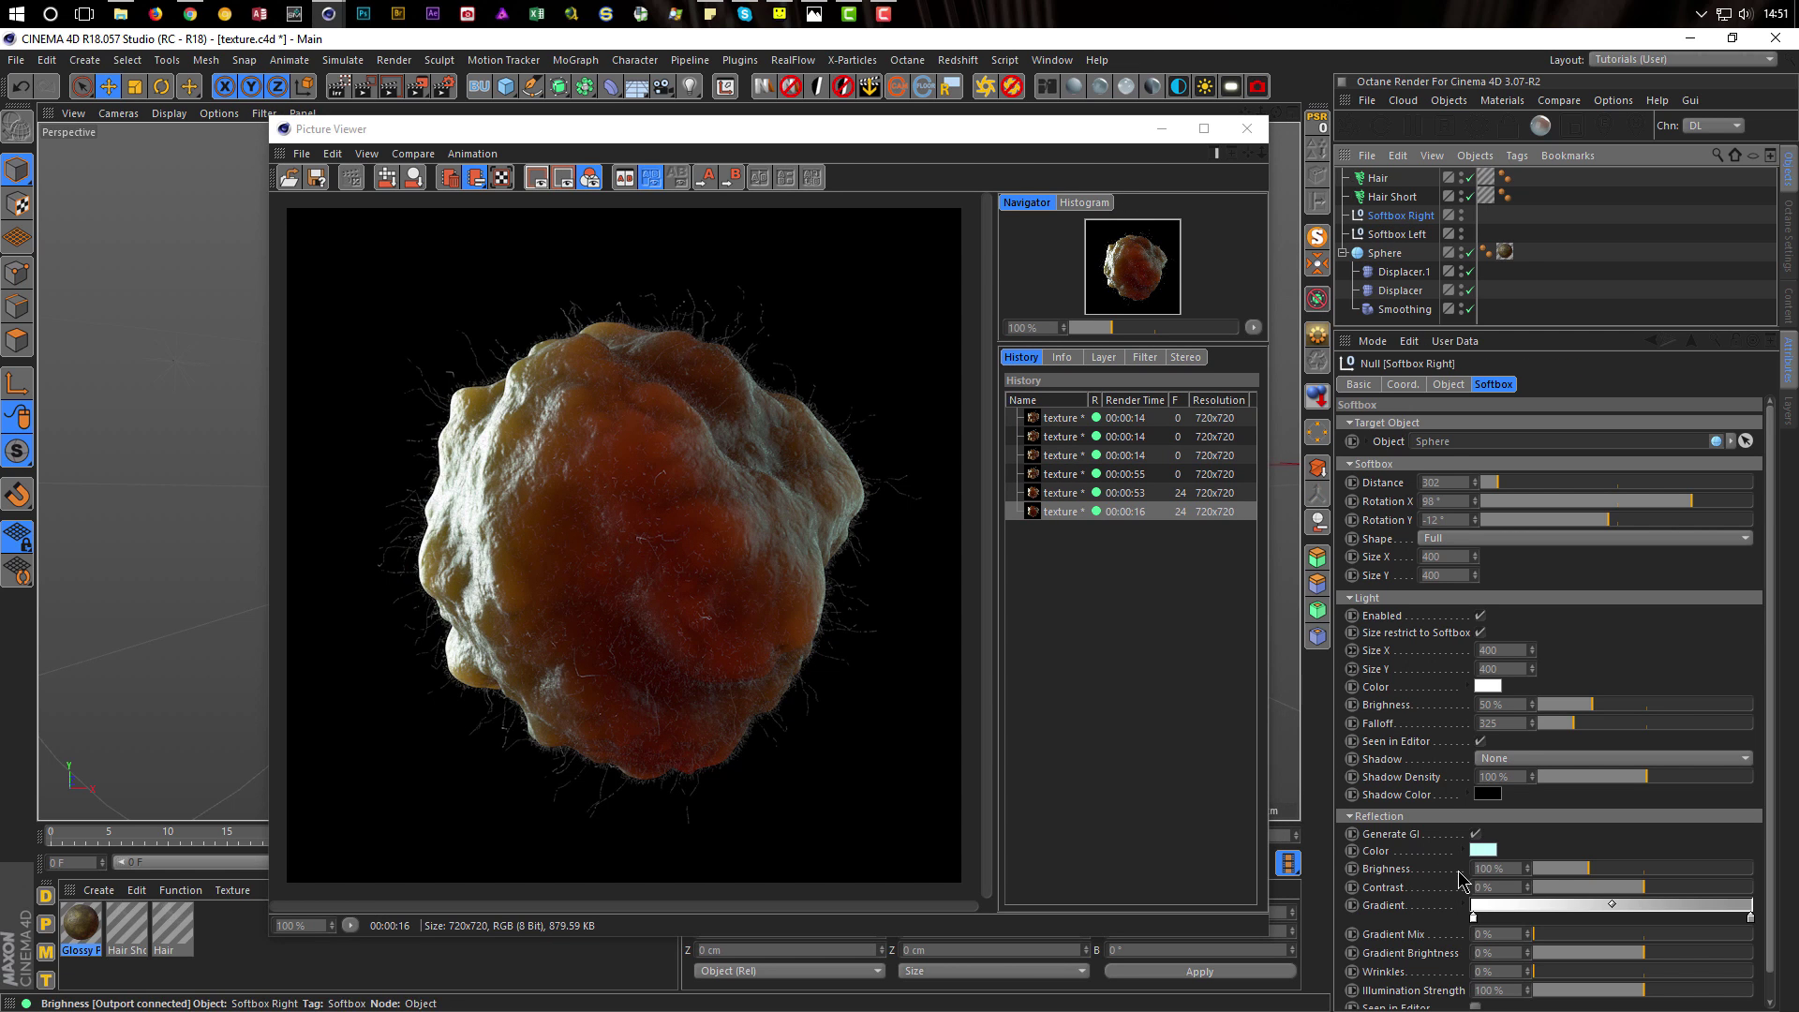
{"action": "left_click_drag", "start_coordinate": [1514, 871], "coordinate": [1438, 891]}
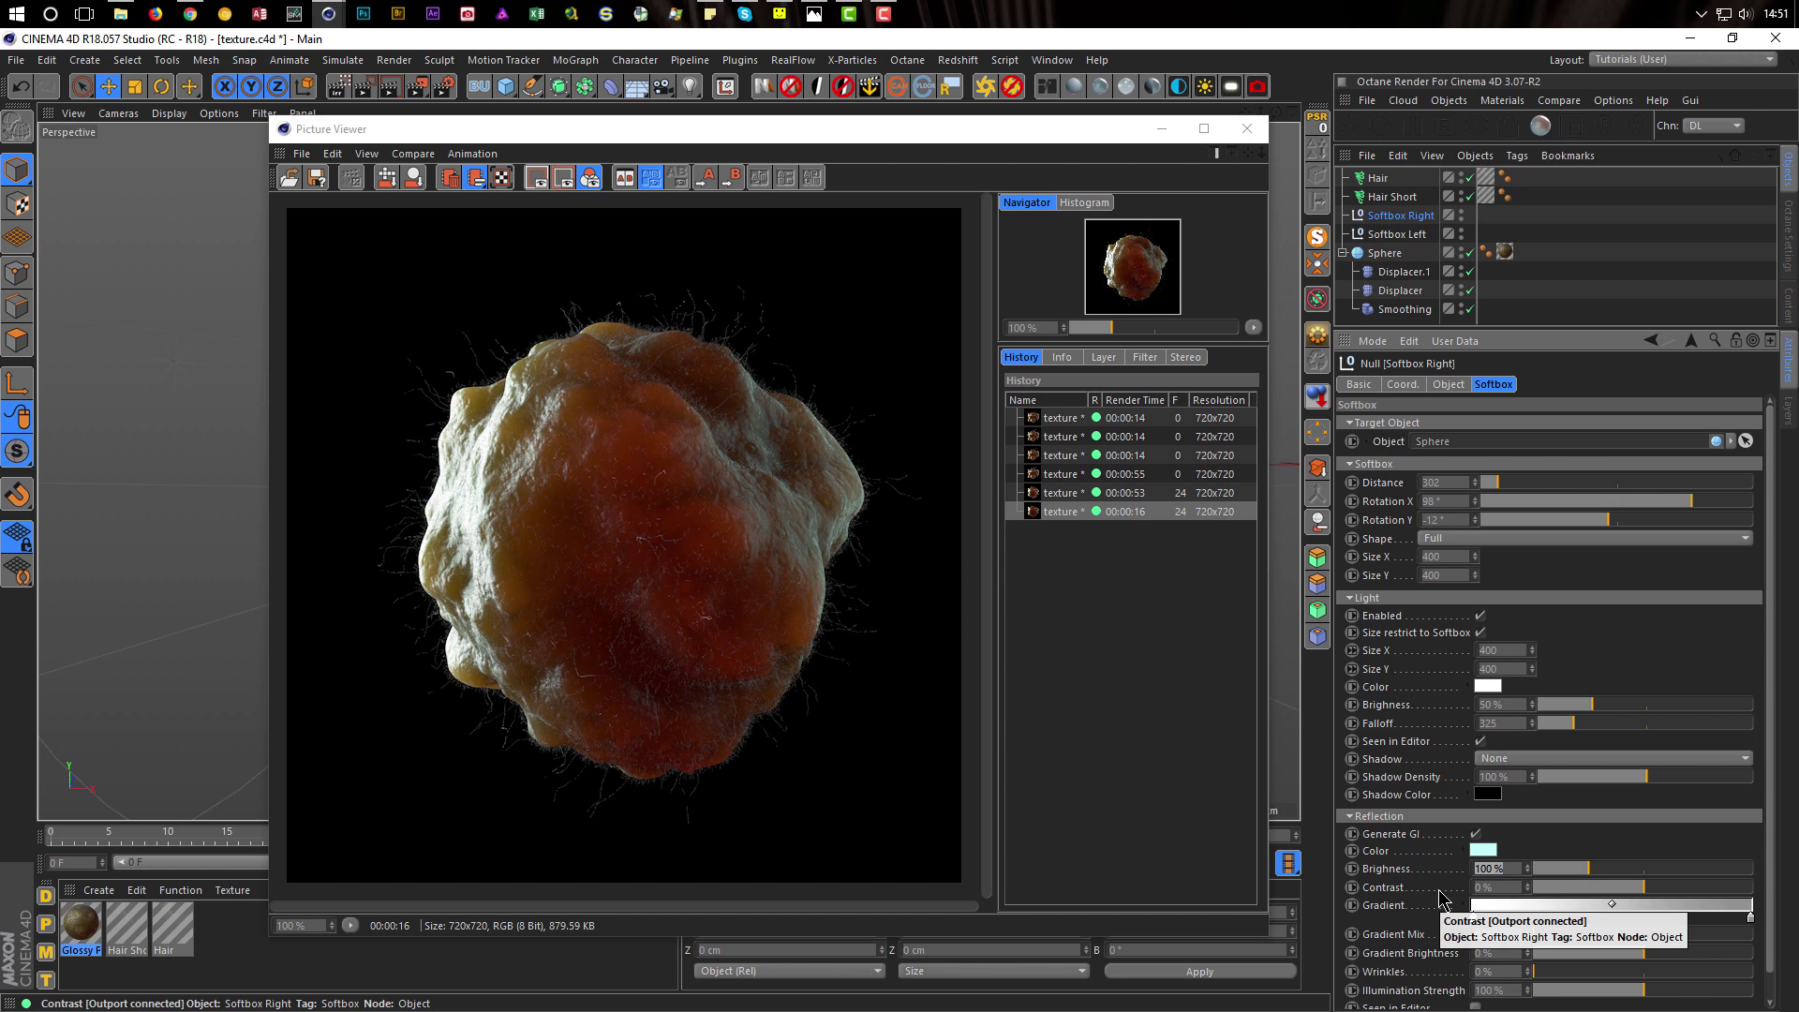
{"action": "type", "text": "200"}
{"action": "key", "text": "Return"}
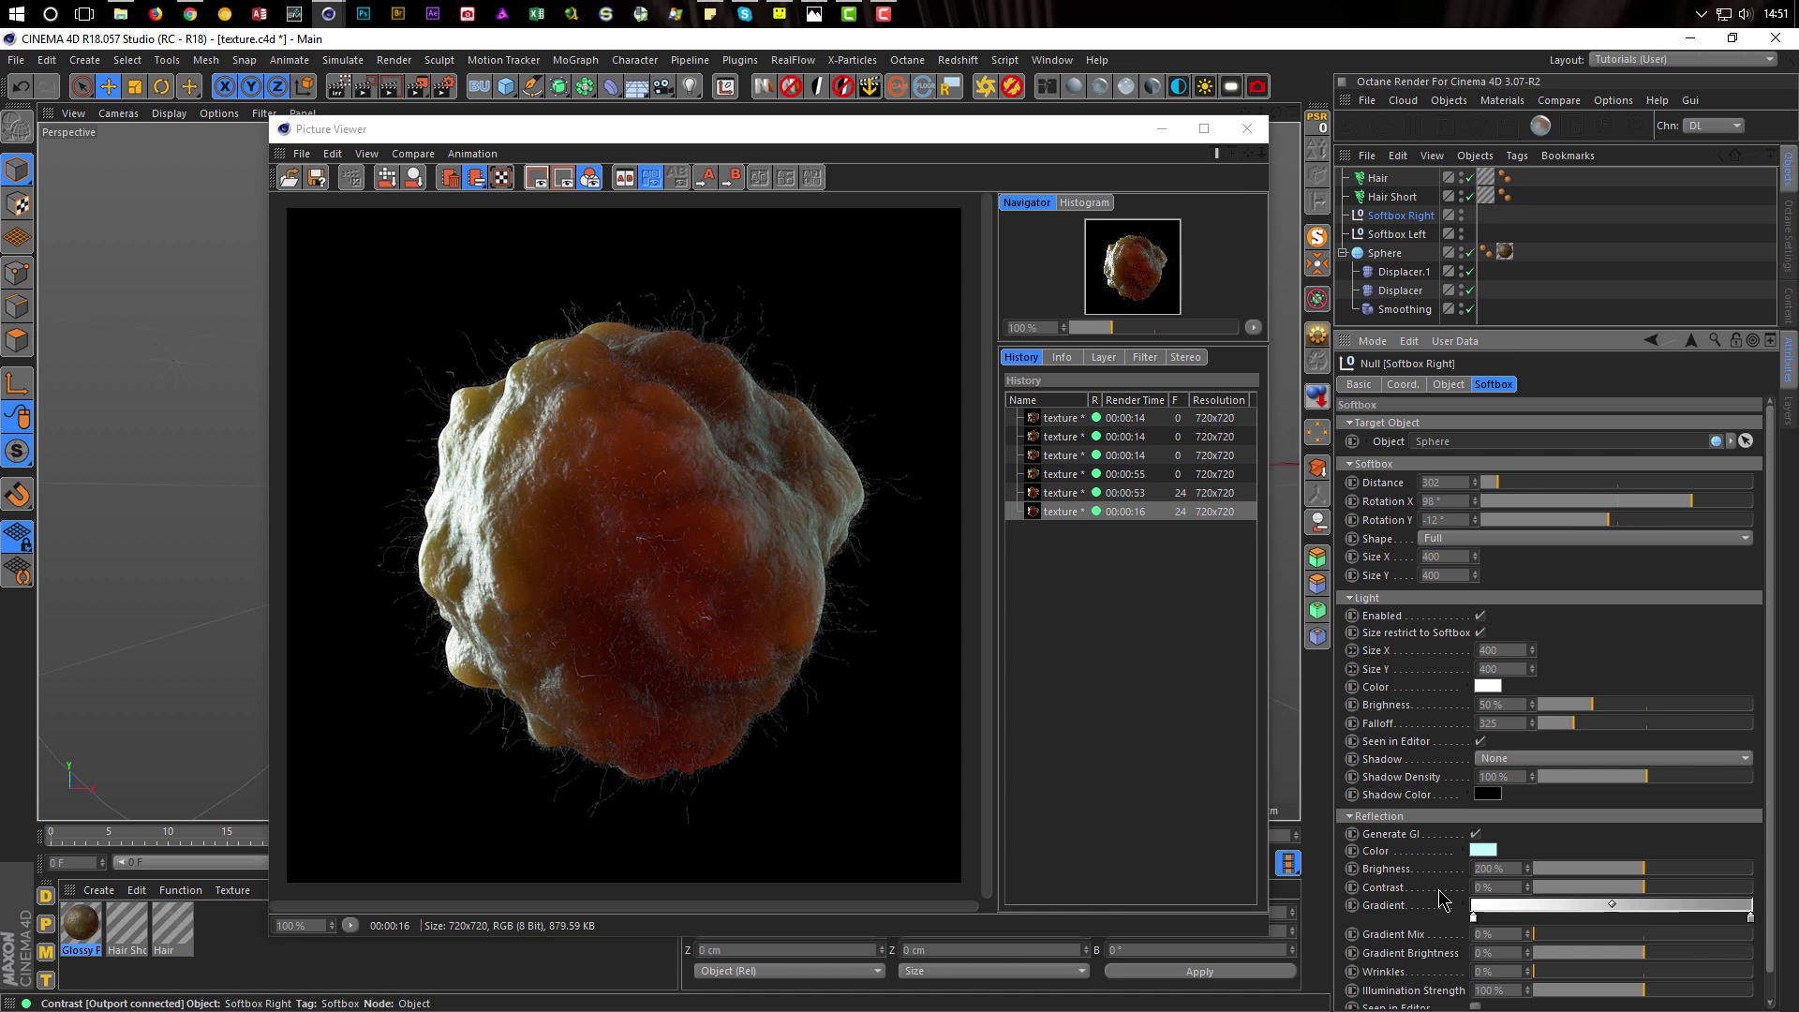
{"action": "key", "text": "shift+r"}
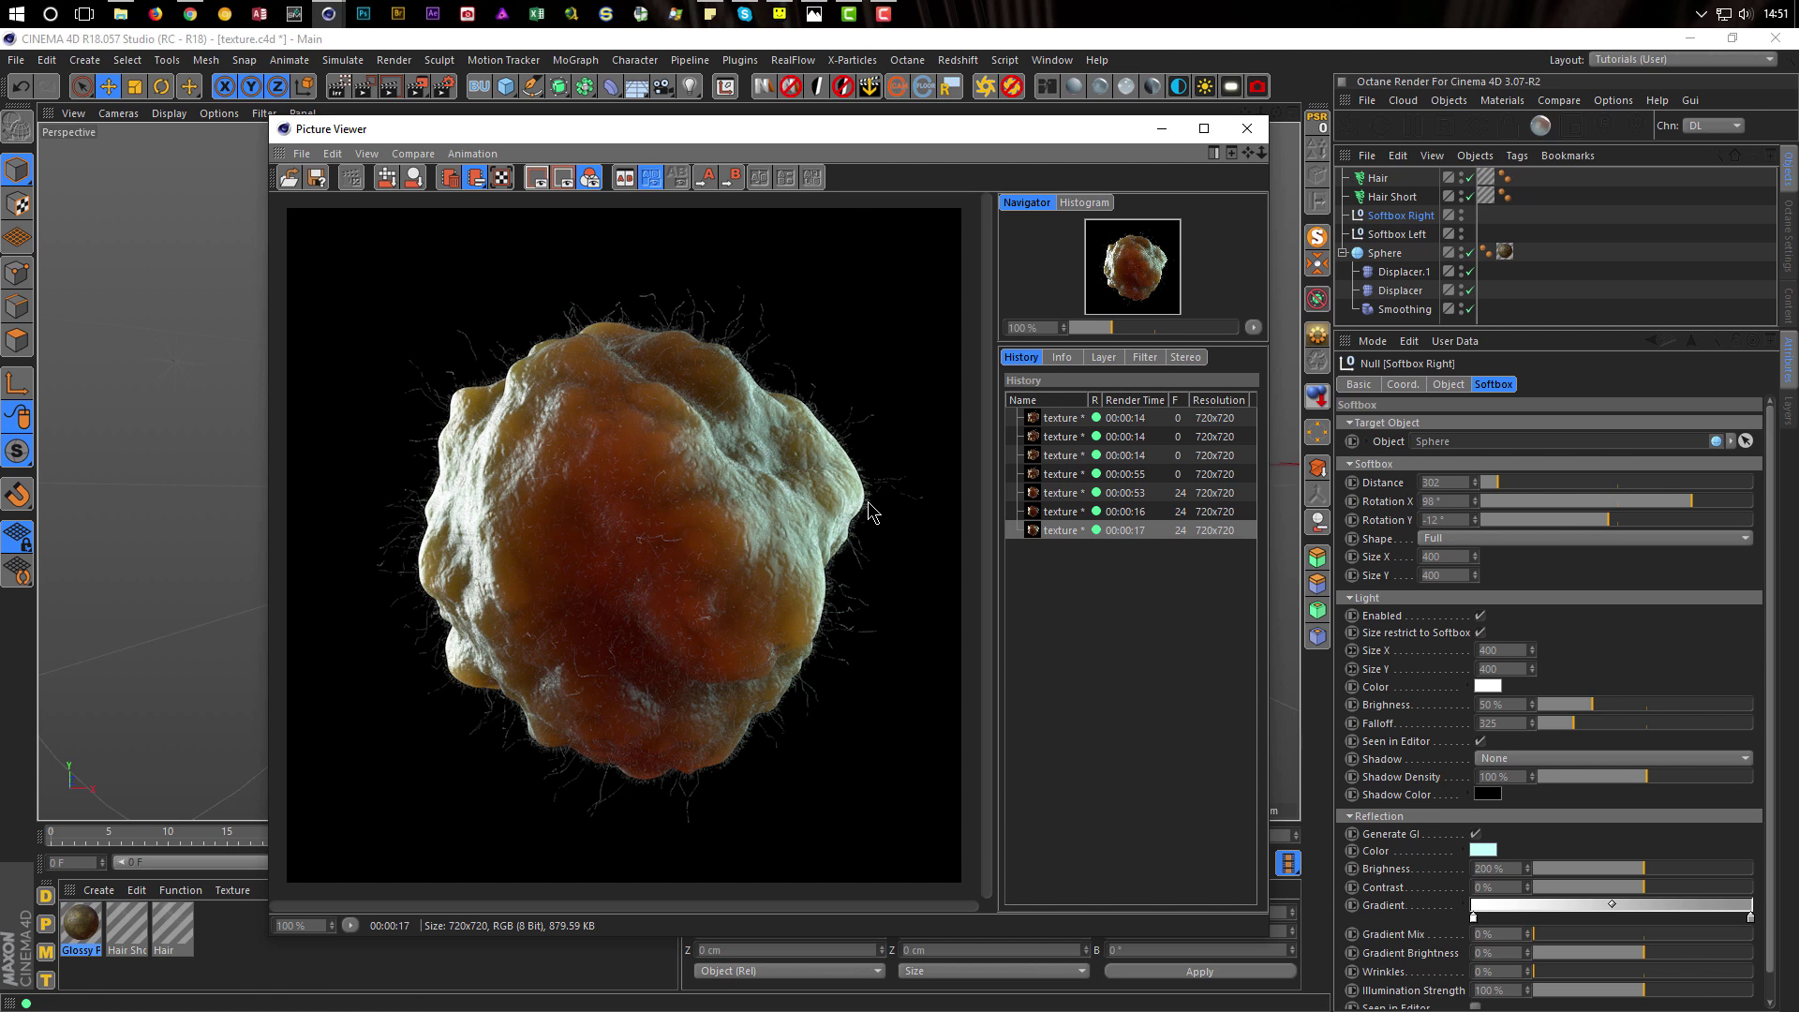
{"action": "left_click_drag", "start_coordinate": [948, 134], "coordinate": [1373, 145]}
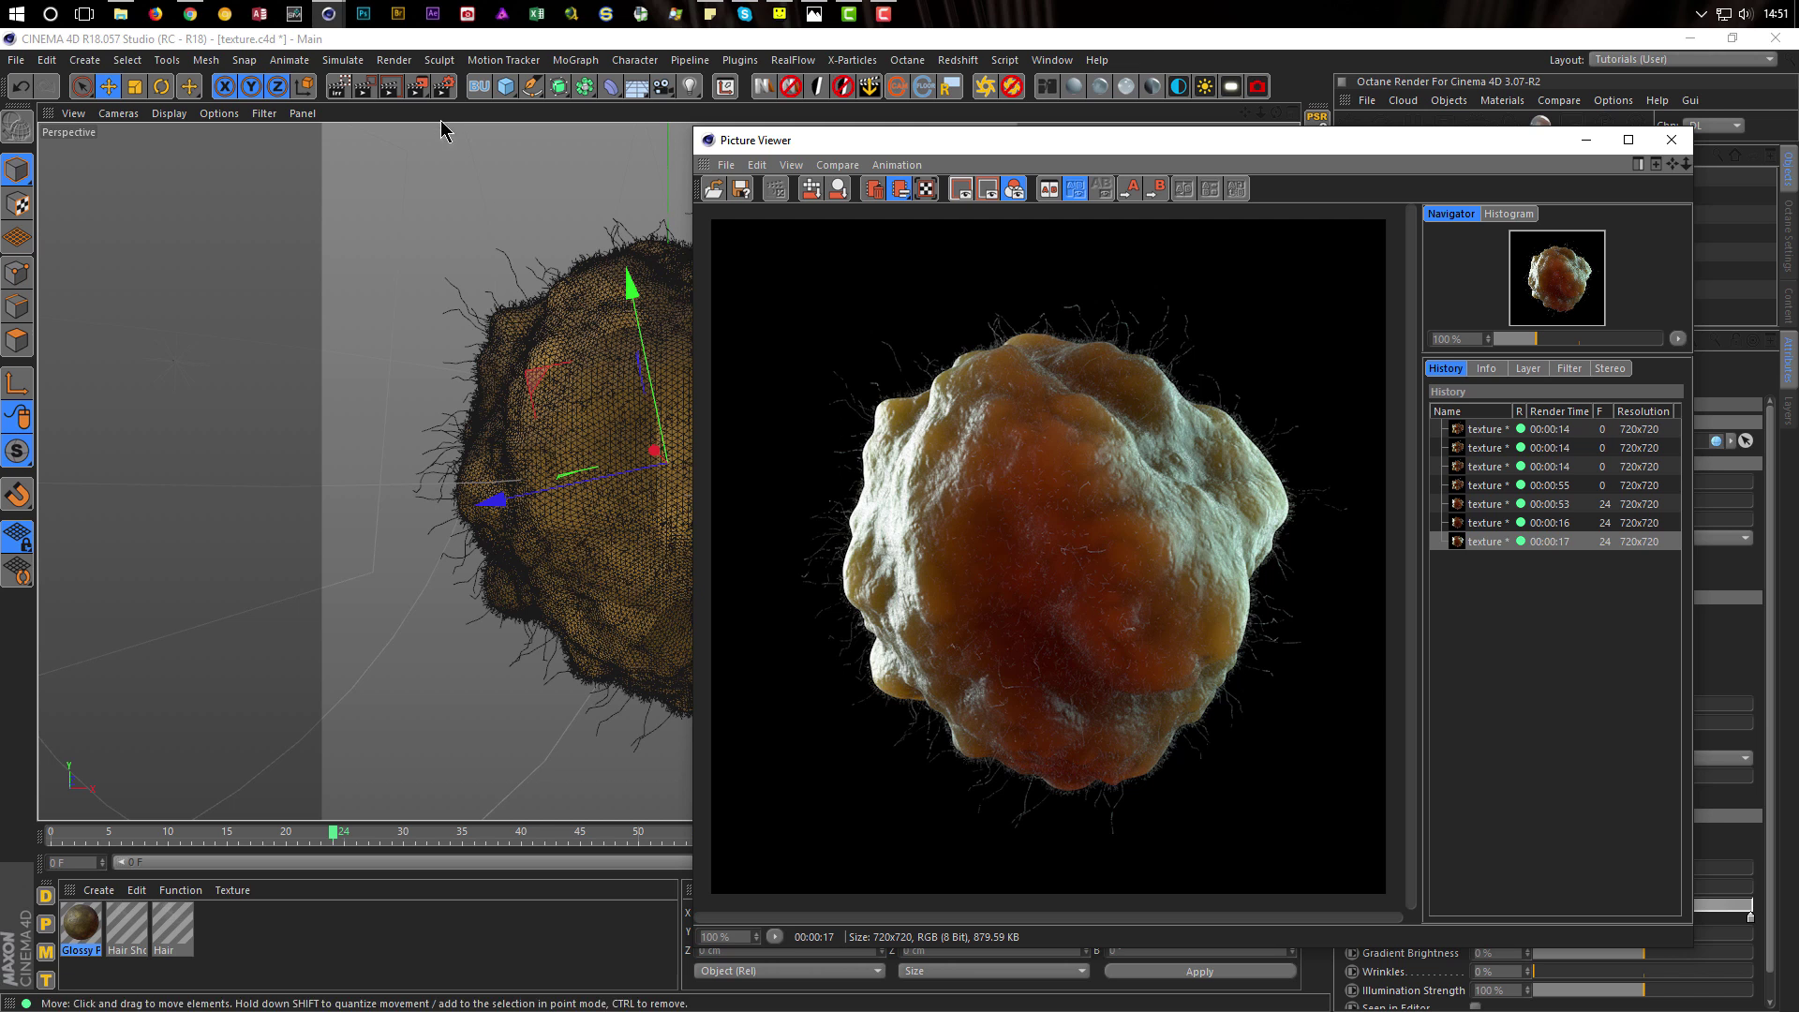
Make High GI the active render setting, and set its Physical renderer's maximum blurriness subdivision to 2
{"action": "left_click", "coordinate": [444, 86]}
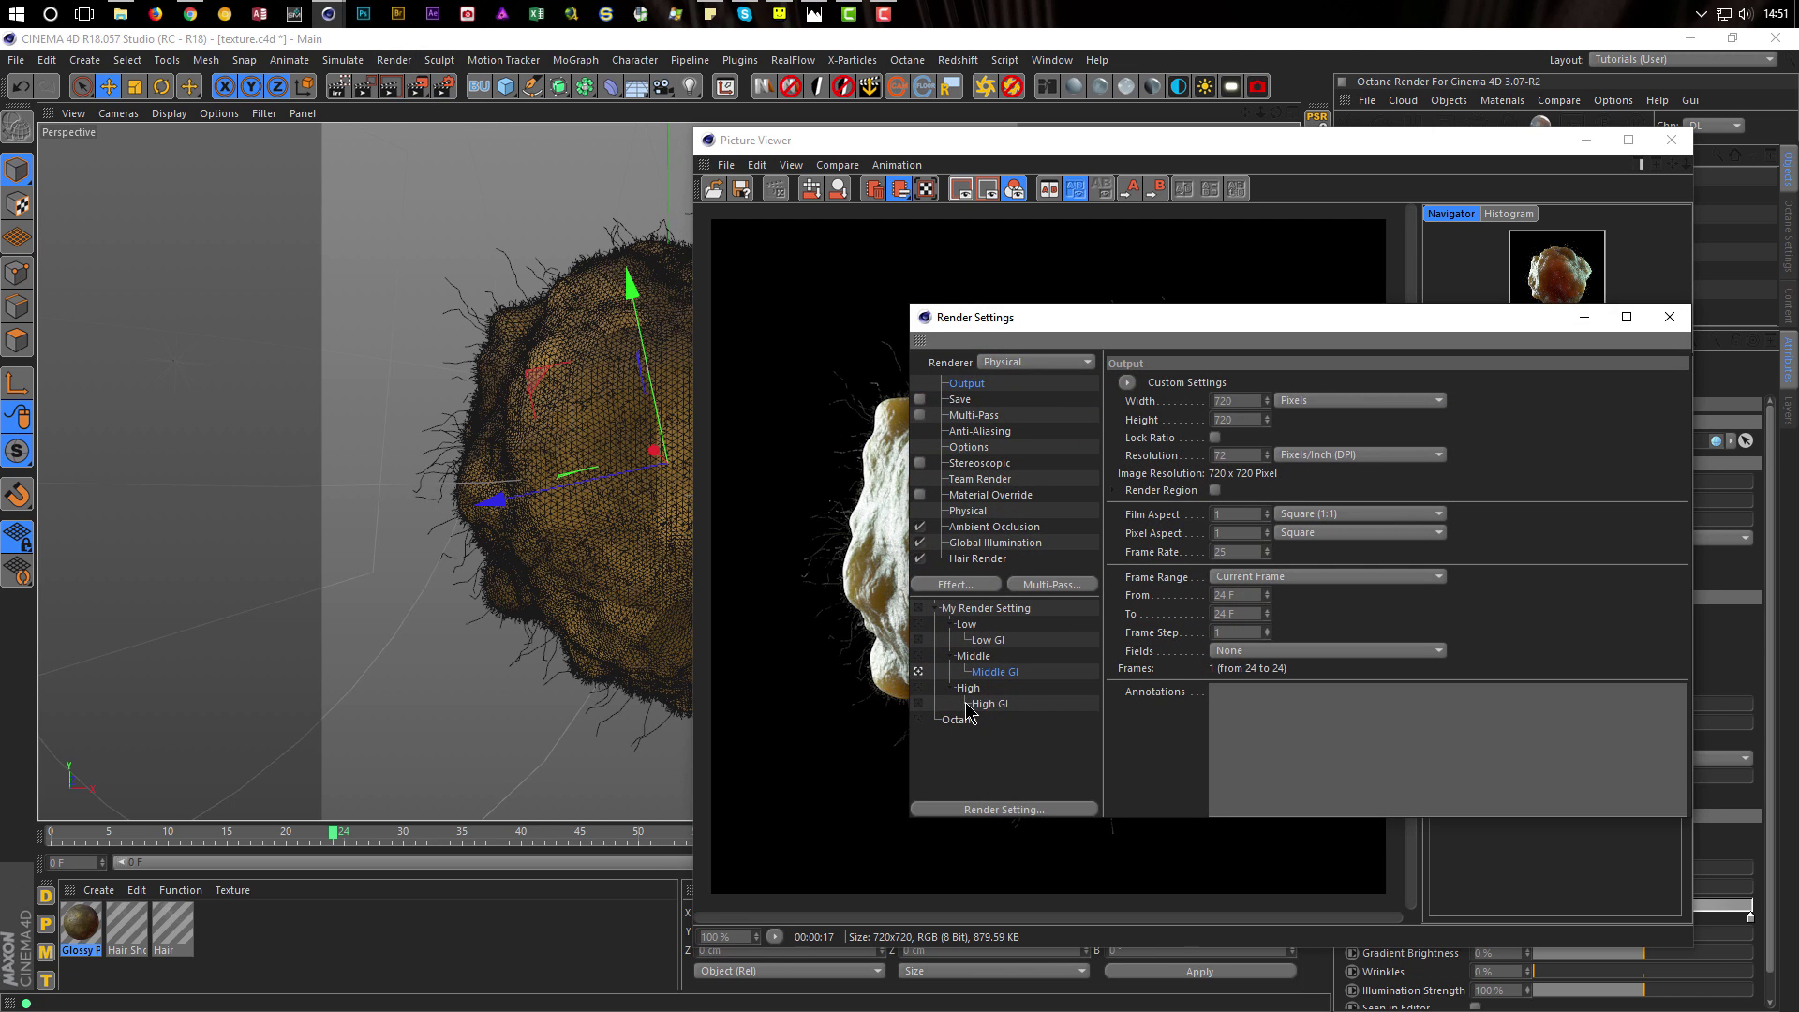
{"action": "left_click", "coordinate": [920, 705]}
{"action": "left_click", "coordinate": [990, 546]}
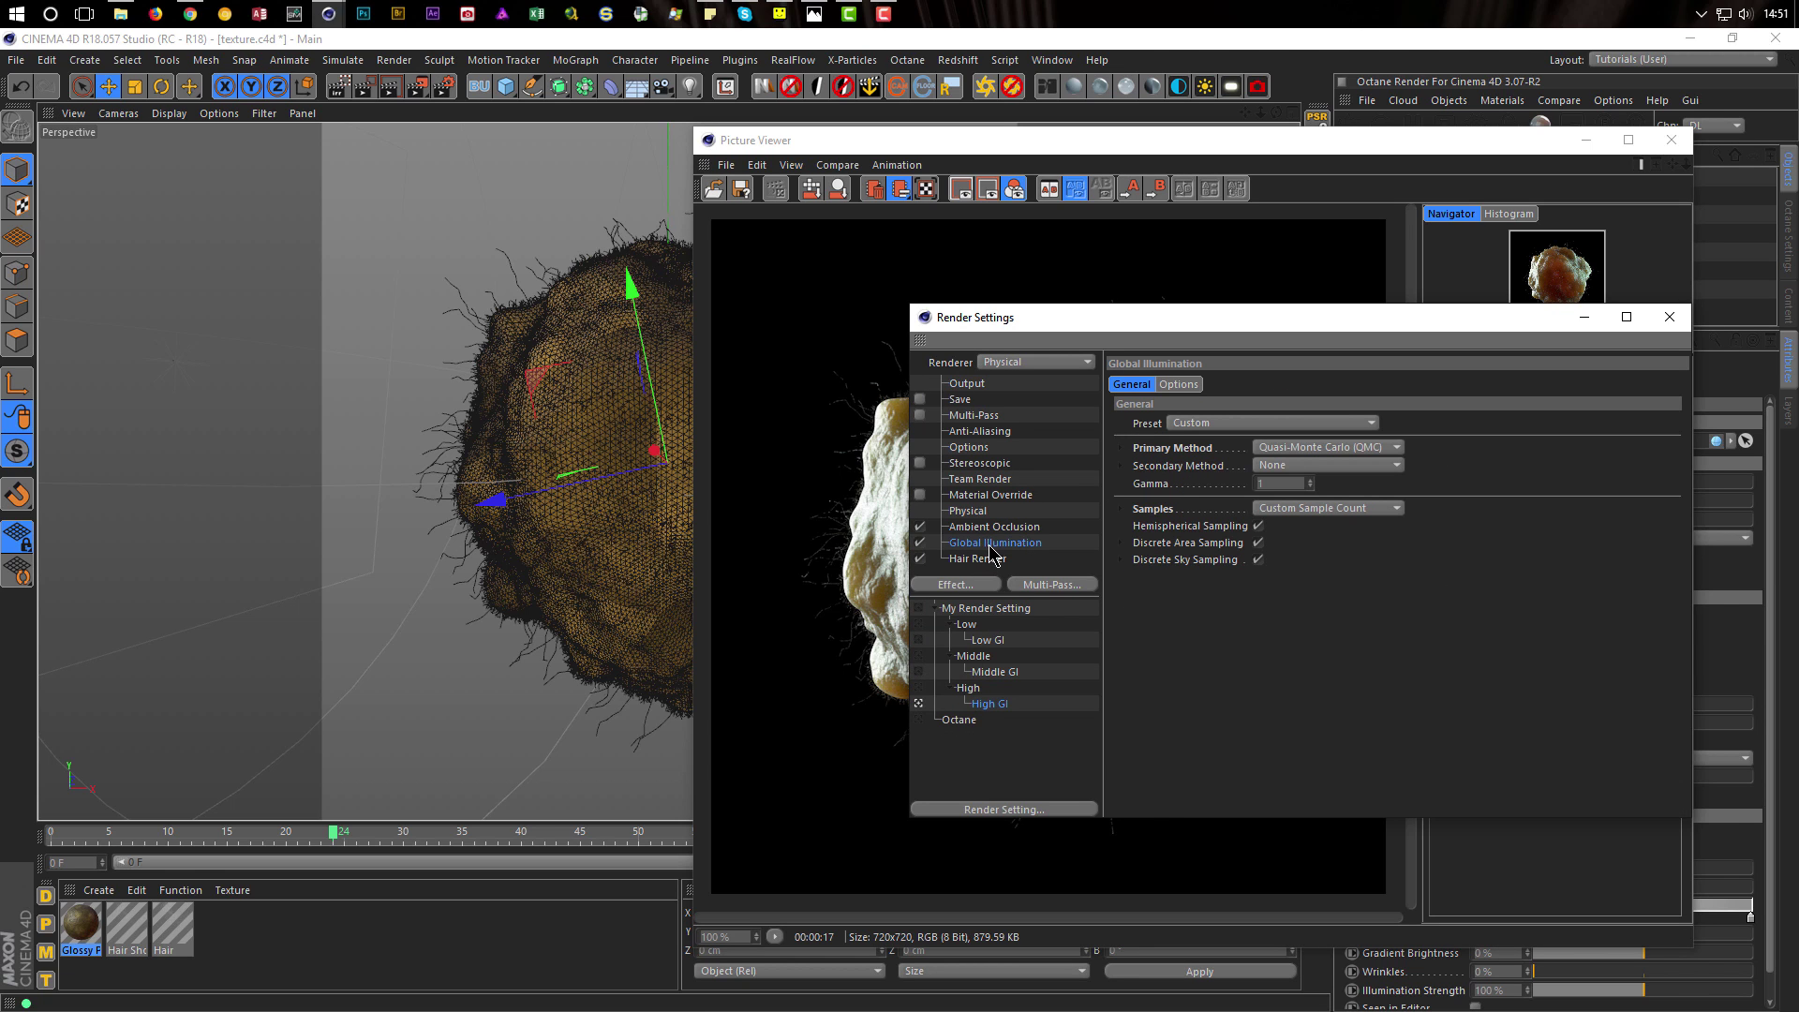
{"action": "left_click", "coordinate": [975, 513]}
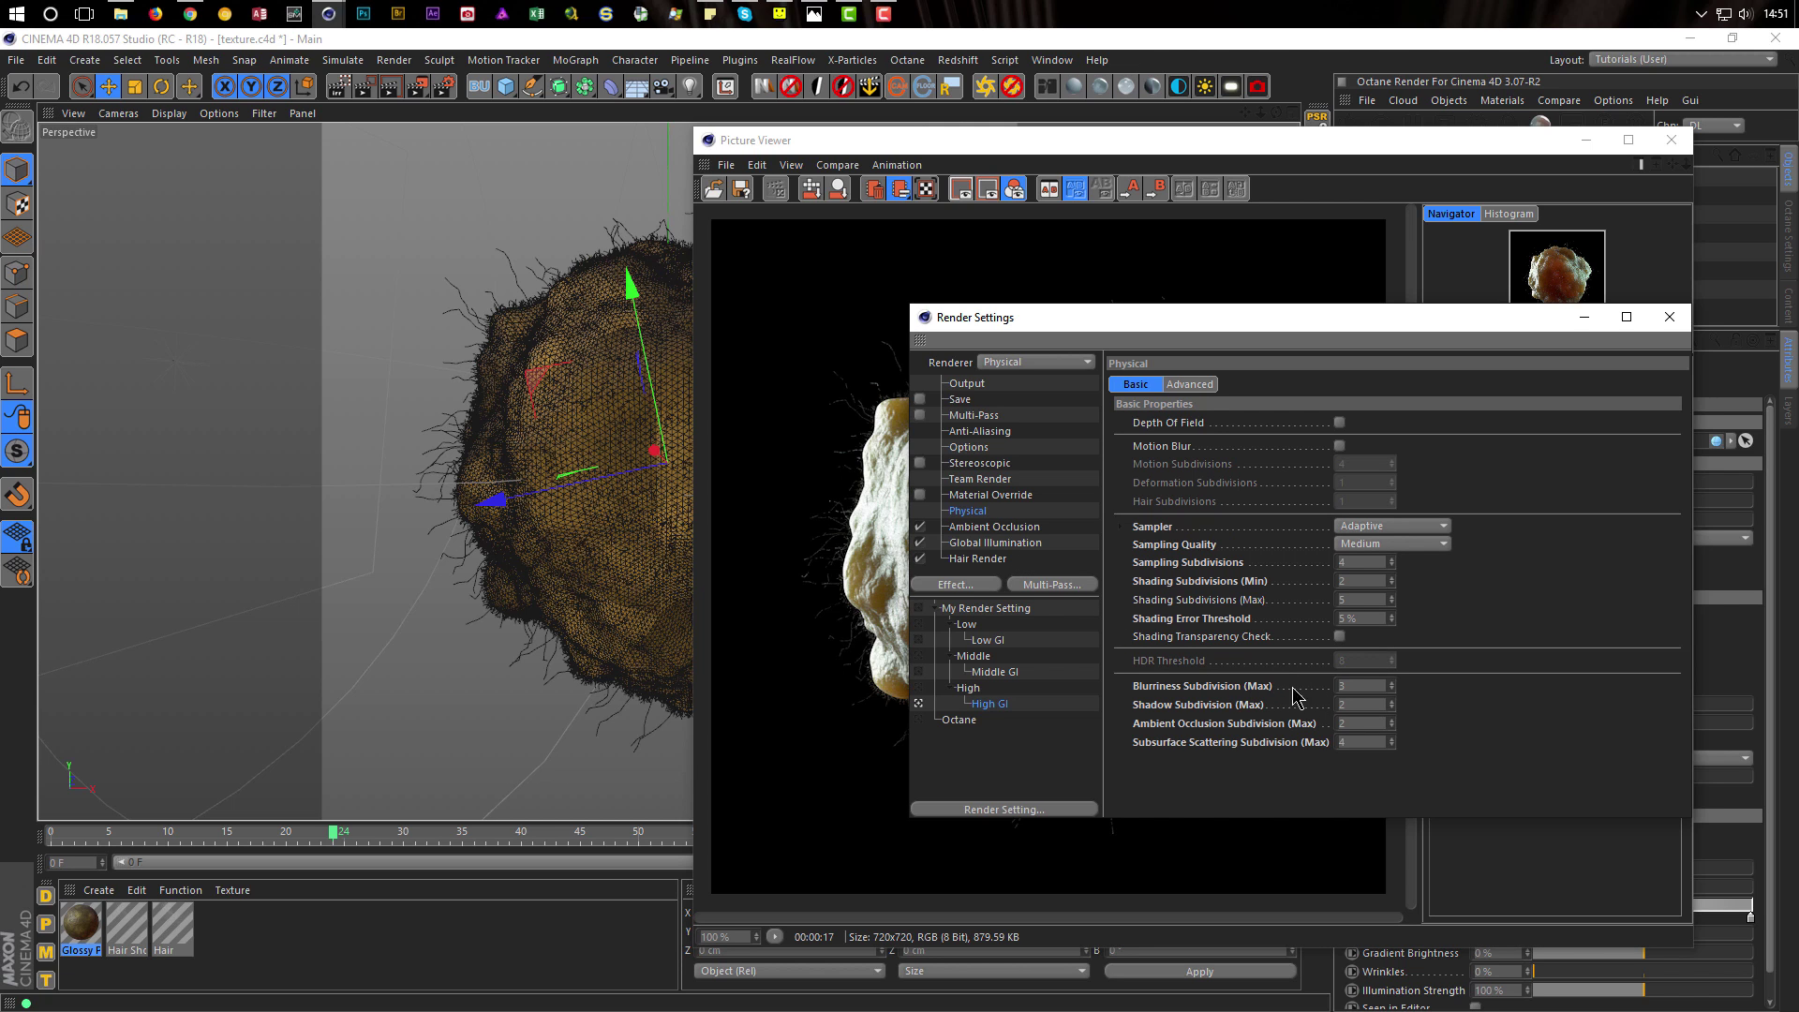
{"action": "double_click", "coordinate": [1355, 685]}
{"action": "double_click", "coordinate": [1366, 317]}
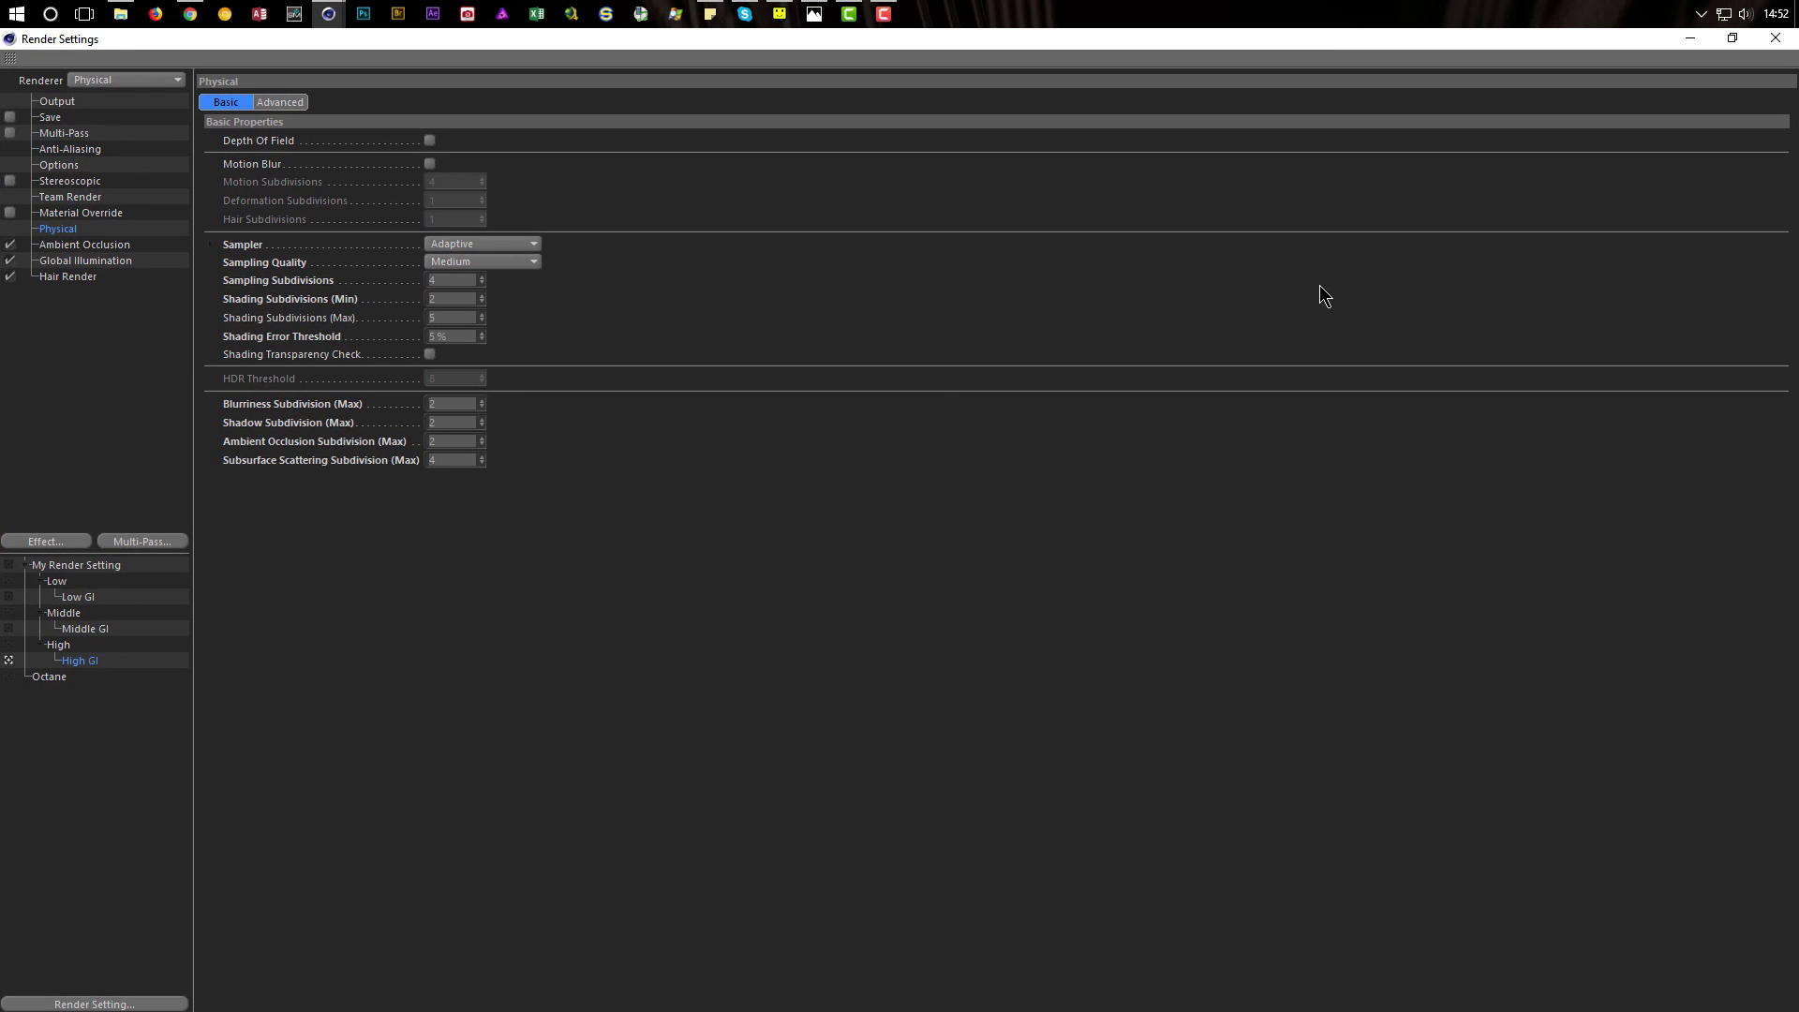
{"action": "double_click", "coordinate": [1329, 31]}
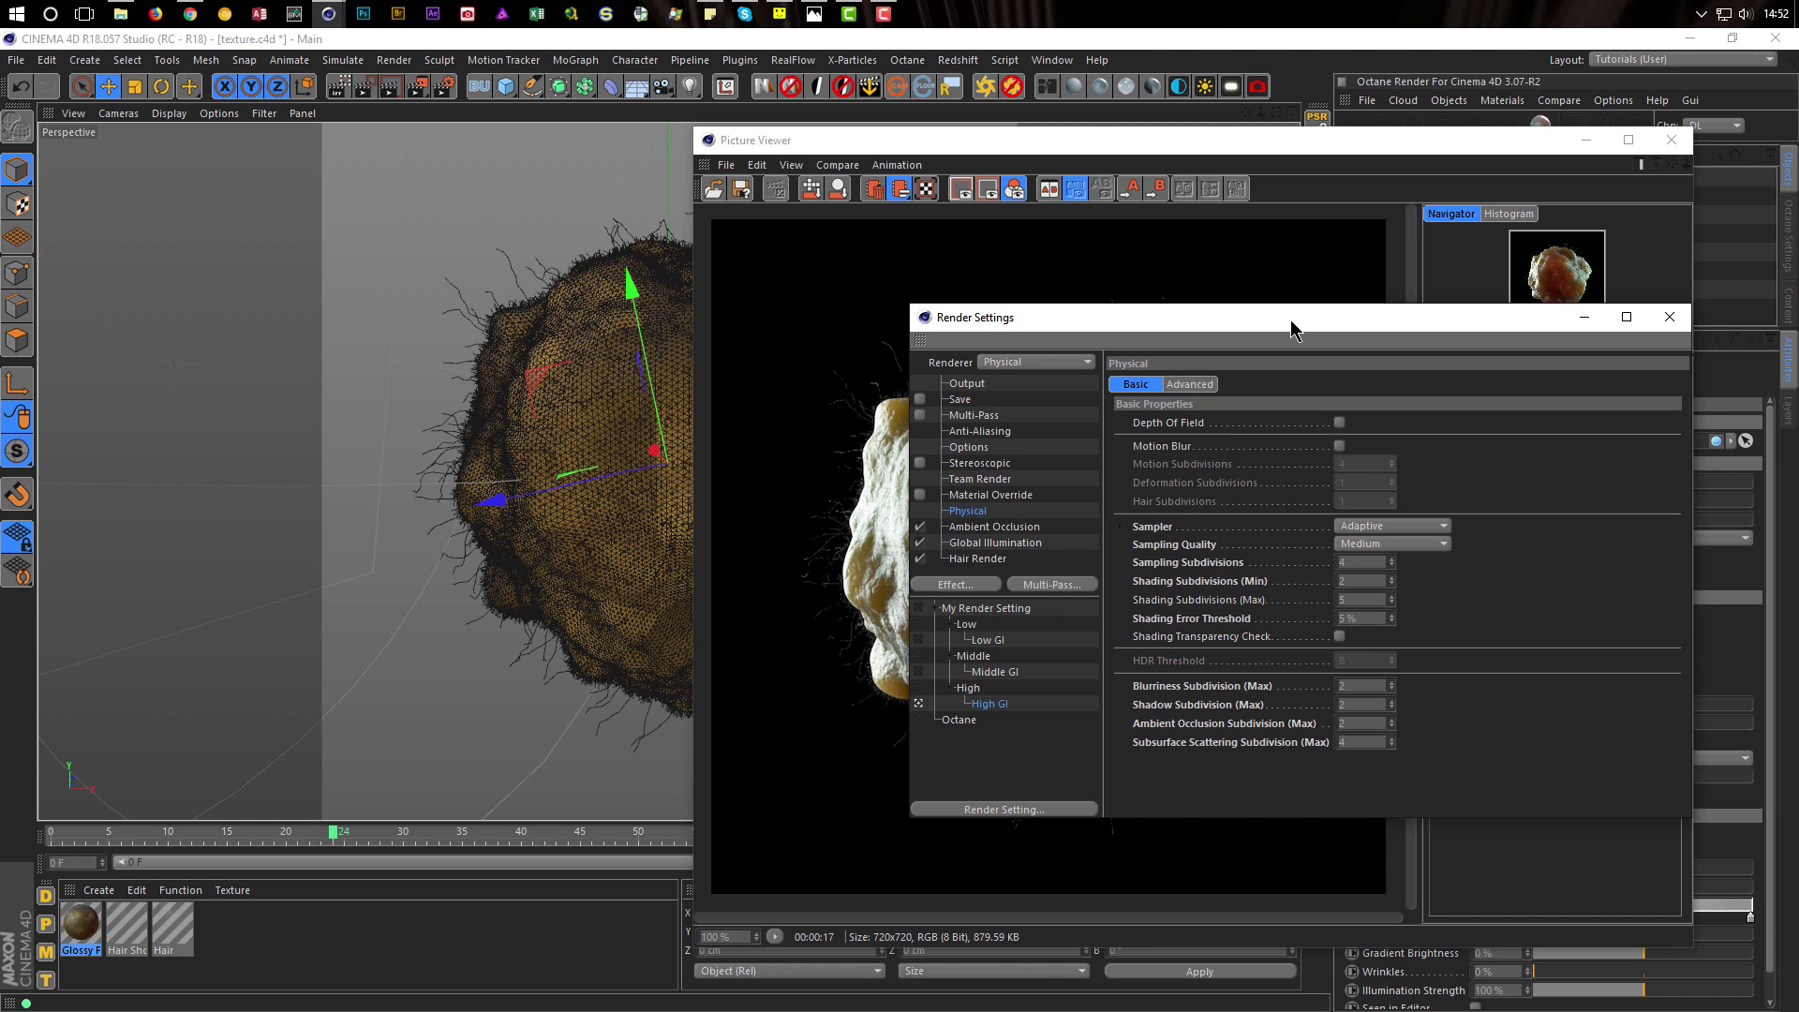
{"action": "left_click_drag", "start_coordinate": [1291, 322], "coordinate": [1253, 353]}
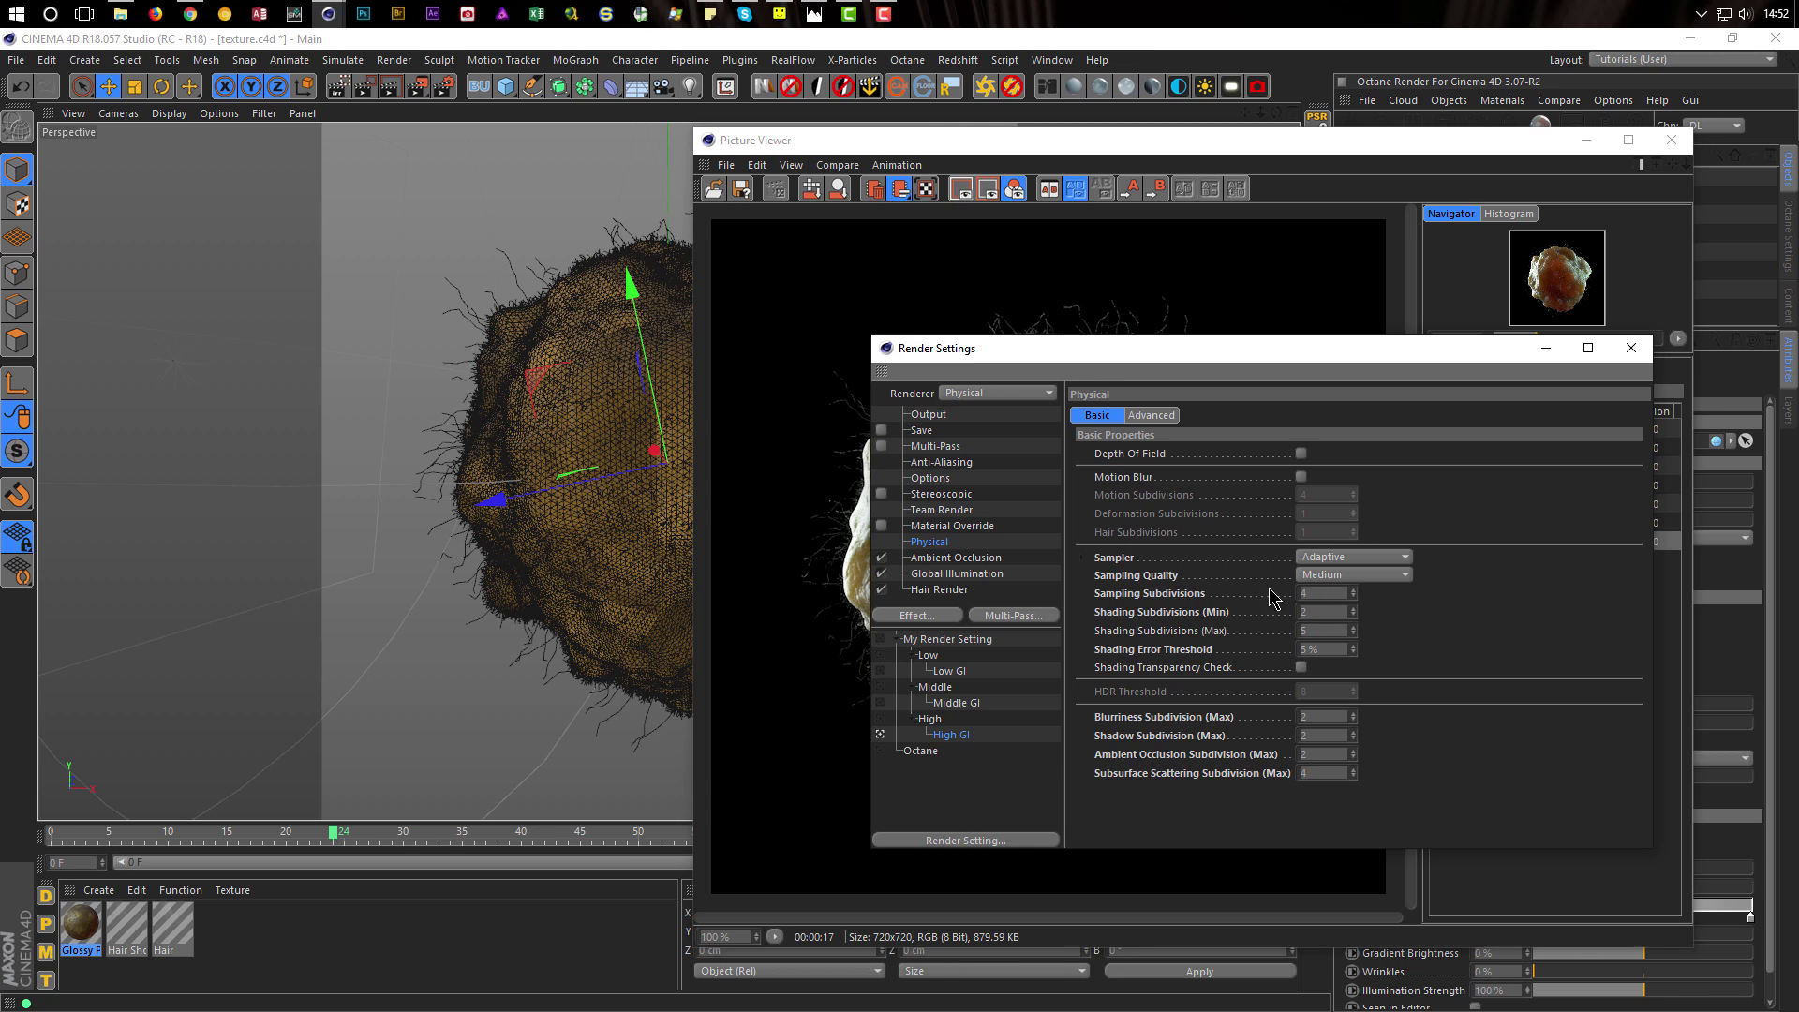
Set the Physical renderer's shading error threshold to 10 %, and render the frame to the Picture Viewer
{"action": "left_click", "coordinate": [1329, 647]}
{"action": "type", "text": "10"}
{"action": "key", "text": "Return"}
{"action": "left_click_drag", "start_coordinate": [937, 348], "coordinate": [157, 296]}
{"action": "left_click", "coordinate": [1015, 150]}
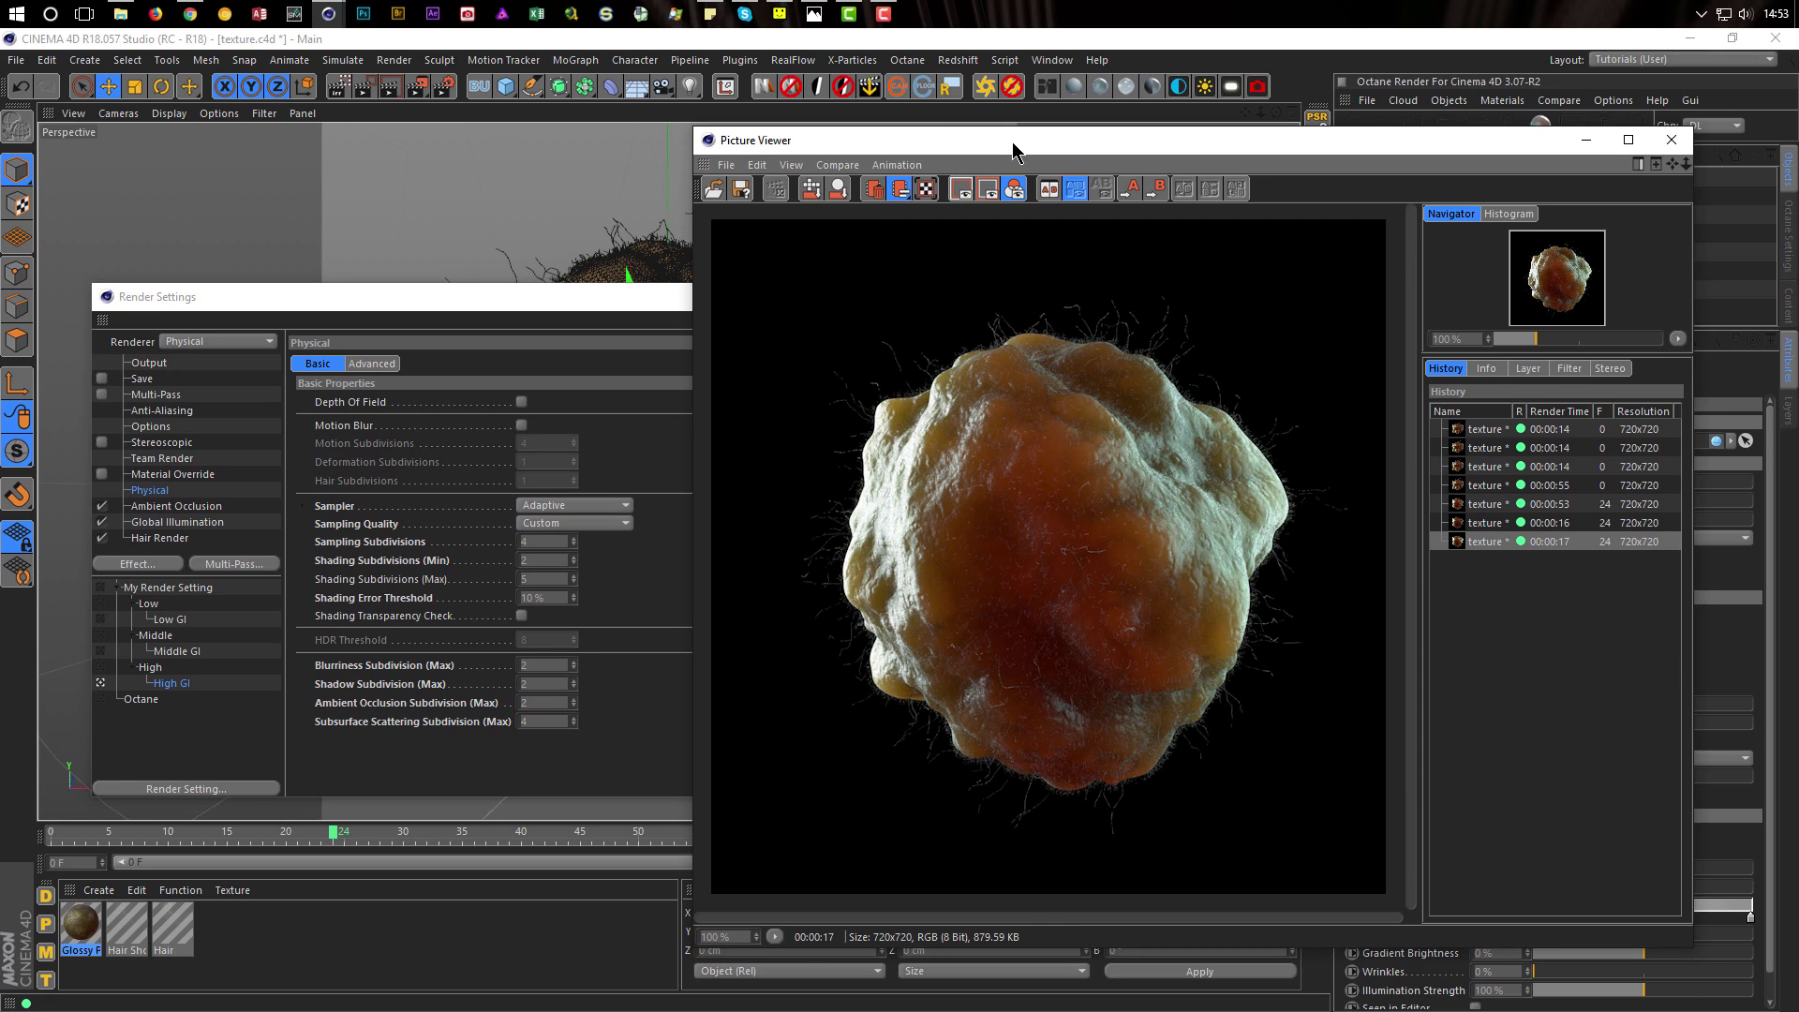
{"action": "key", "text": "shift+r"}
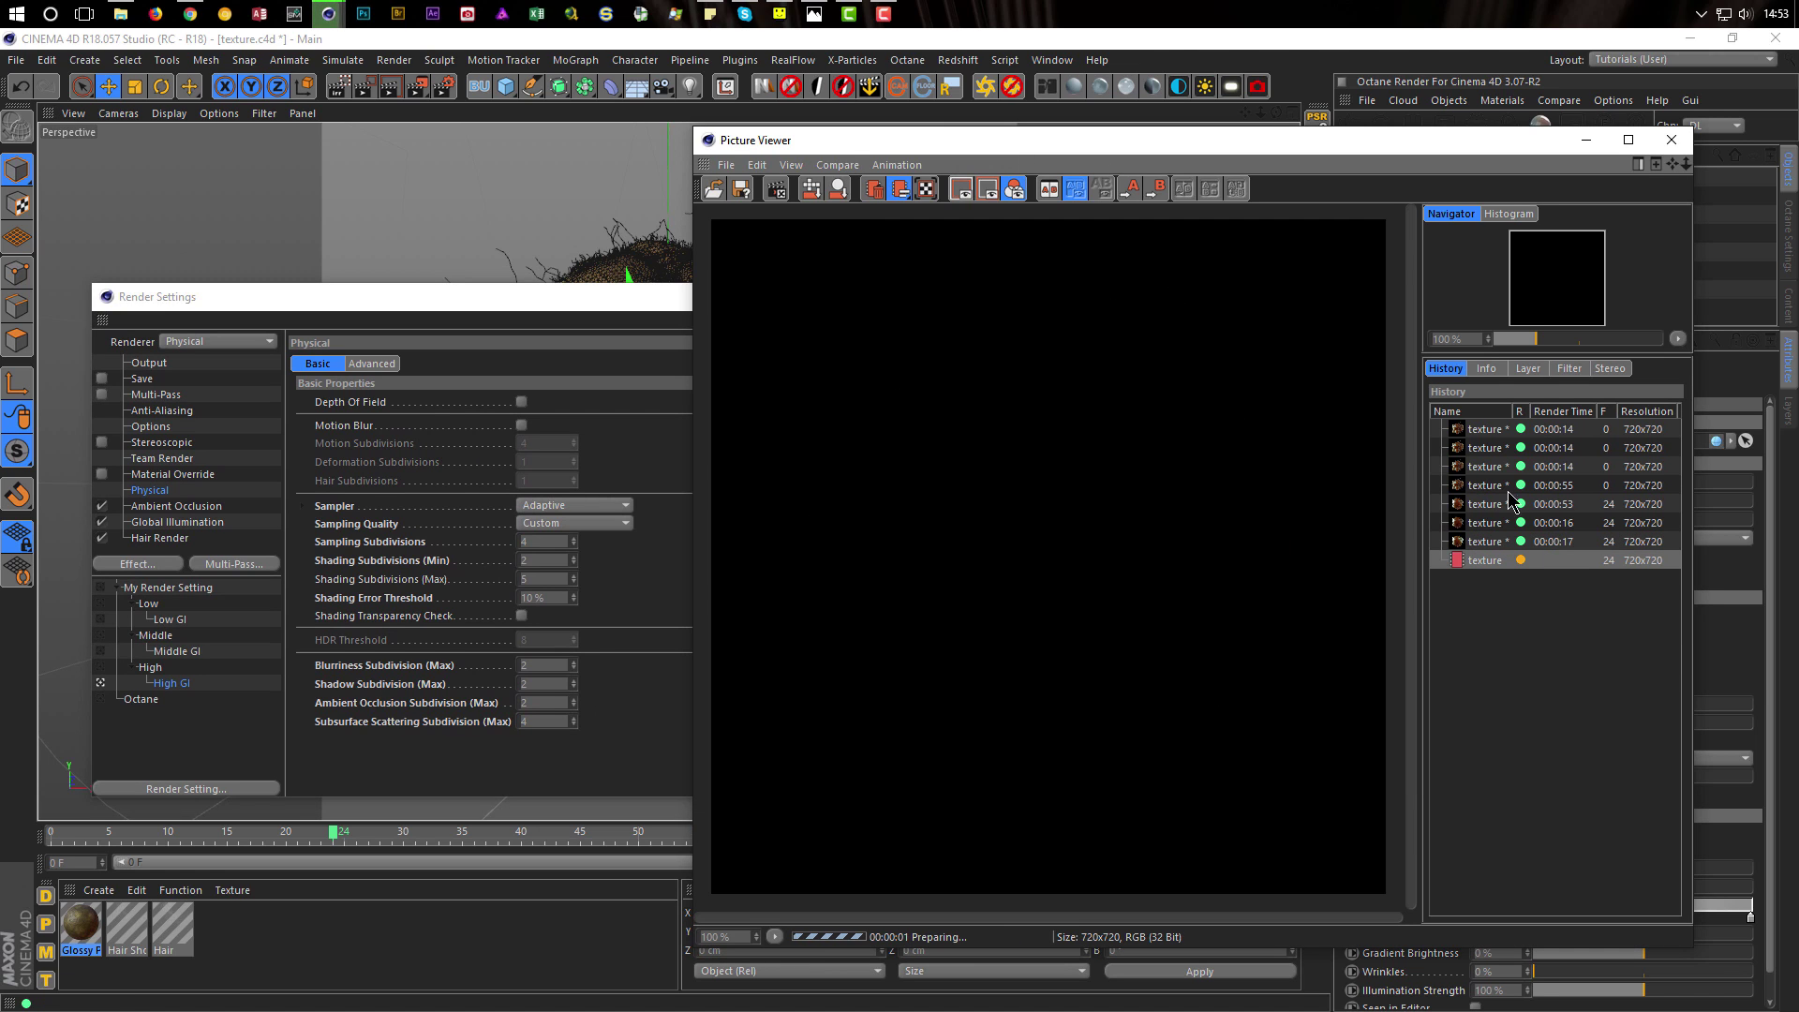
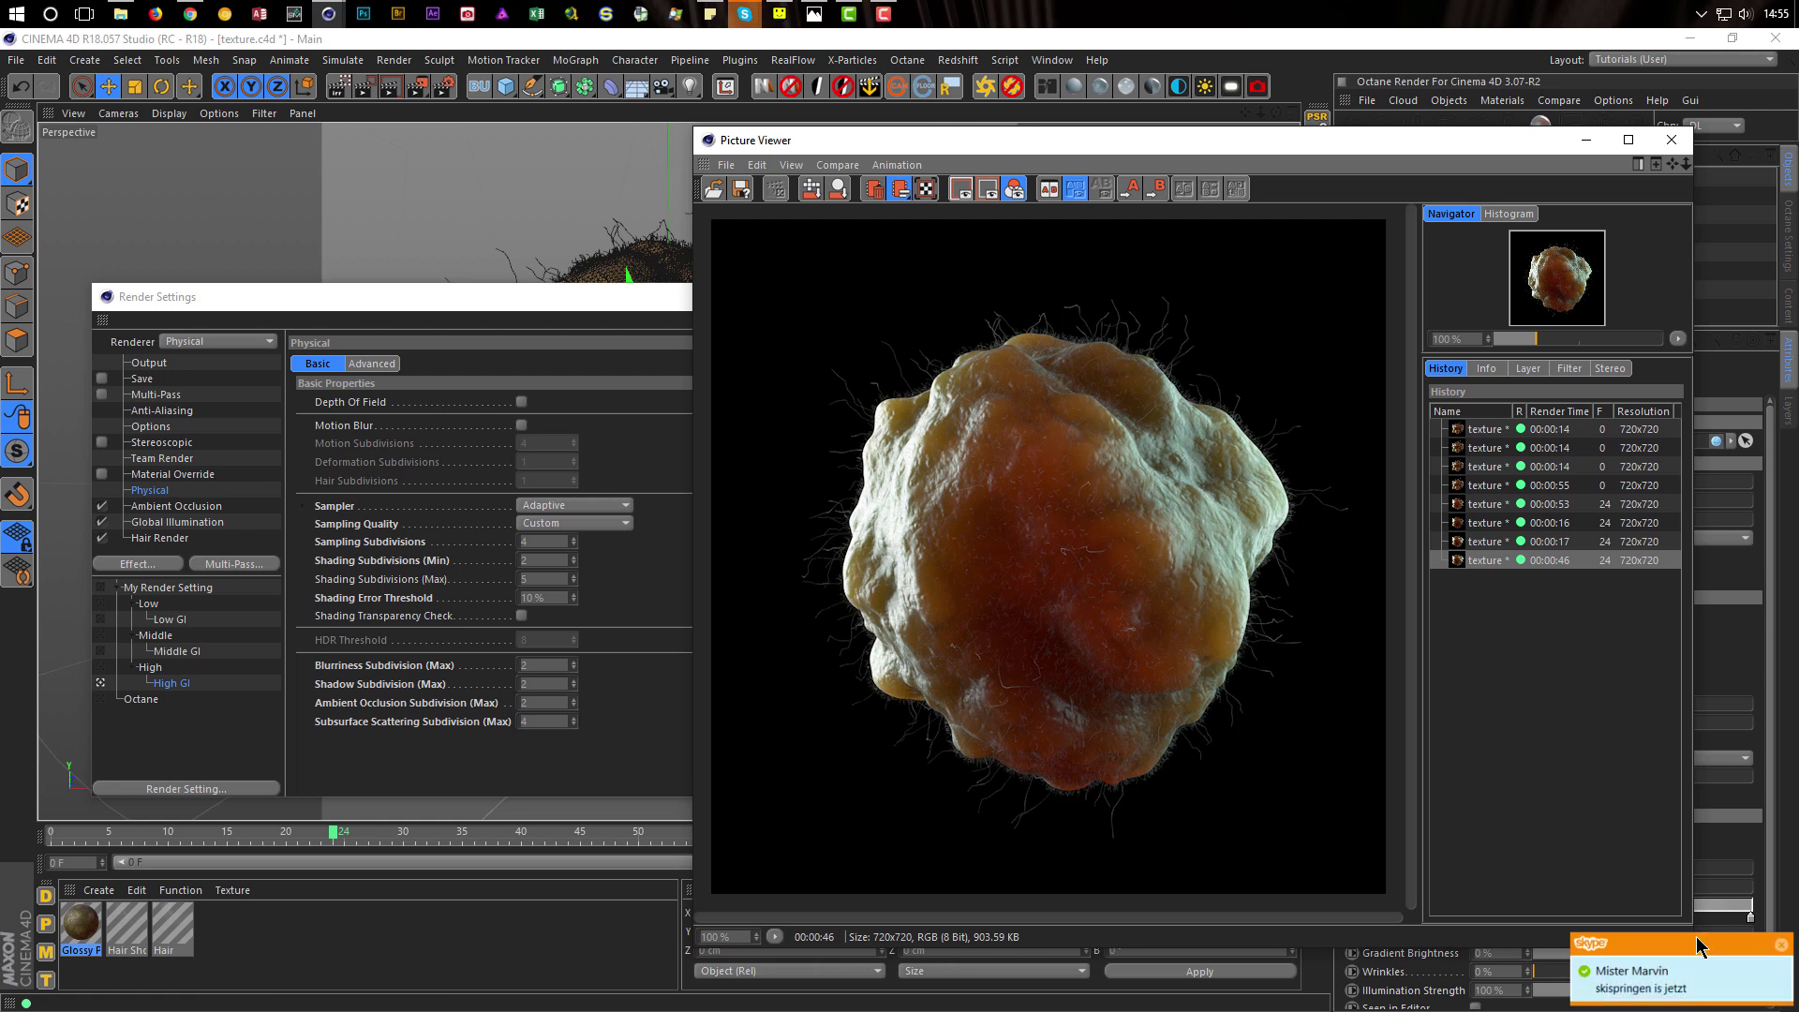
{"action": "left_click", "coordinate": [1781, 943]}
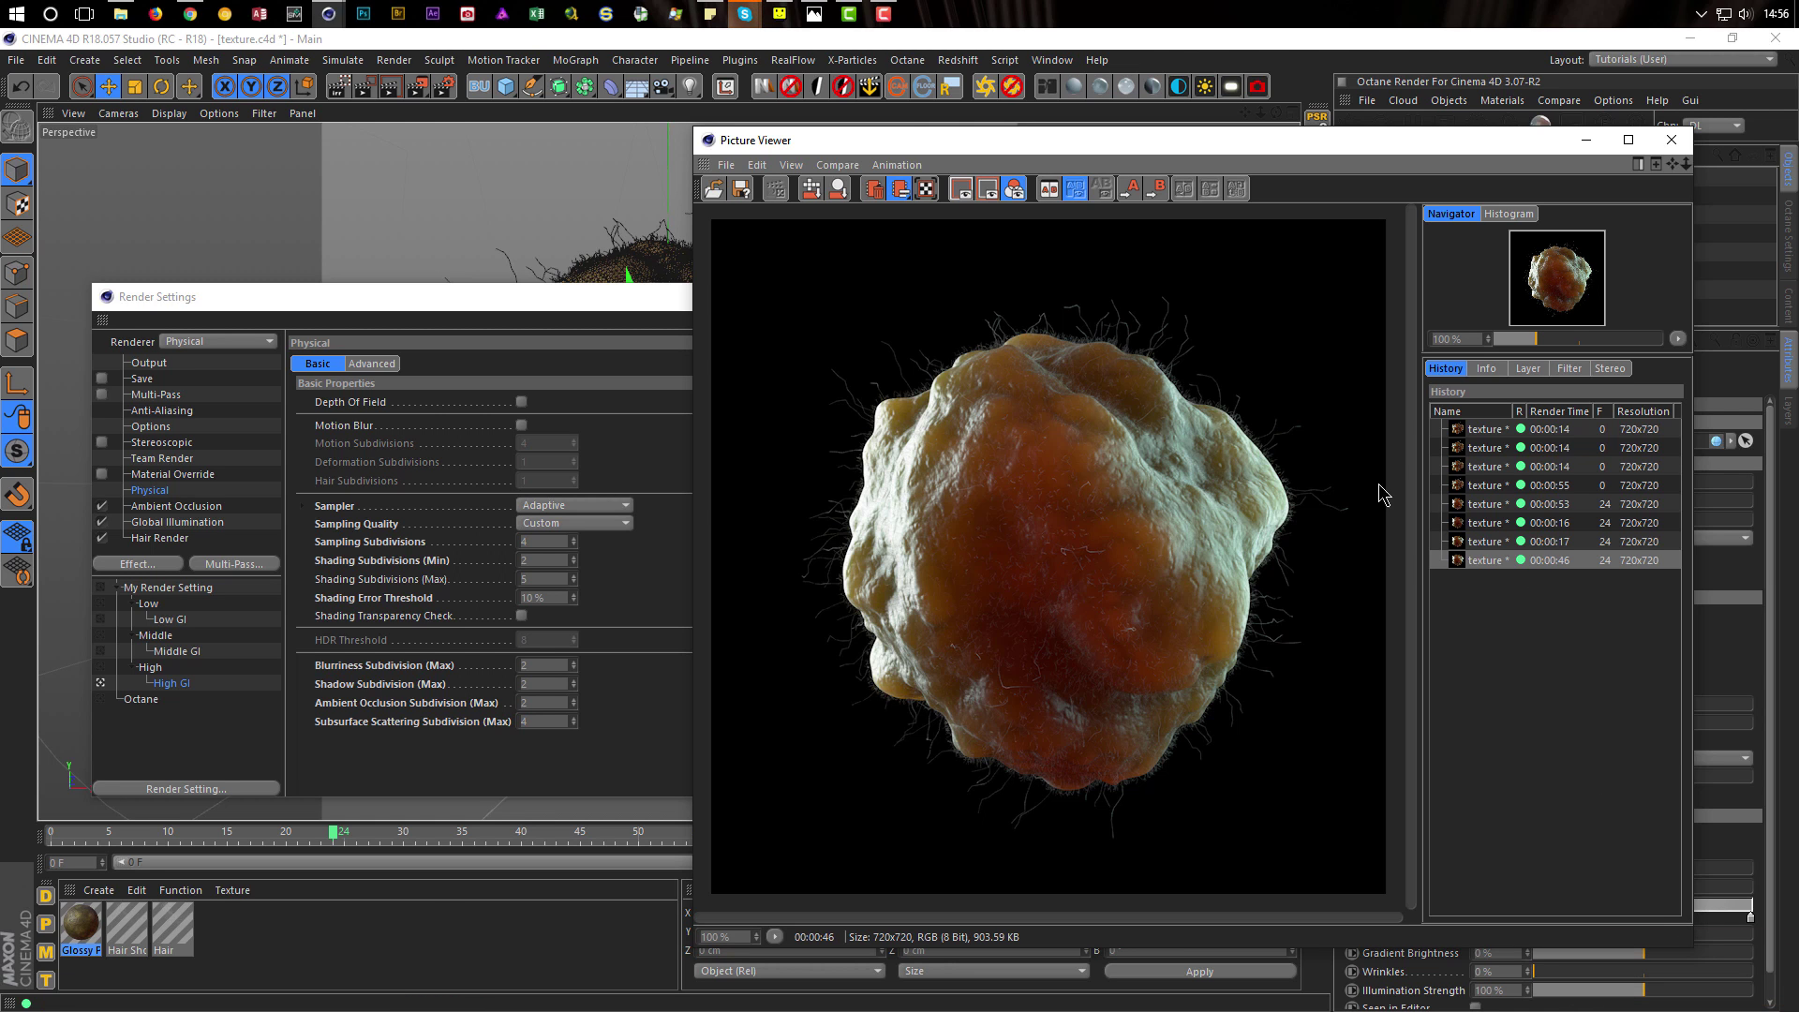